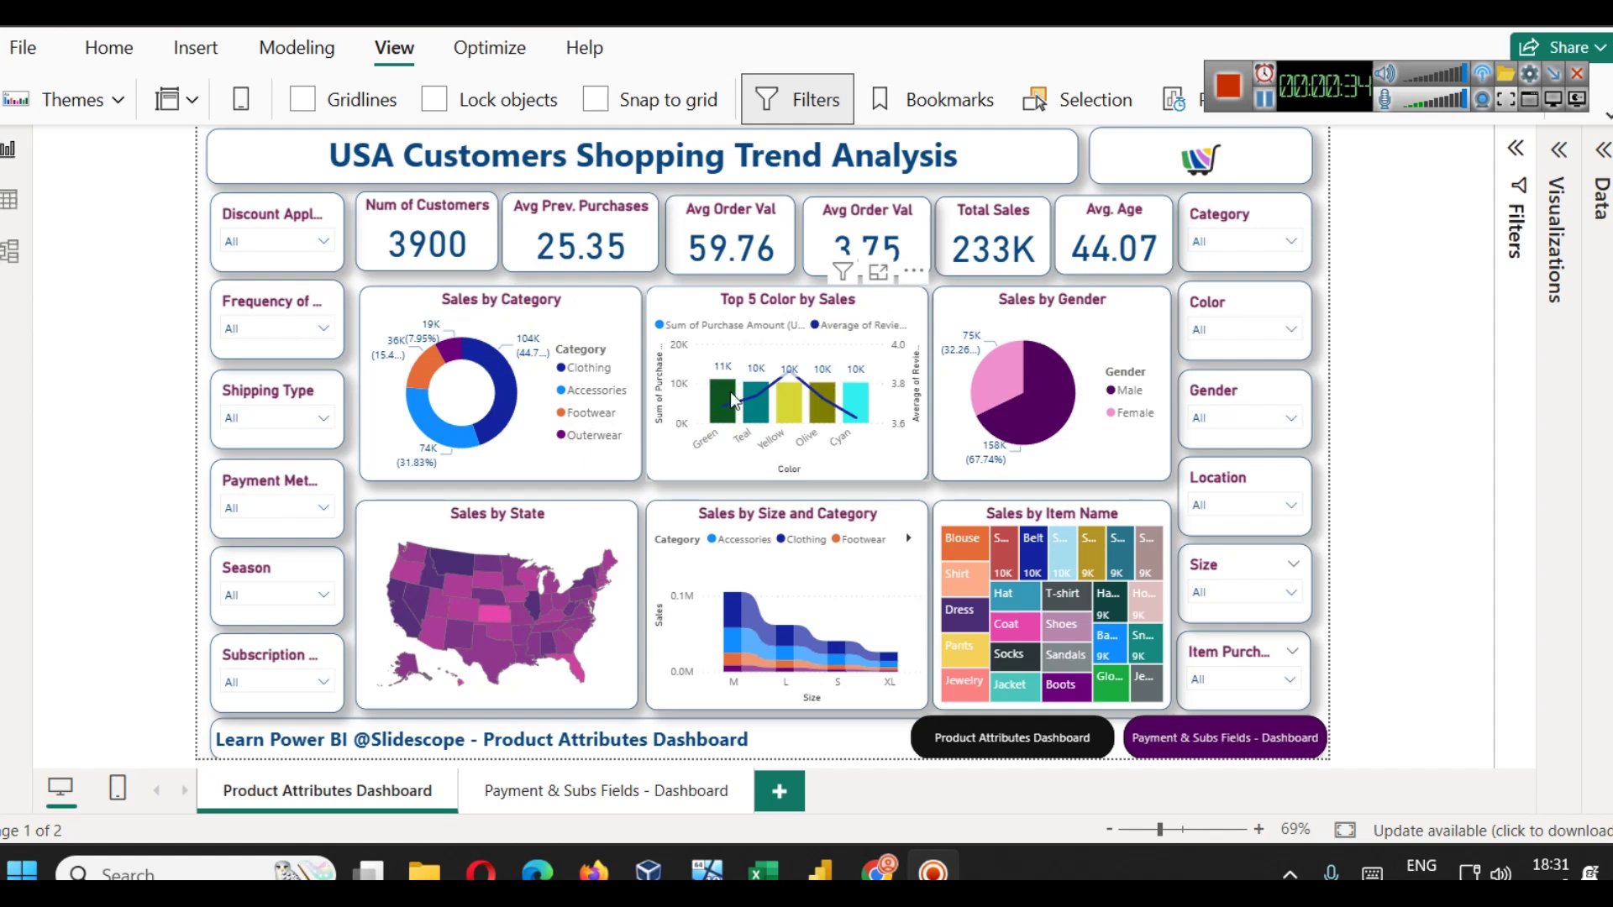
- Review the Product Attributes Dashboard charts and browse the full category legend of the Sales by Size and Category chart
mouse_move(727, 394)
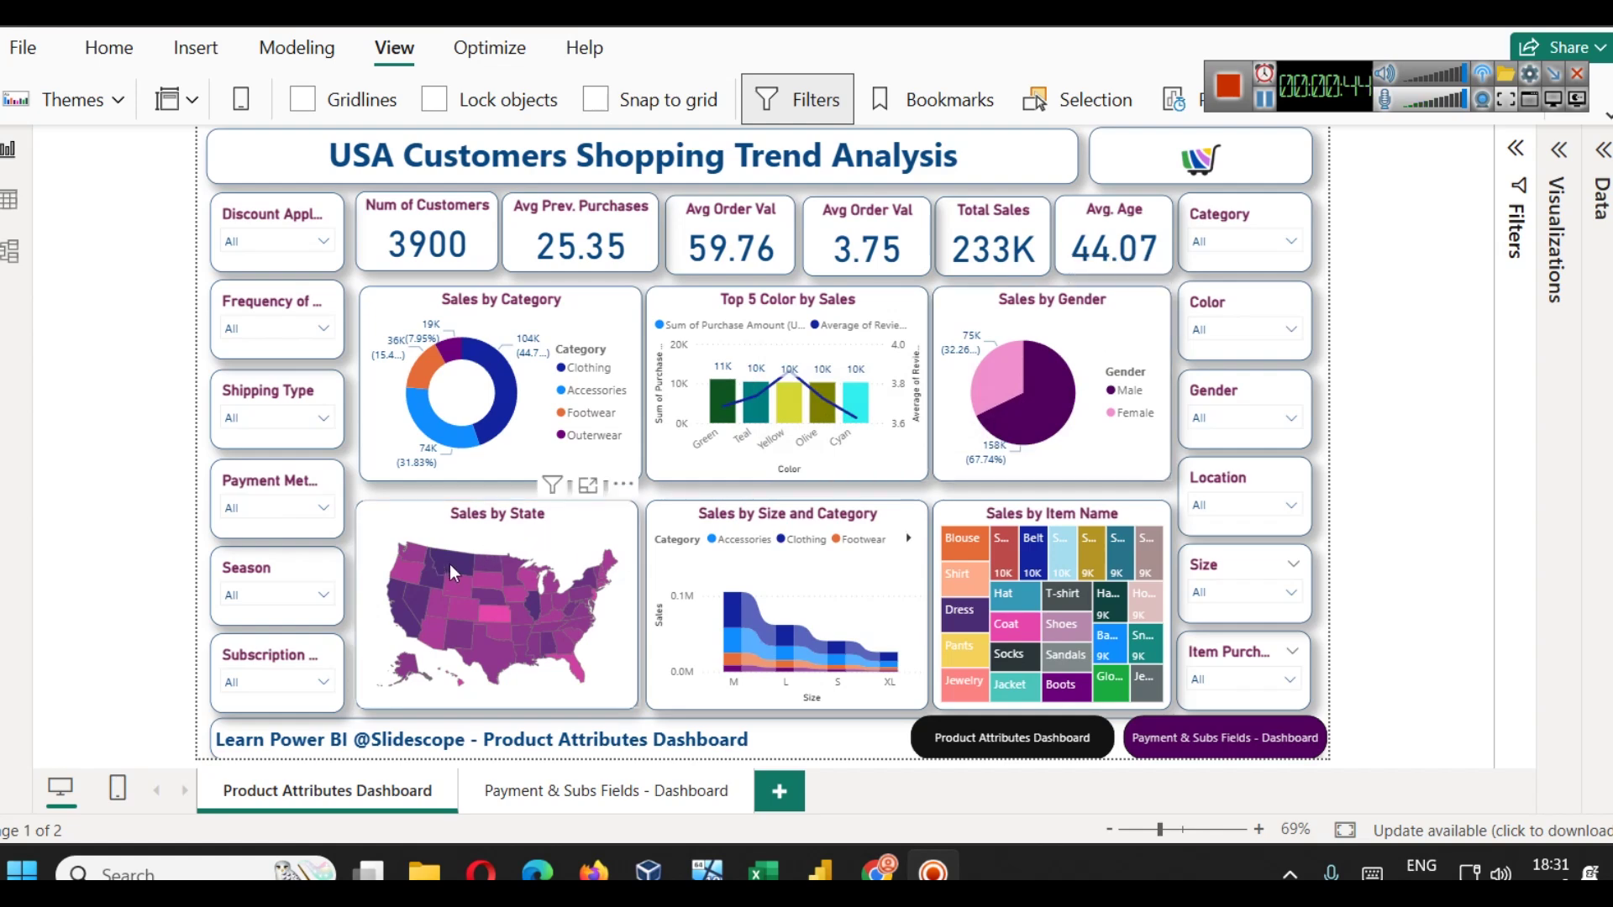
mouse_move(454, 561)
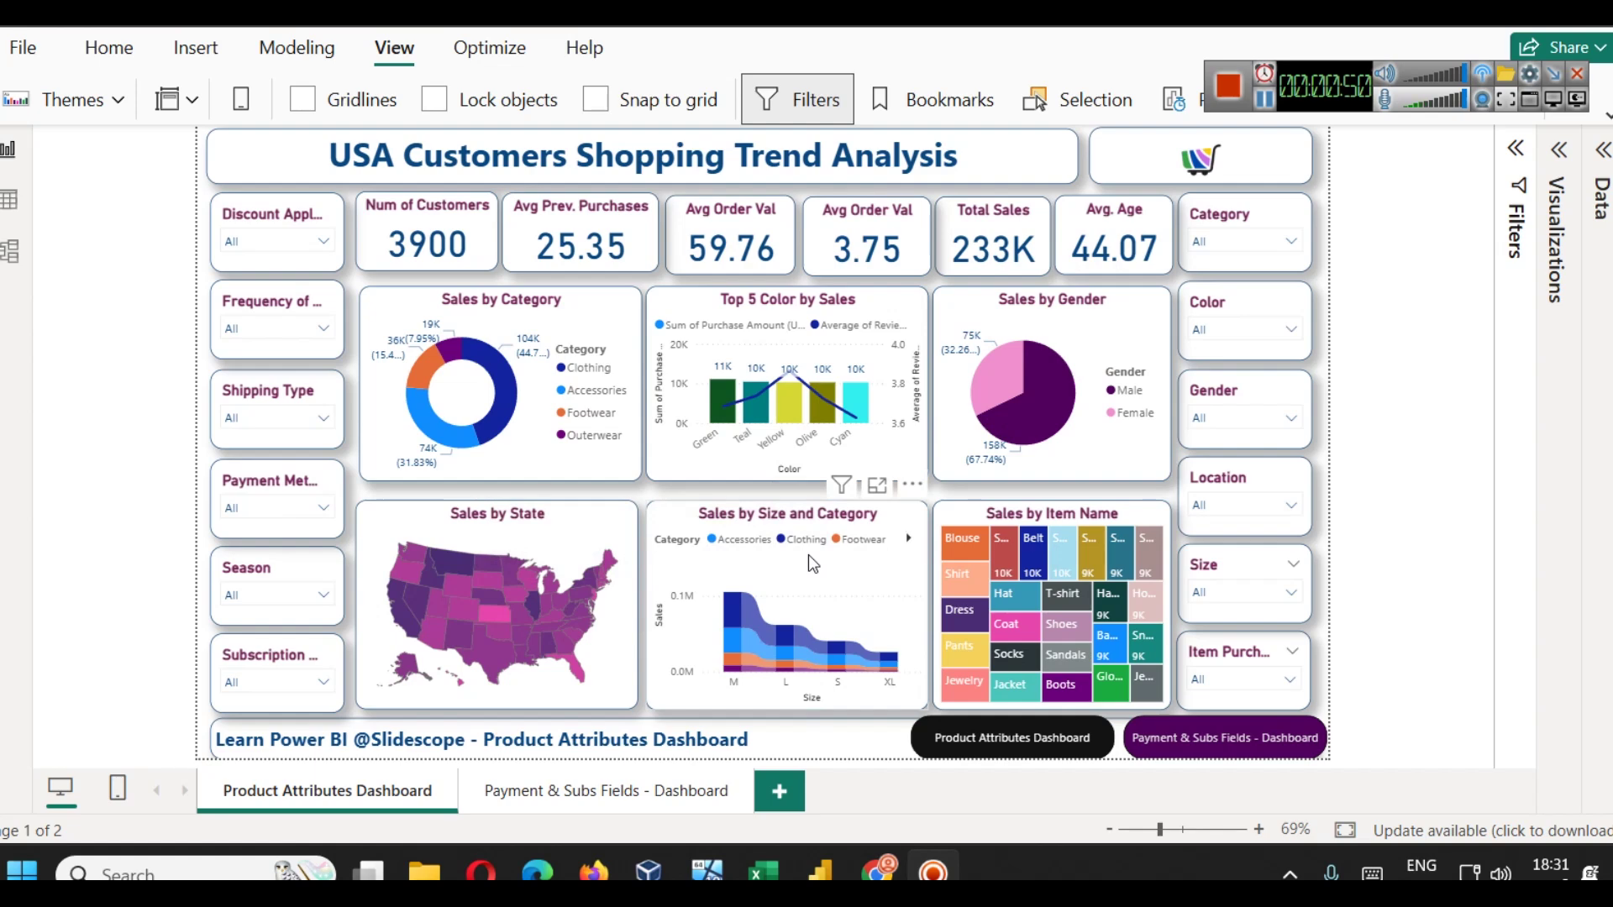
left_click(909, 535)
left_click(718, 540)
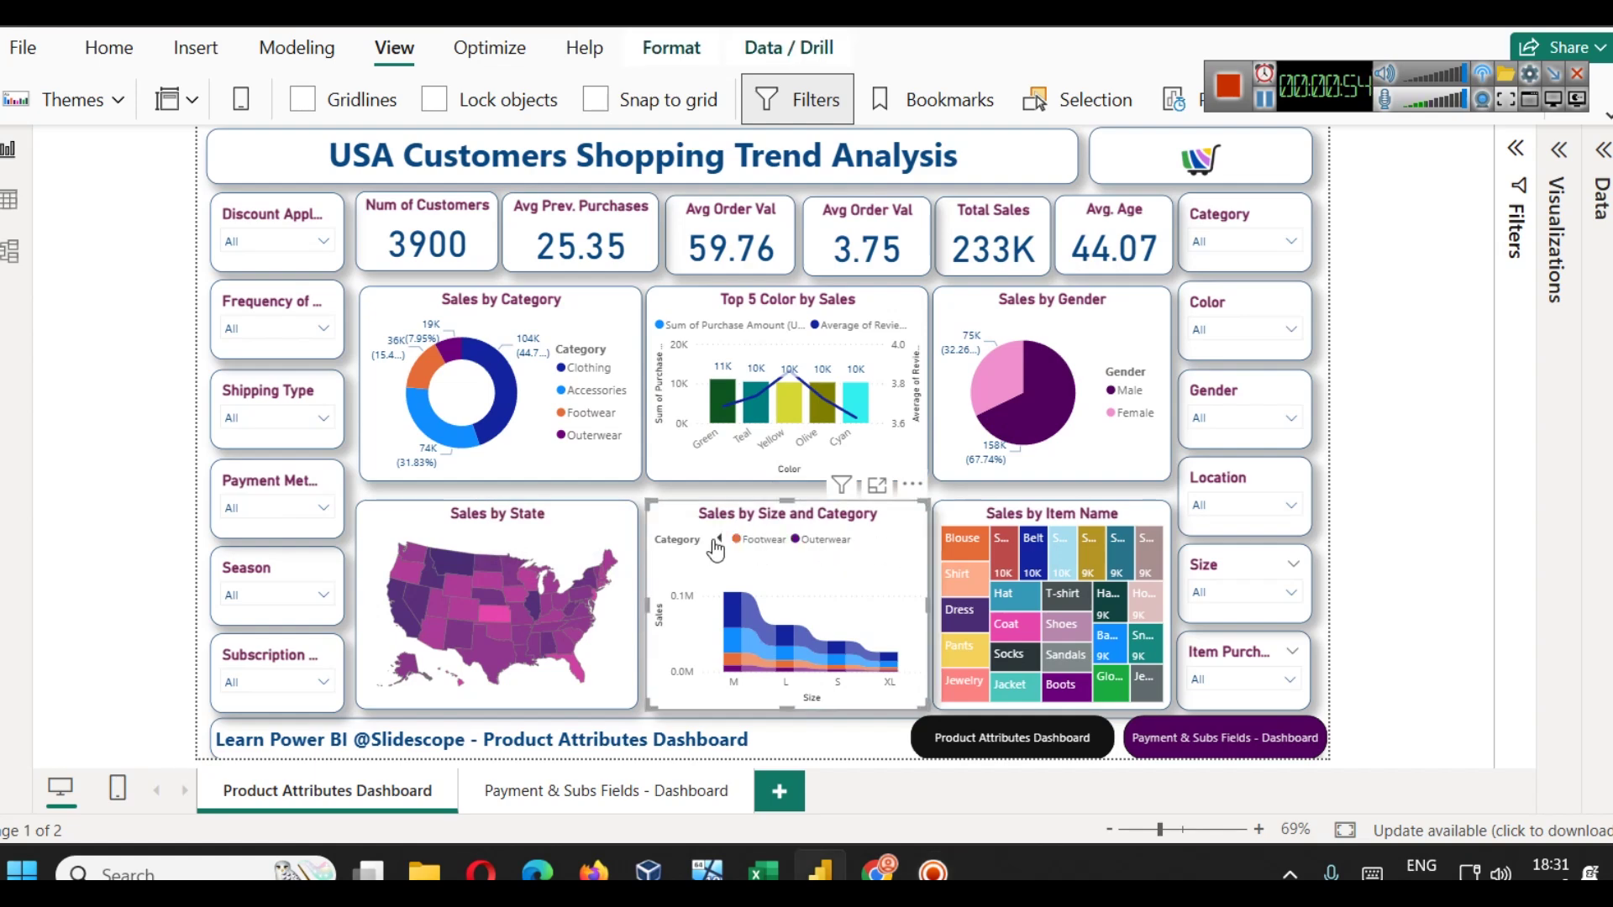
left_click(718, 540)
left_click(718, 540)
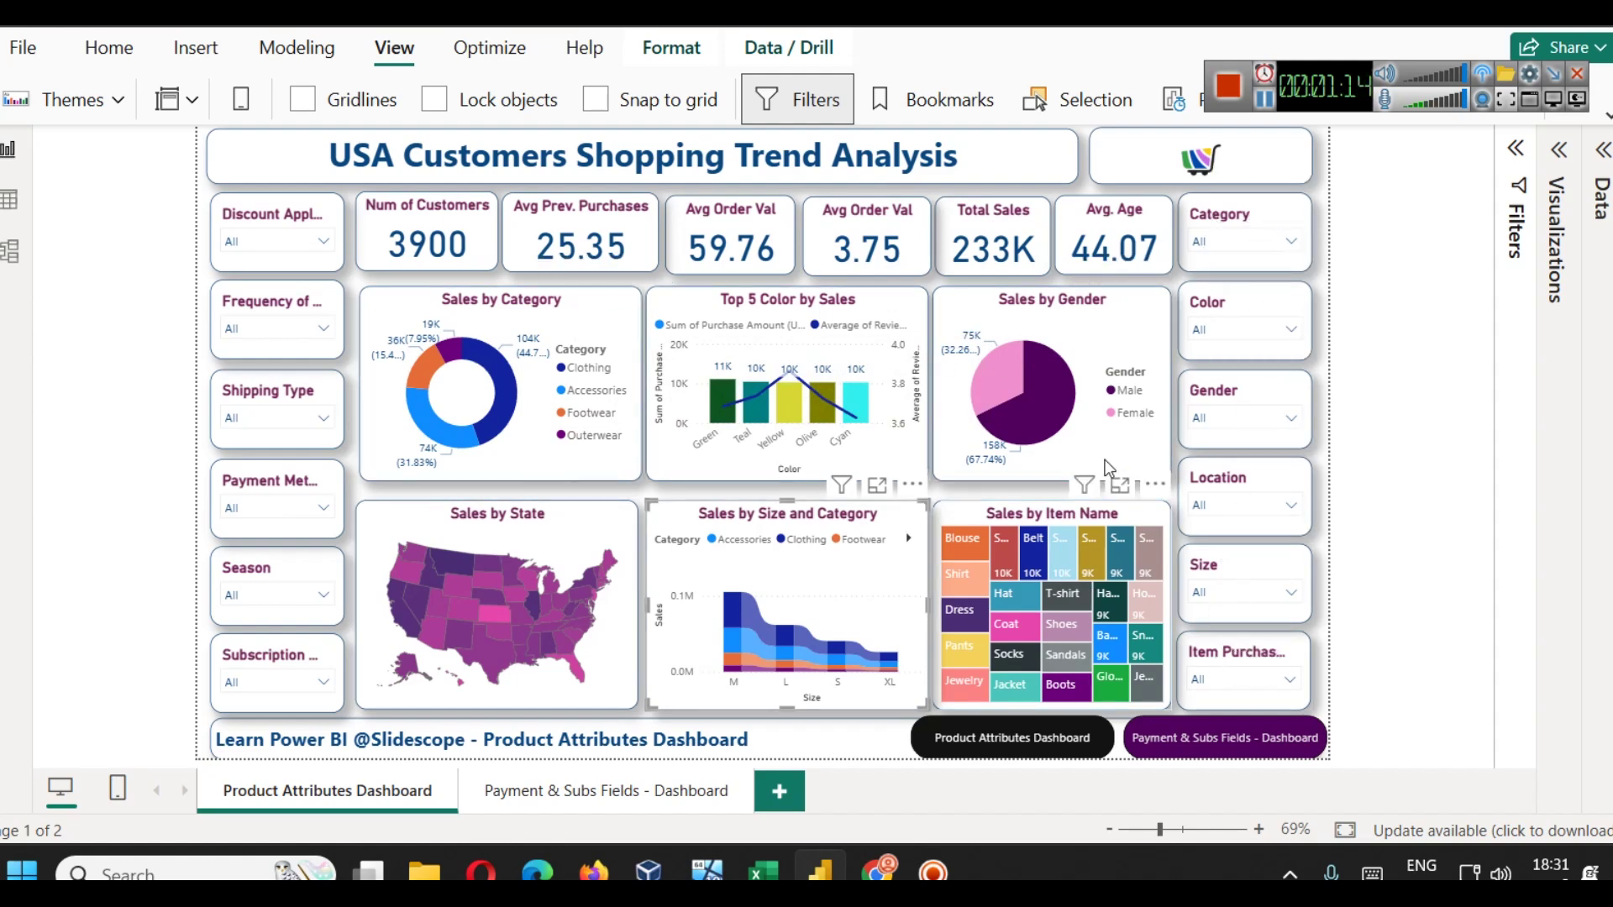
- Compare the Payment & Subs Fields dashboard page with the Product Attributes Dashboard page, ending on Product Attributes Dashboard
left_click(610, 793)
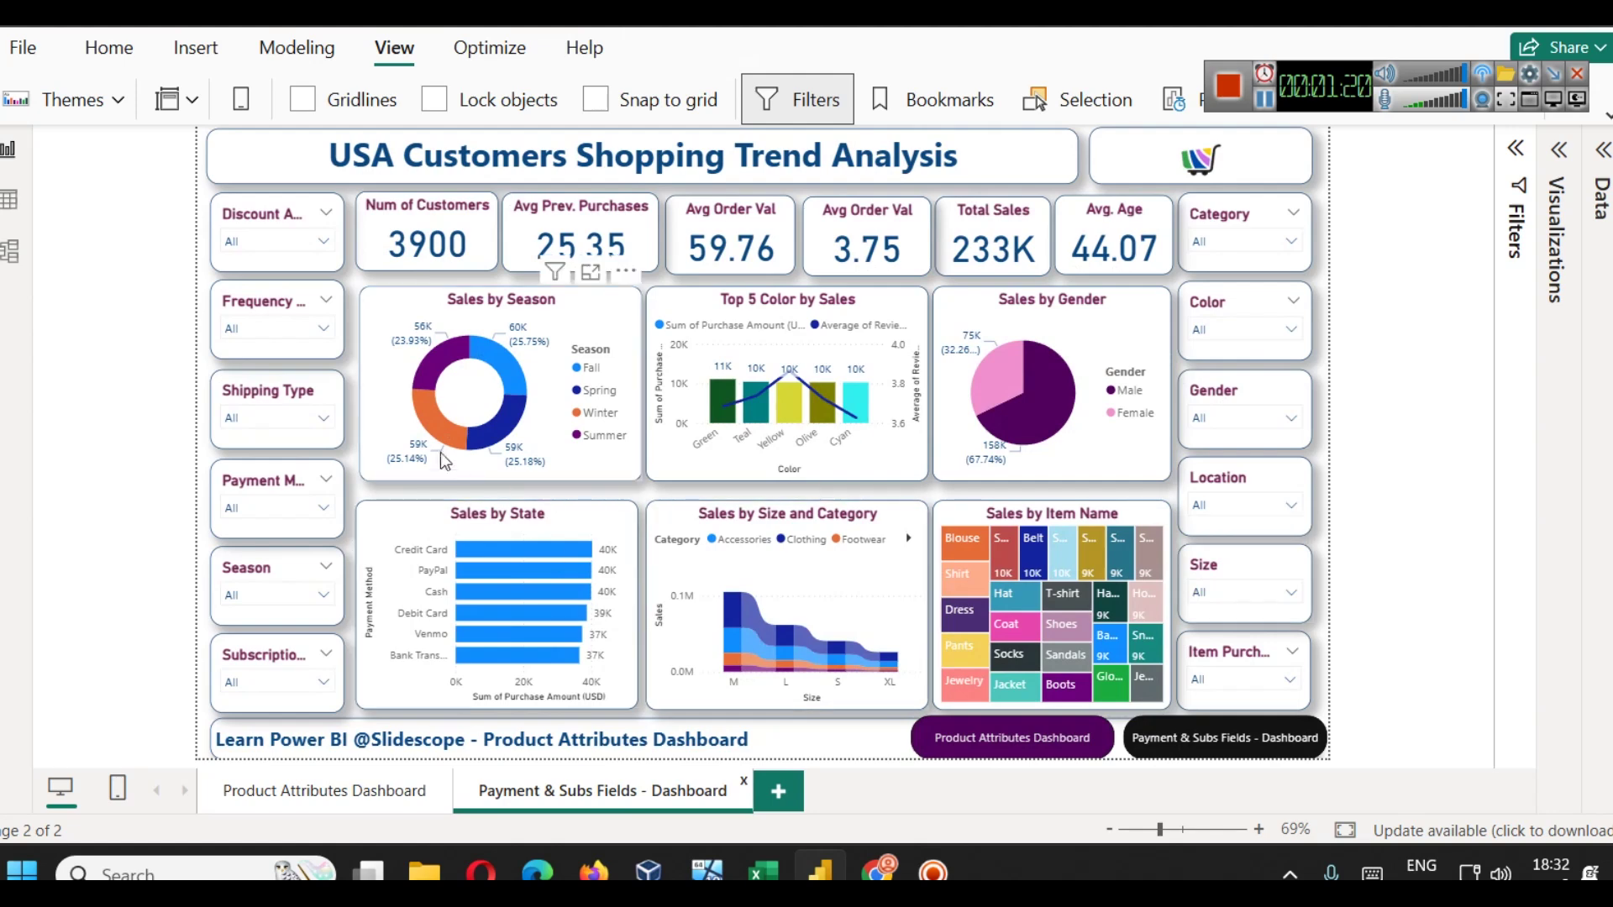
left_click(310, 781)
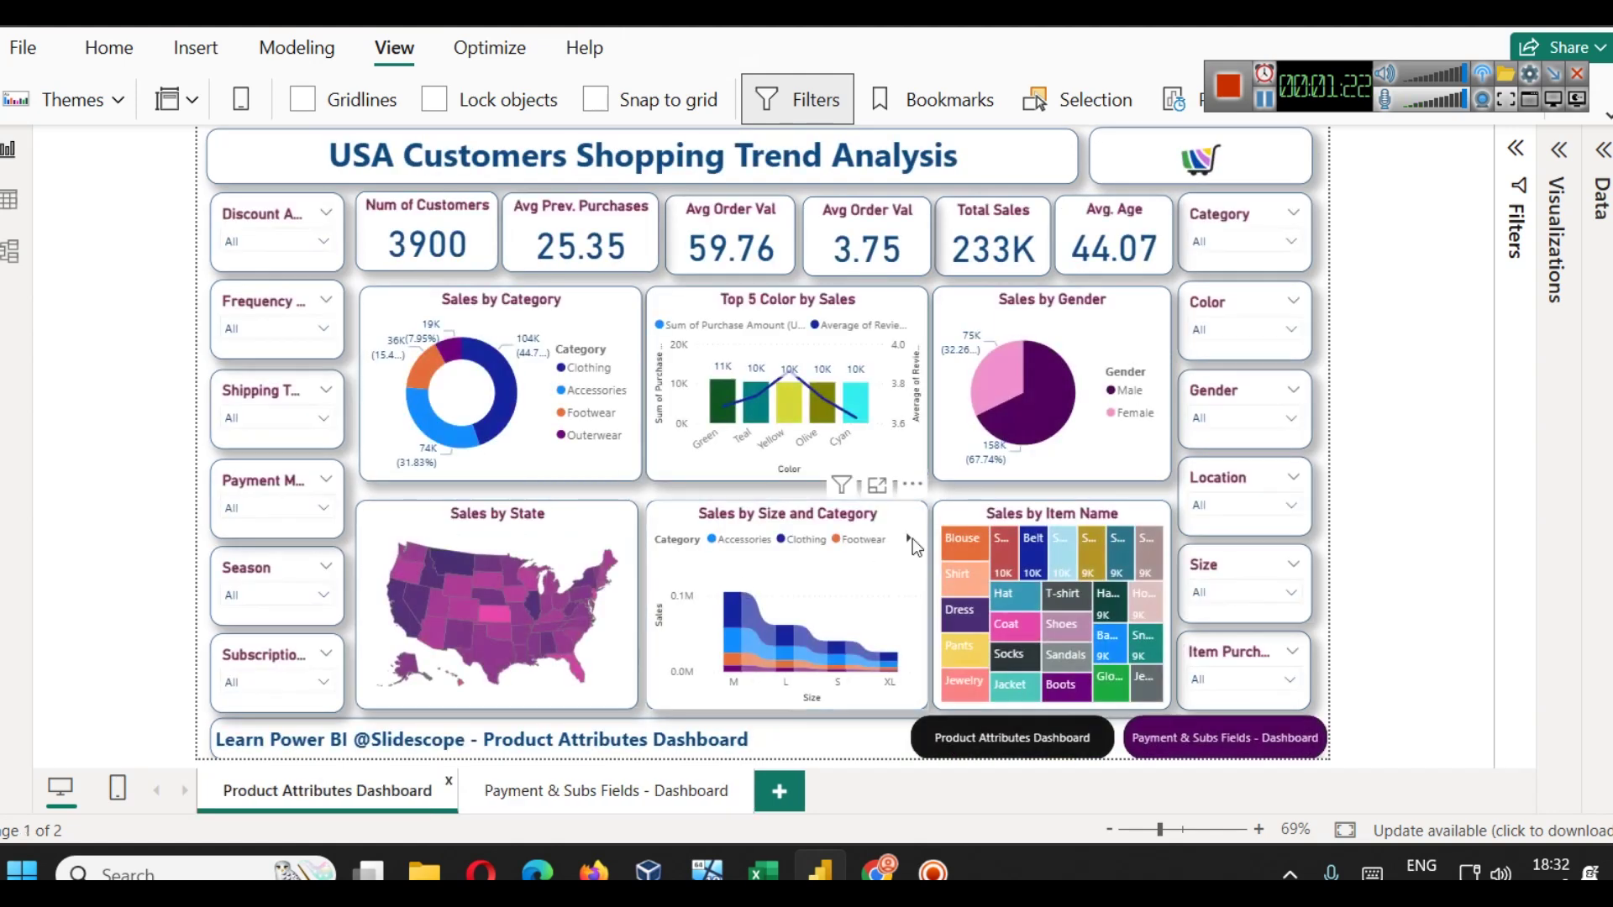
left_click(1019, 743)
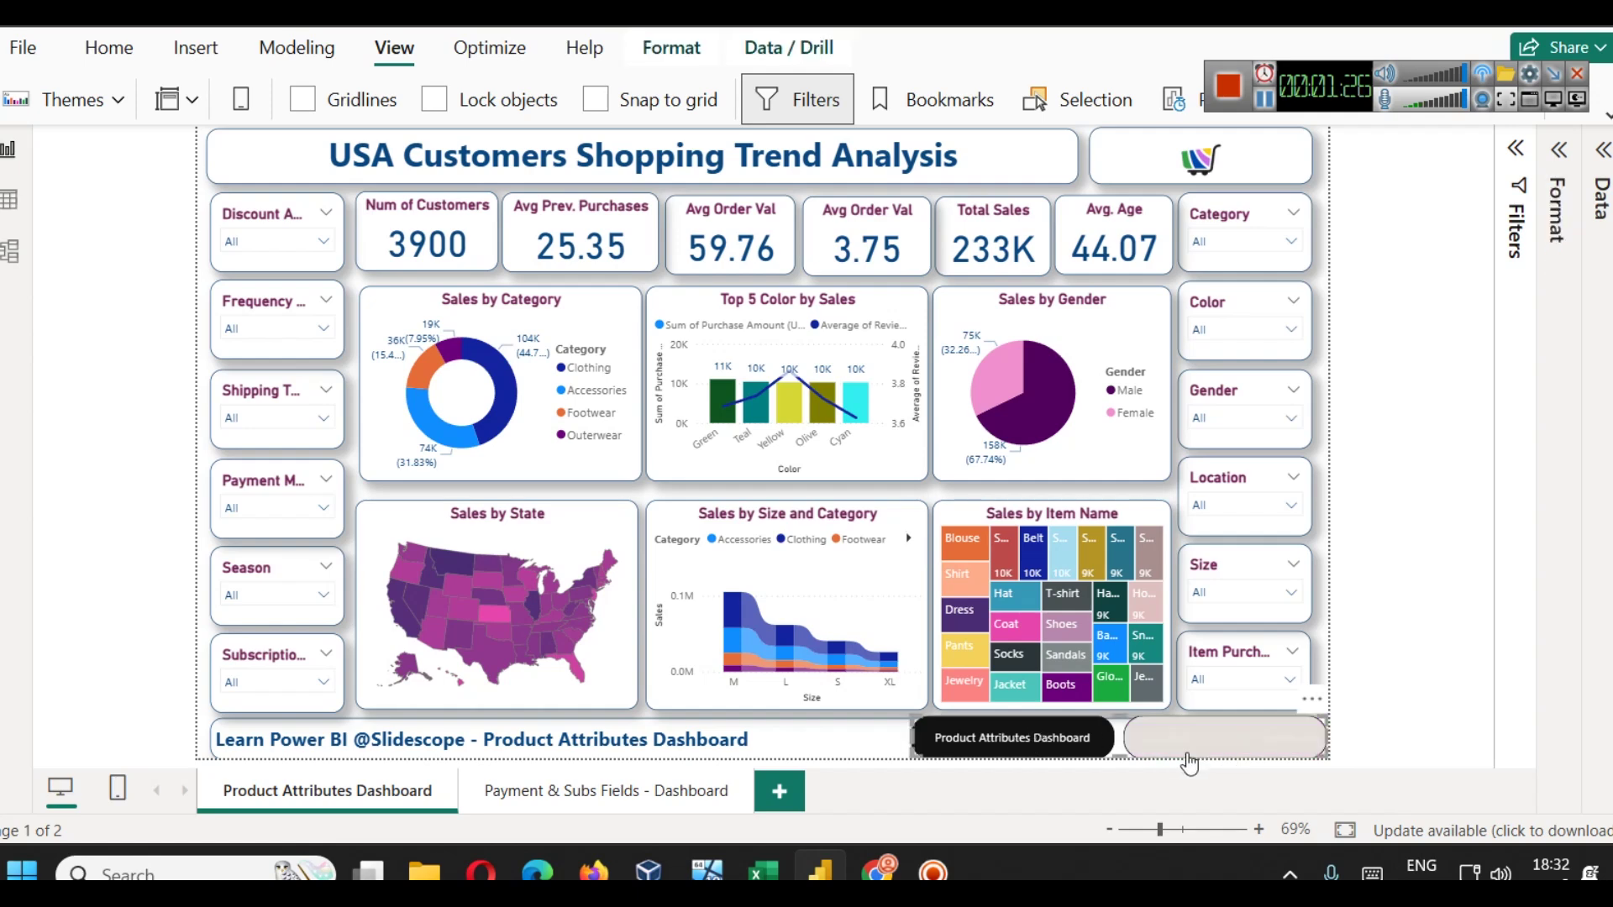
left_click(572, 776)
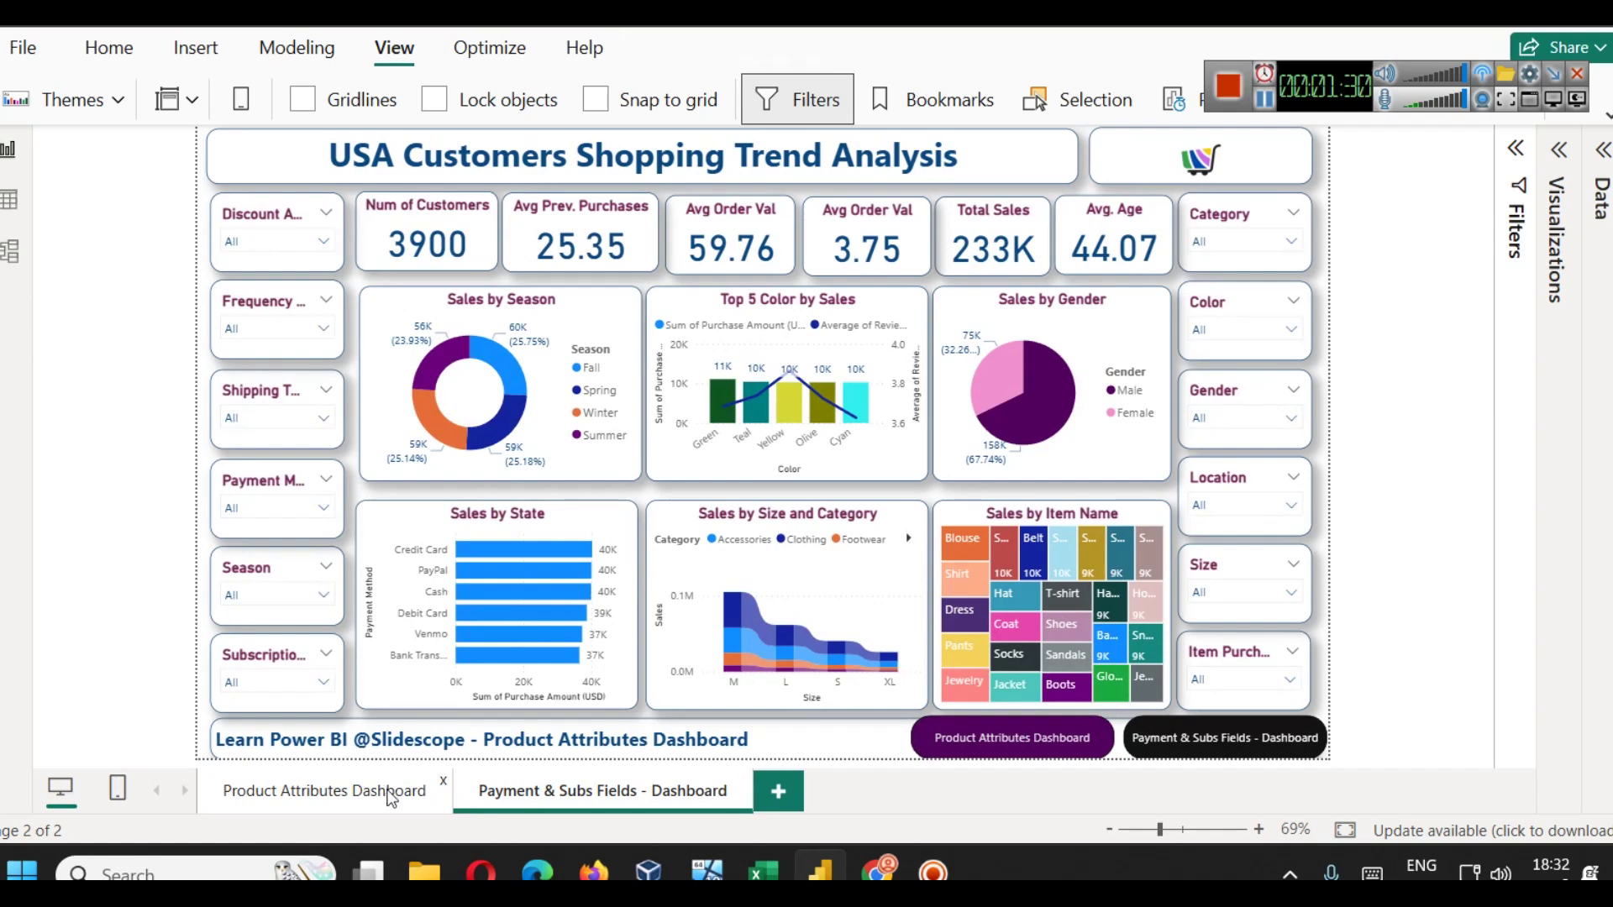
left_click(386, 787)
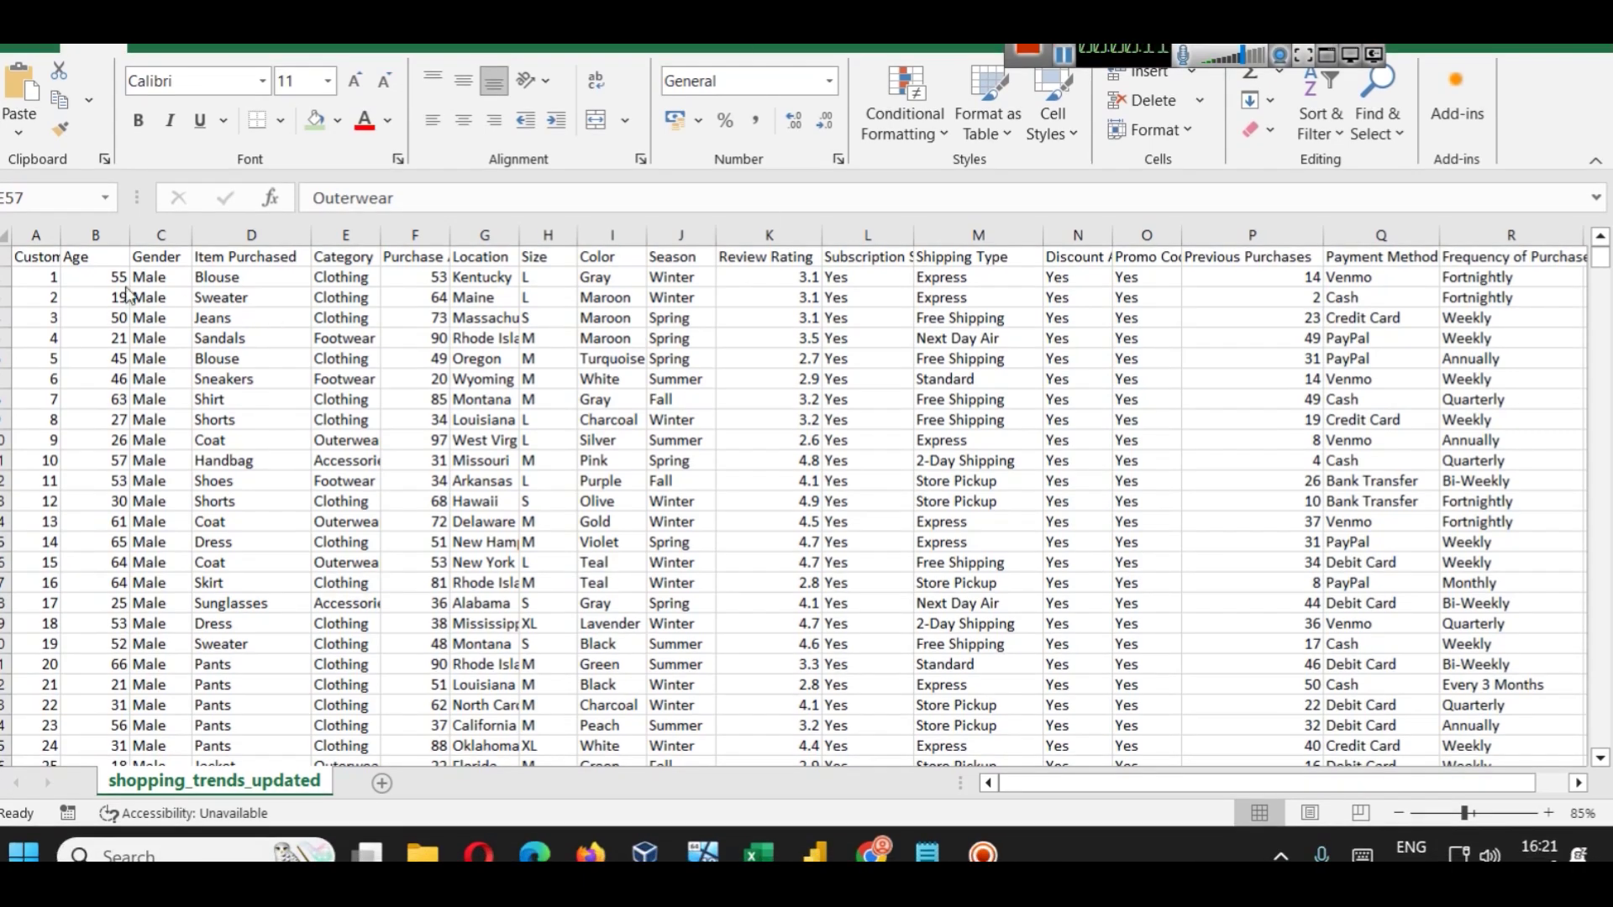
- Examine the dataset's columns one by one from Customer ID and Age through Item Purchased, Category, Purchase Amount and Location to Season
left_click(37, 235)
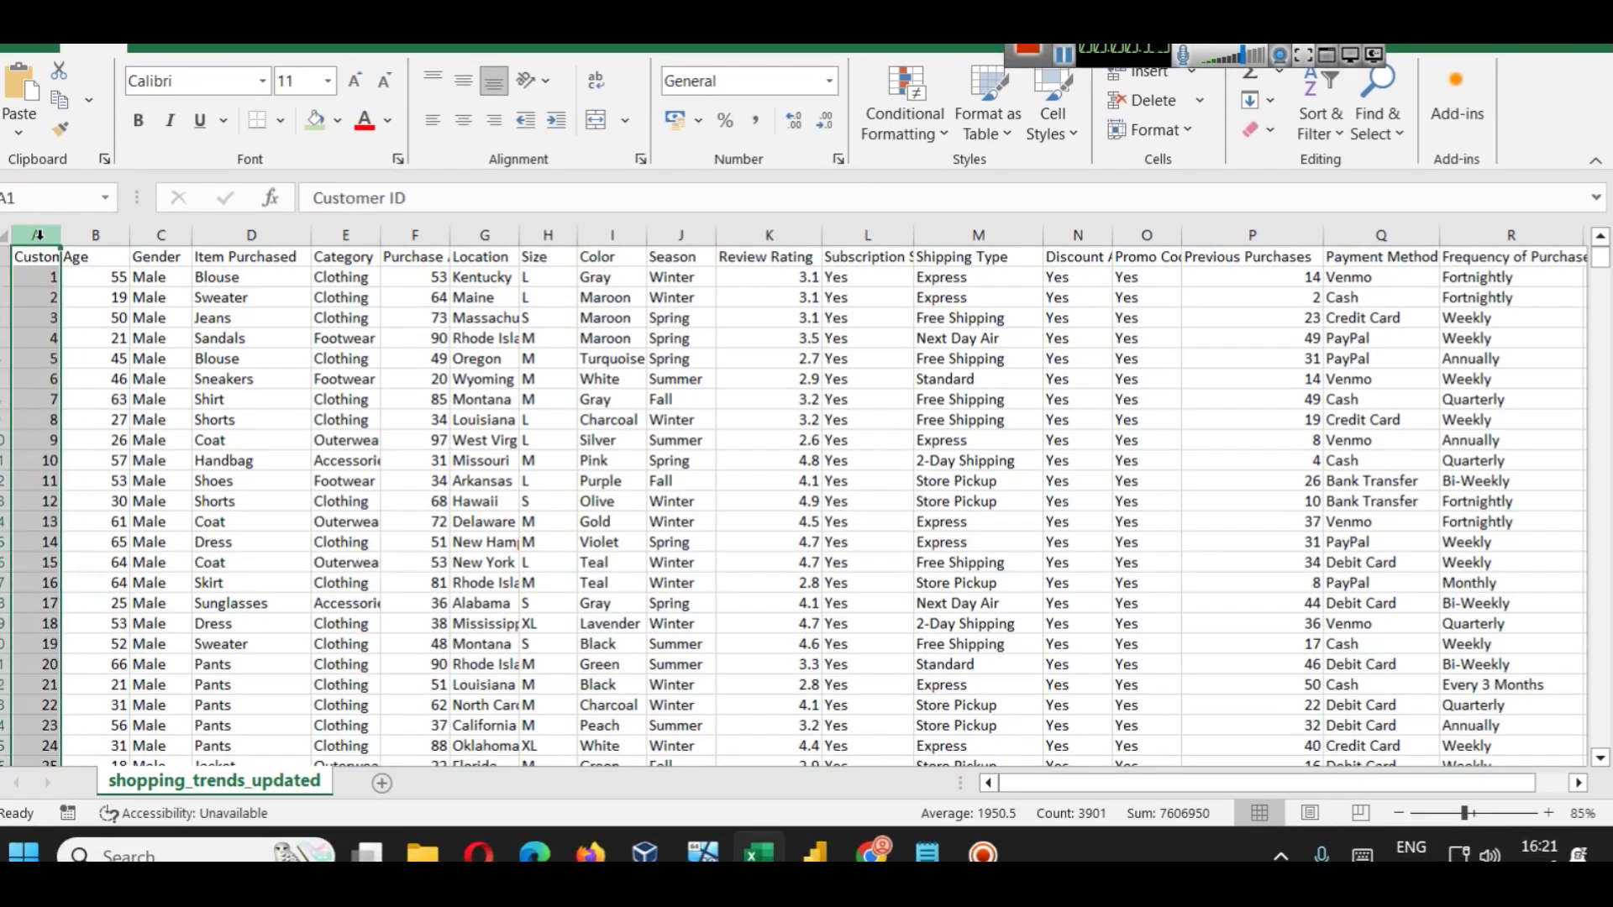
left_click(93, 235)
scroll(374, 368, "up", 3)
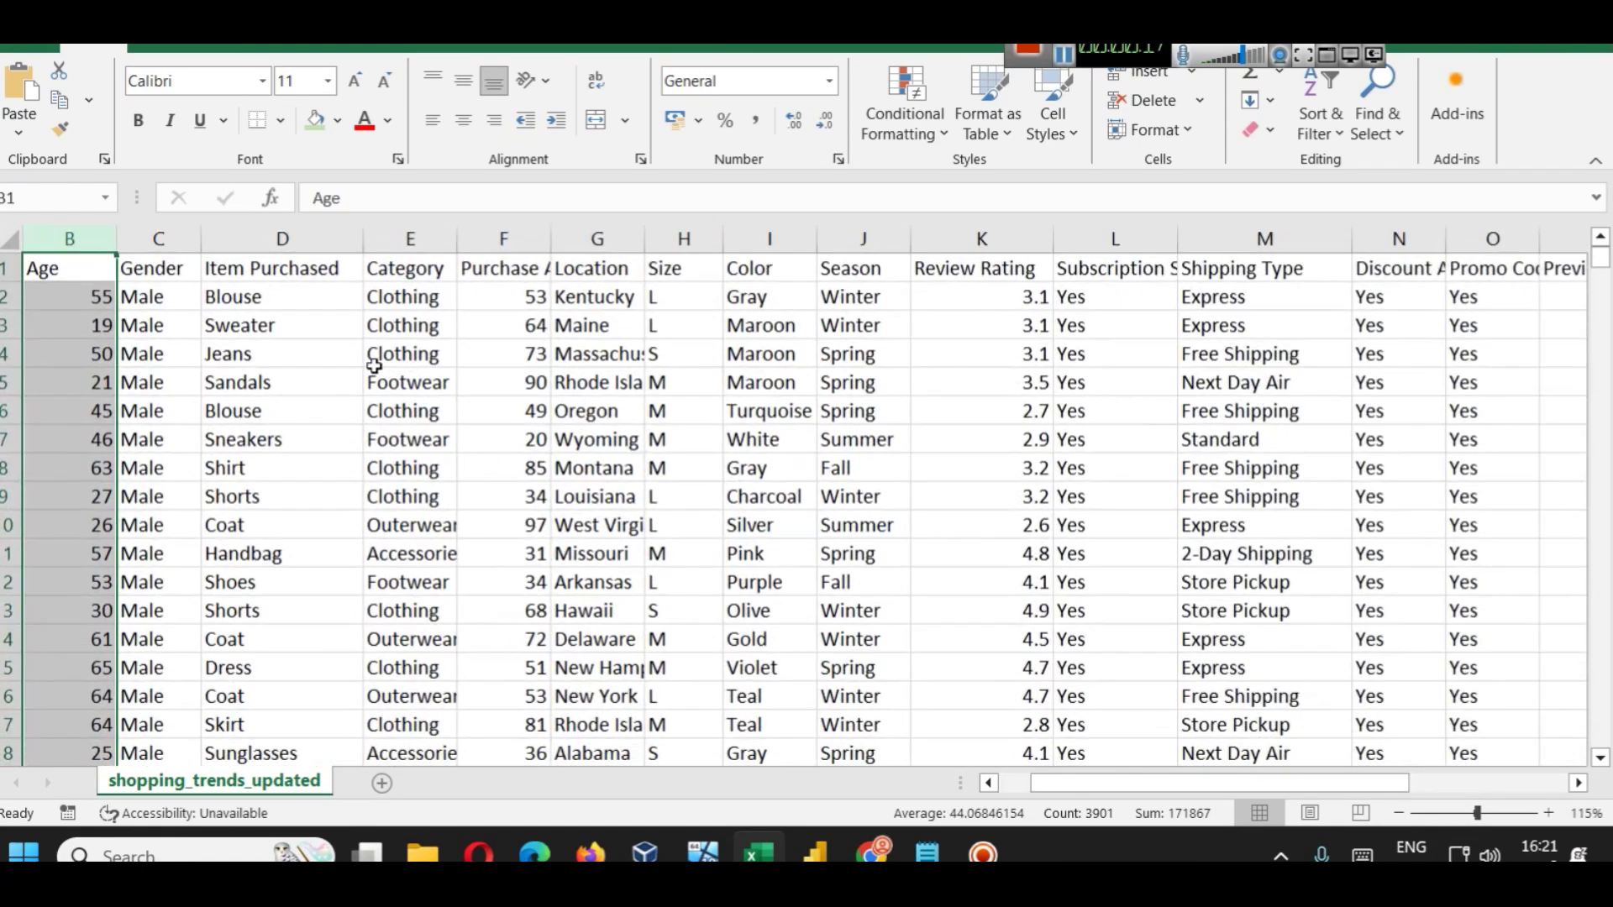
left_click(311, 235)
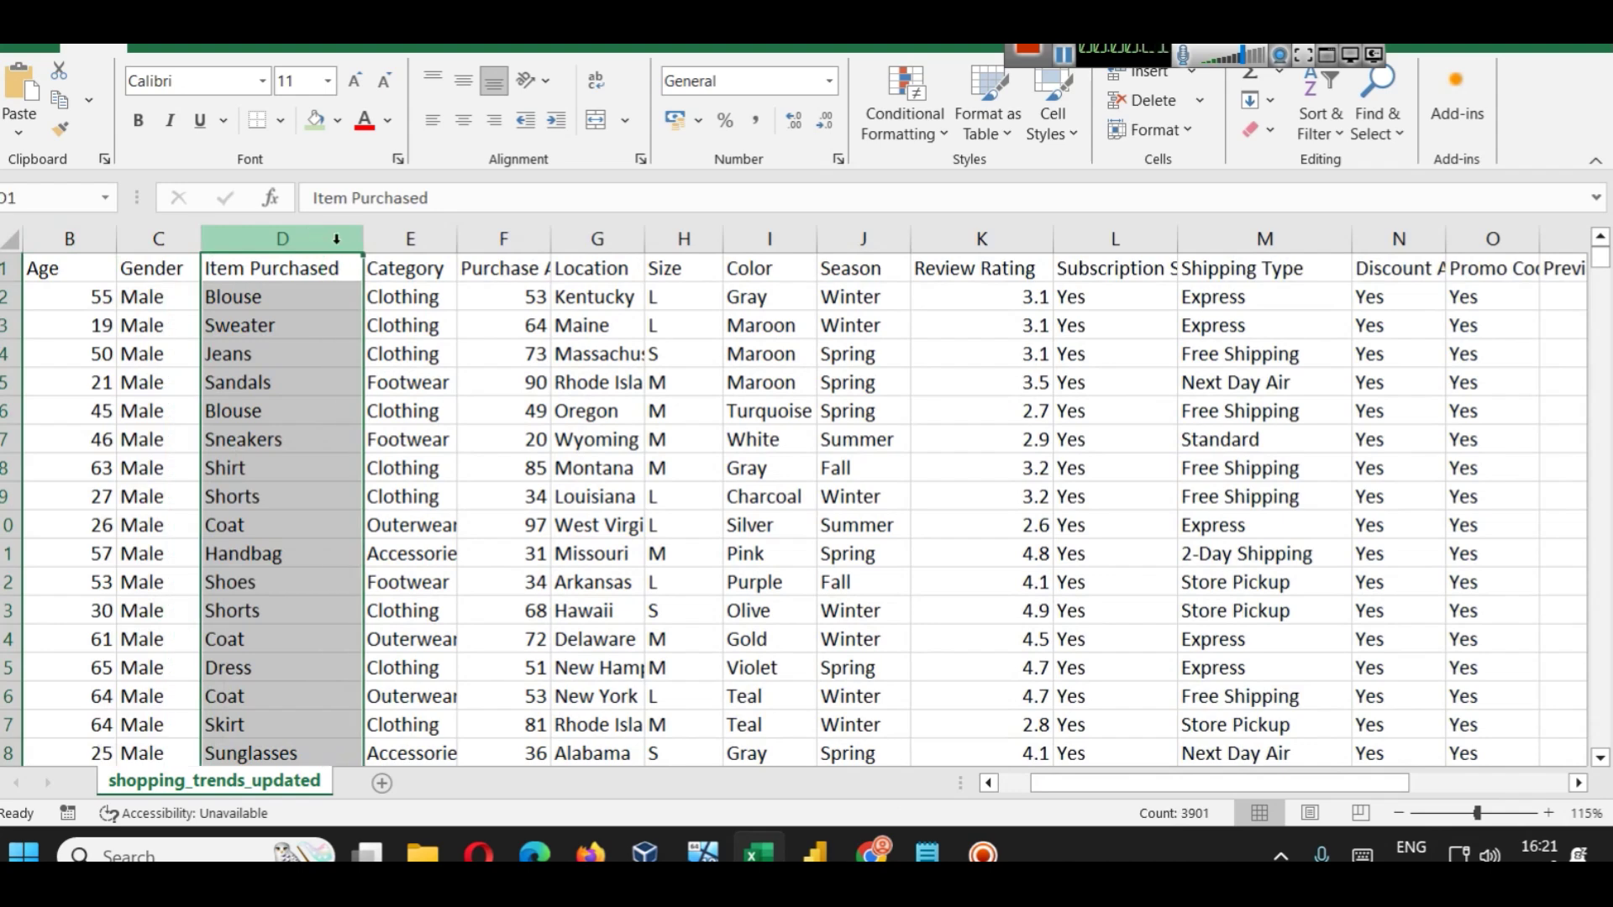
left_click(411, 238)
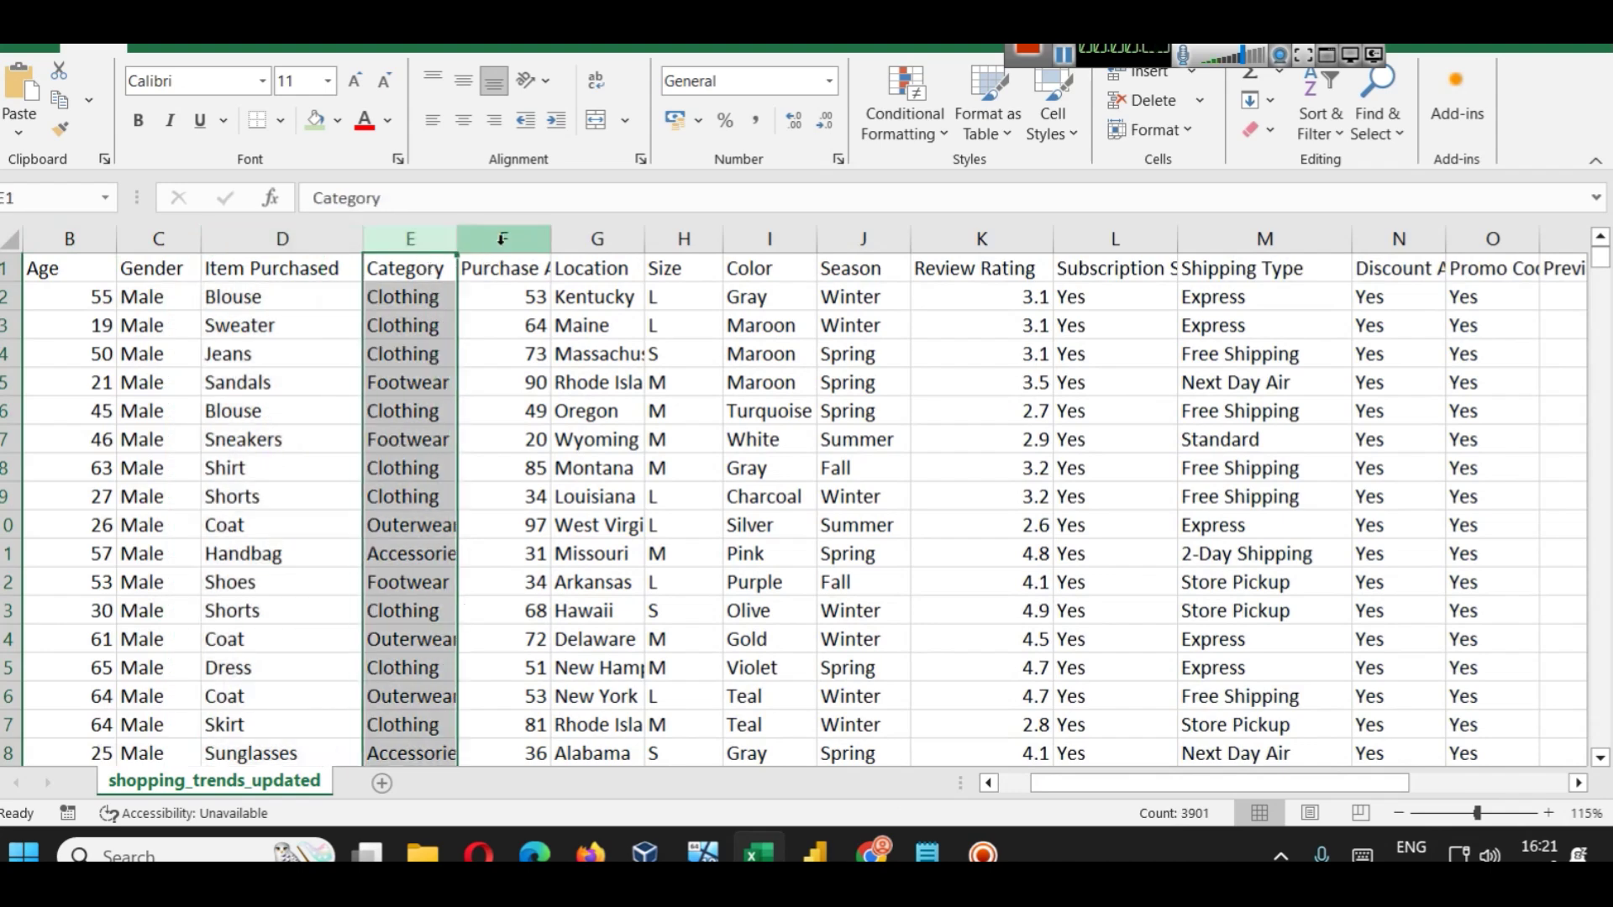
left_click(500, 241)
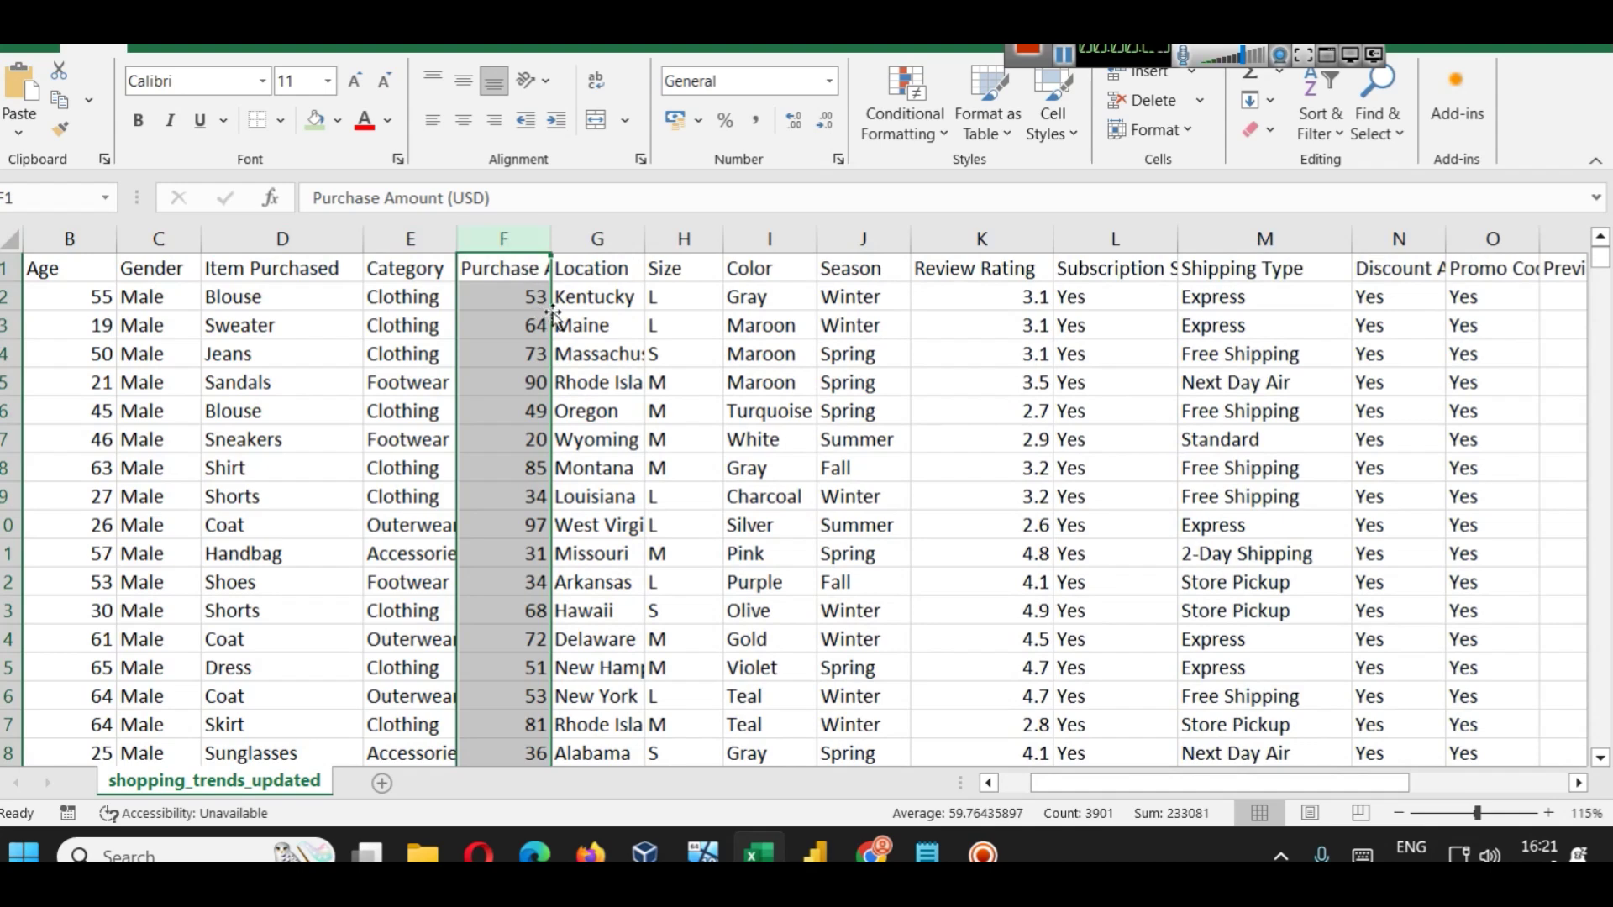
left_click(593, 235)
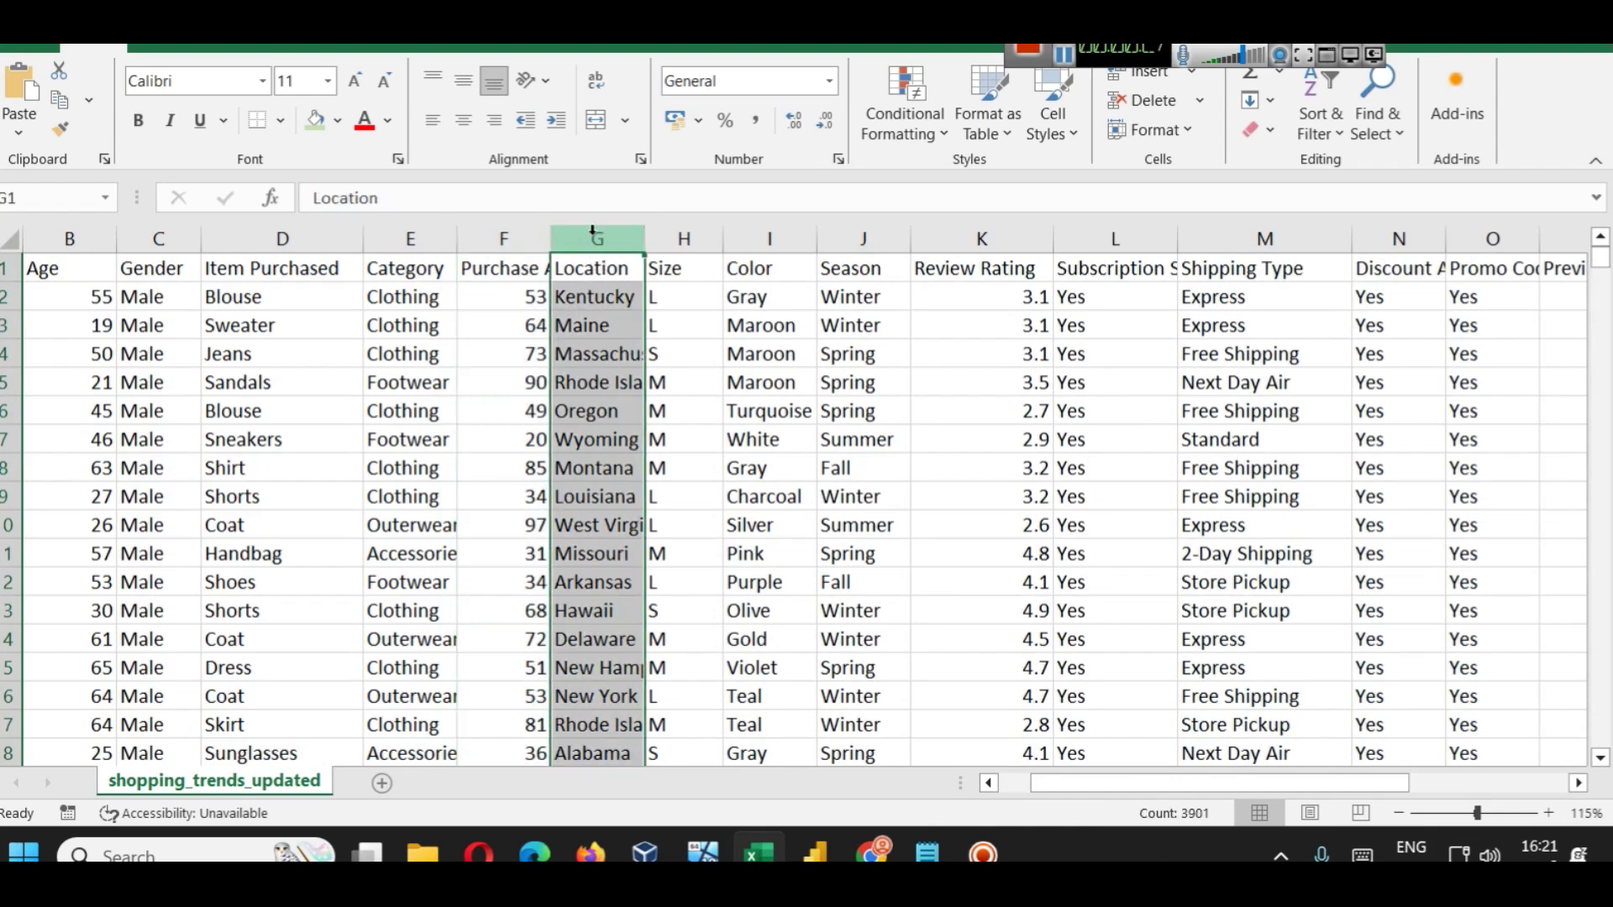
left_click(696, 238)
left_click(796, 239)
left_click(882, 238)
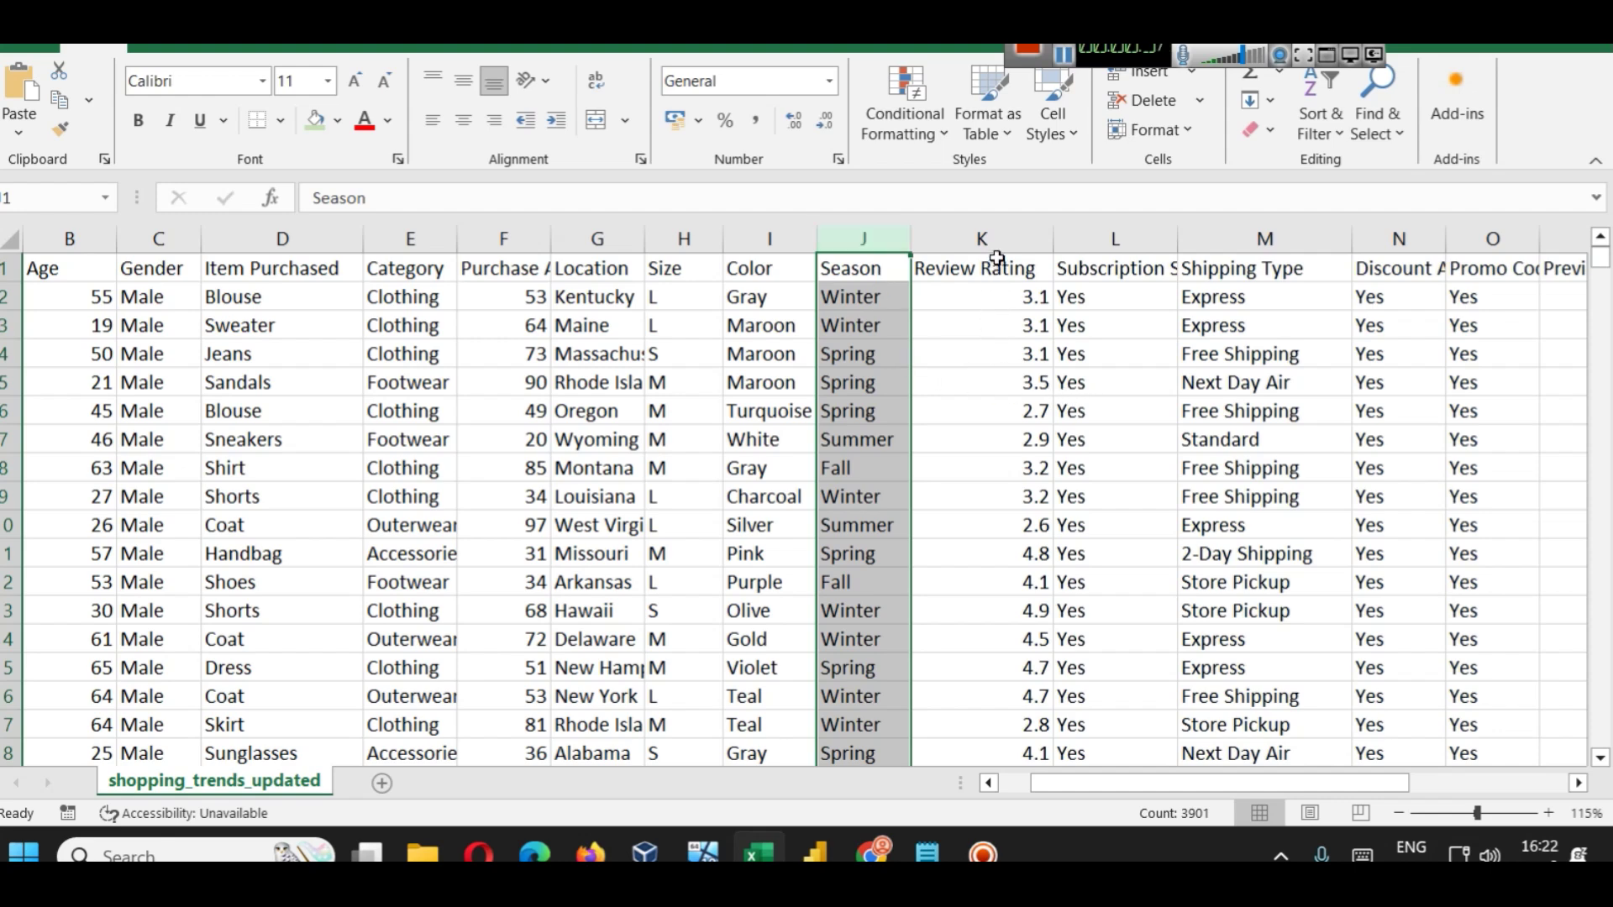
- Examine the remaining dataset columns one by one, from Review Rating through Shipping Type and Discount Applied to Frequency of Purchases
left_click(992, 232)
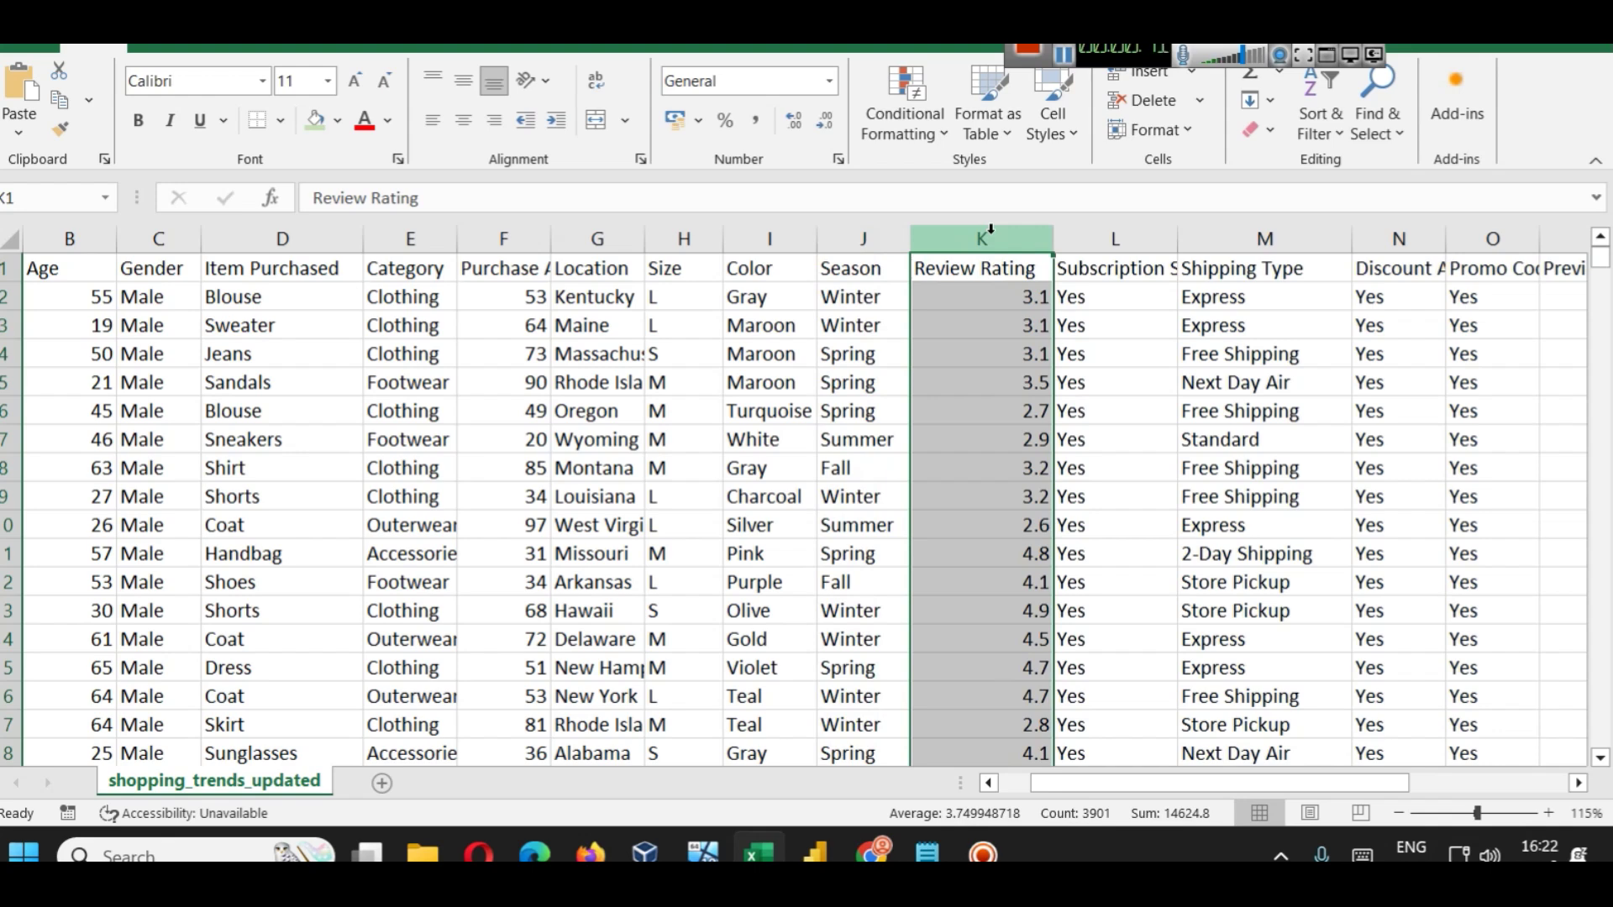
left_click(1140, 239)
left_click(1250, 237)
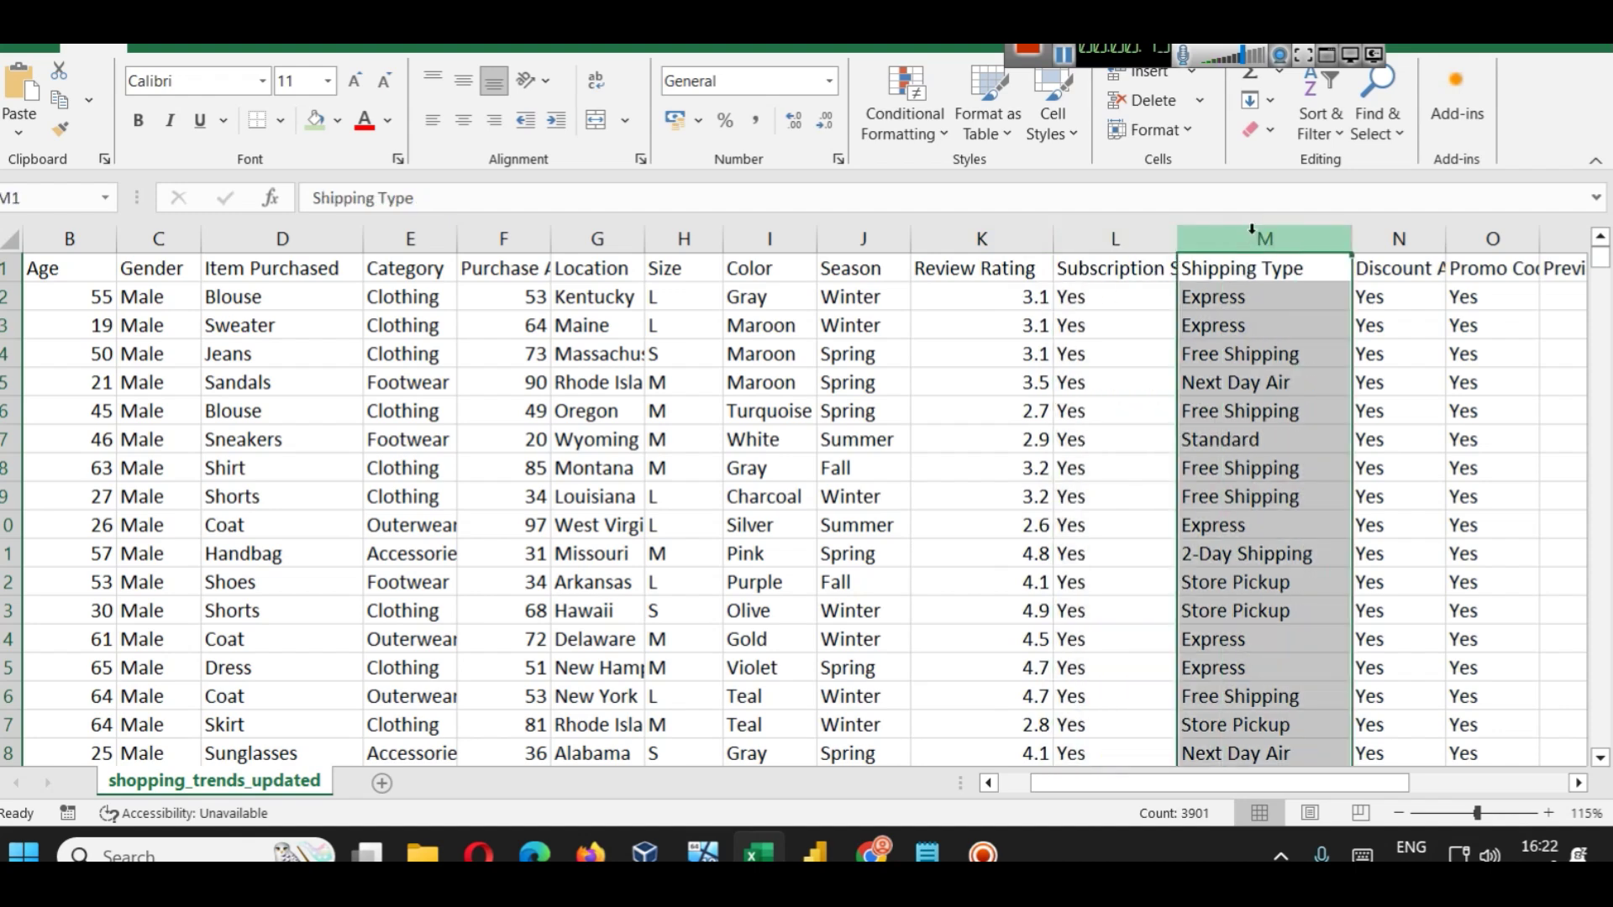
left_click(1398, 239)
left_click_drag(1398, 783, 1529, 781)
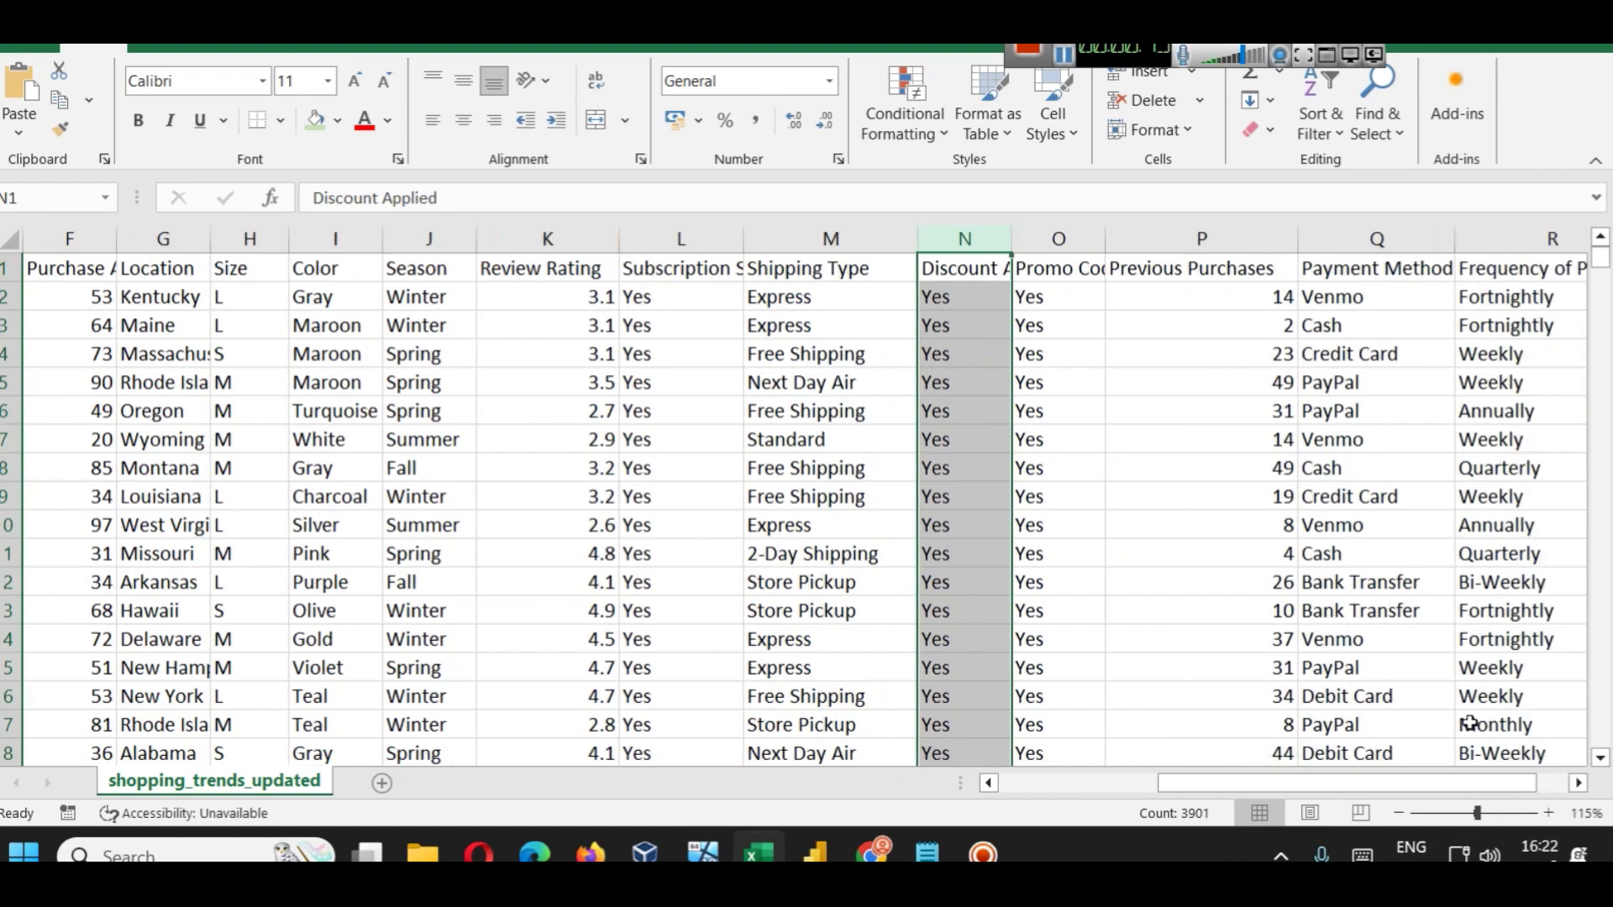
left_click(1063, 238)
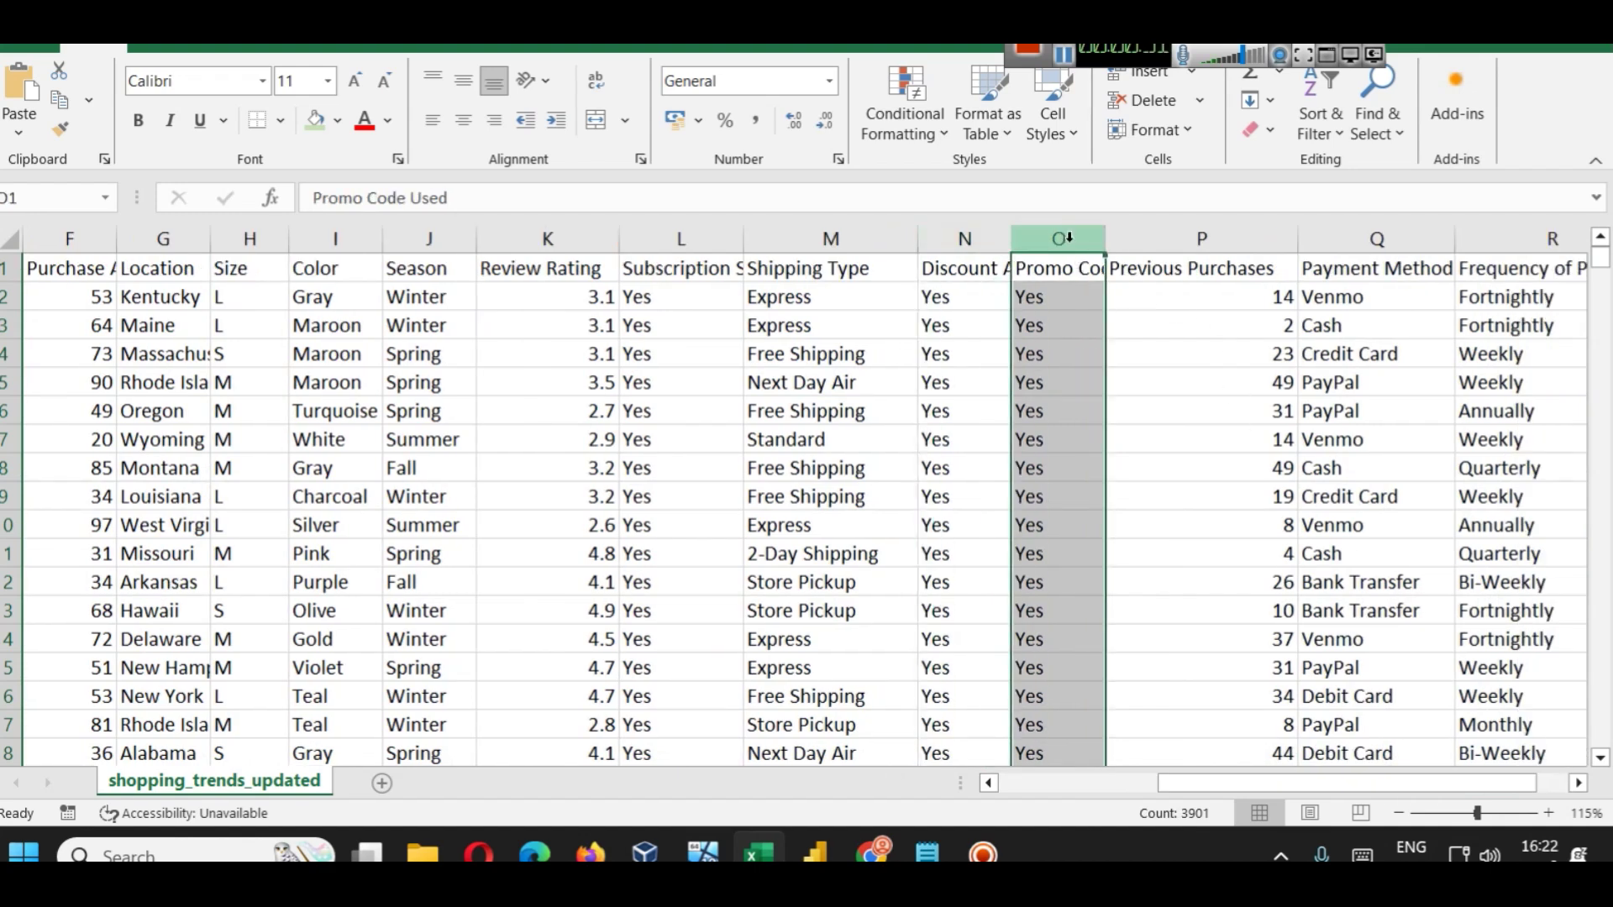
left_click(1190, 239)
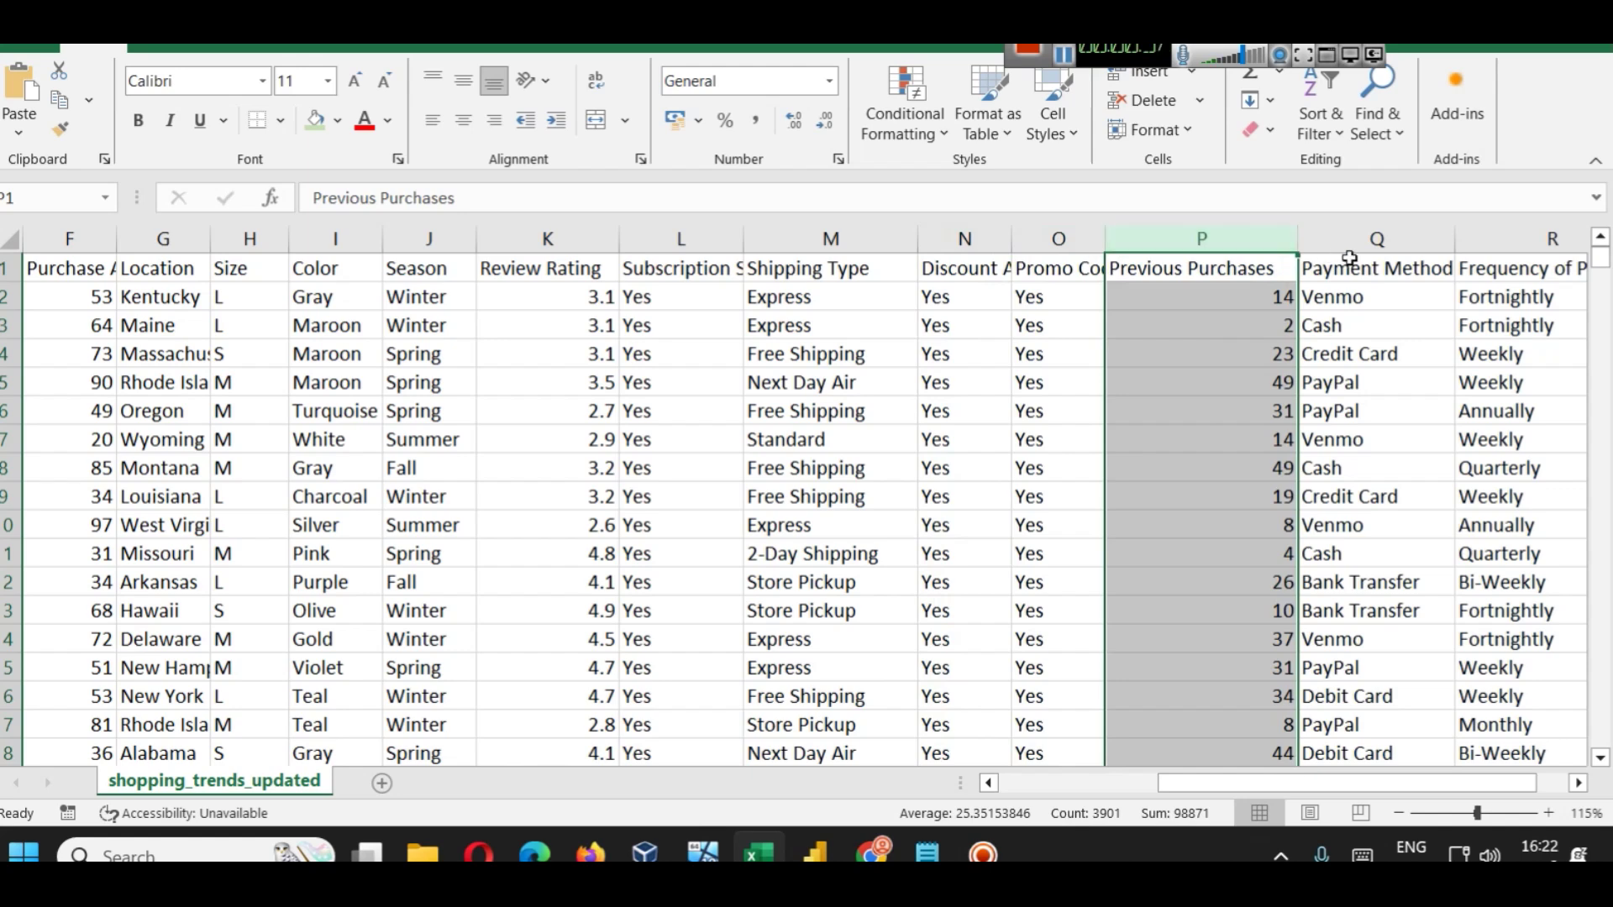
left_click(1386, 239)
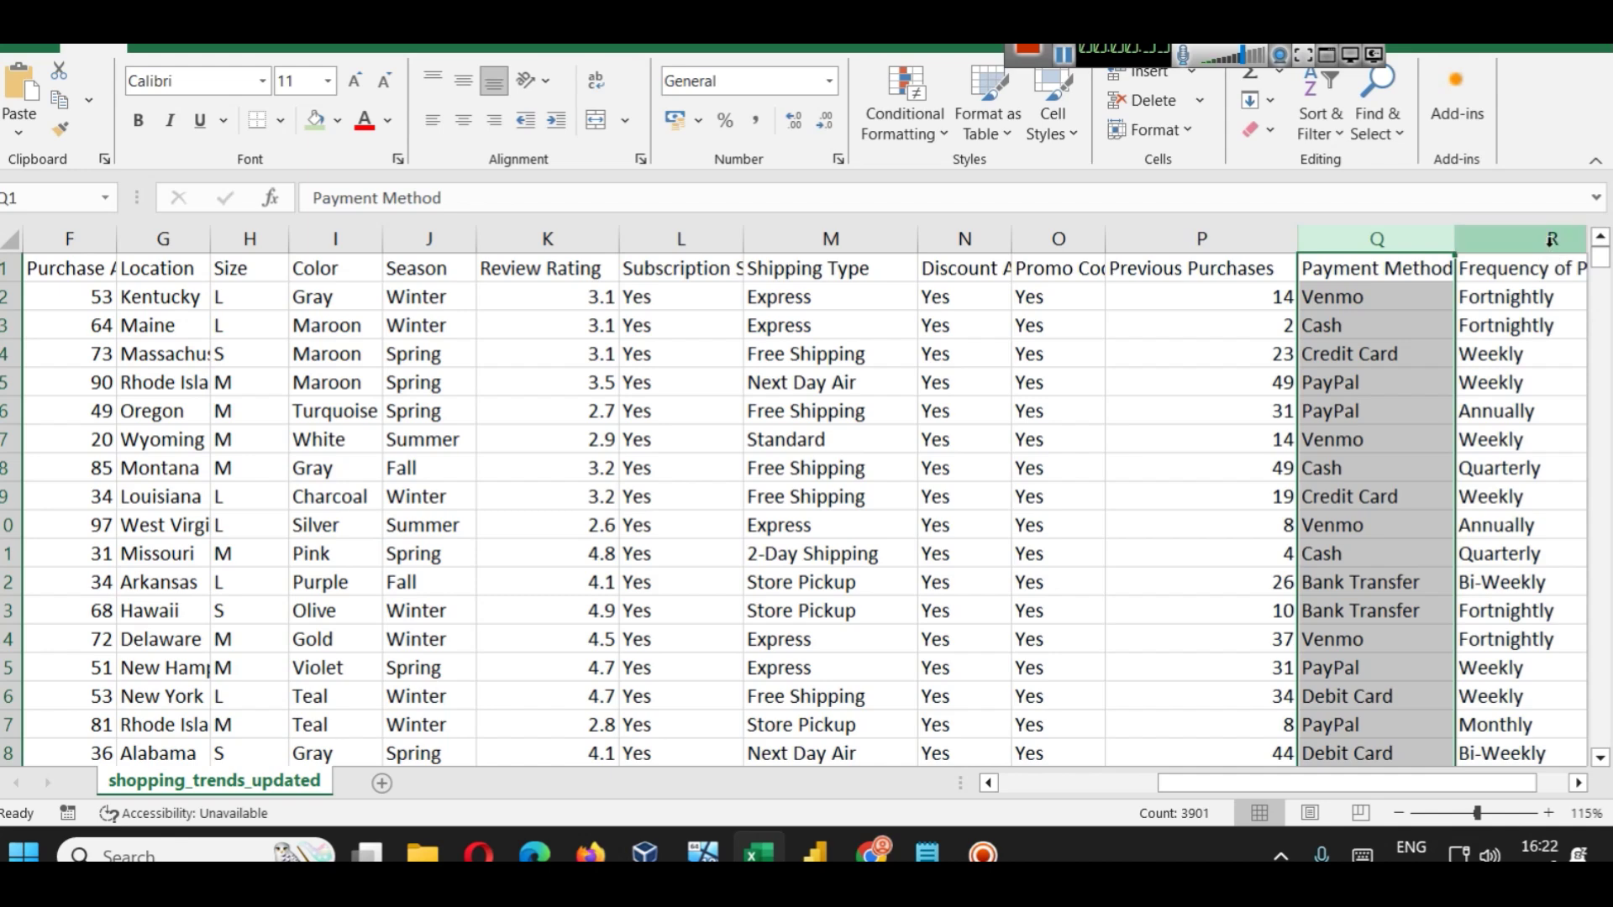
left_click(1551, 239)
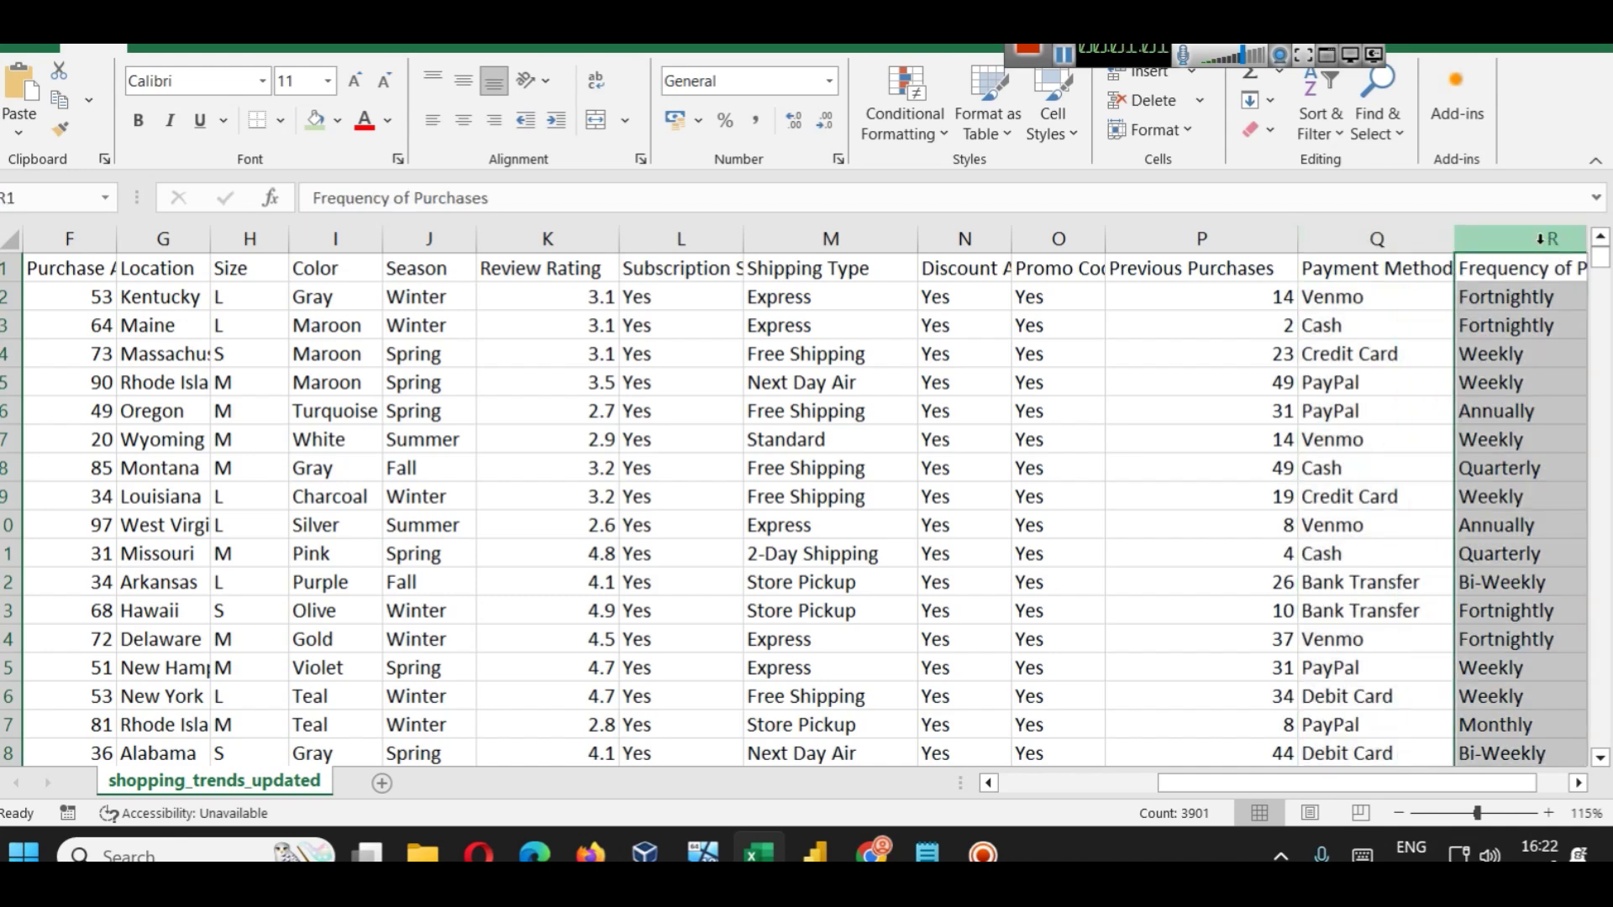
left_click_drag(1243, 57, 1268, 69)
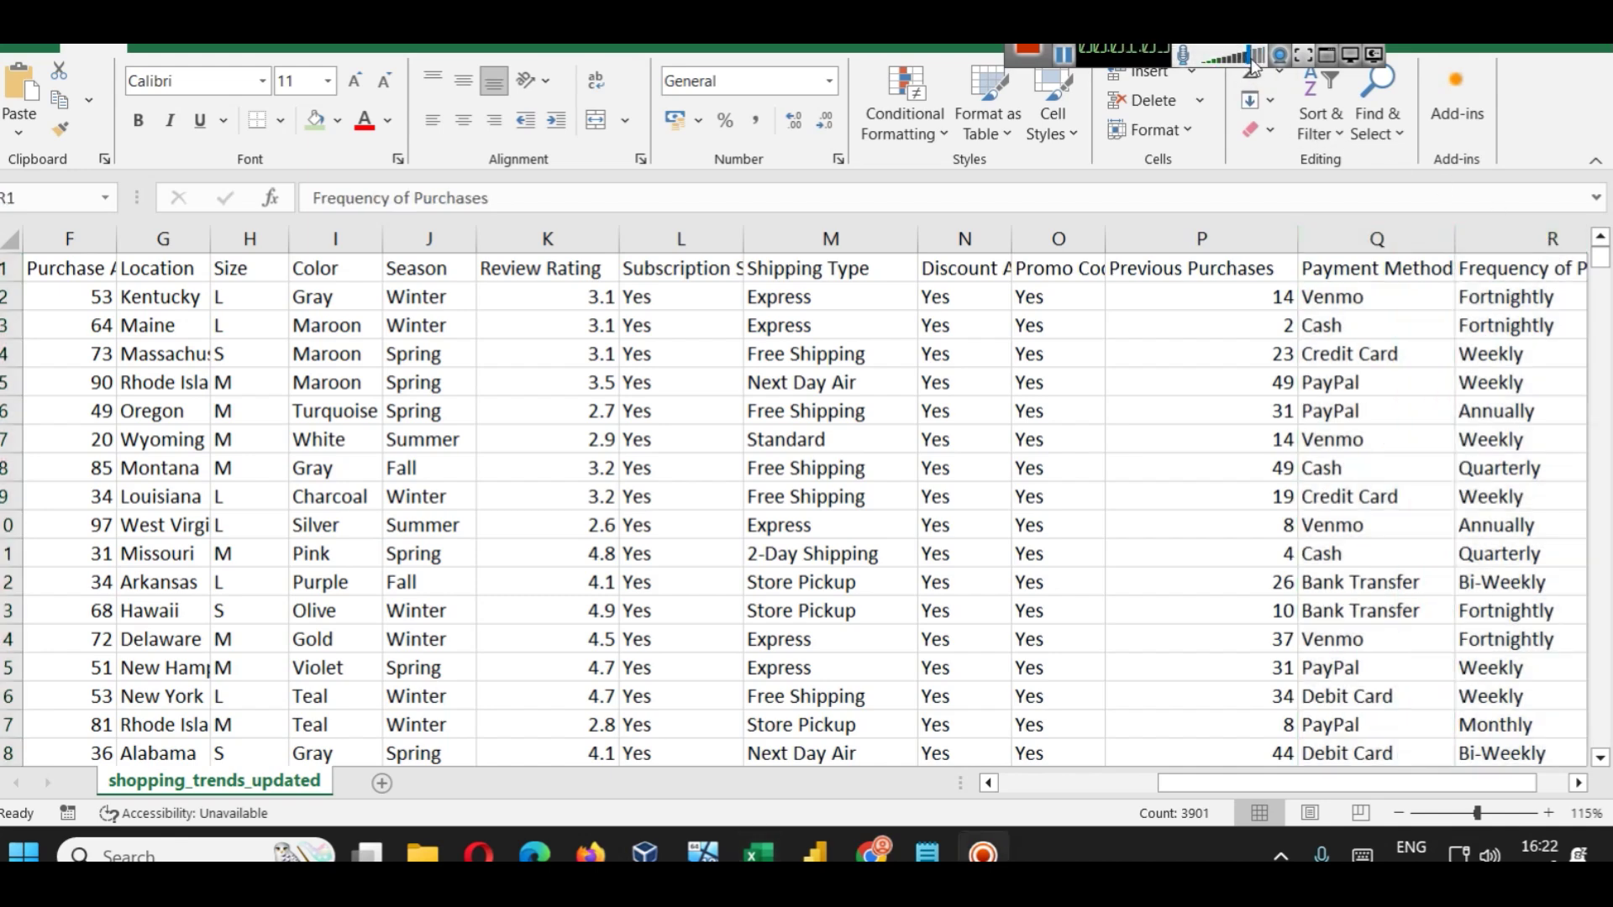
left_click(1064, 54)
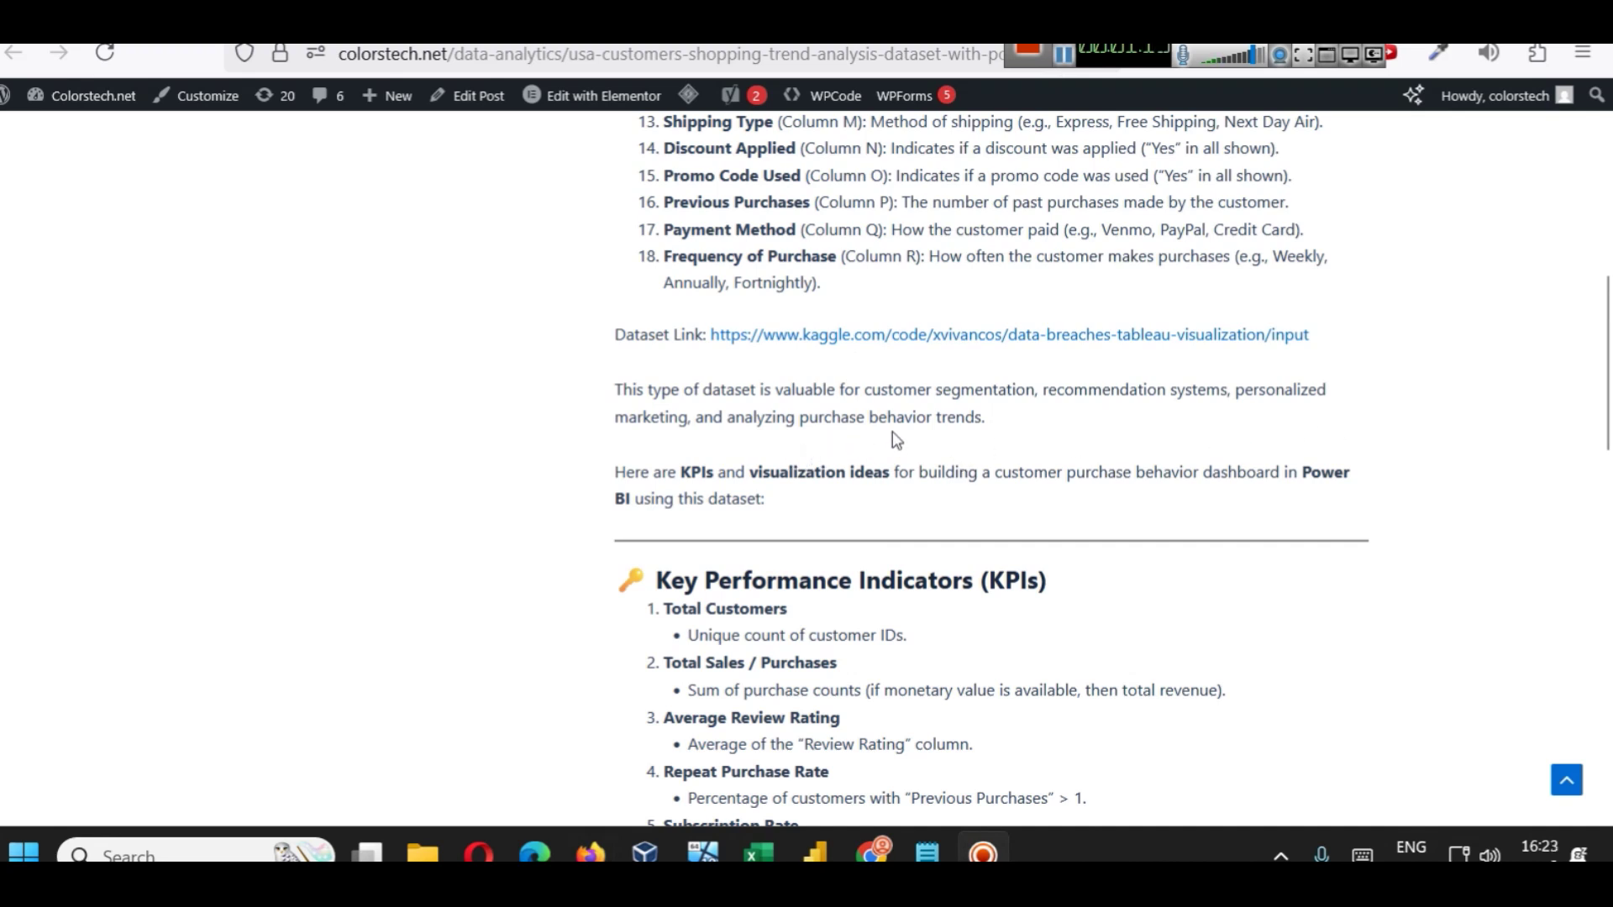
- Read the Key Performance Indicators list suggested for the dashboard in the colorstech.net article
scroll(1041, 452, "down", 3)
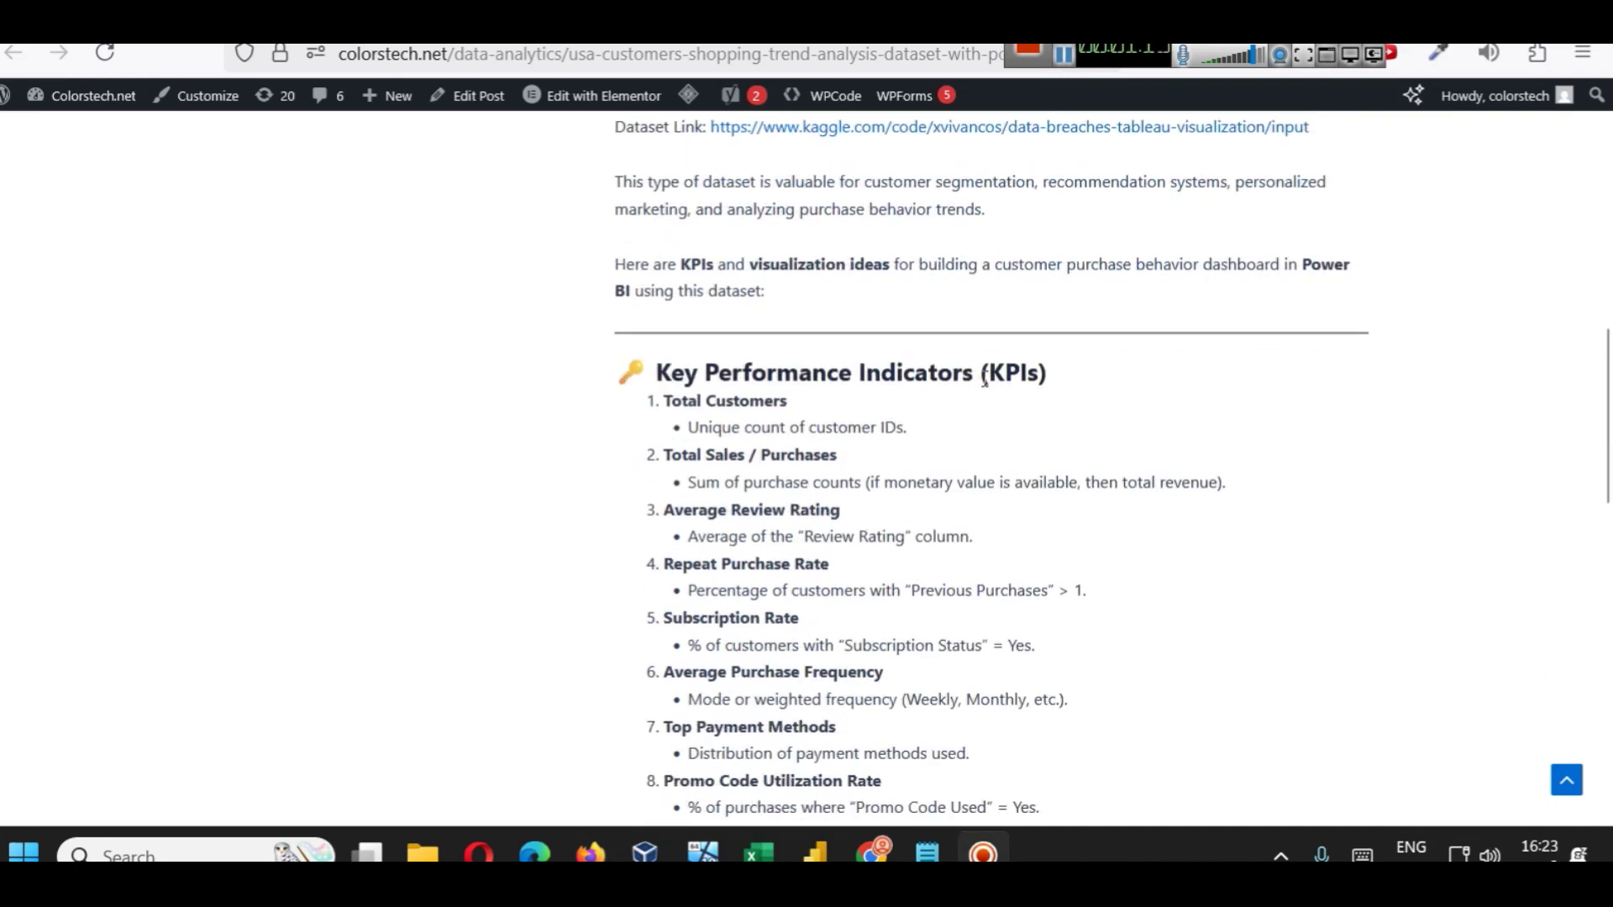
scroll(985, 378, "up", 3)
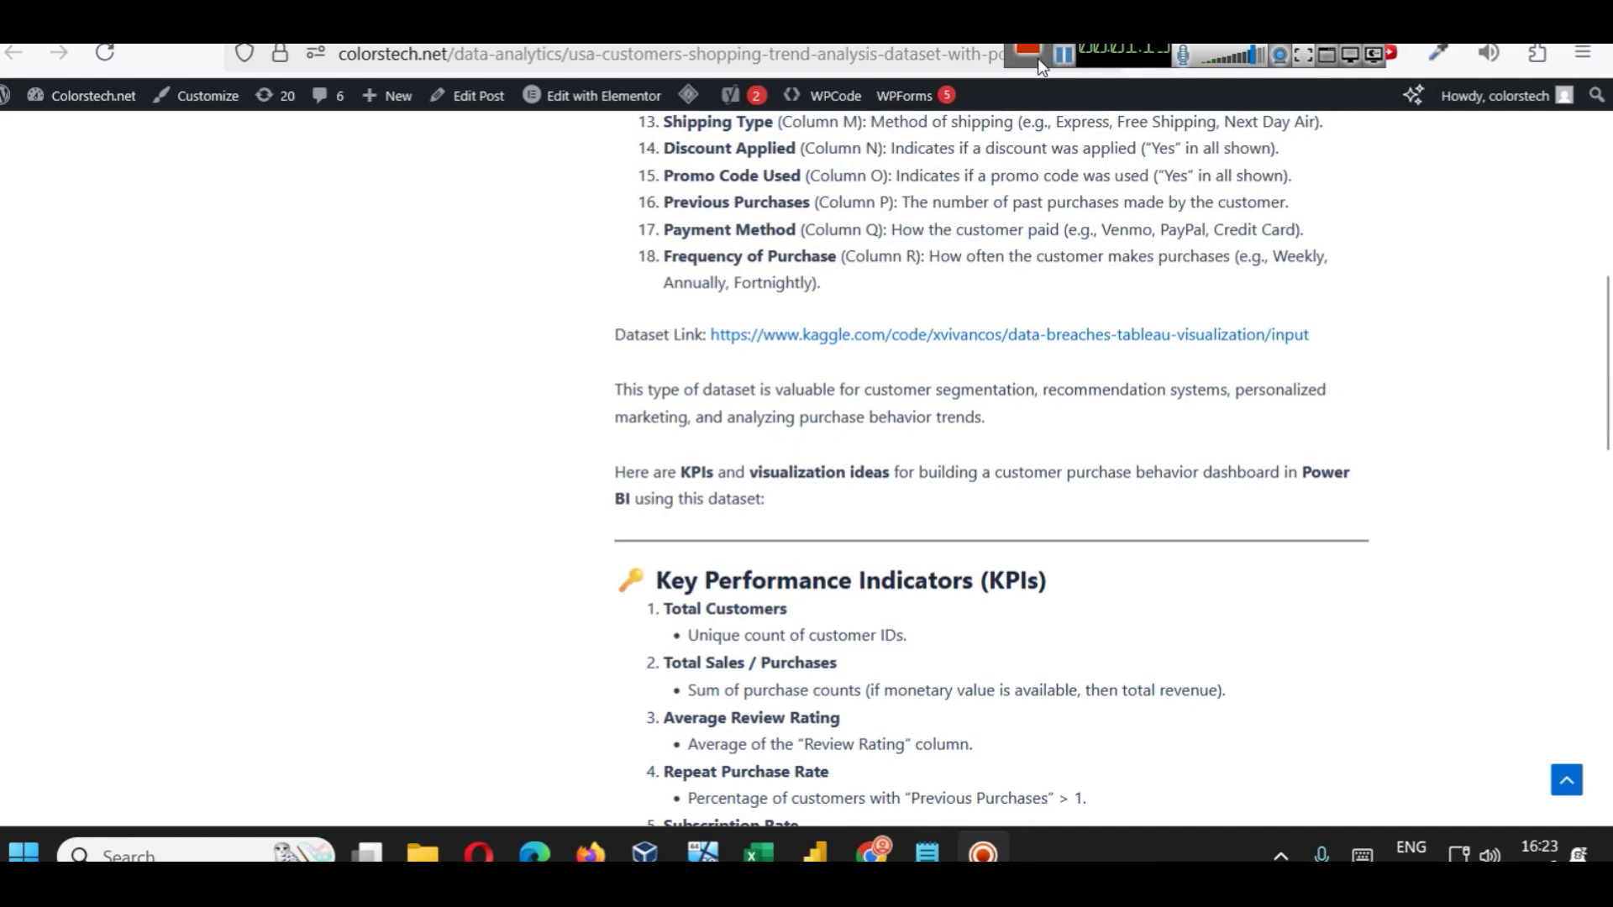
left_click(1040, 58)
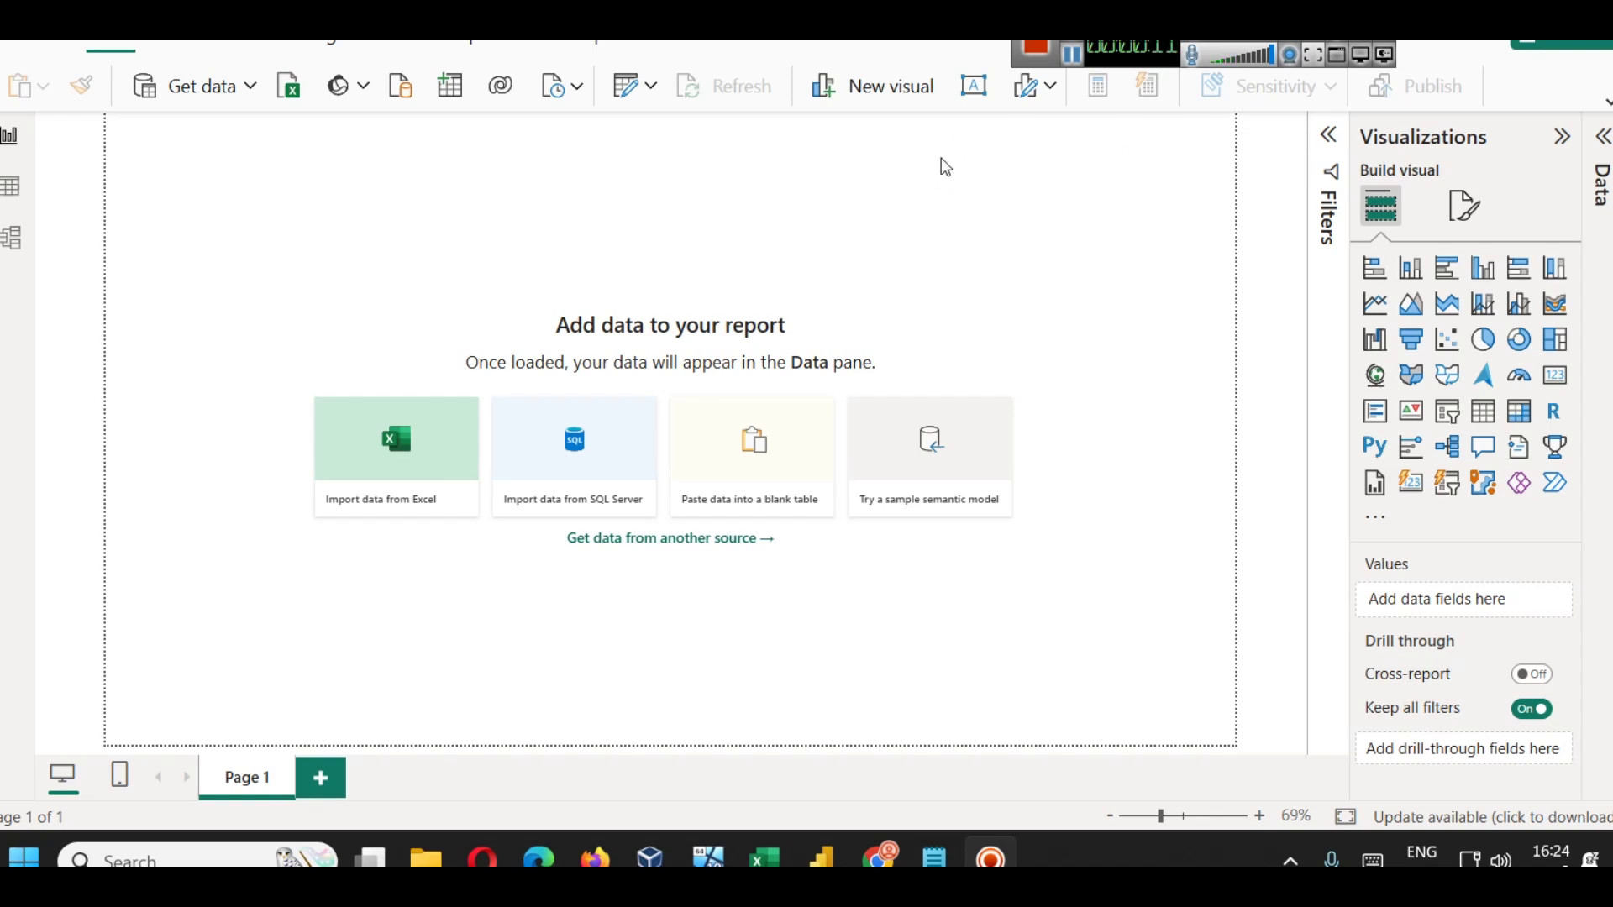
- Choose shopping_trends_updated.csv from the USA Customers Shopping Trend Analysis folder on New Volume (E:) as a Text/CSV data source
left_click(249, 88)
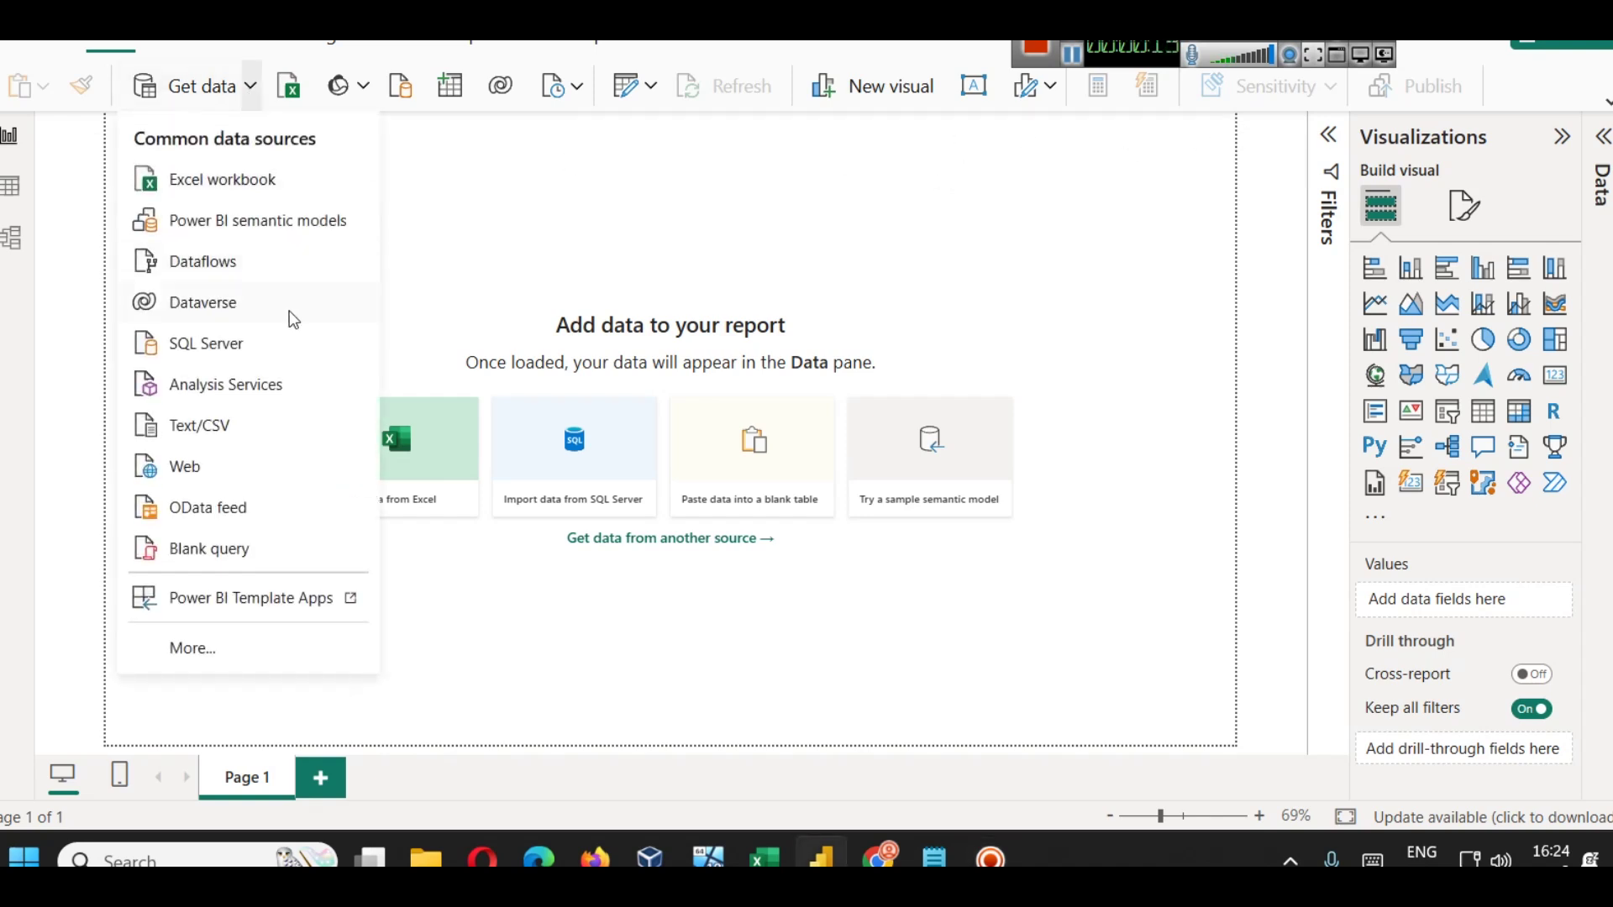
left_click(228, 420)
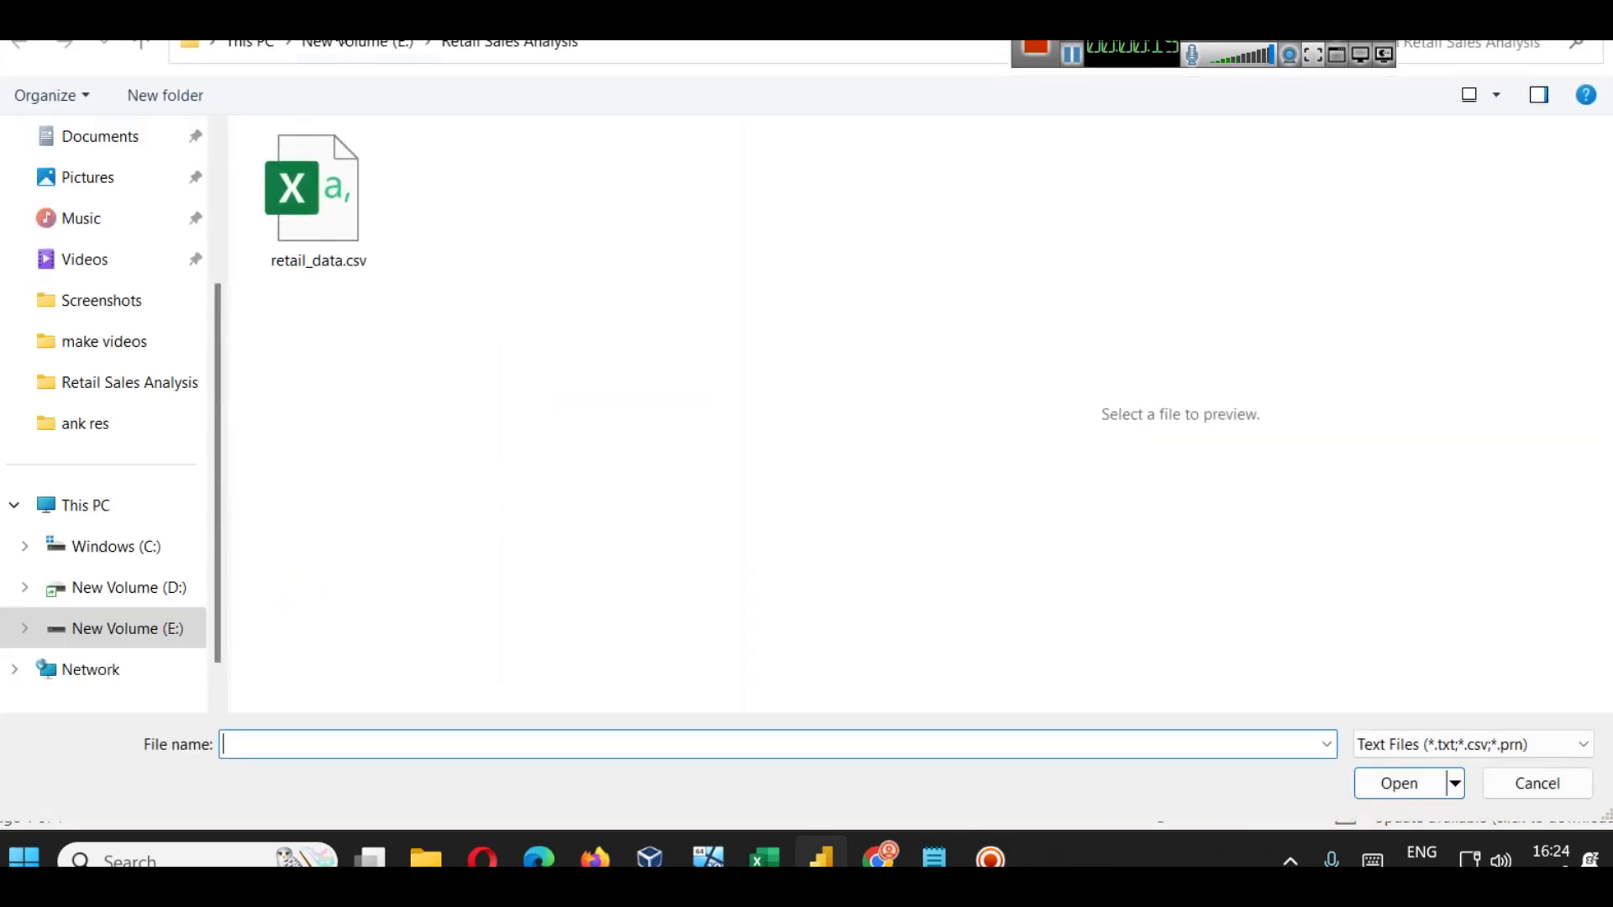
left_click(351, 46)
double_click(309, 215)
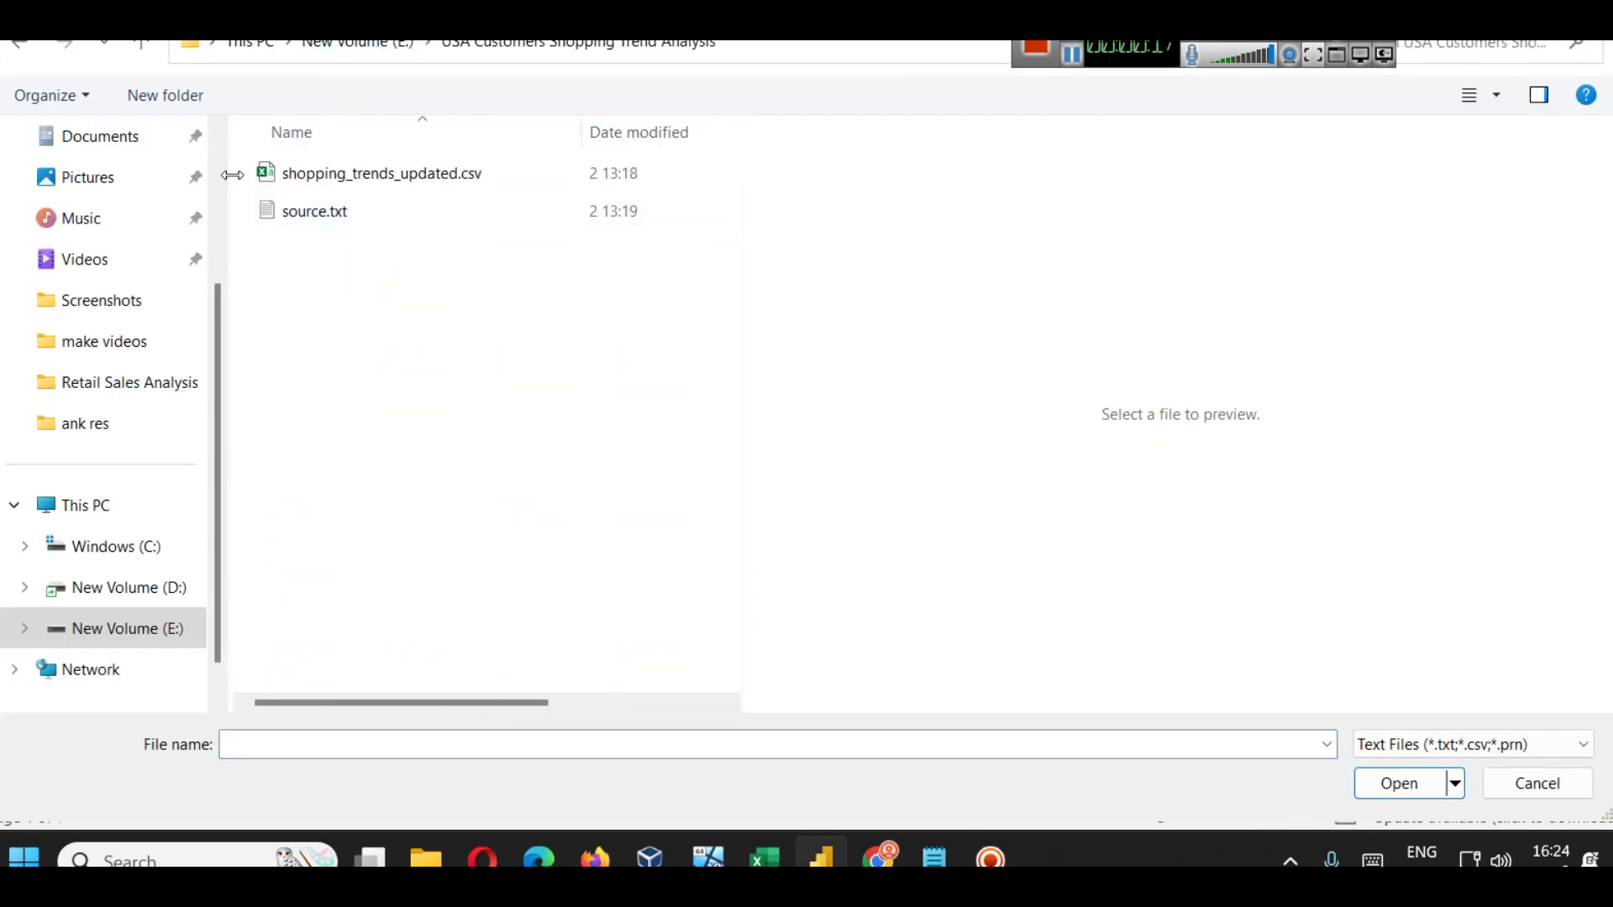
left_click_drag(232, 170, 111, 171)
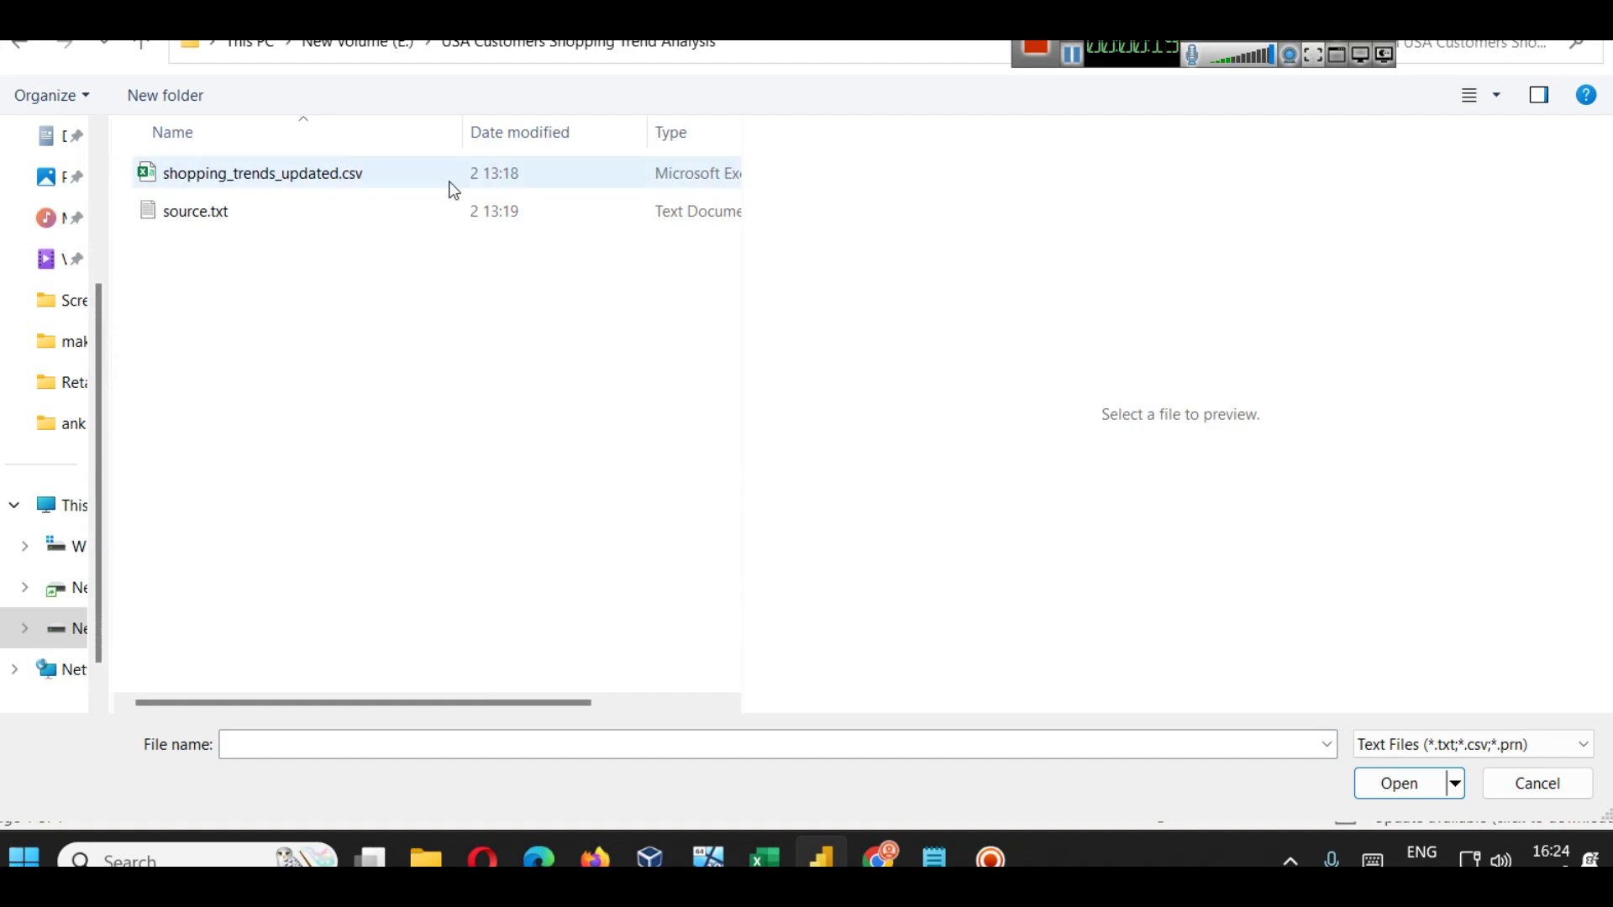
left_click(240, 189)
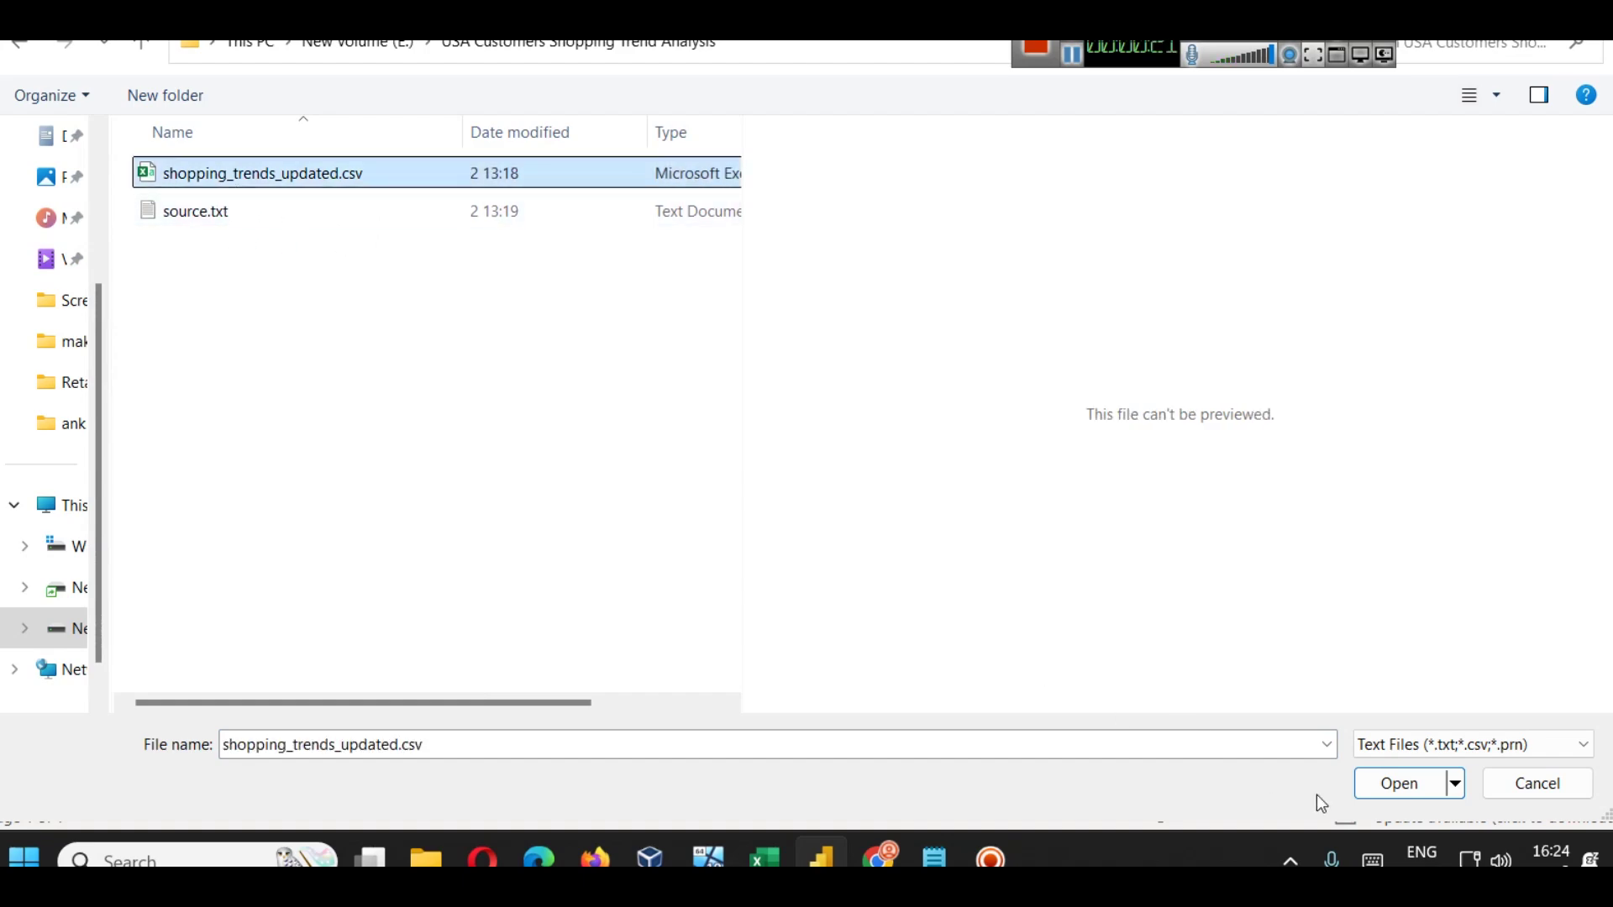
left_click(1421, 783)
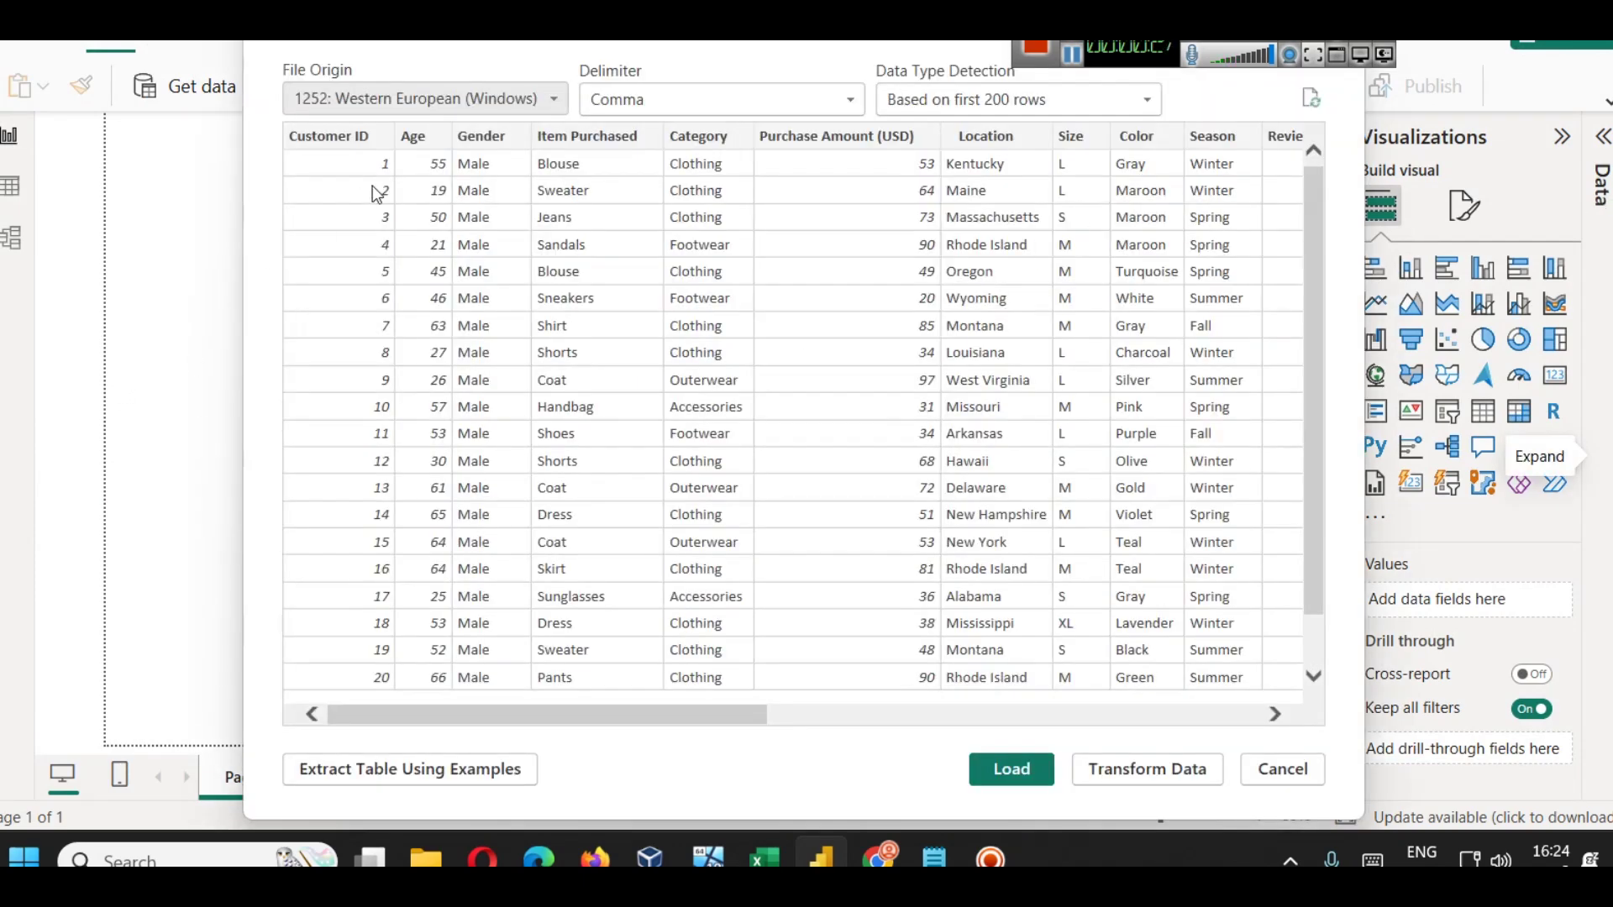
- Check the remaining columns in the data preview, load the dataset and expand its table to list the fields
left_click_drag(609, 721, 736, 721)
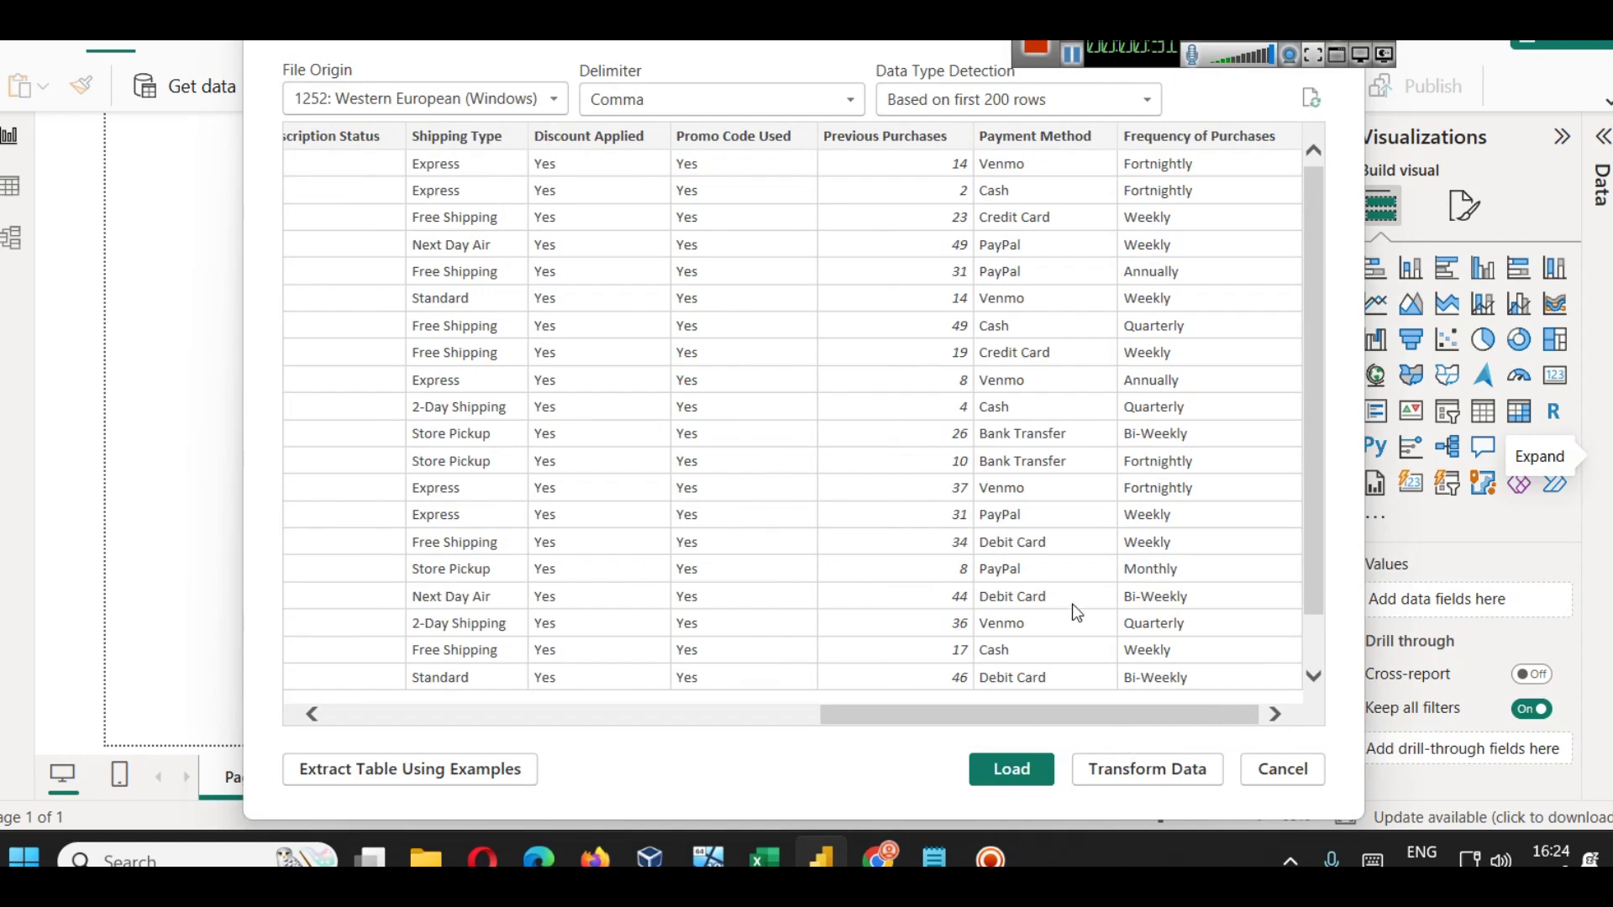
left_click(1036, 779)
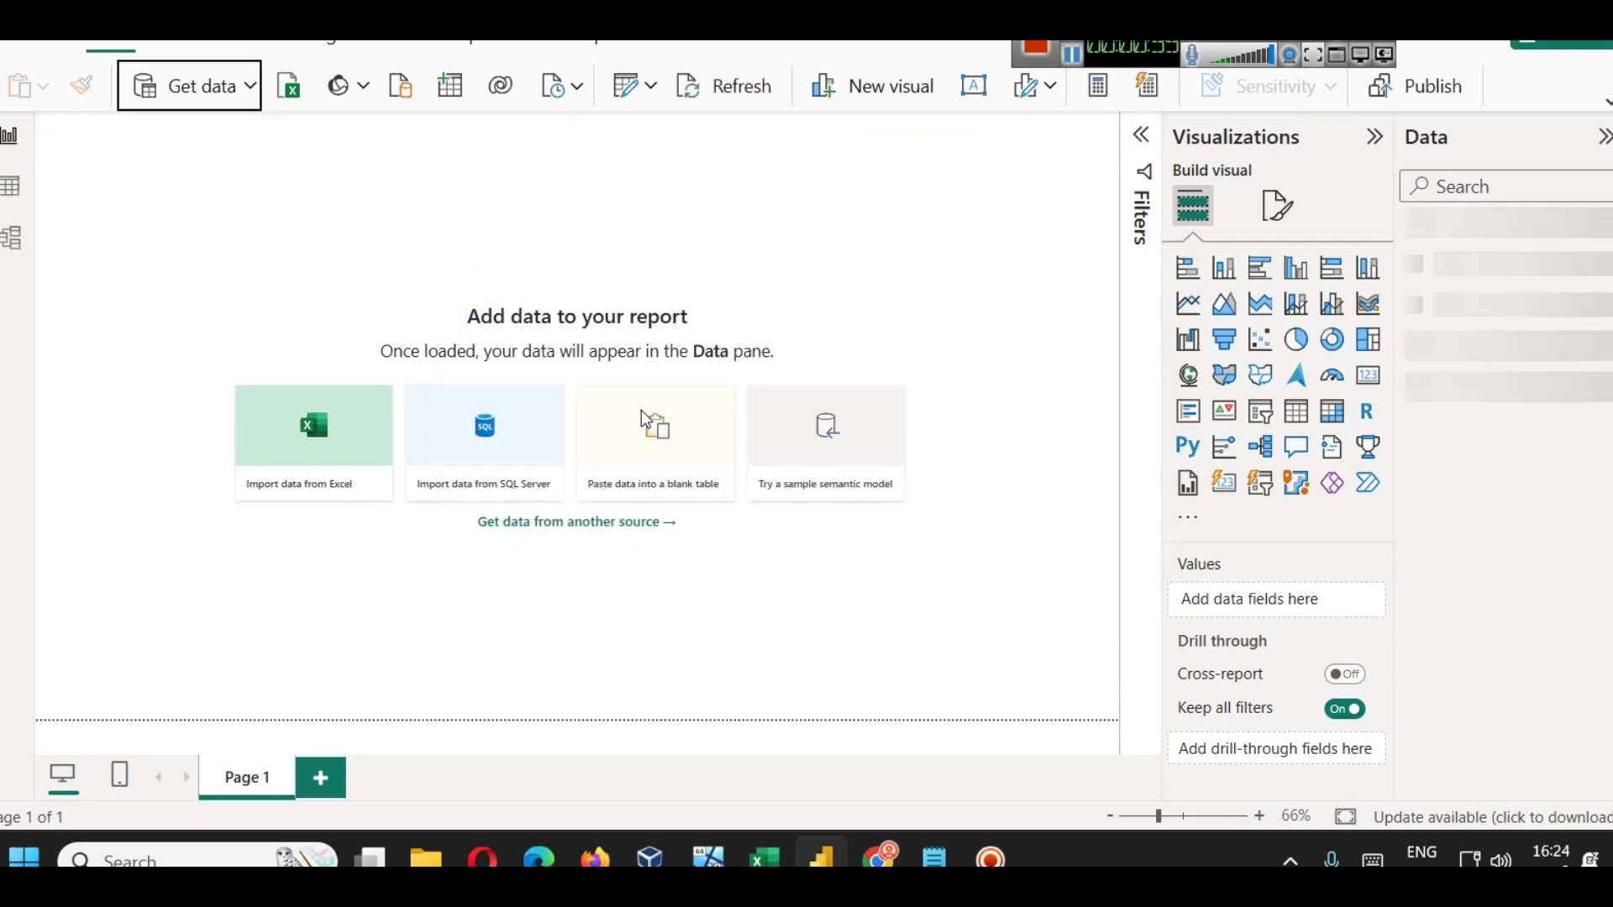
left_click(1412, 228)
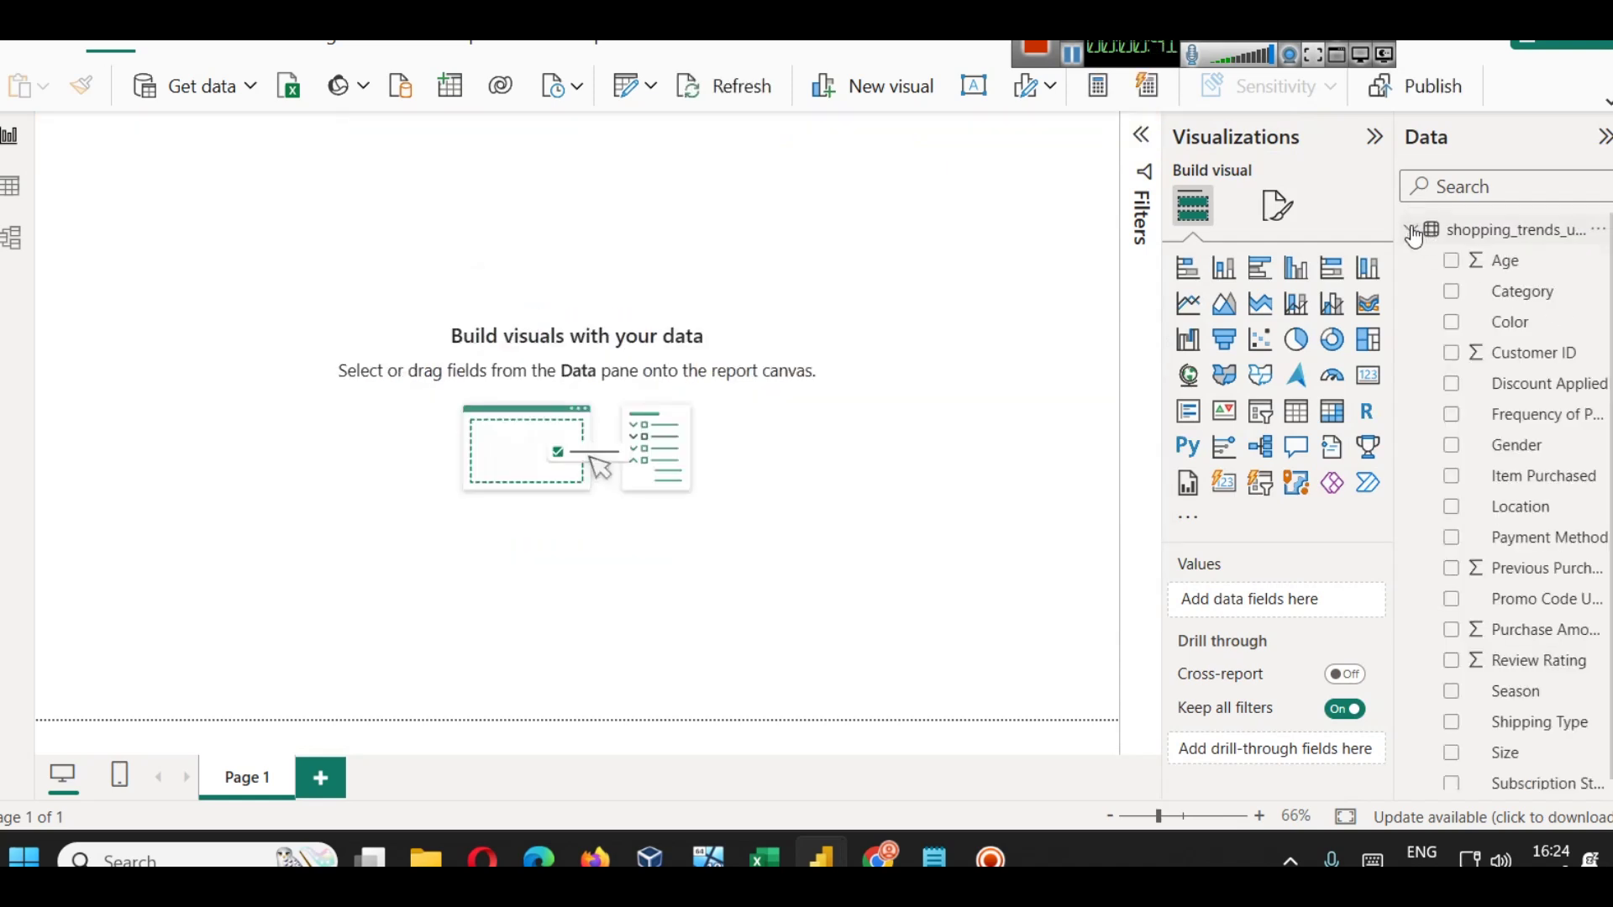
- Add a text box reading "USA Customers Shopping Trend Analysis" and resize it to about 987 wide by 94 high
left_click(977, 97)
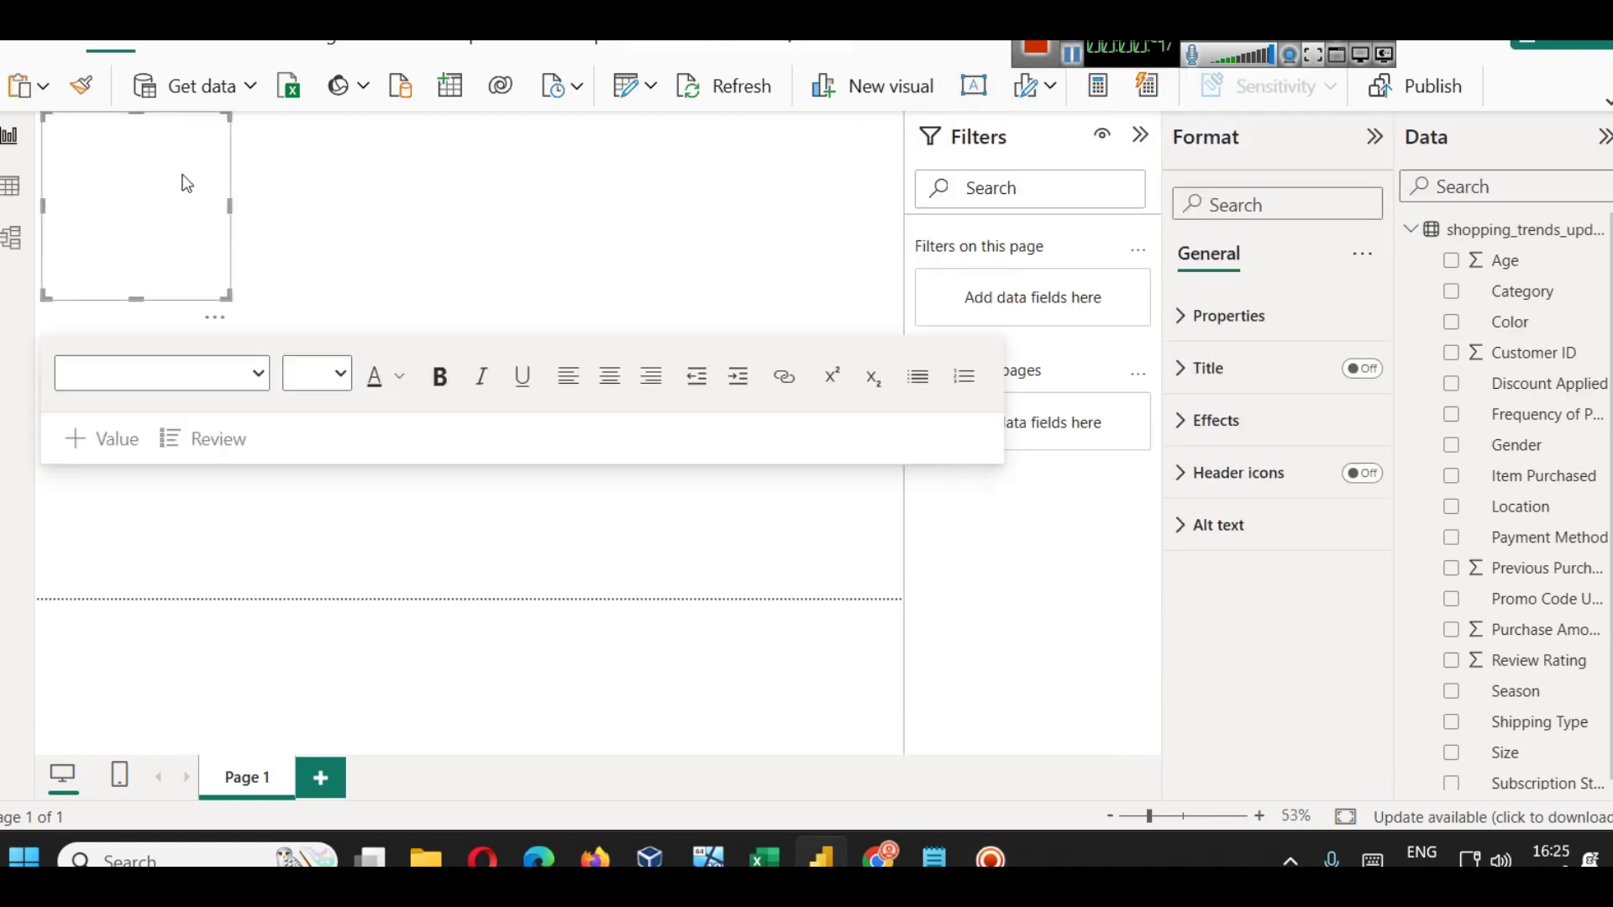
type("USA Customers Shopping Trend Analysis")
left_click_drag(230, 203, 529, 213)
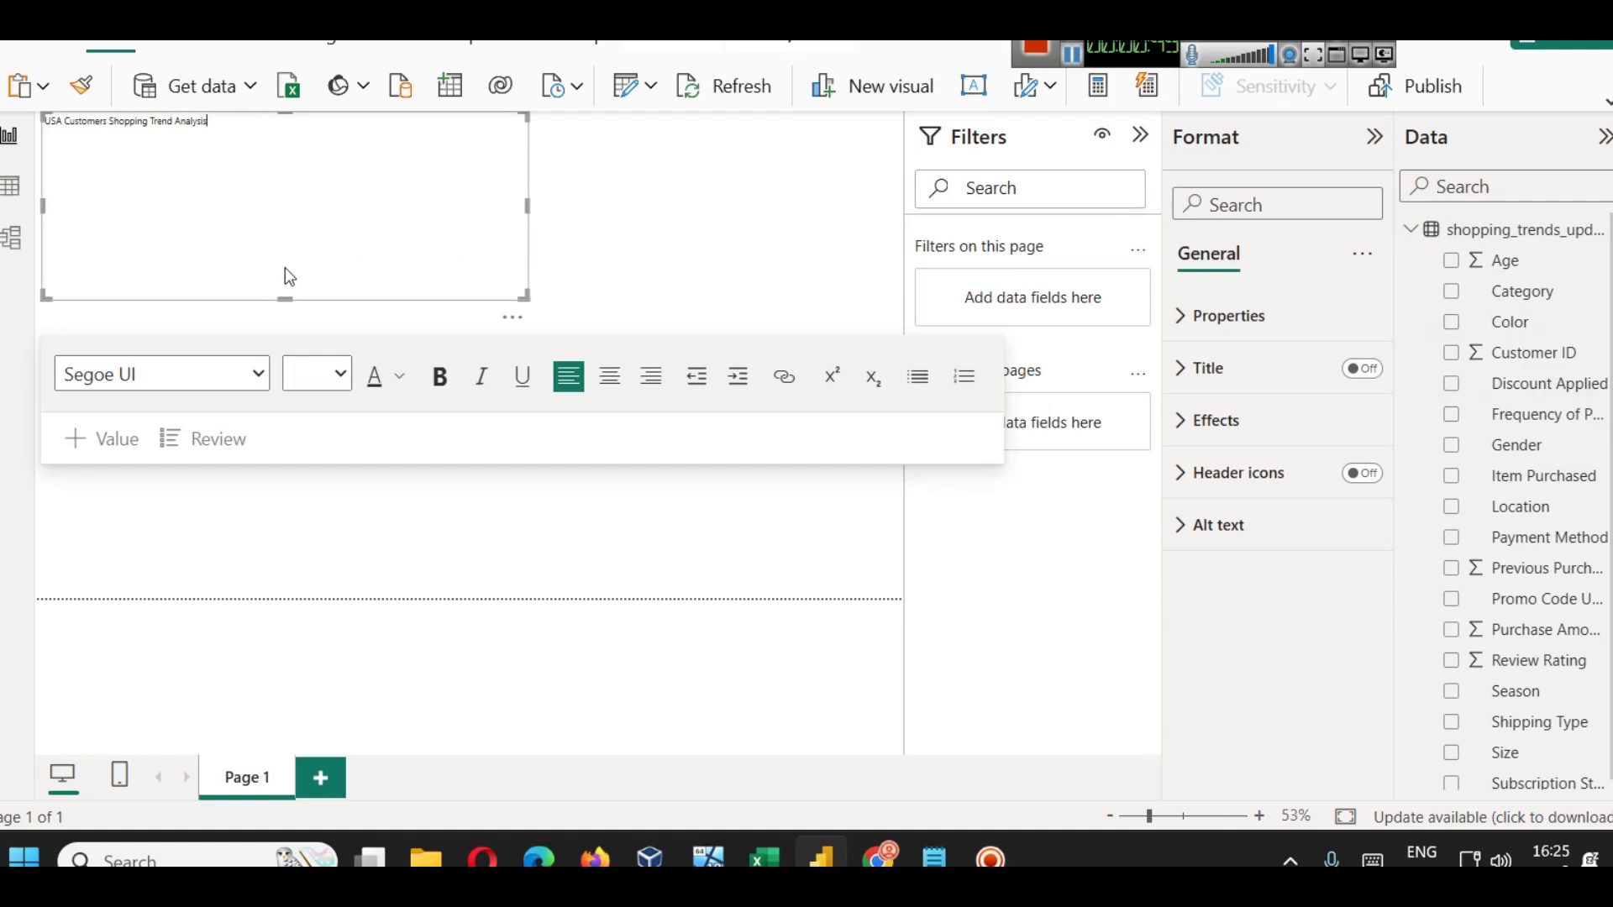
left_click_drag(285, 299, 302, 173)
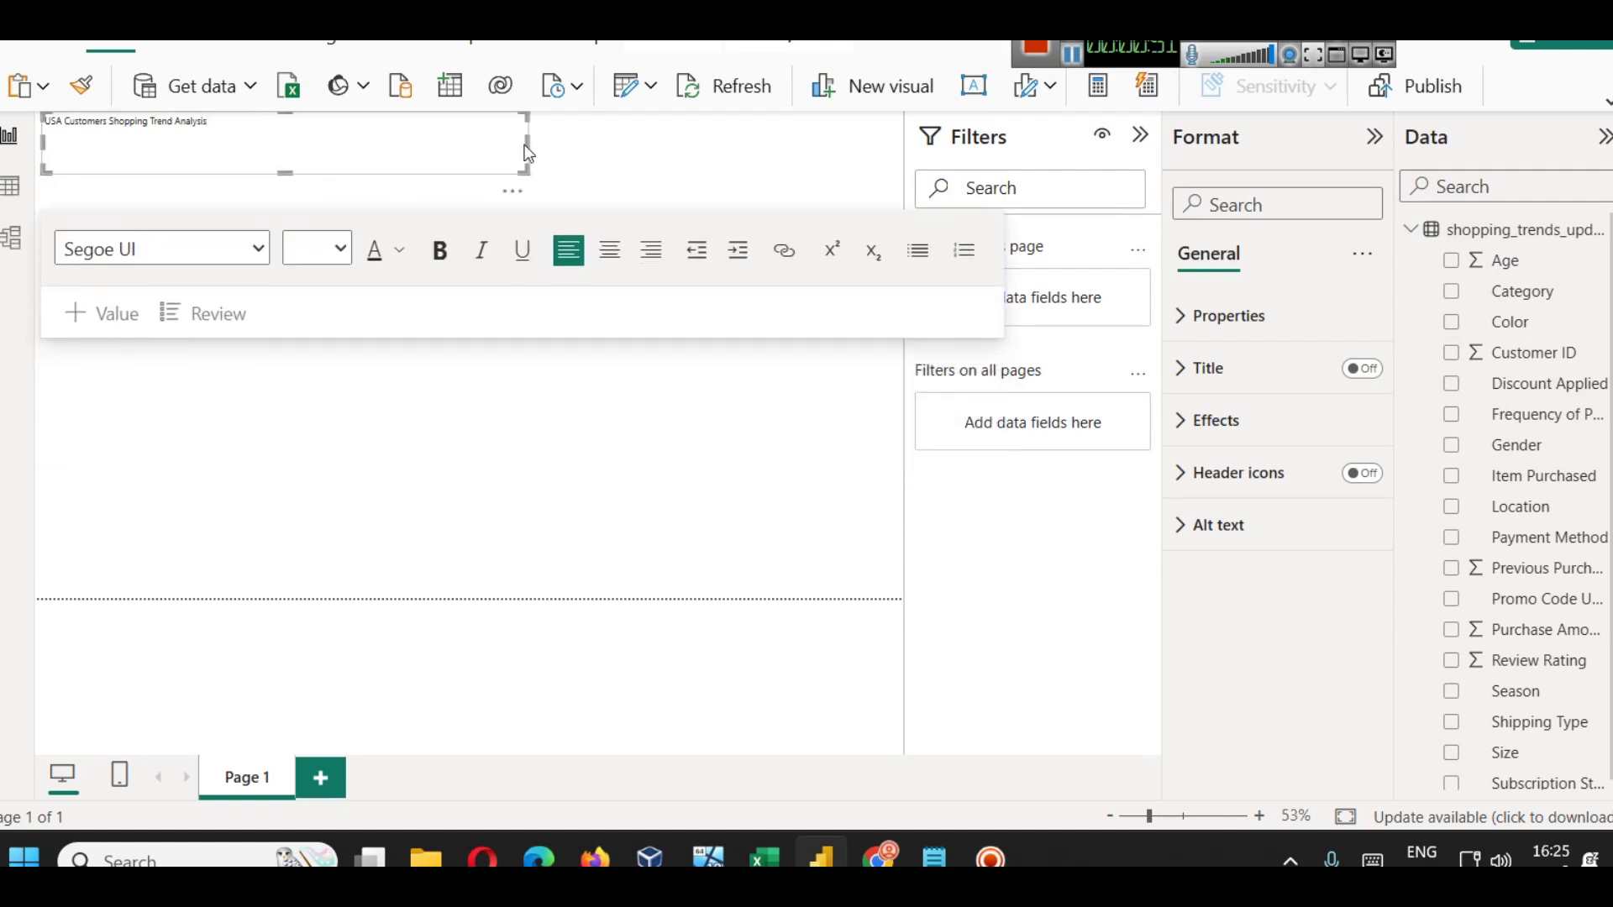
left_click_drag(526, 144, 709, 140)
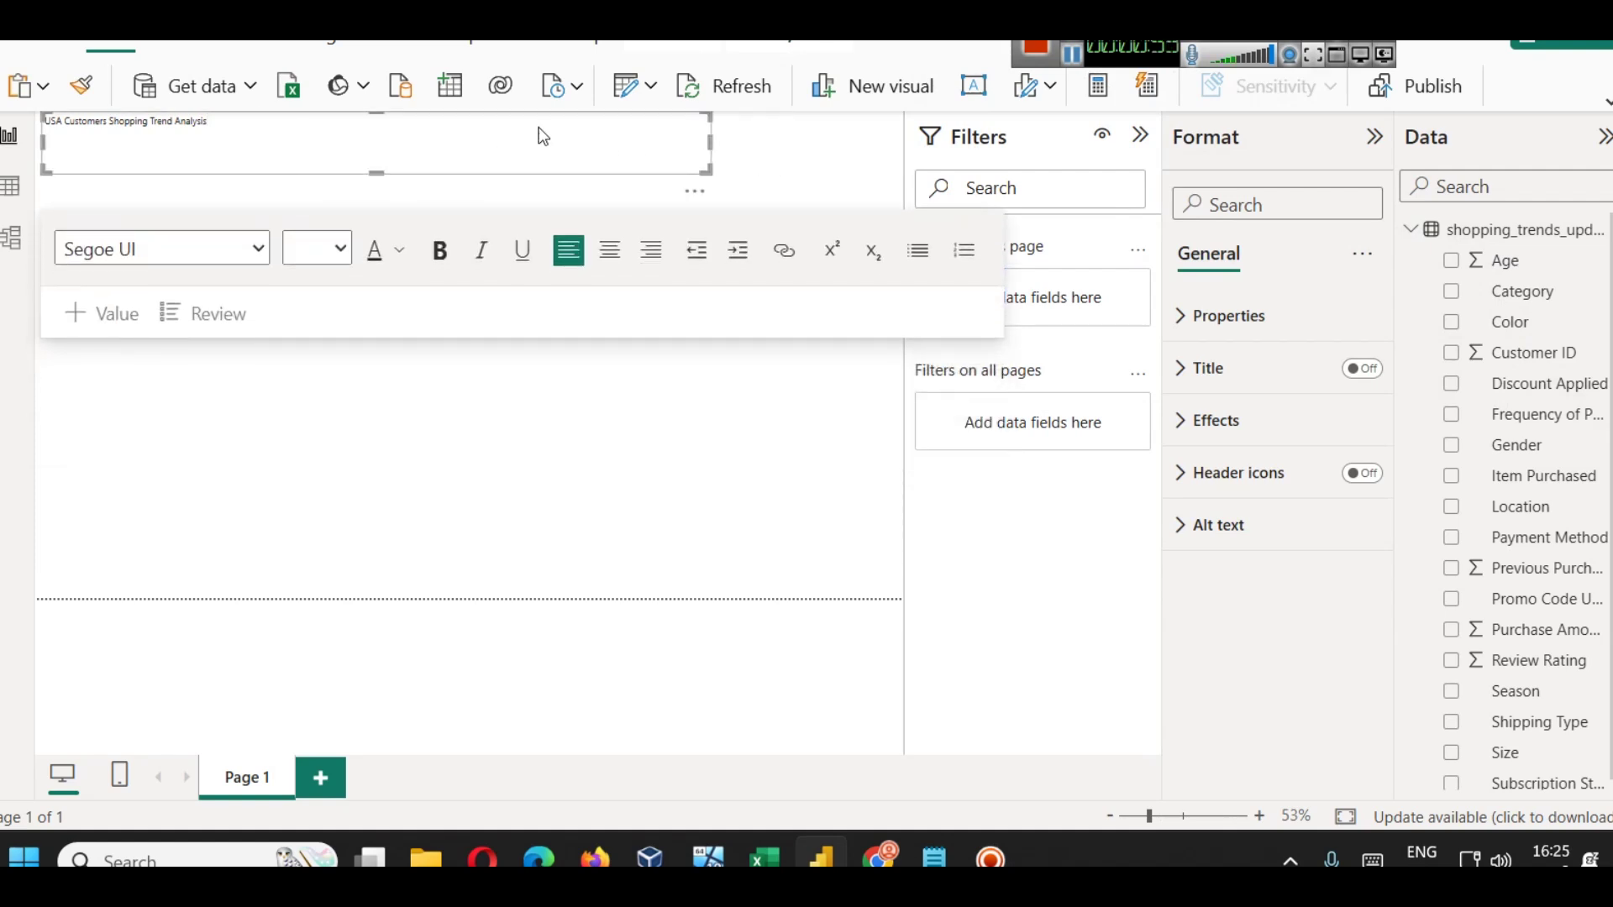
- Format the whole dashboard title as size 28, bold and centred
key("ctrl+a")
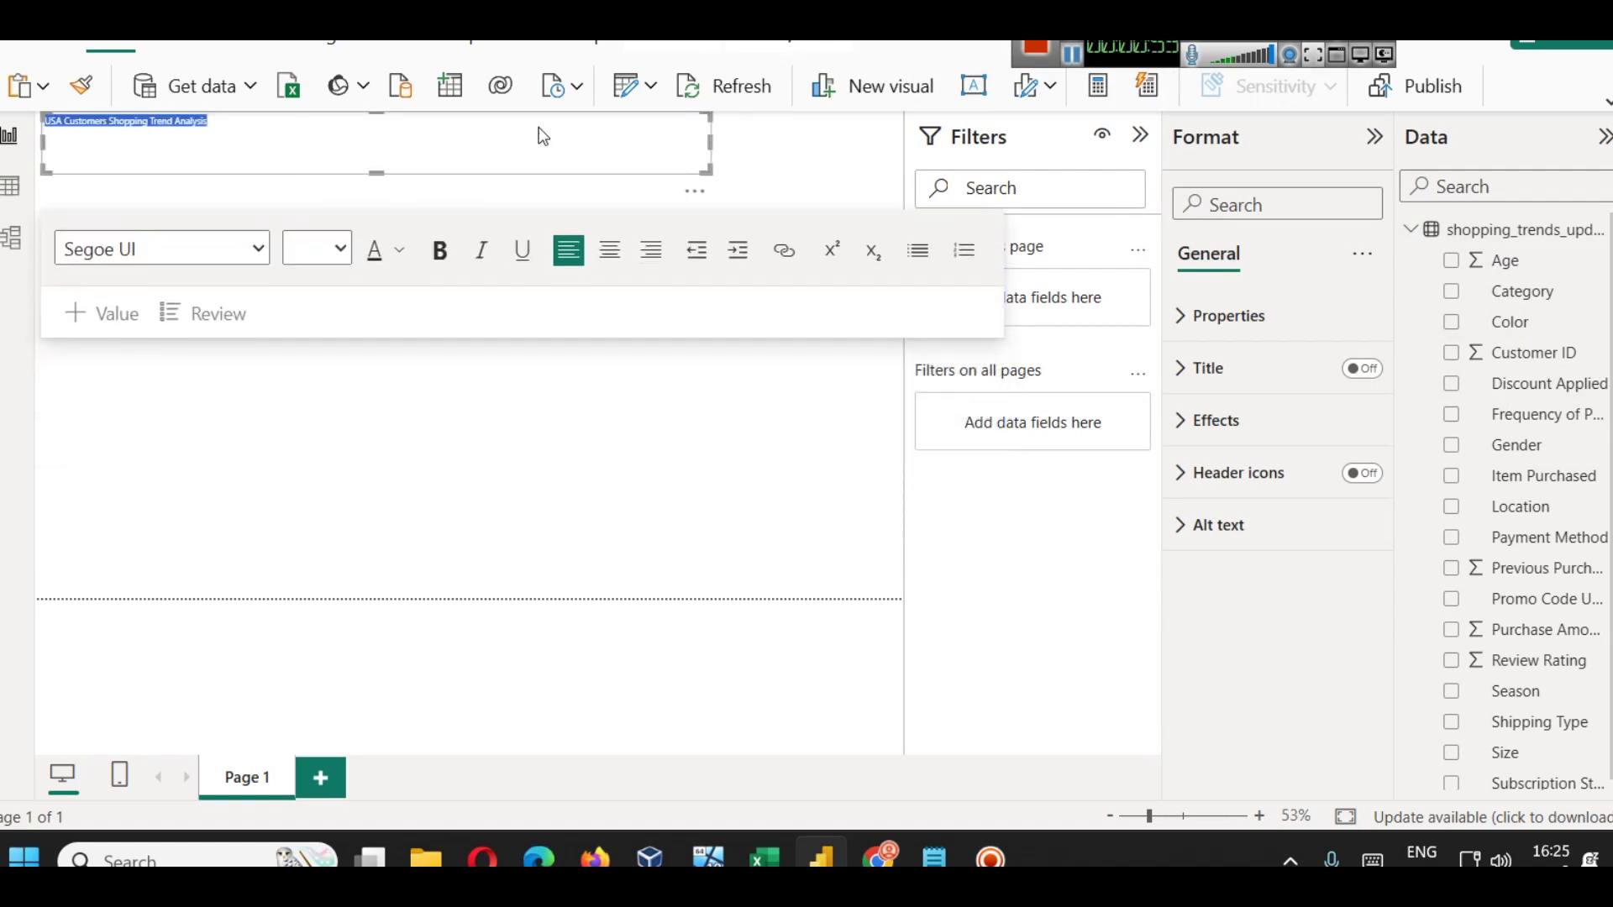
left_click(311, 252)
left_click(303, 658)
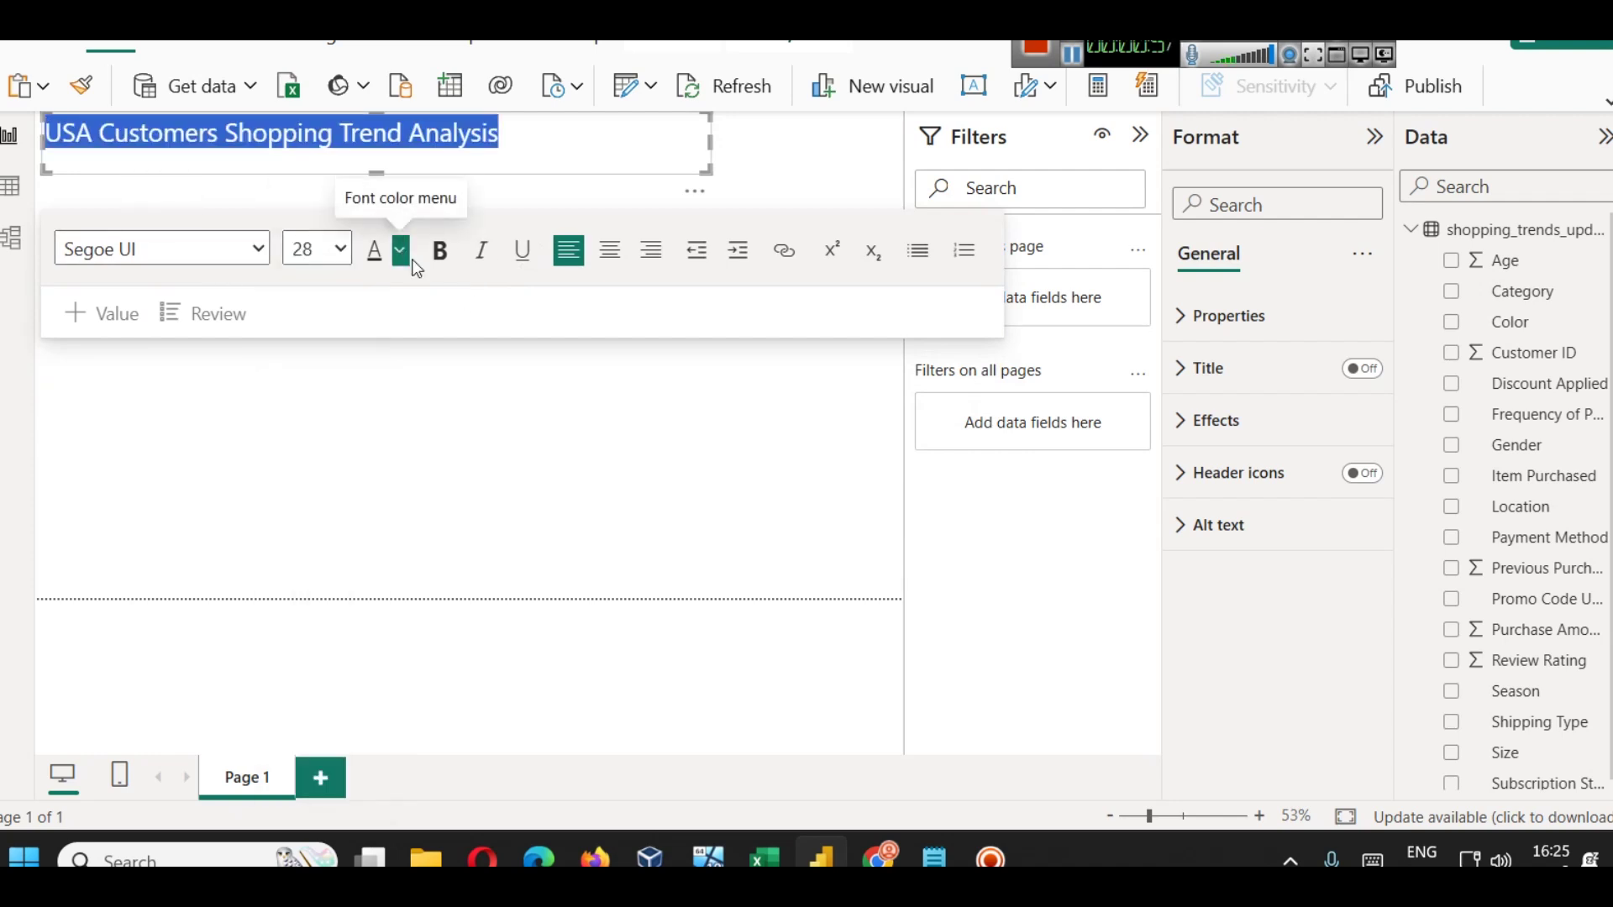
left_click(433, 260)
left_click(610, 249)
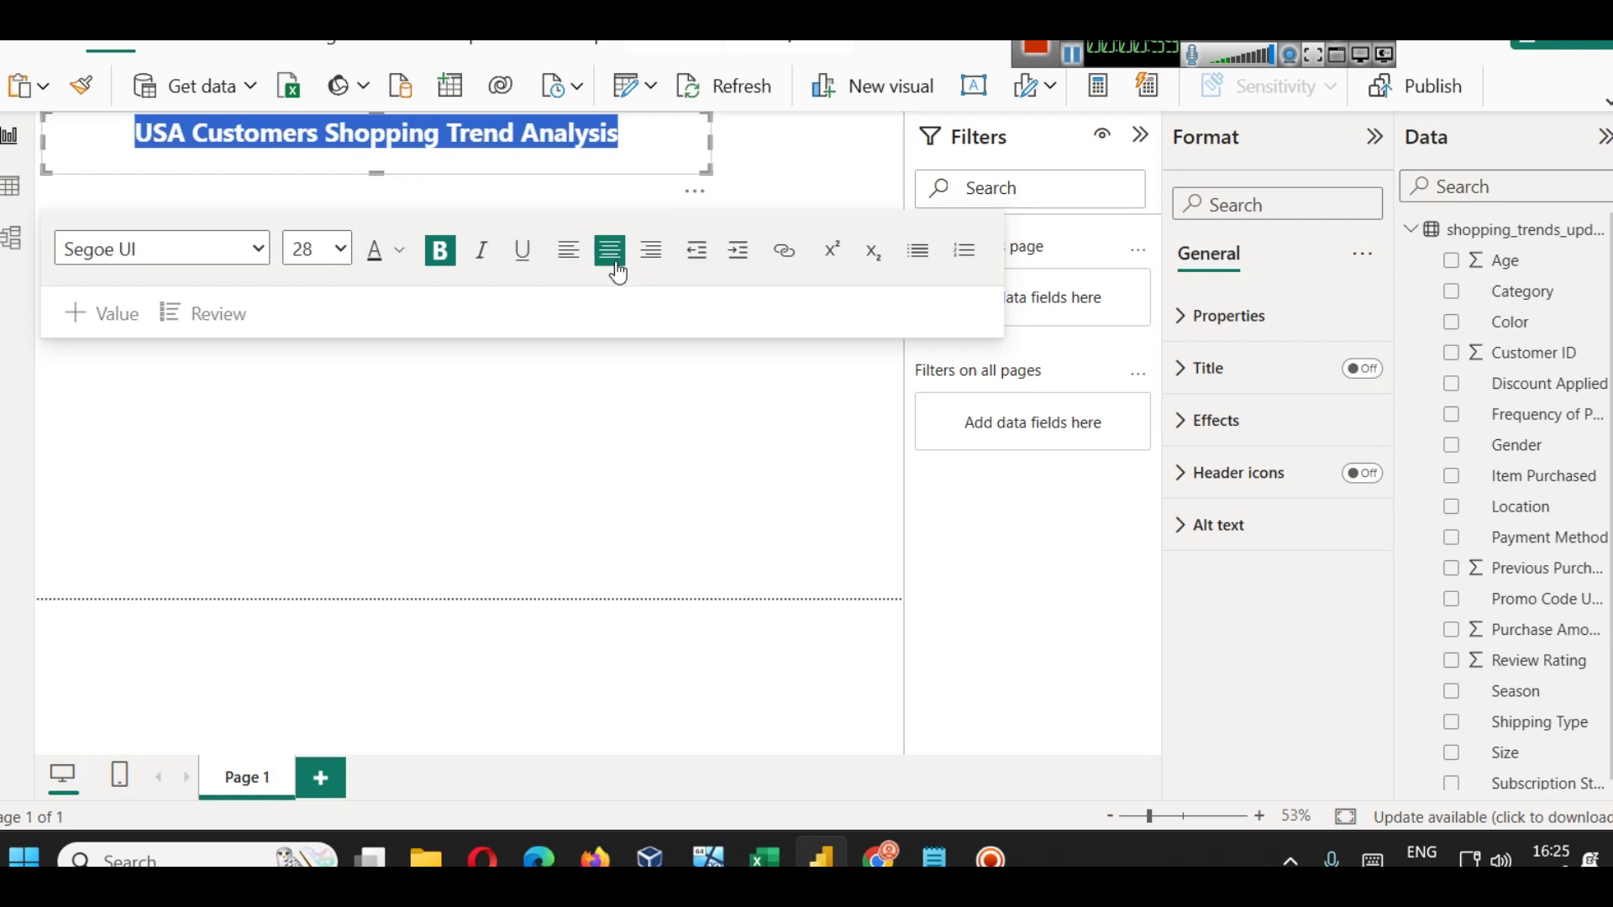
left_click(148, 130)
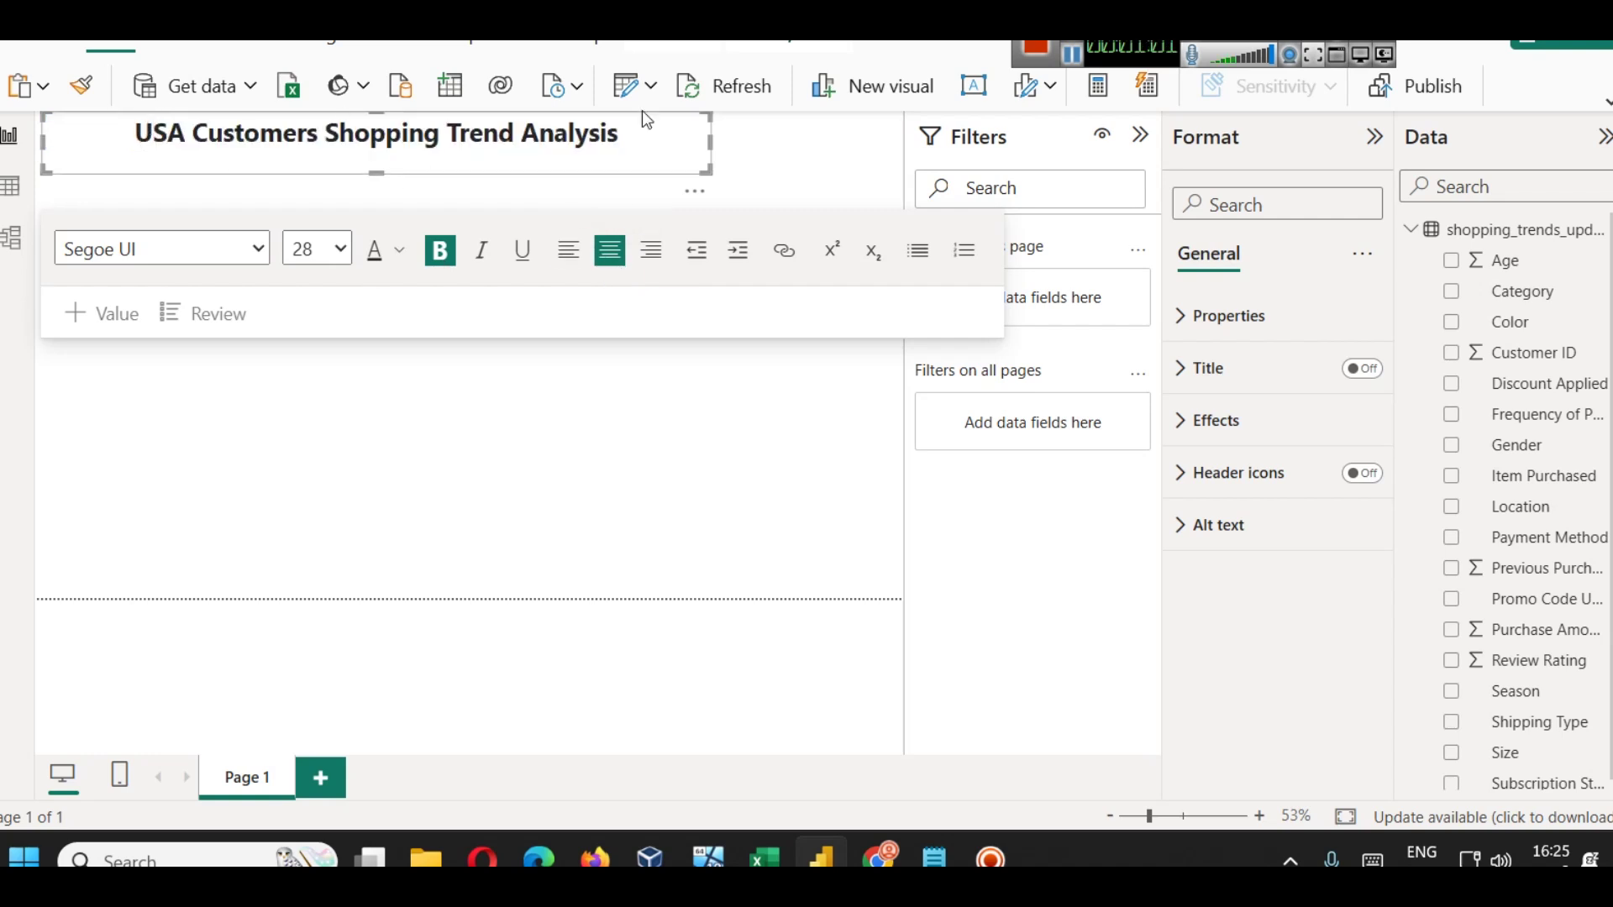
- Set the title text box's top padding to 13 px
left_click(1251, 321)
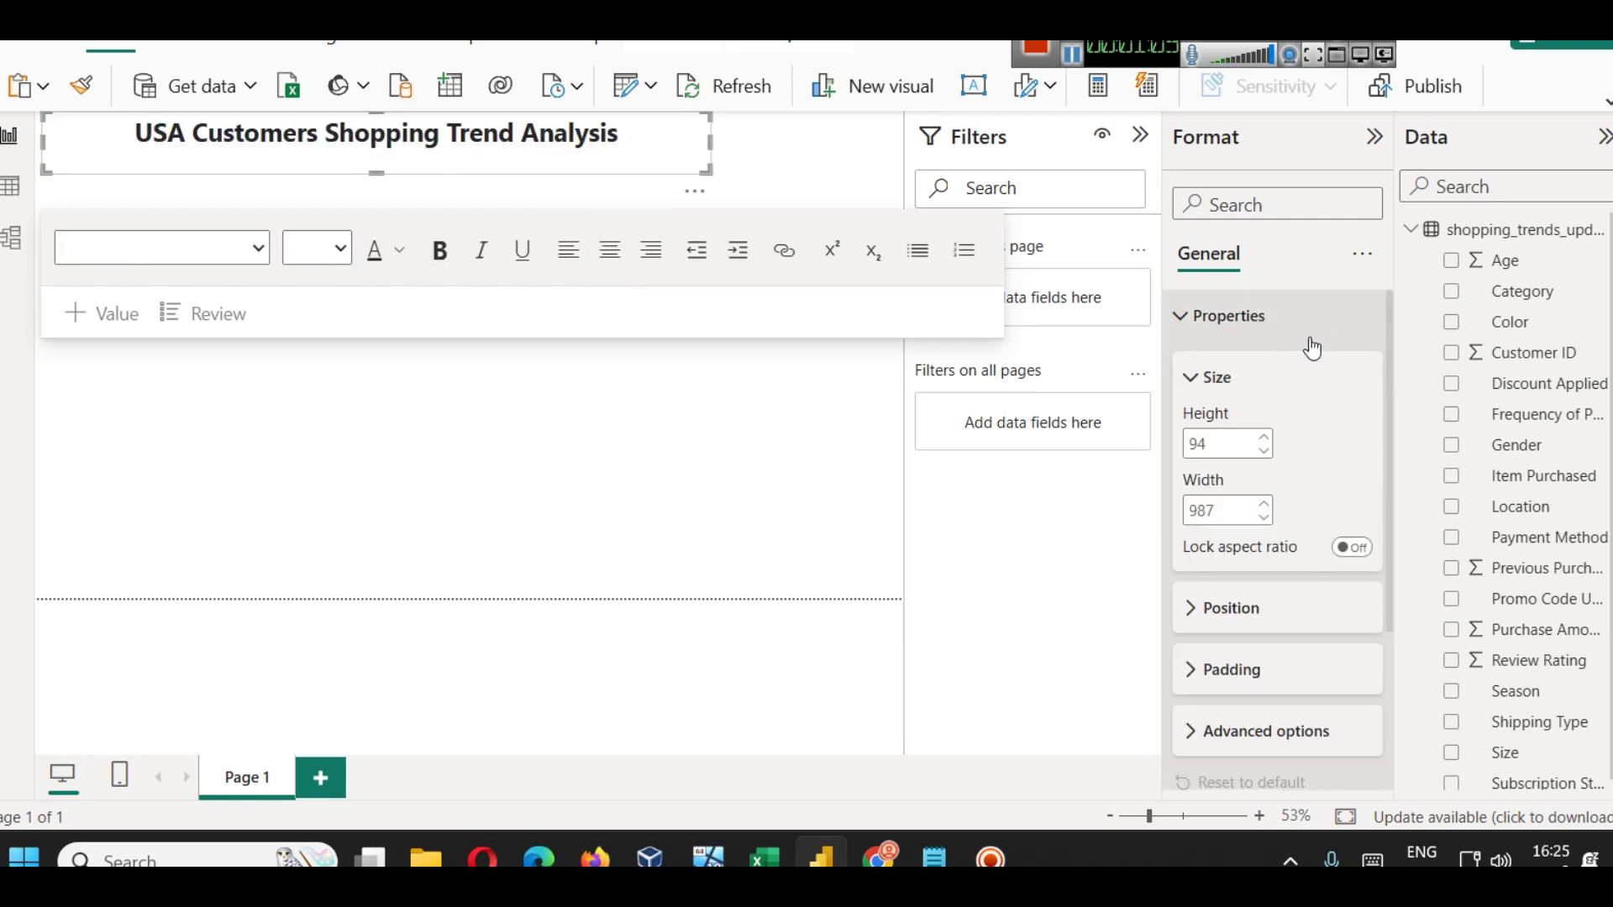
scroll(1305, 461, "down", 2)
left_click(1236, 553)
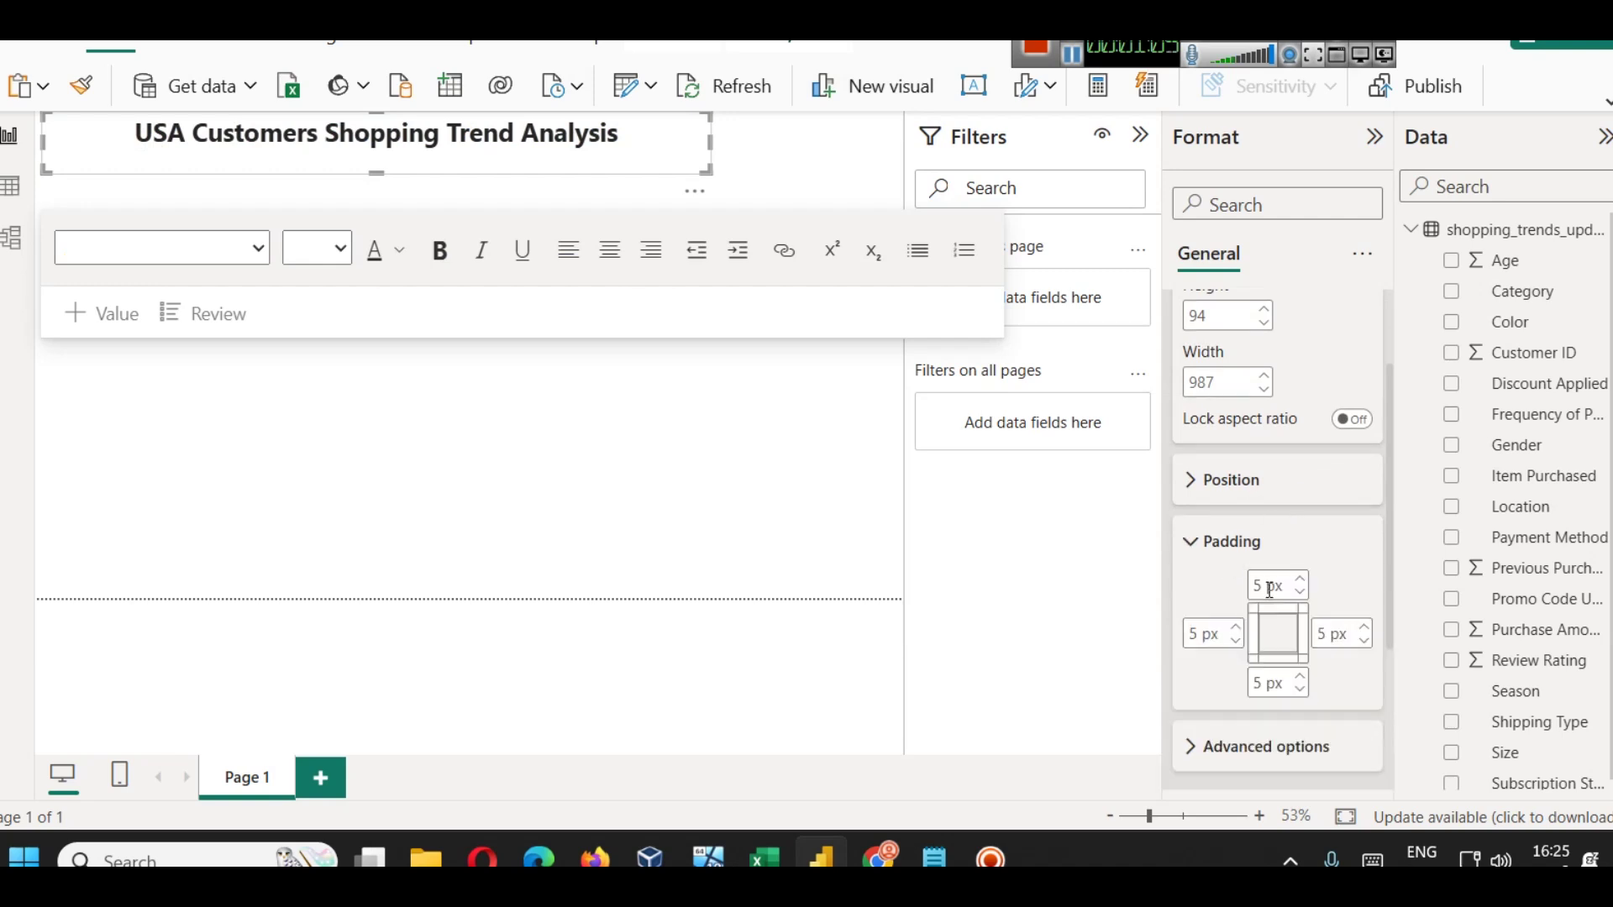
left_click(1299, 579)
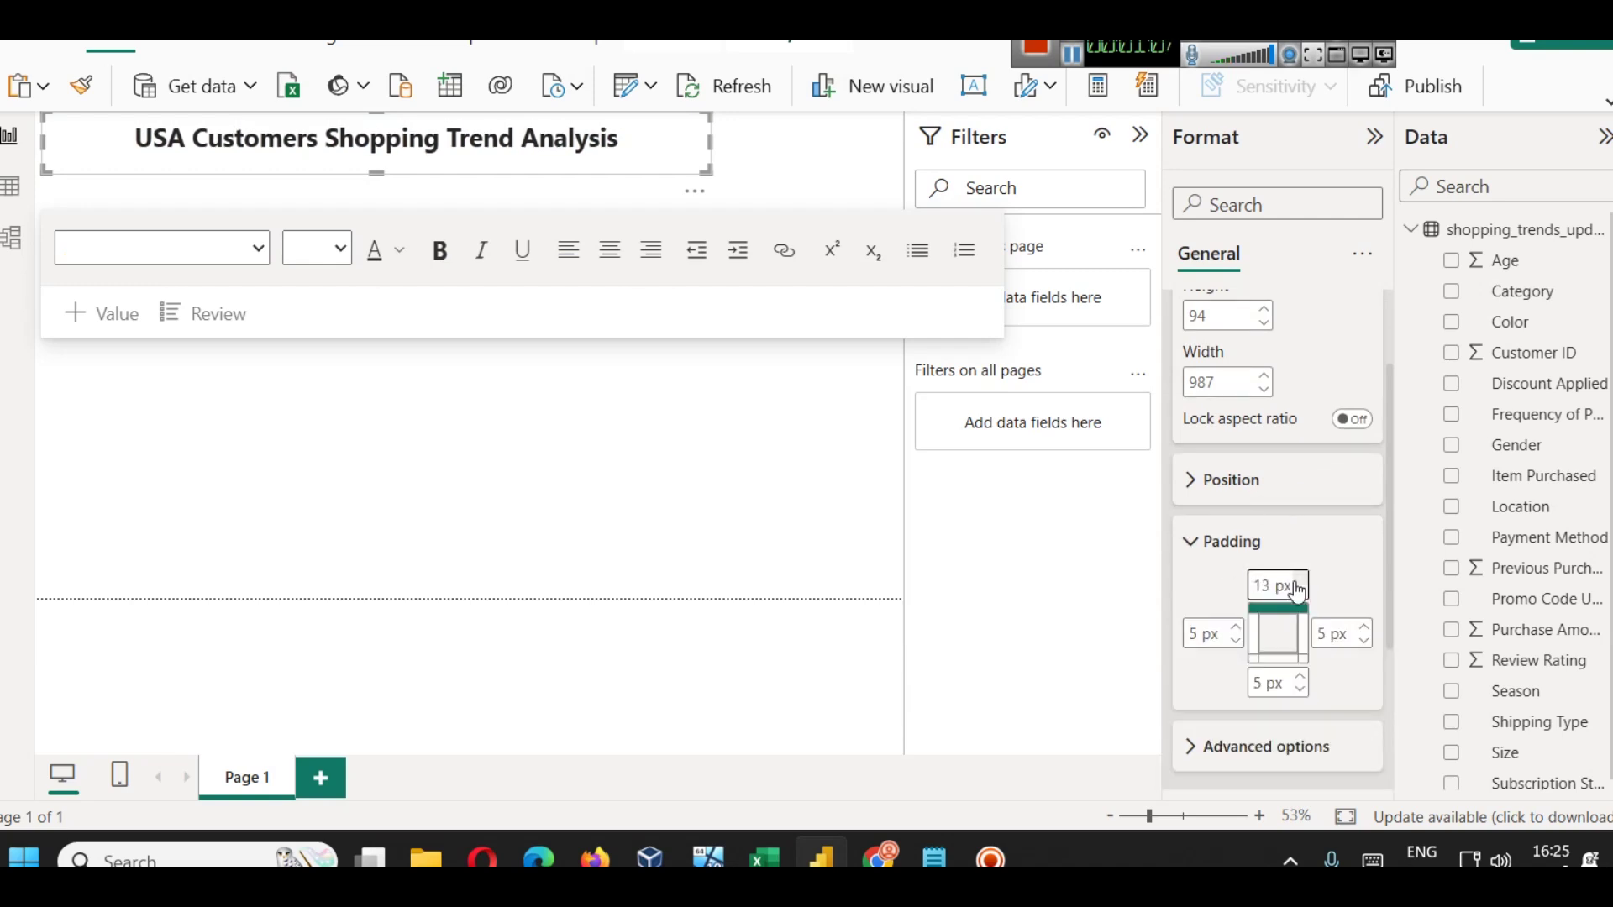
- Recolour the entire title text with the darkest shade of the light blue theme colour
triple_click(383, 137)
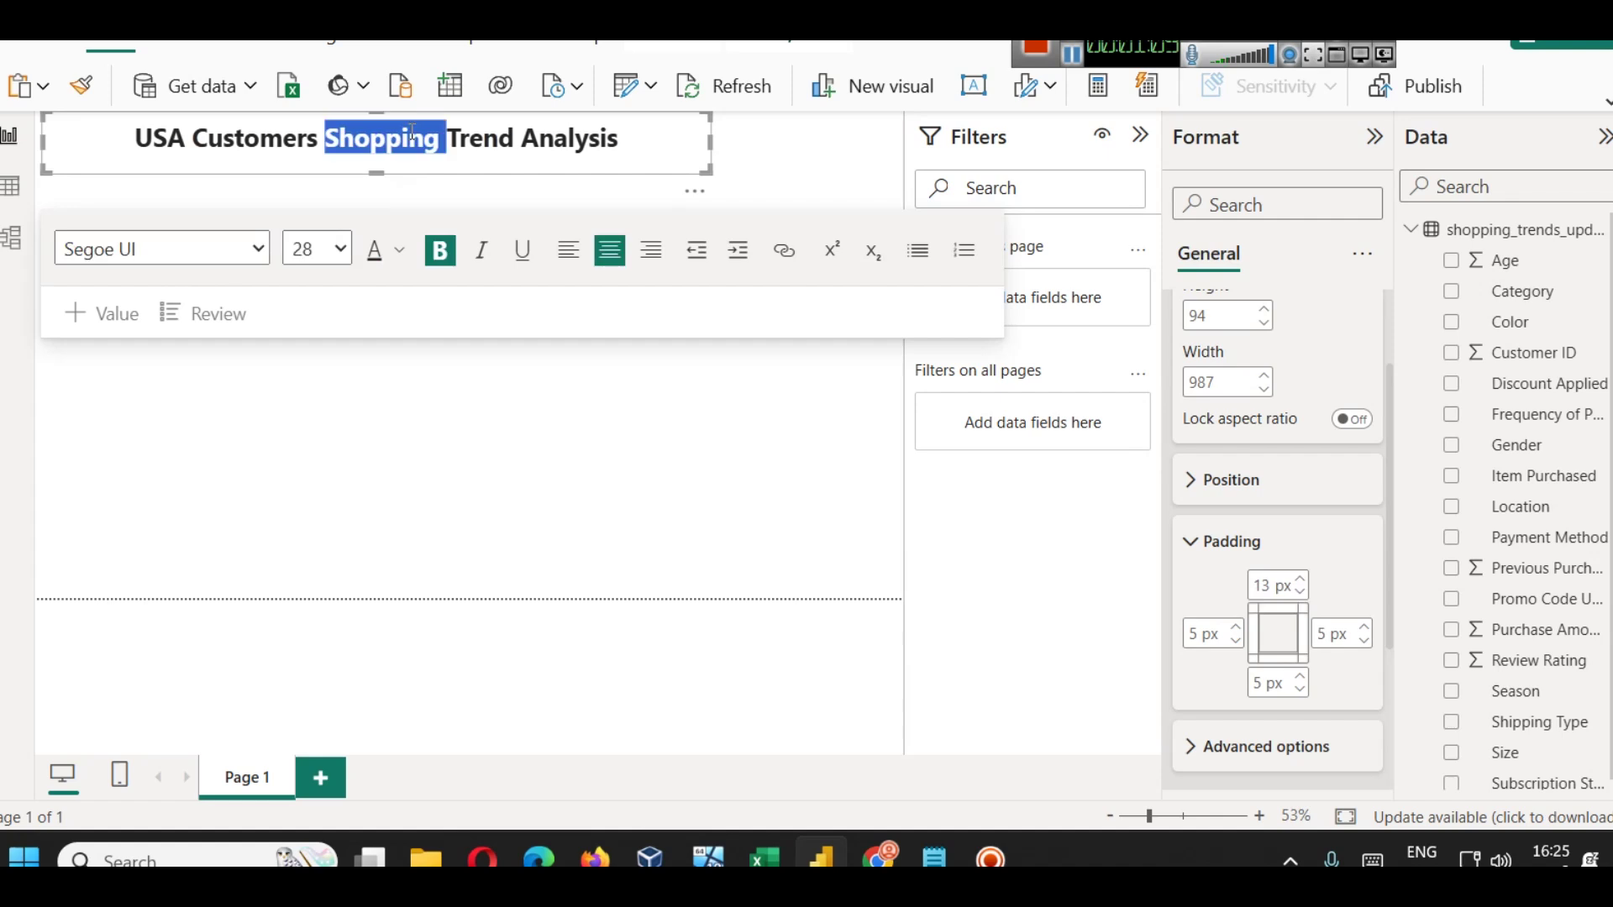
left_click(399, 250)
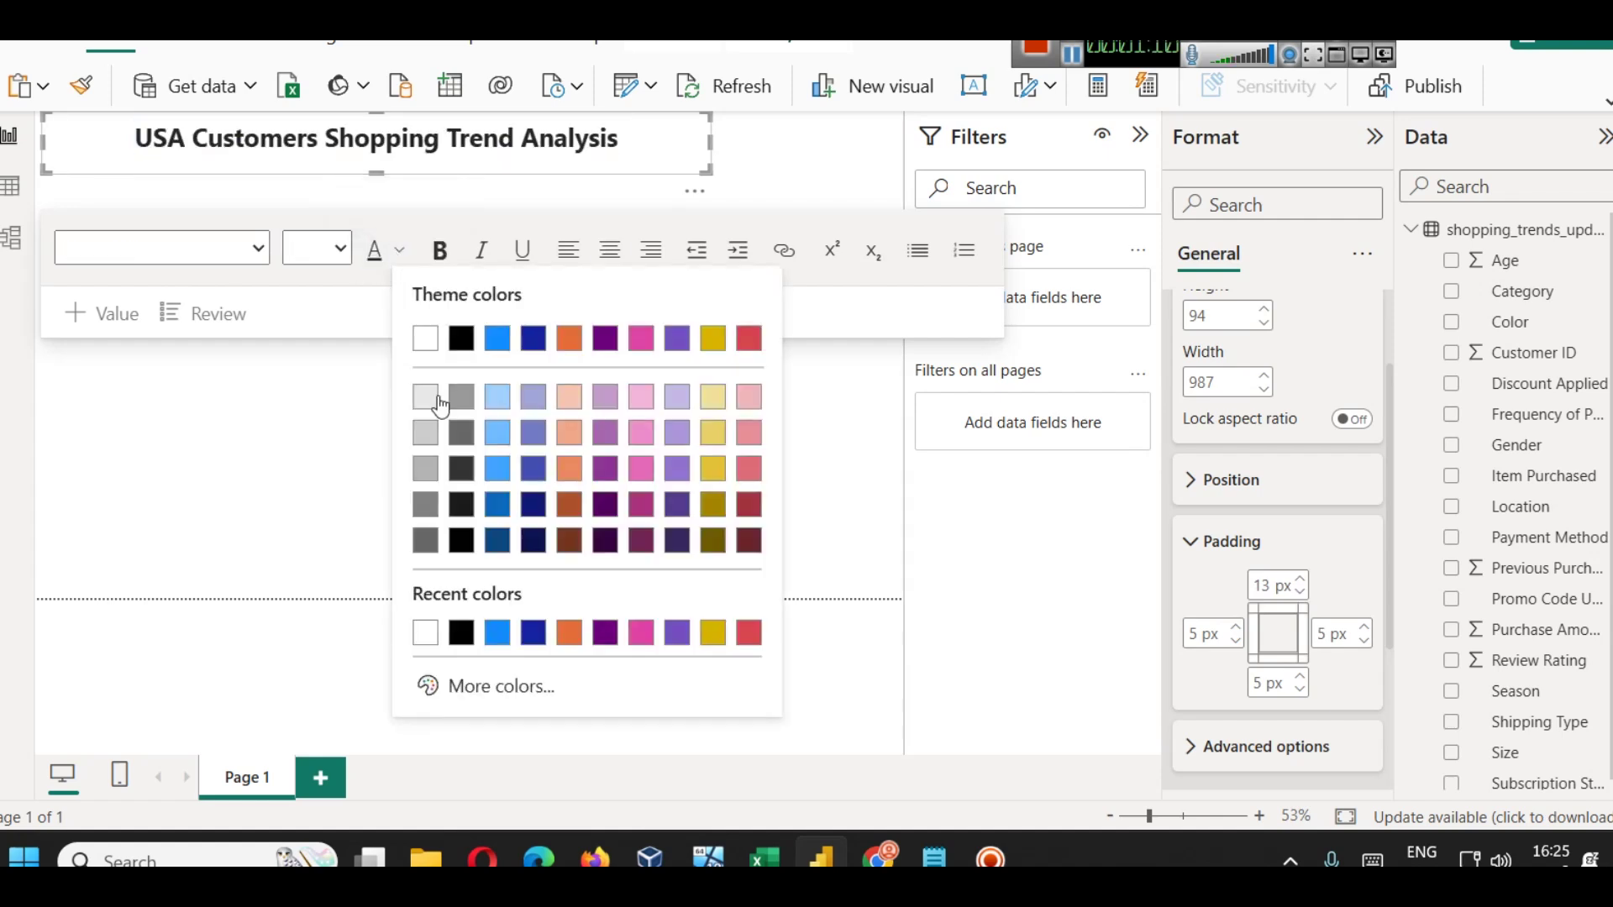
left_click(497, 540)
left_click(506, 154)
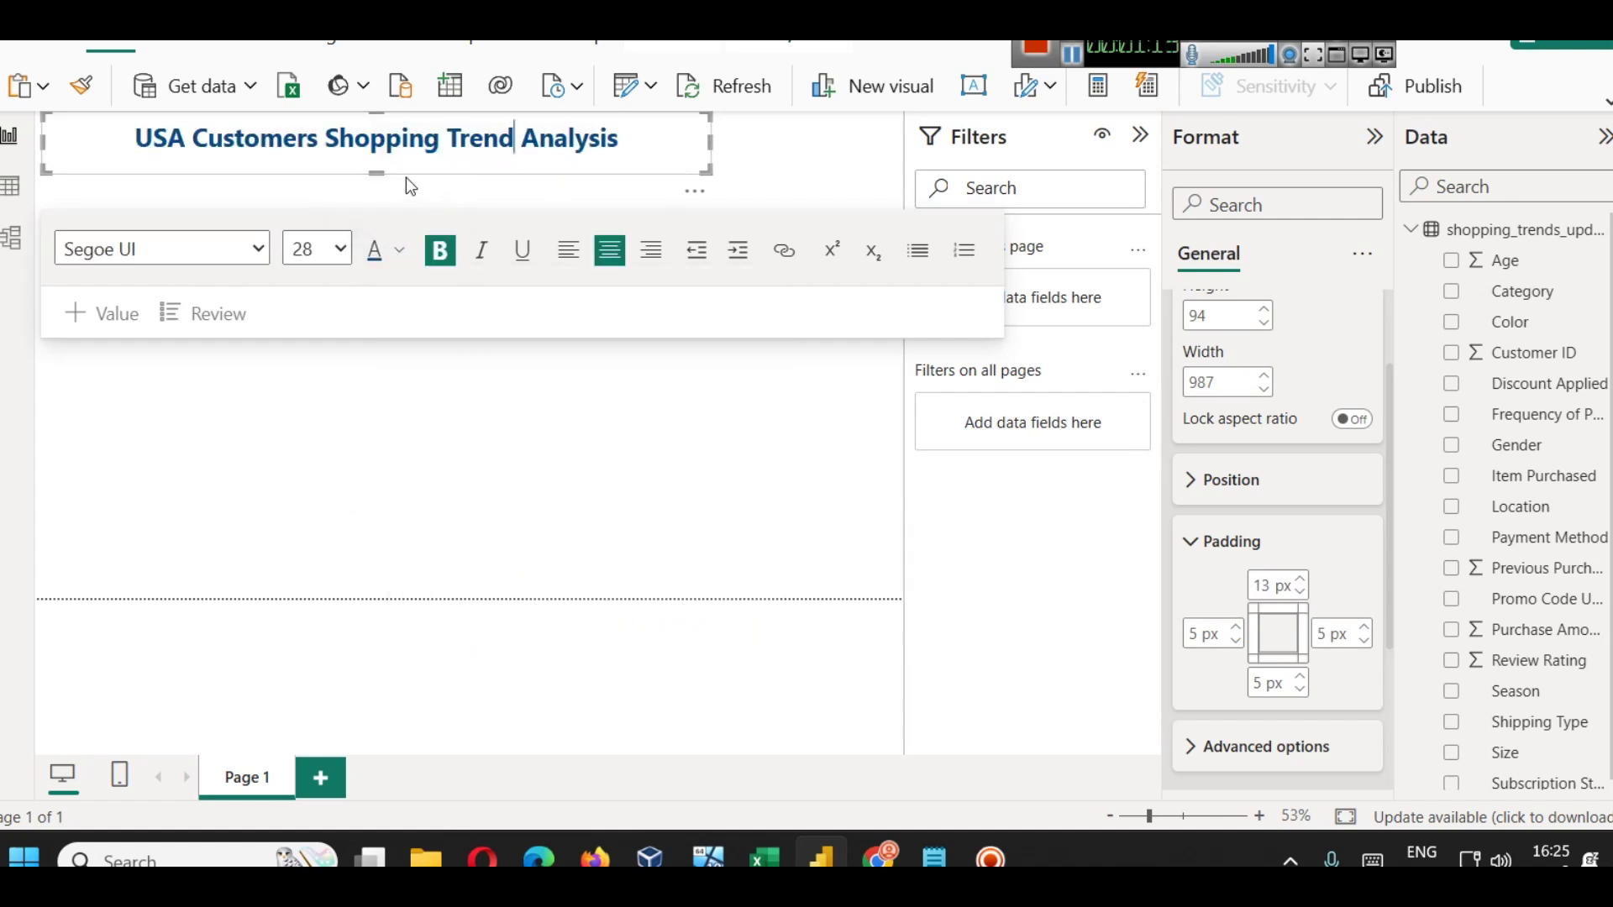
- Collapse the Filters pane and slightly reduce the title text box's height
left_click(1141, 136)
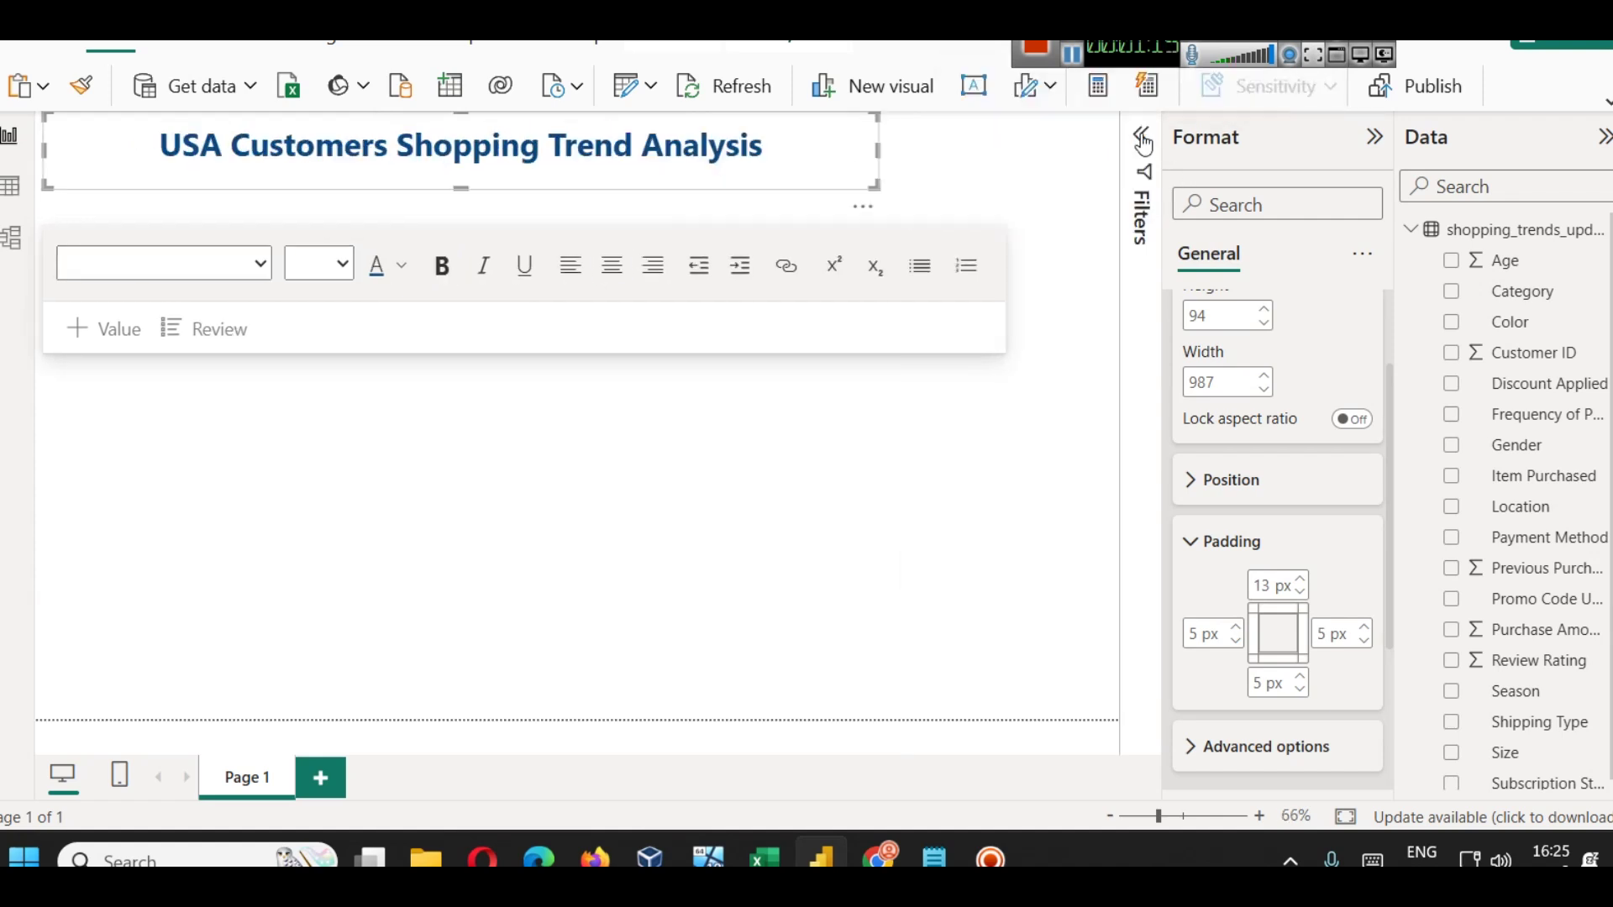
left_click(465, 184)
left_click(900, 154)
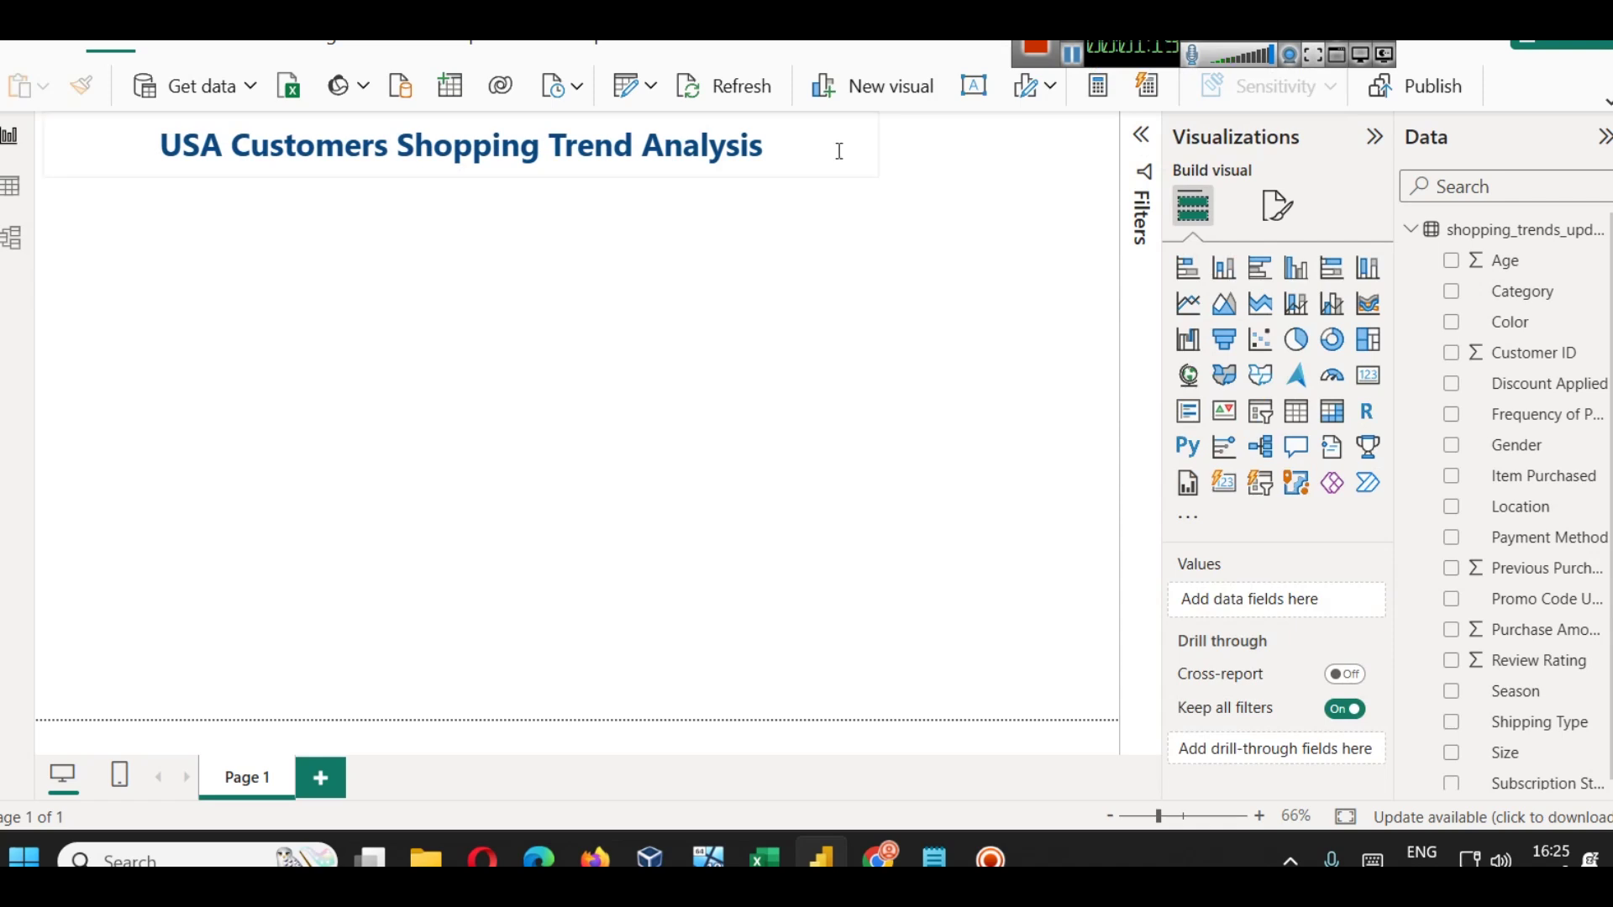
- Turn on the shadow and visual border effects for the title text box
left_click(840, 151)
left_click(1216, 421)
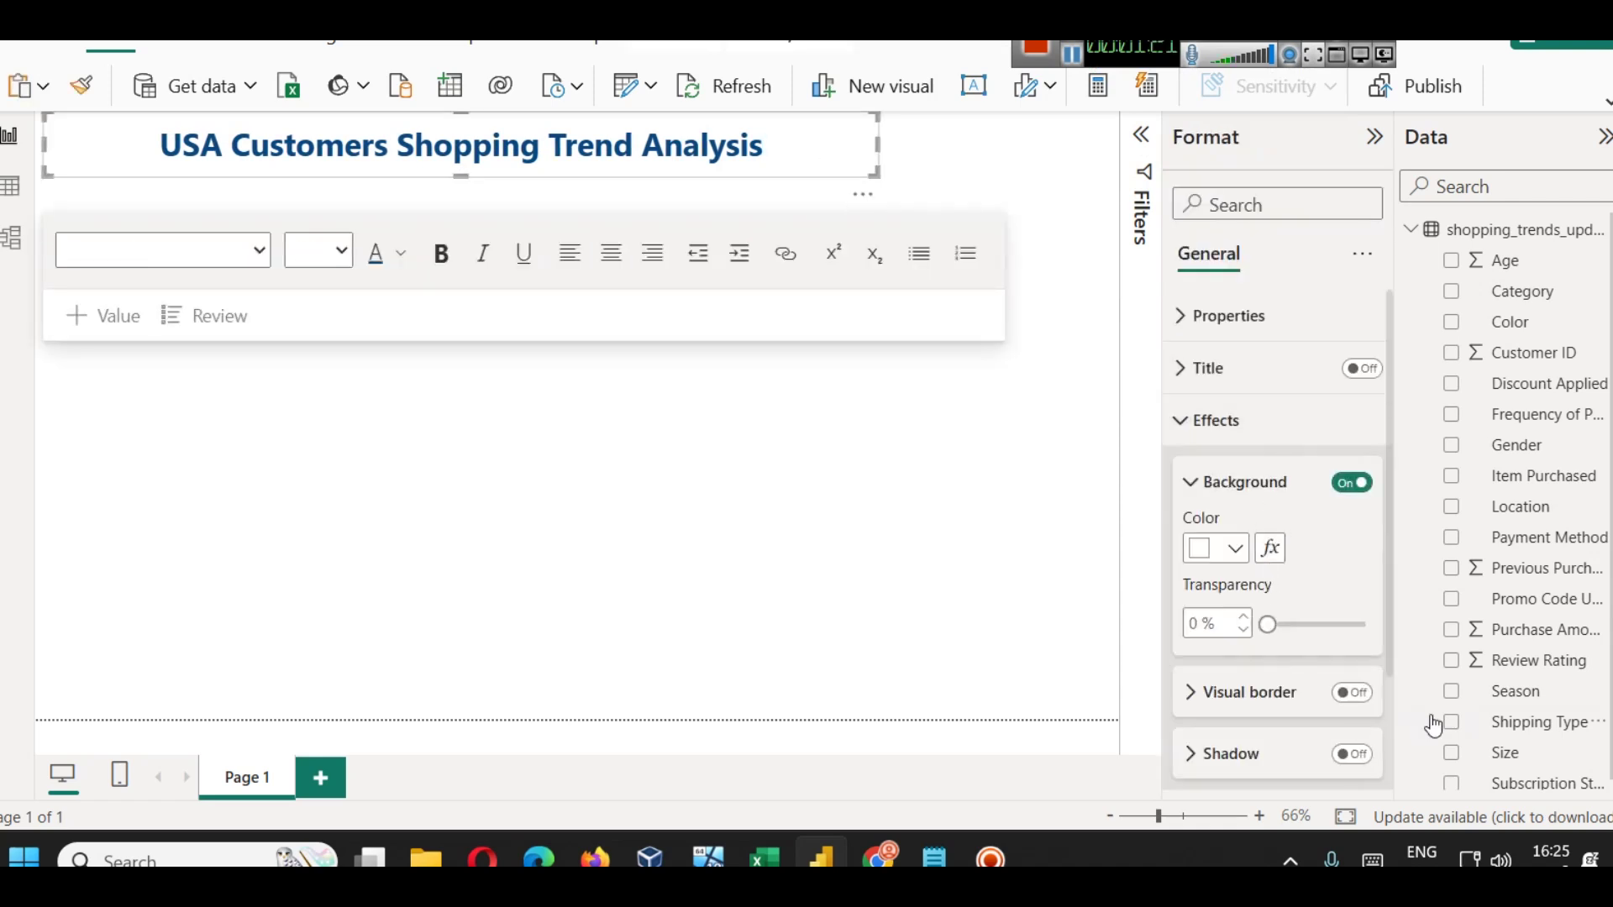
left_click(1352, 754)
left_click(1352, 692)
- Give the title box's visual border the darkest light-blue theme shade and set its rounded corners to 14 px
left_click(1227, 692)
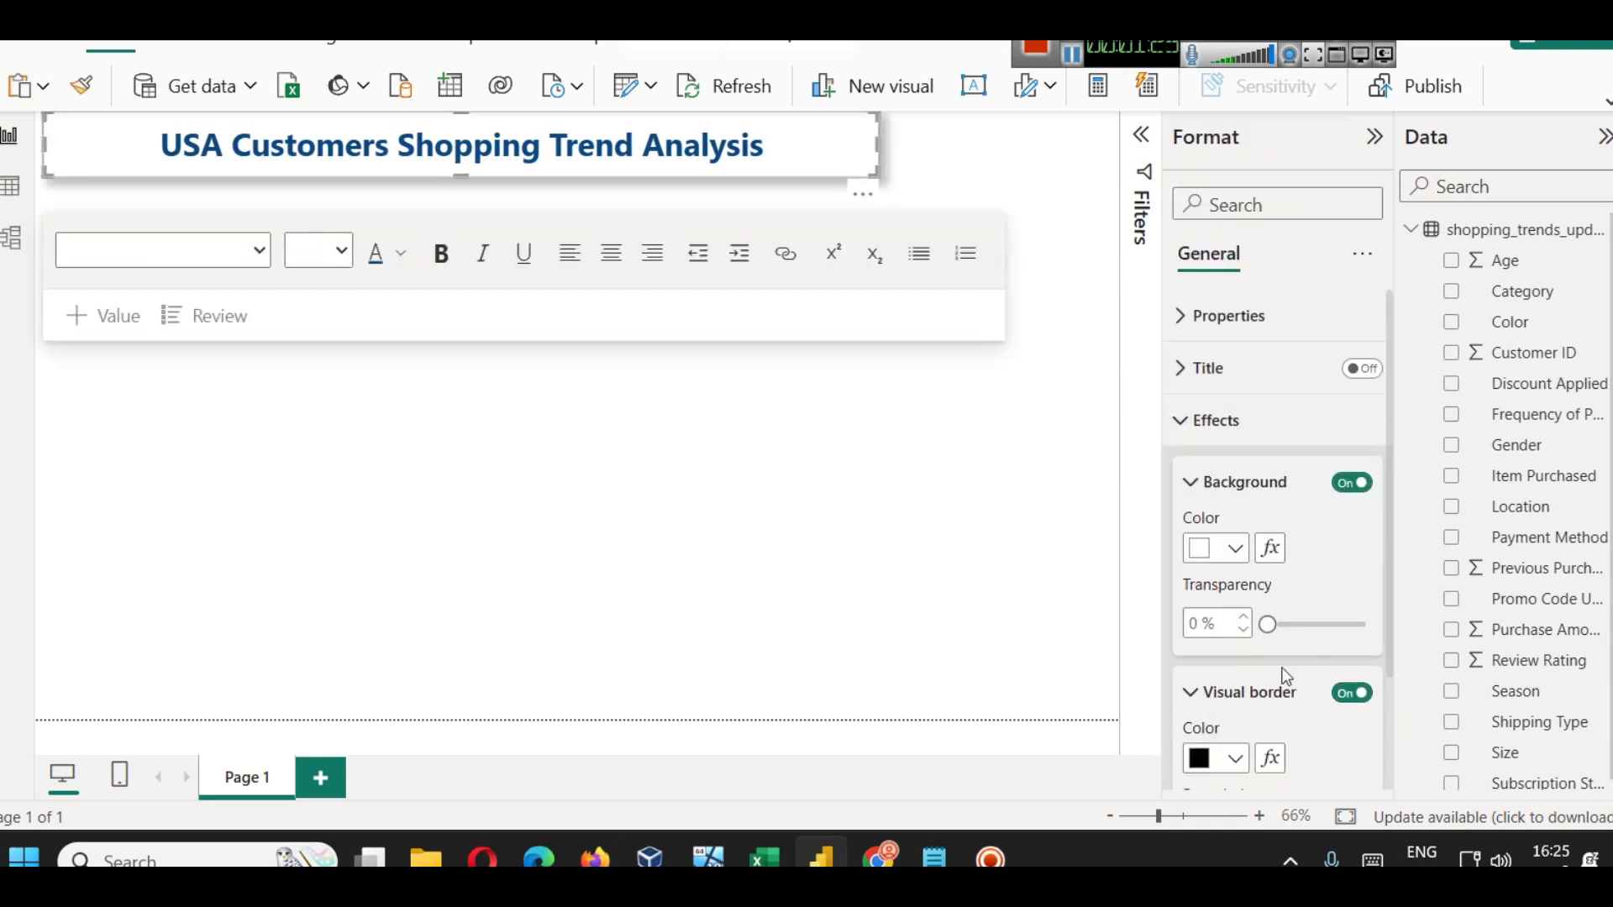
scroll(1285, 677, "down", 3)
left_click(1235, 502)
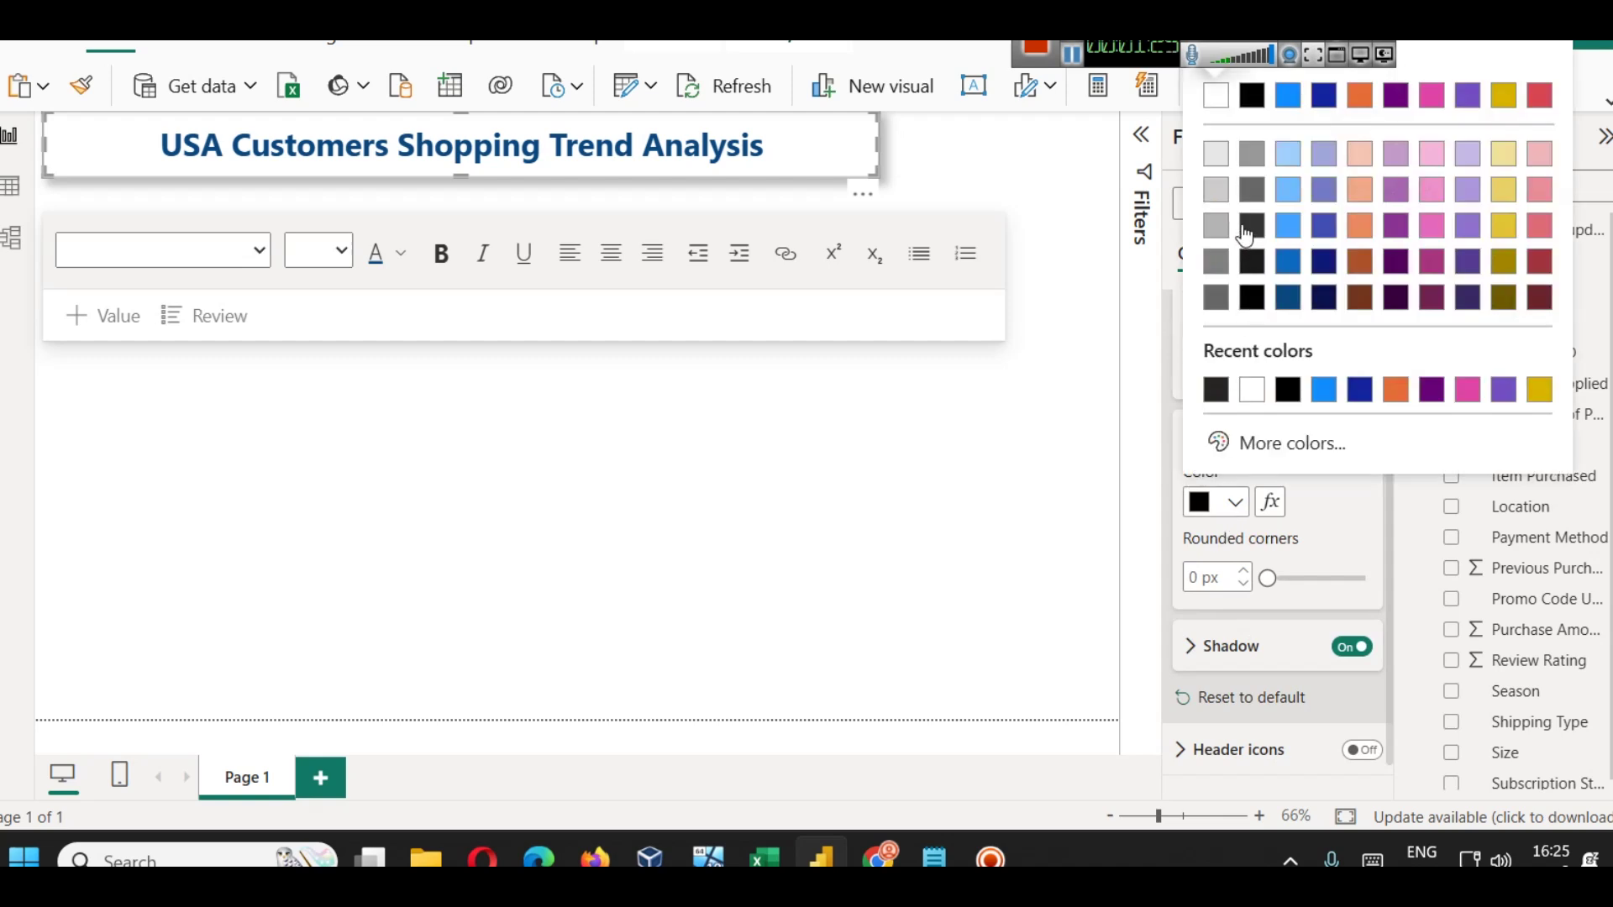
left_click(1288, 297)
left_click(1190, 579)
type("15")
key("BackSpace")
type("4")
left_click(859, 504)
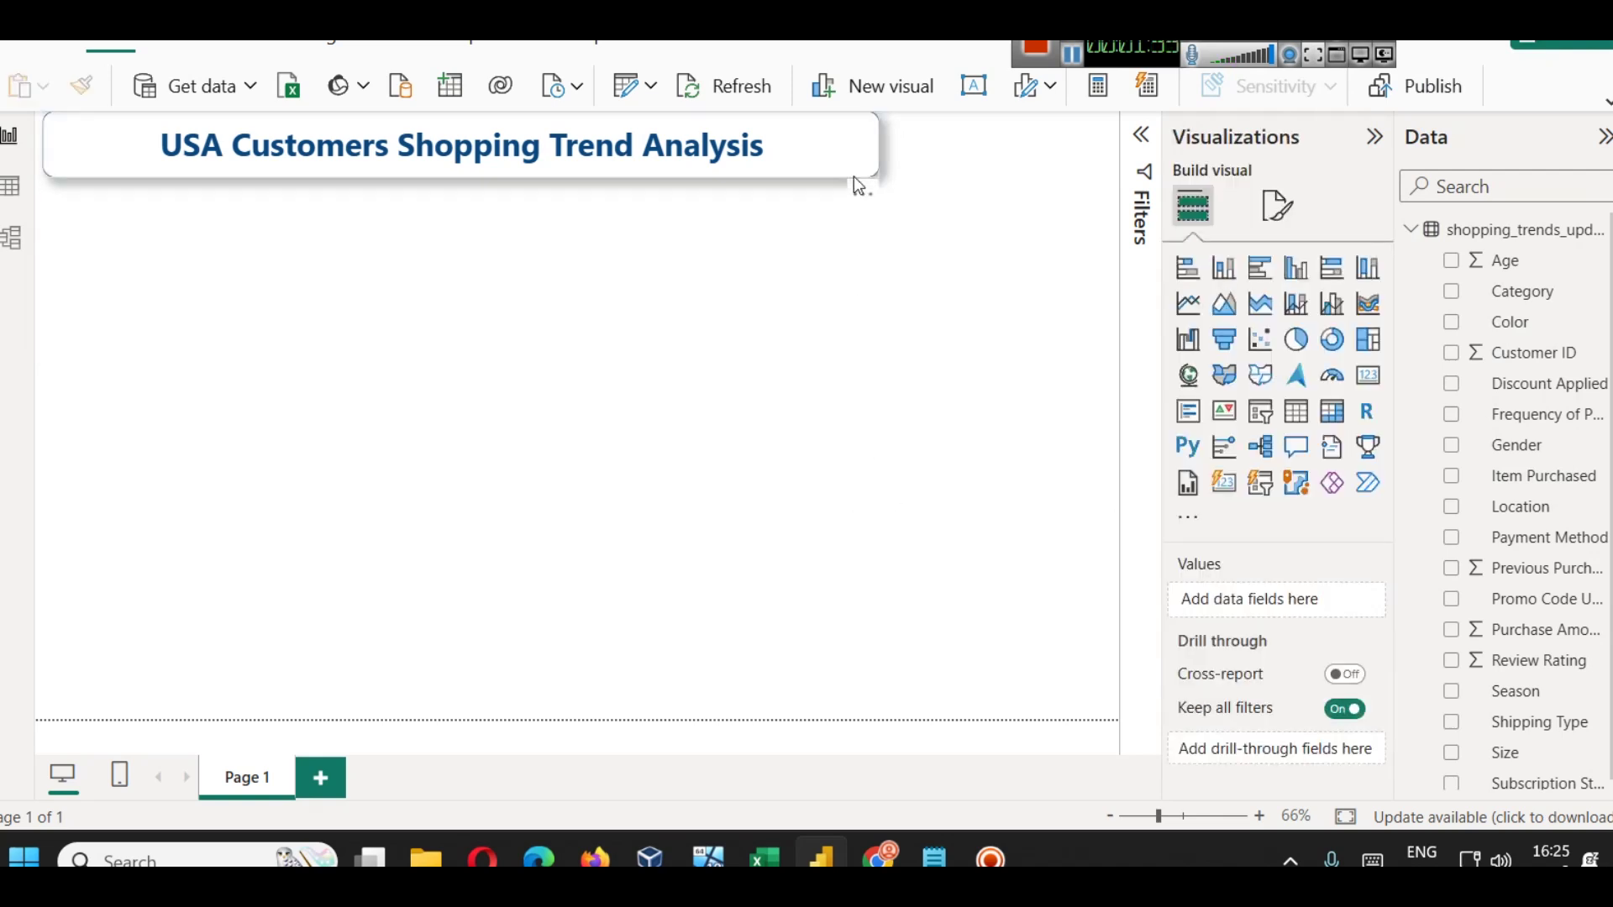
- Move the title text box down slightly from the page's upper edge and deselect it
left_click(788, 165)
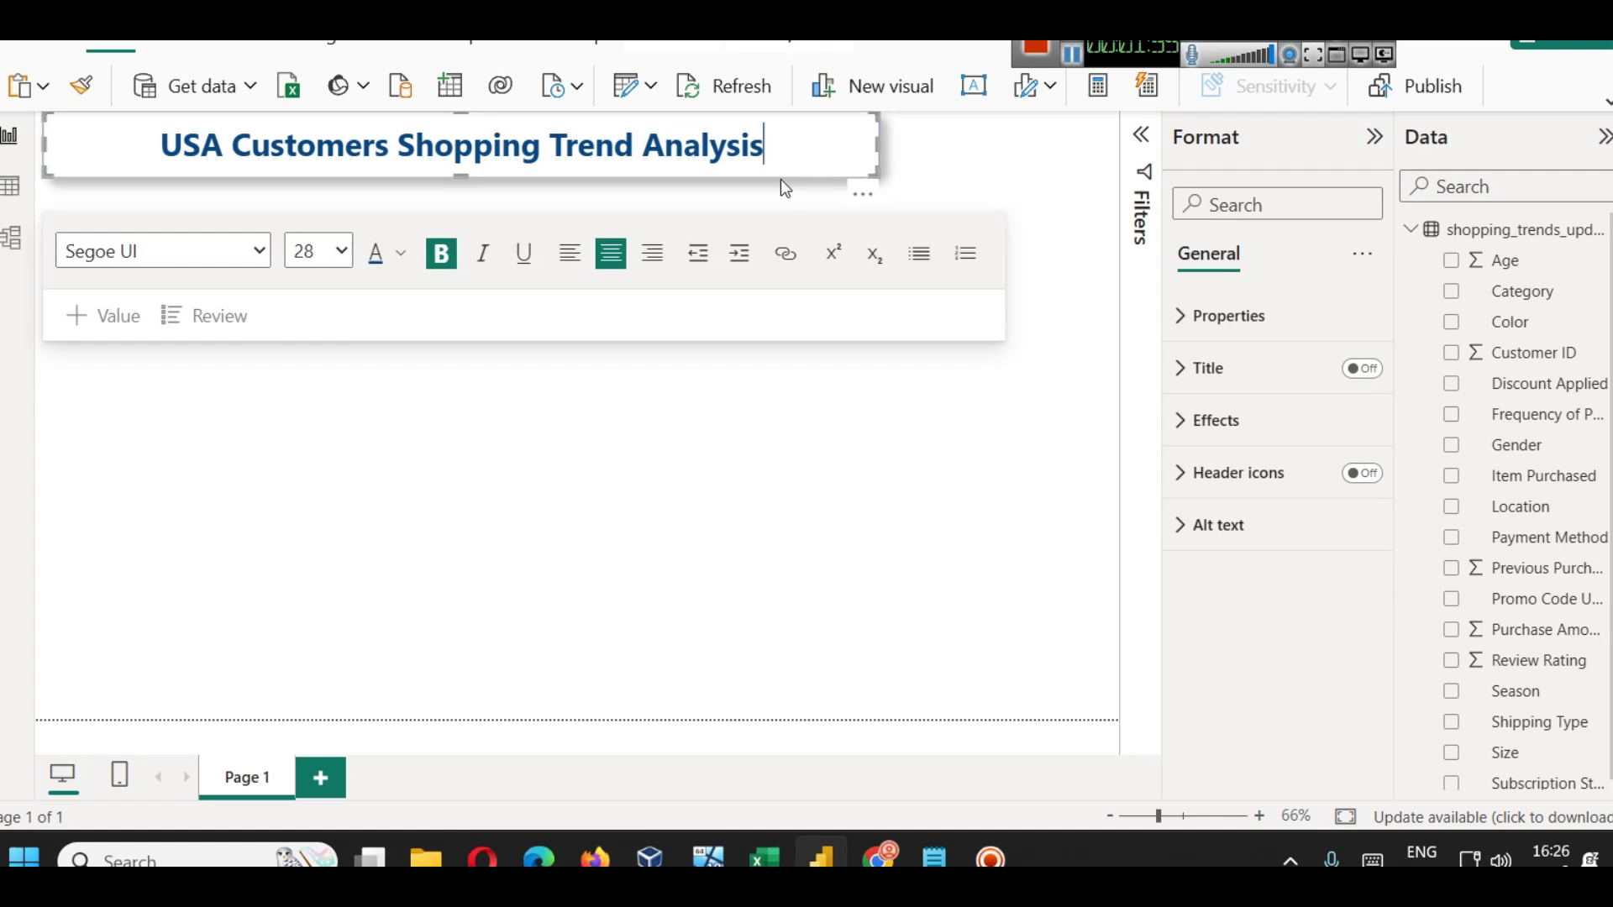
left_click(780, 179)
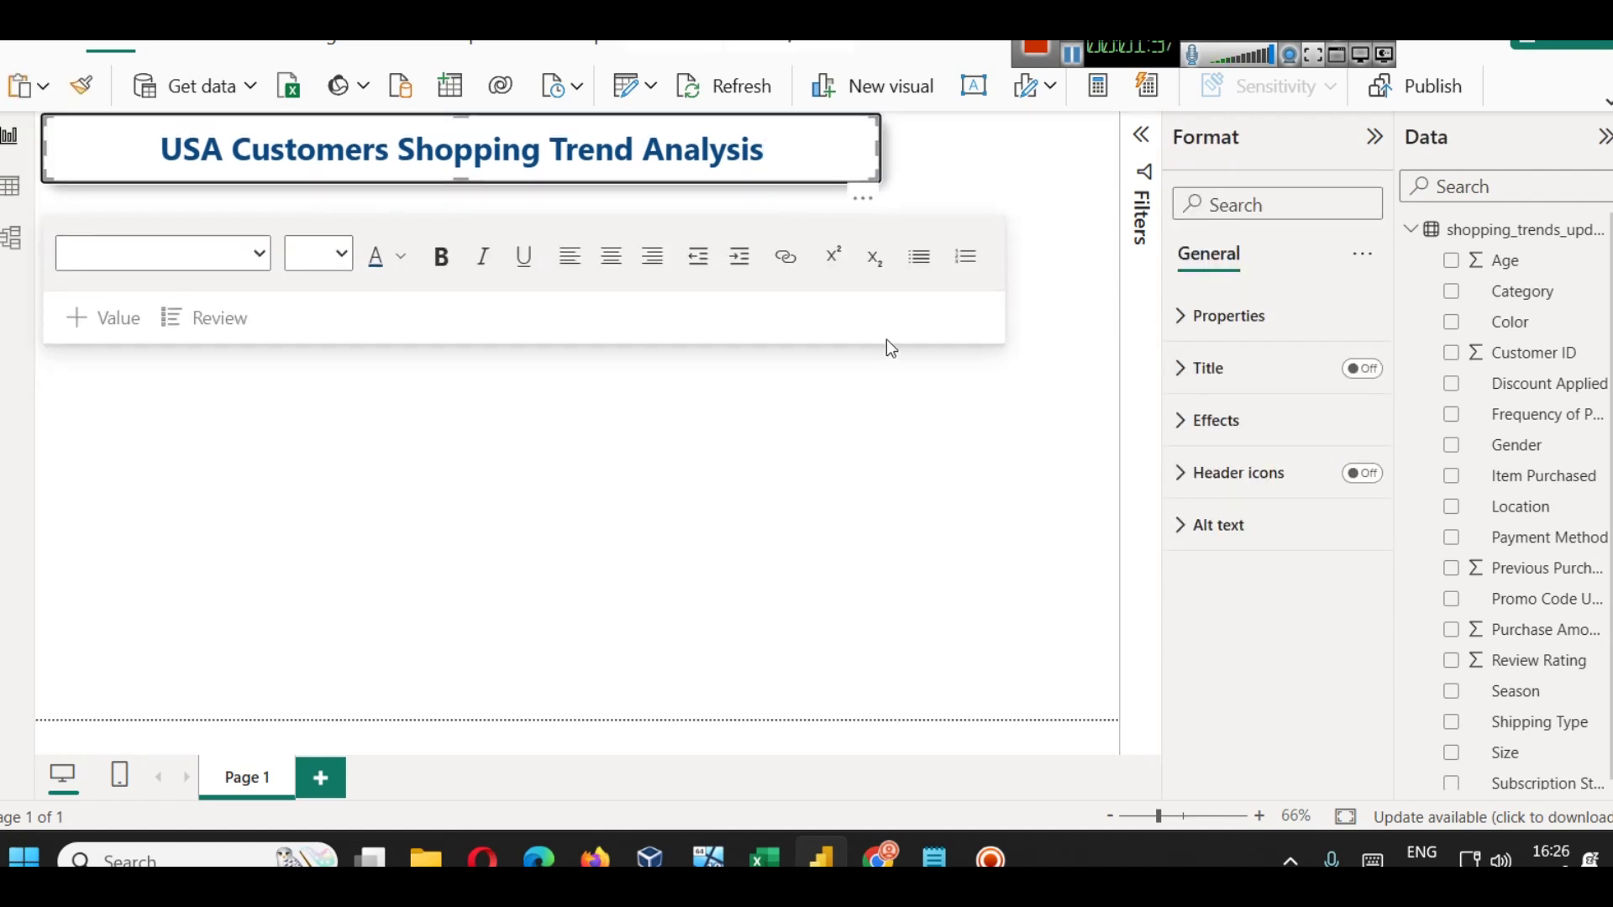
left_click(918, 438)
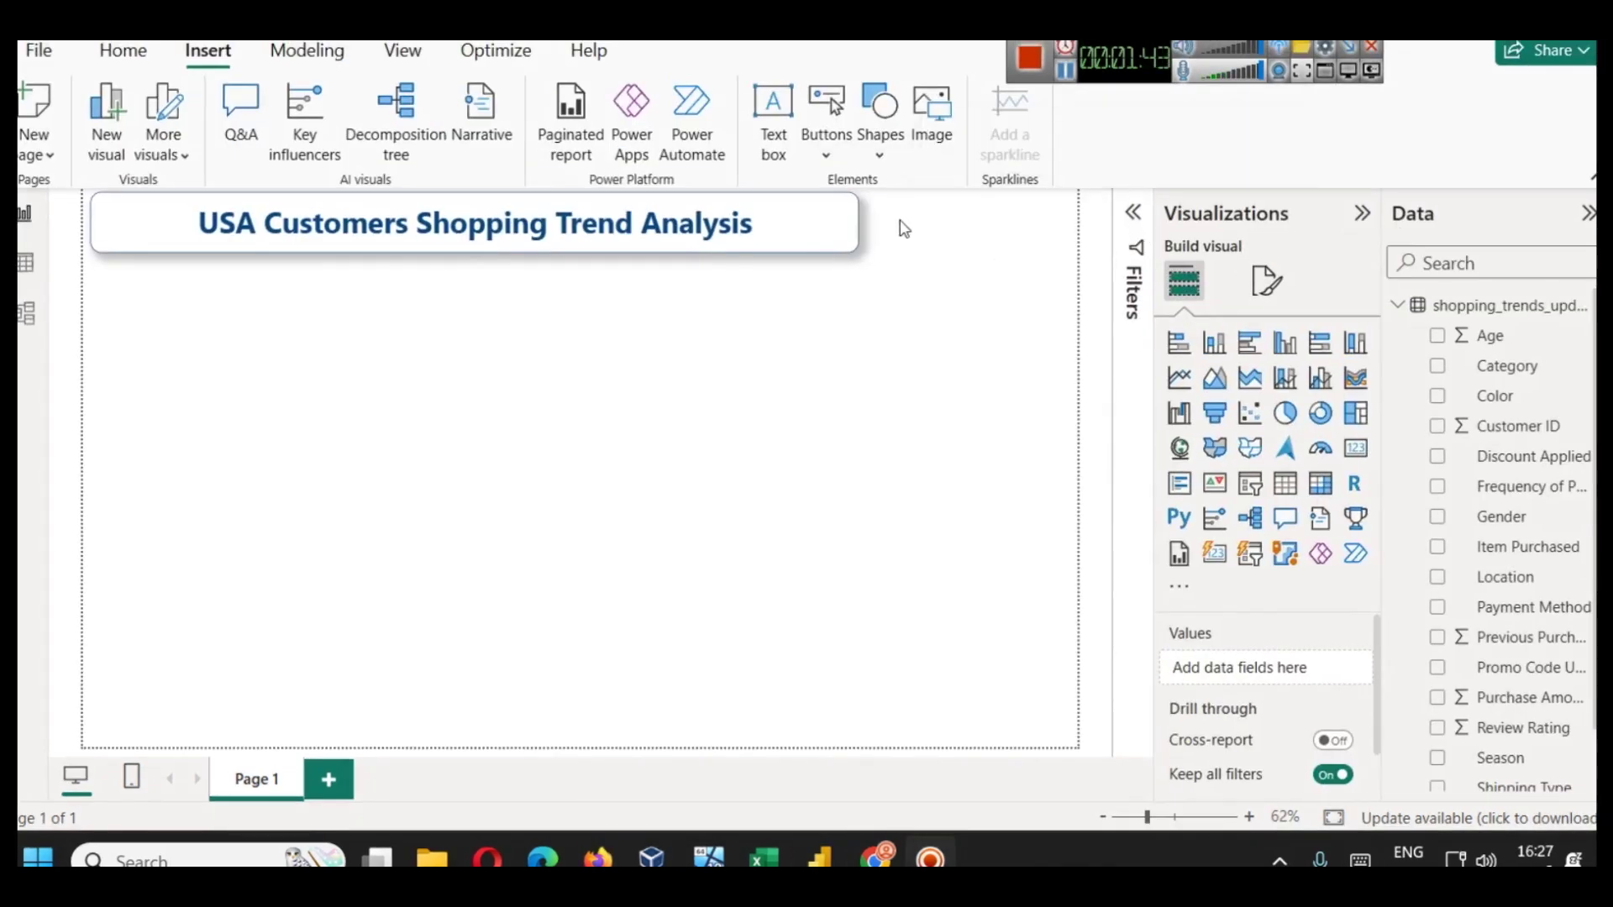
- Insert the image grocey.png from the assets folder on the E: drive into the report page
left_click(932, 114)
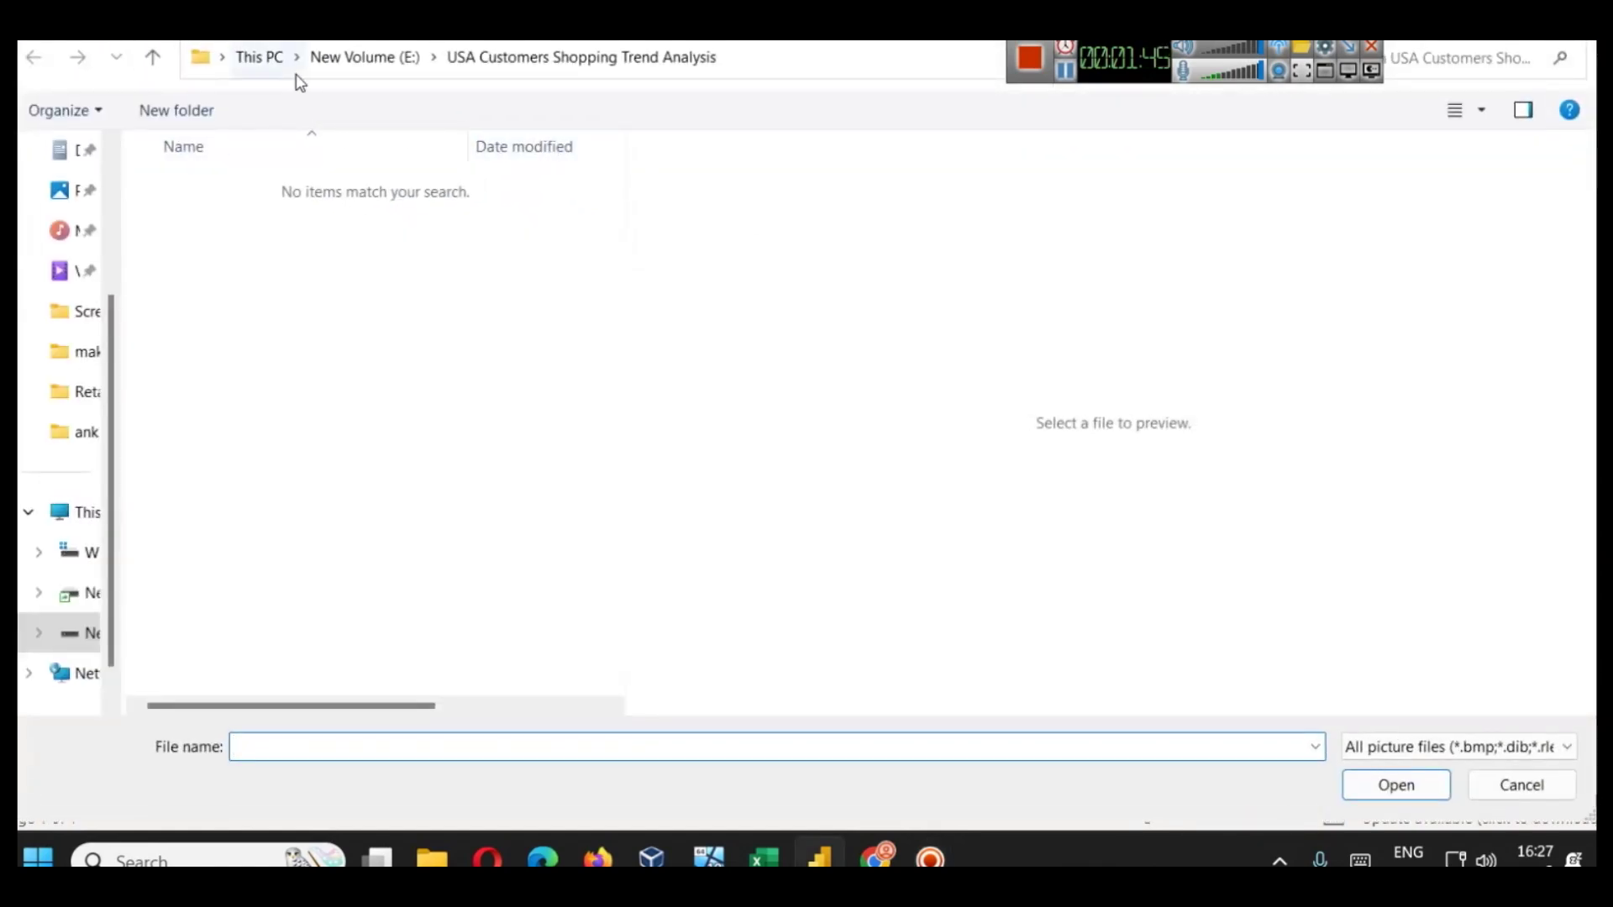
left_click(361, 73)
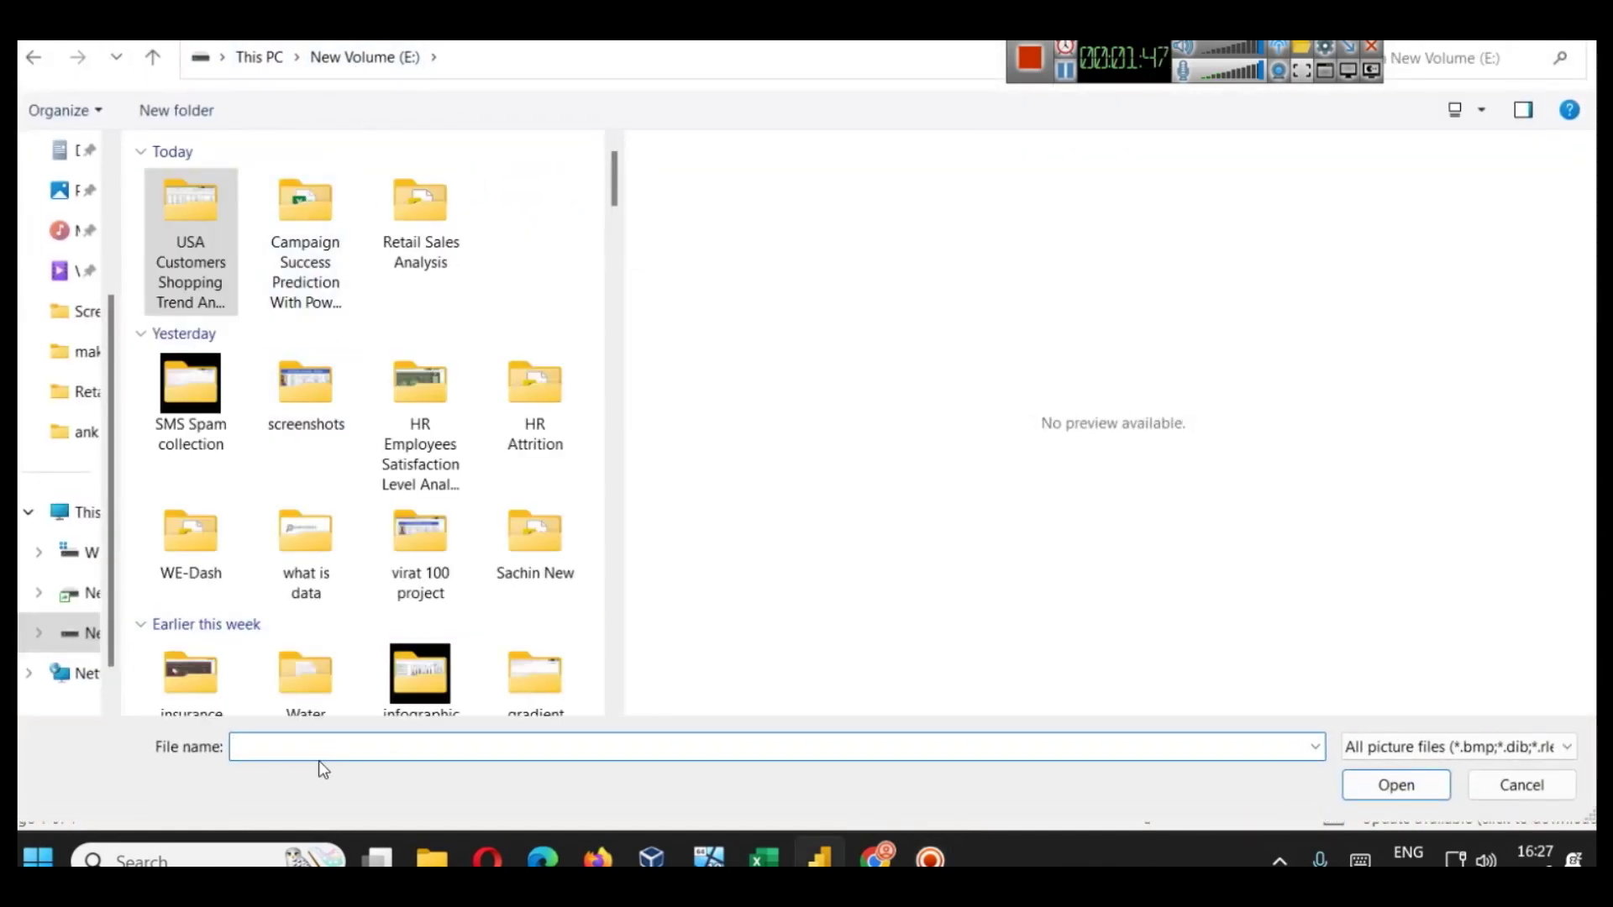
left_click(347, 396)
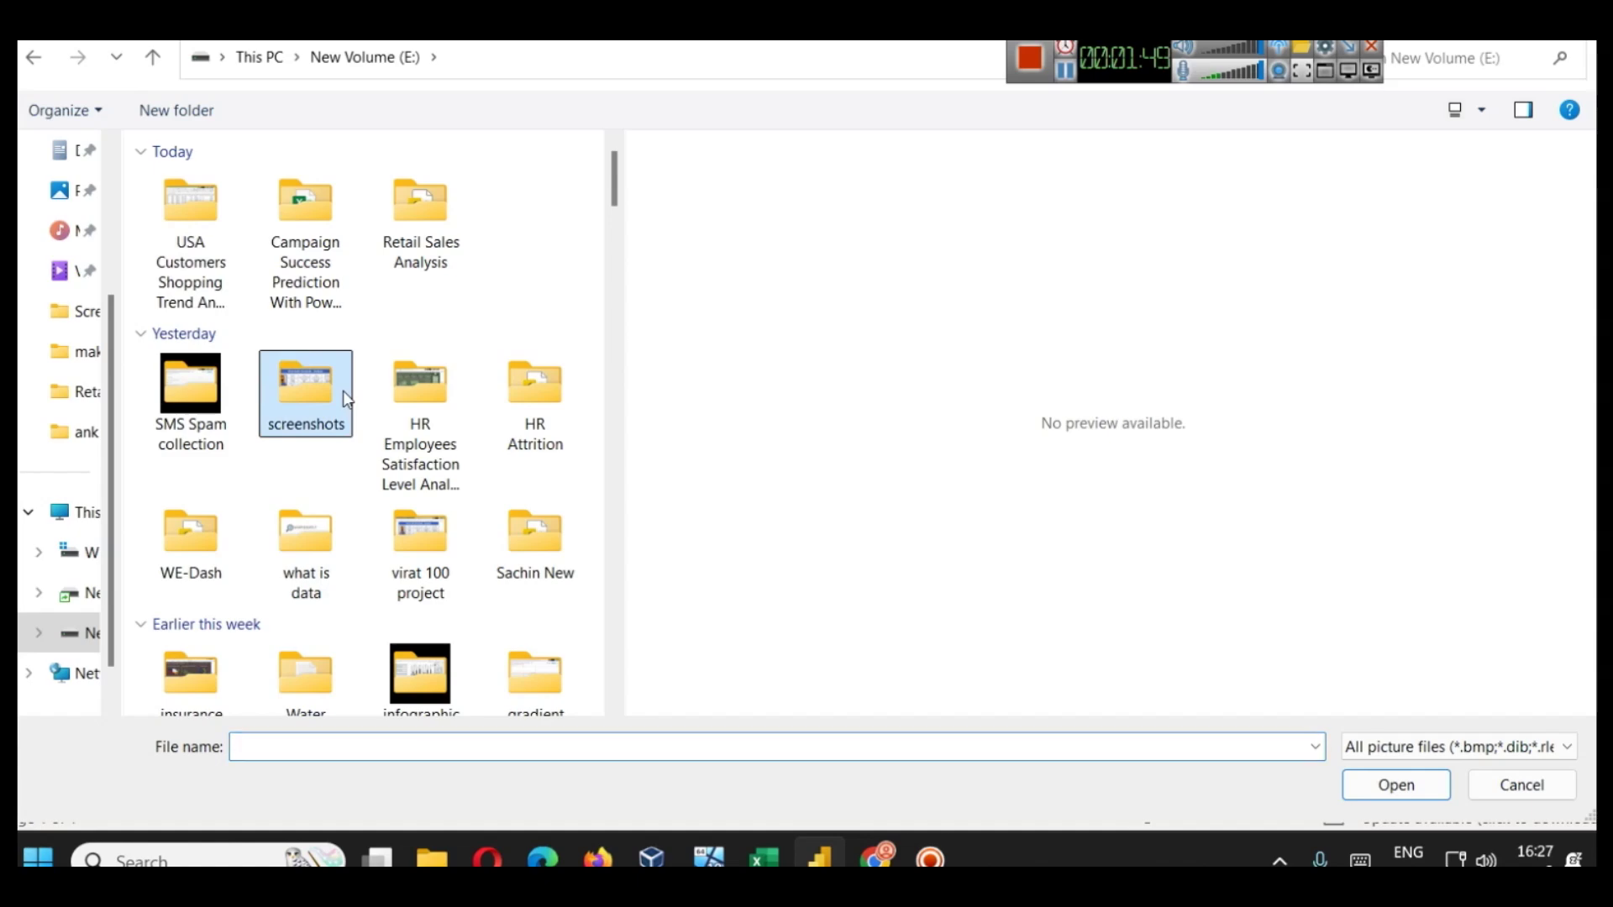
type("as")
double_click(458, 302)
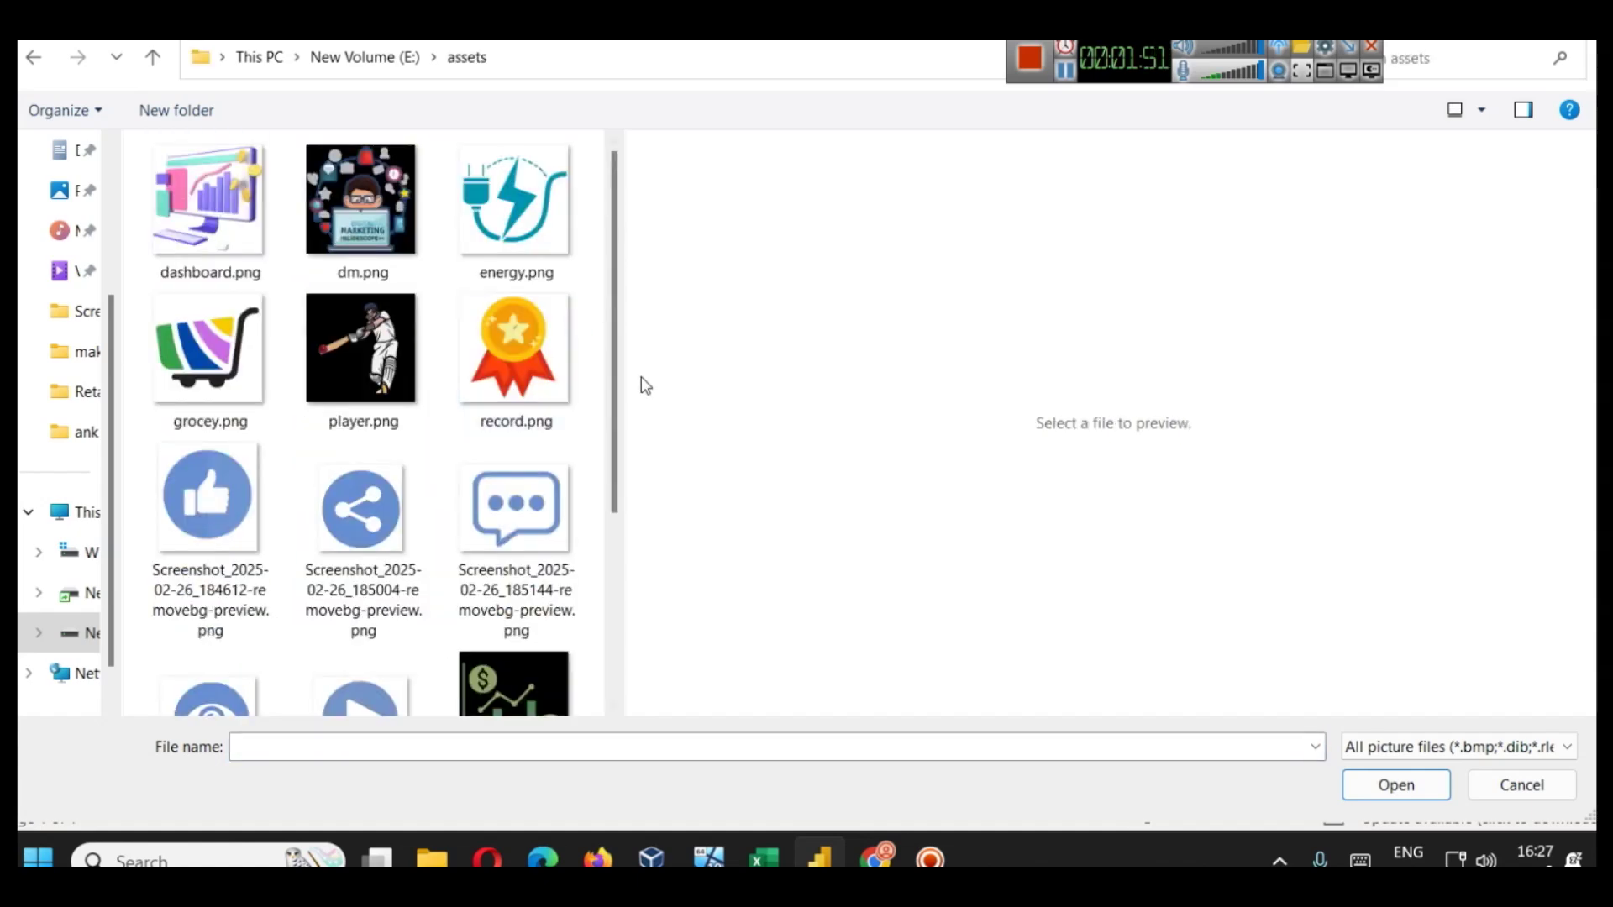
left_click(210, 357)
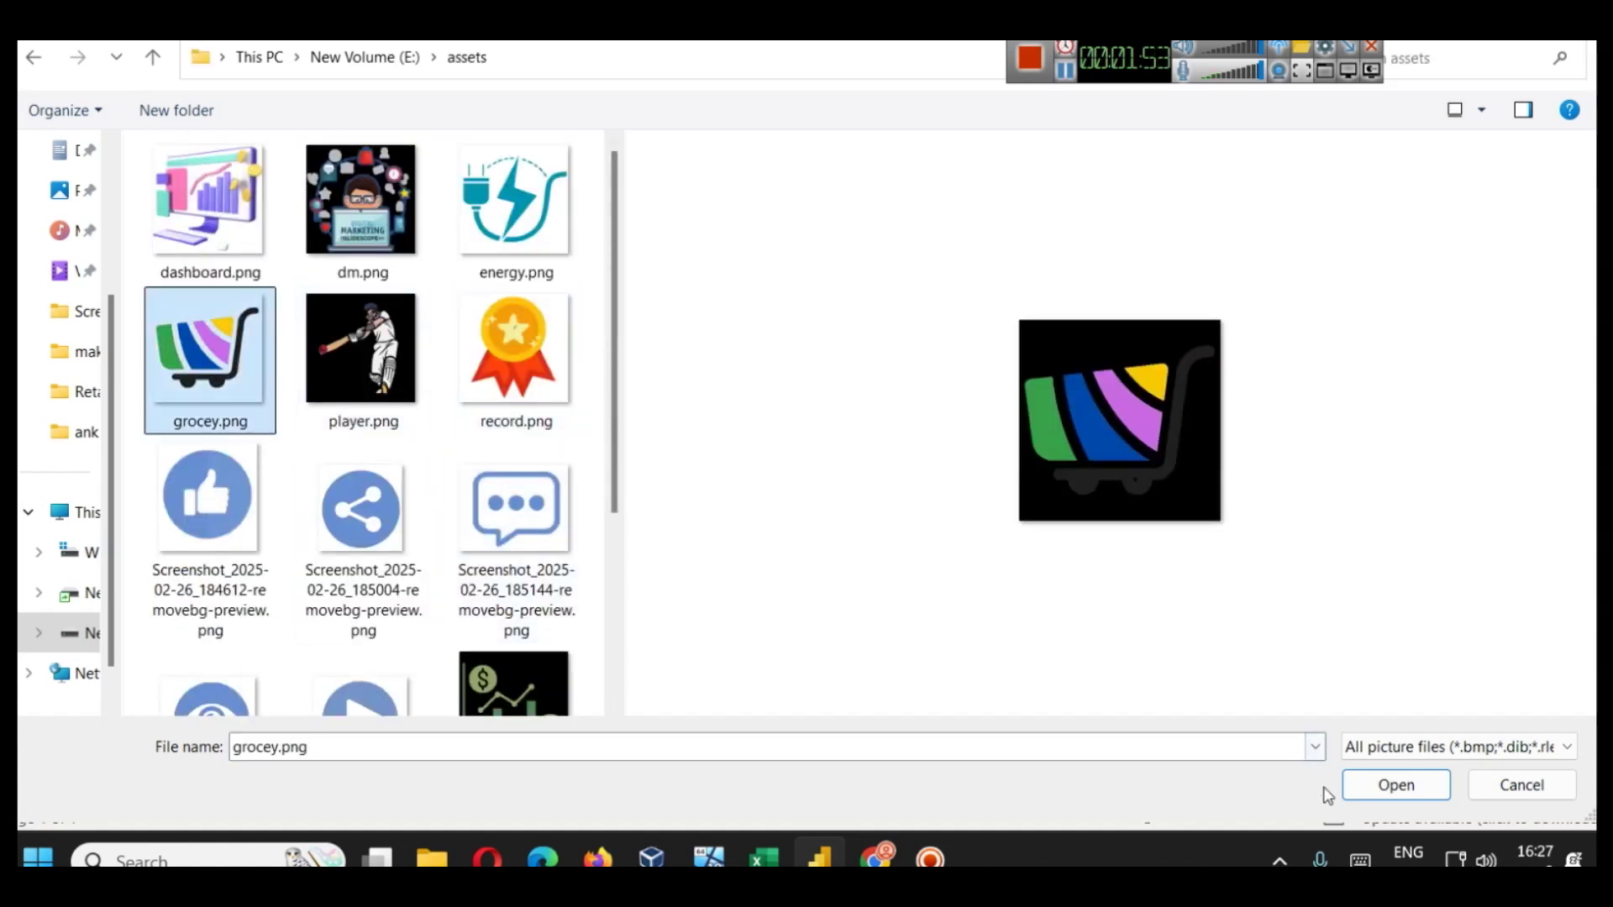
left_click(1395, 785)
- Resize and position the shopping cart image beside the title text box, matching its height and leaving a small gap between them
left_click_drag(695, 426, 915, 283)
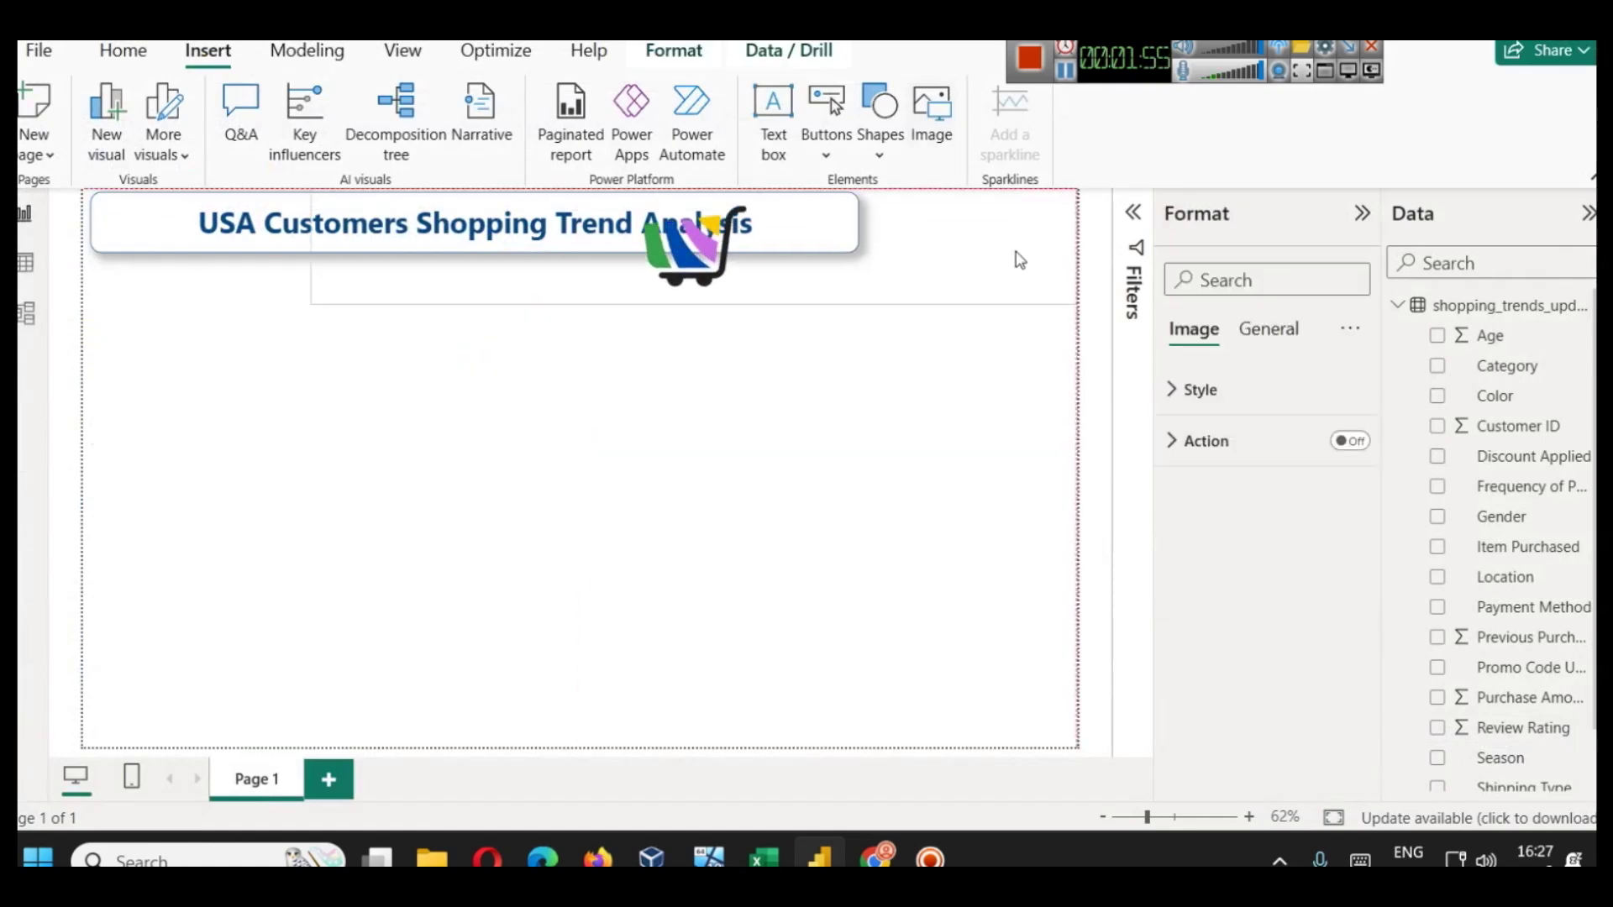
left_click_drag(316, 302, 864, 295)
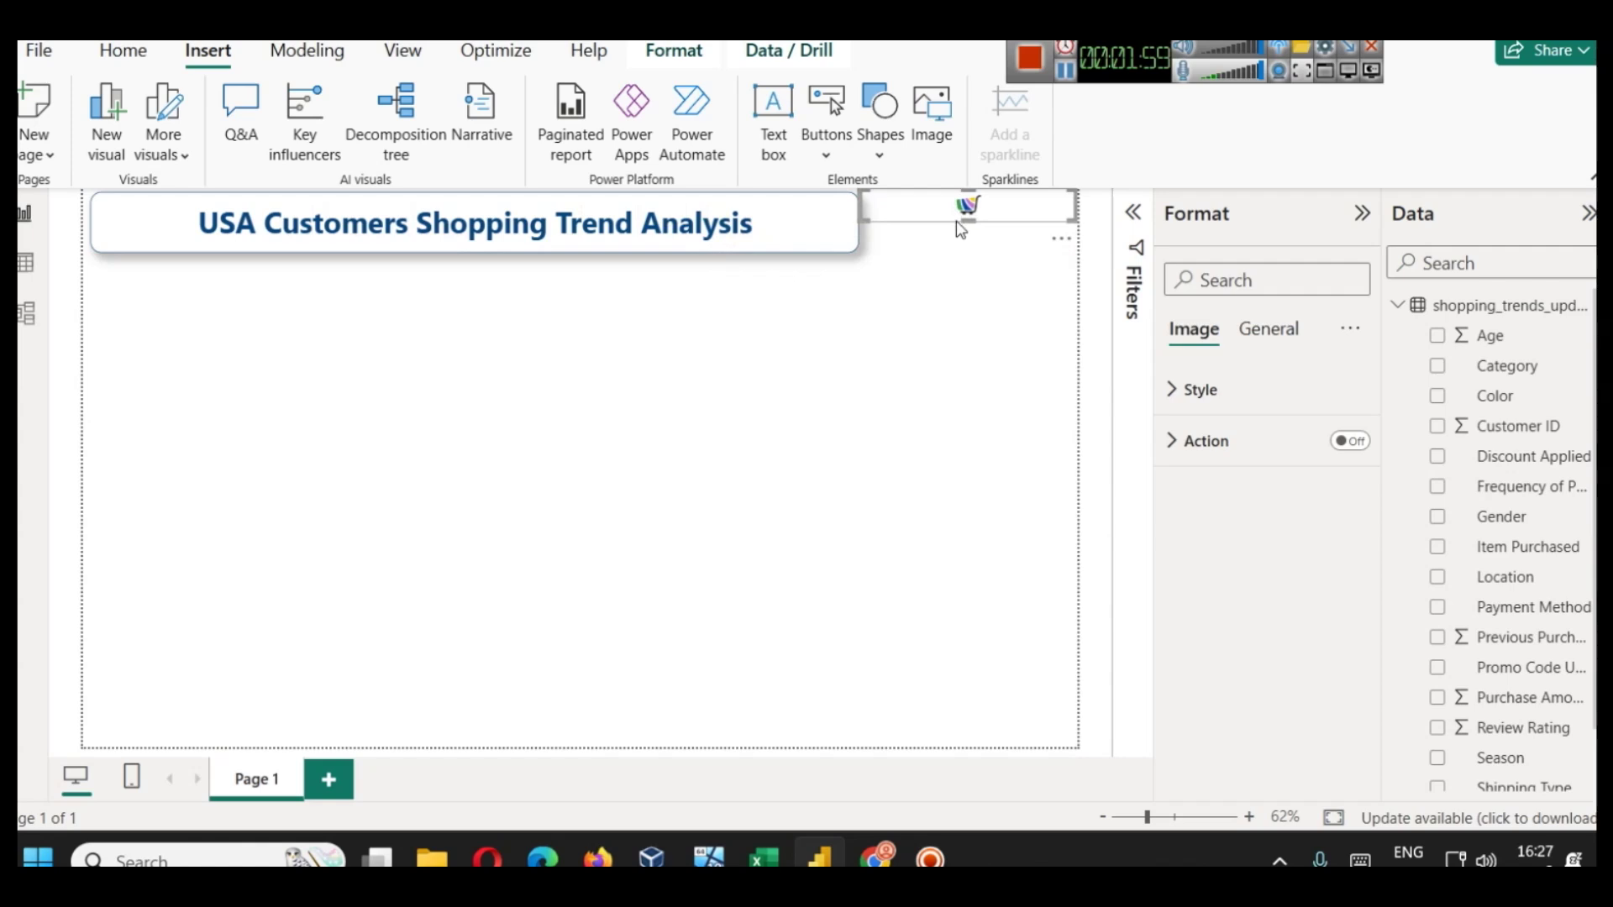
left_click_drag(967, 210, 976, 263)
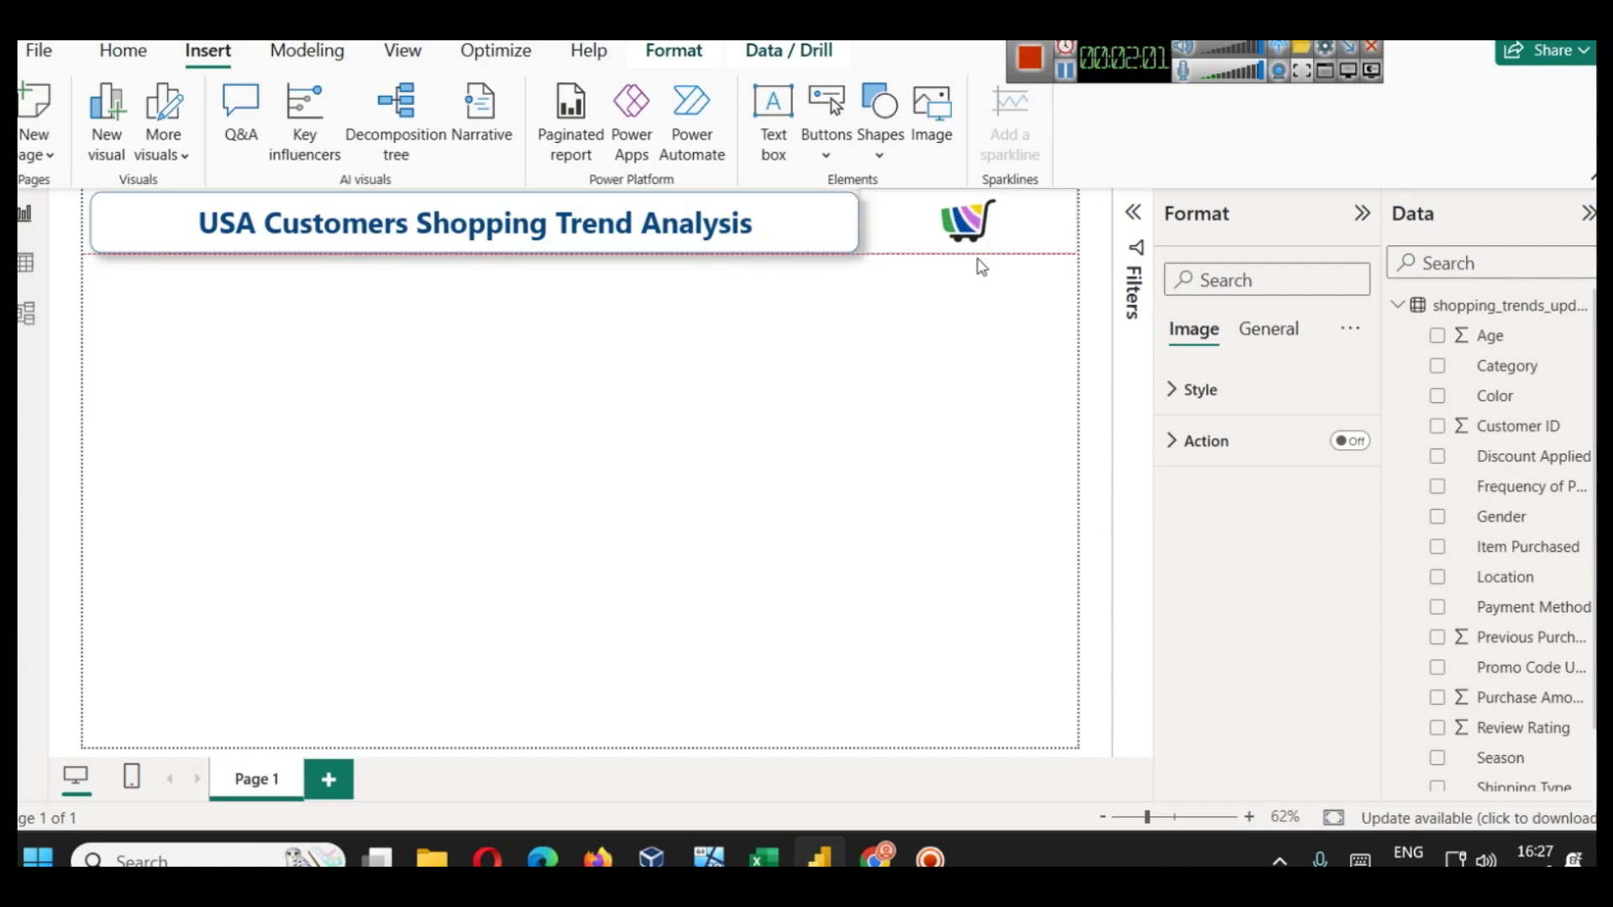
left_click_drag(861, 224, 879, 227)
key("Left")
key("Left")
key("Down")
key("Down")
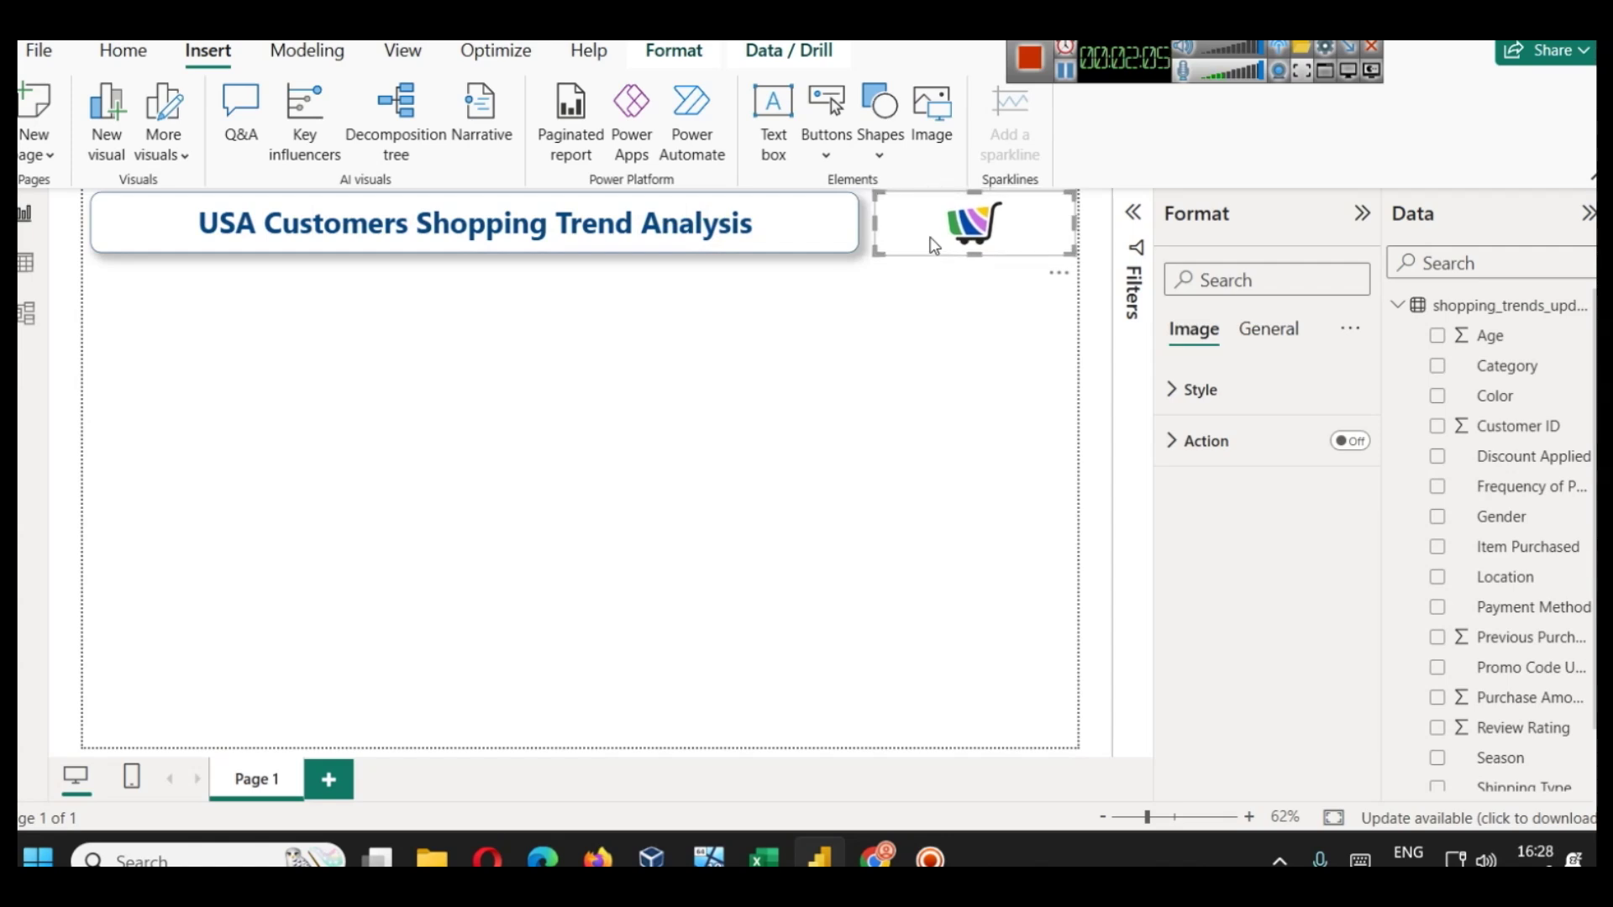
key("Left")
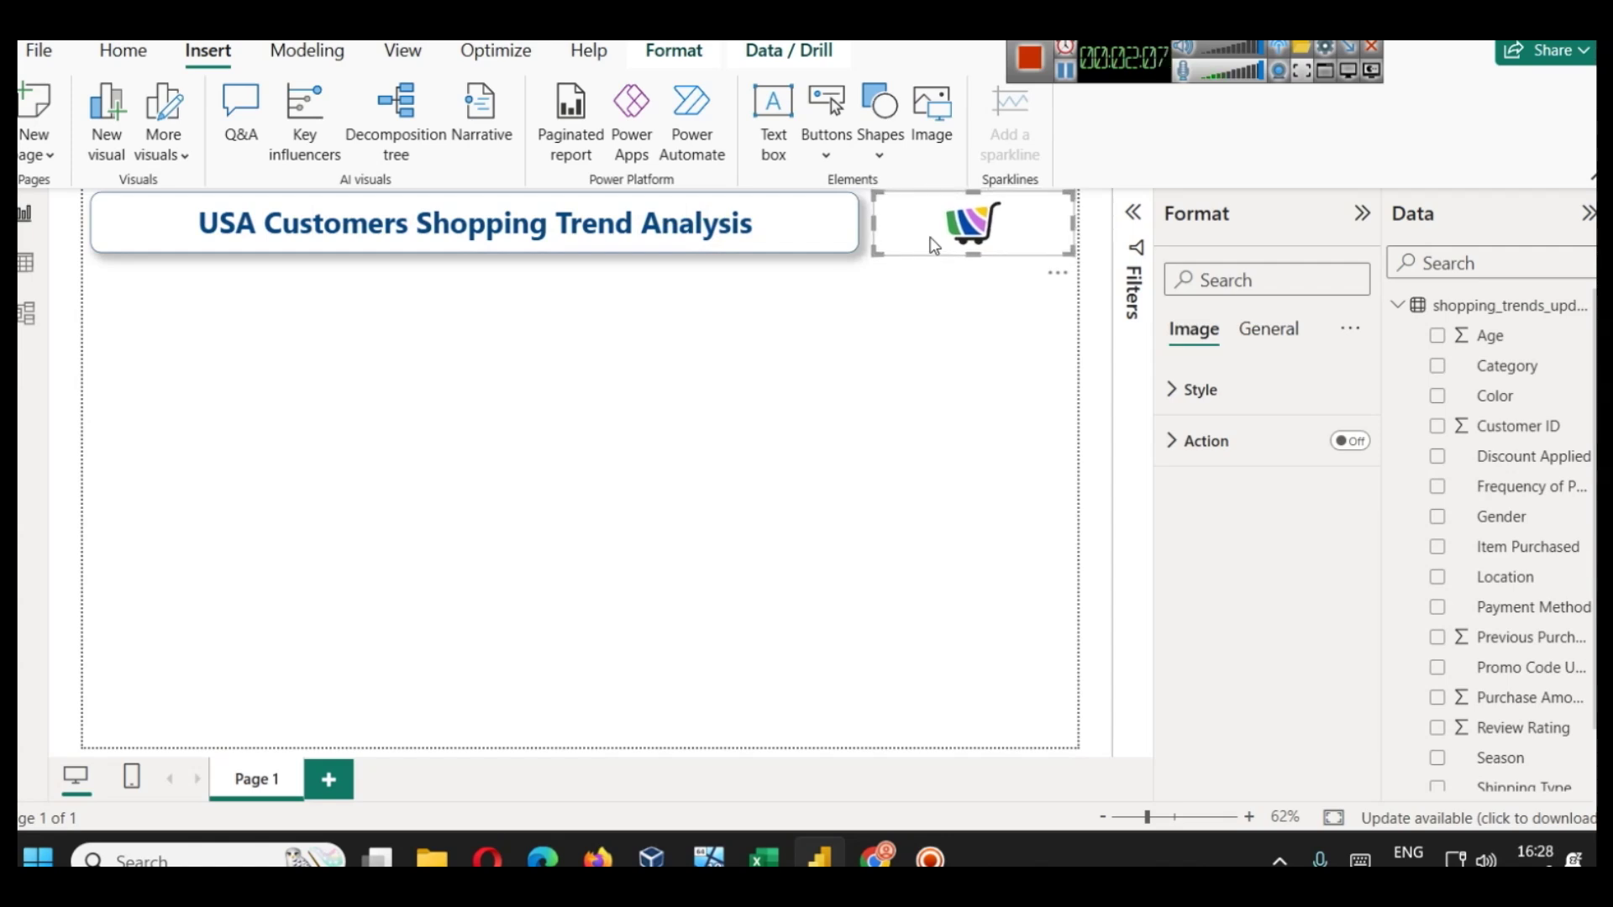
- Copy the title text box's formatting onto the cart image with Format painter, and deselect everything
left_click(819, 240)
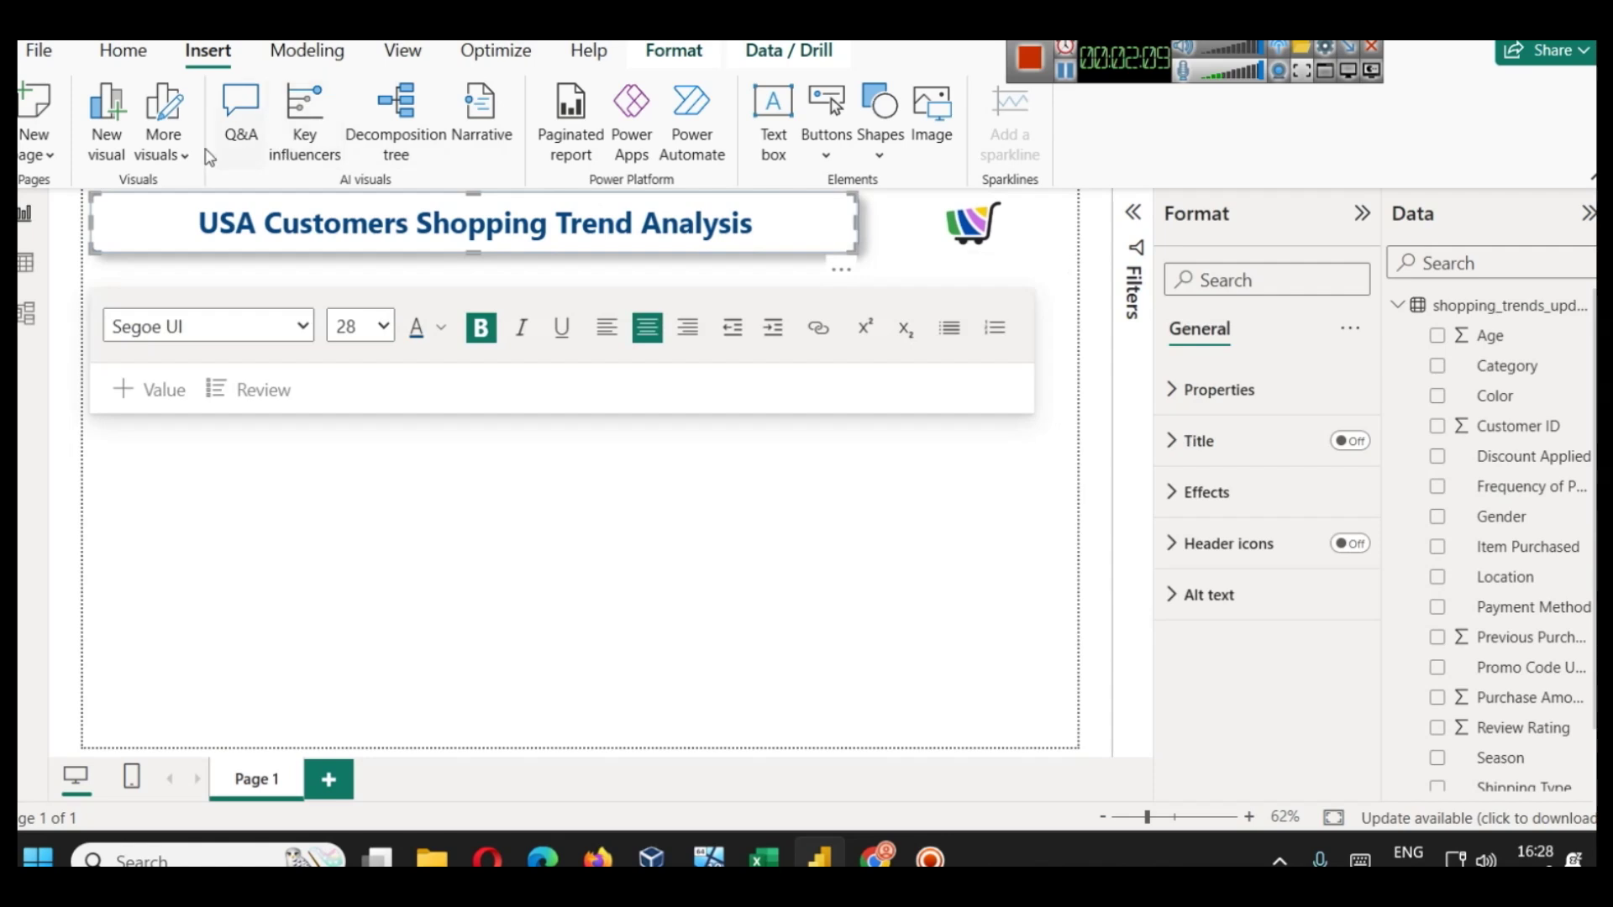
left_click(122, 52)
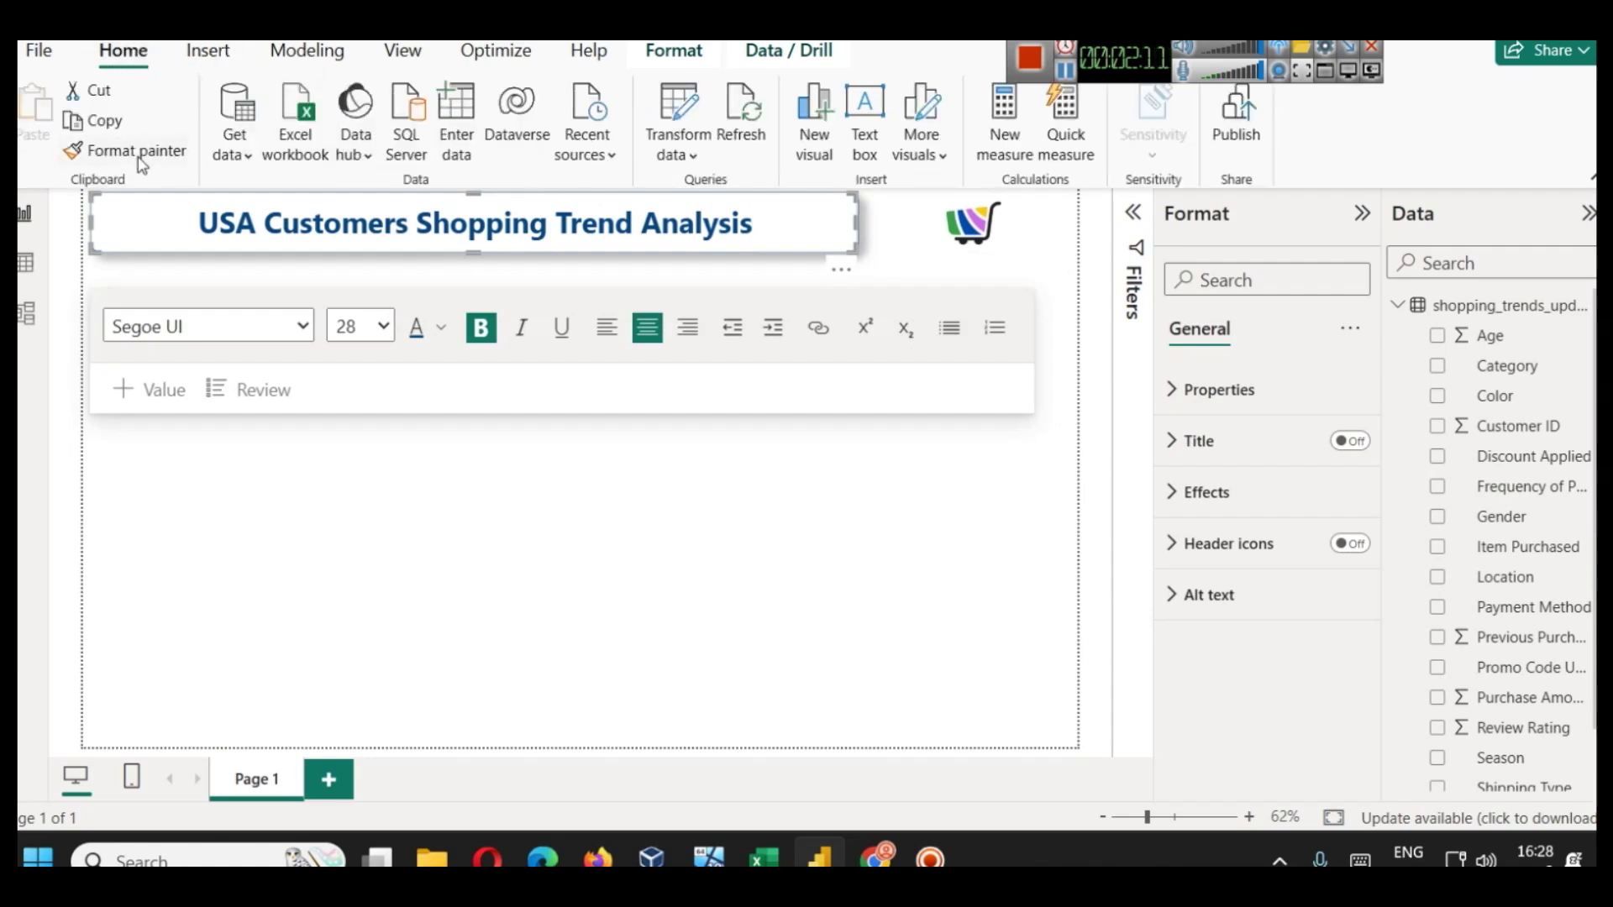
left_click(1023, 220)
left_click(1029, 384)
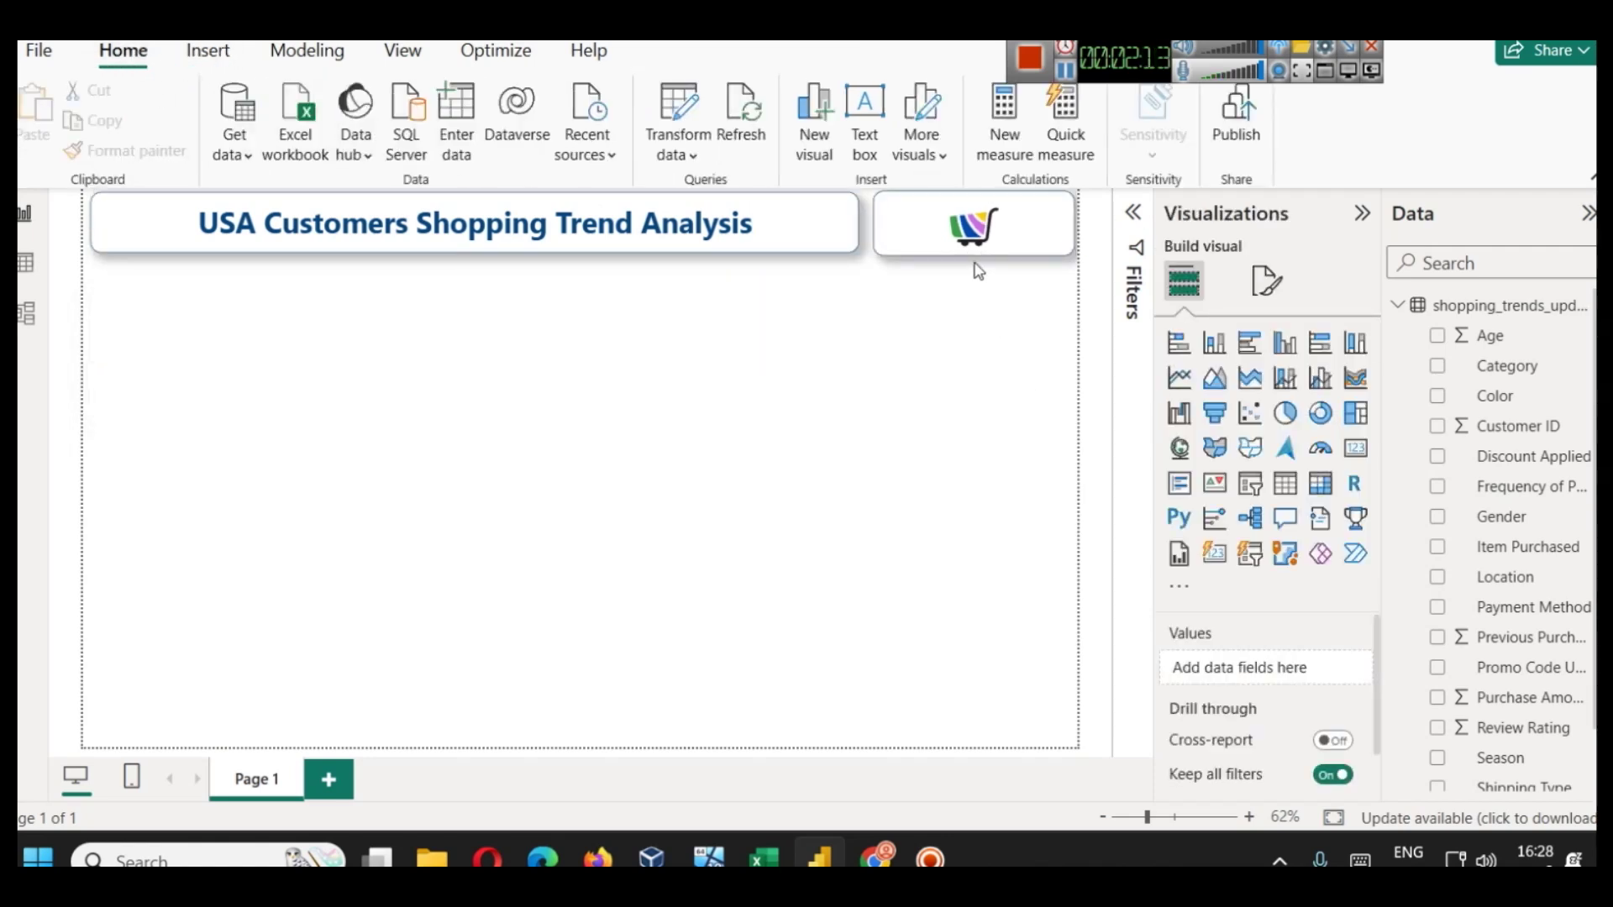
left_click(440, 233)
left_click(671, 616)
- Save the report as "USA Customers Shopping" in the USA Customers Shopping Trend Analysis folder on the E: drive
key("ctrl+s")
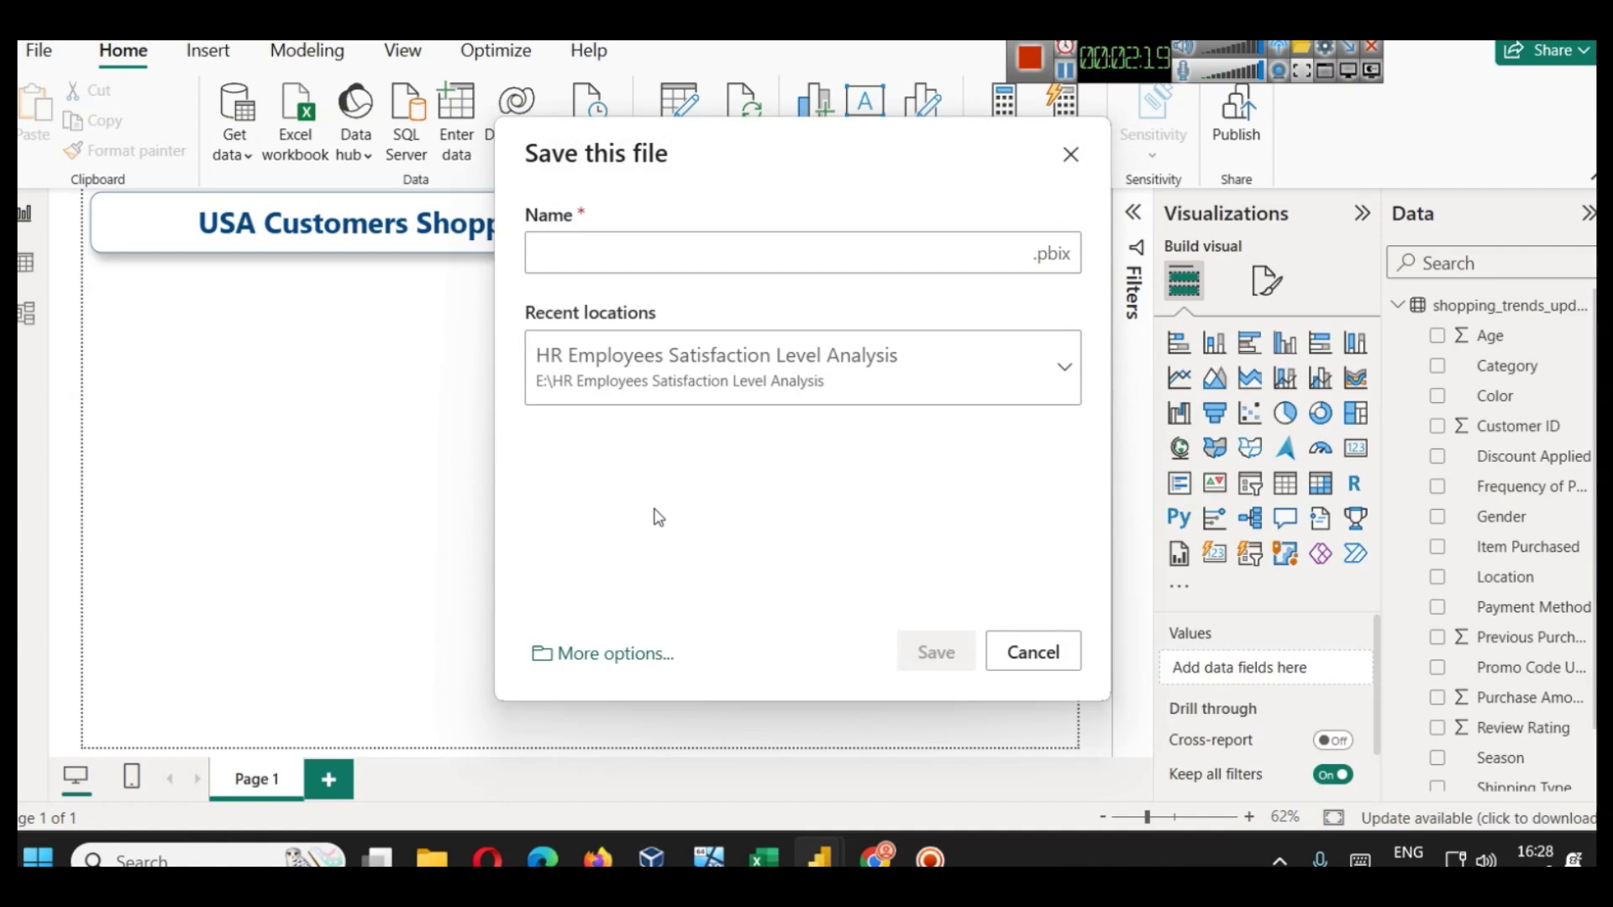
left_click(620, 657)
left_click(490, 766)
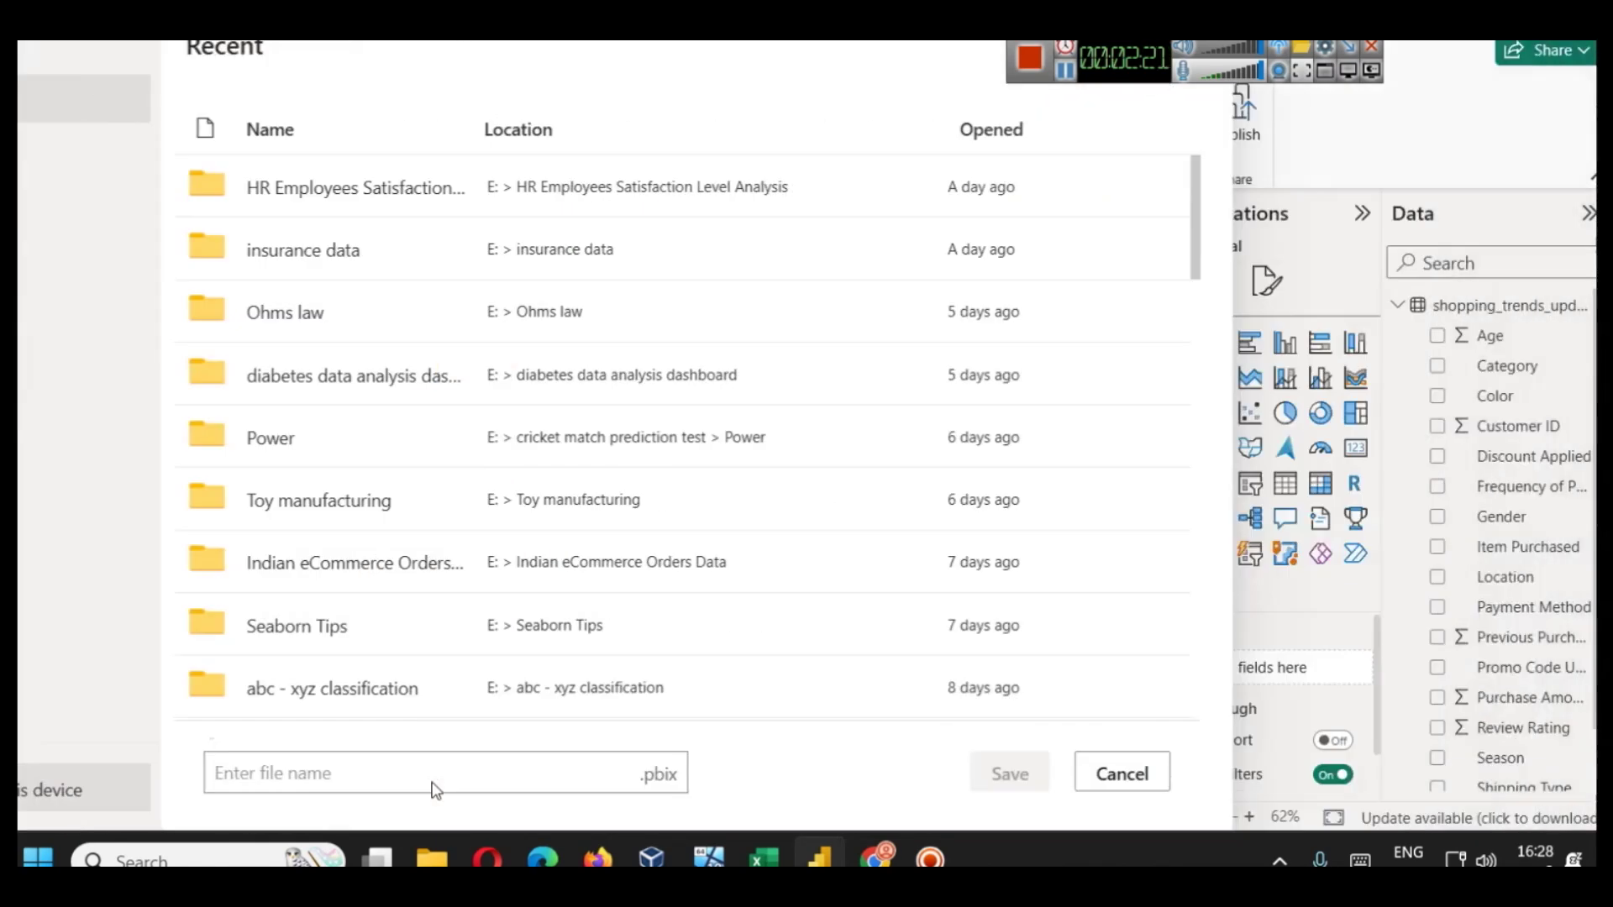
left_click(364, 56)
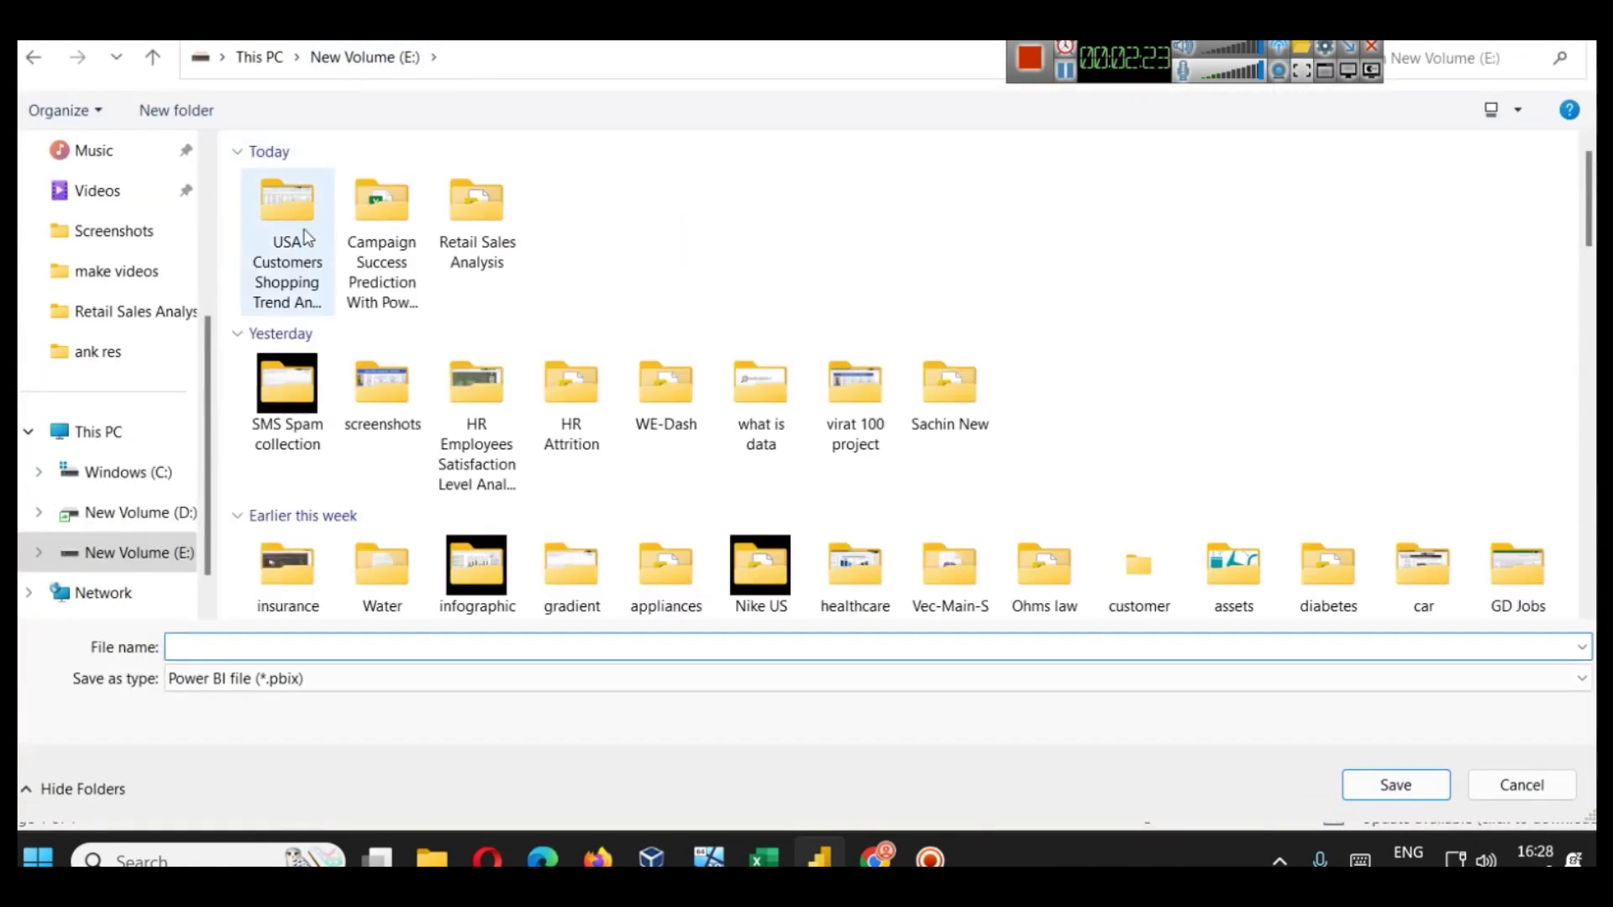
double_click(307, 233)
left_click_drag(215, 220, 75, 378)
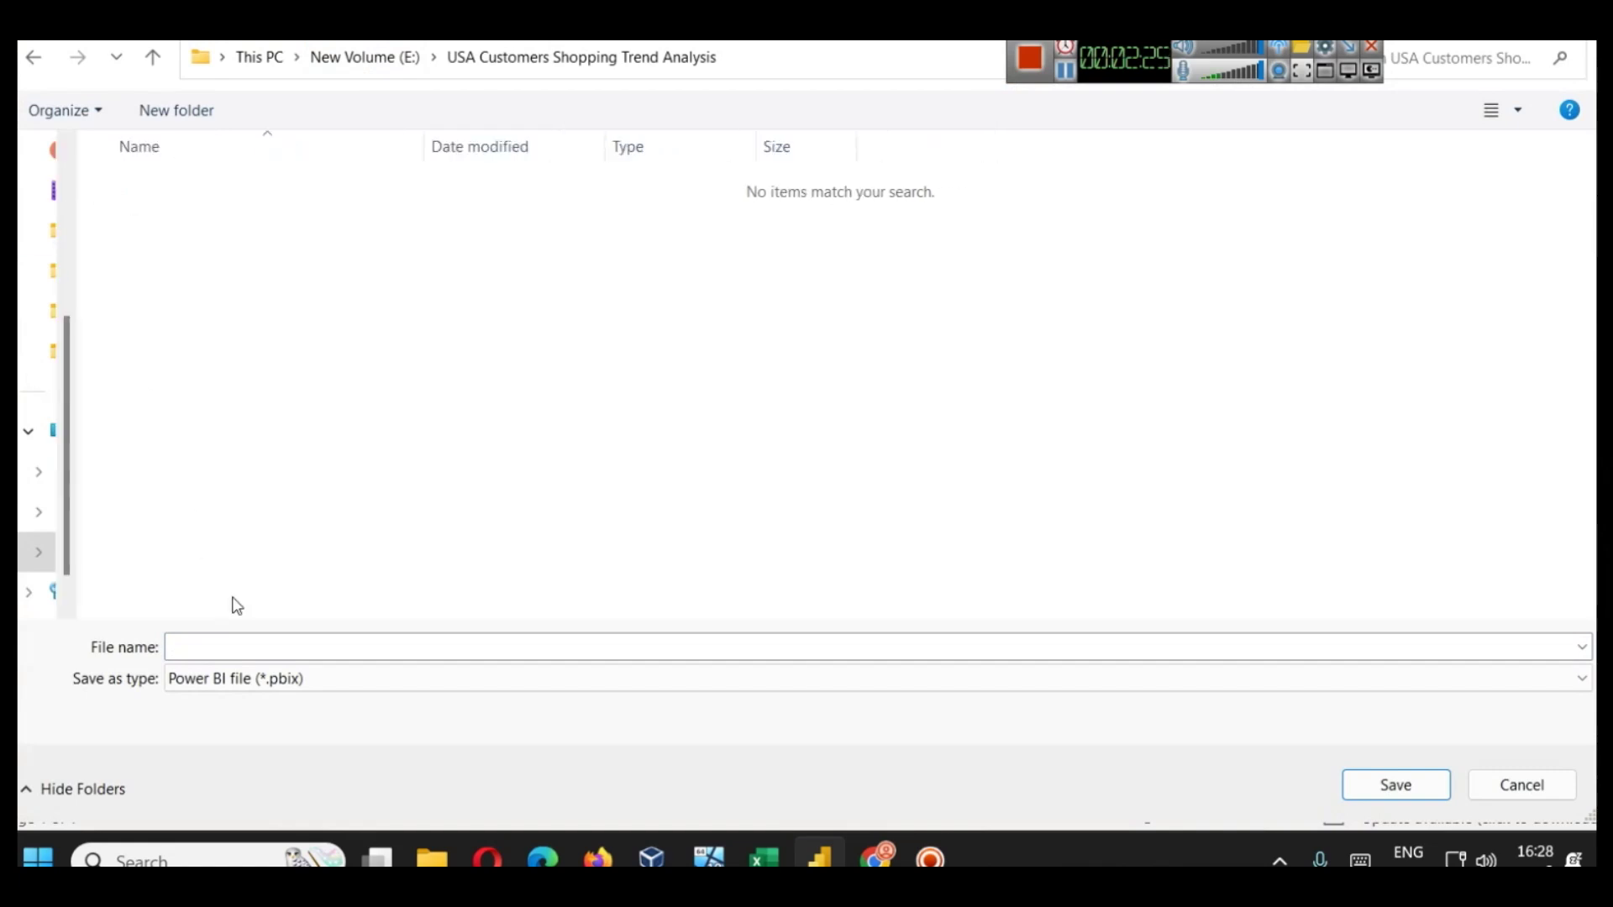
left_click(241, 644)
type("USA Customers Sho")
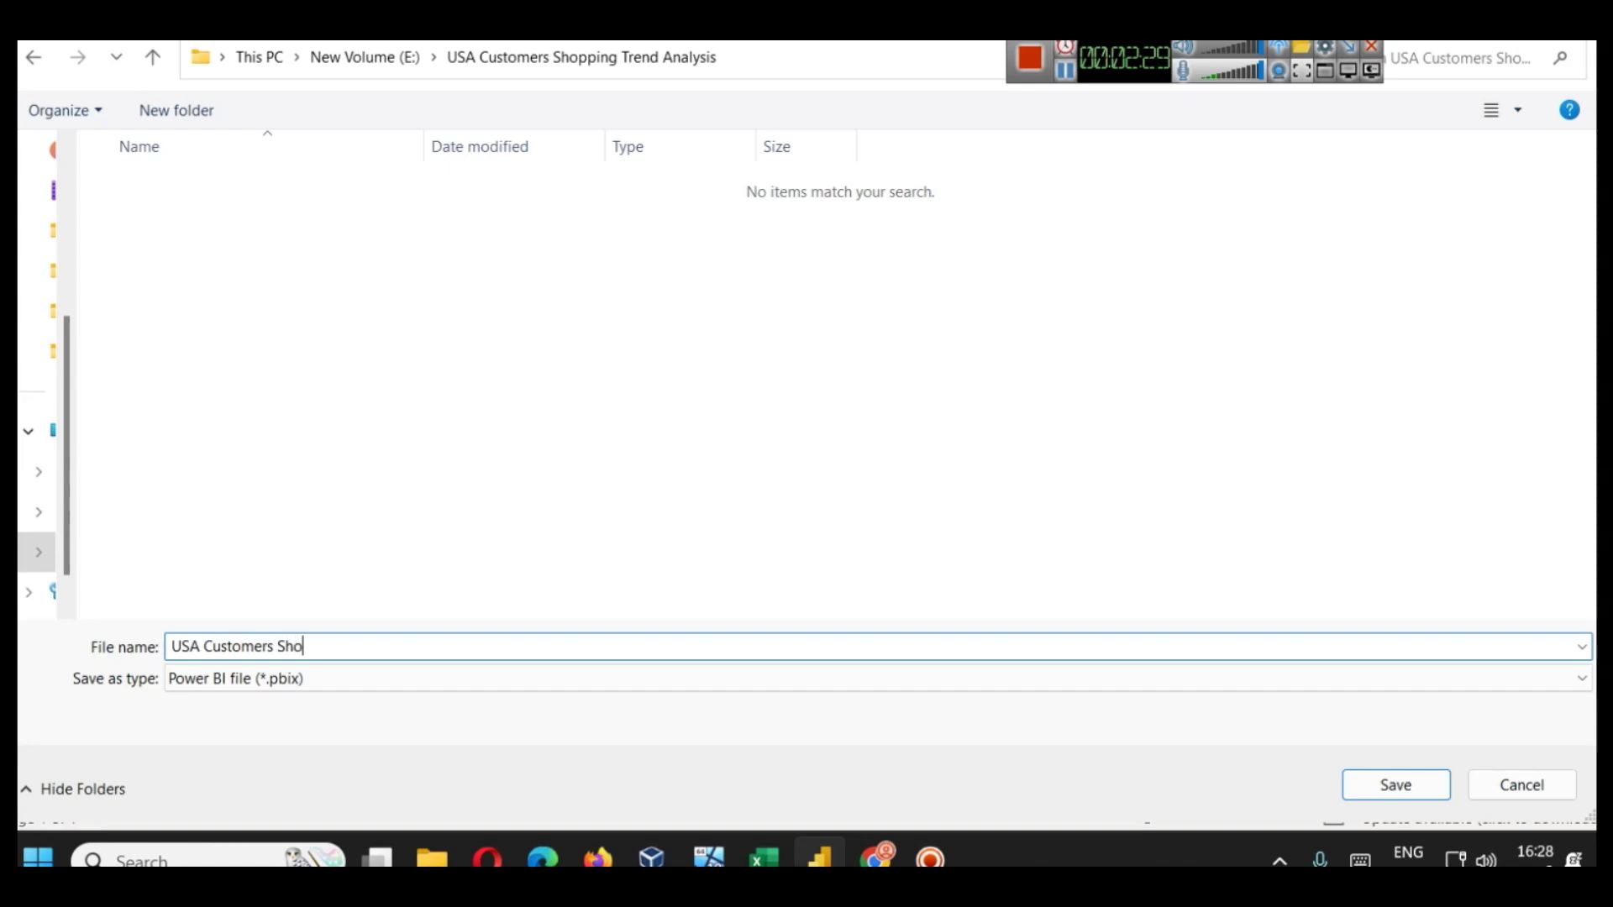
type("pping")
key("Return")
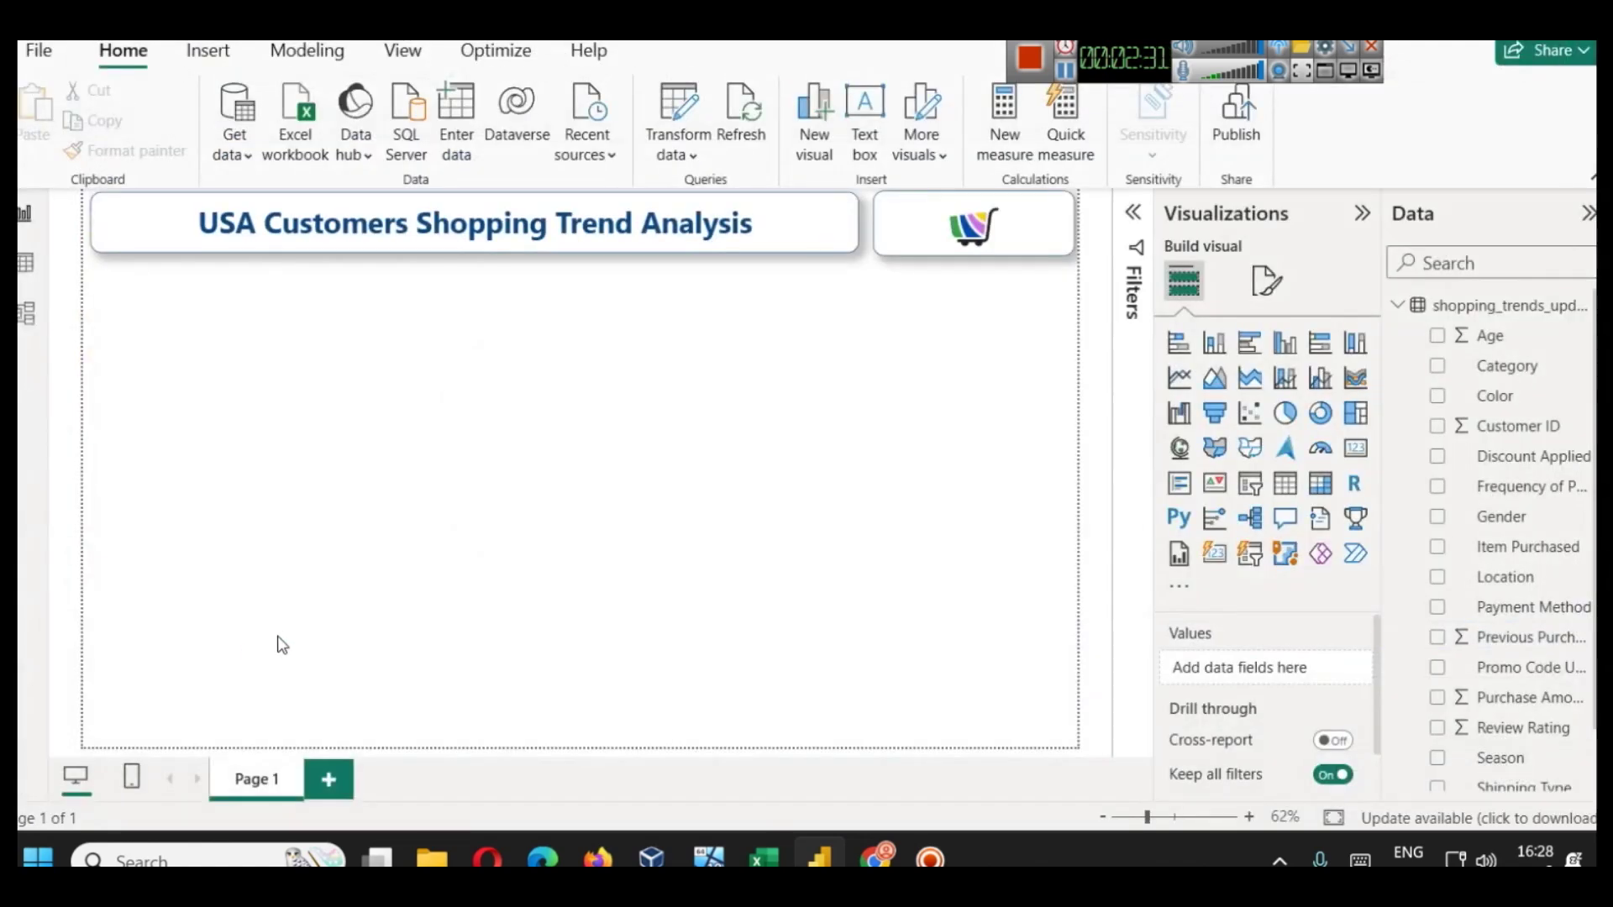
- Switch to the browser and review the dataset's column descriptions and suggested KPIs on the Colorstech.net article
key("alt+Tab")
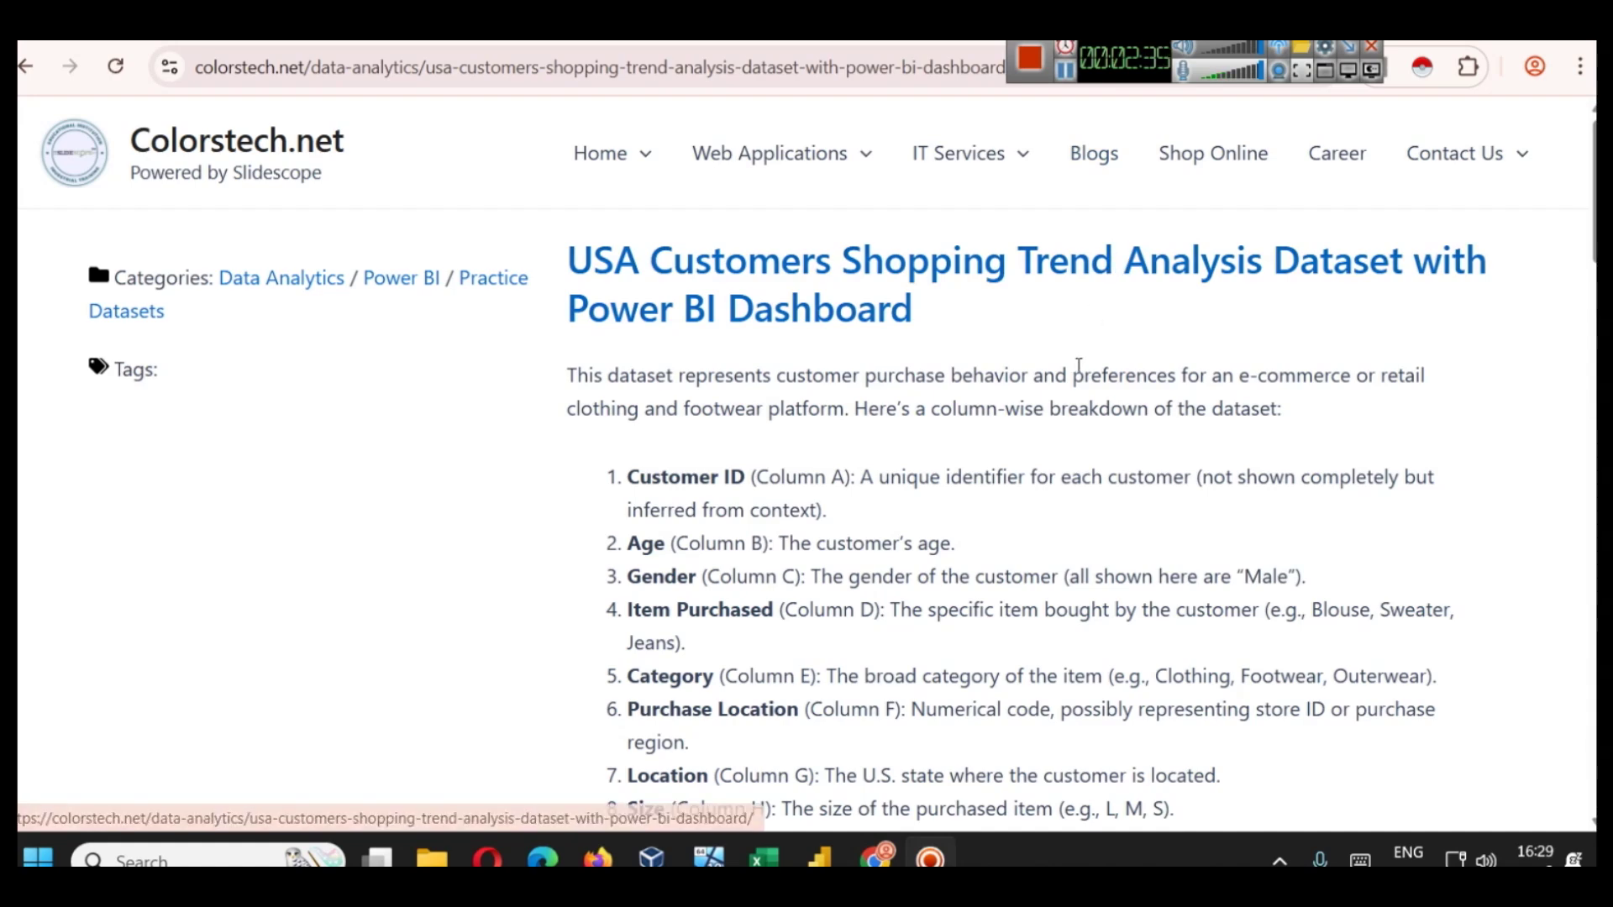
scroll(976, 334, "down", 6)
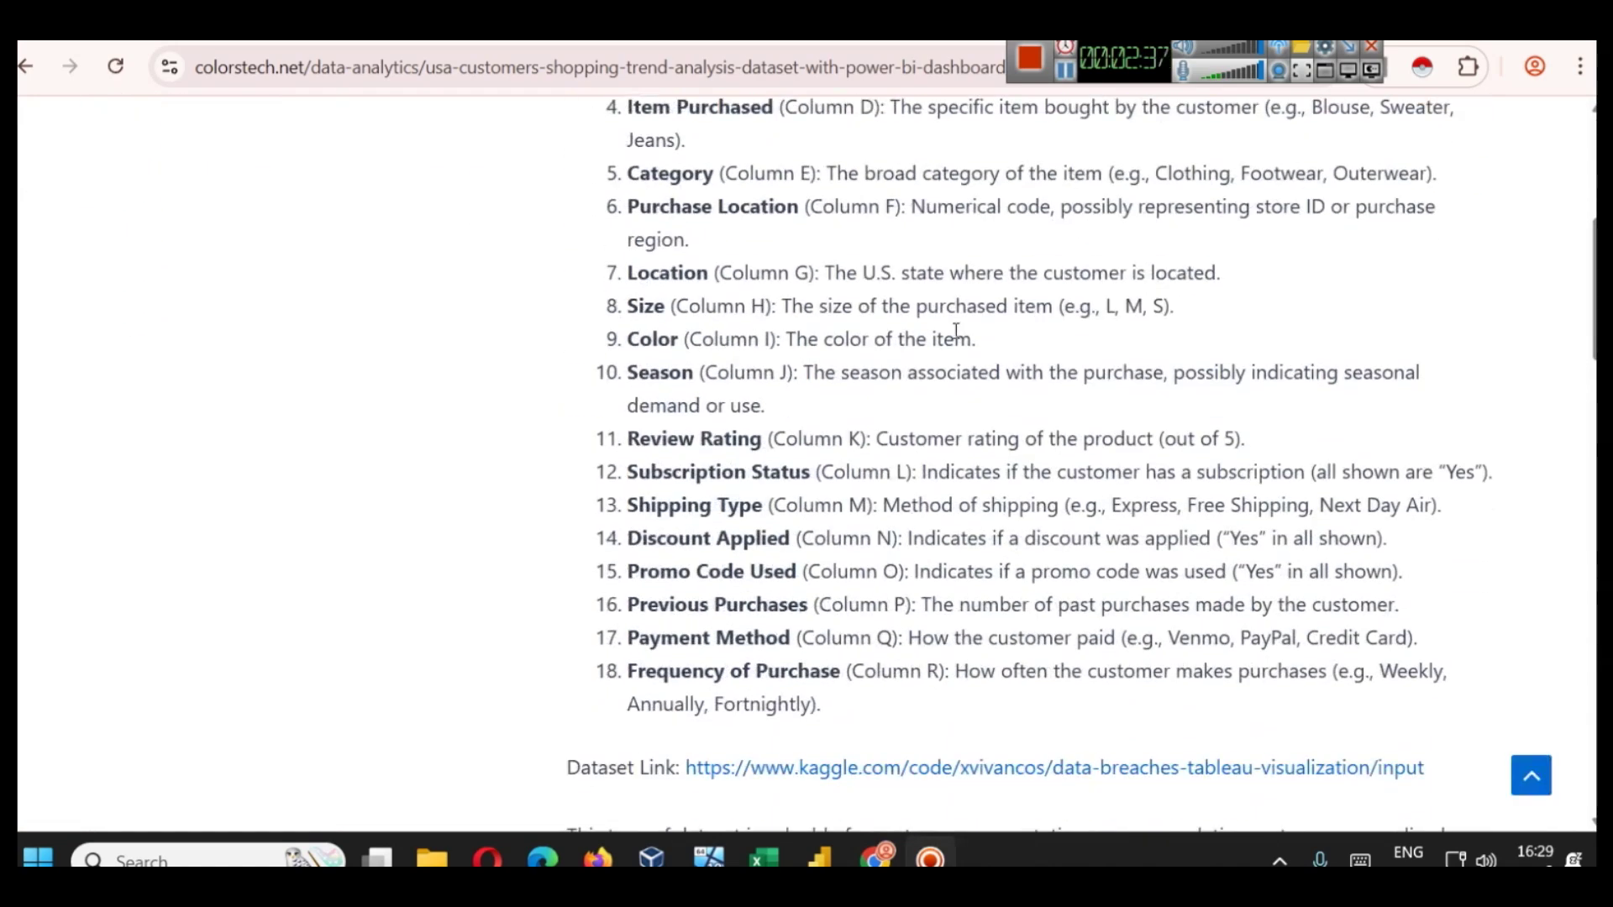
scroll(956, 331, "down", 1)
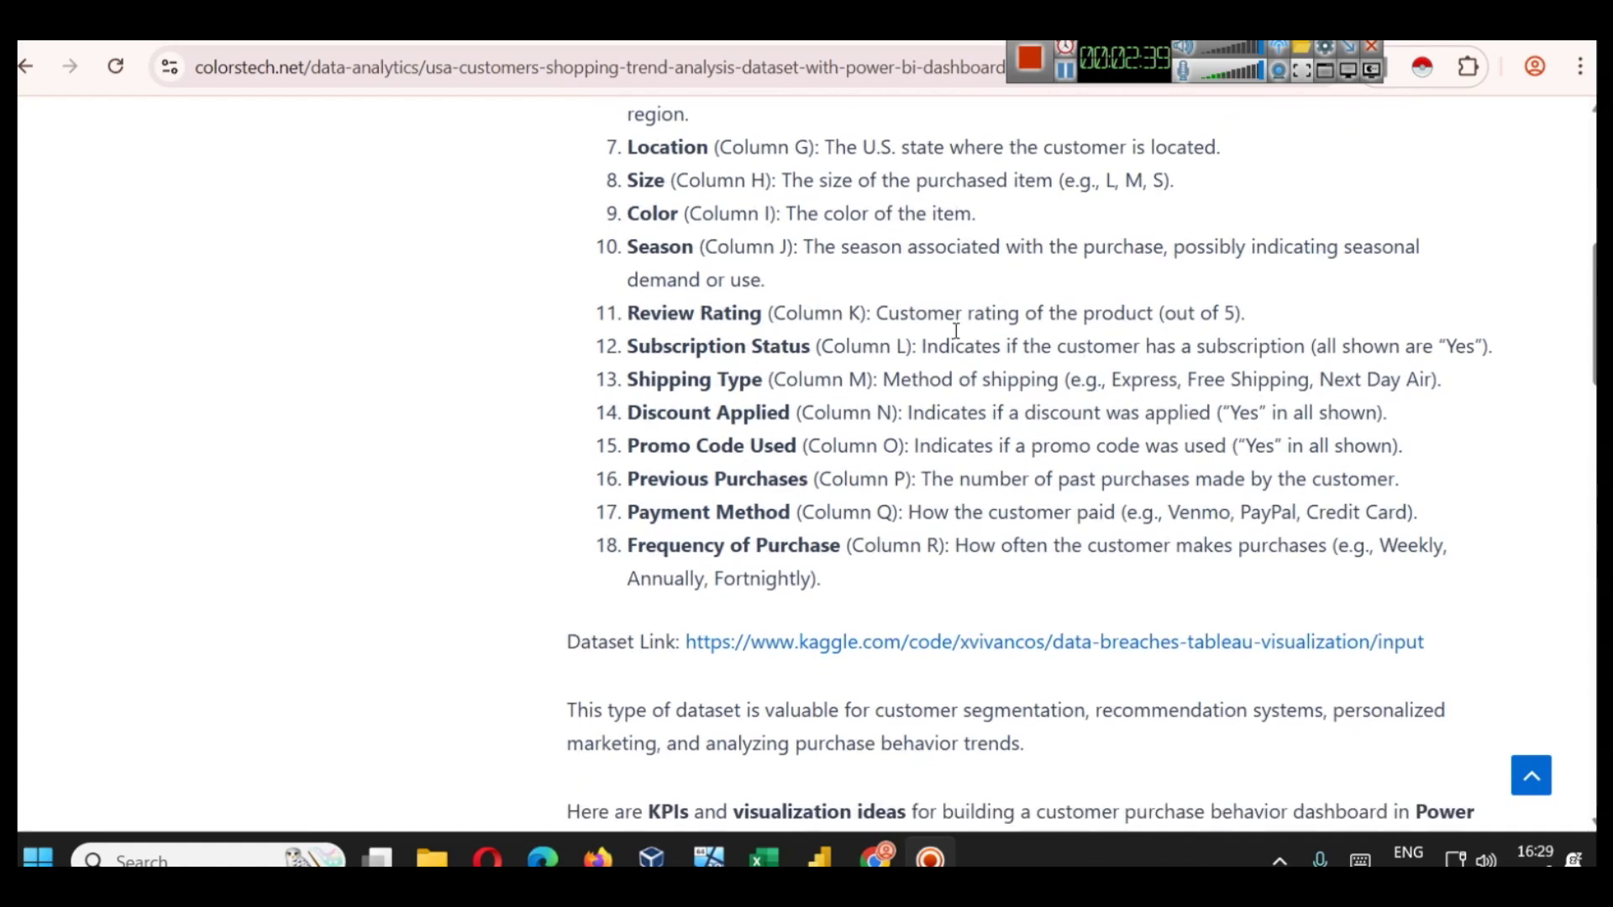
scroll(956, 330, "down", 3)
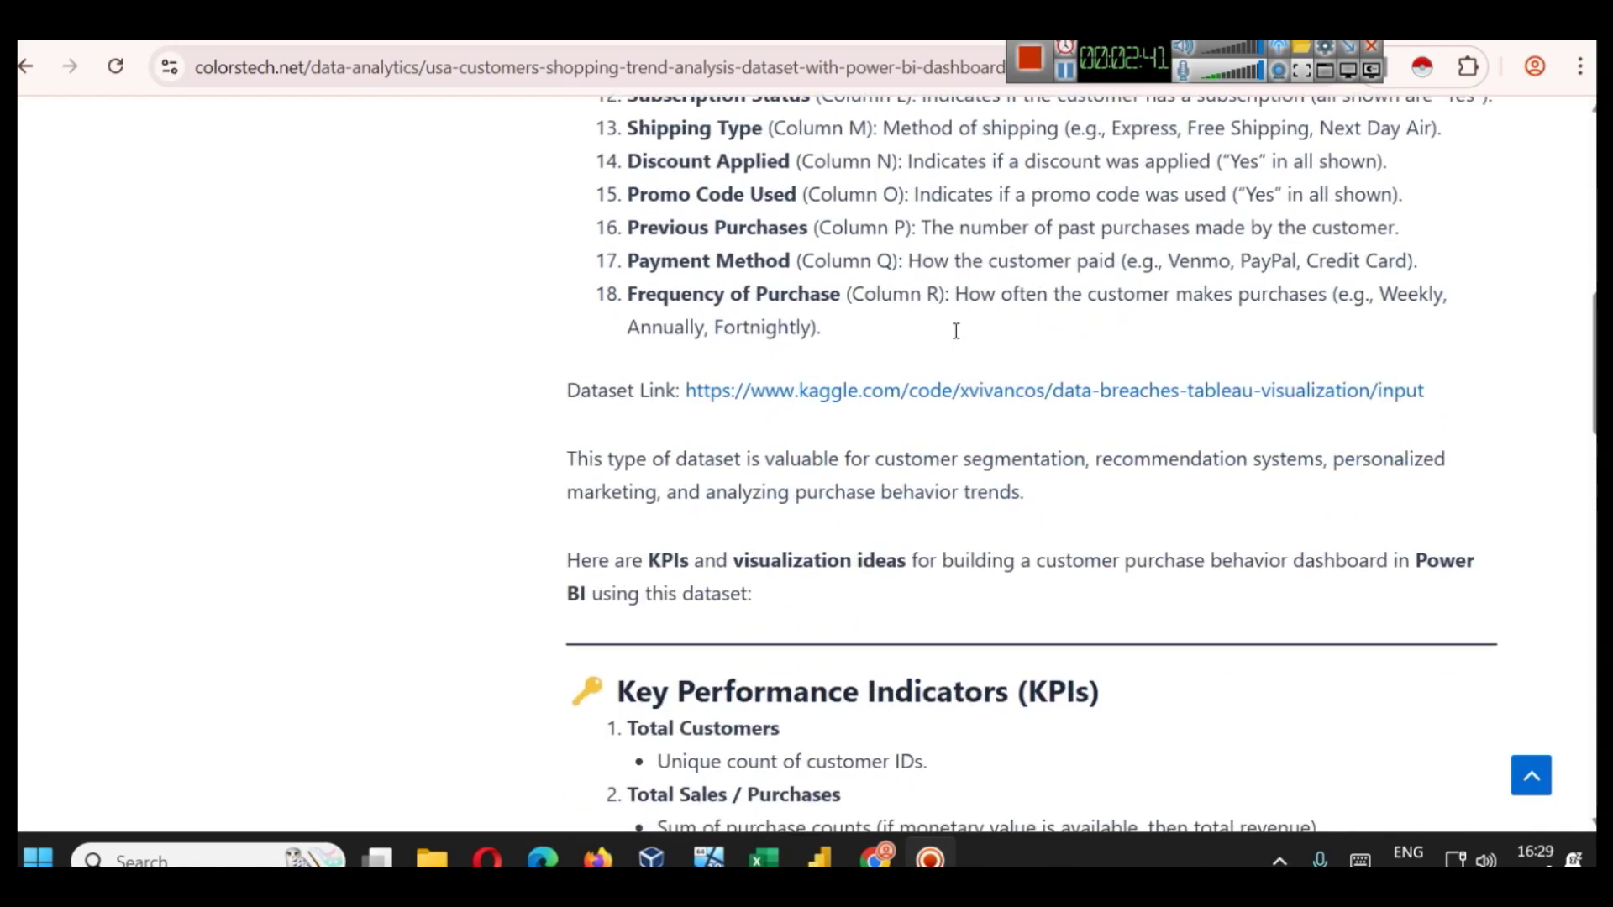
scroll(956, 330, "down", 2)
scroll(918, 296, "down", 4)
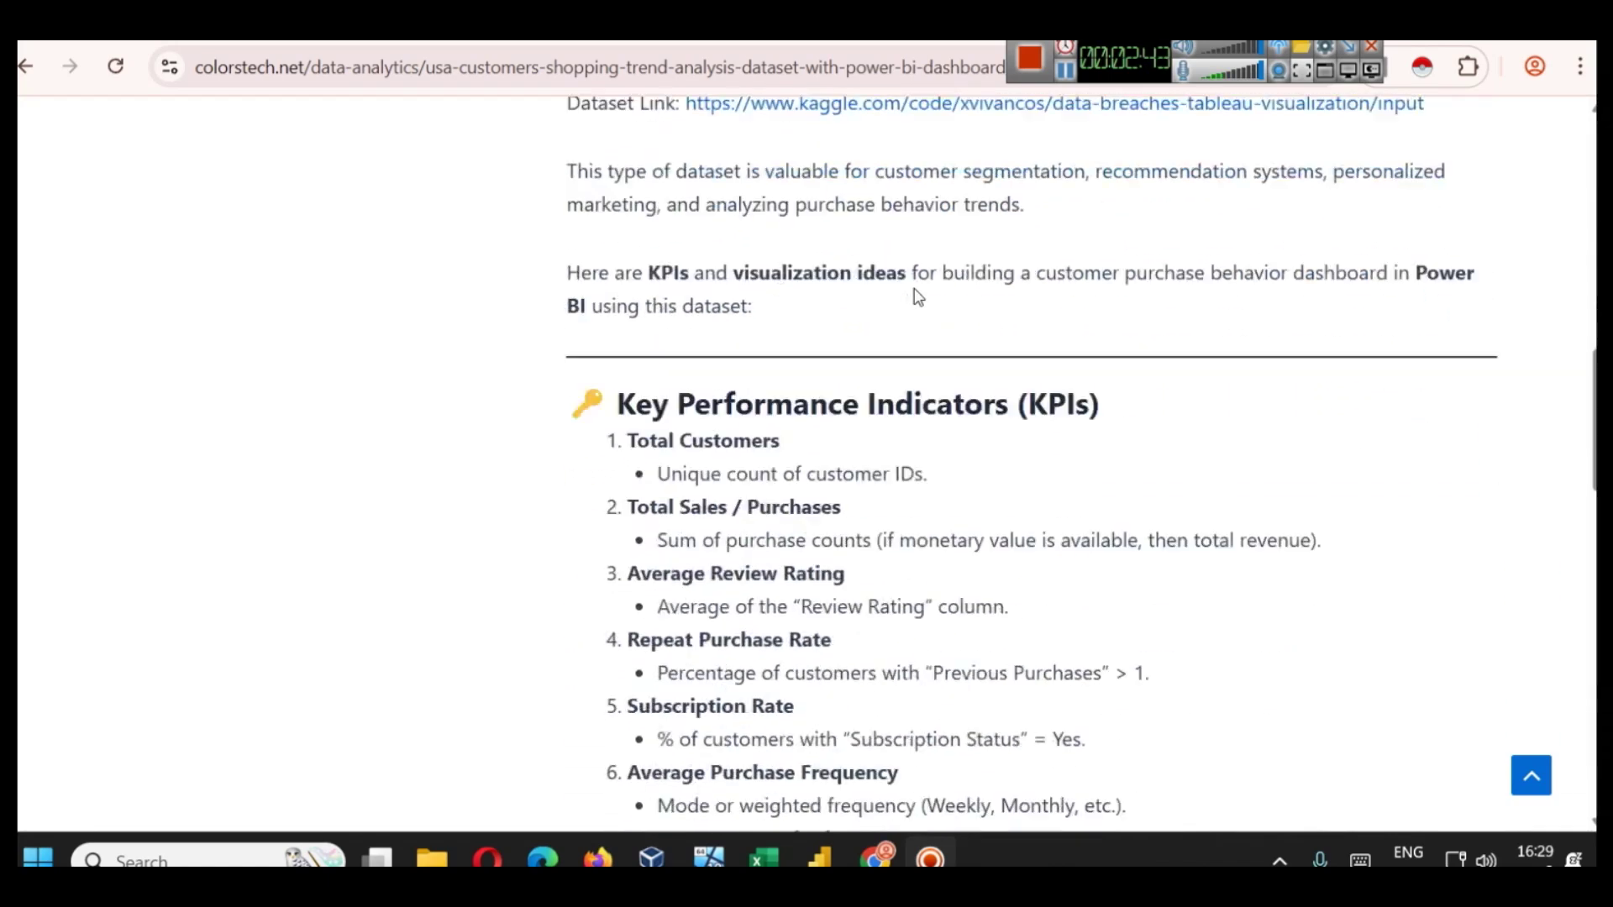
scroll(919, 297, "up", 2)
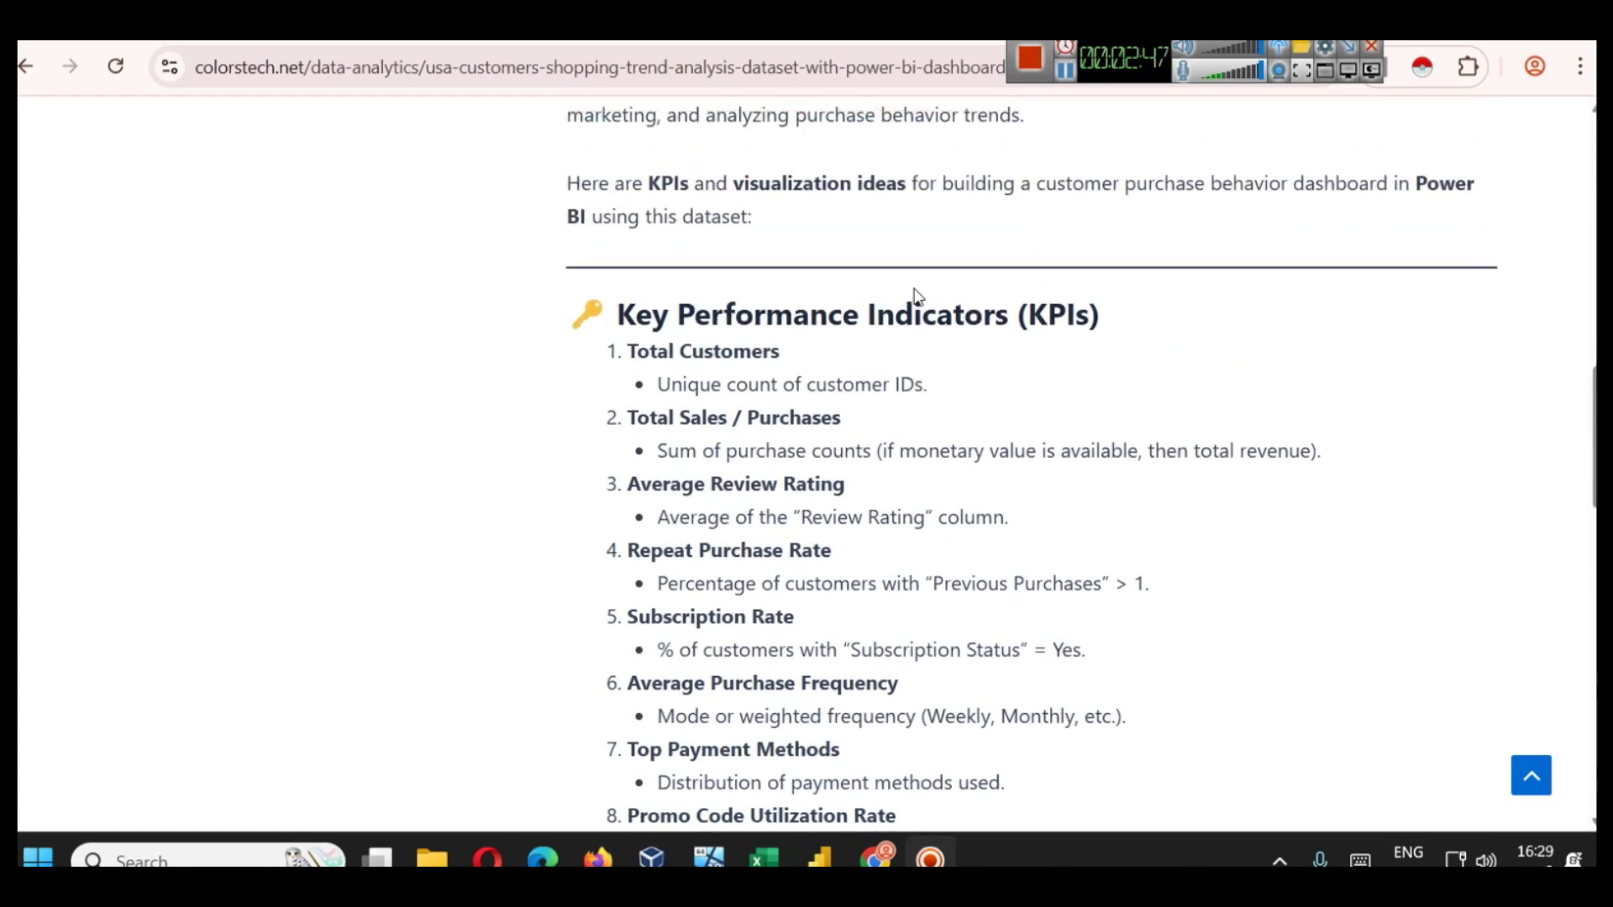
scroll(918, 297, "down", 2)
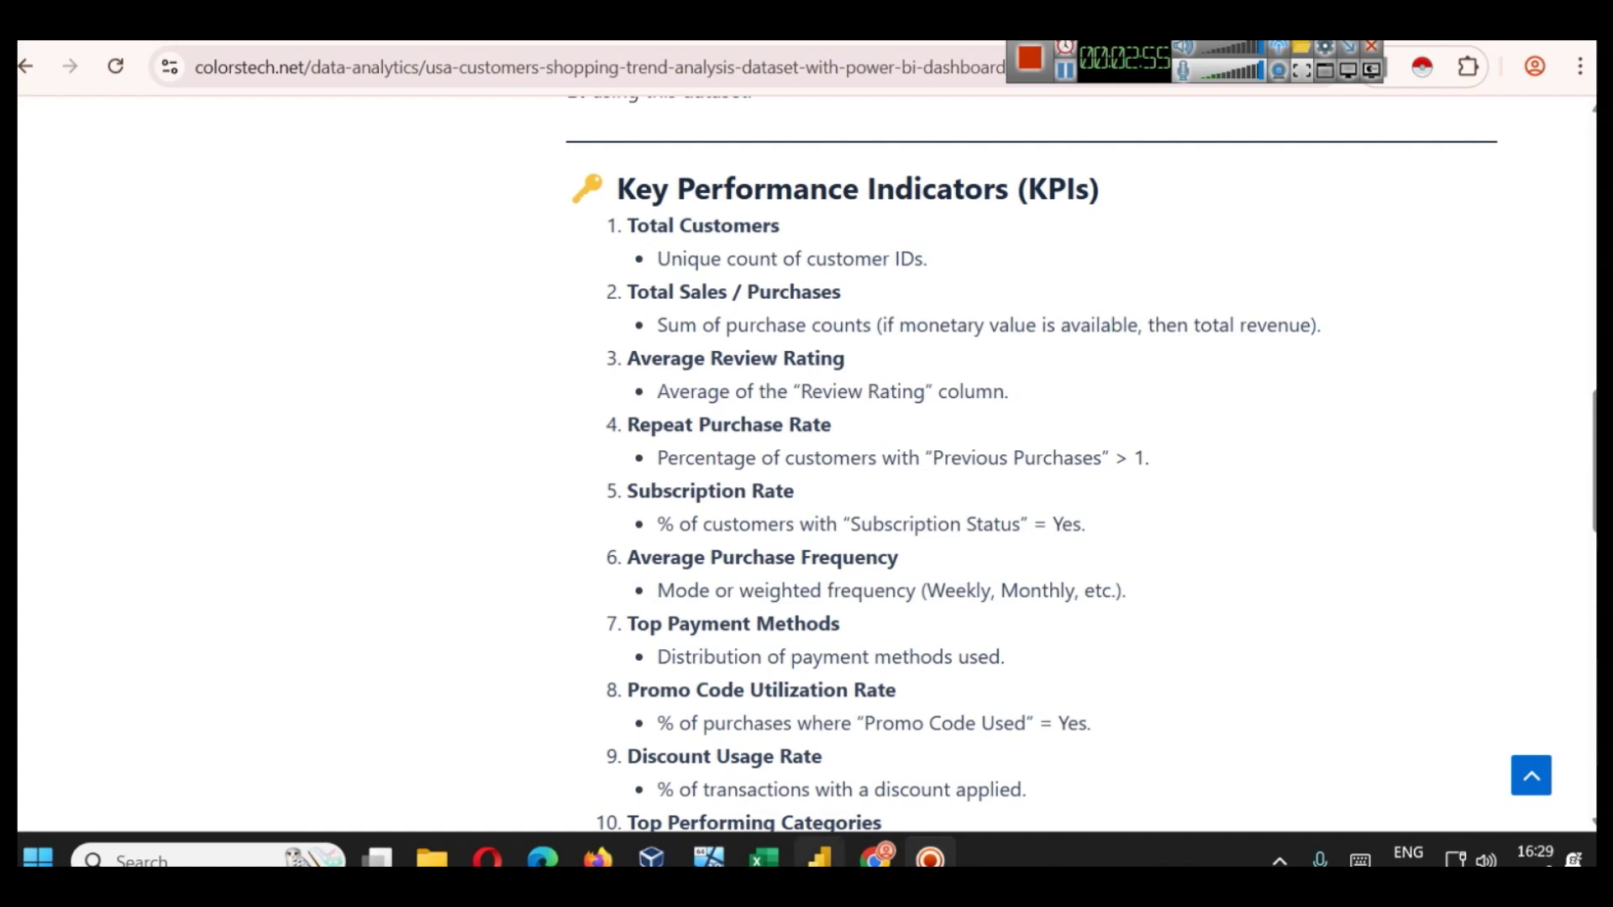
- Switch back to Power BI and add an empty Card visual, shrunk to a small box under the start of the title
mouse_move(819, 857)
left_click(892, 712)
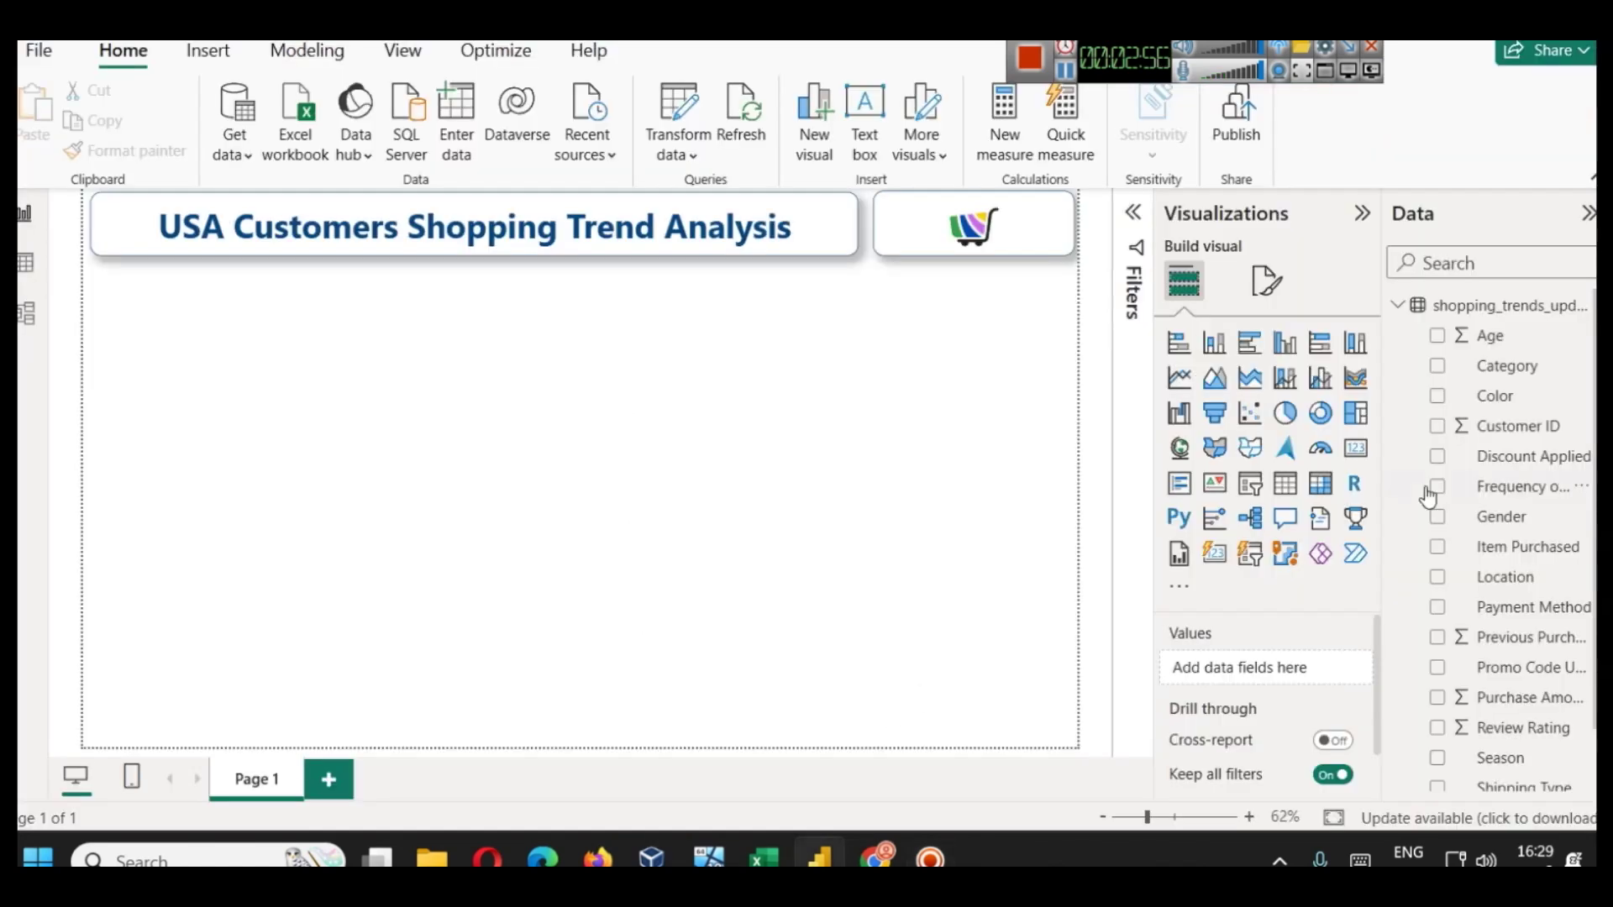
left_click(1355, 448)
left_click_drag(304, 322, 288, 342)
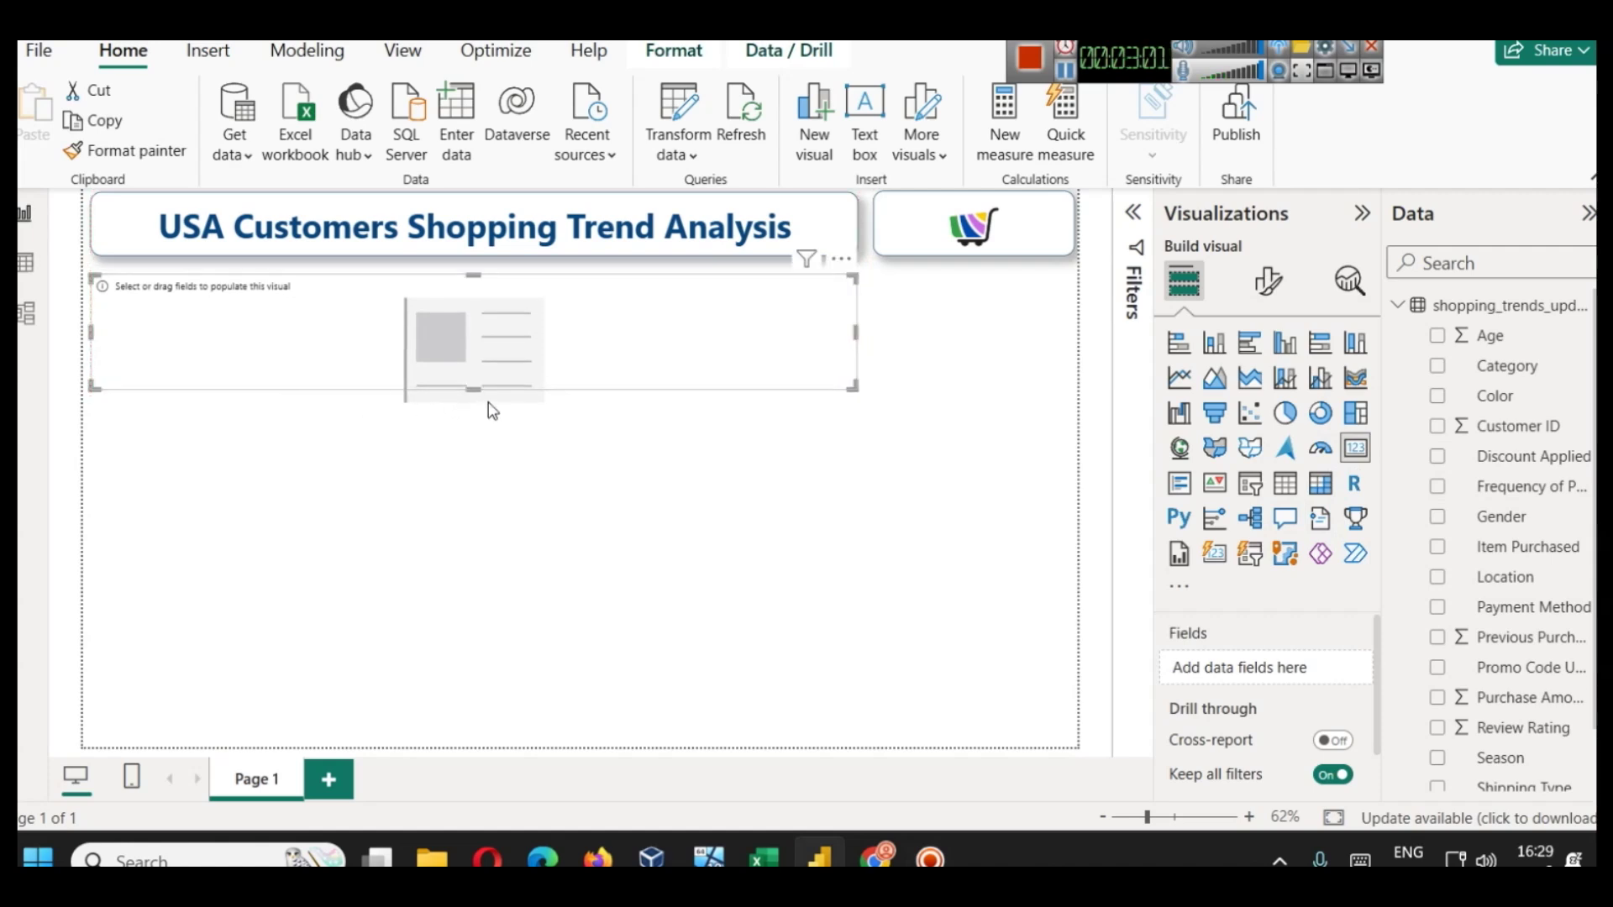
left_click_drag(476, 387, 457, 329)
left_click_drag(855, 305, 170, 343)
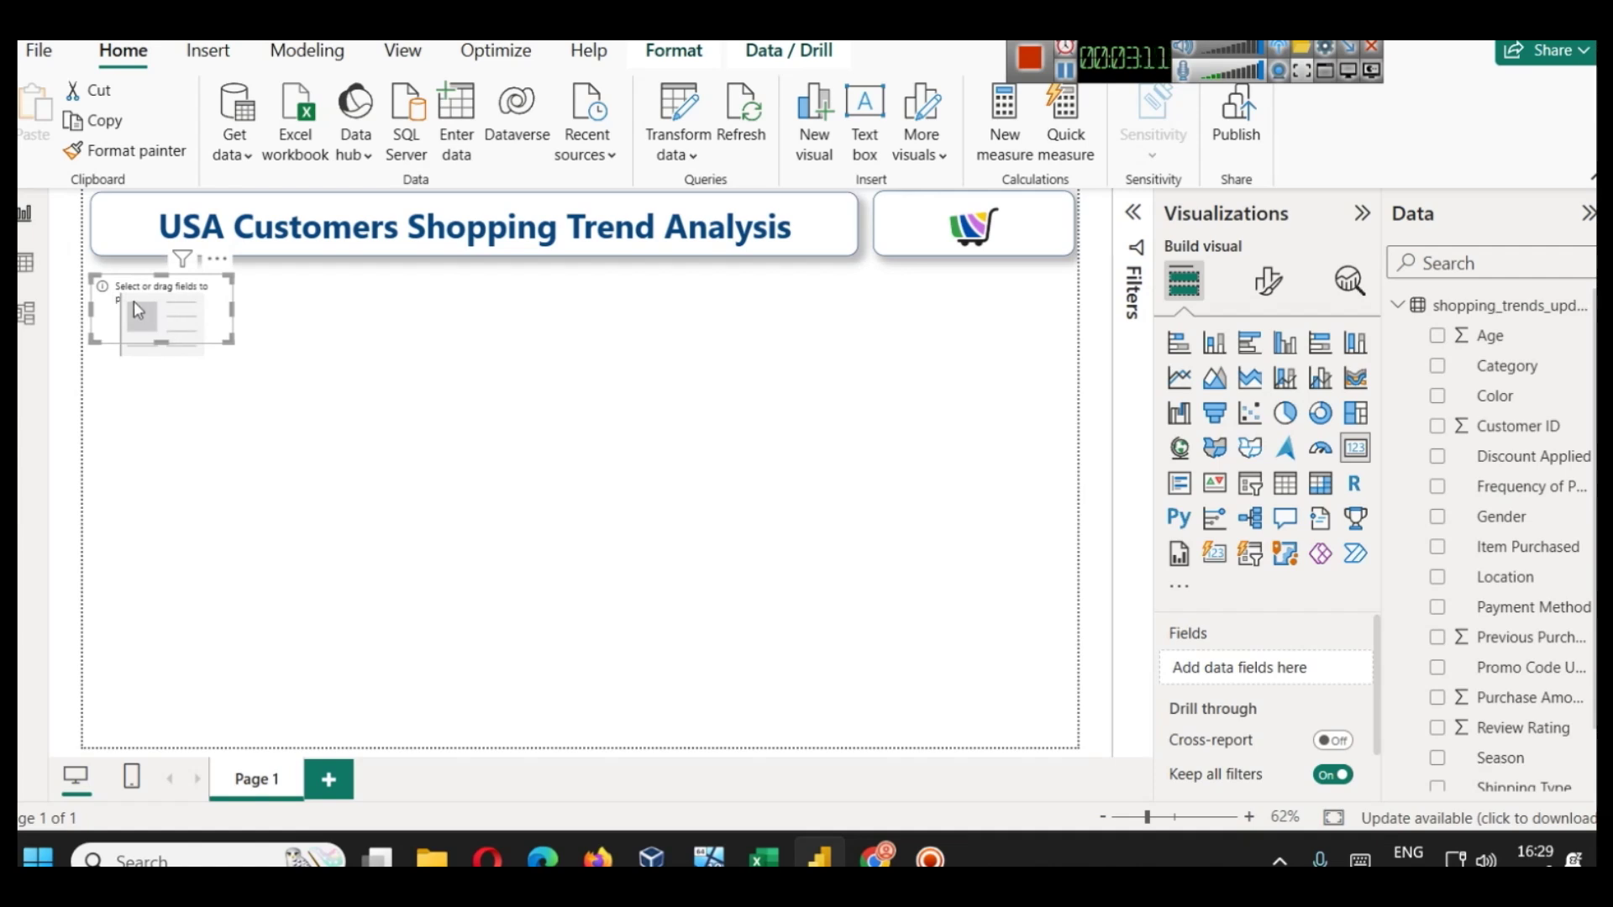
left_click_drag(133, 300, 132, 294)
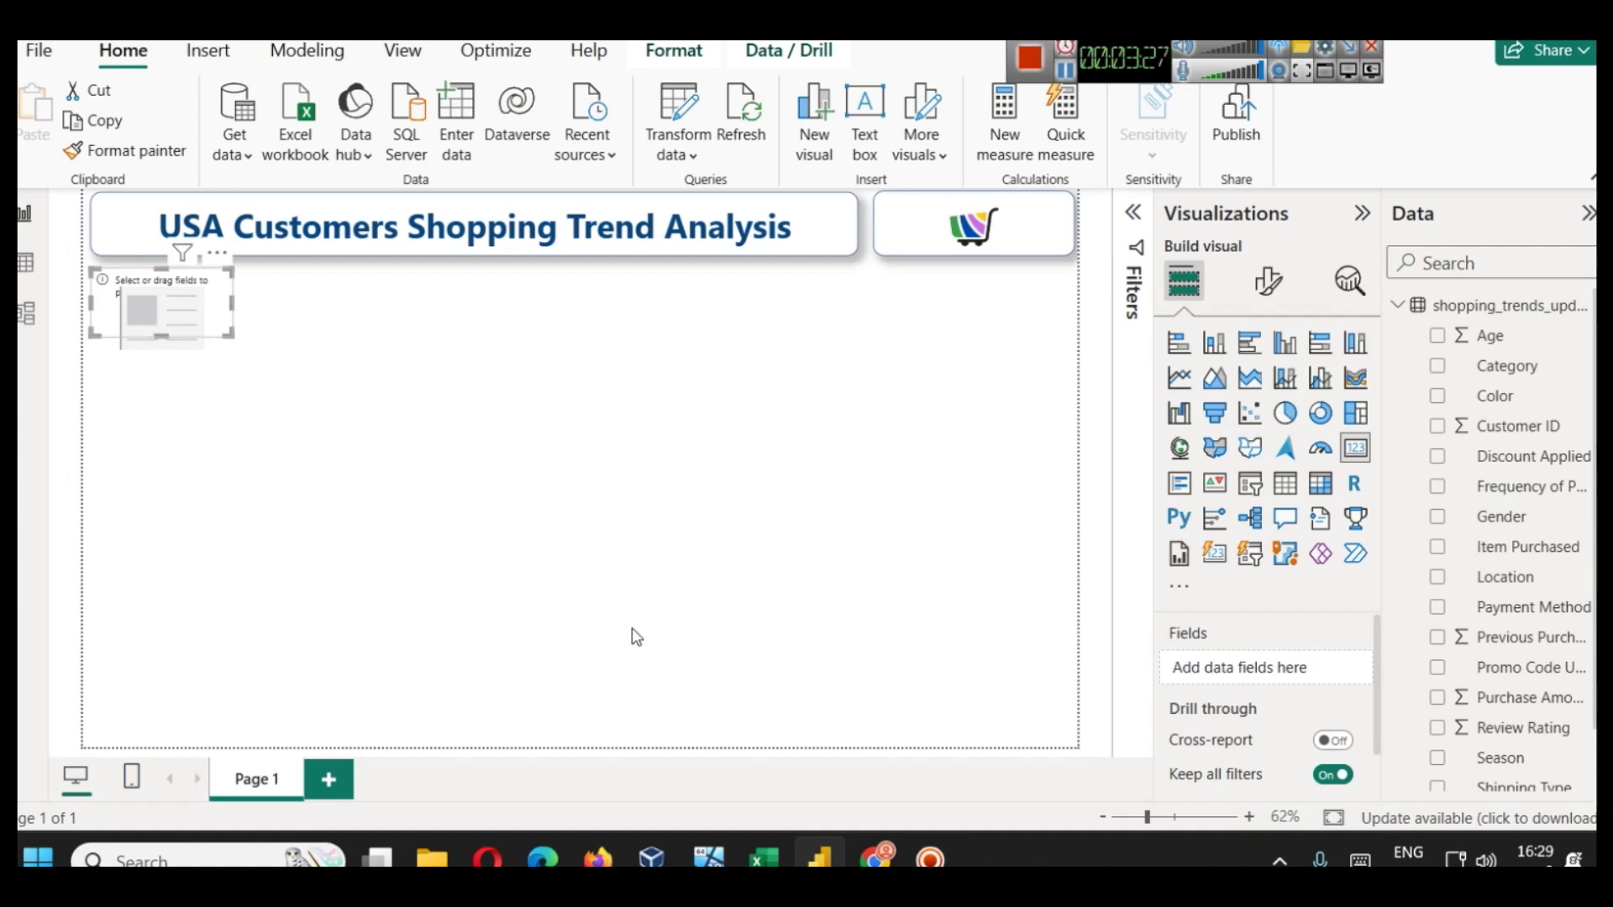
- Check the KPI list in the browser and the Customer ID column in Power BI's table view, and return to the report page
left_click(875, 857)
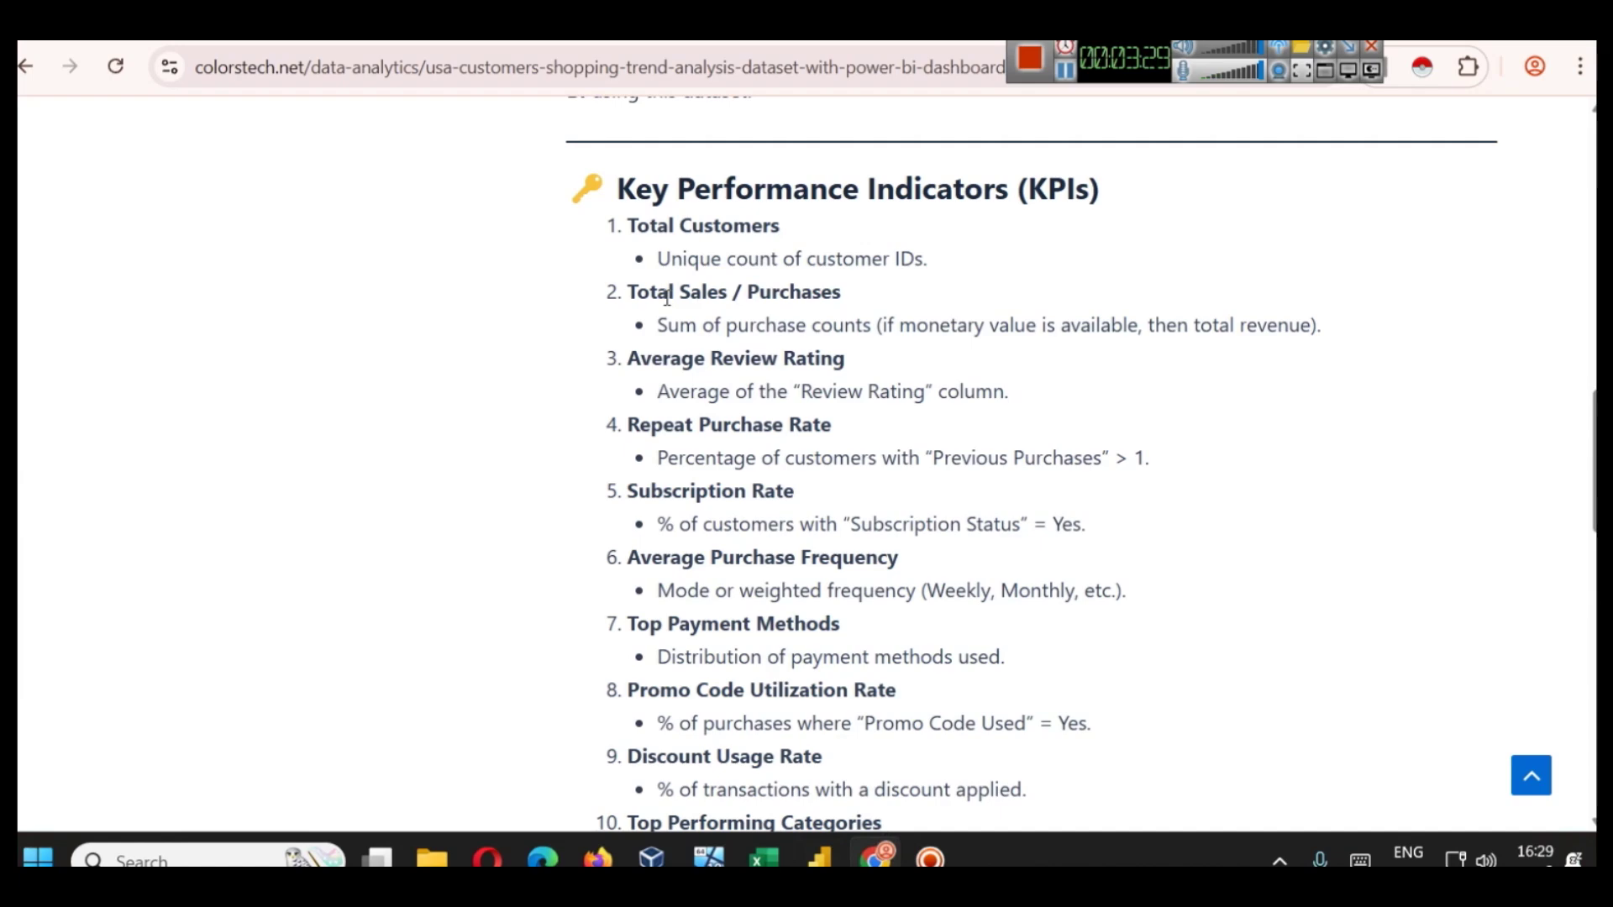
left_click(874, 857)
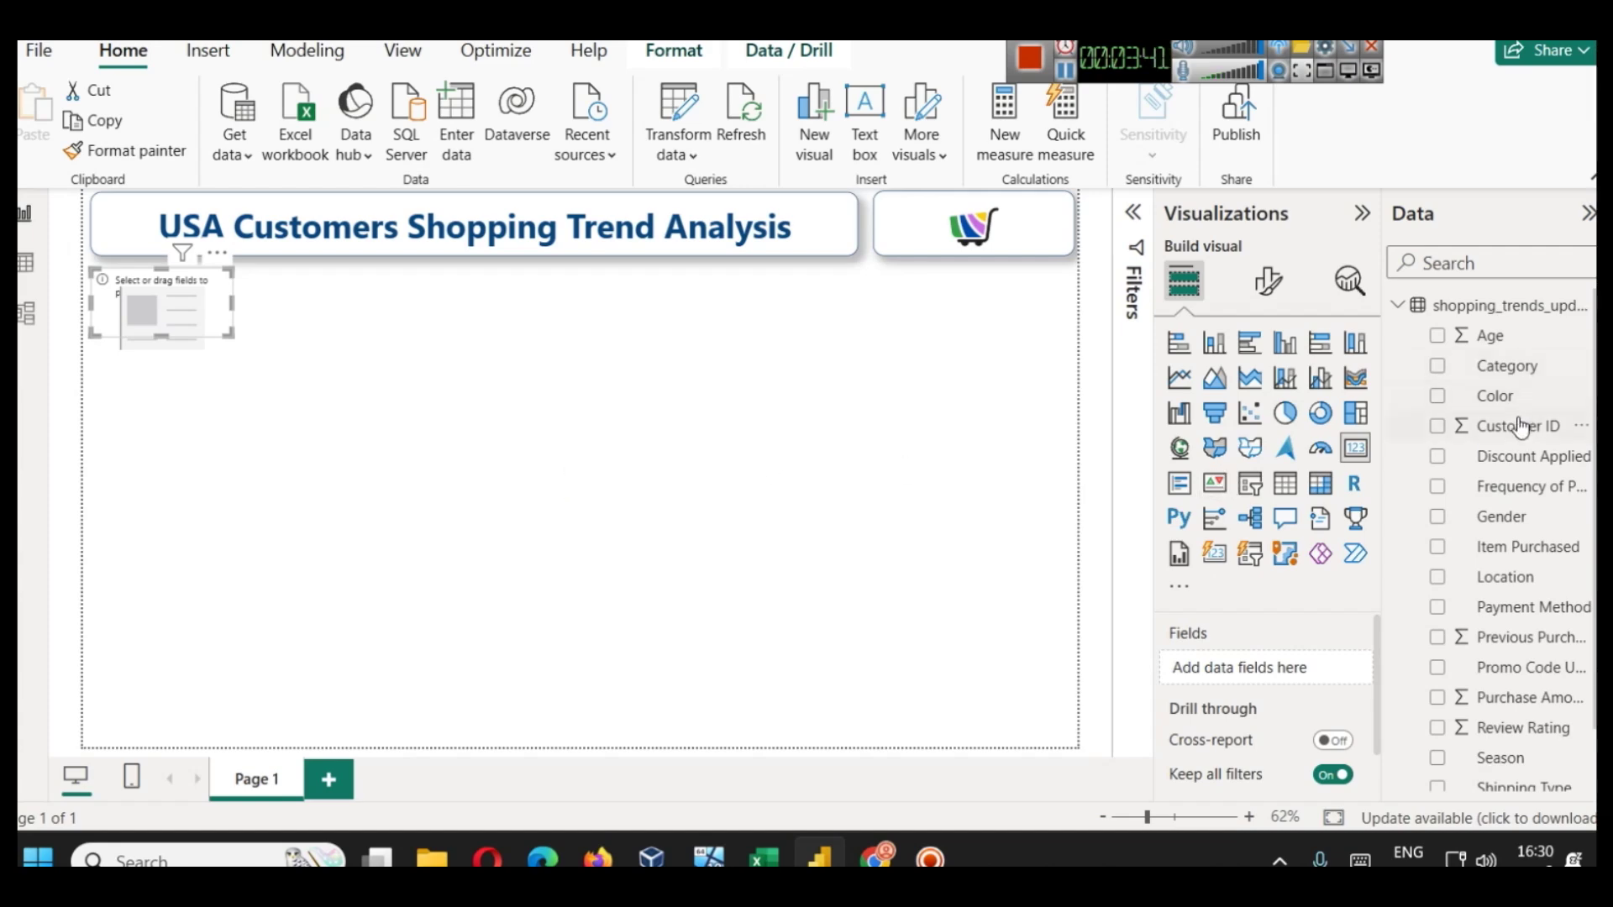
left_click(26, 263)
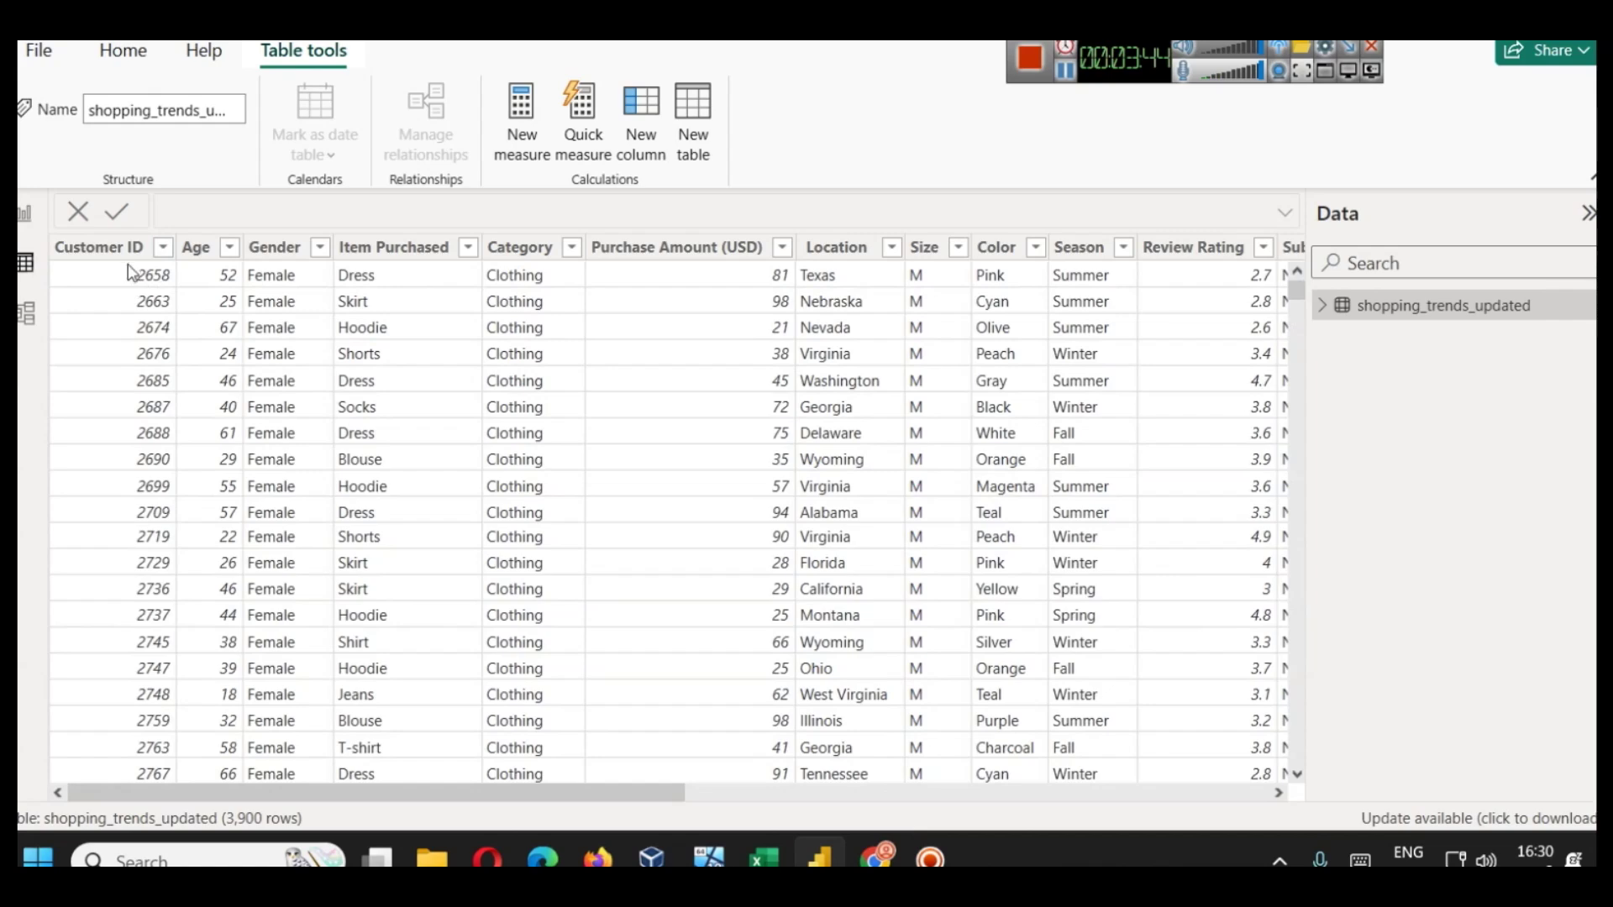
left_click(162, 248)
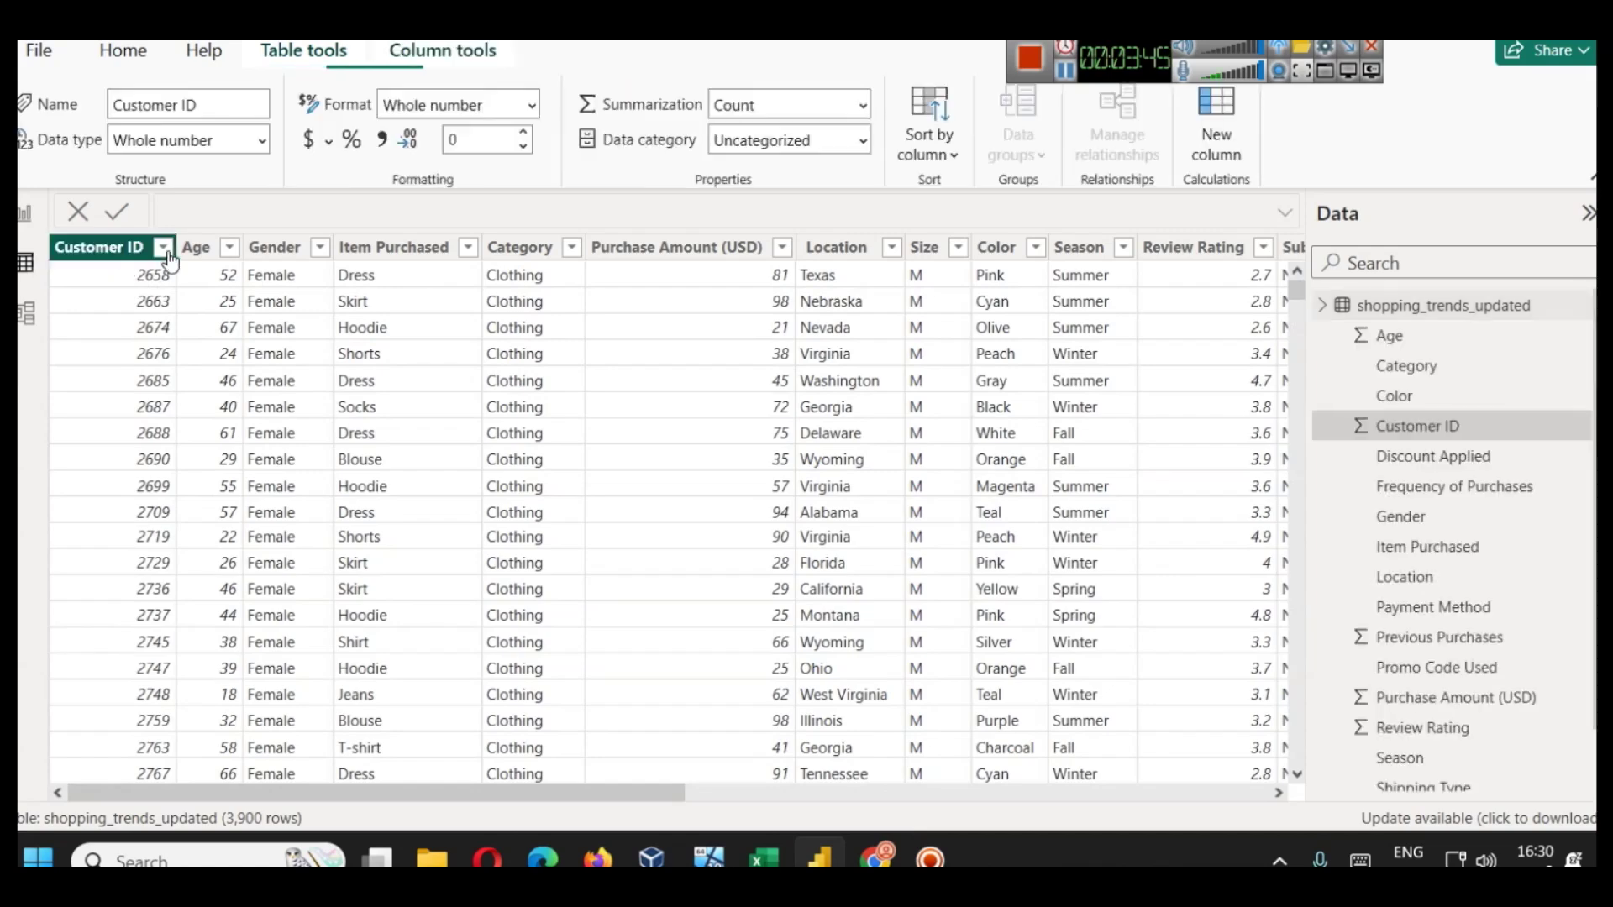
left_click(26, 214)
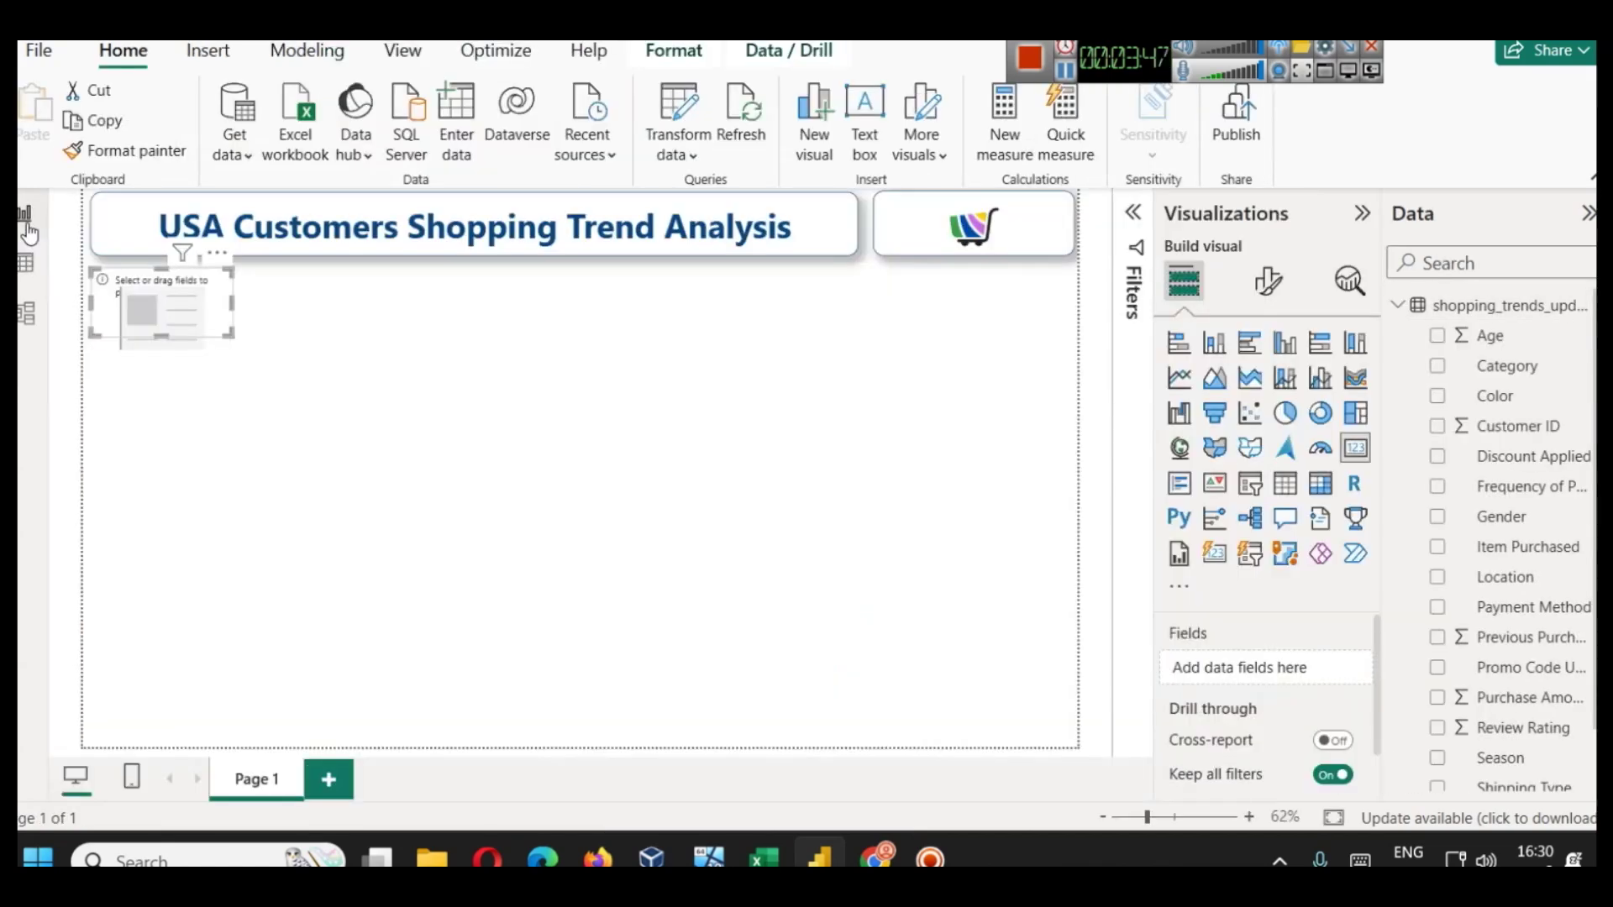
- Add the Customer ID field to the empty card, aggregated as Count
left_click_drag(1516, 426, 1227, 668)
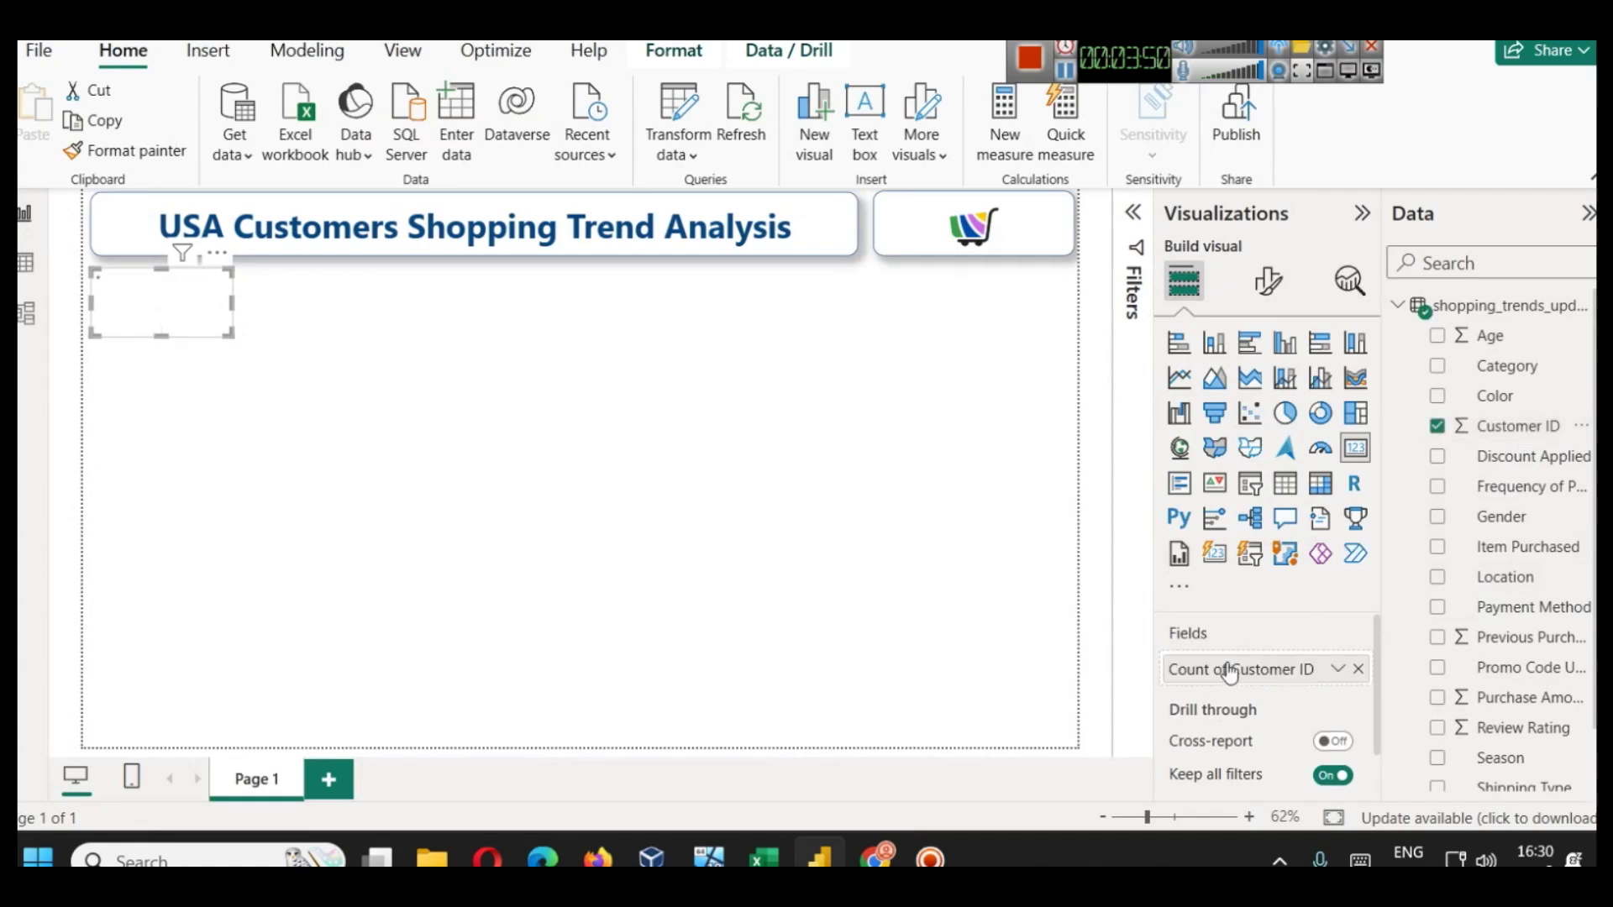
left_click(1336, 670)
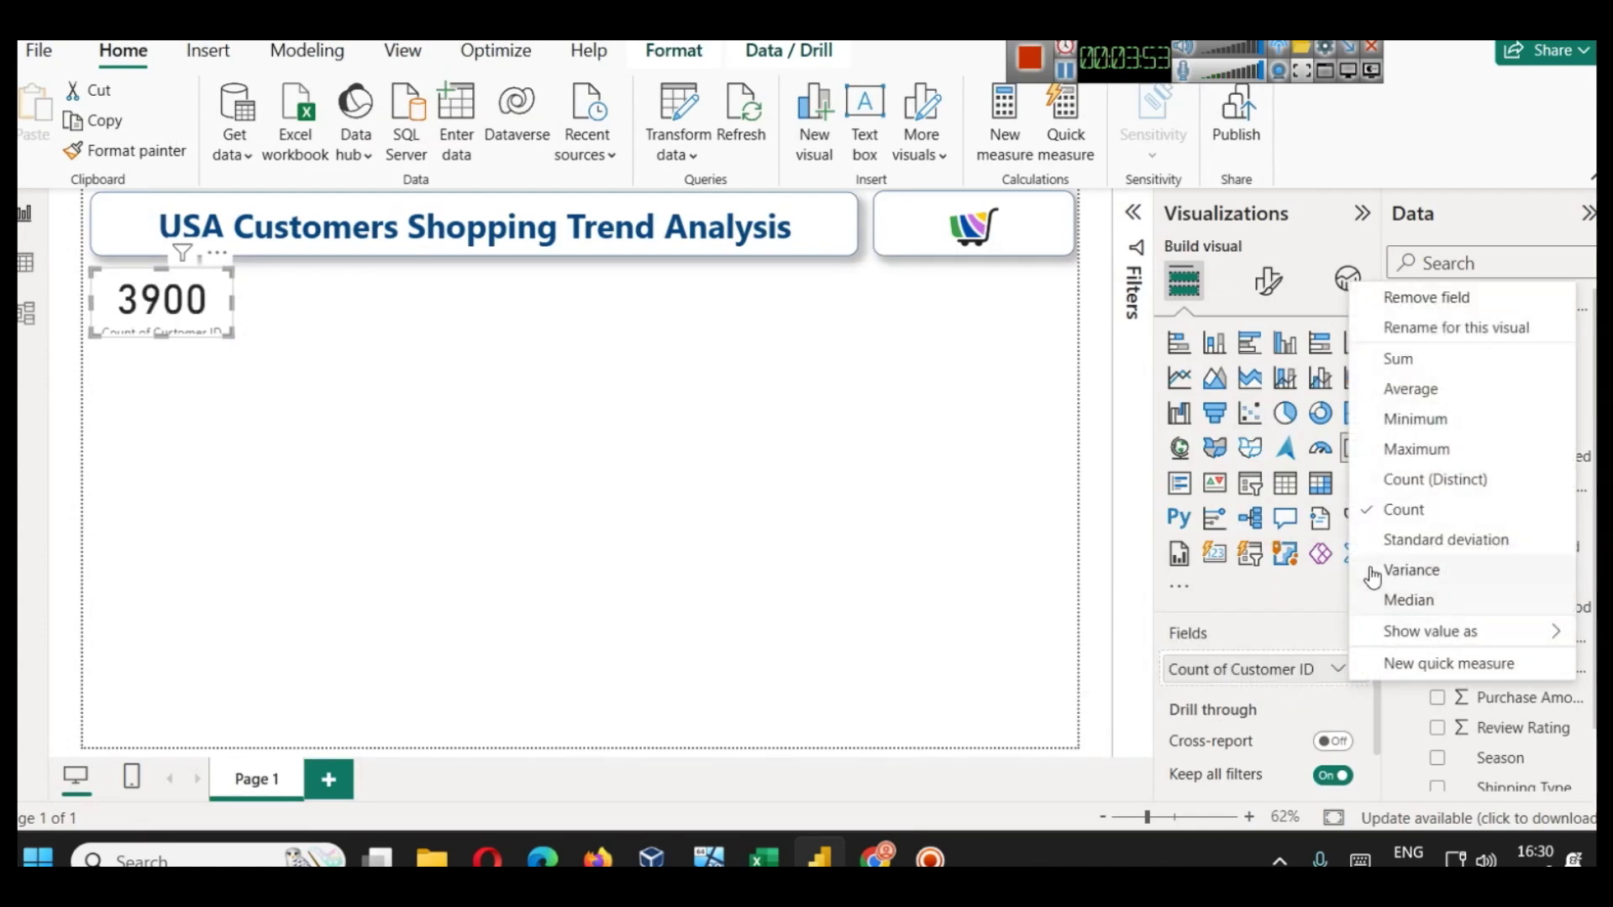
left_click(1434, 495)
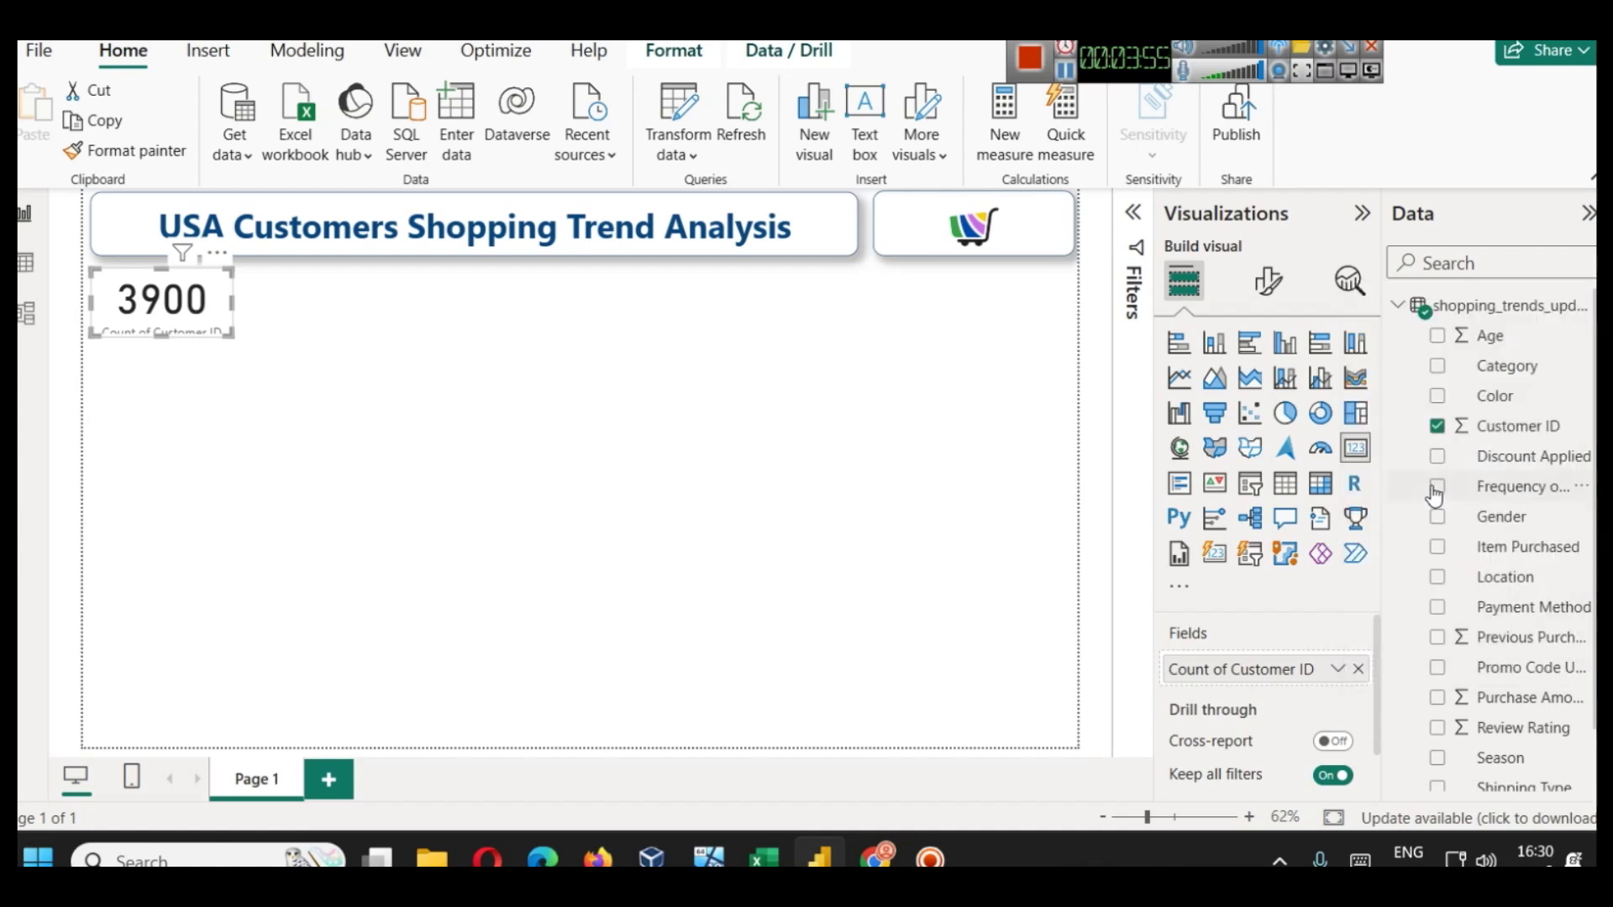
- Format the card's callout value with the title's dark blue color and font size 35
left_click(1268, 282)
left_click(1287, 458)
left_click(1225, 643)
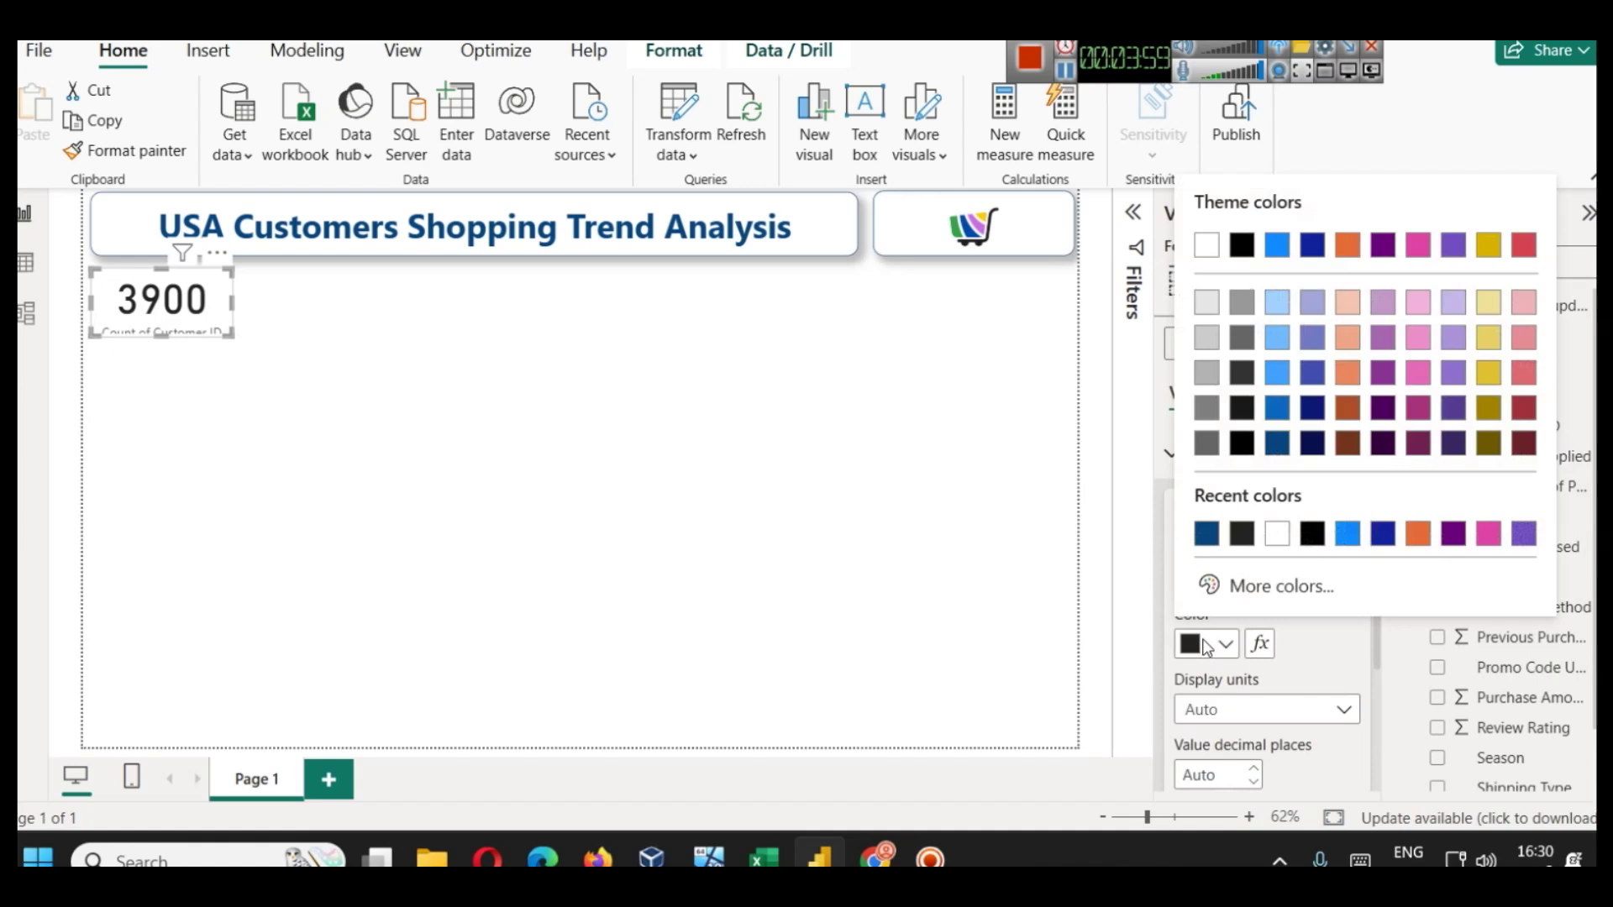
left_click(1209, 533)
left_click(1352, 548)
left_click(1351, 547)
left_click(1351, 548)
left_click(1351, 547)
left_click(1351, 547)
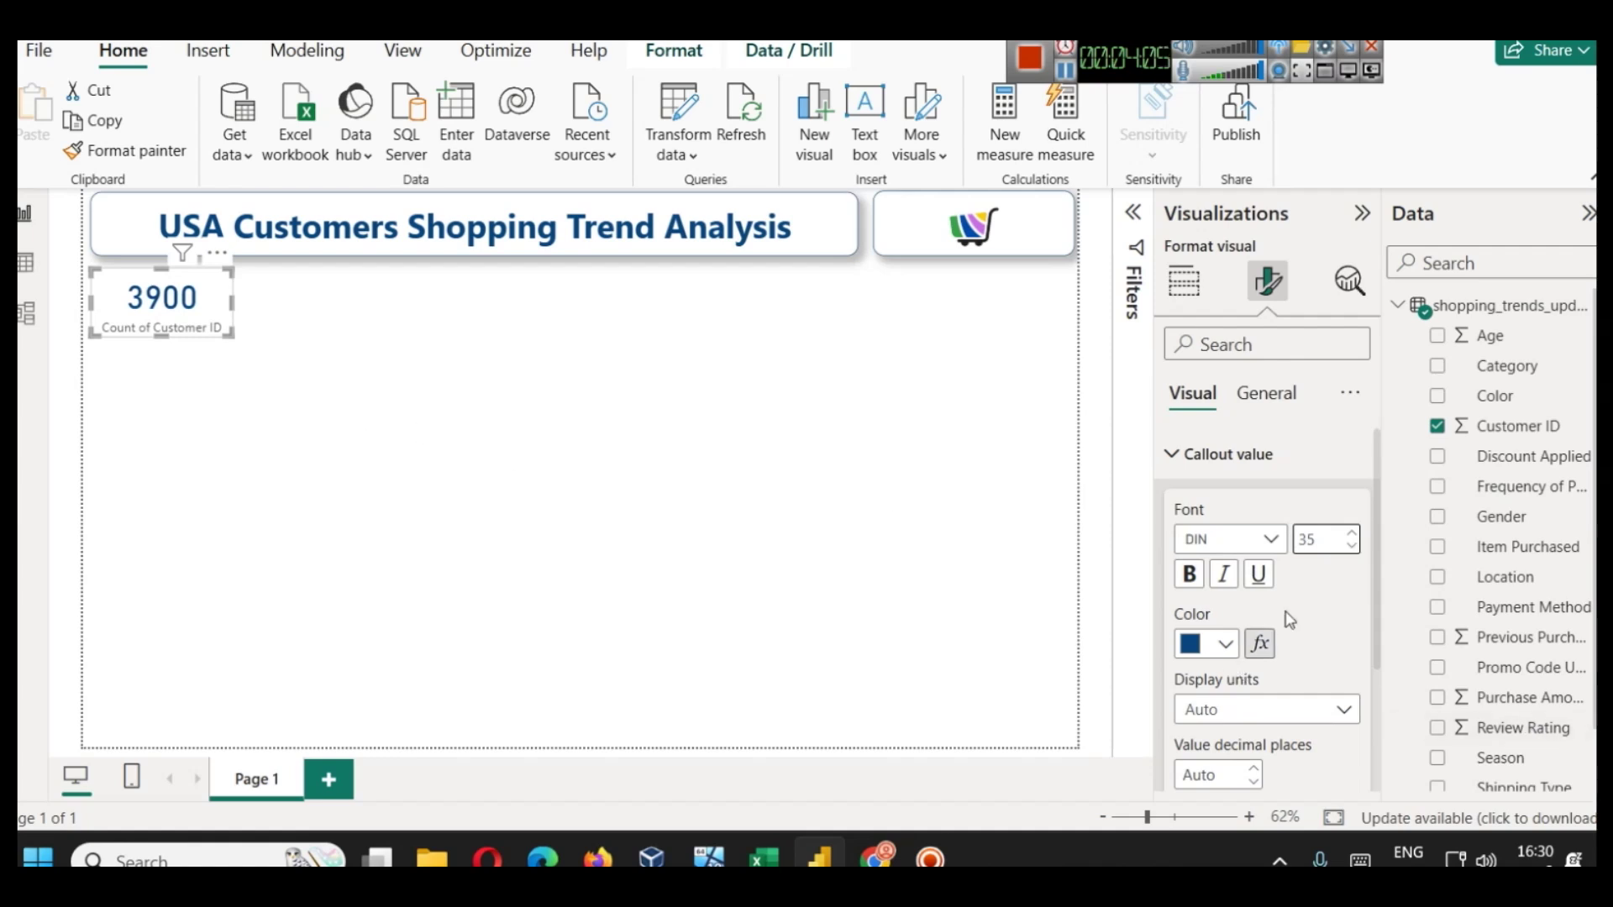
left_click(1231, 456)
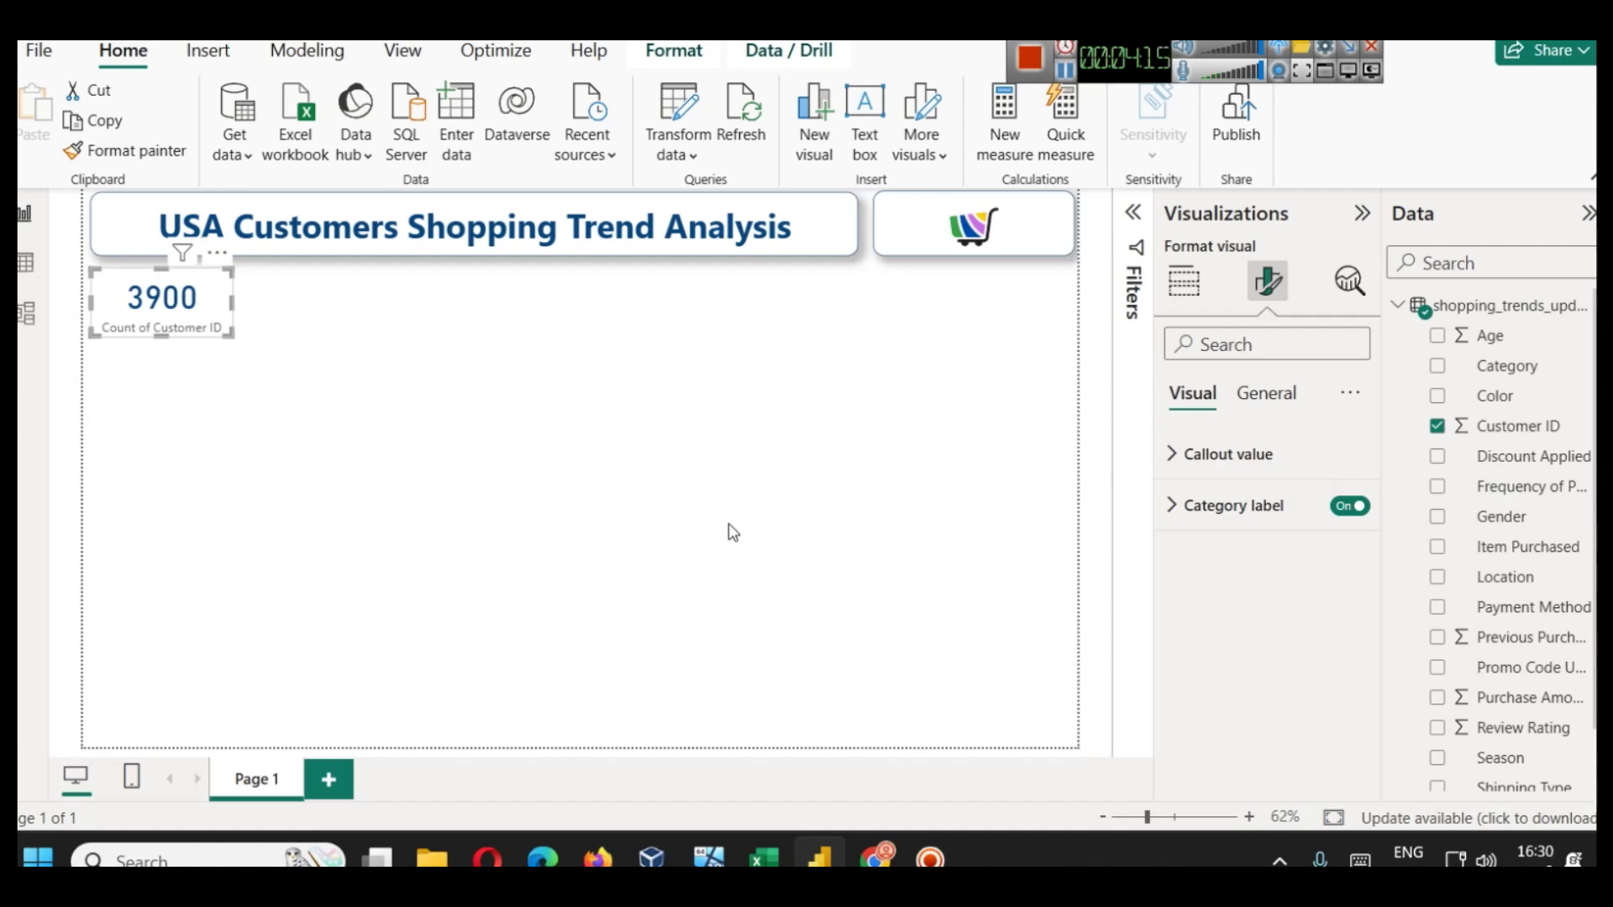
- Turn off the card's category label and give the card the title "Num of Customers"
left_click(1353, 506)
left_click(1265, 393)
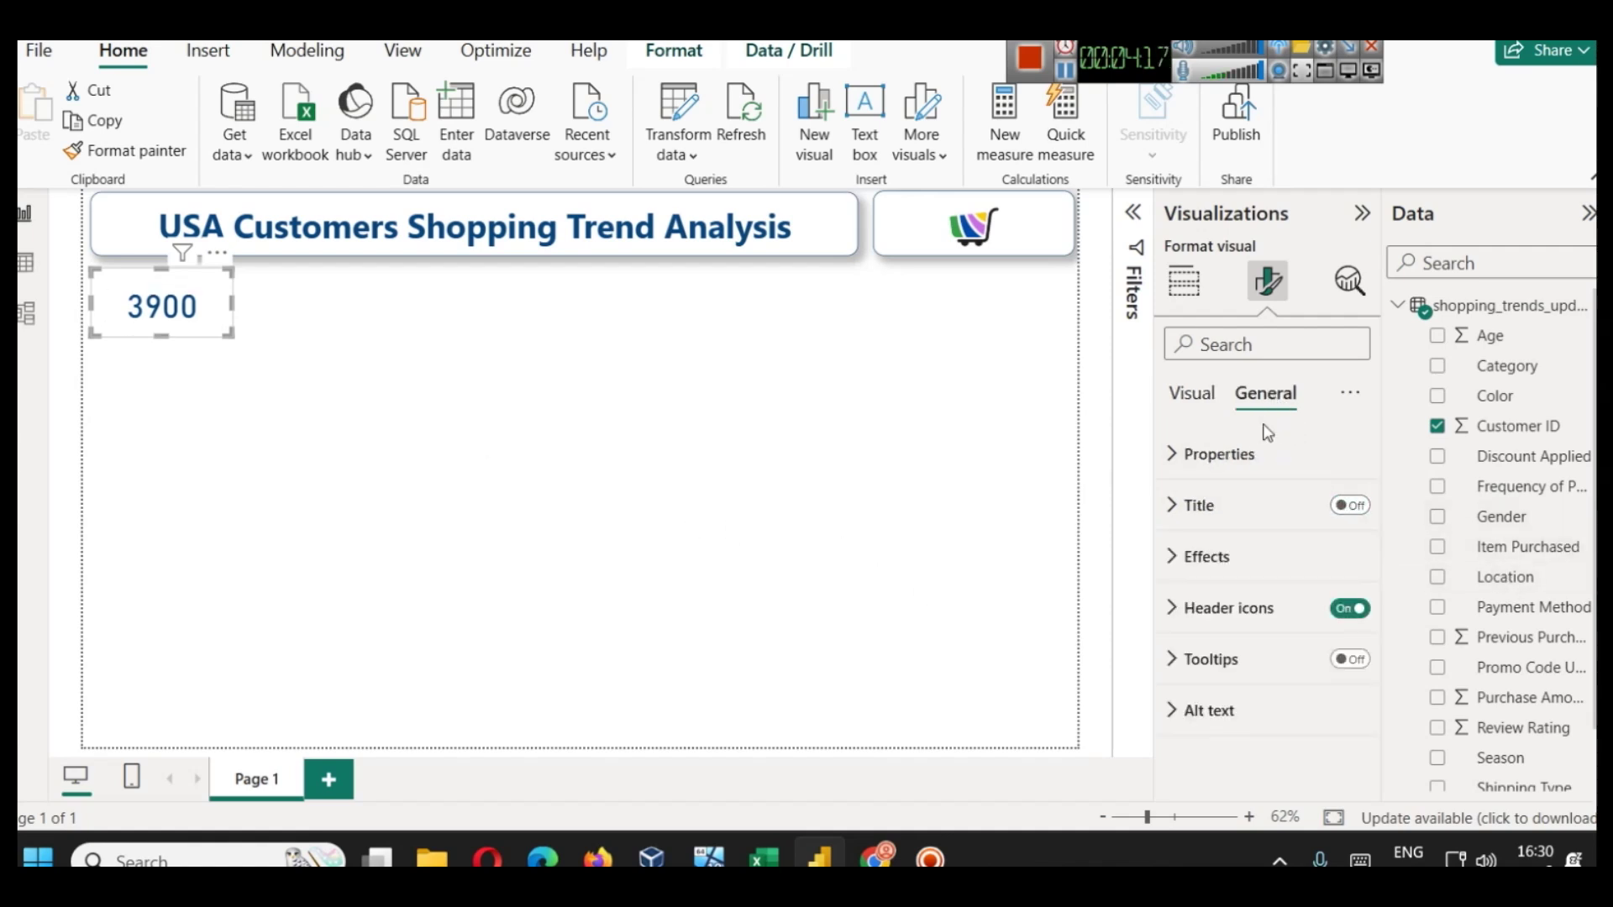
left_click(1226, 505)
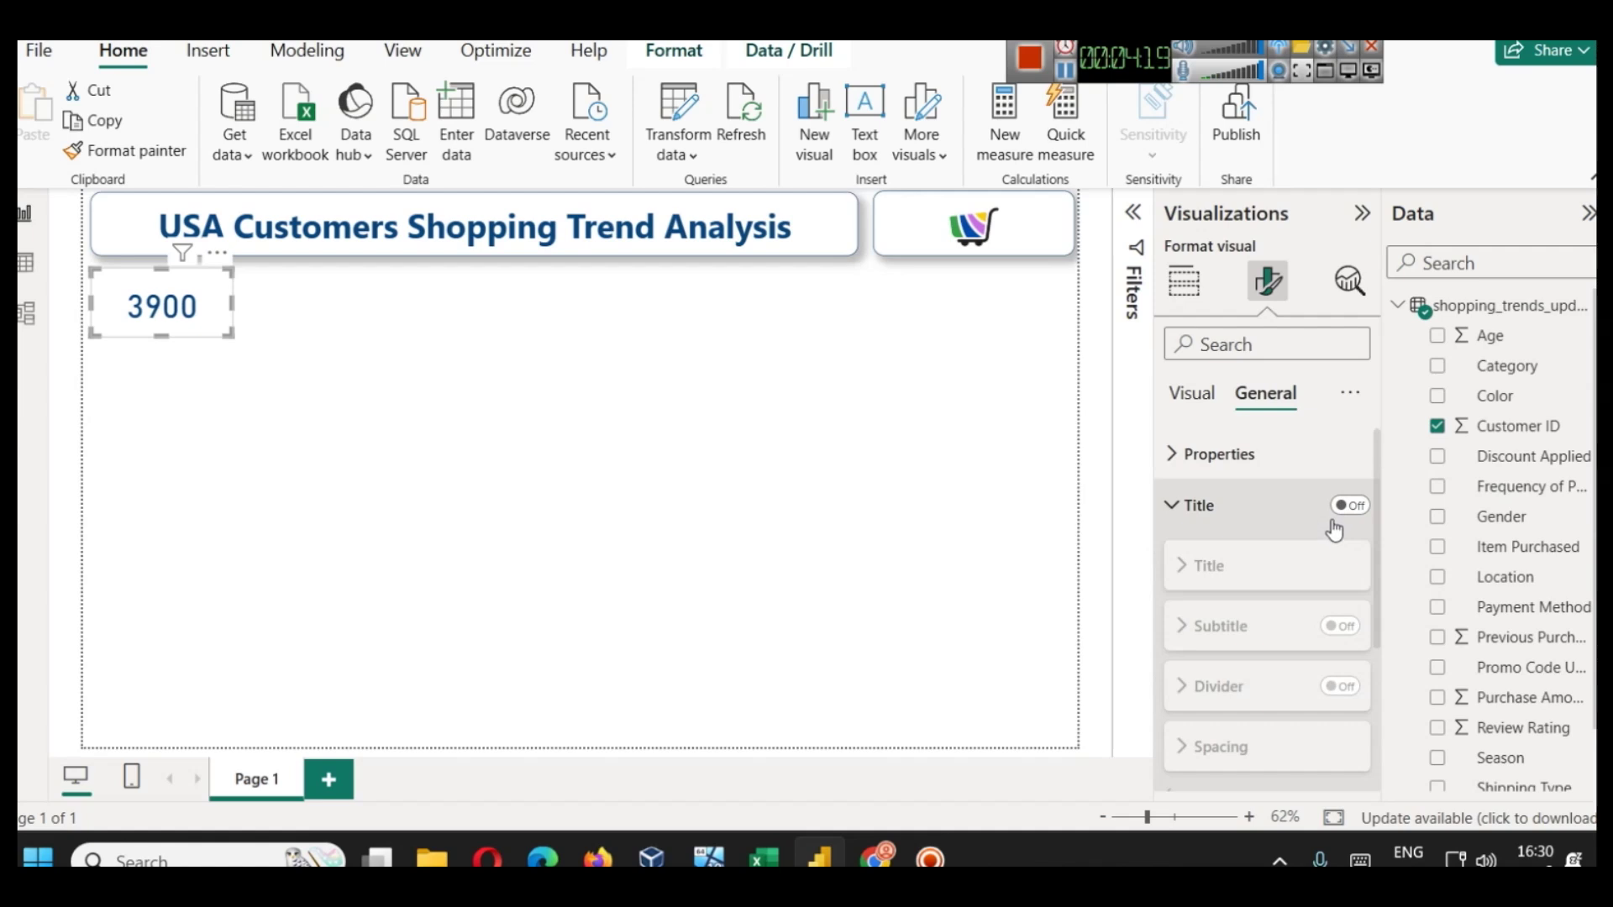
left_click(1345, 506)
left_click(1218, 624)
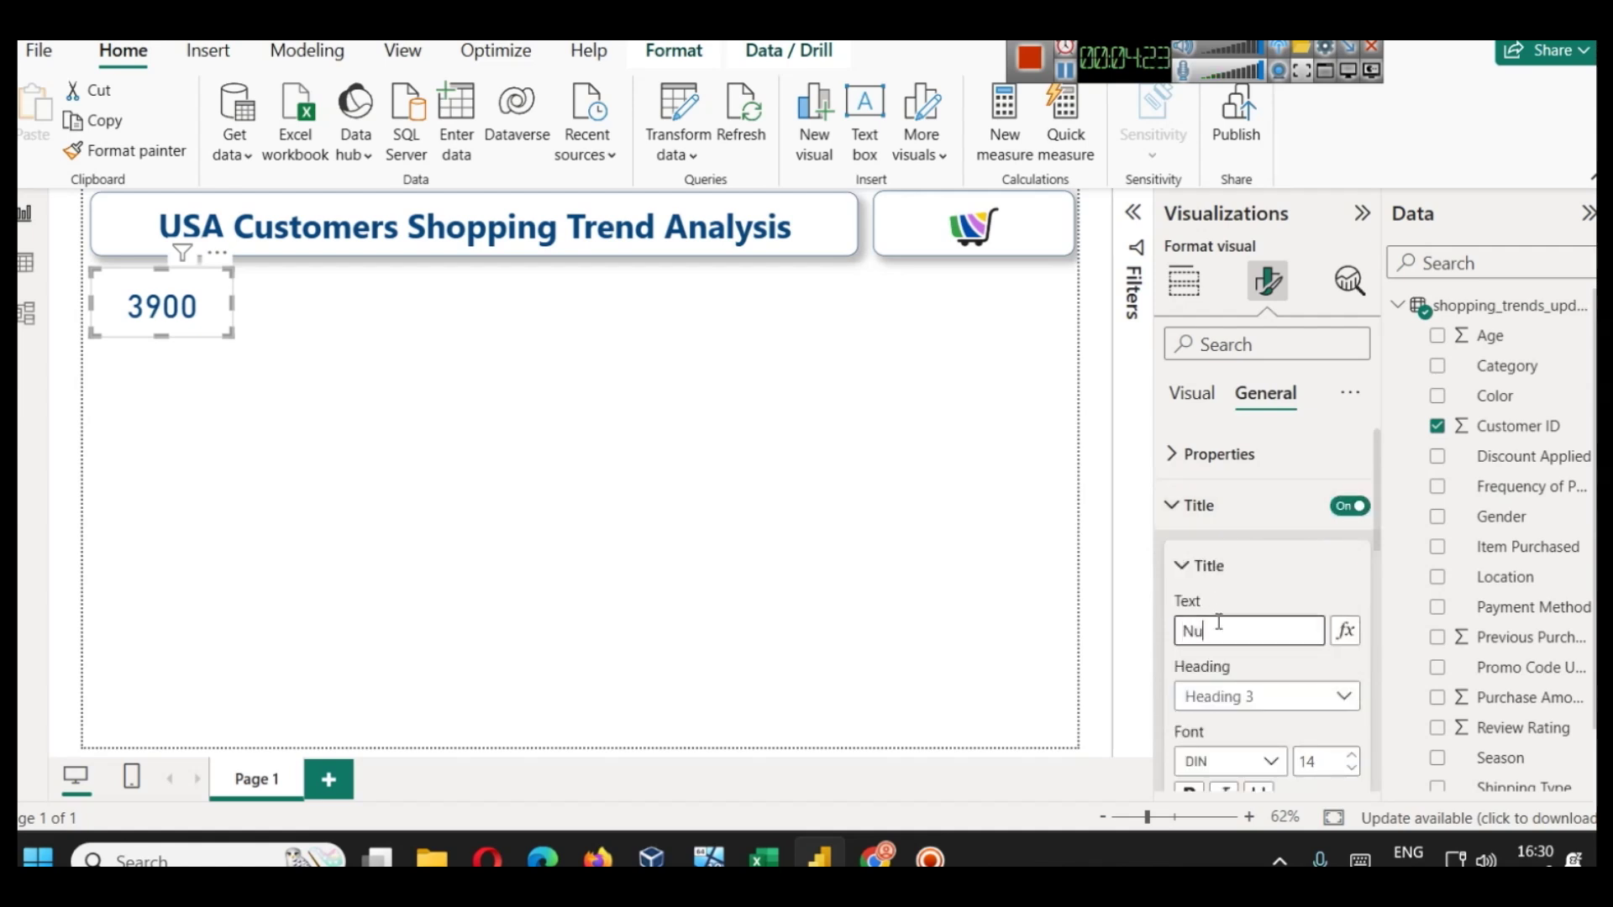
type("Num of Customer")
- Format the card's title text as dark magenta, bold and horizontally centered
scroll(1226, 622, "down", 5)
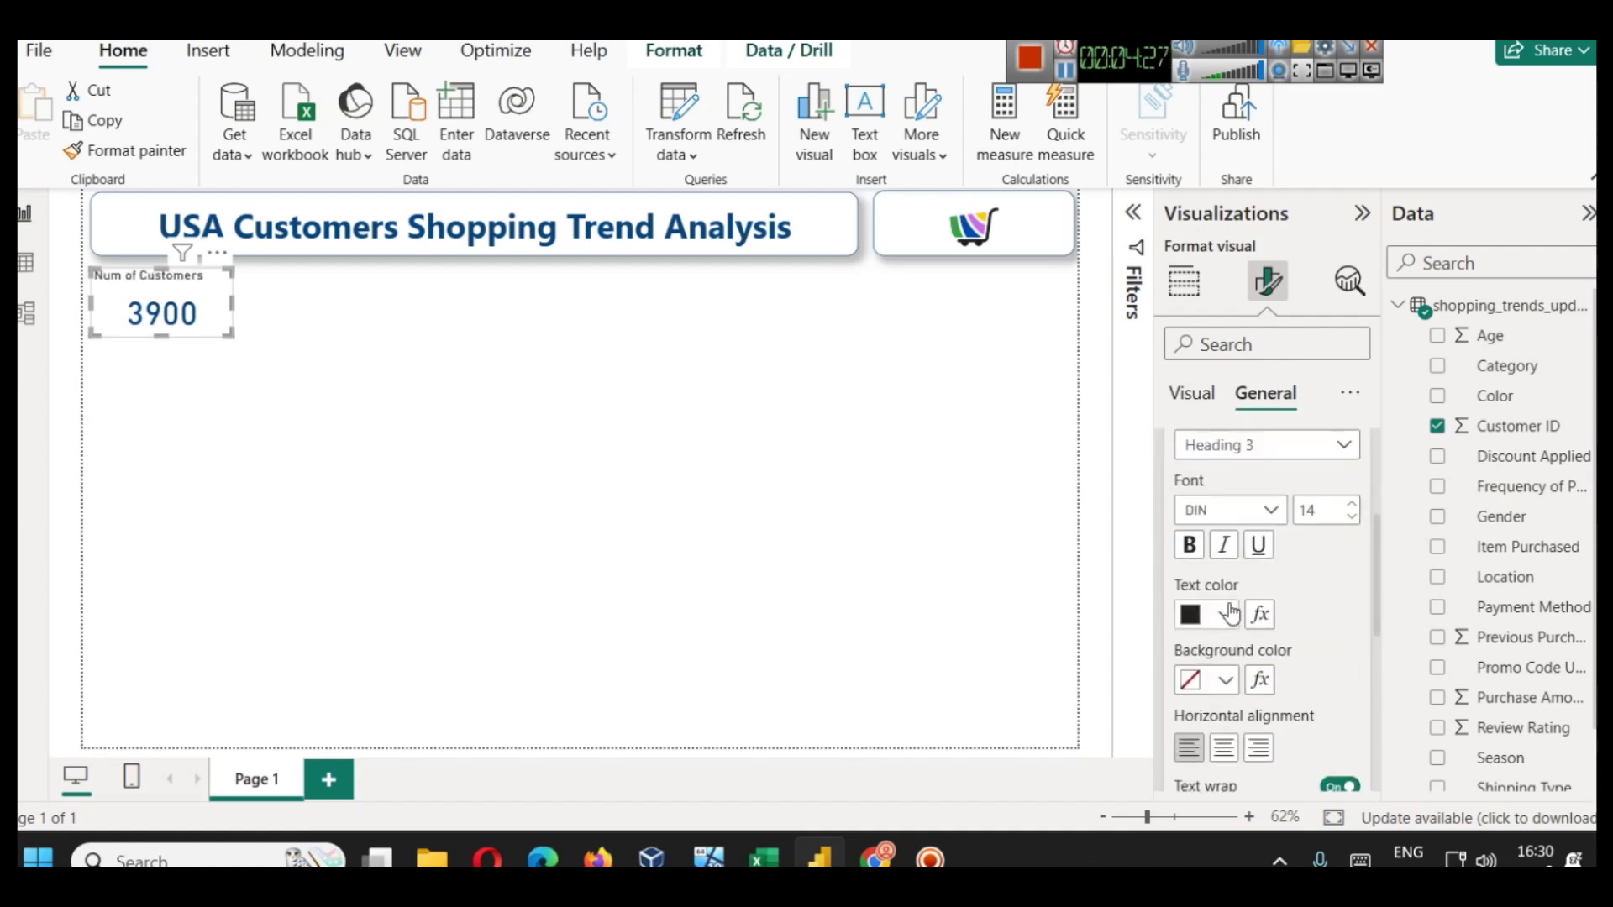
left_click(1226, 614)
left_click(1415, 424)
left_click(1190, 545)
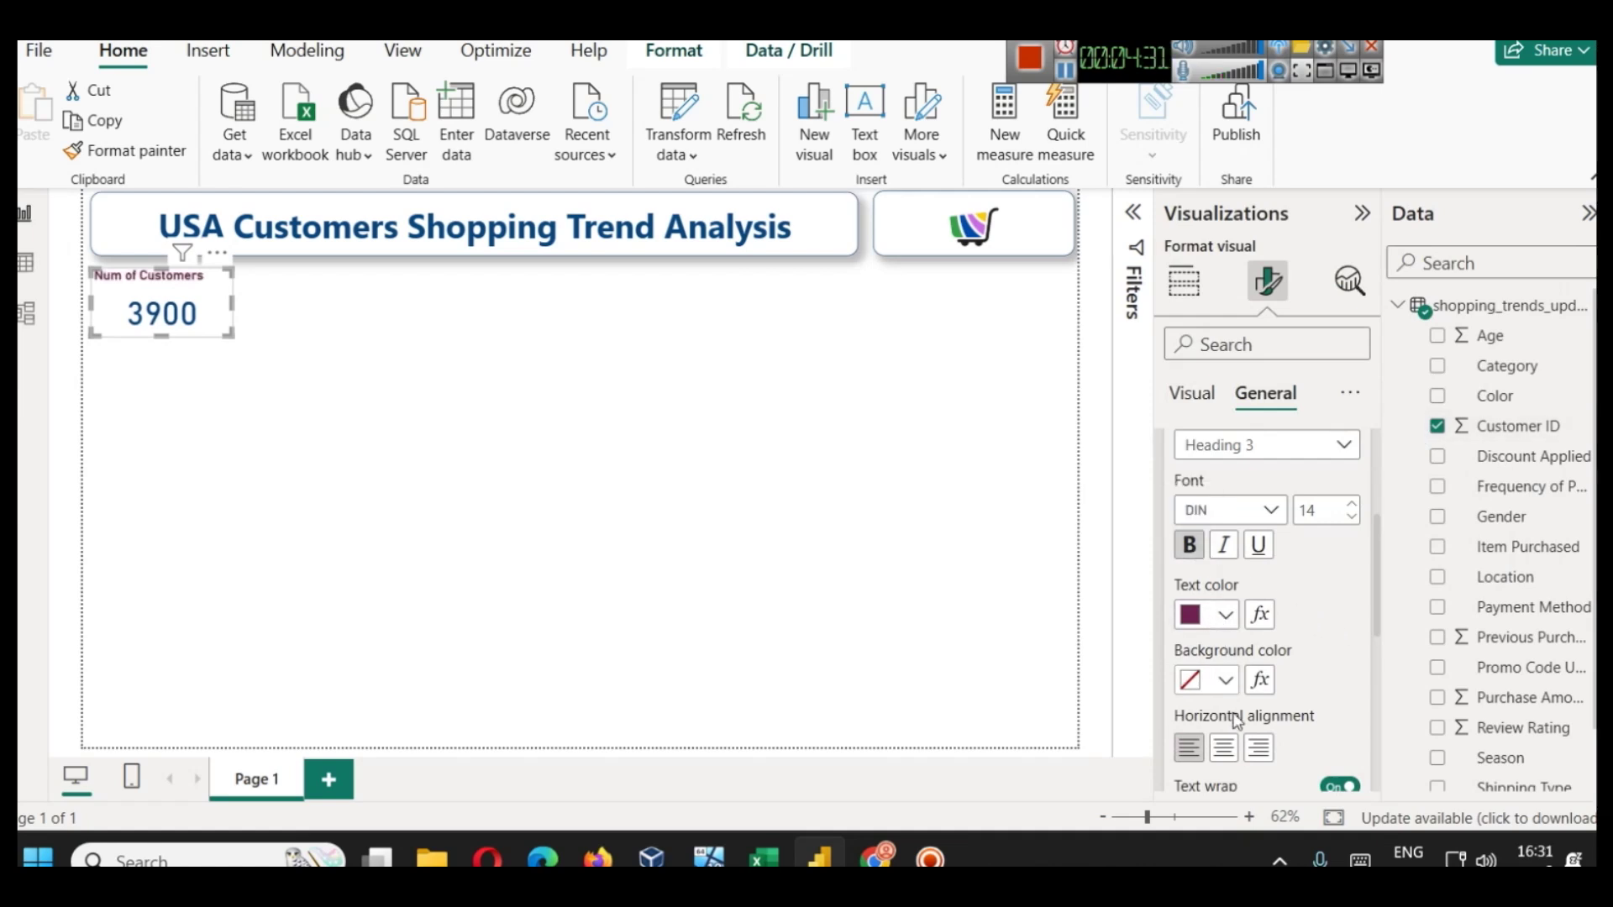
left_click(1224, 747)
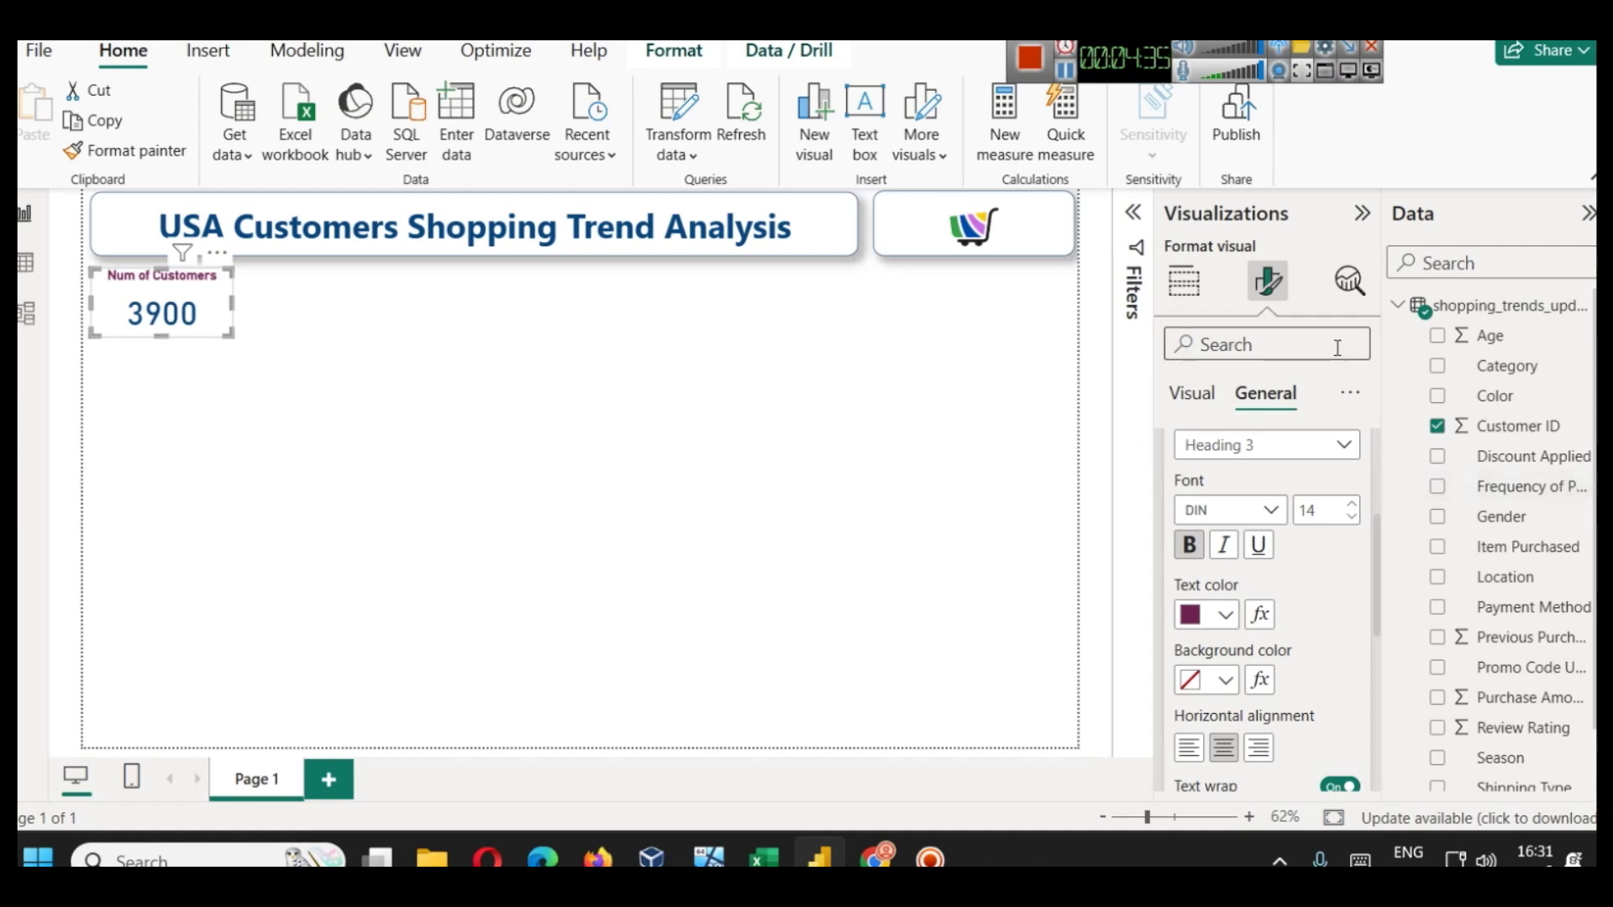
scroll(1268, 504, "up", 3)
left_click(1249, 505)
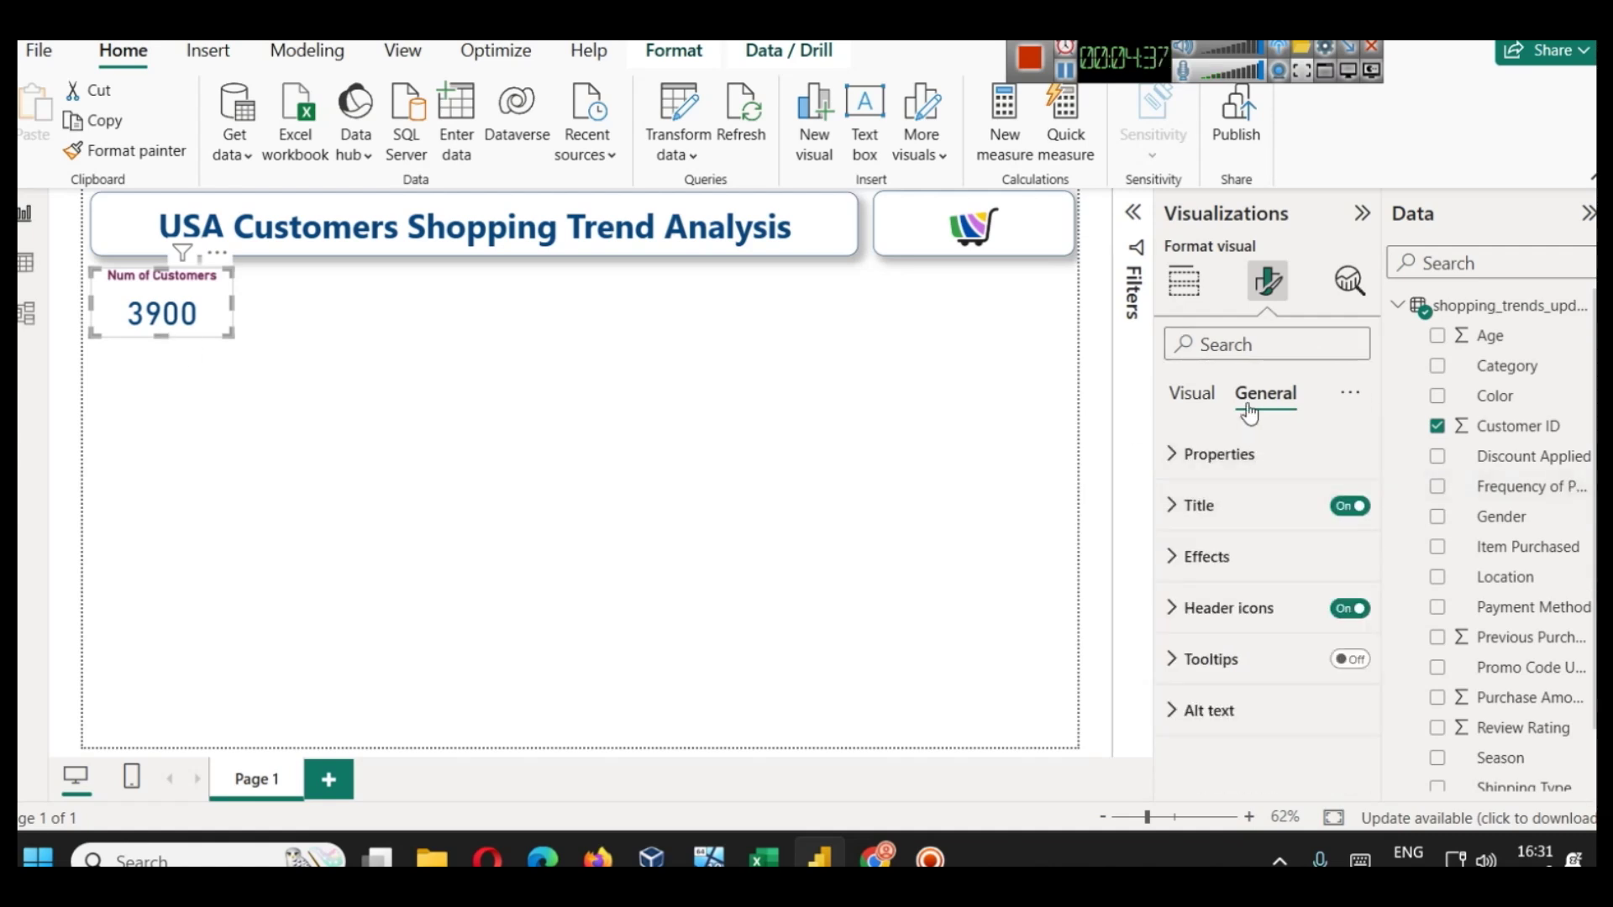
- Give the customer card a shadow and a dark blue visual border with 12 px rounded corners
left_click(1247, 557)
scroll(1267, 632, "down", 3)
left_click(1340, 633)
left_click(1341, 574)
left_click(1203, 583)
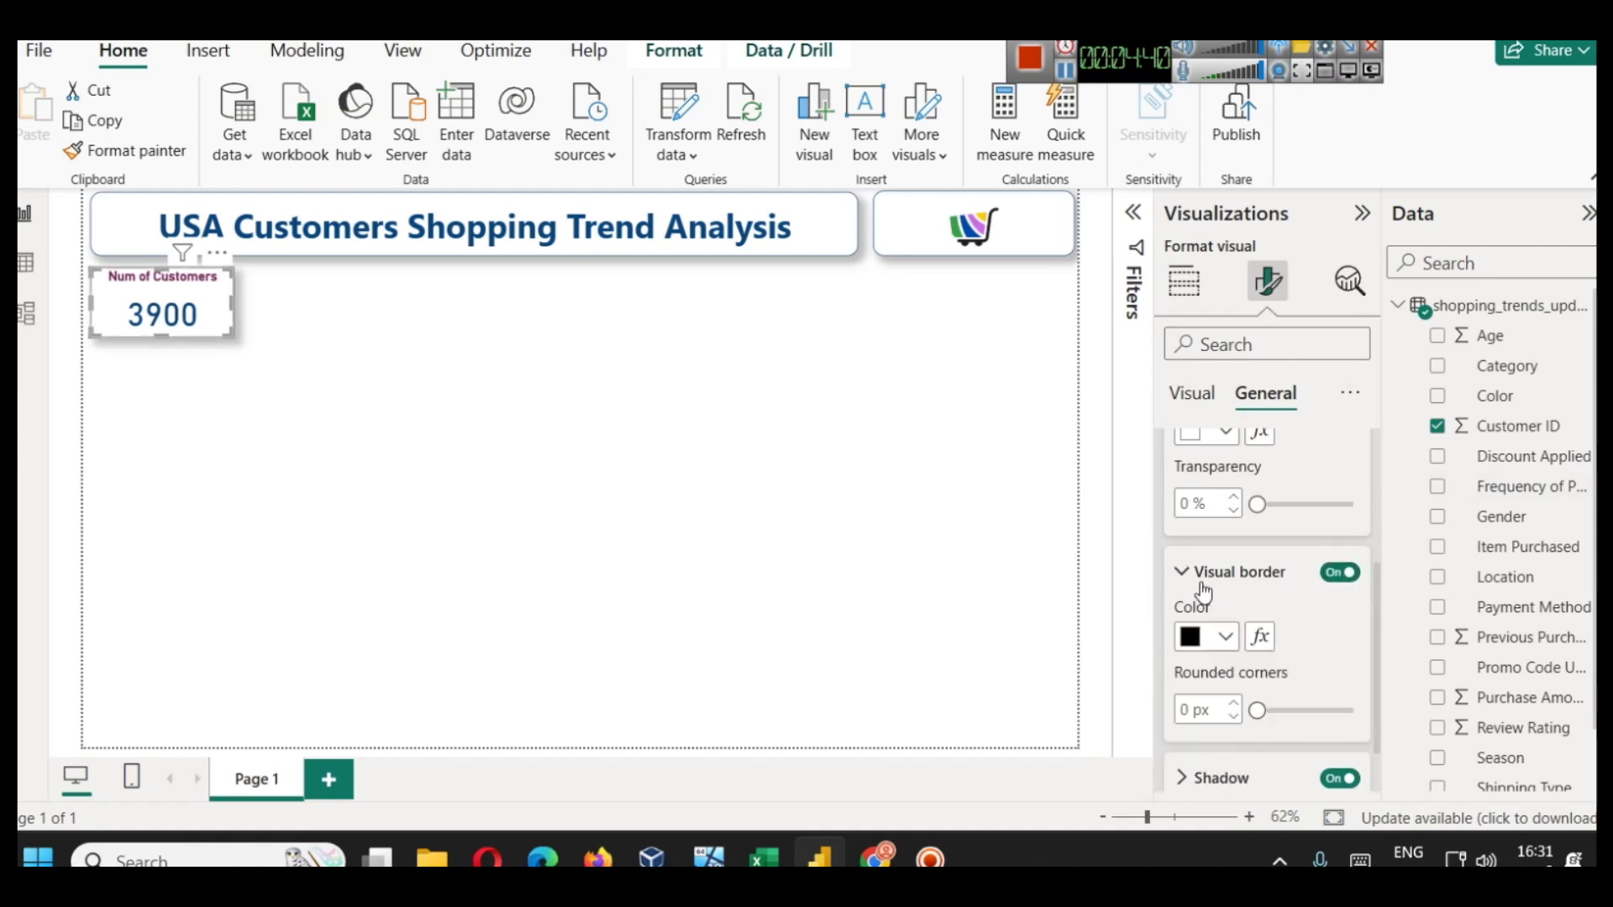
left_click(1197, 636)
left_click(1235, 521)
scroll(1247, 602, "down", 2)
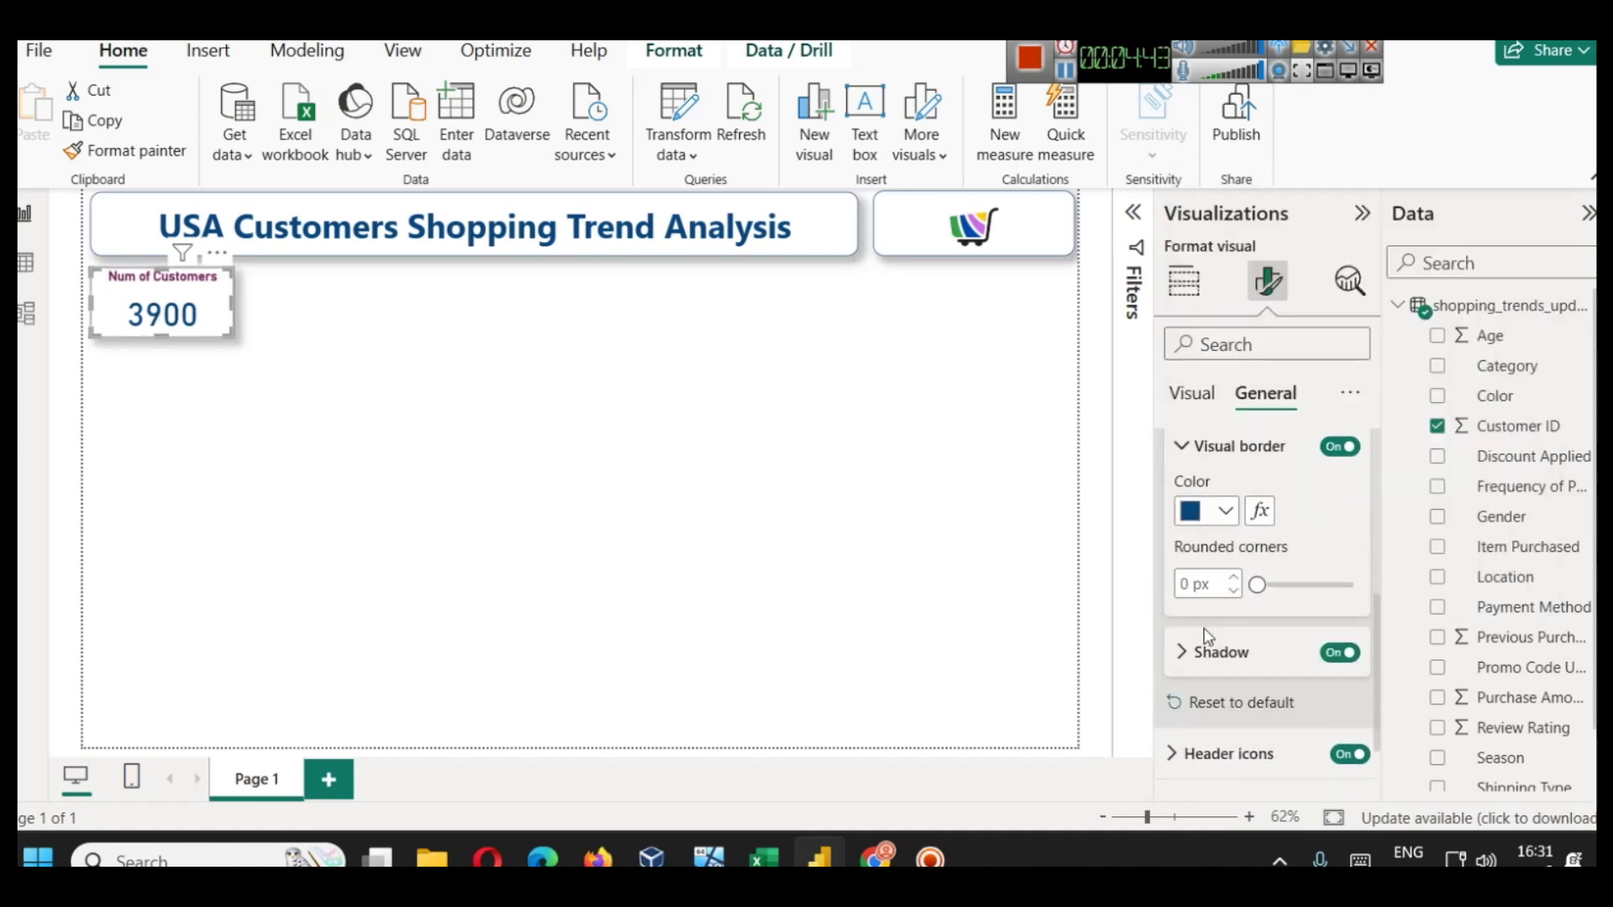
left_click(1185, 584)
type("12")
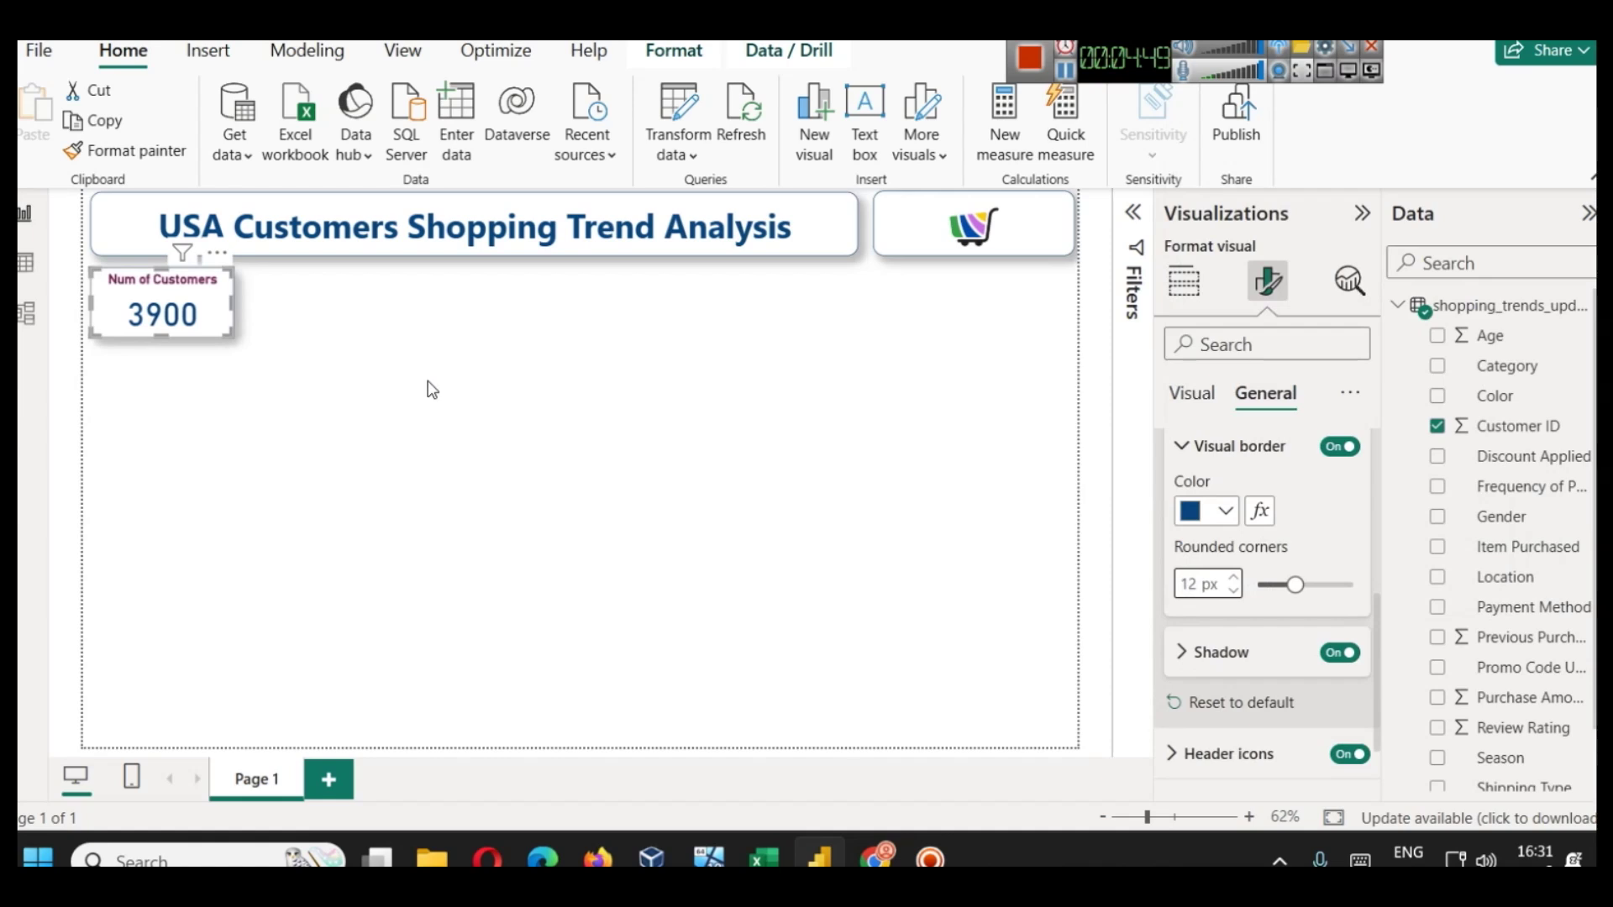
left_click(409, 401)
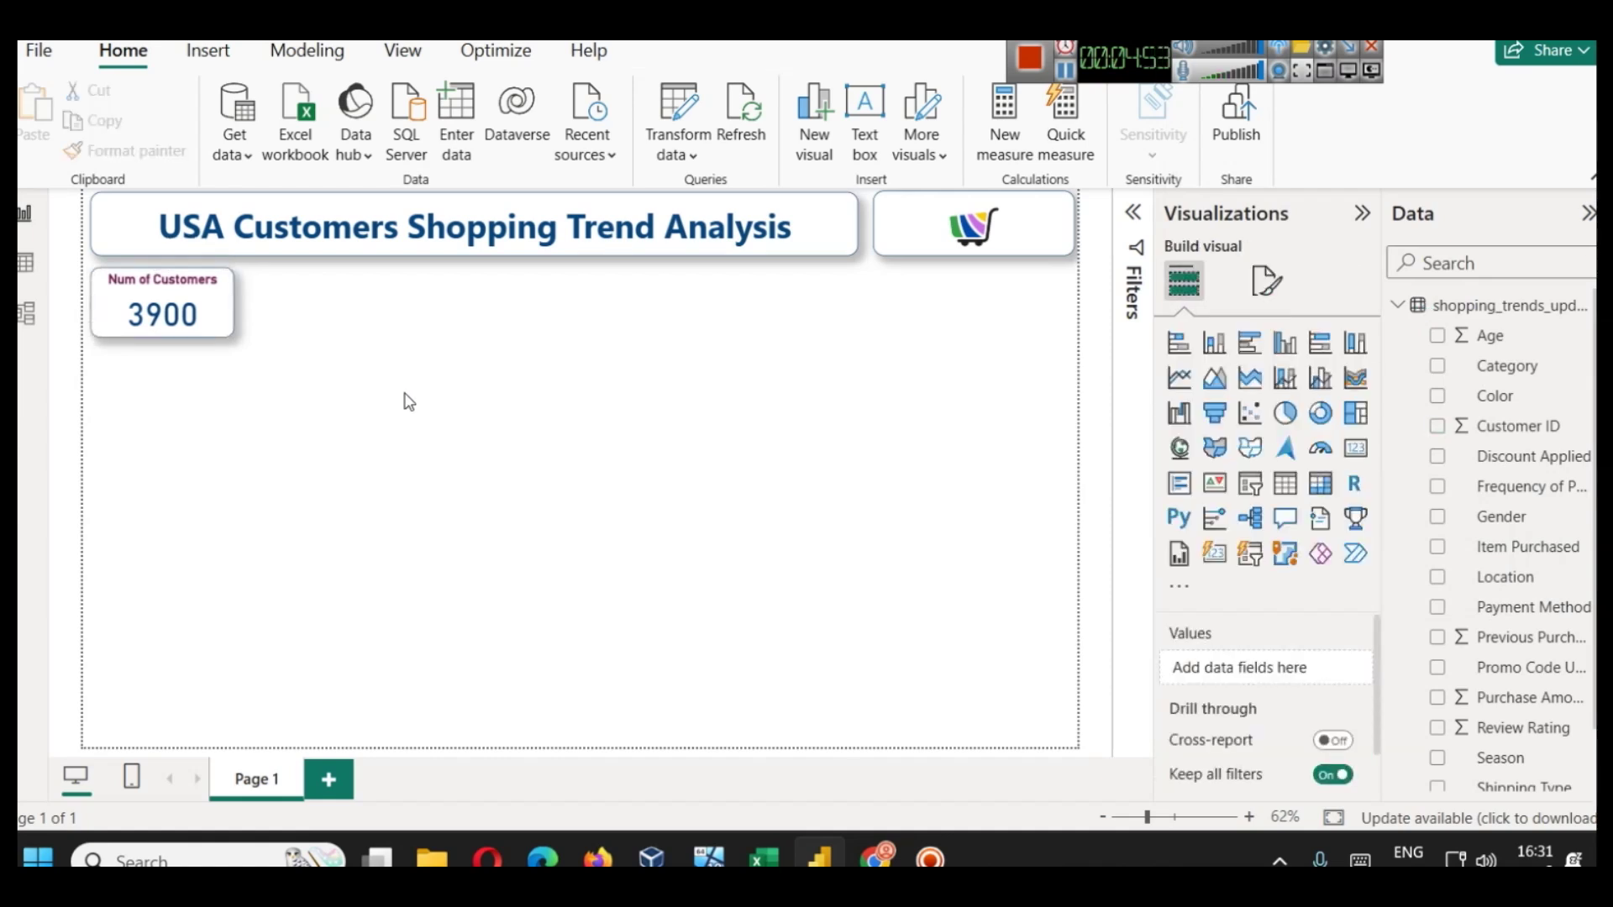
- Browse the available report themes and keep the current one
left_click(406, 52)
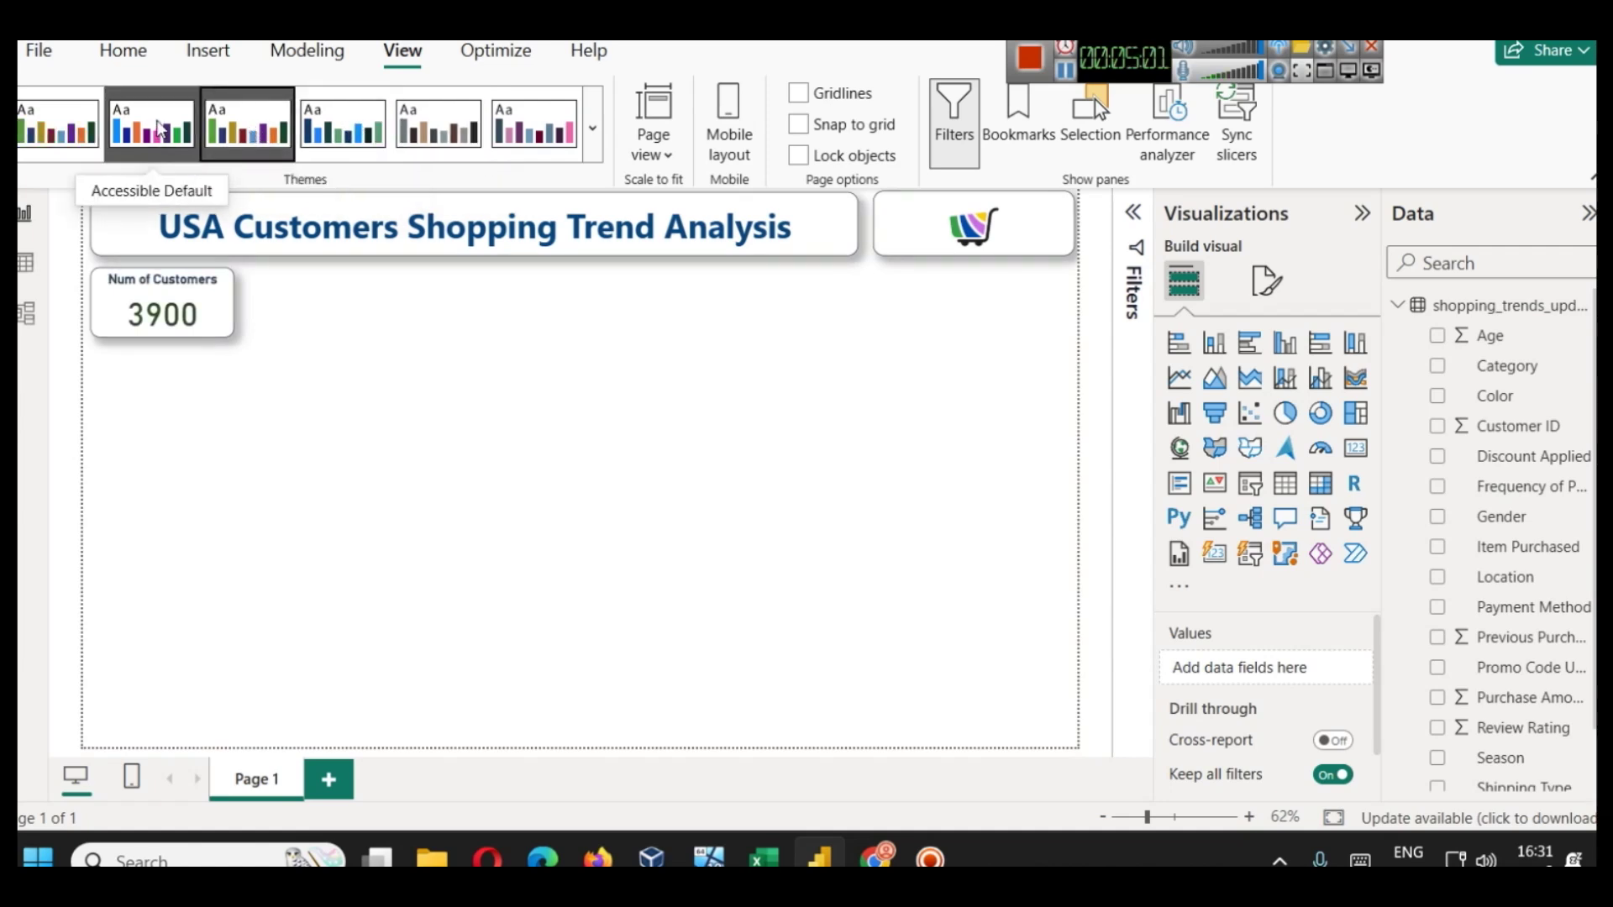
left_click(592, 127)
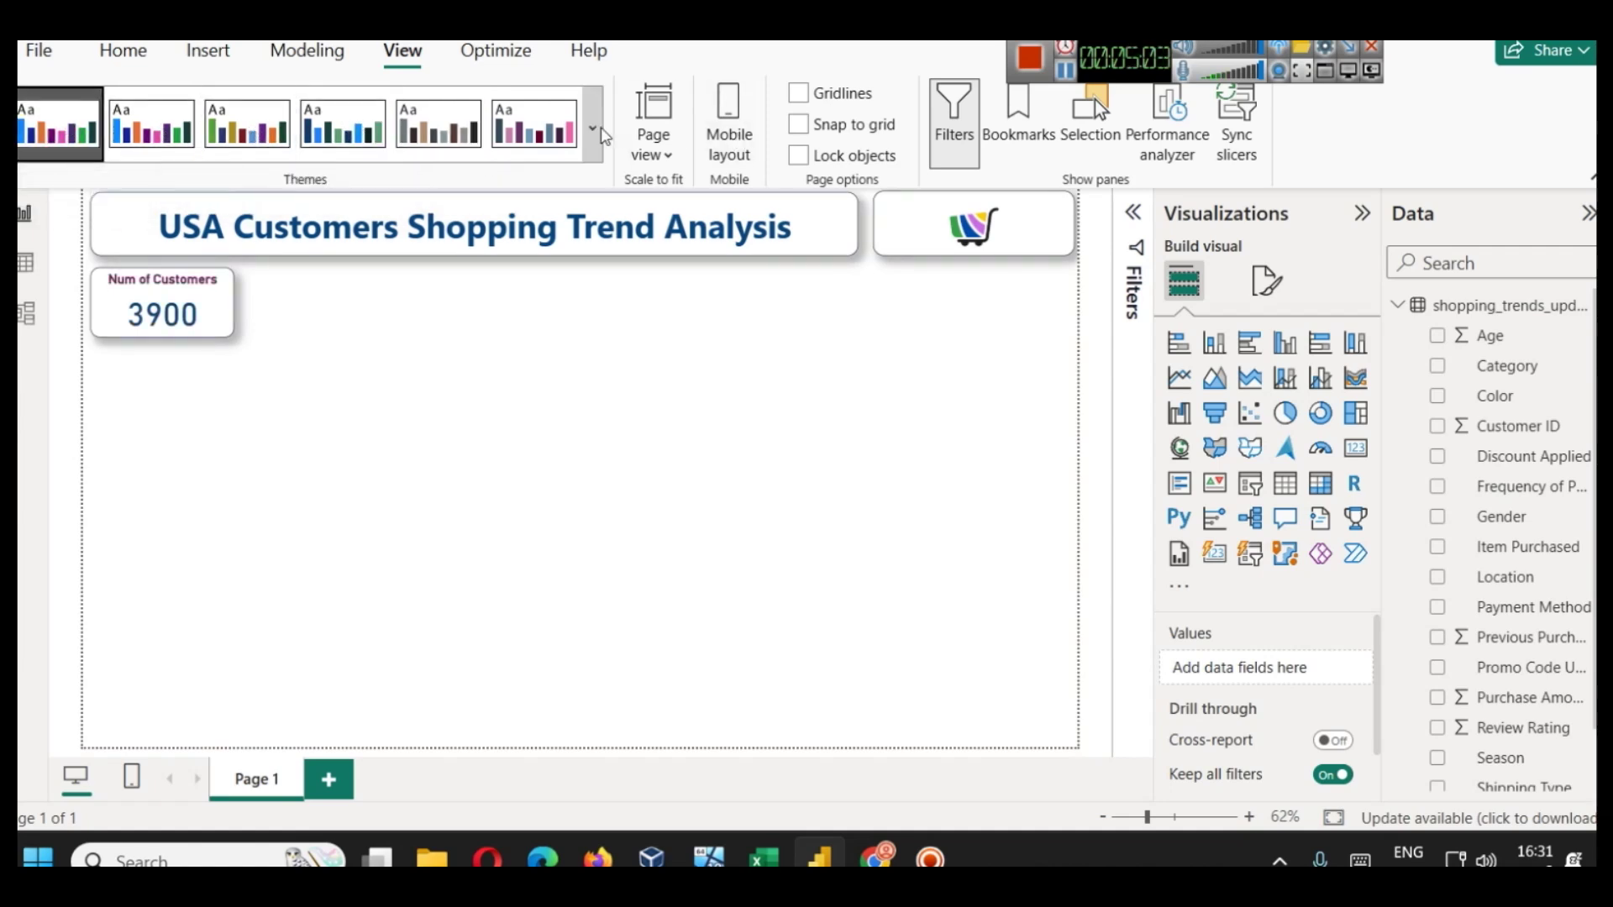
left_click(148, 239)
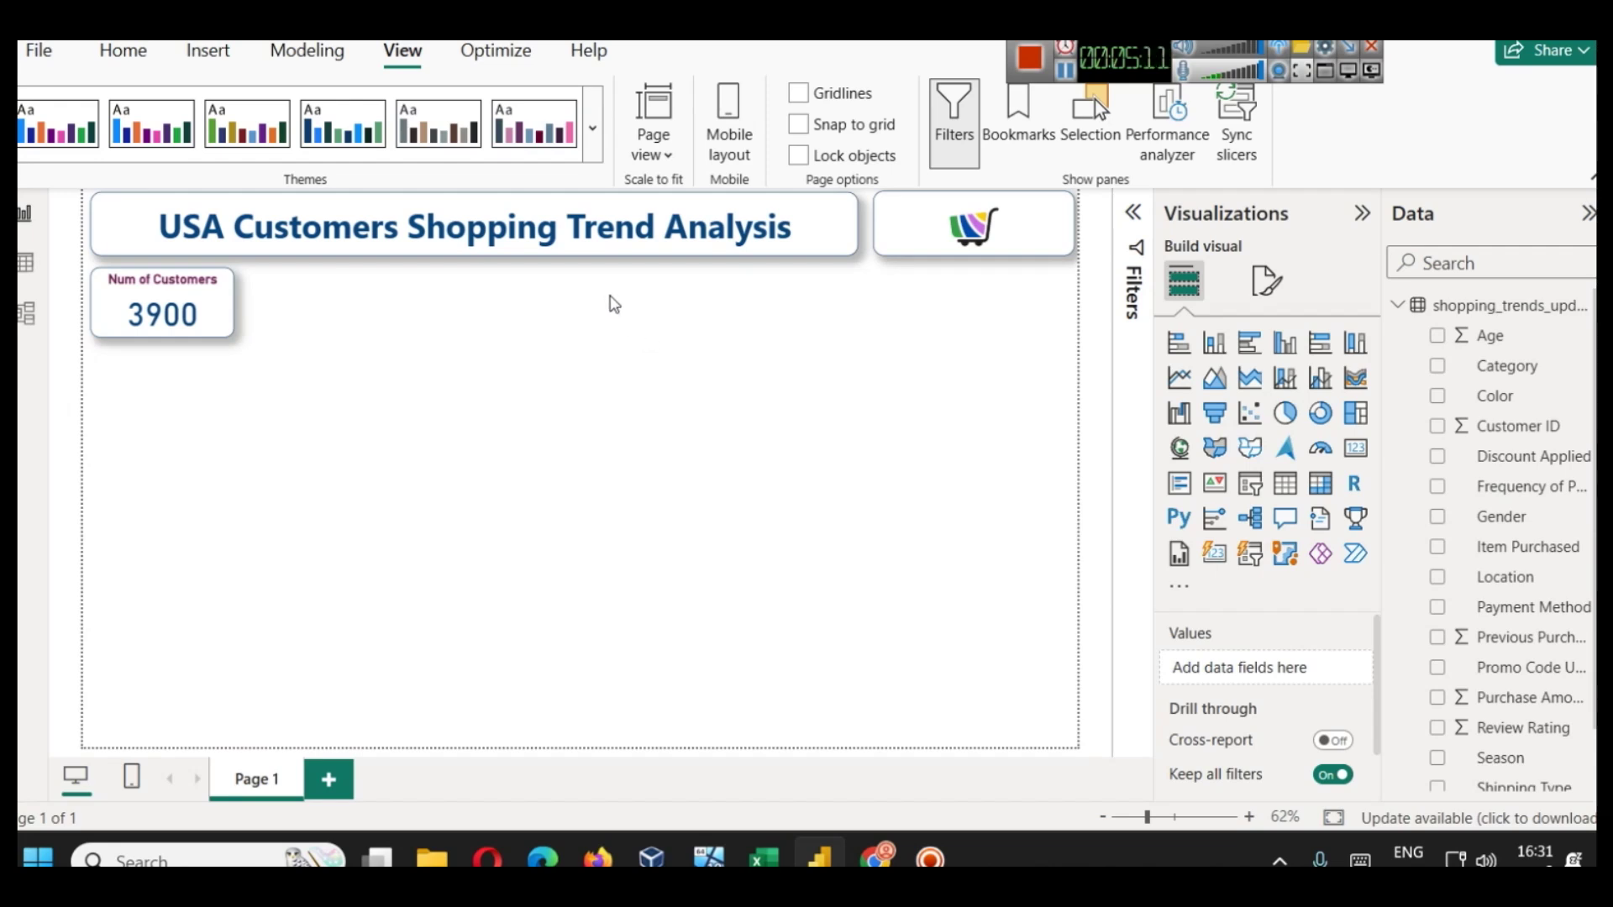
- Duplicate the Num of Customers card beside the original
left_click(151, 320)
key("ctrl+c")
key("ctrl+v")
left_click(586, 440)
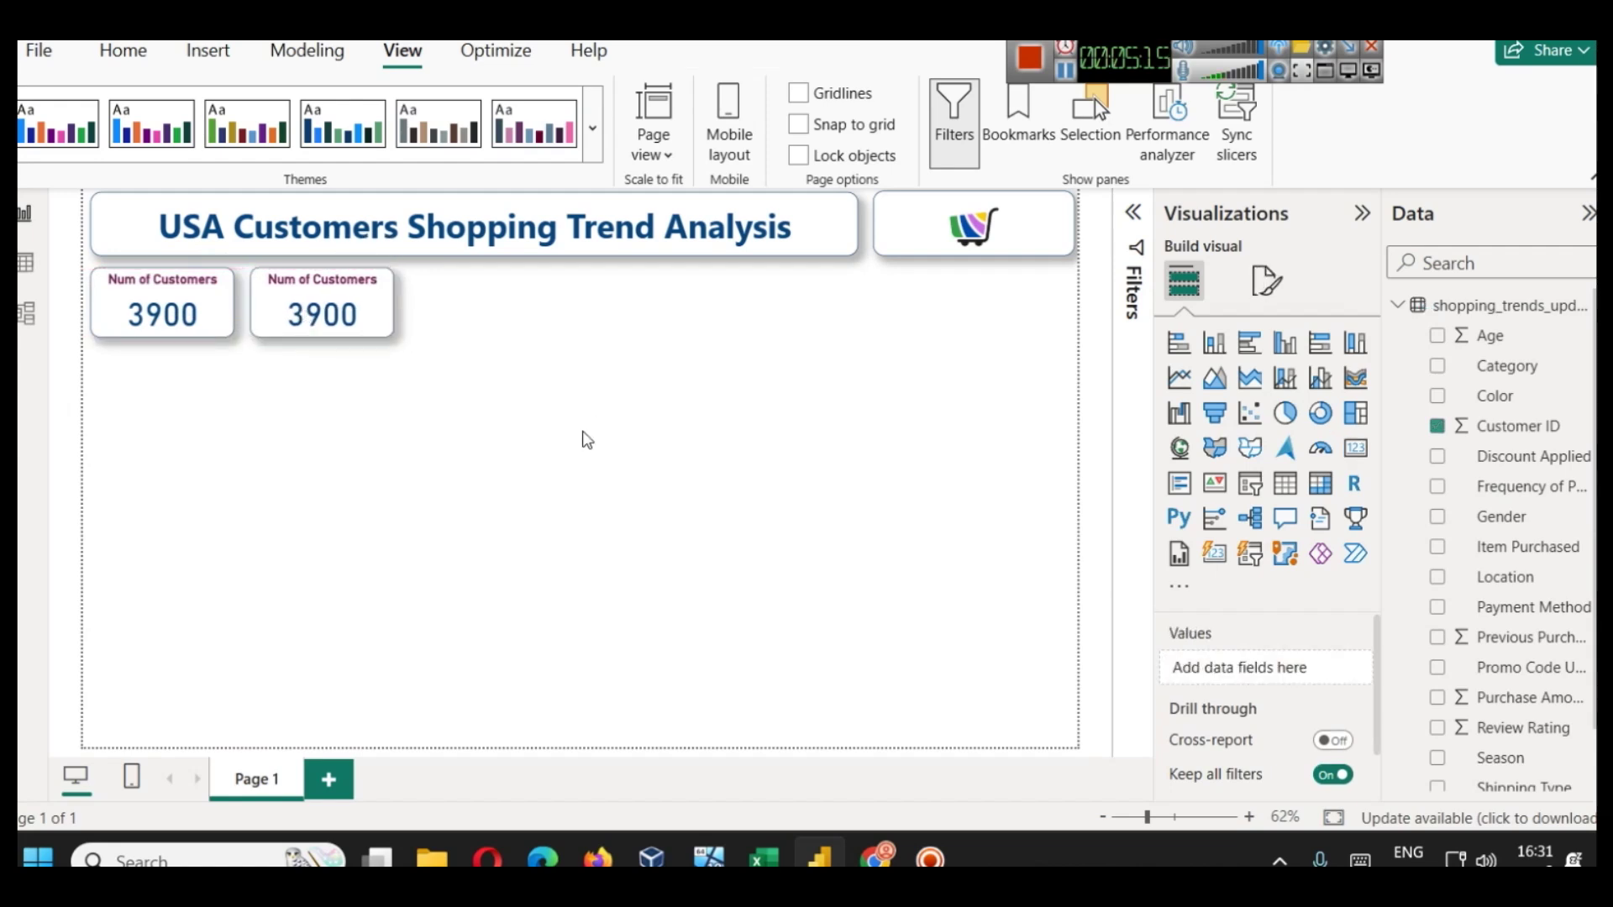
- Narrow the original Num of Customers card slightly and delete its wider duplicate
left_click(227, 326)
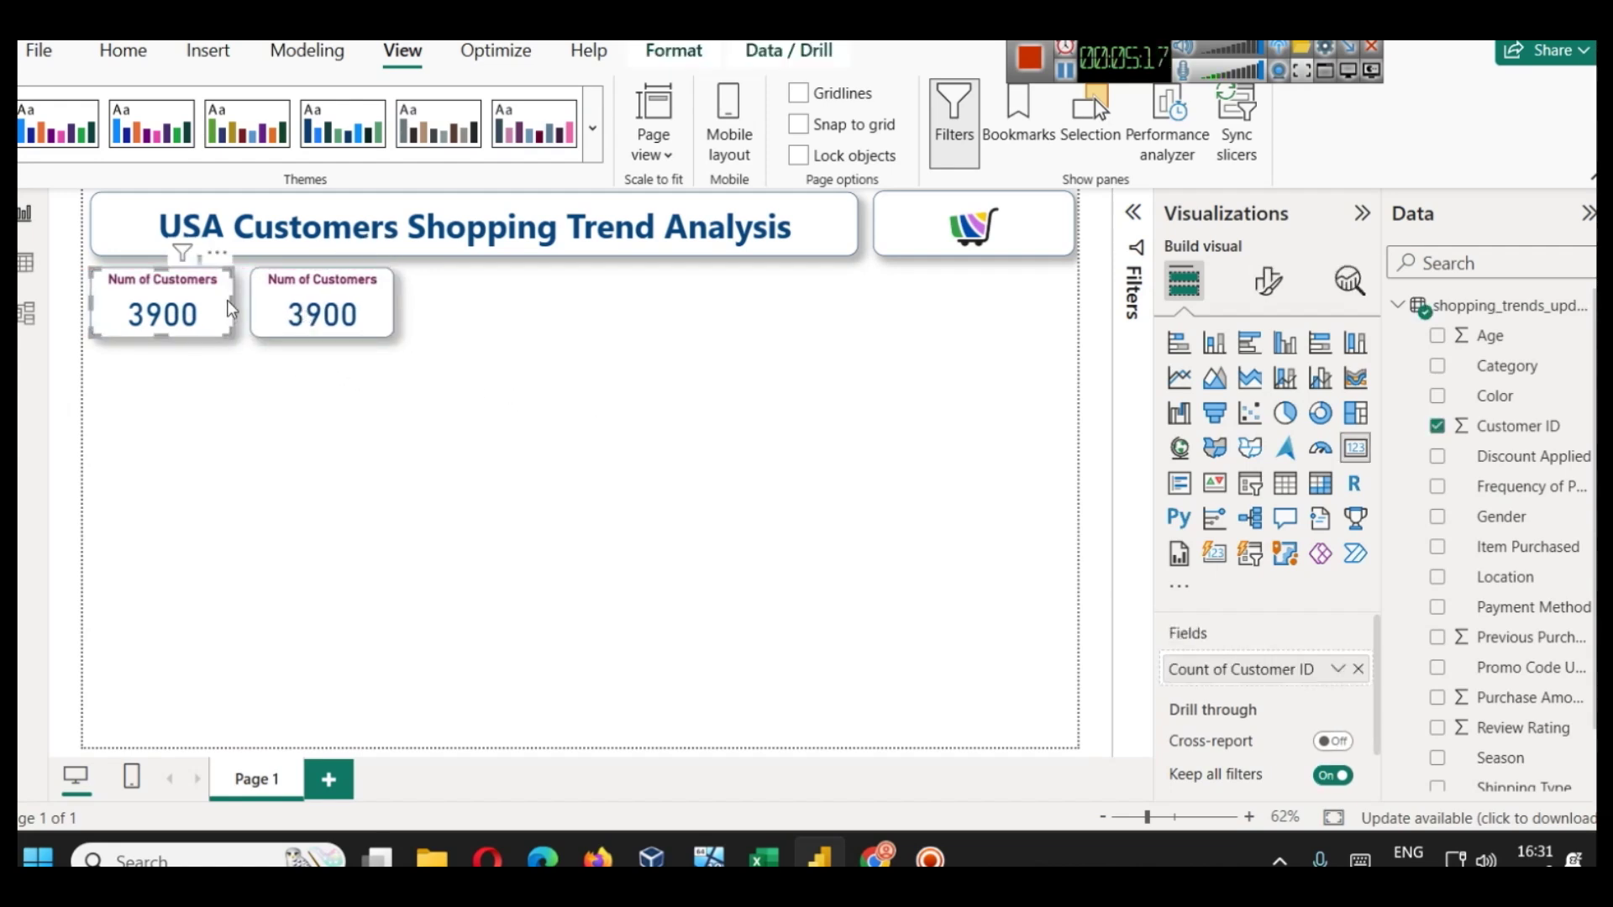
left_click_drag(241, 313, 235, 315)
left_click(321, 311)
key("Delete")
- Copy the narrowed Num of Customers card and place the copy directly beside it
left_click(143, 320)
key("ctrl+c")
key("ctrl+v")
left_click(502, 556)
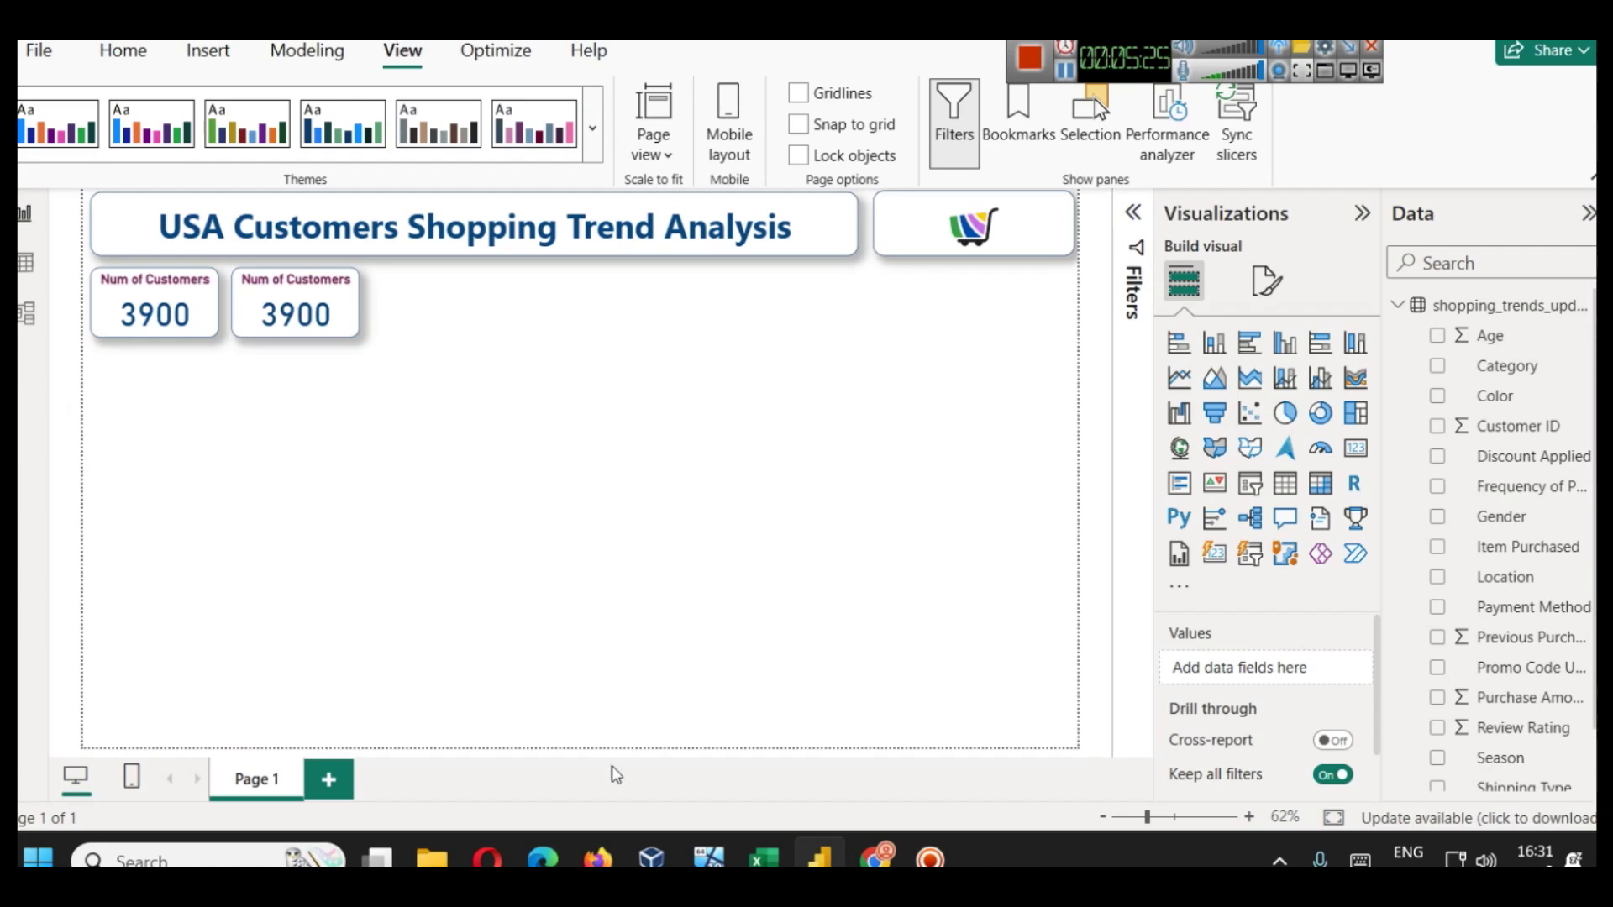
- Check the KPI list in the browser, and examine Purchase Amount (USD) and the other columns of shopping_trends_updated in Excel
left_click(876, 857)
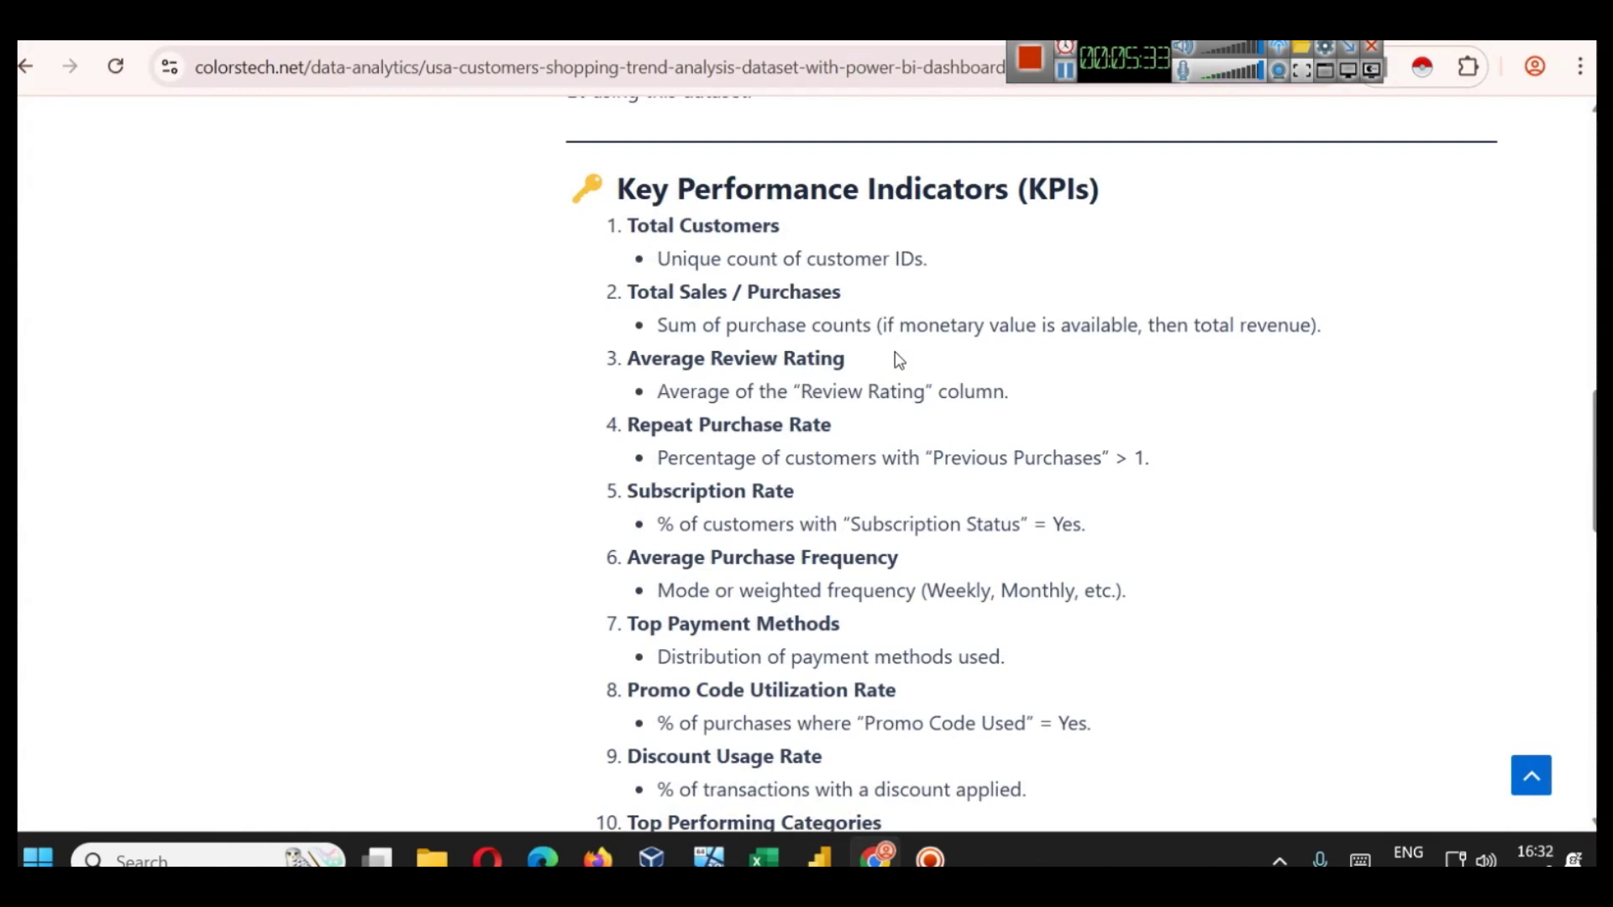
left_click(819, 857)
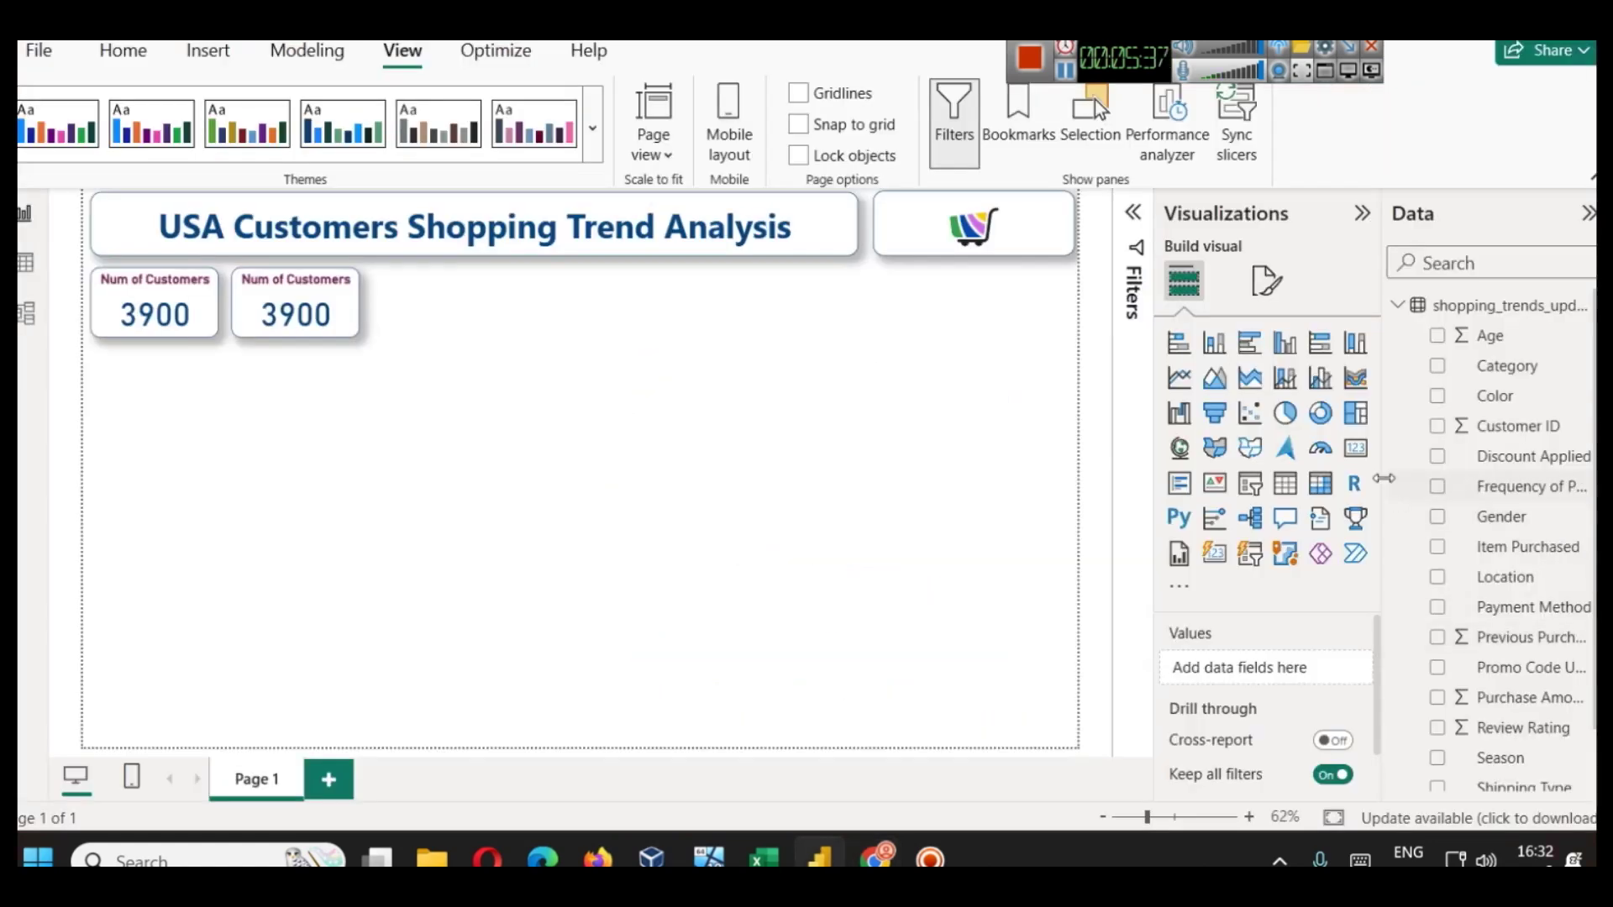
mouse_move(764, 857)
left_click(764, 709)
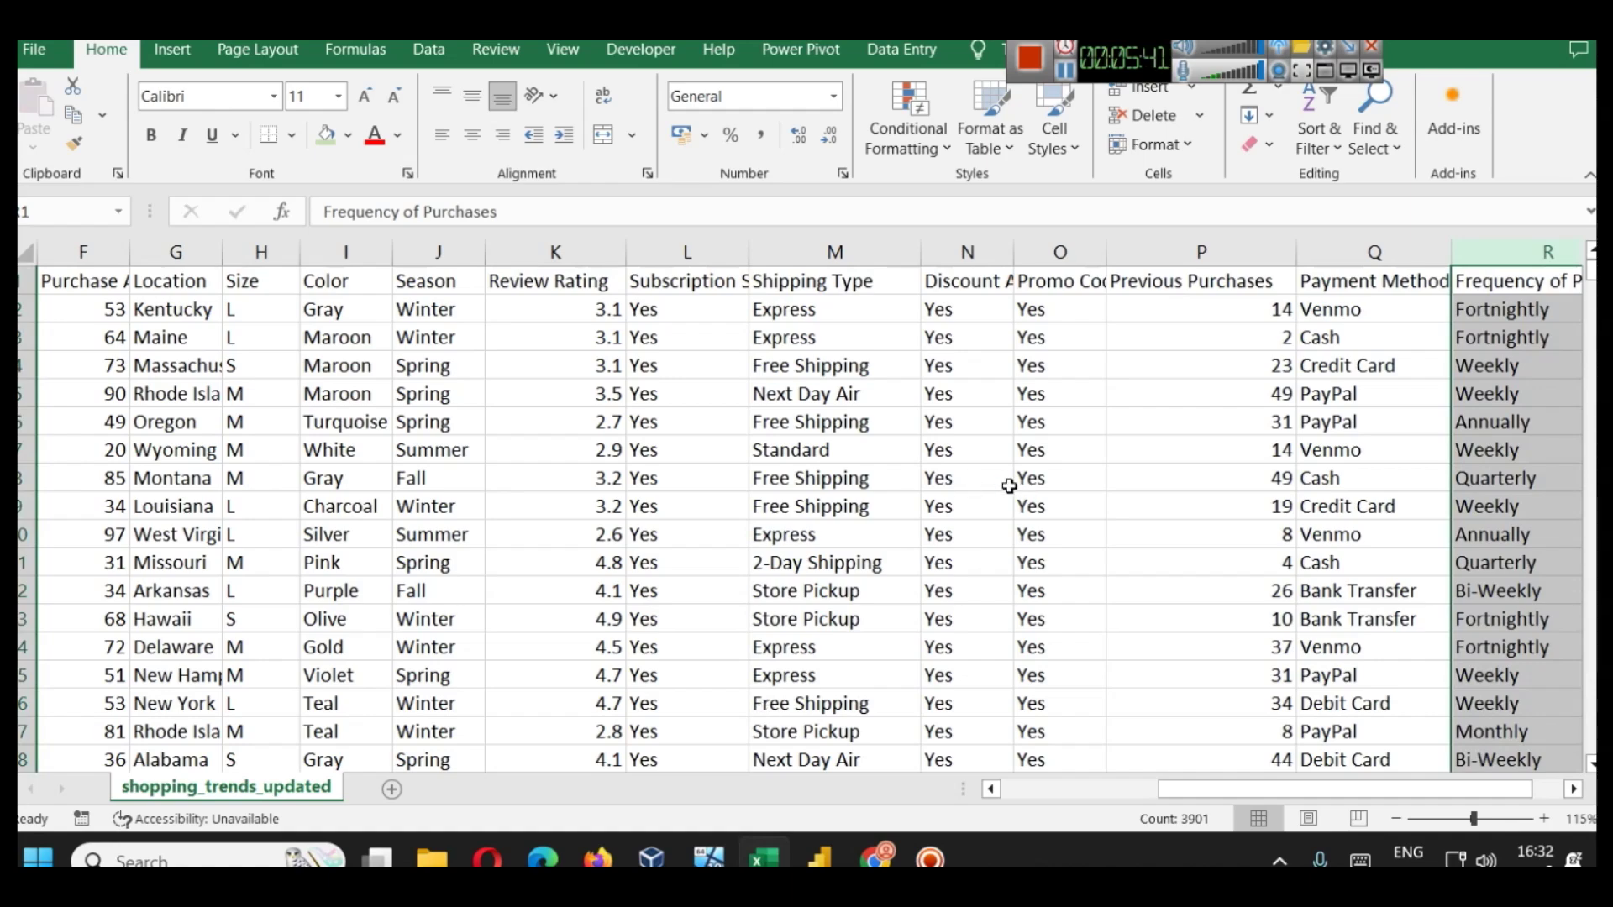
scroll(1004, 479, "down", 1)
left_click_drag(1162, 783, 957, 785)
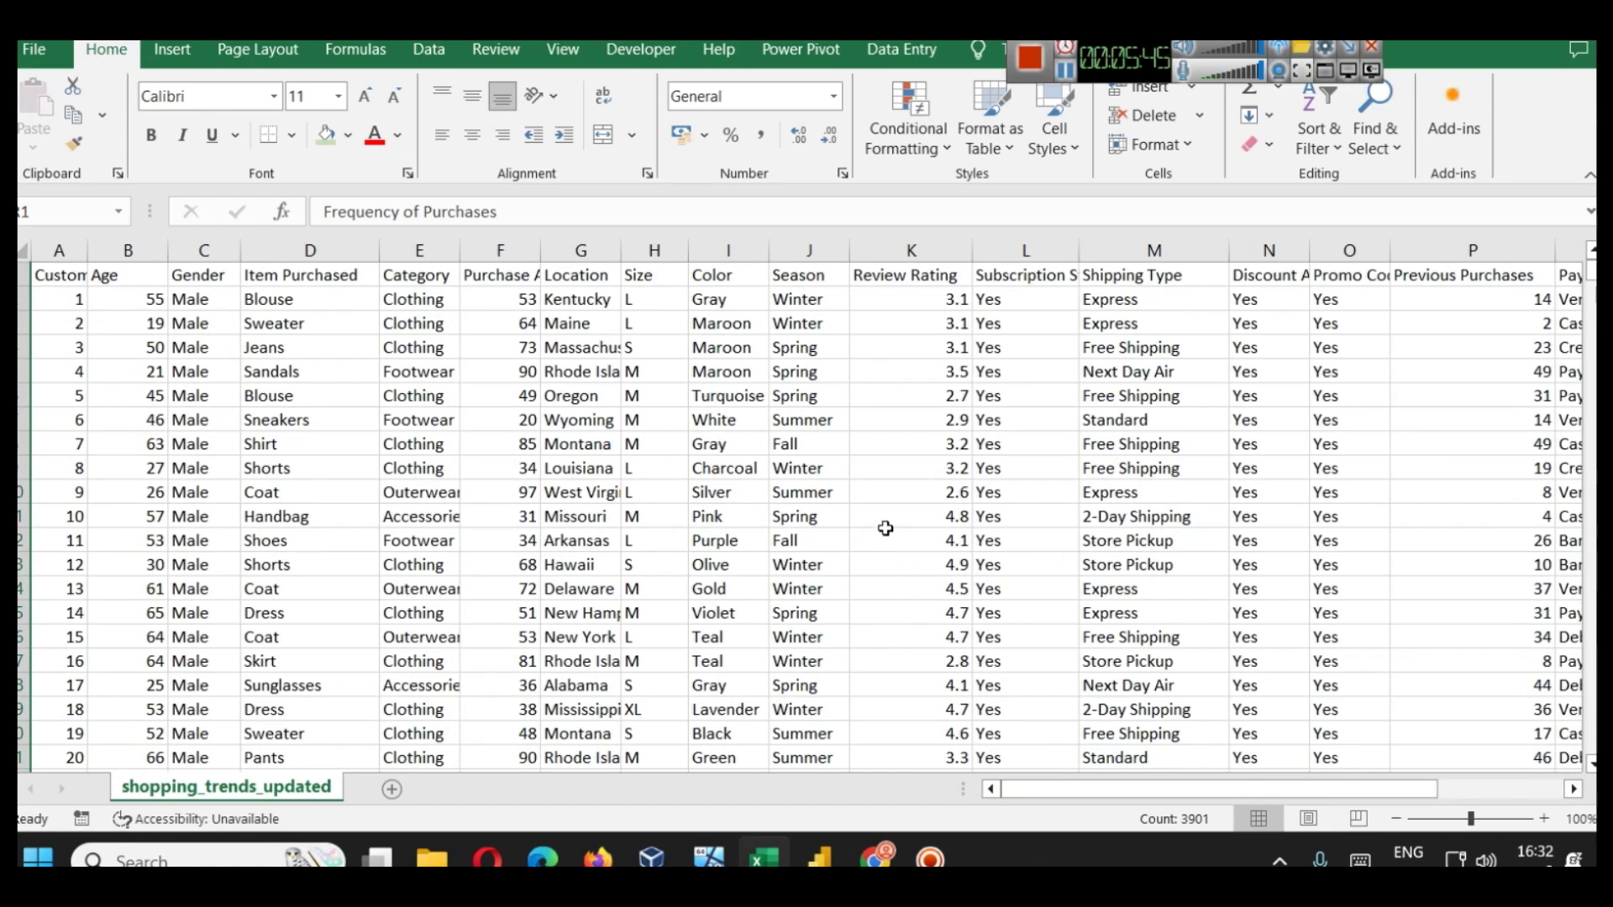
left_click_drag(546, 252, 652, 257)
left_click(574, 274)
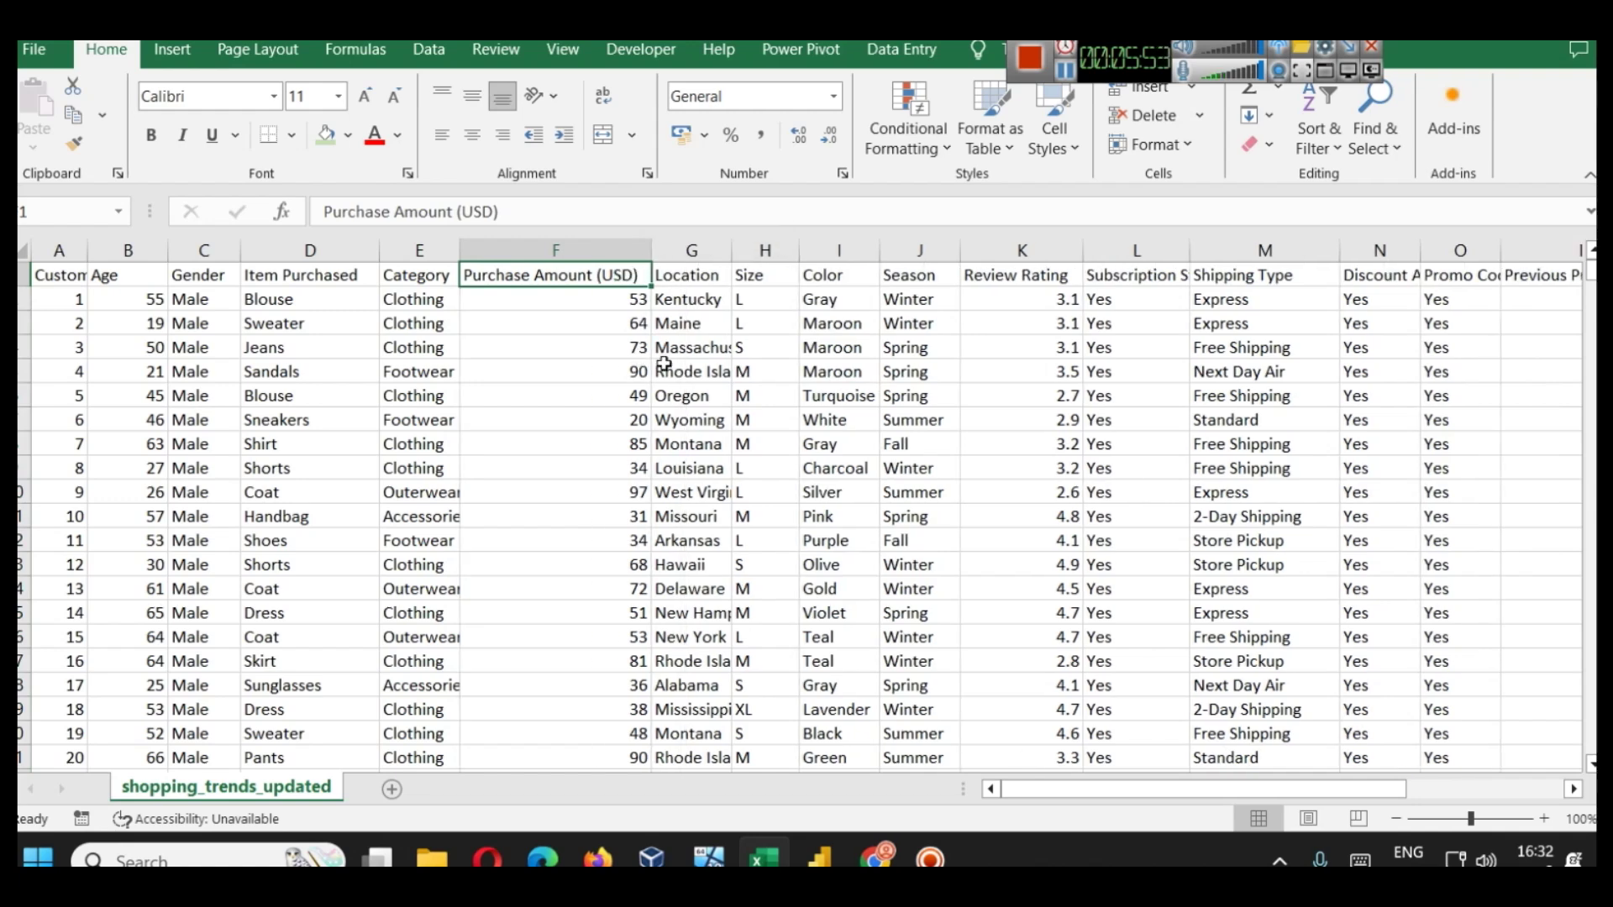
left_click_drag(1167, 791, 1441, 798)
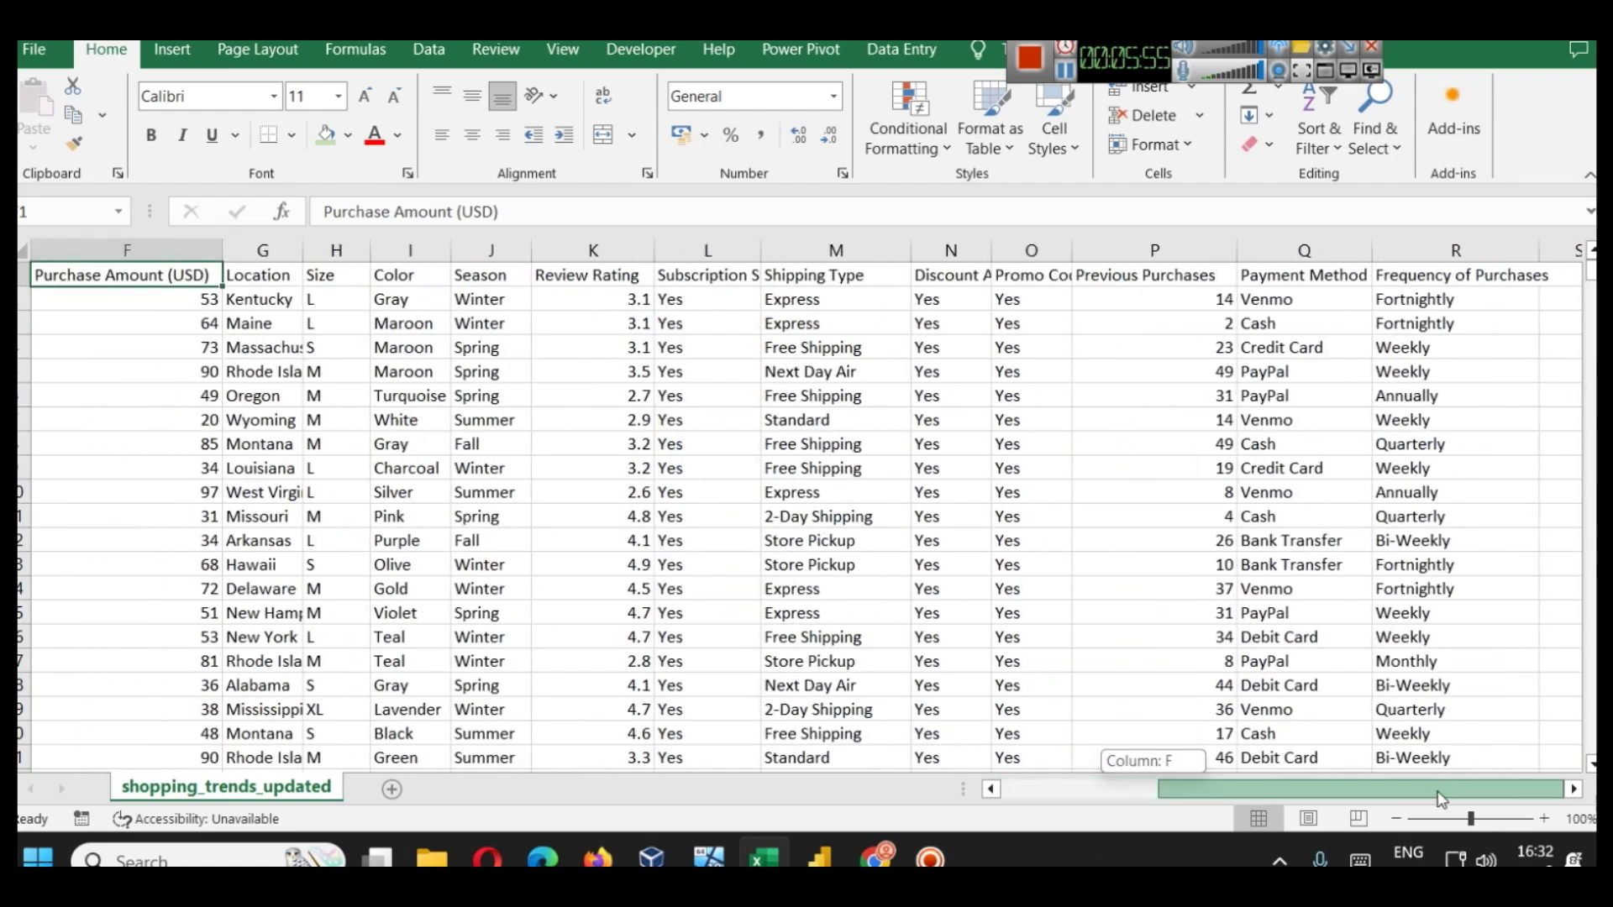
left_click_drag(1344, 778, 1279, 779)
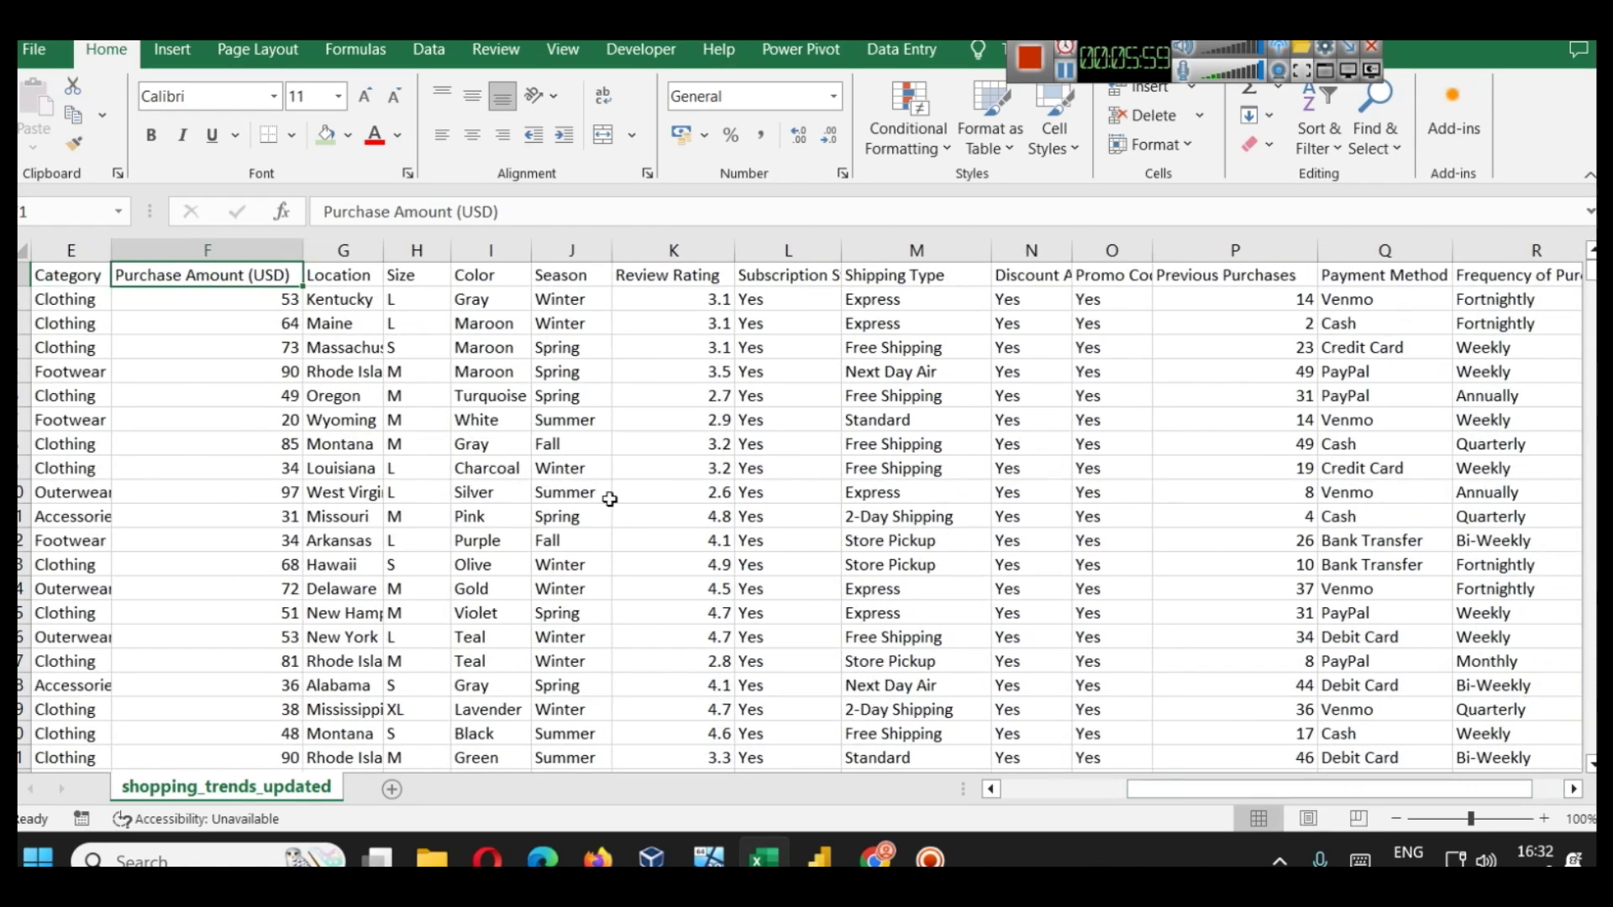
- Switch back to Power BI and replace Customer ID in the second card with the sum of Purchase Amount (USD)
left_click(820, 857)
left_click(345, 315)
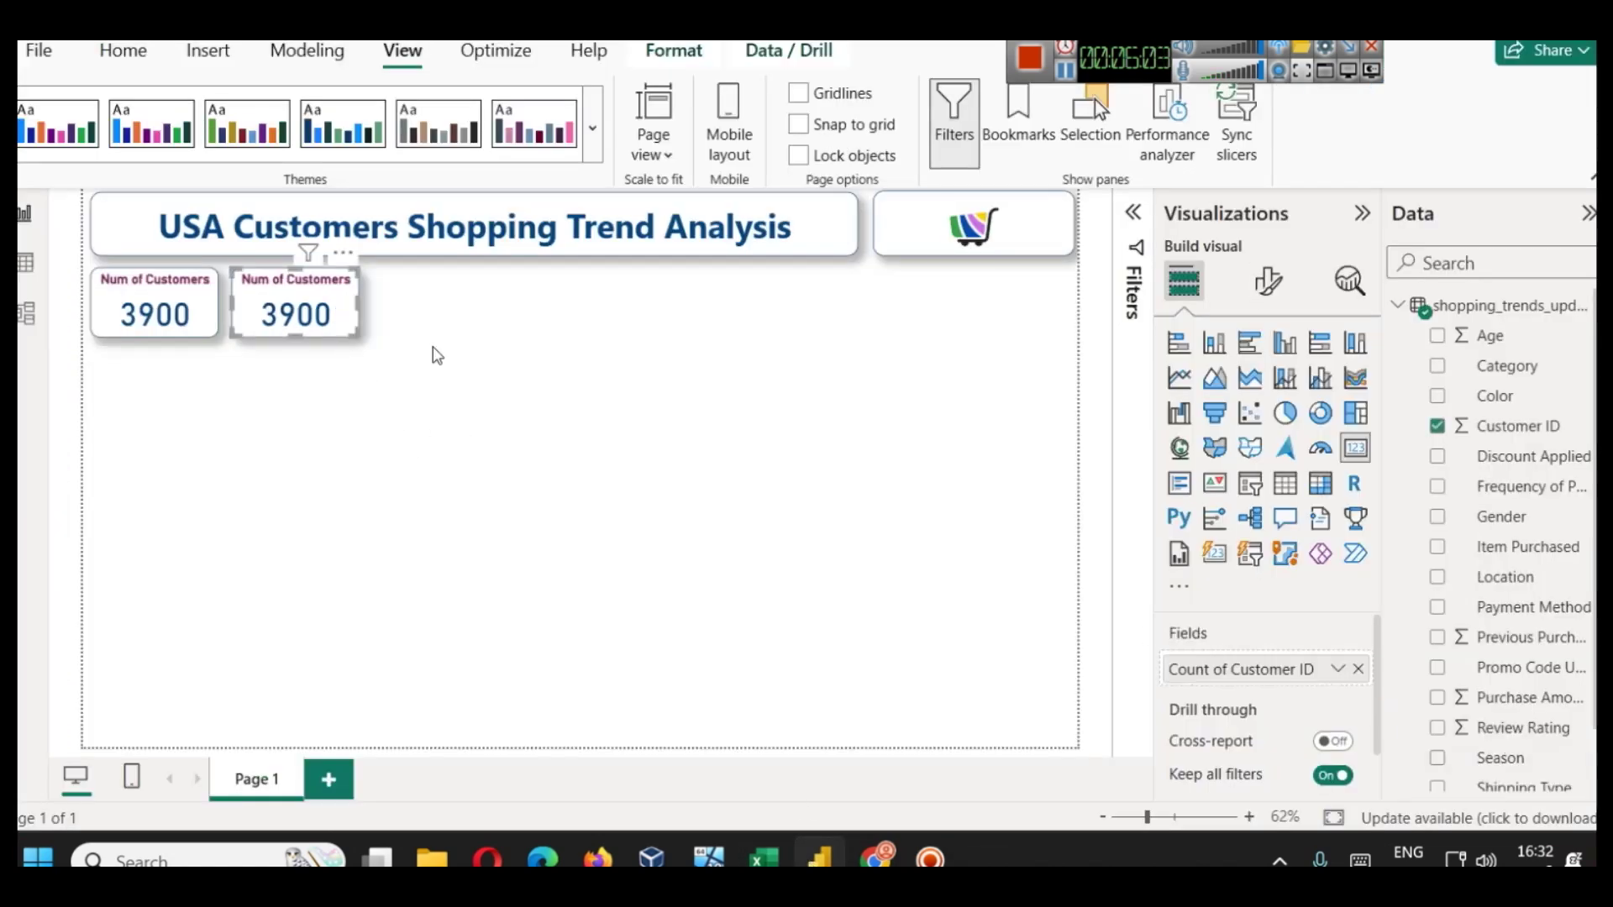
left_click(1358, 669)
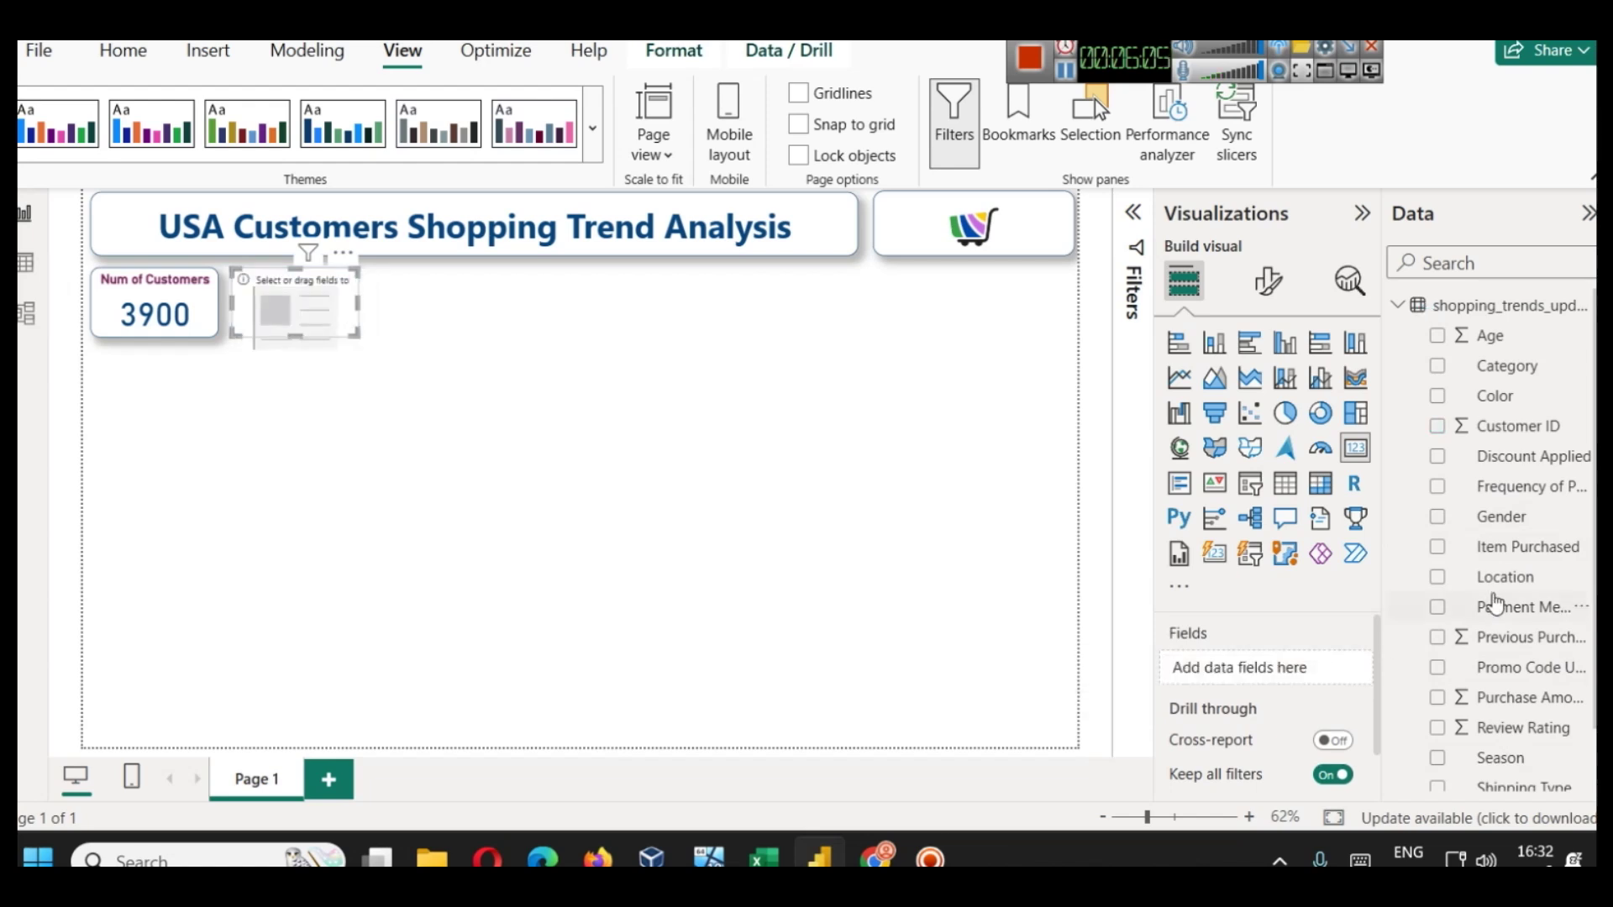
scroll(1529, 571, "down", 1)
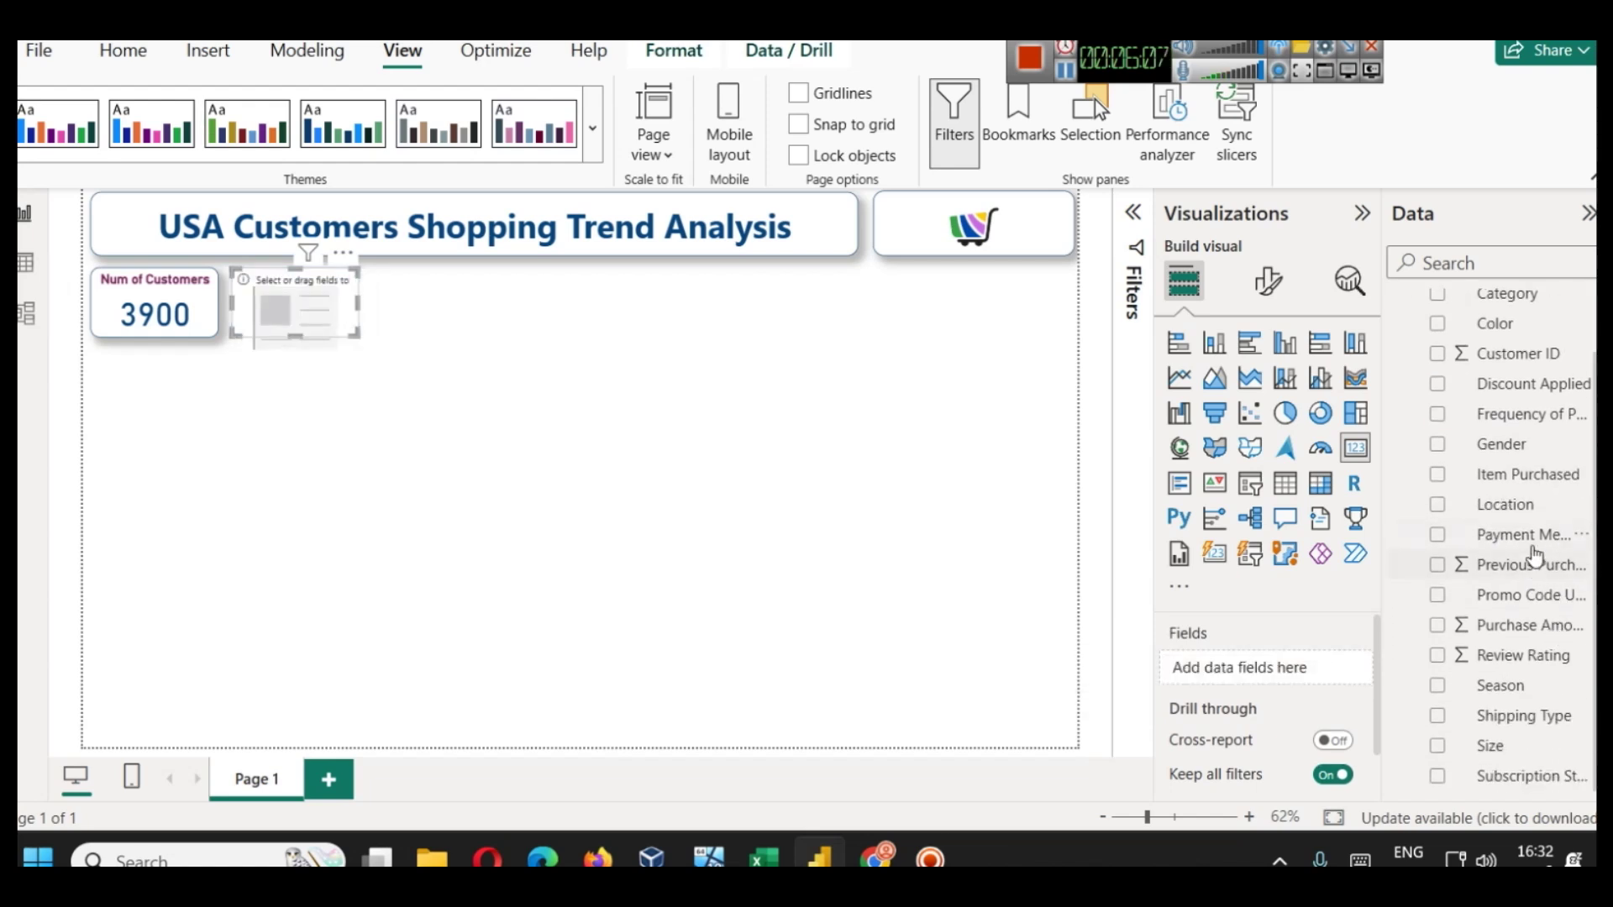
left_click_drag(1512, 625, 1244, 672)
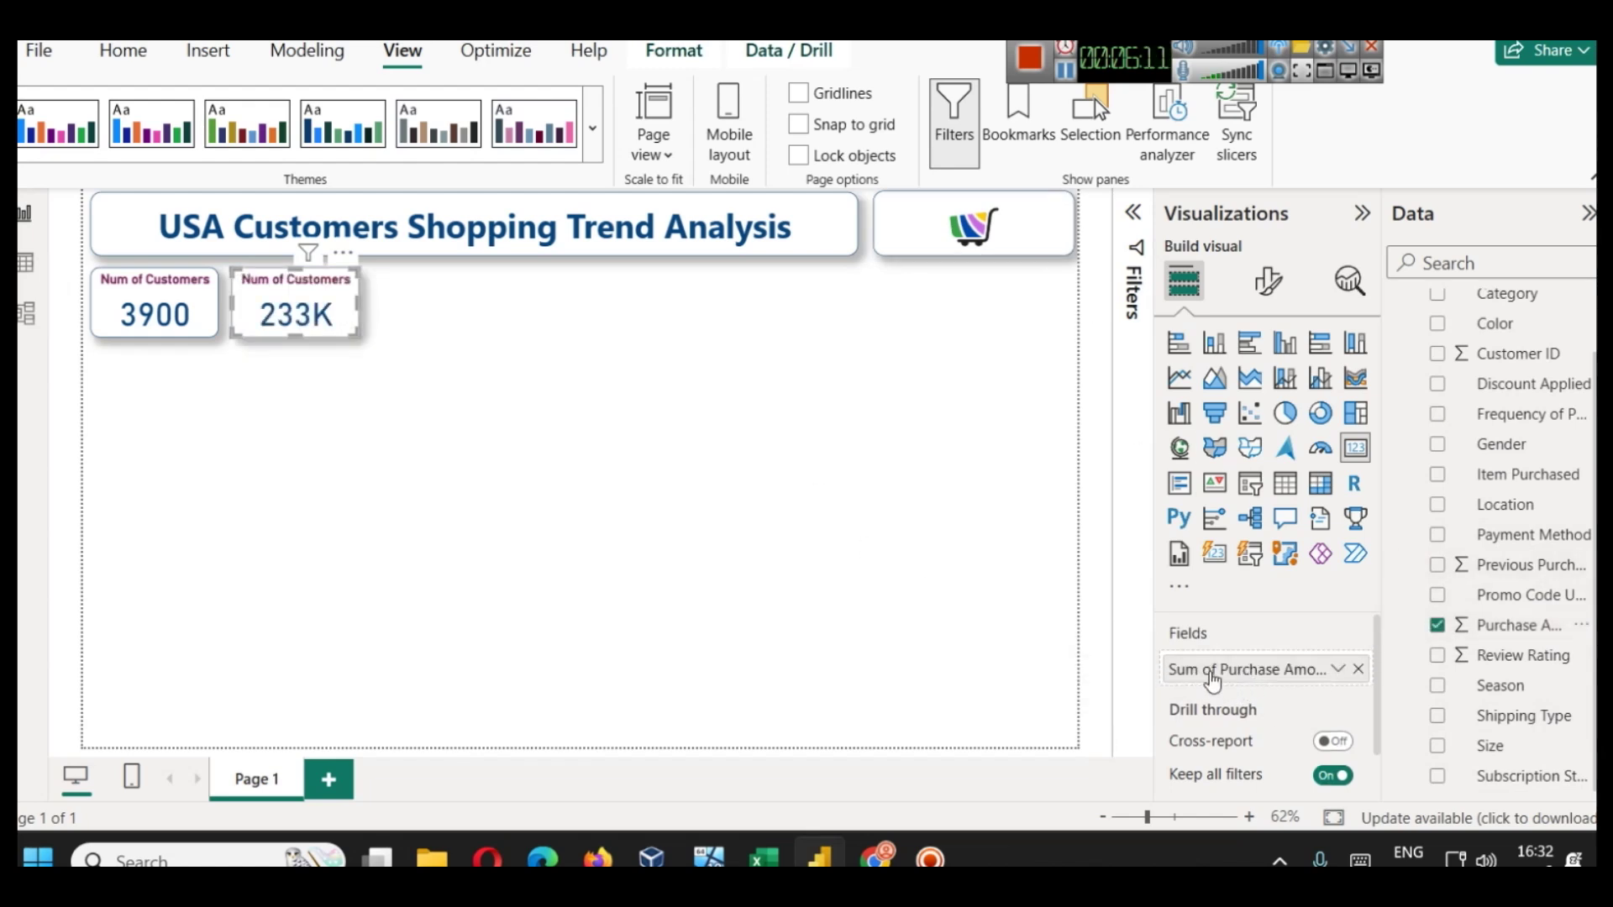
left_click(1338, 670)
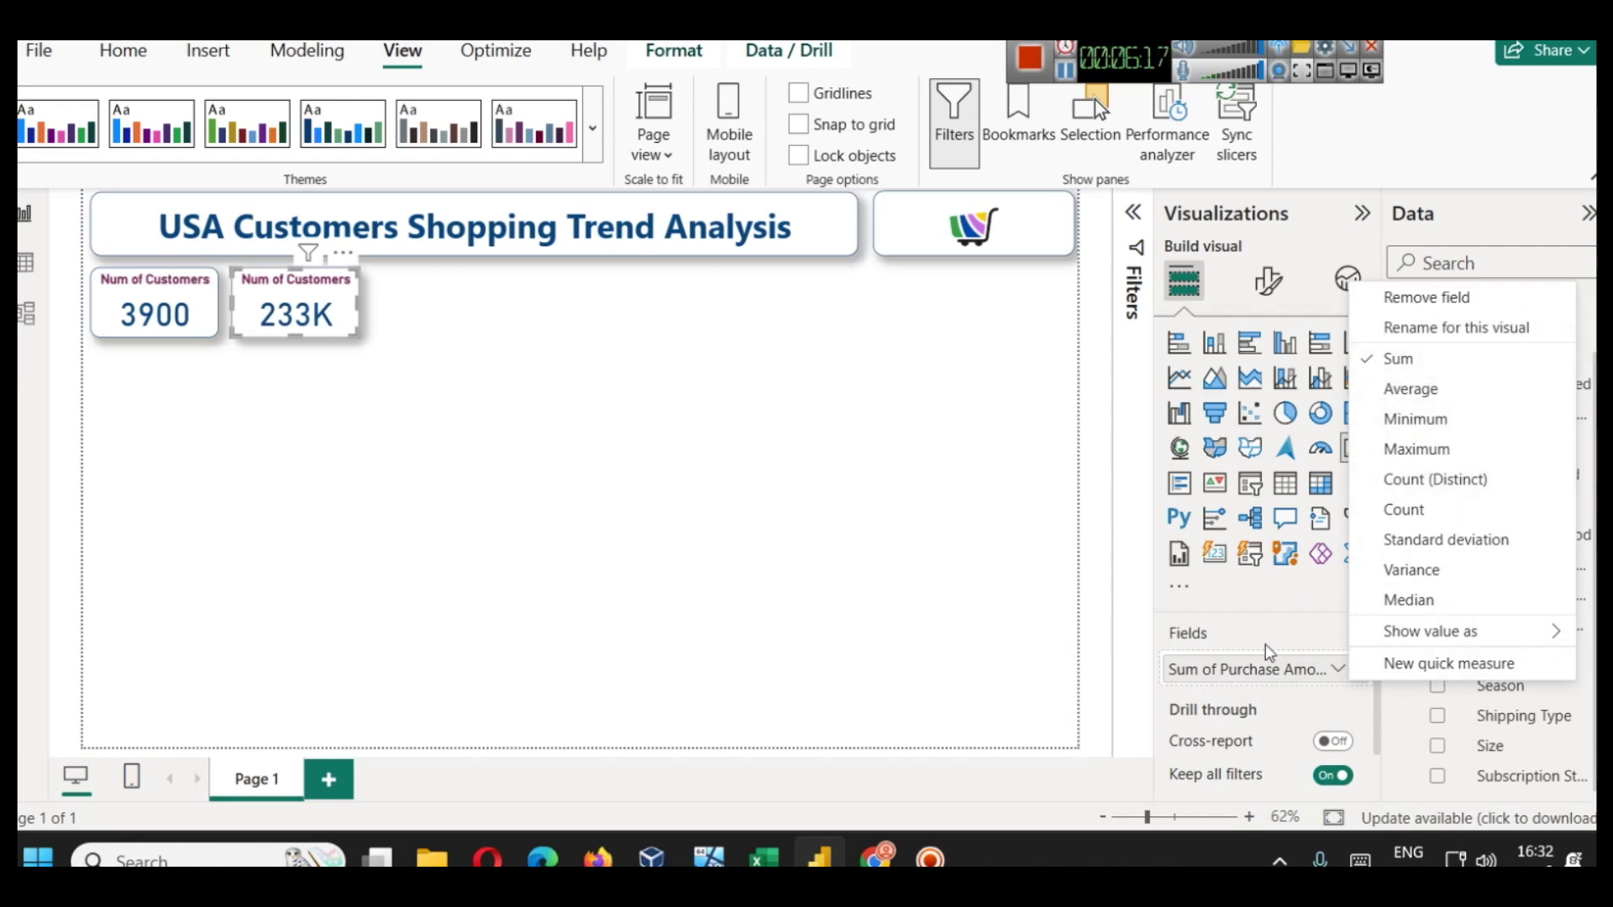
- Change the second KPI card's title text to Total Sales
left_click(1268, 284)
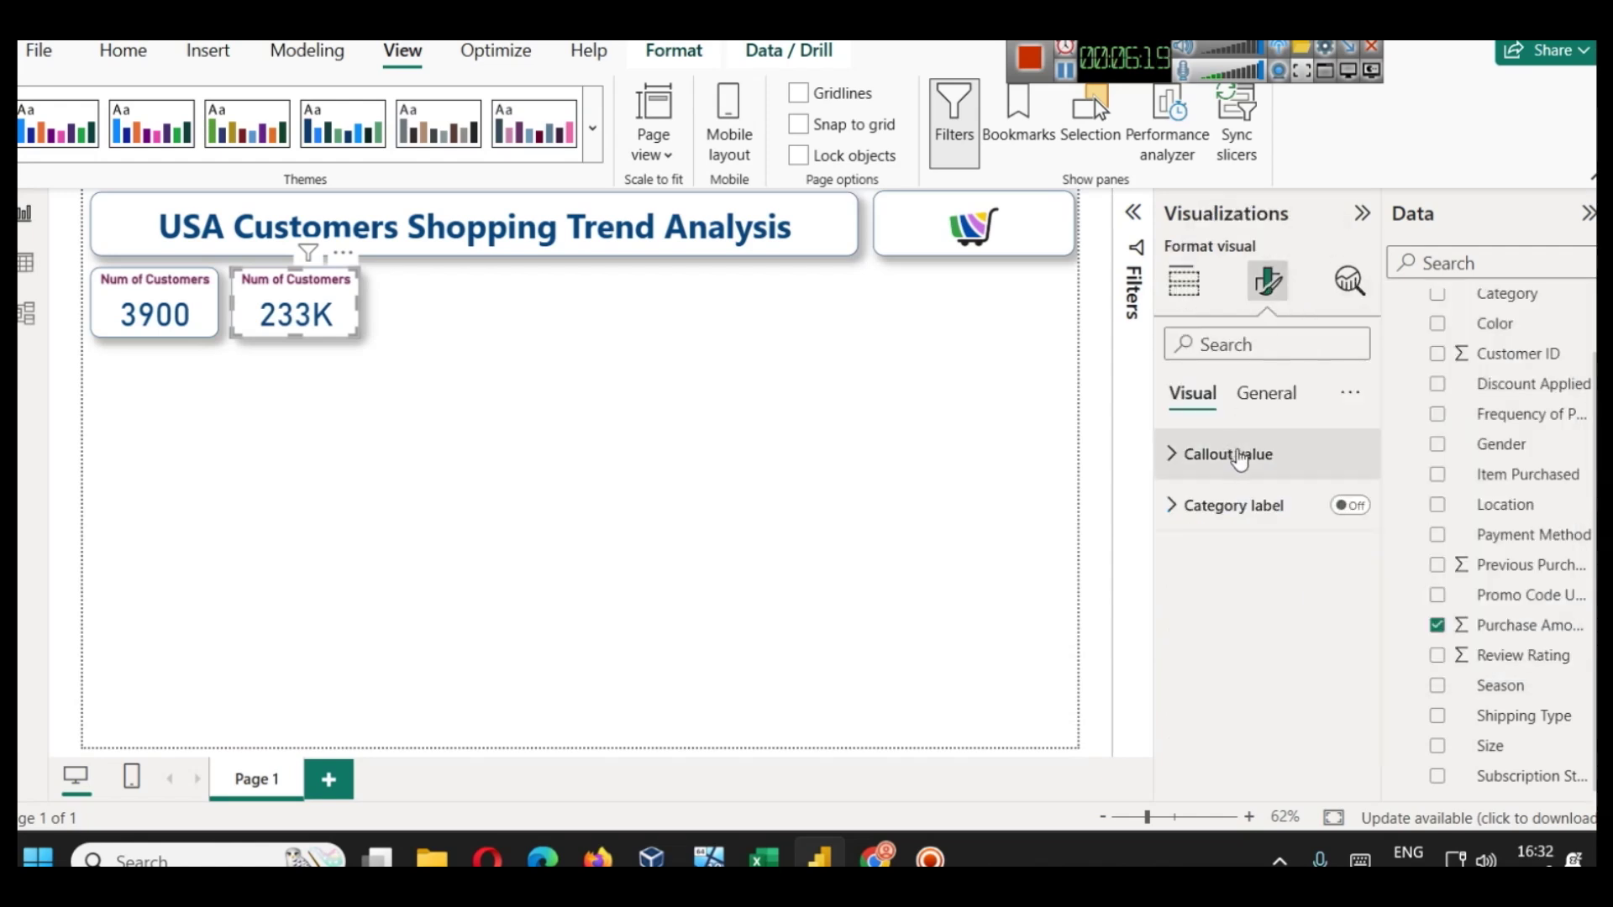
left_click(1264, 393)
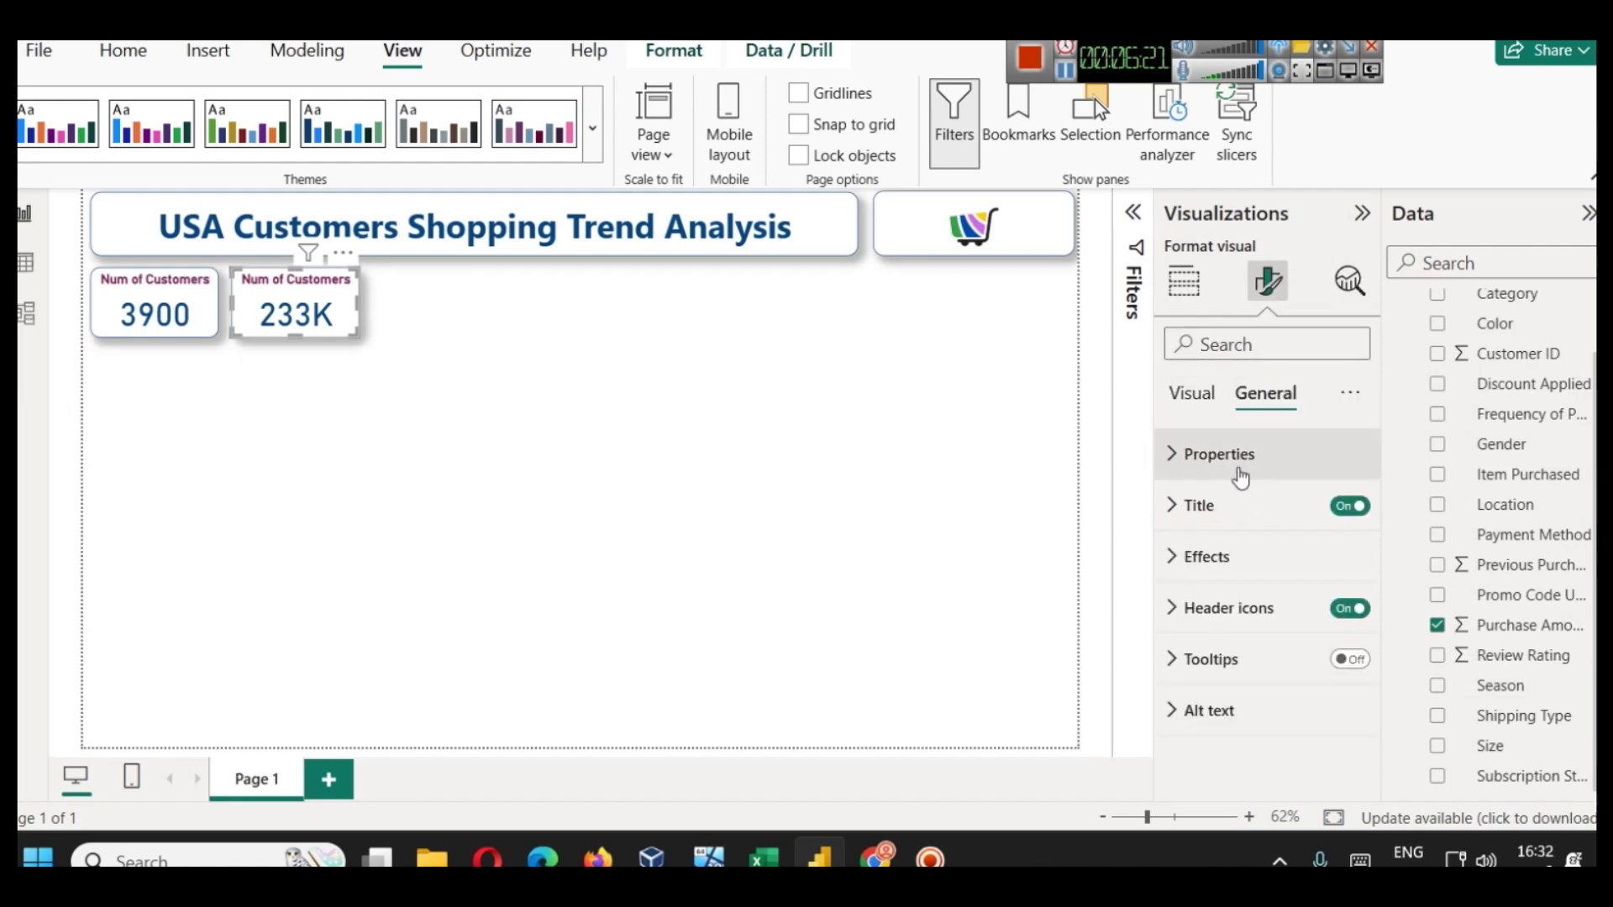
left_click(1214, 504)
triple_click(1240, 634)
type("T")
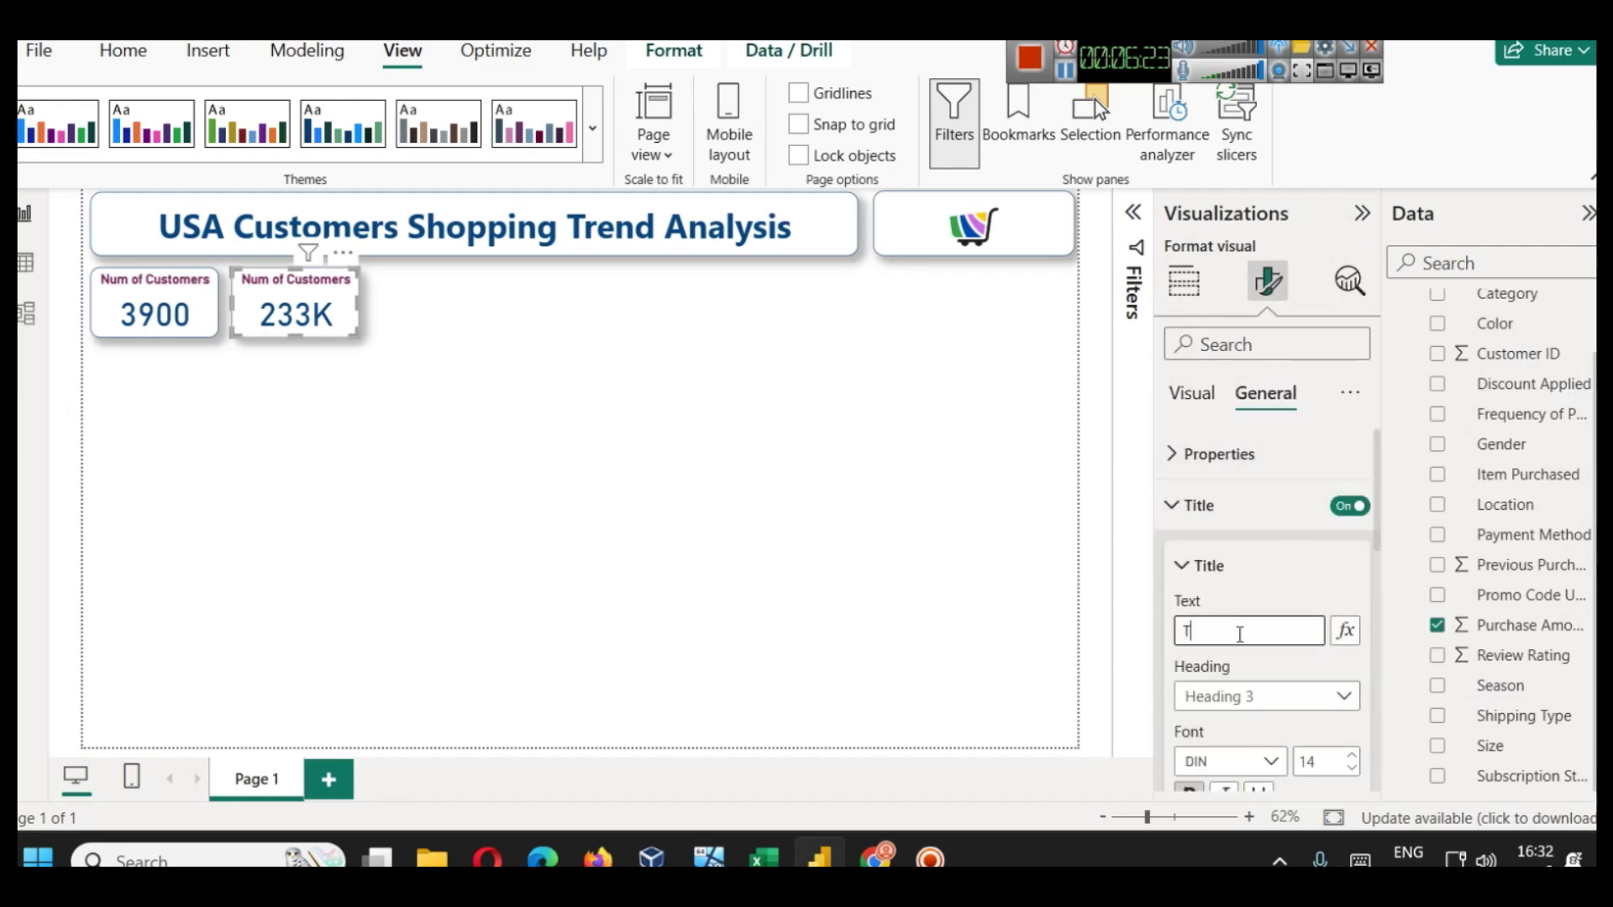
type("otal Sales")
left_click(673, 503)
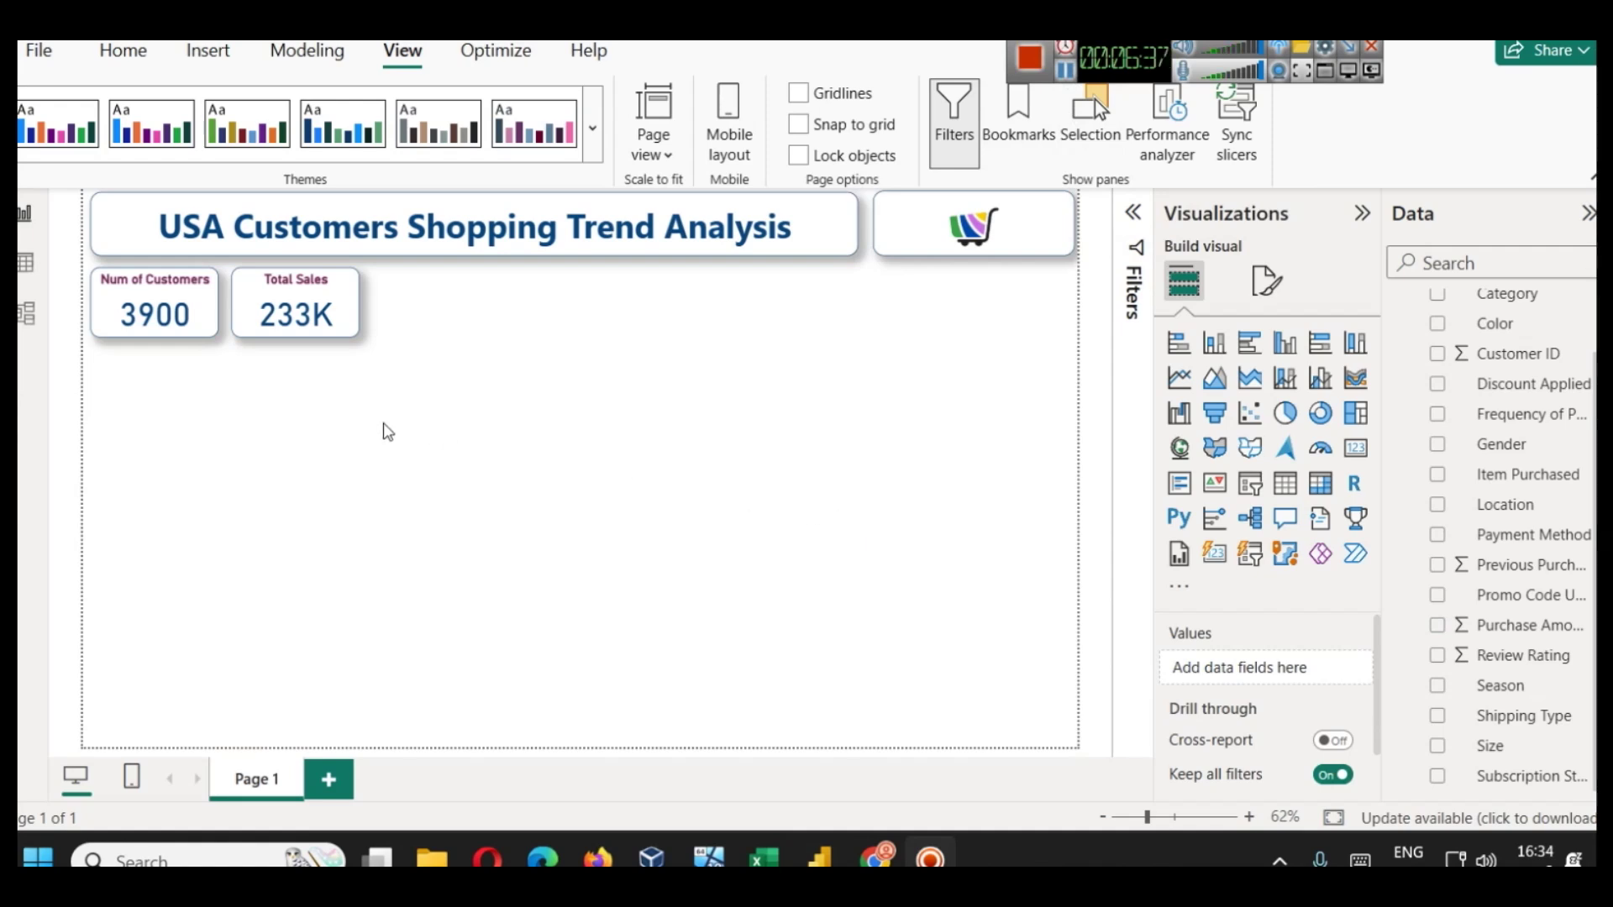
- Duplicate the Total Sales card, place the copy beside it, and nudge both cards left to tighten the gaps in the KPI row
left_click(320, 317)
key("ctrl+c")
key("ctrl+v")
left_click_drag(320, 317, 444, 305)
left_click(315, 304)
key("Left")
key("Left")
key("Left")
left_click(395, 304)
key("Left")
key("Left")
key("Left")
key("Left")
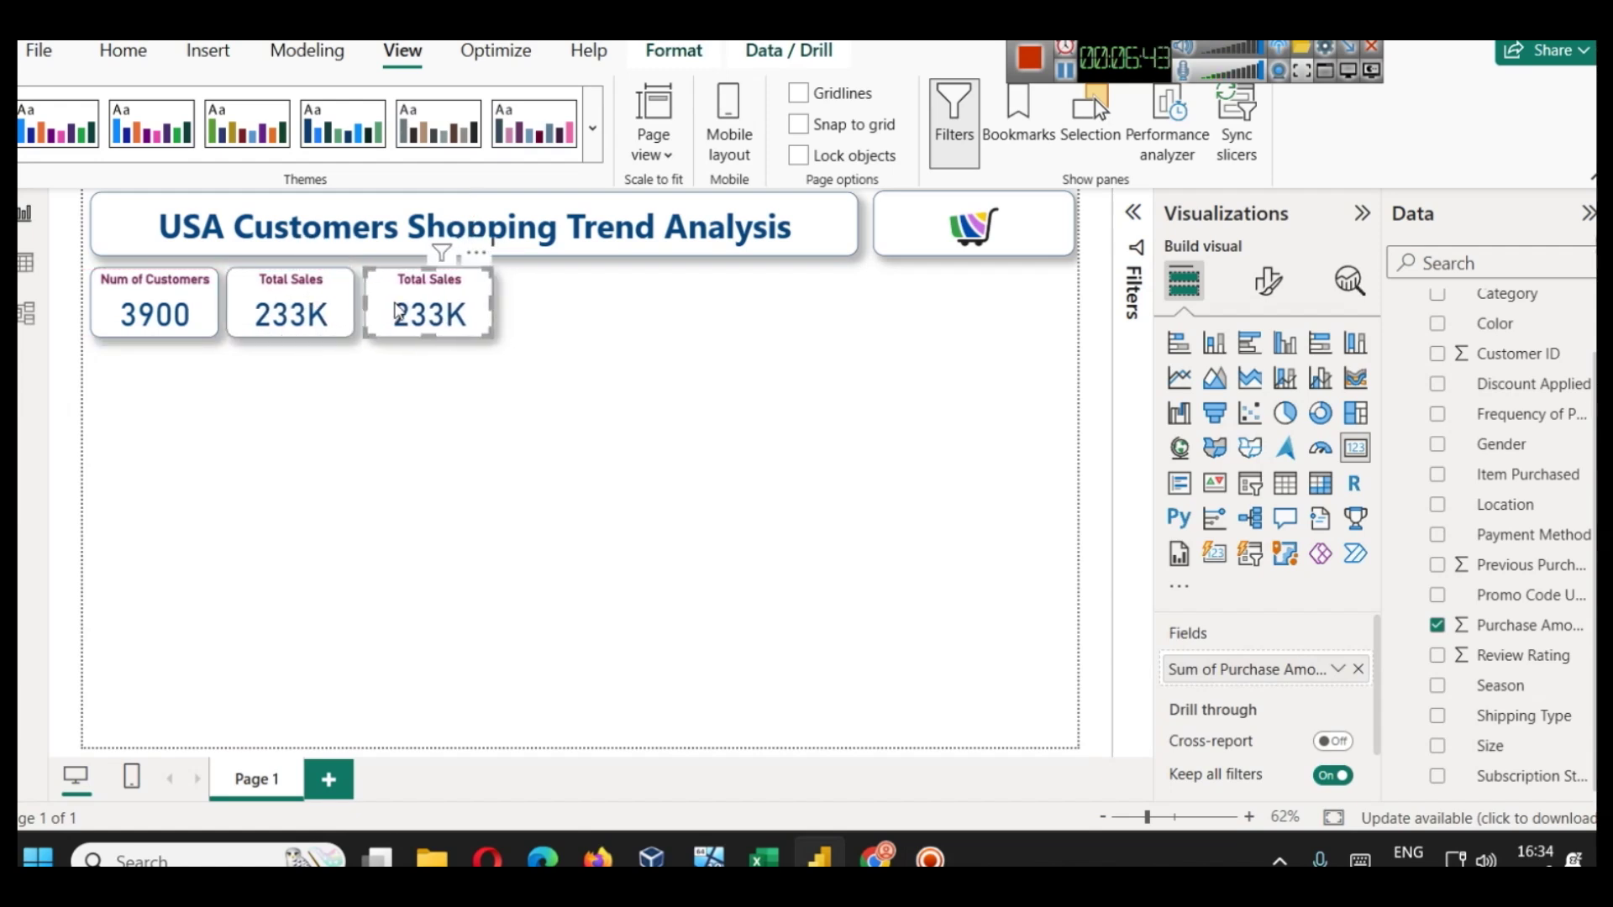
- Switch the third card to the average of Purchase Amount (USD) and title it Avg Order Val
left_click(1329, 670)
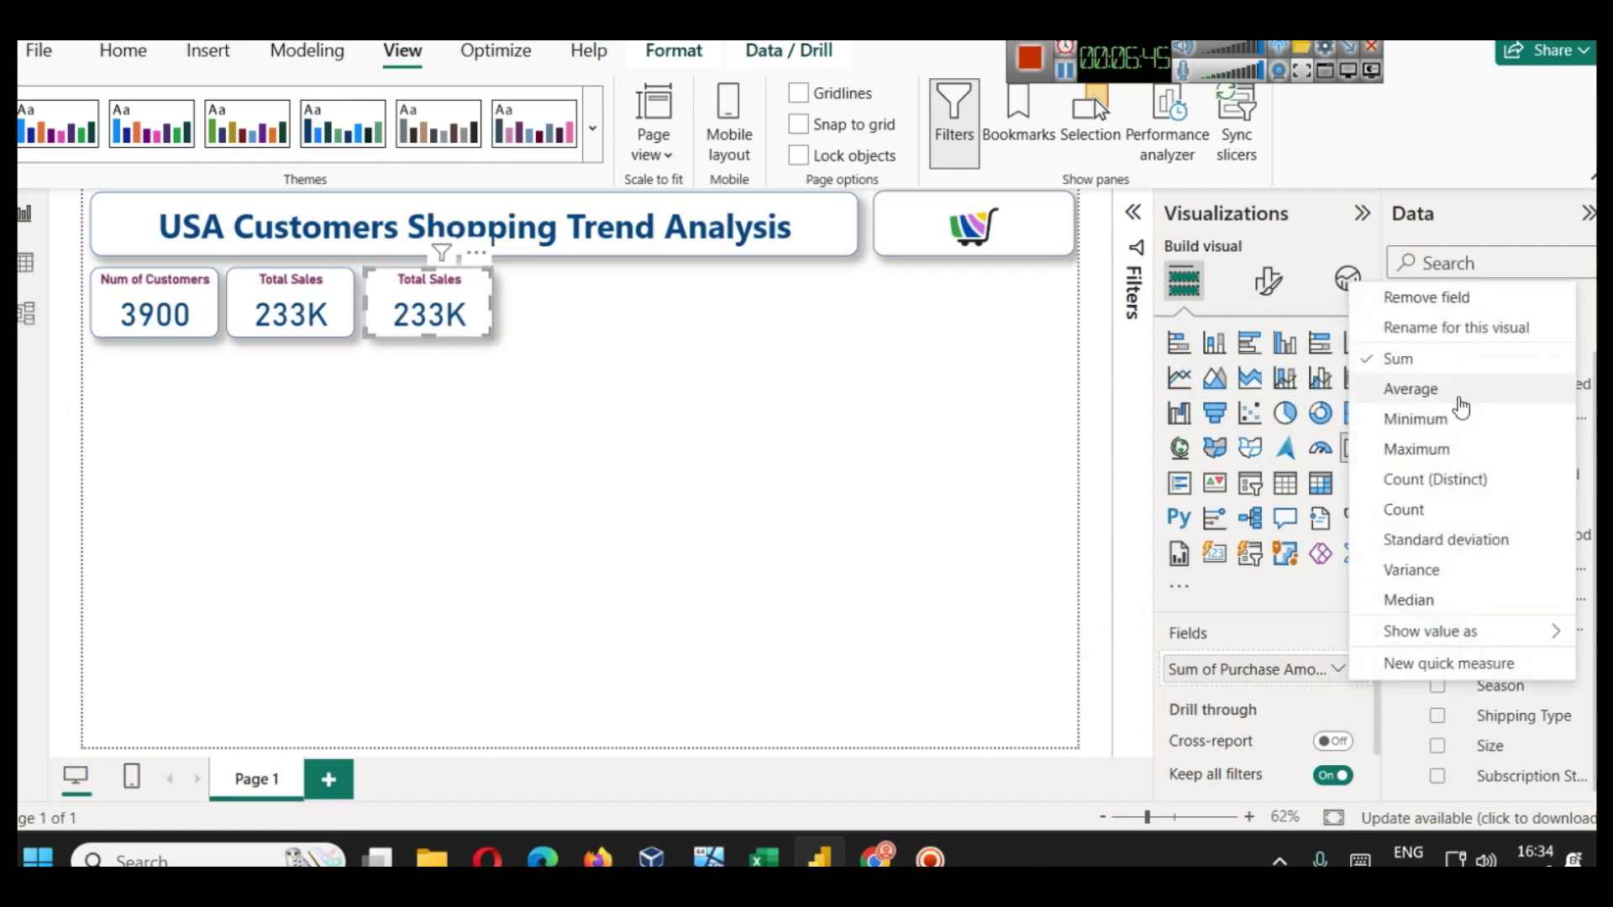
left_click(1460, 392)
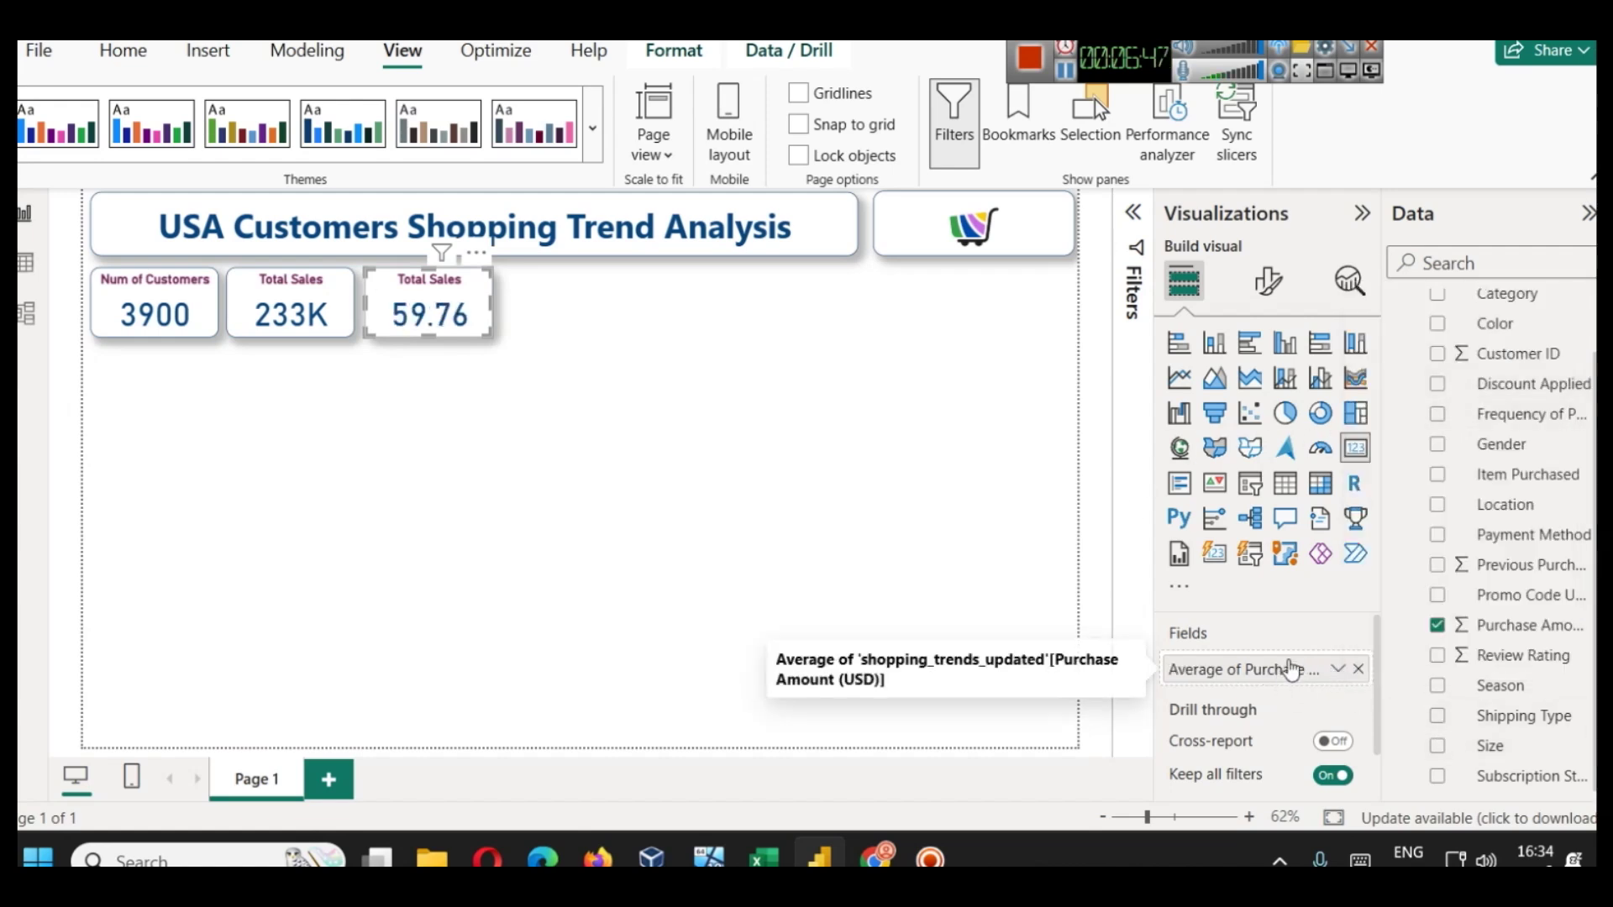
left_click(1275, 294)
left_click(1266, 393)
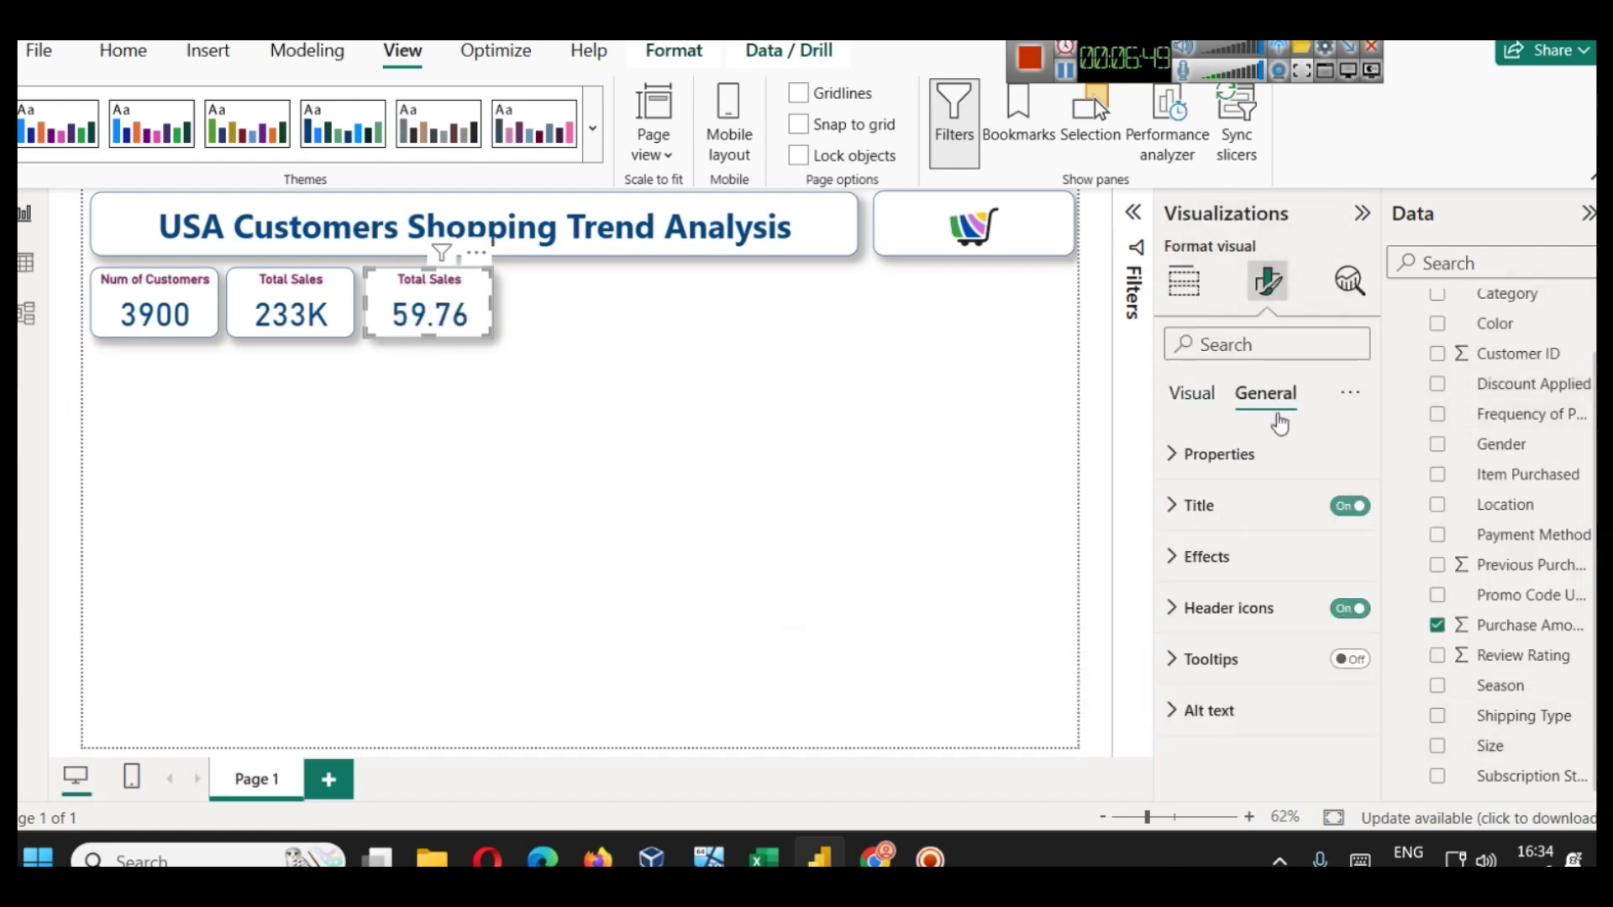
left_click(1209, 508)
triple_click(1228, 634)
type("A")
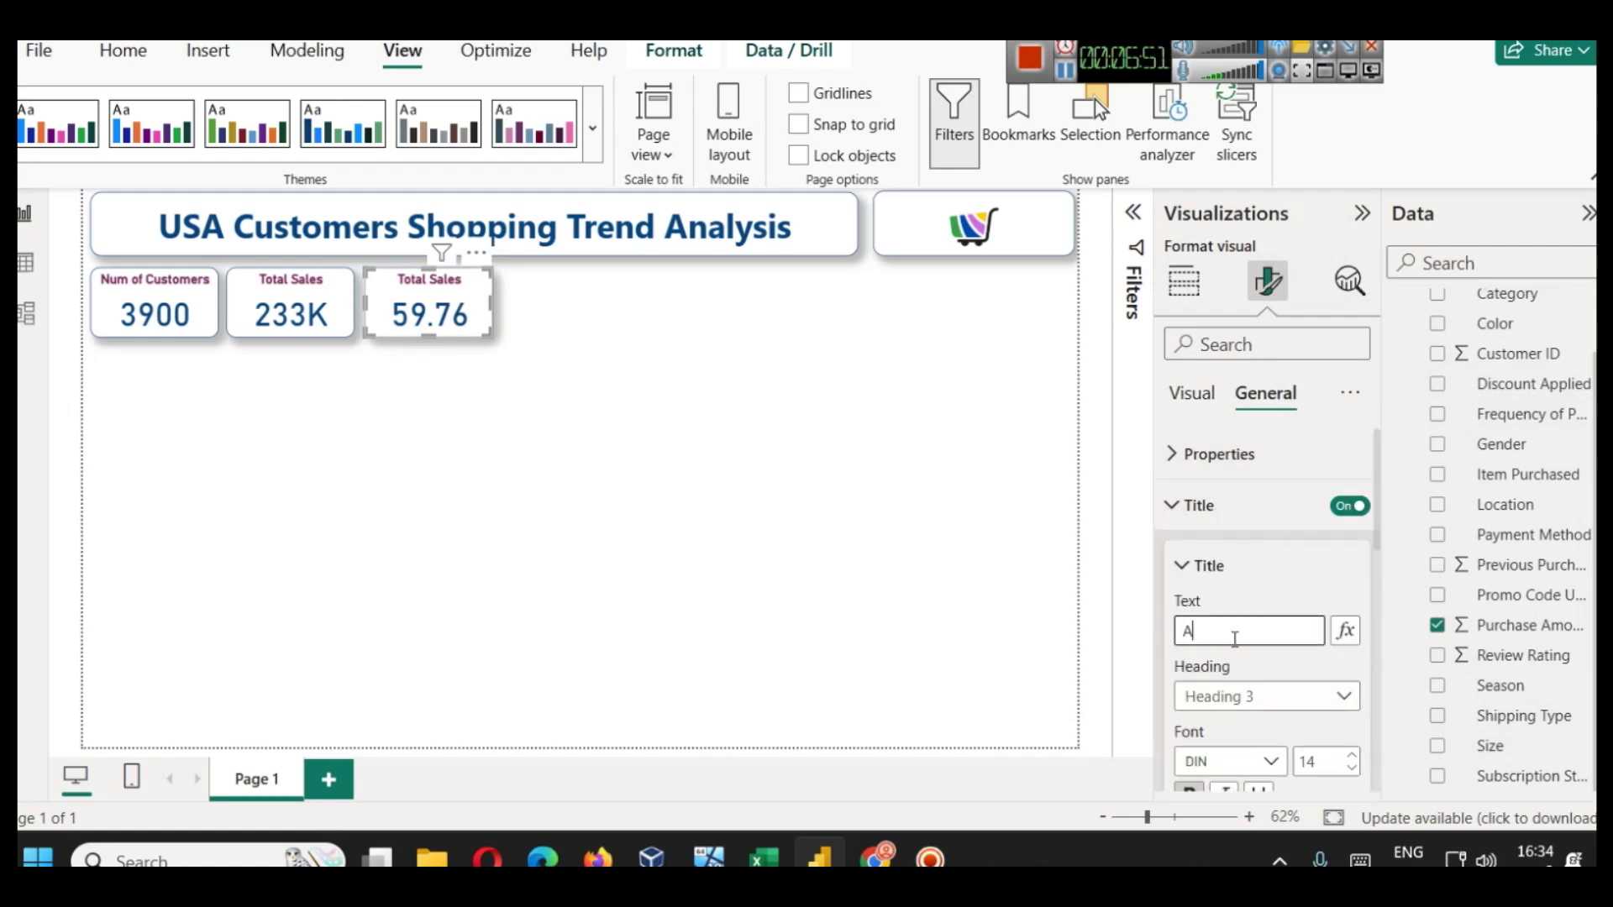
type("vg order V")
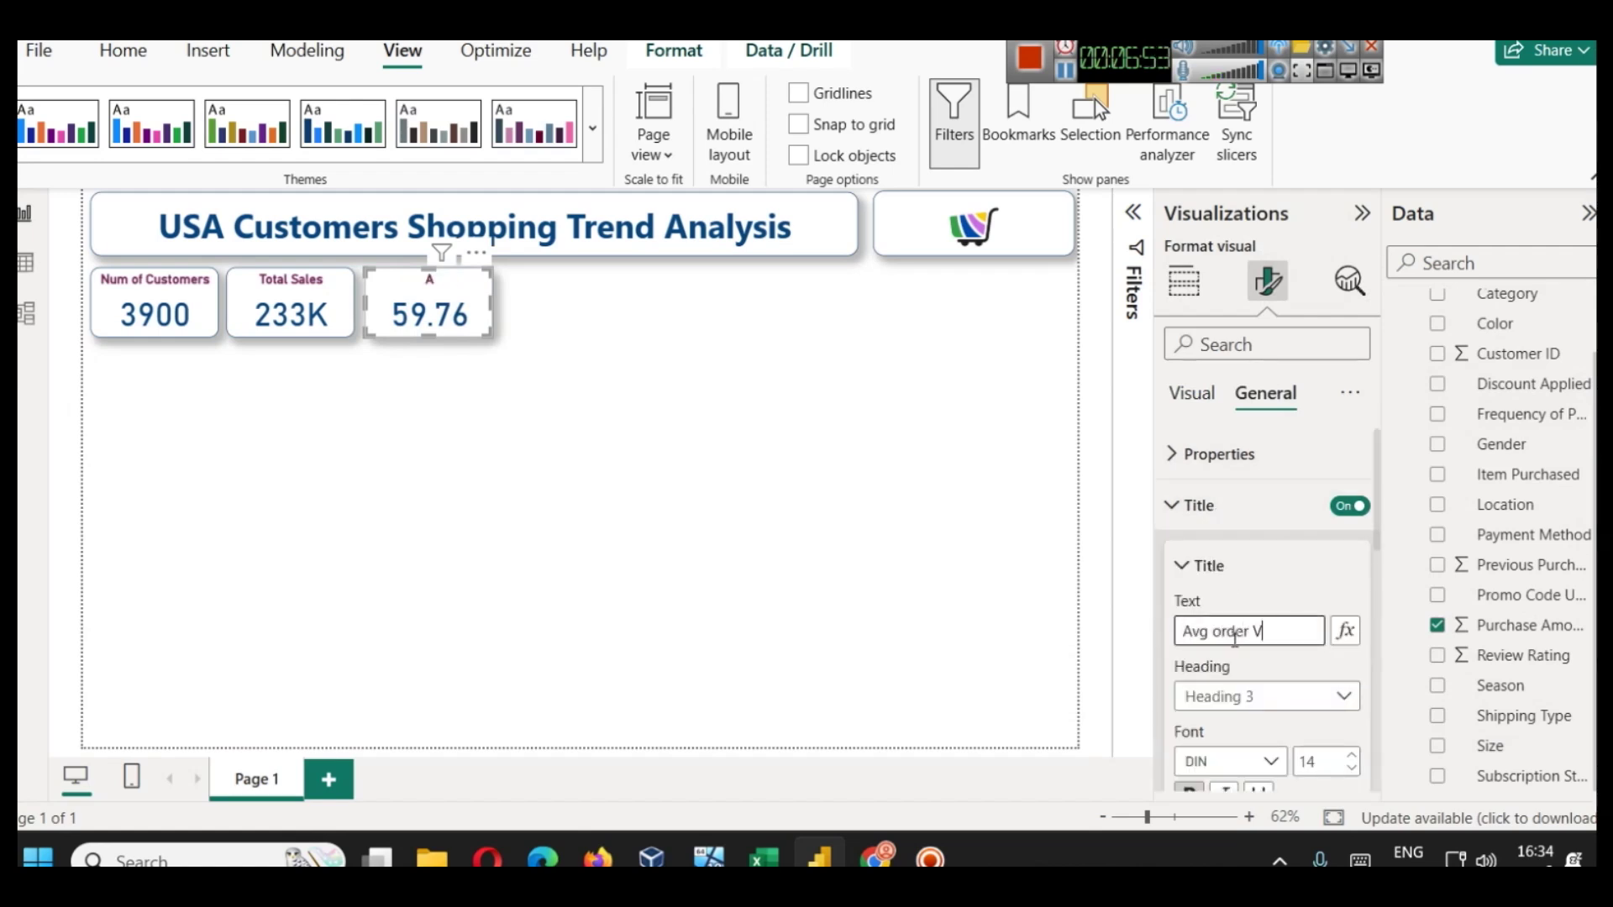
type("ak")
key("BackSpace")
type("al")
key("BackSpace")
type("O")
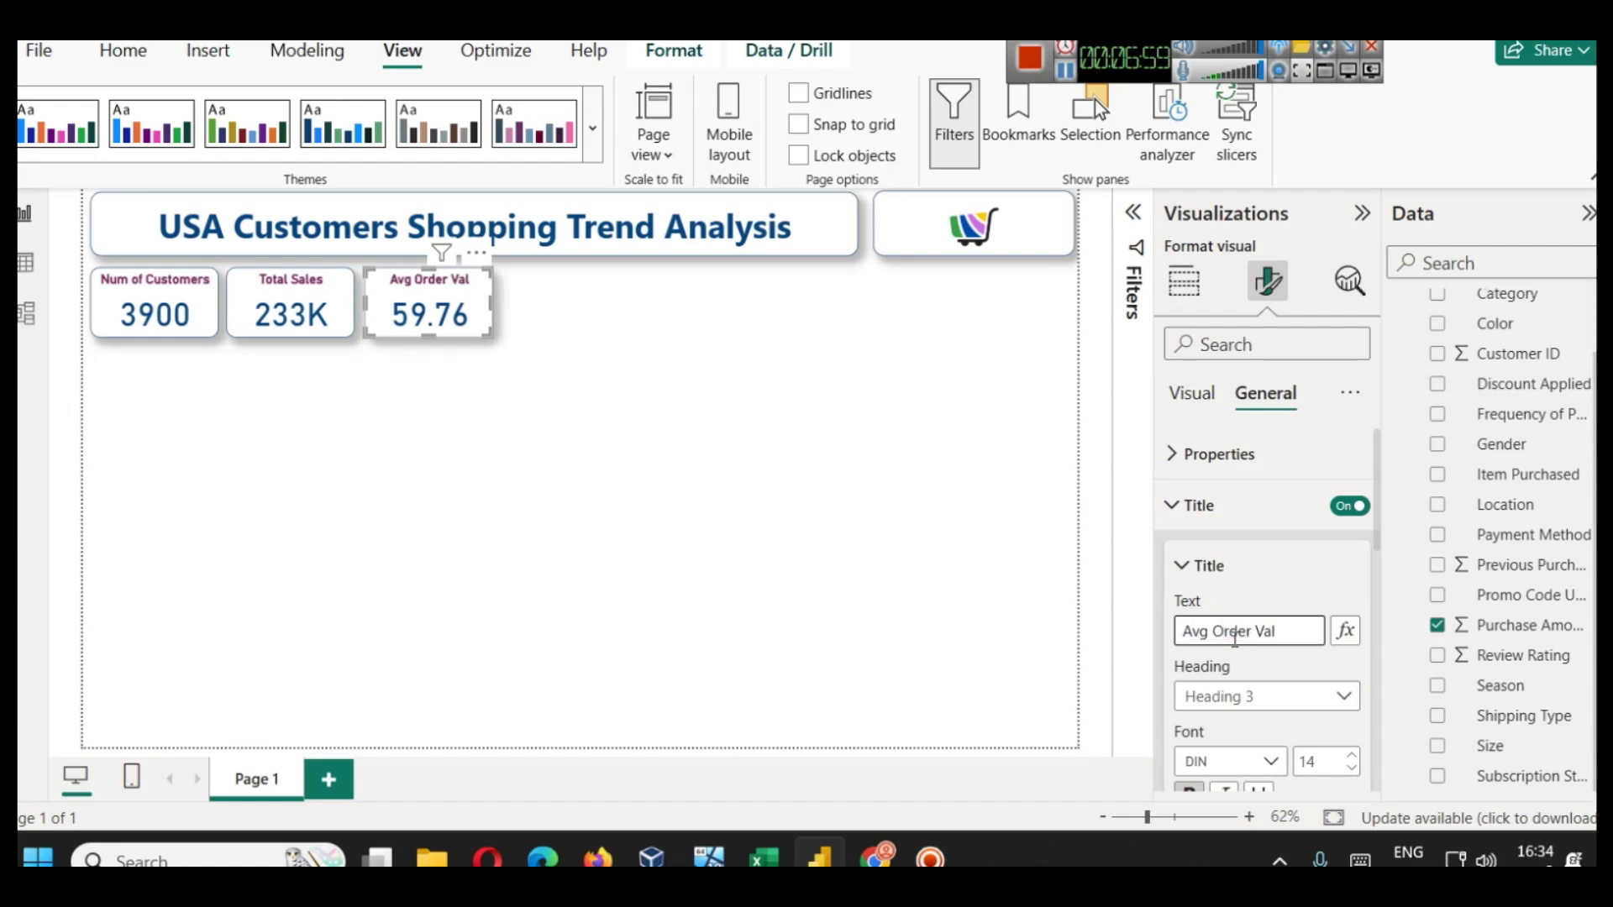
left_click(834, 510)
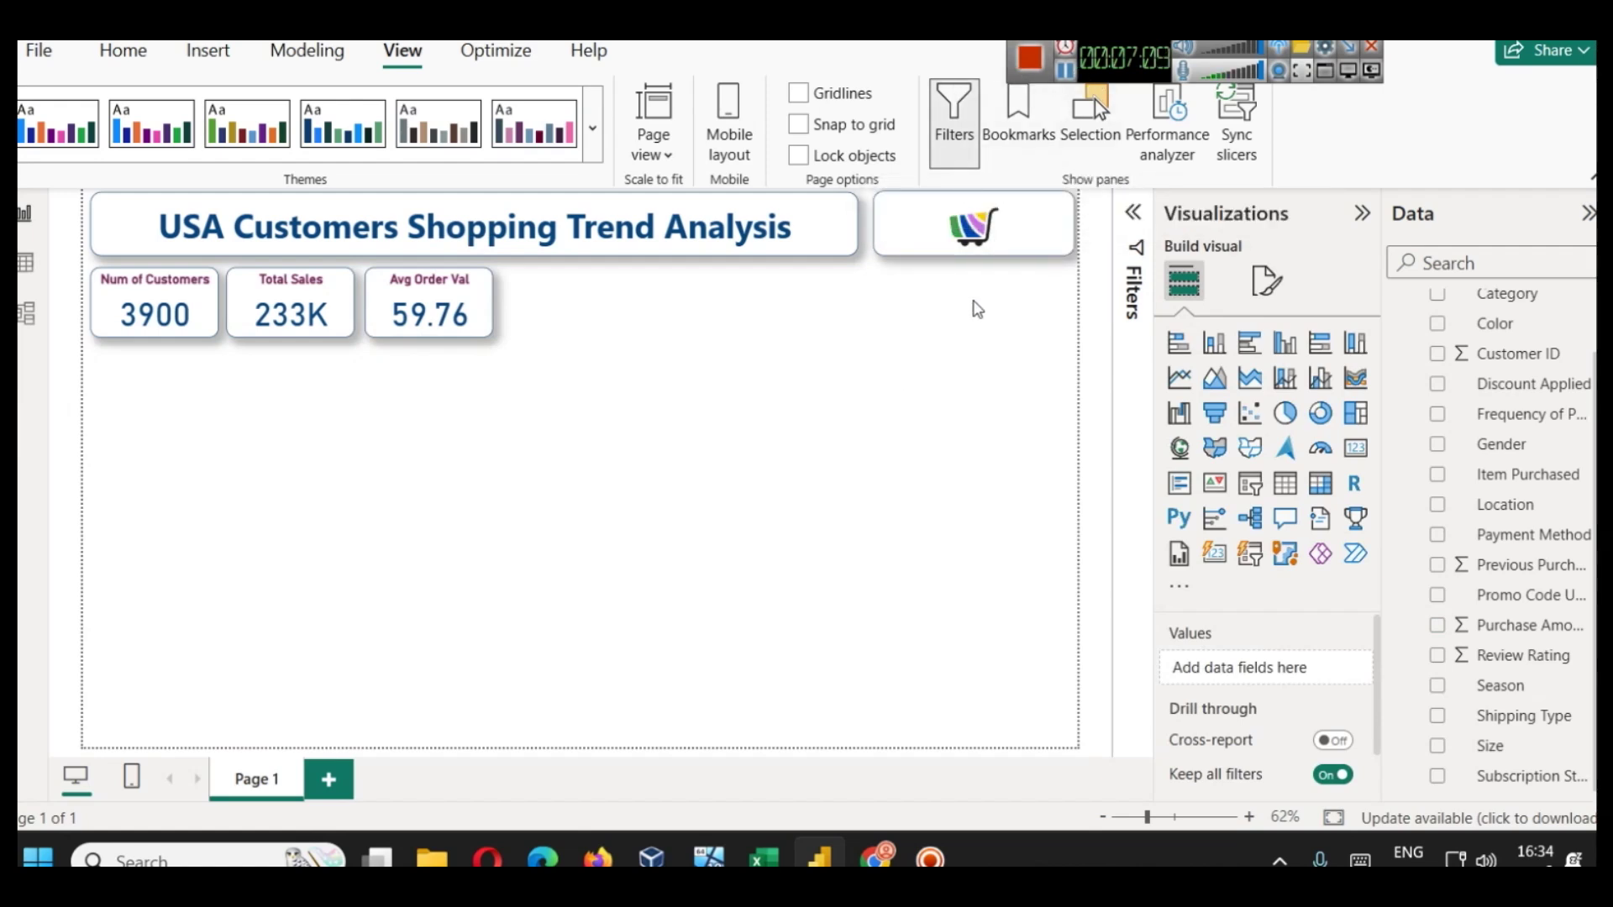
- Add a Category slicer beneath the cart logo, sized to the logo's width and the KPI cards' height
scroll(1544, 508, "up", 2)
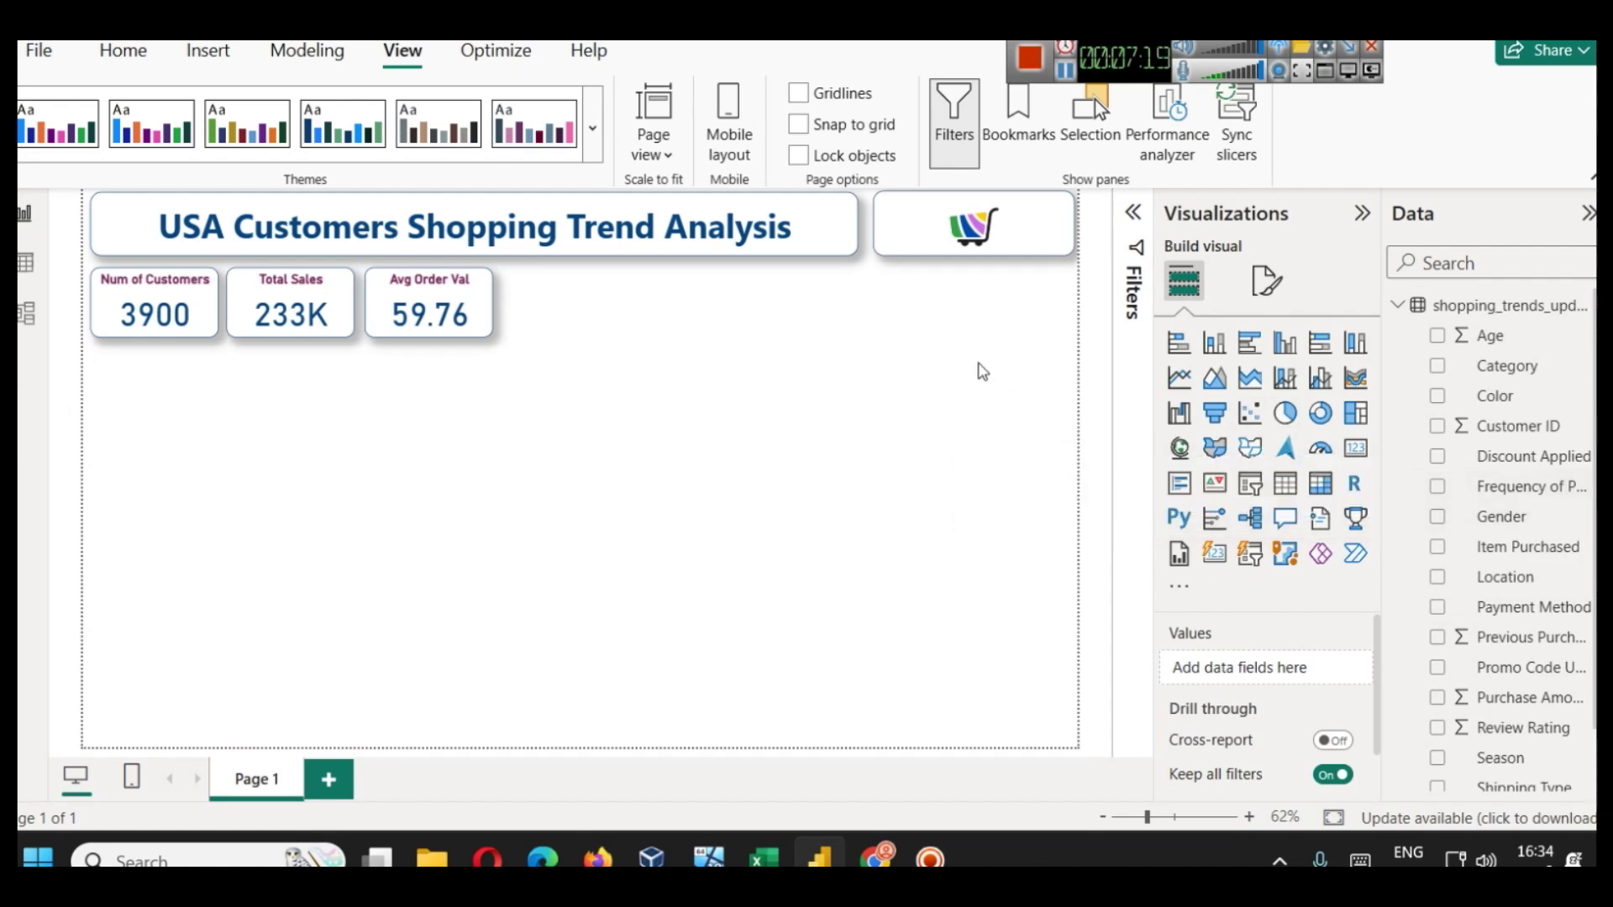
left_click(1250, 497)
left_click_drag(151, 486, 874, 328)
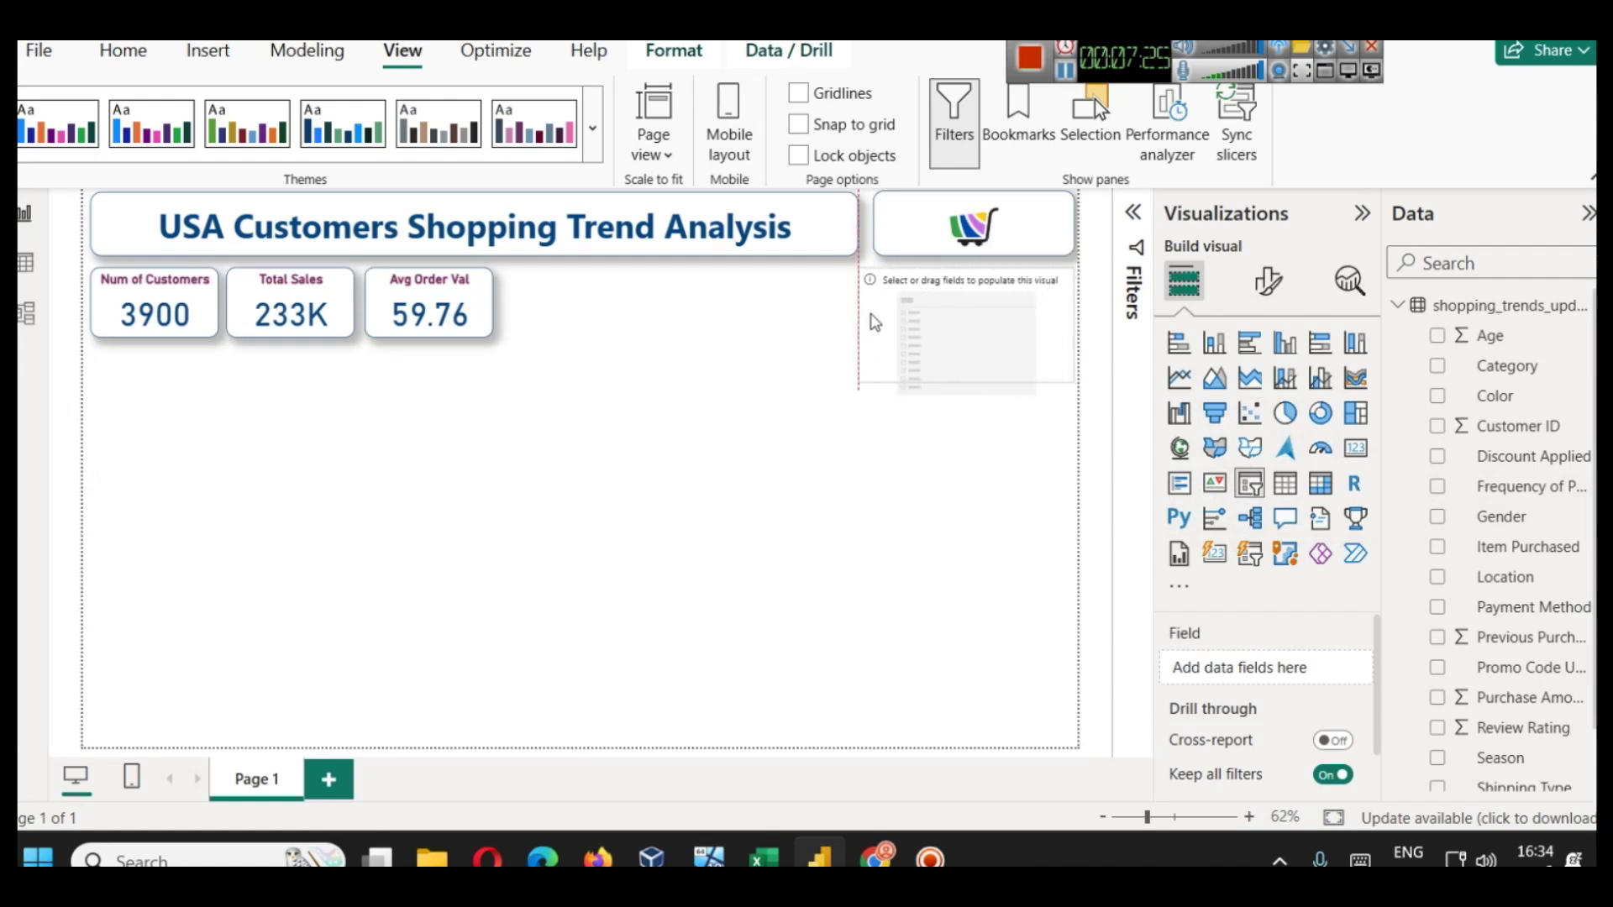
left_click_drag(977, 376, 973, 336)
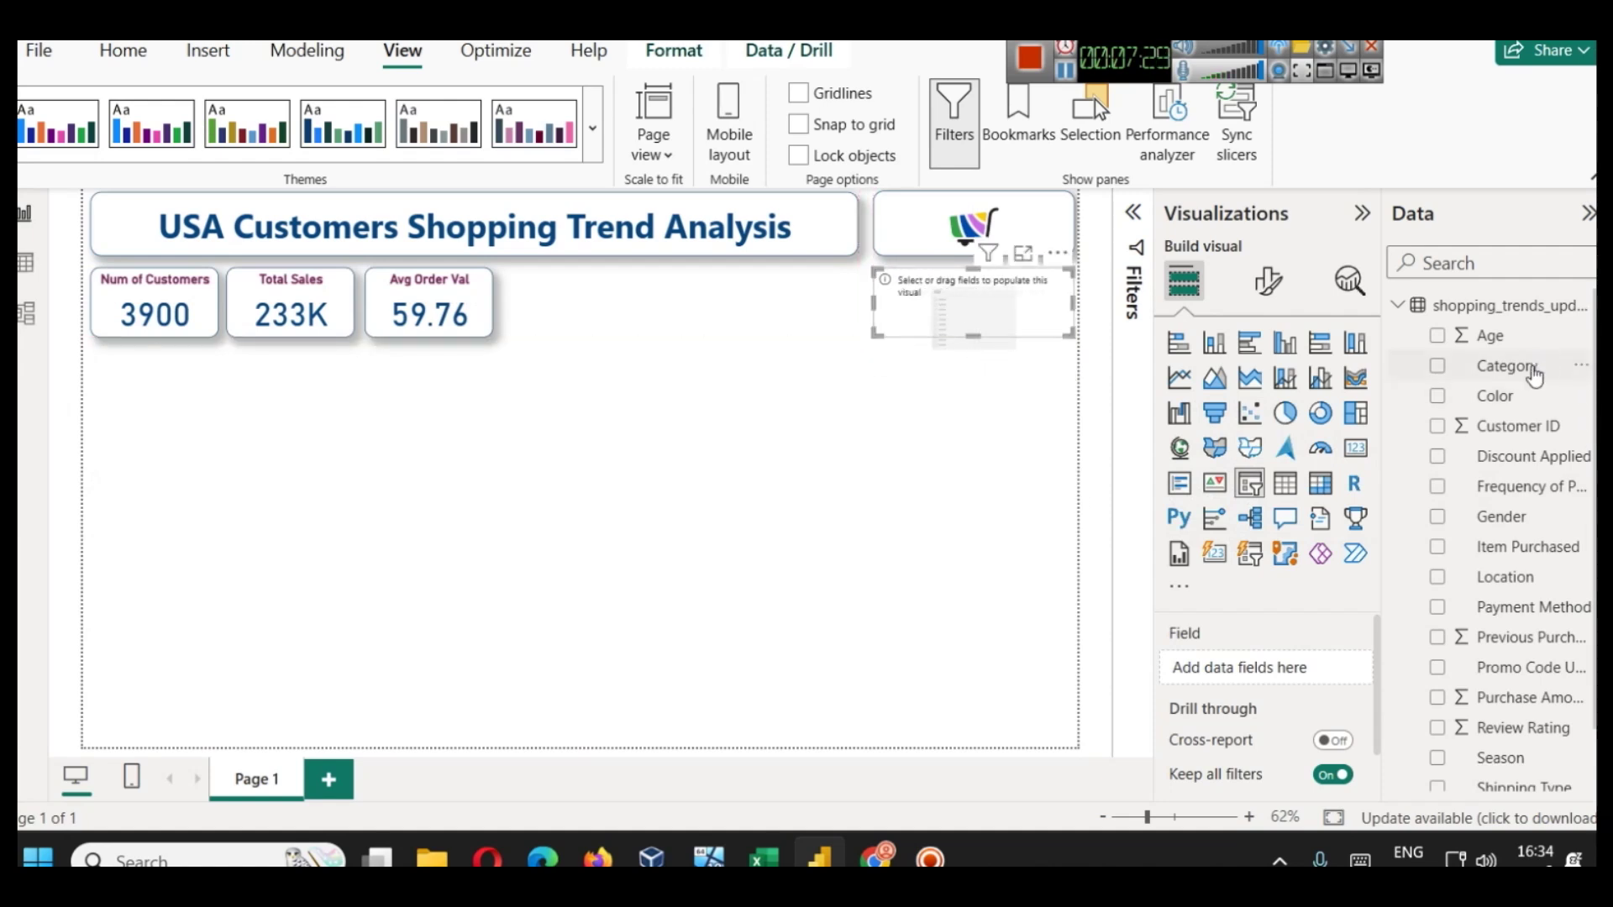
left_click_drag(1524, 371, 1297, 669)
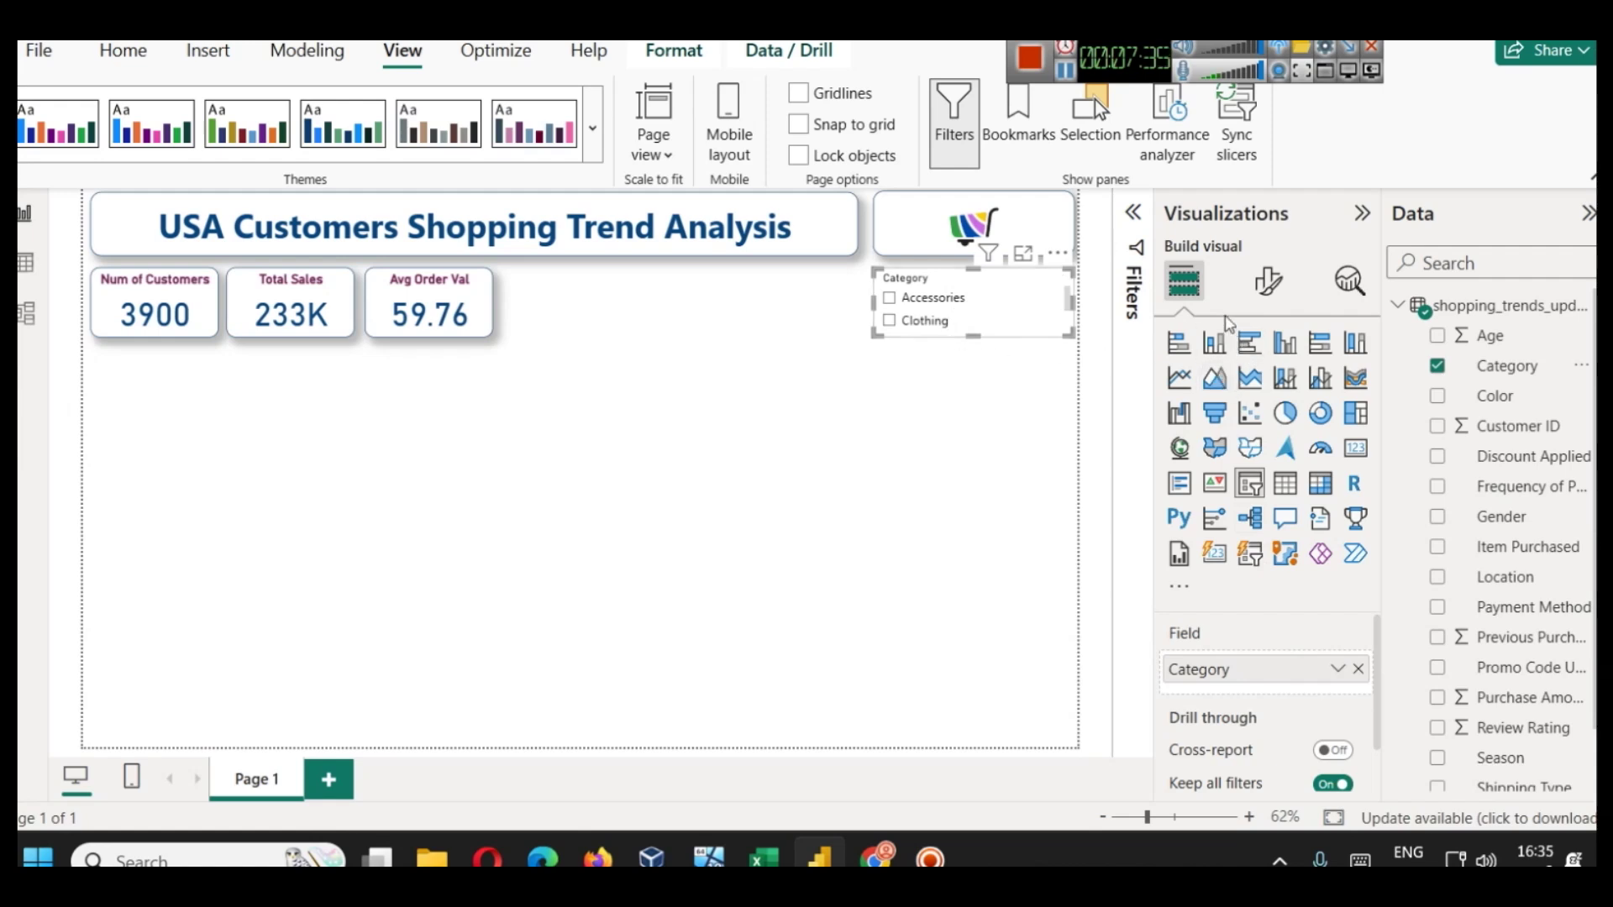
- Set the Category slicer's style to Dropdown
left_click(1268, 281)
left_click(1236, 456)
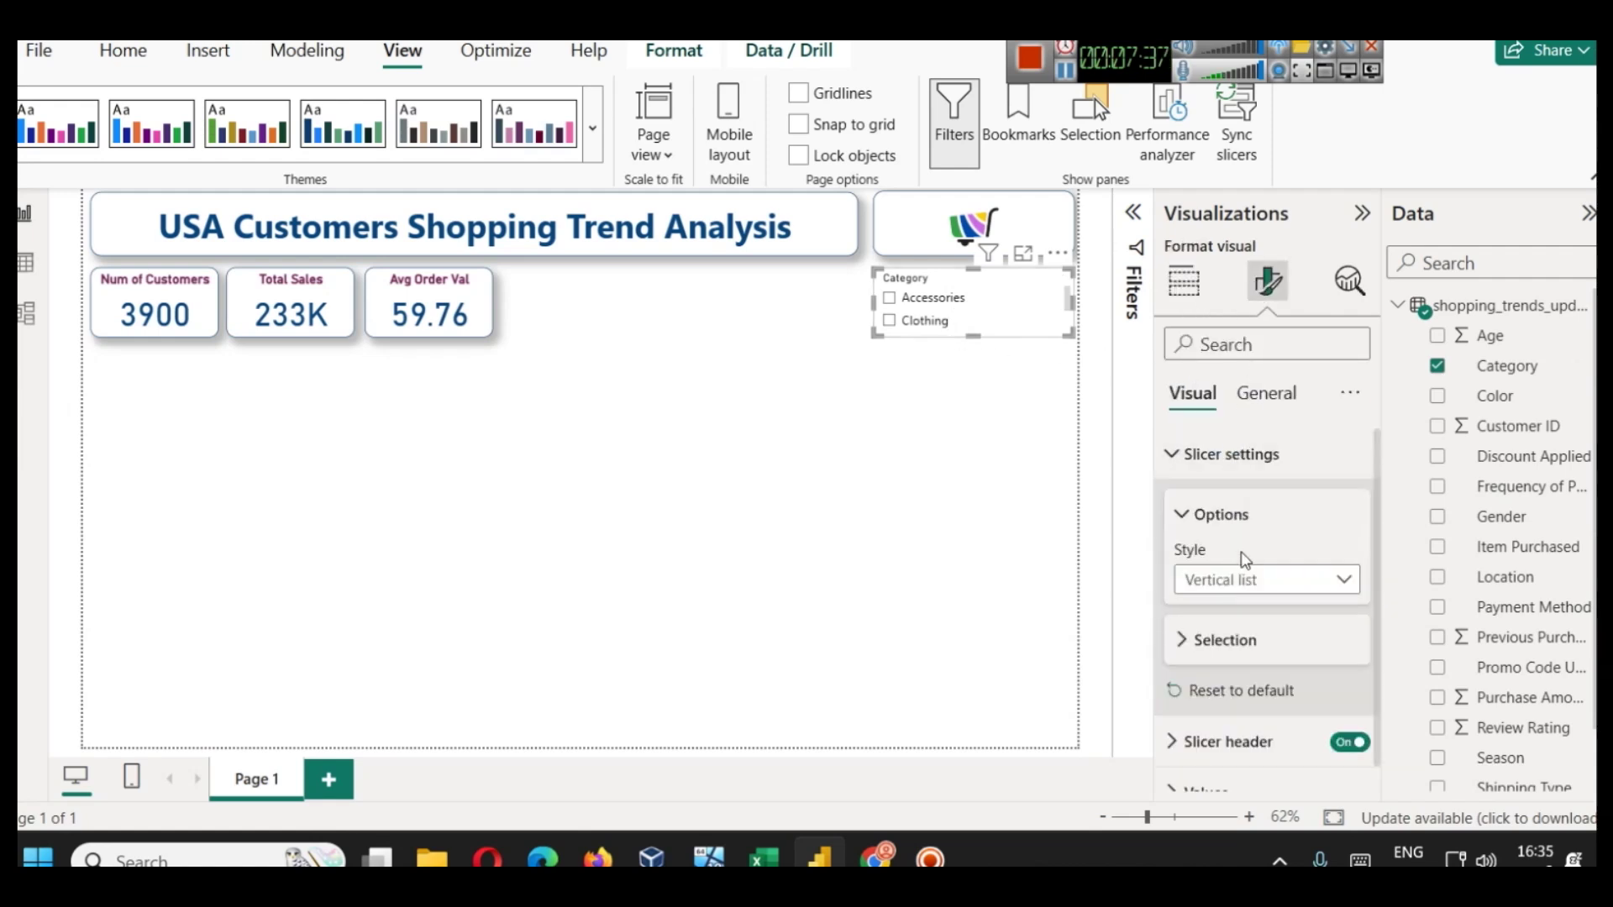
left_click(1260, 580)
left_click(1201, 672)
- Test the Category slicer by filtering the cards by Clothing, Footwear, Outerwear and Accessories, and reset it to All
left_click(931, 301)
left_click(931, 304)
left_click(931, 304)
left_click(929, 349)
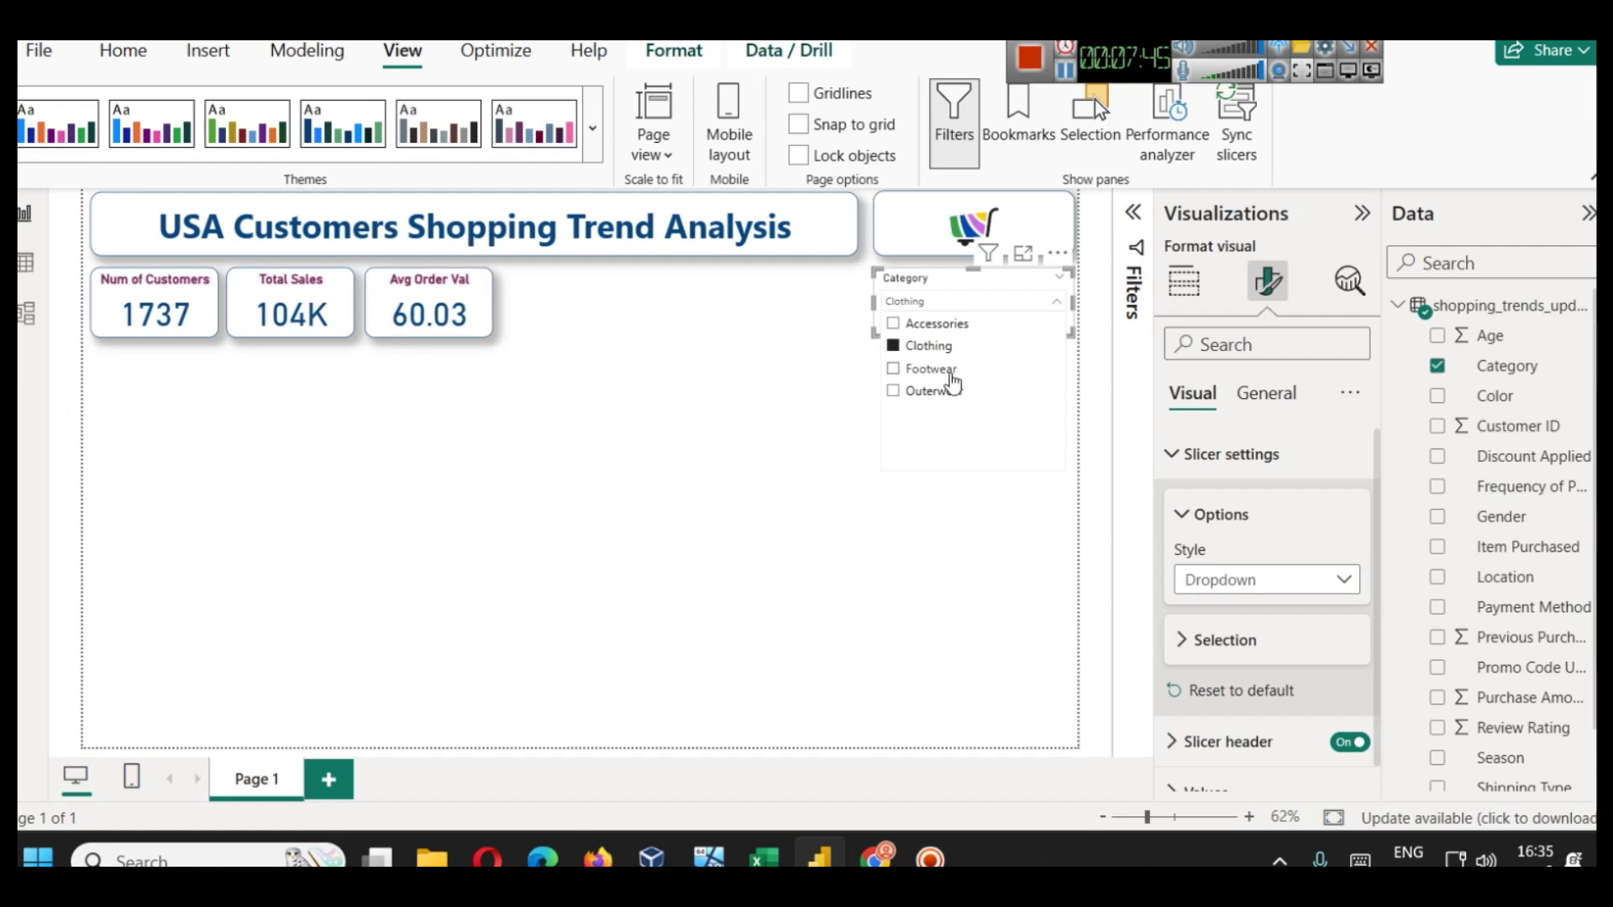
left_click(953, 380)
left_click(932, 393)
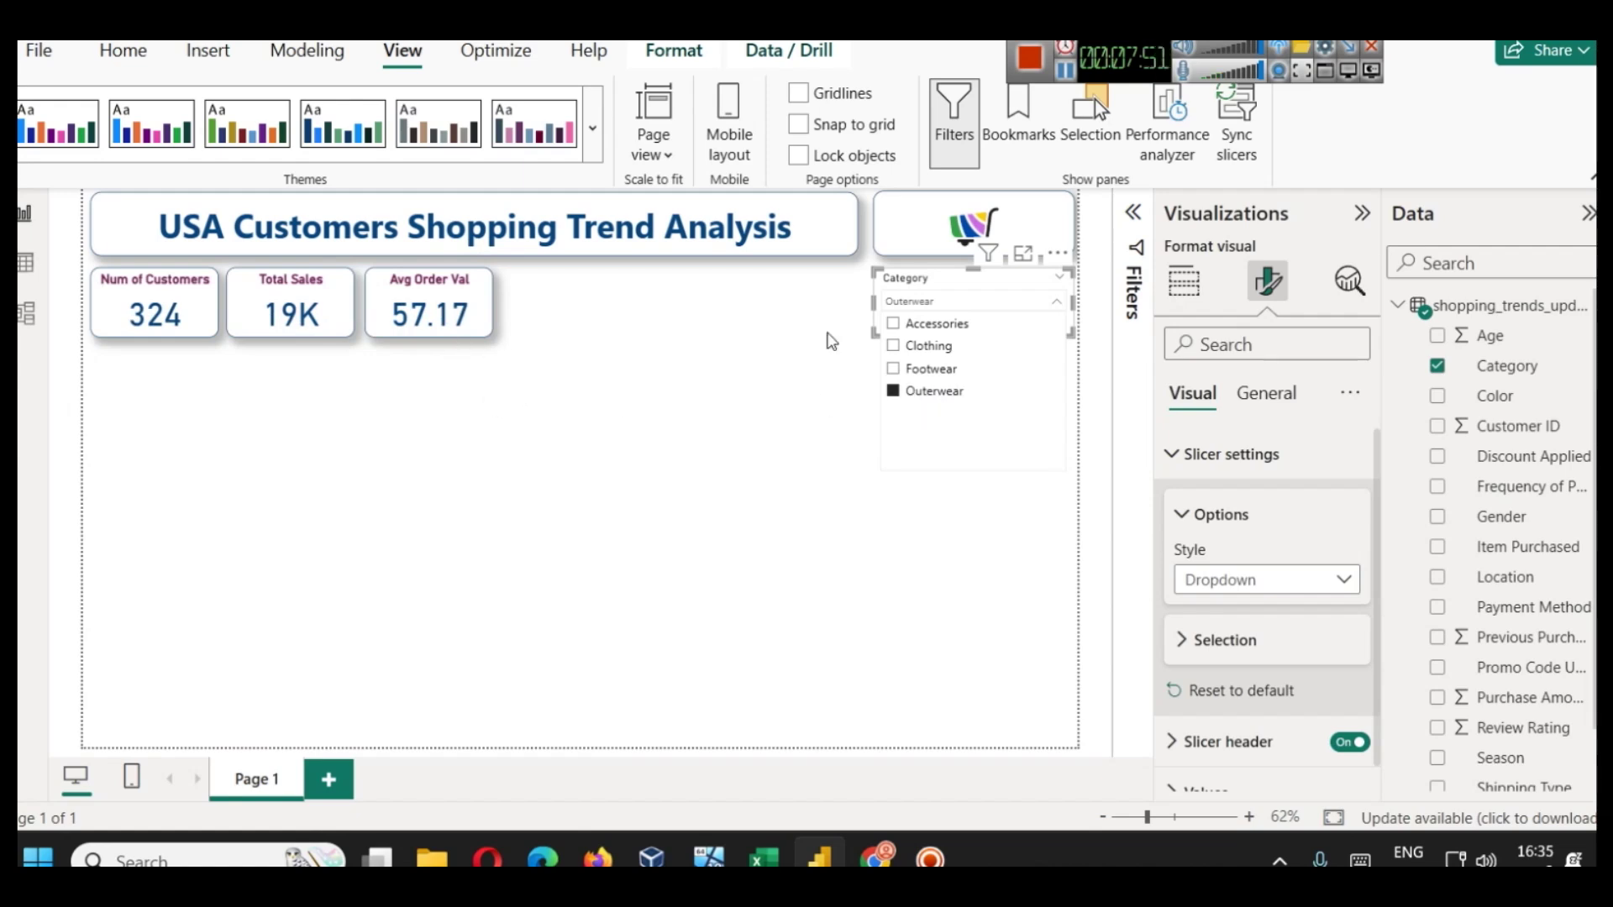
left_click(948, 324)
left_click(925, 392)
left_click(1027, 277)
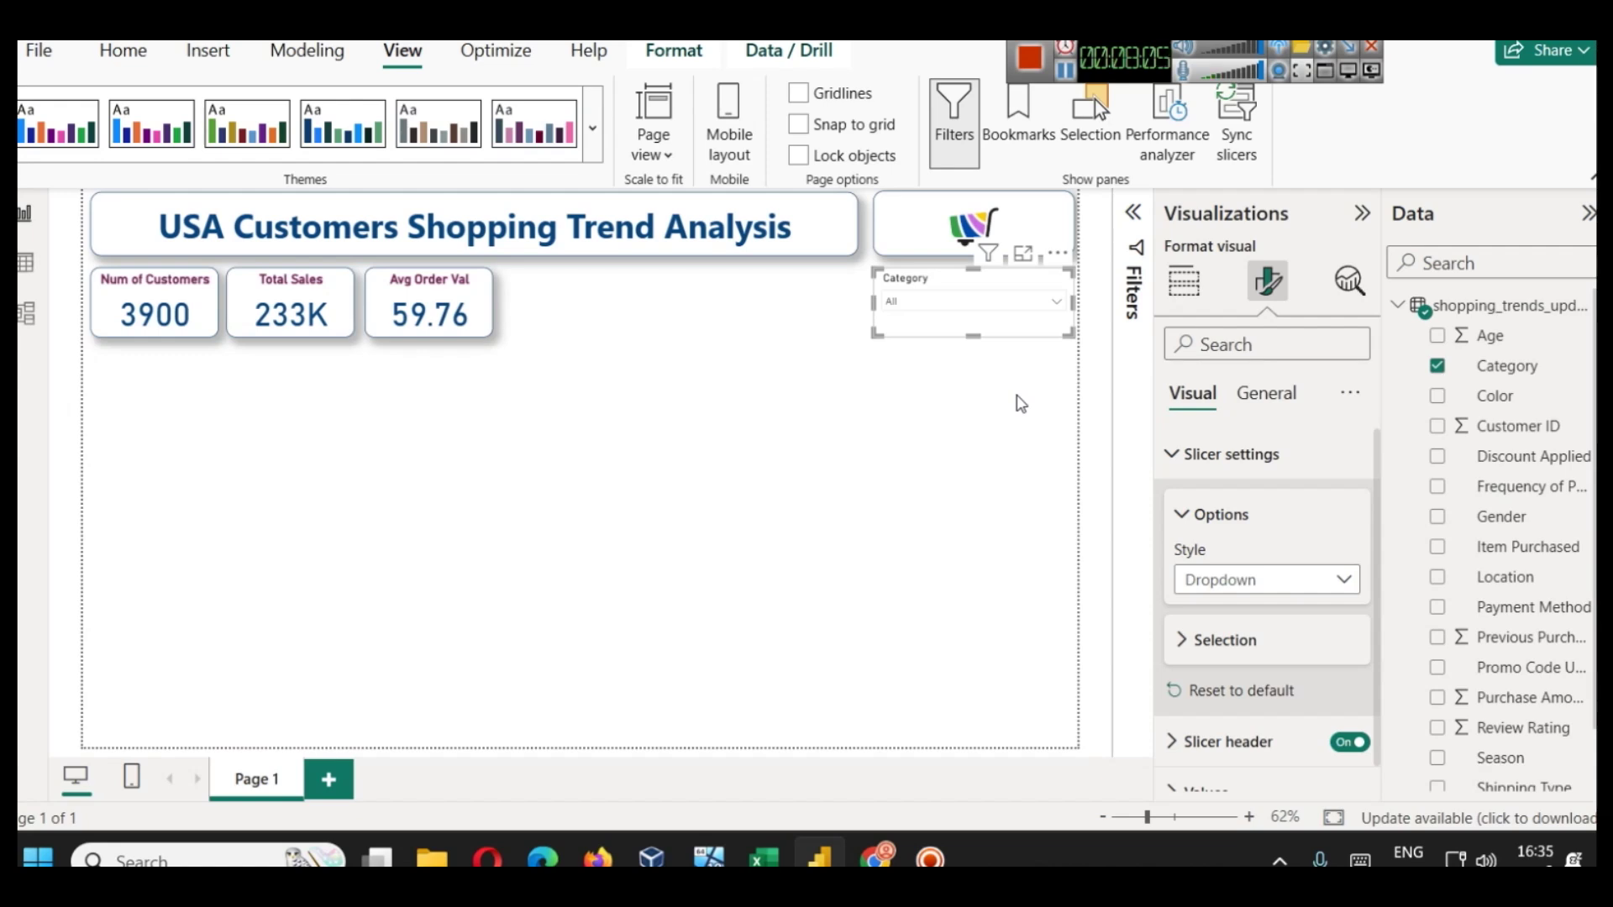
- Try to copy the cart logo's formatting onto the Category slicer with Format painter
left_click(973, 225)
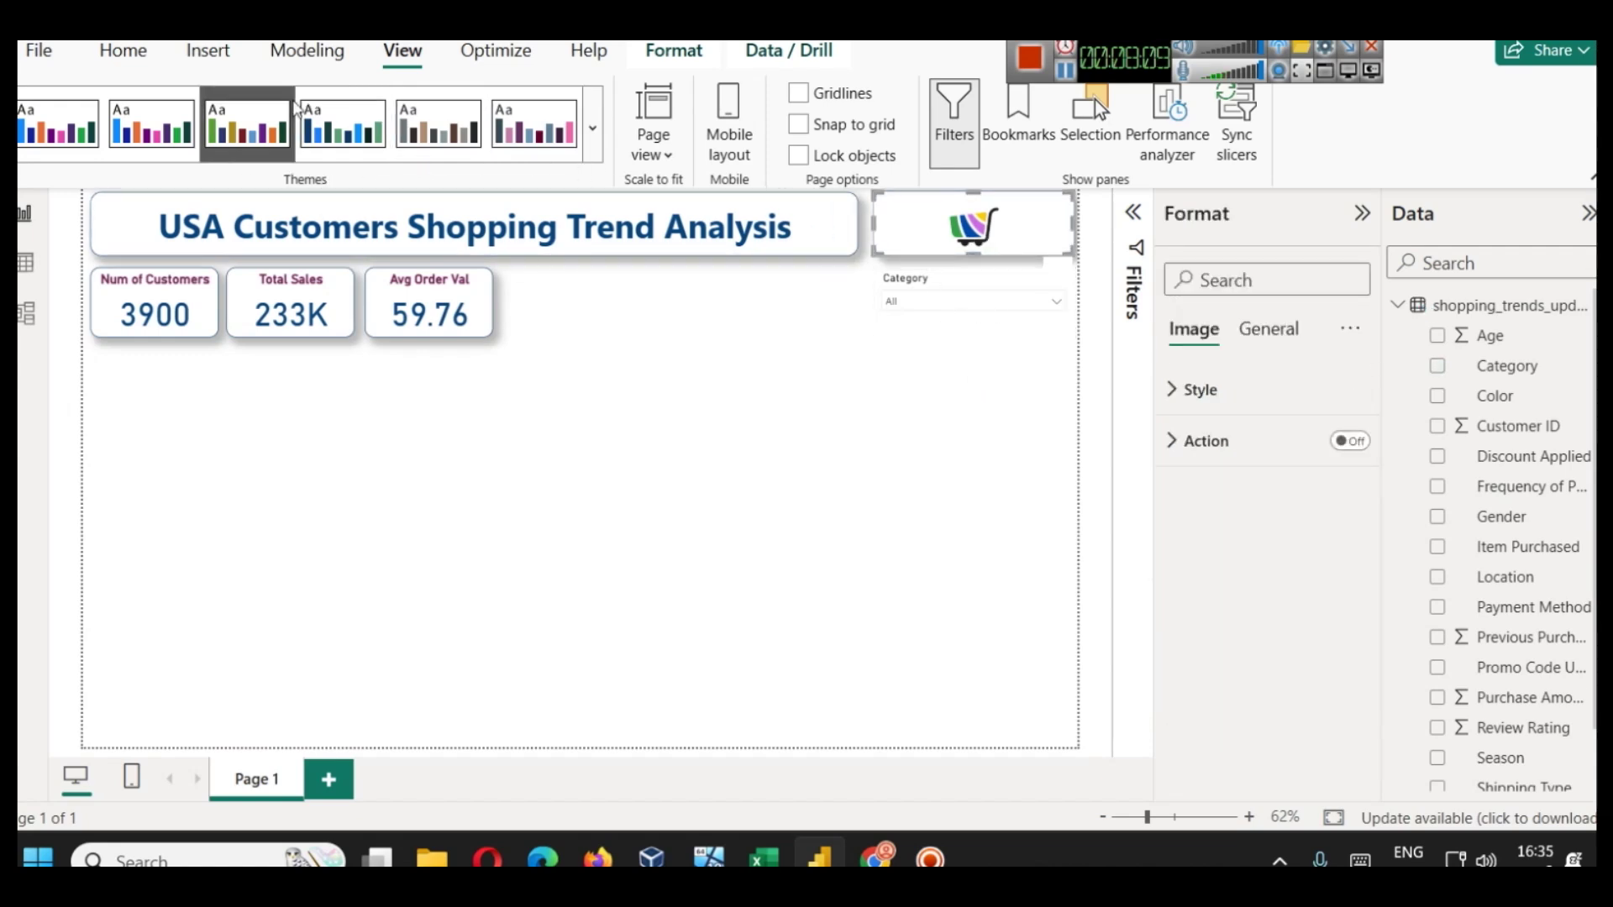
left_click(94, 53)
left_click(126, 150)
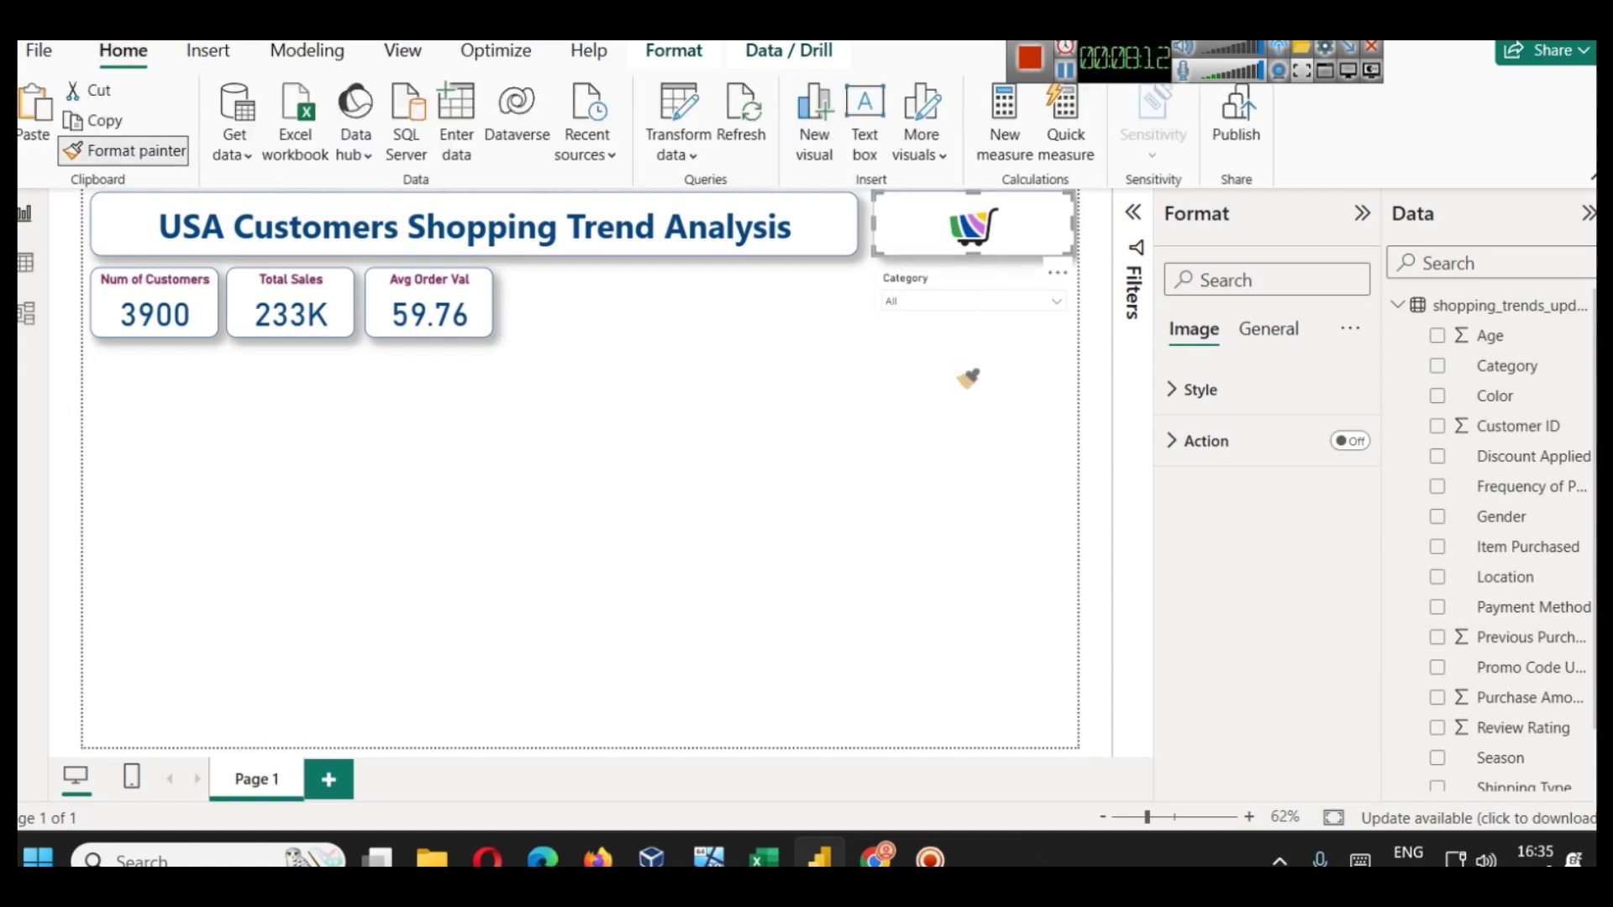
left_click(928, 310)
left_click(943, 269)
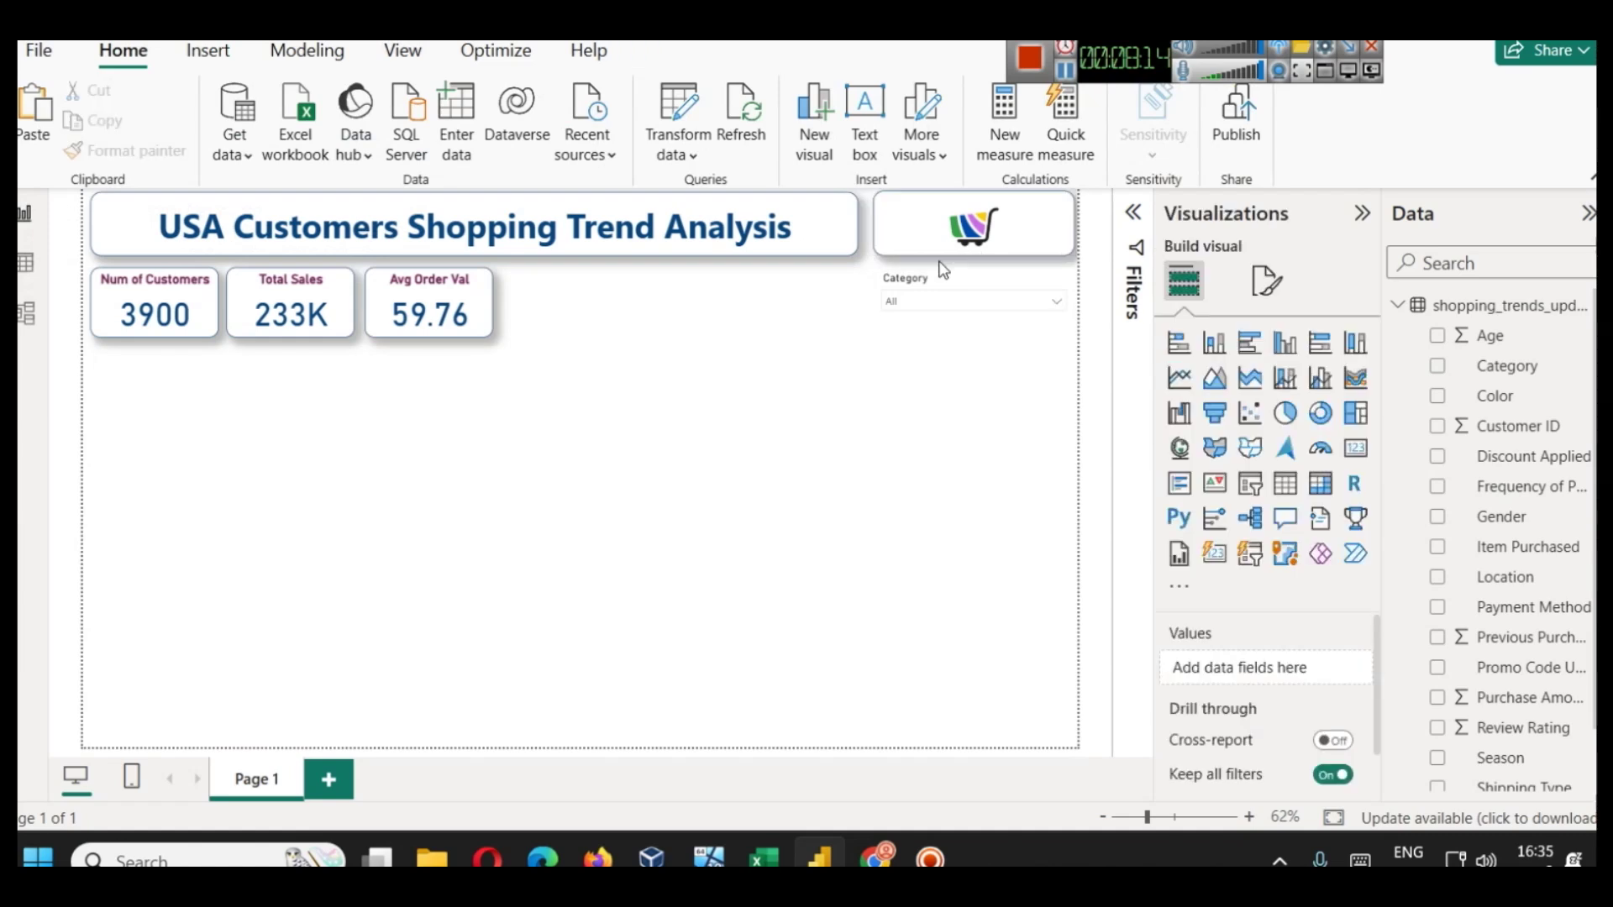
- Apply the cart logo's rounded border and shadow to the Category slicer with Format painter
left_click(874, 231)
left_click(126, 151)
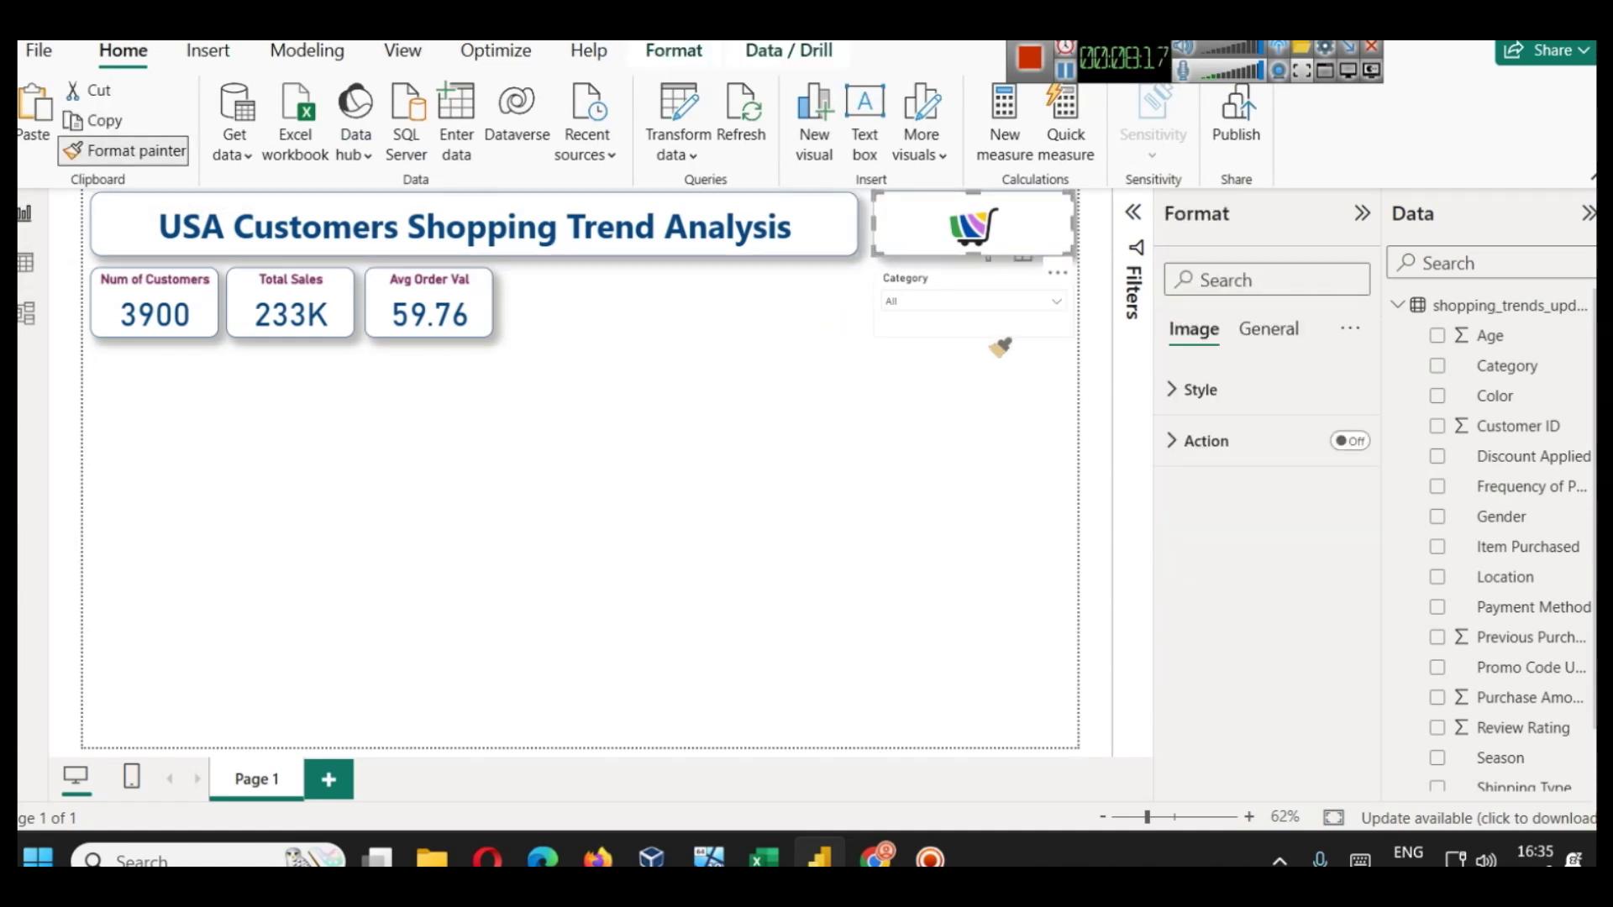
left_click(943, 309)
left_click(939, 286)
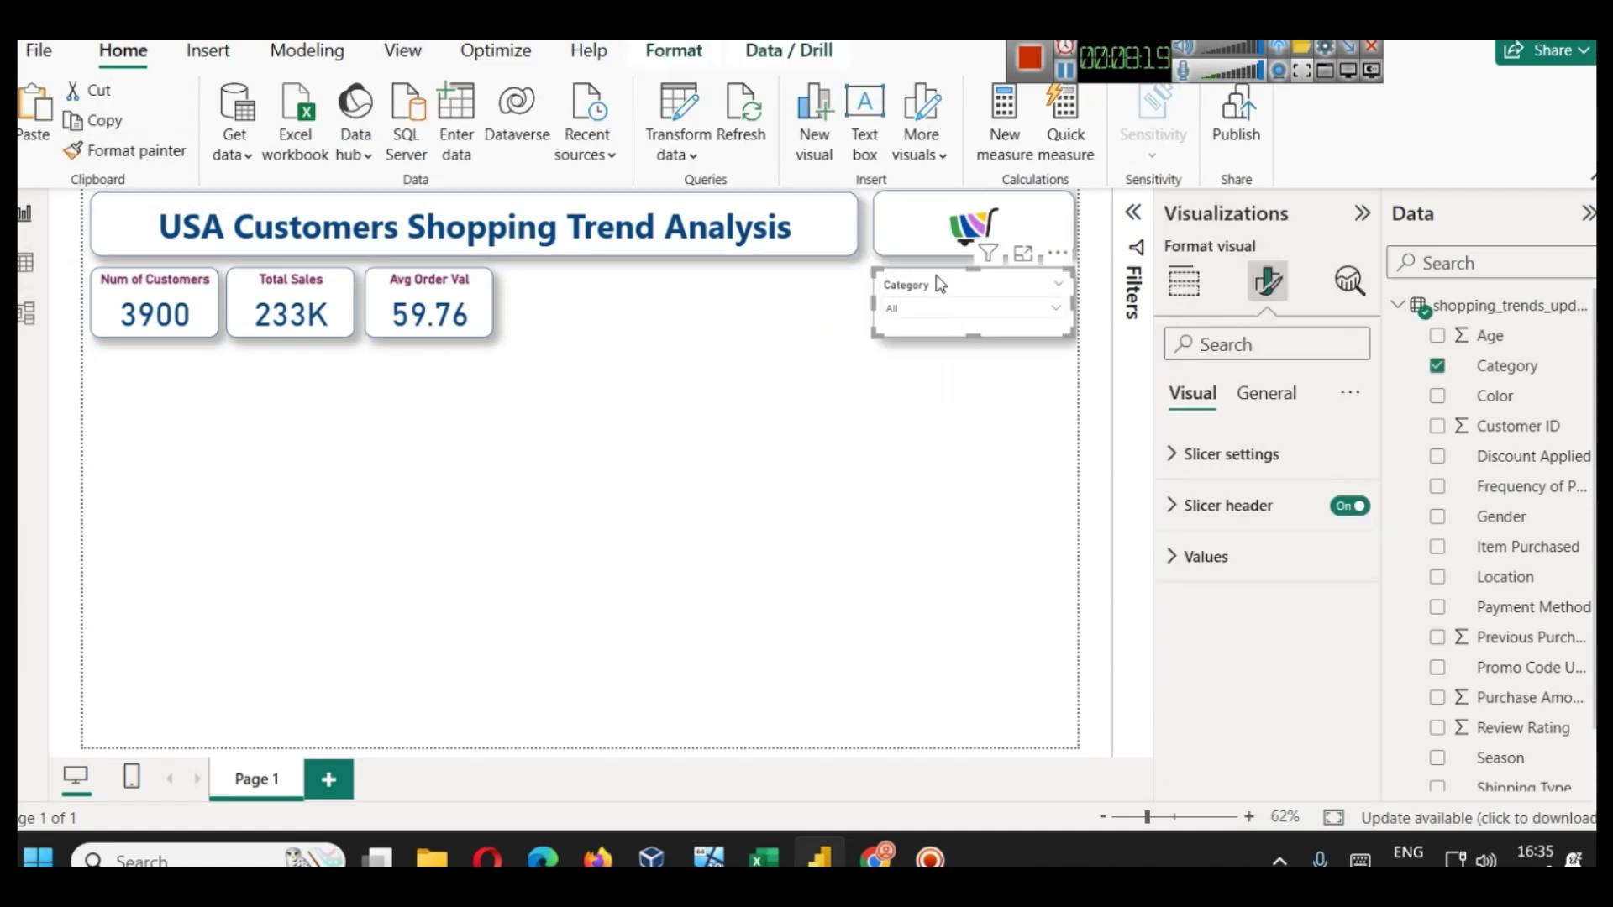
left_click(956, 373)
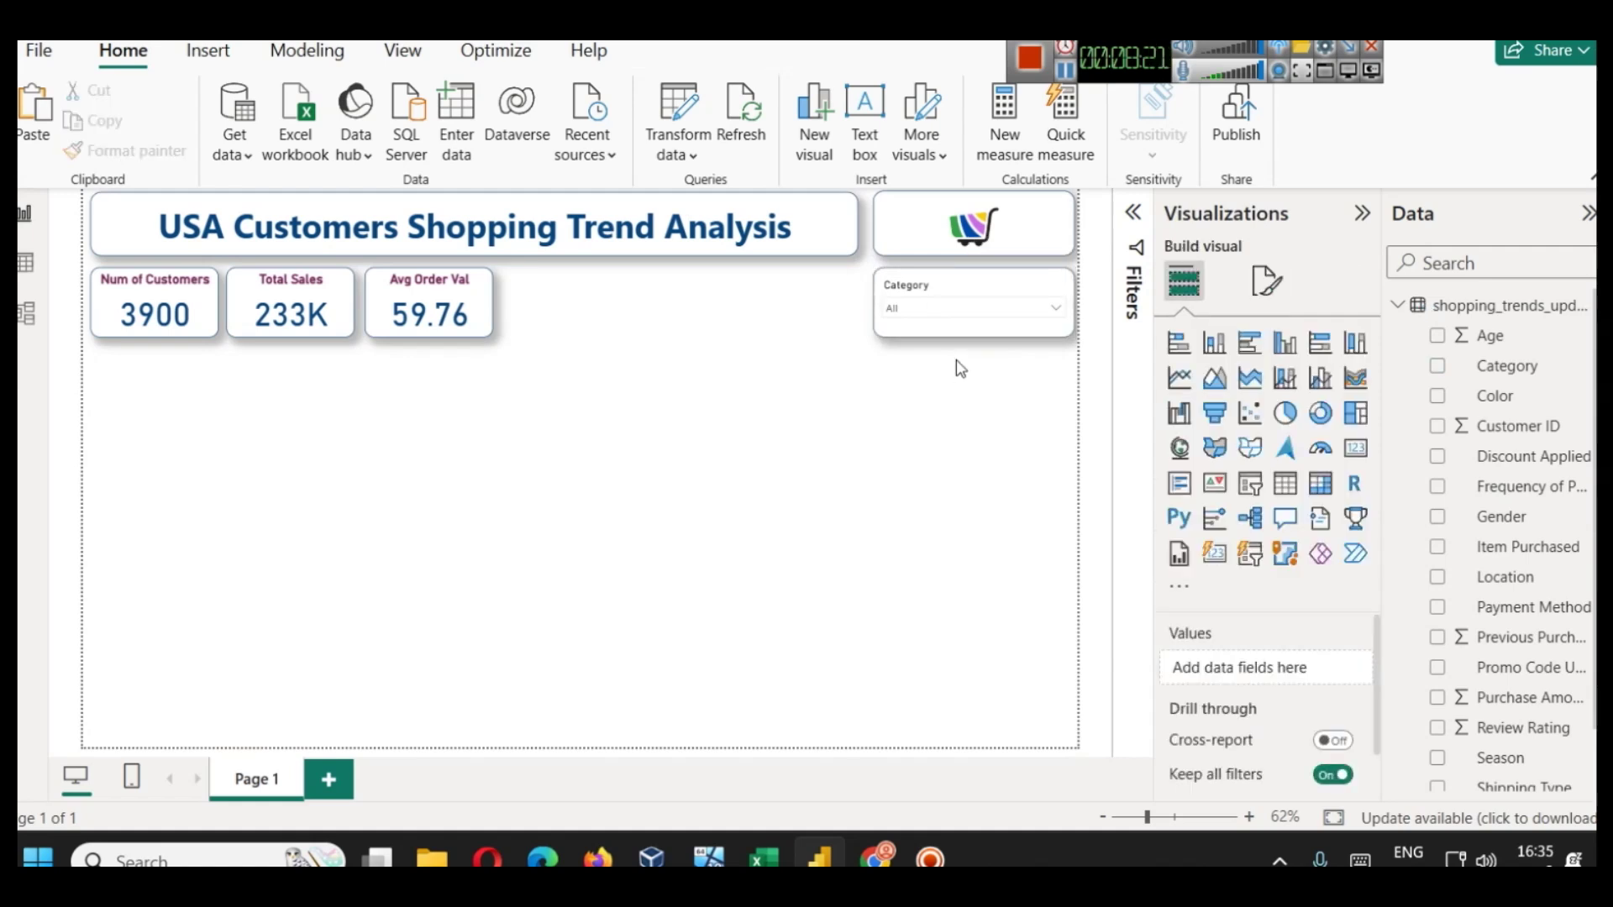
- Format the Category slicer's header text in bold dark purple at font size 13
left_click(967, 274)
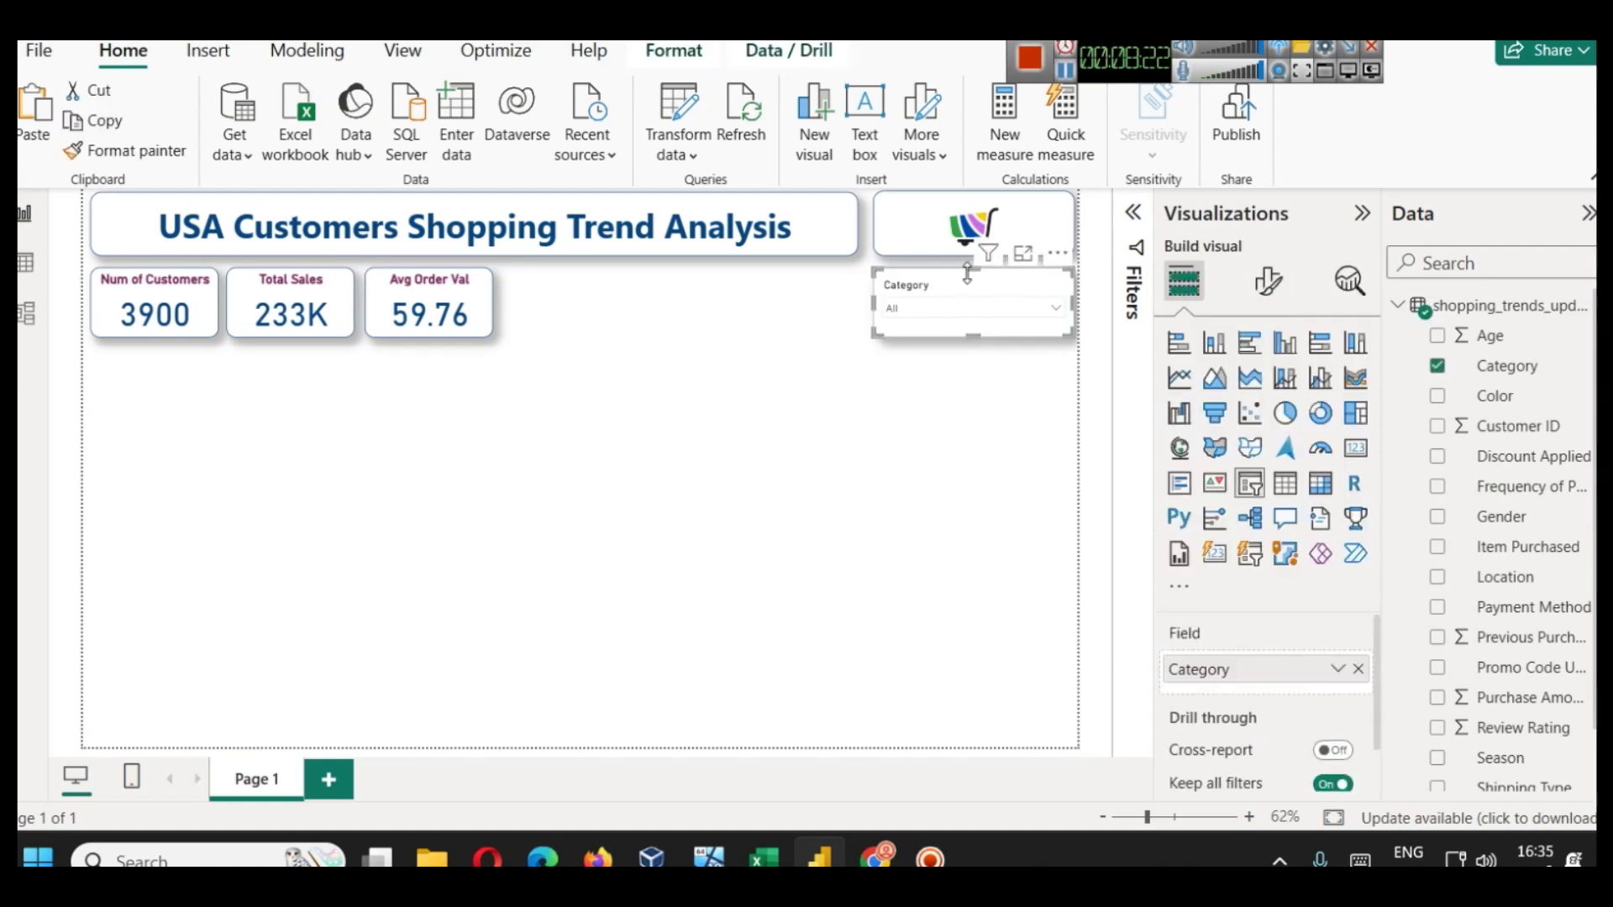
left_click(1267, 281)
left_click(1252, 505)
scroll(1258, 506, "down", 4)
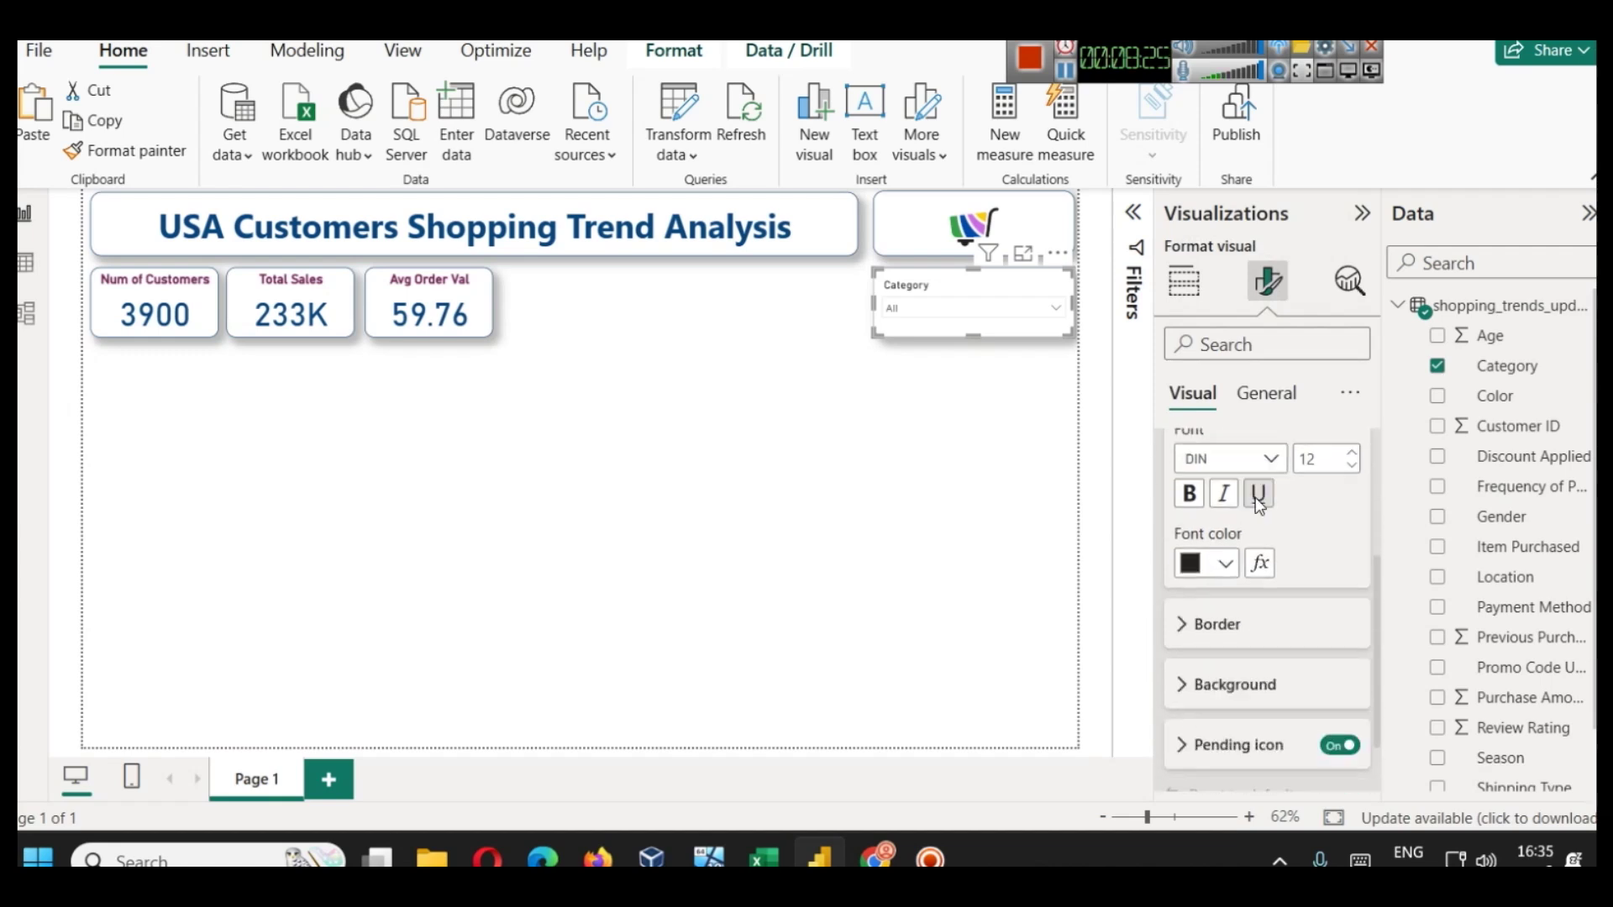
left_click(1225, 483)
left_click(1250, 369)
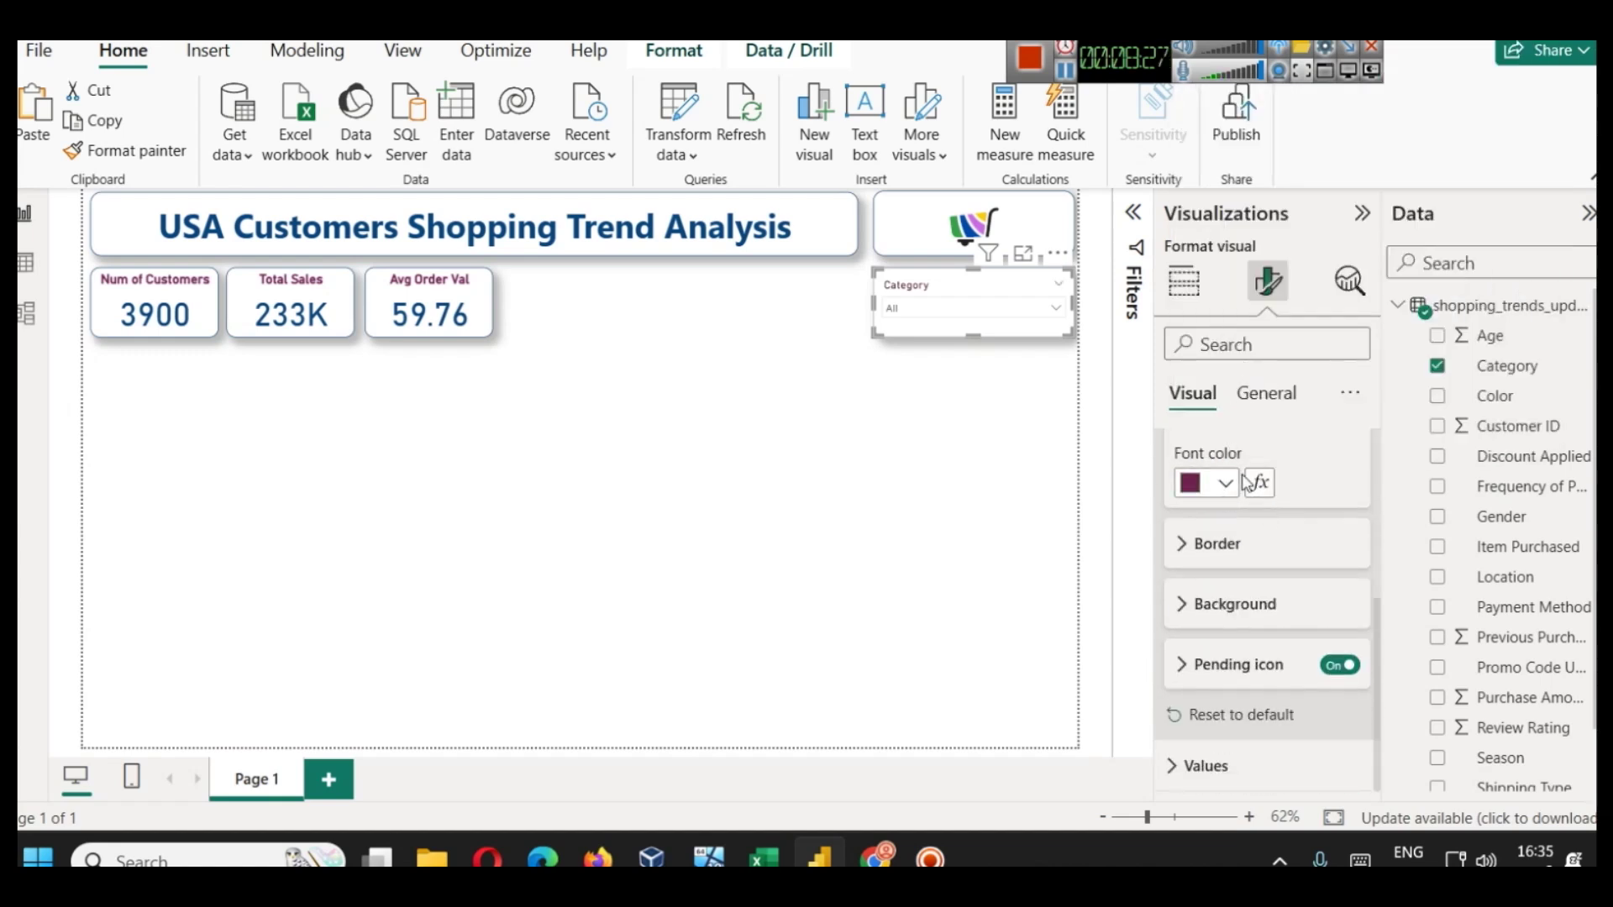
scroll(1235, 566, "up", 3)
left_click(1188, 664)
left_click(1349, 625)
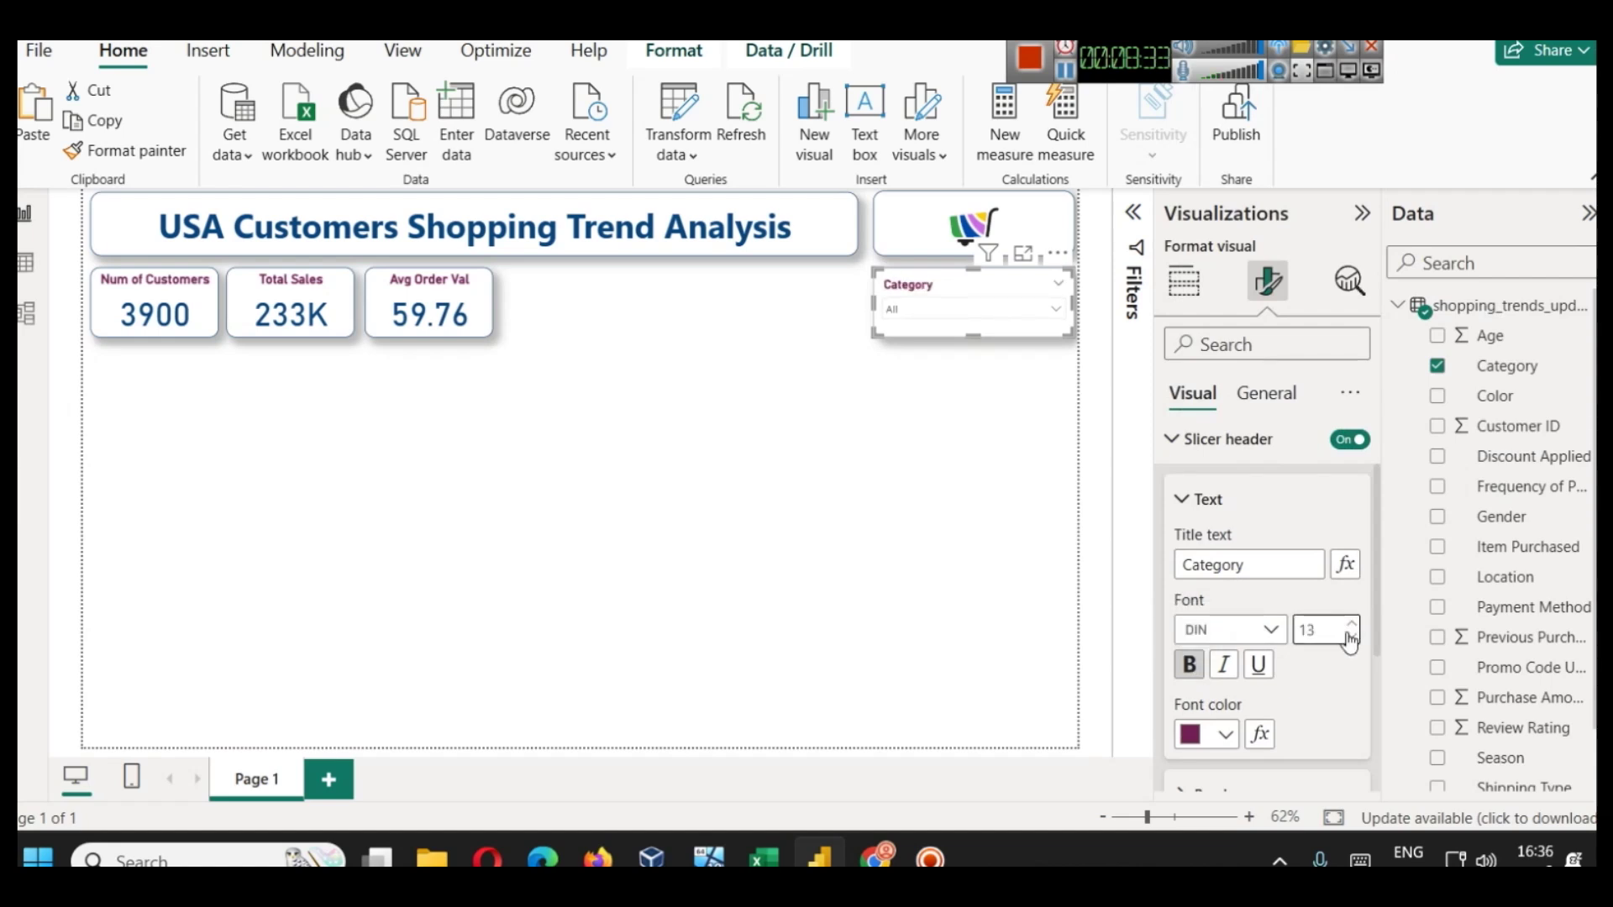
- Make the Category slicer's values bold dark blue and check the styled dropdown list, leaving every category unselected
scroll(1188, 540, "down", 3)
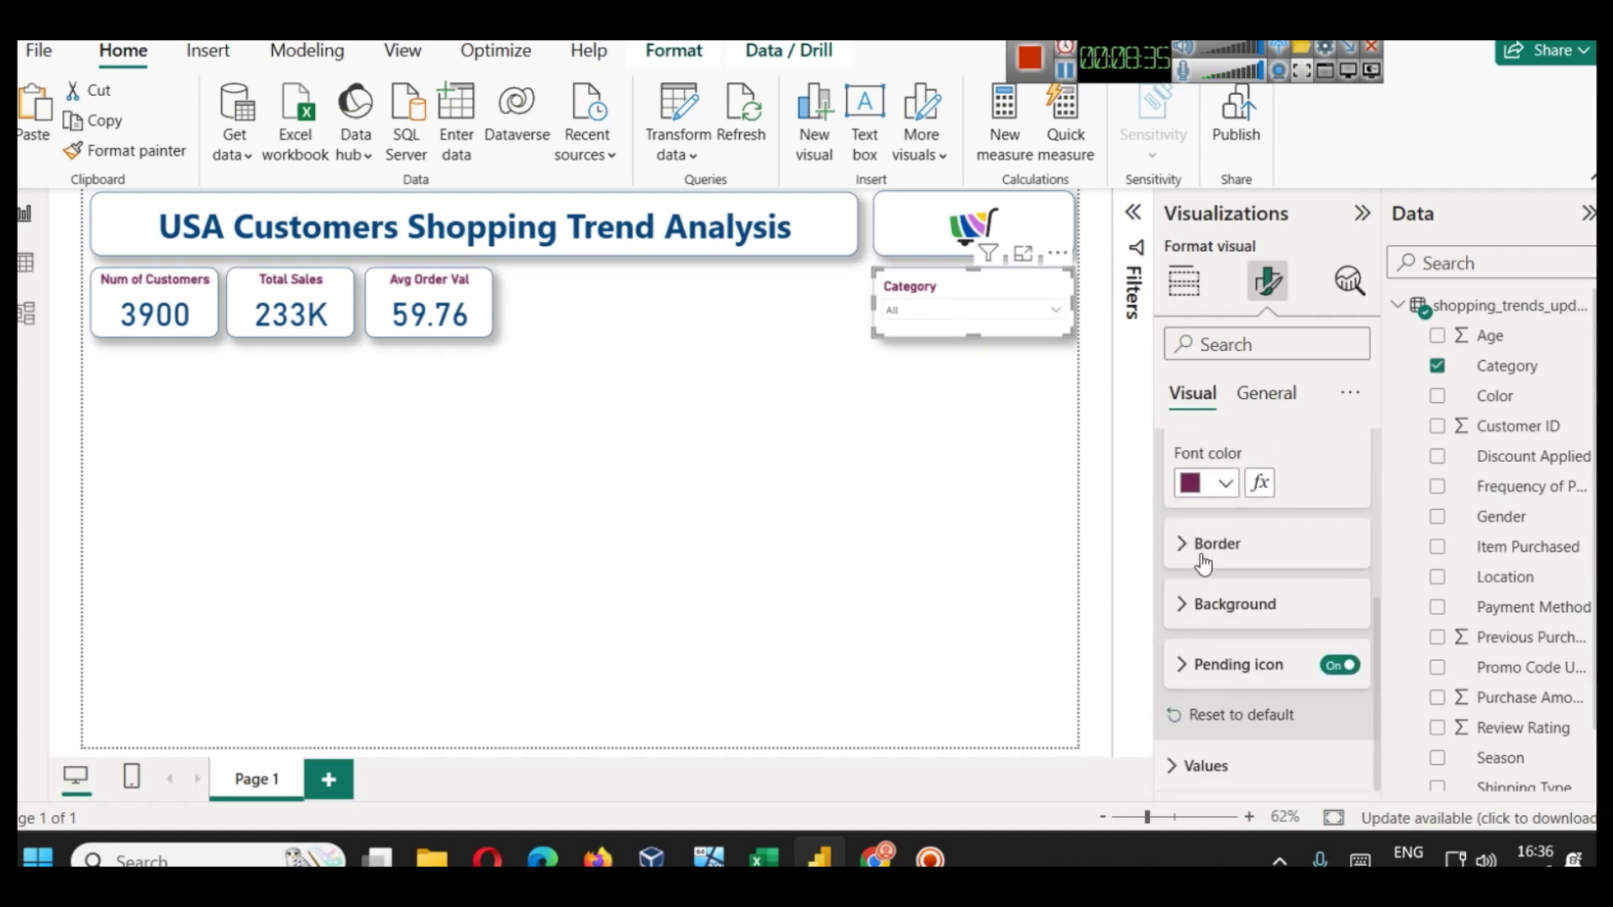
left_click(1216, 765)
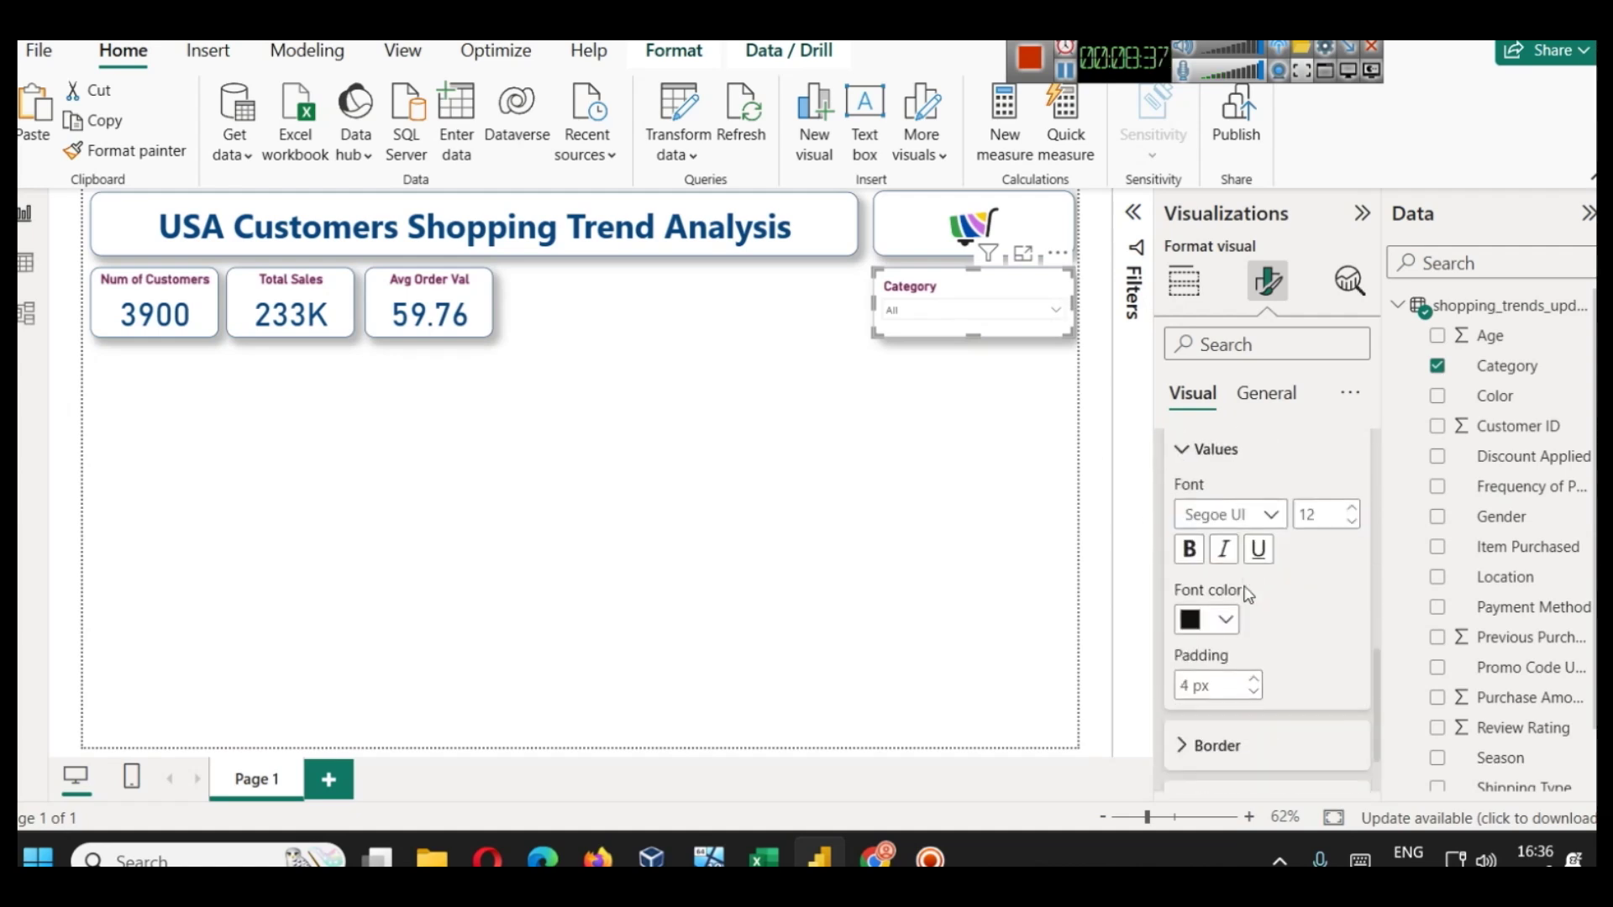
left_click(1225, 620)
left_click(1251, 509)
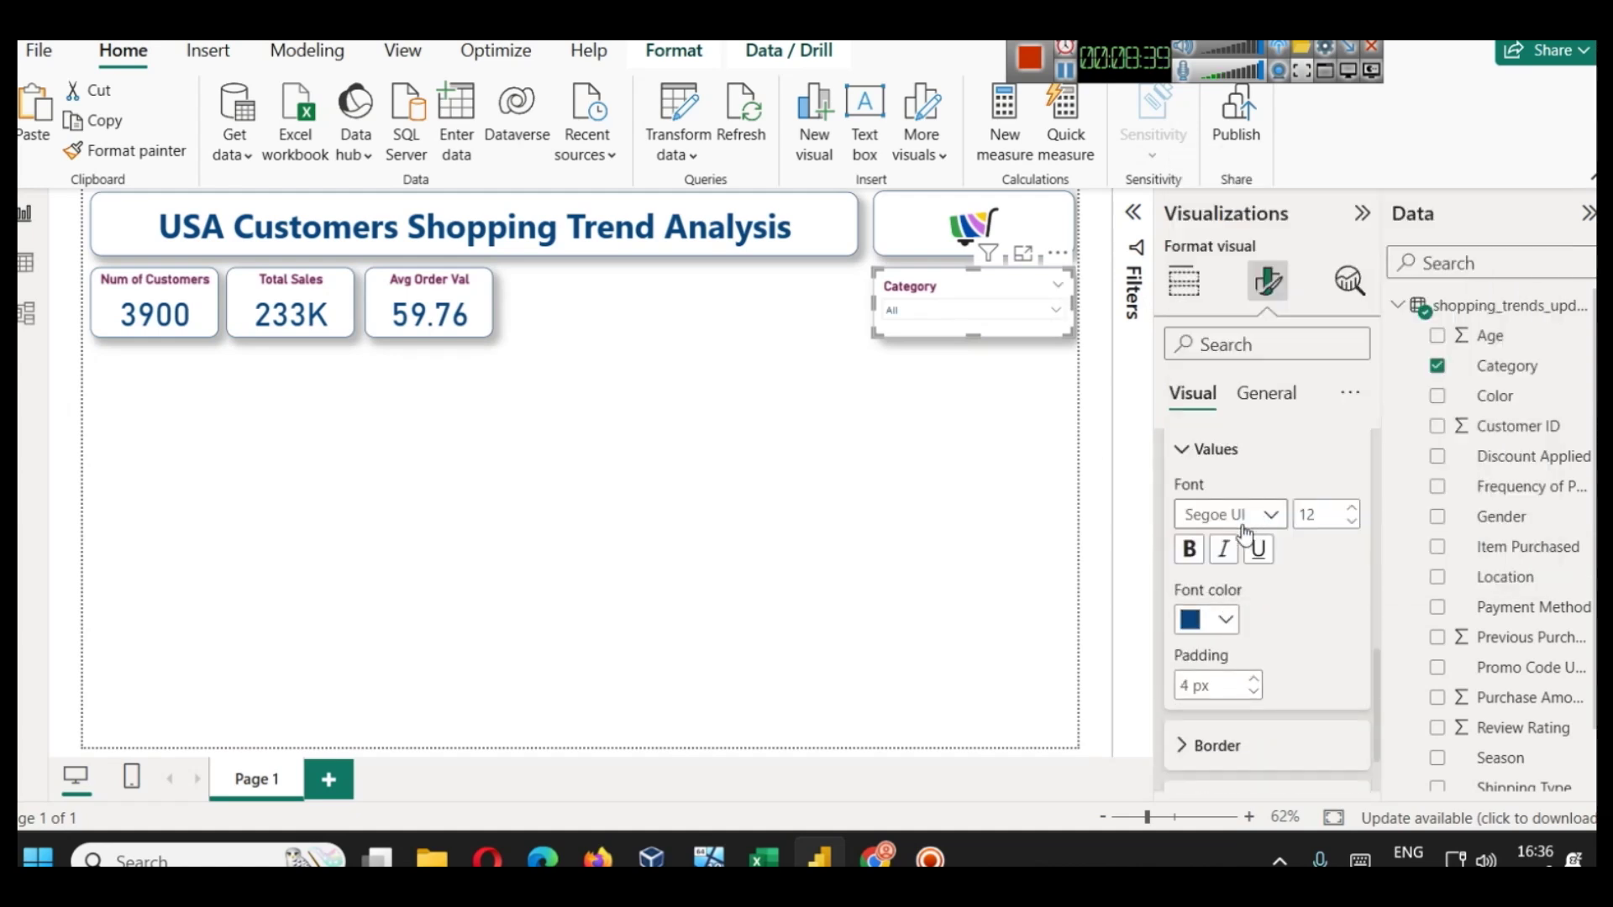
left_click(1188, 549)
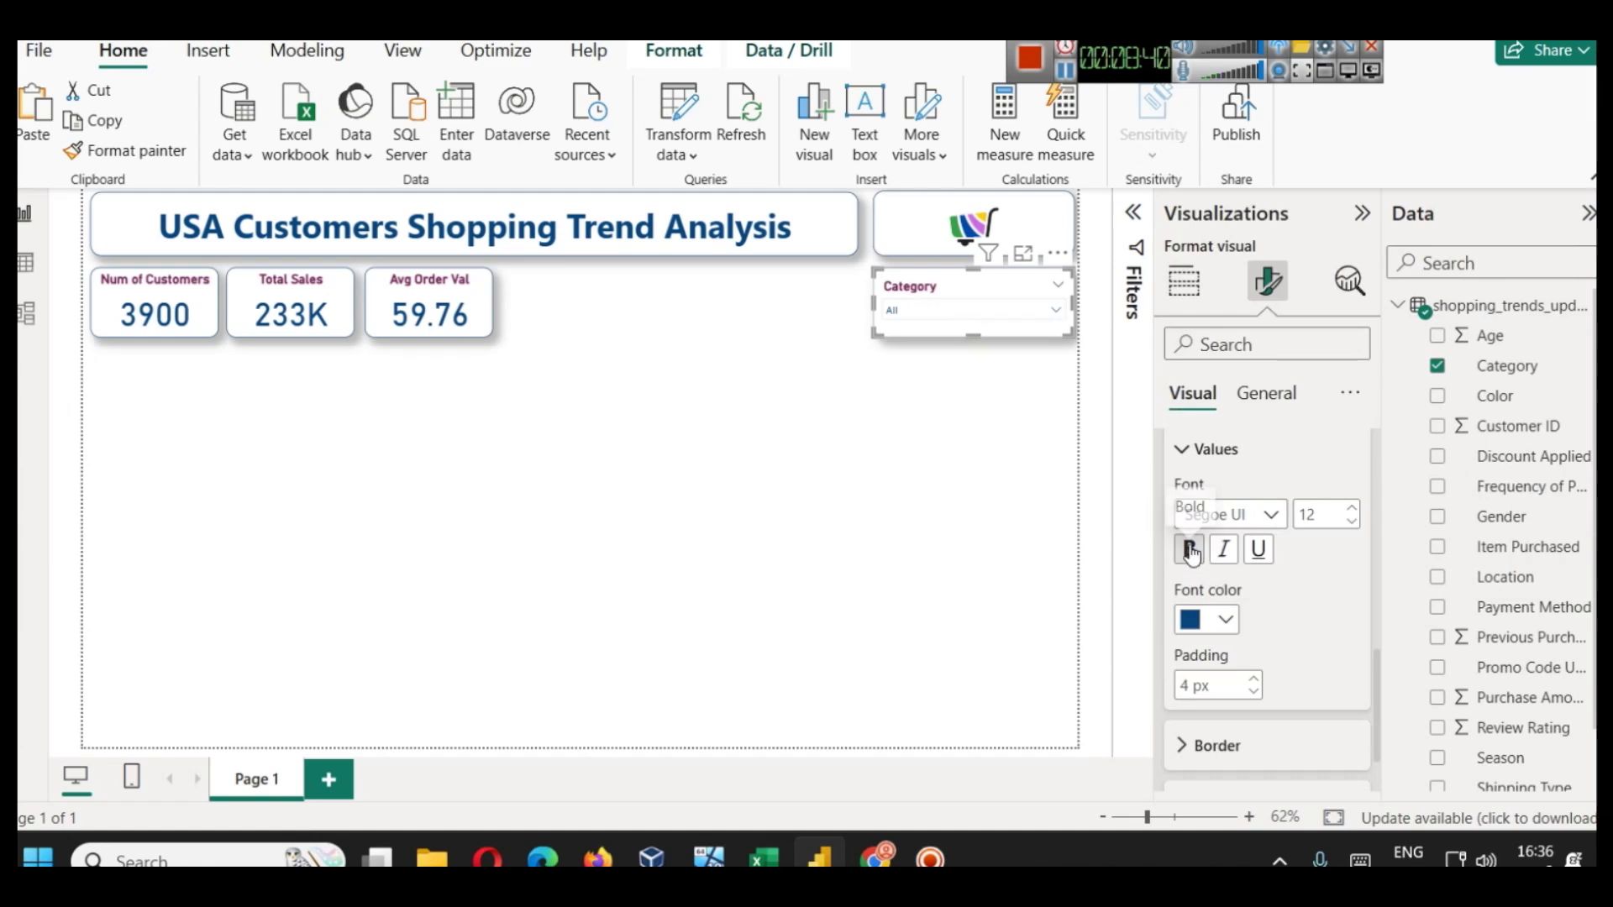
left_click(936, 310)
left_click(930, 355)
left_click(931, 354)
left_click(759, 418)
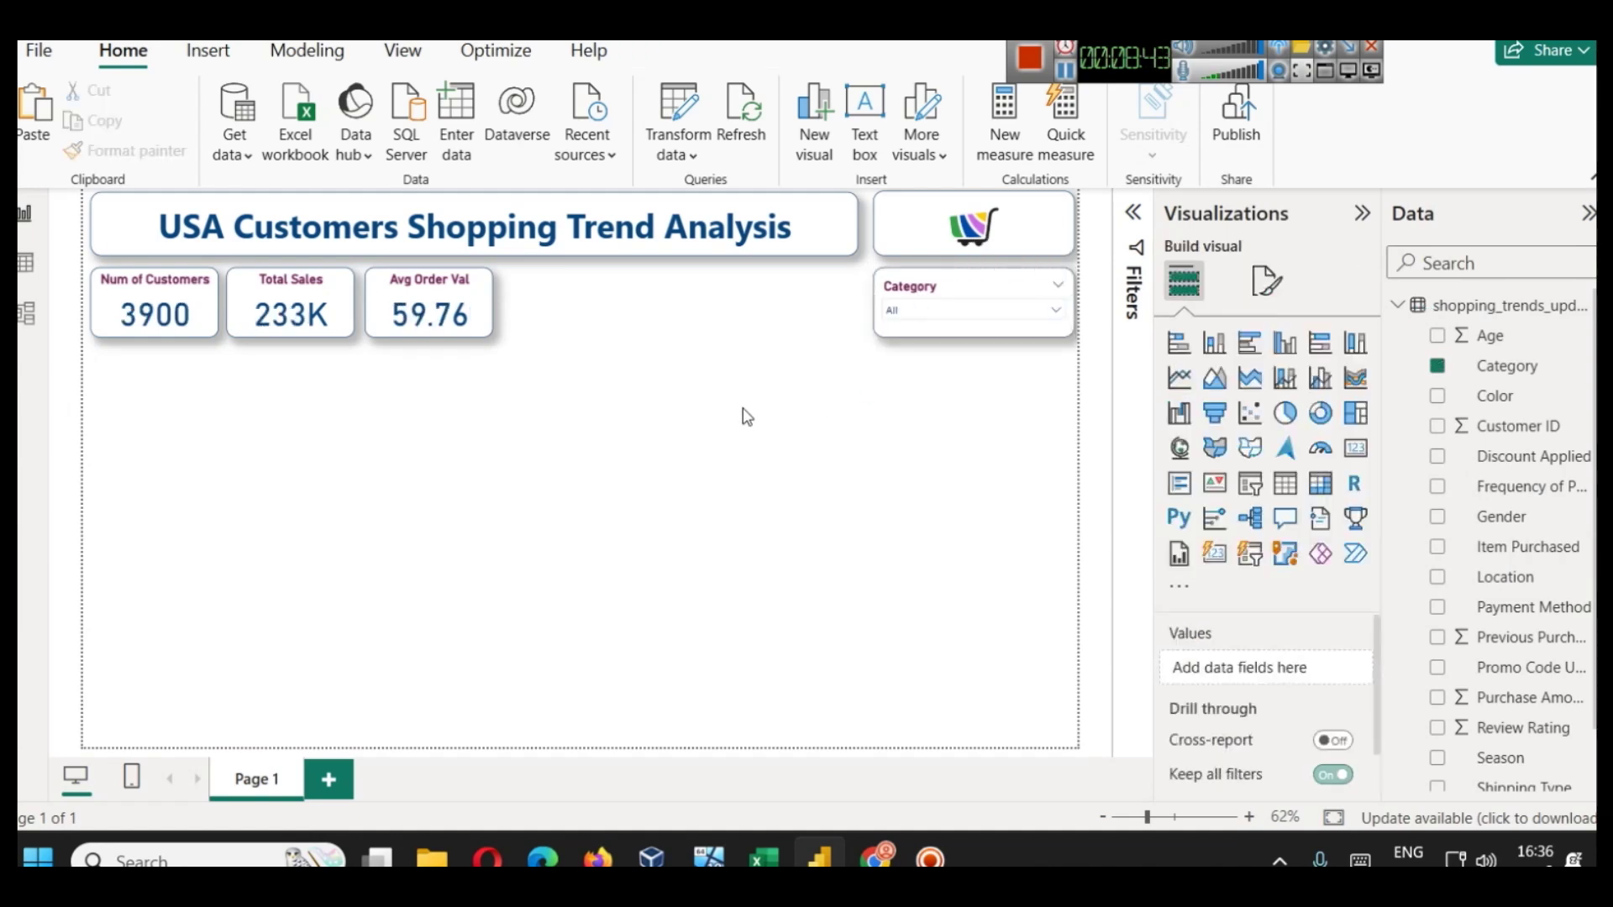
- Switch to the Power BI course page on Udemy and examine its overview plus the visualization, dashboard and DAX sections of the course content
left_click(1065, 70)
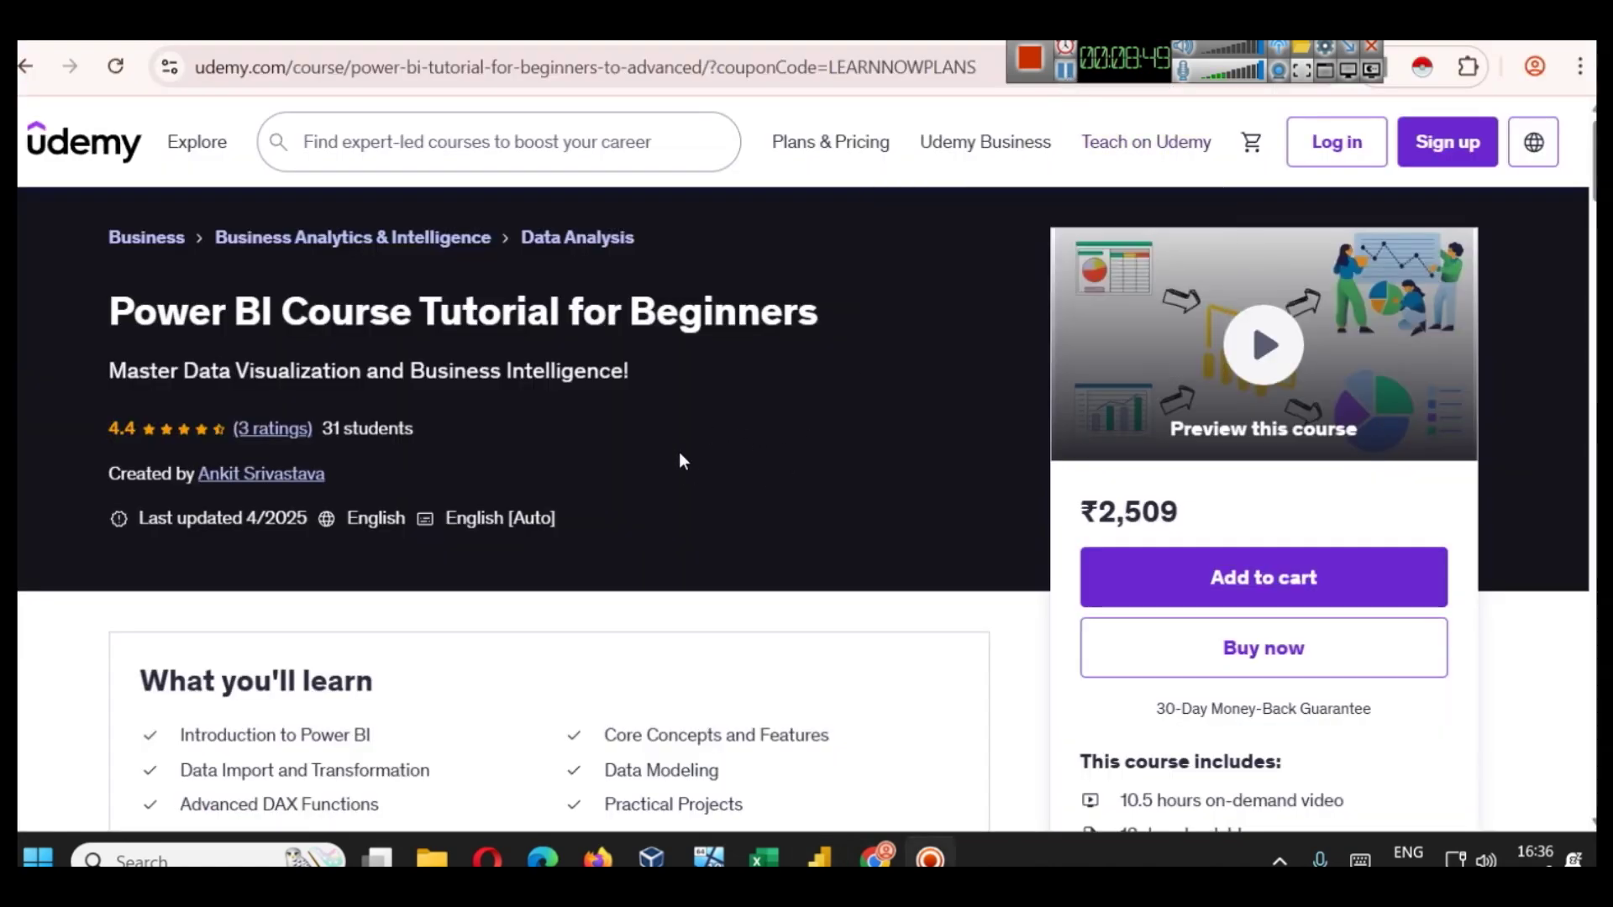
scroll(614, 415, "down", 7)
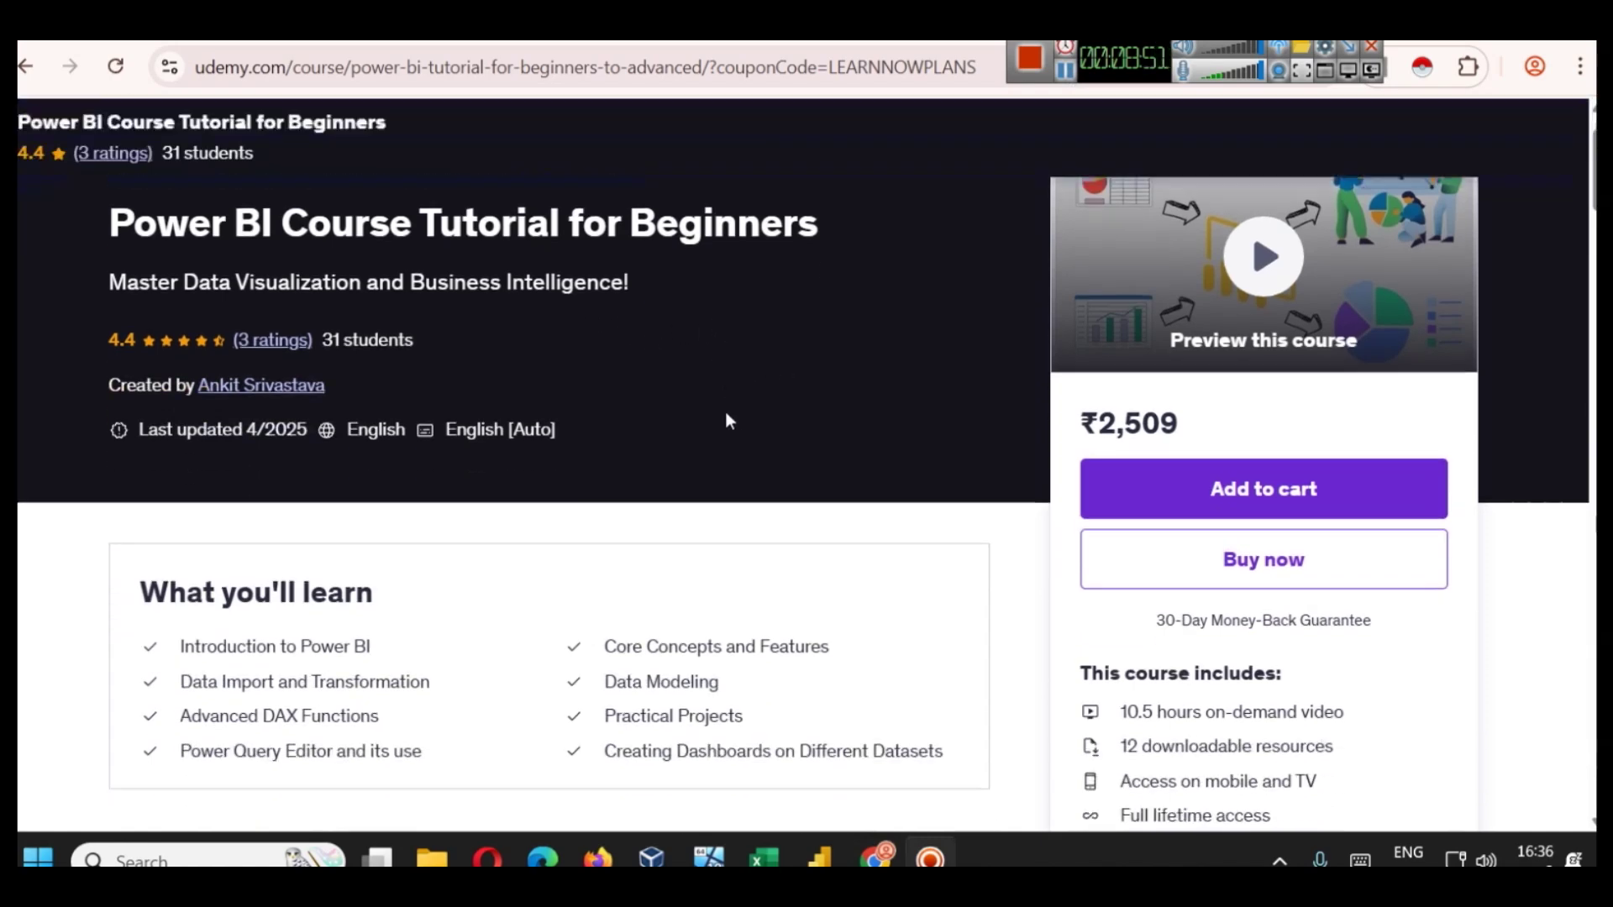
scroll(640, 412, "down", 4)
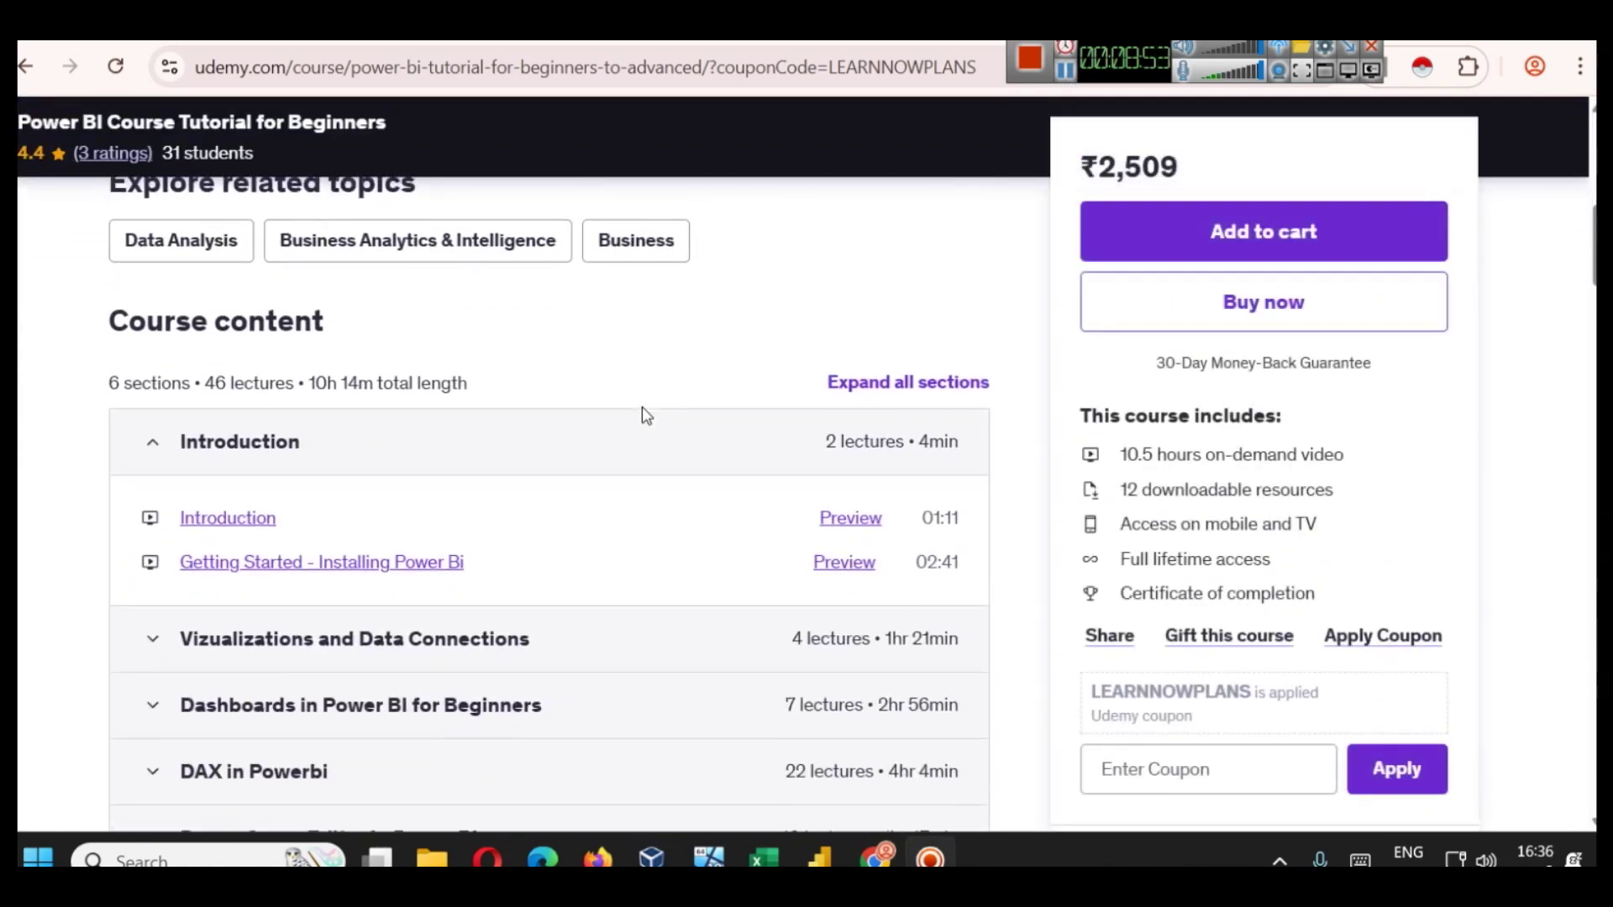
scroll(632, 387, "up", 3)
scroll(630, 387, "down", 3)
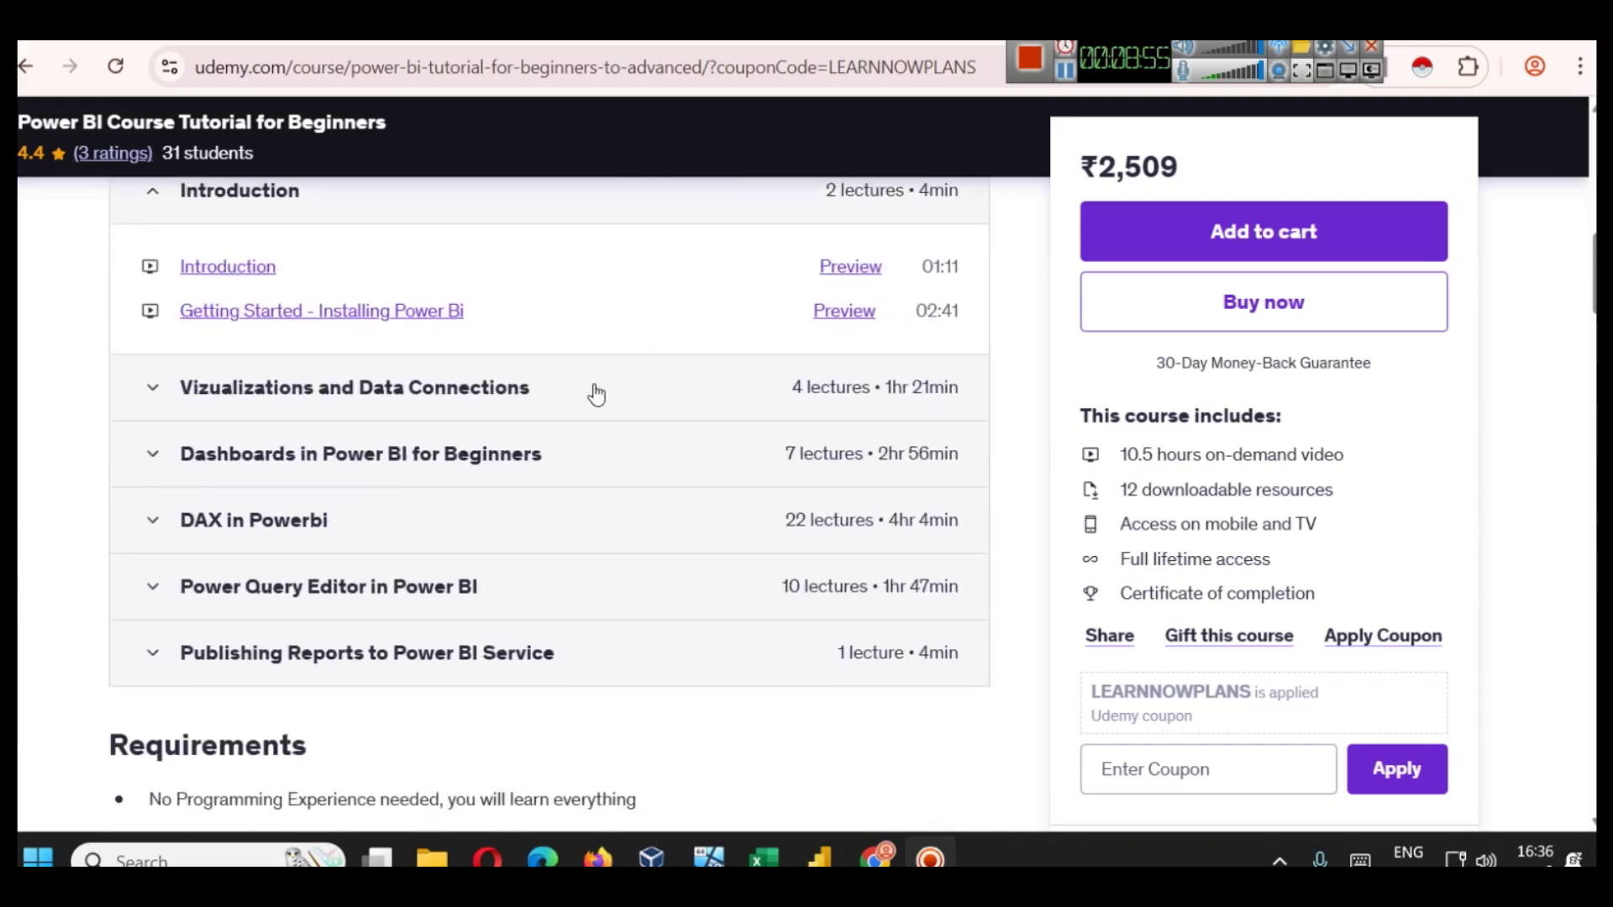
left_click(324, 391)
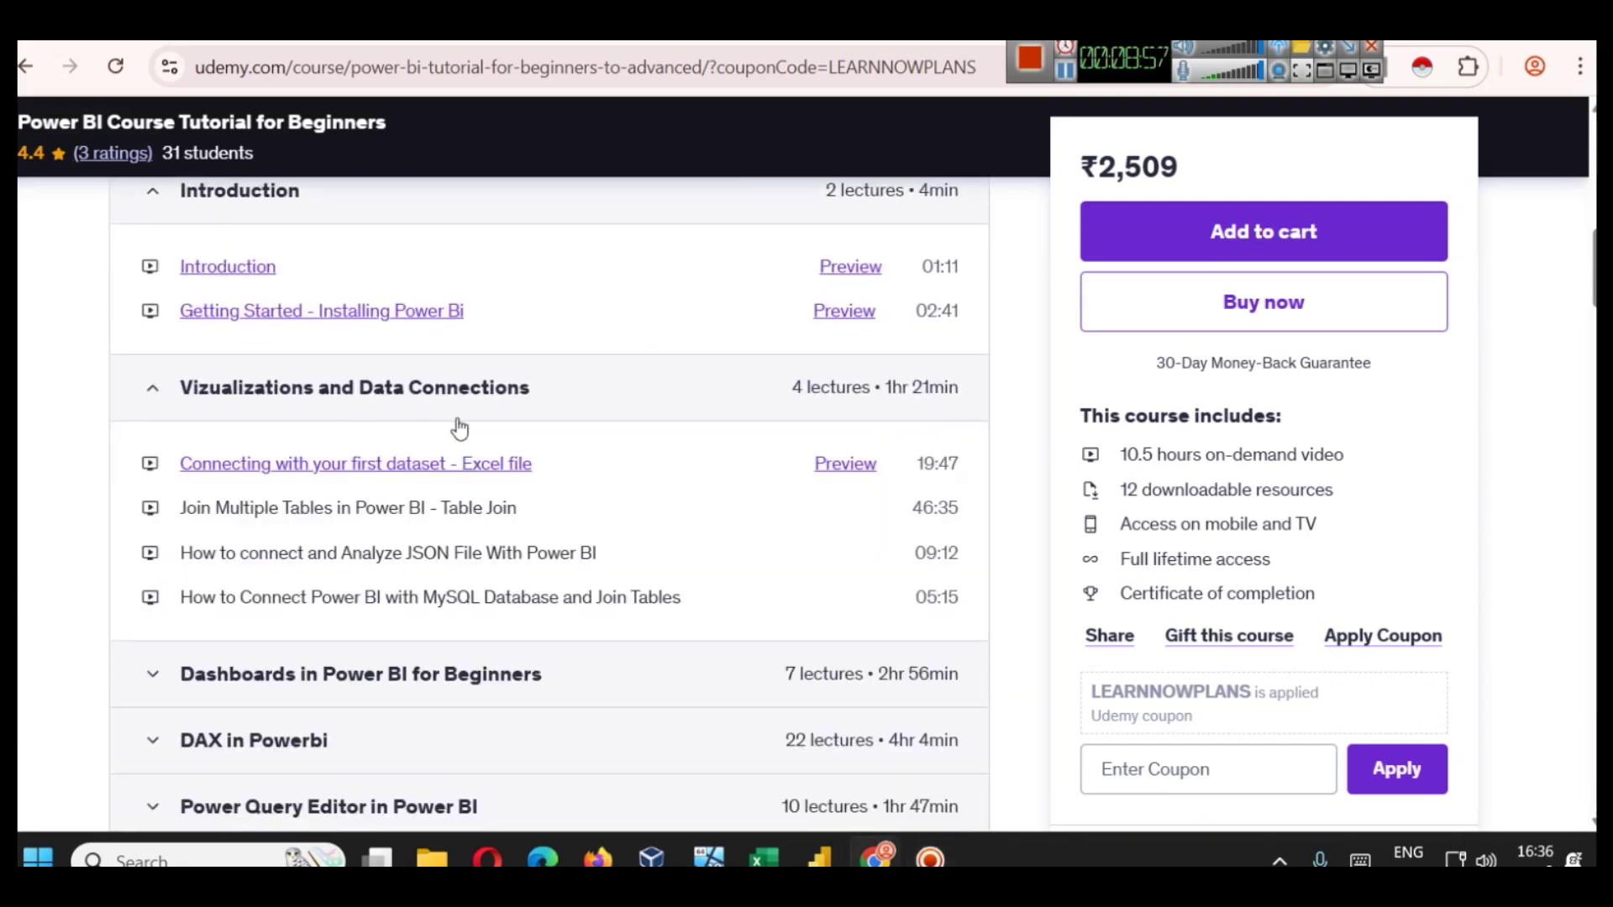
scroll(368, 537, "down", 1)
left_click(336, 548)
scroll(414, 526, "down", 4)
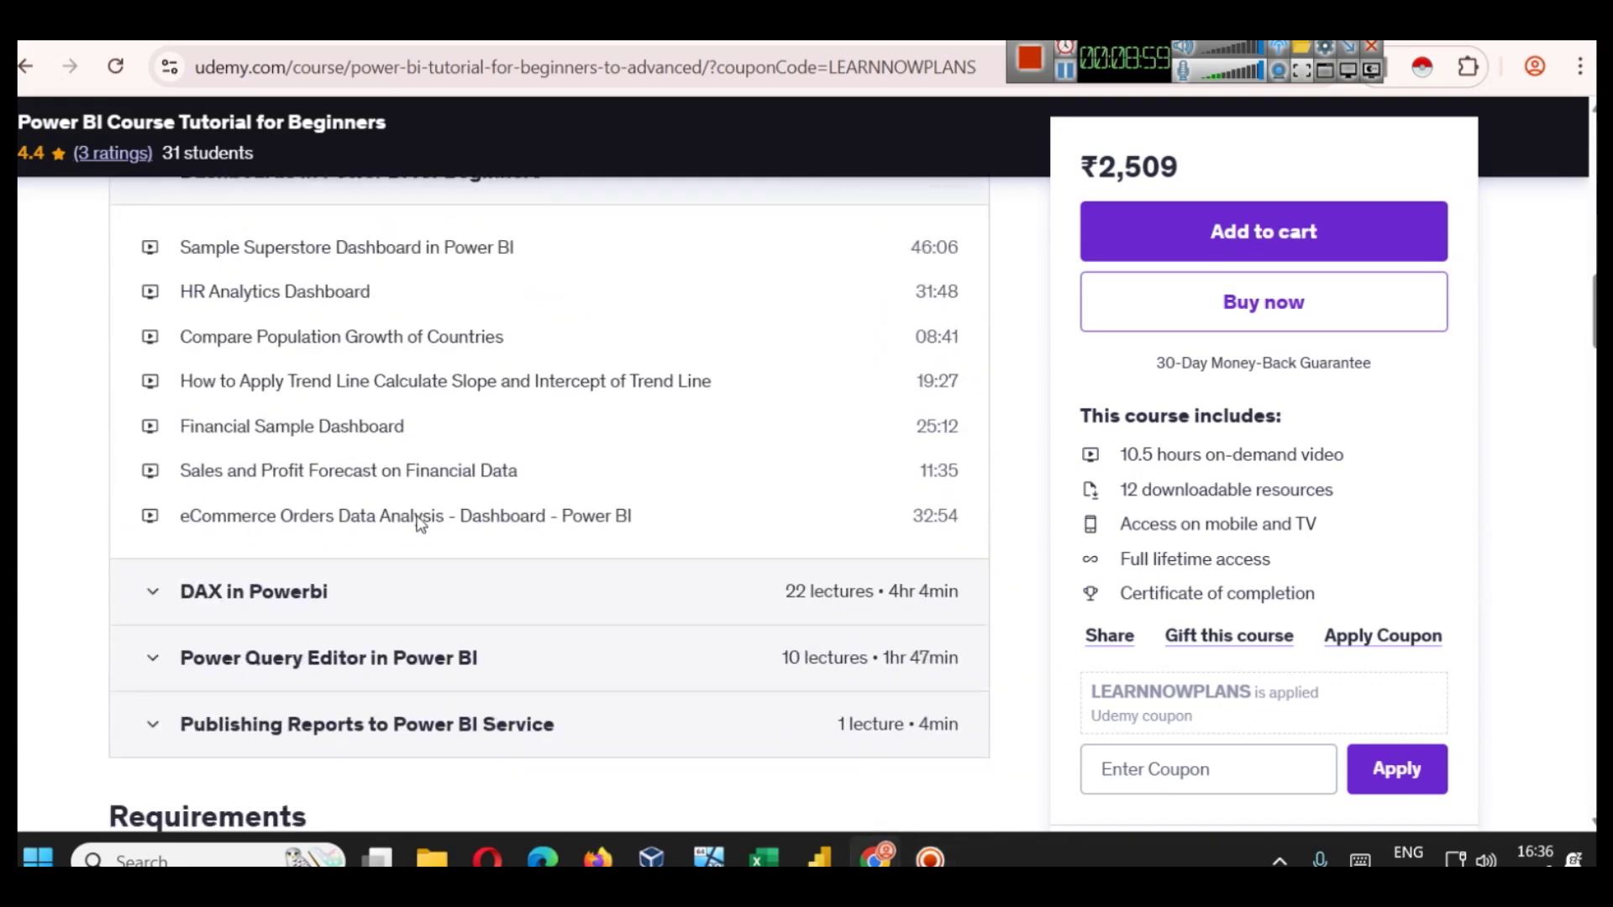
left_click(324, 586)
scroll(446, 479, "down", 5)
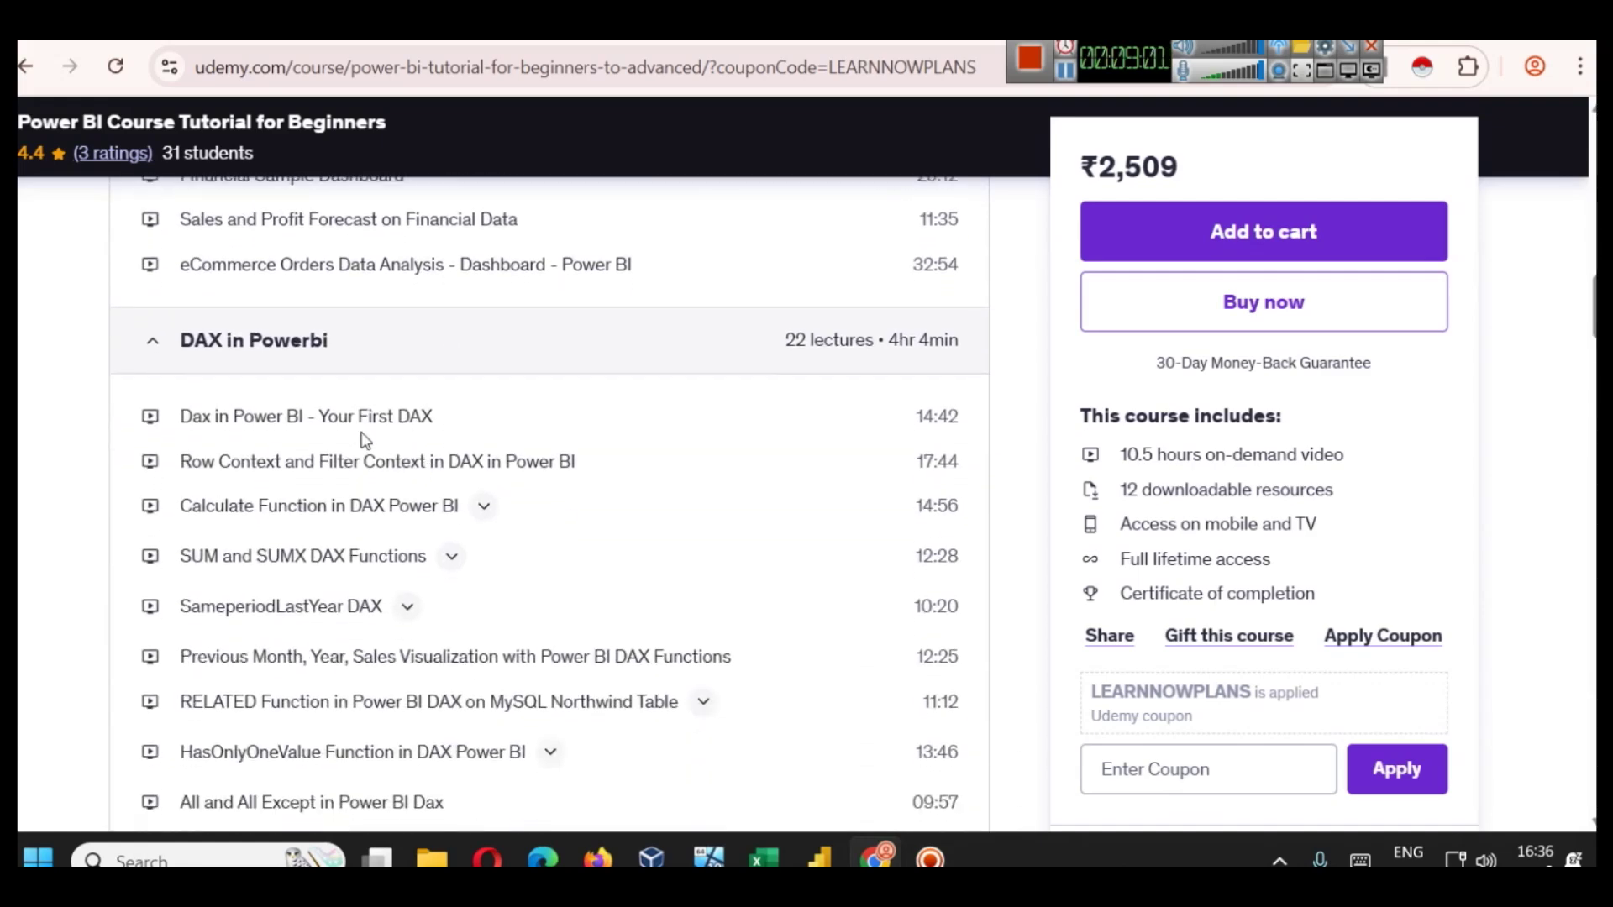
scroll(359, 437, "down", 8)
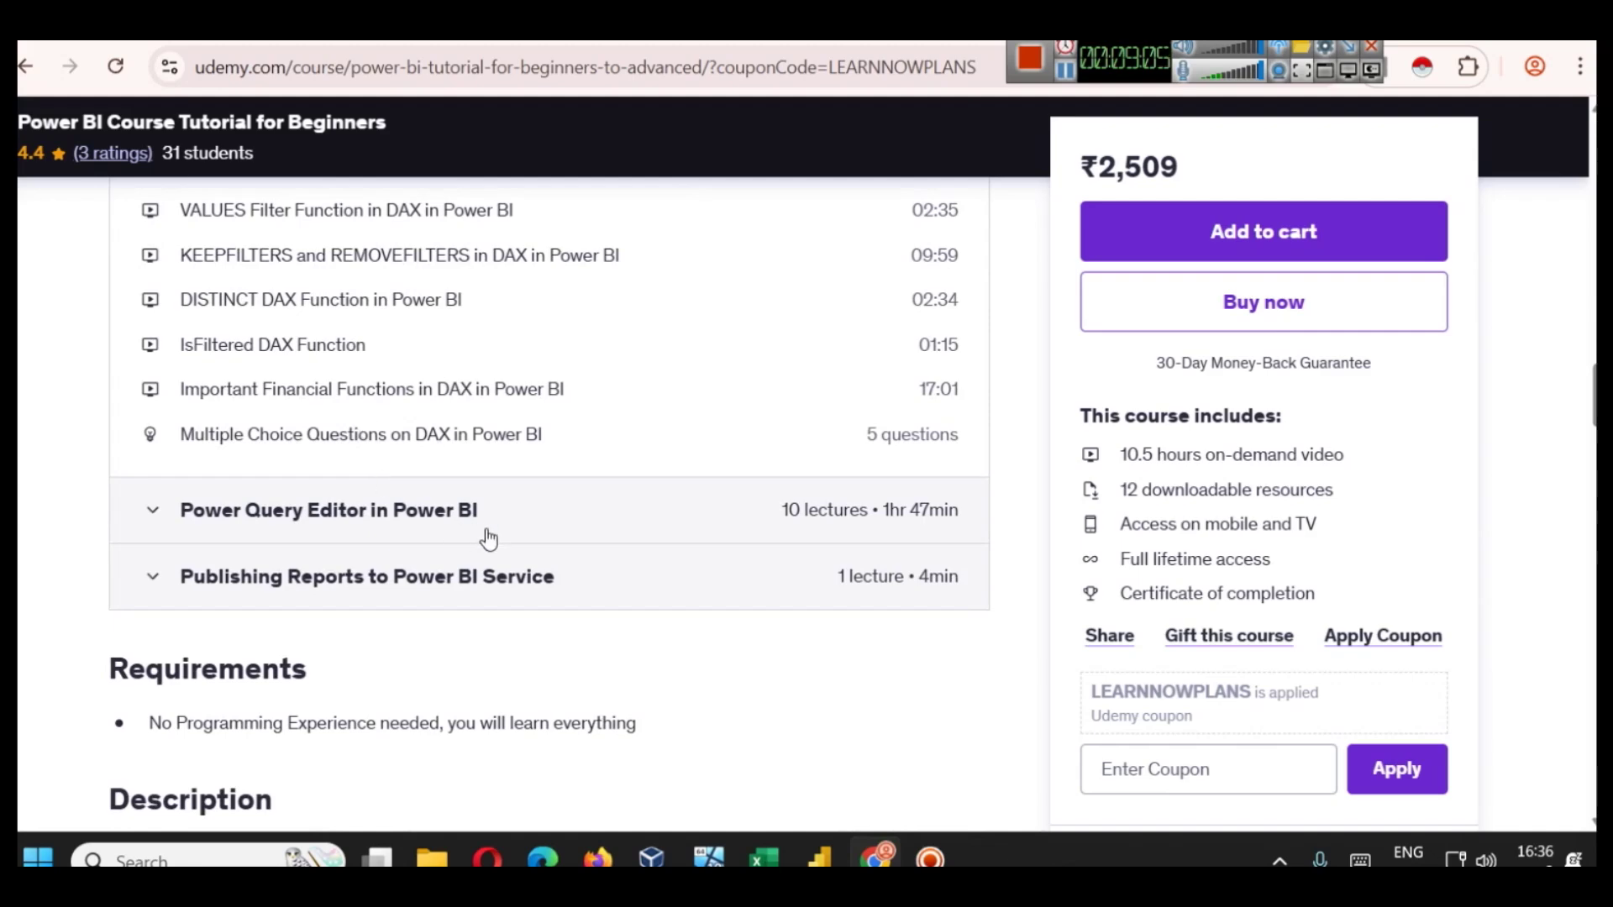
- Examine the lectures in the course's Power Query Editor section, then return to the start of the page
left_click(305, 531)
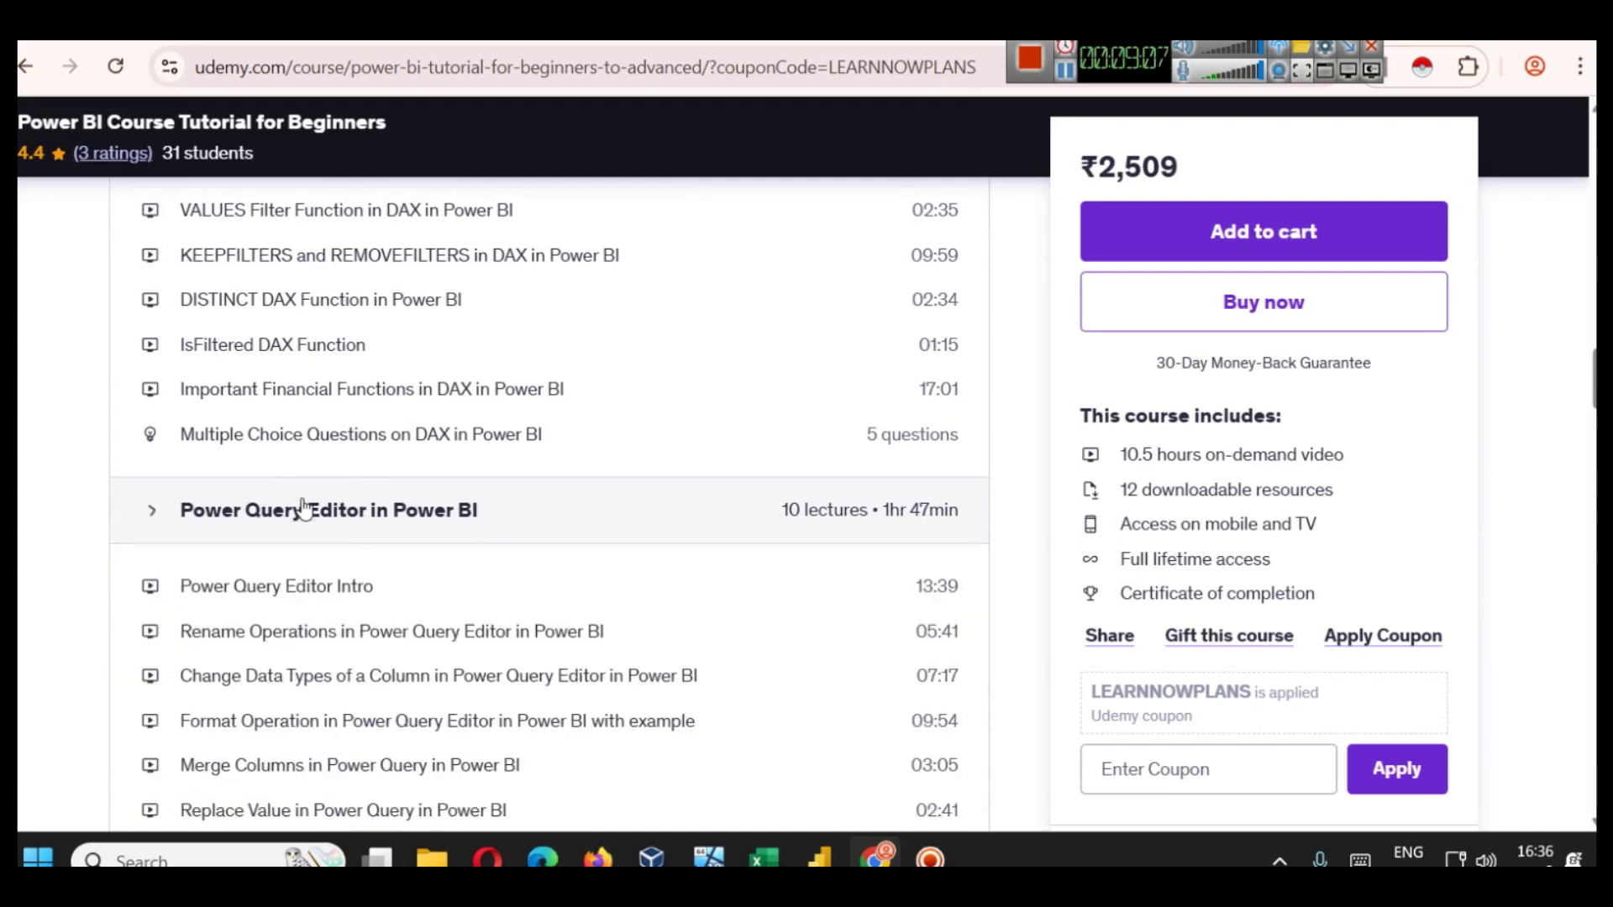
scroll(421, 462, "down", 6)
scroll(374, 445, "up", 2)
scroll(373, 445, "up", 3)
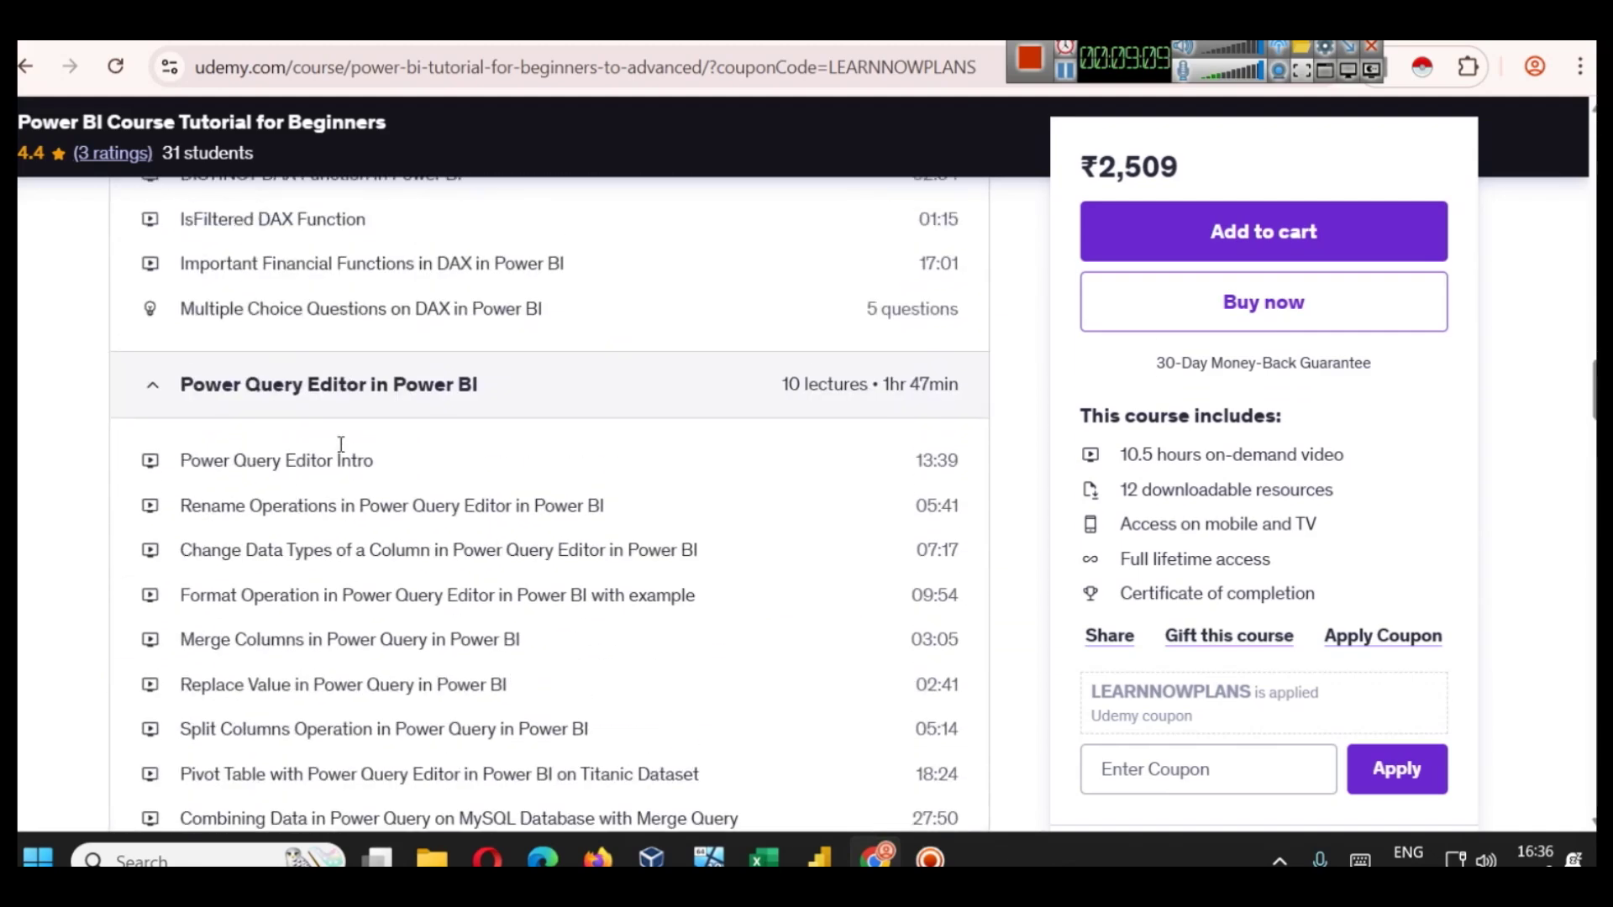
scroll(353, 470, "down", 4)
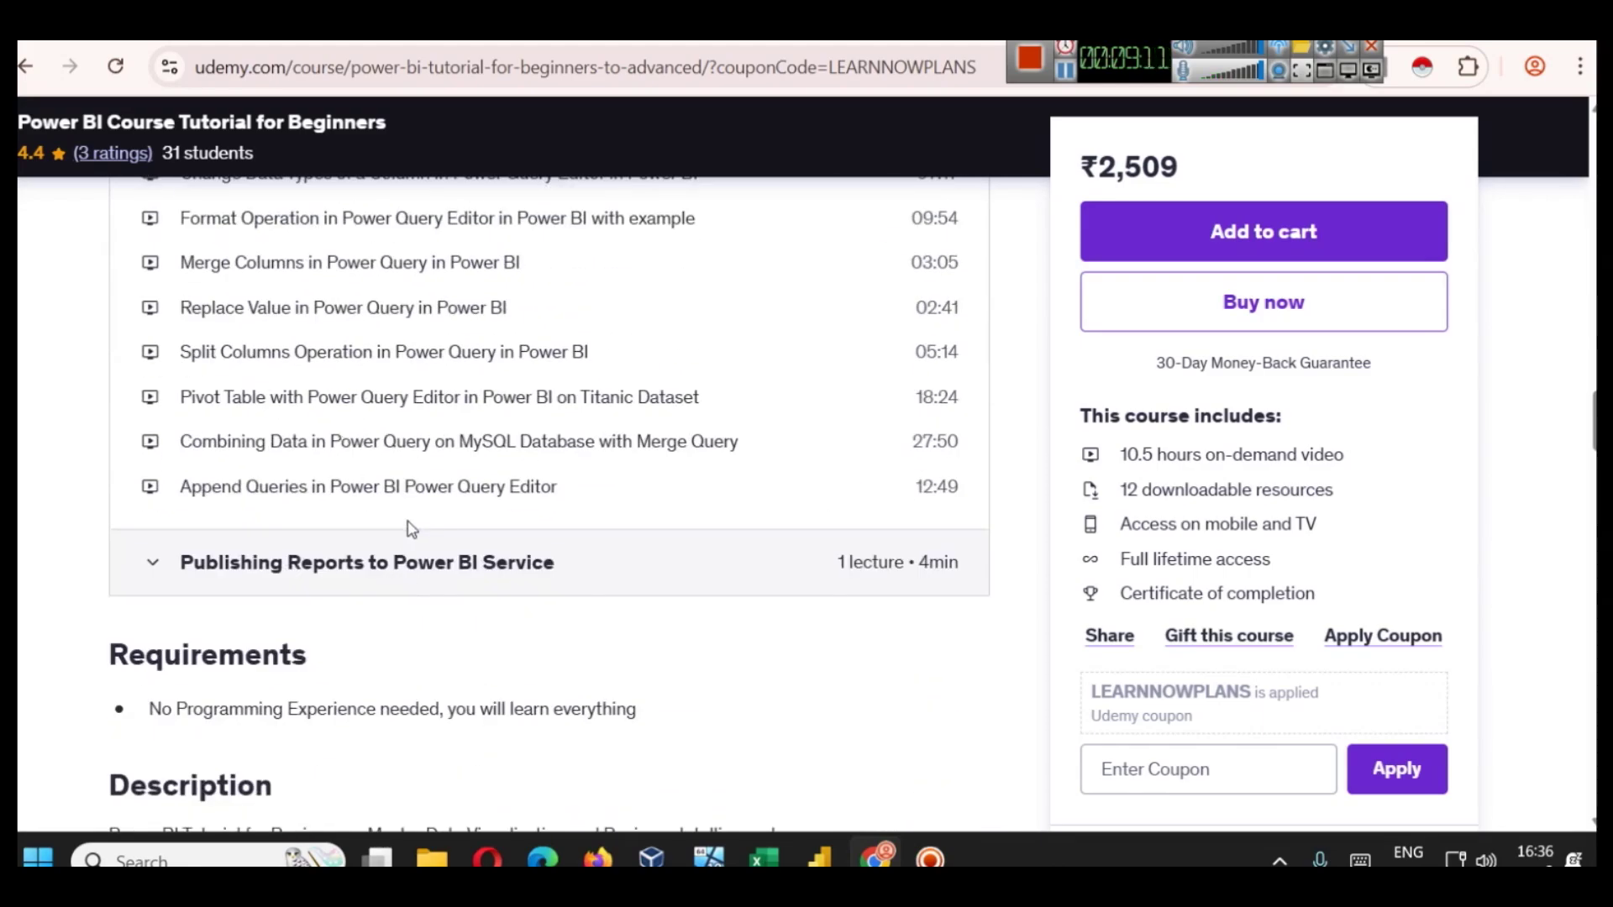
scroll(414, 517, "up", 10)
scroll(416, 513, "up", 10)
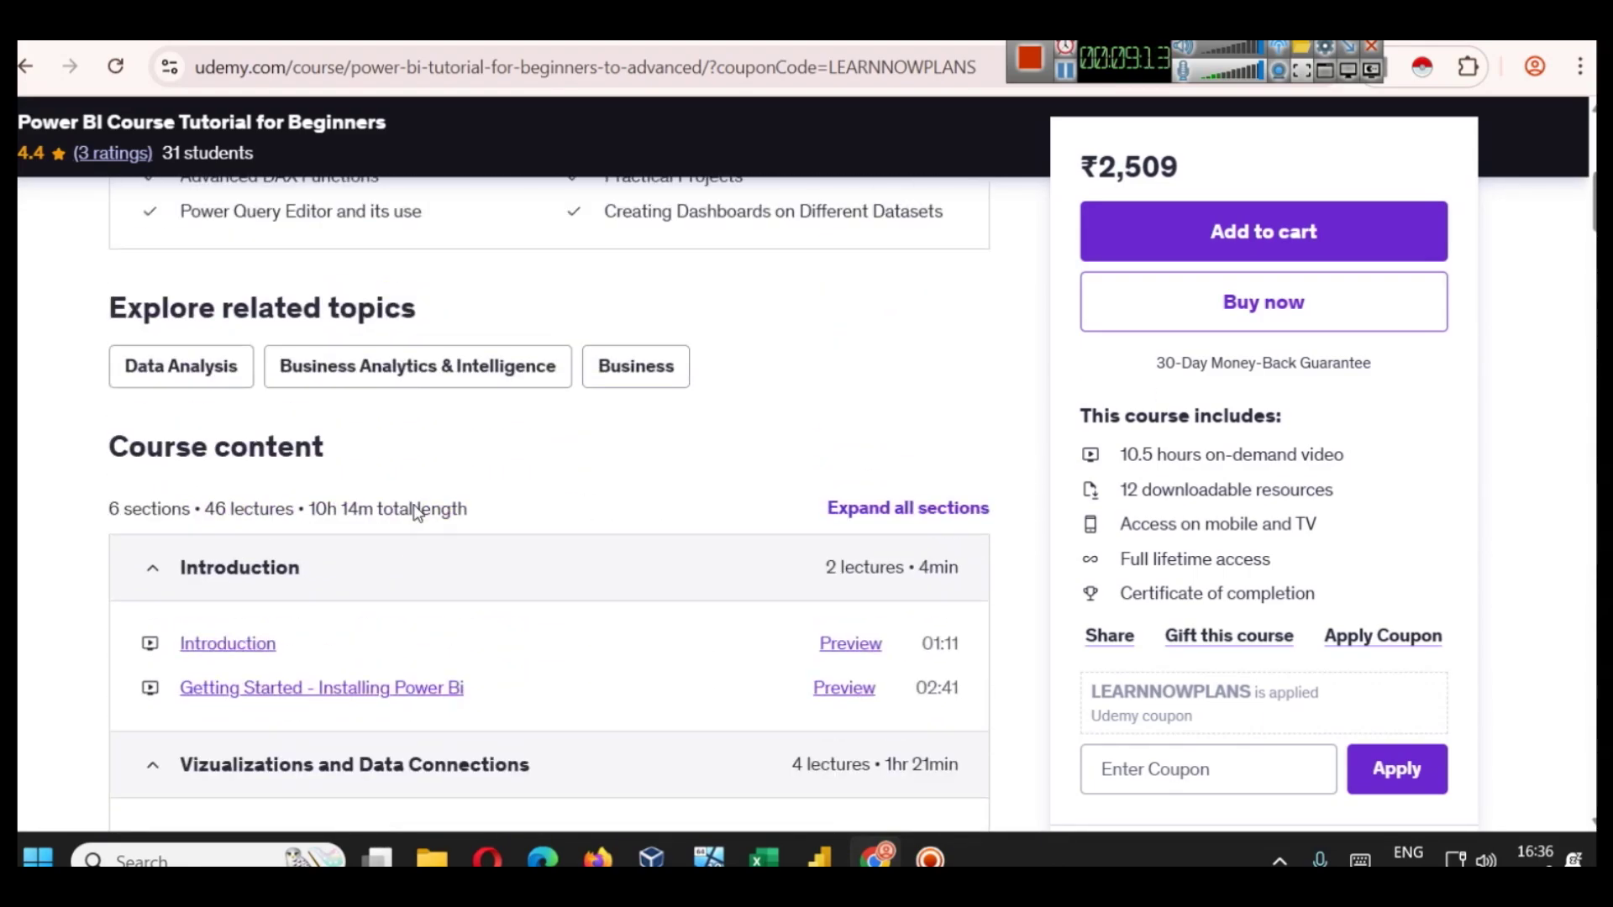
scroll(418, 512, "up", 2)
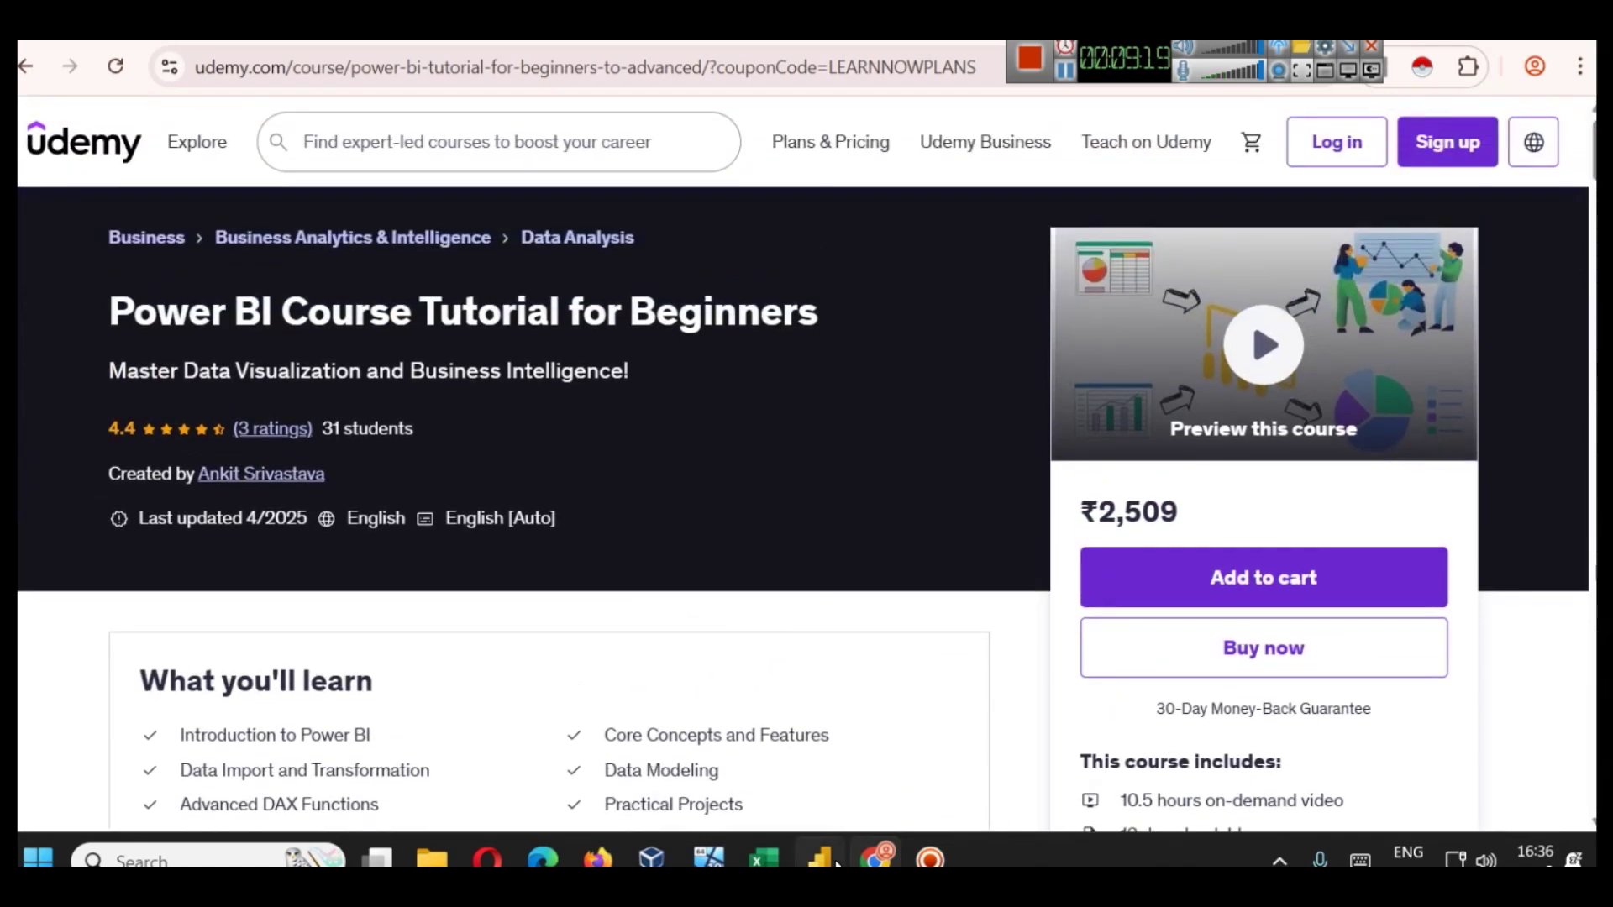
- Return to Power BI, duplicate the Category slicer directly below the original and replace the copy's field with Color
mouse_move(819, 857)
left_click(811, 752)
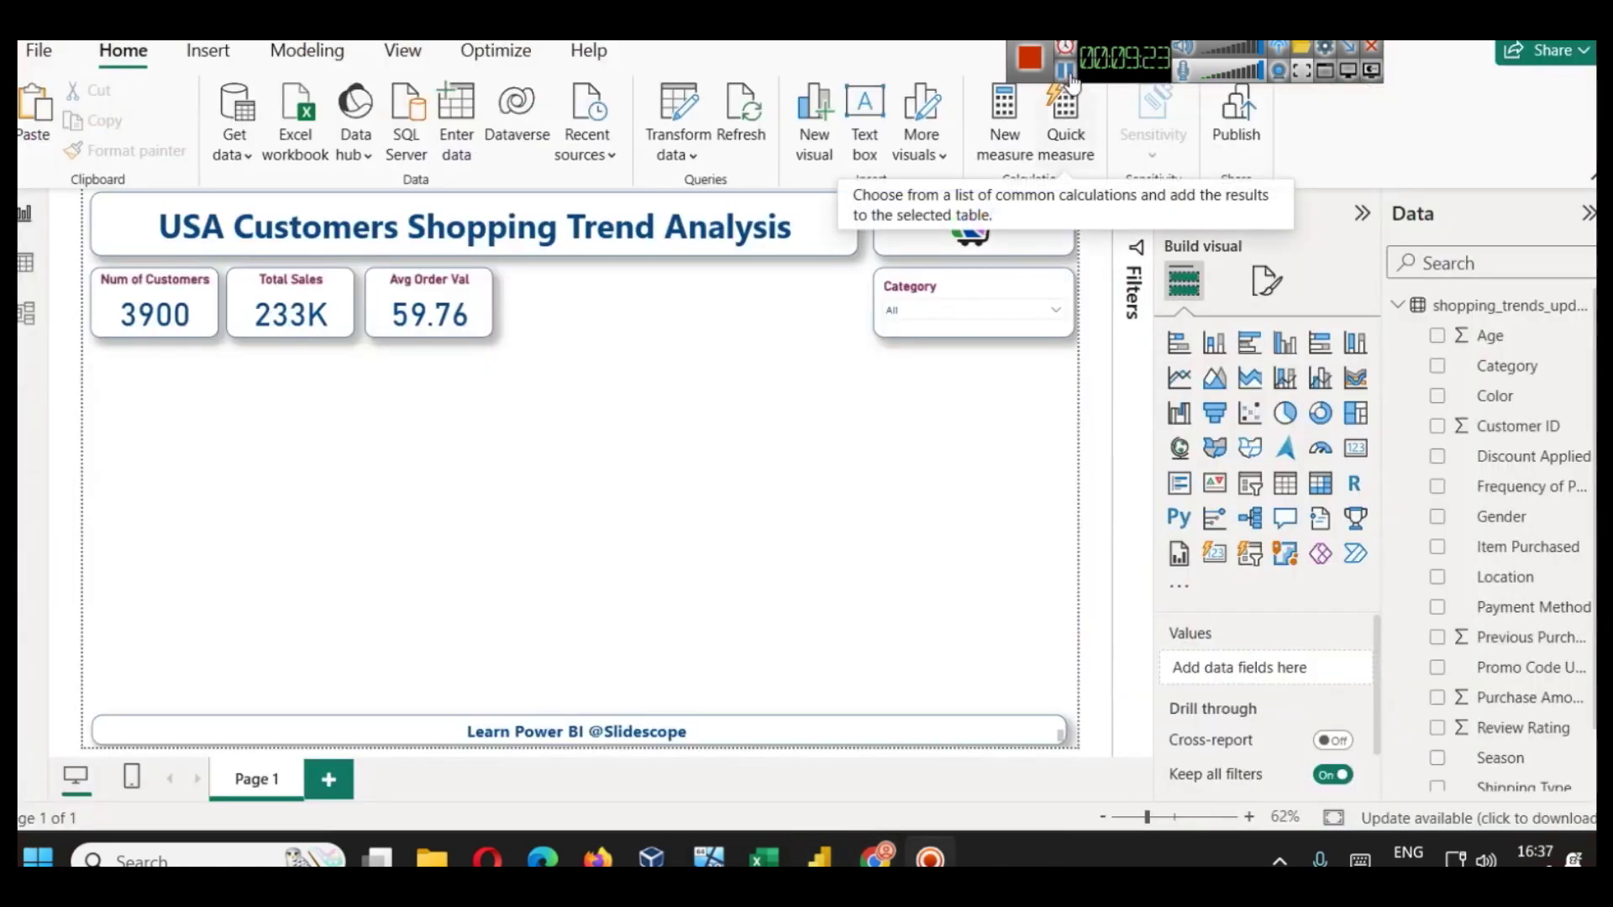
left_click(899, 311)
key("ctrl+c")
key("ctrl+v")
left_click_drag(921, 370, 921, 364)
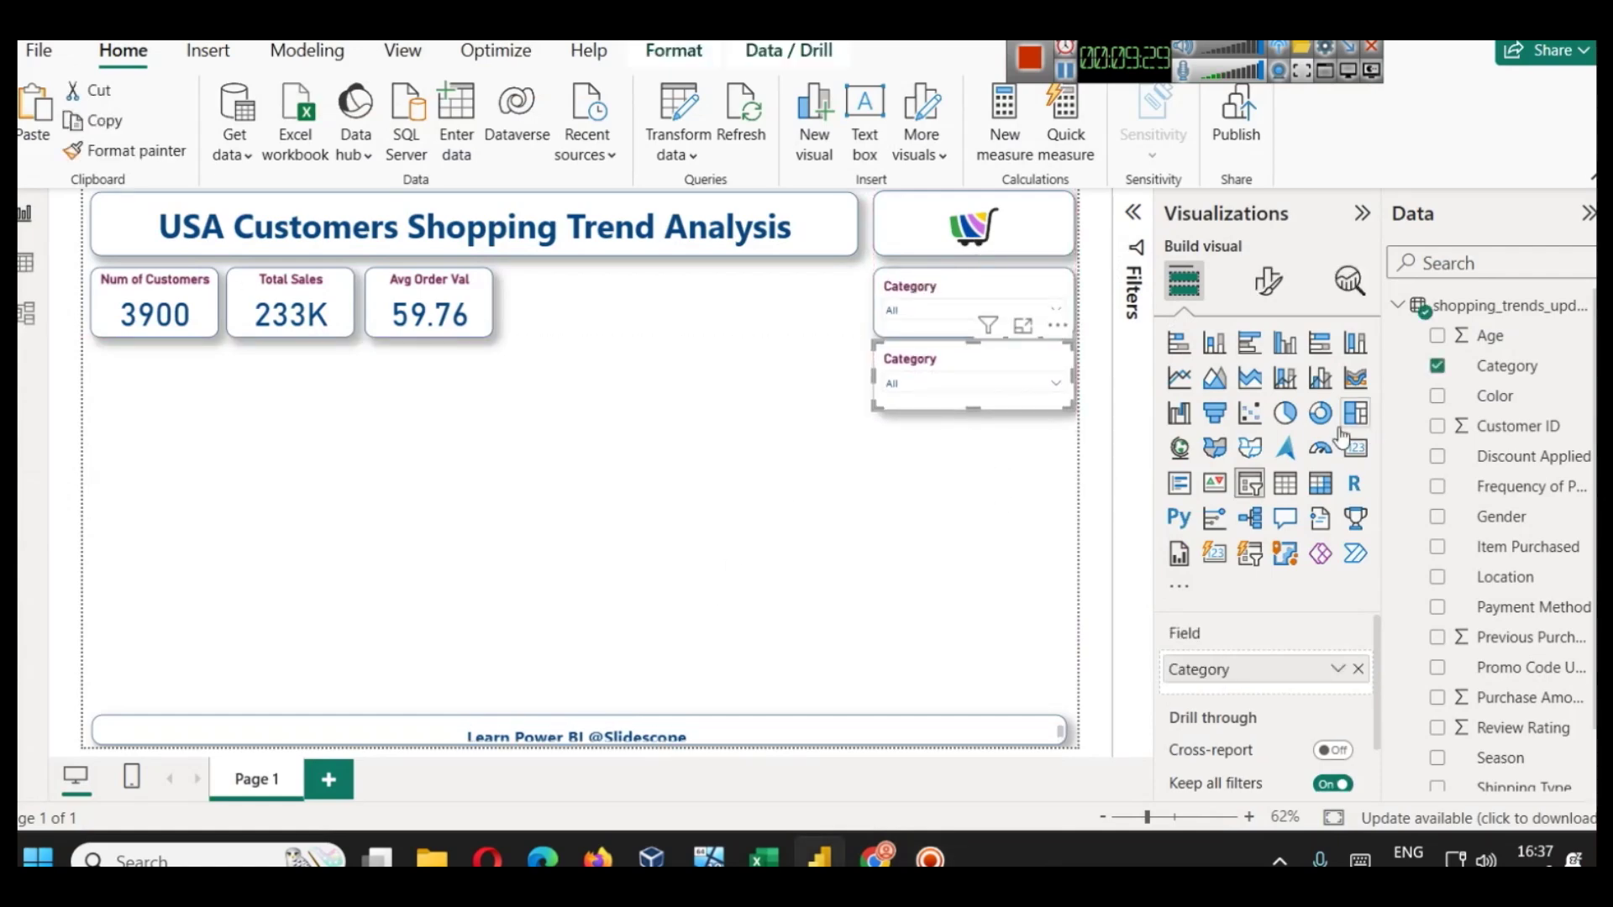
left_click(1357, 669)
left_click_drag(1494, 396, 1344, 670)
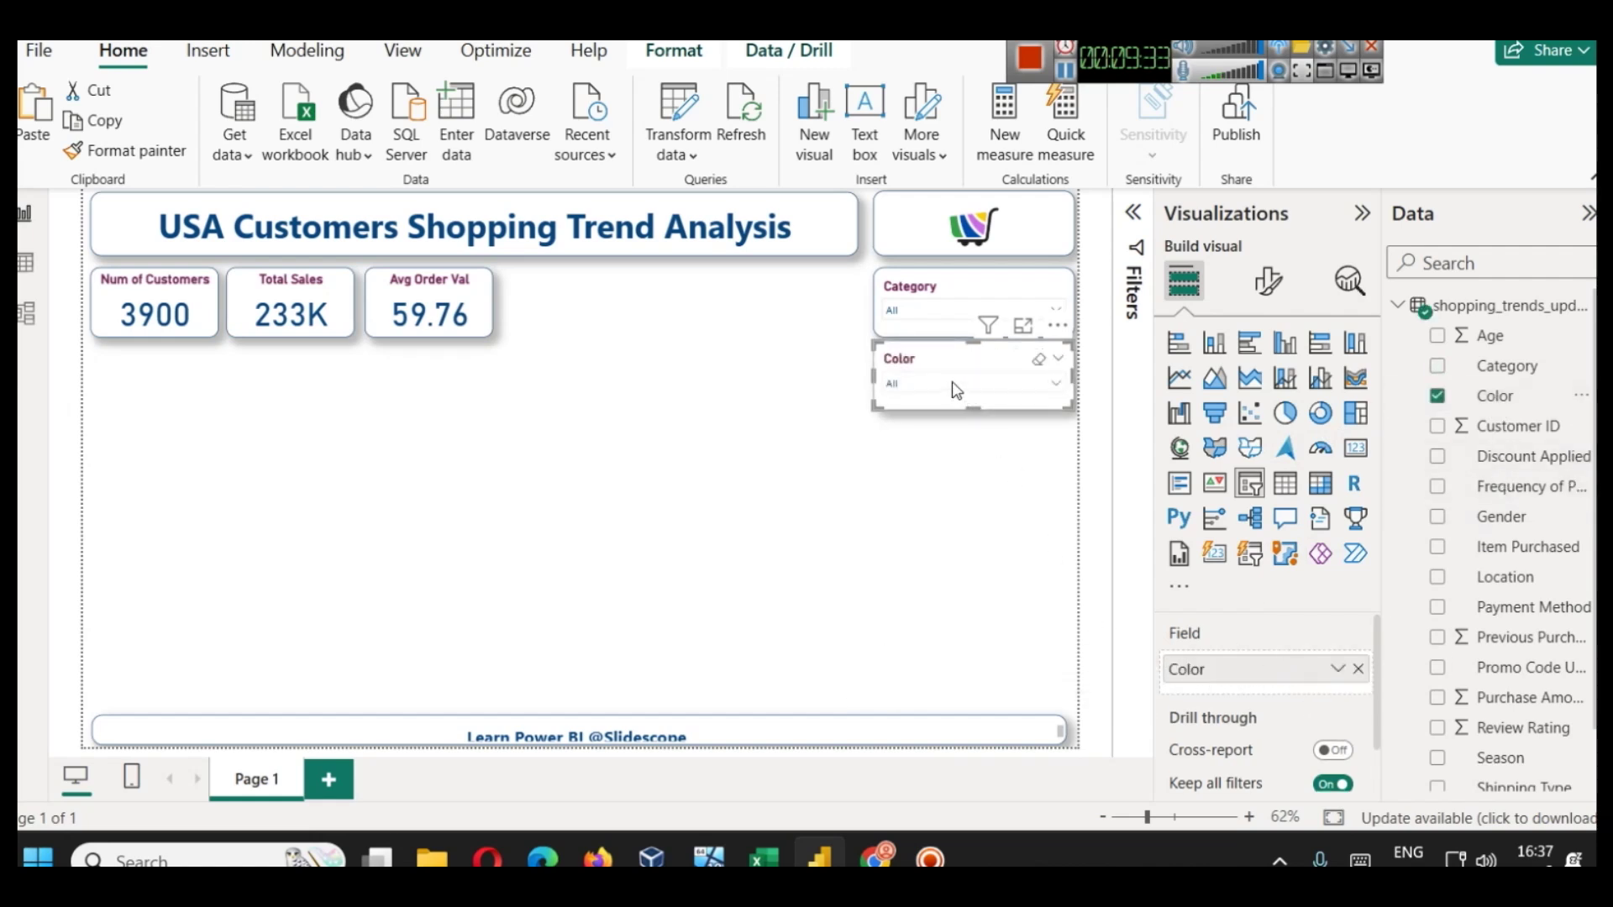
- Test the Color slicer with Black and Blue, leaving the dashboard filtered to Brown
left_click(956, 386)
left_click(923, 428)
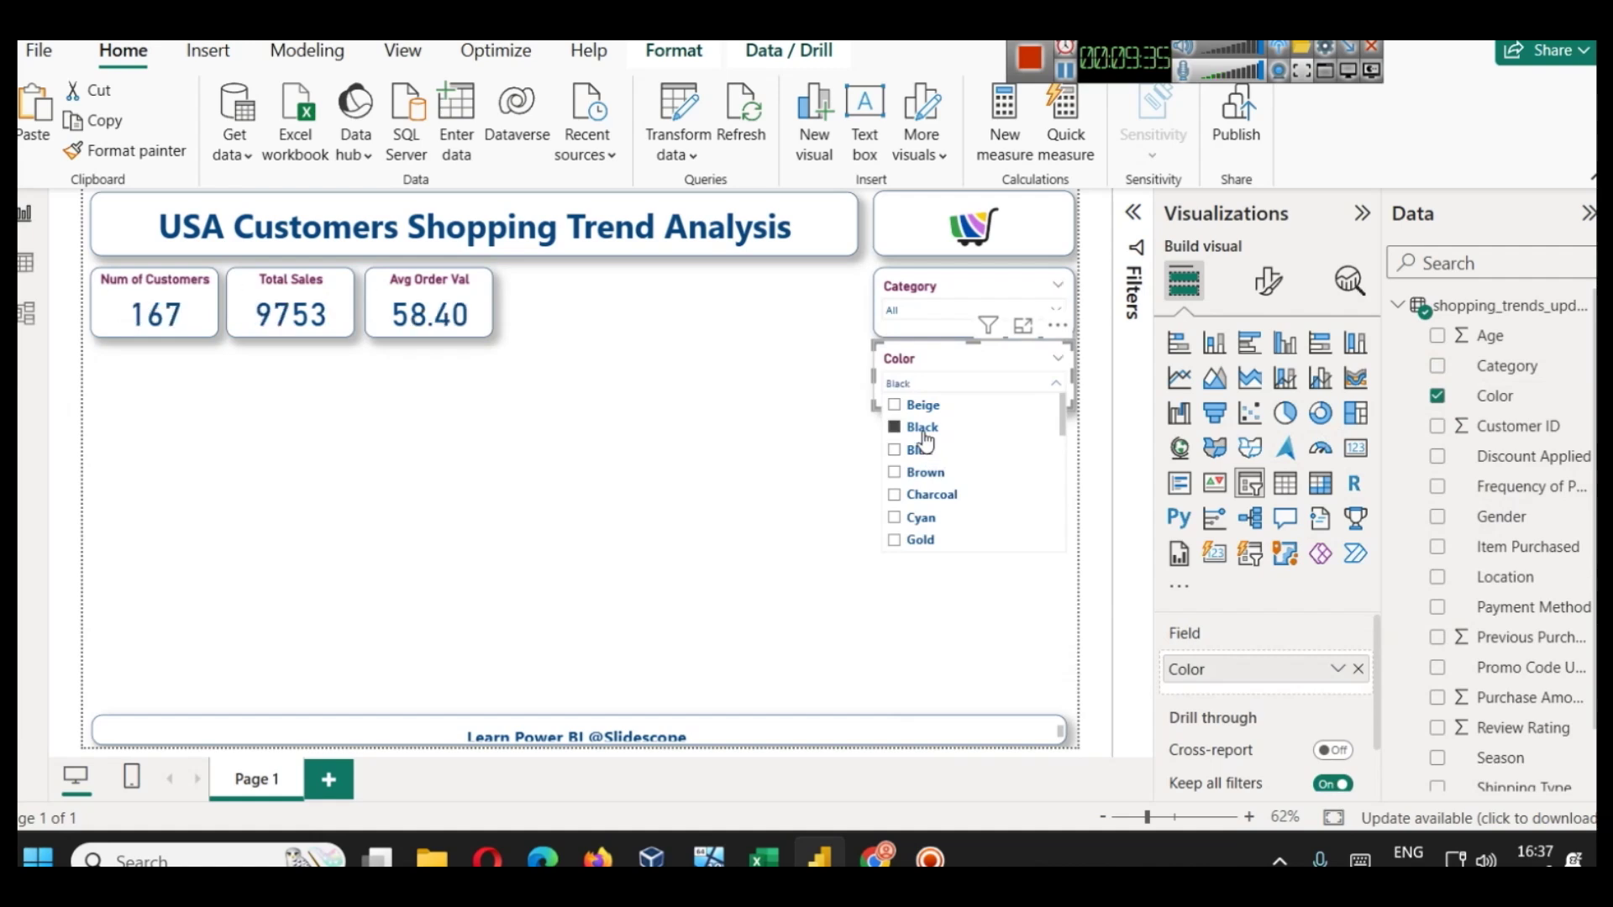
left_click(919, 450)
left_click(926, 472)
left_click(948, 370)
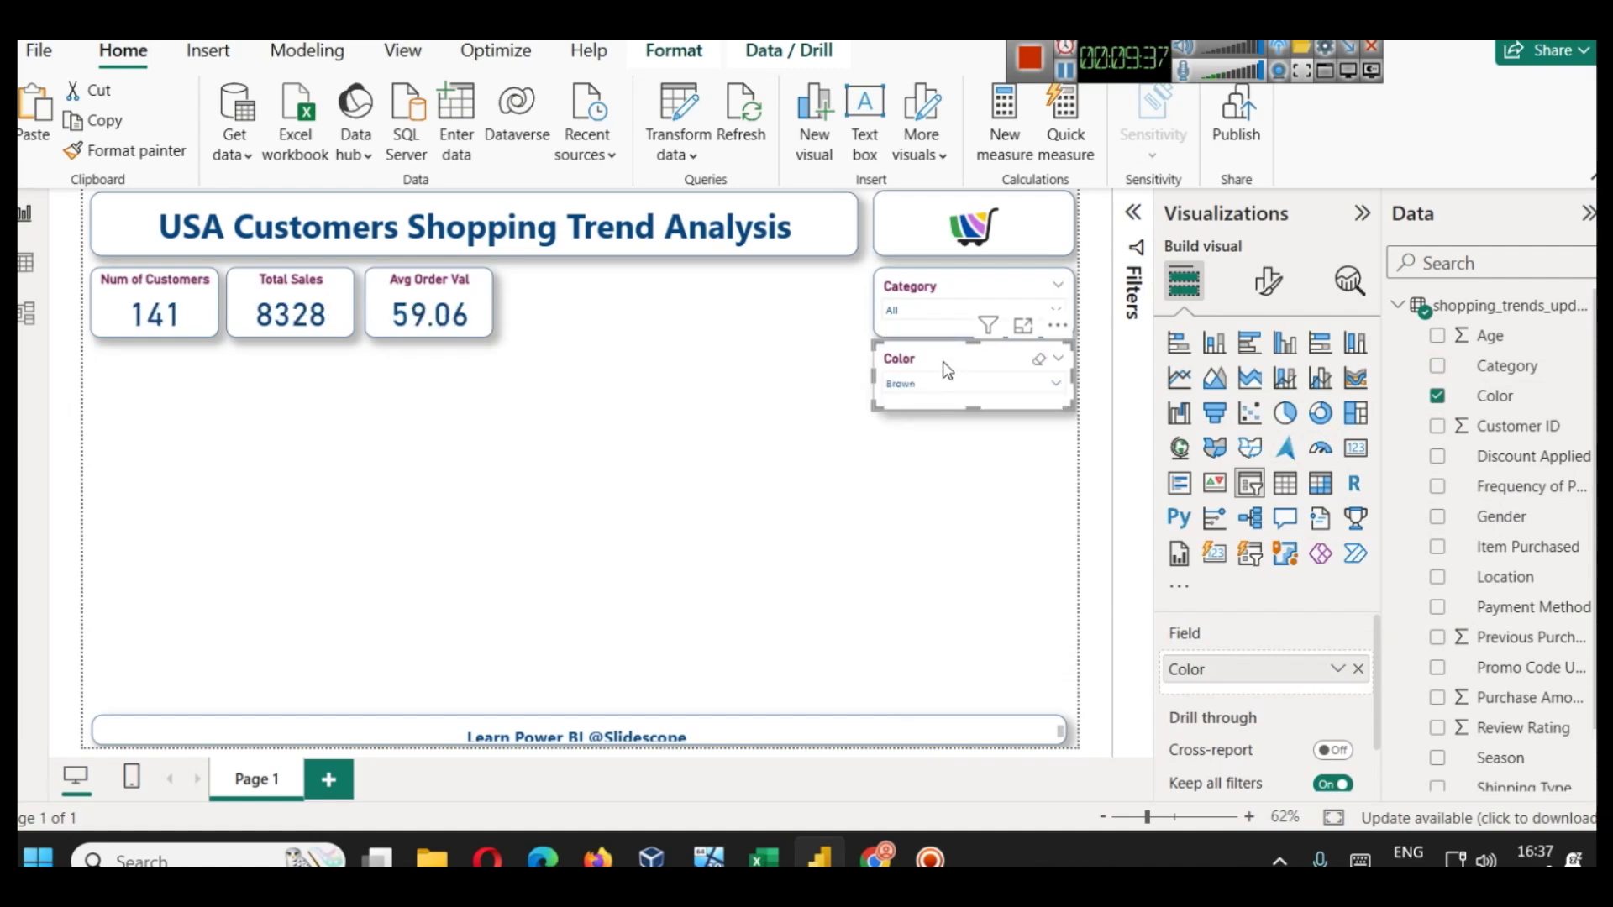
left_click(1042, 499)
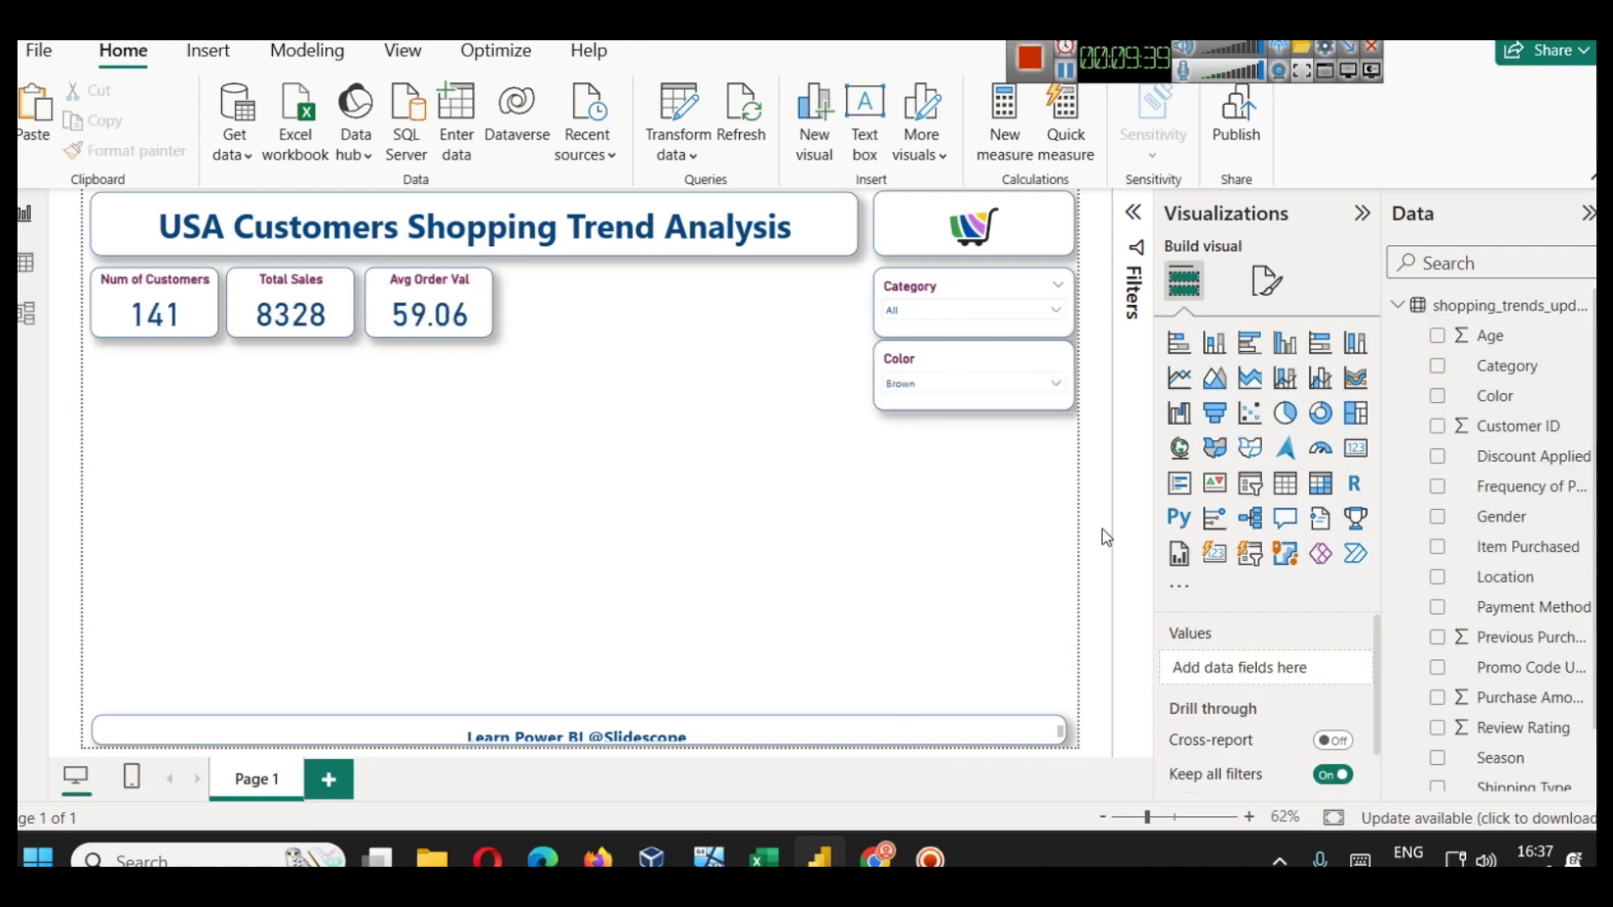
- Duplicate the Color slicer, align the copy directly below it and replace its field with Gender
left_click(931, 367)
key("ctrl+c")
key("ctrl+v")
left_click_drag(926, 432, 926, 432)
key("Up")
key("Up")
key("Up")
key("Up")
key("Up")
key("Up")
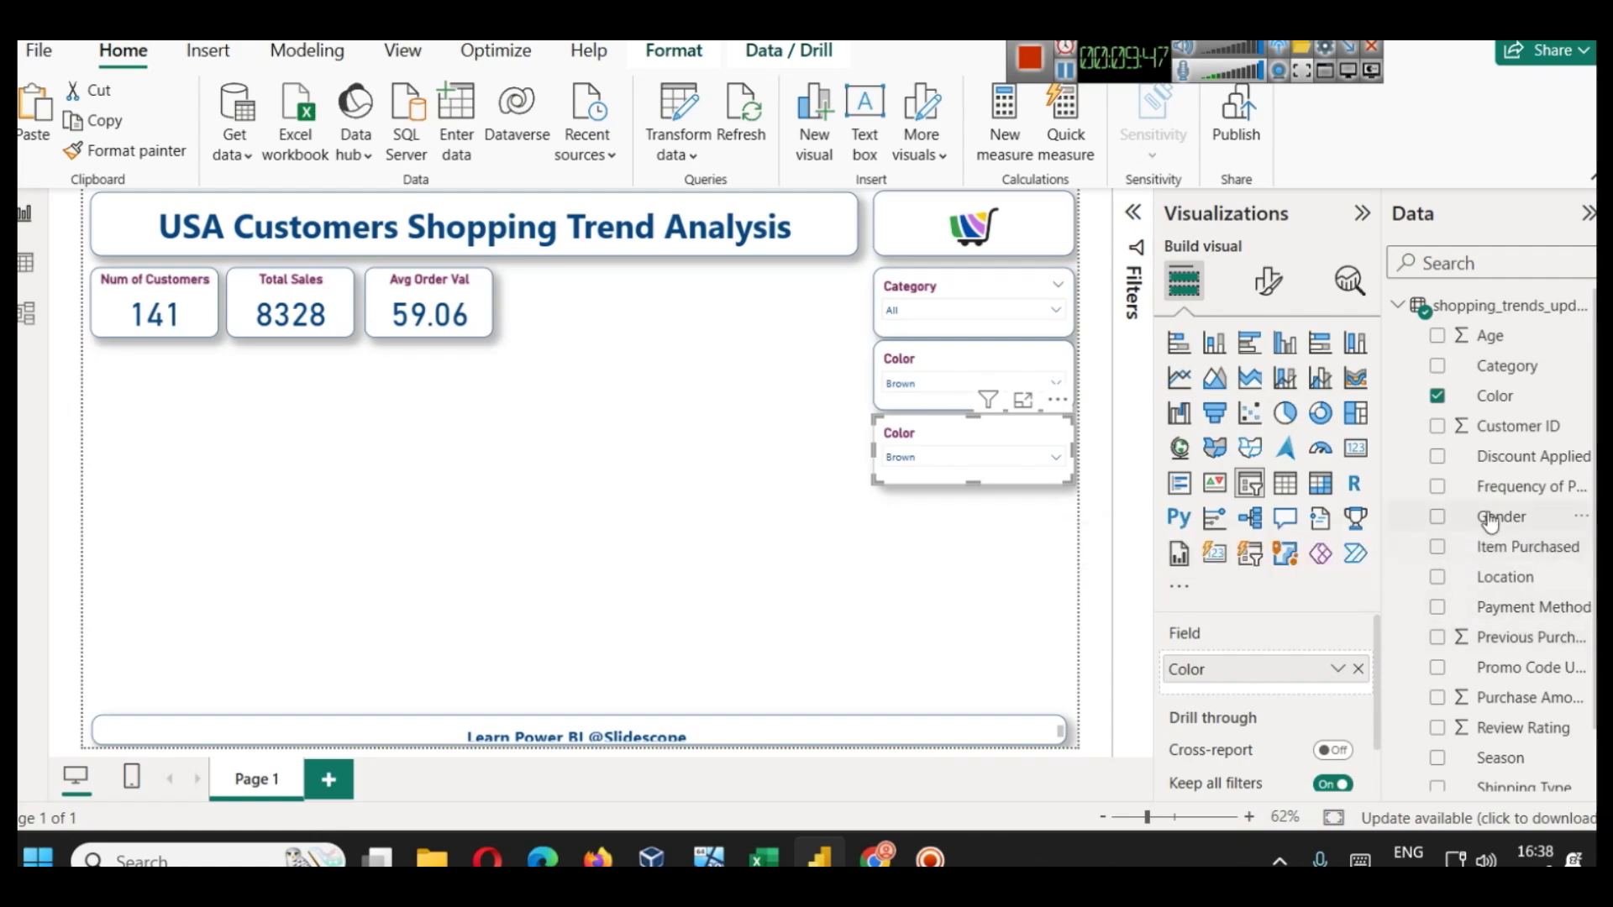
left_click(1355, 670)
left_click_drag(1512, 515, 1262, 668)
- Duplicate the Gender slicer, place the copy directly below it and replace its field with Location
key("ctrl+c")
key("ctrl+v")
left_click_drag(987, 437, 985, 527)
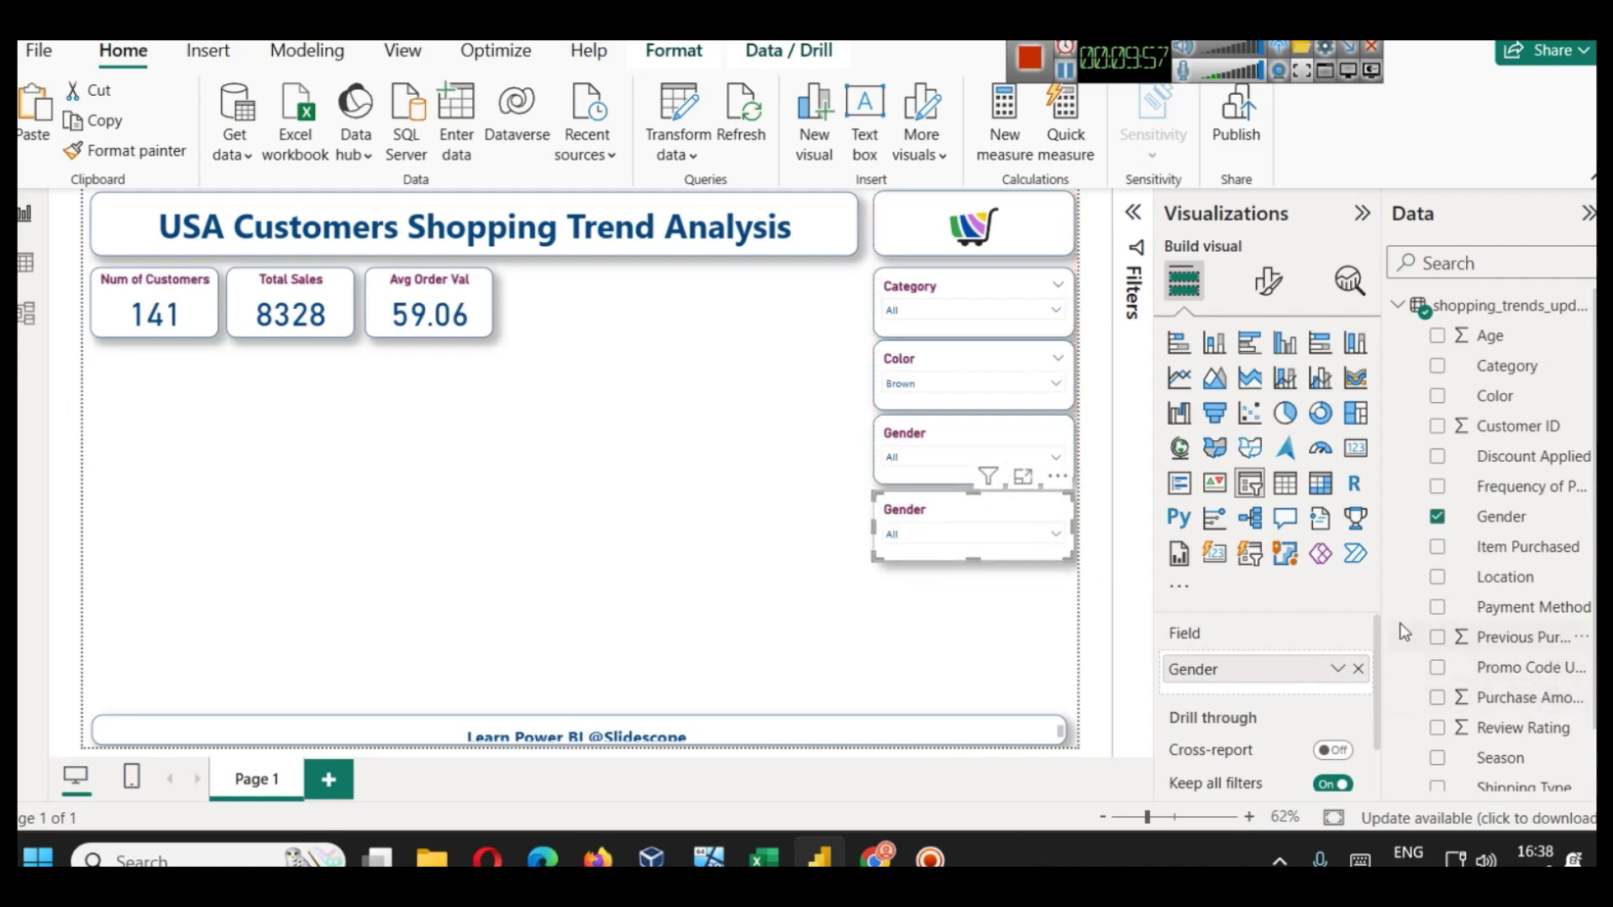
left_click(1358, 668)
left_click_drag(1489, 584, 1235, 669)
- Paste another slicer copy below the Location slicer and replace its field with Season
scroll(1492, 645, "down", 1)
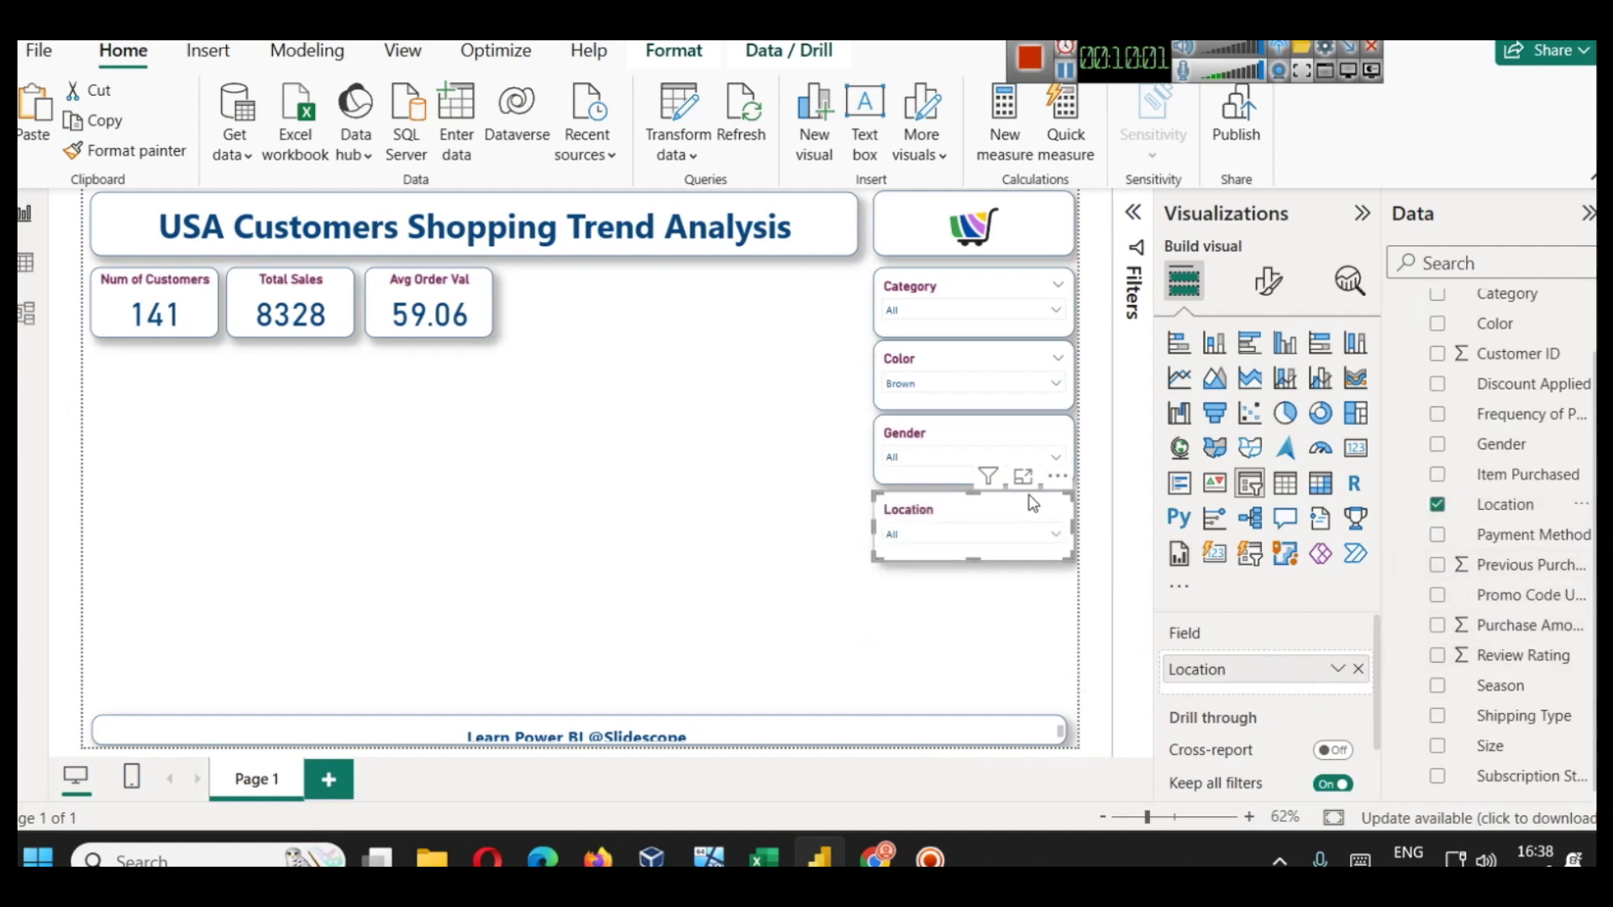
key("ctrl+v")
left_click_drag(949, 522, 946, 593)
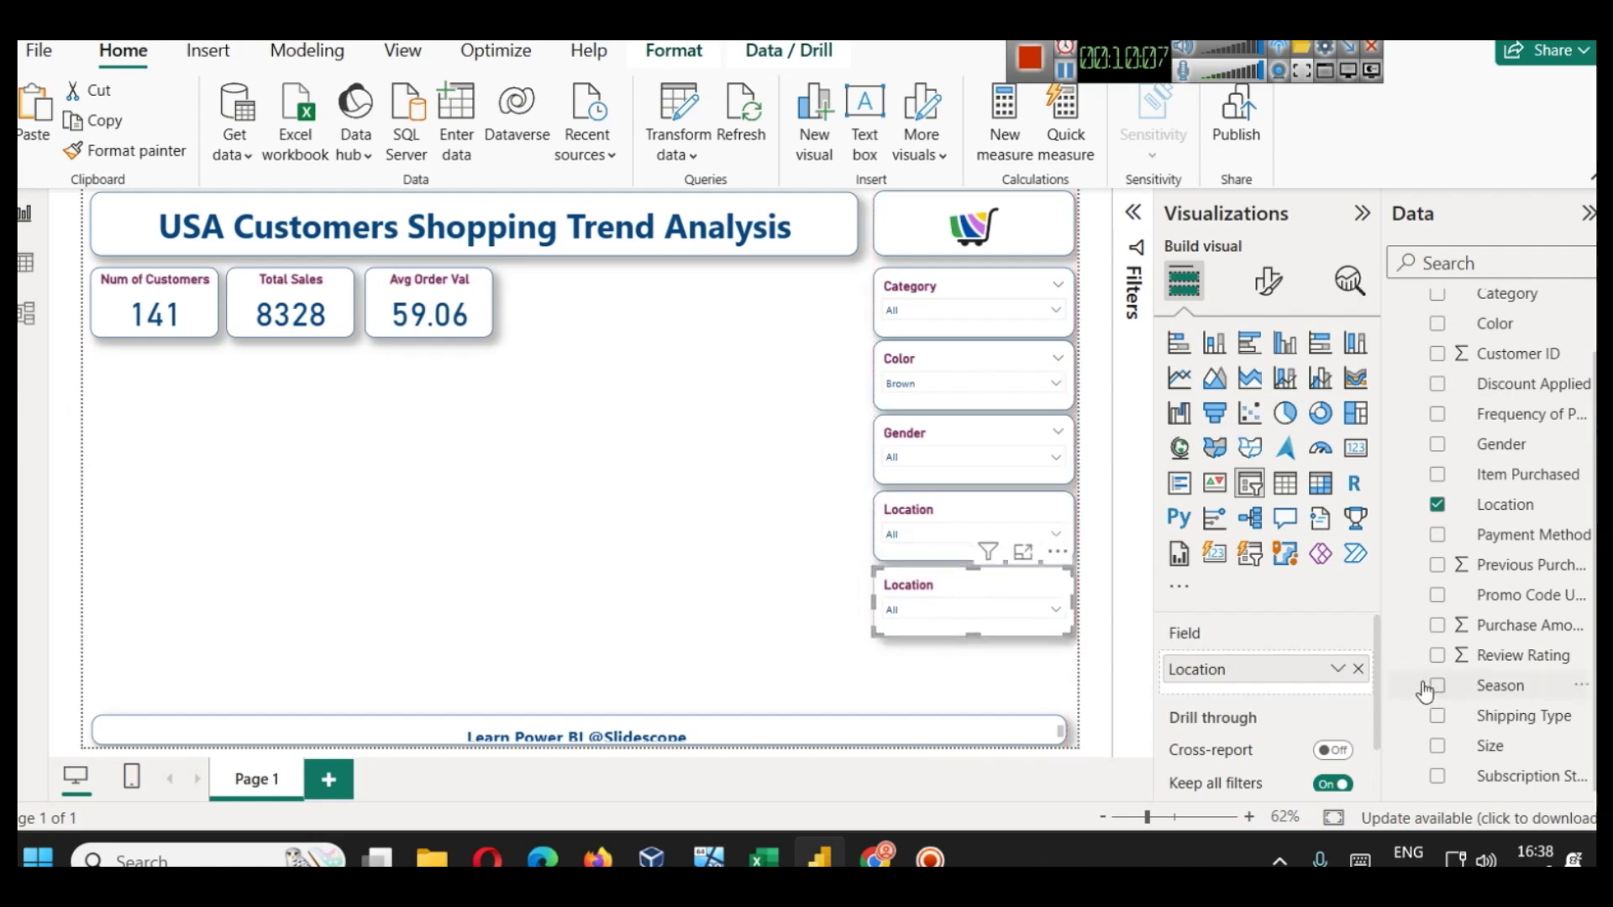
left_click(1356, 675)
left_click_drag(1481, 687, 1235, 670)
- Place a sixth slicer copy below the Season slicer and replace its field with Shipping Type
left_click_drag(927, 592, 920, 654)
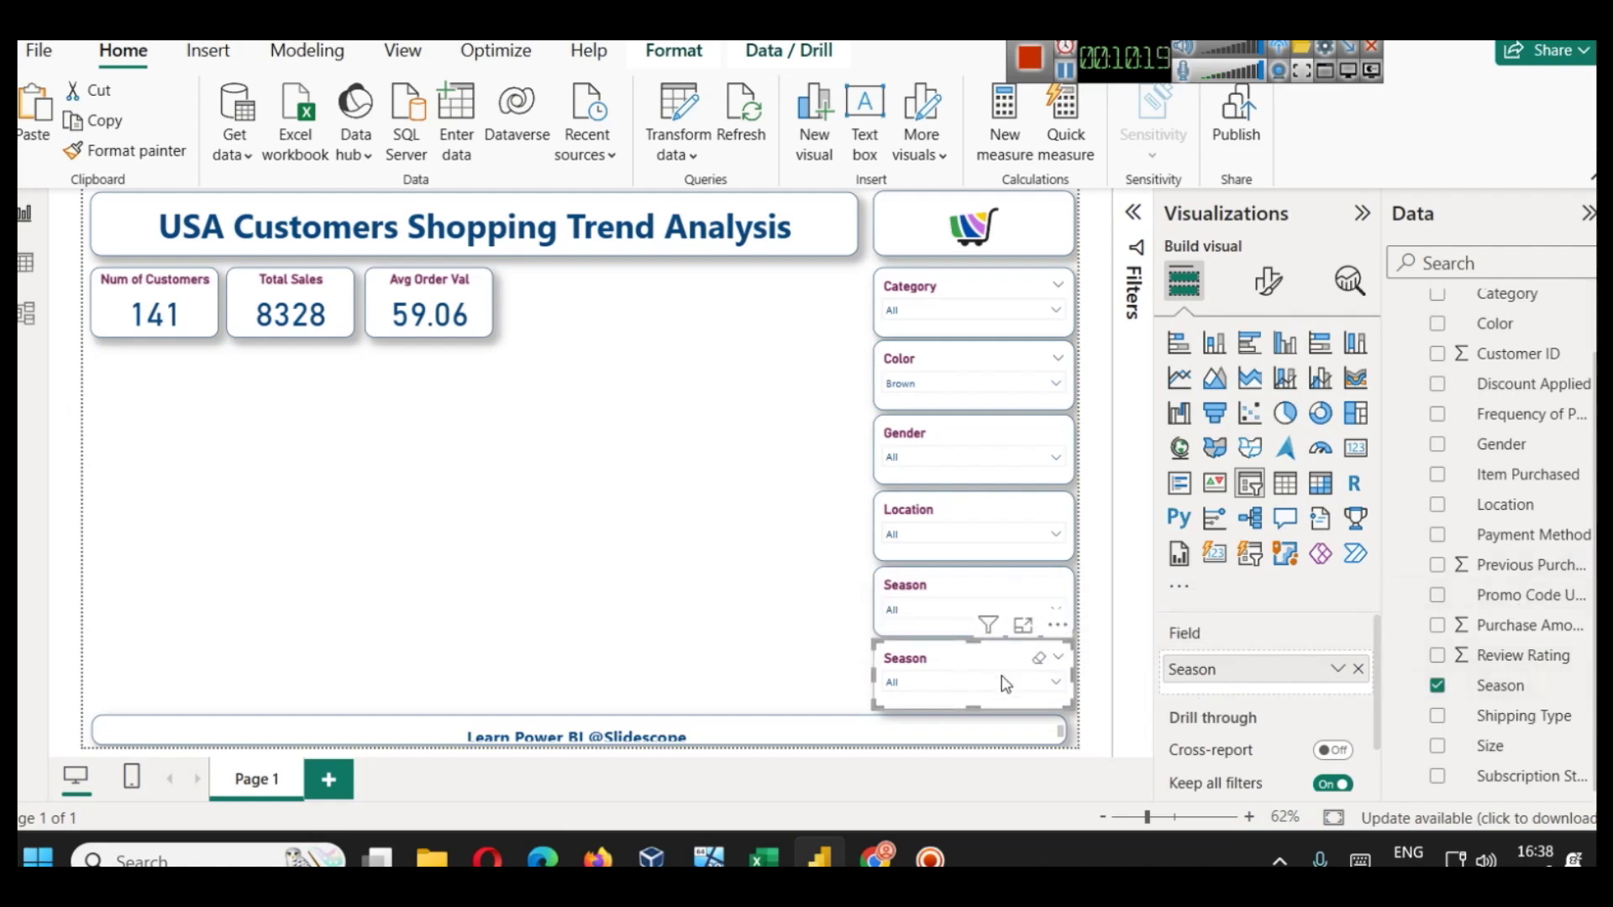
left_click(1359, 669)
left_click_drag(1525, 716, 1278, 672)
left_click(678, 531)
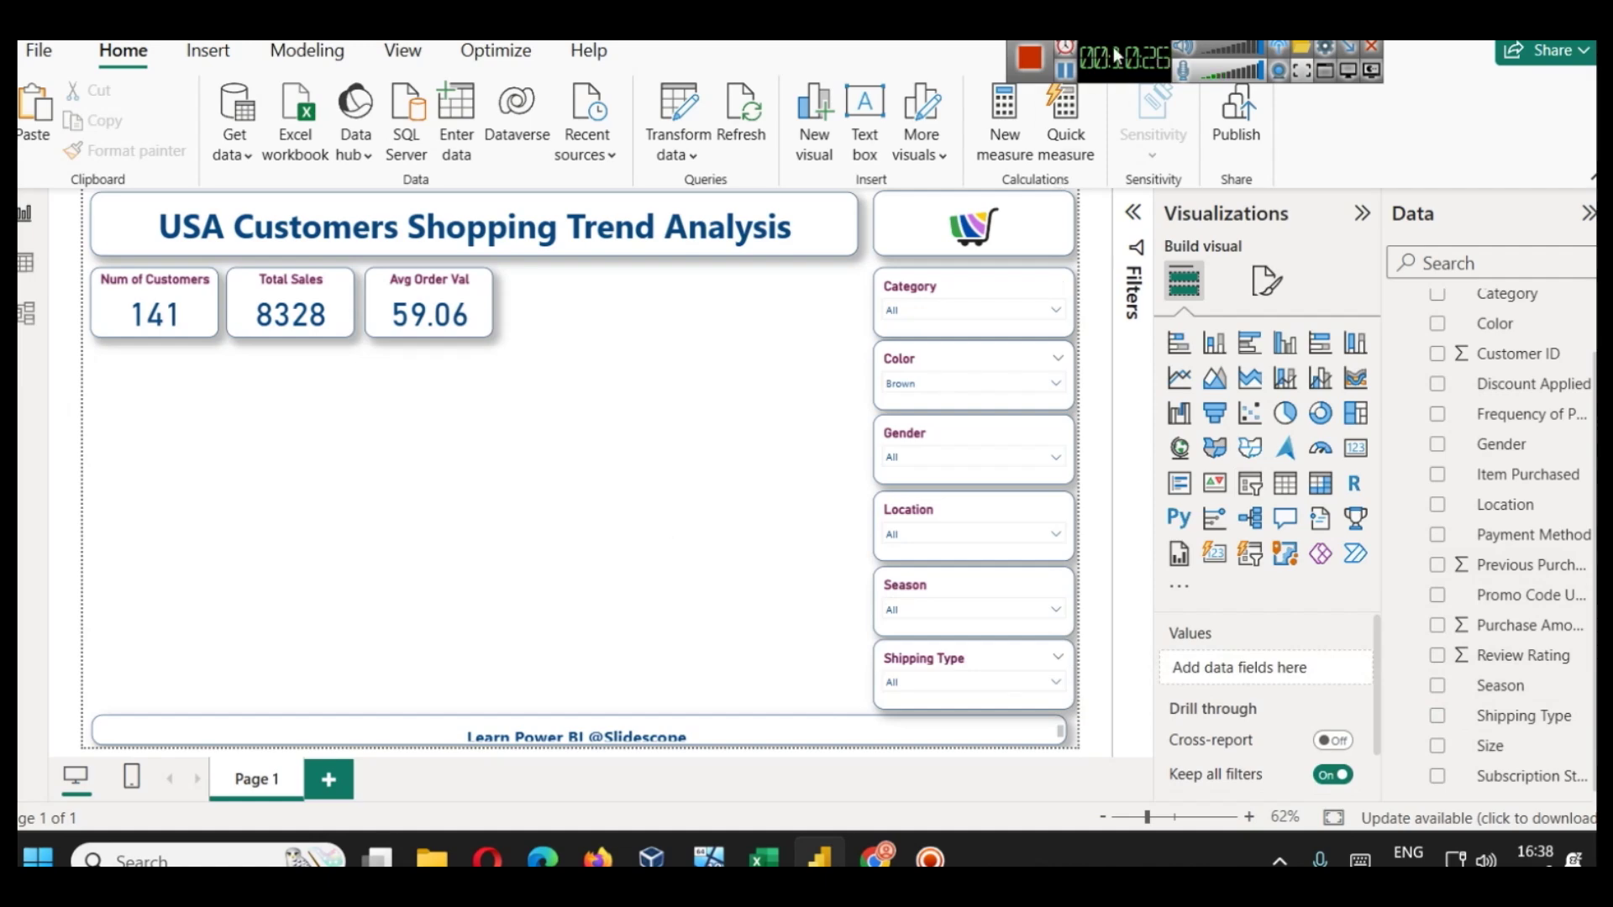
left_click(1064, 70)
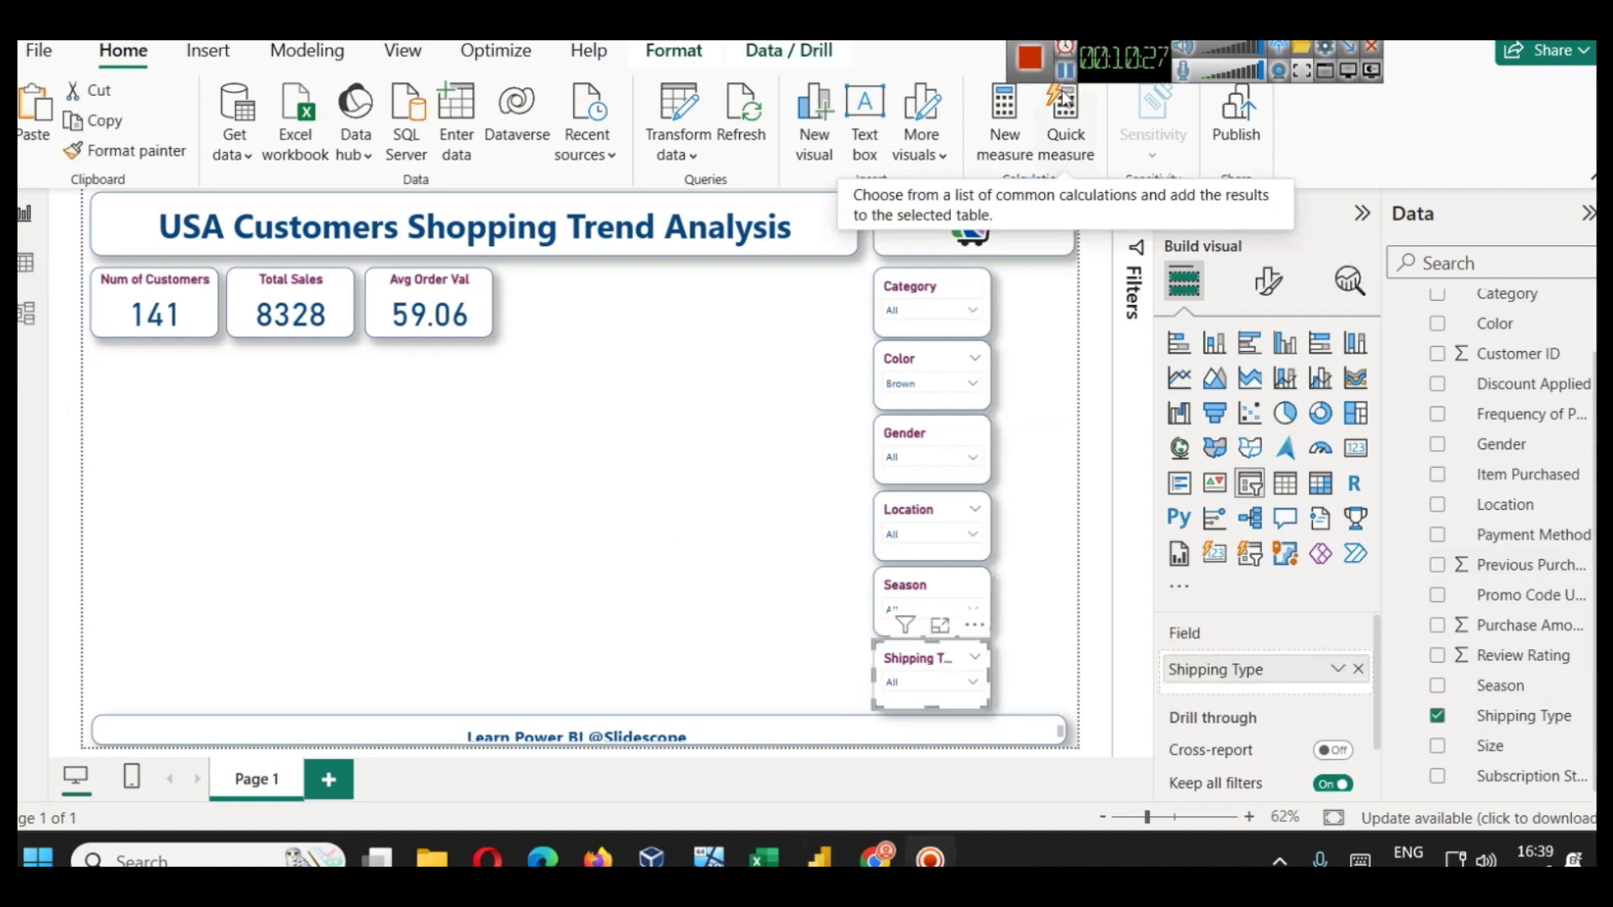
- Check the Shipping Type slicer's dropdown, close it and deselect the slicer
left_click(925, 682)
left_click(918, 682)
left_click(799, 385)
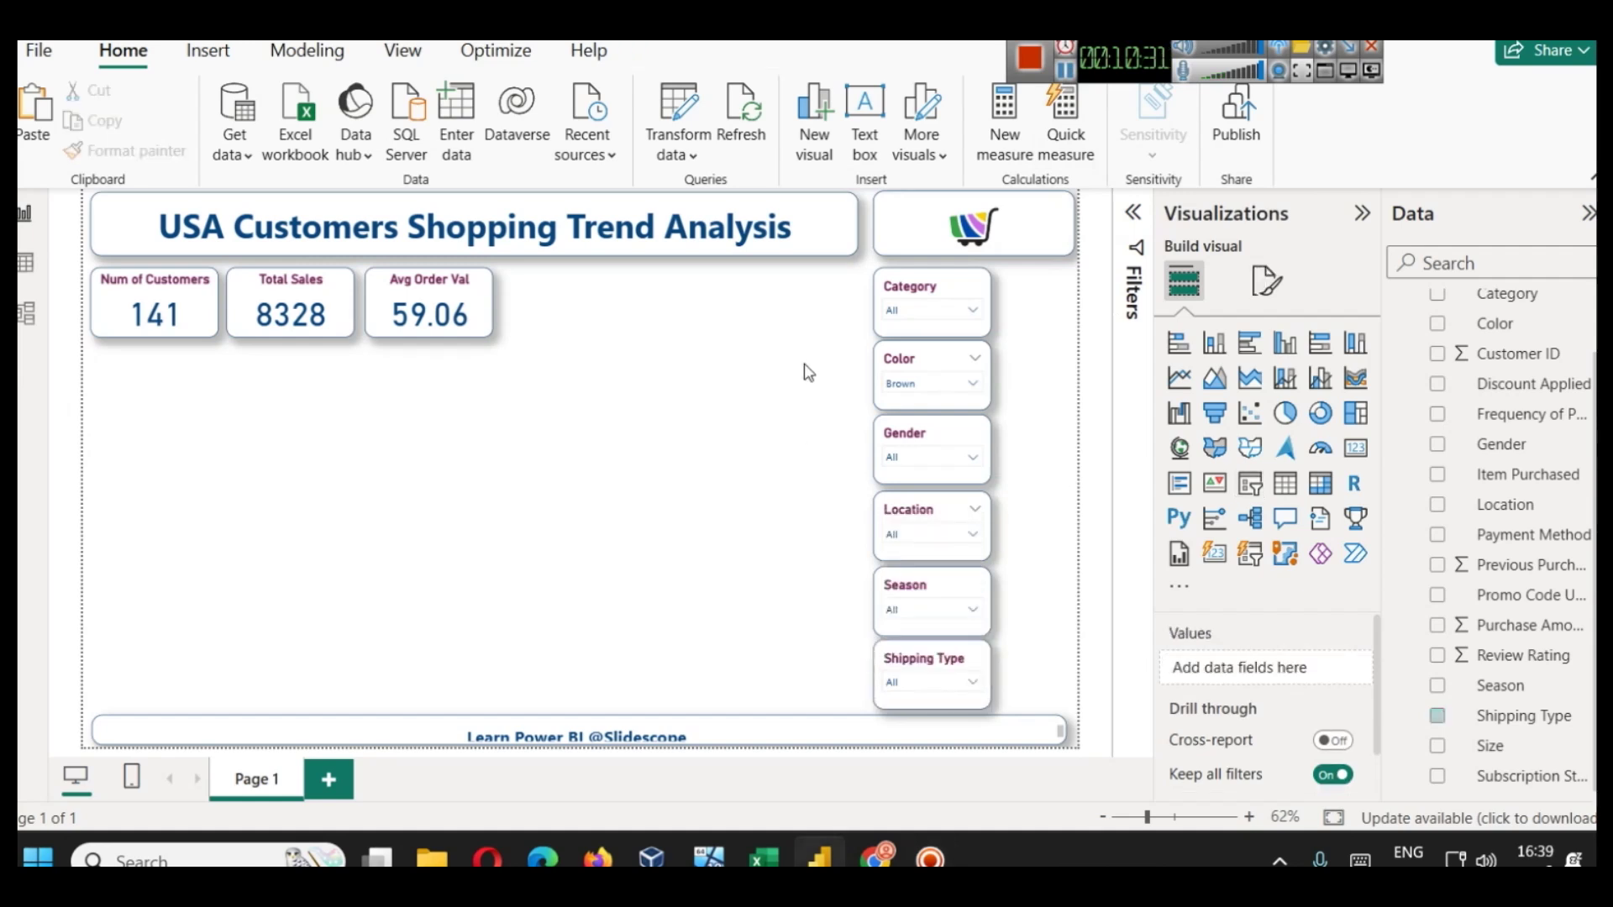
- Try to select all six slicers together with a selection box
left_click_drag(858, 254, 1032, 699)
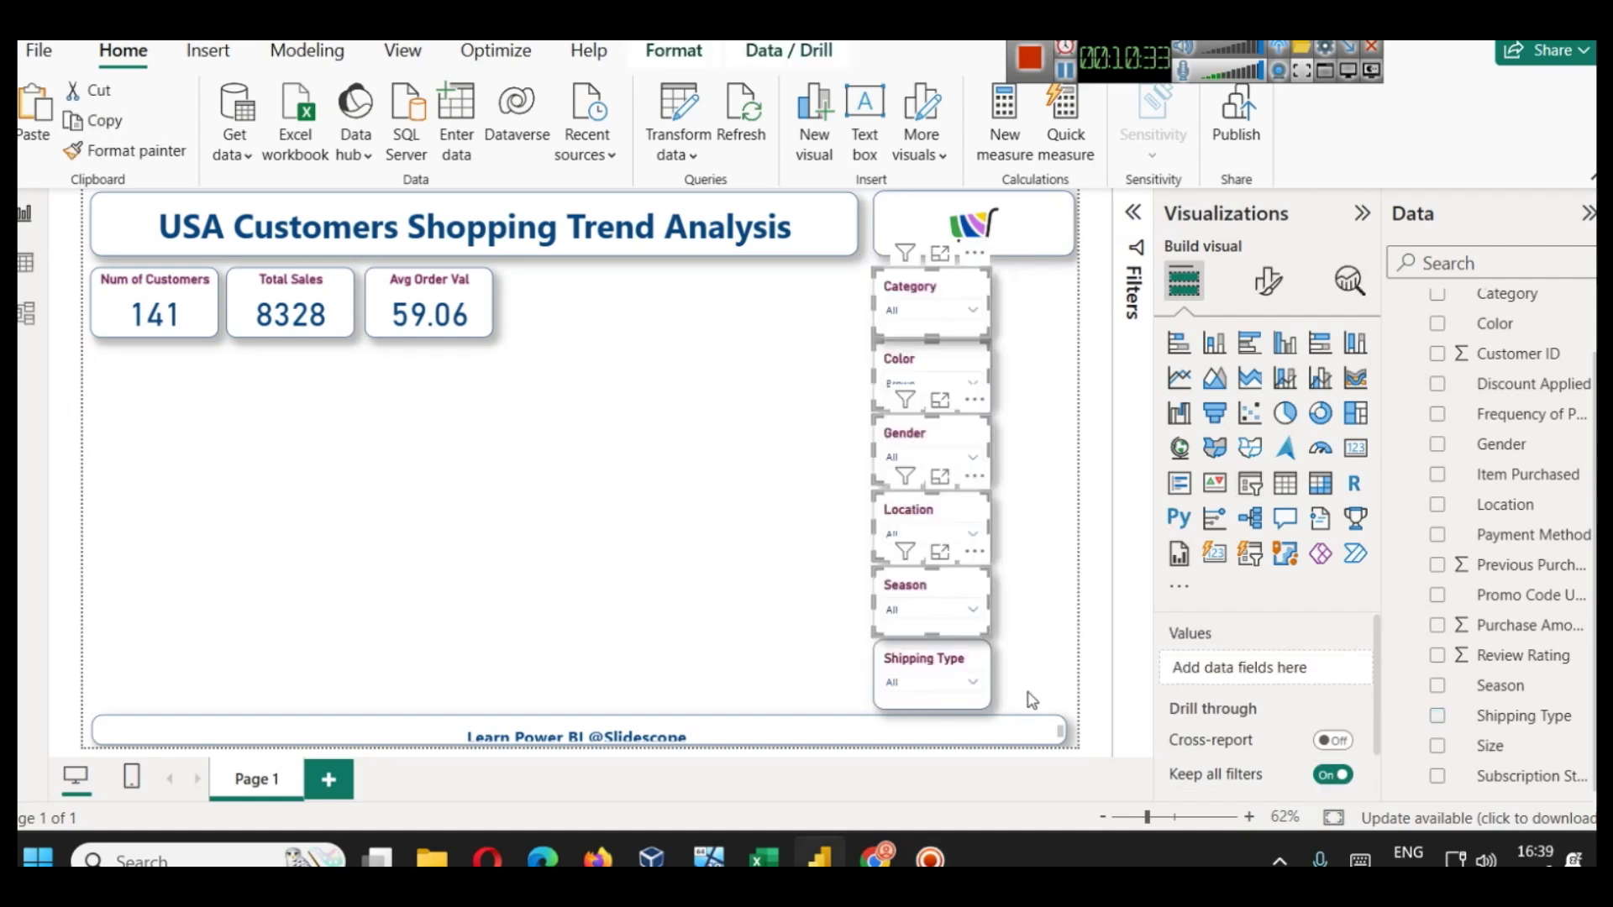
left_click(1036, 702)
left_click_drag(859, 267, 1014, 720)
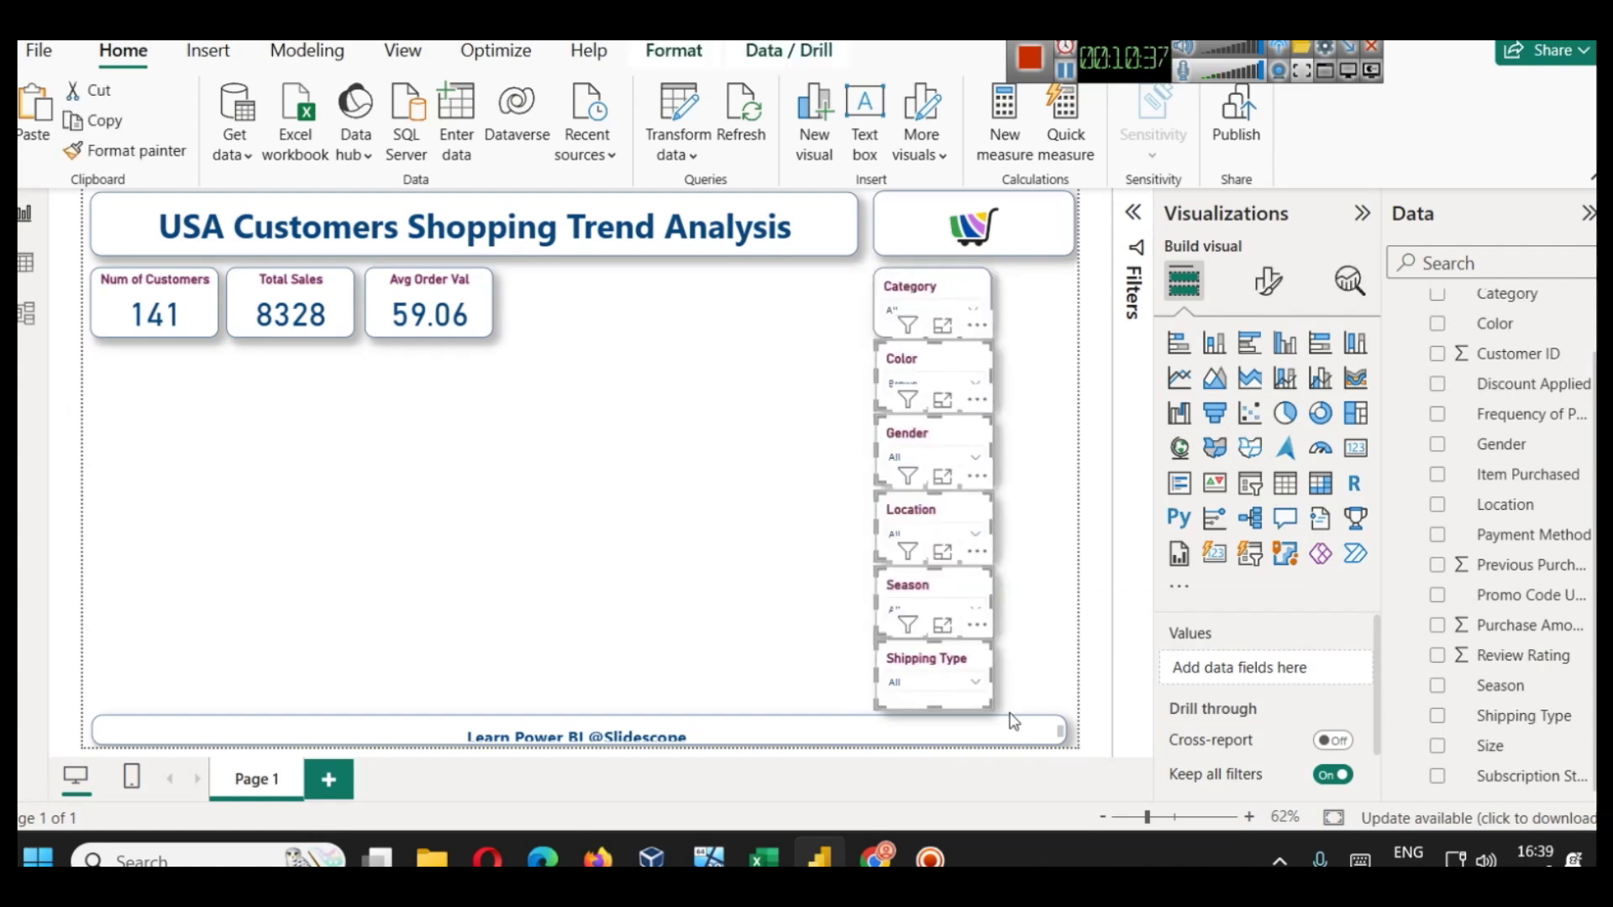
left_click_drag(846, 270, 1095, 634)
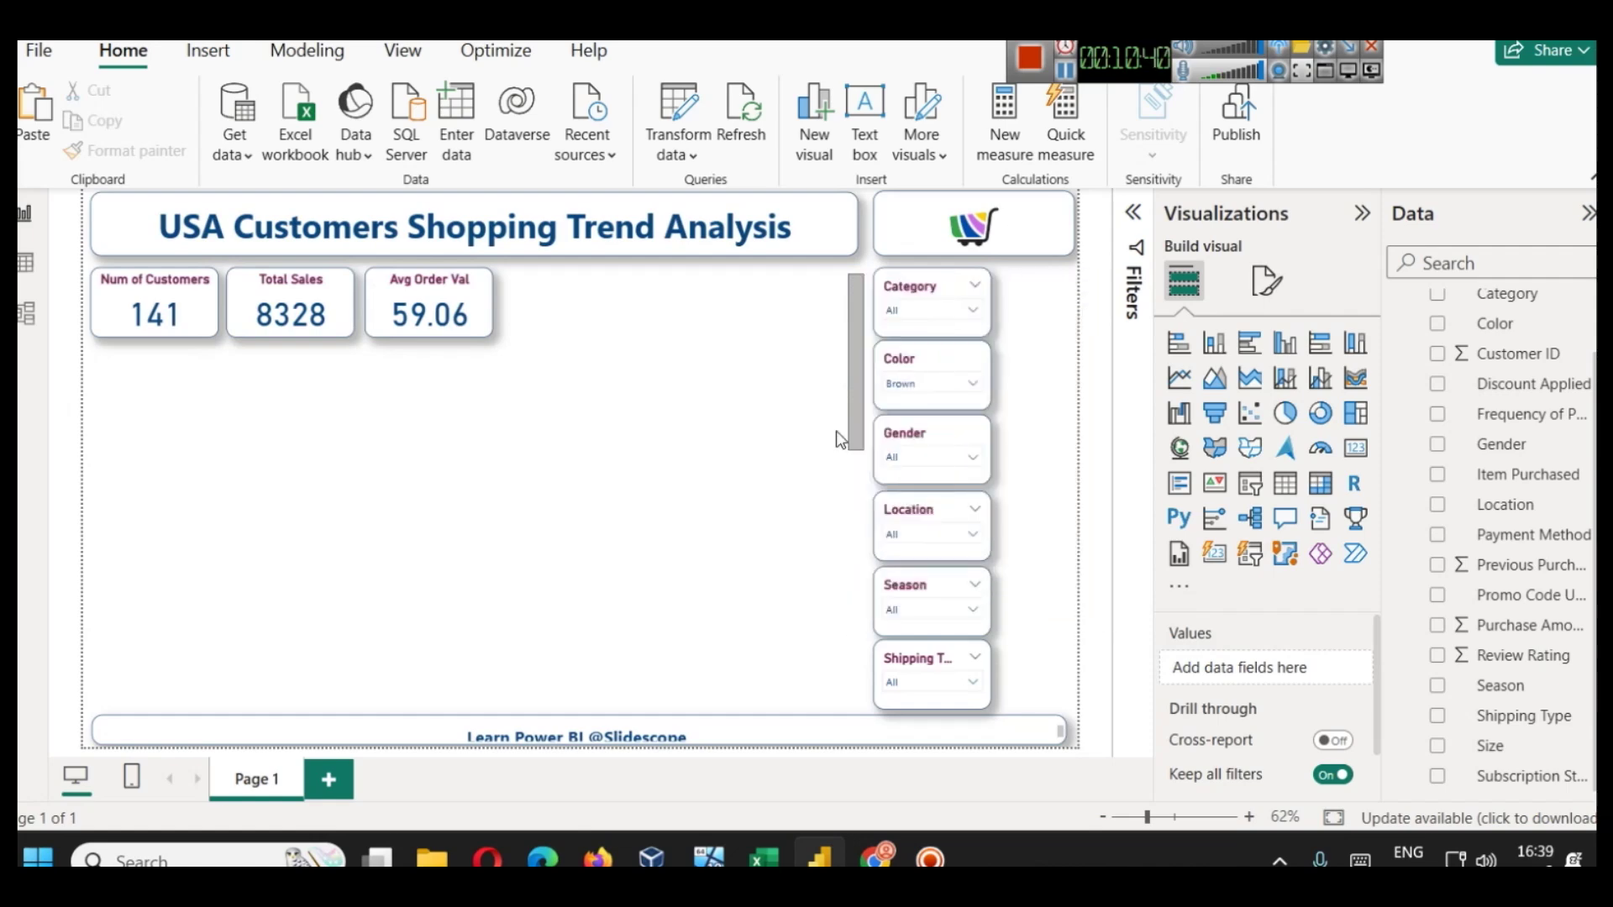
double_click(853, 252)
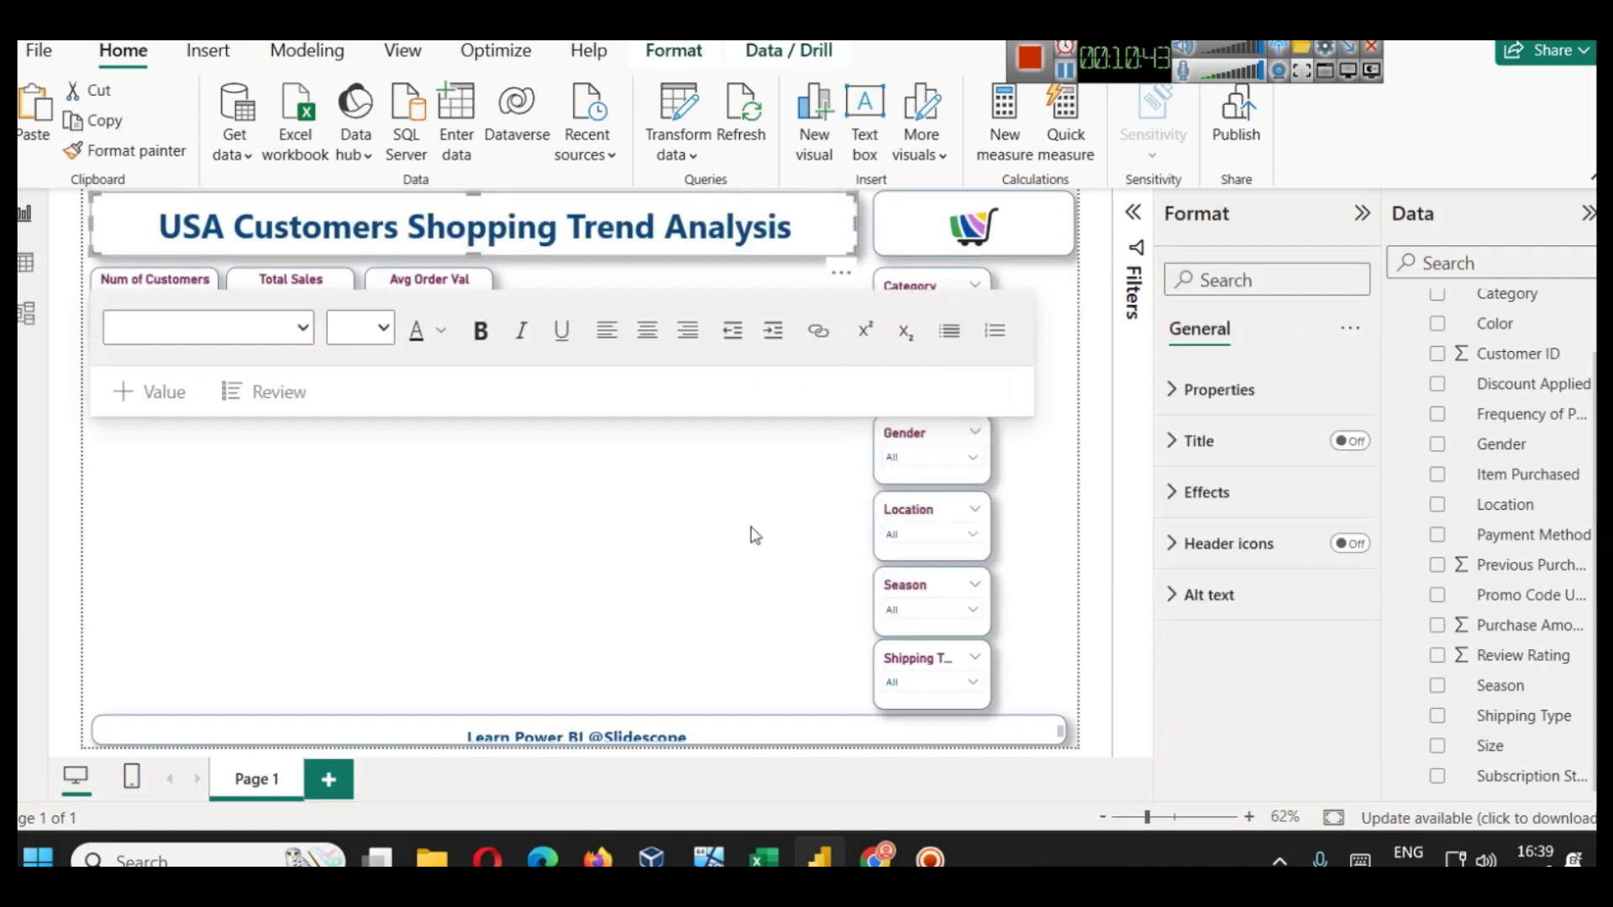
left_click(753, 532)
- Select all six slicers and move them together toward the page's right edge, beneath the cart logo
left_click_drag(1092, 723, 1024, 294)
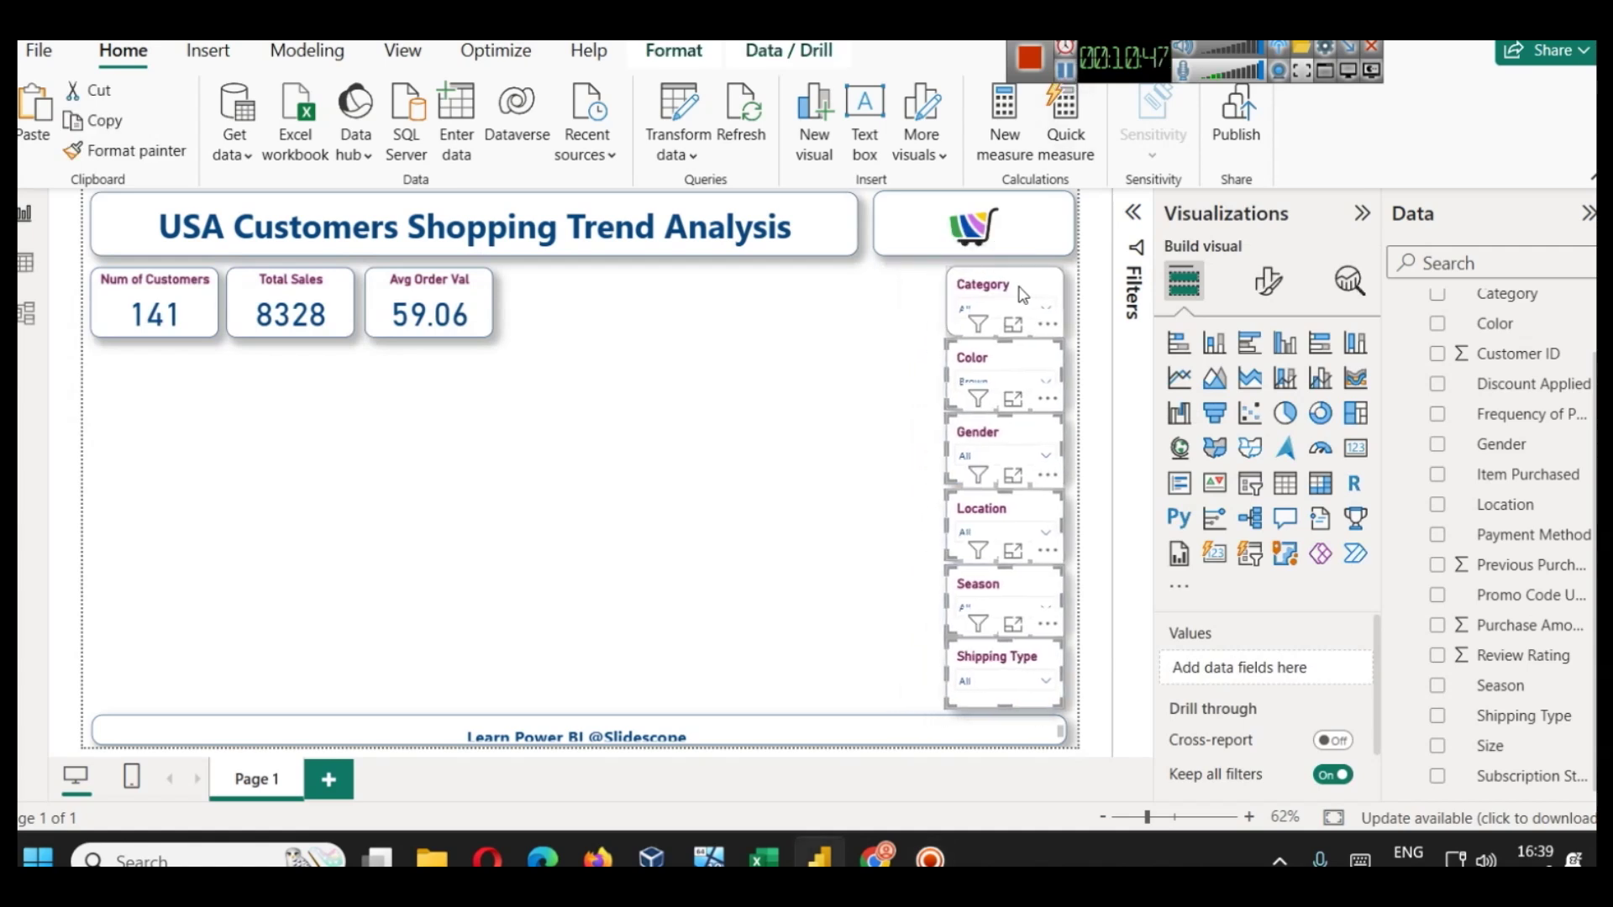
left_click(1023, 294)
left_click(834, 333)
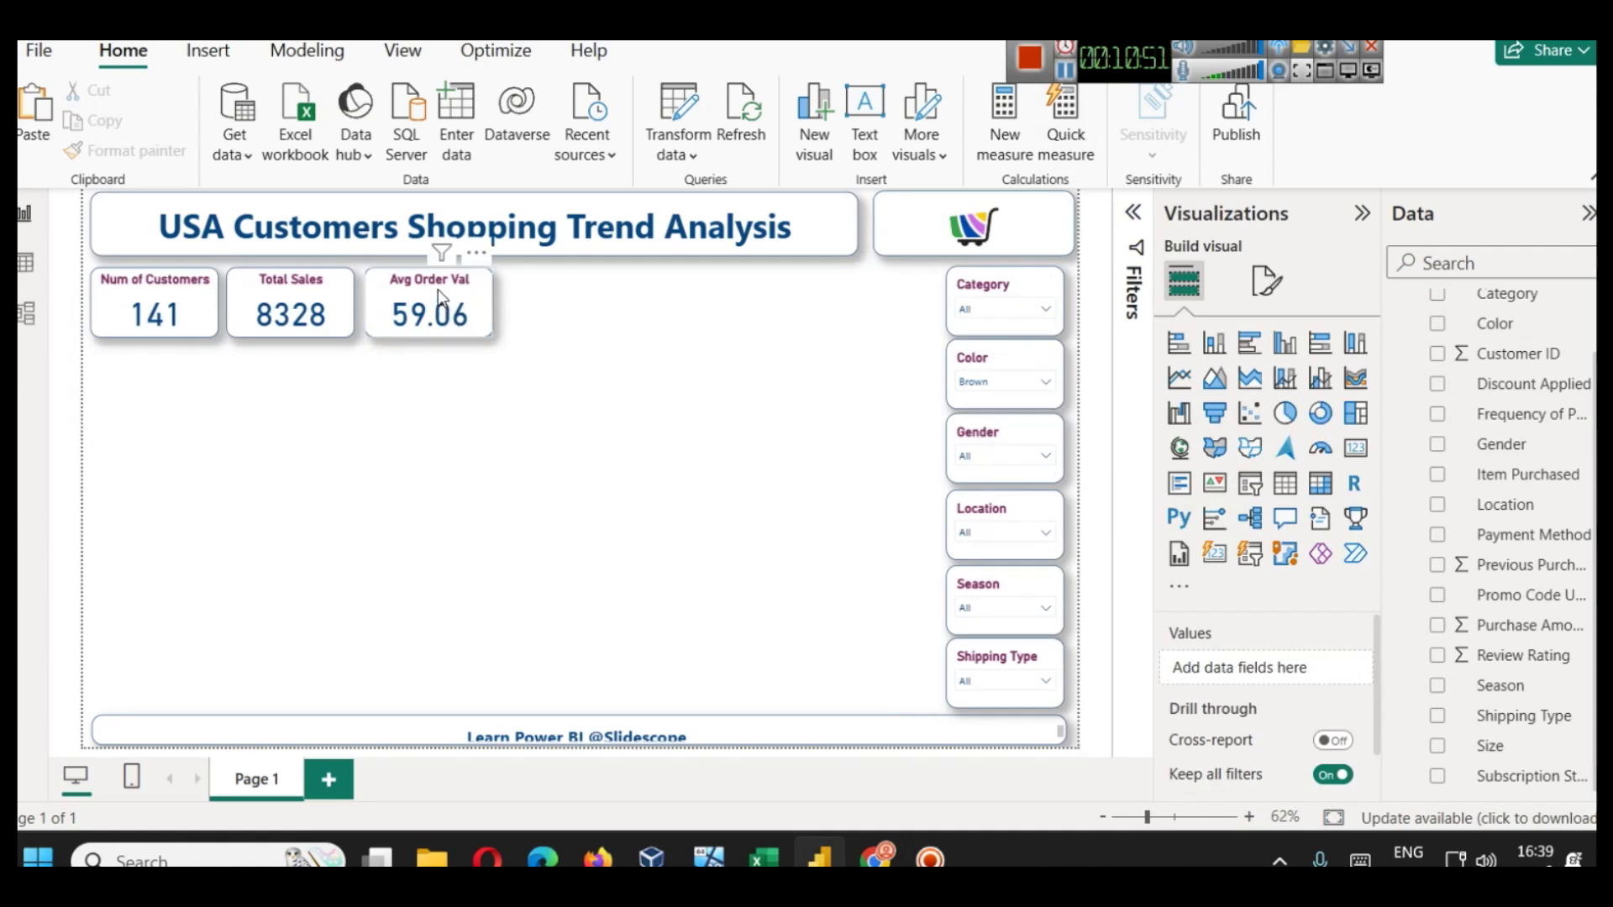
- Undo a trial move of the Avg Order Val card and shift all three KPI cards together to the right beneath the header
left_click_drag(437, 289, 481, 289)
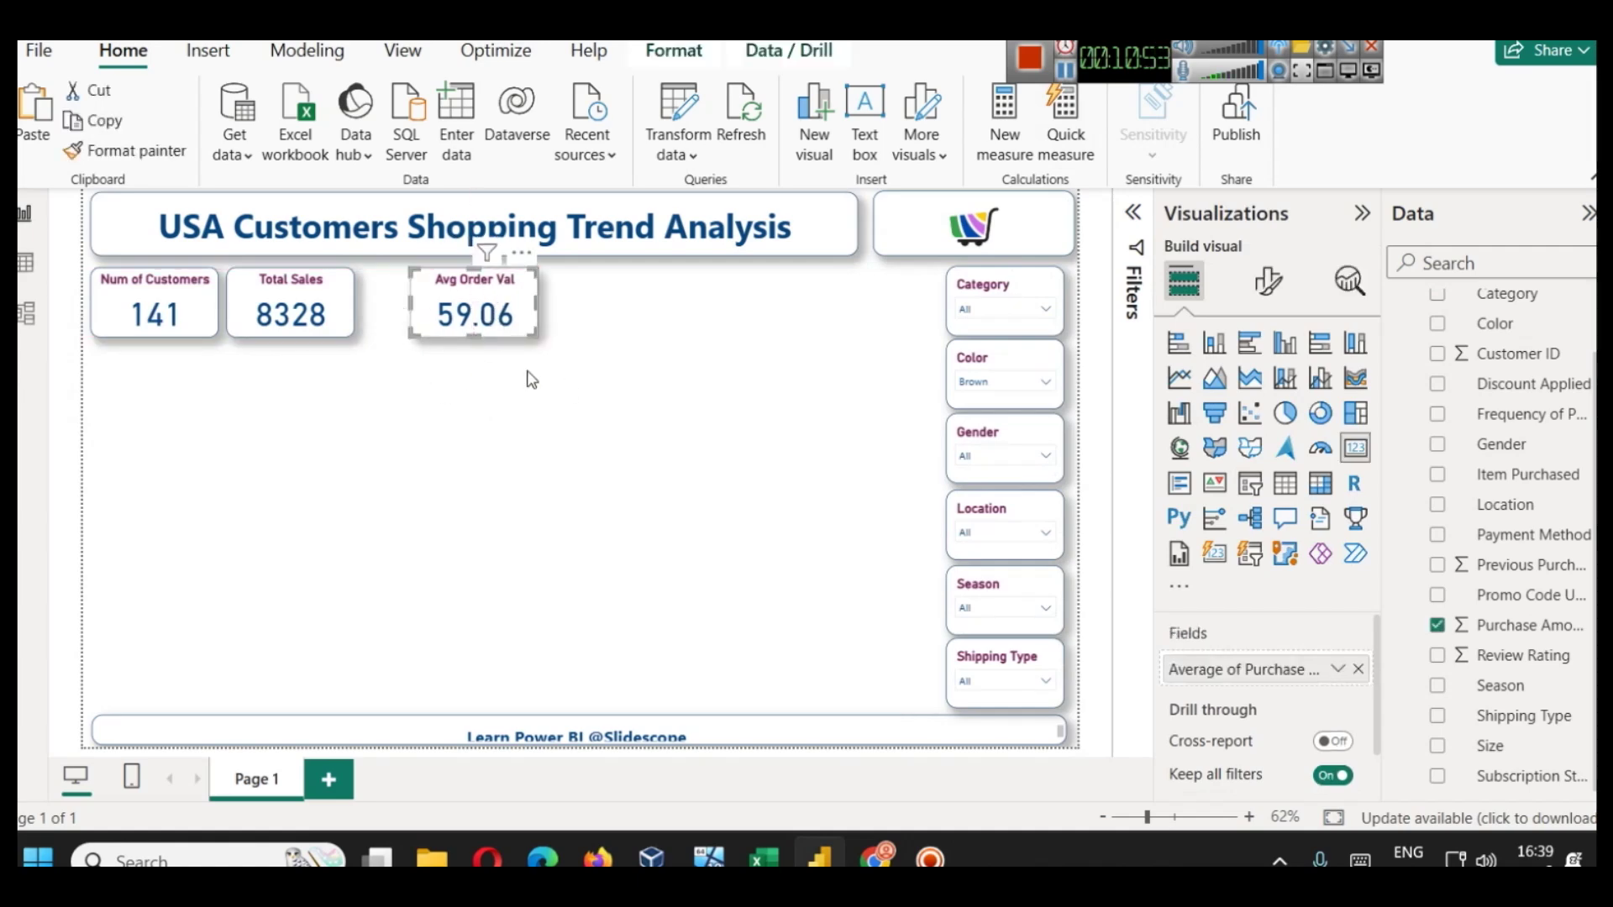
key("ctrl+z")
left_click_drag(534, 376, 74, 254)
left_click_drag(156, 313, 245, 313)
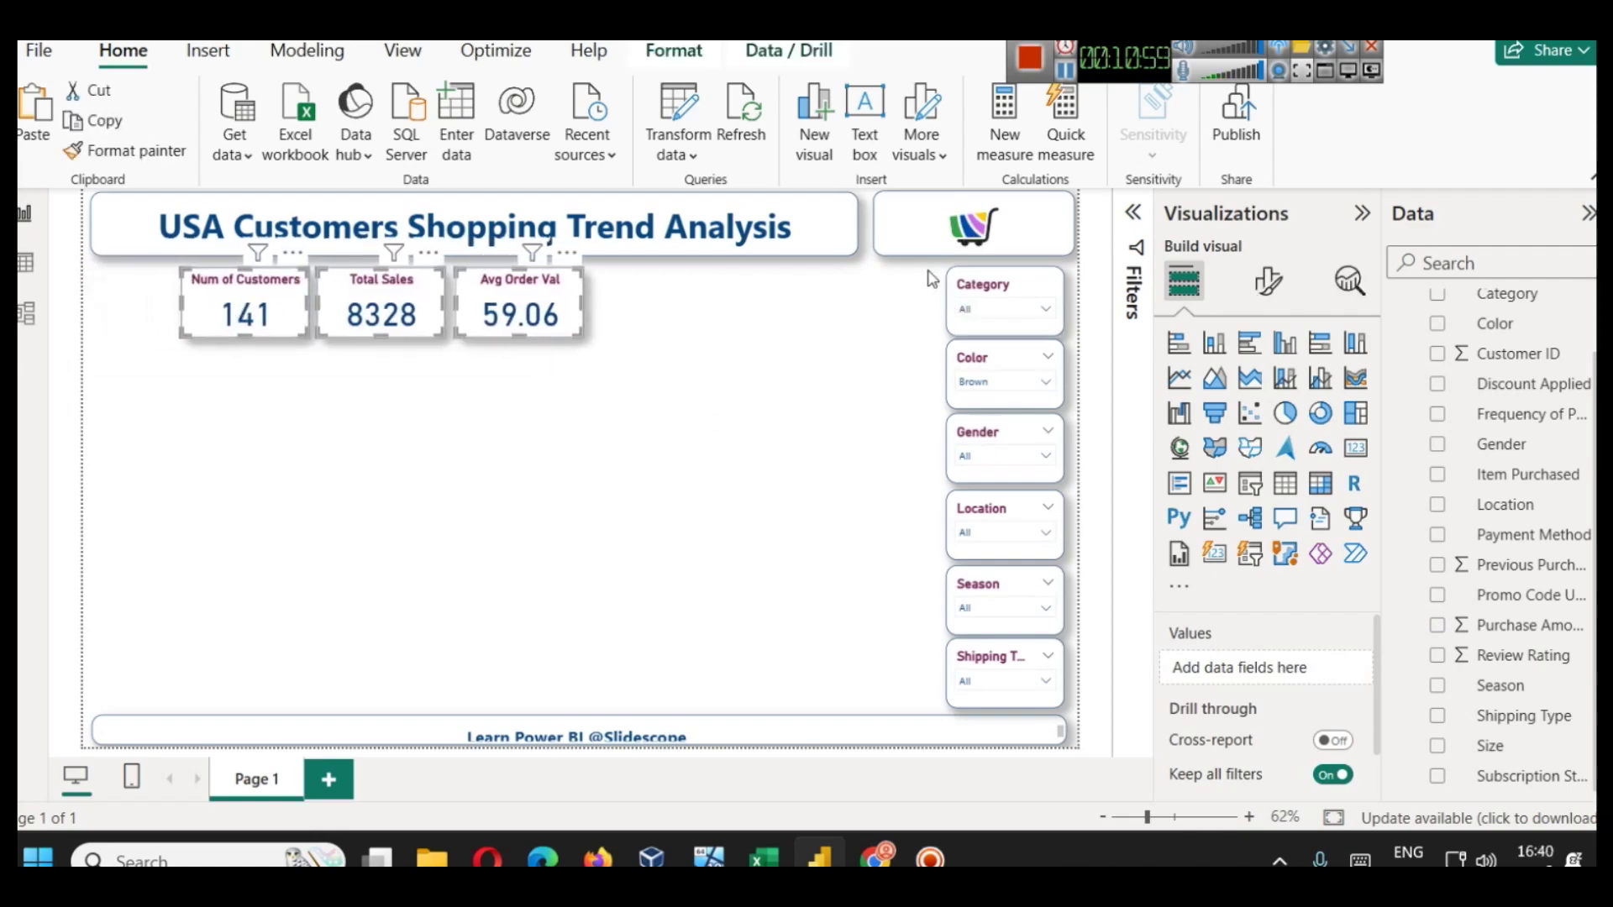
- Duplicate all six slicers together and line the copies up along the page's left edge beneath the header
left_click_drag(928, 259, 1081, 720)
left_click_drag(998, 517, 973, 528)
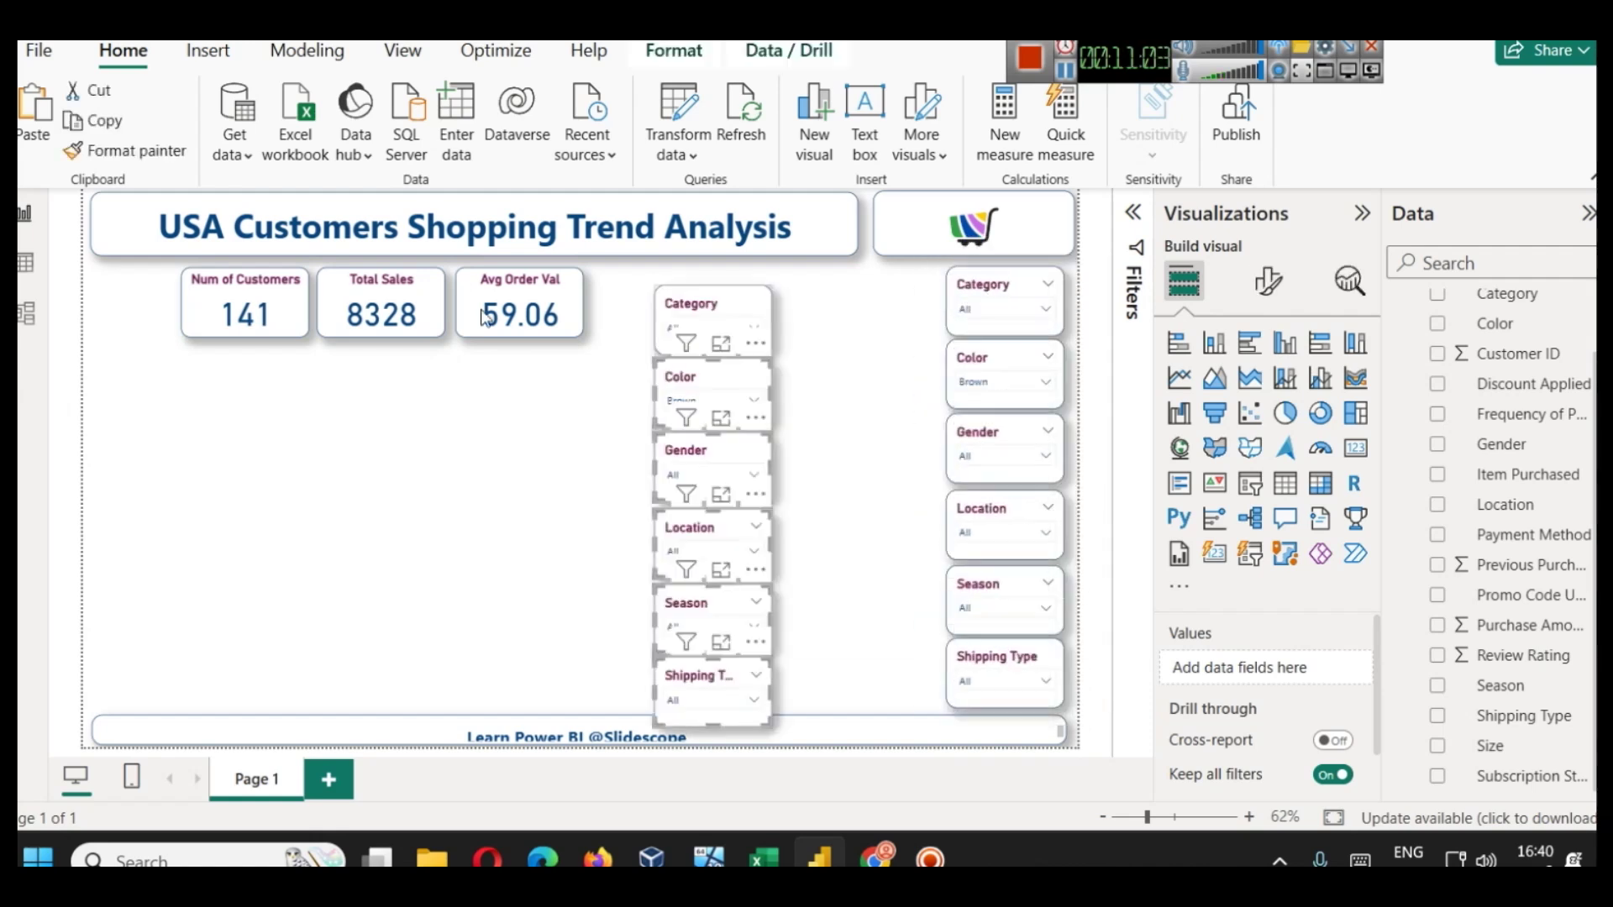
left_click_drag(759, 318, 66, 299)
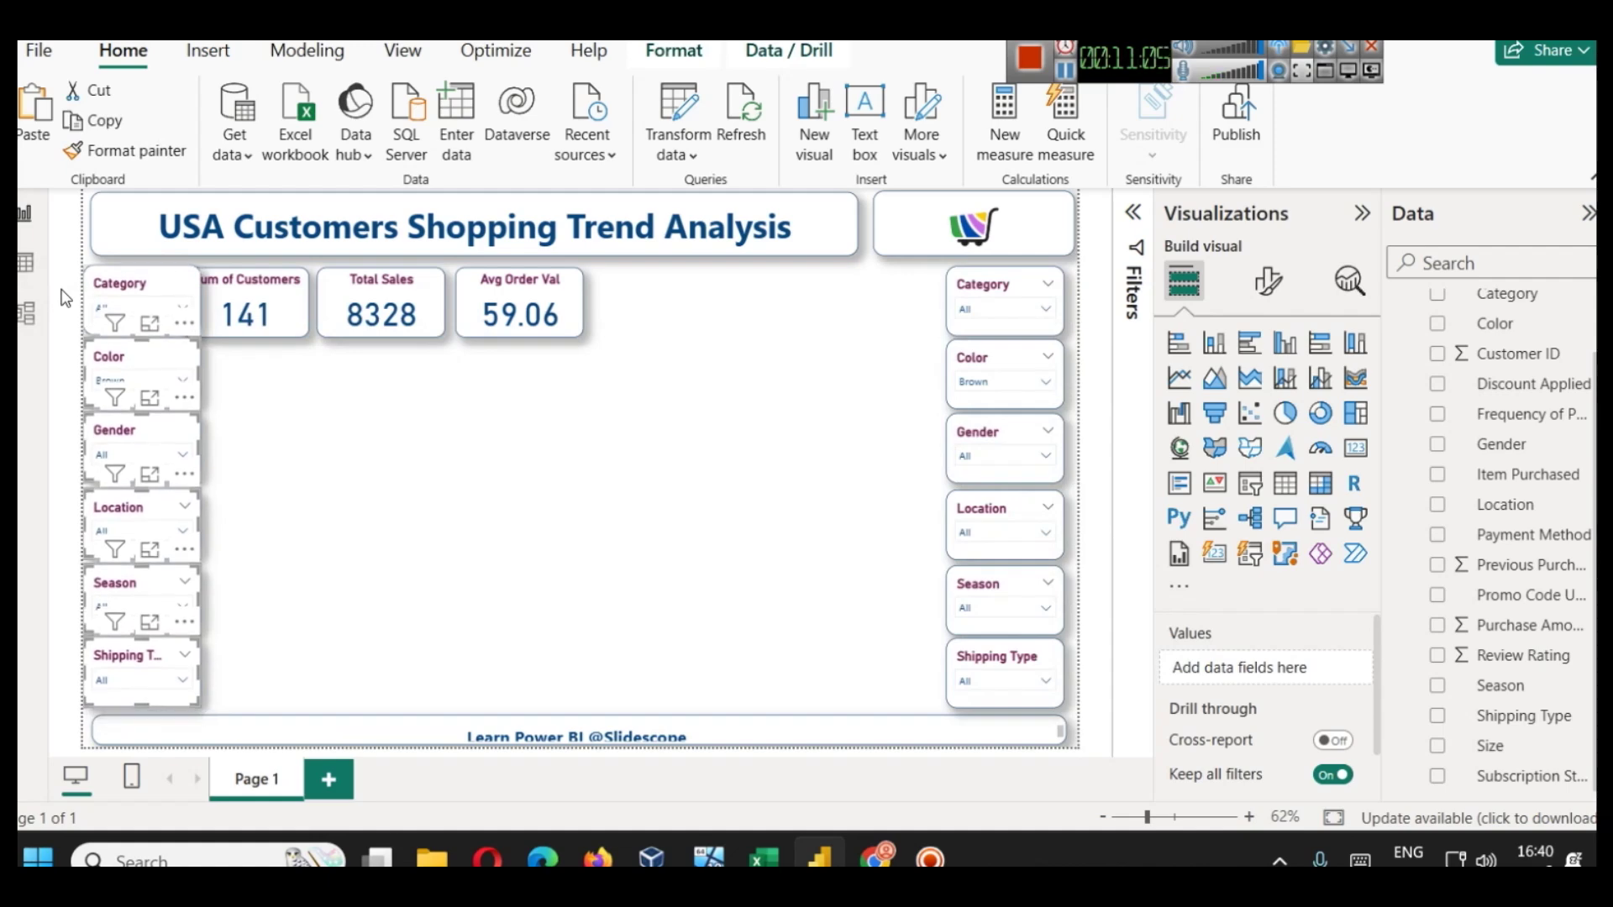
left_click_drag(115, 340, 124, 345)
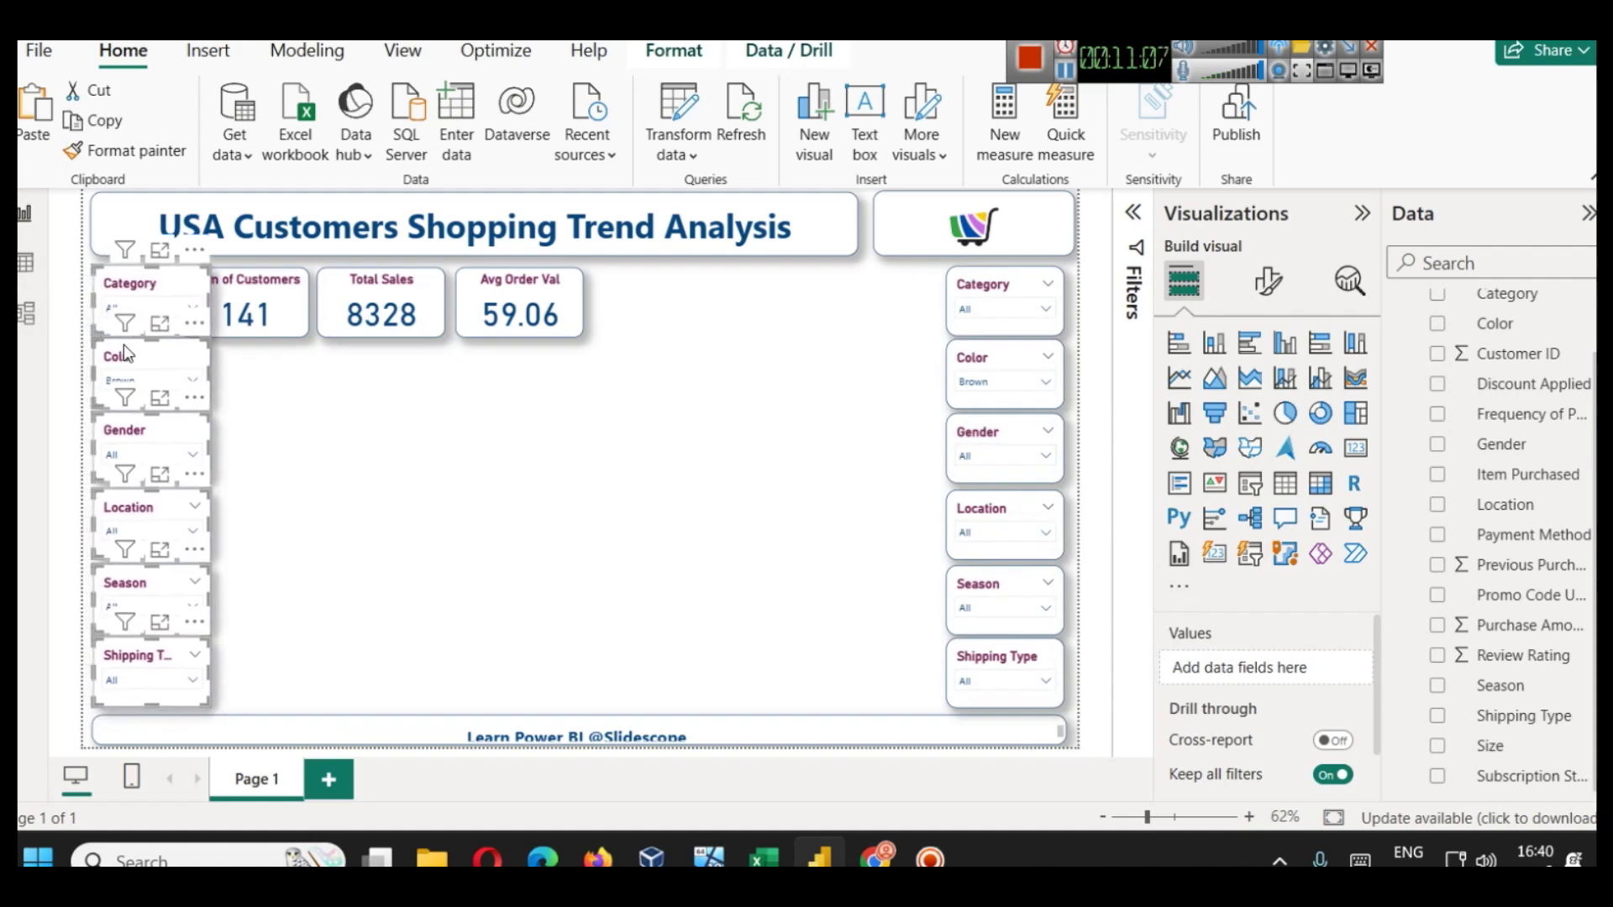
left_click(361, 433)
- Shift the three KPI cards together to the right so they clear the duplicated slicer column
left_click_drag(638, 376, 172, 248)
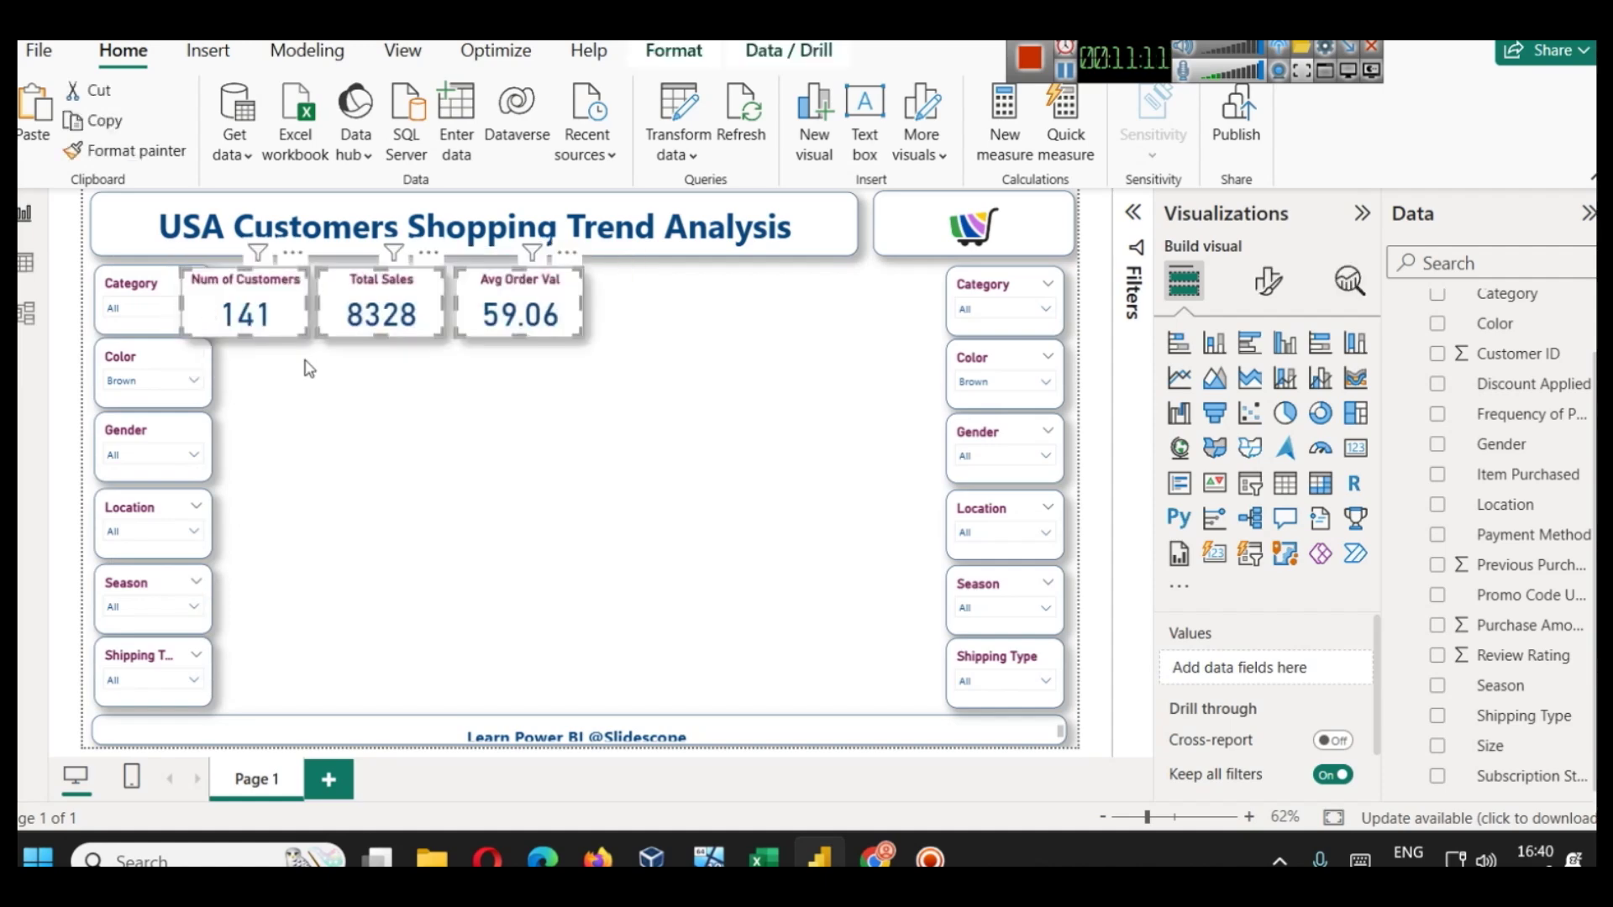
key("Right")
key("Right")
key("Right")
key("Right")
key("Right")
key("Right")
key("Right")
key("Right")
key("Right")
key("Right")
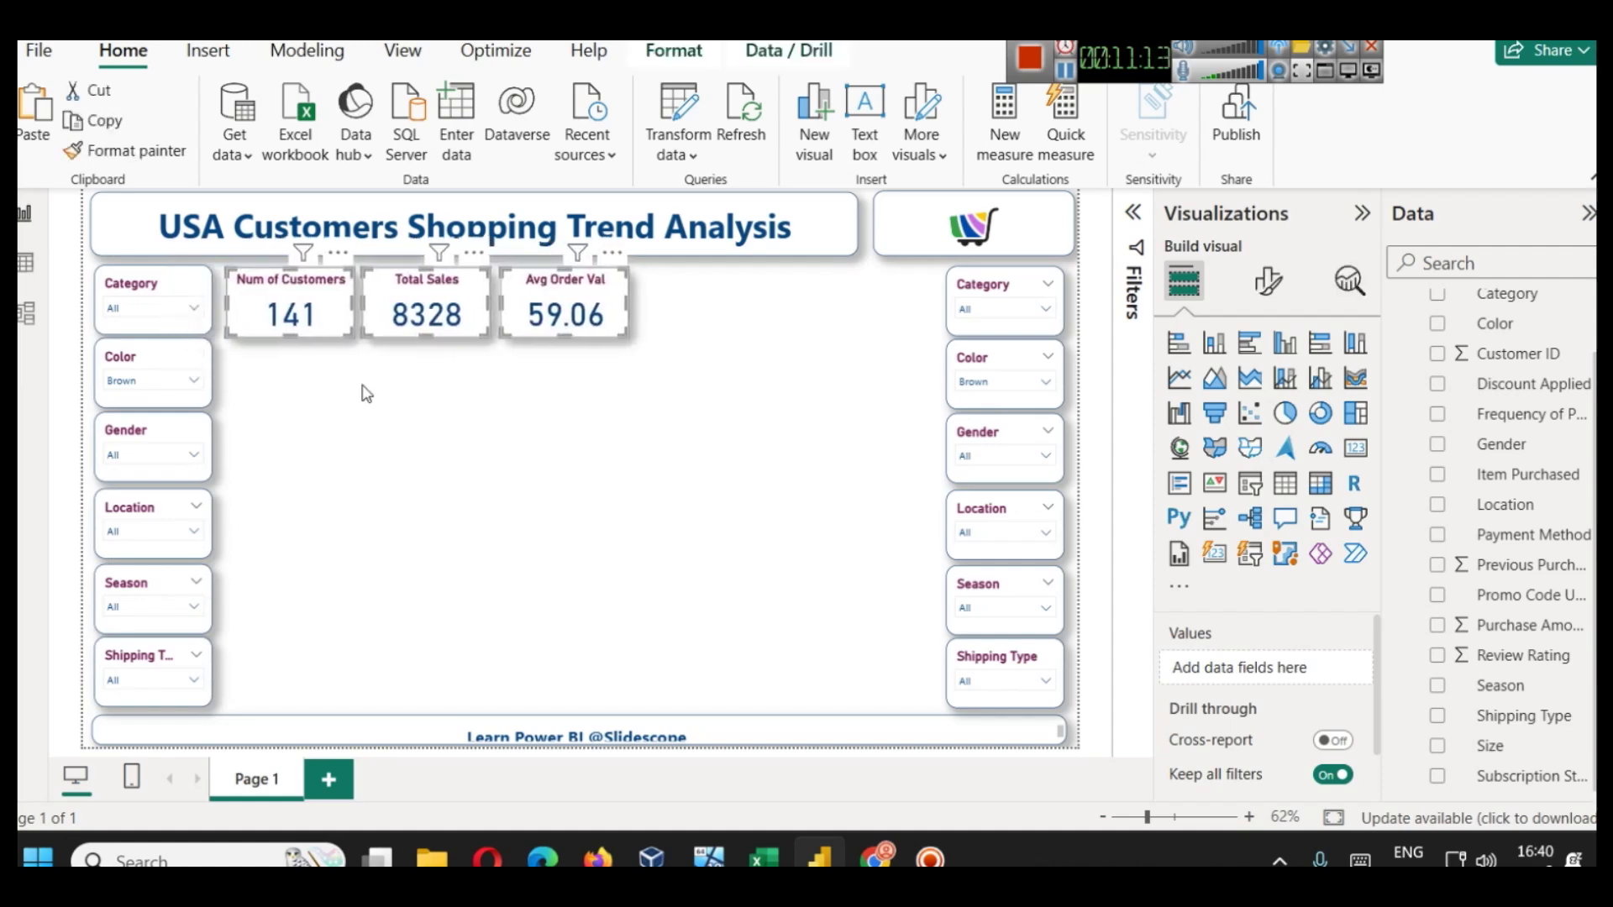
left_click(381, 436)
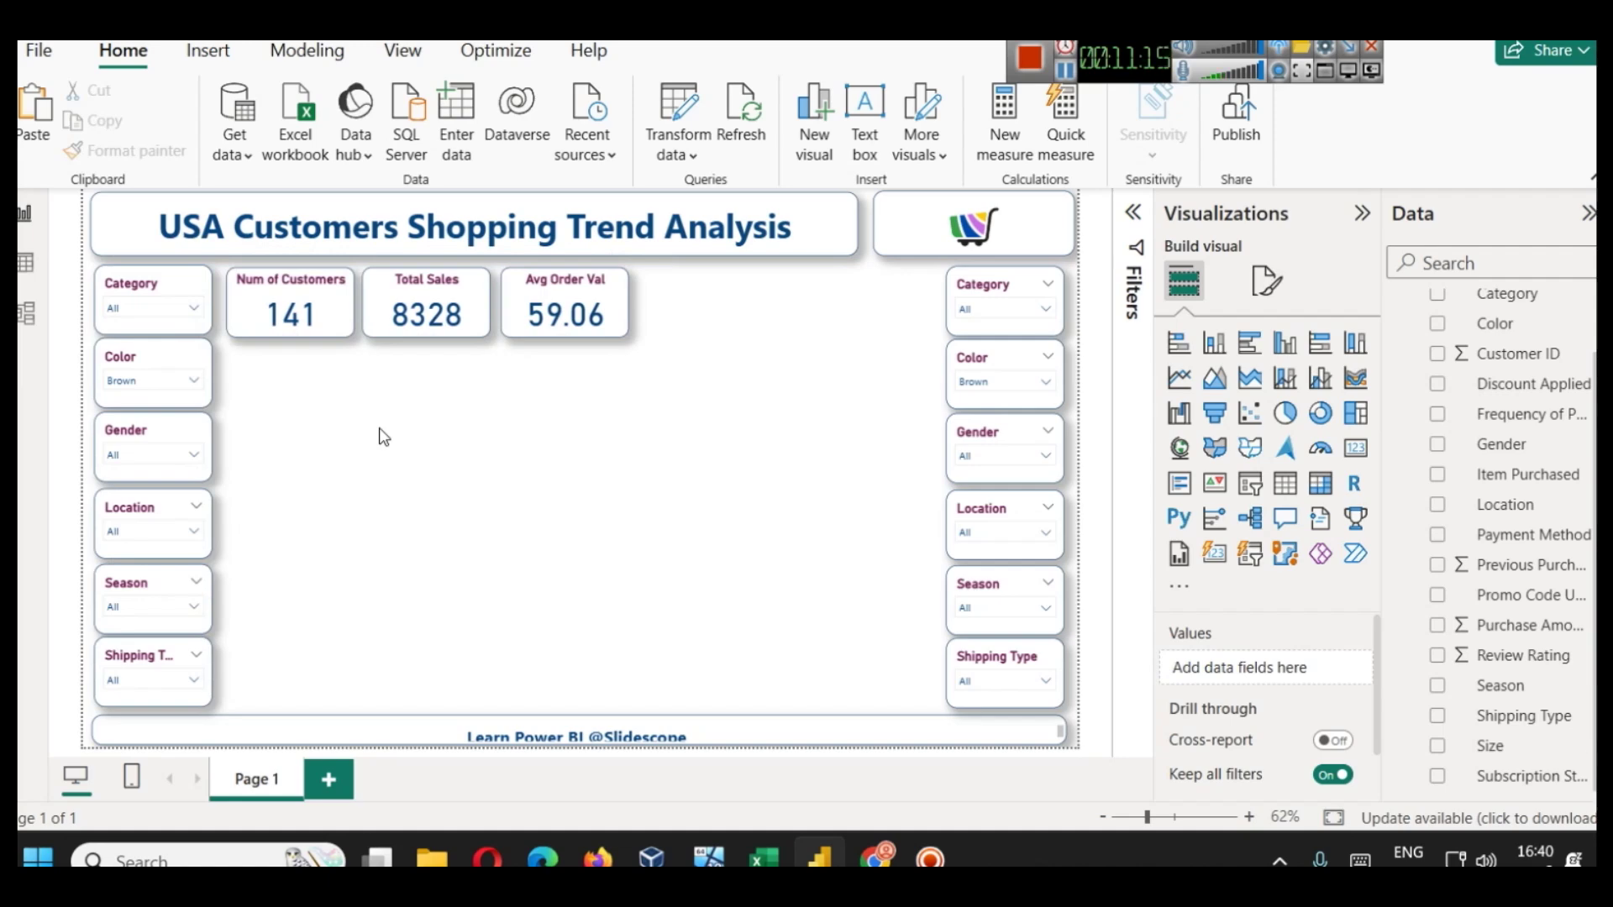
- Enlarge the footer text box slightly upward so its whole line of text fits
left_click(507, 737)
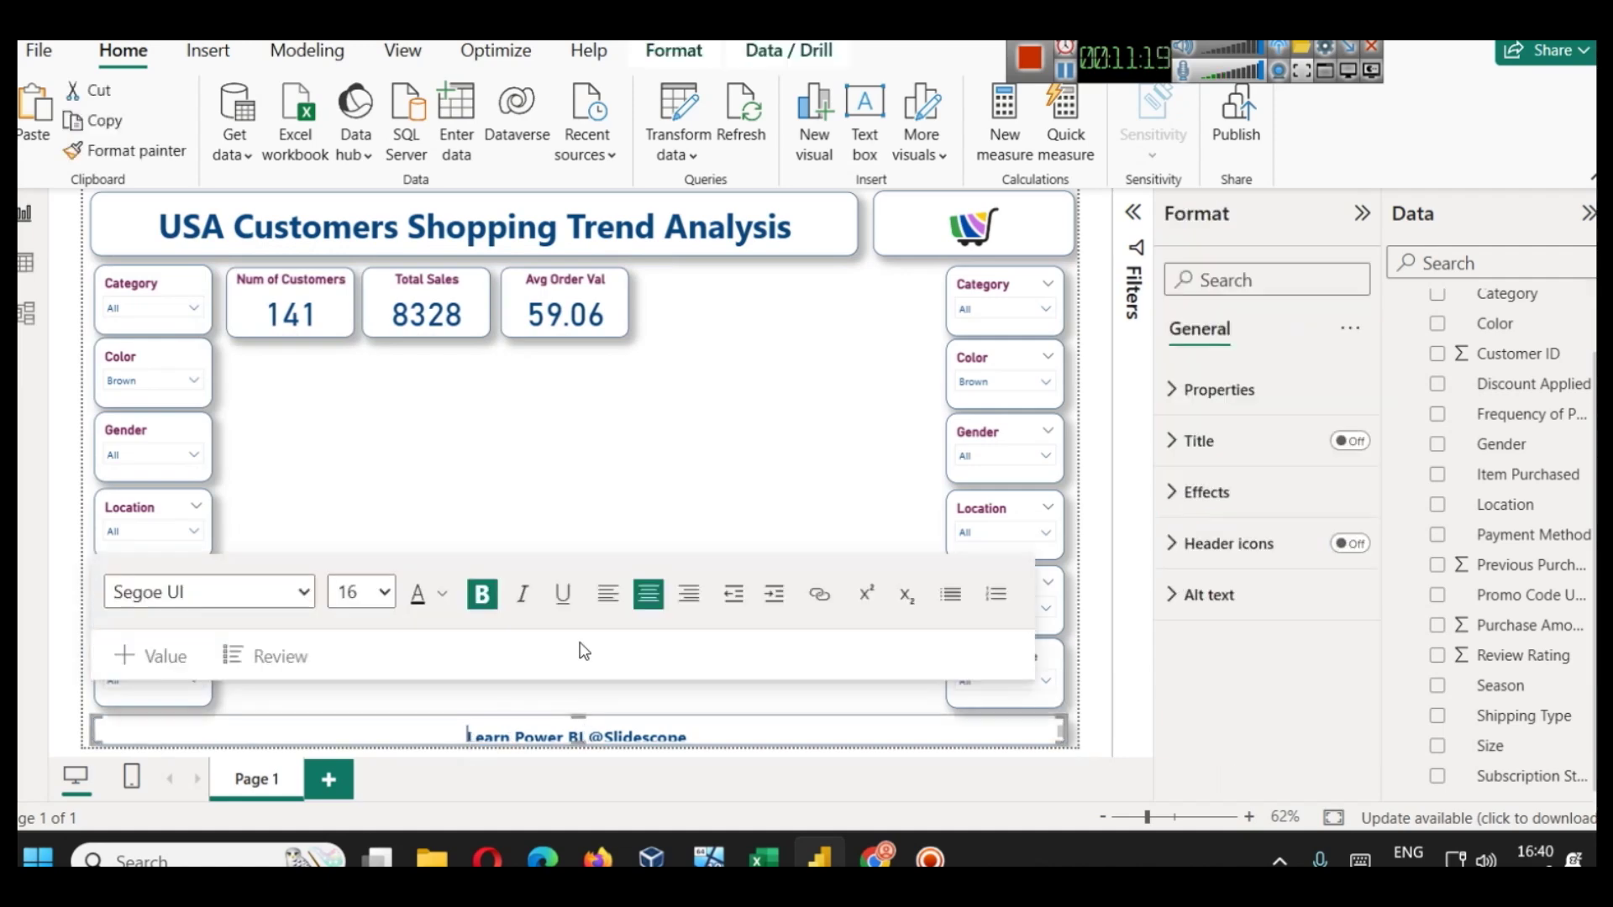
left_click_drag(578, 716, 578, 708)
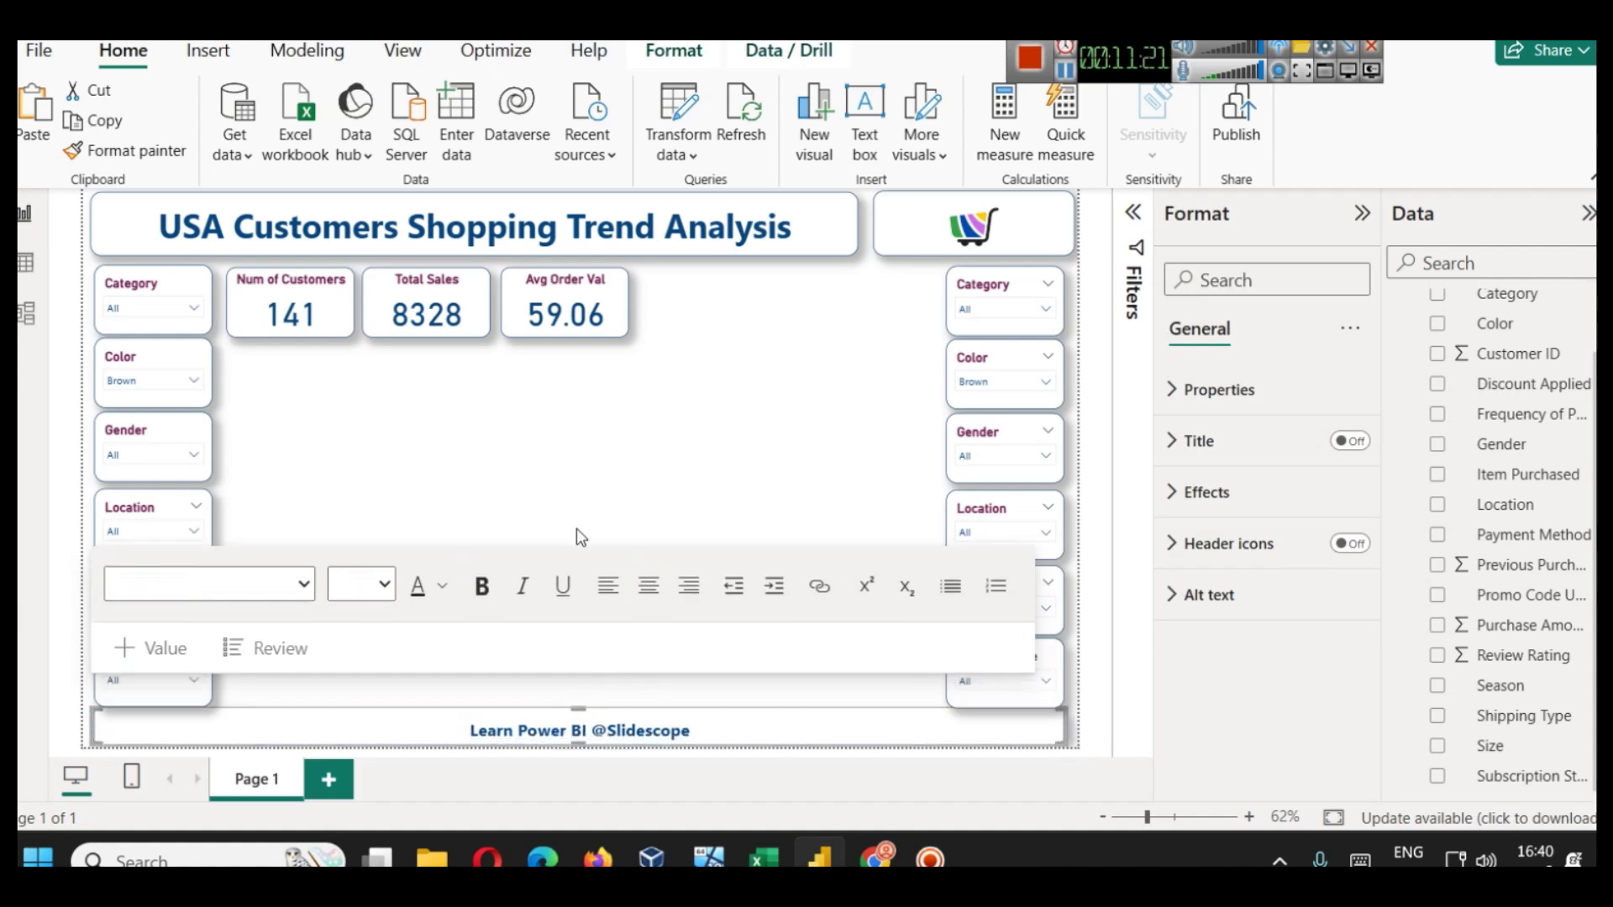
left_click(663, 389)
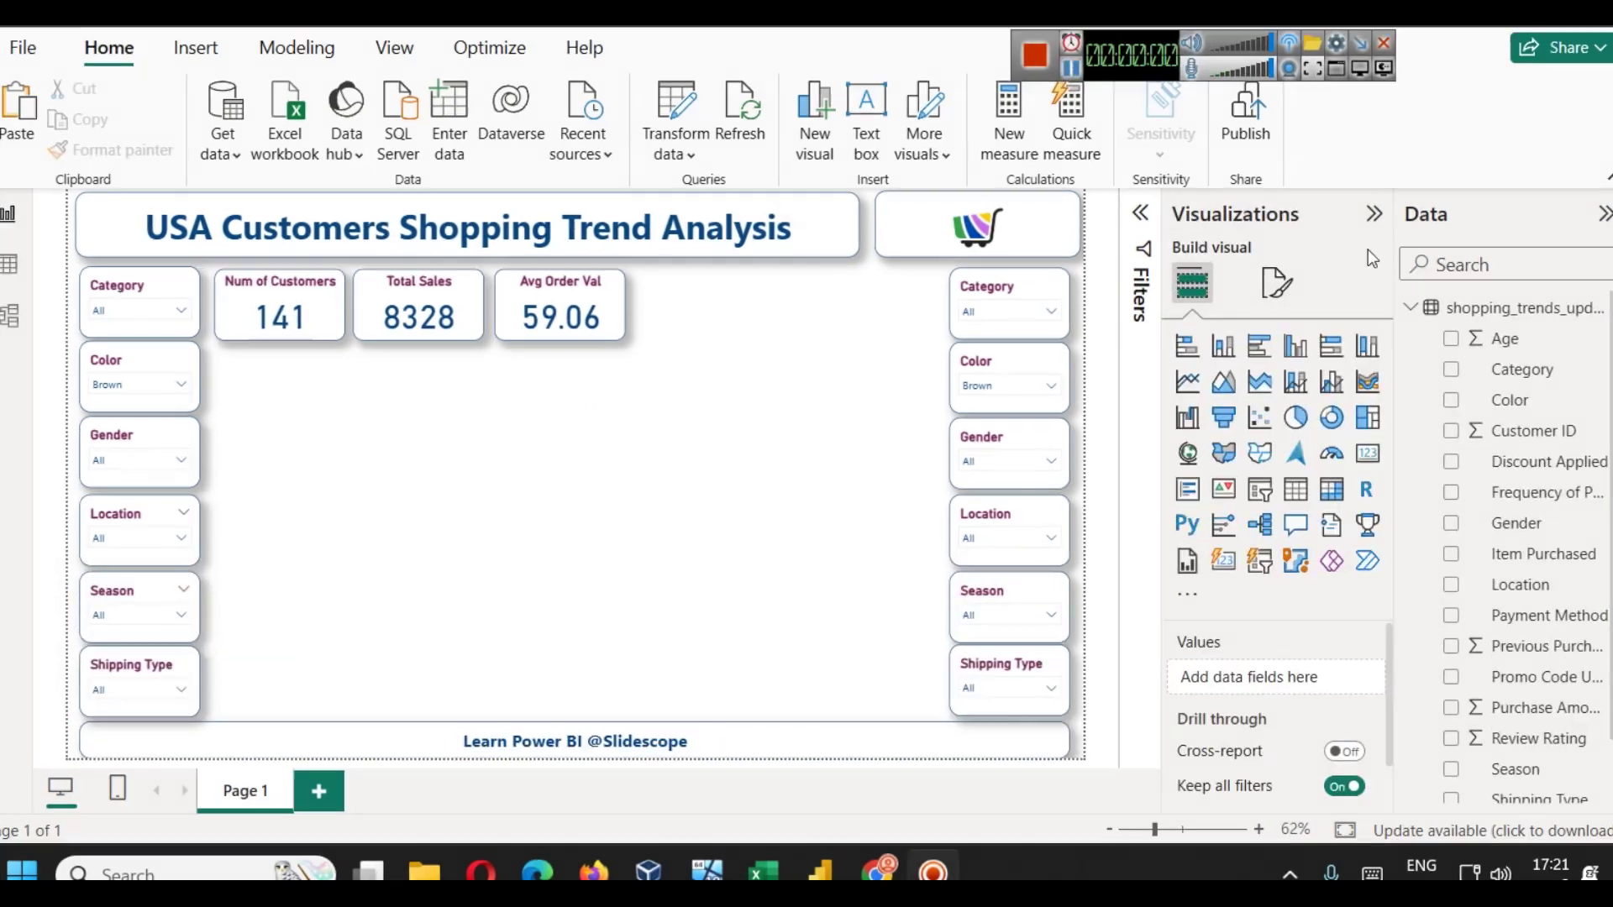
- Duplicate the Avg Order Val card and align the copy just to its right in the KPI row
left_click(1373, 214)
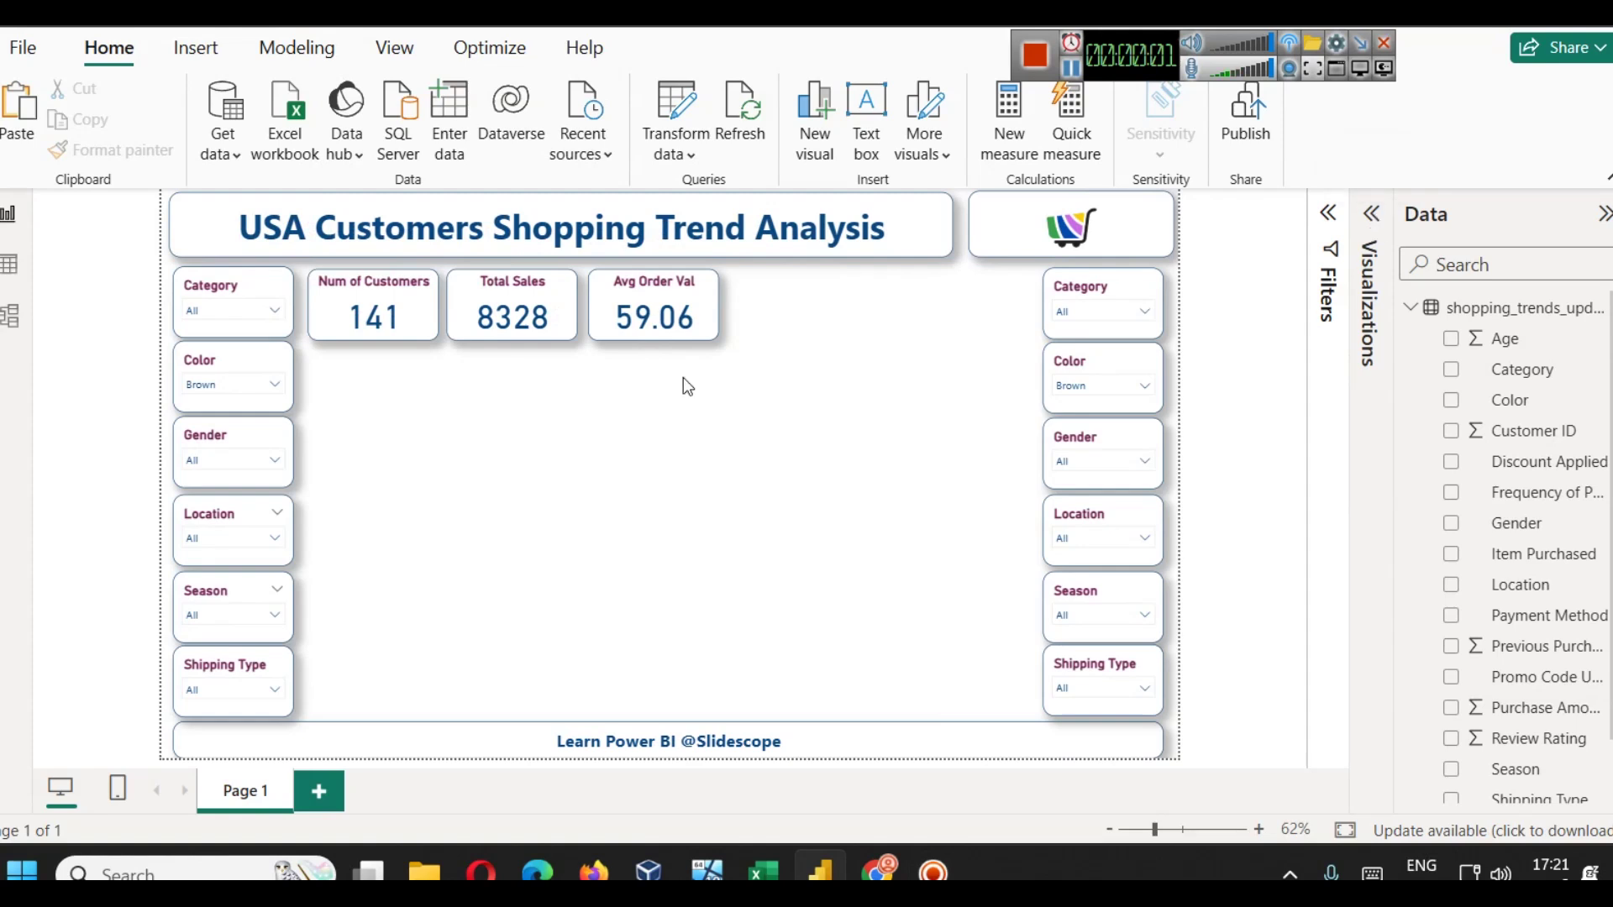
left_click(683, 336)
key("ctrl+c")
key("ctrl+v")
left_click_drag(766, 319, 802, 321)
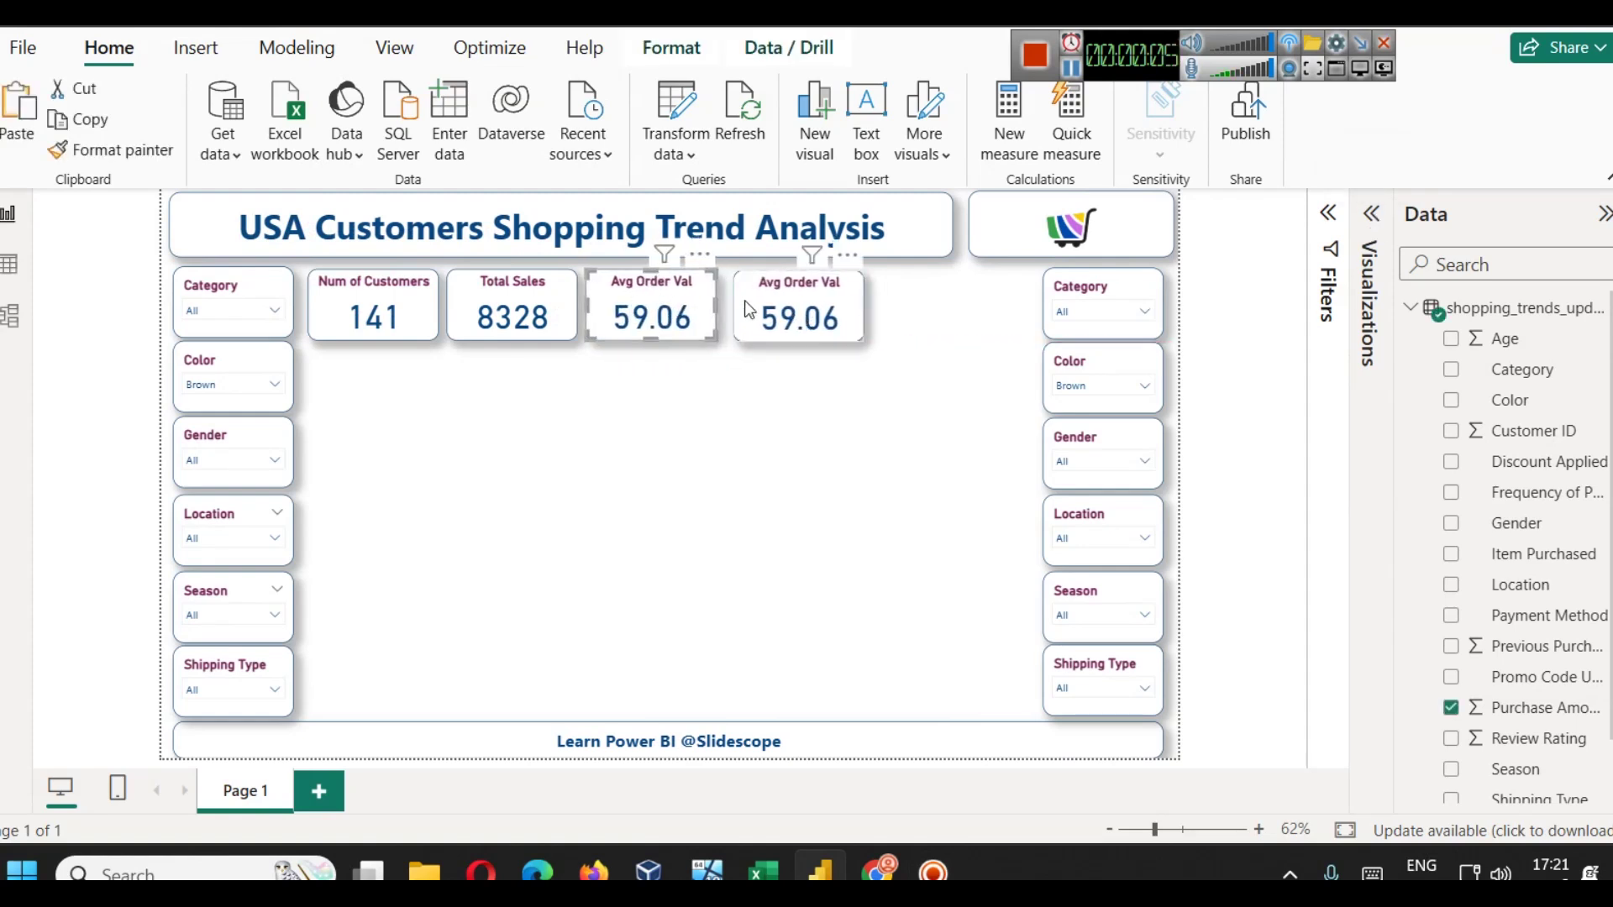
key("Left")
key("Left")
key("Left")
key("Left")
key("Left")
key("Left")
key("Left")
key("Left")
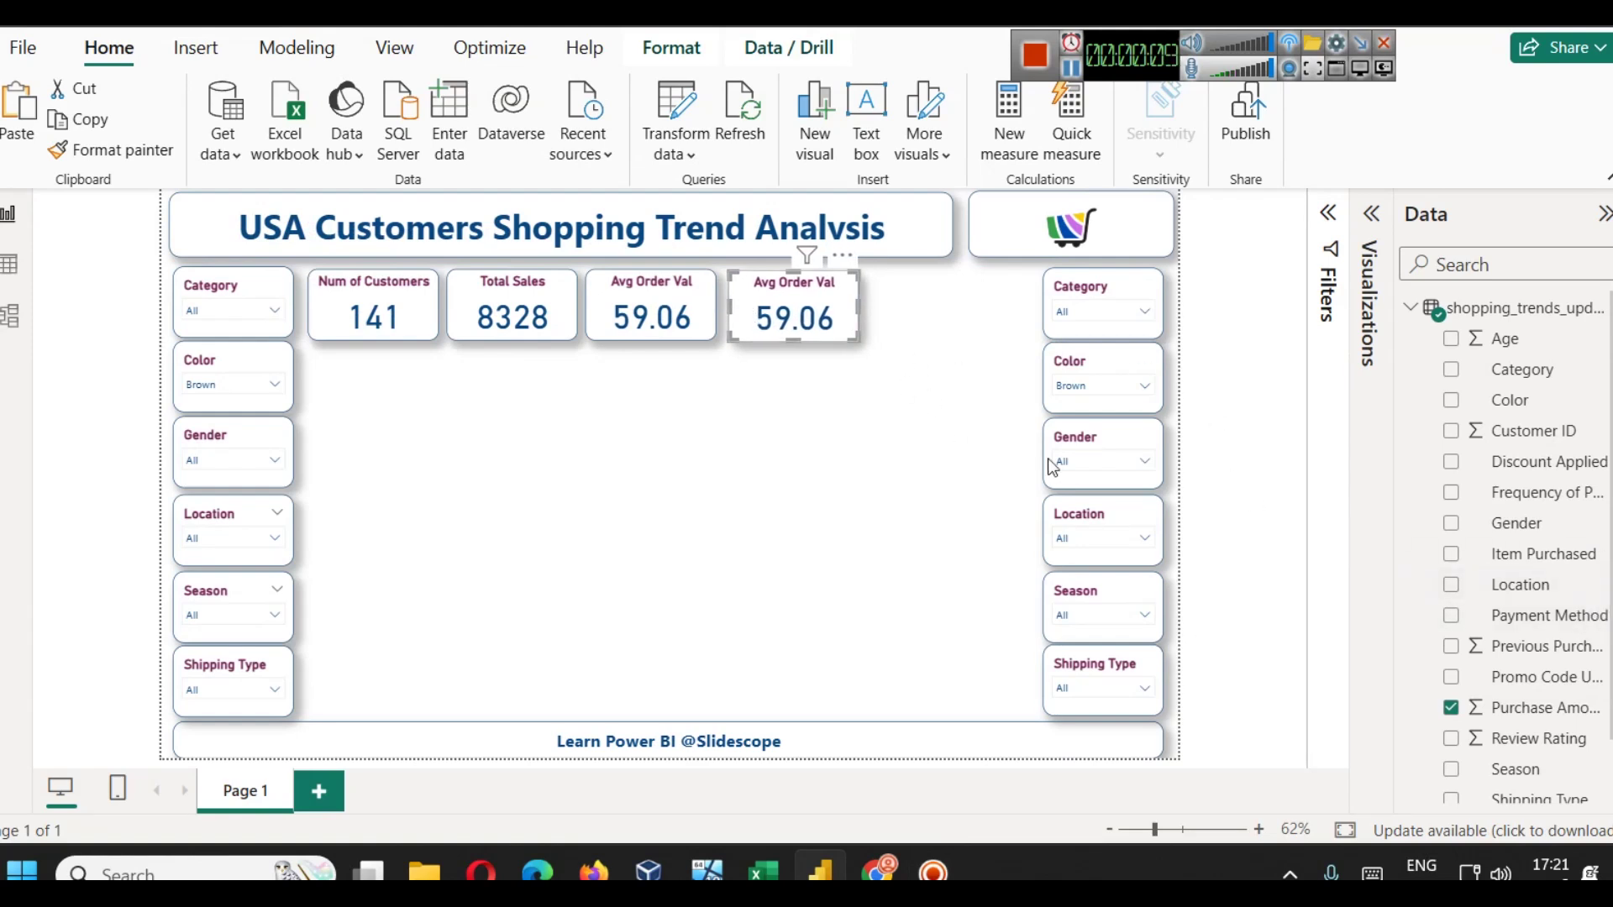
- Replace the duplicated KPI card's field with Review Rating, aggregated as Average
left_click(1371, 213)
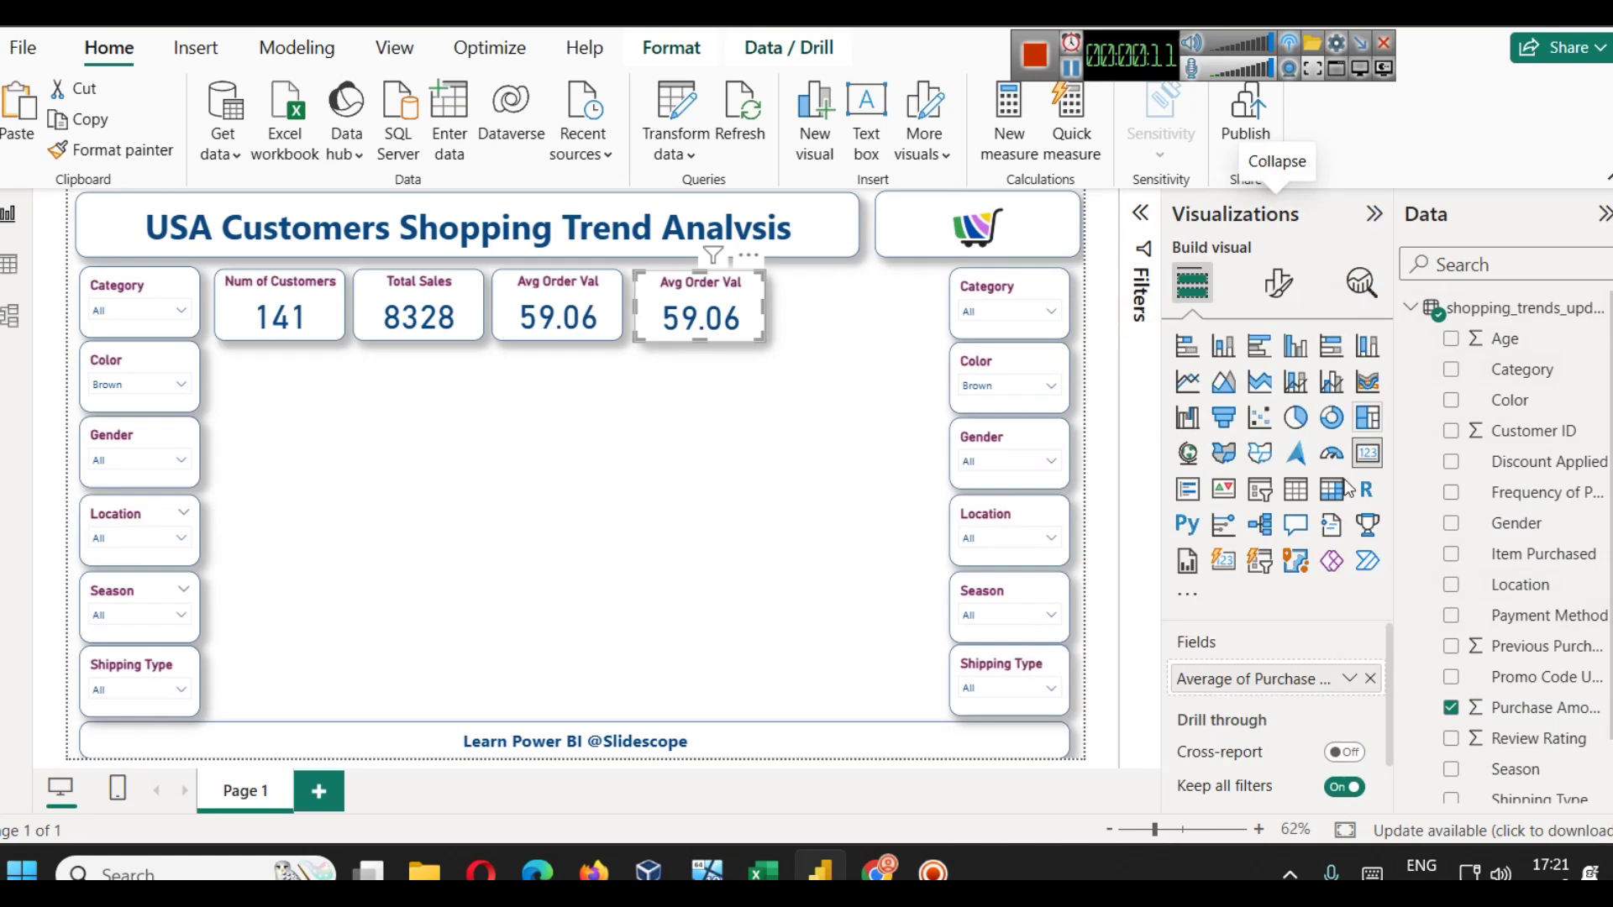
left_click(1370, 678)
scroll(1553, 604, "down", 1)
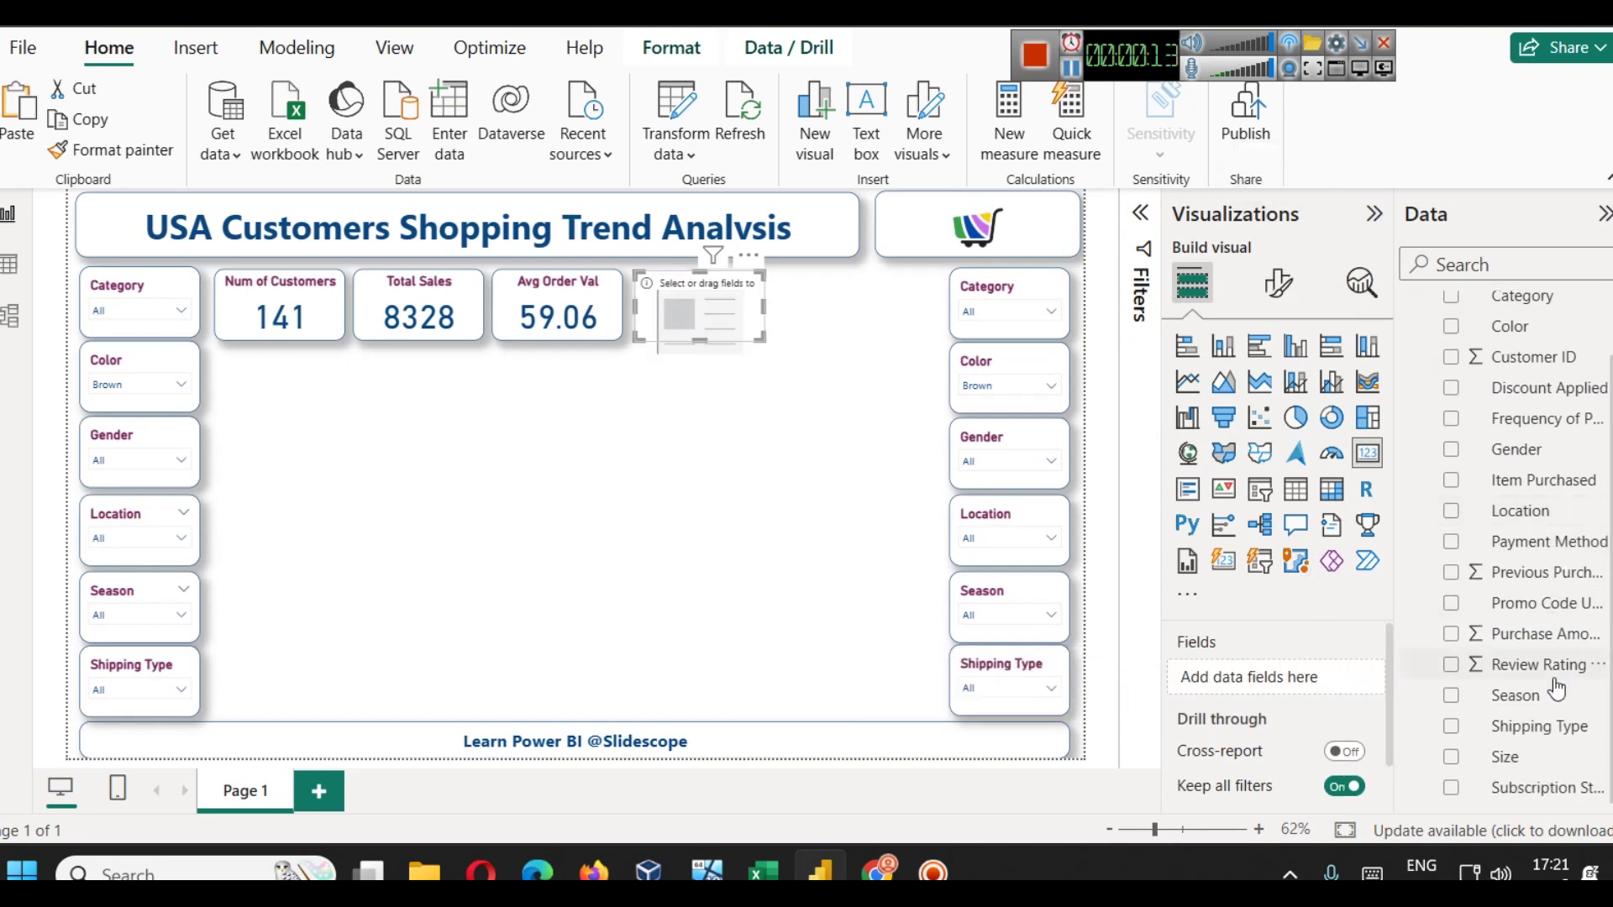
scroll(1554, 697, "up", 1)
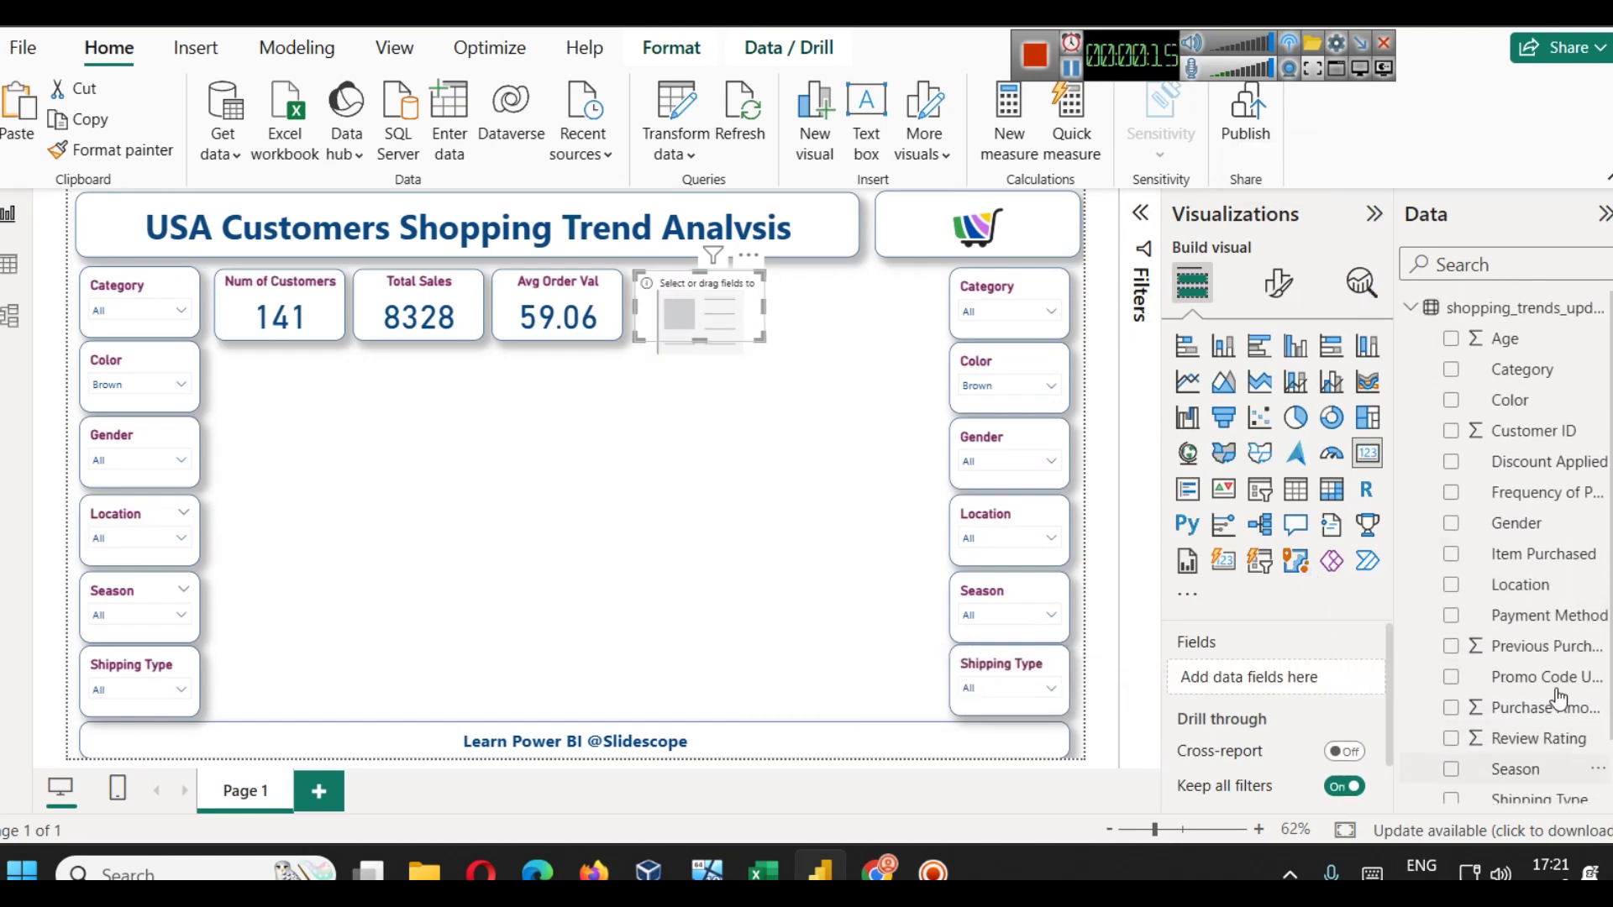
left_click_drag(1512, 738, 1277, 677)
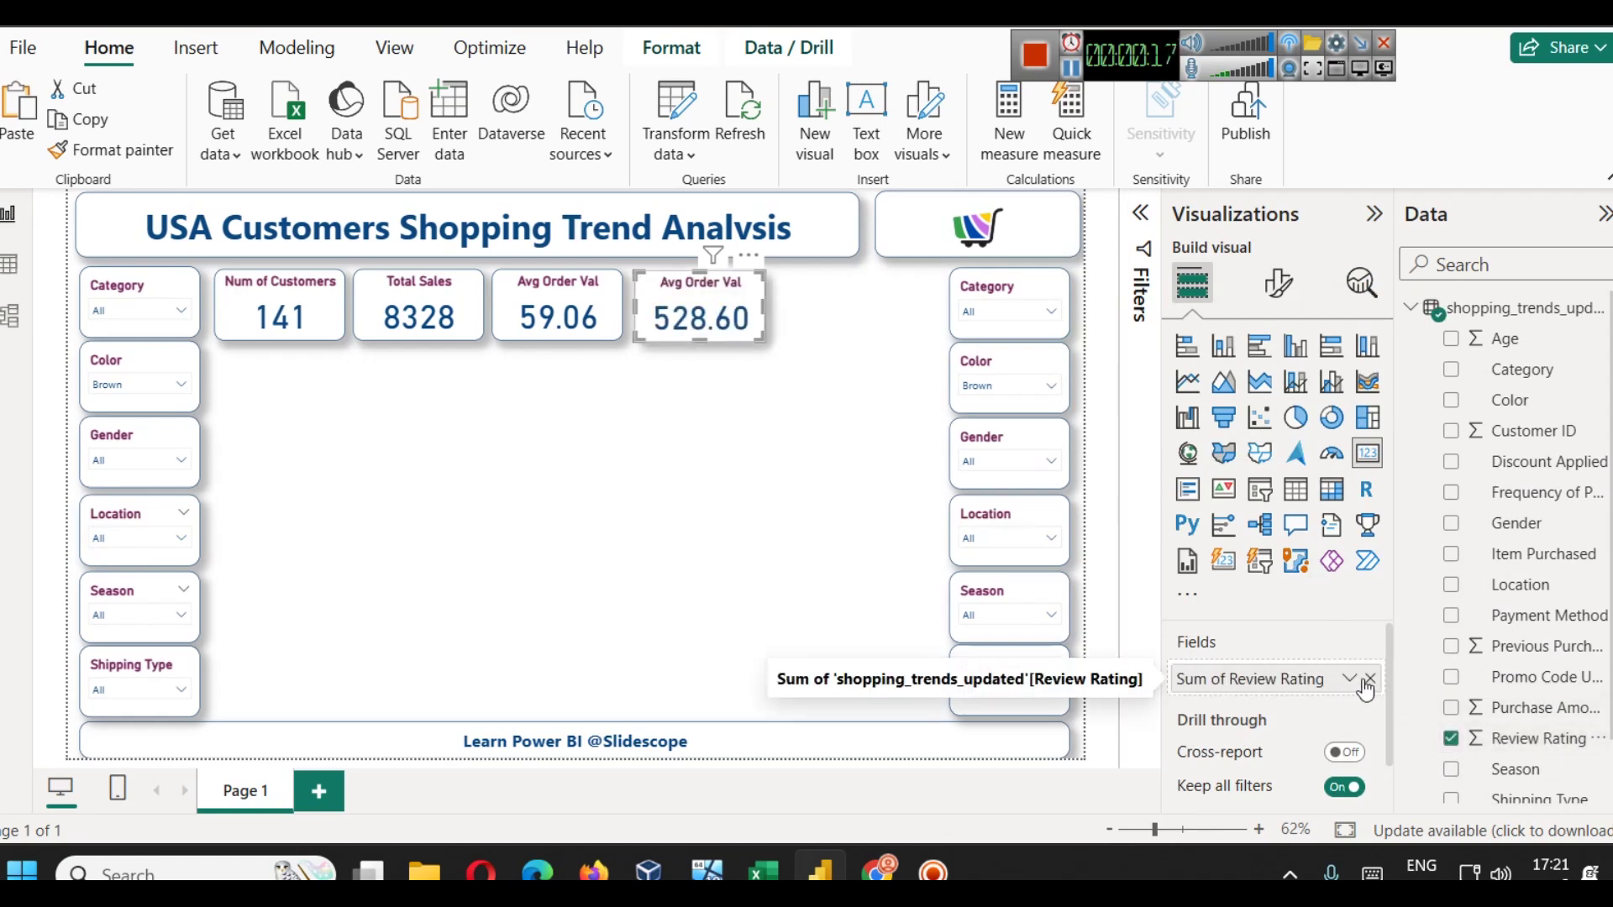
left_click(1350, 679)
left_click(1419, 391)
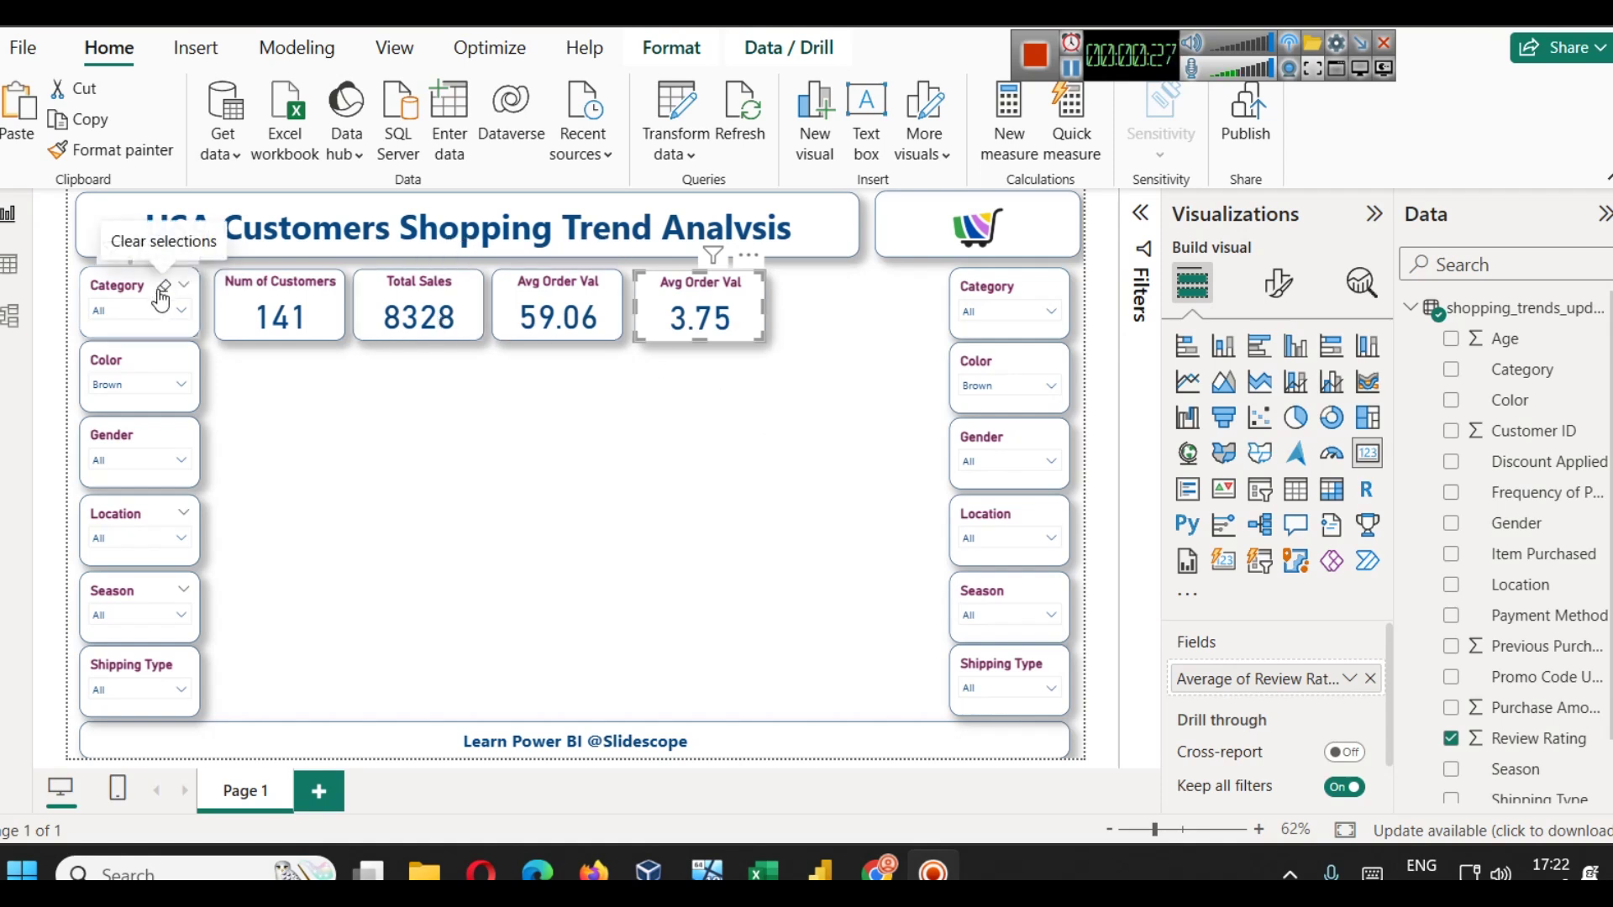
- Replace the duplicate Category slicer's field with Discount Applied and test its Yes option, clearing it again
left_click(114, 290)
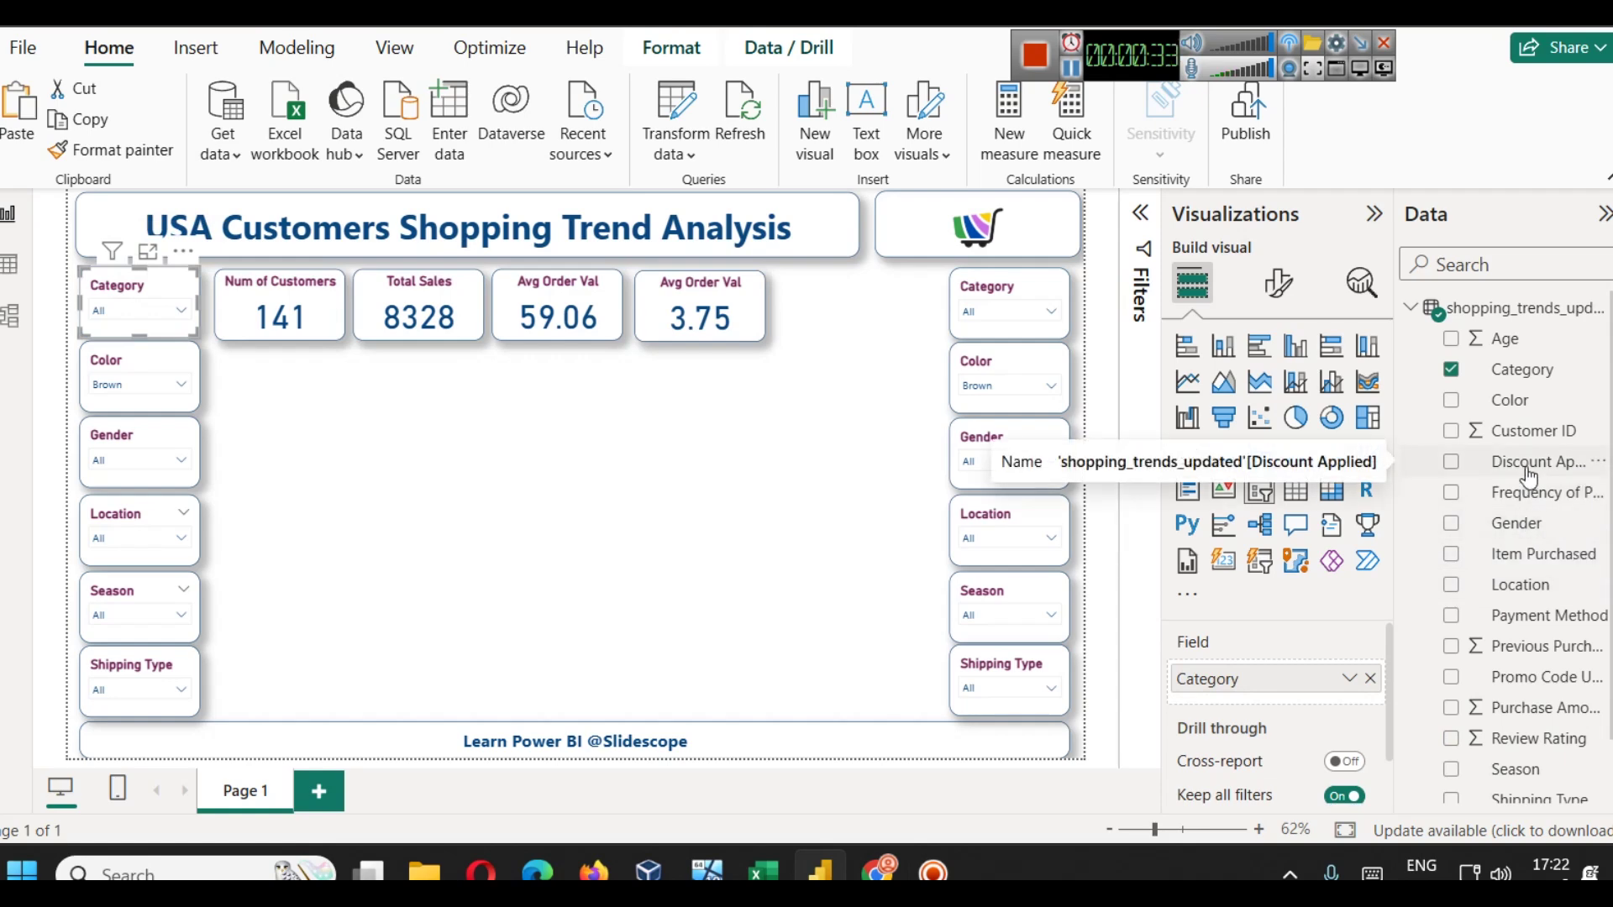
left_click(1368, 680)
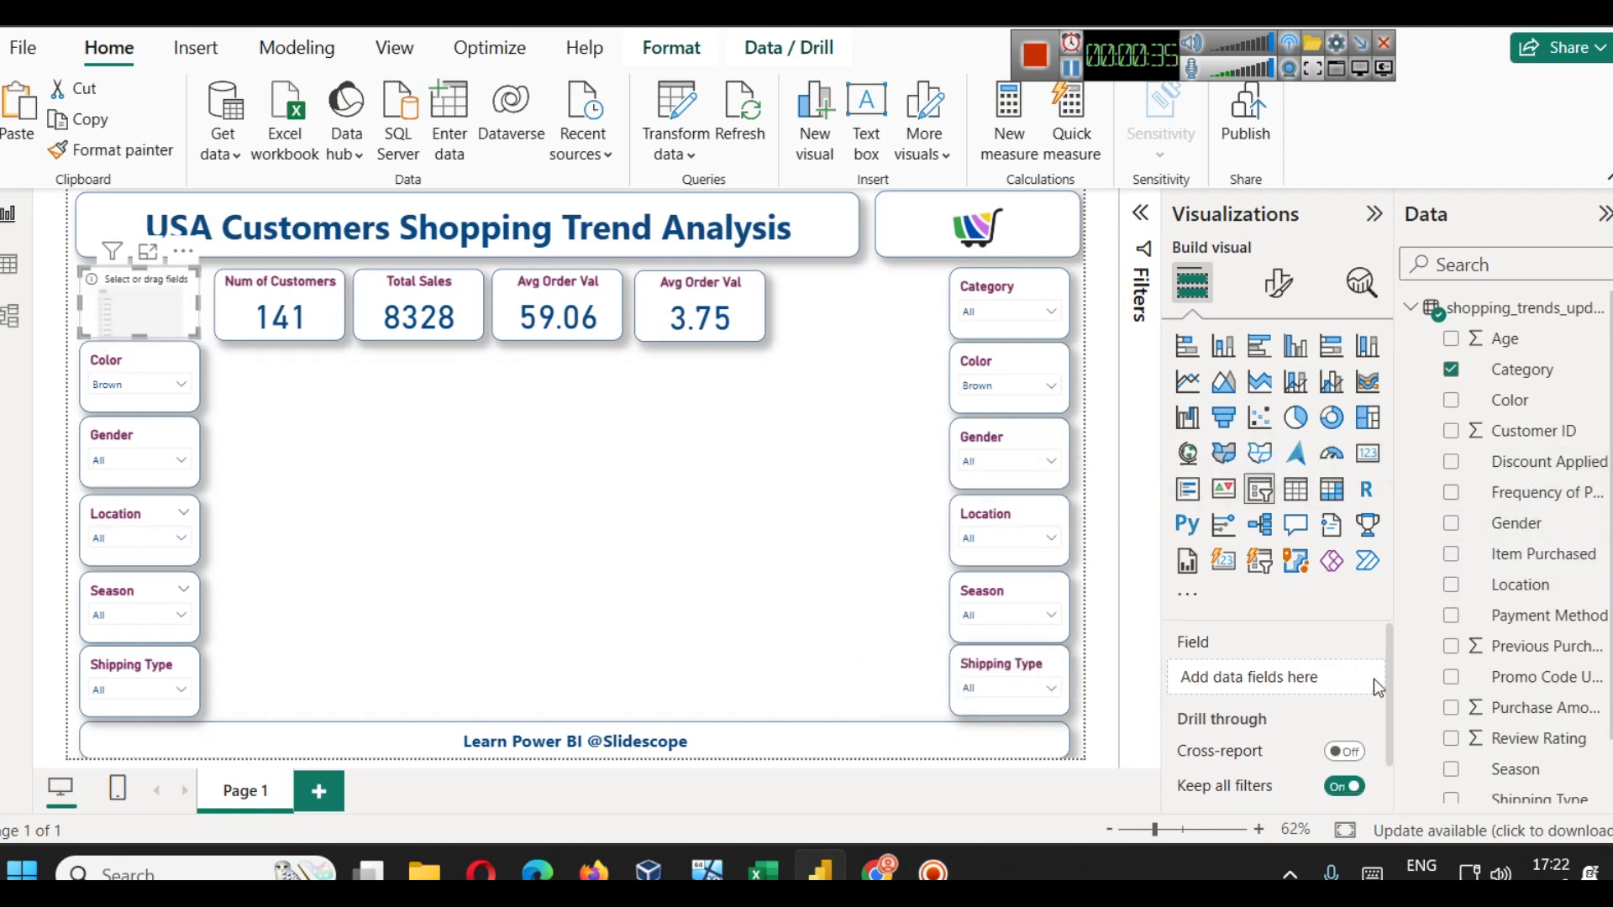
left_click_drag(1454, 457, 1301, 682)
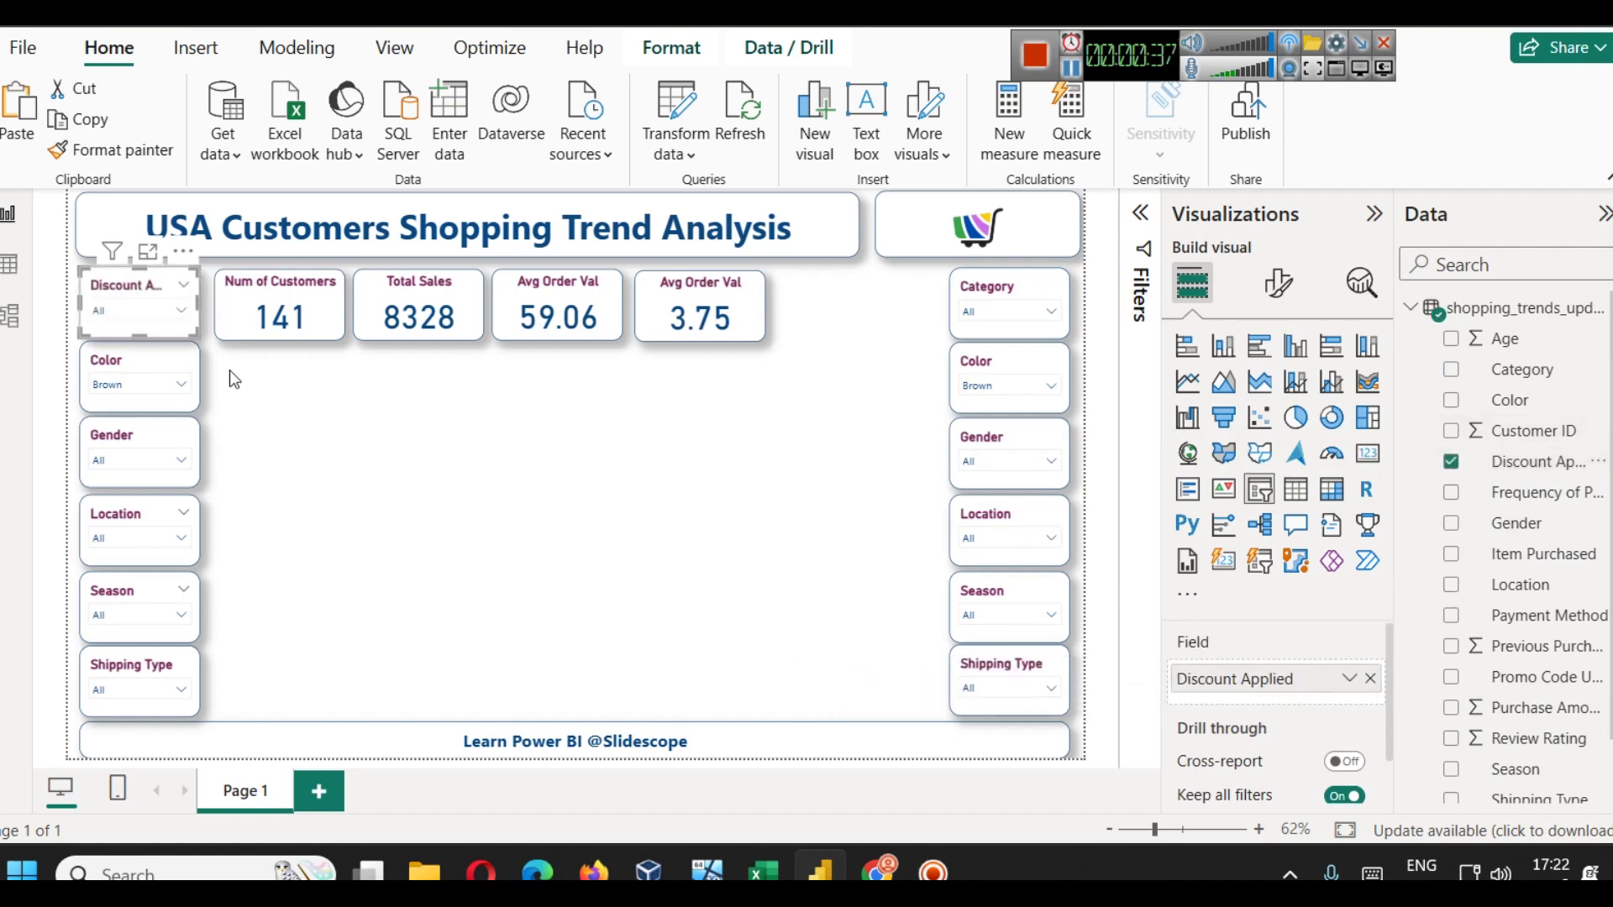
left_click(138, 310)
left_click(122, 357)
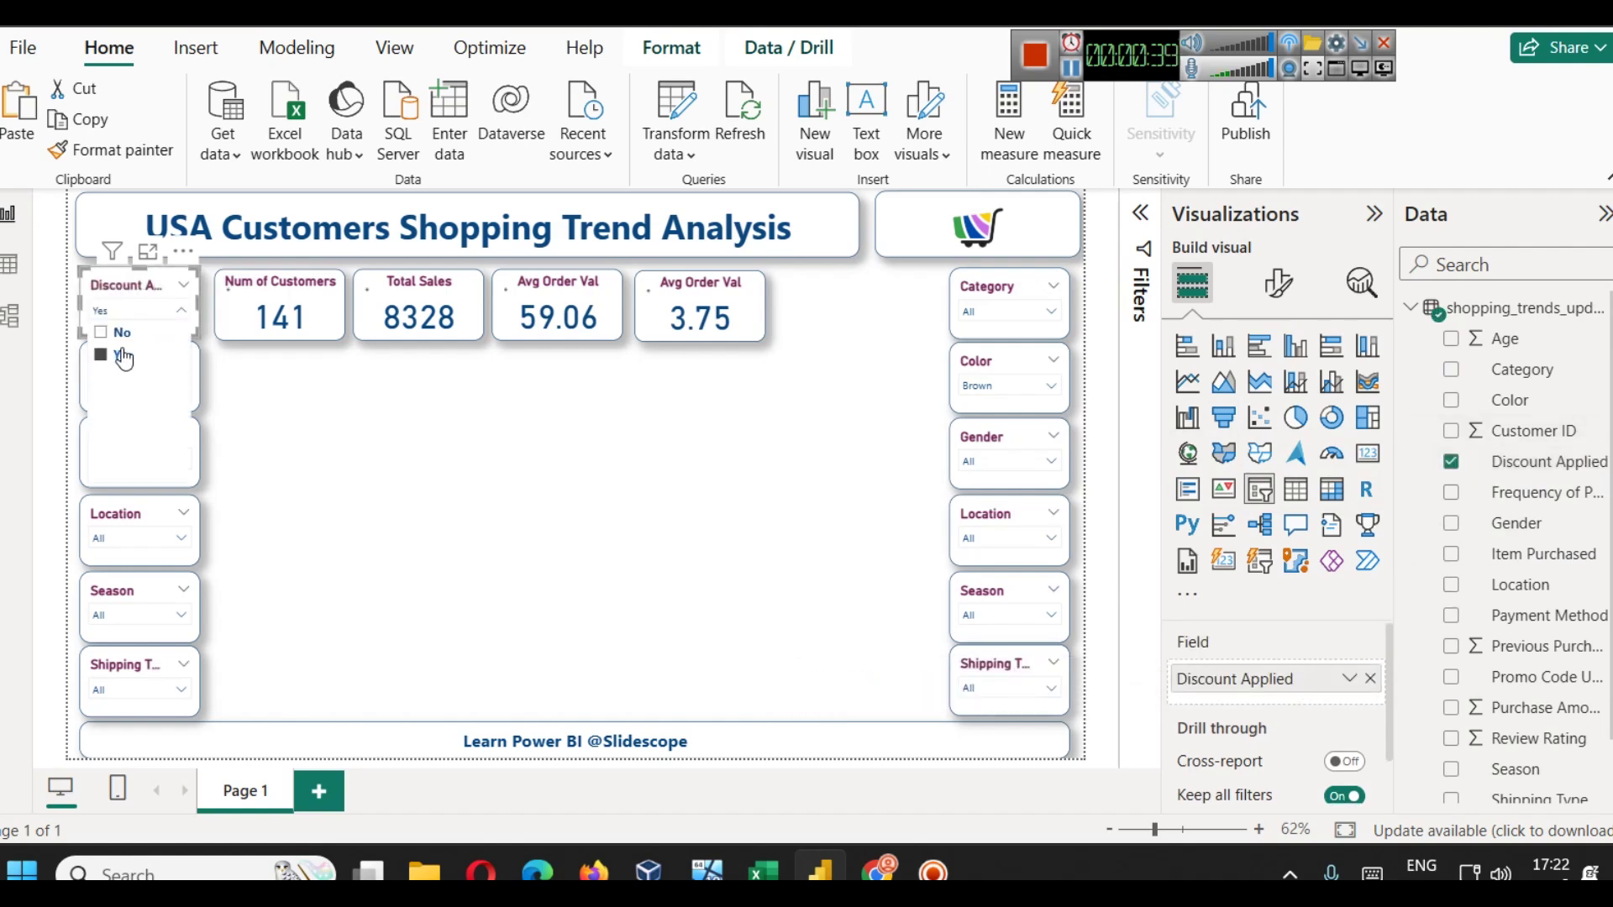
left_click(123, 357)
left_click(249, 455)
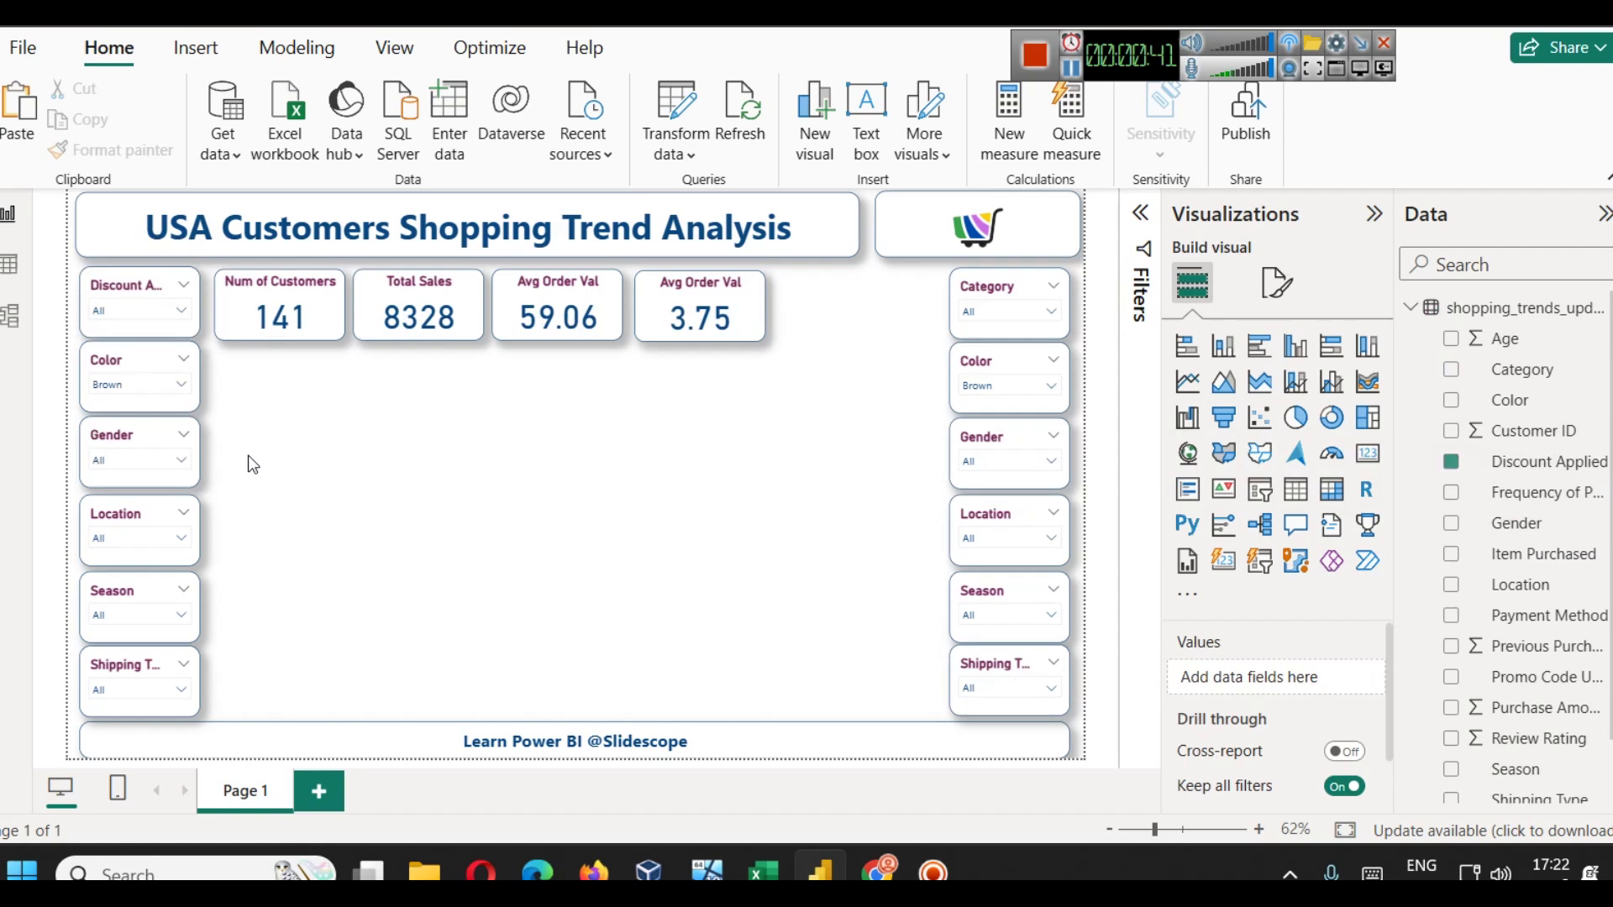
- Replace the duplicate Color slicer's field with Frequency of Purchases and briefly test its Every 3 Months option
left_click(107, 360)
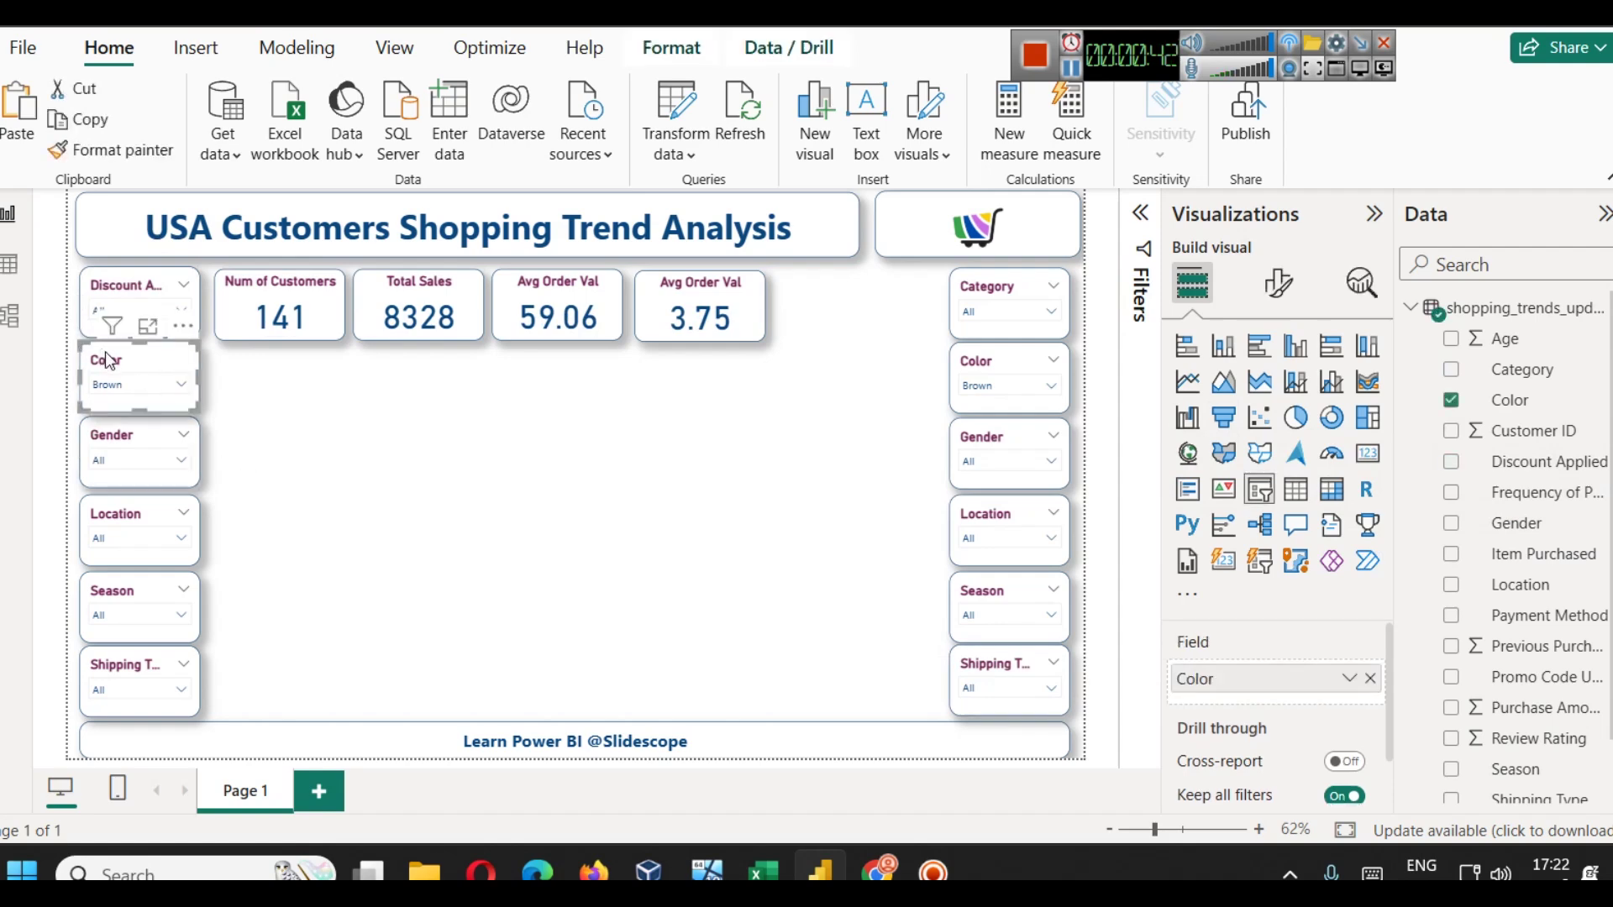
left_click(1371, 679)
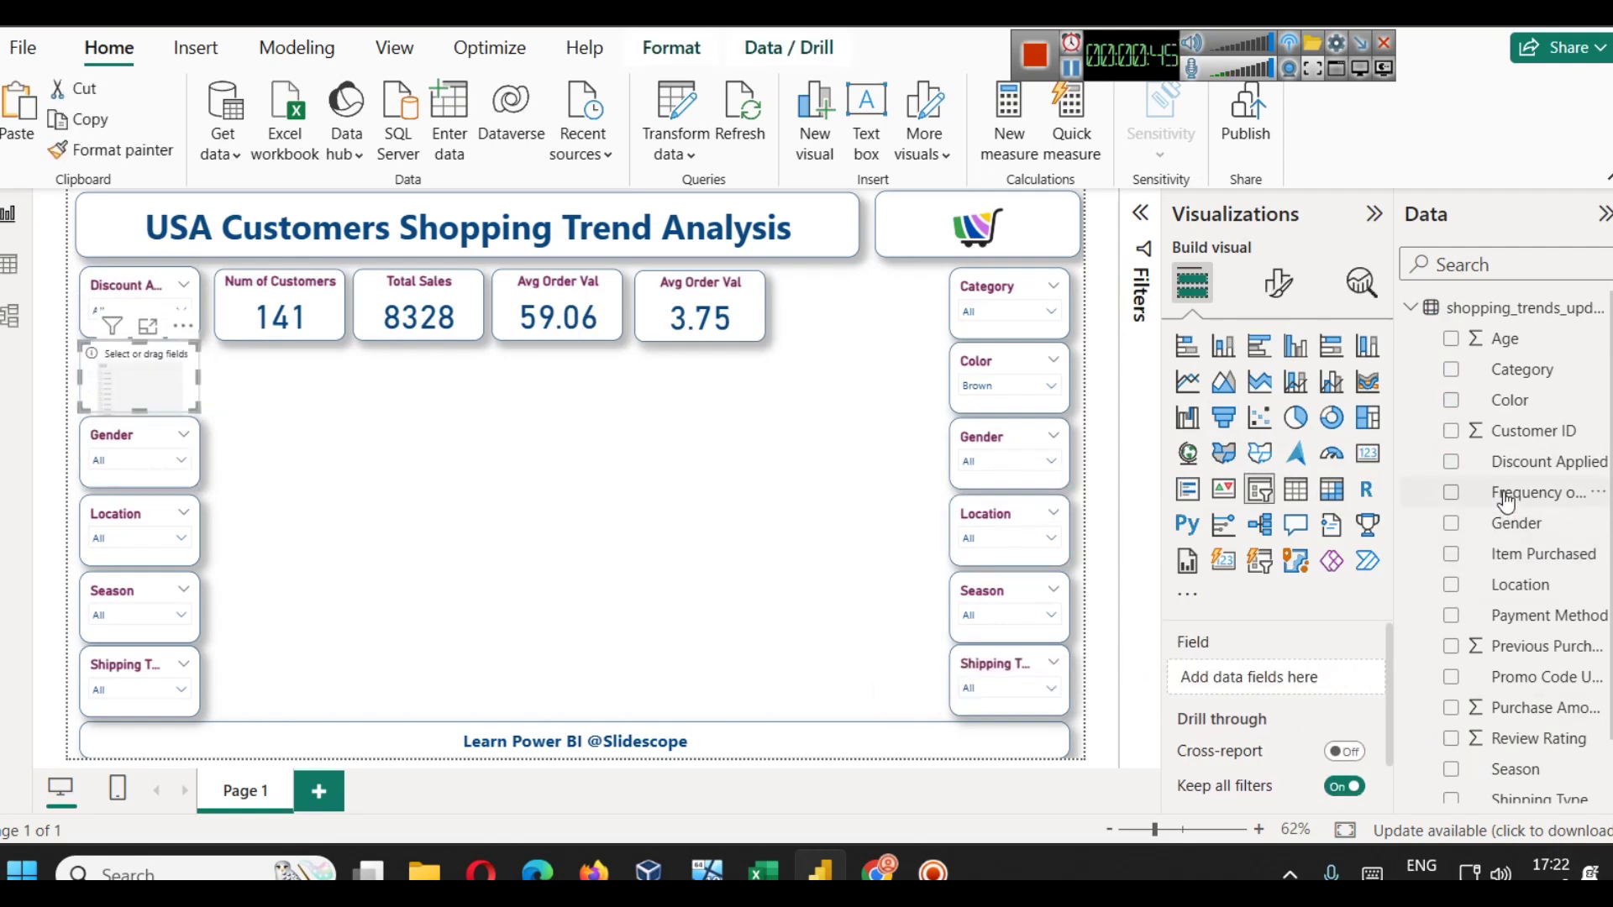
left_click_drag(1506, 502, 1226, 676)
left_click(119, 383)
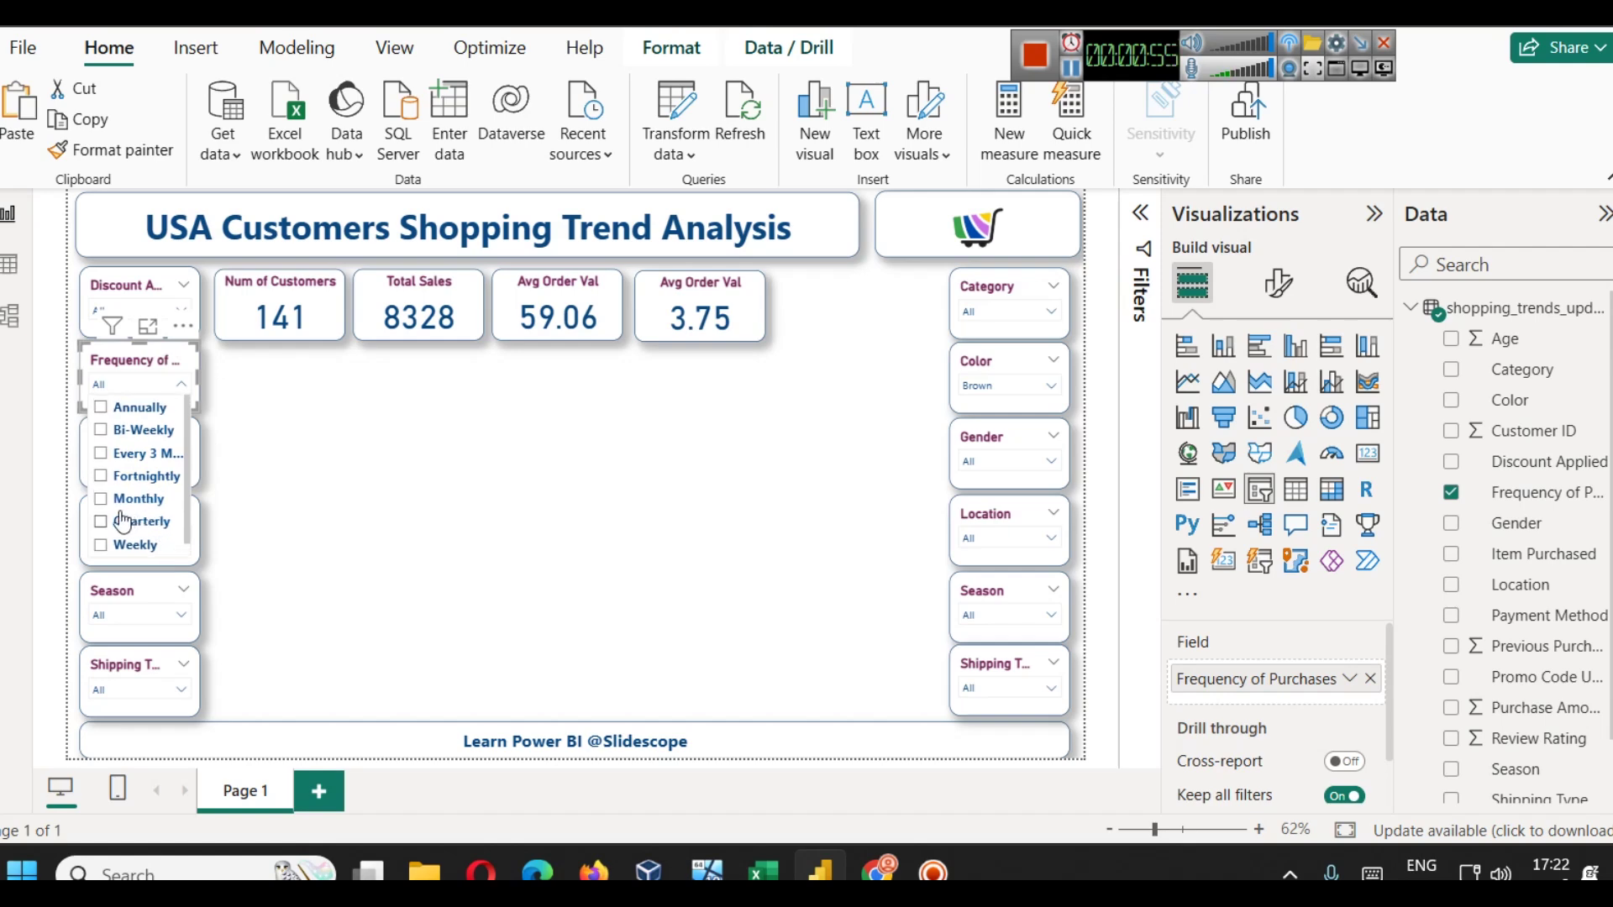
left_click(115, 459)
left_click(115, 460)
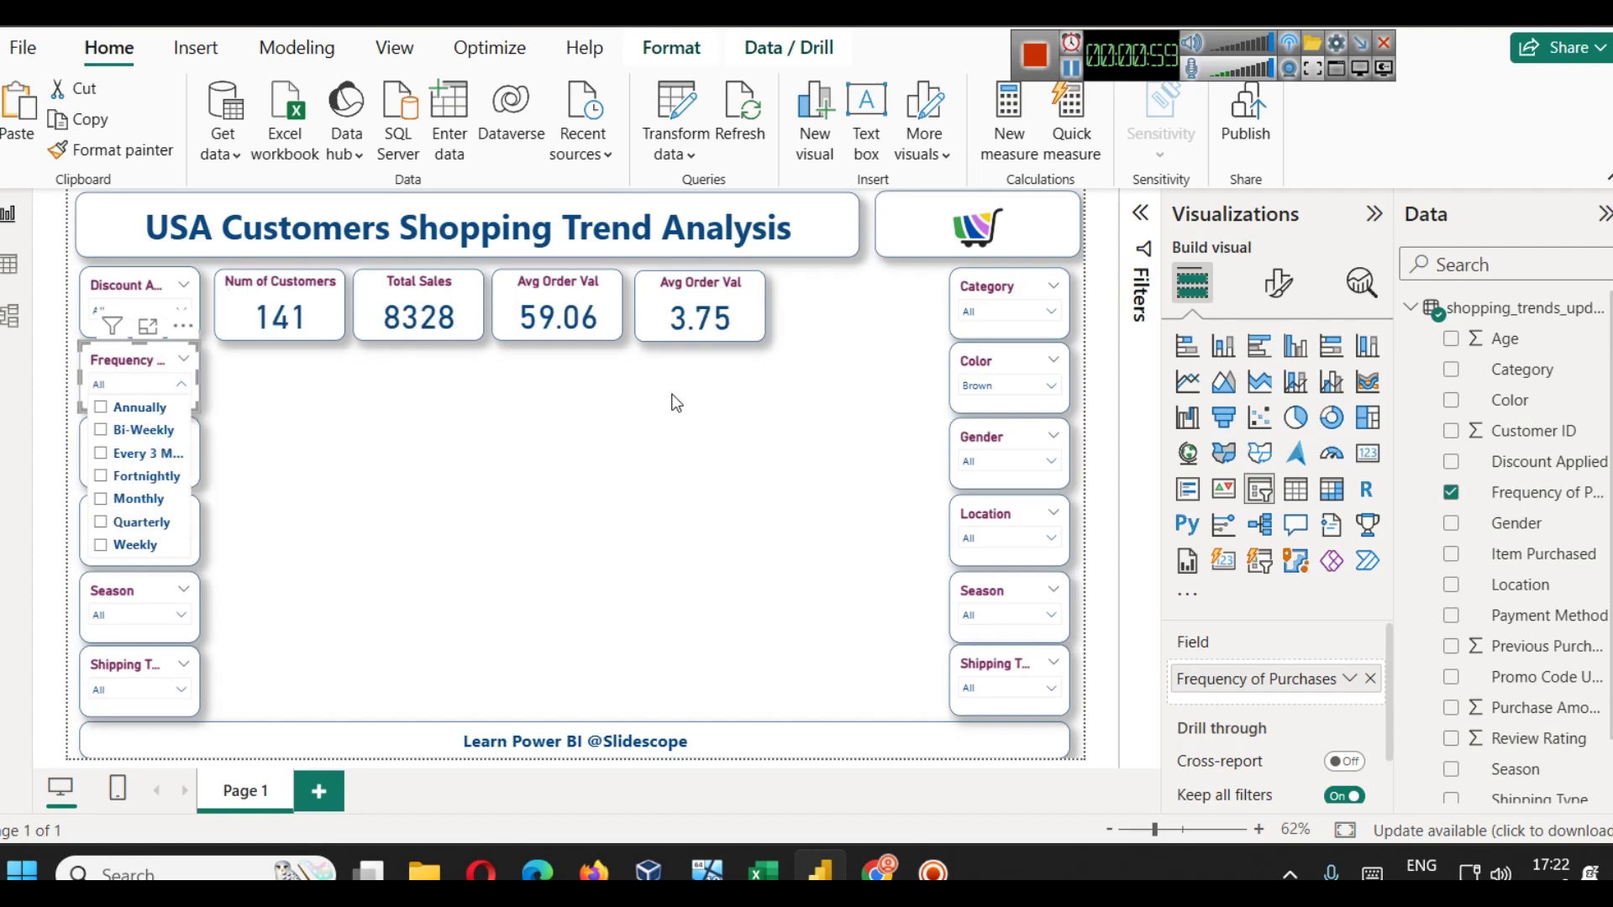
left_click(675, 391)
- Check how the KPI cards respond to the Weekly, Quarterly, Monthly and Fortnightly purchase frequencies, and clear the selection
left_click(128, 383)
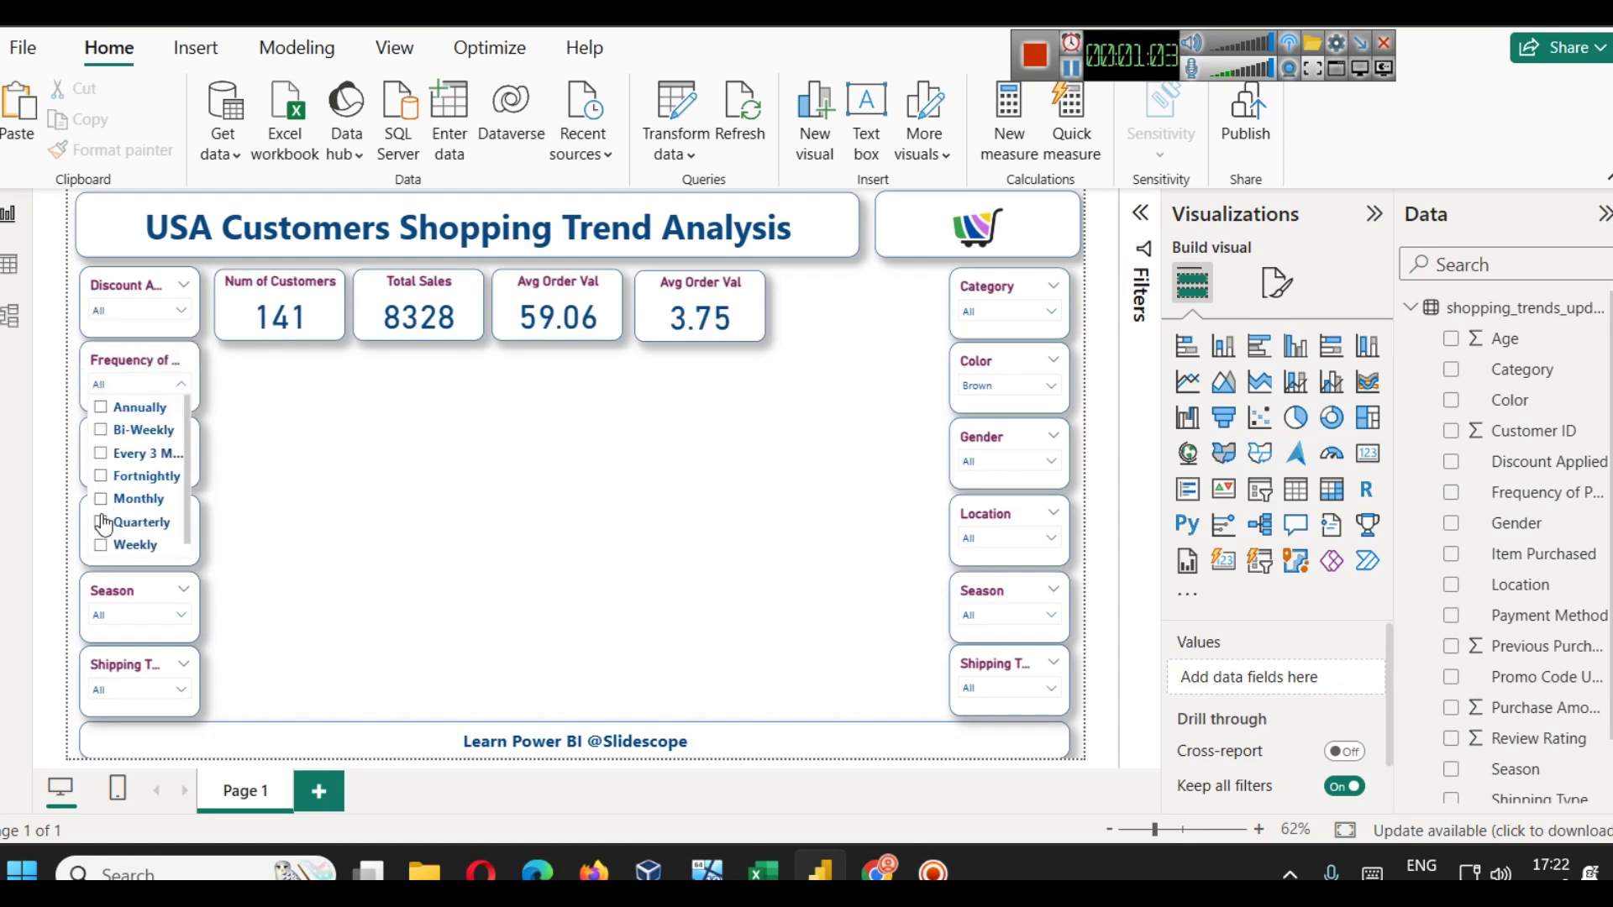
left_click(165, 547)
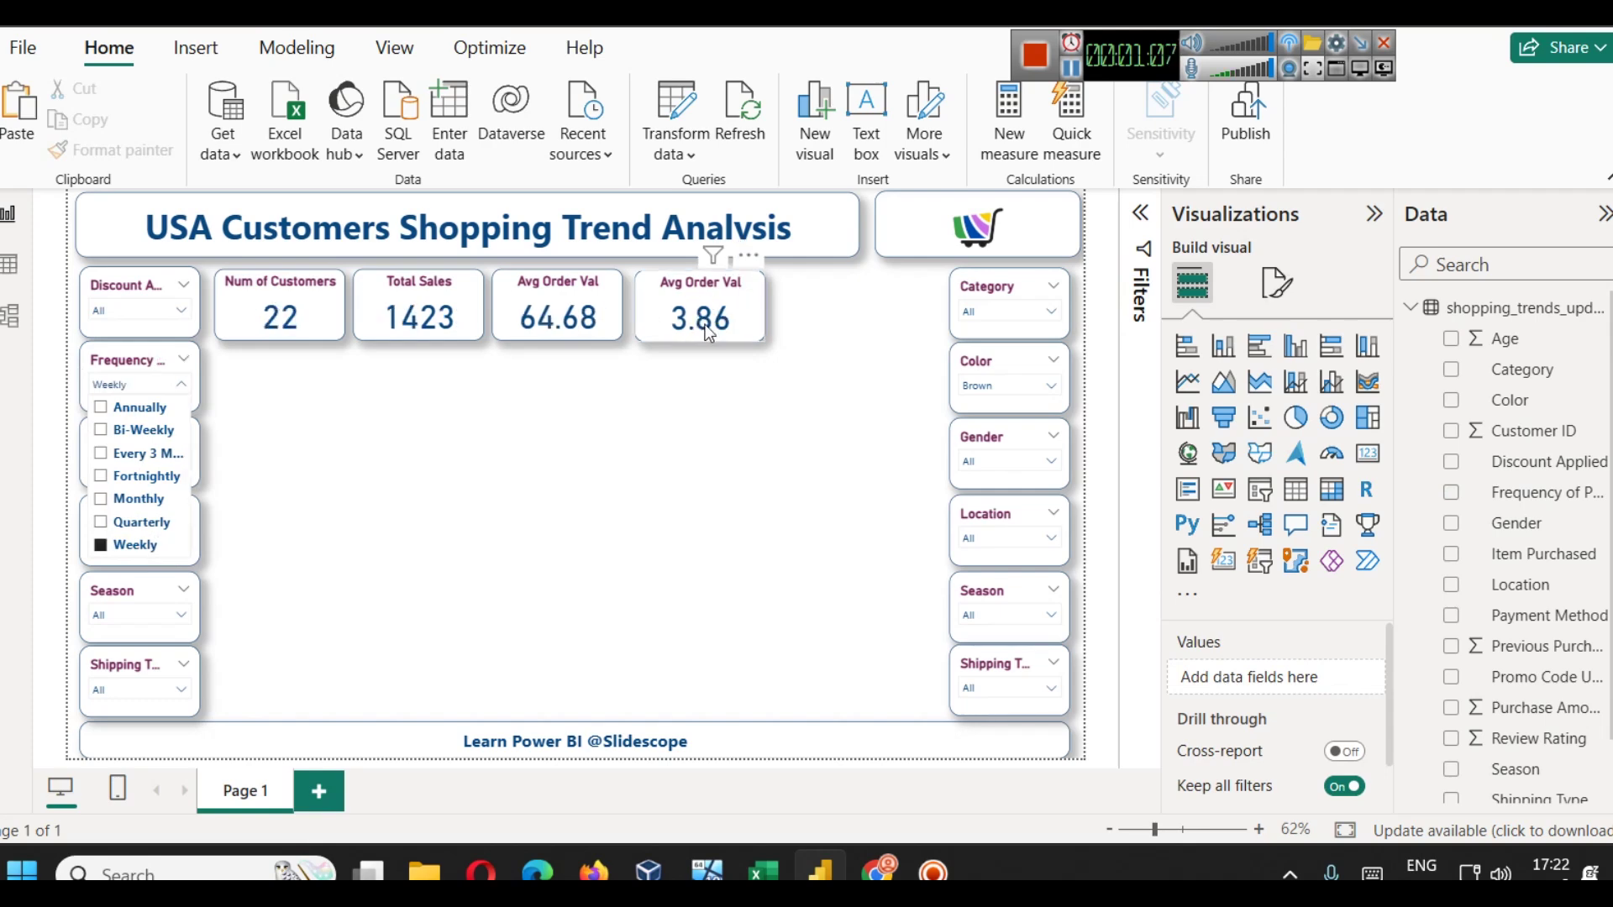
left_click(134, 527)
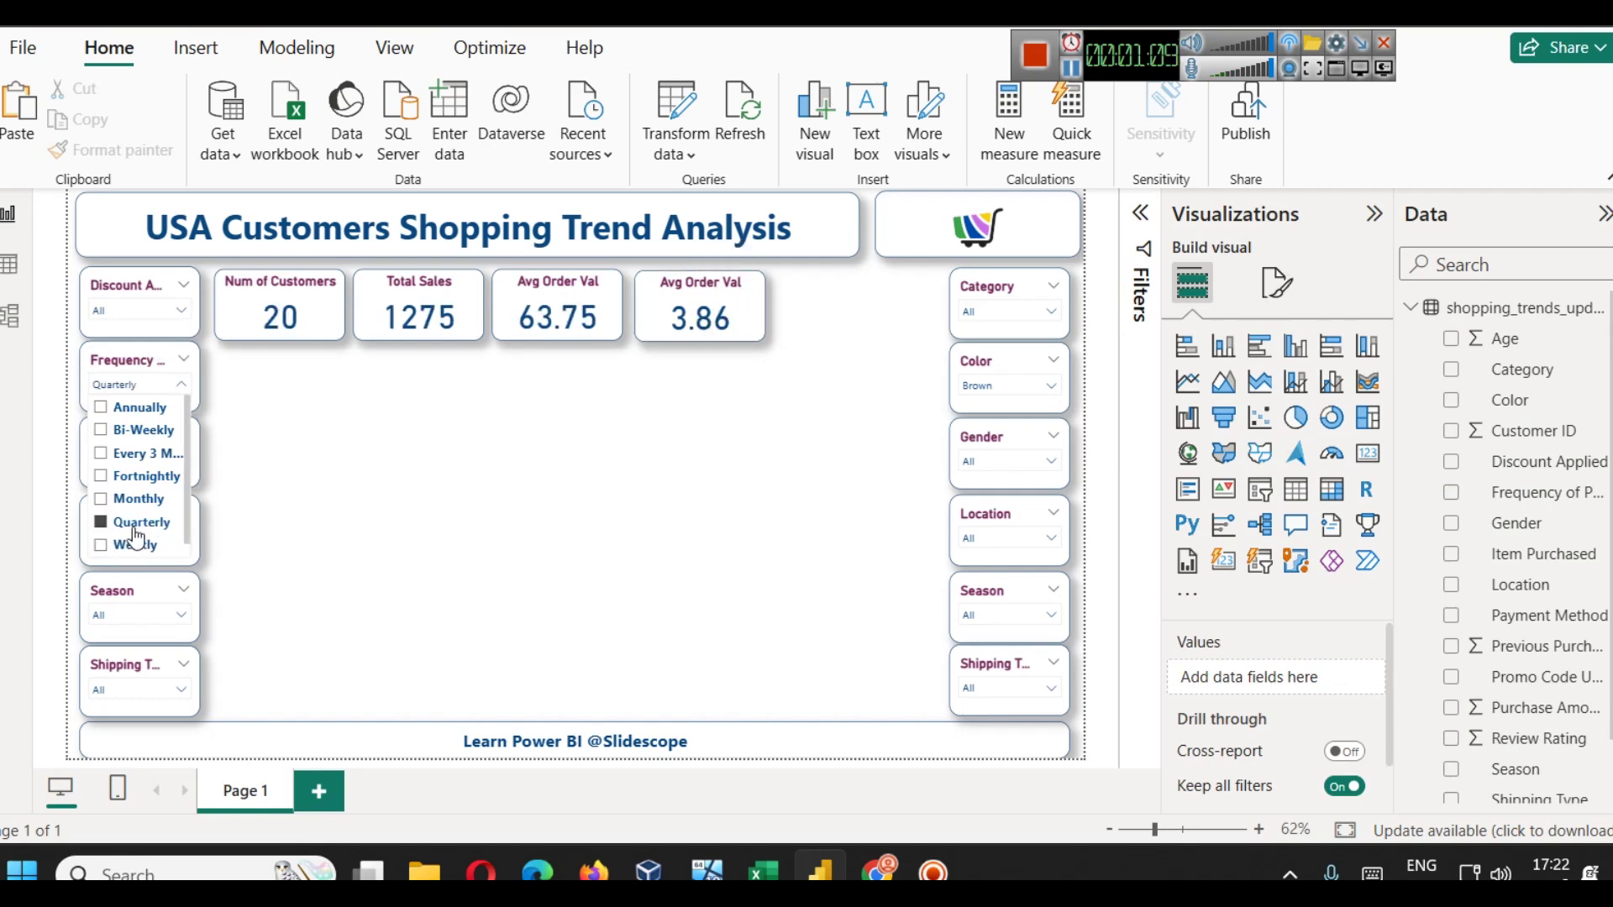
left_click(125, 507)
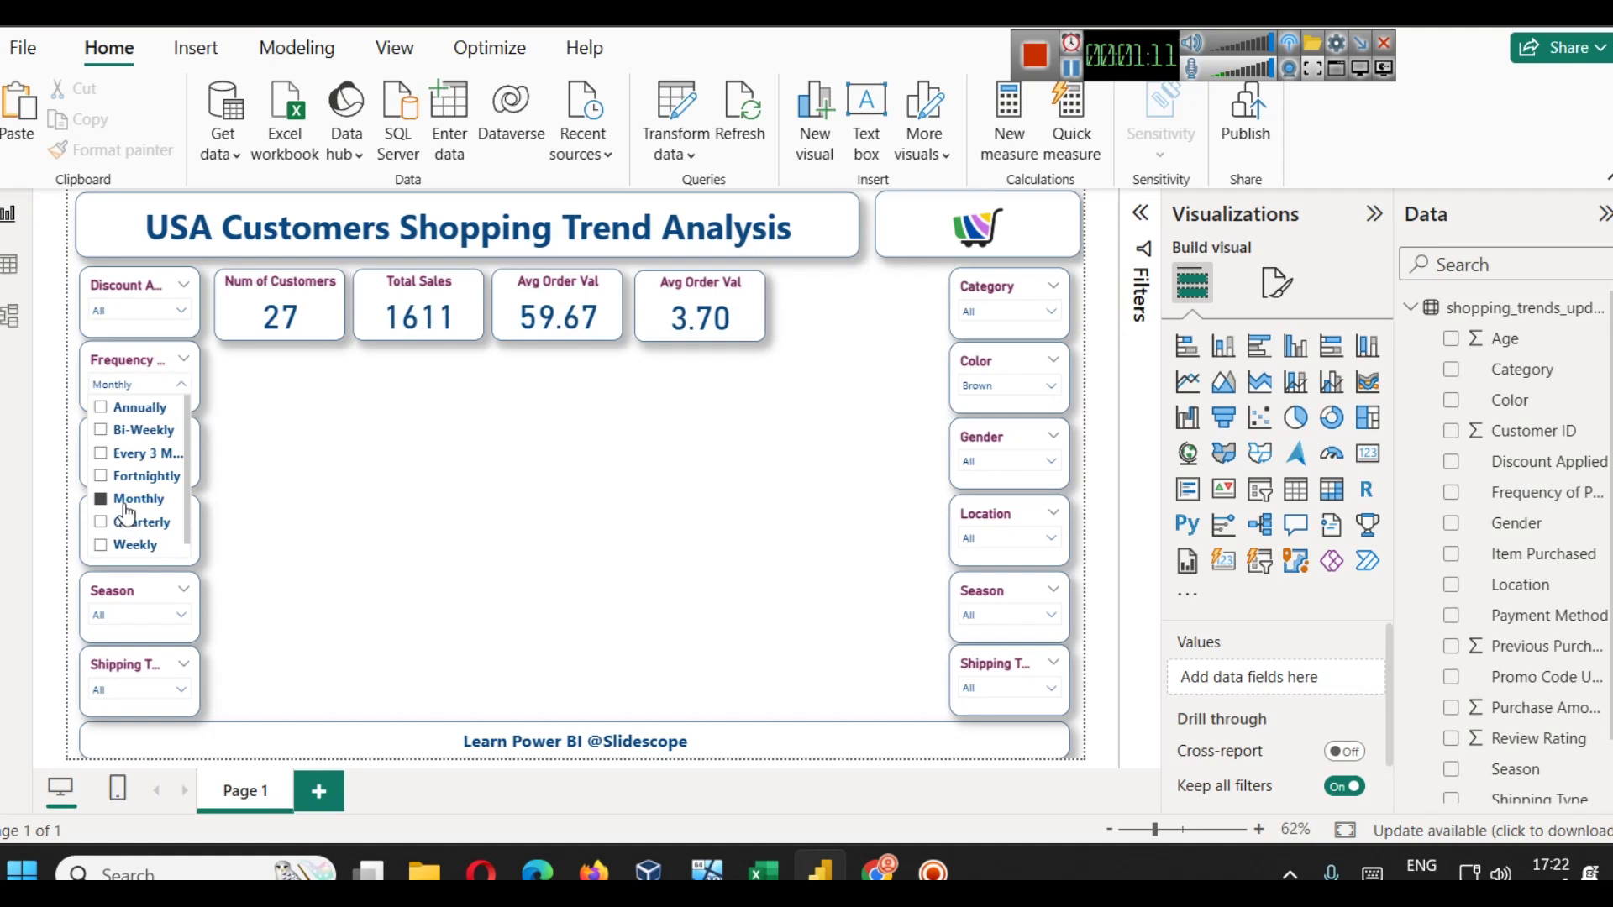
left_click(135, 481)
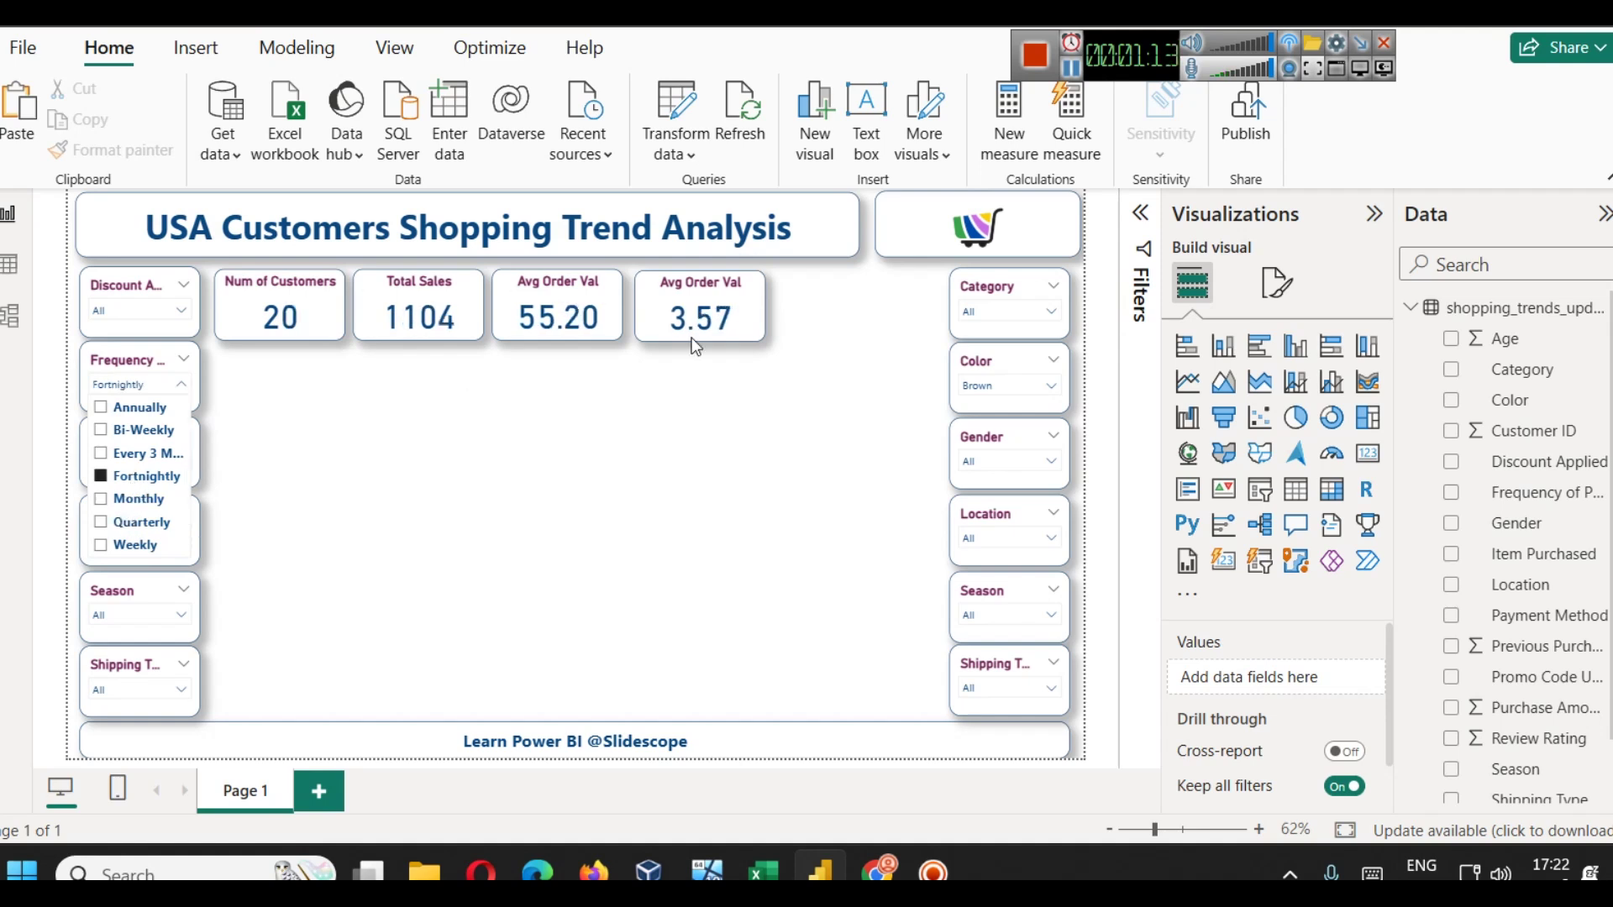
left_click(165, 364)
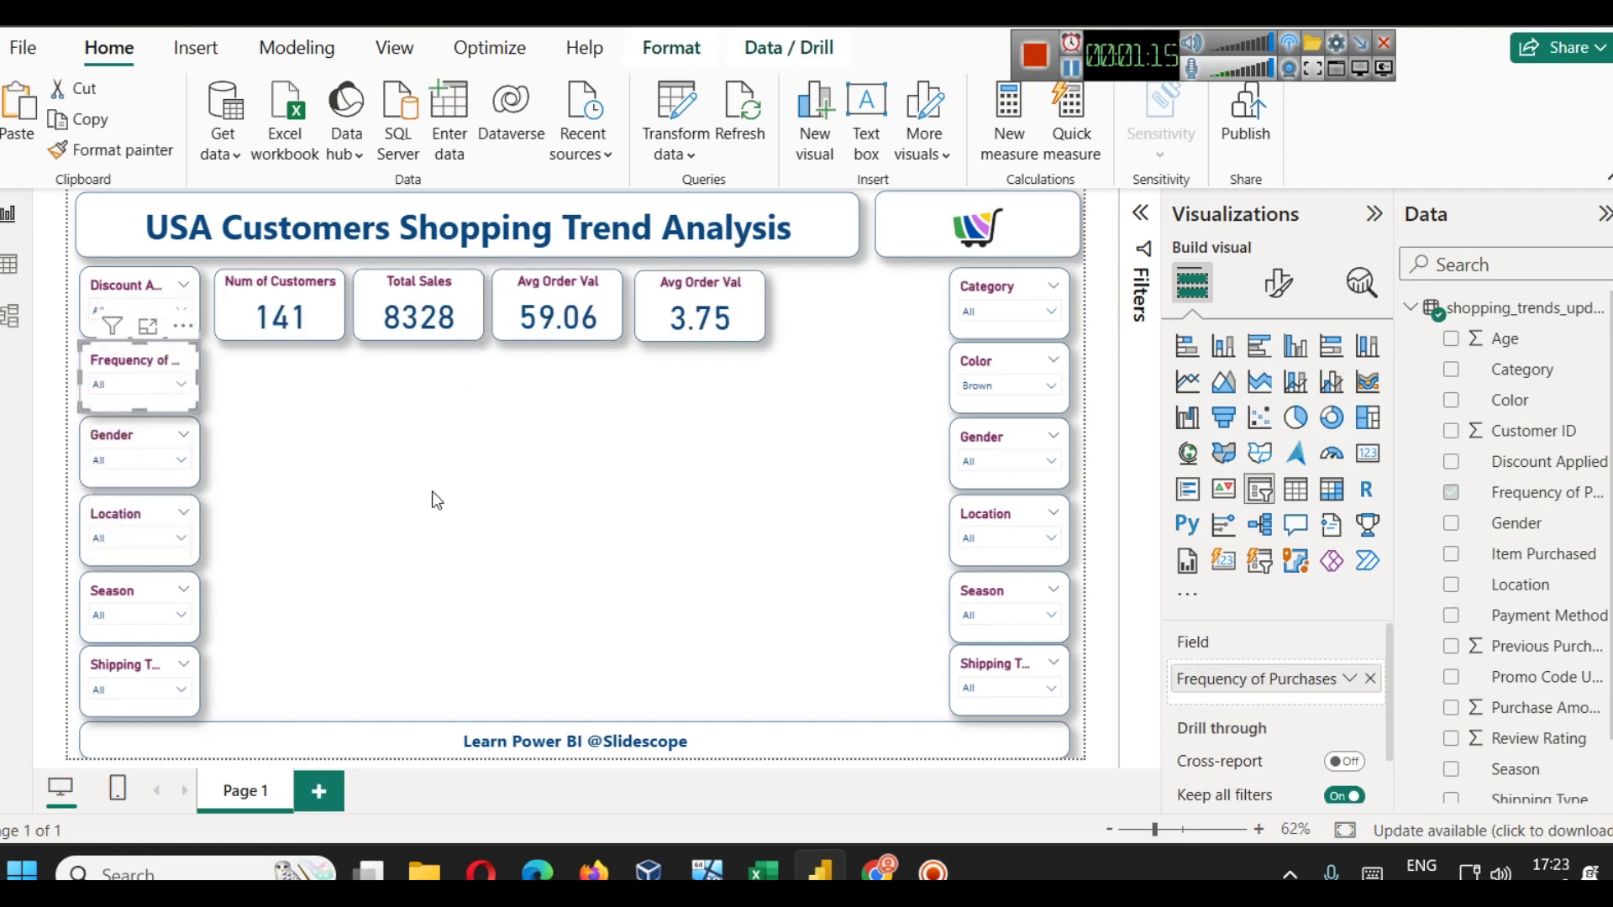
- Replace the duplicate Gender slicer's field with Item Purchased
left_click(115, 442)
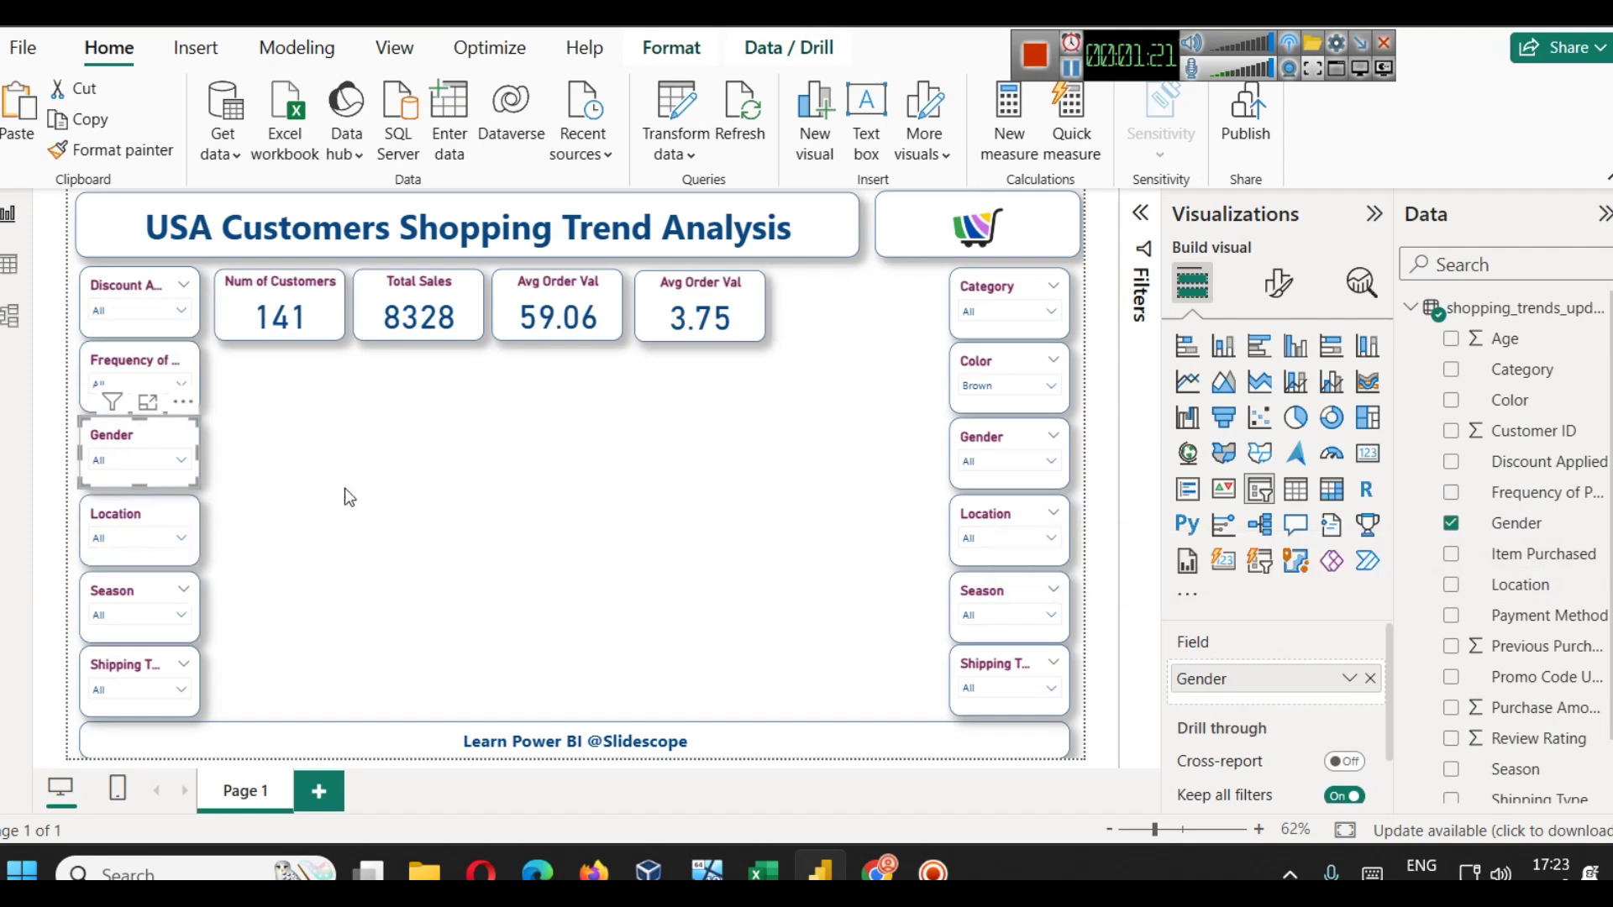
left_click(1370, 679)
left_click_drag(1533, 554, 1267, 678)
- Check how the KPI cards respond to Skirt, Sneakers, Socks, Sunglasses and Sweater in the Item Purchased slicer, and clear the selection
left_click(138, 461)
scroll(130, 370, "down", 5)
left_click(124, 319)
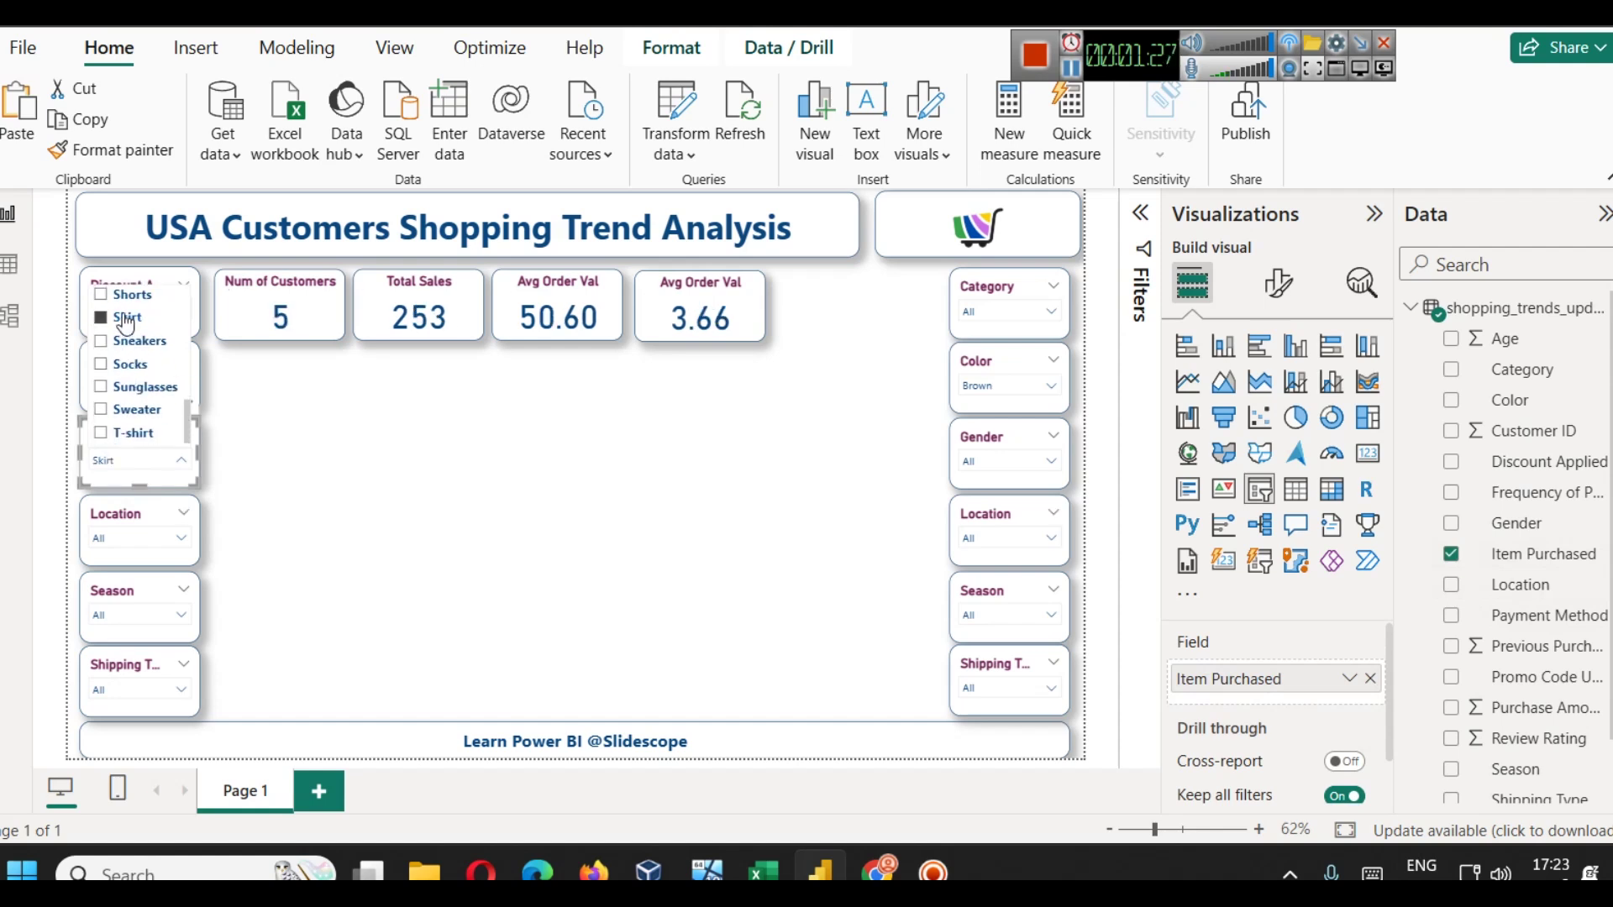
left_click(132, 344)
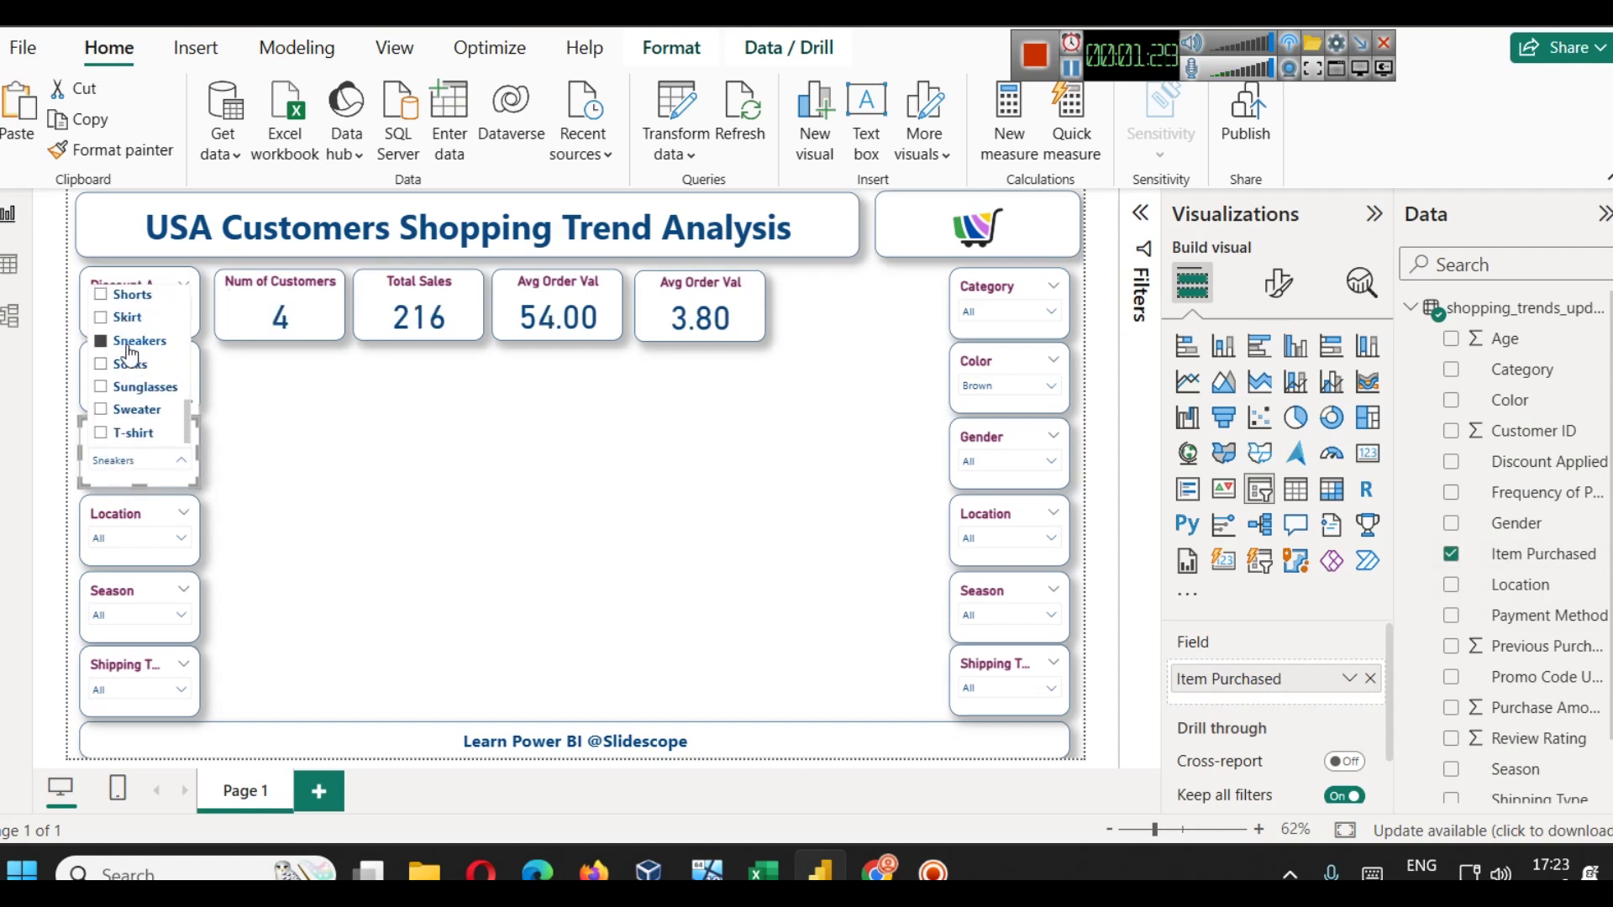
left_click(127, 364)
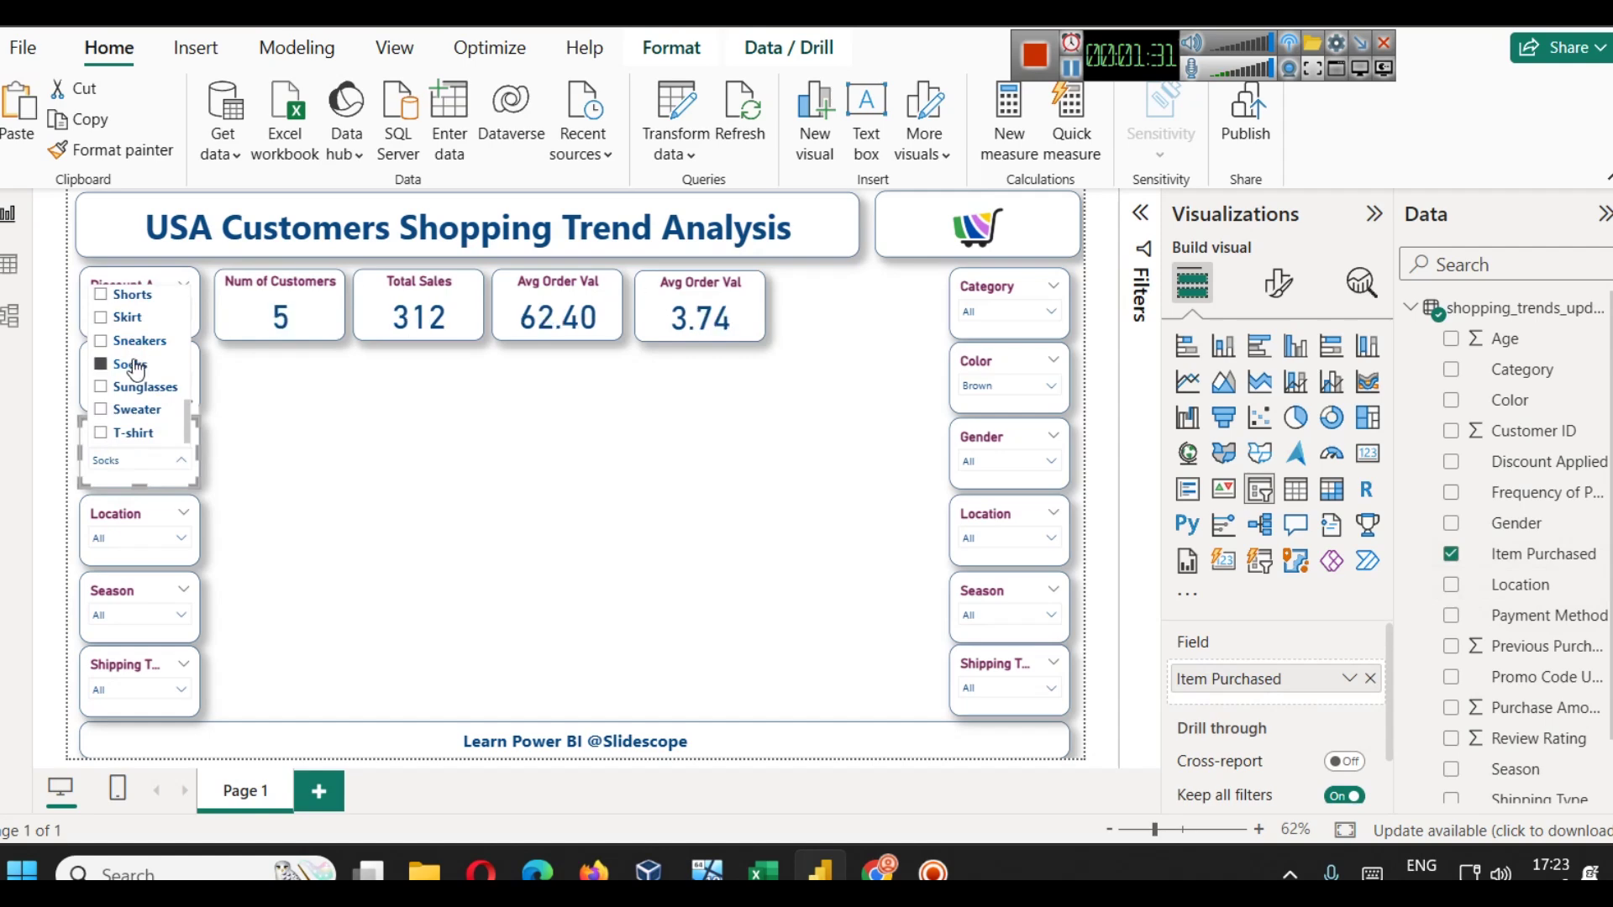
left_click(133, 389)
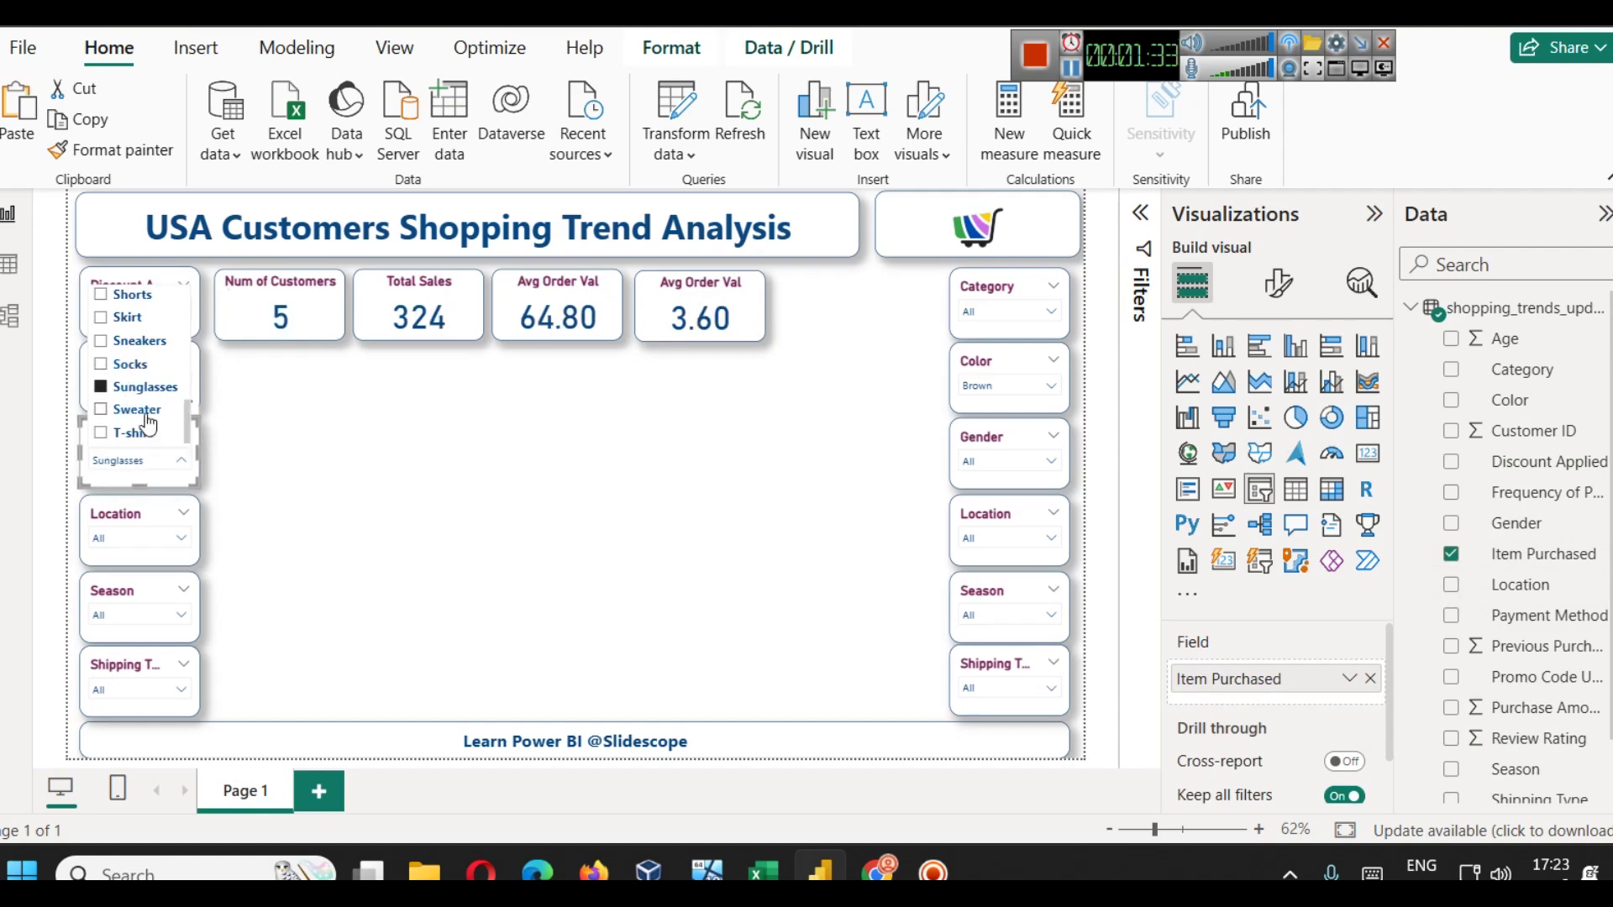
left_click(134, 410)
left_click(325, 452)
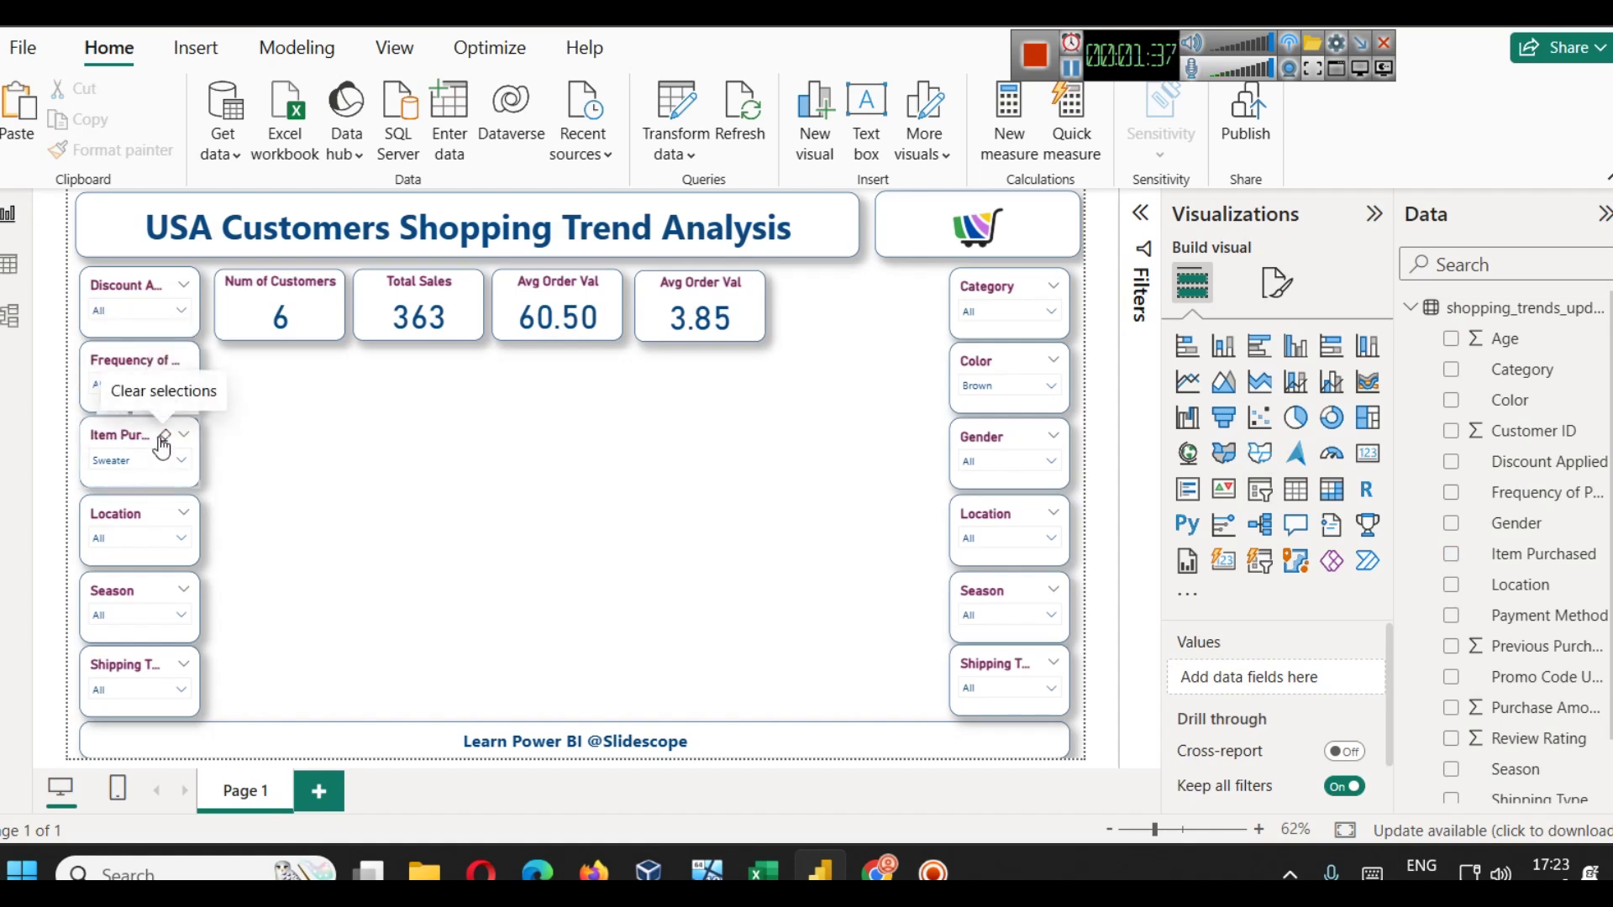
left_click(164, 435)
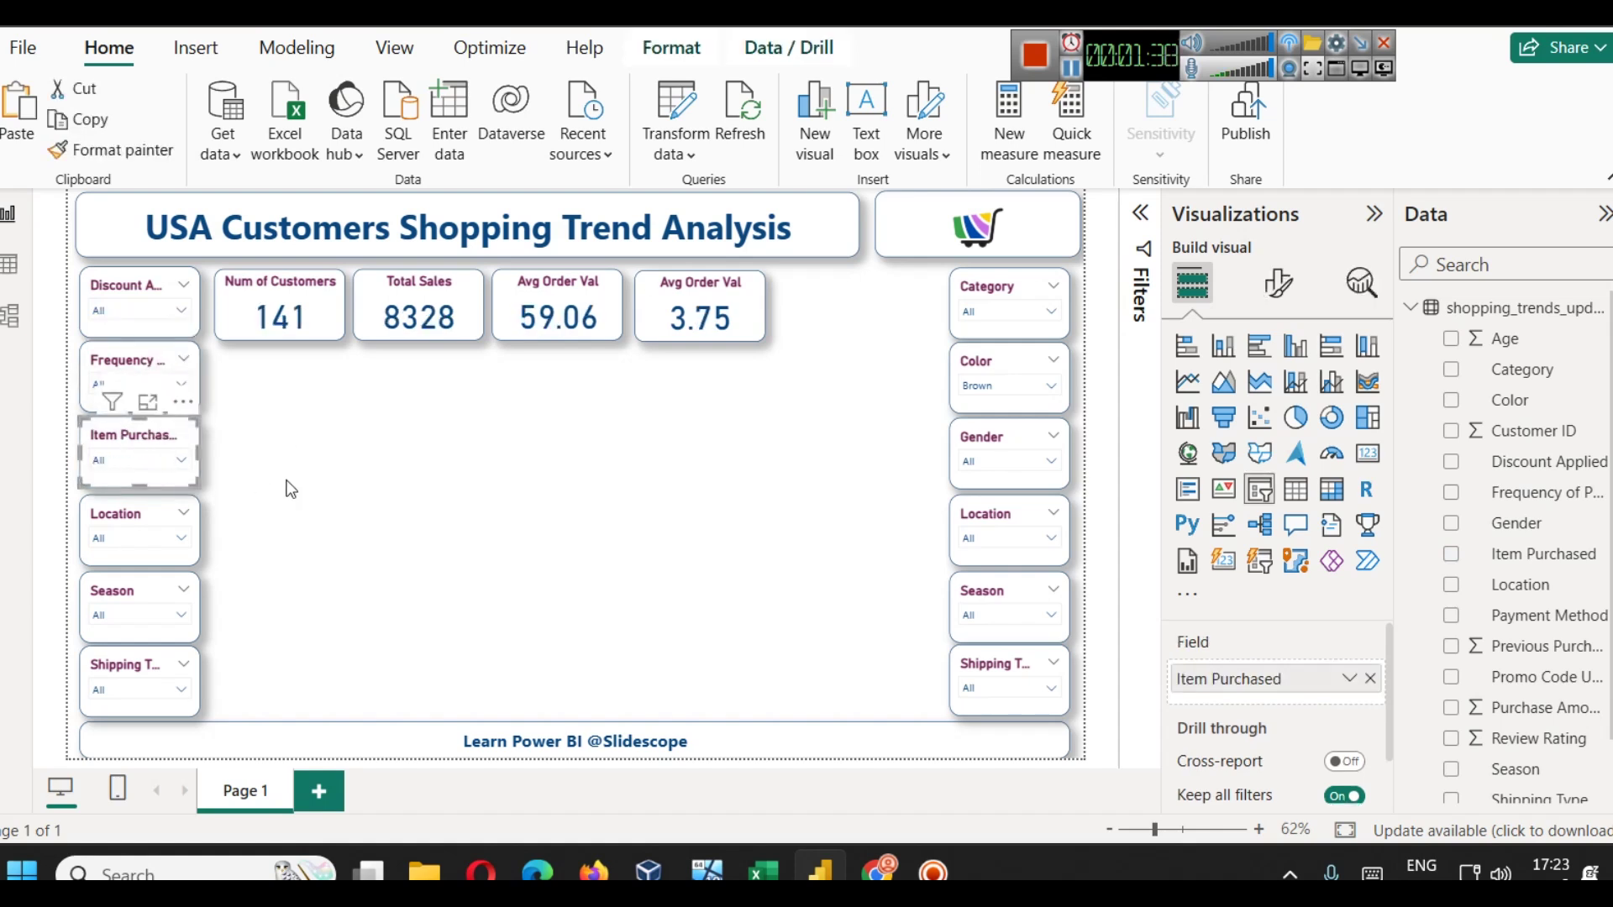
left_click(330, 427)
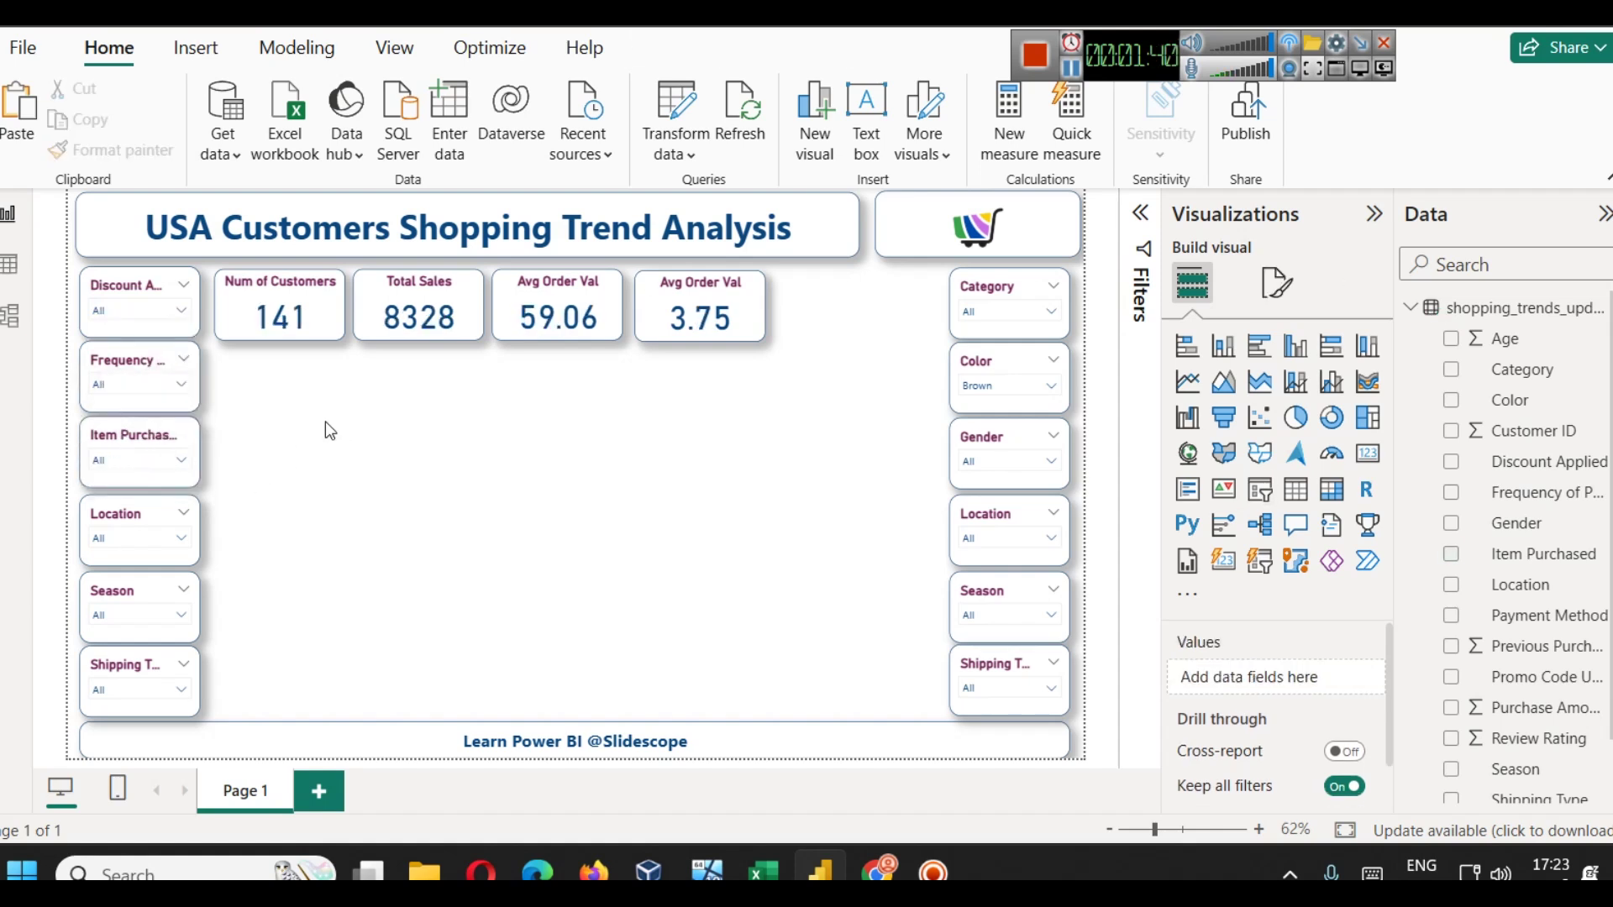
- Replace the duplicate Location slicer's field with Payment Method
left_click(133, 517)
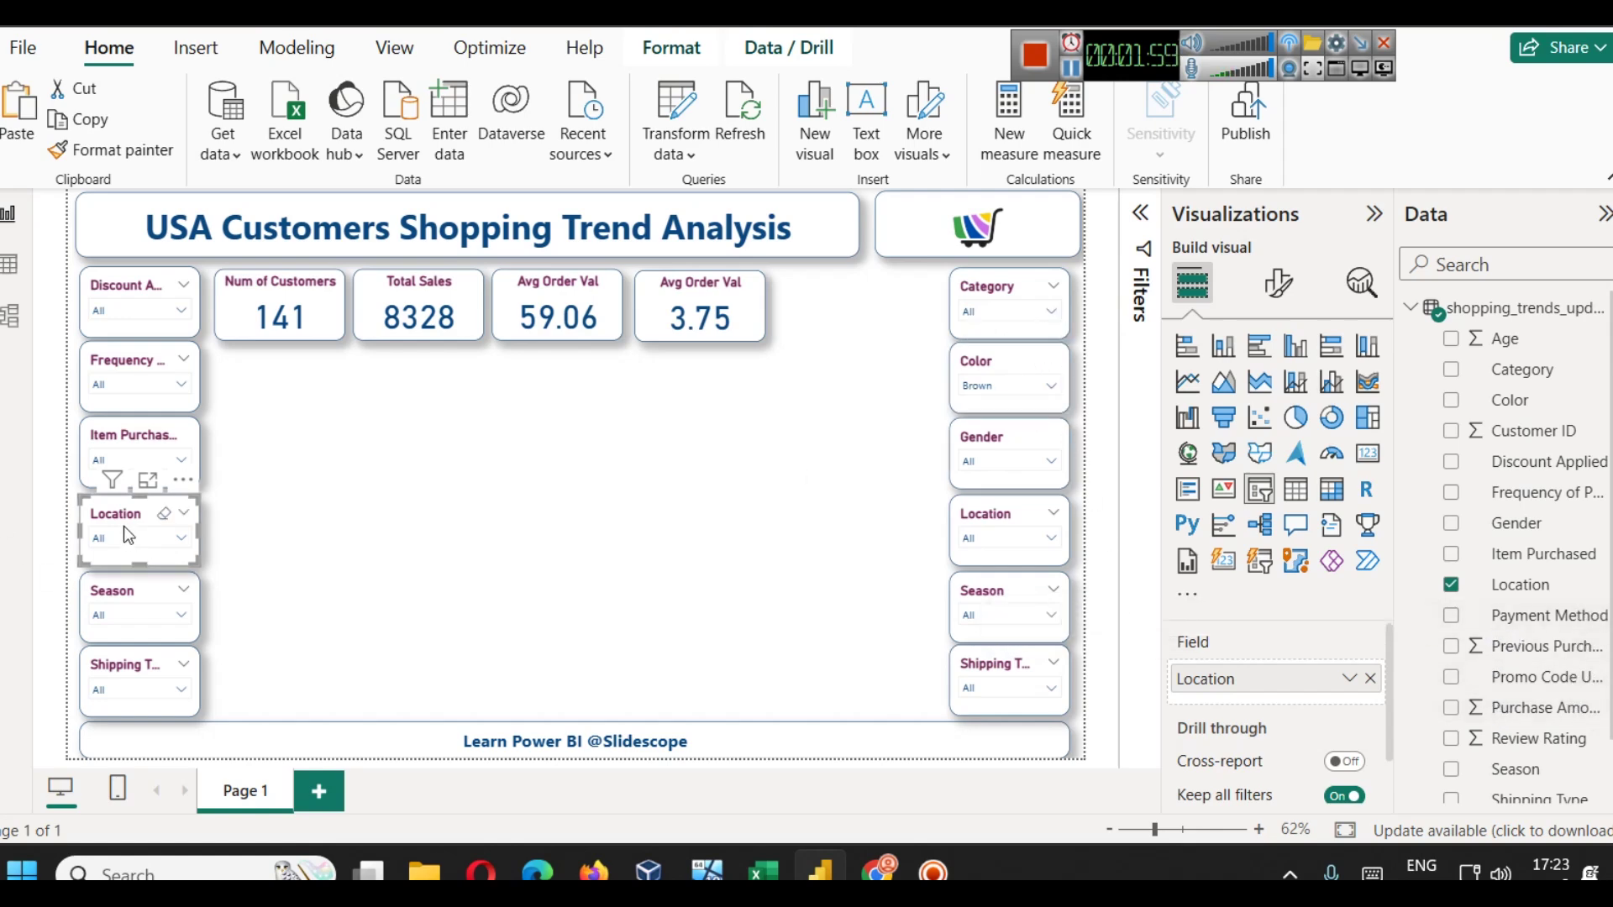
left_click(1371, 679)
left_click_drag(1538, 616, 1260, 678)
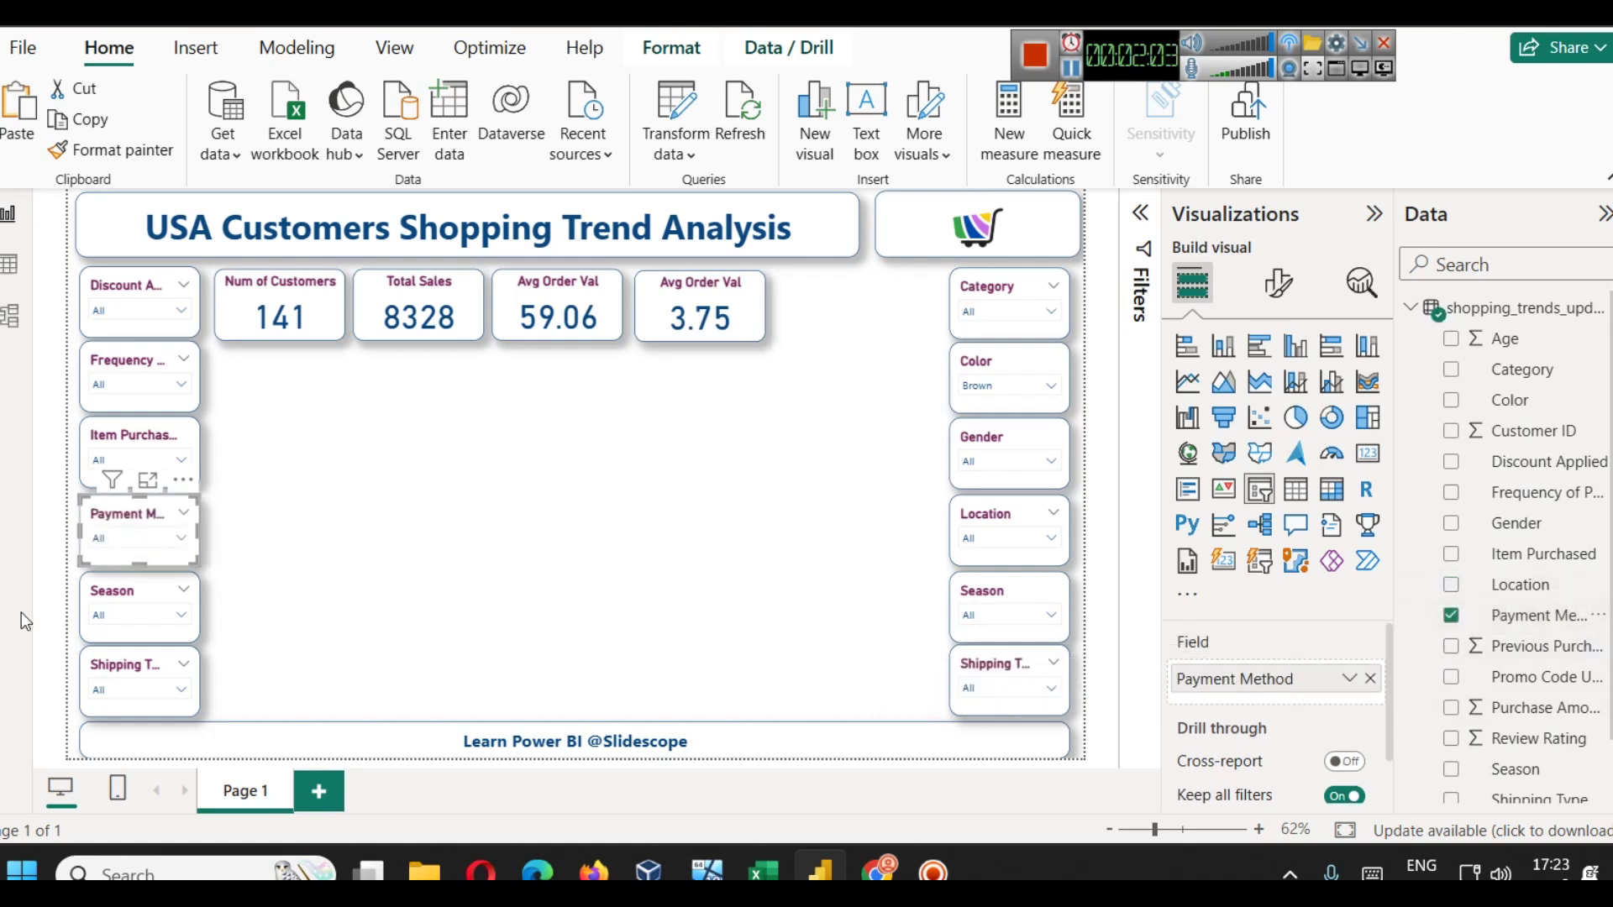
- Check the Credit Card, Debit Card and PayPal options of the Payment Method slicer, and clear the selection
left_click(124, 538)
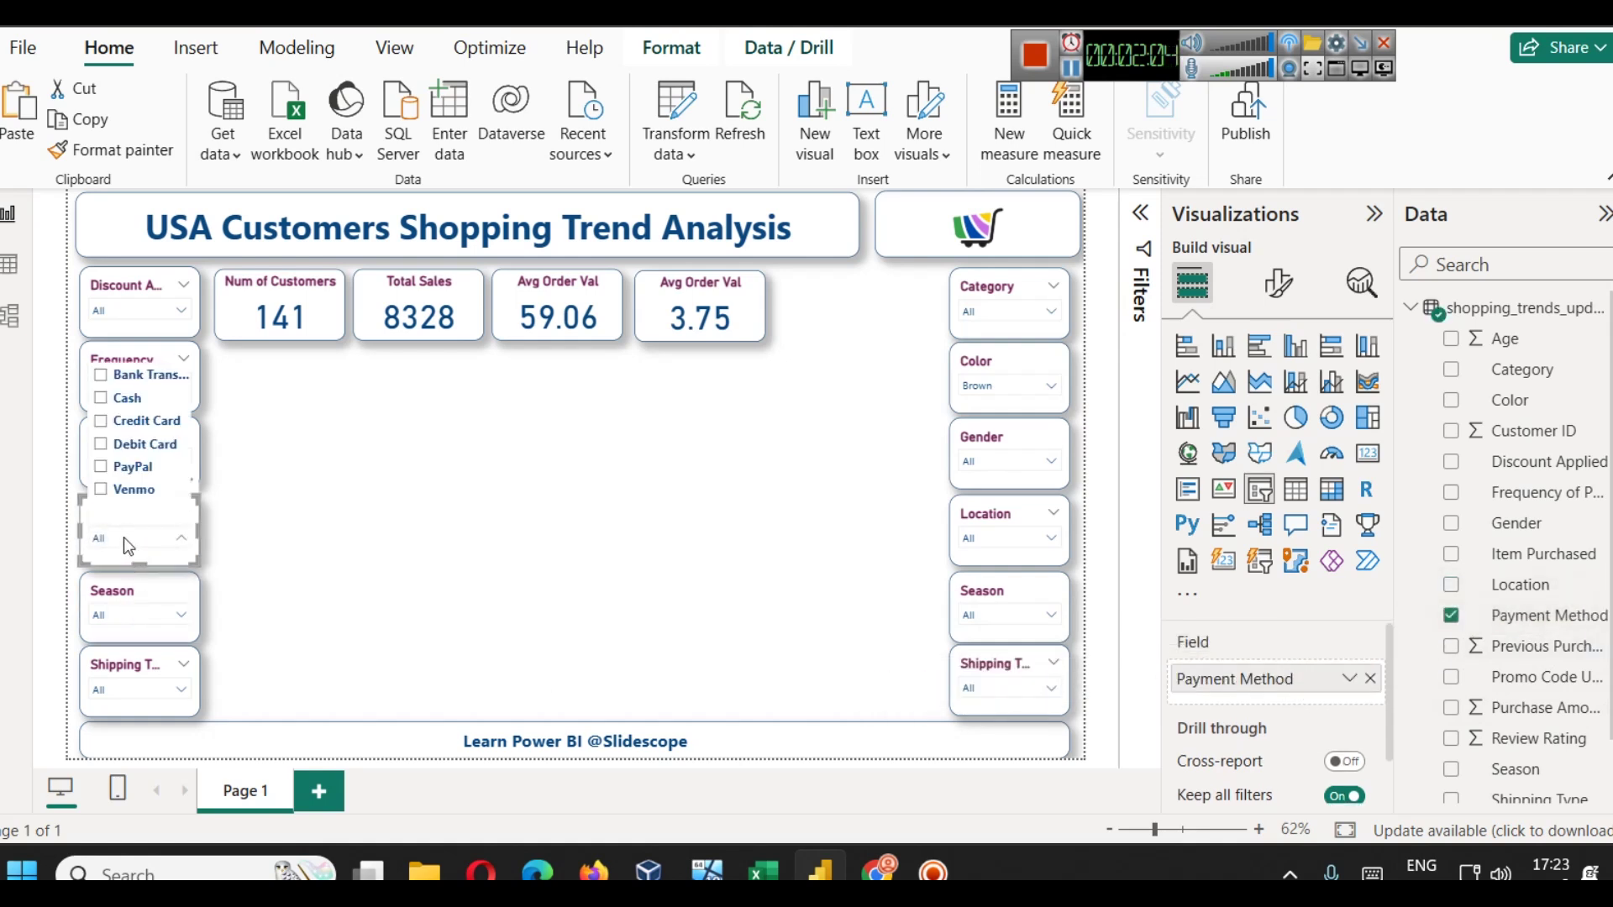
left_click(134, 423)
left_click(139, 446)
left_click(135, 467)
left_click(135, 467)
left_click(363, 531)
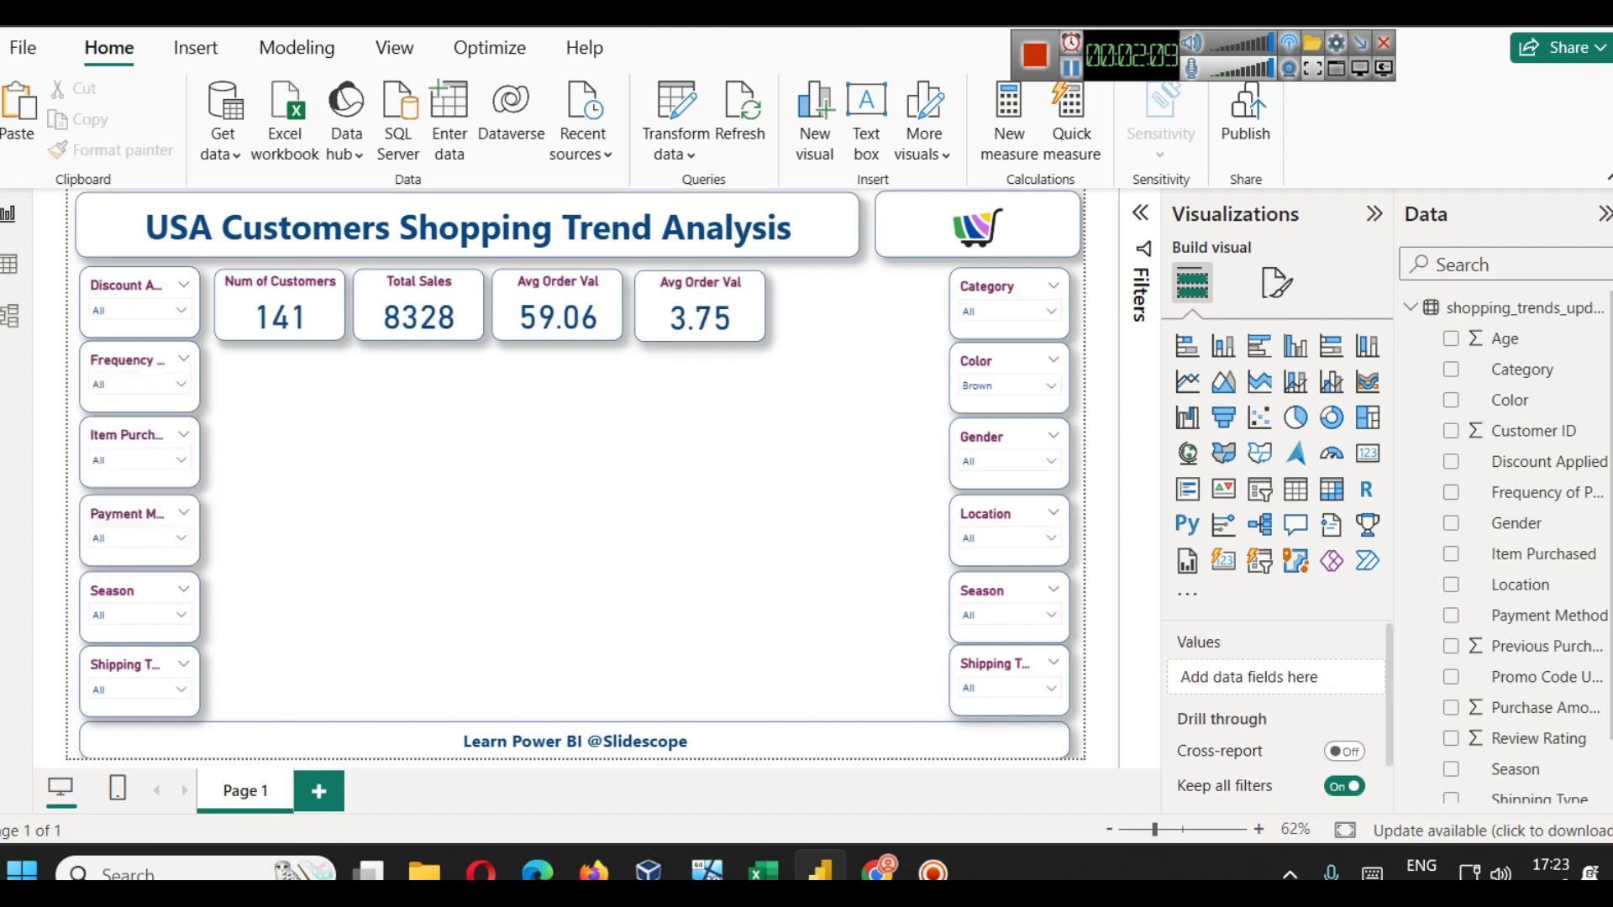
- Replace the duplicate Season slicer's field with Size
left_click(139, 597)
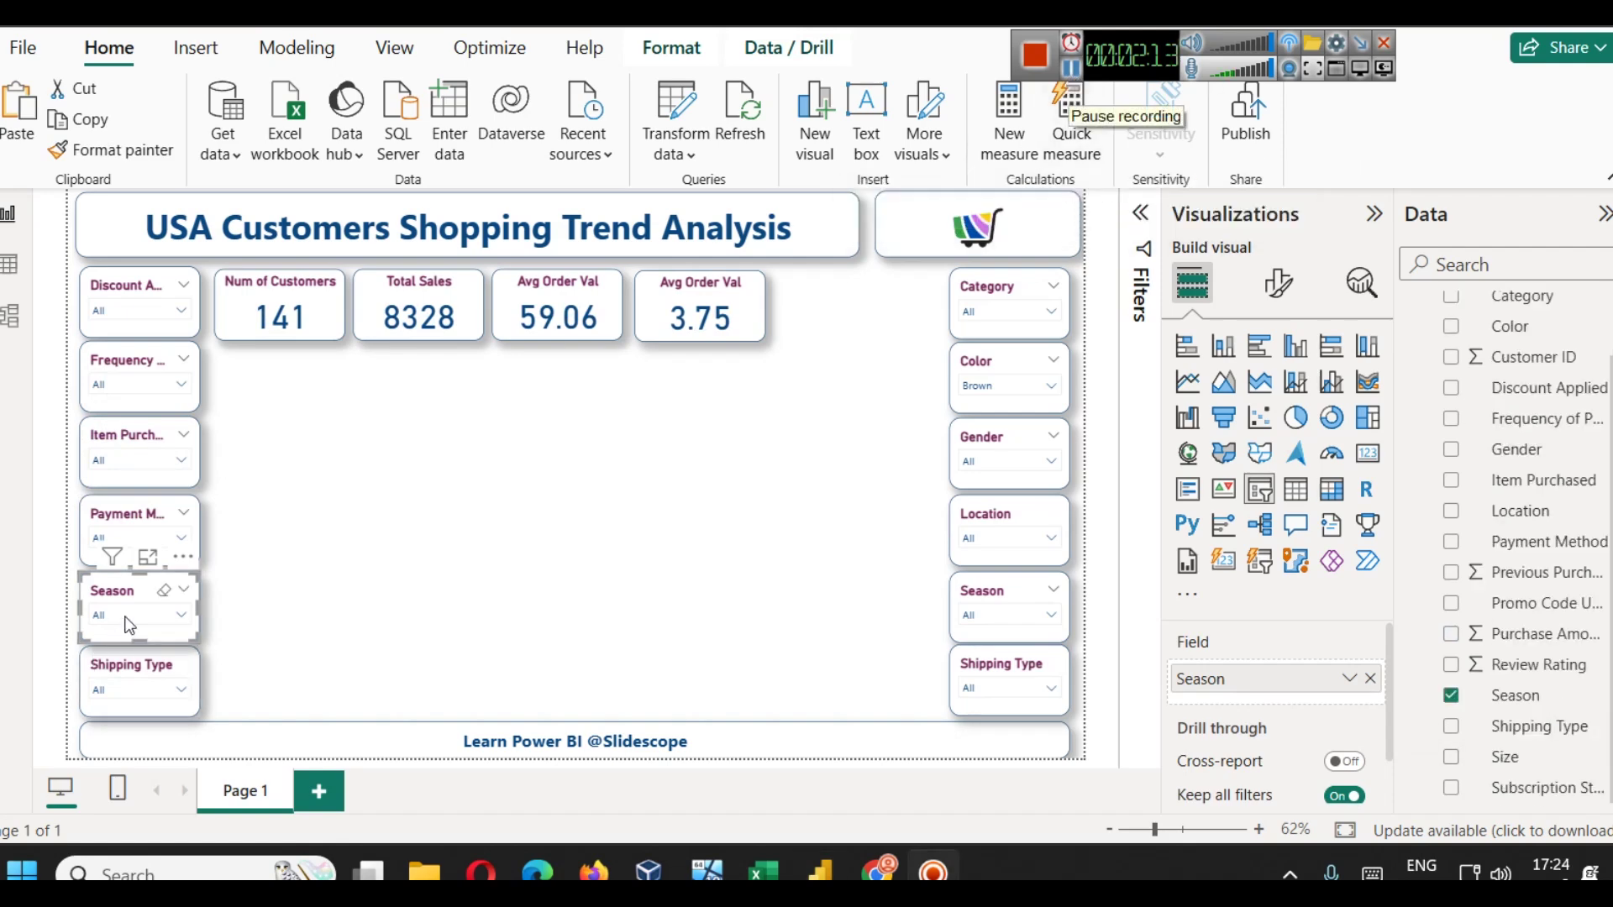
left_click(1370, 679)
left_click_drag(1508, 760, 1305, 689)
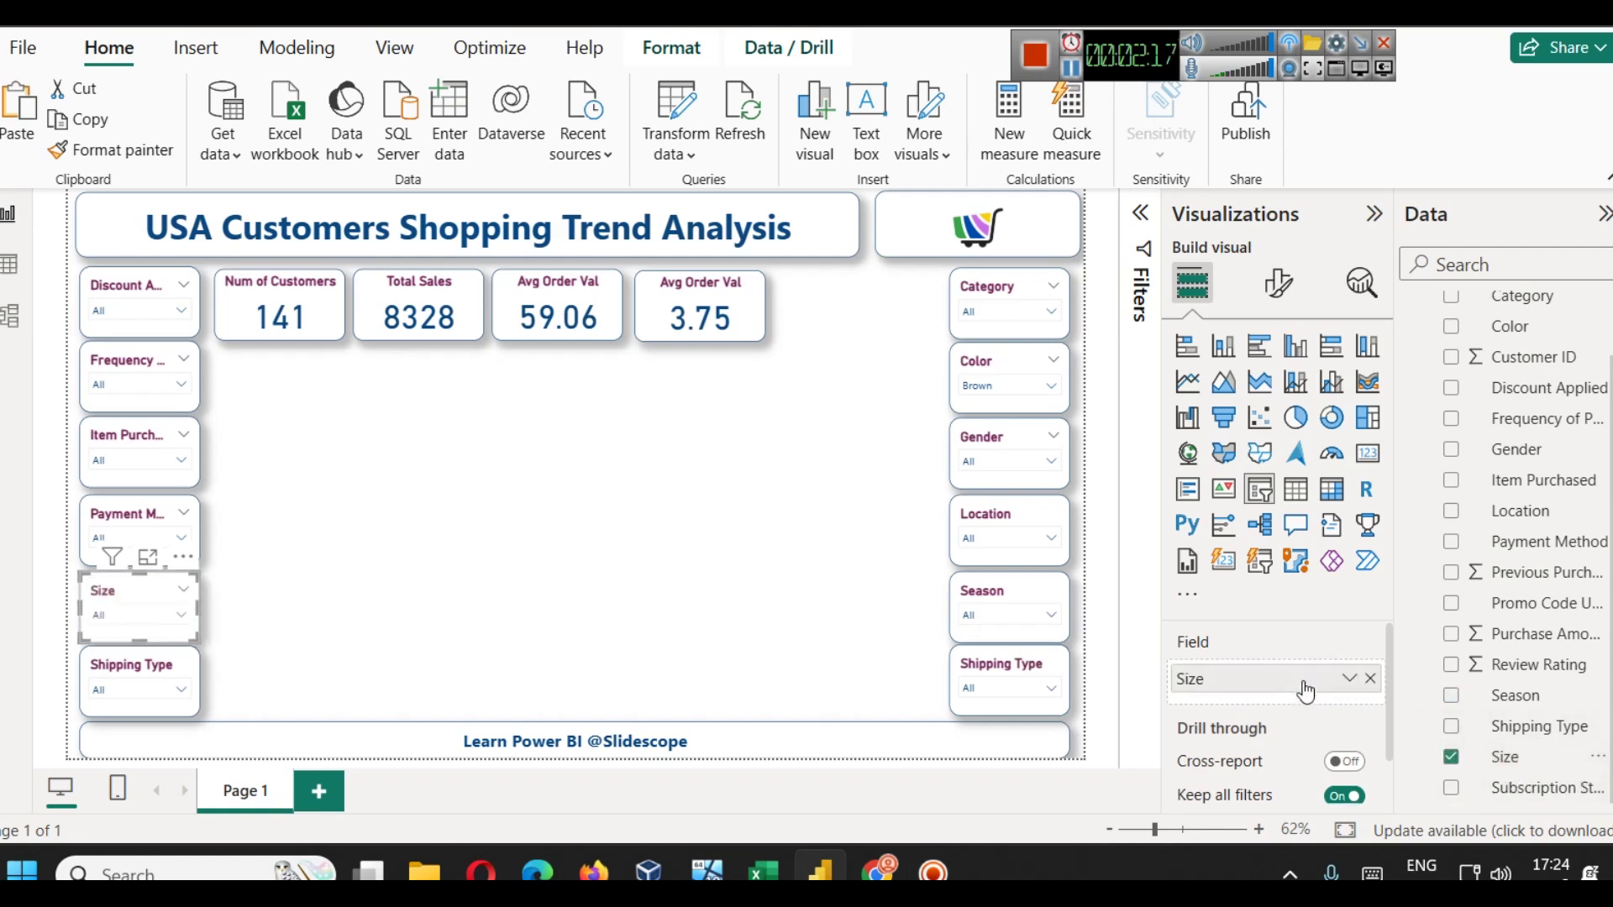
- Replace the duplicate Shipping Type slicer's field with Subscription Status
left_click(139, 664)
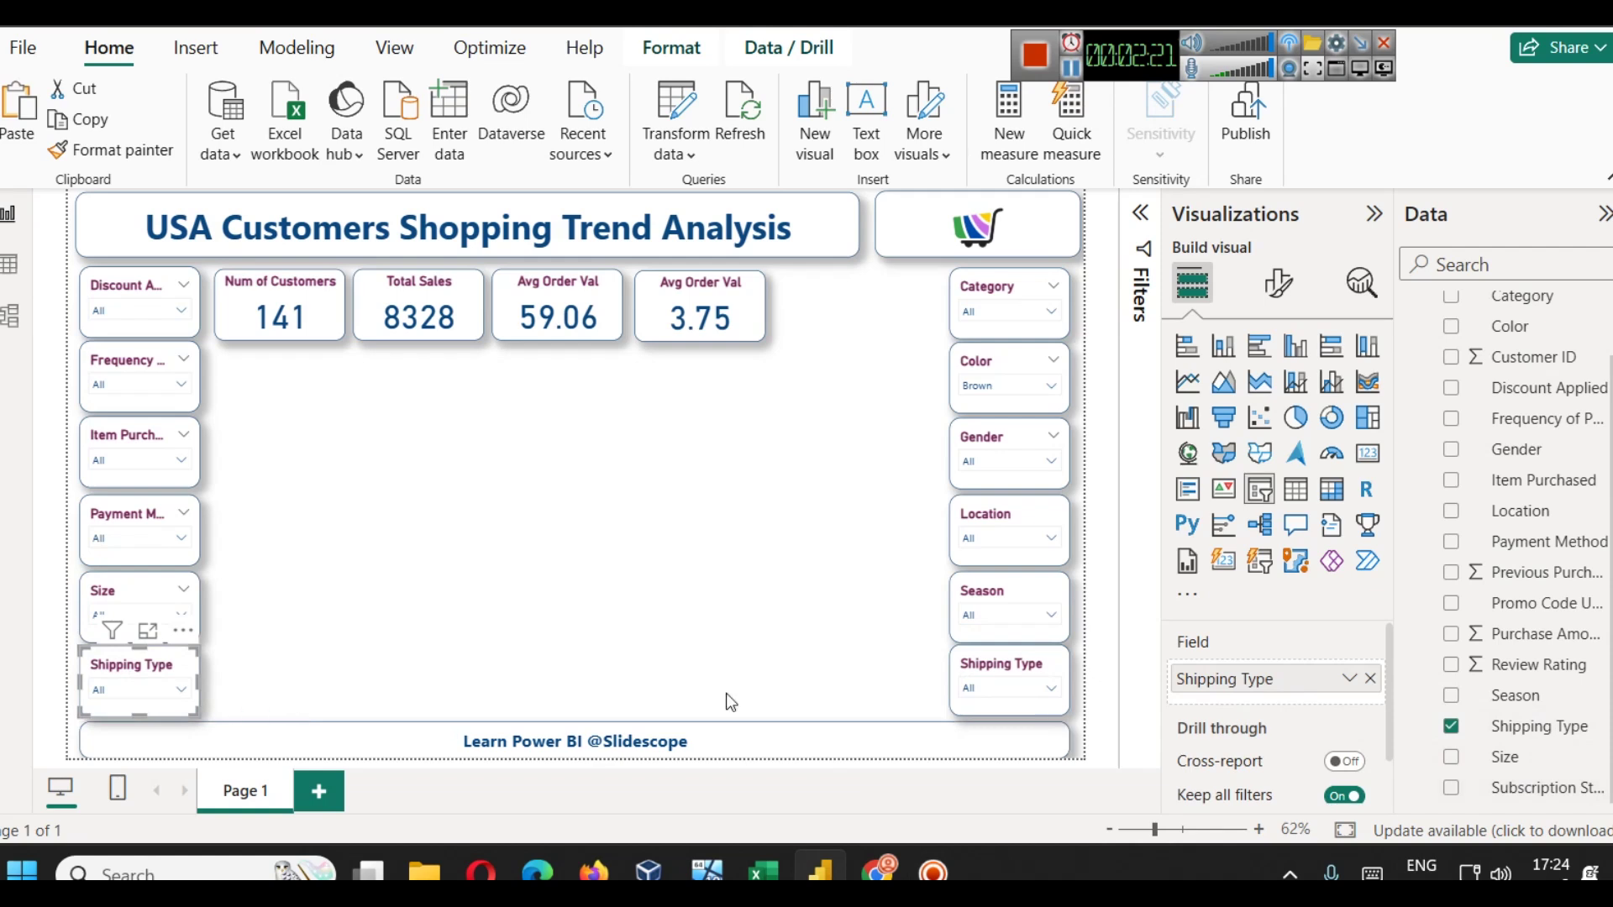
left_click(1360, 677)
left_click(1360, 677)
left_click(1369, 679)
left_click_drag(1515, 789, 1339, 684)
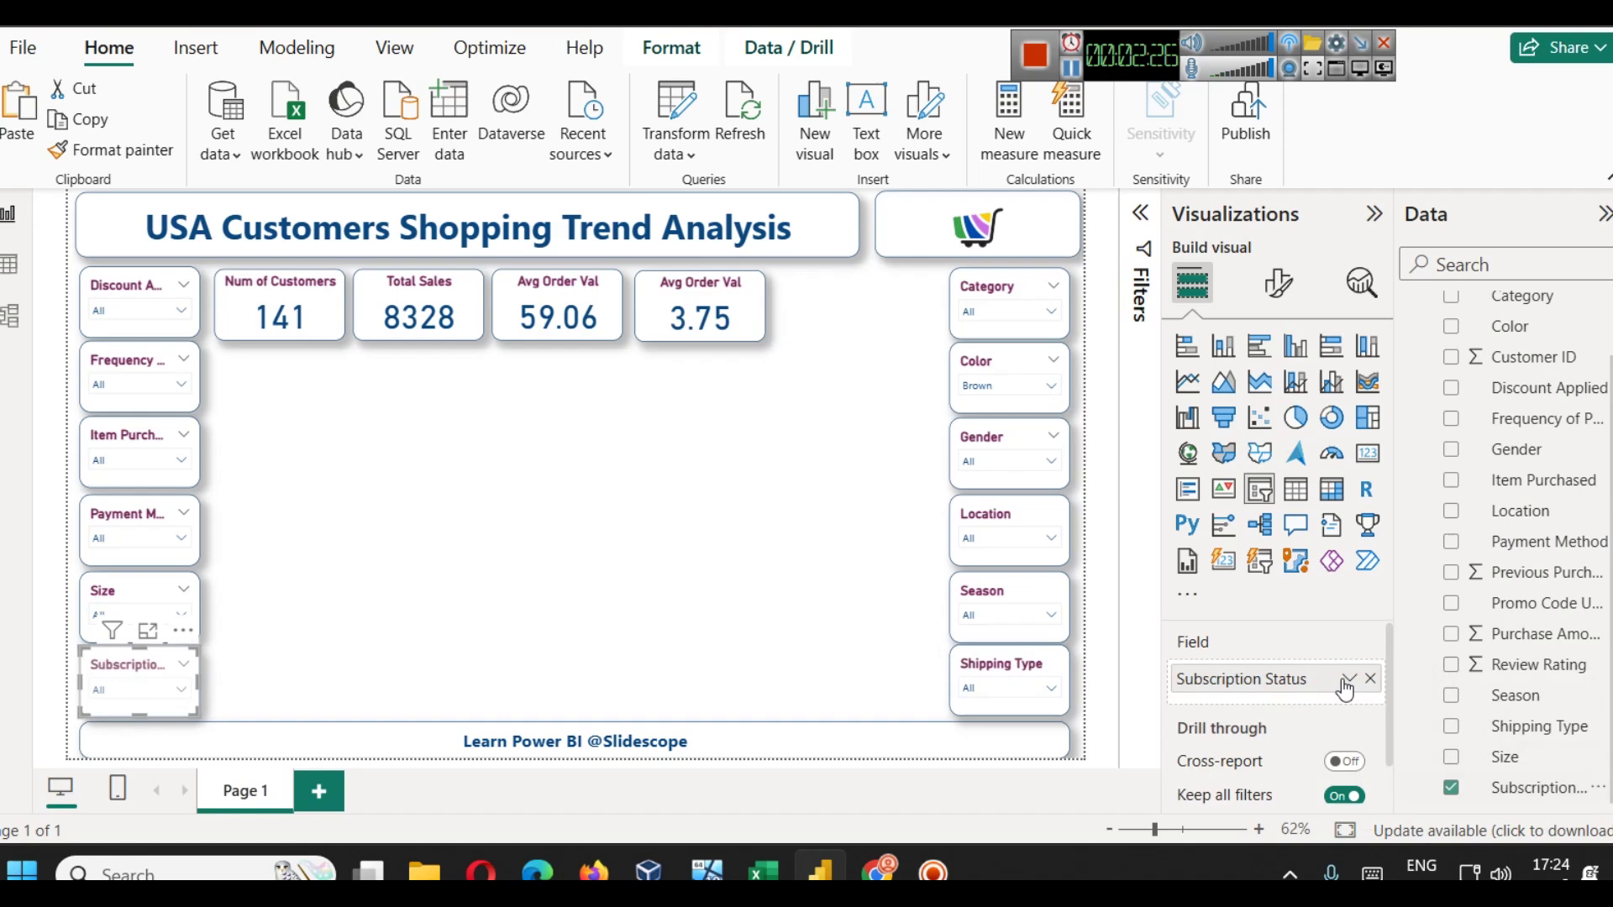
- Check how the KPI cards respond to the Yes and No subscription statuses, and clear the selection
left_click(169, 683)
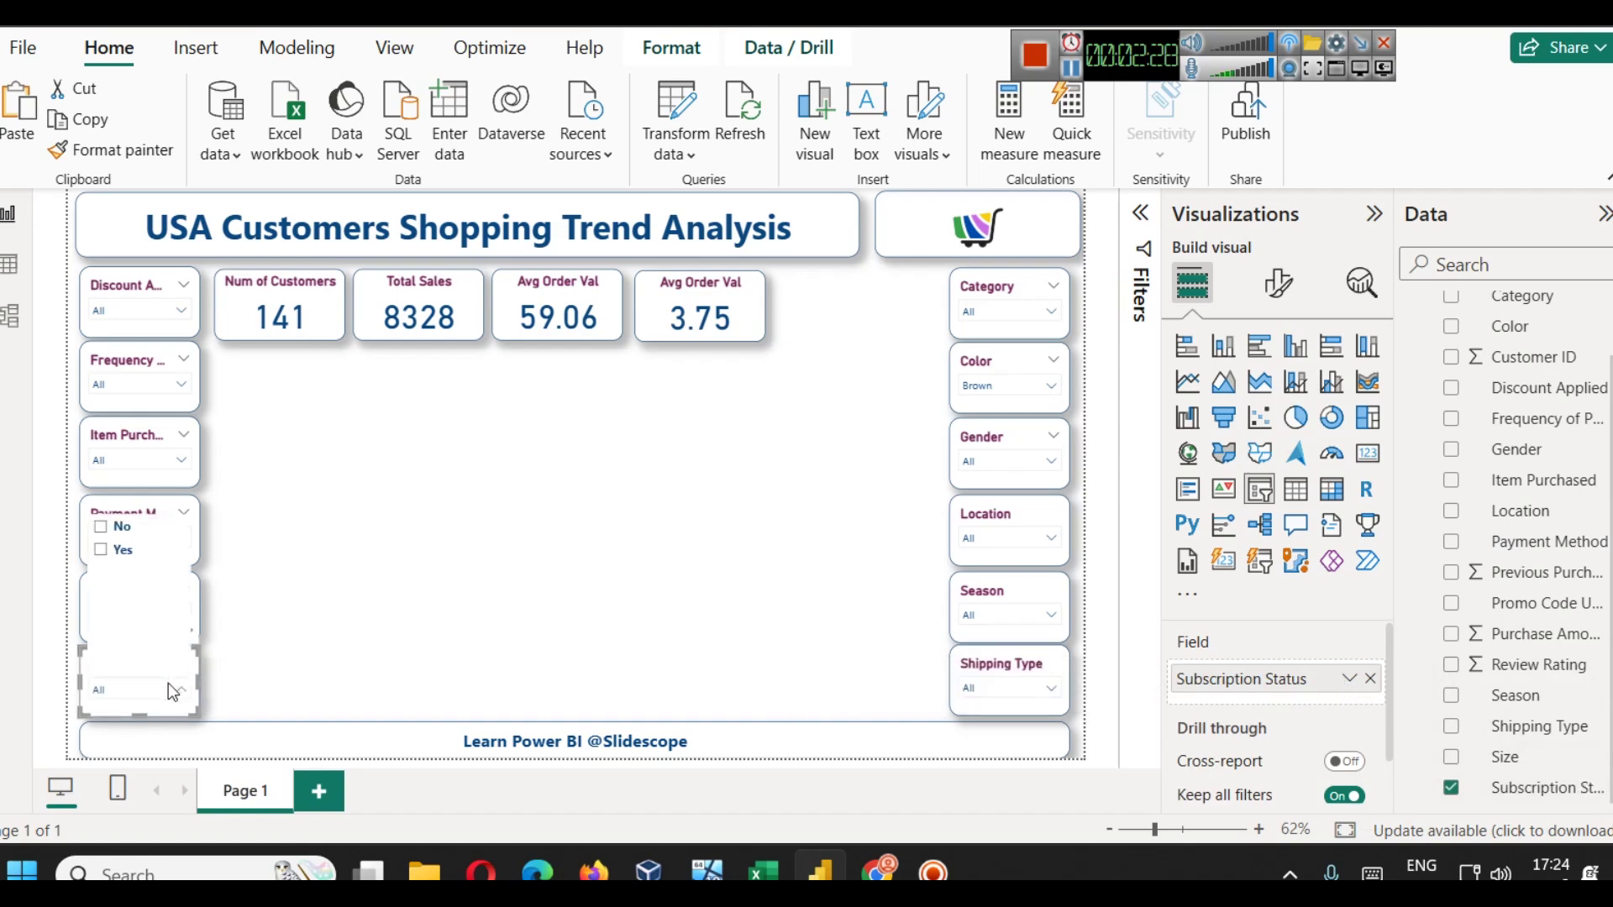
left_click(126, 551)
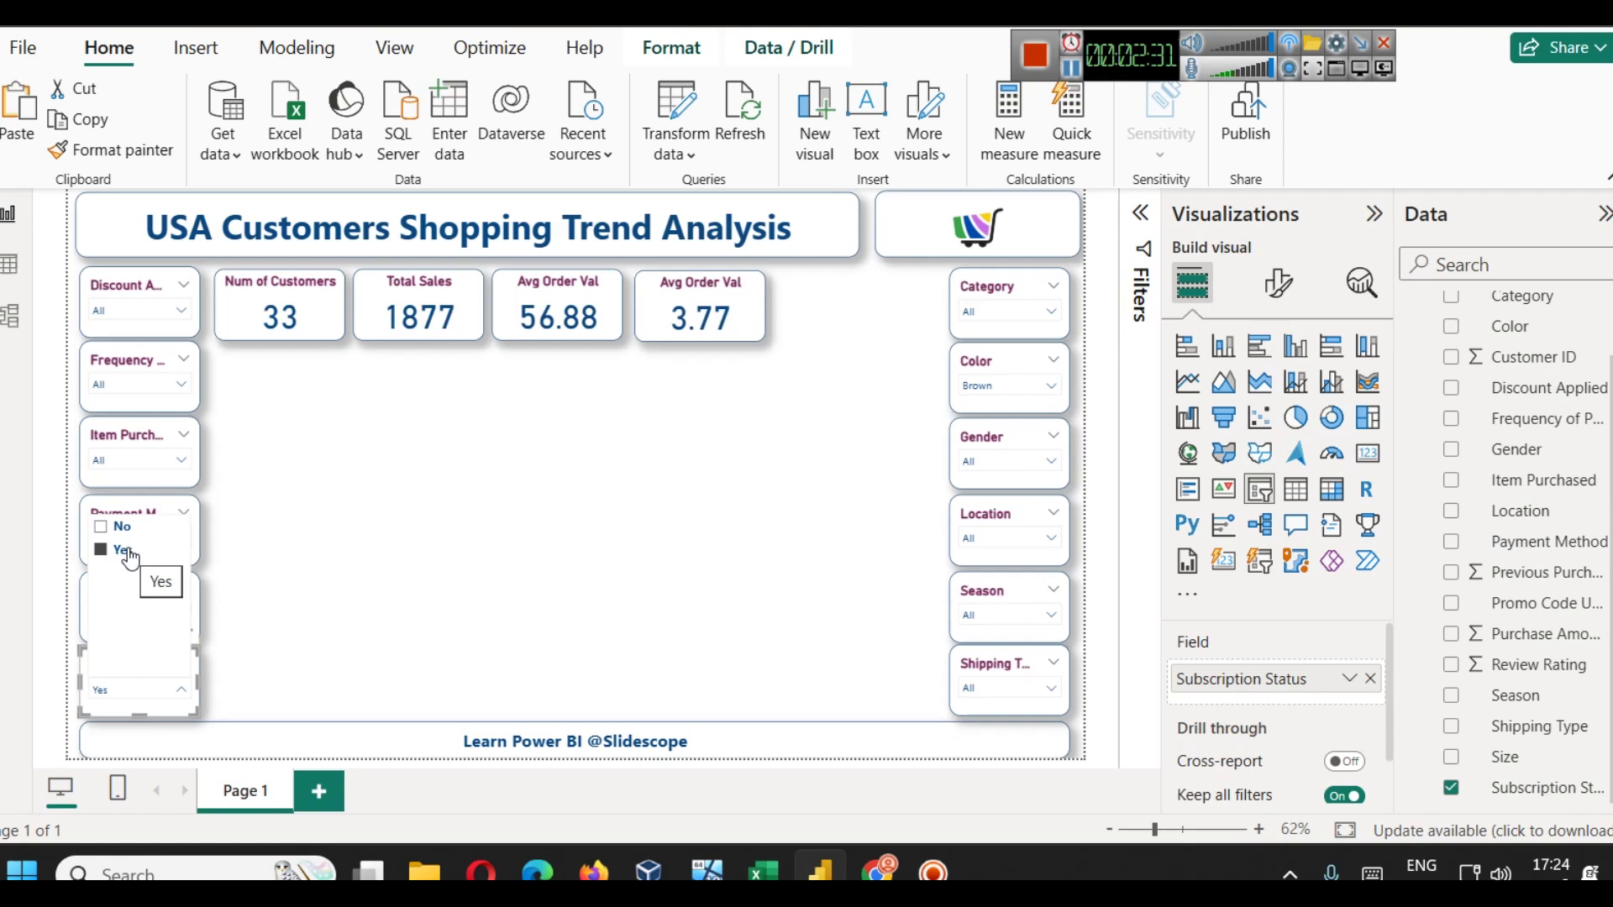
left_click(116, 527)
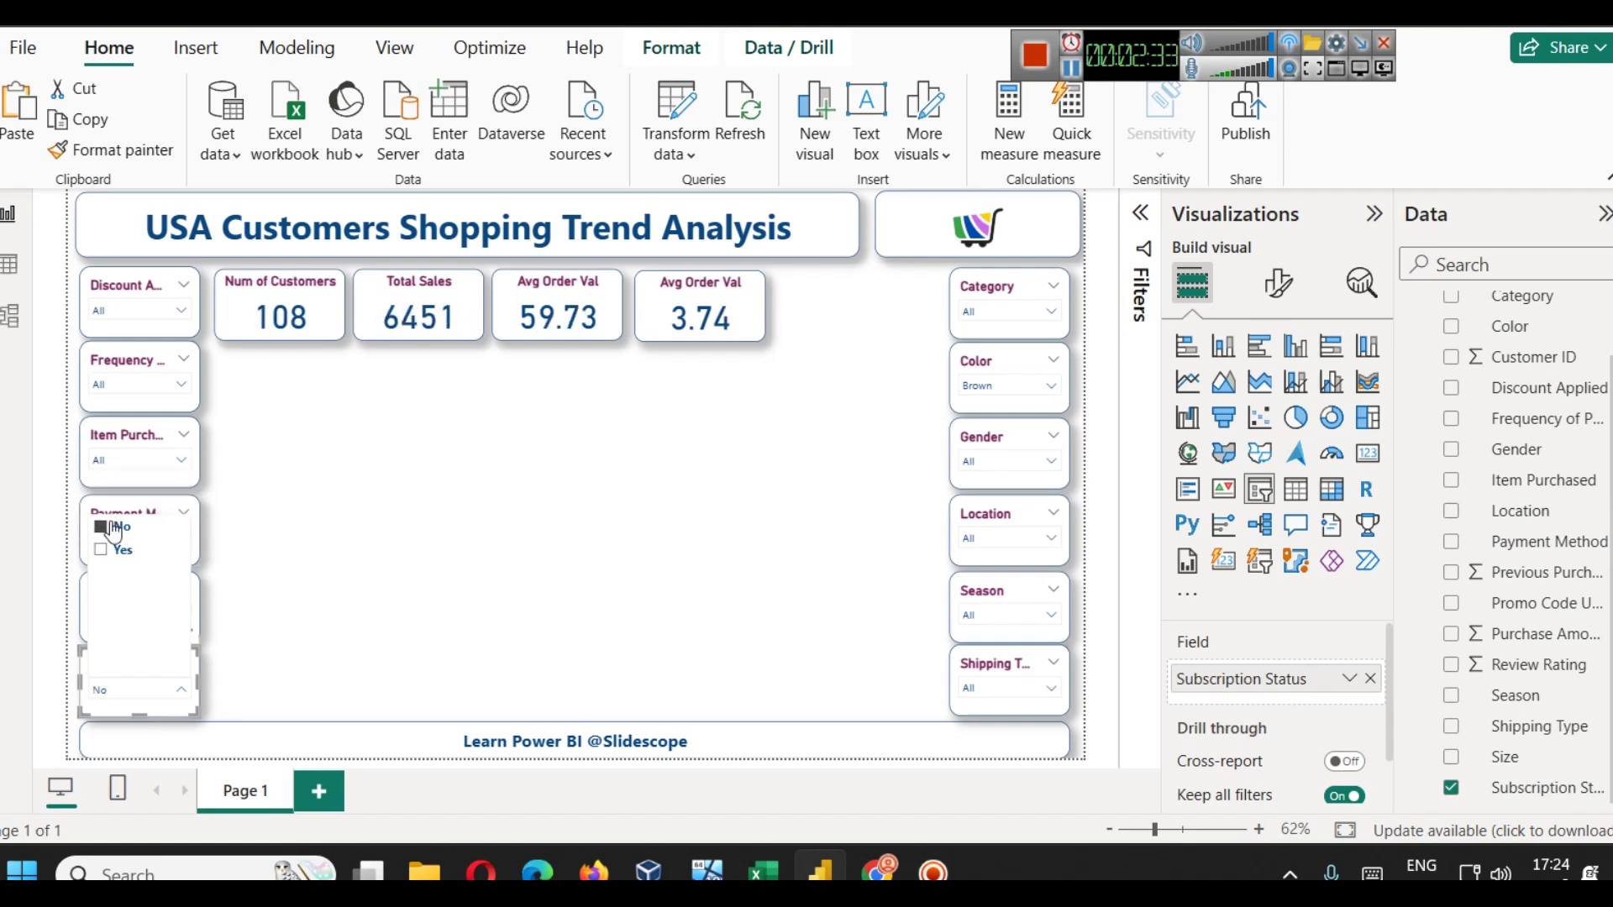
left_click(338, 576)
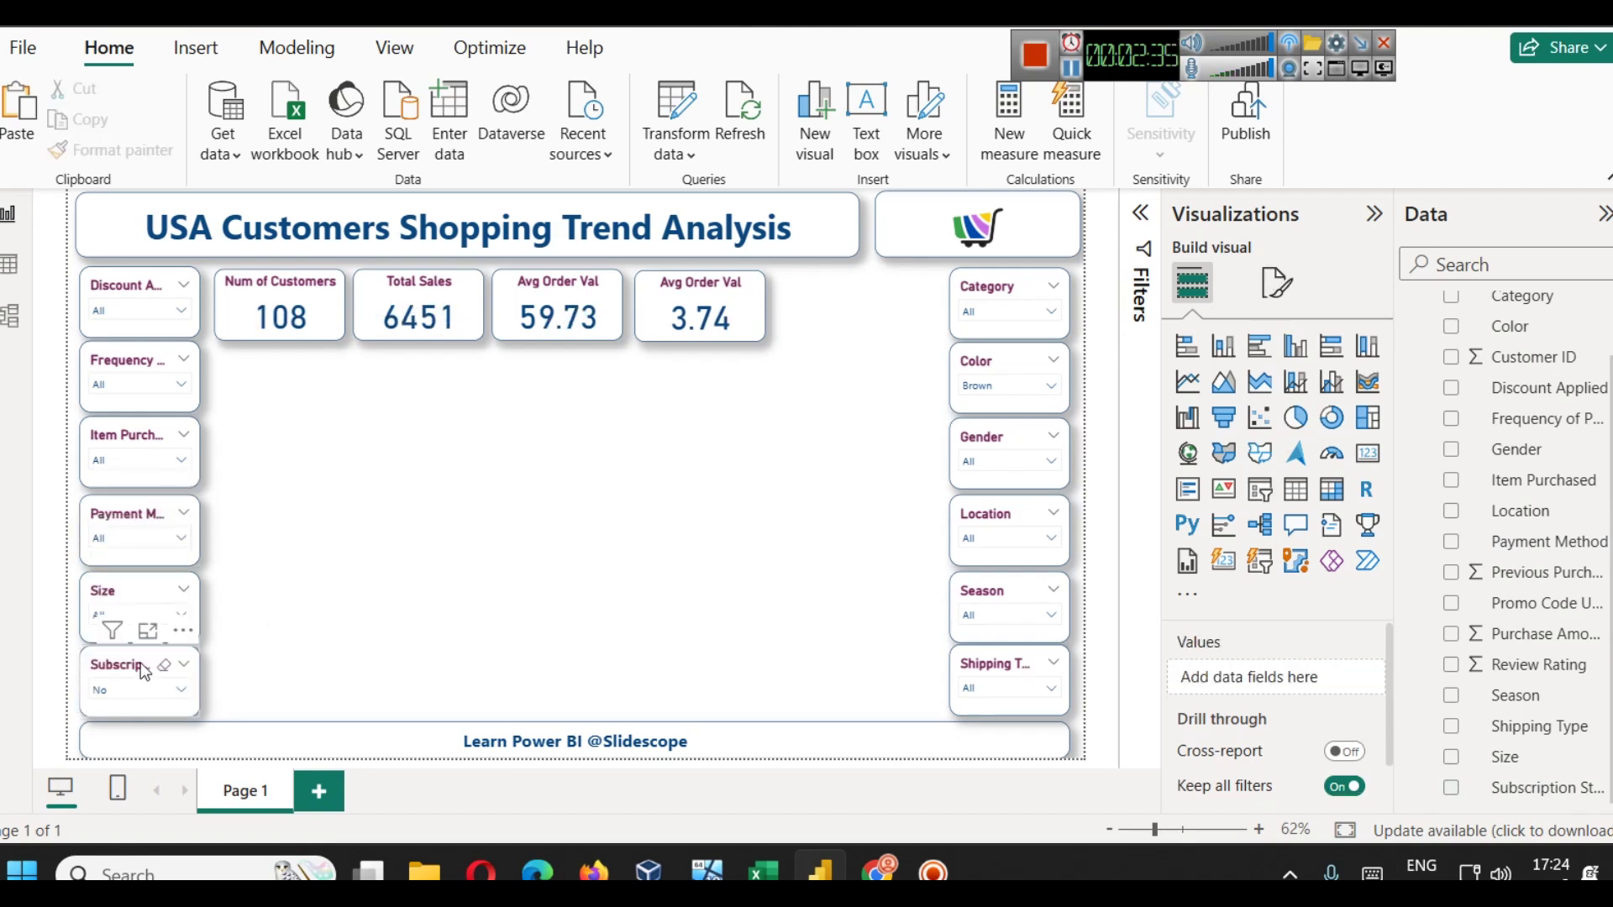
left_click(164, 665)
left_click(545, 537)
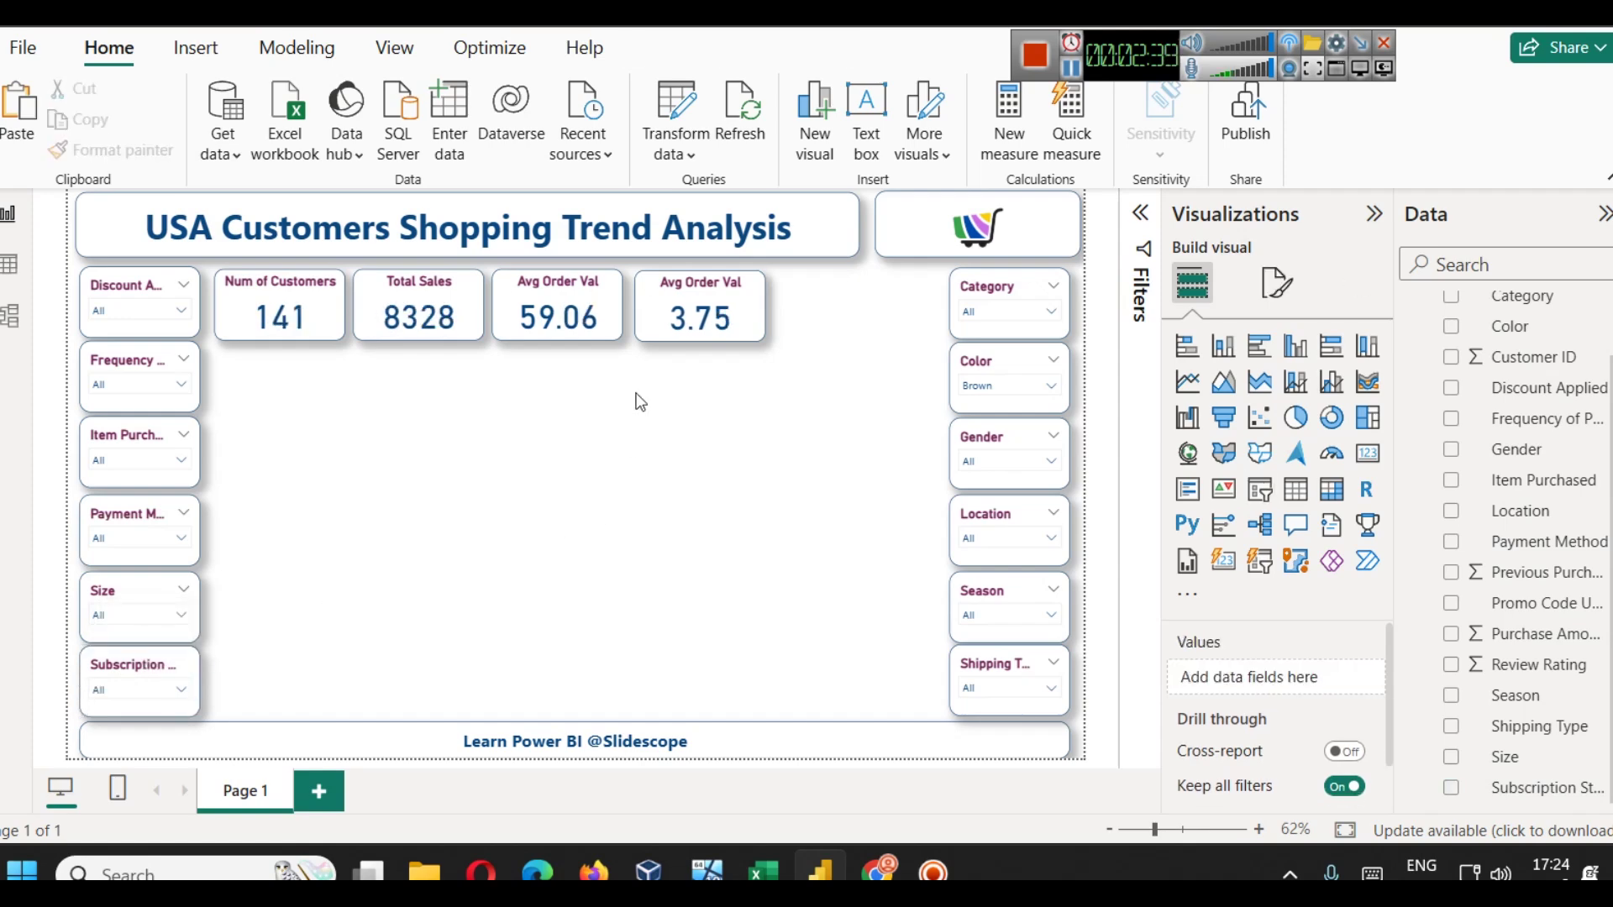
- Duplicate the average Review Rating card and place the copy beside it at the end of the KPI row
scroll(1512, 457, "up", 3)
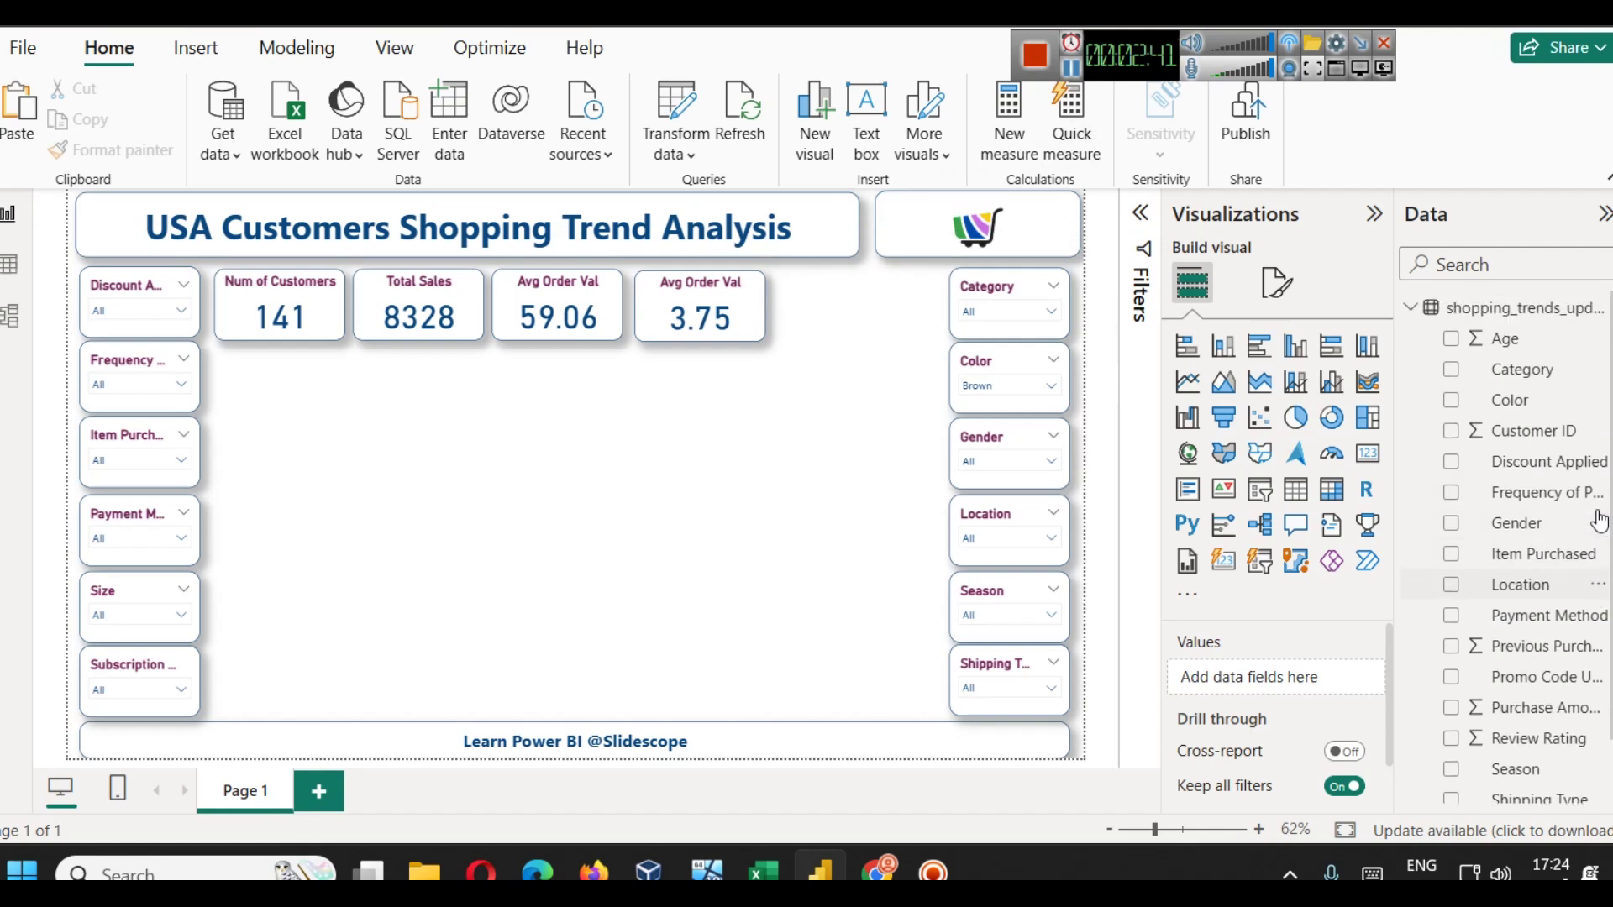
left_click(697, 315)
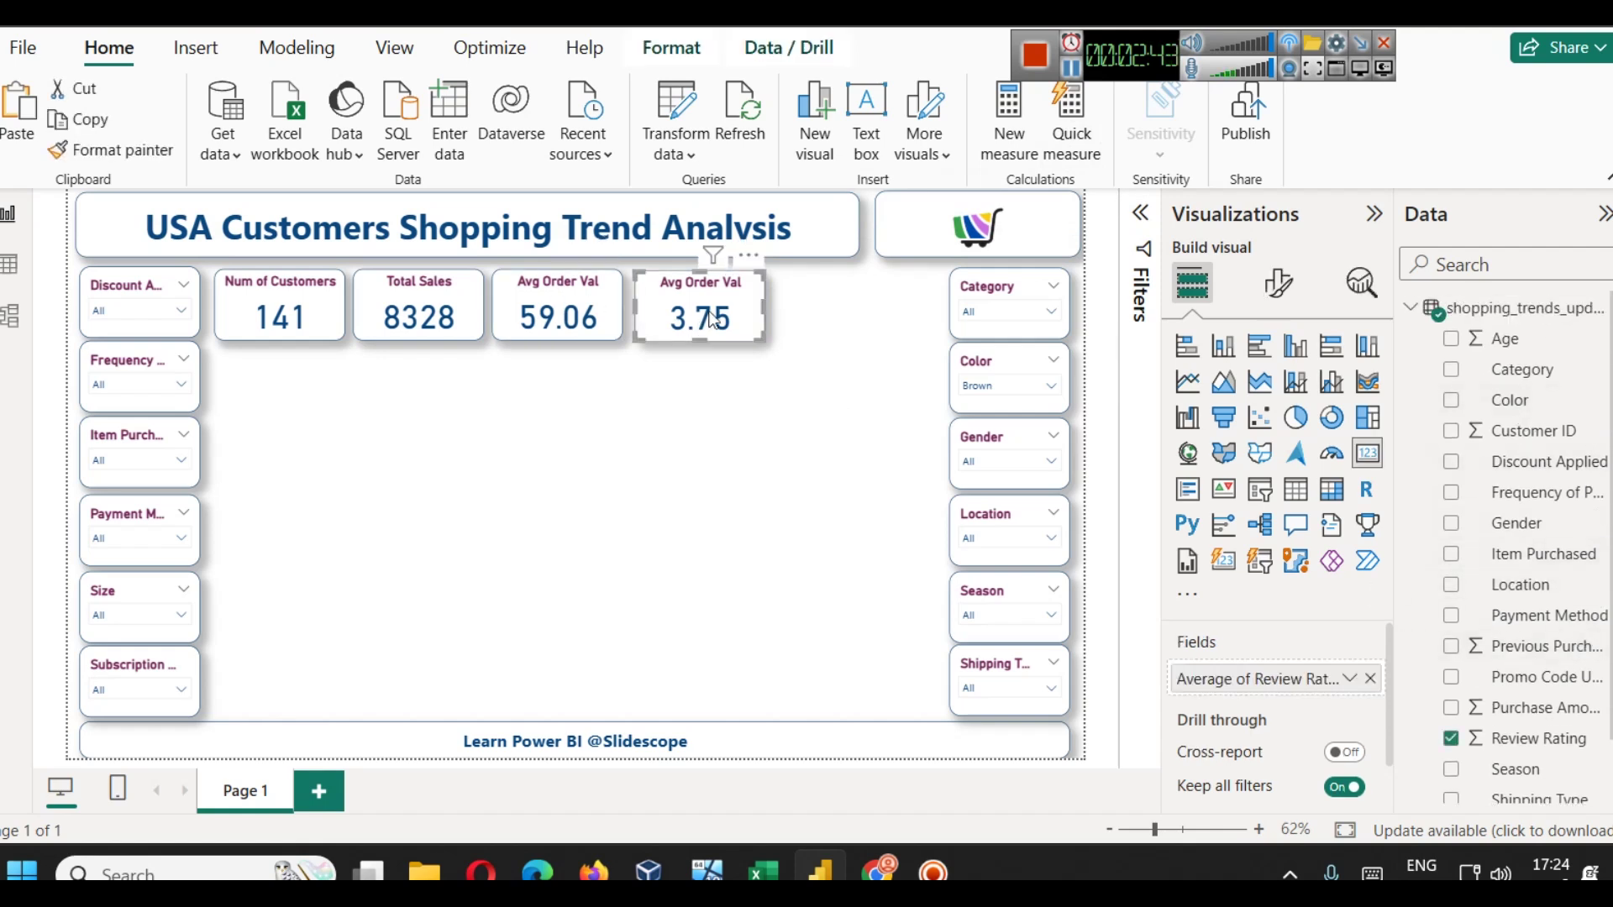
scroll(1557, 611, "down", 1)
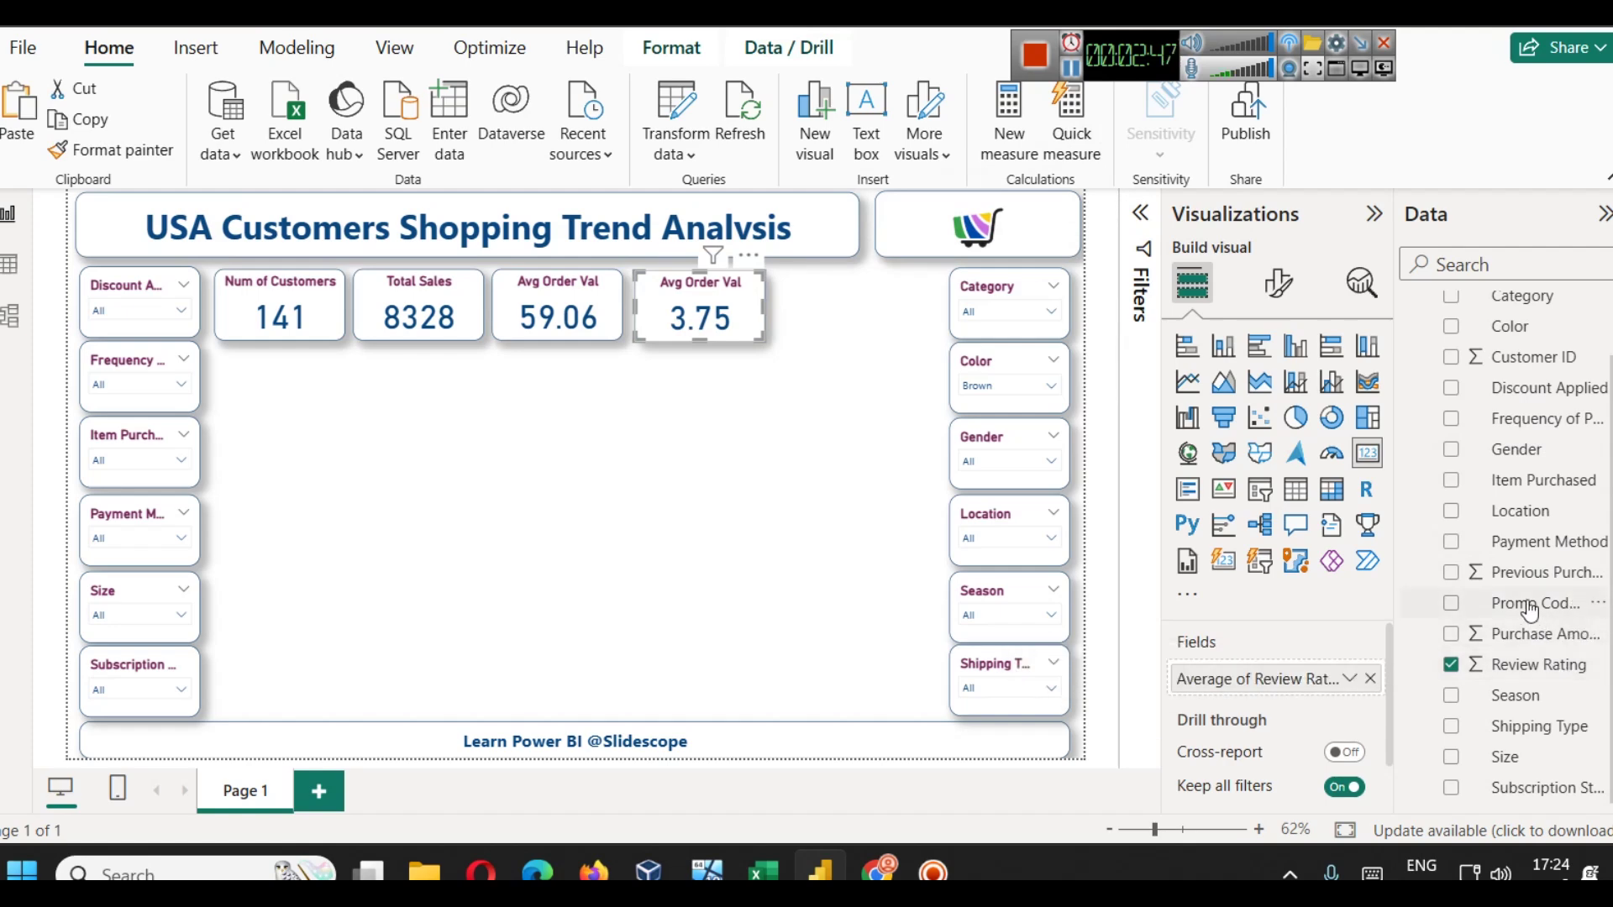
key("ctrl+c")
key("ctrl+v")
left_click_drag(721, 304, 856, 305)
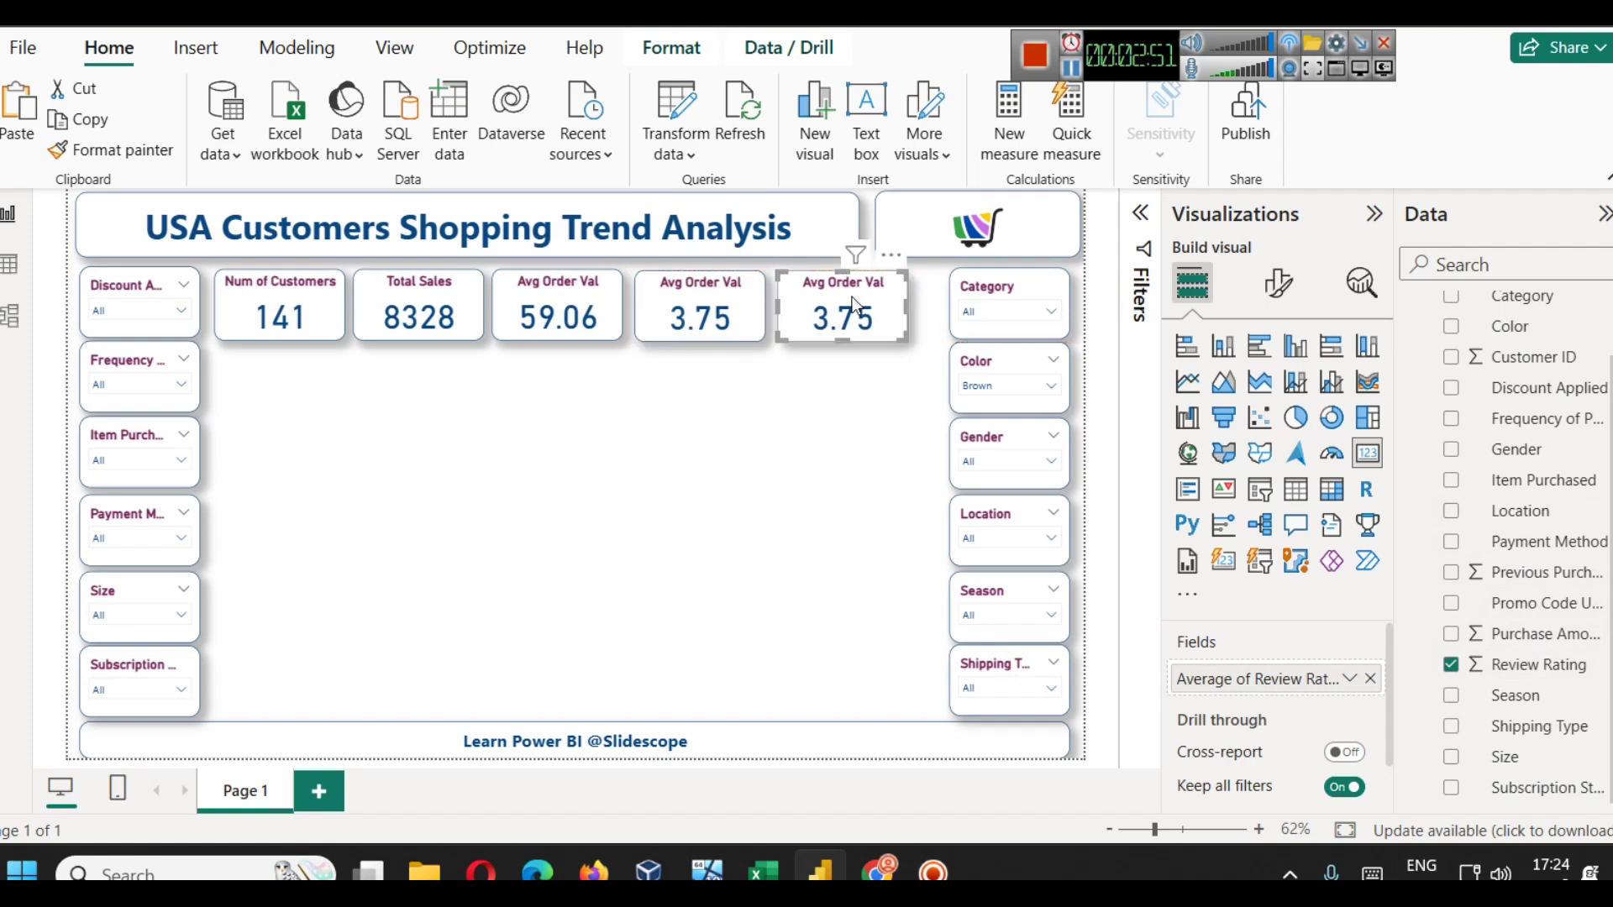
- Replace the new KPI card's field with Previous Purchases, aggregated as Average
left_click(1370, 679)
left_click_drag(1537, 634, 1286, 672)
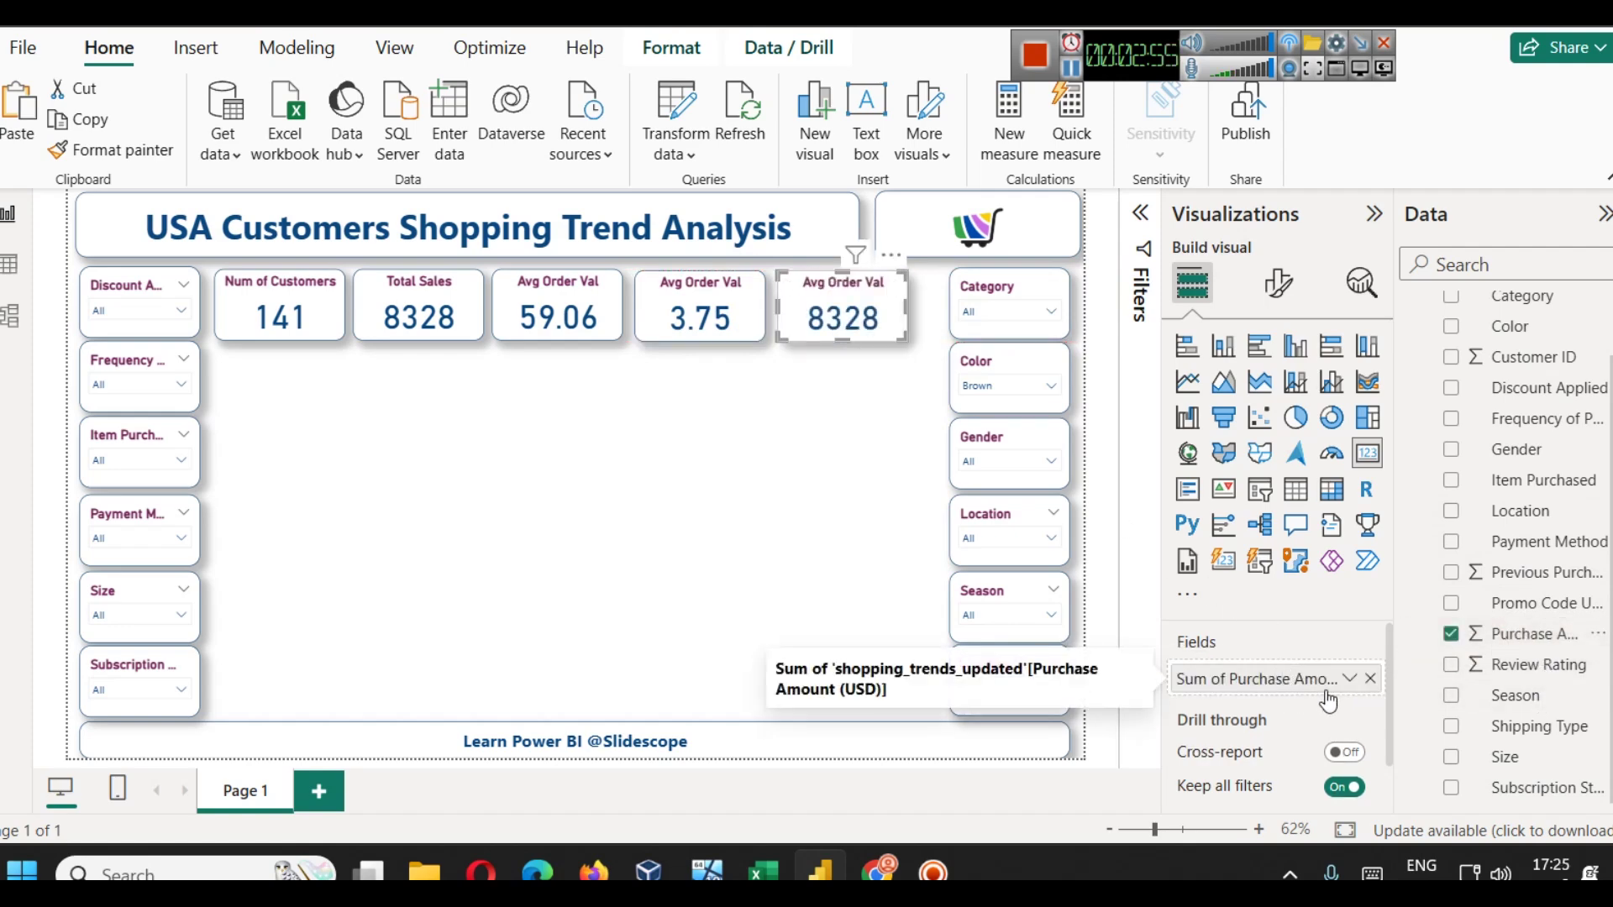
left_click(1370, 679)
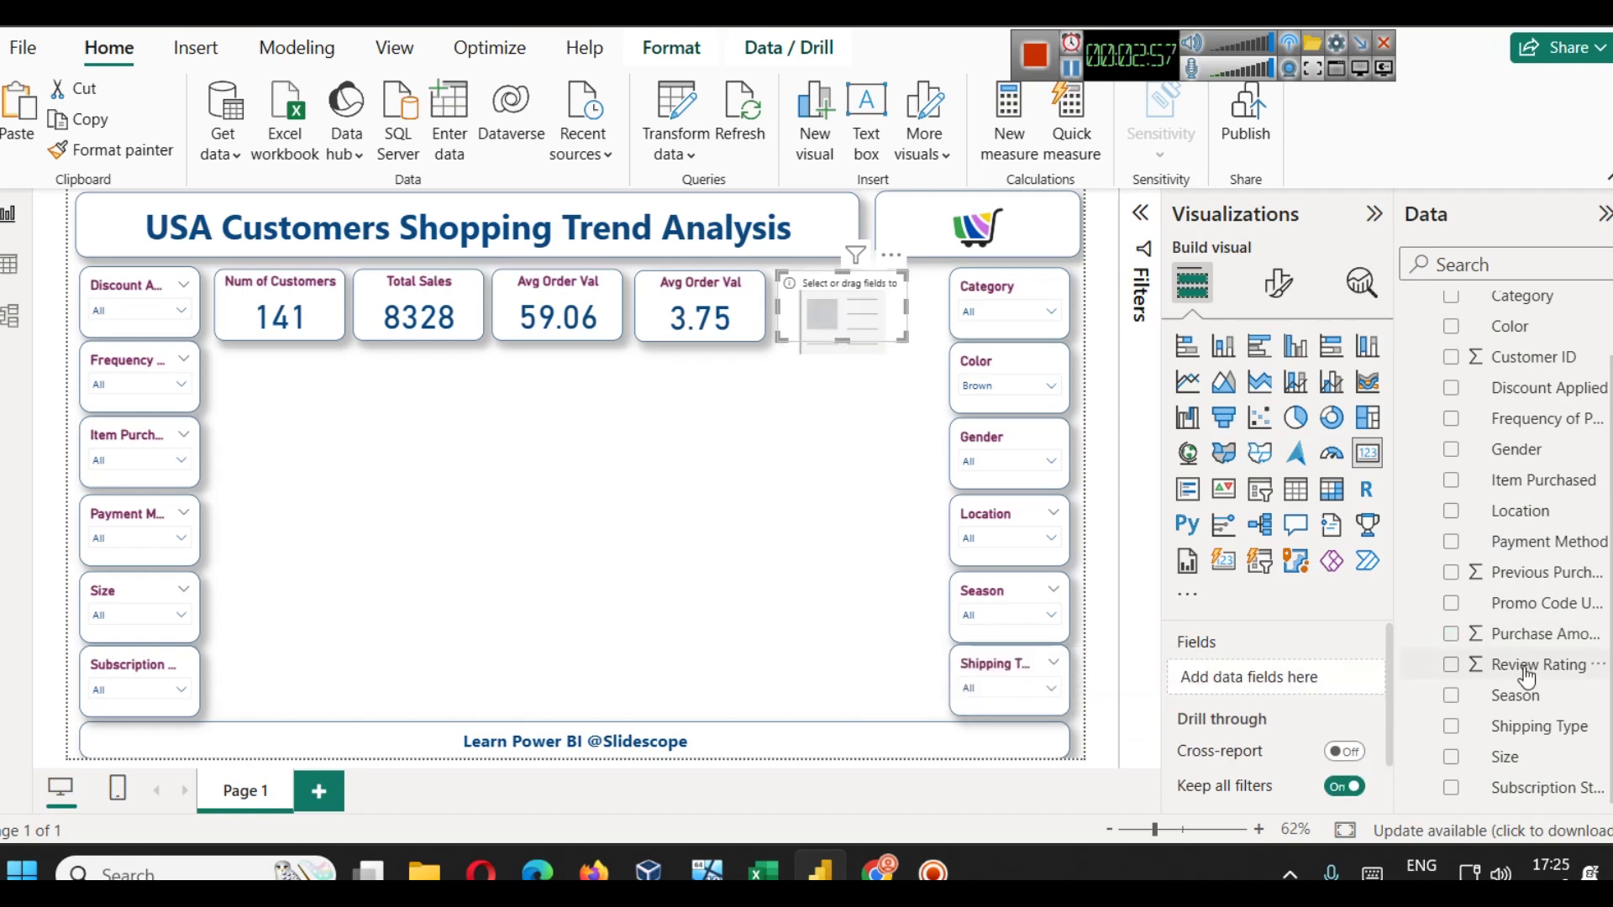
left_click_drag(1537, 572, 1286, 679)
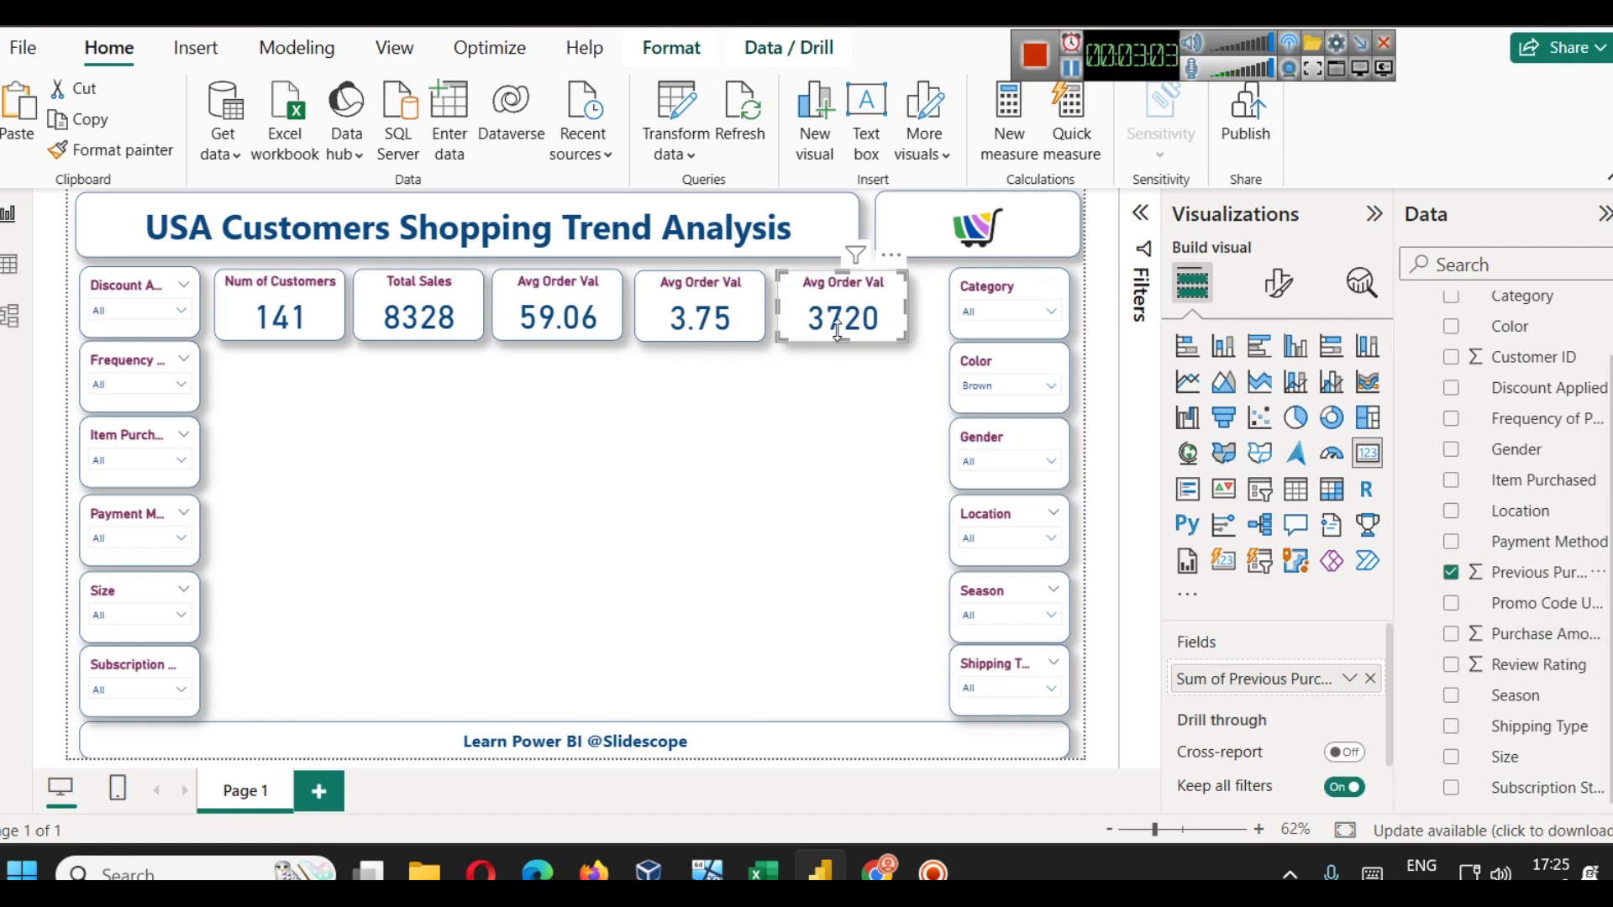
left_click(1349, 679)
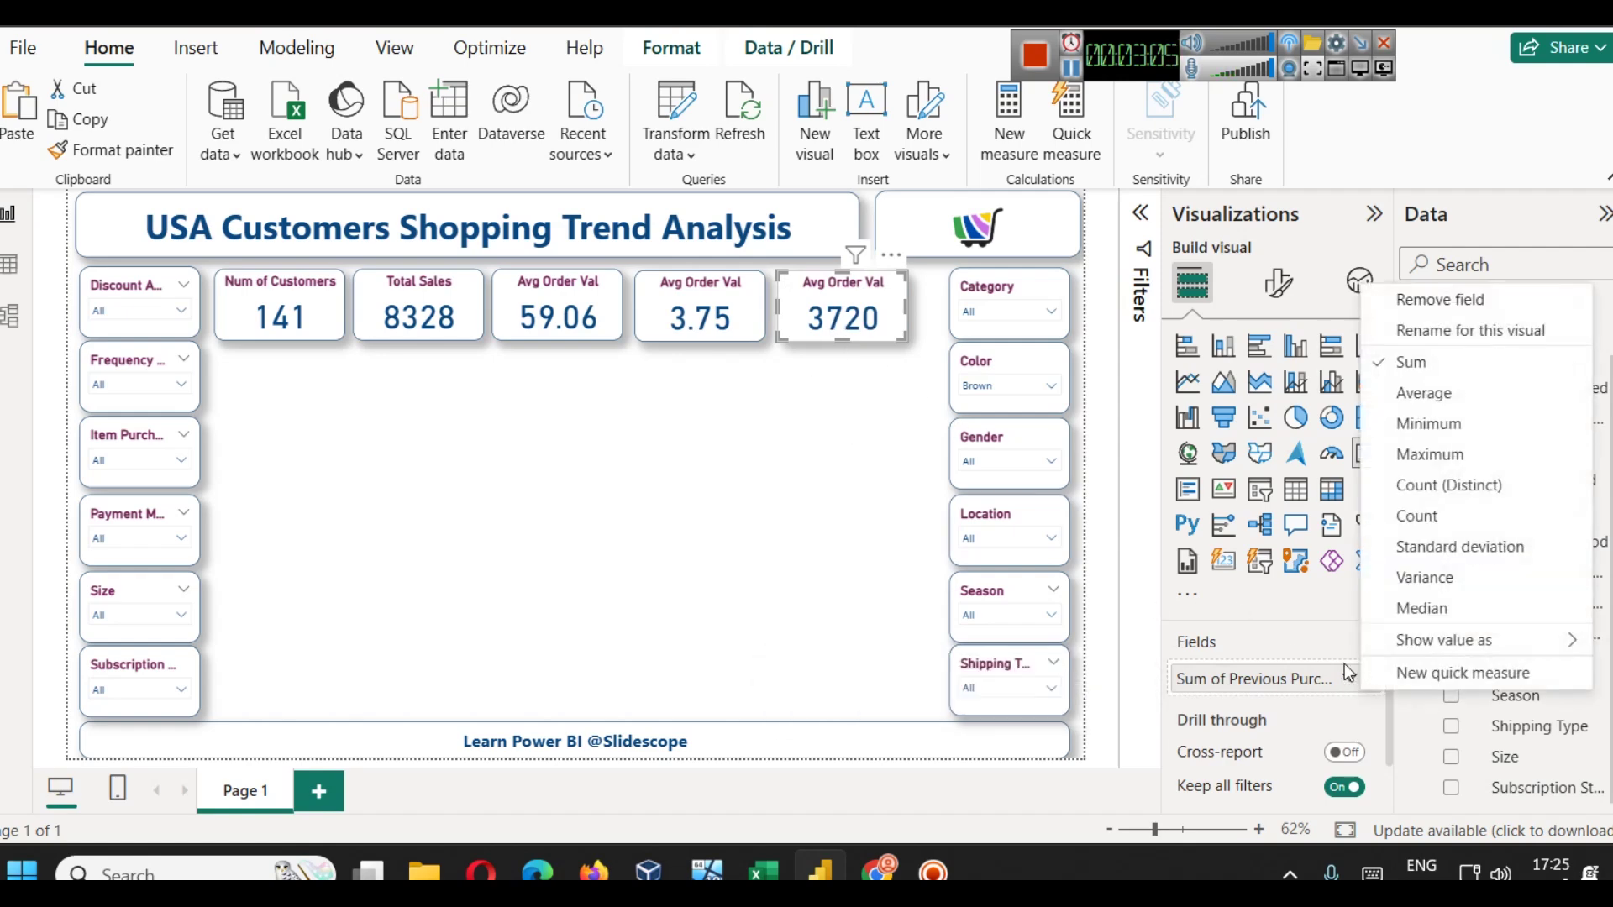
left_click(1424, 392)
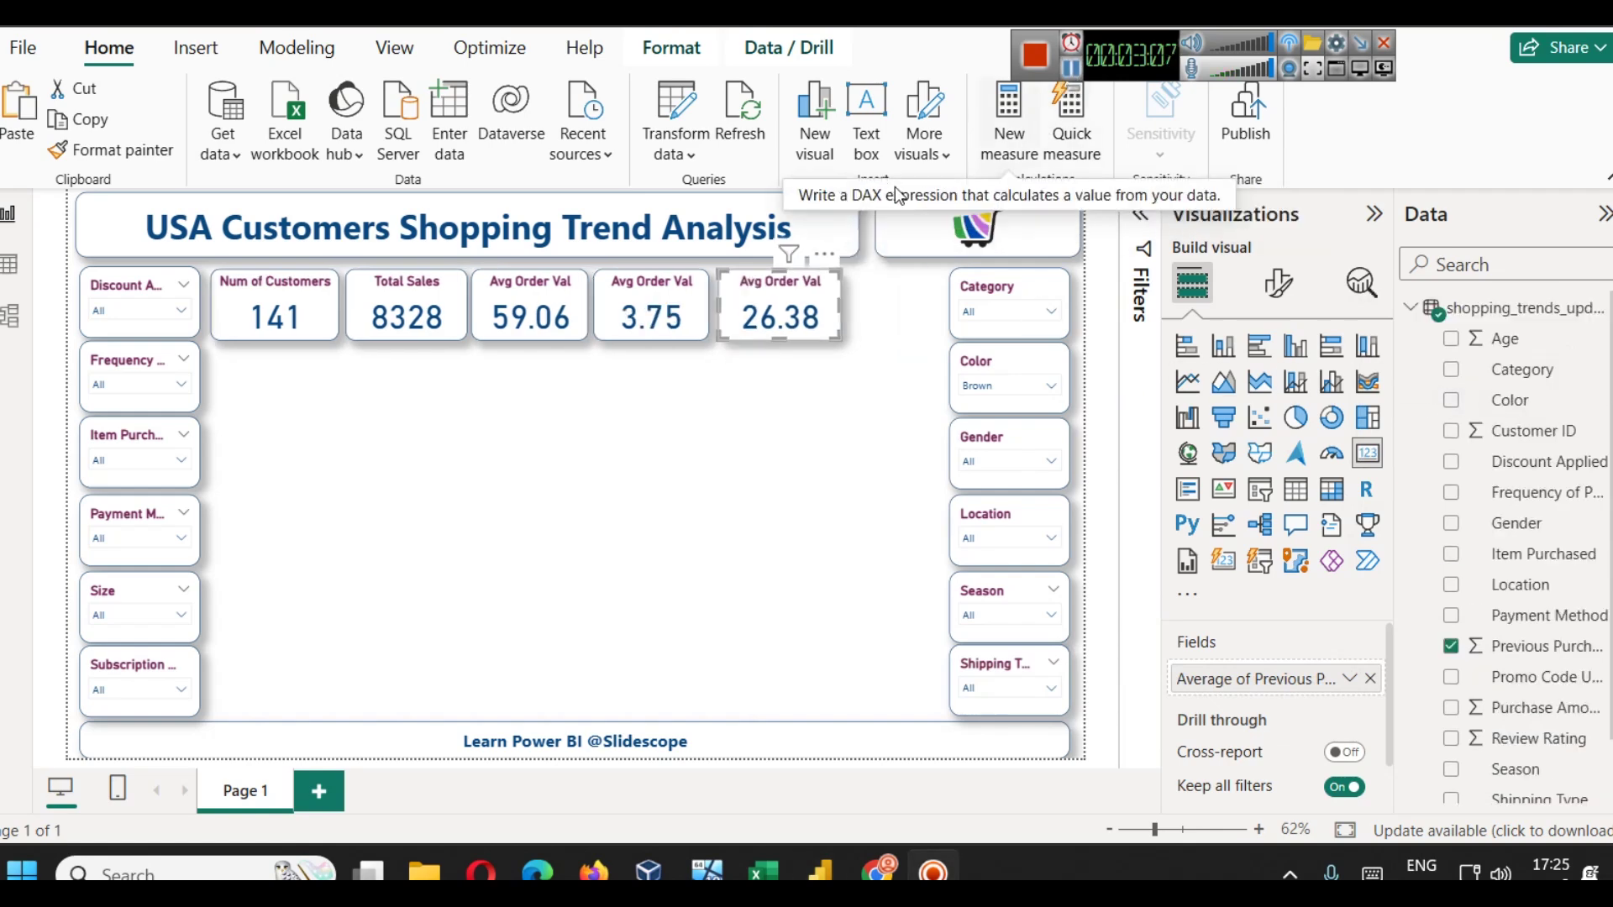
- Change the fifth KPI card's title to "Avg Prev. Purchases" and widen the card until the title fits on one line
left_click(1278, 283)
left_click(1275, 398)
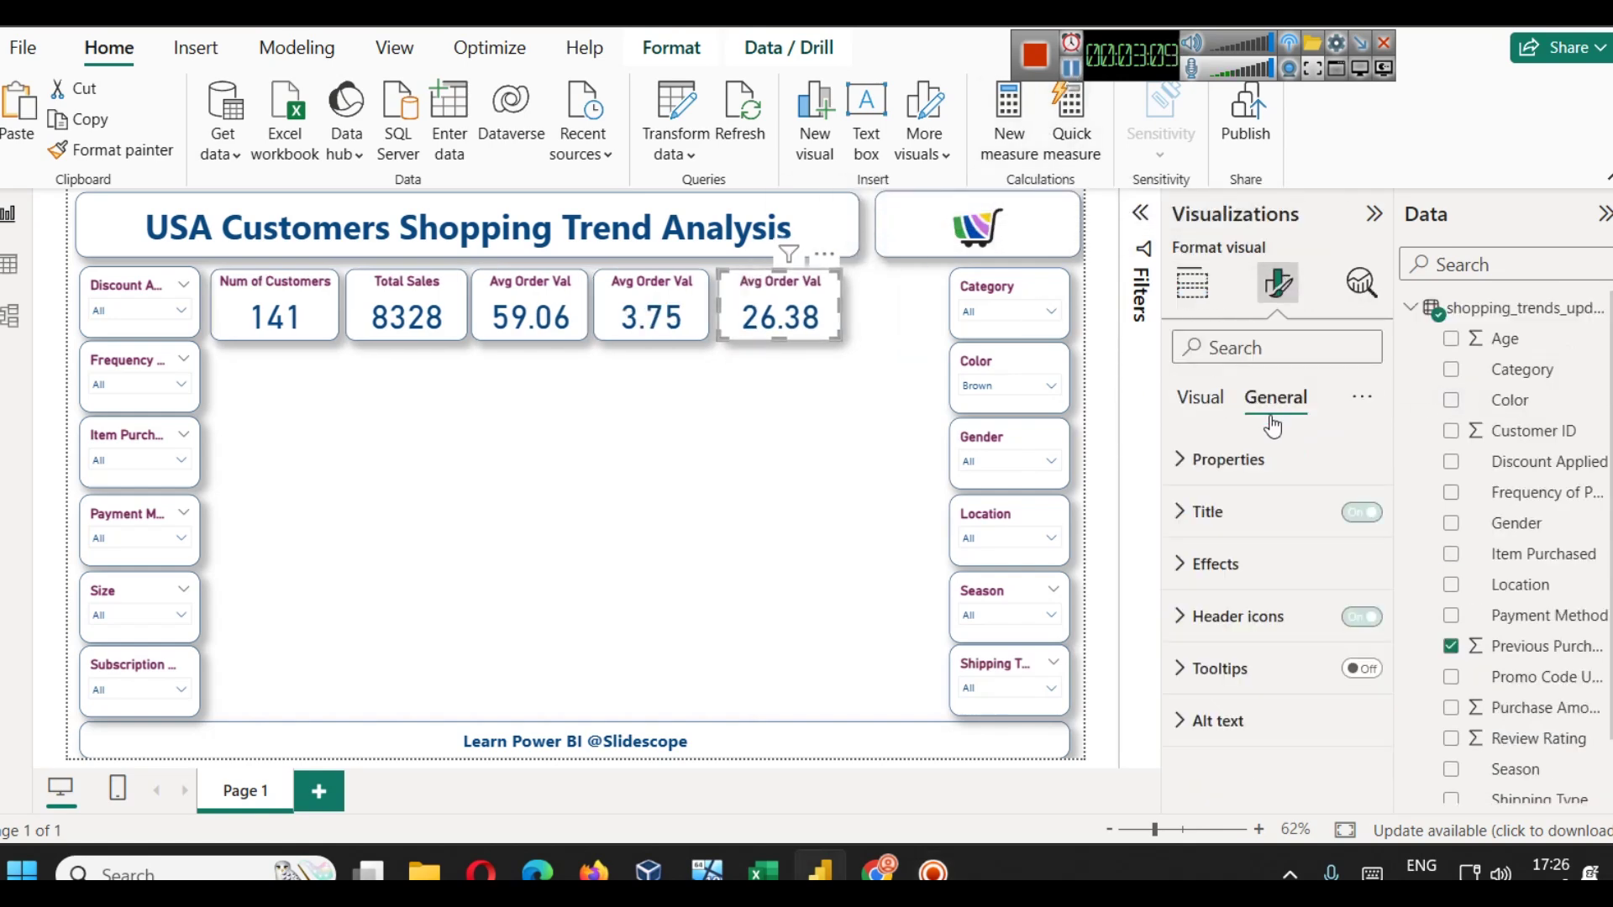
left_click(1234, 530)
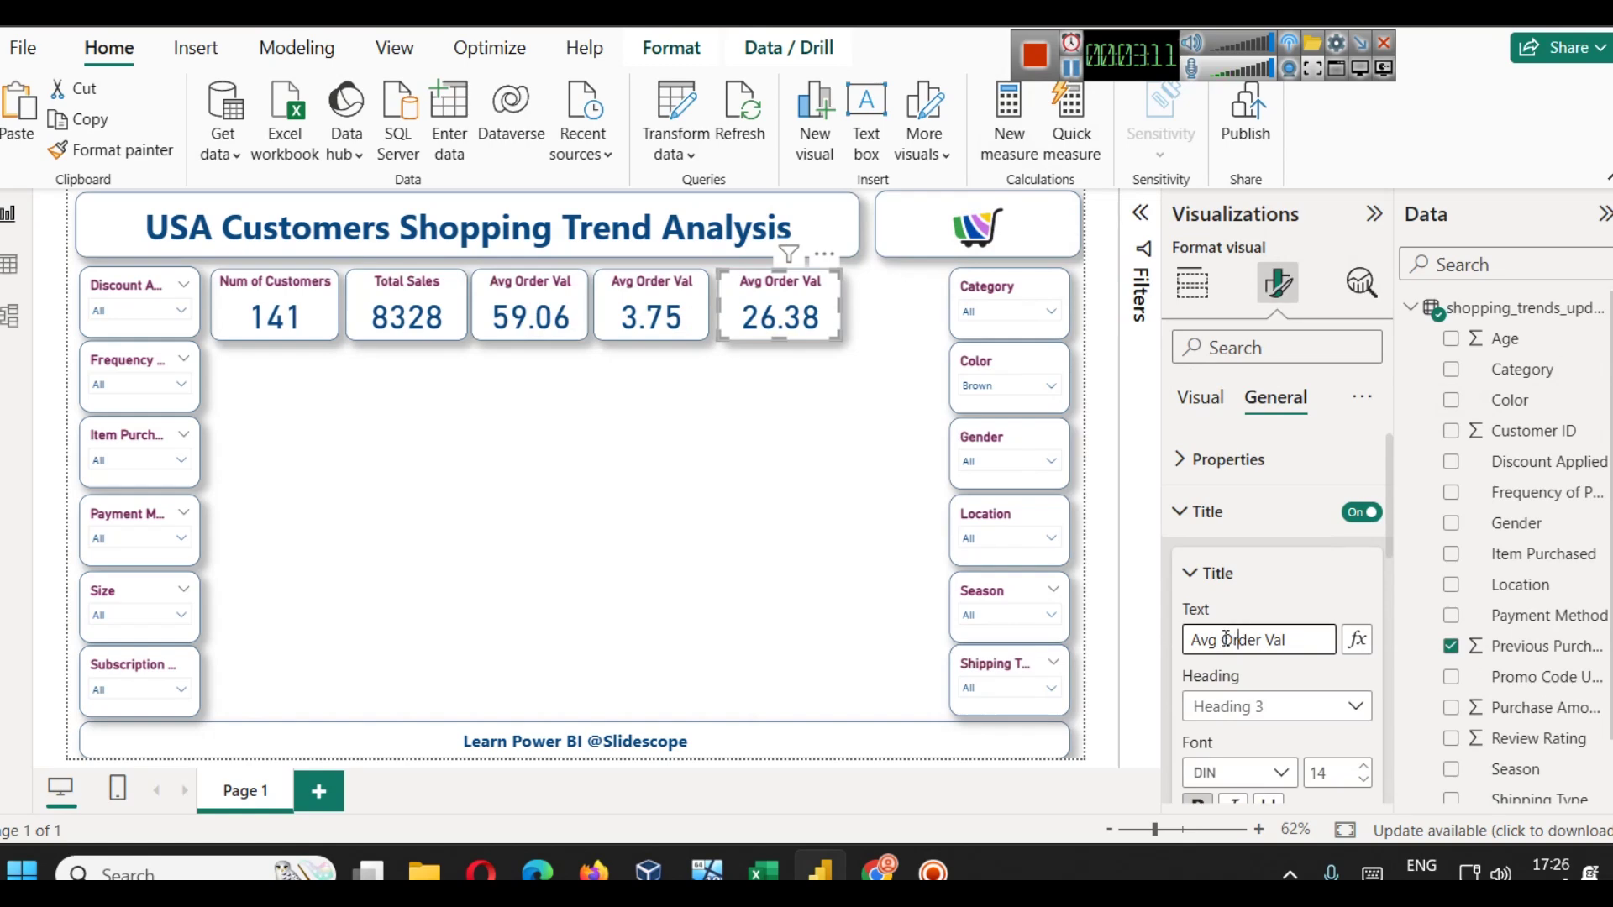
left_click_drag(1229, 636, 1326, 640)
type("Prev. Purchases")
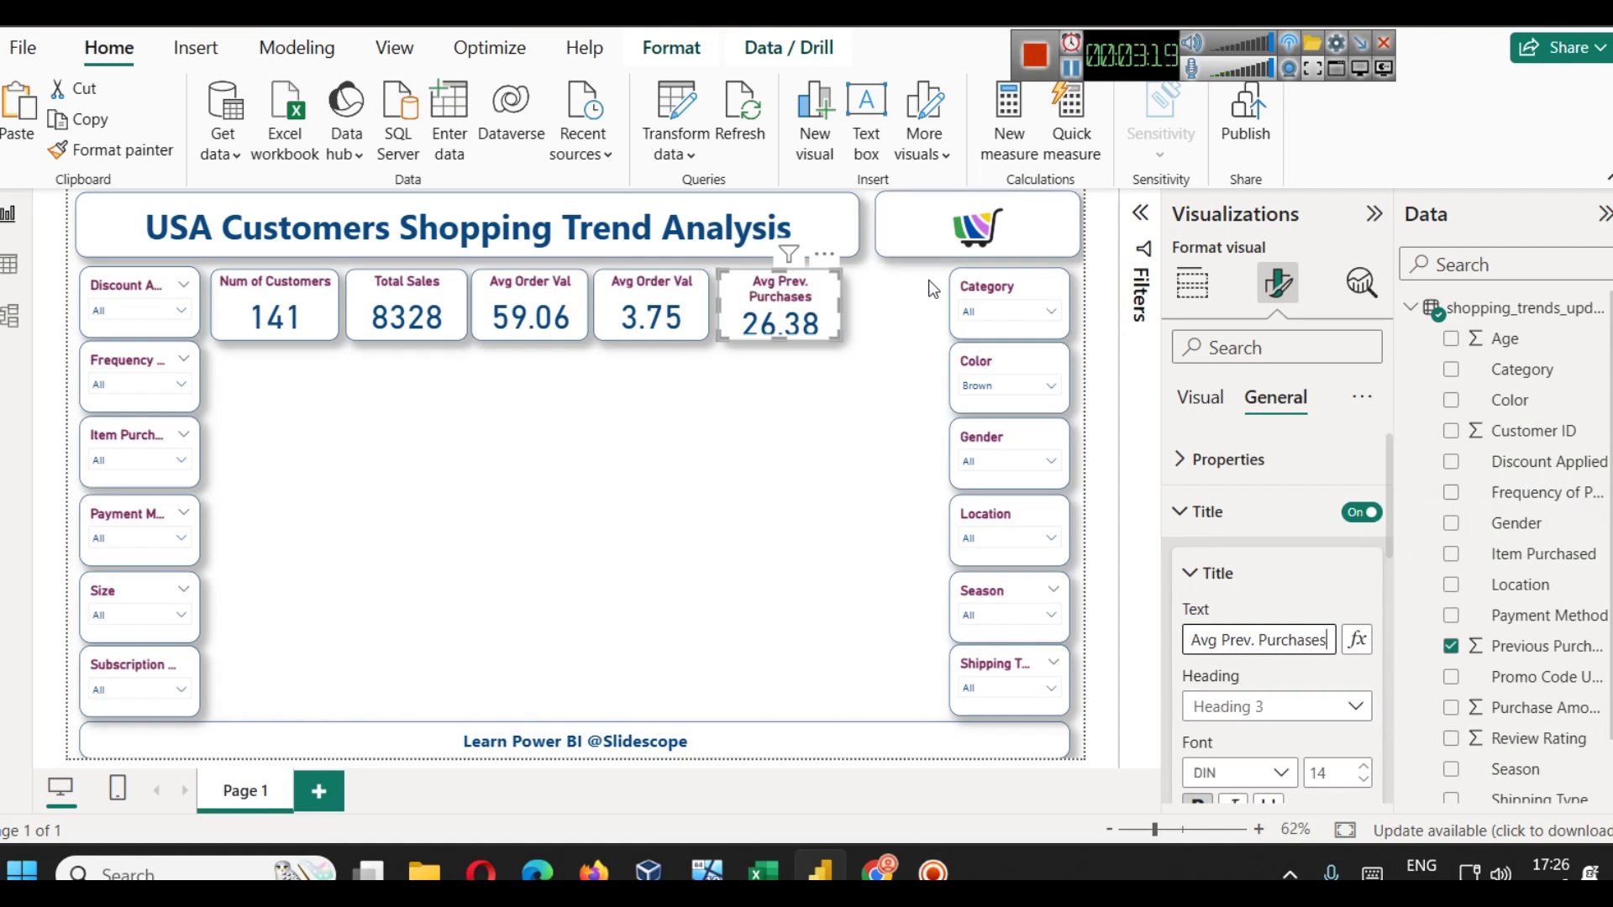
left_click_drag(839, 303, 851, 300)
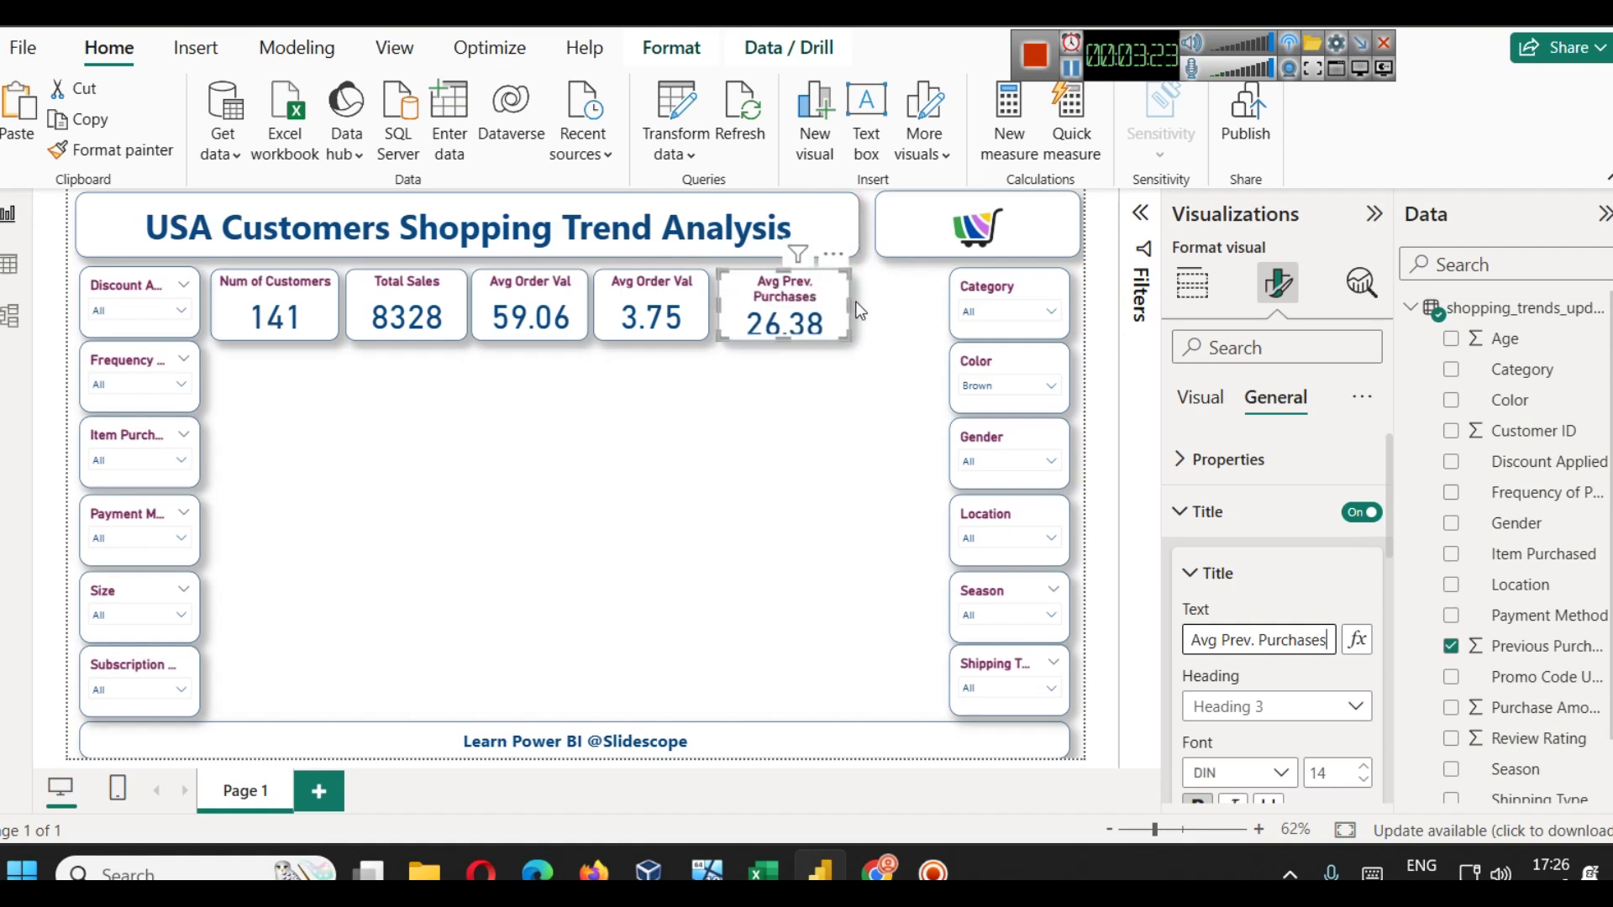
left_click_drag(854, 301, 859, 300)
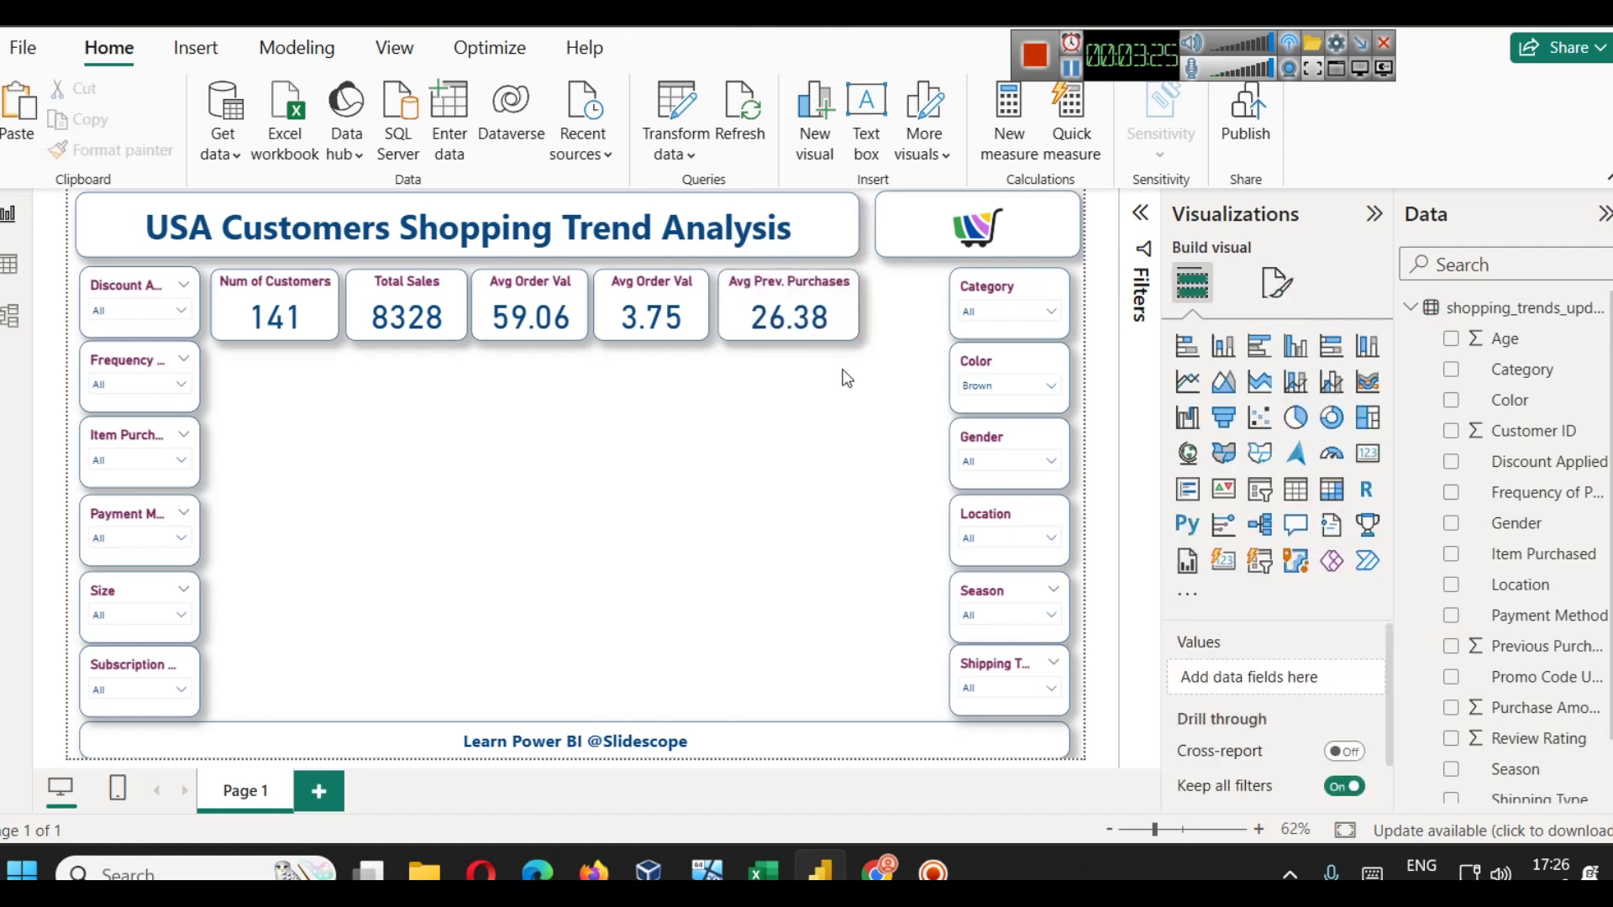
- Duplicate the Avg Prev. Purchases card and place the copy at the end of the KPI row
key("ctrl+c")
key("ctrl+v")
left_click_drag(816, 289, 890, 289)
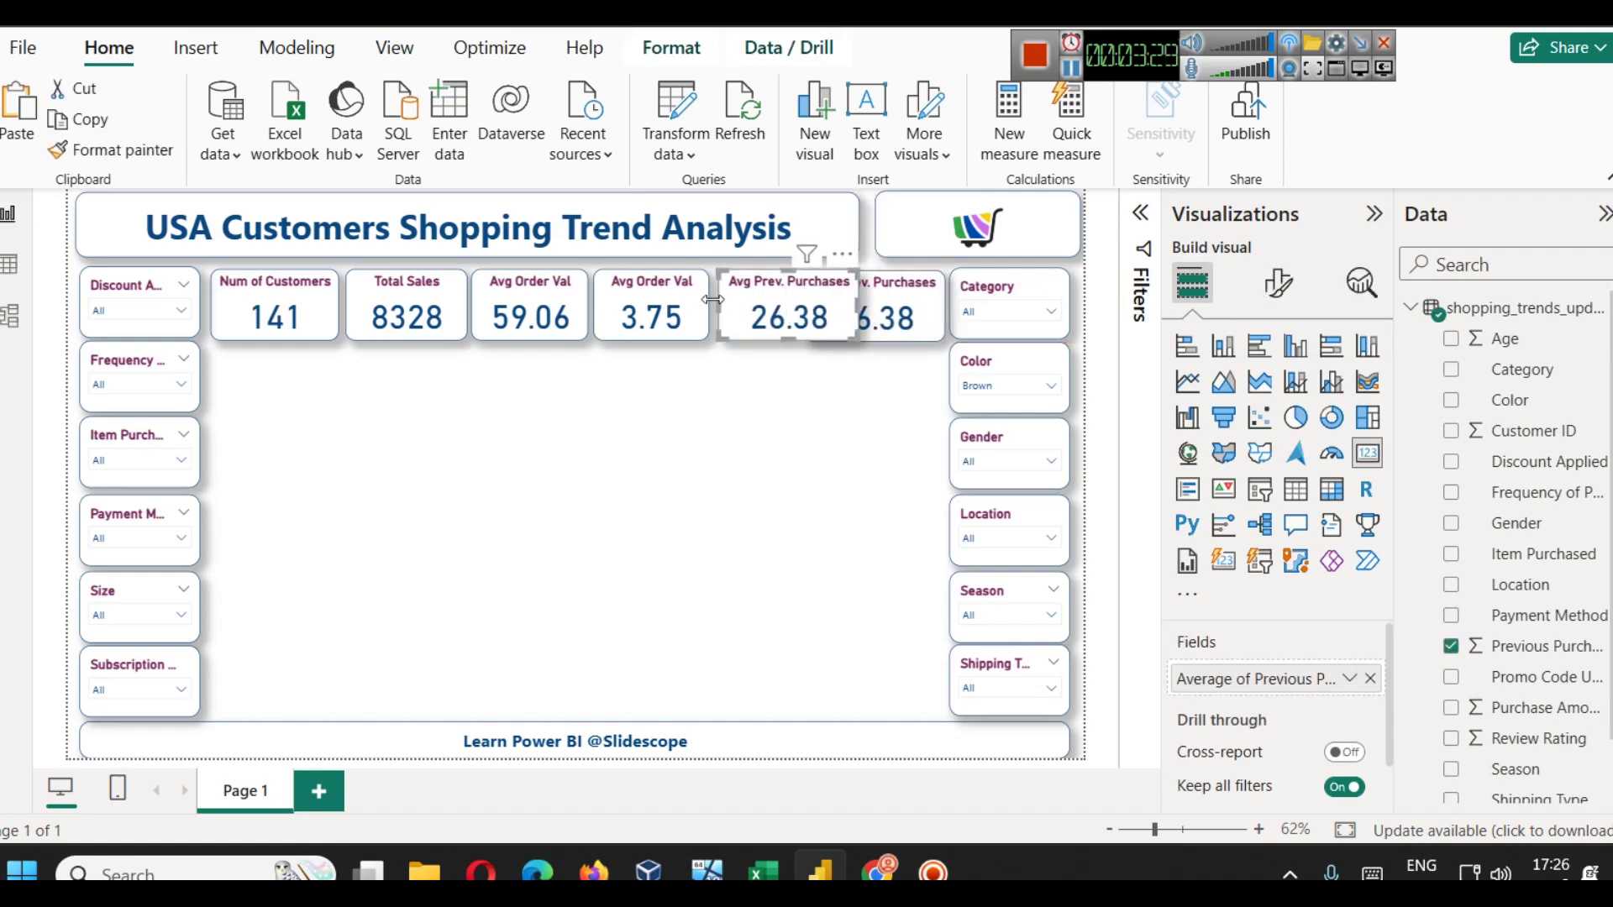
- Narrow the Total Sales card and shift the cards after it closer together to make room for the sixth card
left_click(651, 310)
left_click(397, 300)
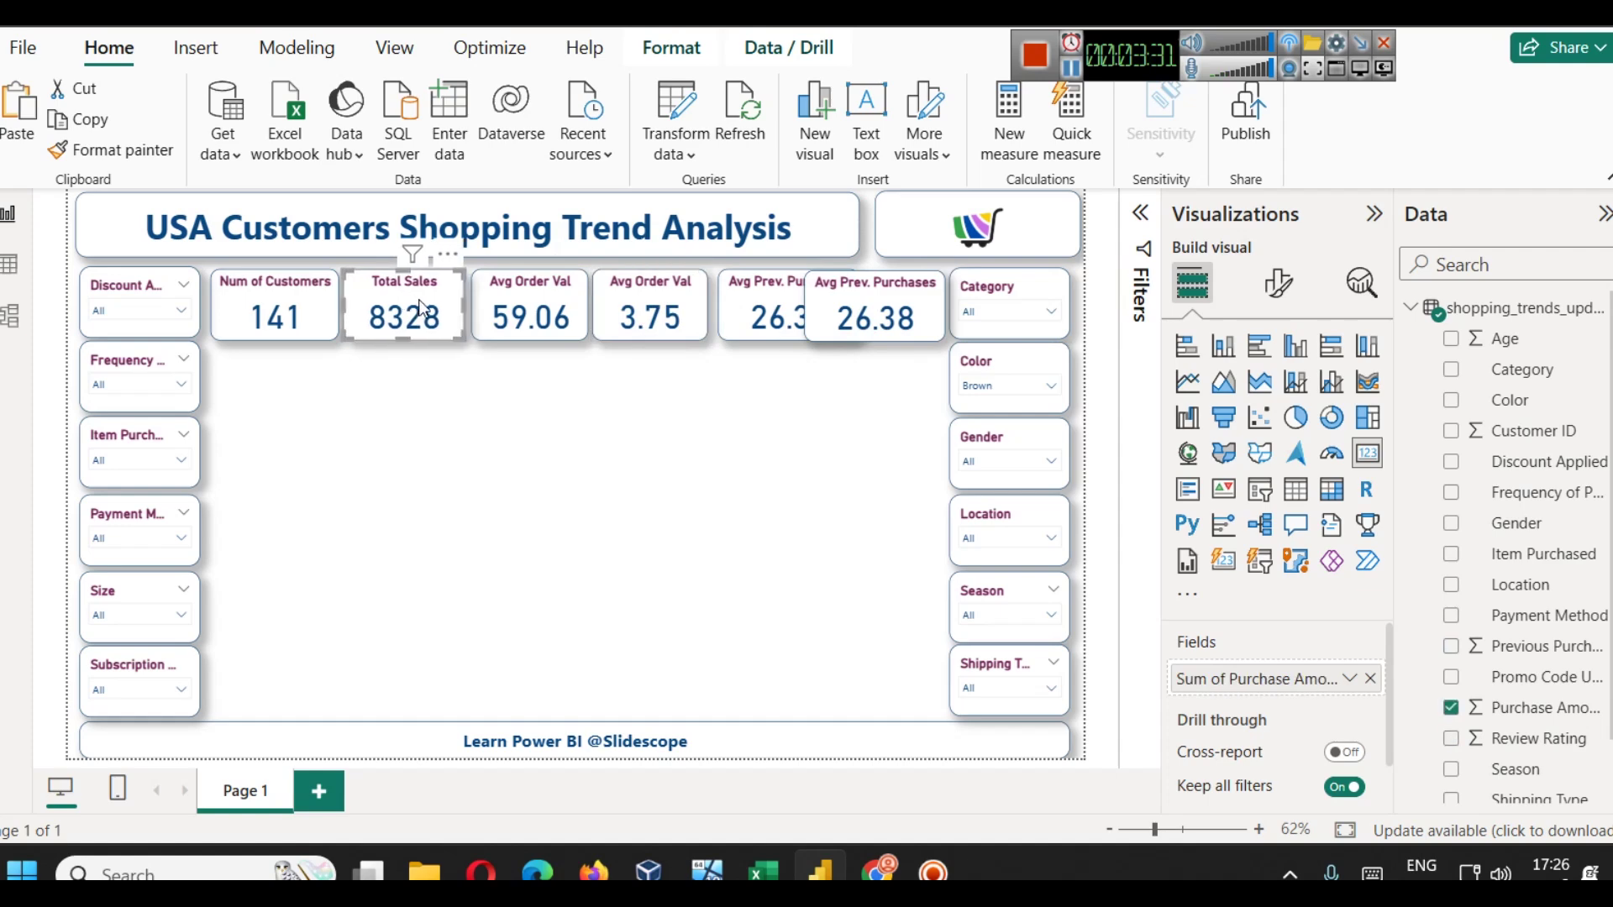
left_click_drag(466, 295, 496, 315)
left_click(517, 315)
left_click(647, 323)
left_click_drag(647, 324, 632, 324)
left_click(748, 325)
left_click_drag(748, 325, 835, 325)
- Change the sixth KPI card's title to "Avg. Age" and narrow the card until it clears its neighbour
left_click(1278, 283)
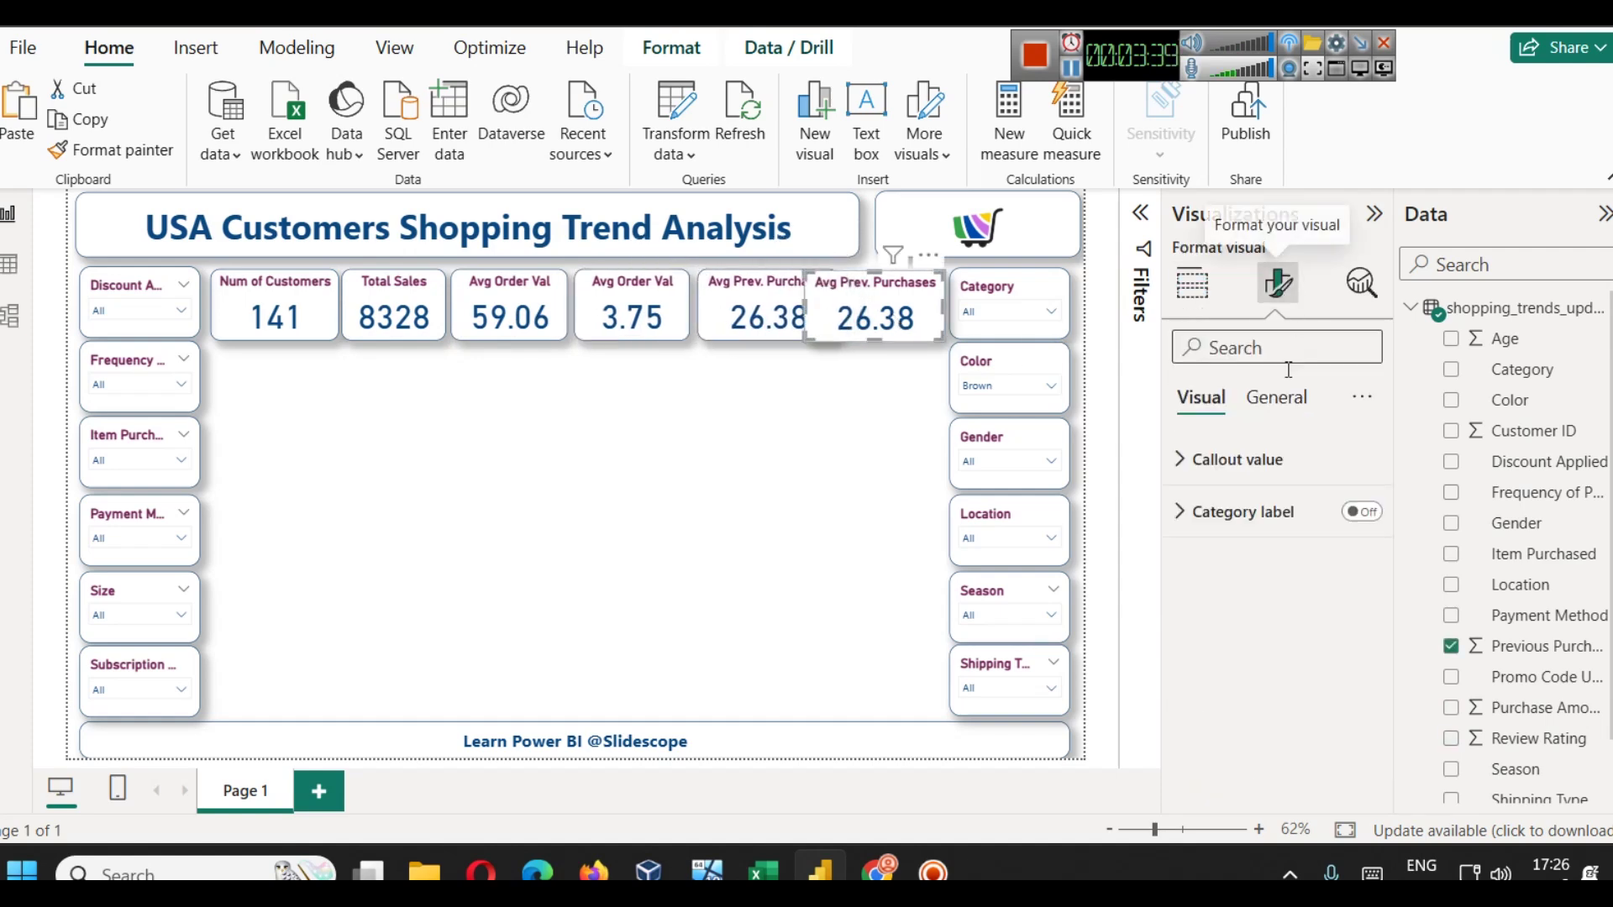
left_click(1276, 397)
left_click(1239, 525)
triple_click(1258, 644)
type("Avg. Age")
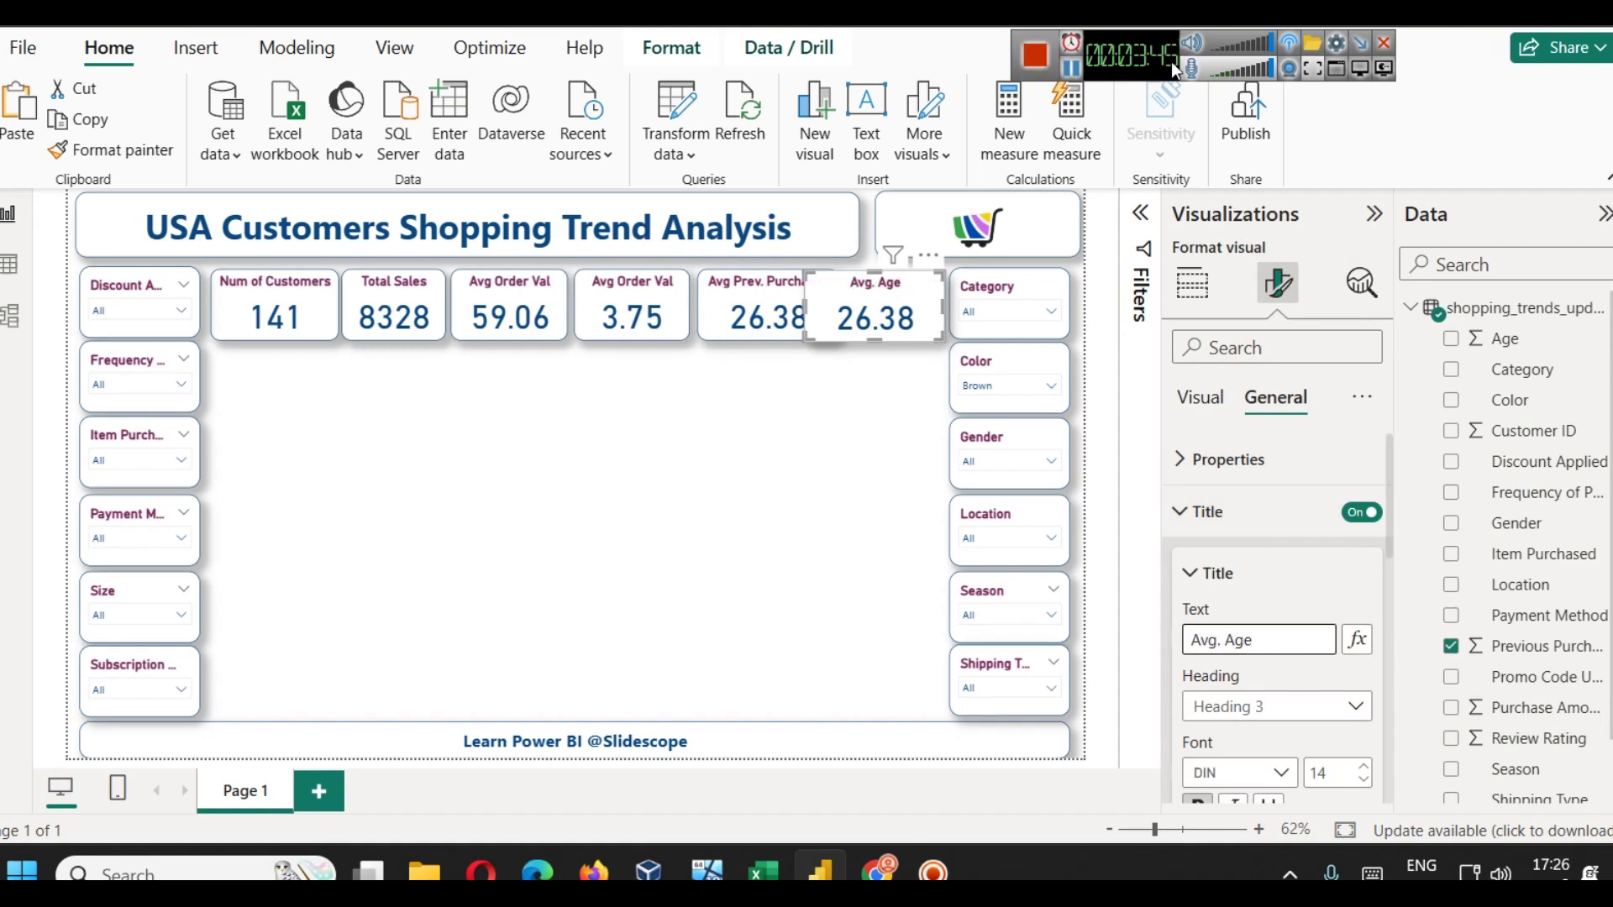
left_click_drag(804, 296, 848, 318)
- Nudge the fourth and fifth KPI cards slightly left to even out the gaps between them
left_click(802, 311)
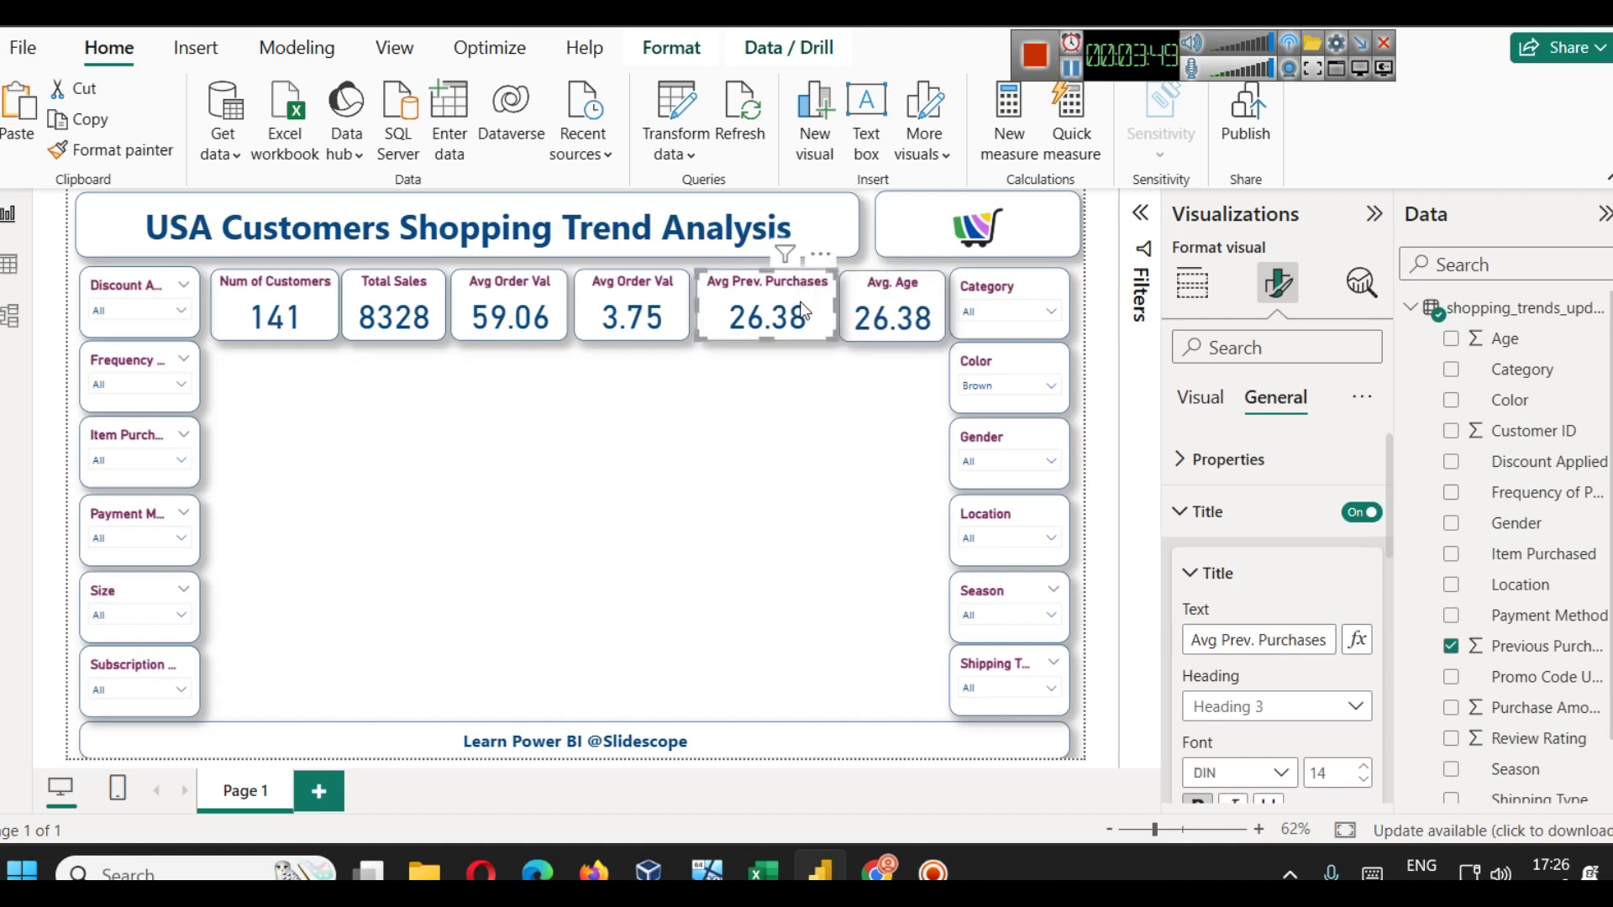
left_click(632, 313)
left_click(763, 330)
- Replace the Avg. Age card's field with Age, aggregated as Average
left_click(891, 316)
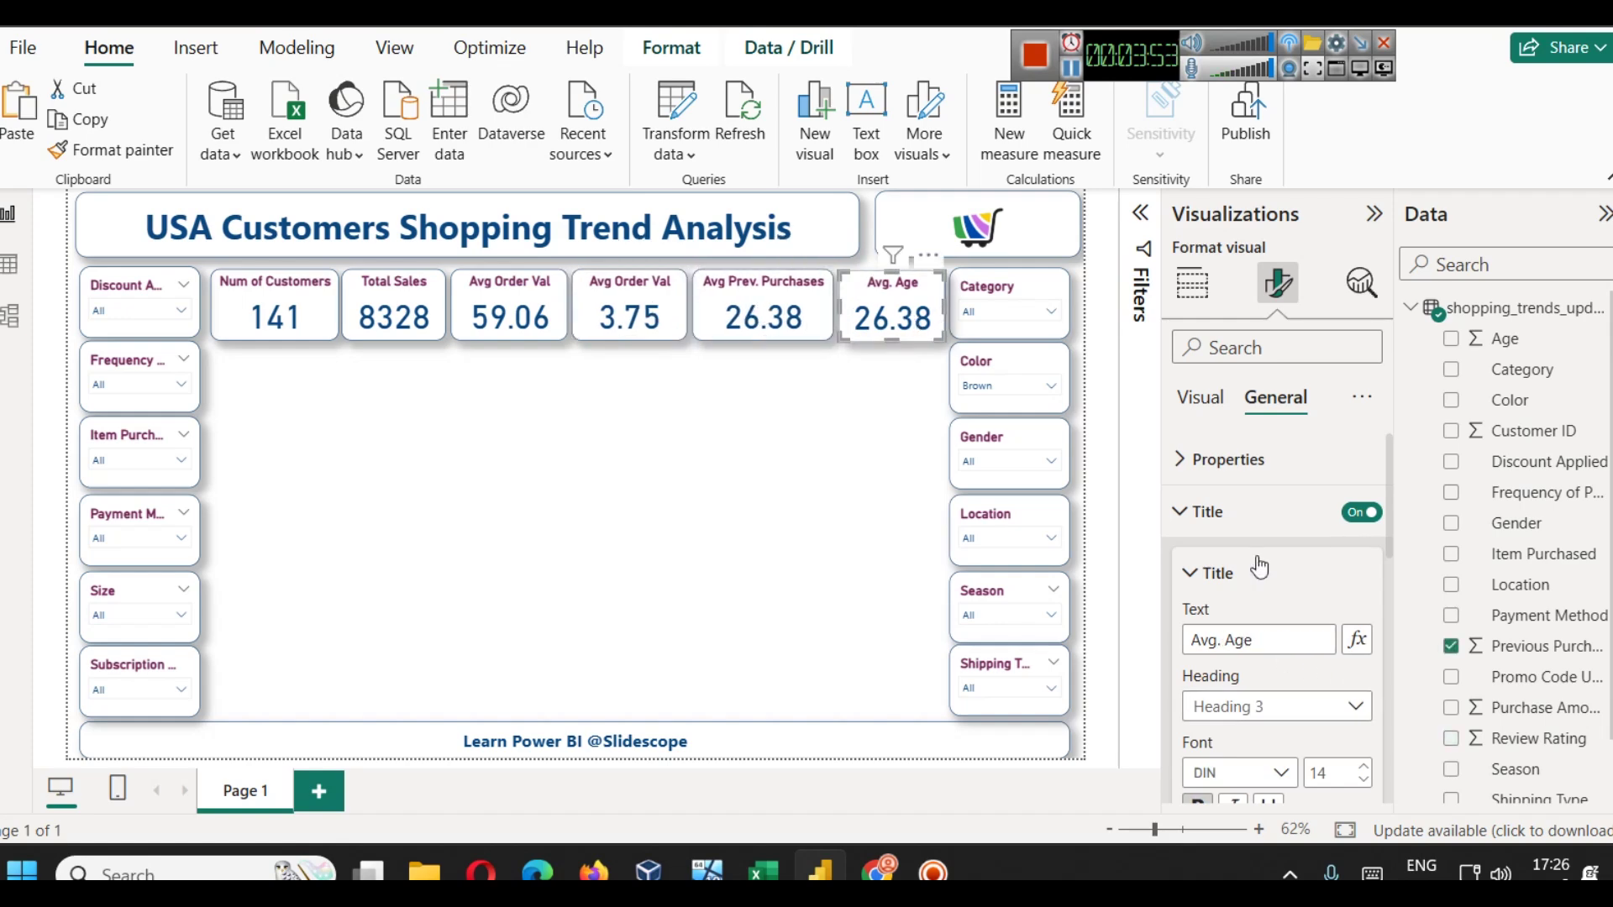
left_click(1213, 295)
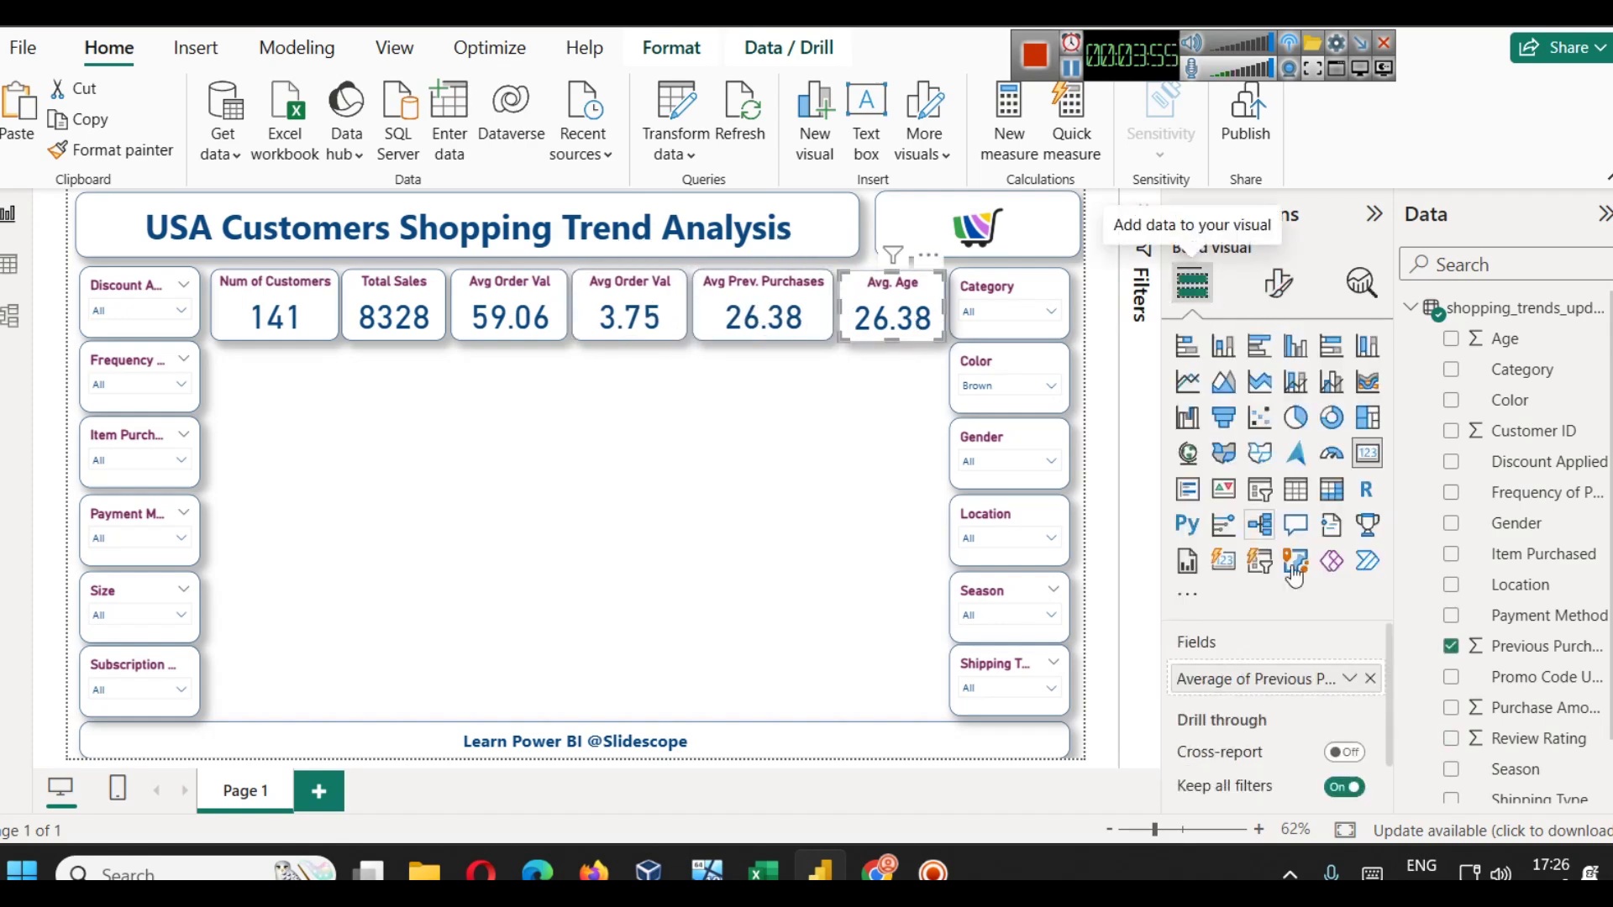
left_click(1369, 677)
left_click_drag(1534, 358, 1310, 677)
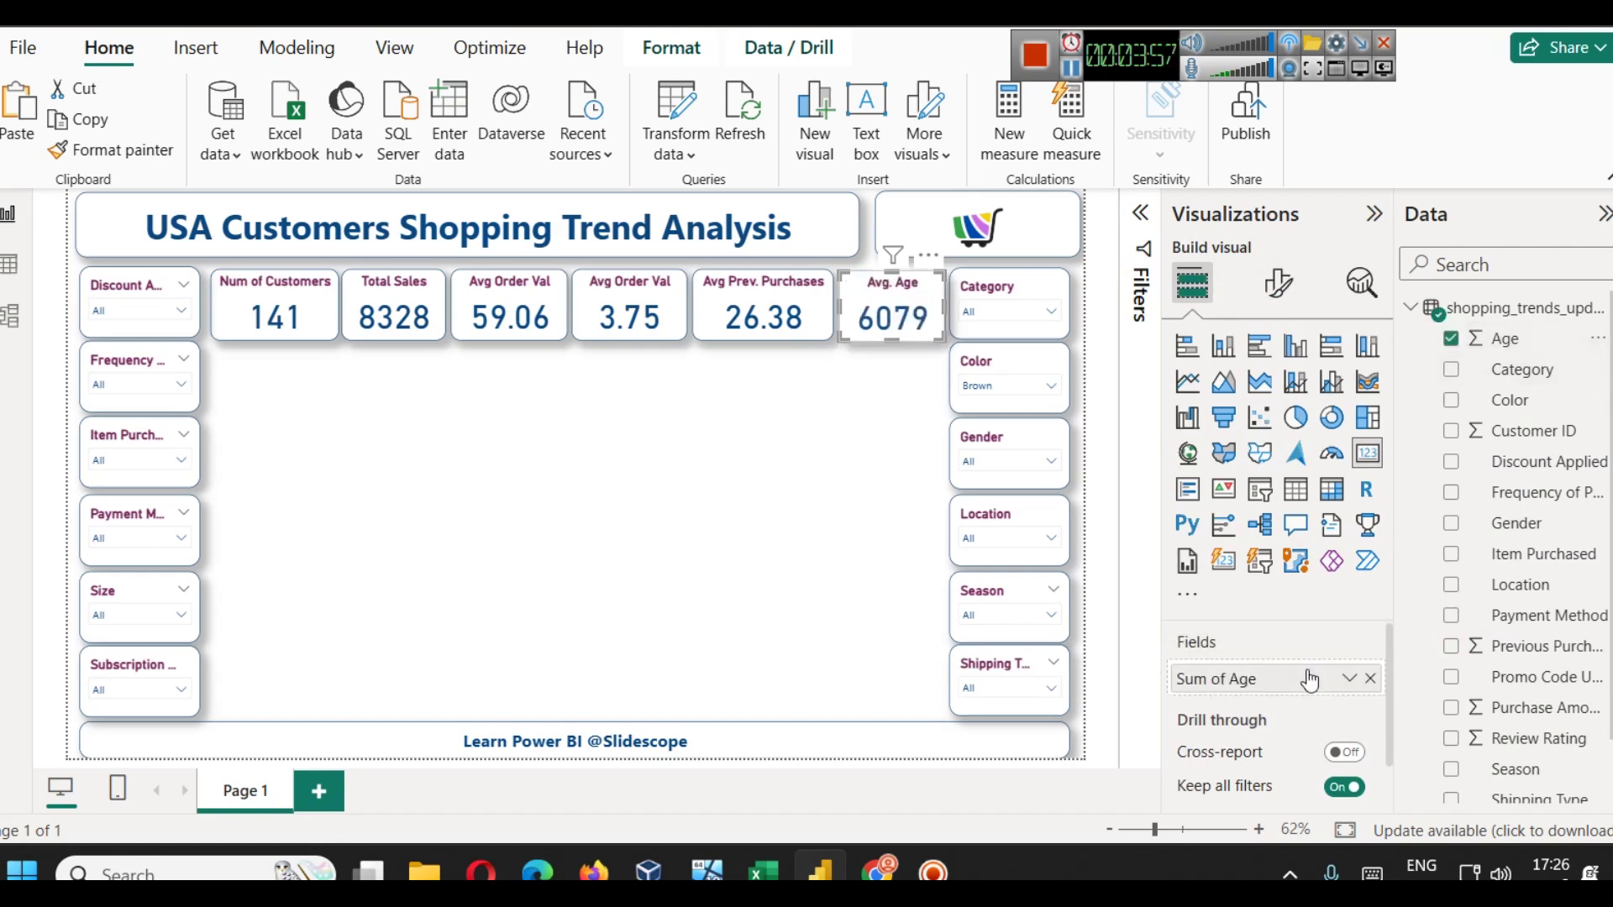
left_click(1345, 678)
left_click(1424, 394)
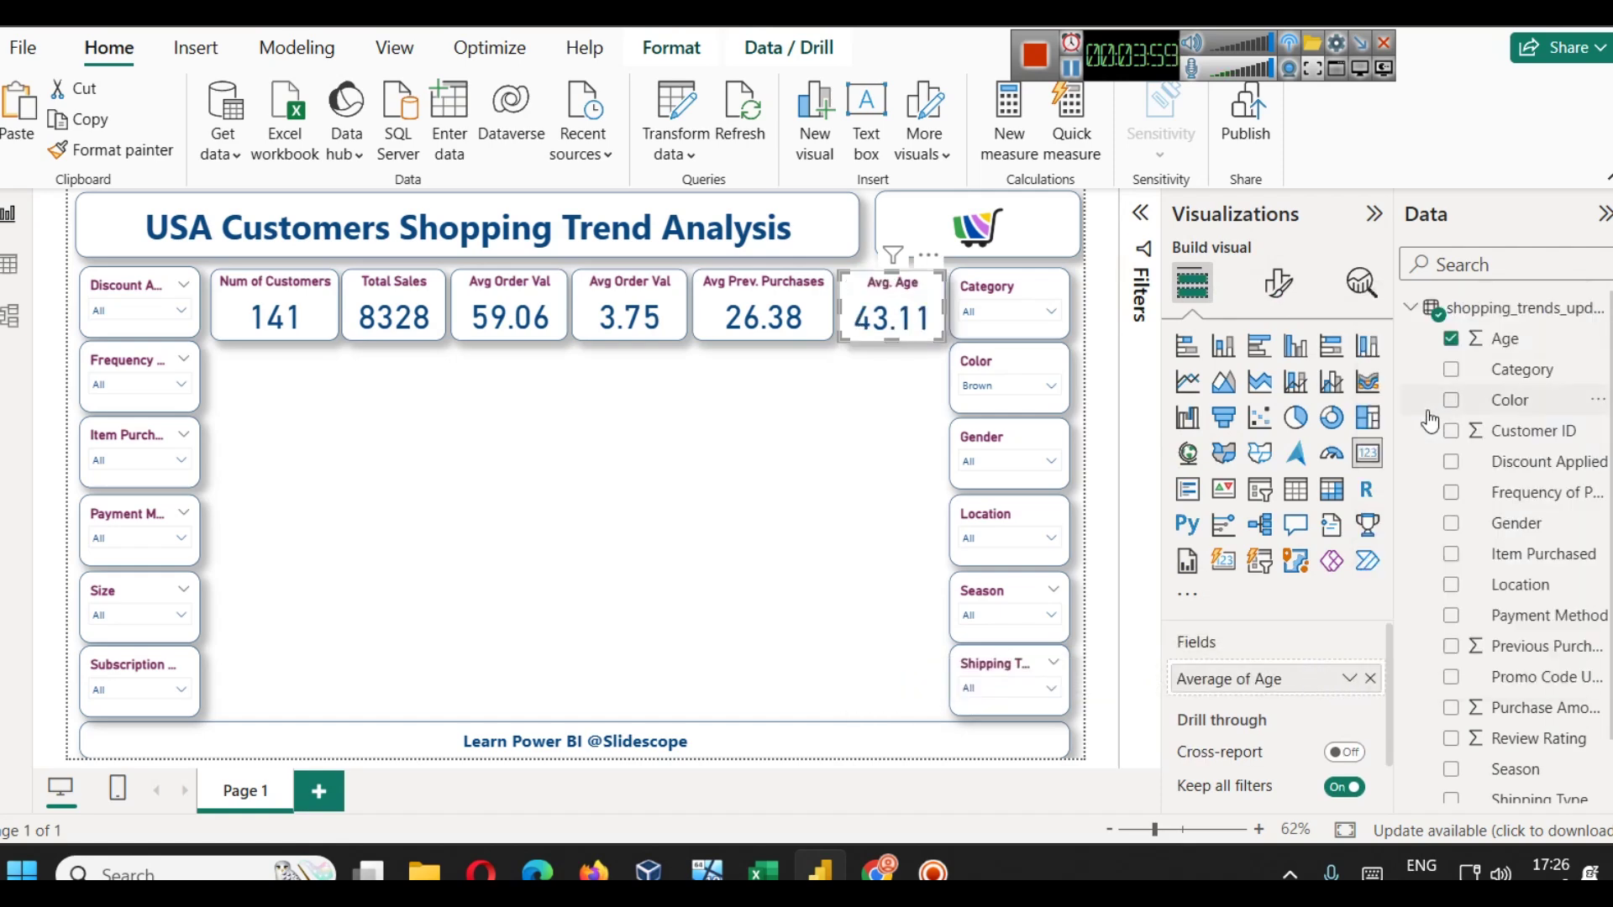
left_click(868, 460)
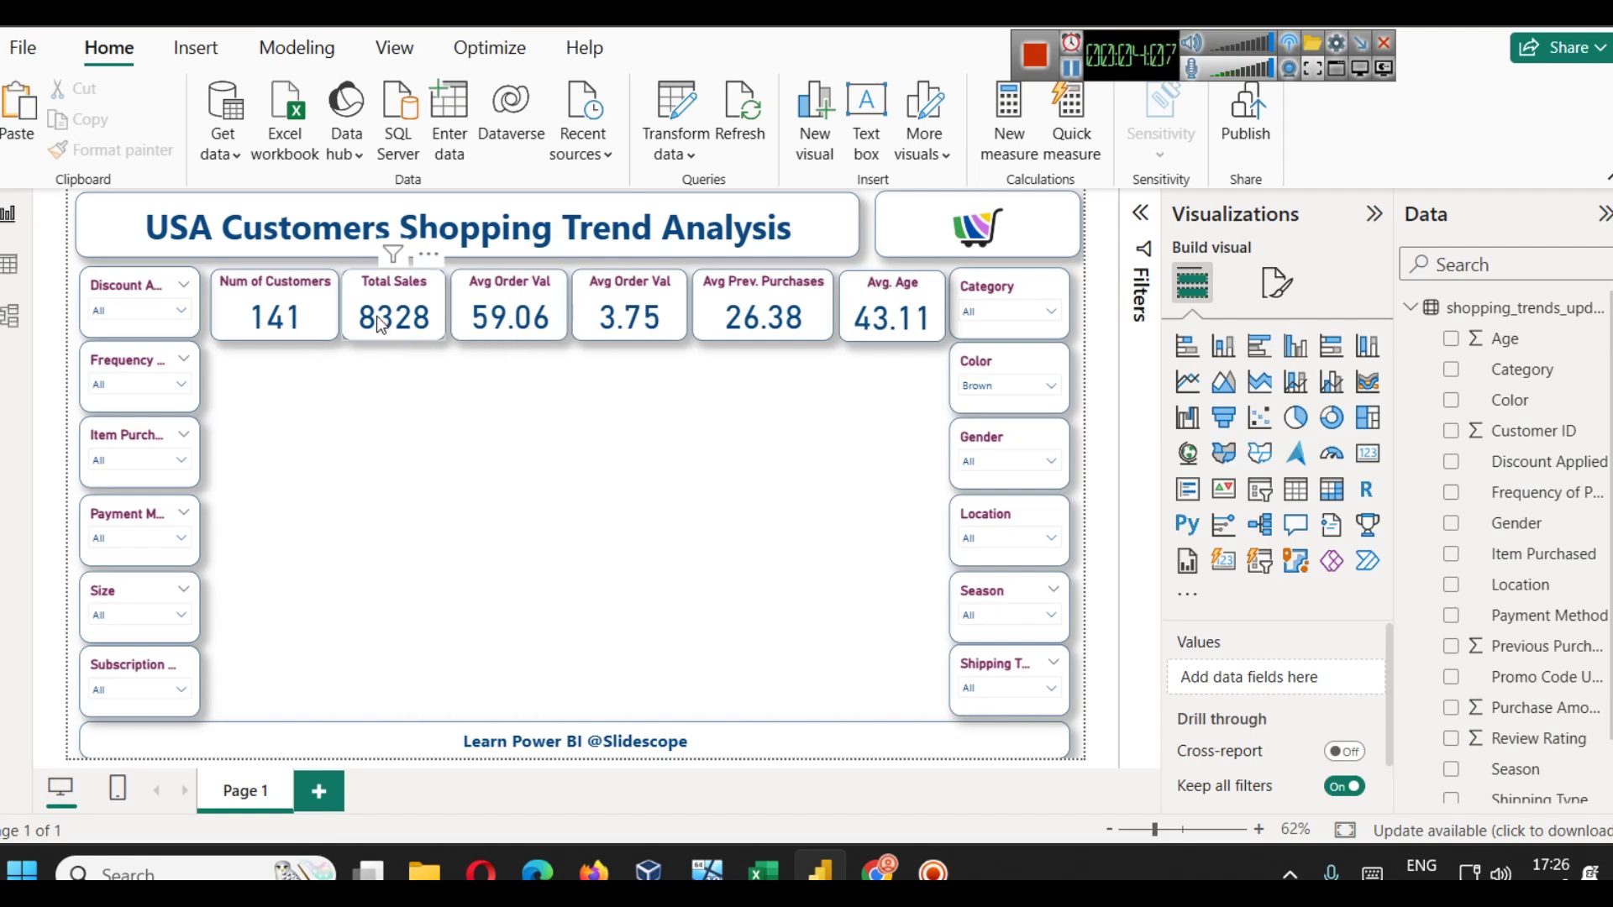
- Swap the Total Sales and Avg Prev. Purchases cards in the KPI row and shift the review rating card right
mouse_move(383, 318)
left_mouse_down()
mouse_move(785, 318)
mouse_move(715, 294)
mouse_move(347, 291)
mouse_move(361, 301)
left_mouse_up()
left_click_drag(631, 318, 676, 318)
left_click(766, 323)
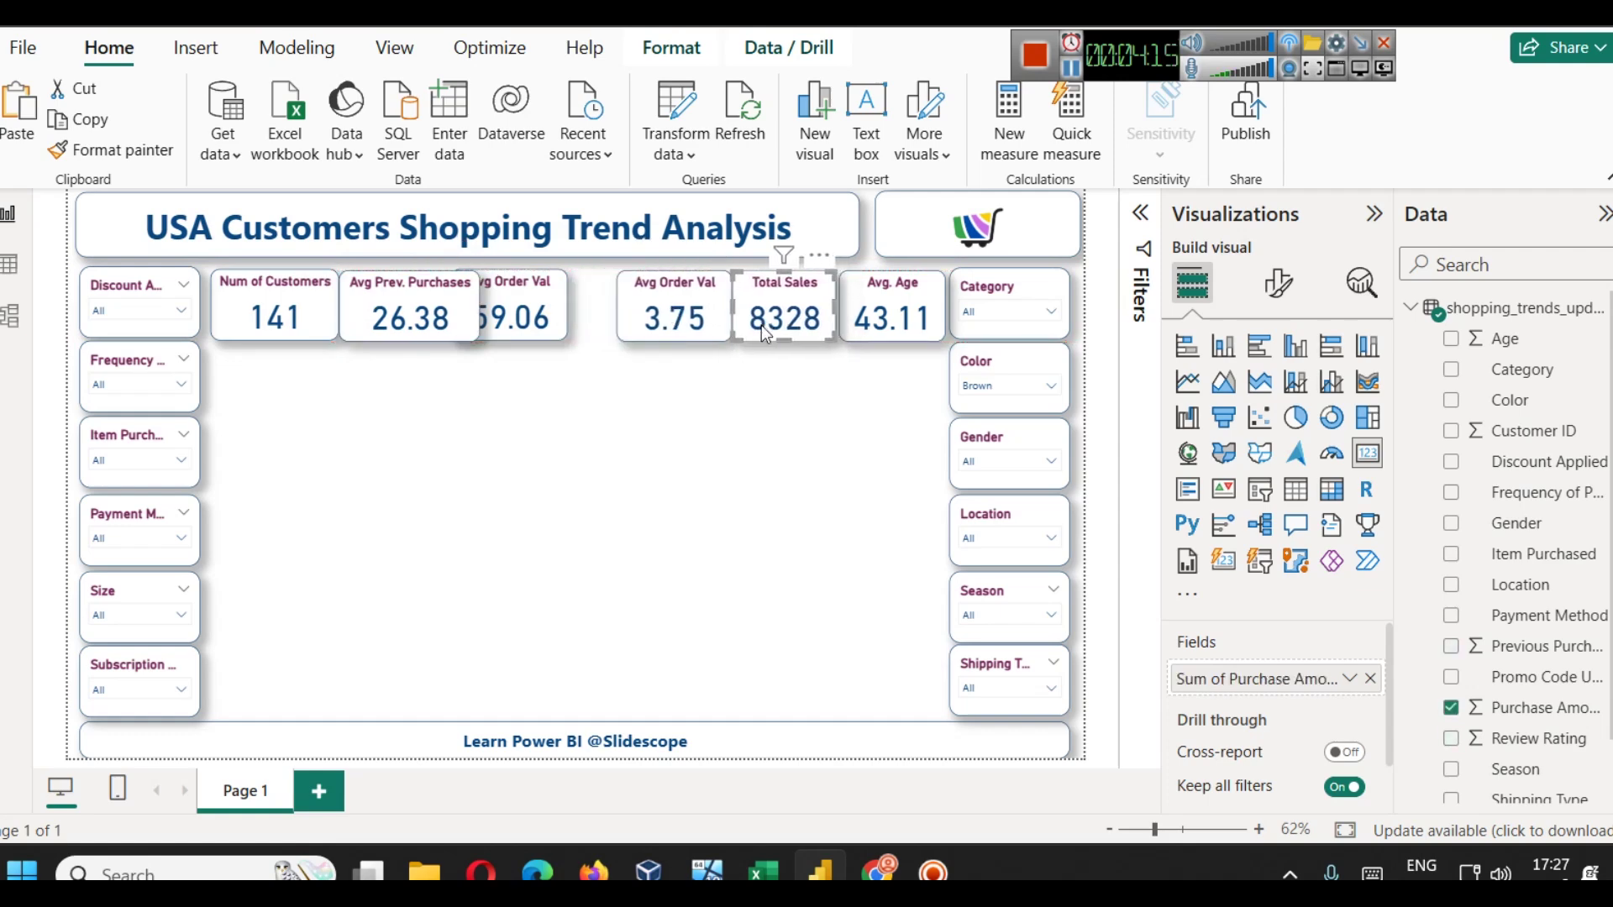
- Move the average purchase amount card right until it no longer overlaps the Avg Prev. Purchases card
left_click(688, 324)
left_click(553, 299)
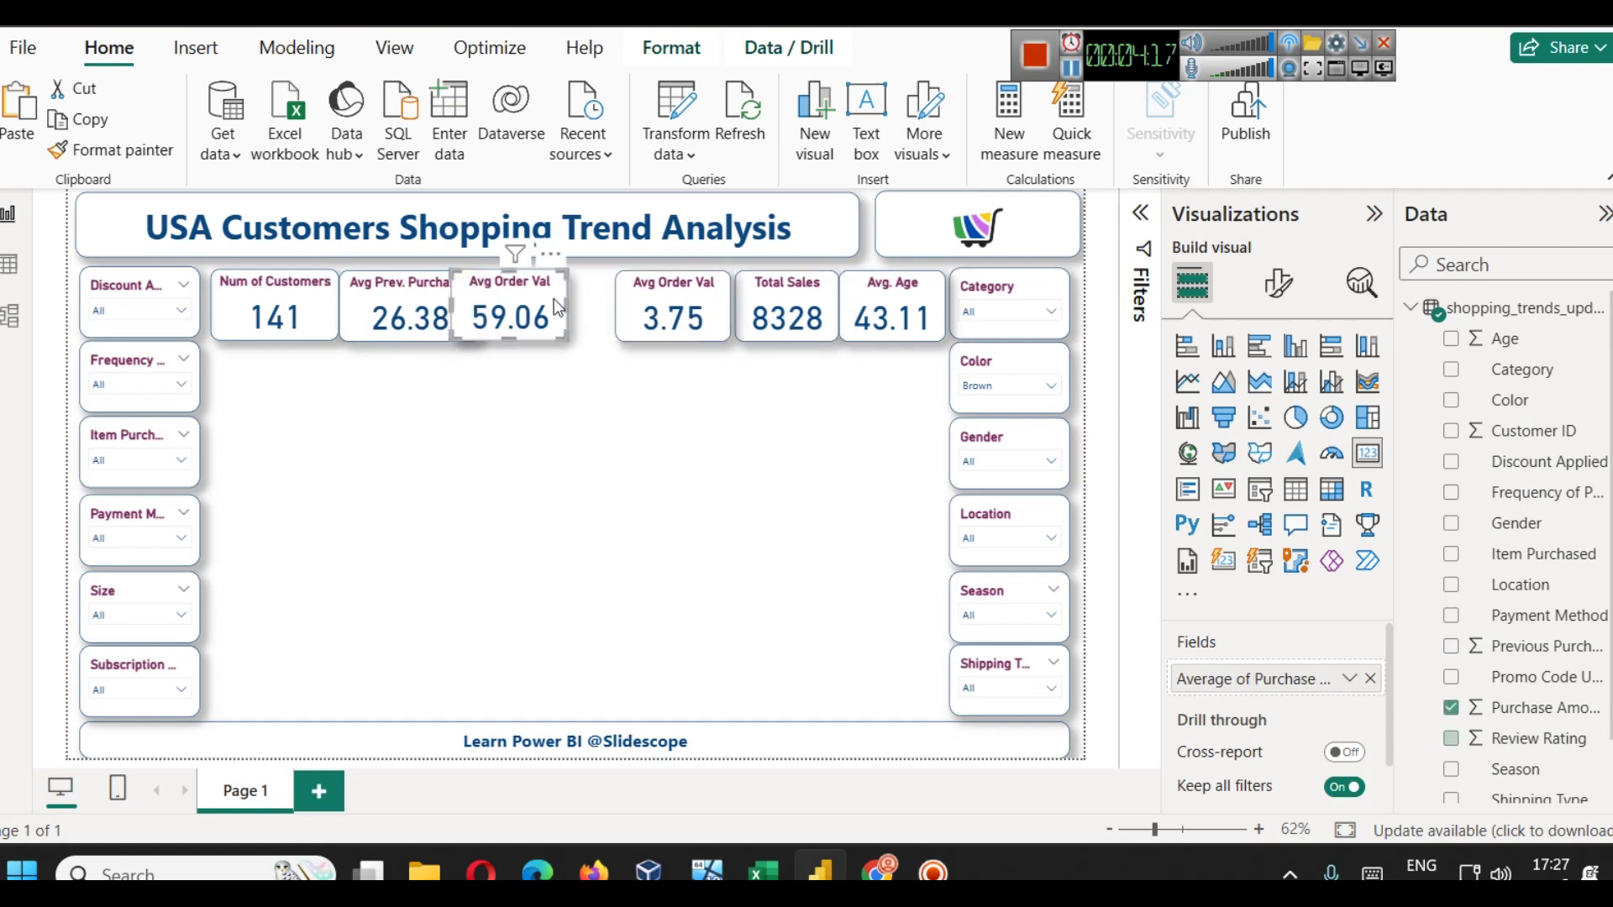
key("Right")
key("Right")
key("Right")
key("Right")
key("Right")
key("Right")
key("Right")
key("Right")
key("Right")
key("Right")
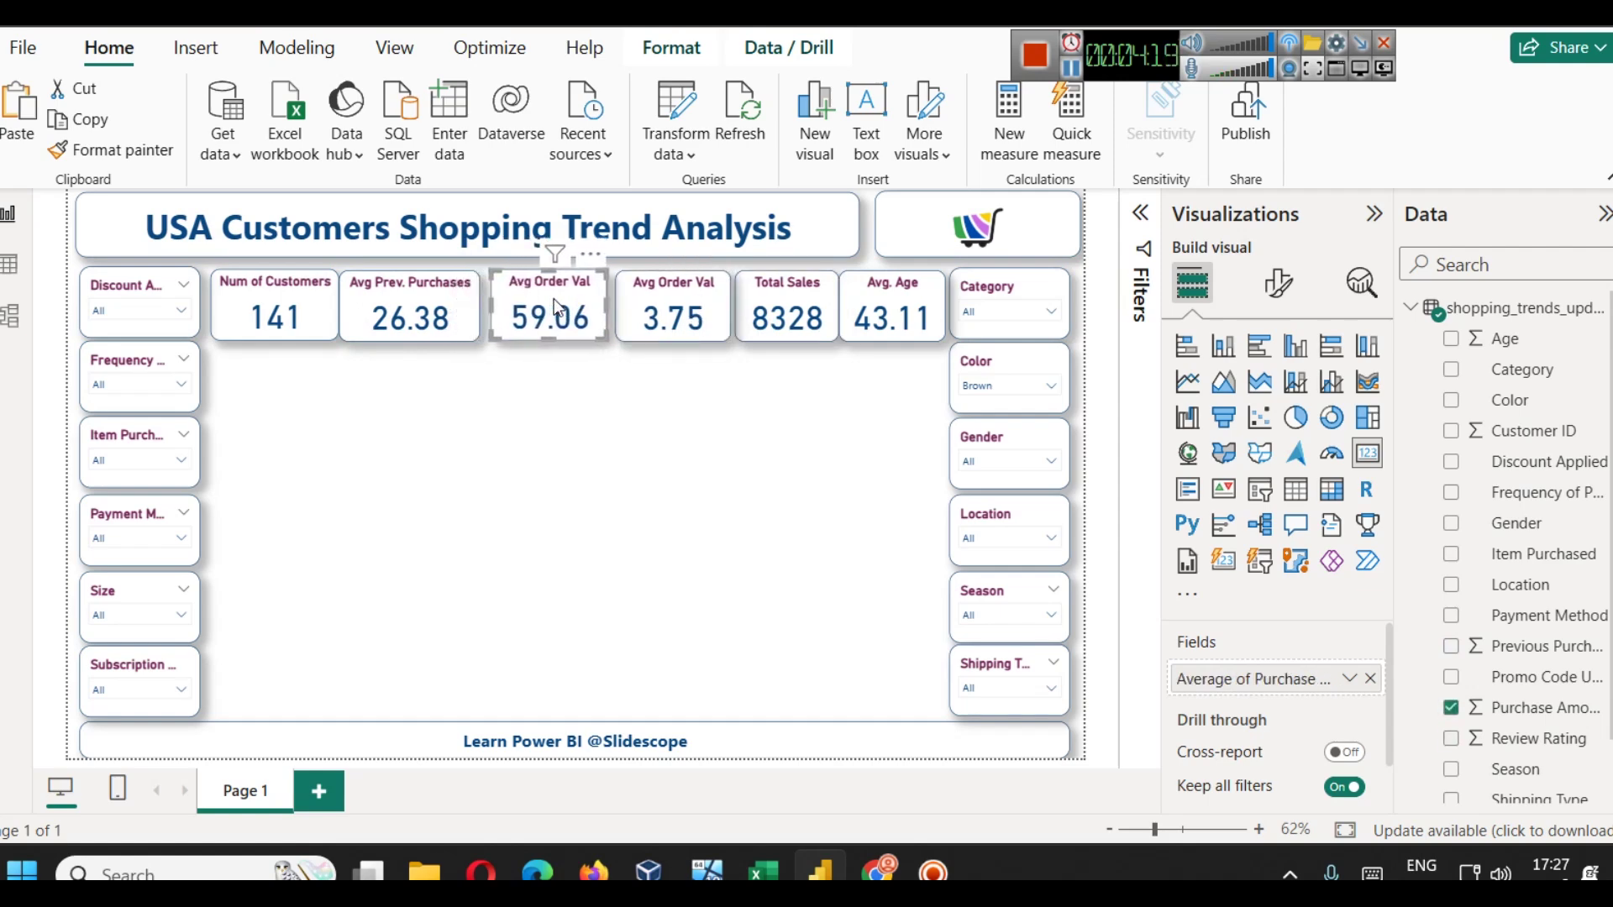
- Even out the KPI row by nudging the review rating and Total Sales cards left and the Avg Prev. Purchases card right
left_click(672, 320)
key("Left")
left_click(785, 319)
key("Left")
left_click(874, 319)
left_click(816, 433)
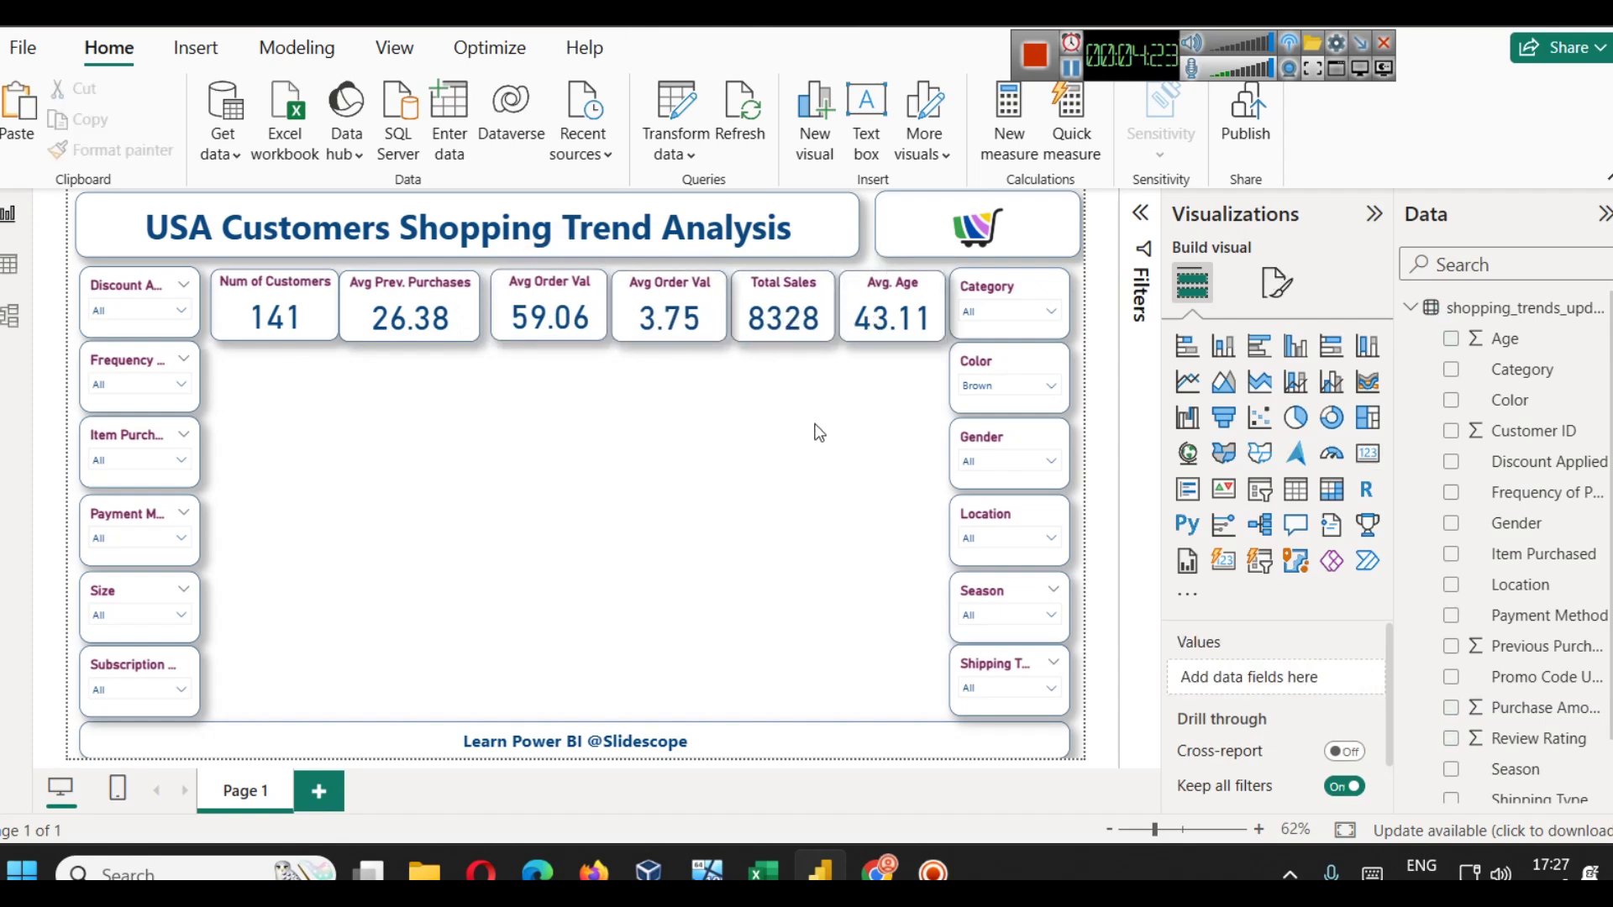
left_click(412, 318)
key("Right")
key("Right")
left_click(536, 410)
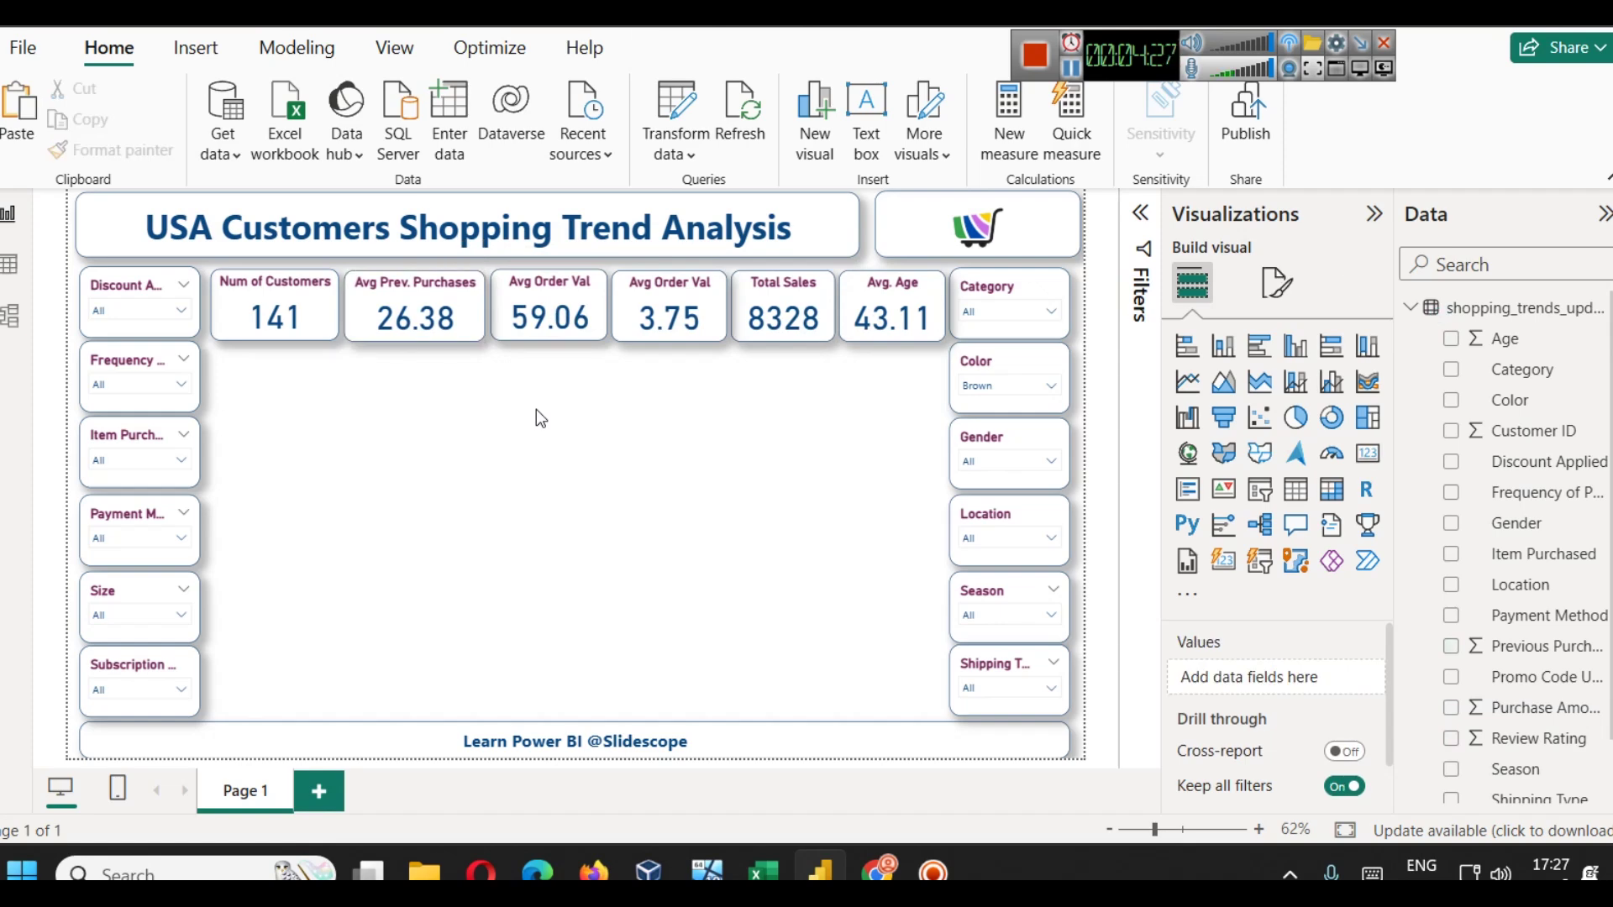
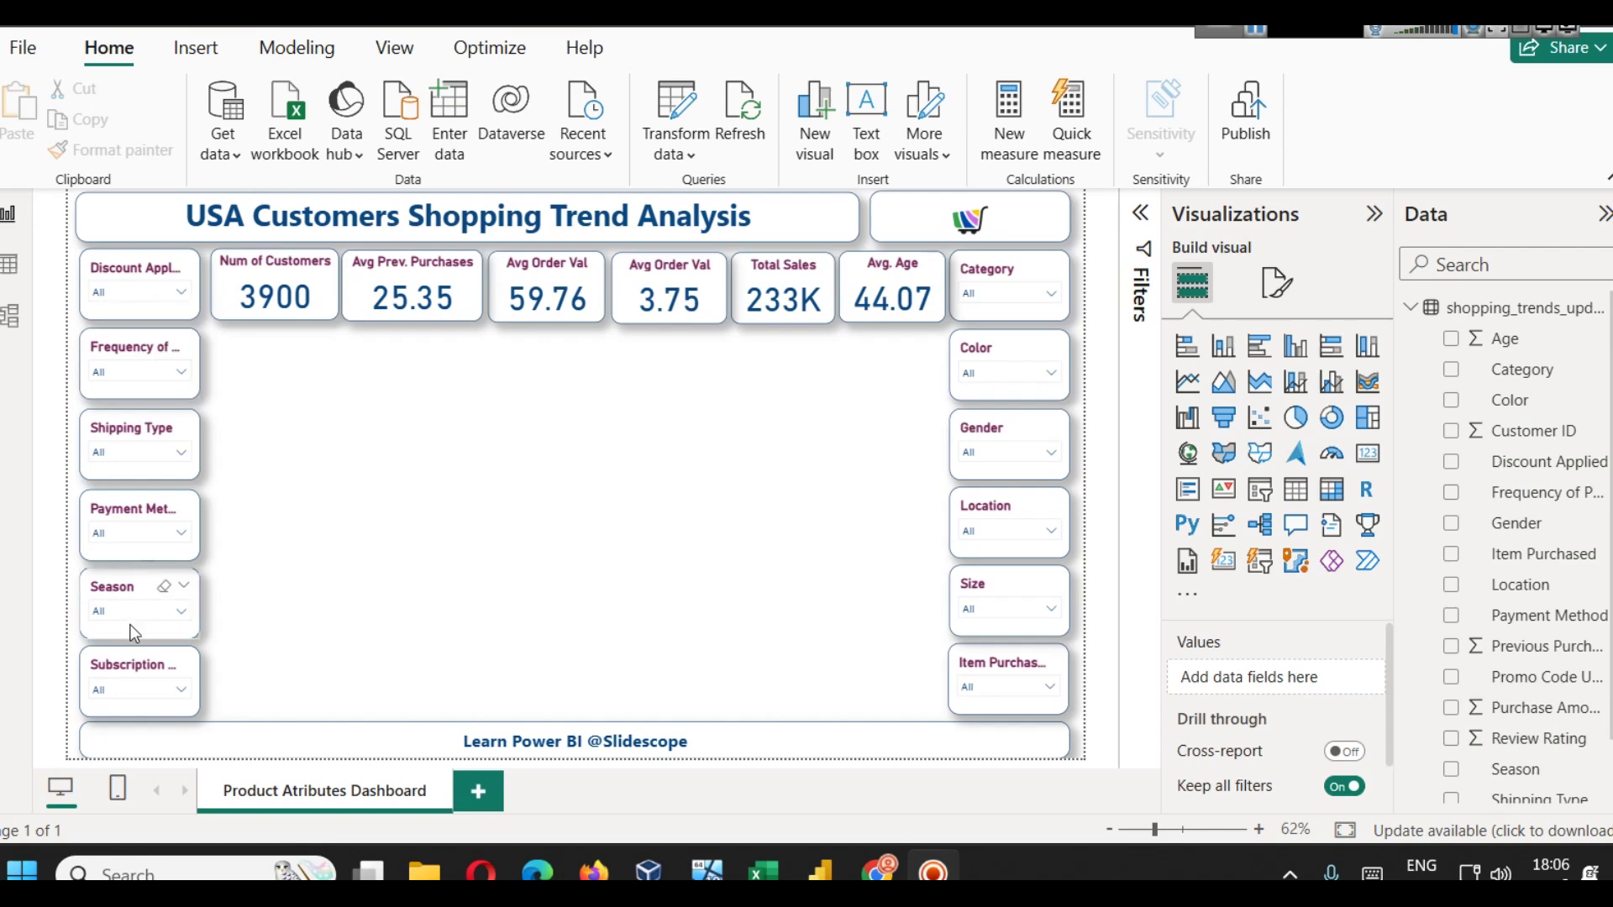
left_click(514, 579)
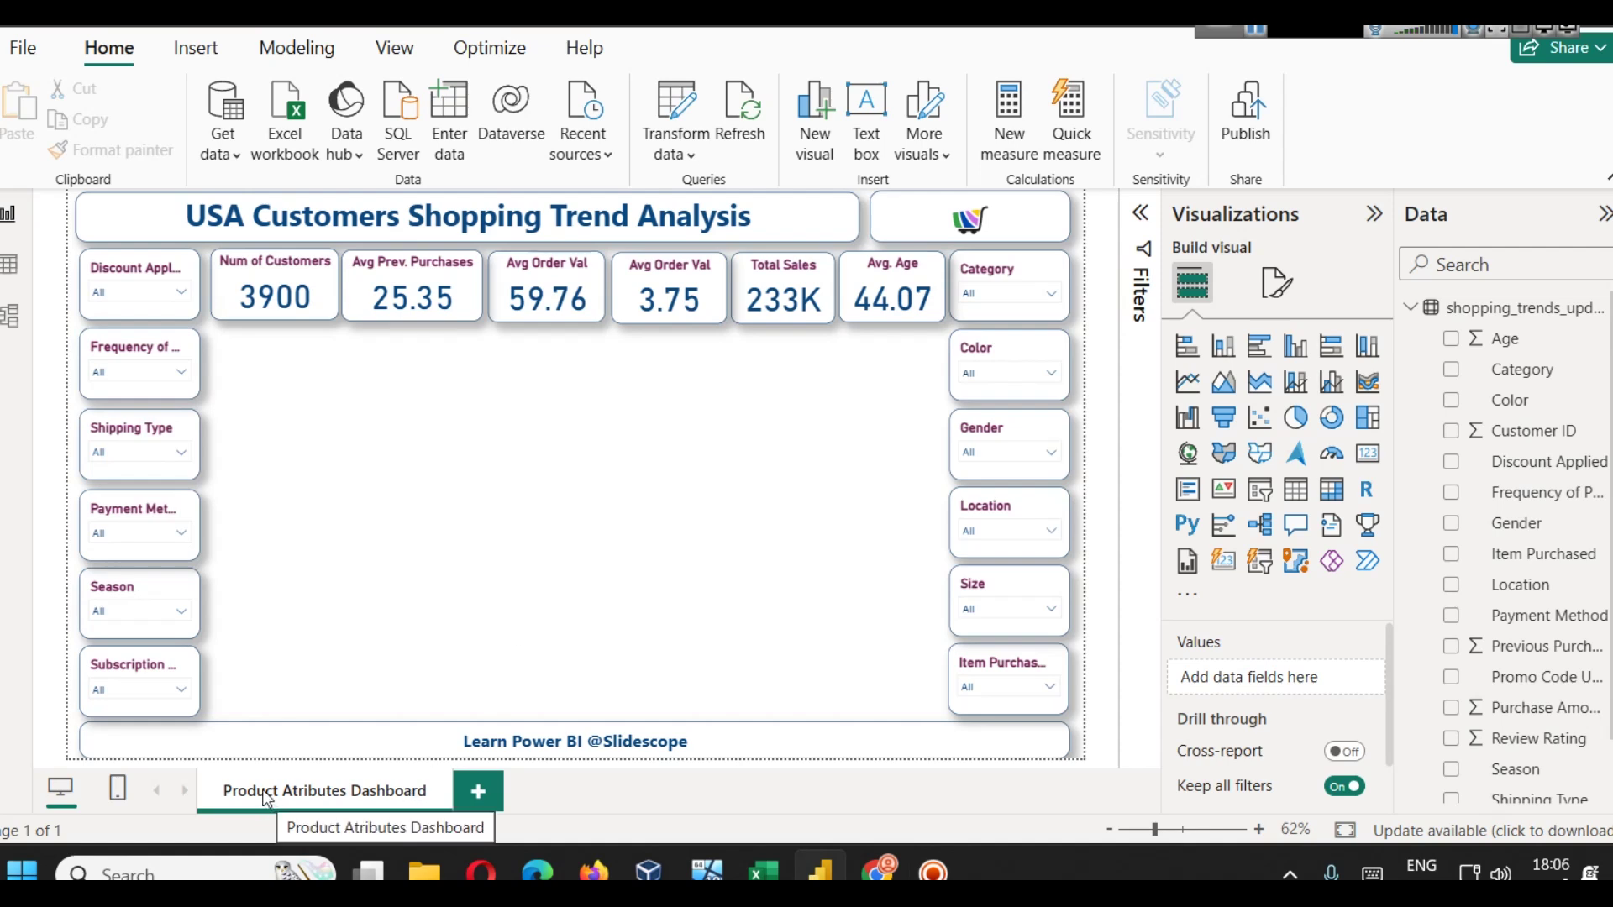
left_click(728, 748)
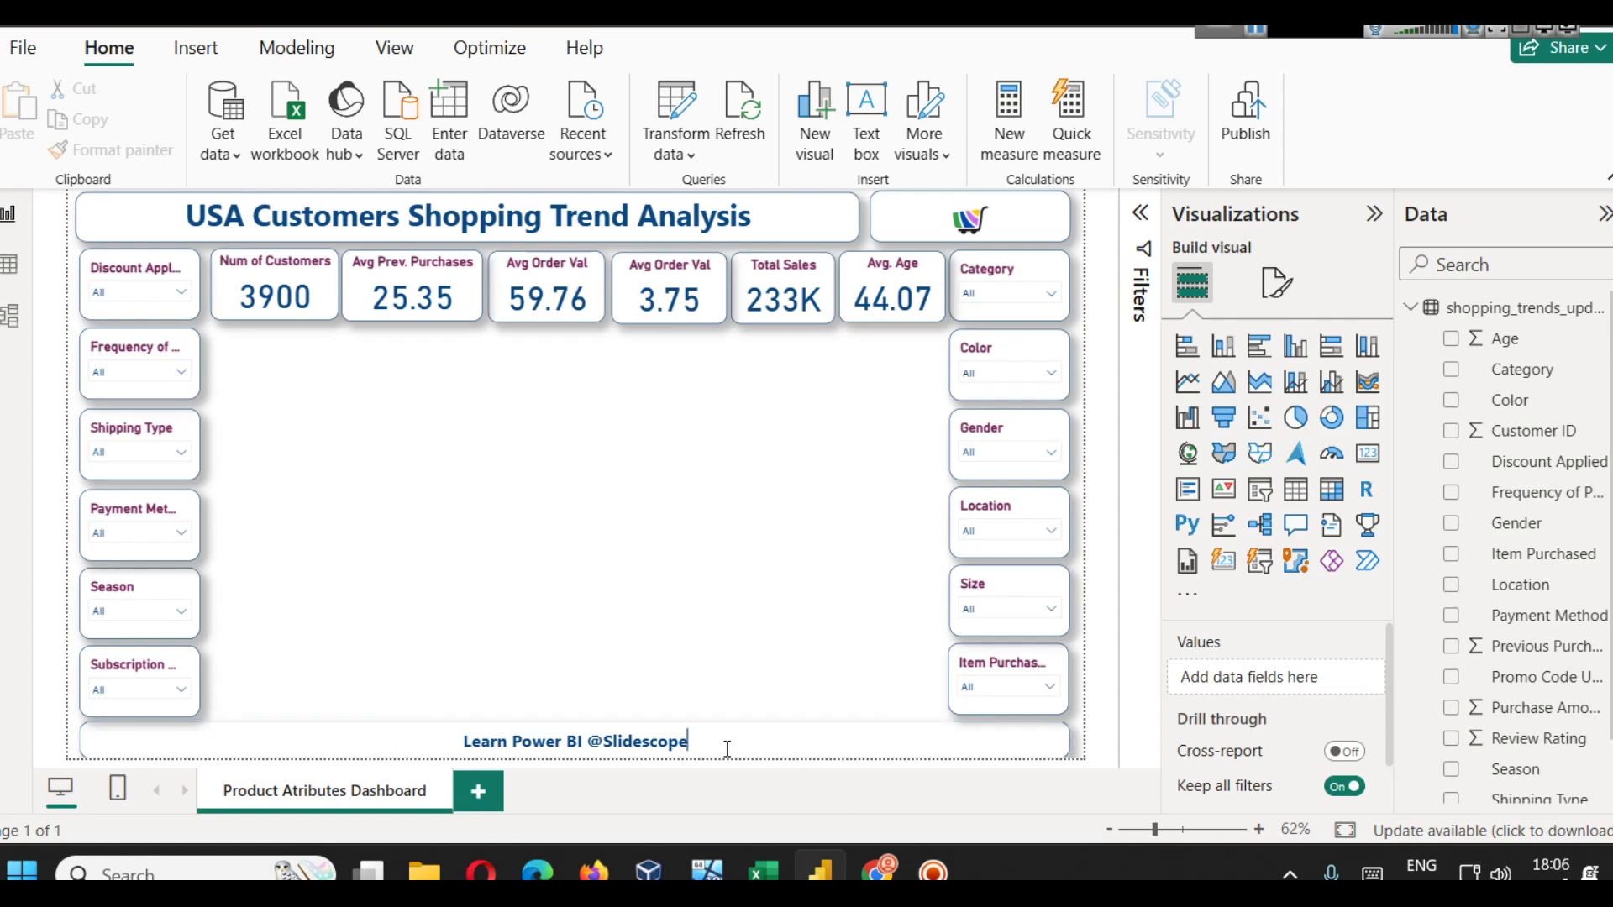
type("- Products Attri")
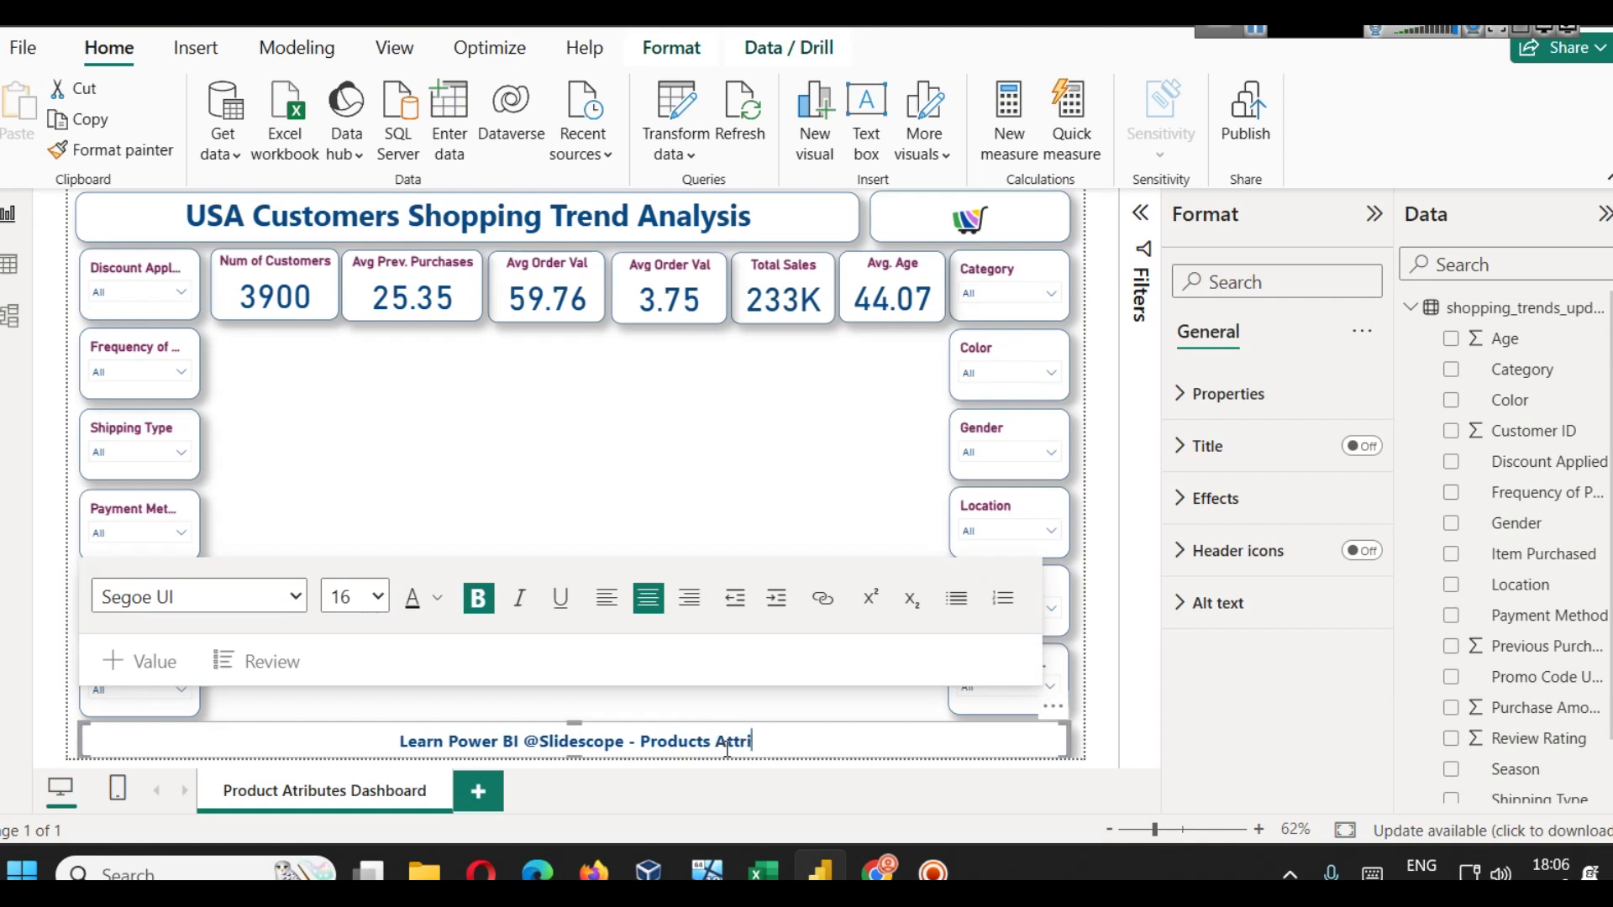
type("bute s")
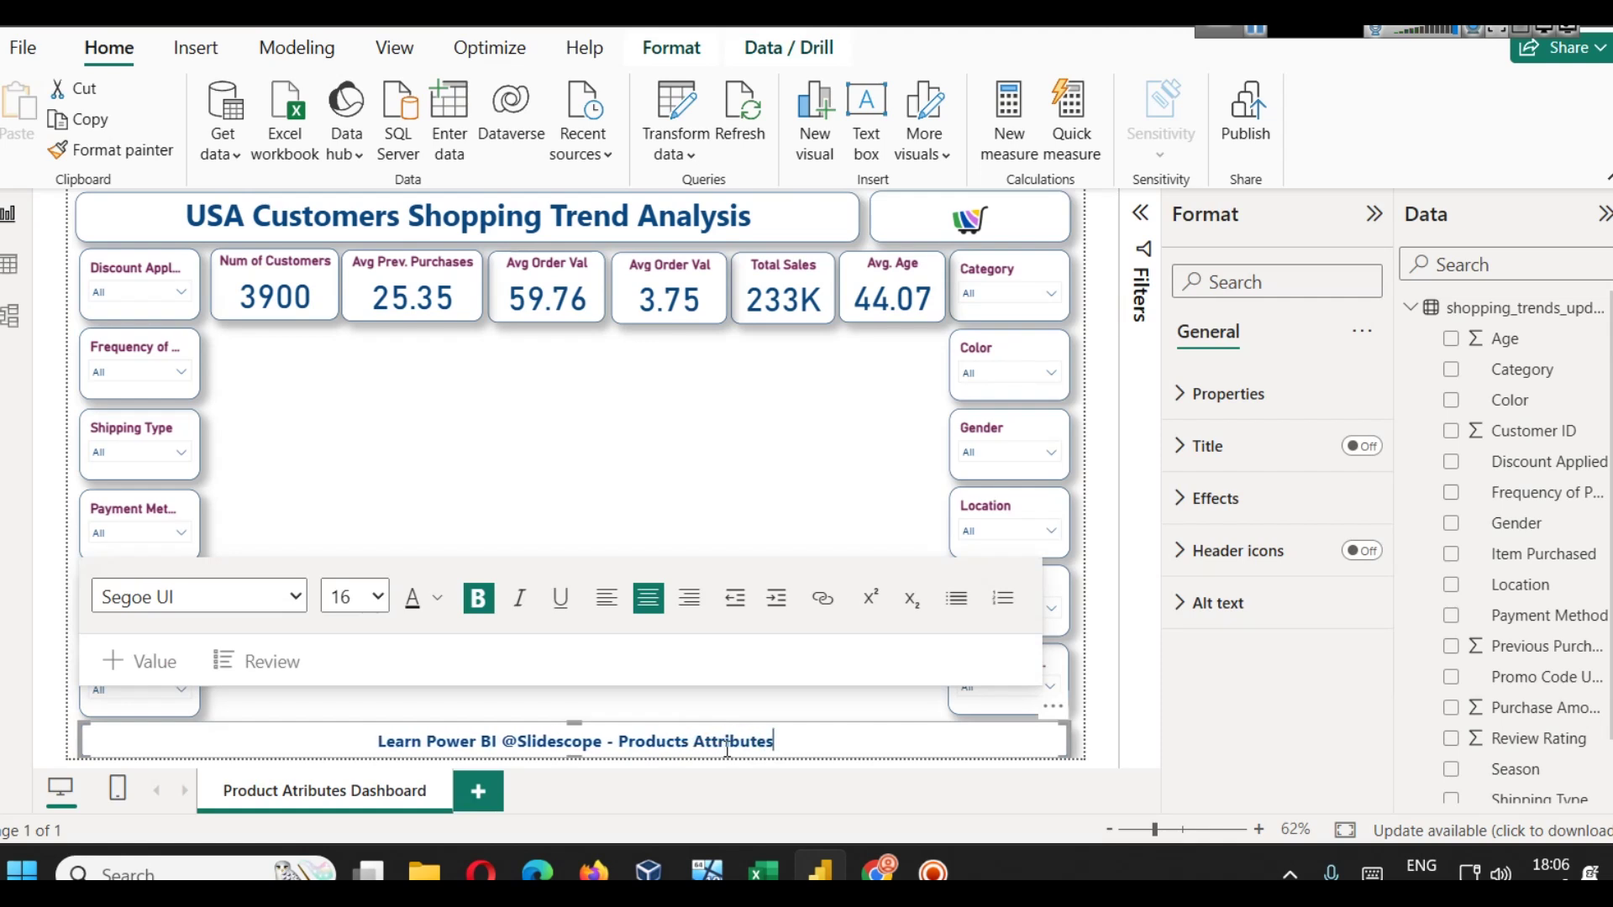
type(" Dashboard")
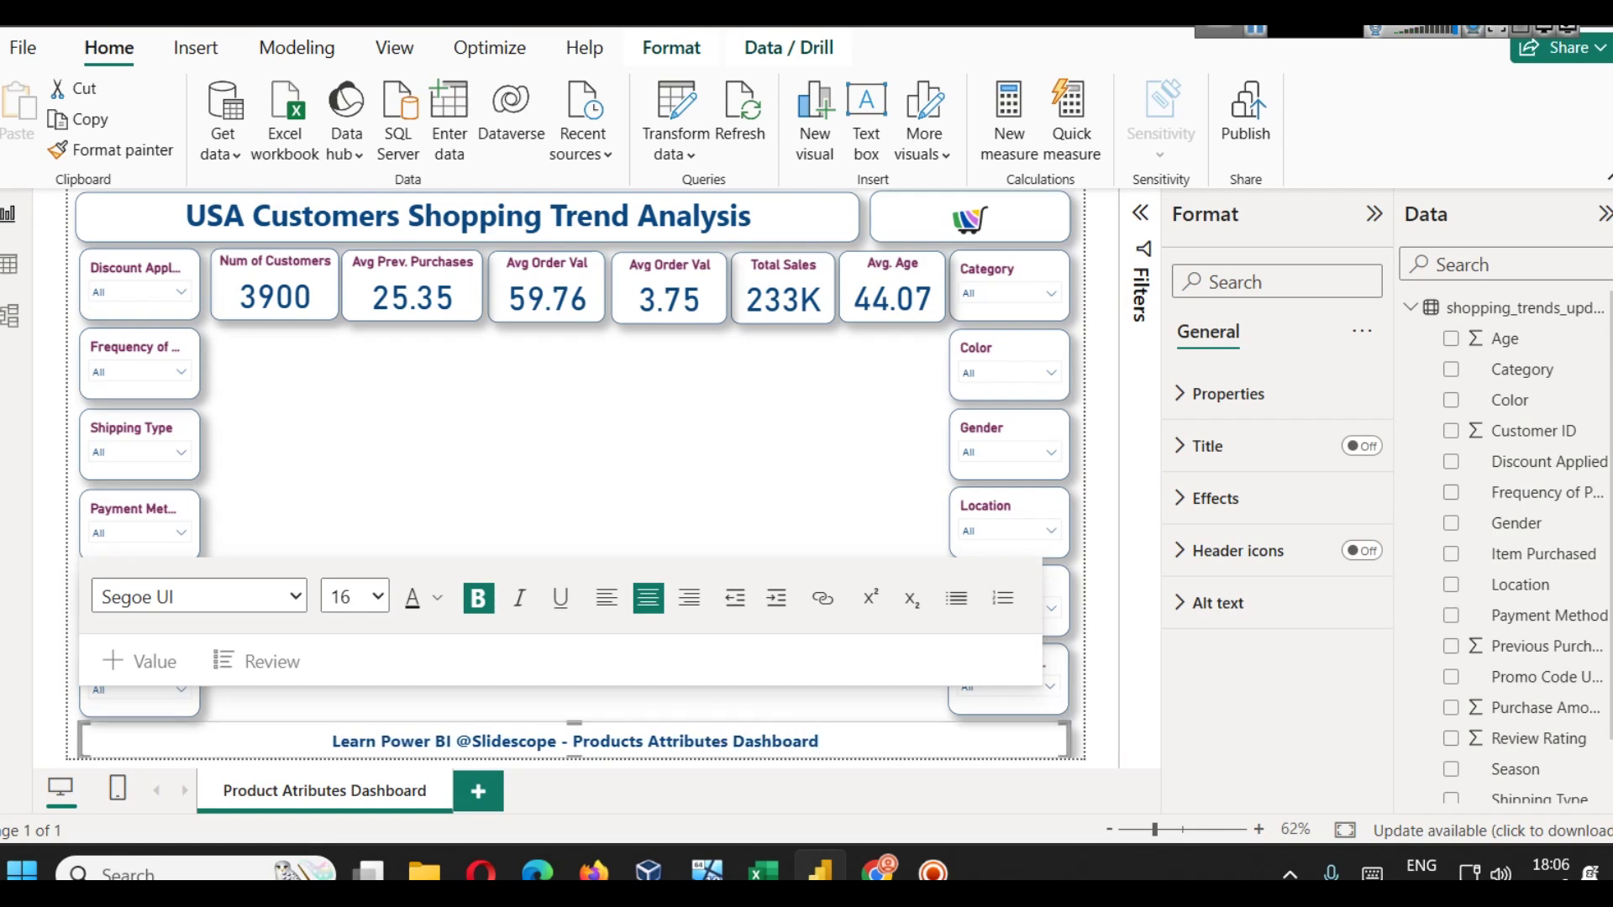
left_click(673, 631)
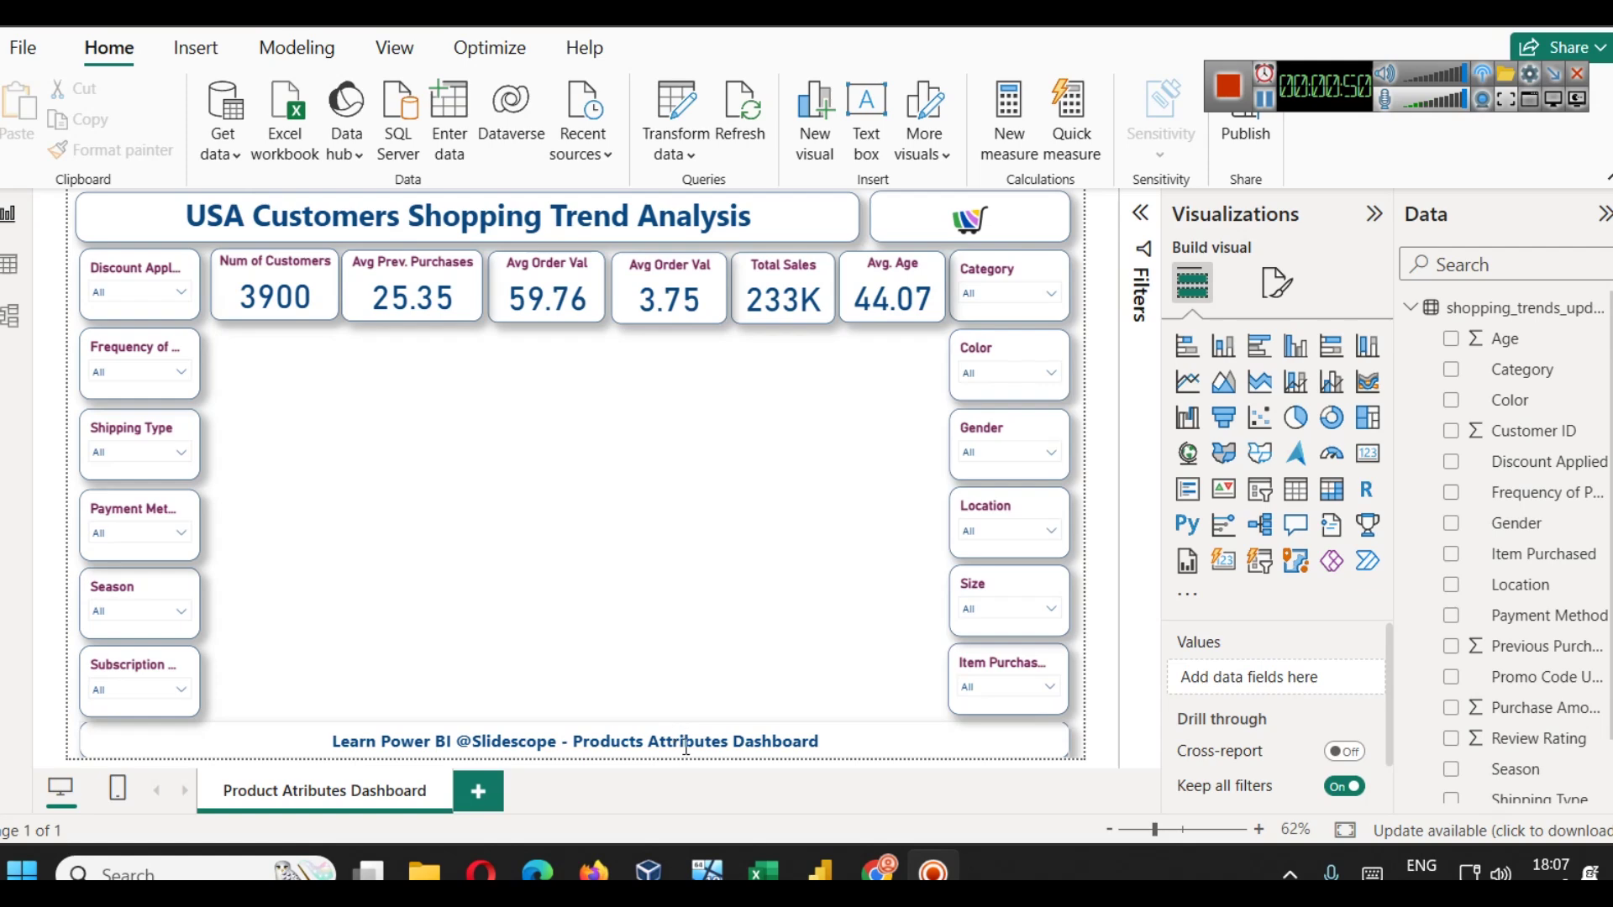
left_click(644, 743)
key("BackSpace")
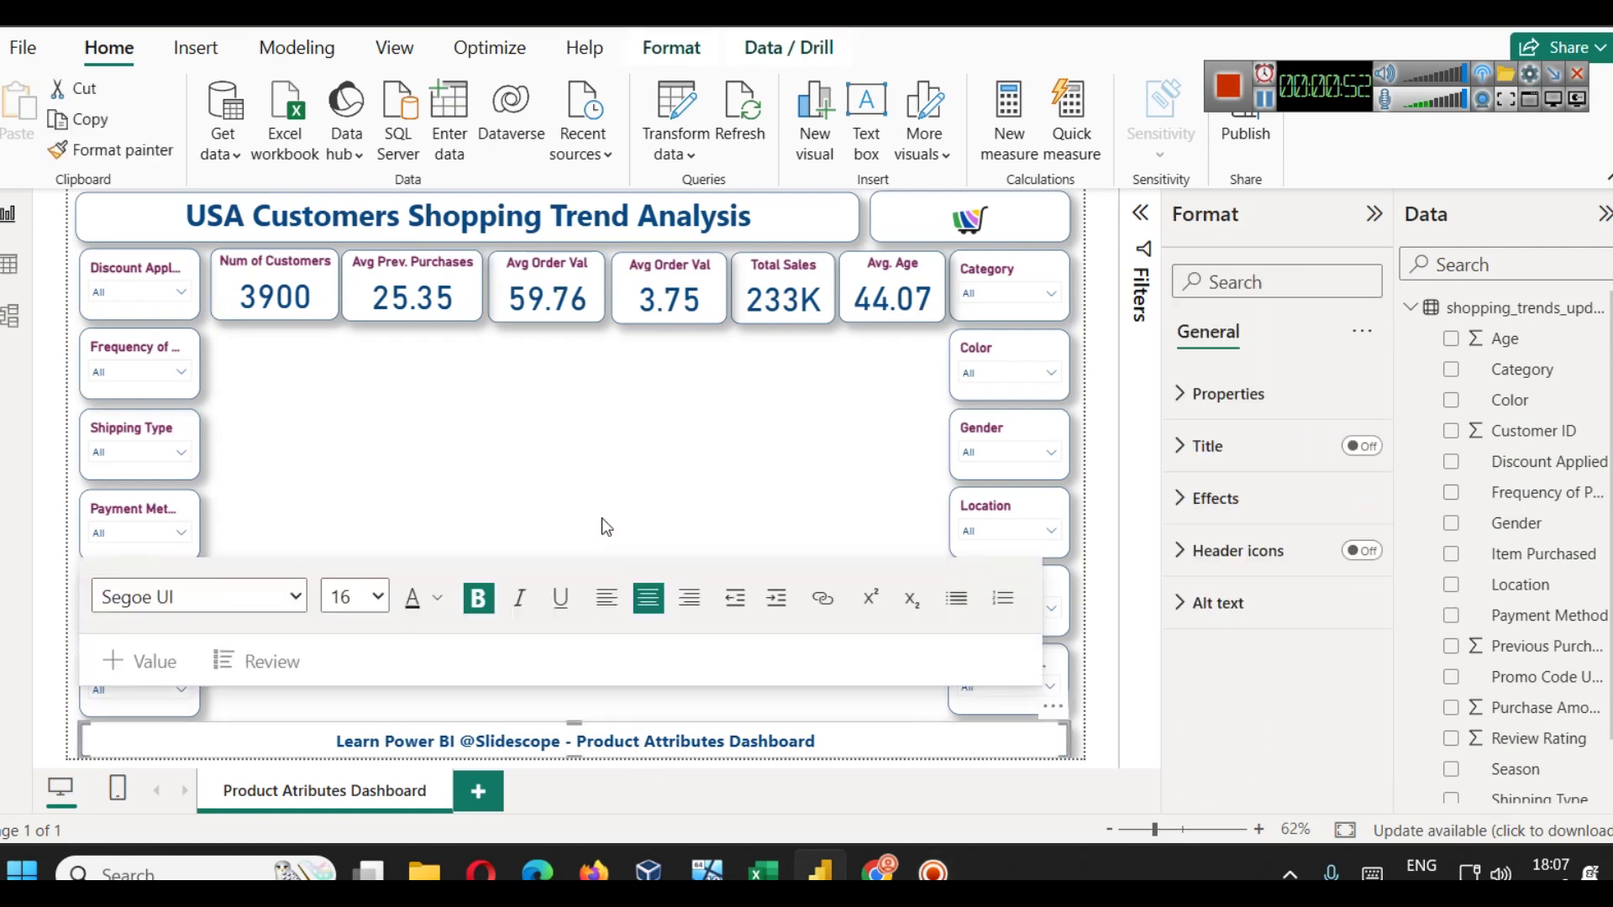
left_click(620, 453)
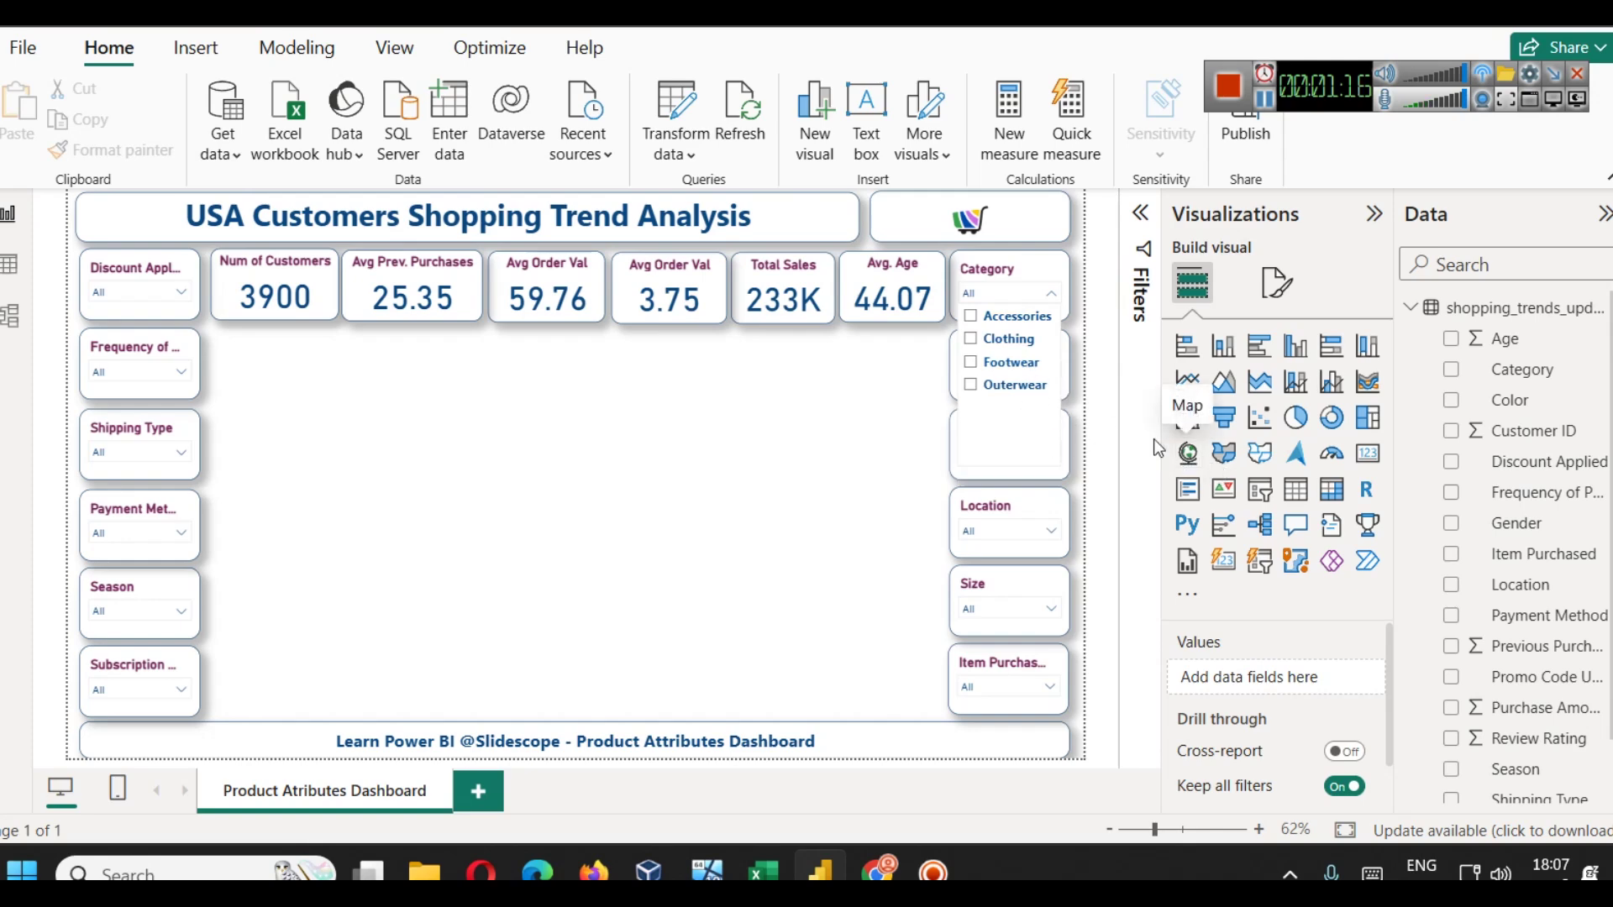
- Add a donut chart just below the Num of Customers and Avg Prev. Purchases cards, sized to roughly their combined width
left_click(1330, 417)
left_click_drag(319, 442, 326, 371)
left_click(346, 401)
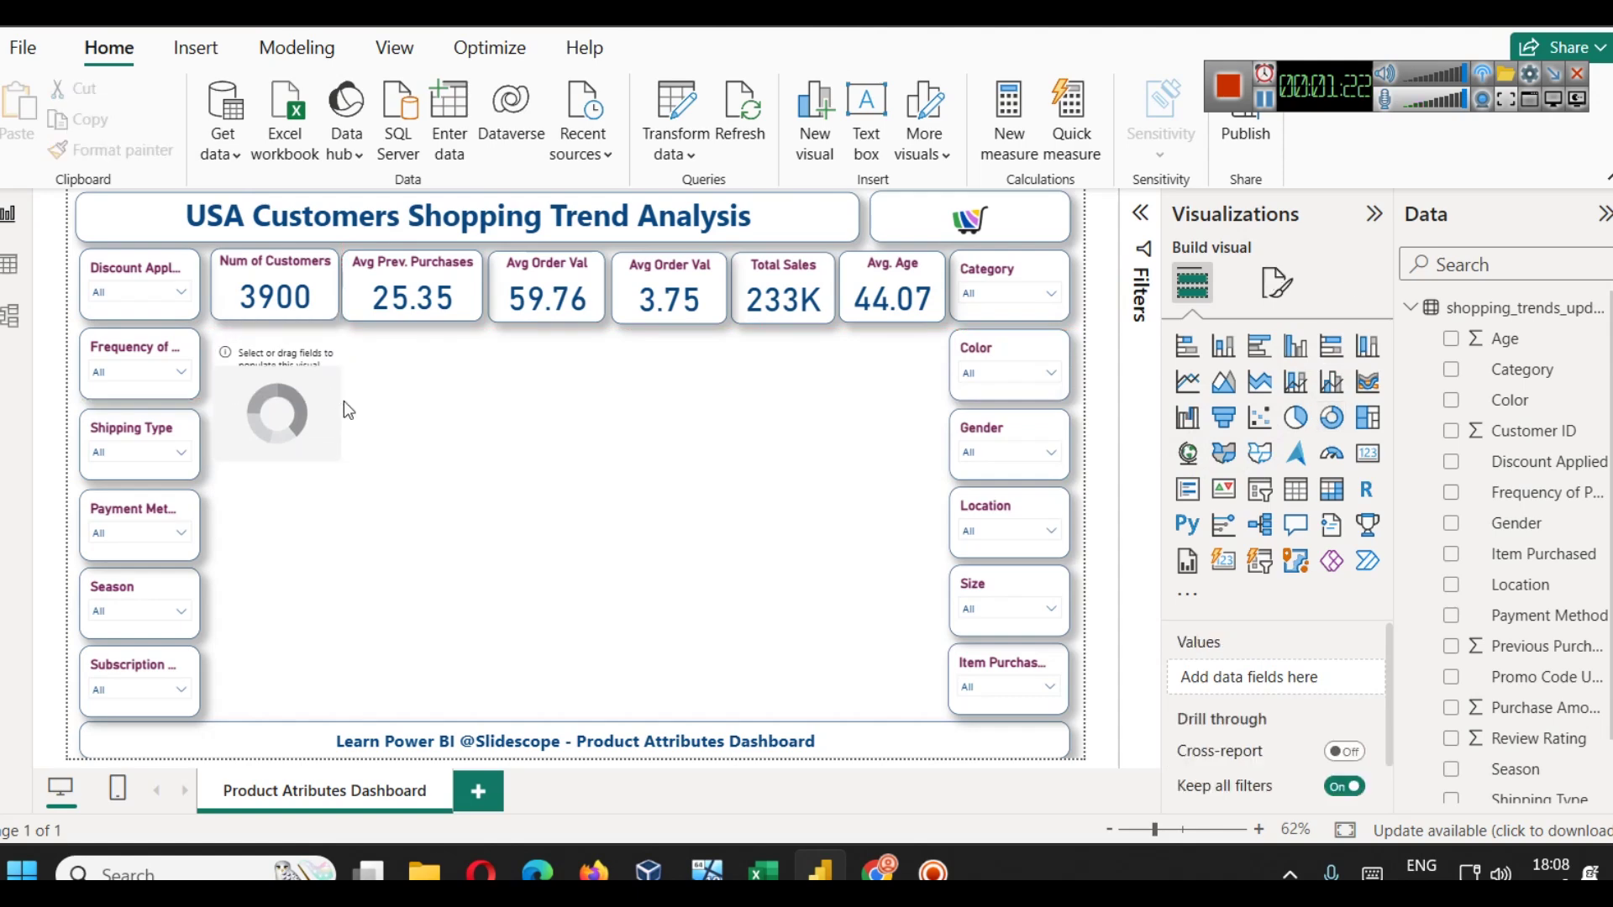
left_click(334, 400)
left_click_drag(341, 397, 464, 402)
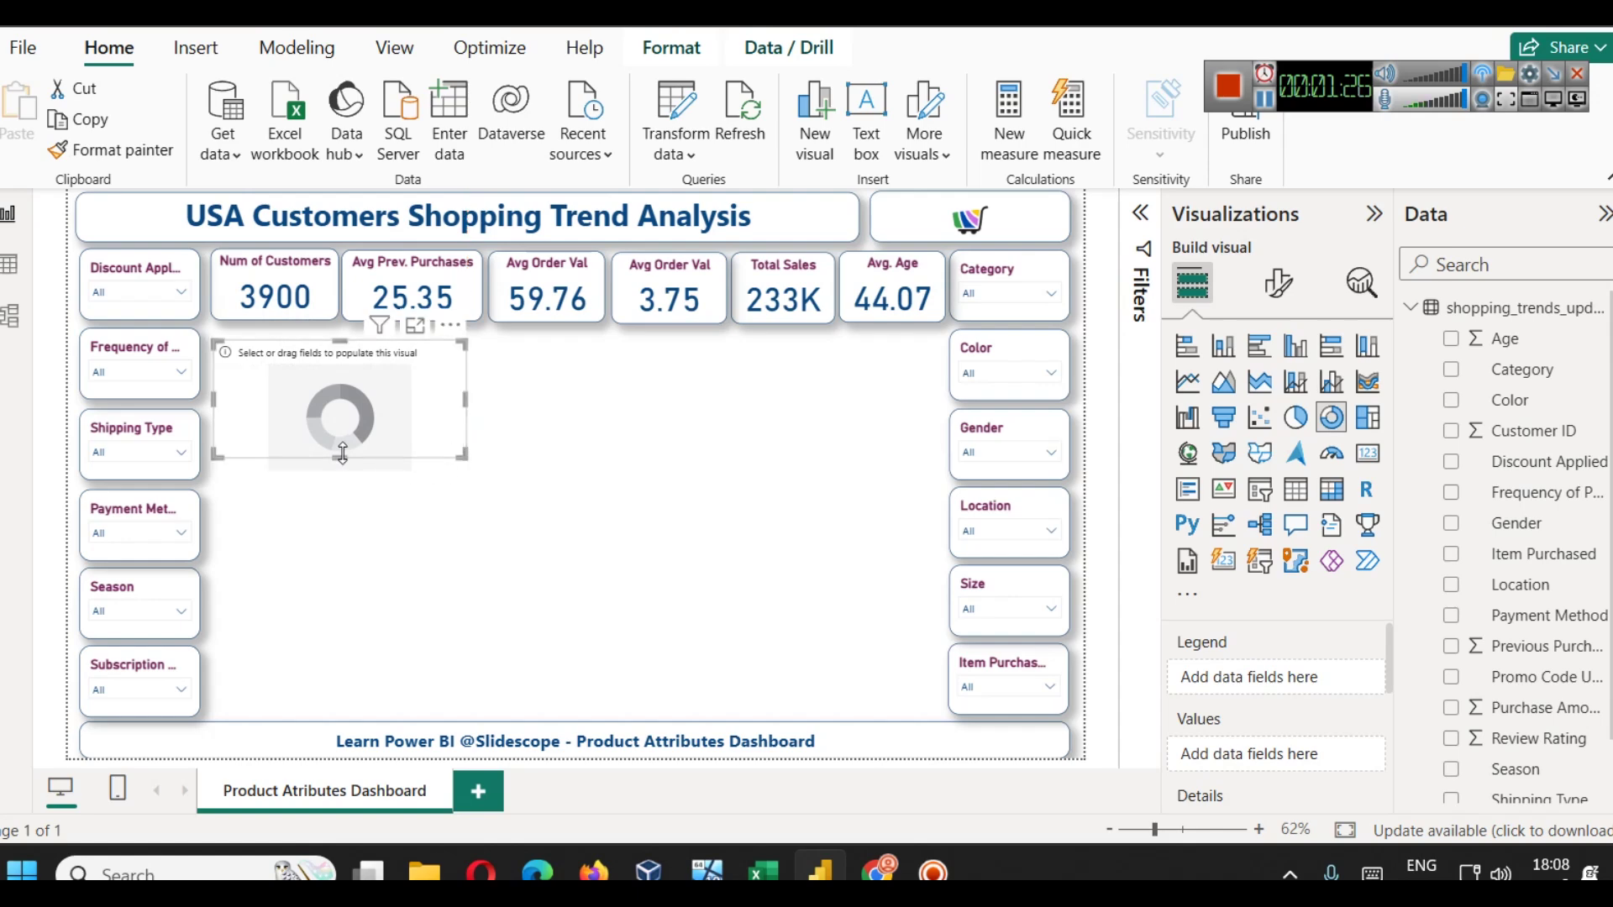
left_click_drag(342, 457, 344, 507)
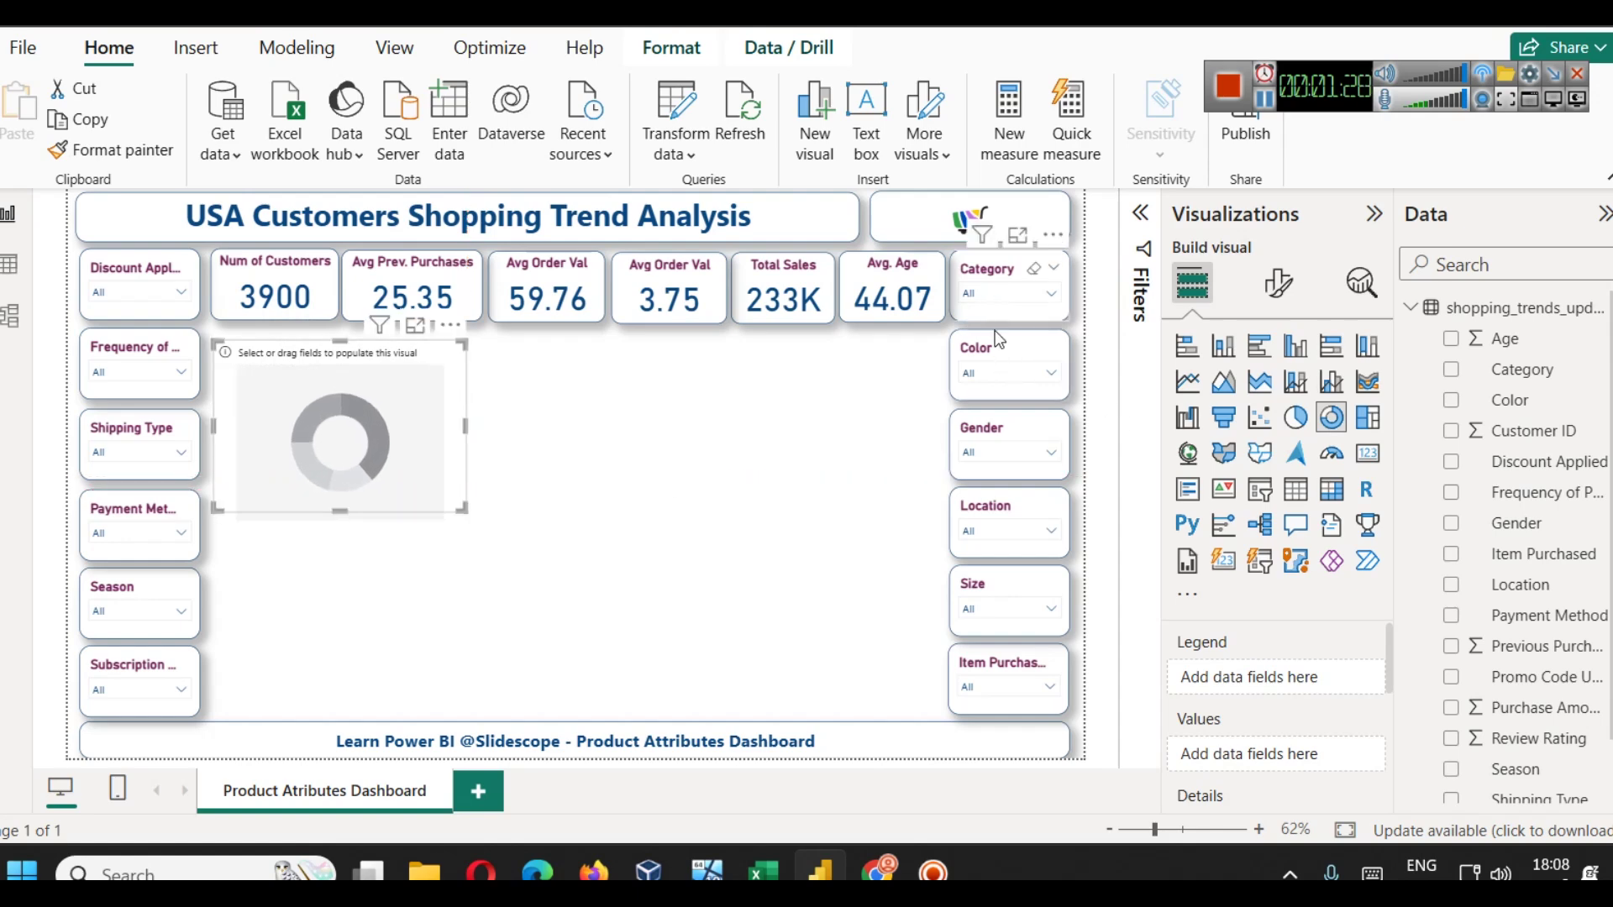
left_click_drag(340, 512, 343, 489)
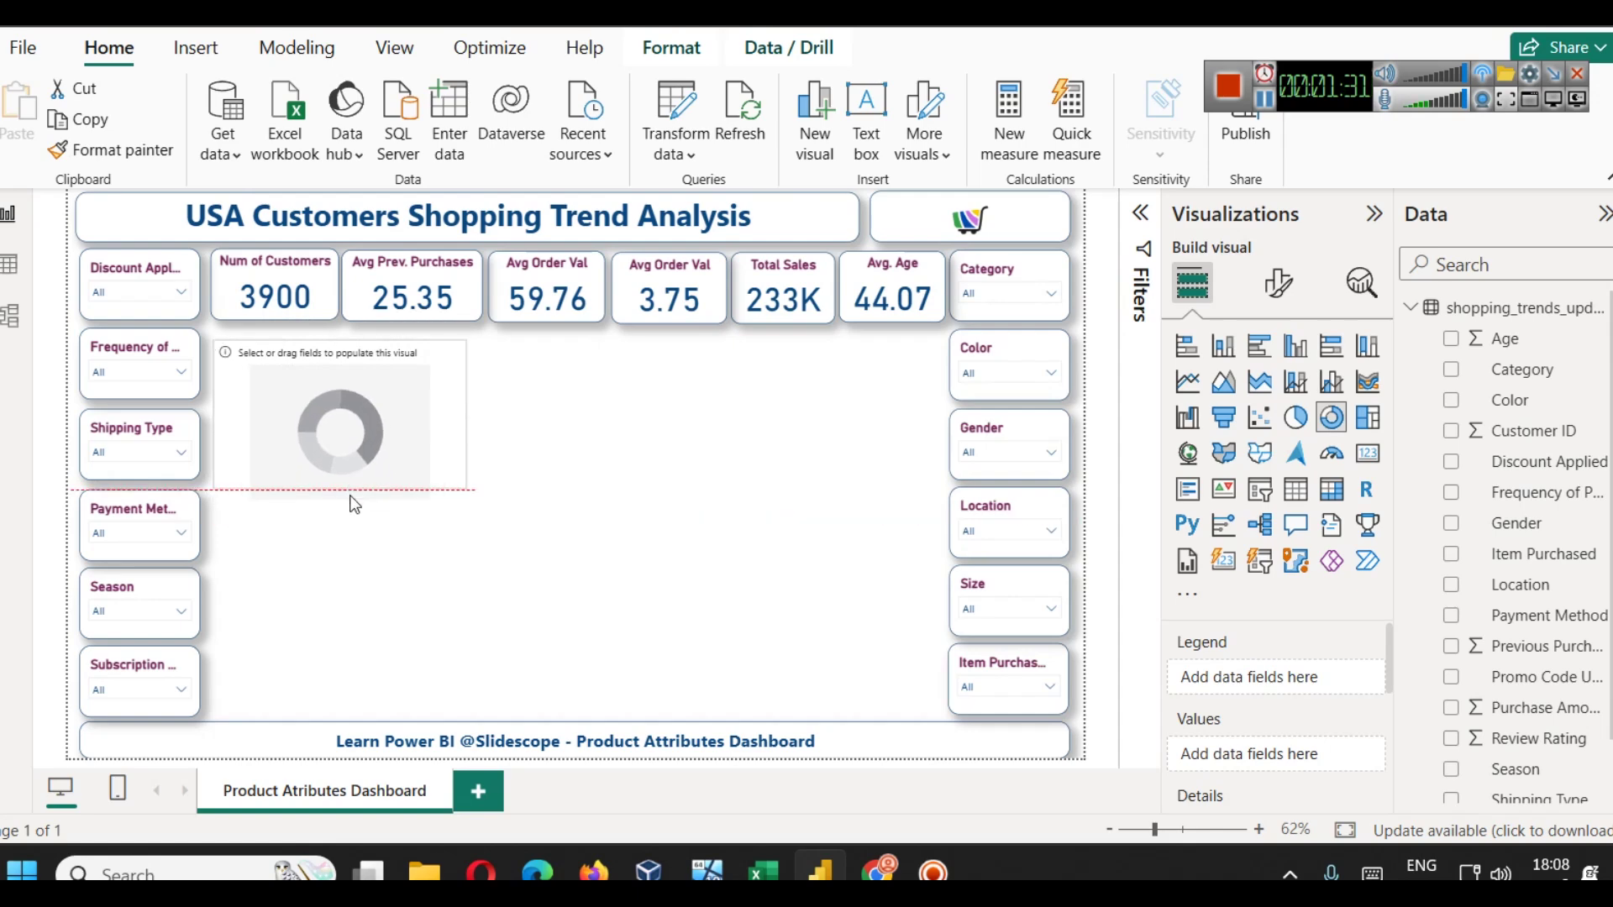
left_click(548, 409)
left_click(283, 371)
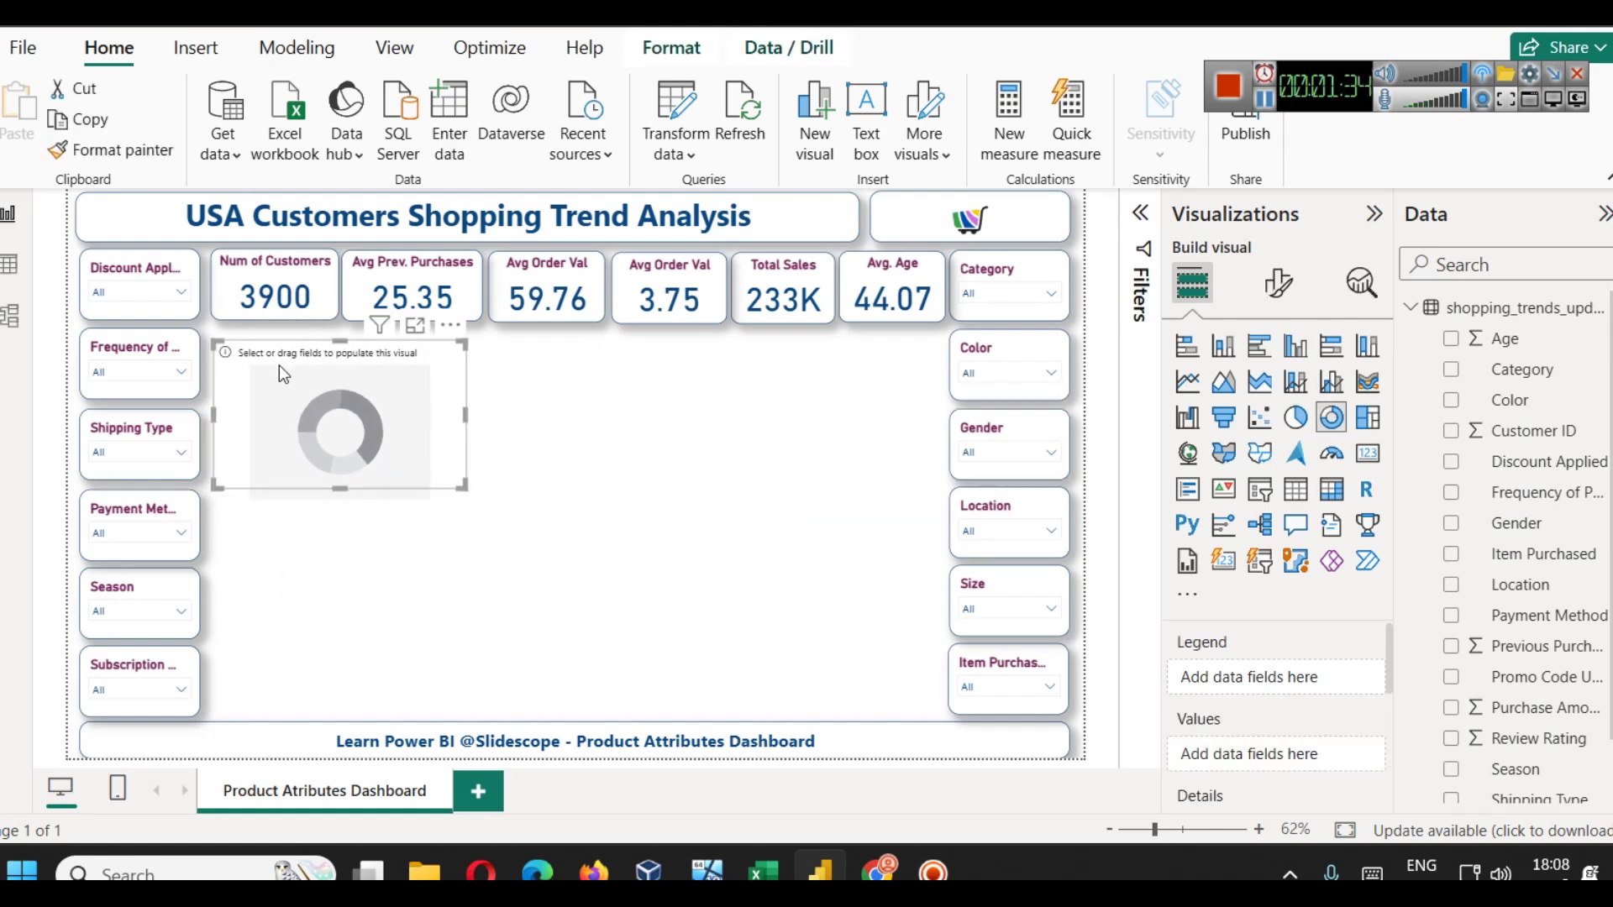
left_click_drag(273, 363, 270, 364)
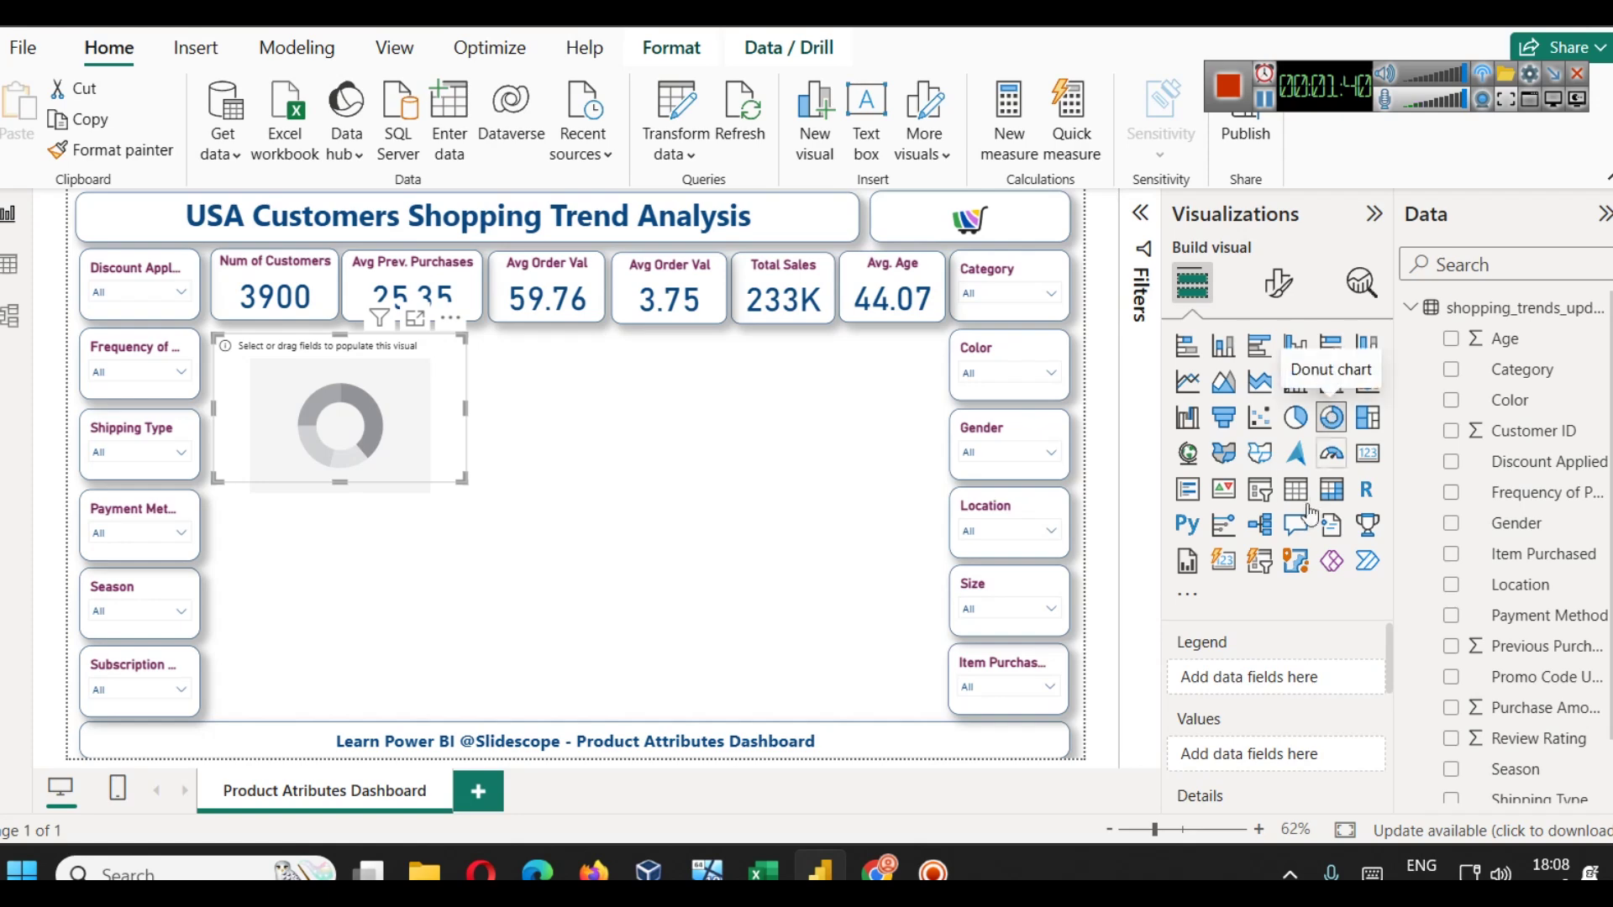
- Assign Category as the donut chart's legend and Purchase Amount (USD) as its values
left_click_drag(1525, 372, 1246, 679)
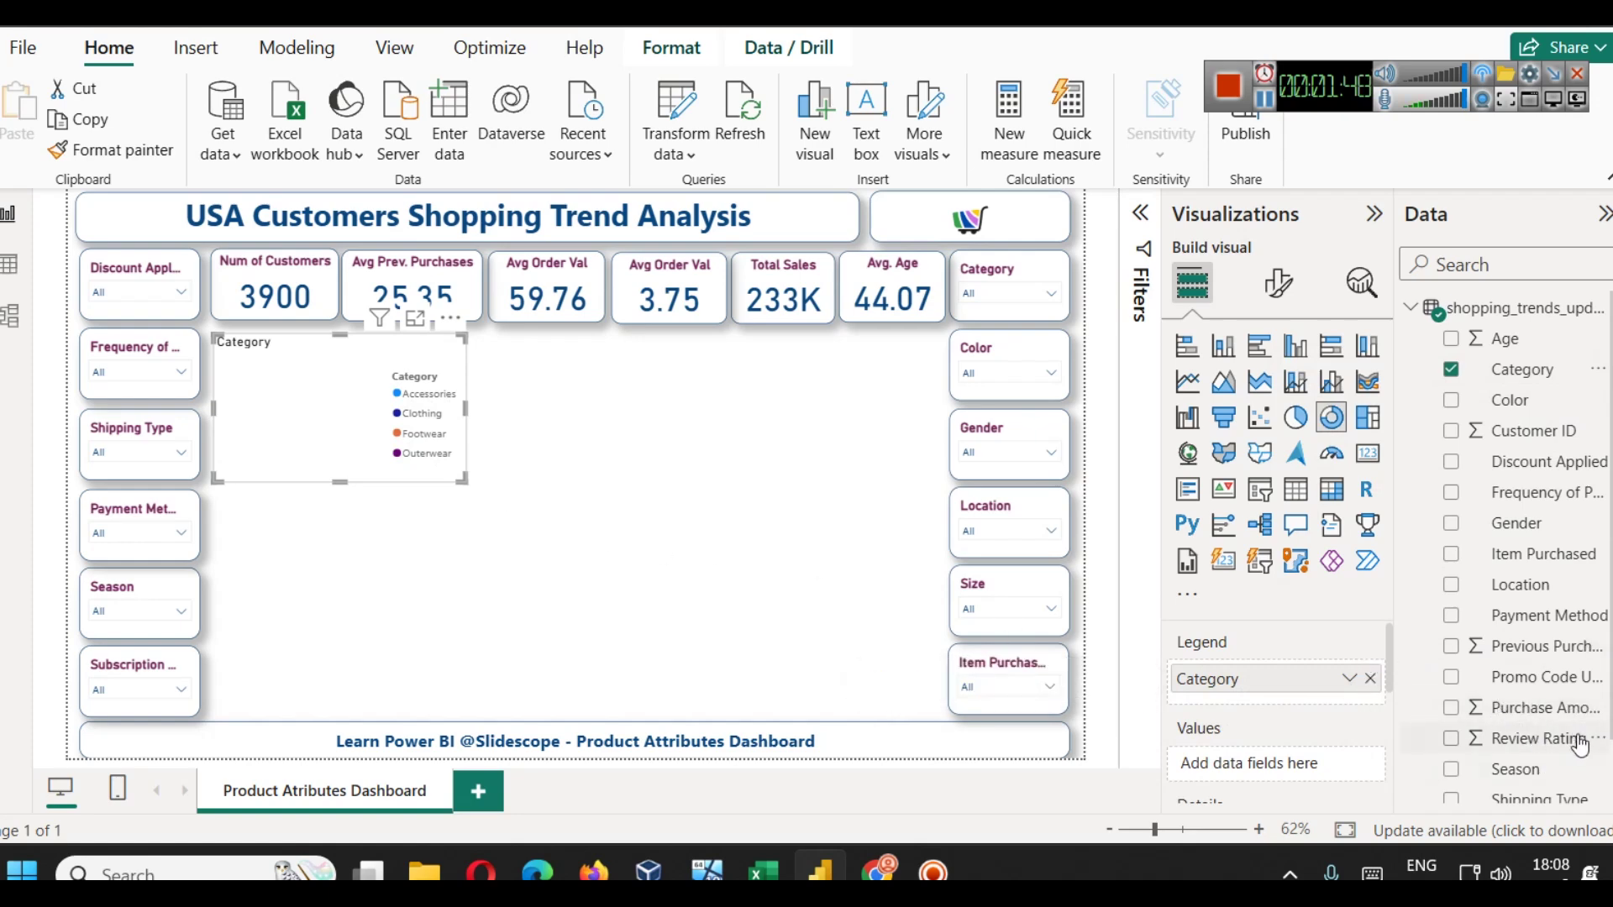
left_click_drag(1562, 718, 1244, 762)
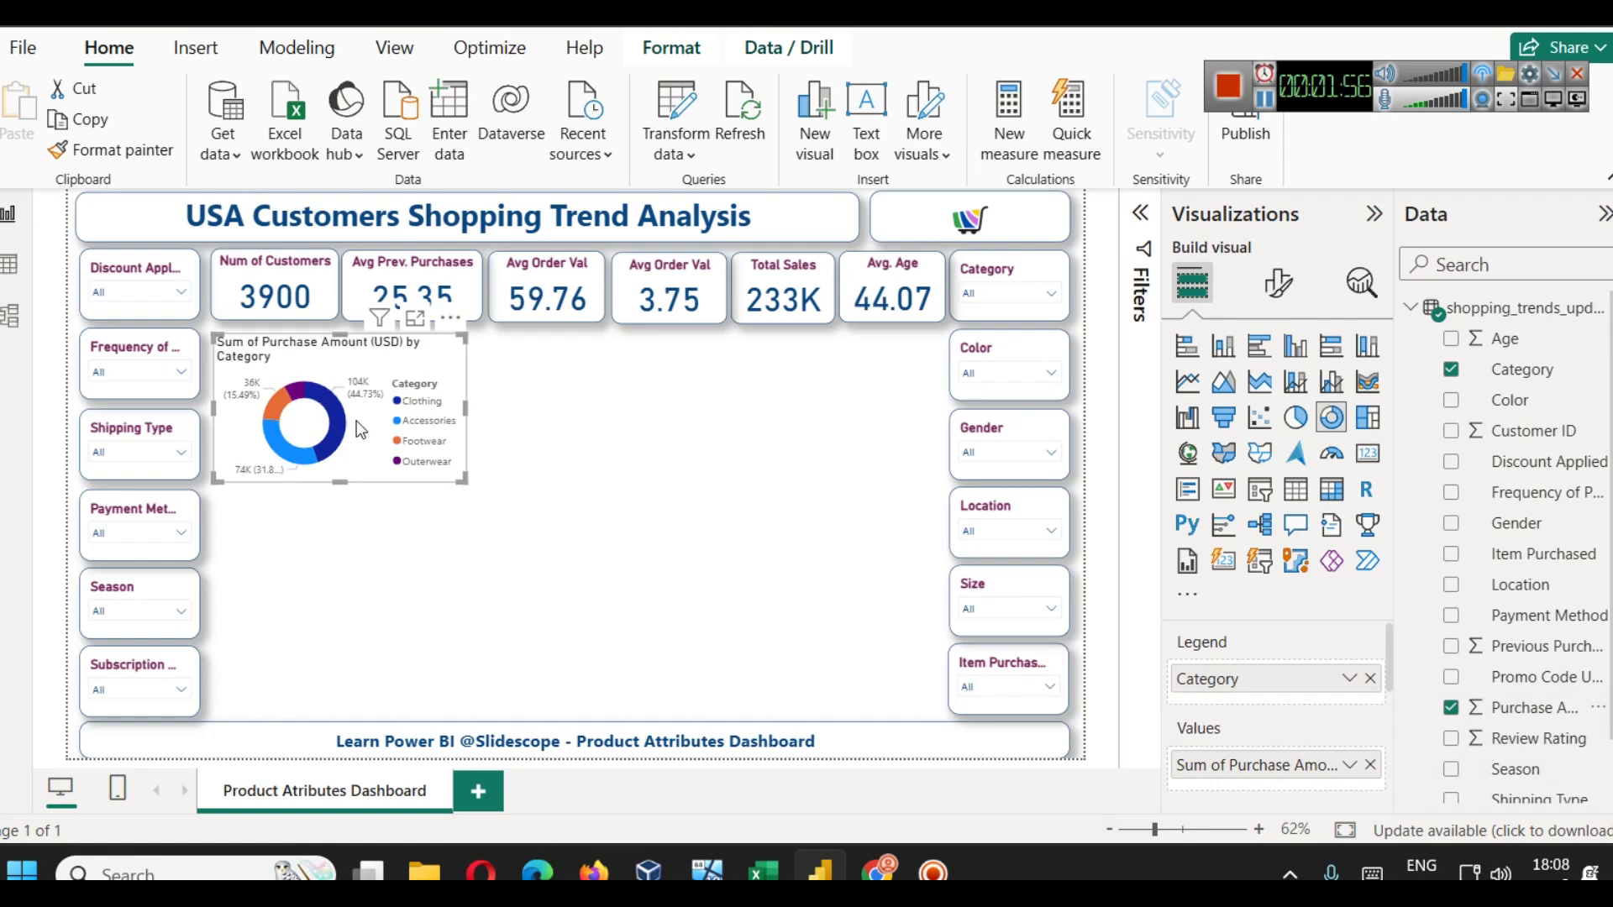
mouse_move(337, 418)
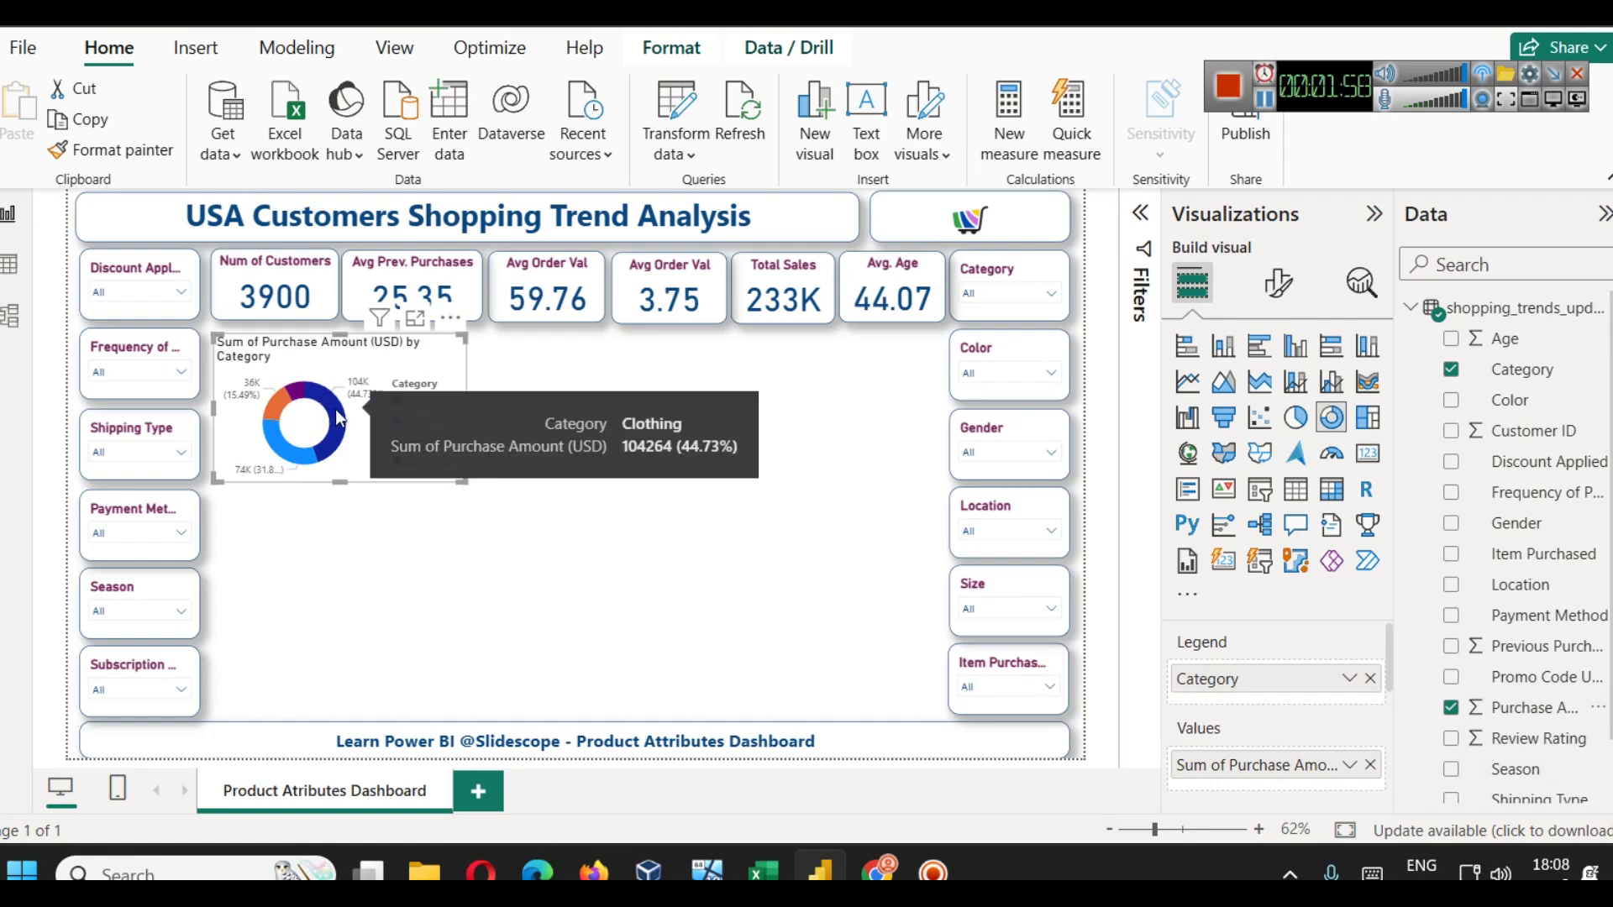
- Set the donut chart's title text to "Sales by Category"
left_click(1277, 283)
left_click(1275, 398)
left_click(1214, 514)
triple_click(1233, 639)
type("Sales by Category")
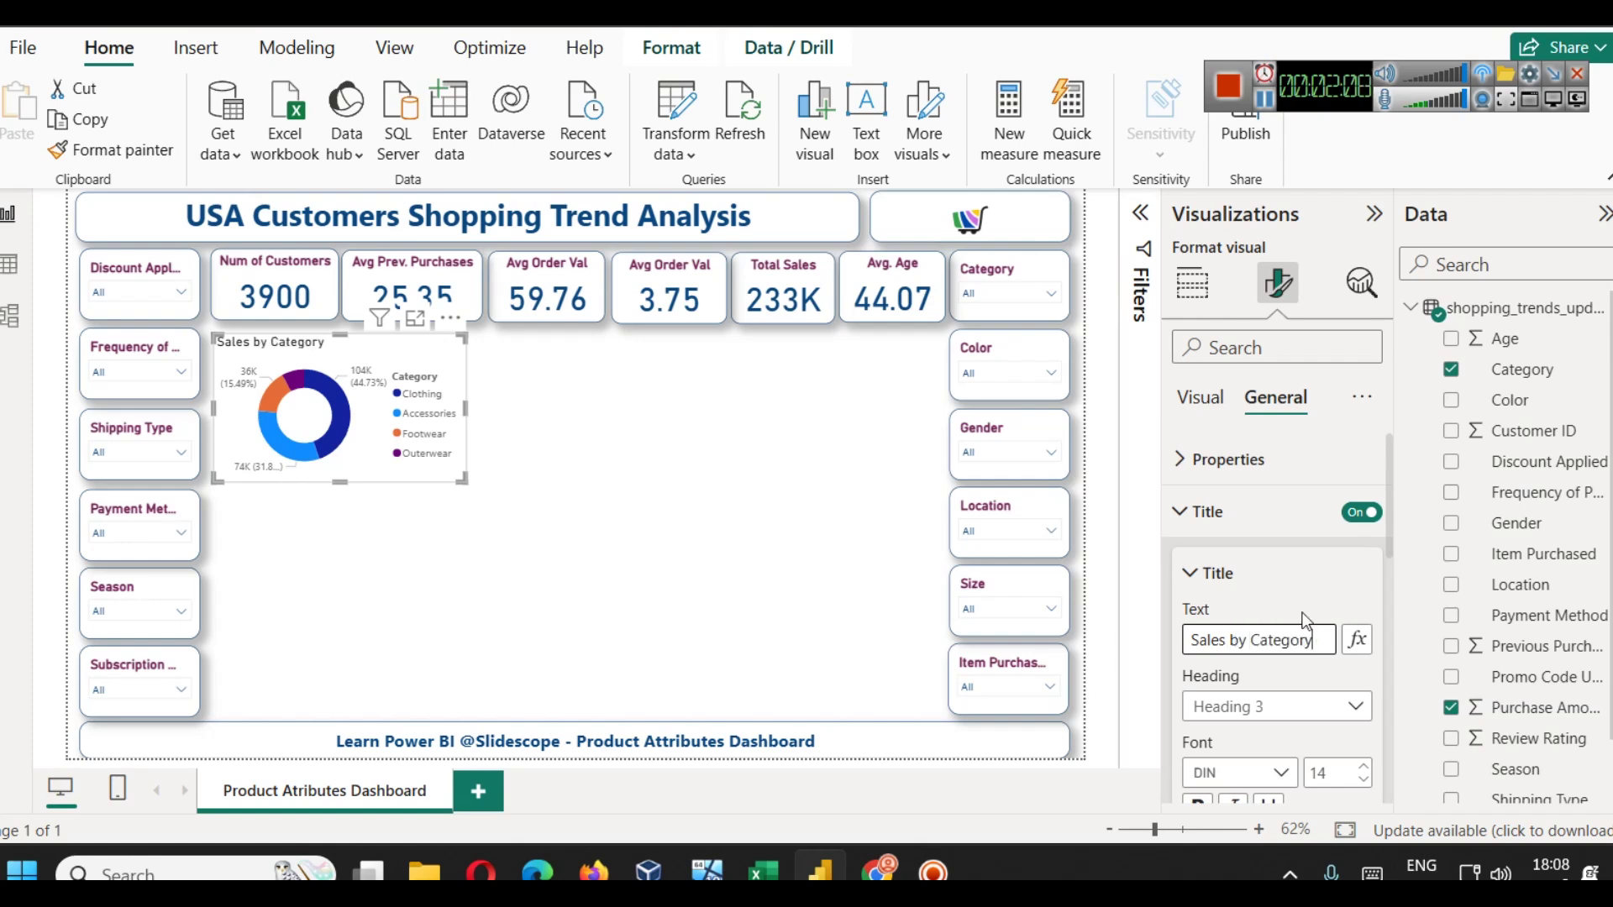
scroll(1304, 620, "down", 5)
left_click(195, 484)
- Copy the formatting of the Num of Customers card onto the Sales by Category donut chart
left_click(397, 363)
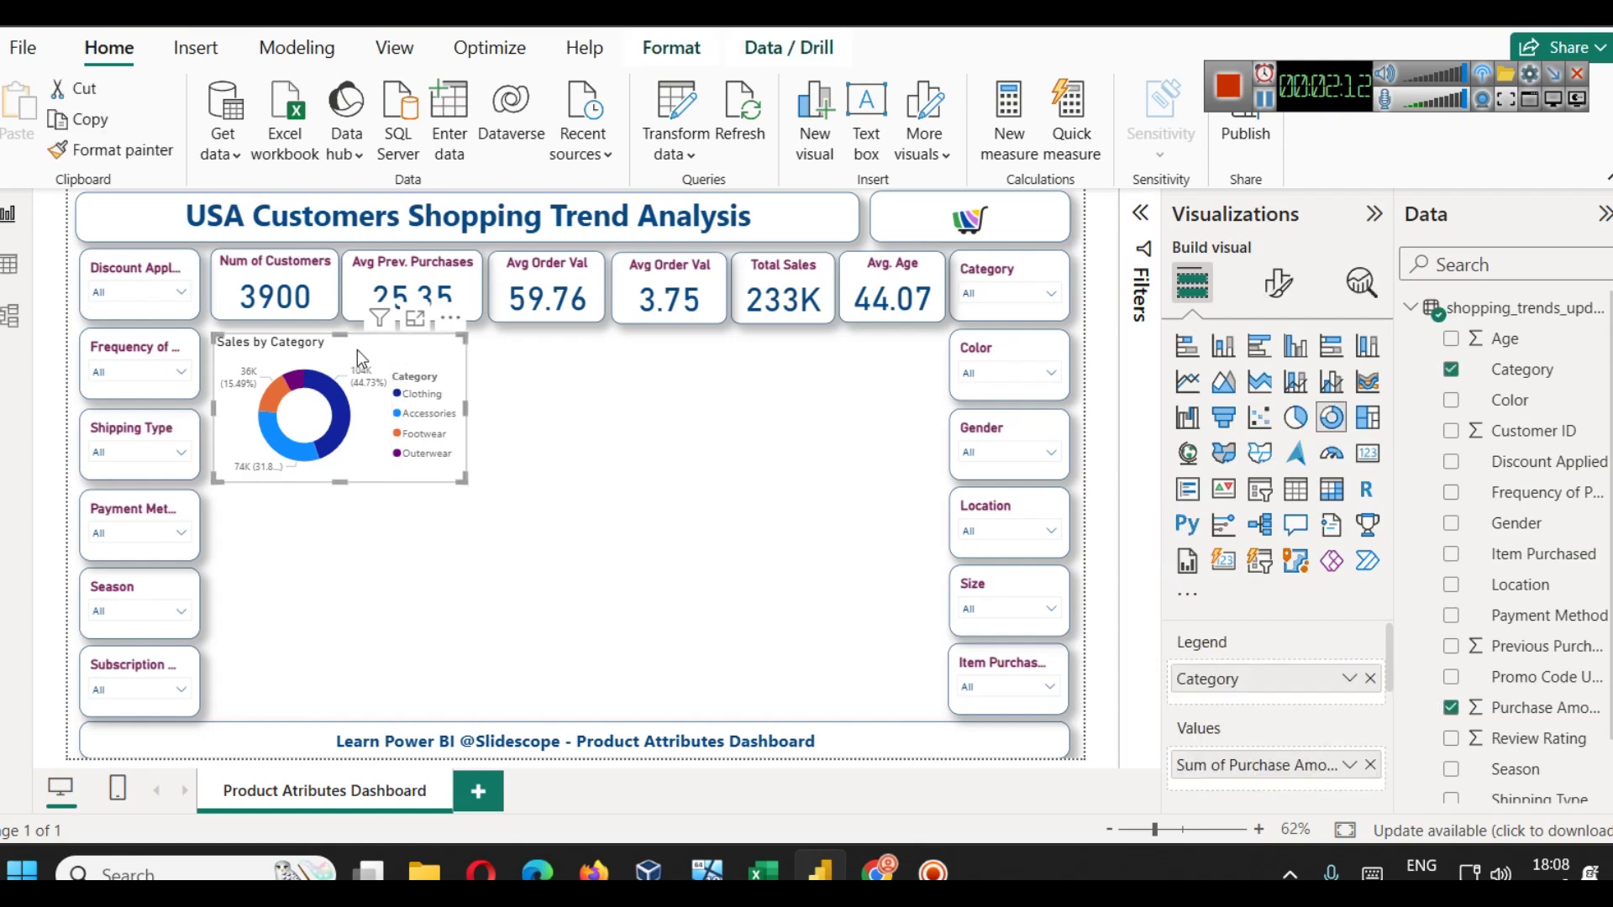
left_click(262, 288)
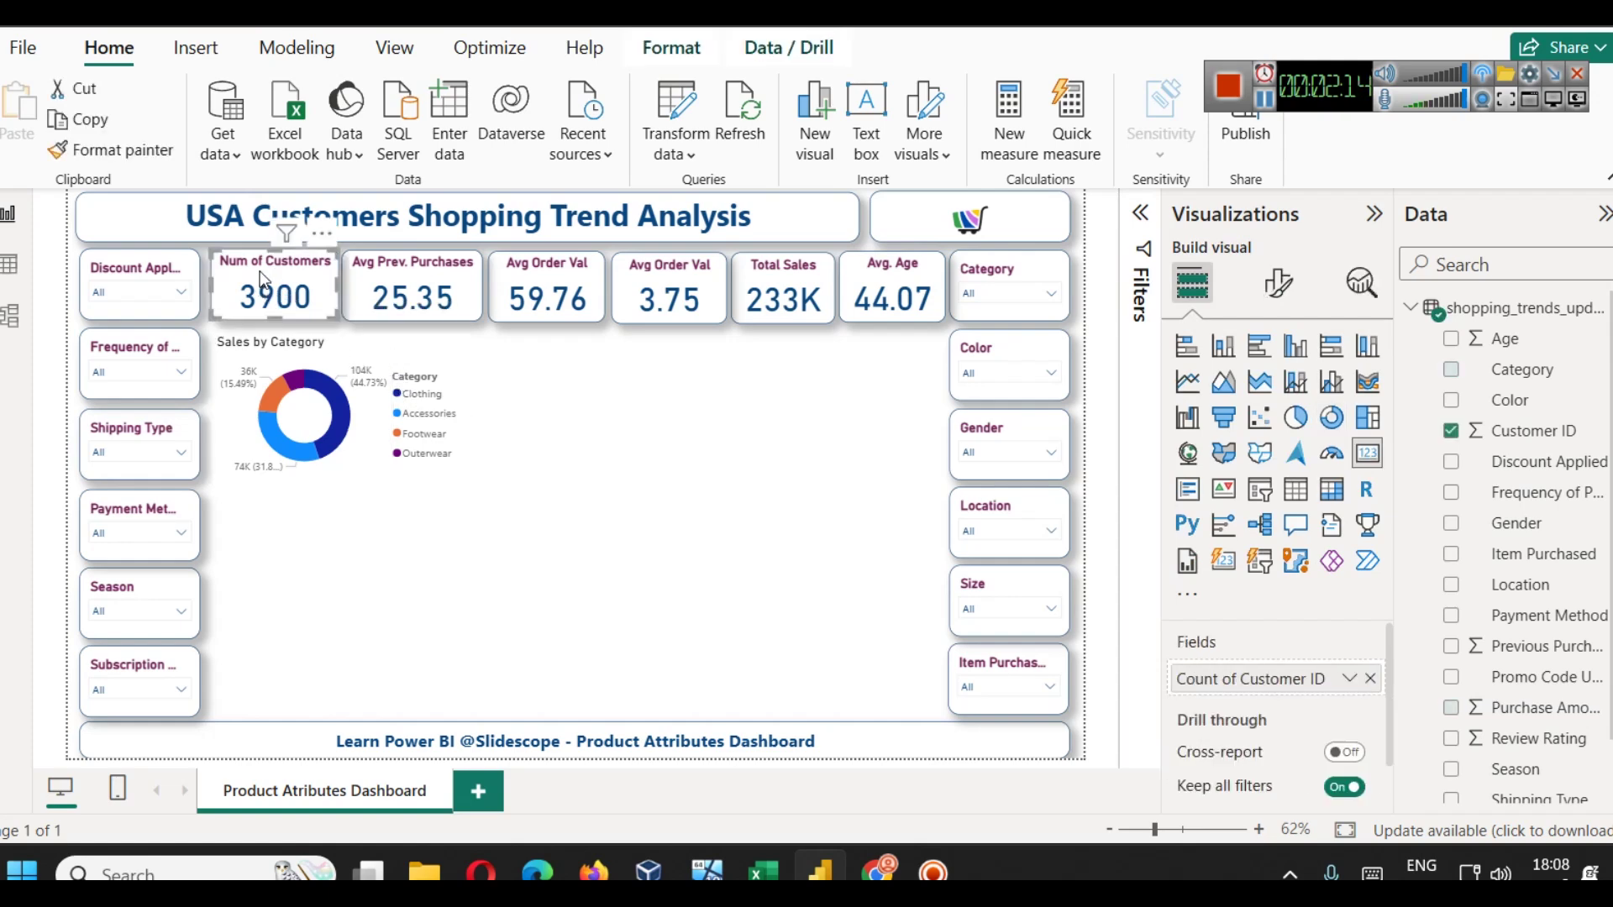
left_click(94, 152)
left_click(383, 370)
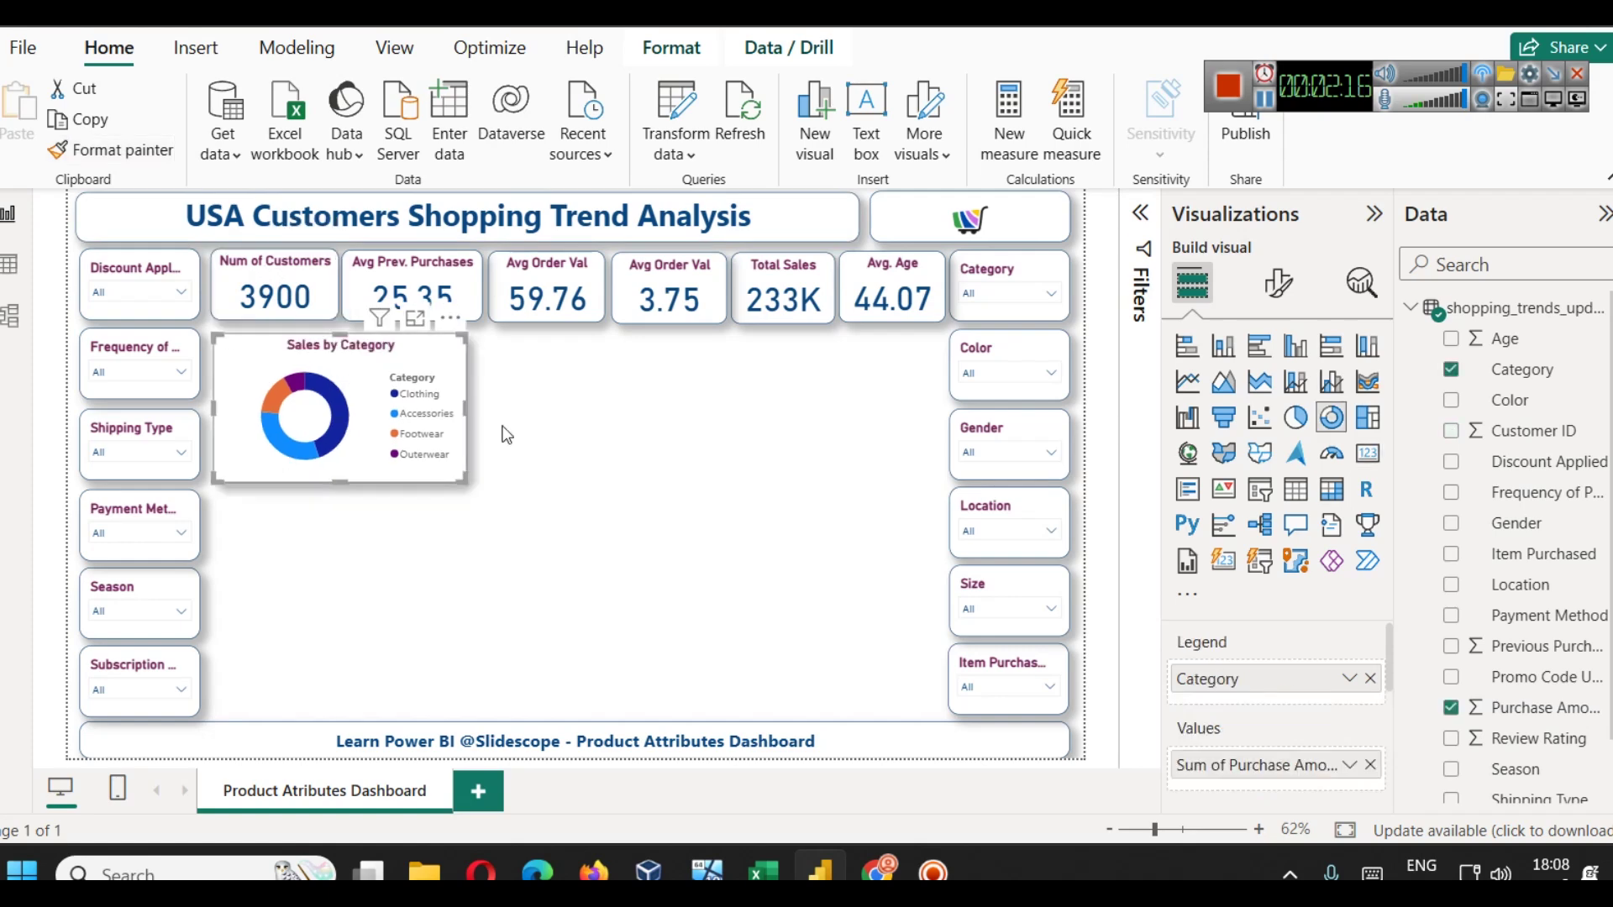
left_click(579, 460)
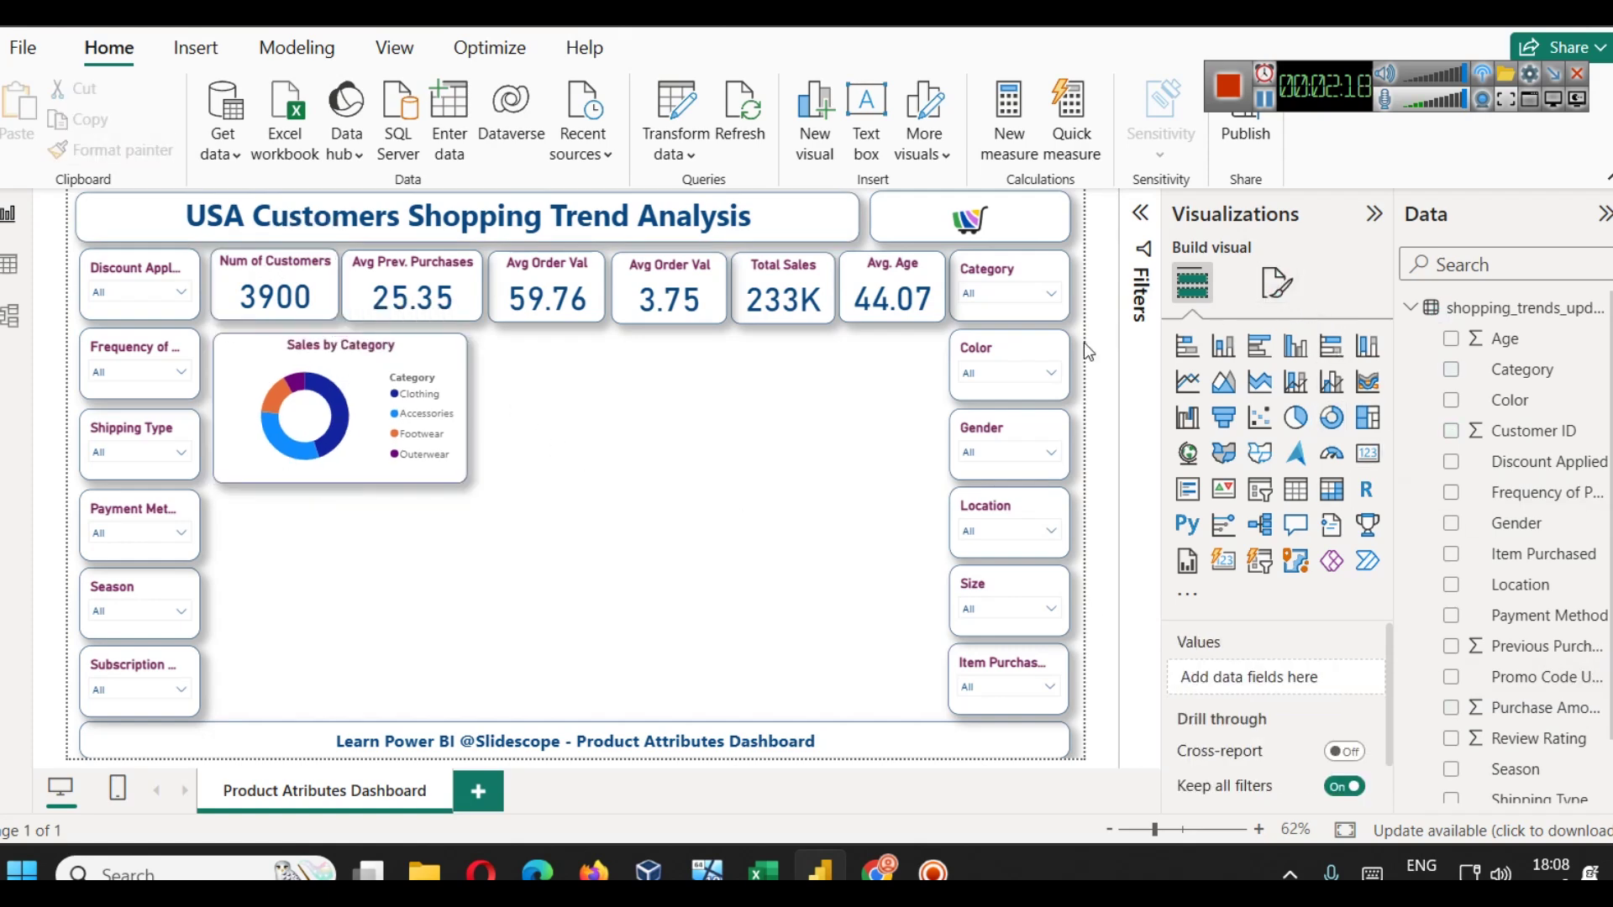
- Set the font size of the Sales by Category chart's detail label values to 9
left_click(464, 379)
scroll(1277, 673, "down", 5)
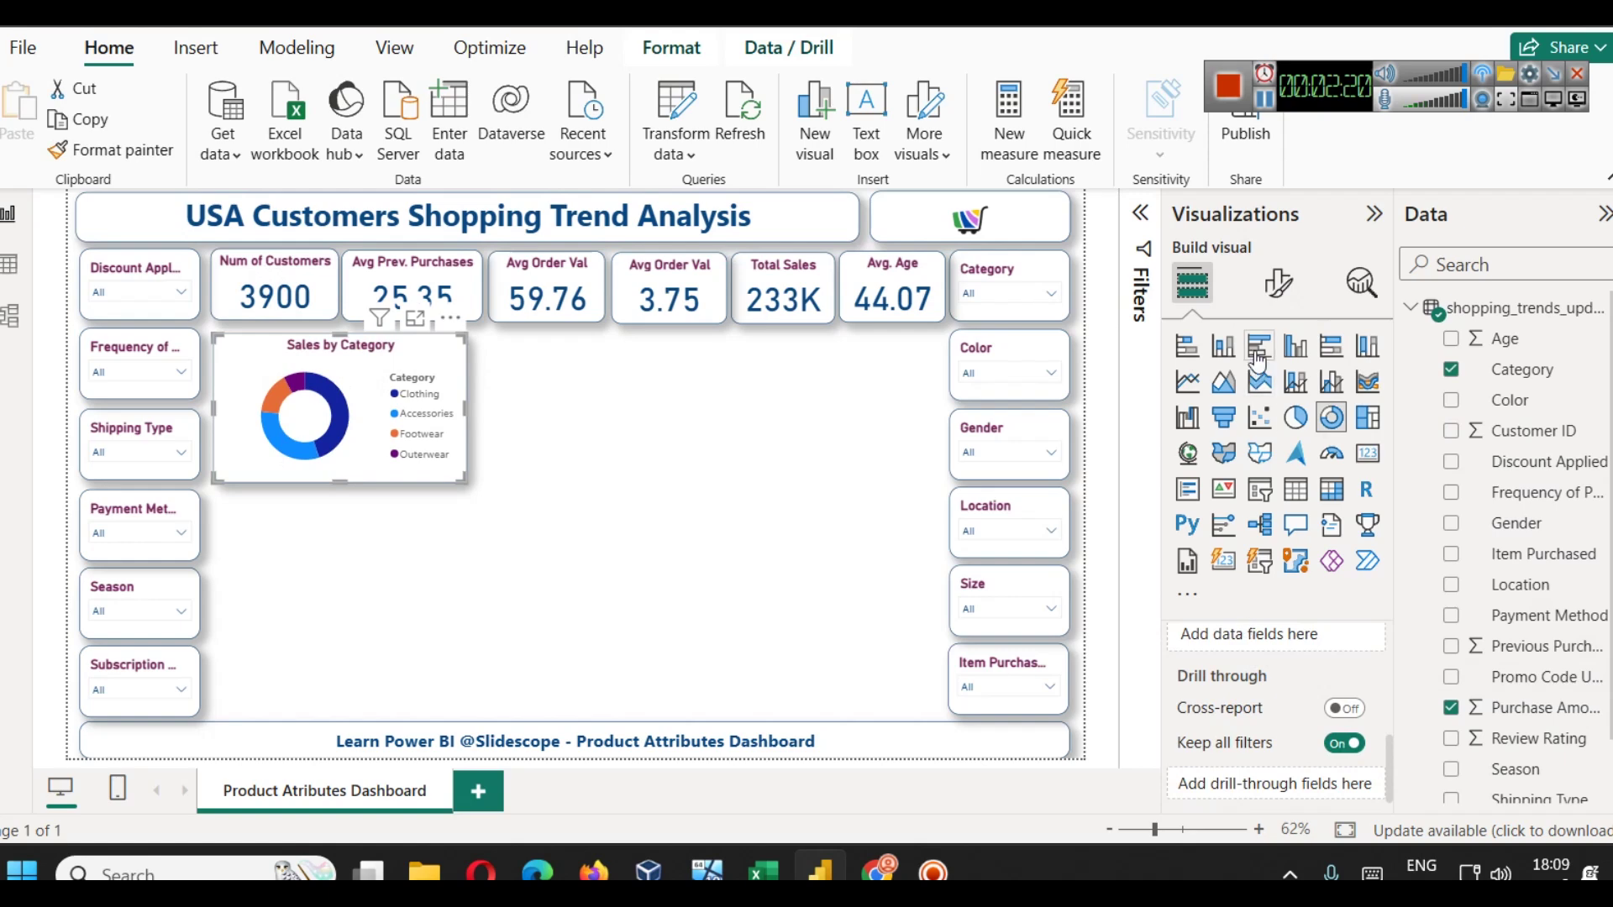
left_click(1278, 283)
left_click(1298, 580)
scroll(1299, 645, "down", 3)
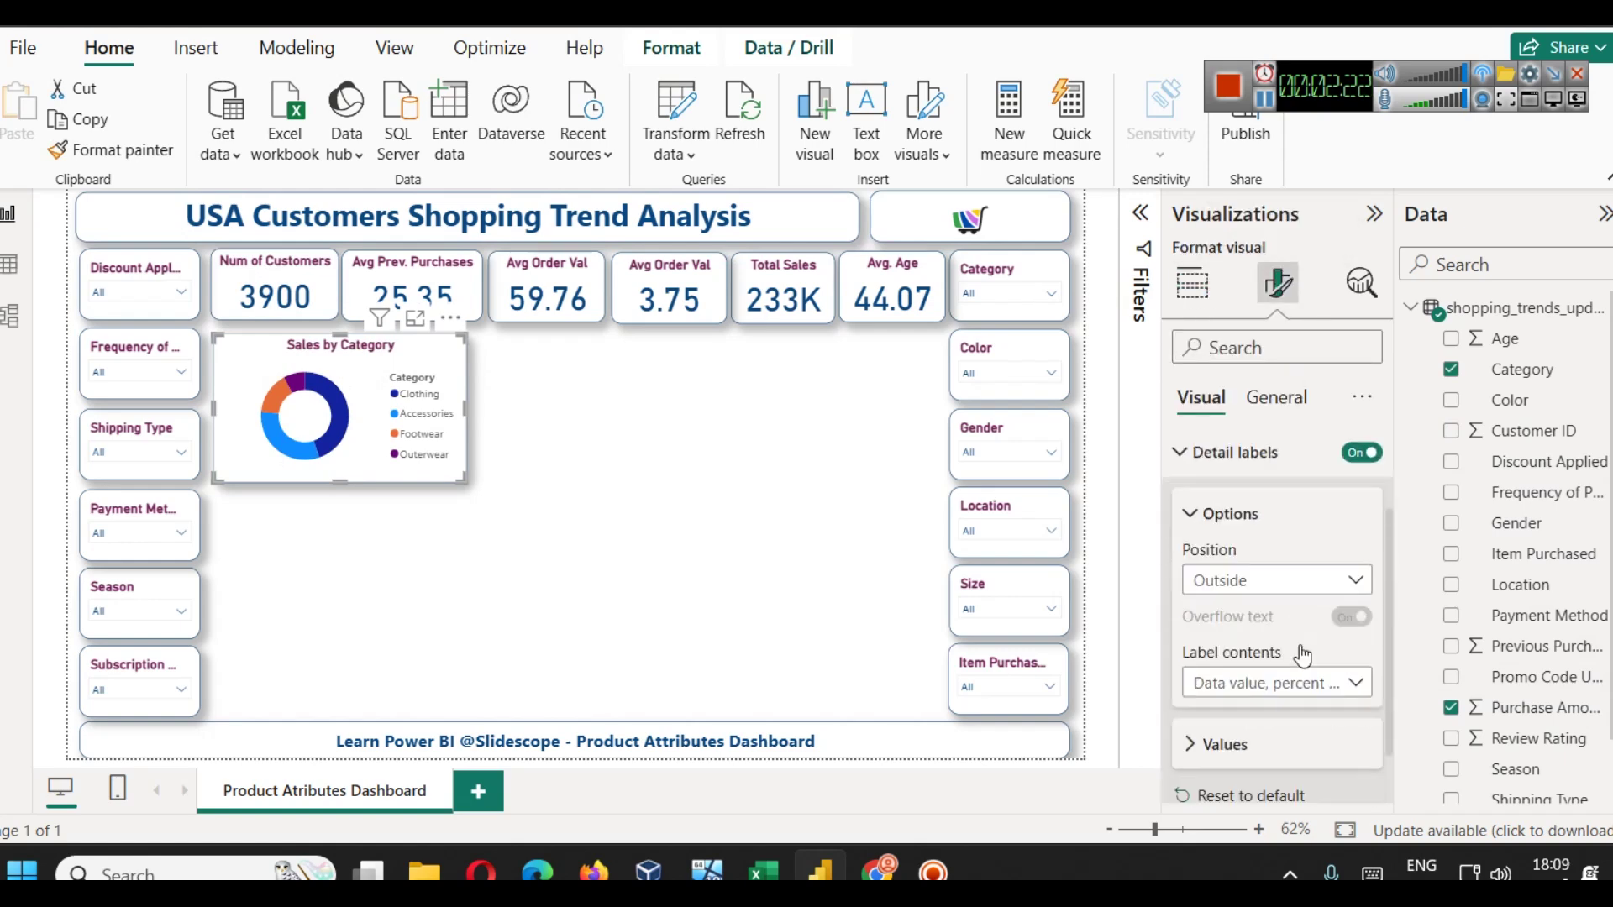
left_click(1245, 676)
double_click(1338, 740)
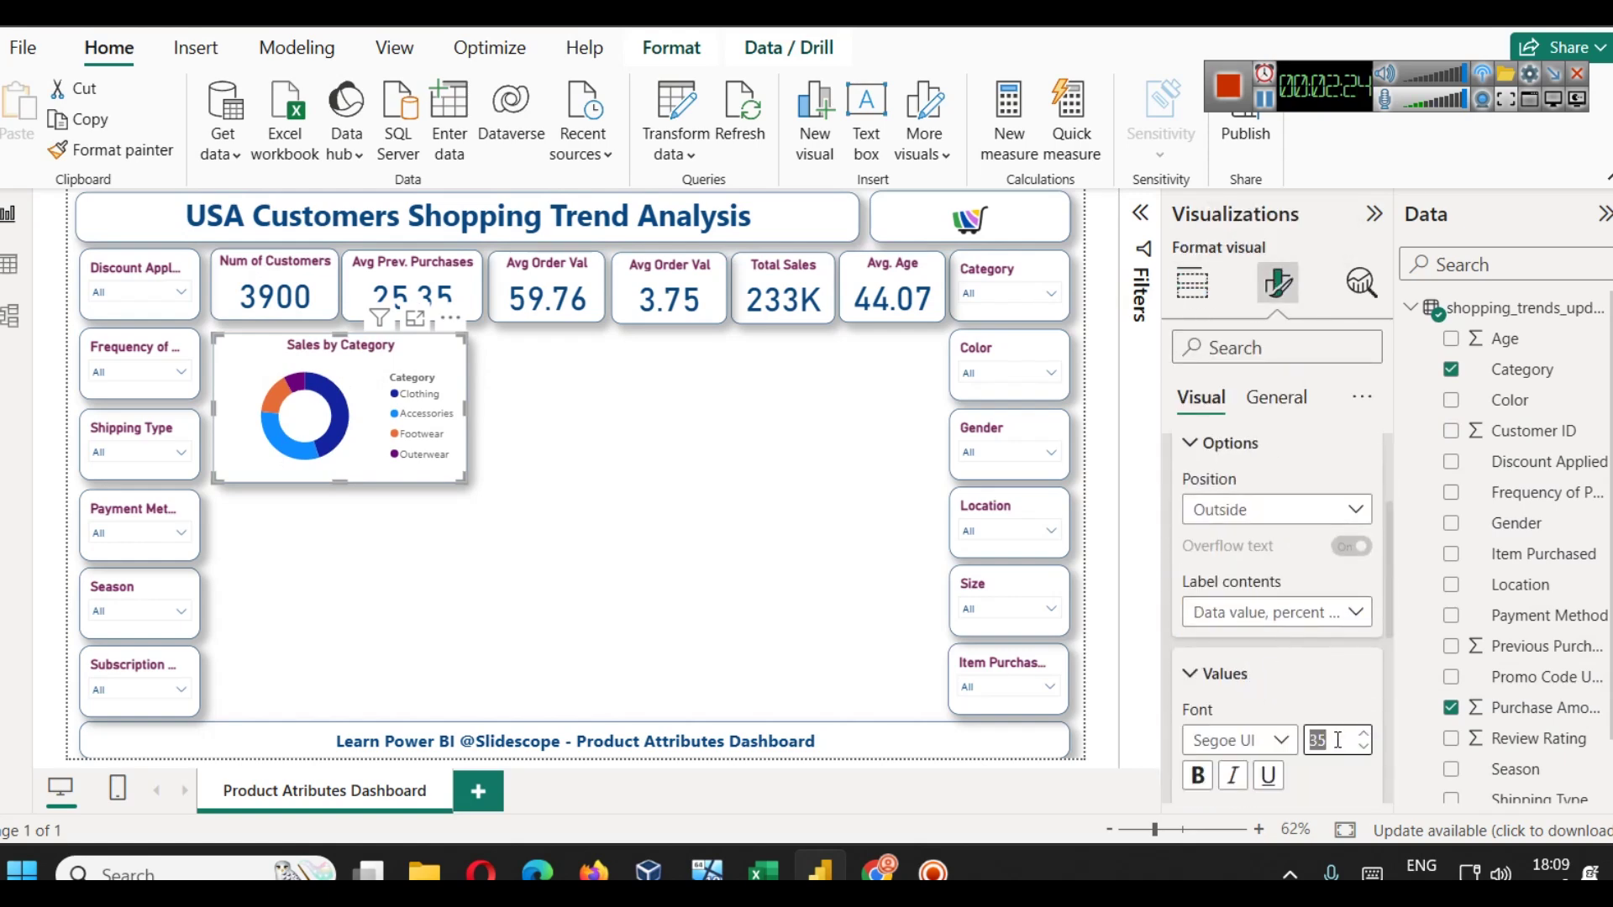
type("9")
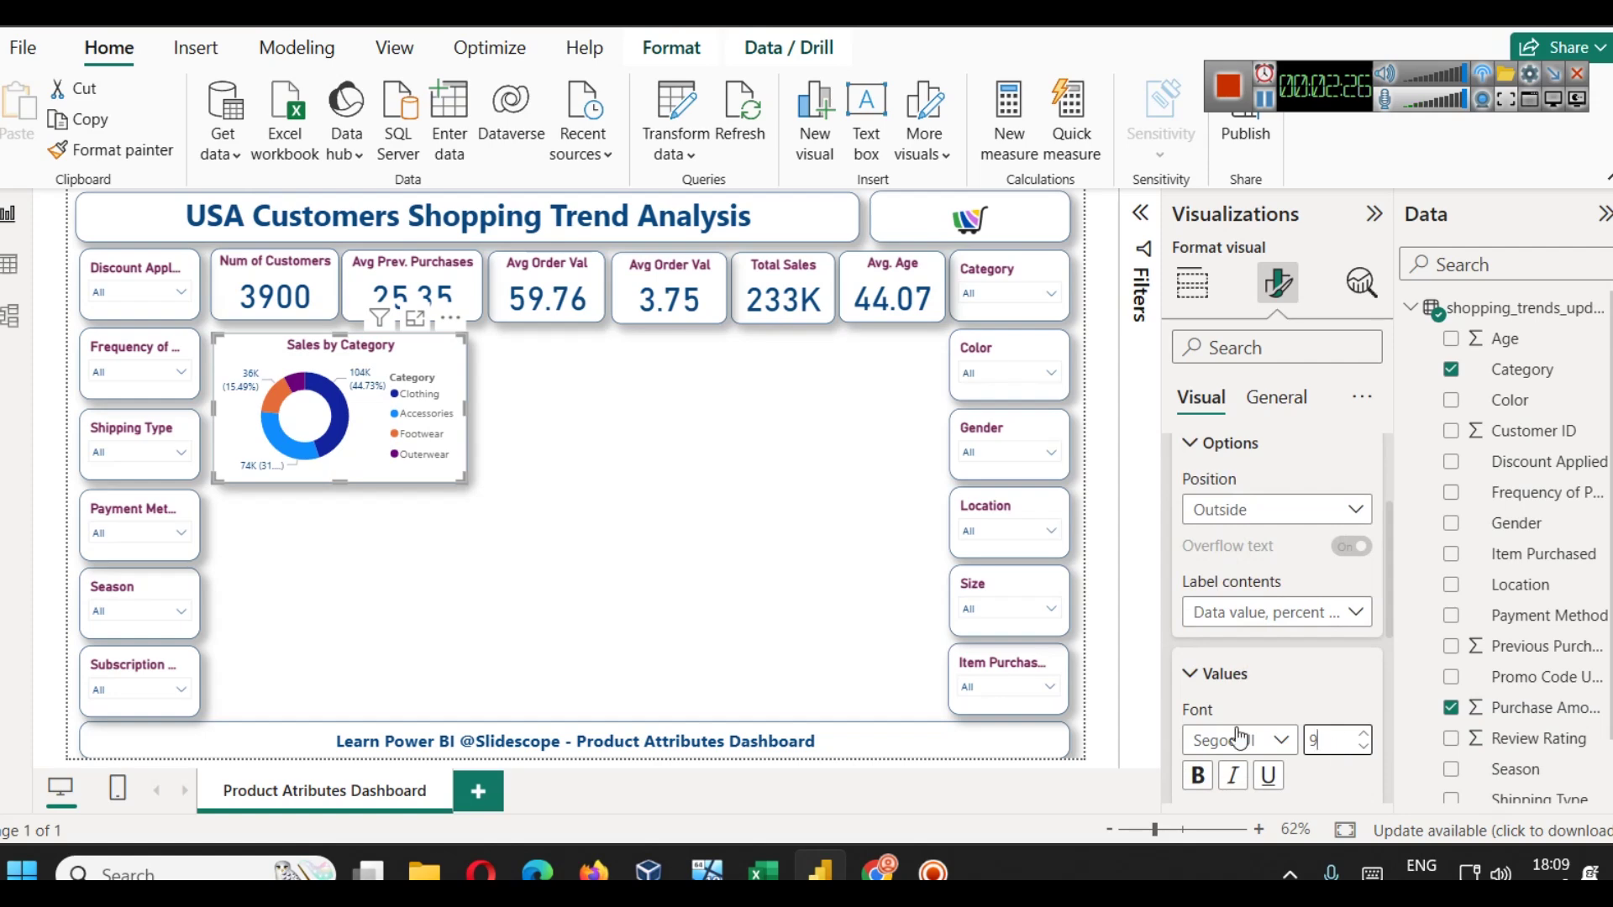
left_click(707, 590)
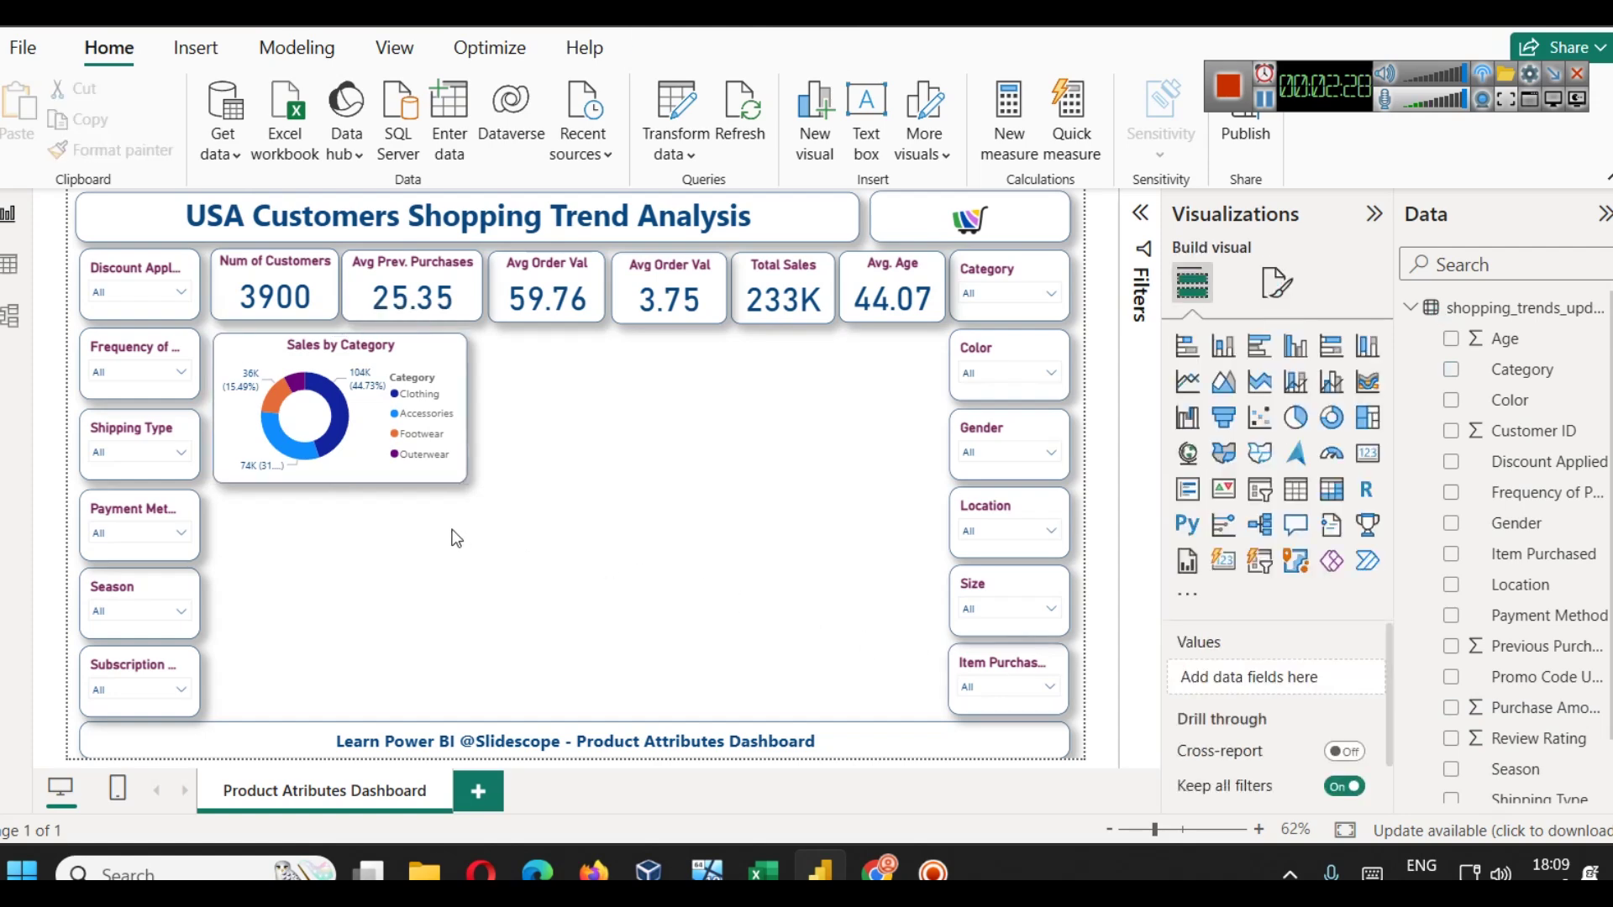
- Examine each category's total sales and share in the enlarged Sales by Category chart, and return to the report
left_click(403, 321)
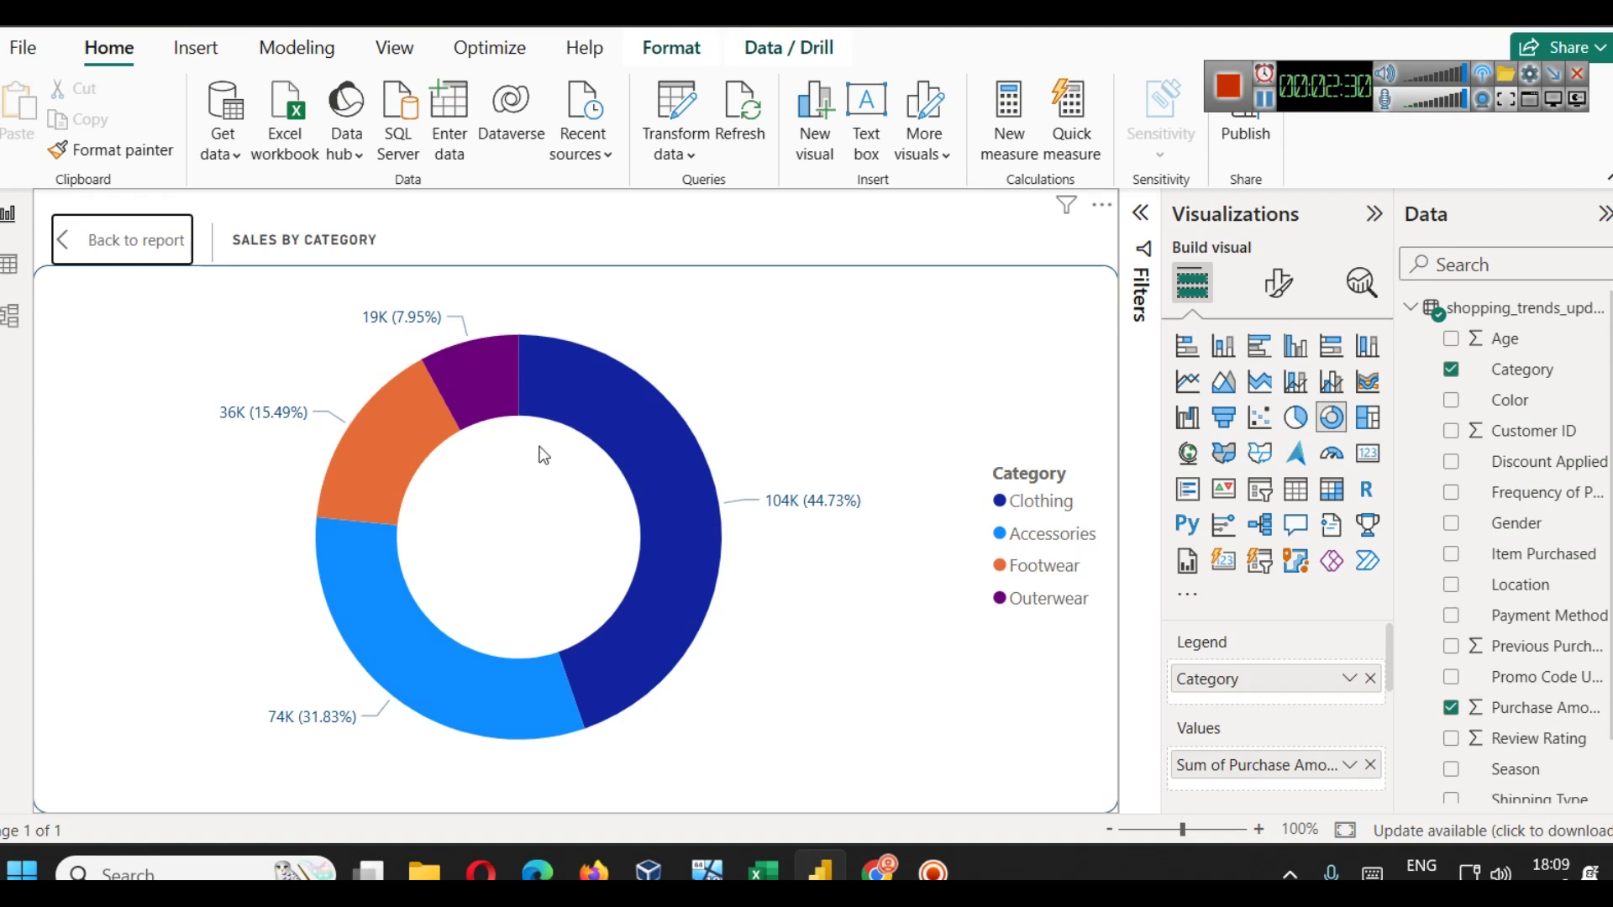
mouse_move(673, 466)
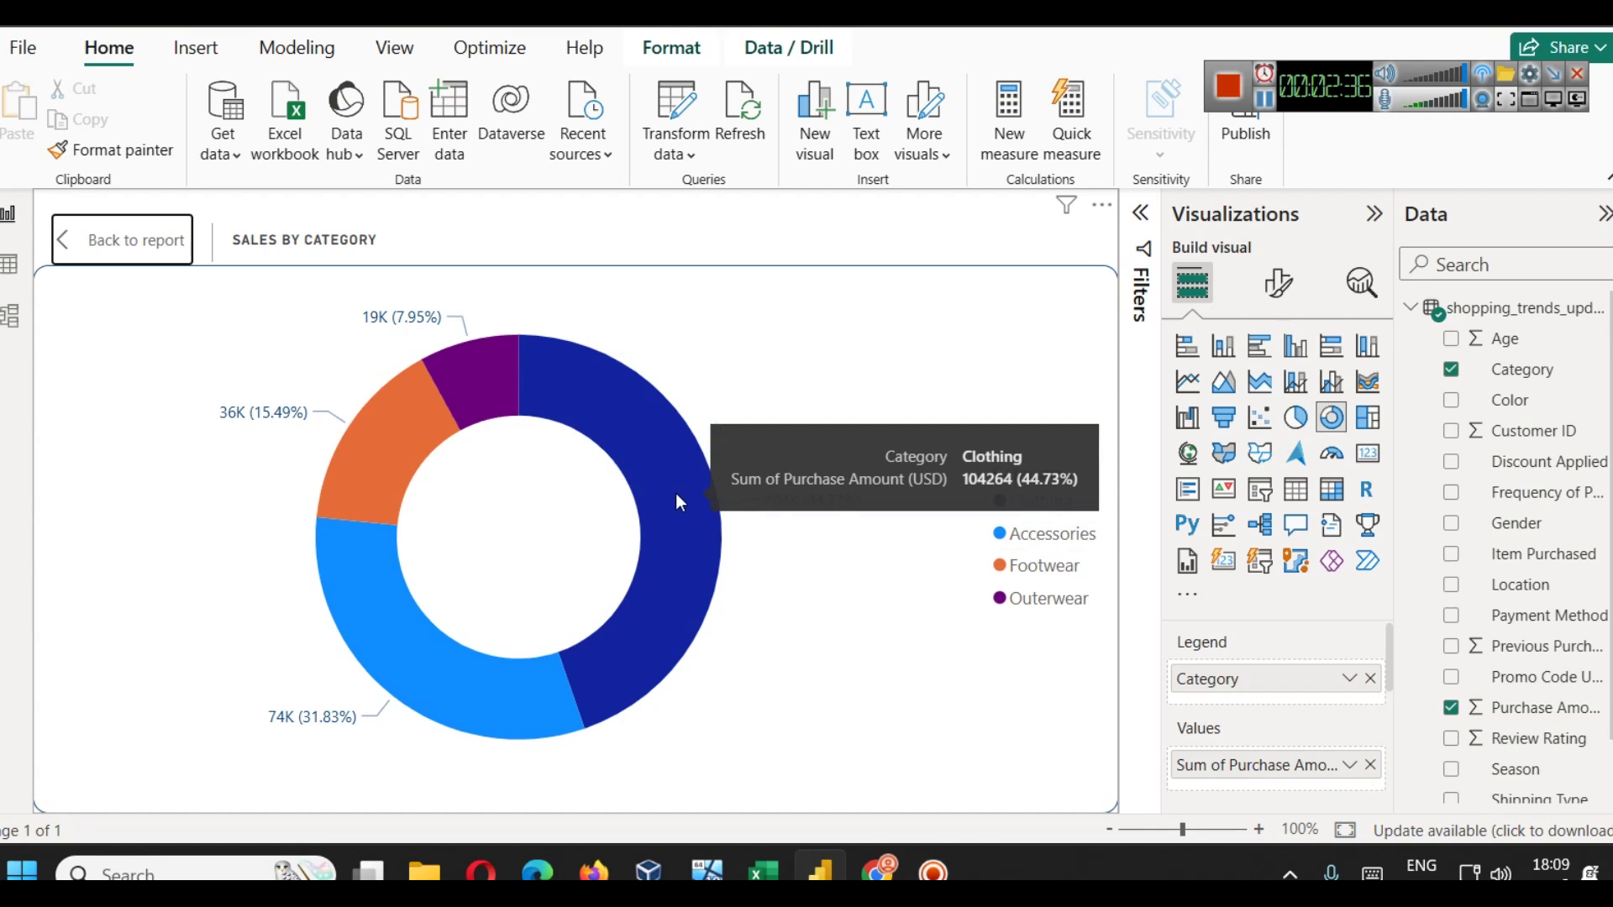
mouse_move(432, 687)
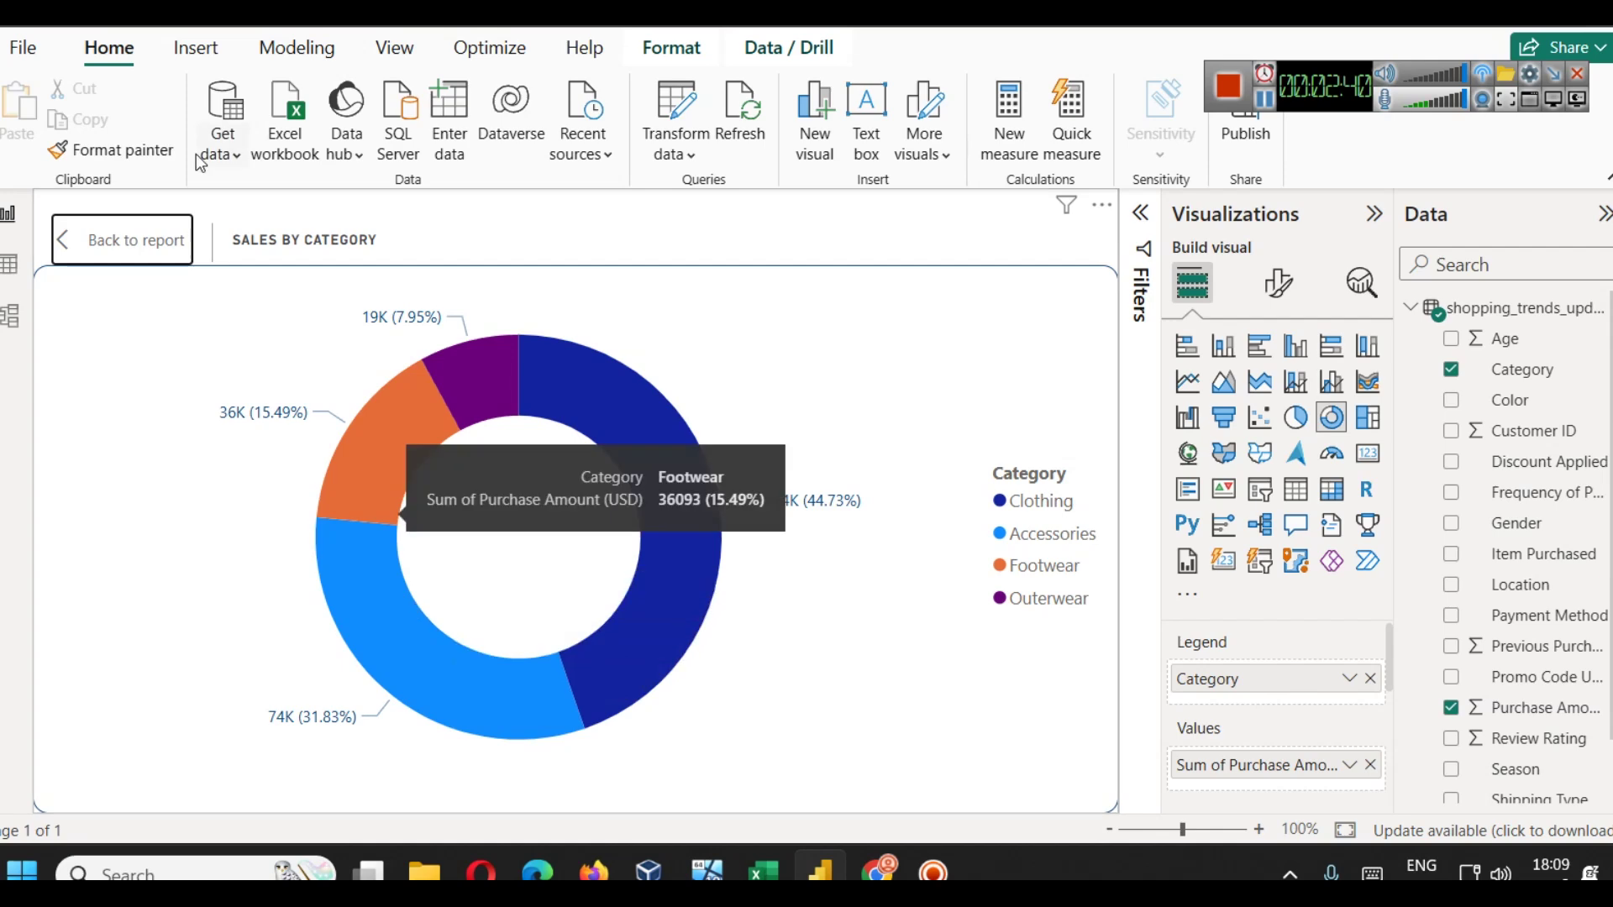
left_click(94, 246)
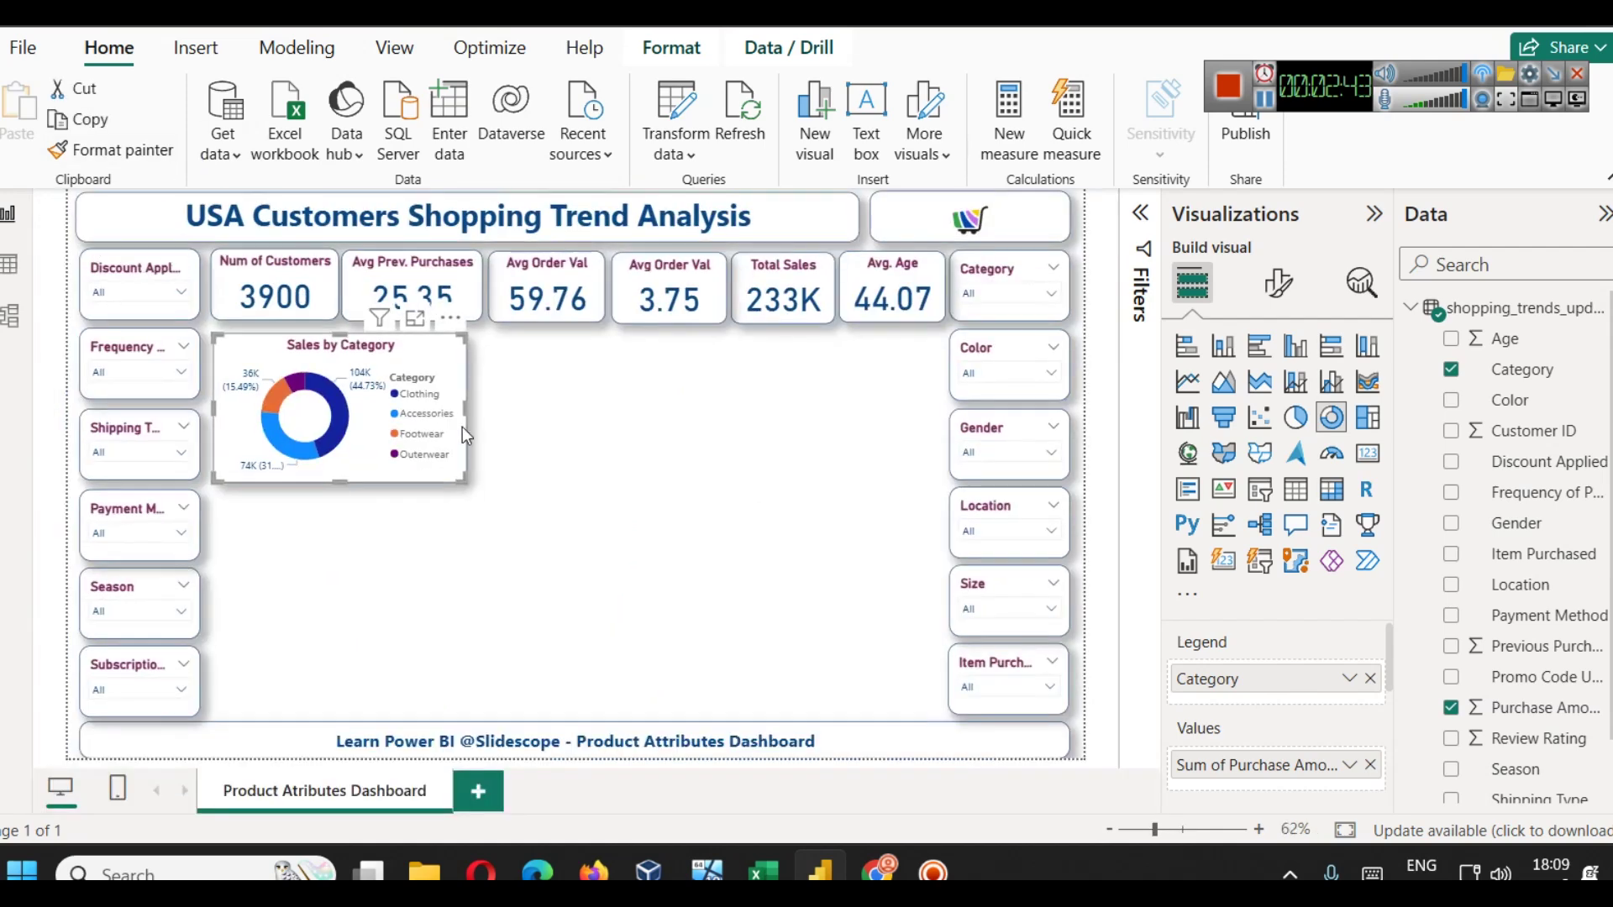
- Switch the Sales by Category chart's purchase amount to an average and inspect the categories in the enlarged view
left_click(1350, 766)
left_click(1441, 481)
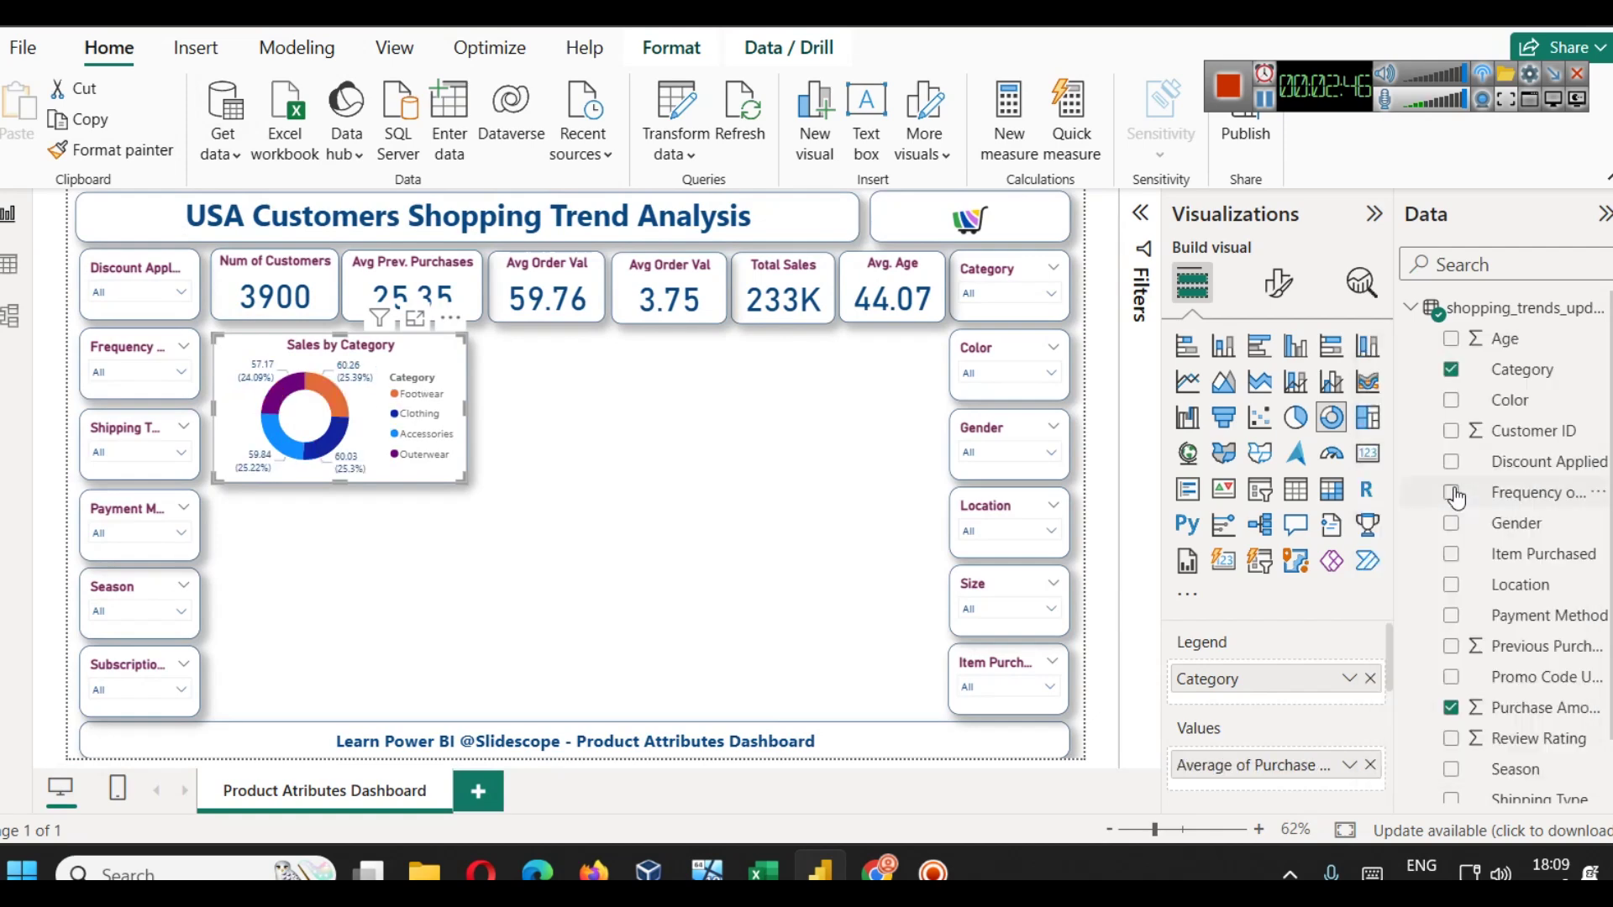
left_click(415, 318)
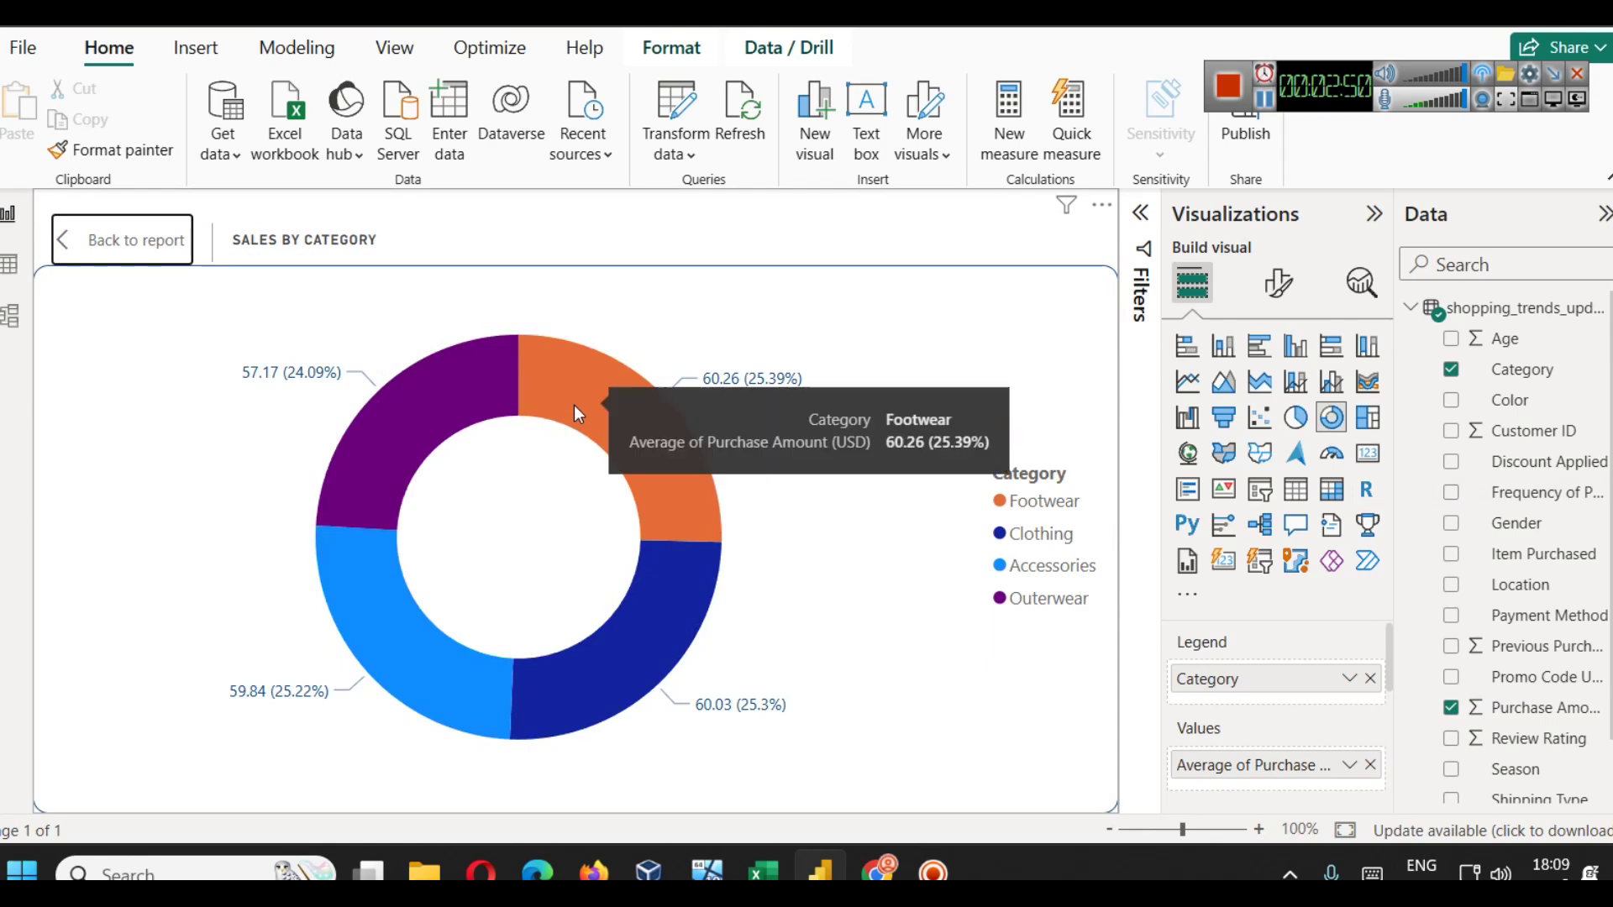
mouse_move(670, 627)
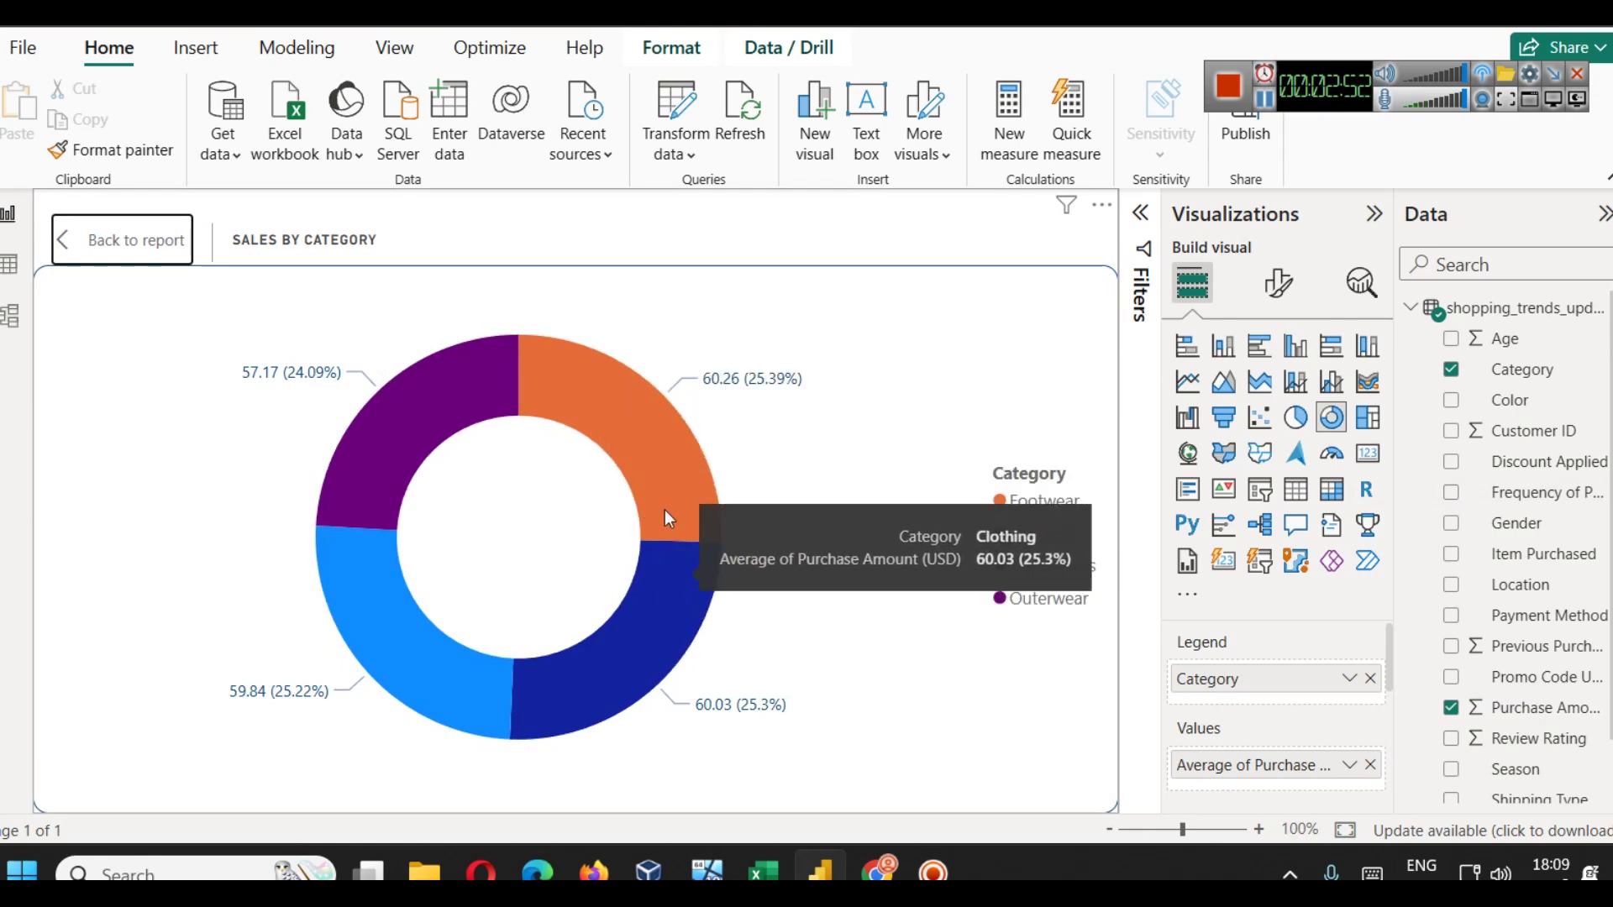
mouse_move(649, 437)
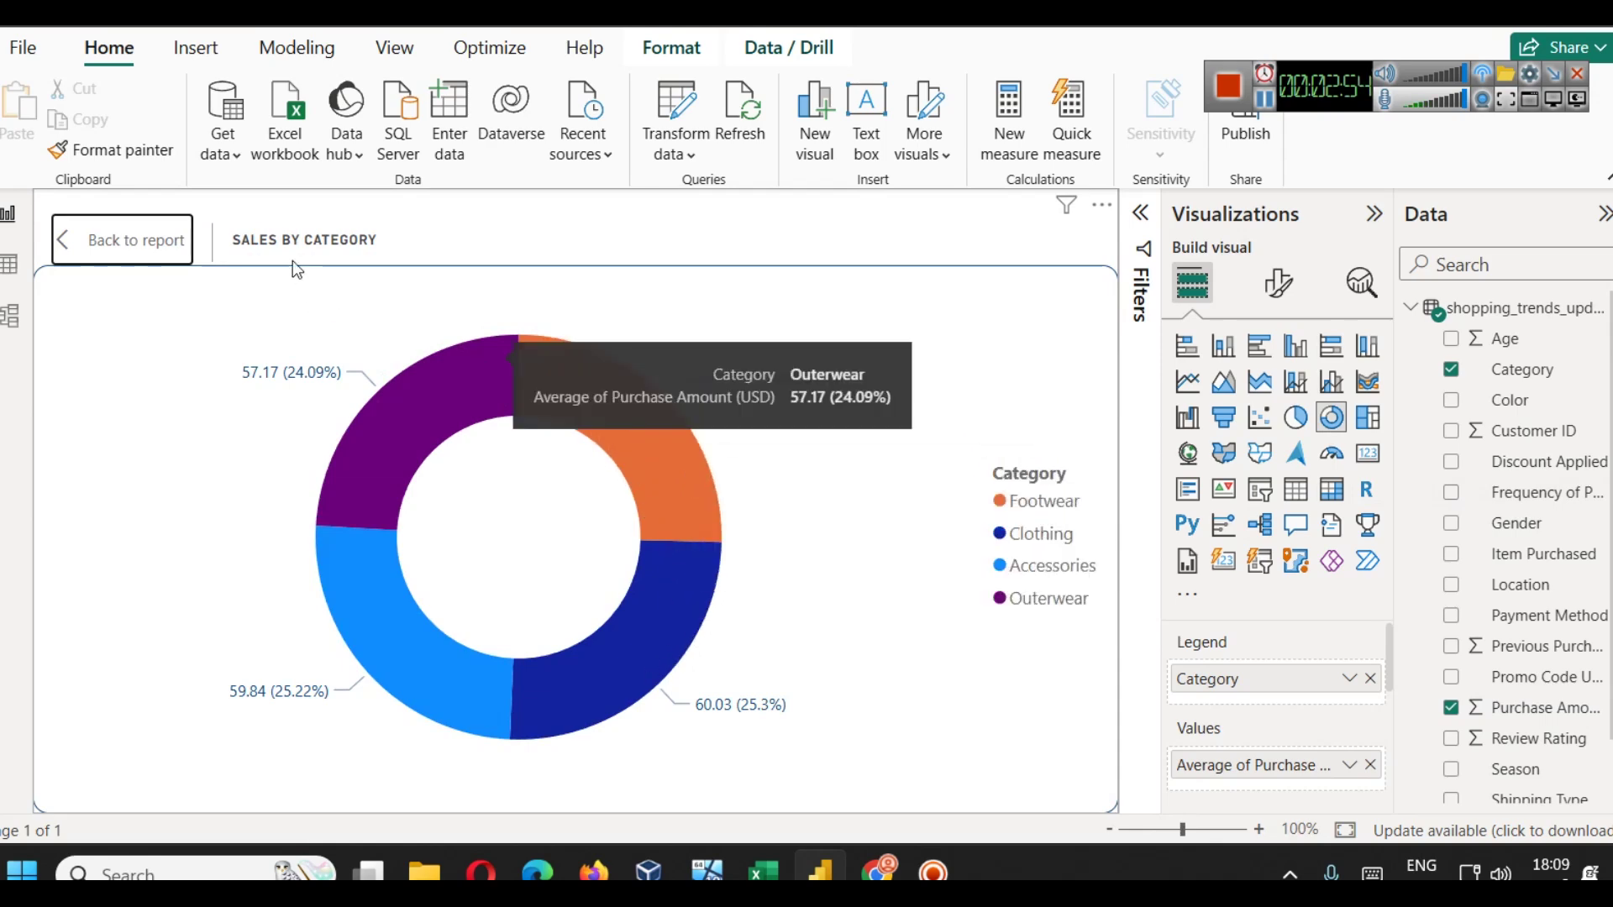
left_click(178, 240)
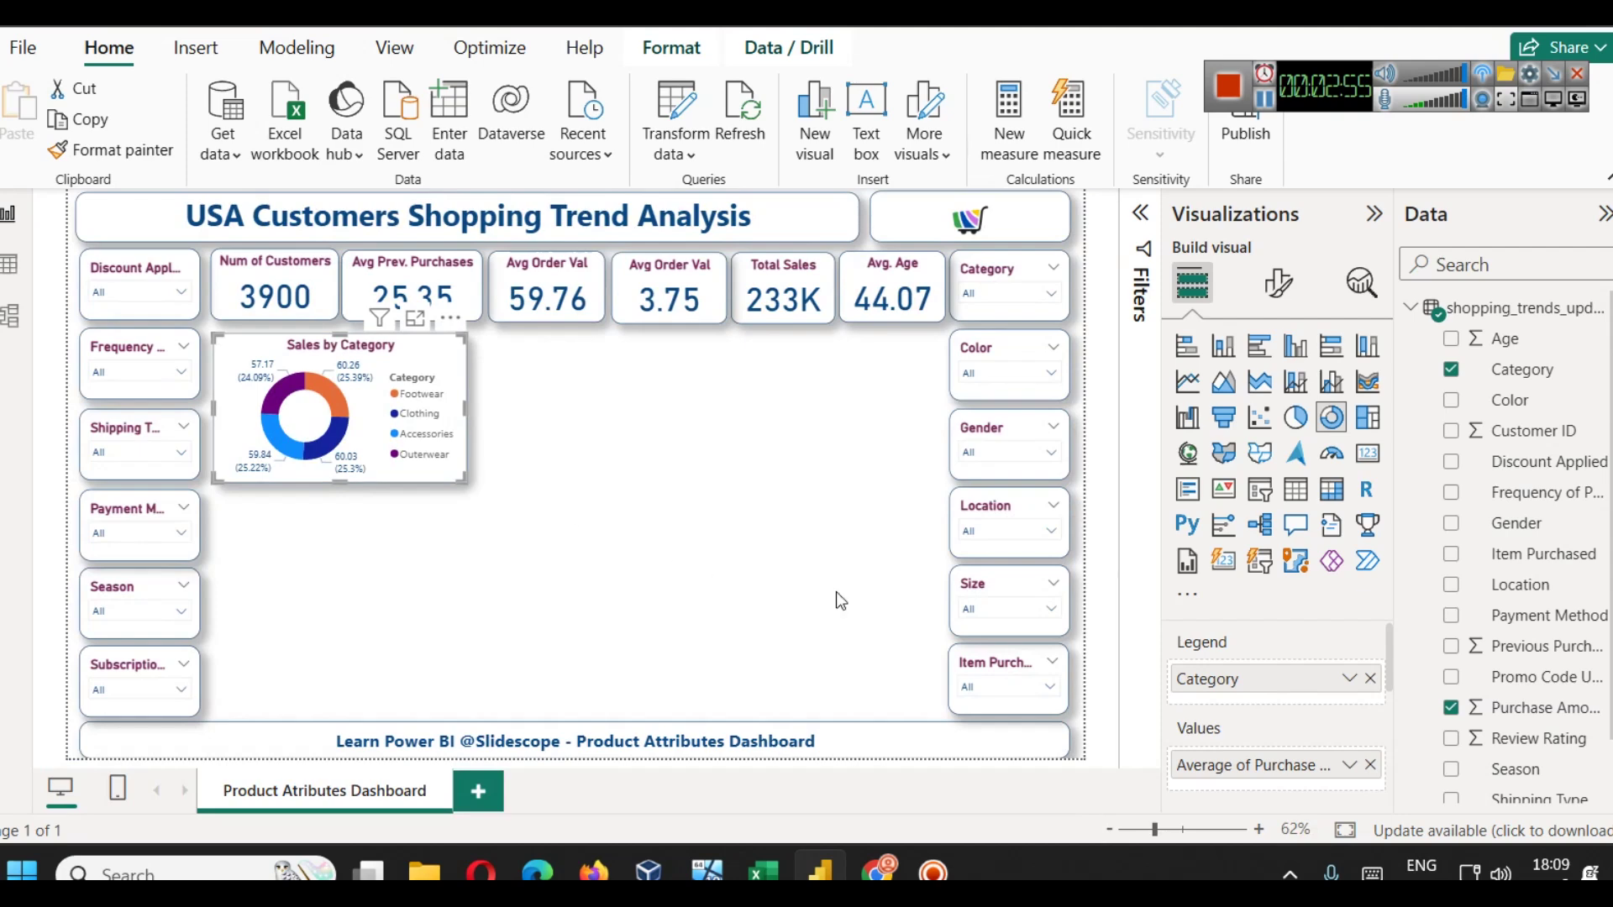
- Set the purchase amount aggregation in the Sales by Category chart back to sum
left_click(1348, 764)
left_click(1415, 446)
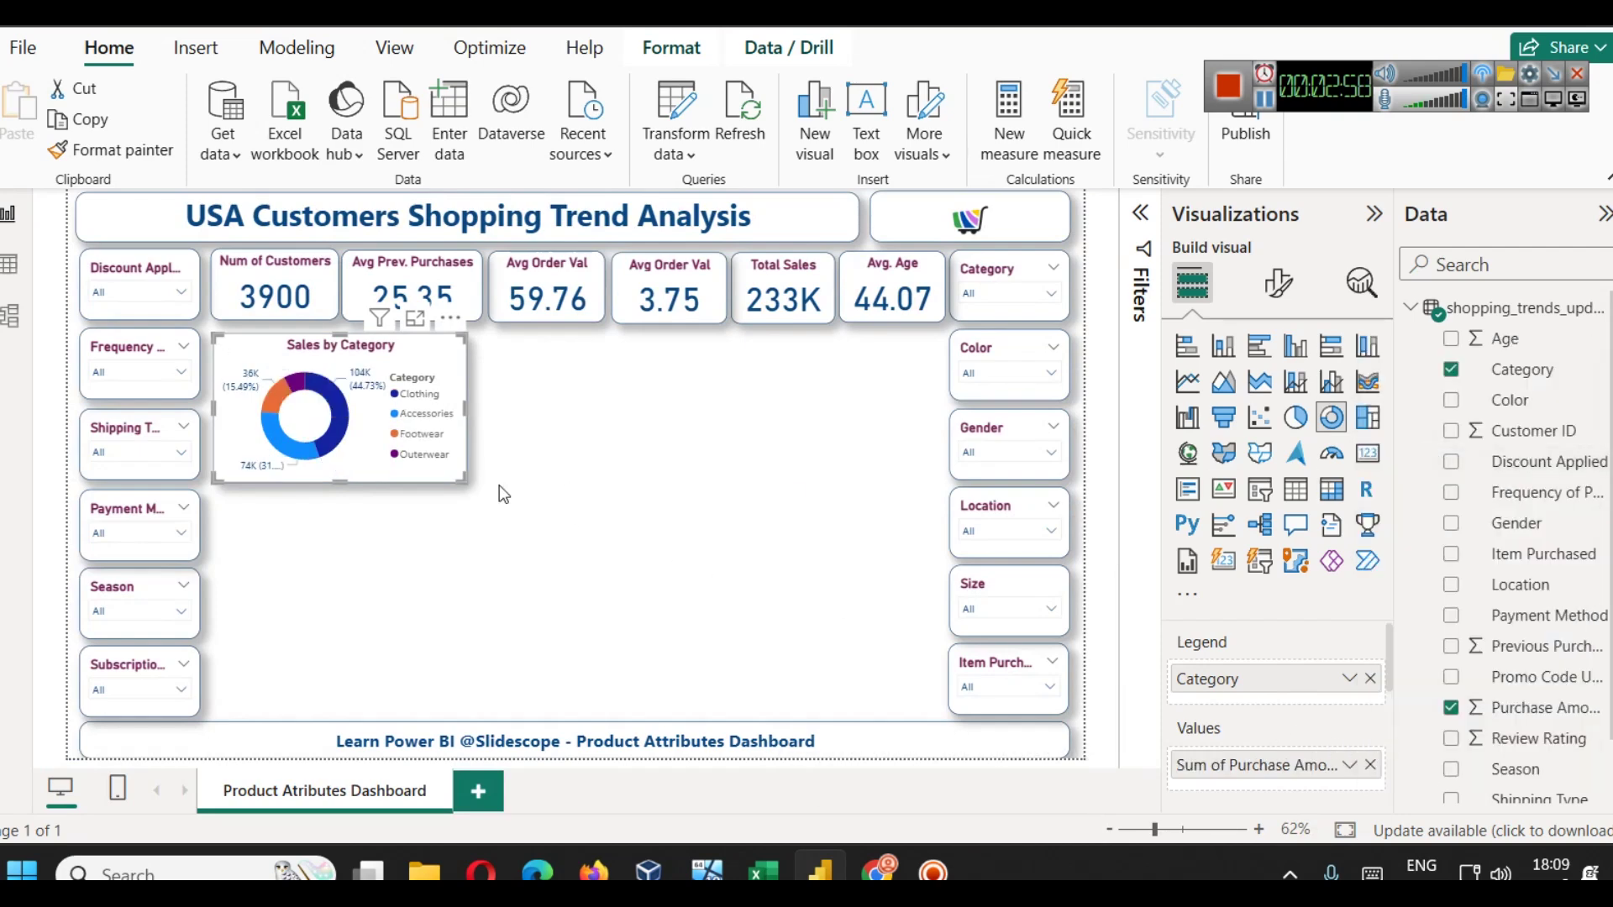
left_click(589, 473)
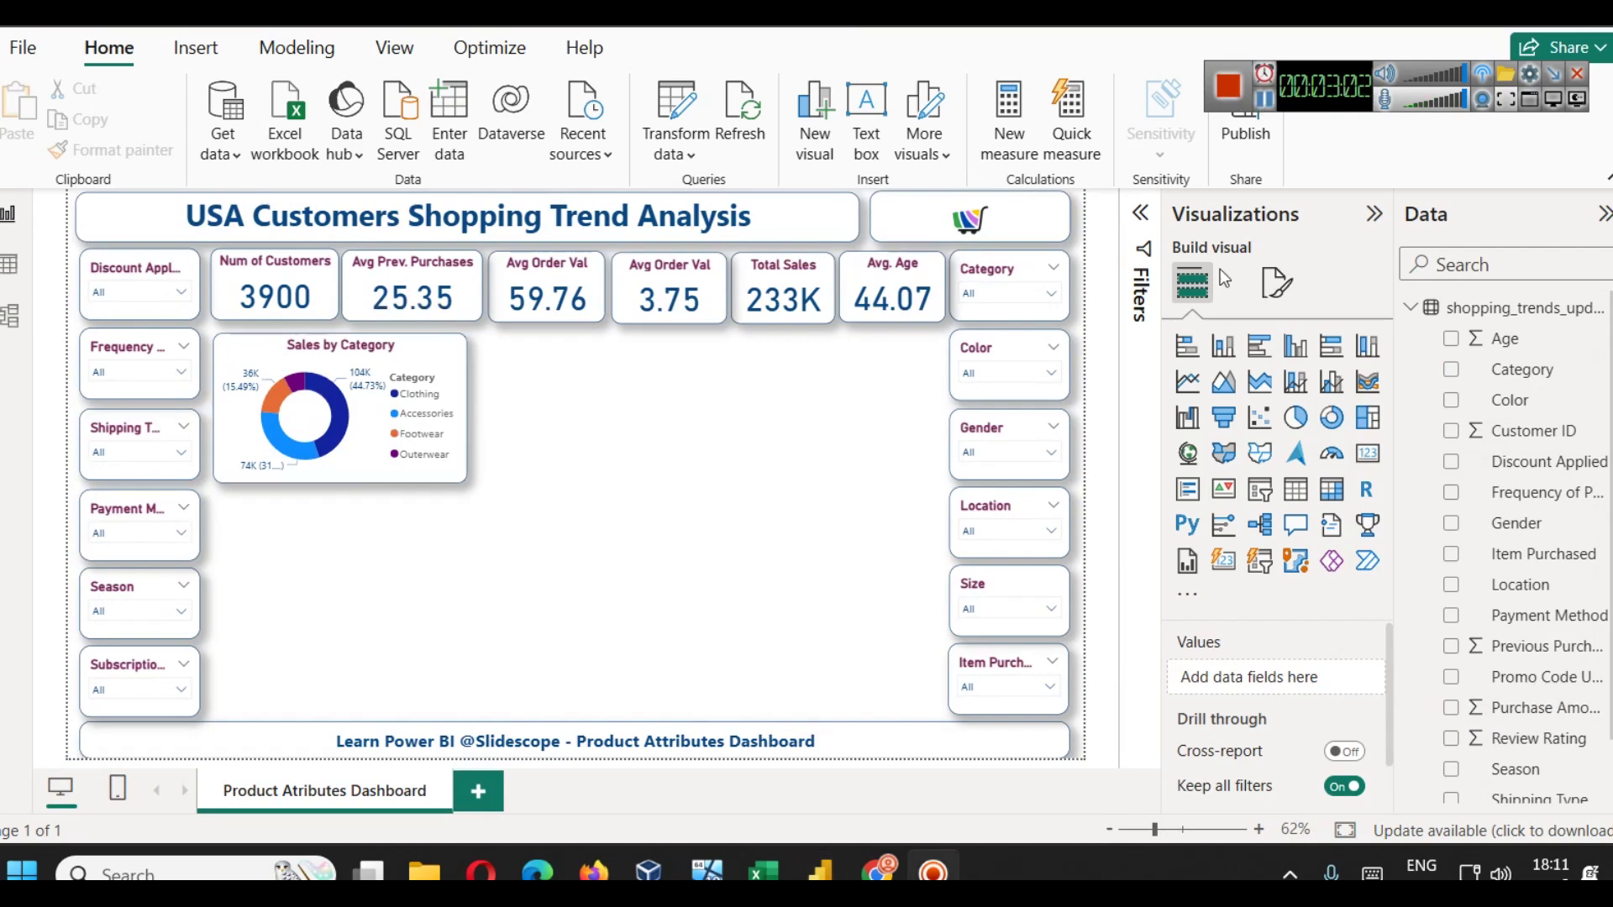
- Look through the list of available colours in the Color slicer
left_click(969, 376)
scroll(1037, 457, "down", 3)
scroll(1038, 457, "up", 3)
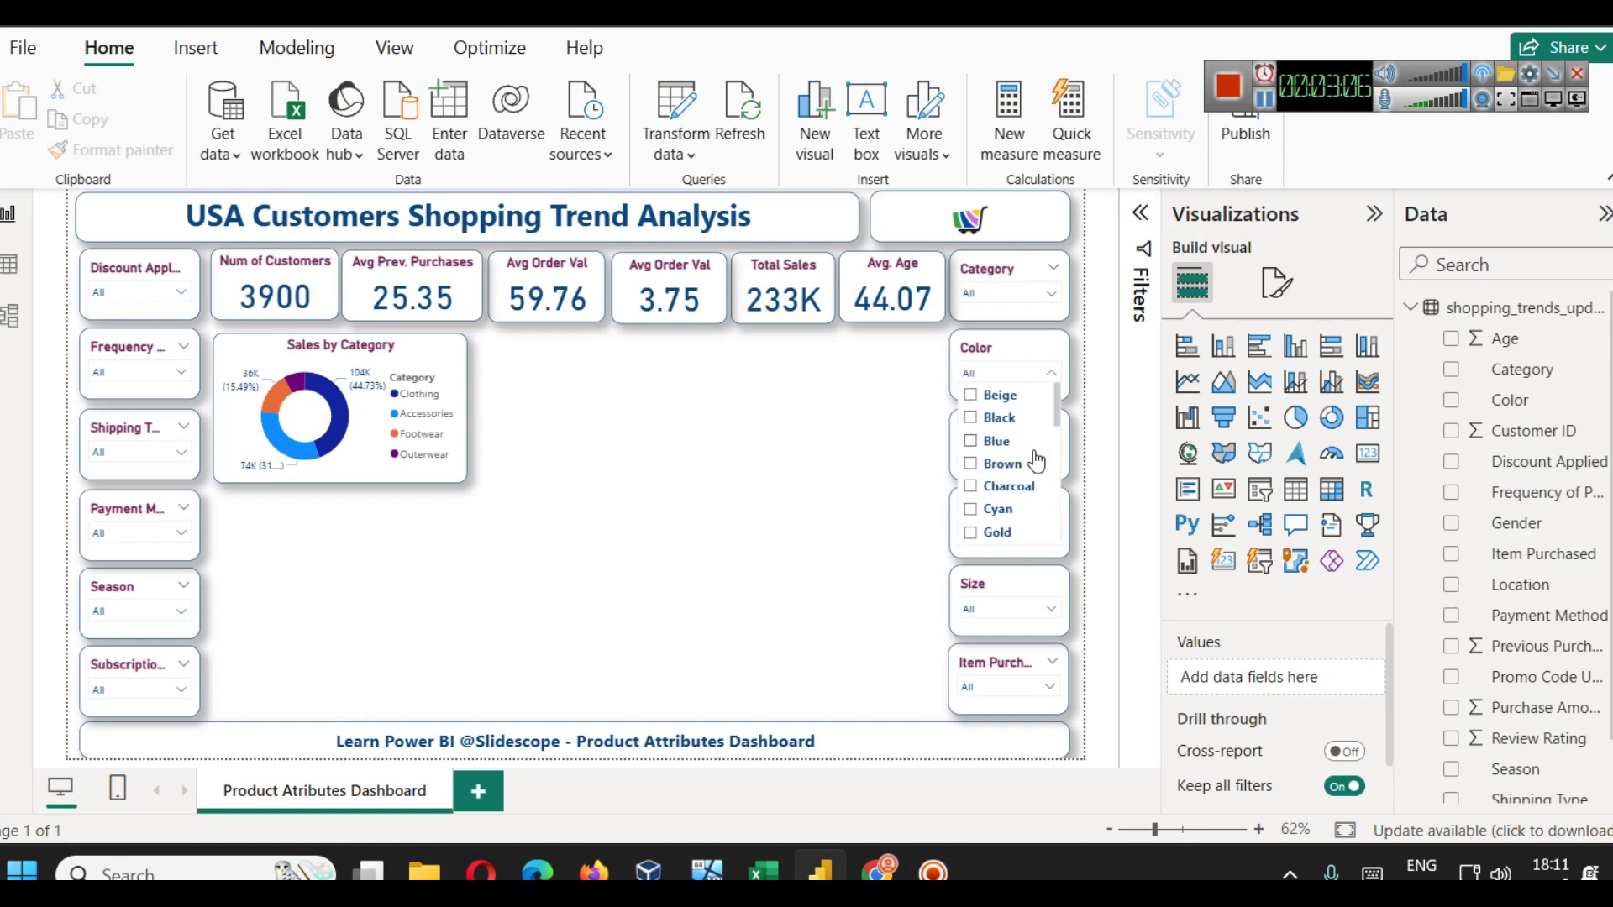
- Duplicate the Sales by Category donut chart and place the copy directly beside the original
left_click(413, 349)
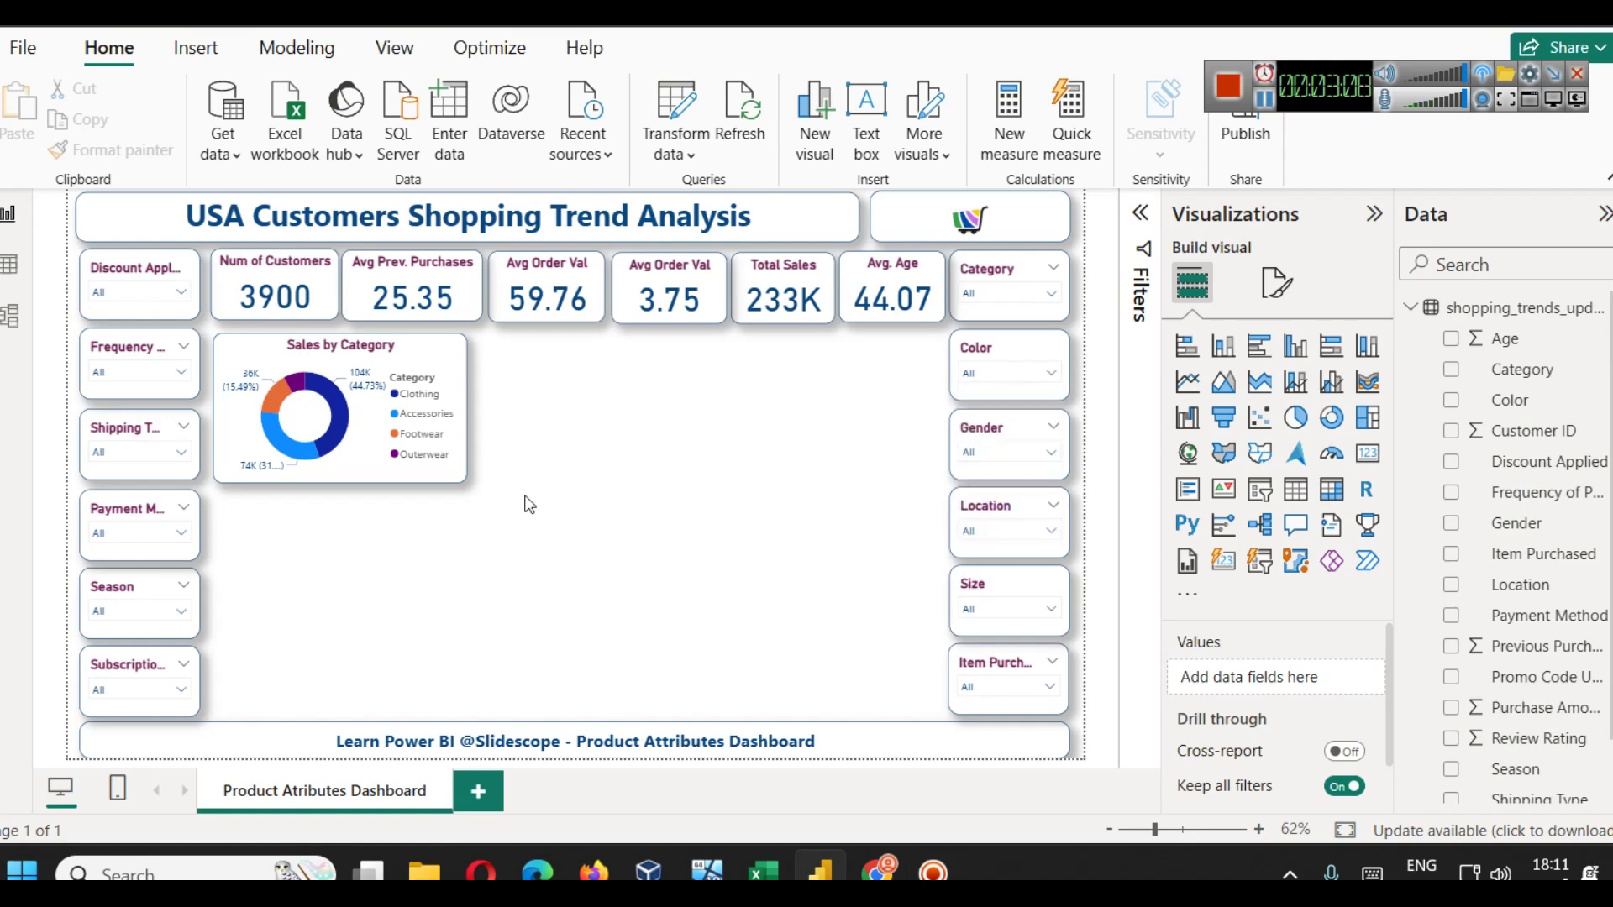
key("ctrl+c")
key("ctrl+v")
left_click_drag(414, 349, 668, 343)
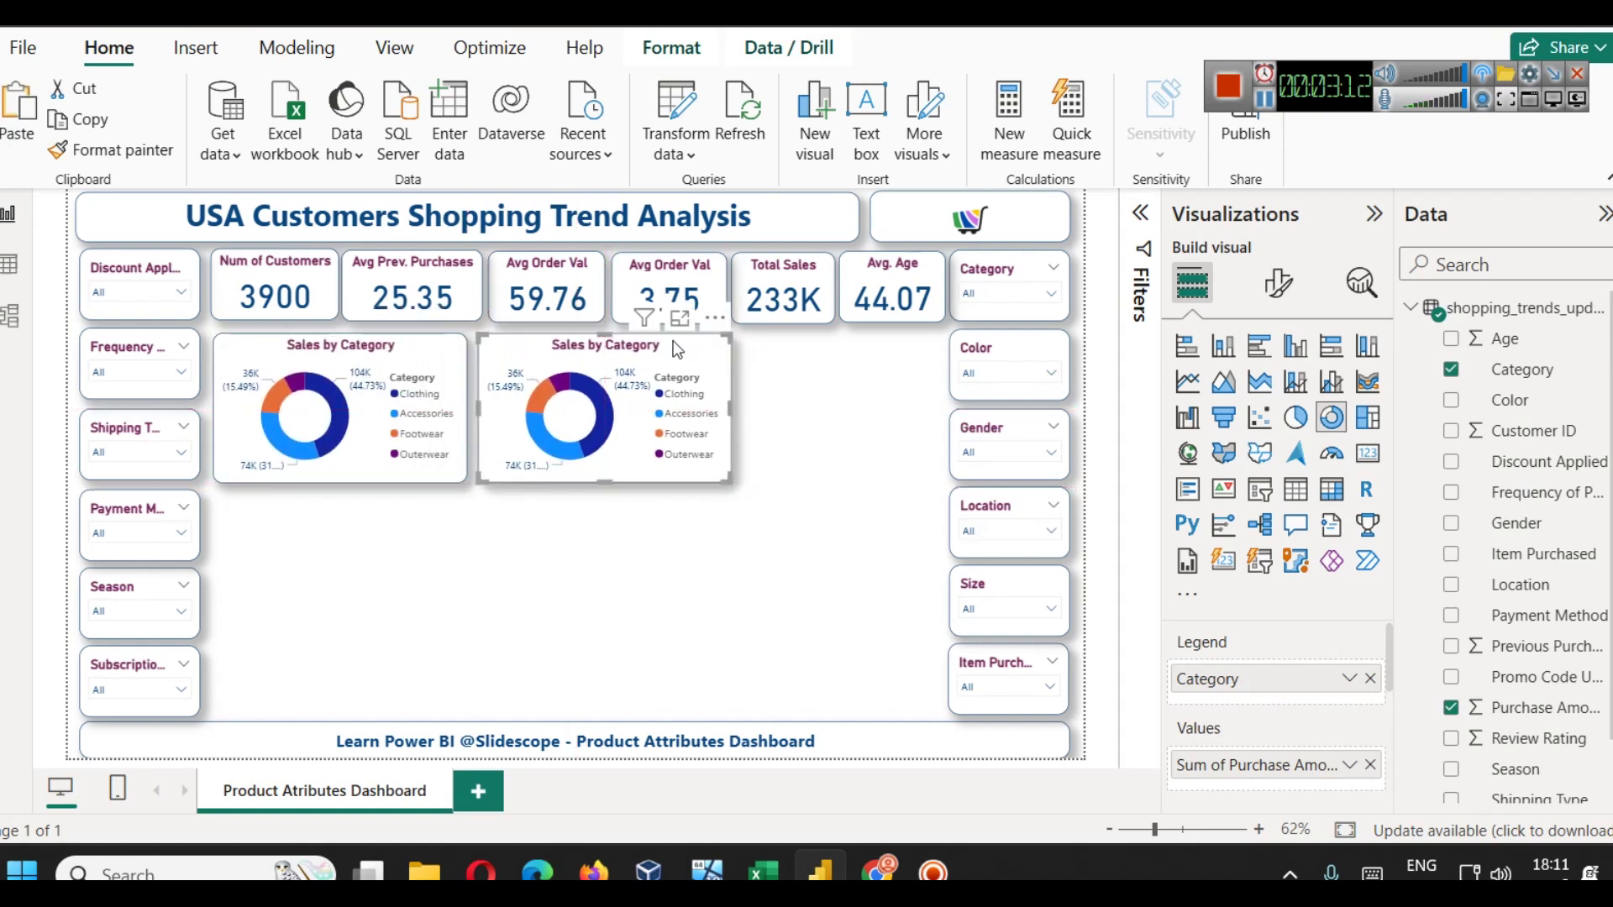
key("Left")
key("Left")
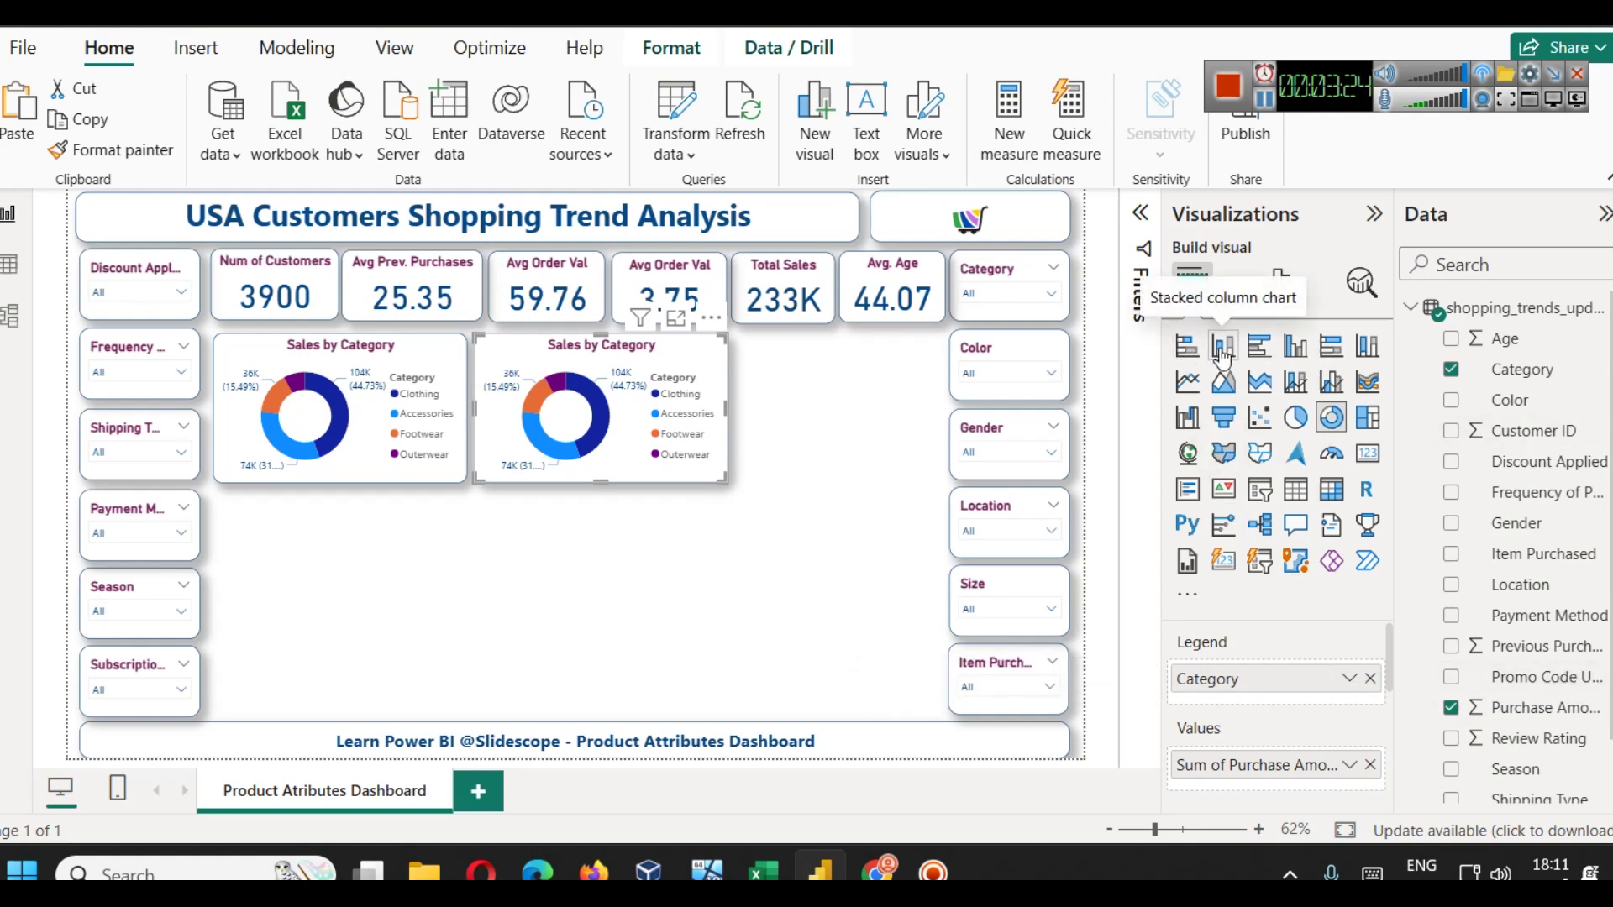
- Convert the copied donut to a clustered column chart and replace Category with Color on its X-axis
left_click(1302, 353)
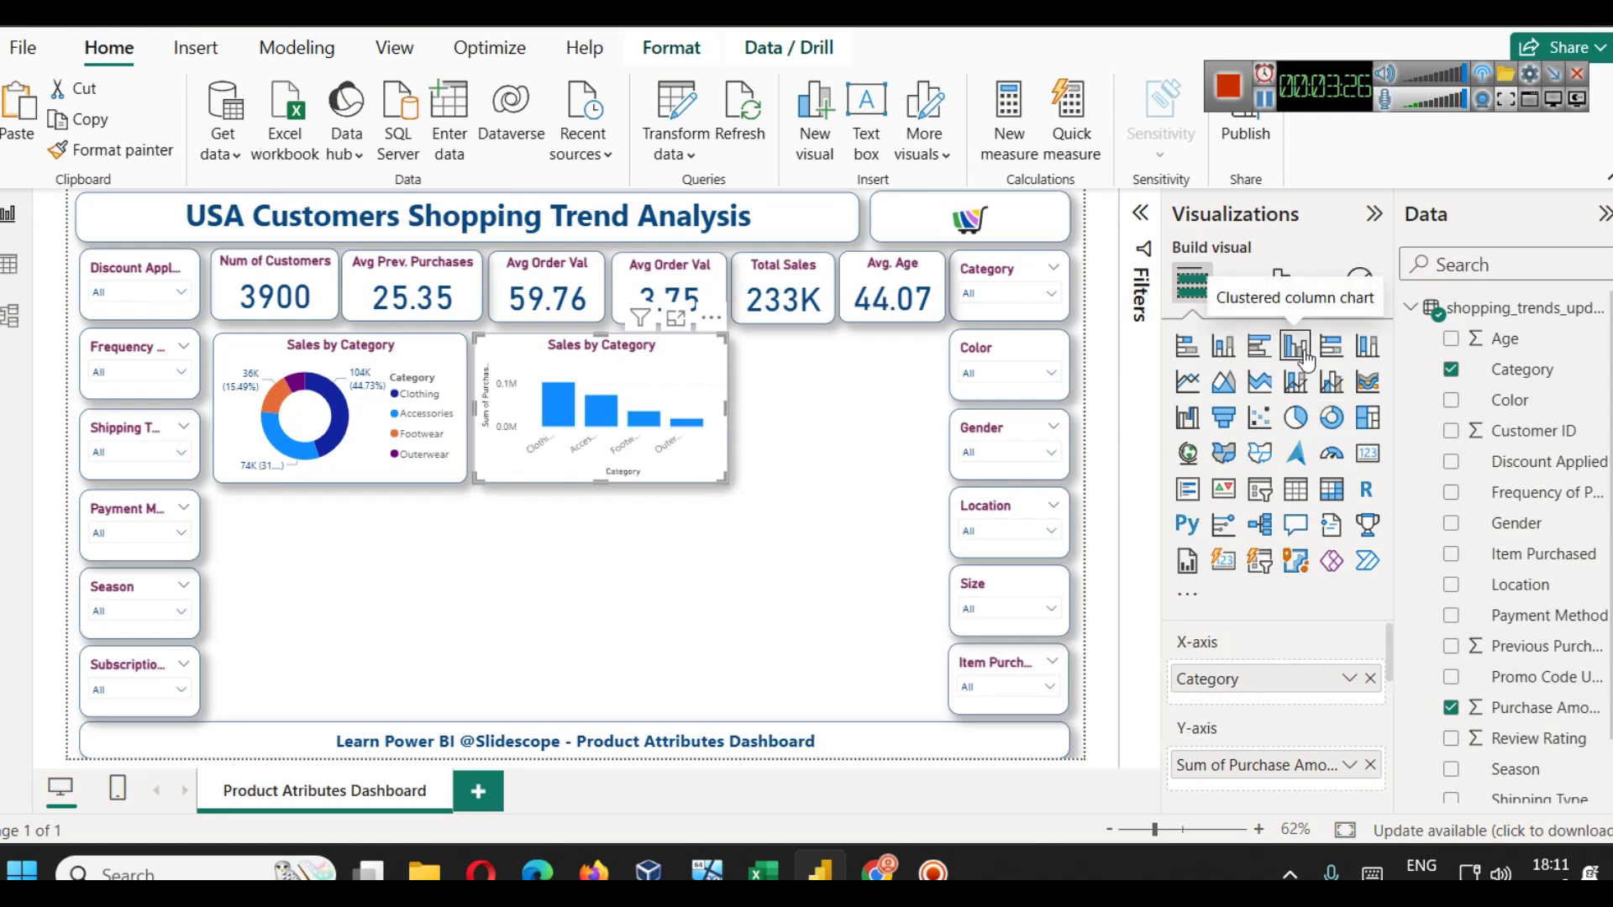
left_click(1370, 678)
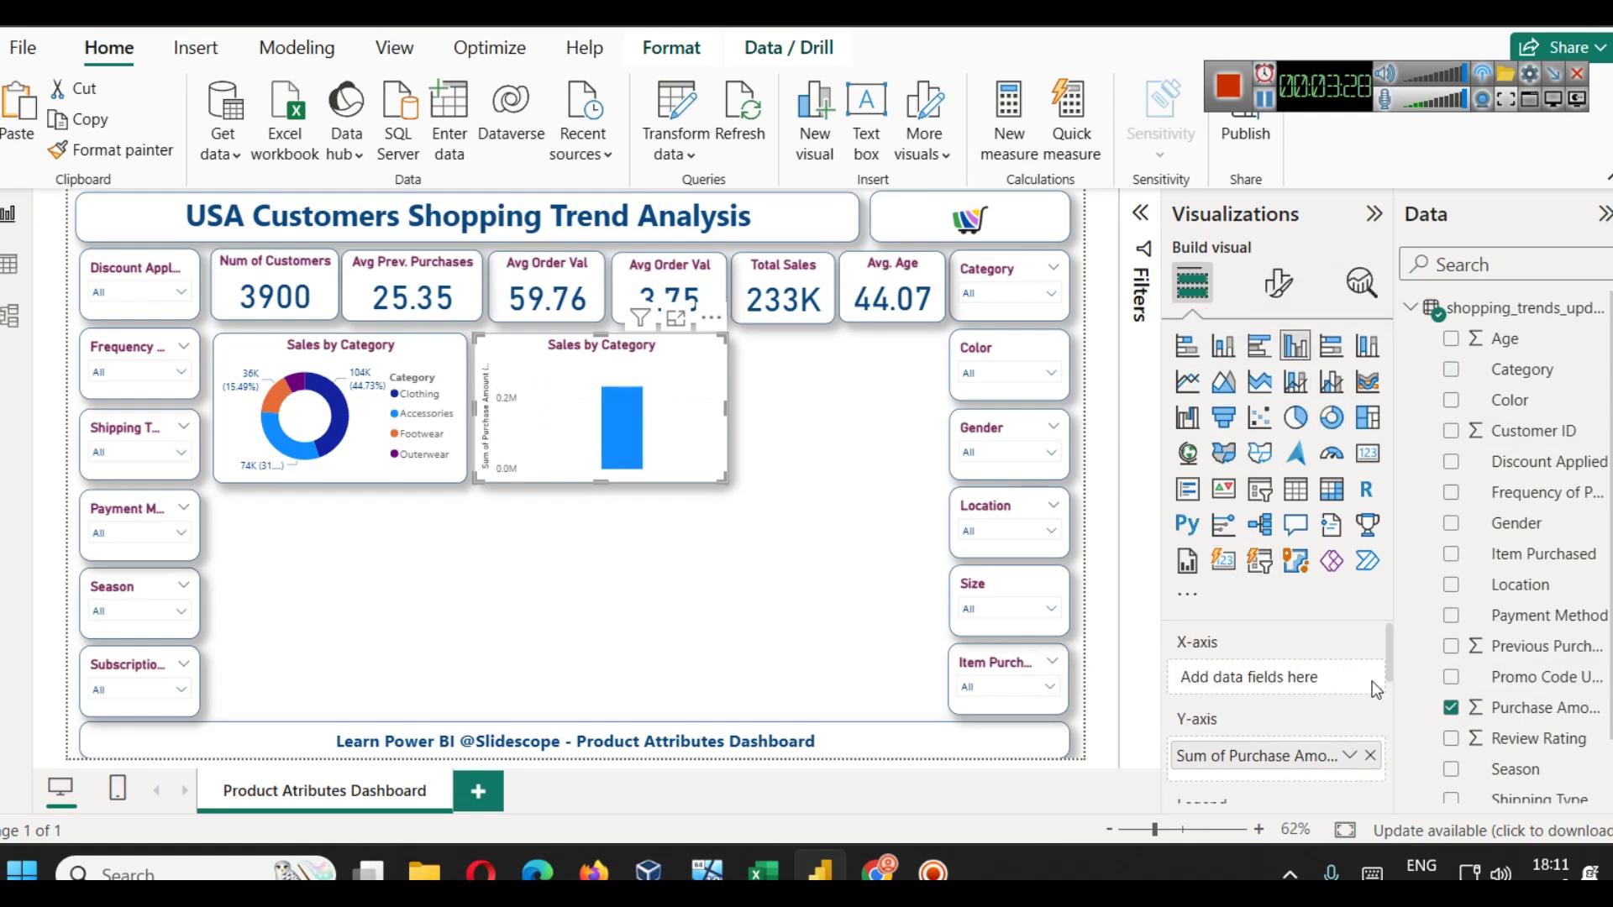
left_click_drag(1510, 400, 1262, 693)
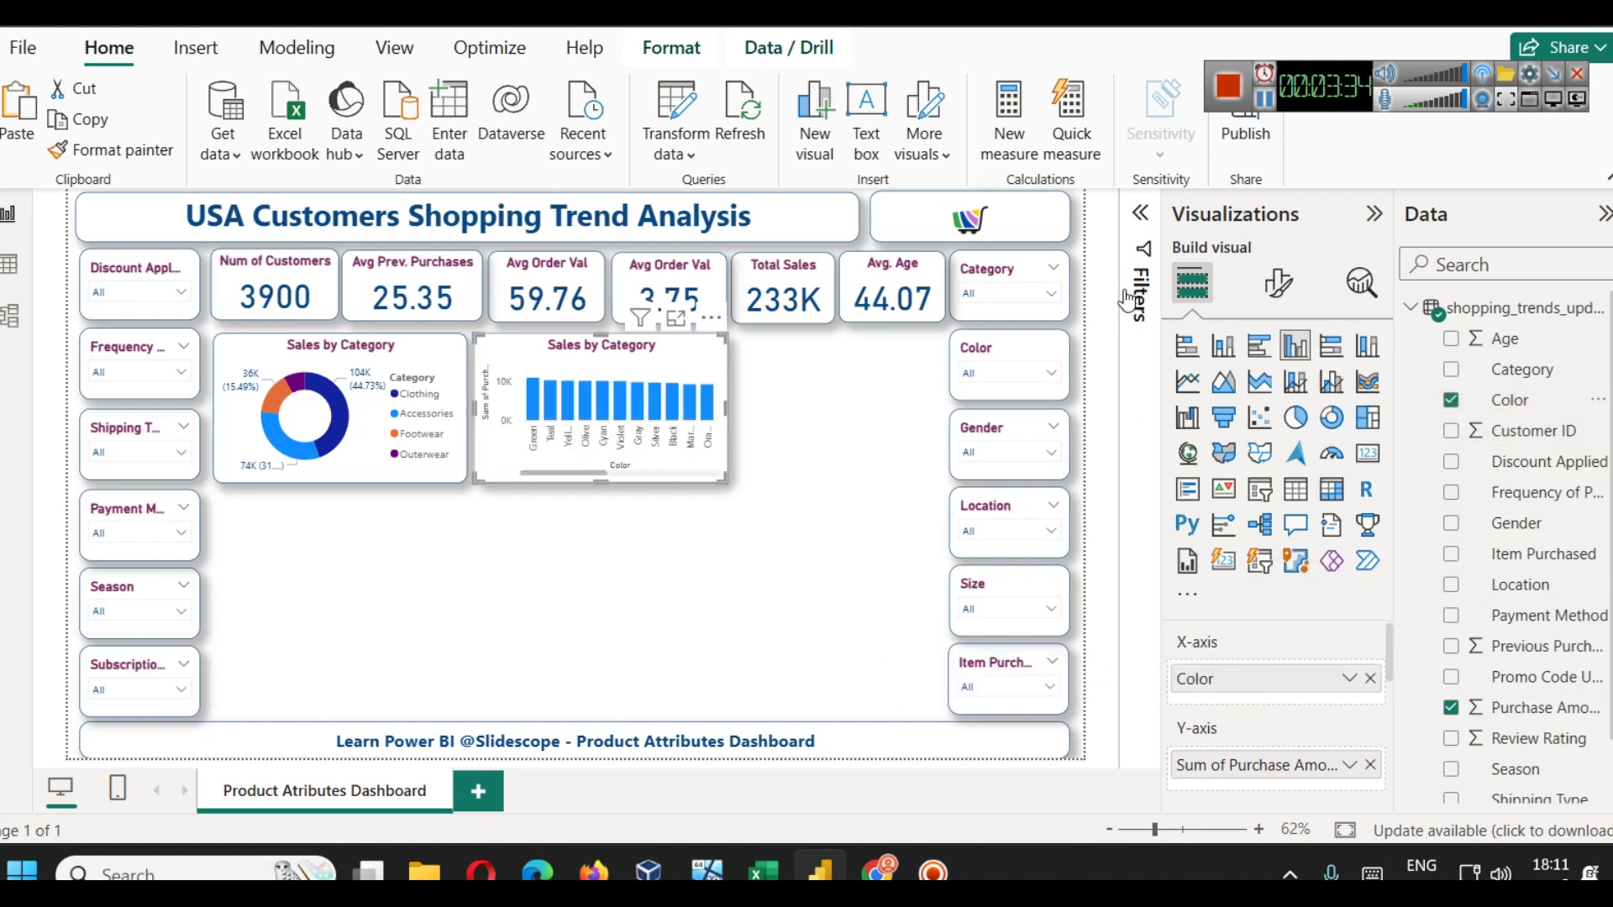
- Filter the column chart's Color field to the Top 5 items by Sum of Purchase Amount
left_click(1140, 214)
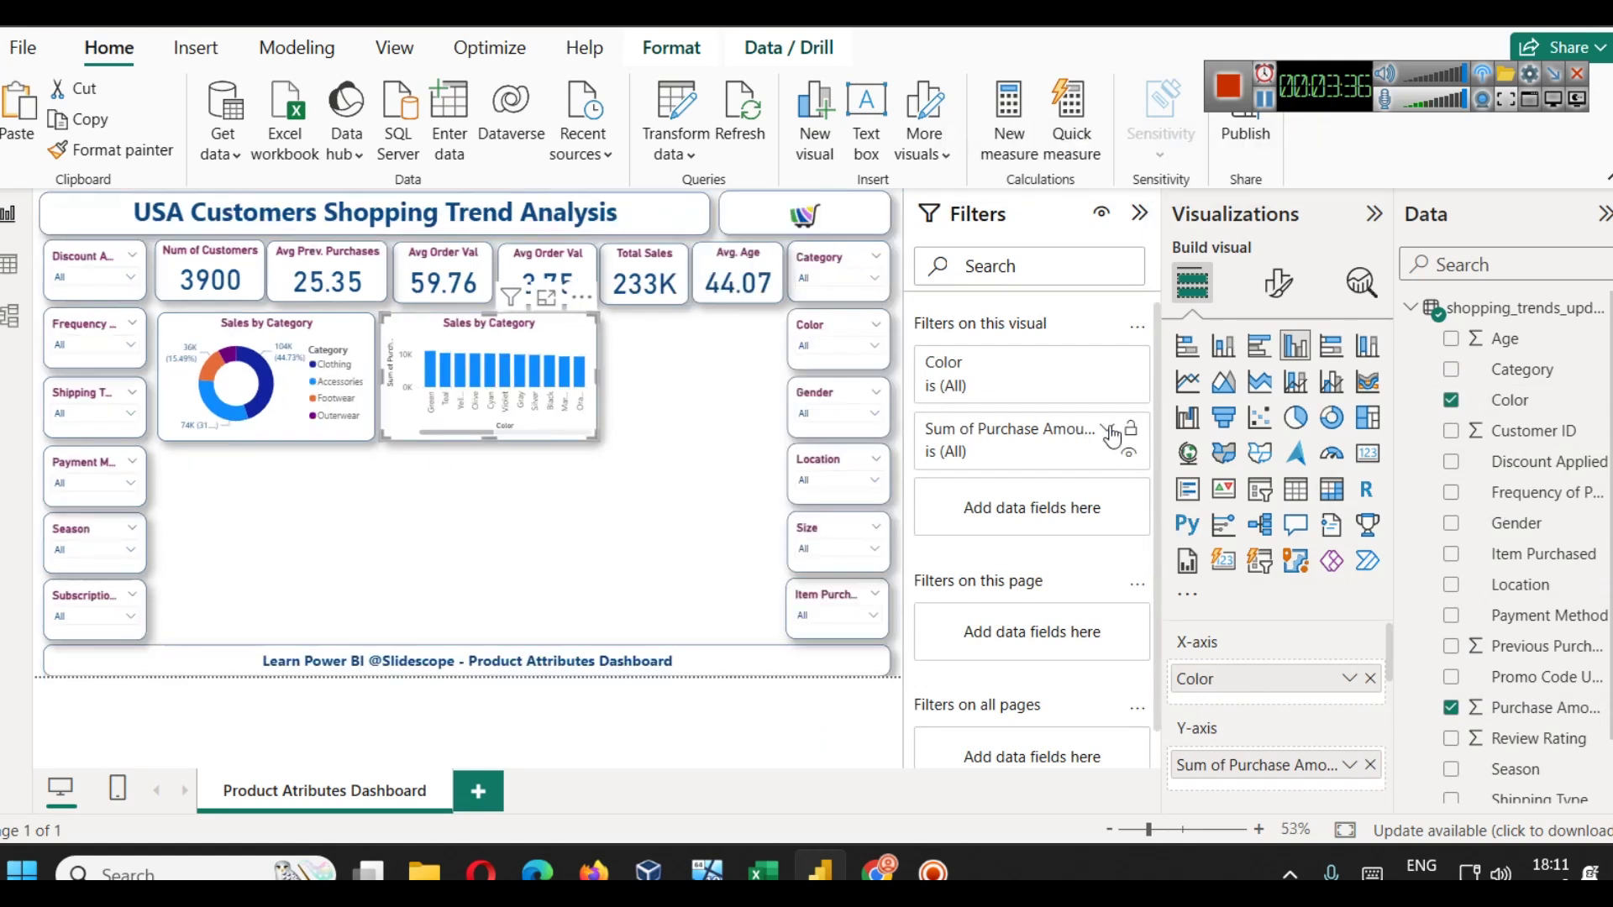
left_click(1098, 367)
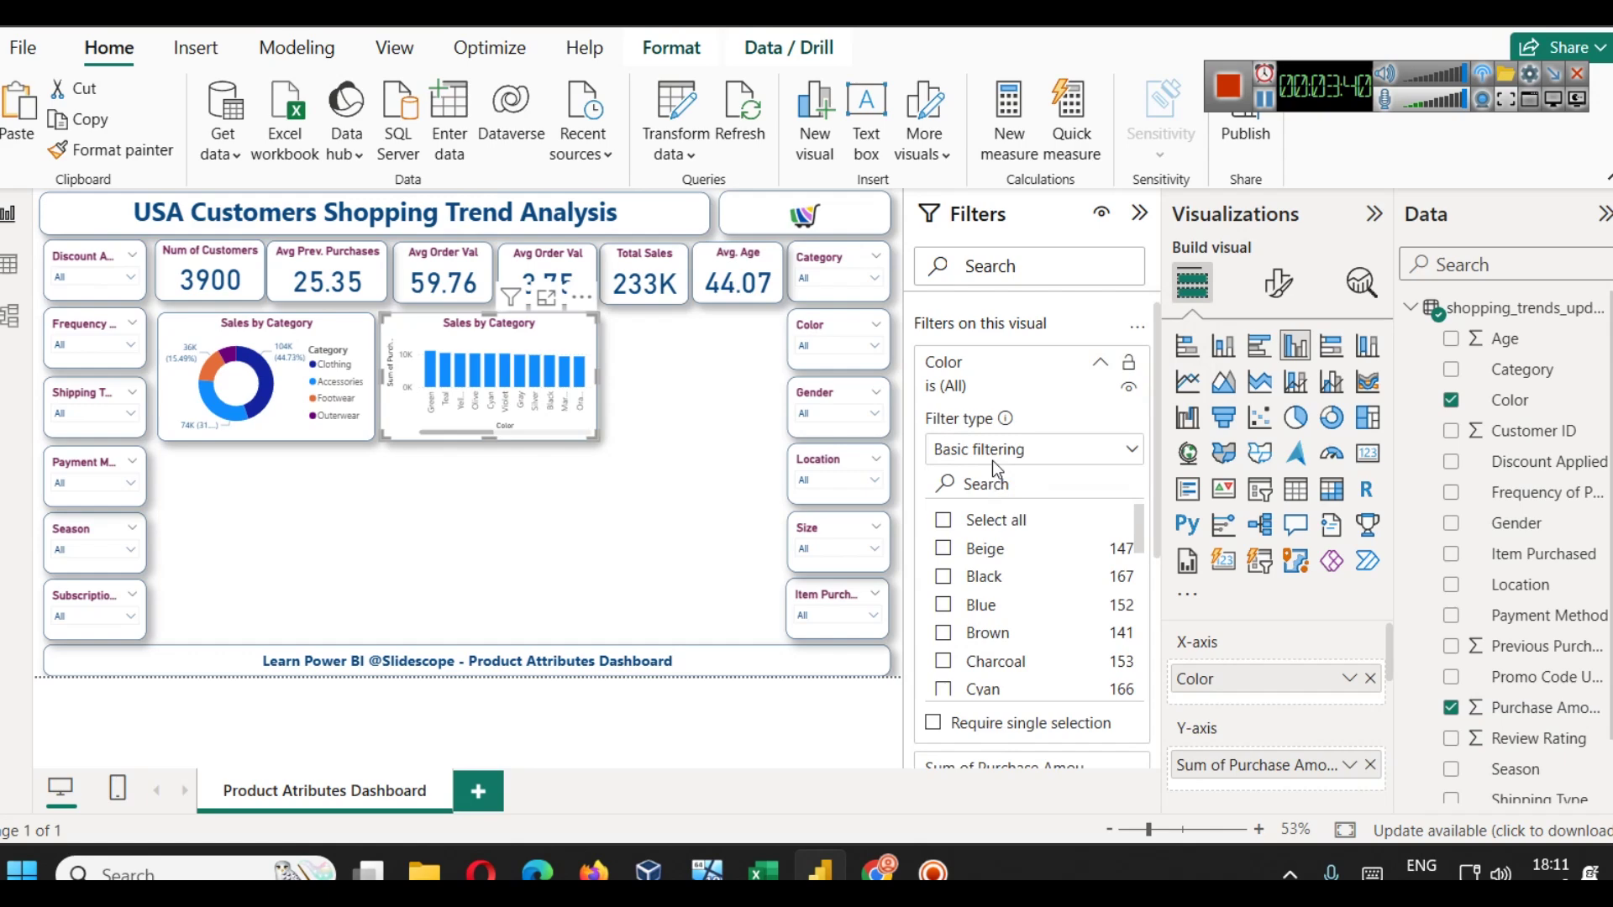
left_click(1030, 461)
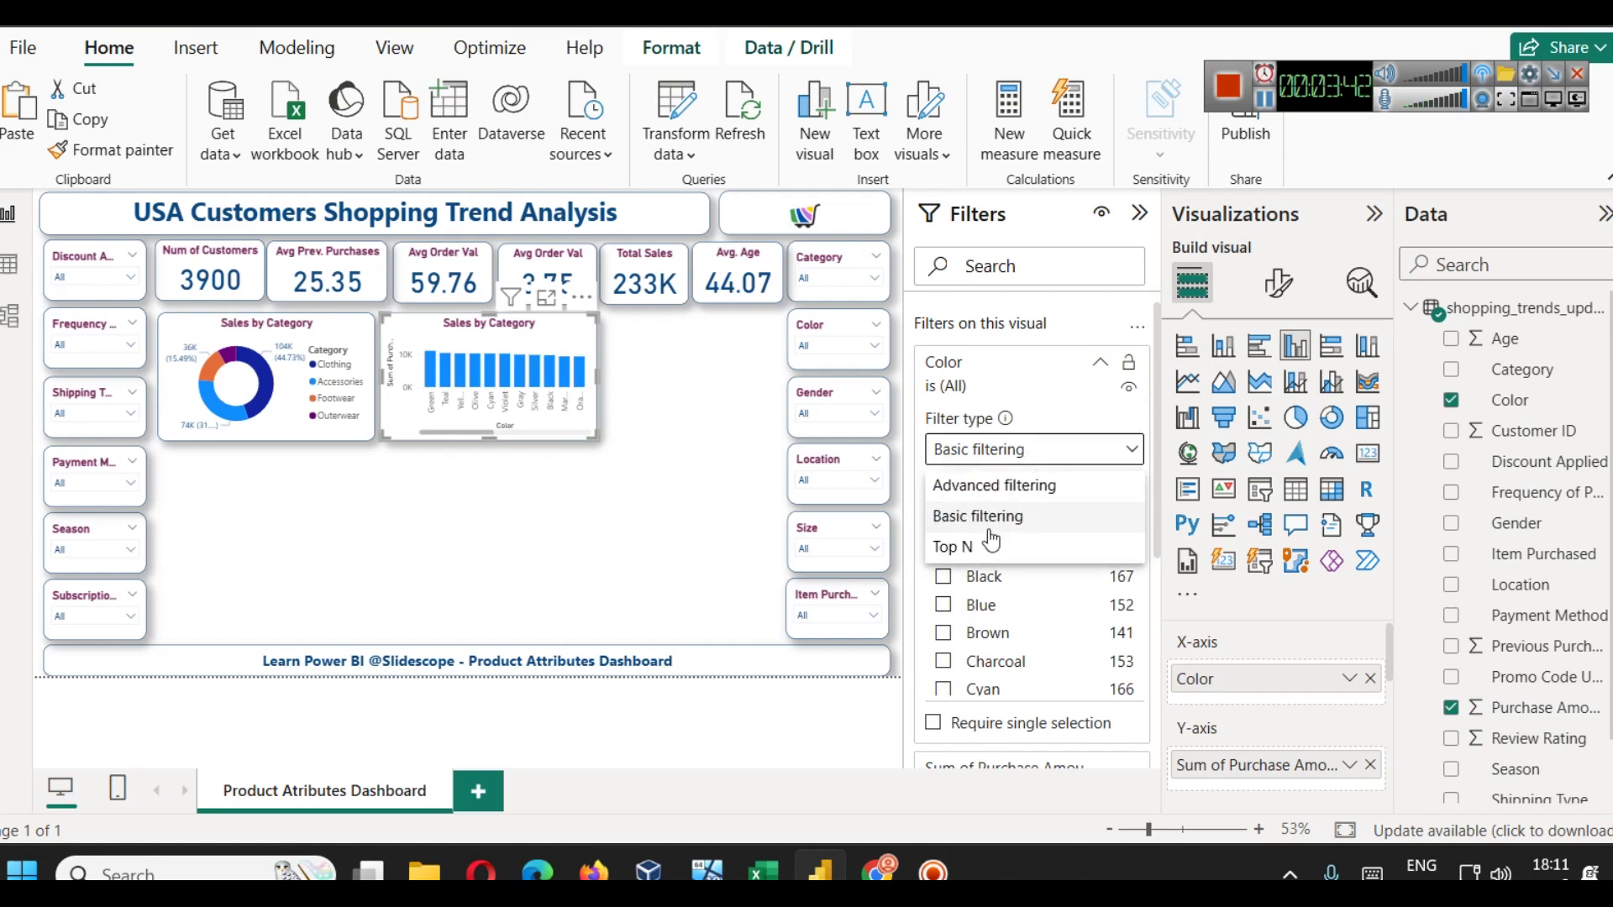
left_click(968, 555)
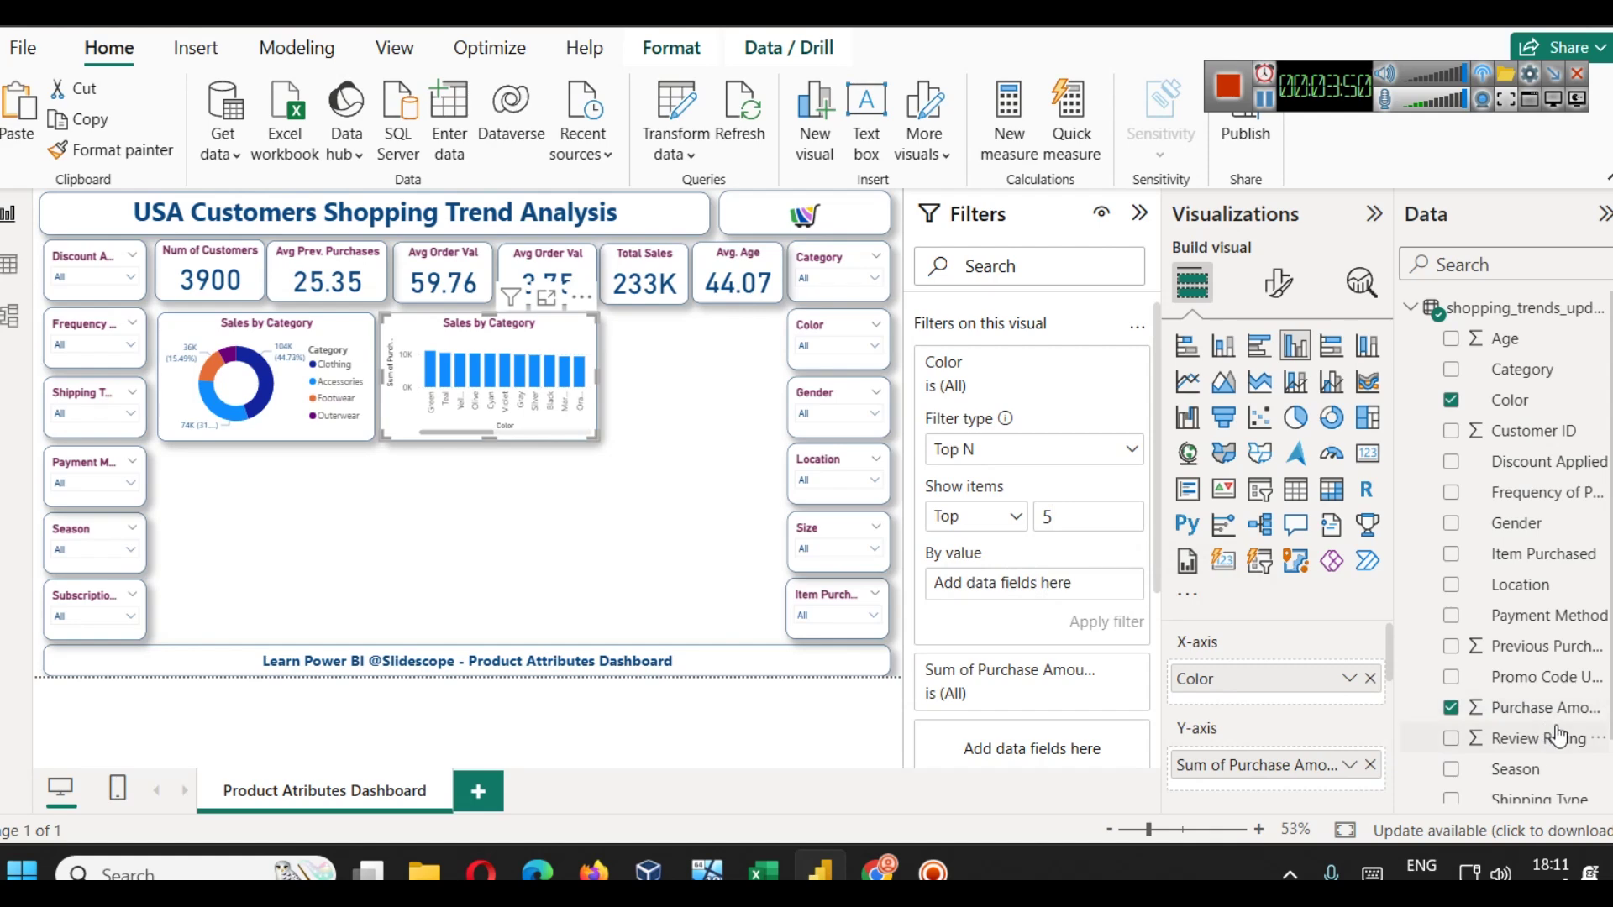
left_click_drag(1550, 715, 1126, 581)
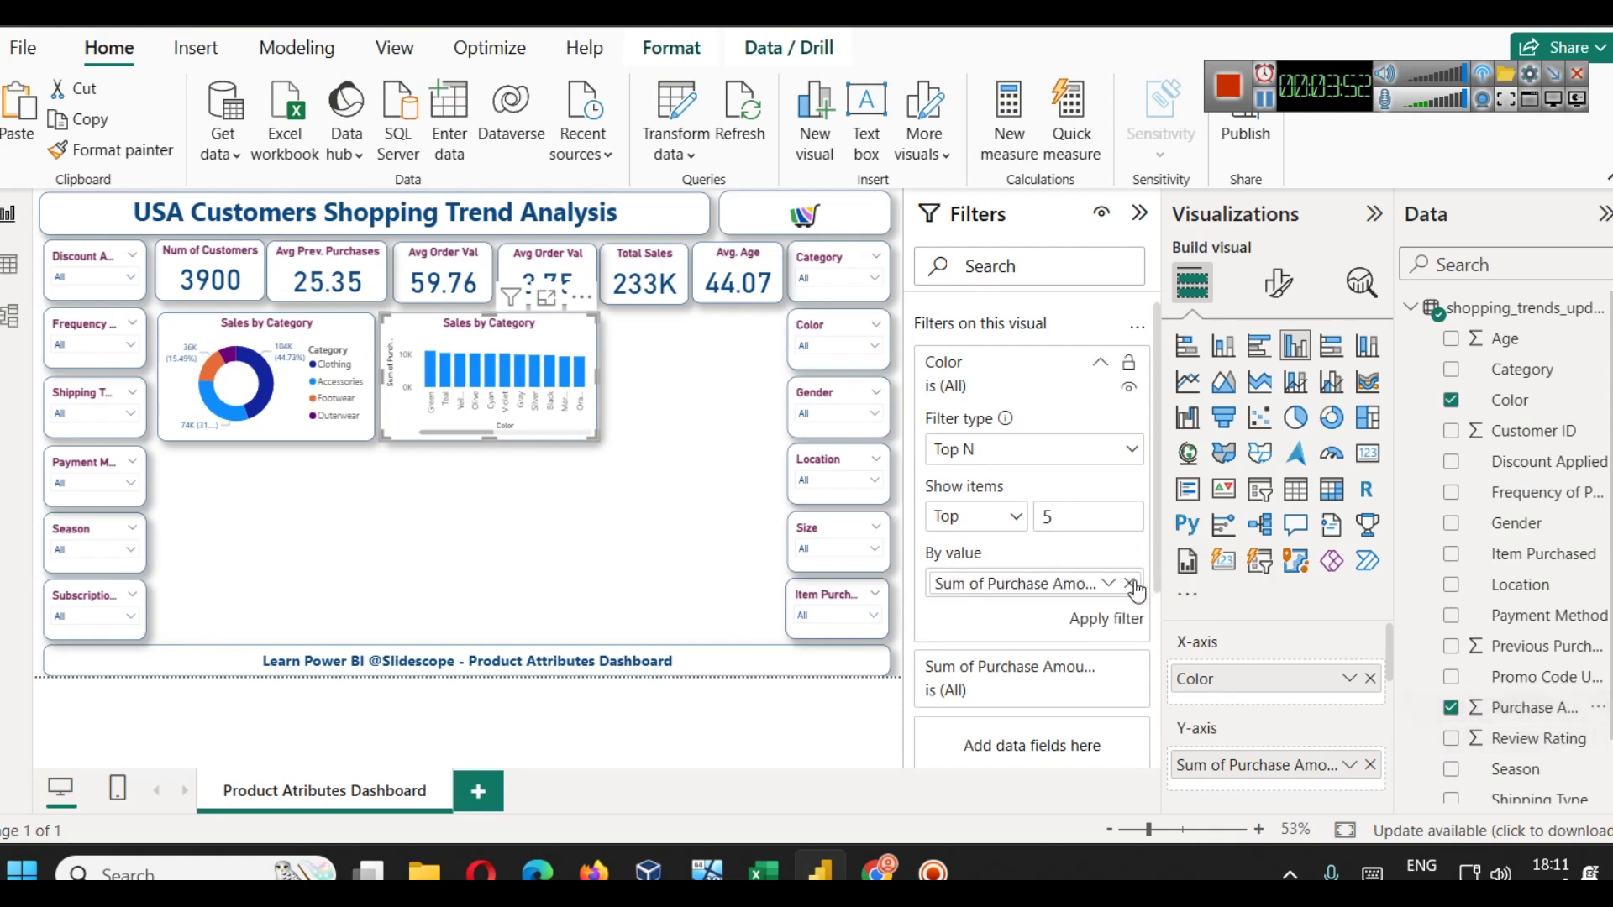
left_click(1109, 619)
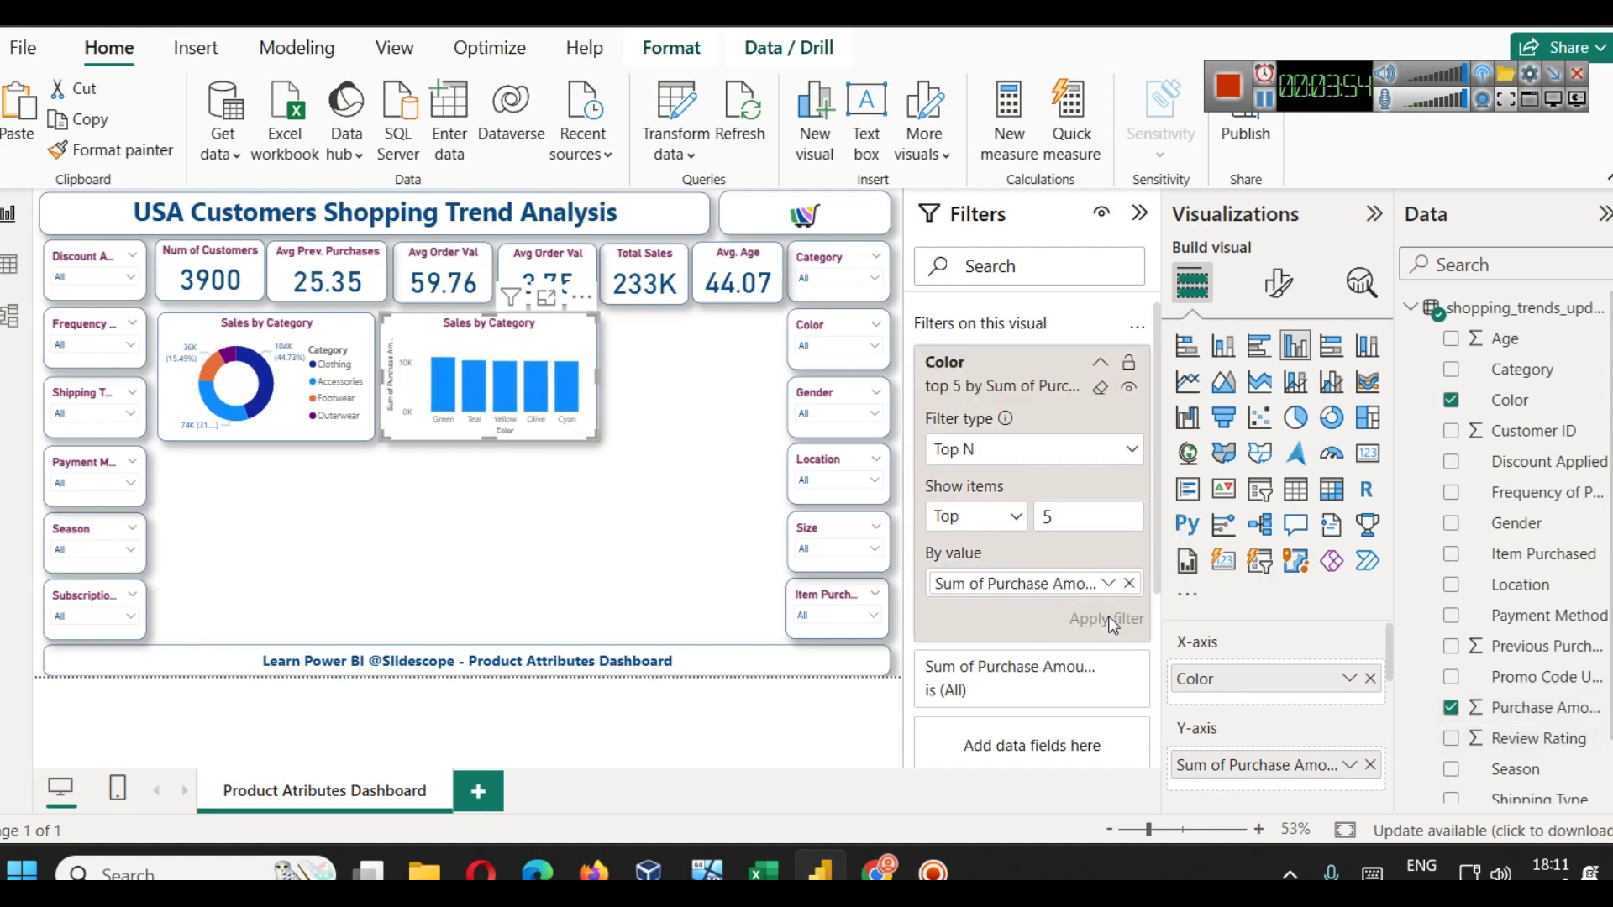
left_click(1140, 212)
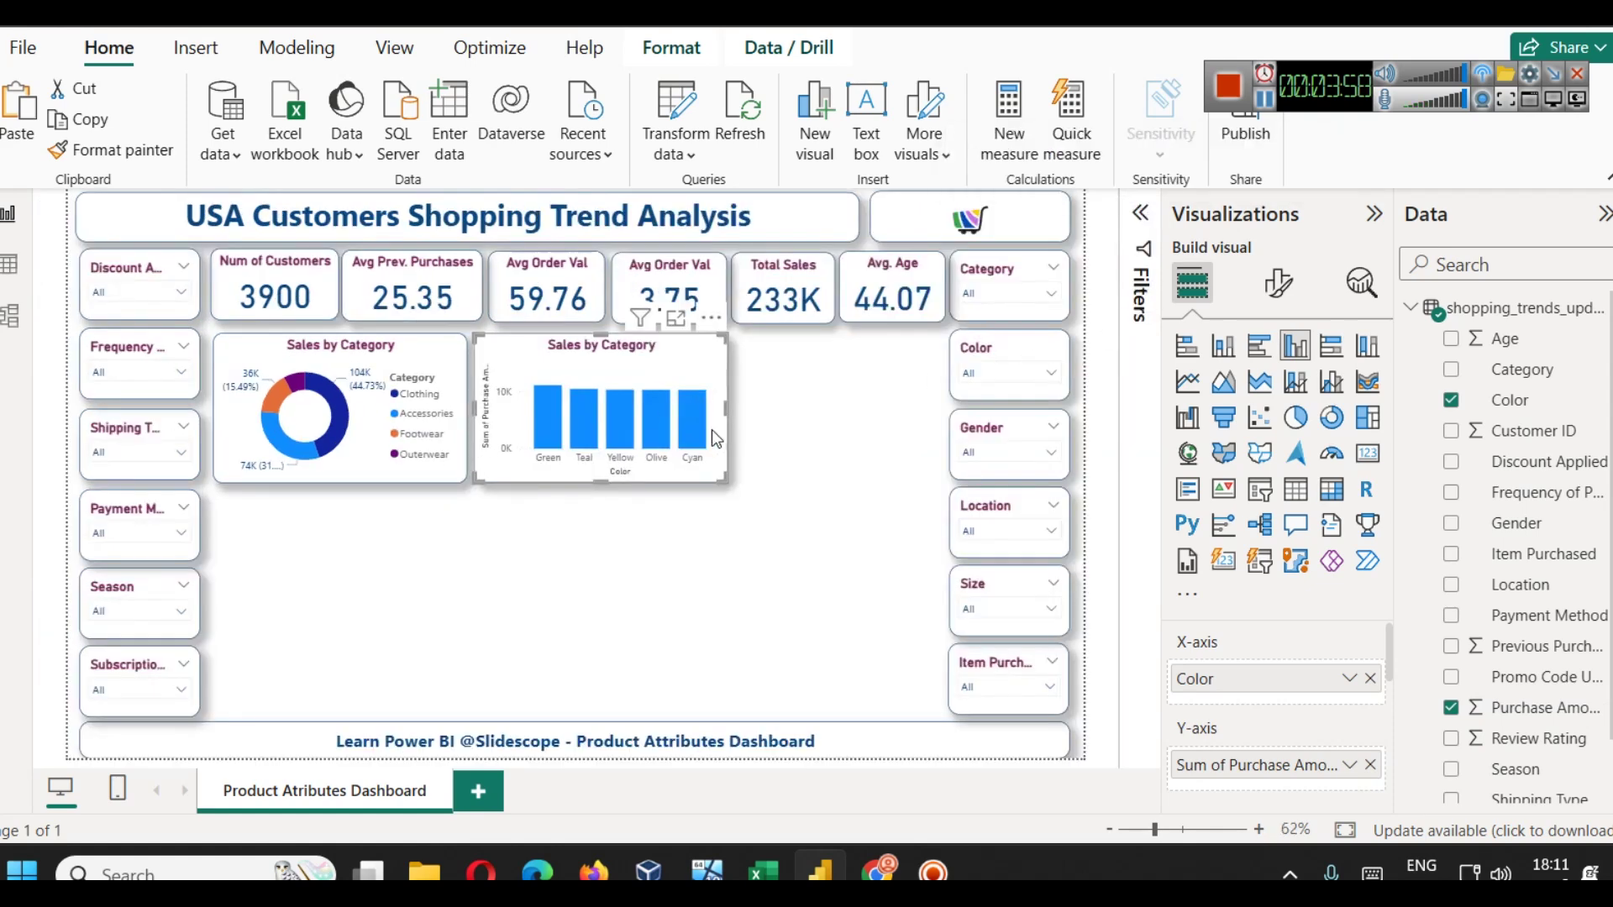
- Change the column chart's title to "Top 5 Color by Sales"
left_click(1278, 283)
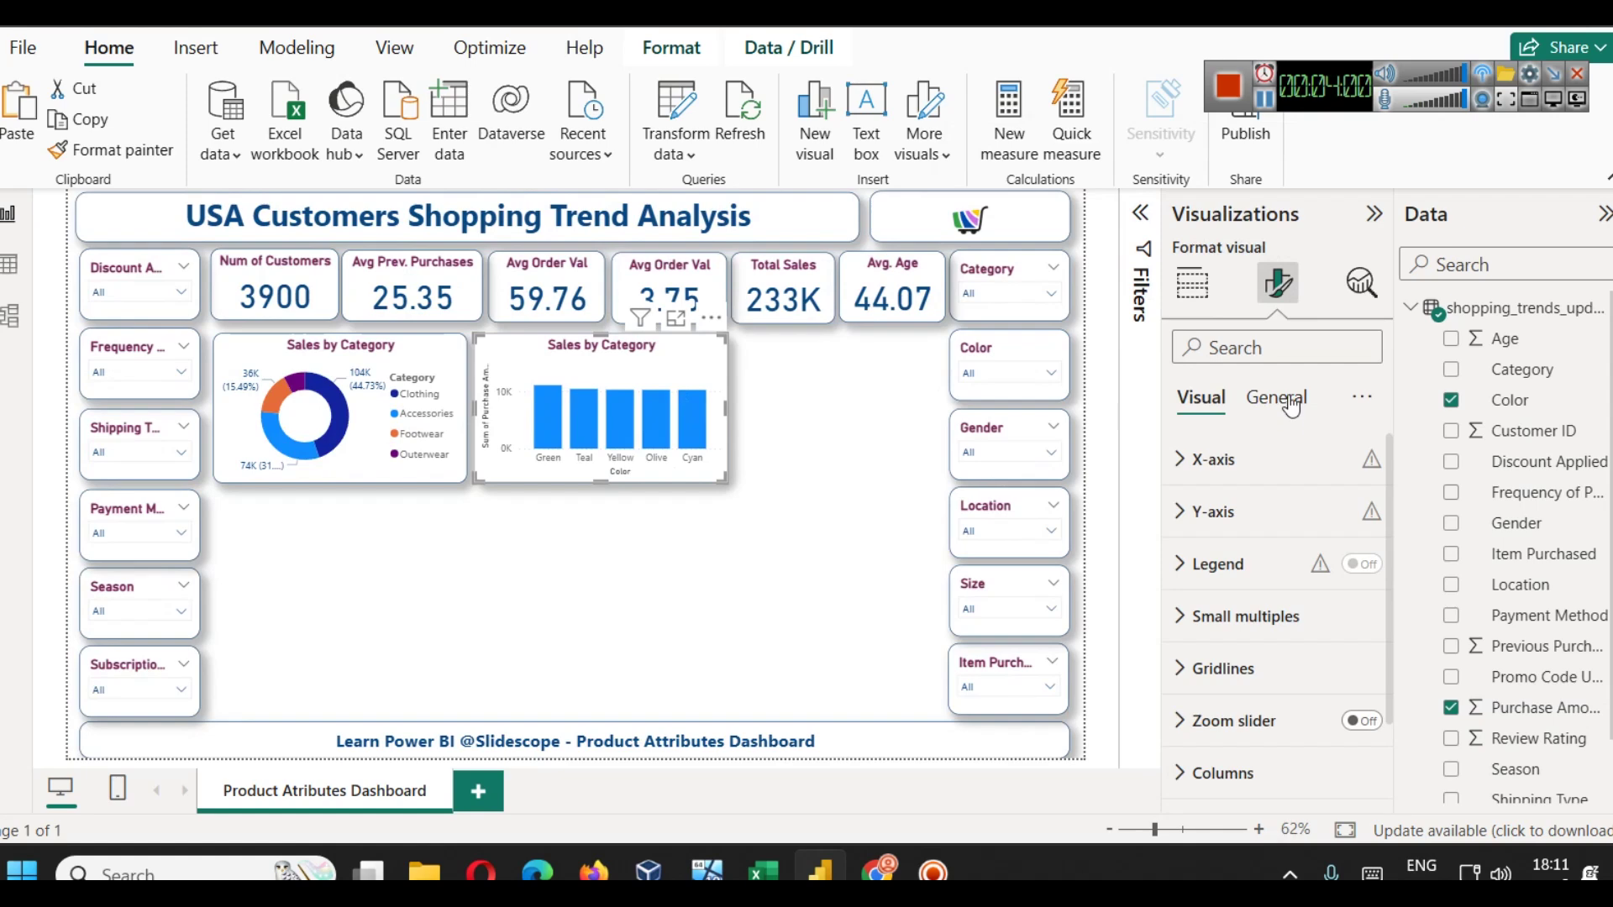
left_click(1275, 397)
left_click(1248, 513)
left_click(1252, 636)
key("ctrl+a")
type("T")
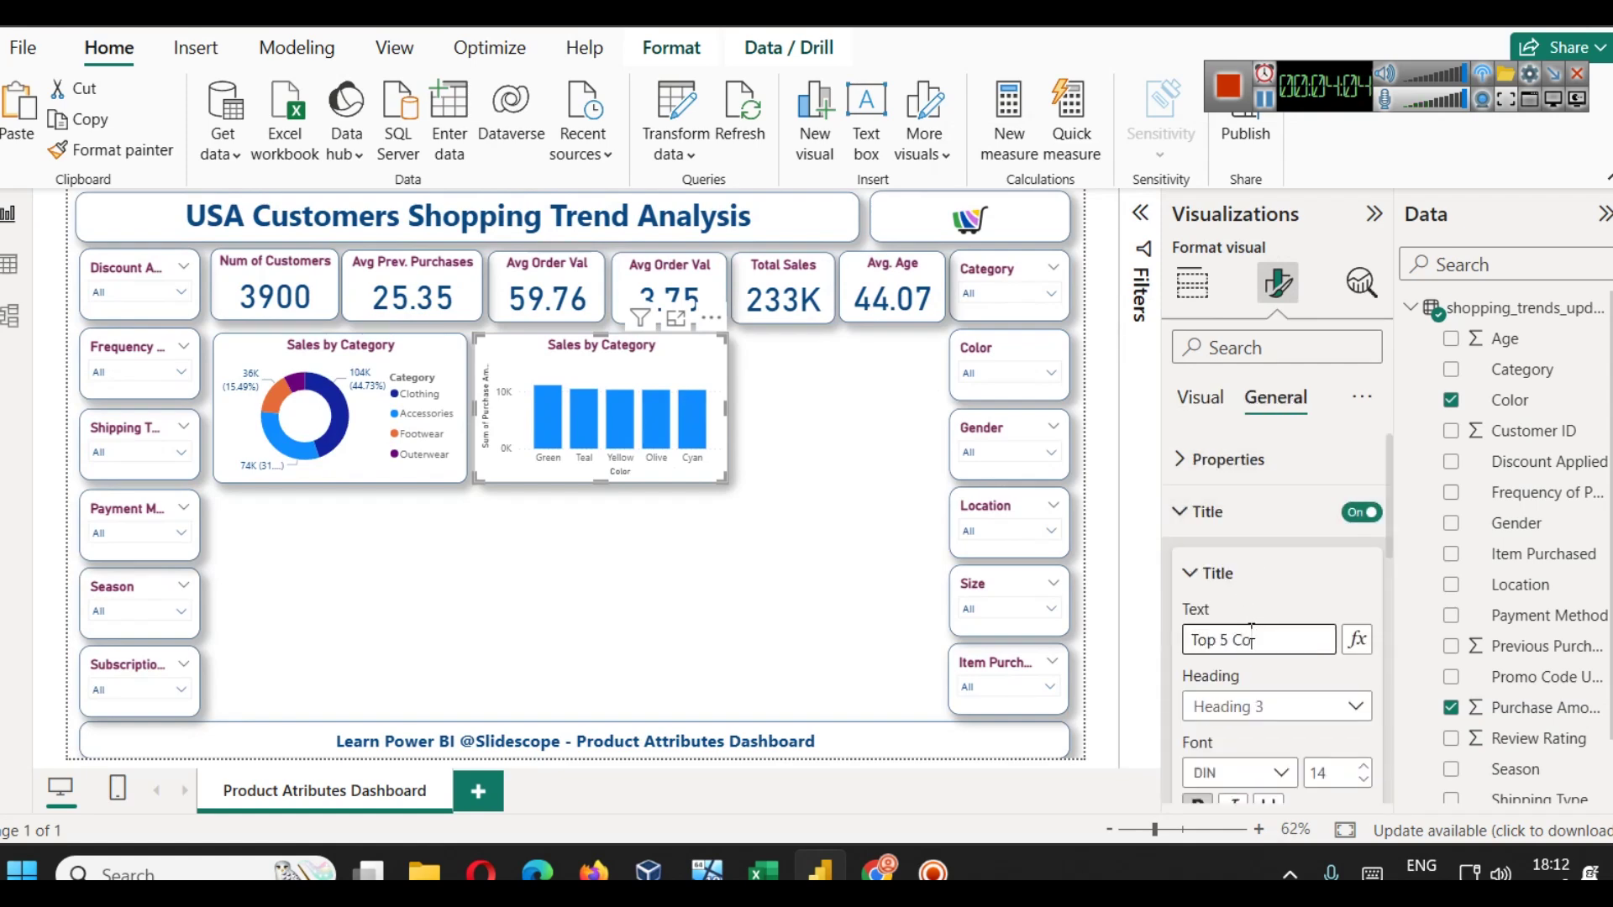
type("op 5 Colors by Sales")
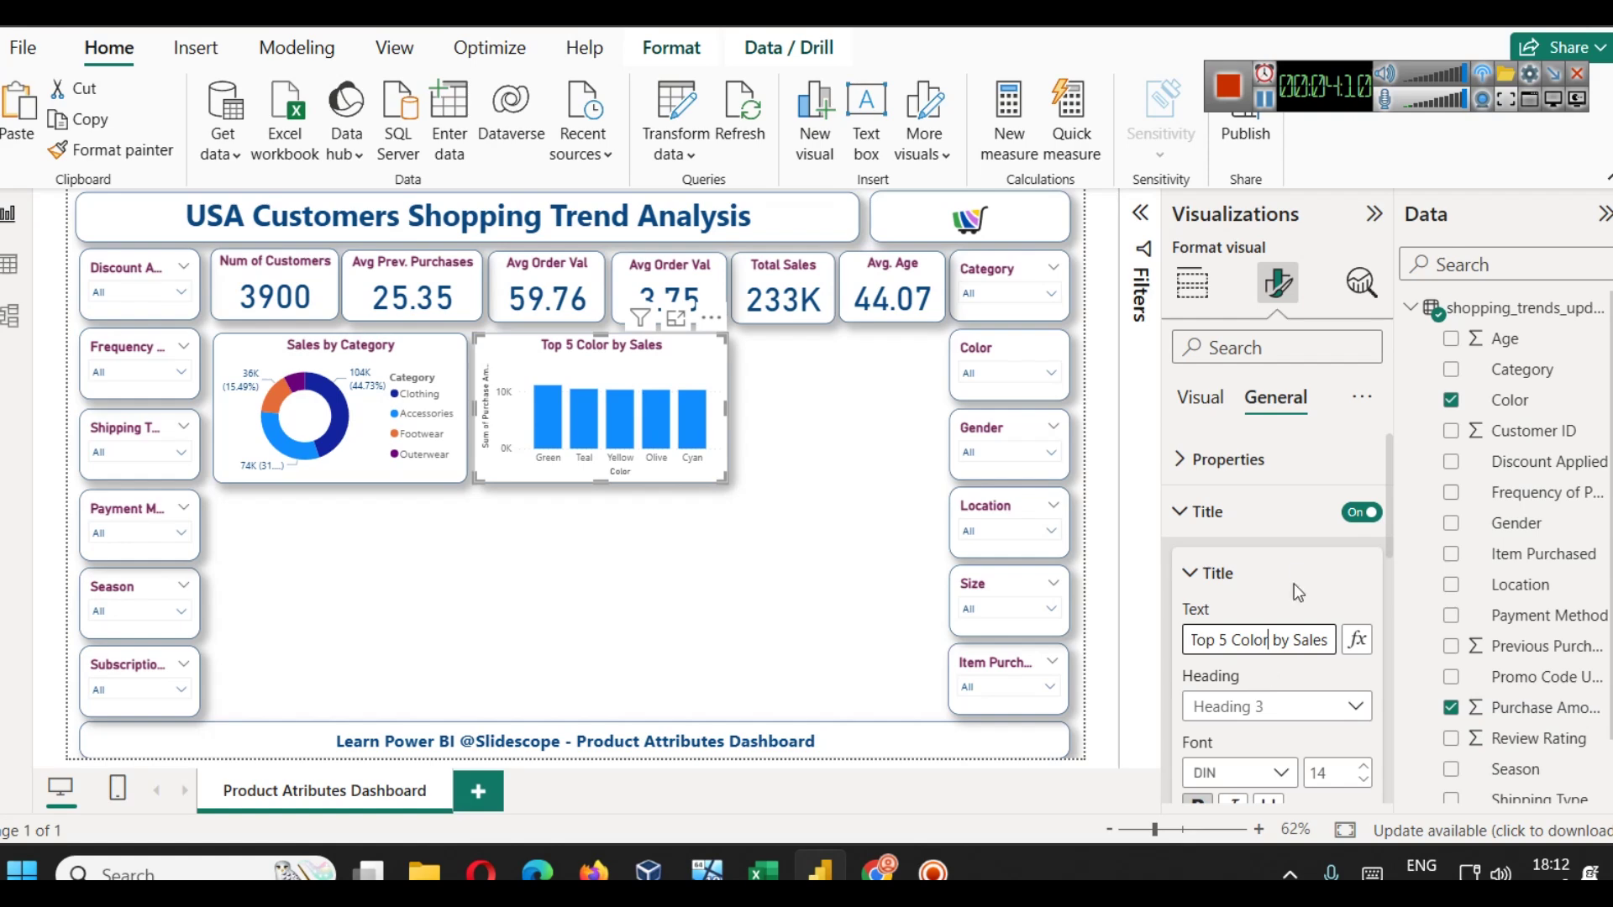
left_click(1257, 581)
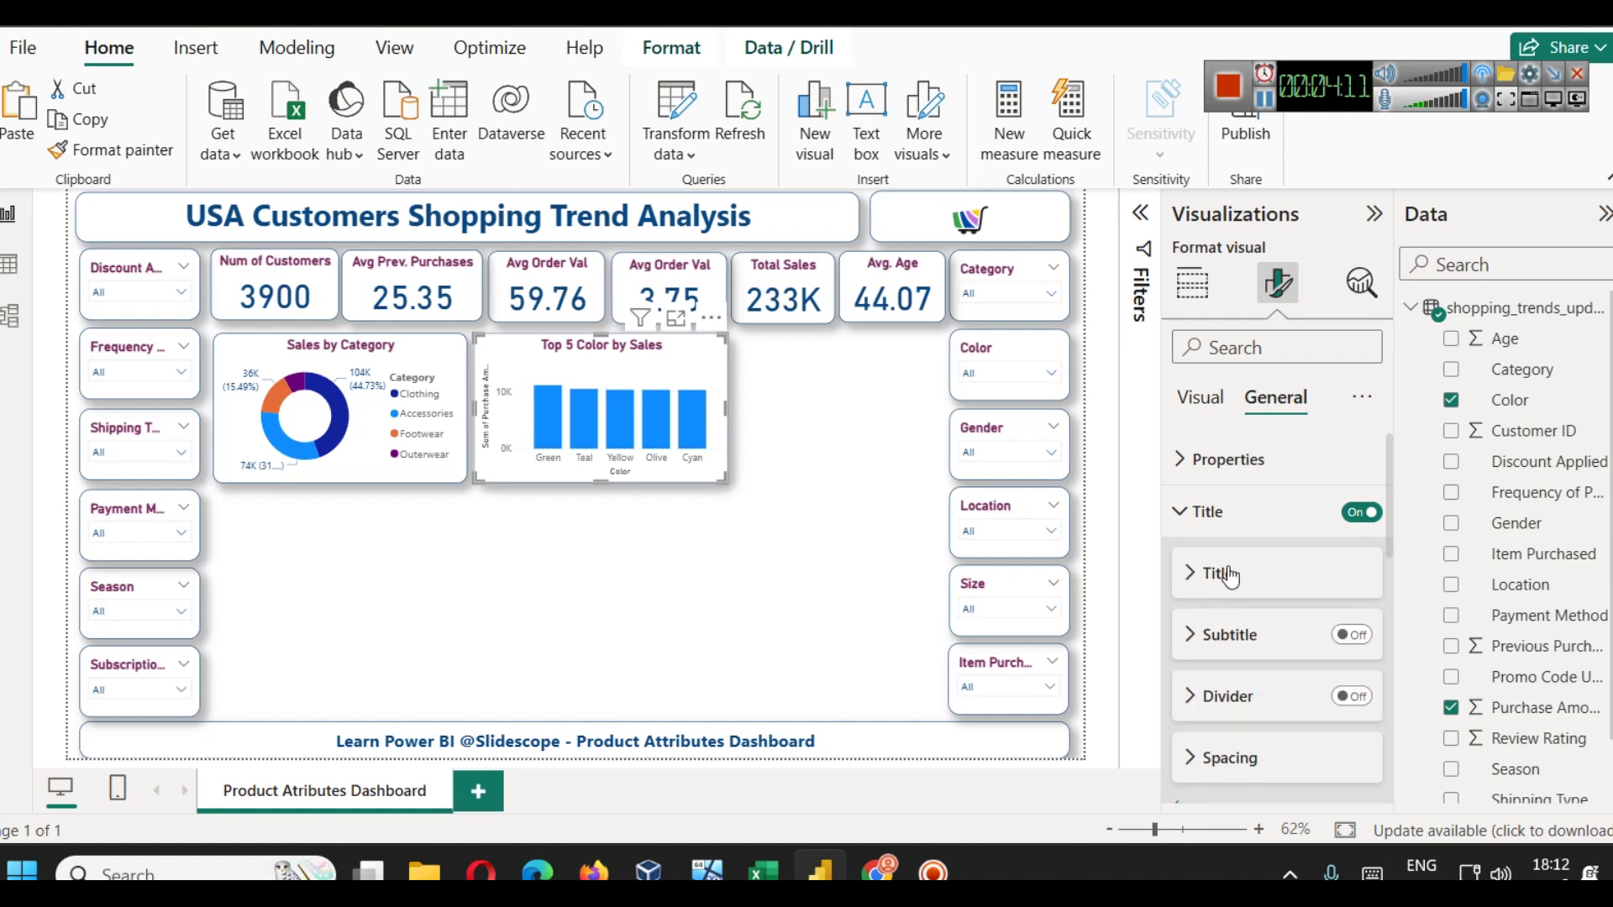
- Set the fill of the Green column in the Top 5 Color by Sales chart to dark green
left_click(1220, 407)
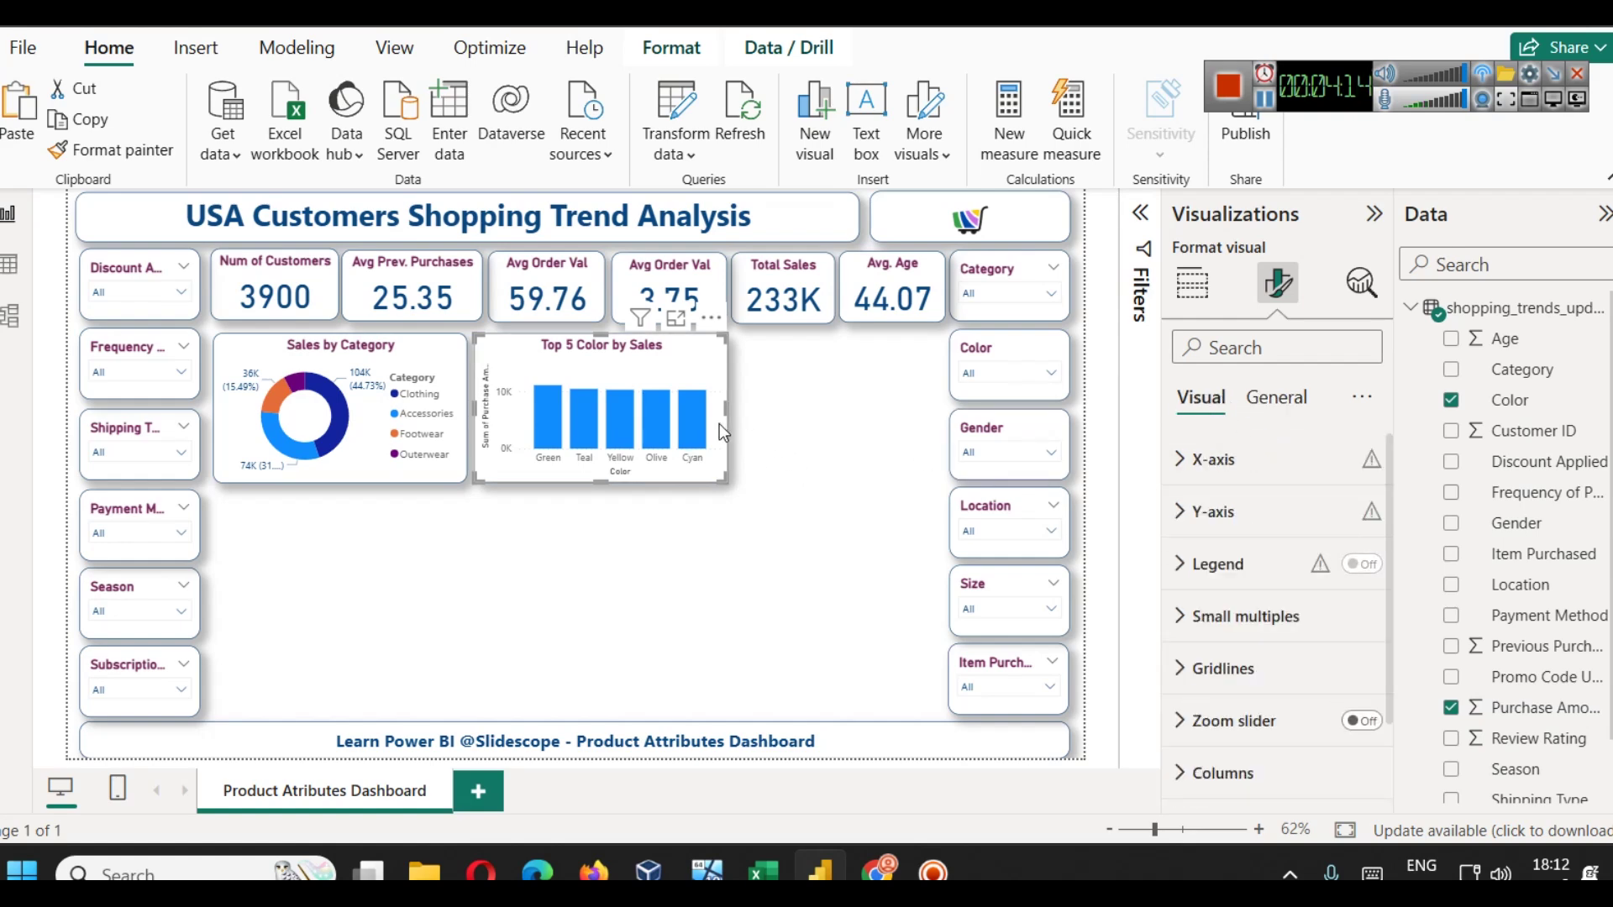
scroll(1217, 566, "down", 1)
left_click(1224, 672)
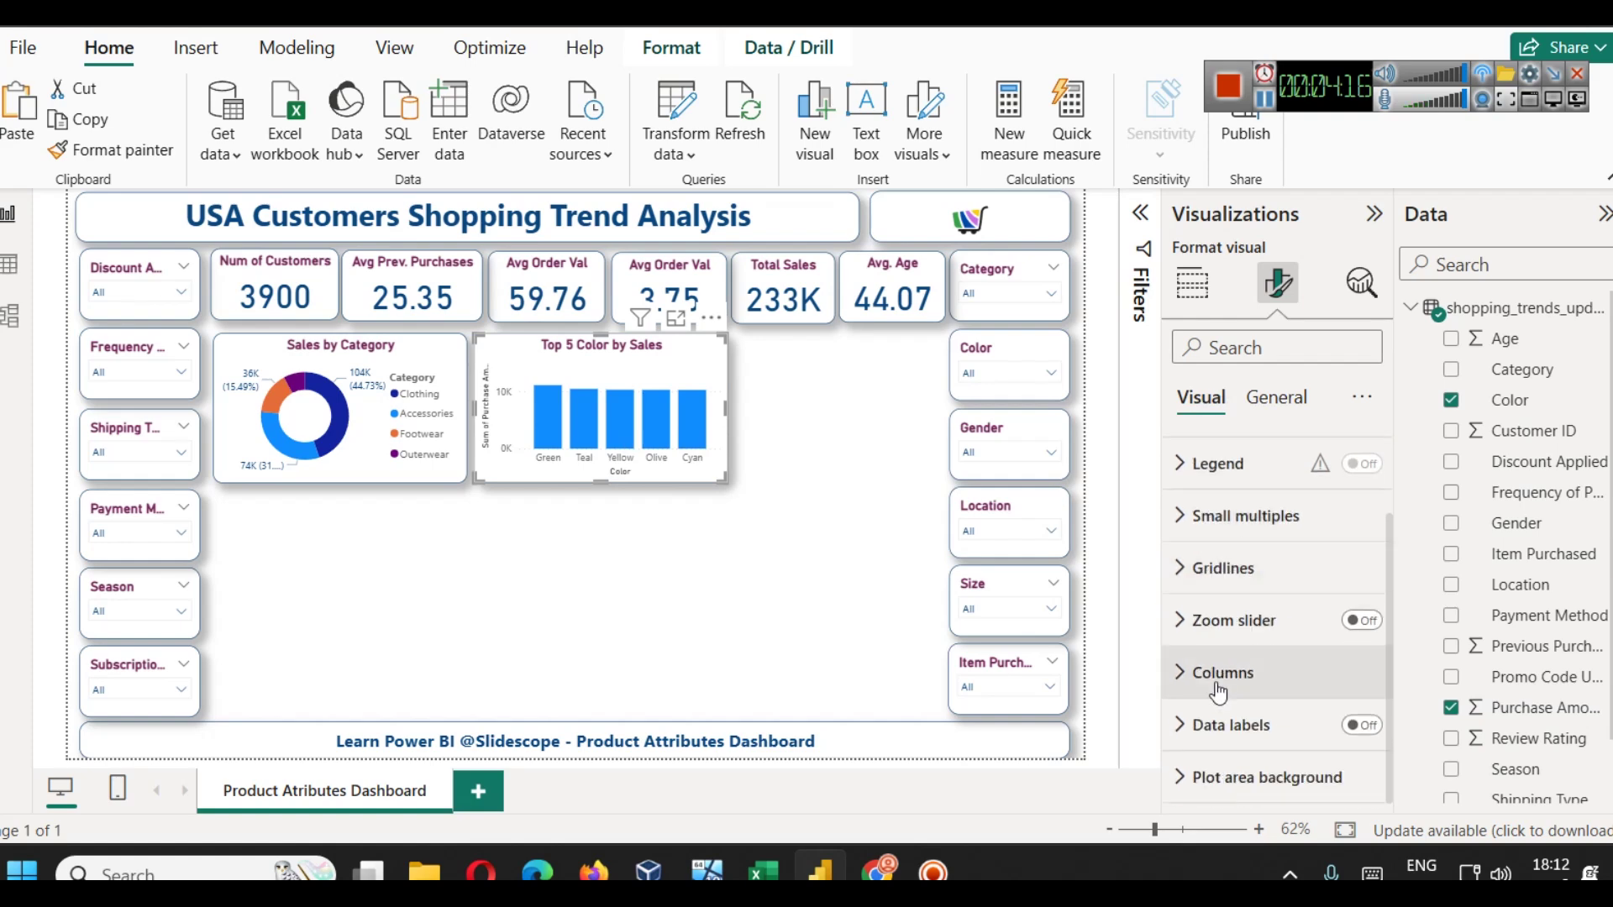
scroll(1223, 601, "down", 3)
scroll(1234, 580, "up", 2)
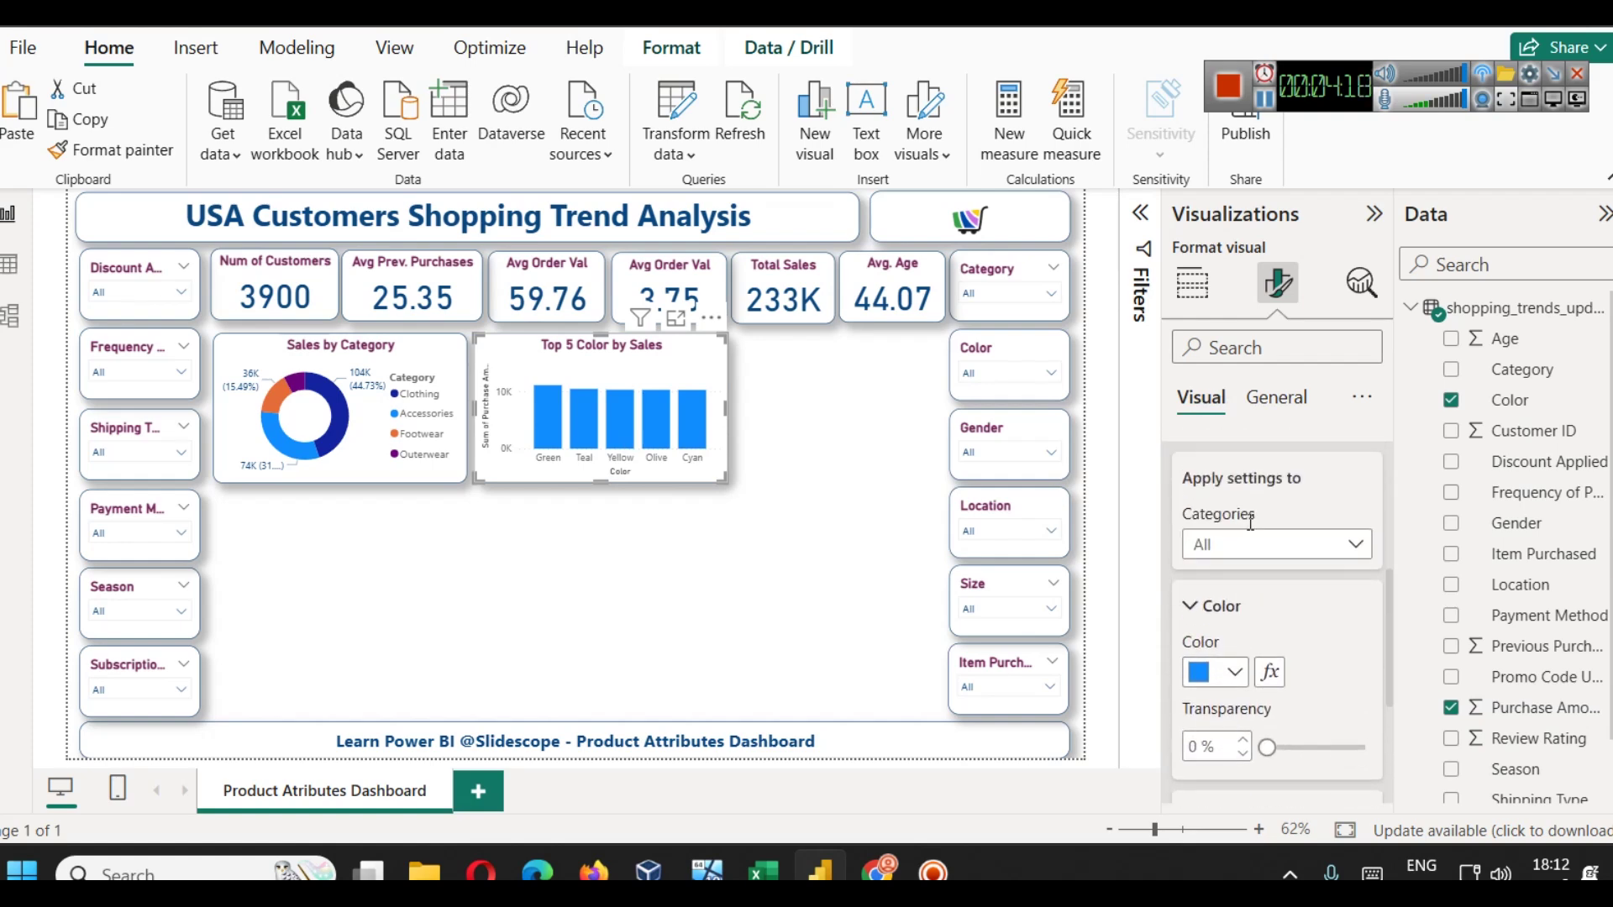
left_click(1254, 544)
left_click(1213, 606)
left_click(1216, 672)
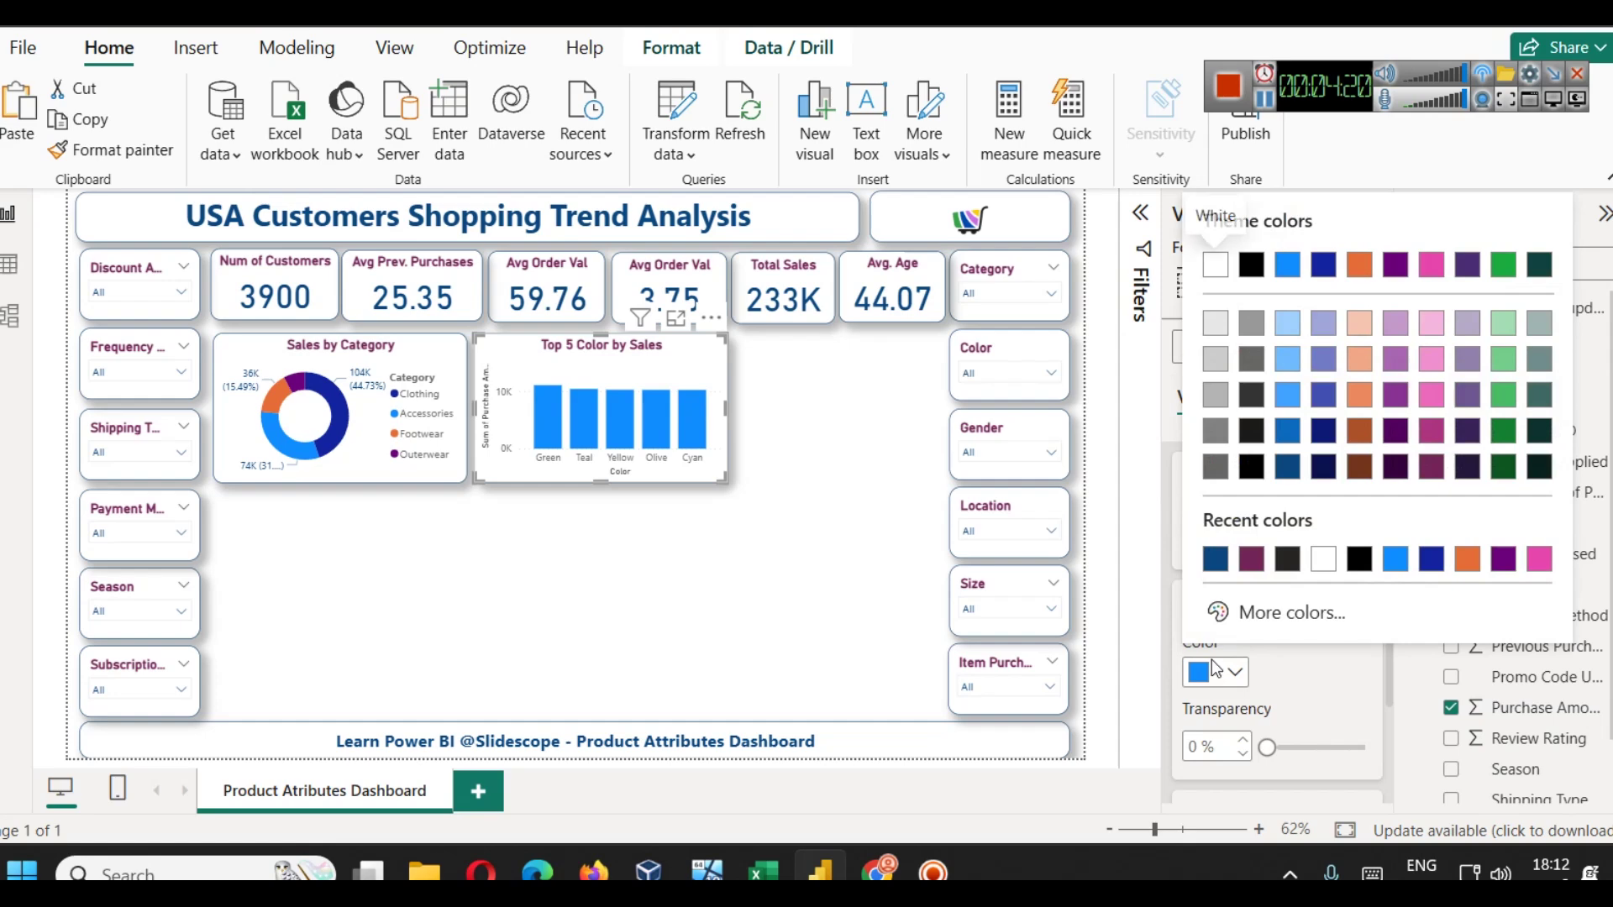
left_click(1504, 468)
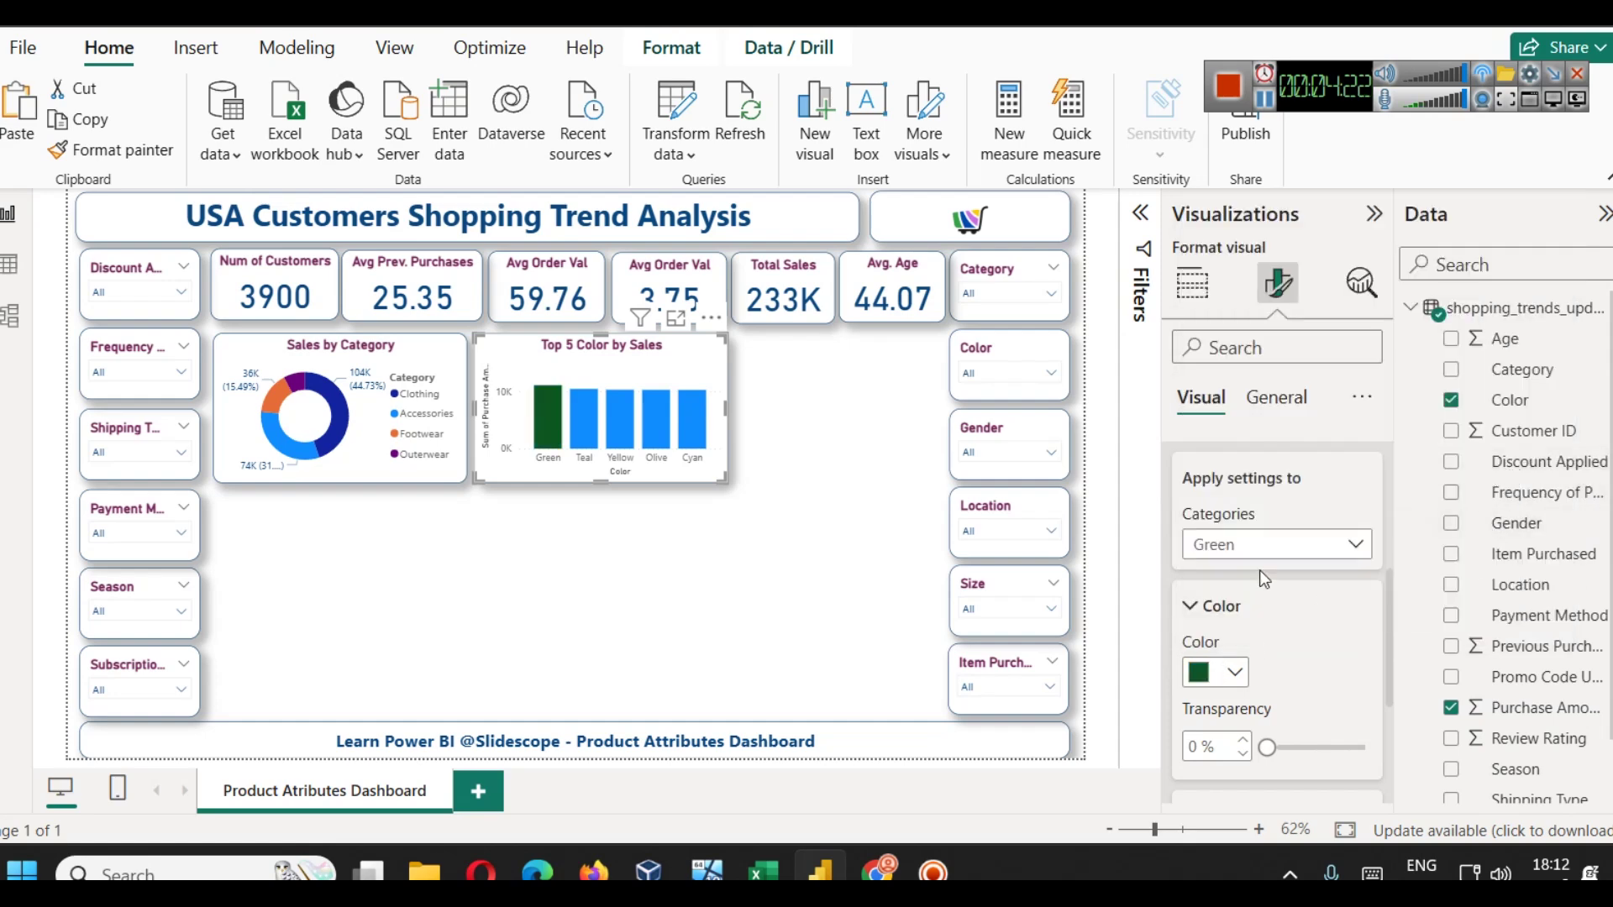
- Copy the teal hex code from the Google results in the browser and color the Teal column #008080 in Power BI
left_click(1260, 544)
left_click(1235, 632)
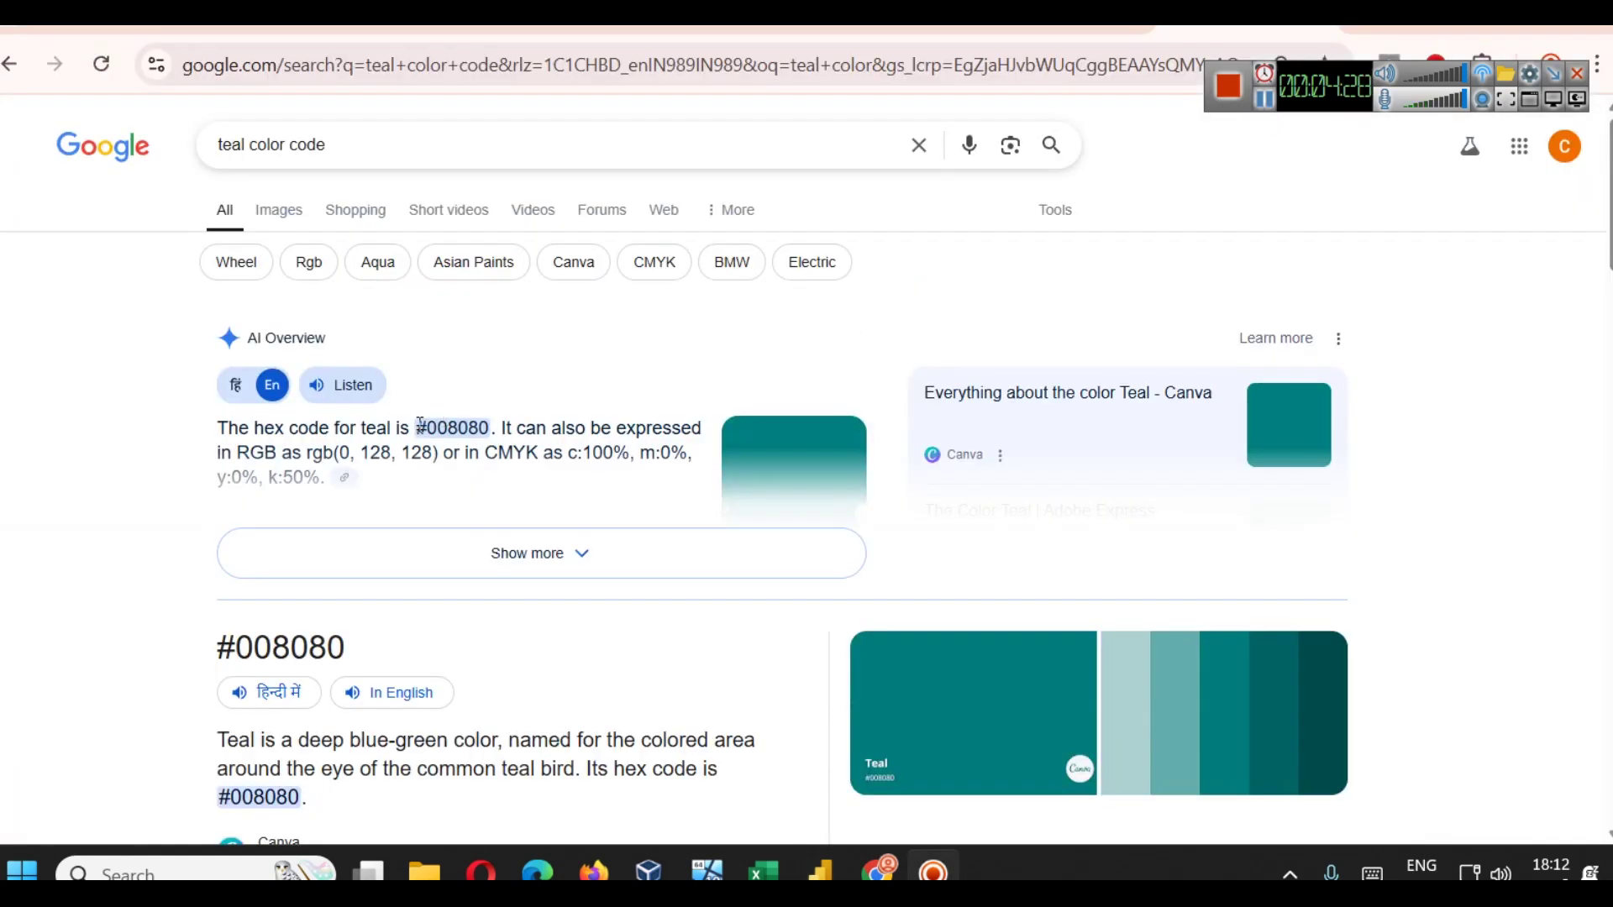
left_click_drag(420, 425, 483, 418)
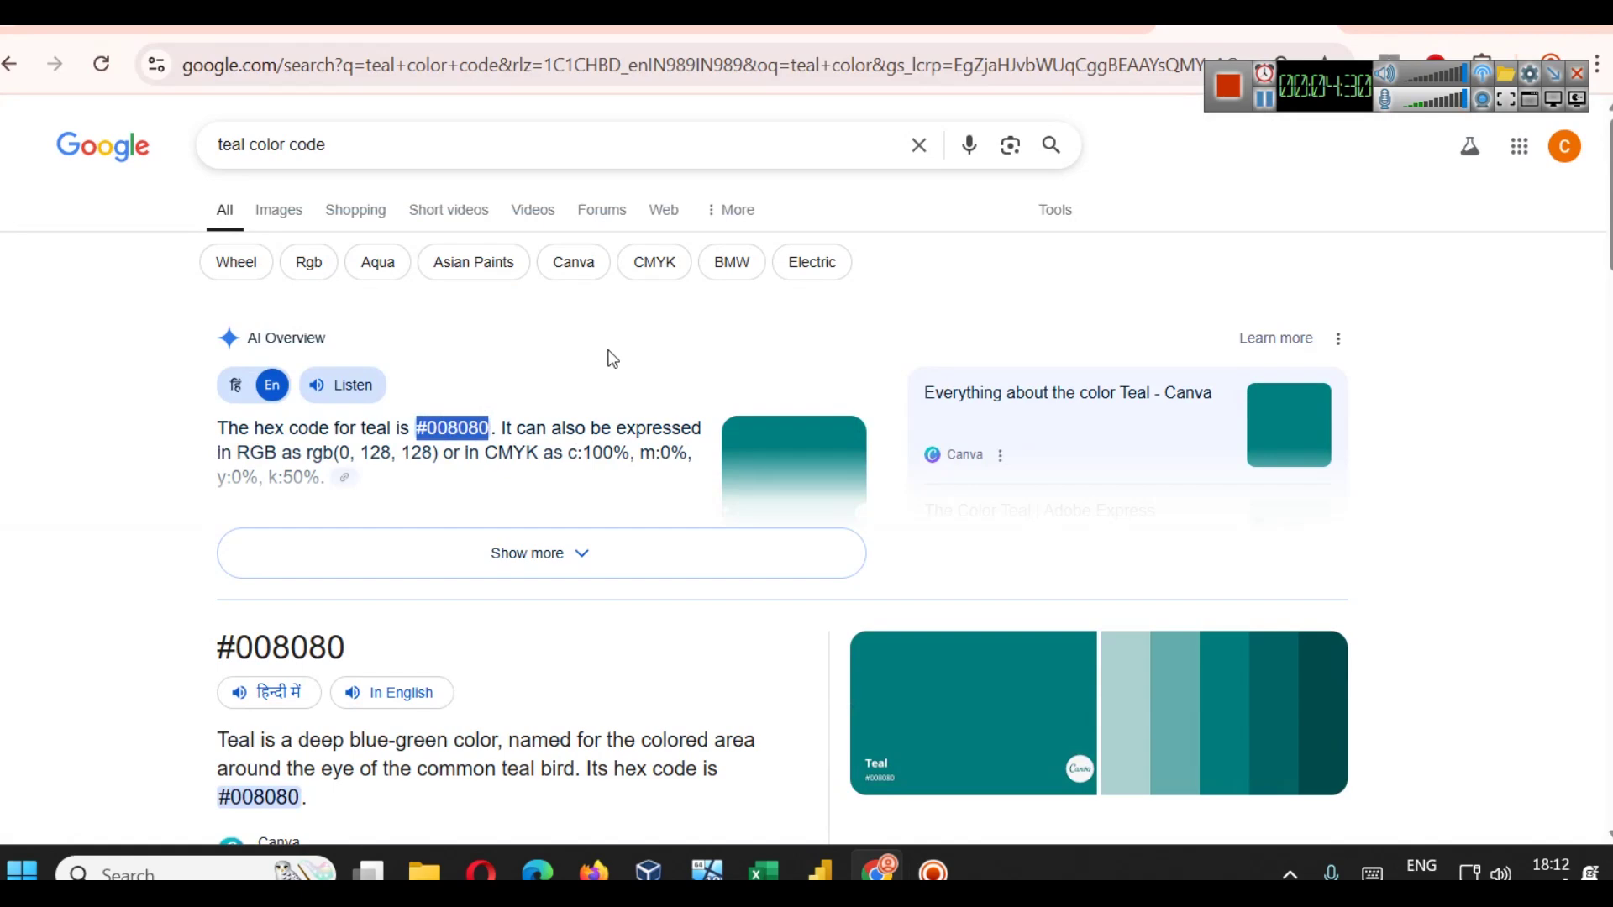
left_click(819, 872)
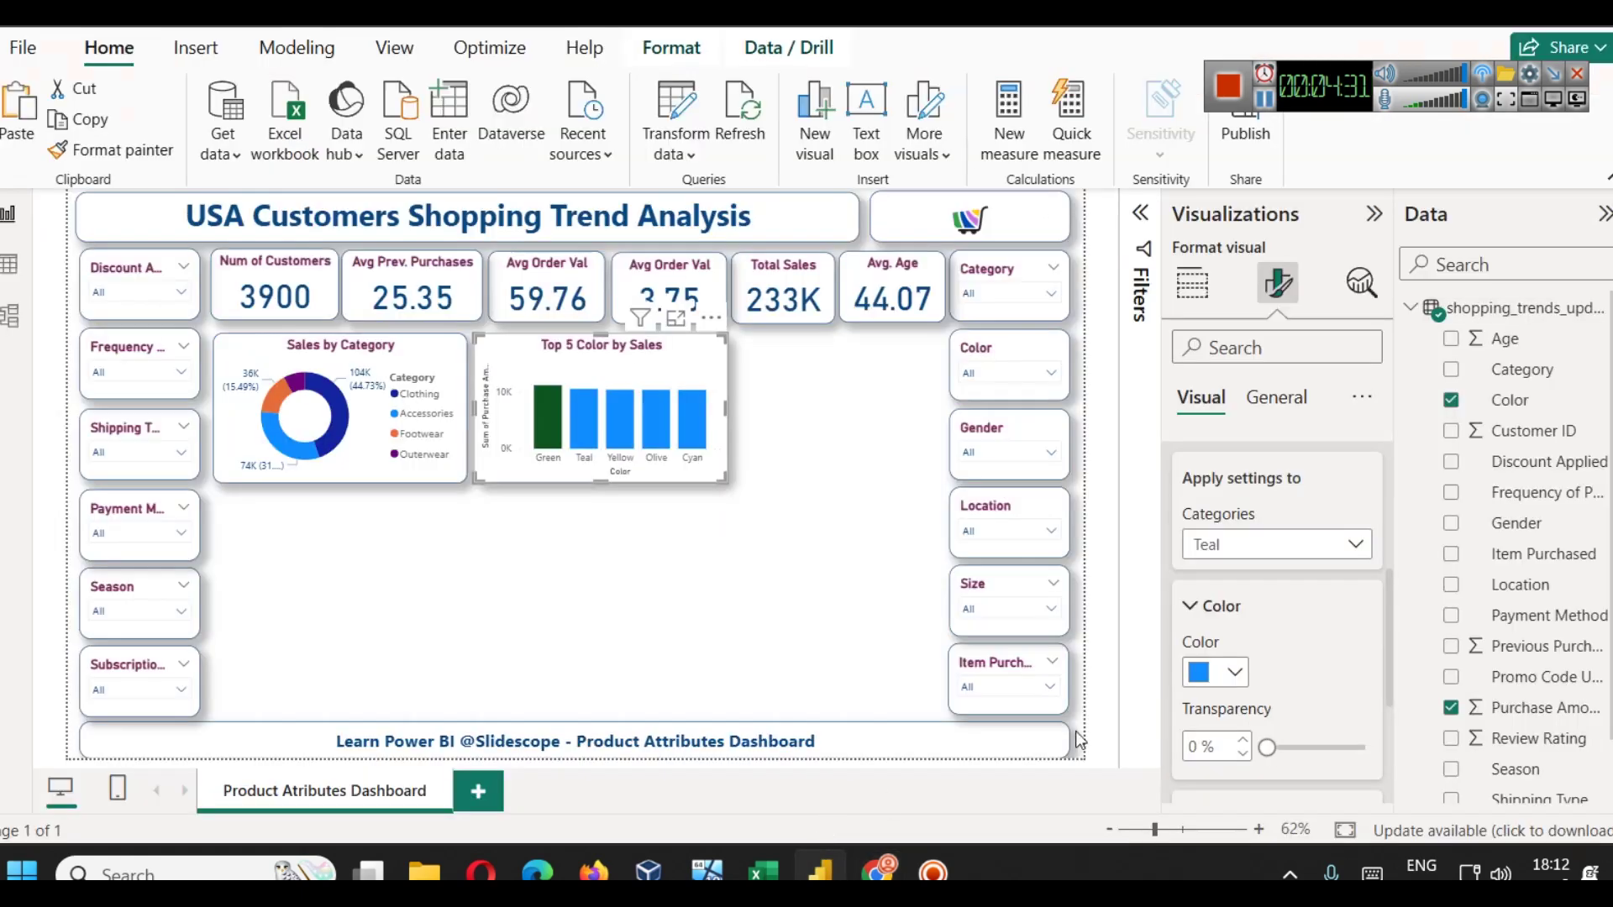
left_click(1233, 676)
type("#008080")
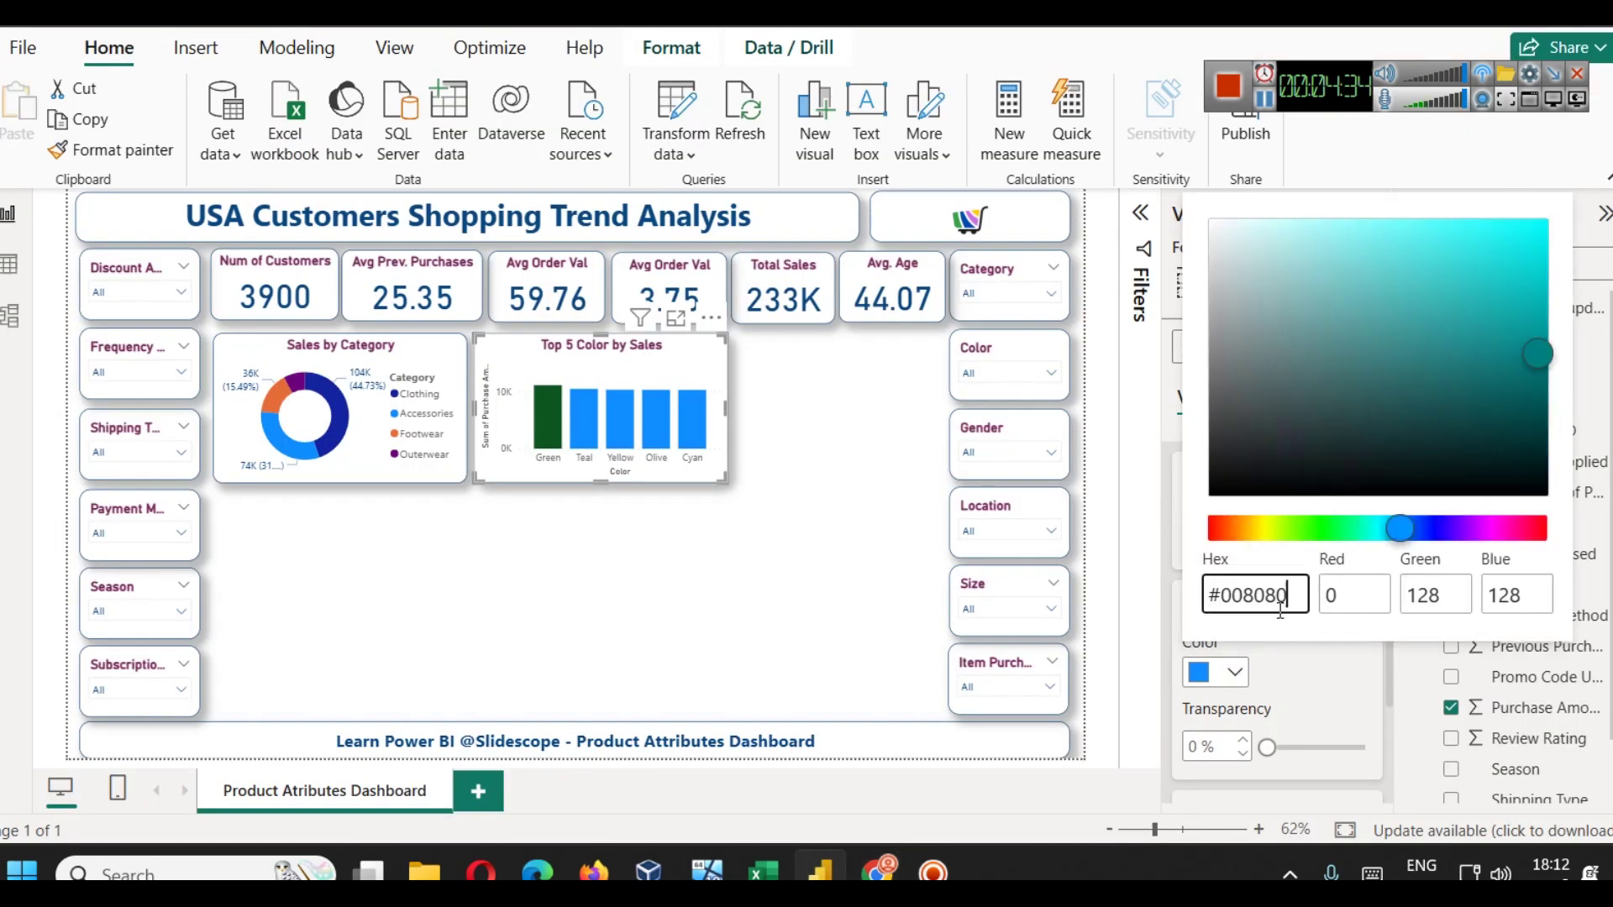
left_click(1290, 682)
- Give the Yellow column a slightly muted custom yellow fill
left_click(1256, 545)
left_click(1268, 666)
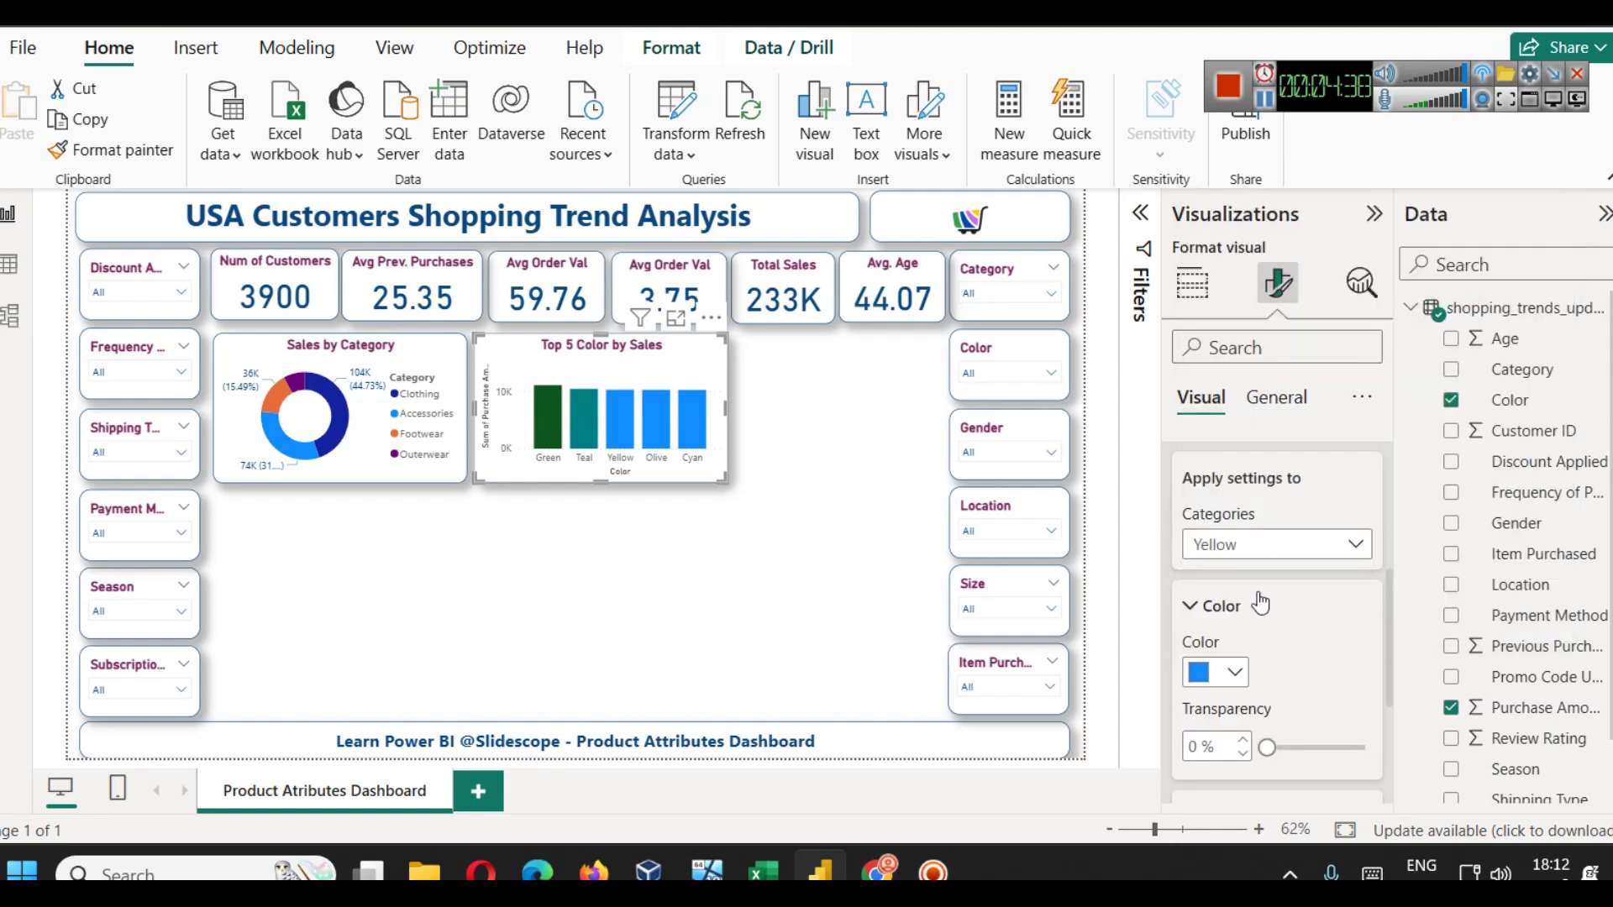
left_click(1229, 665)
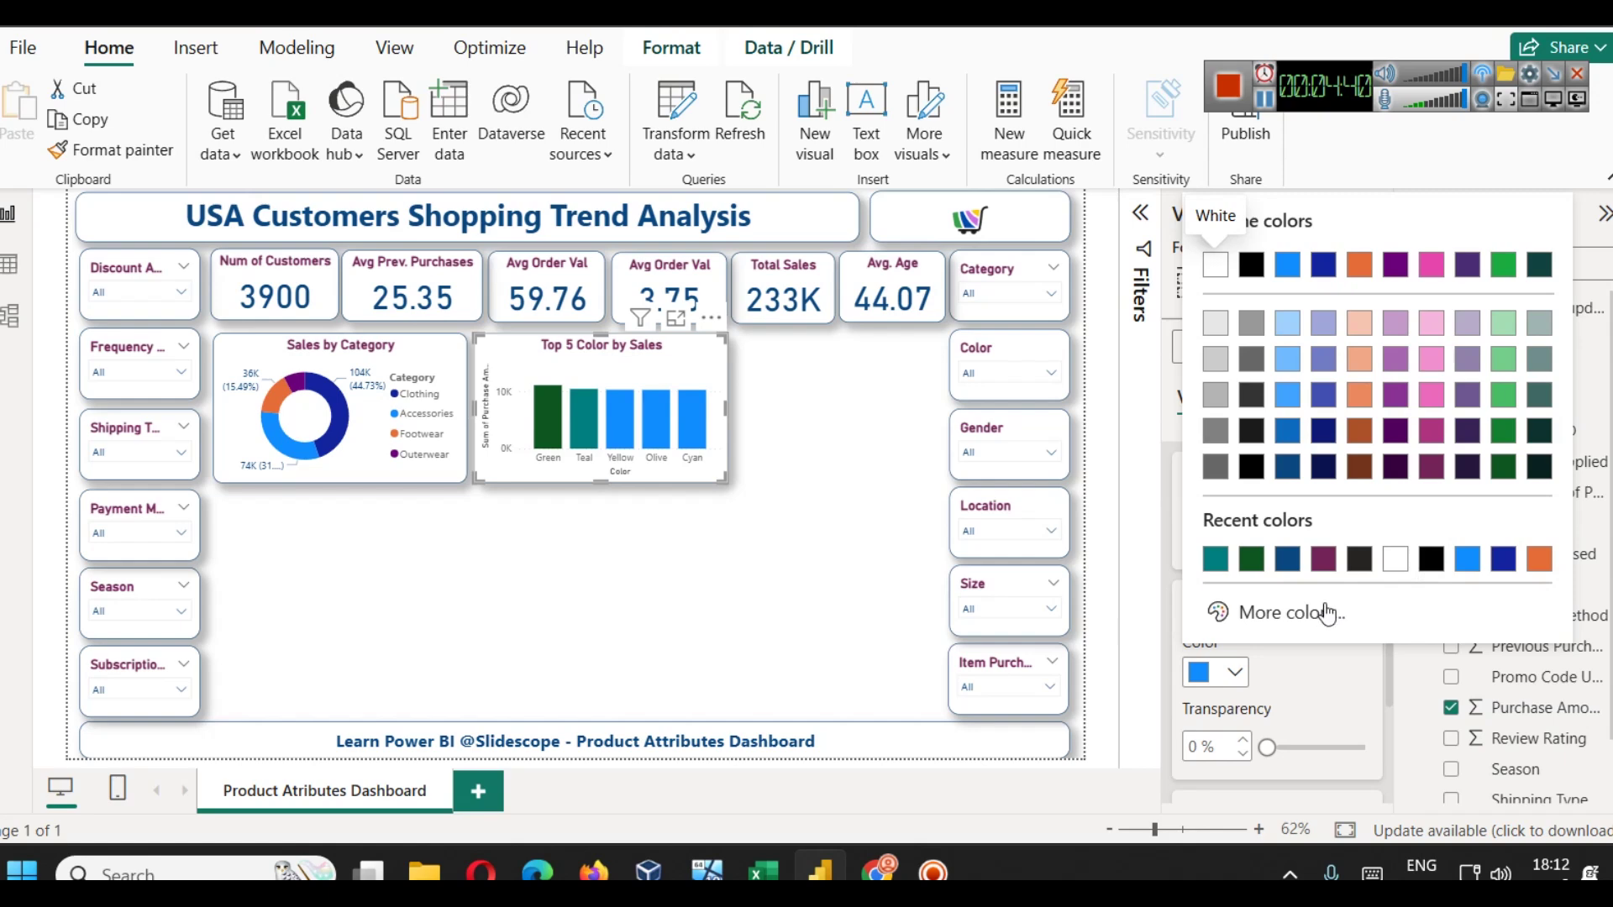
left_click(1336, 610)
left_click(1266, 529)
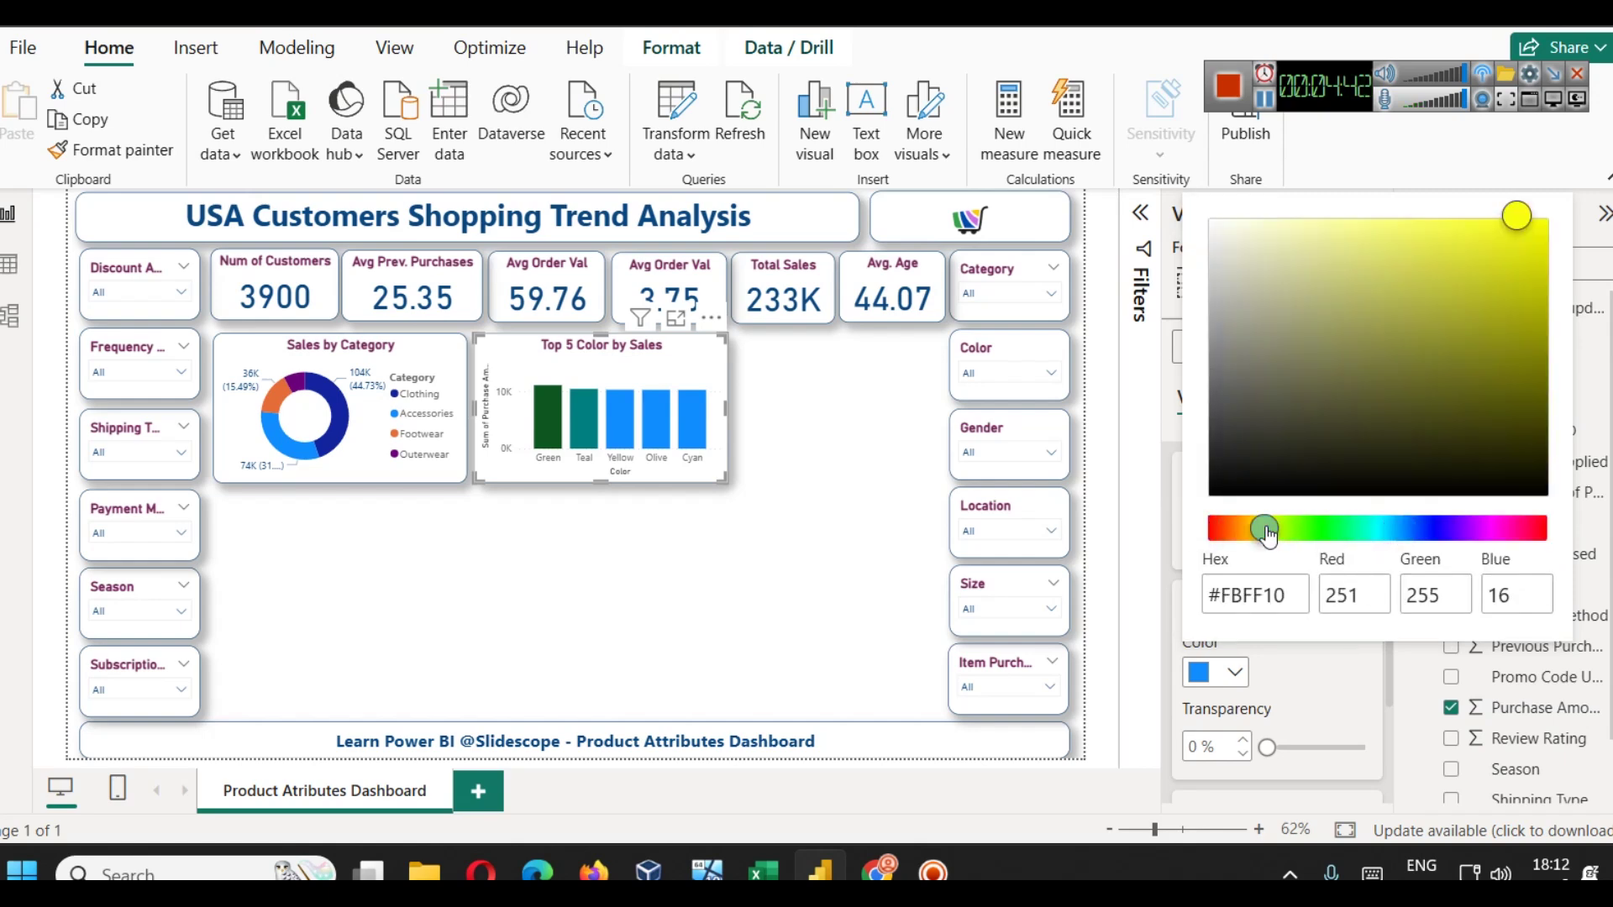
left_click(1490, 262)
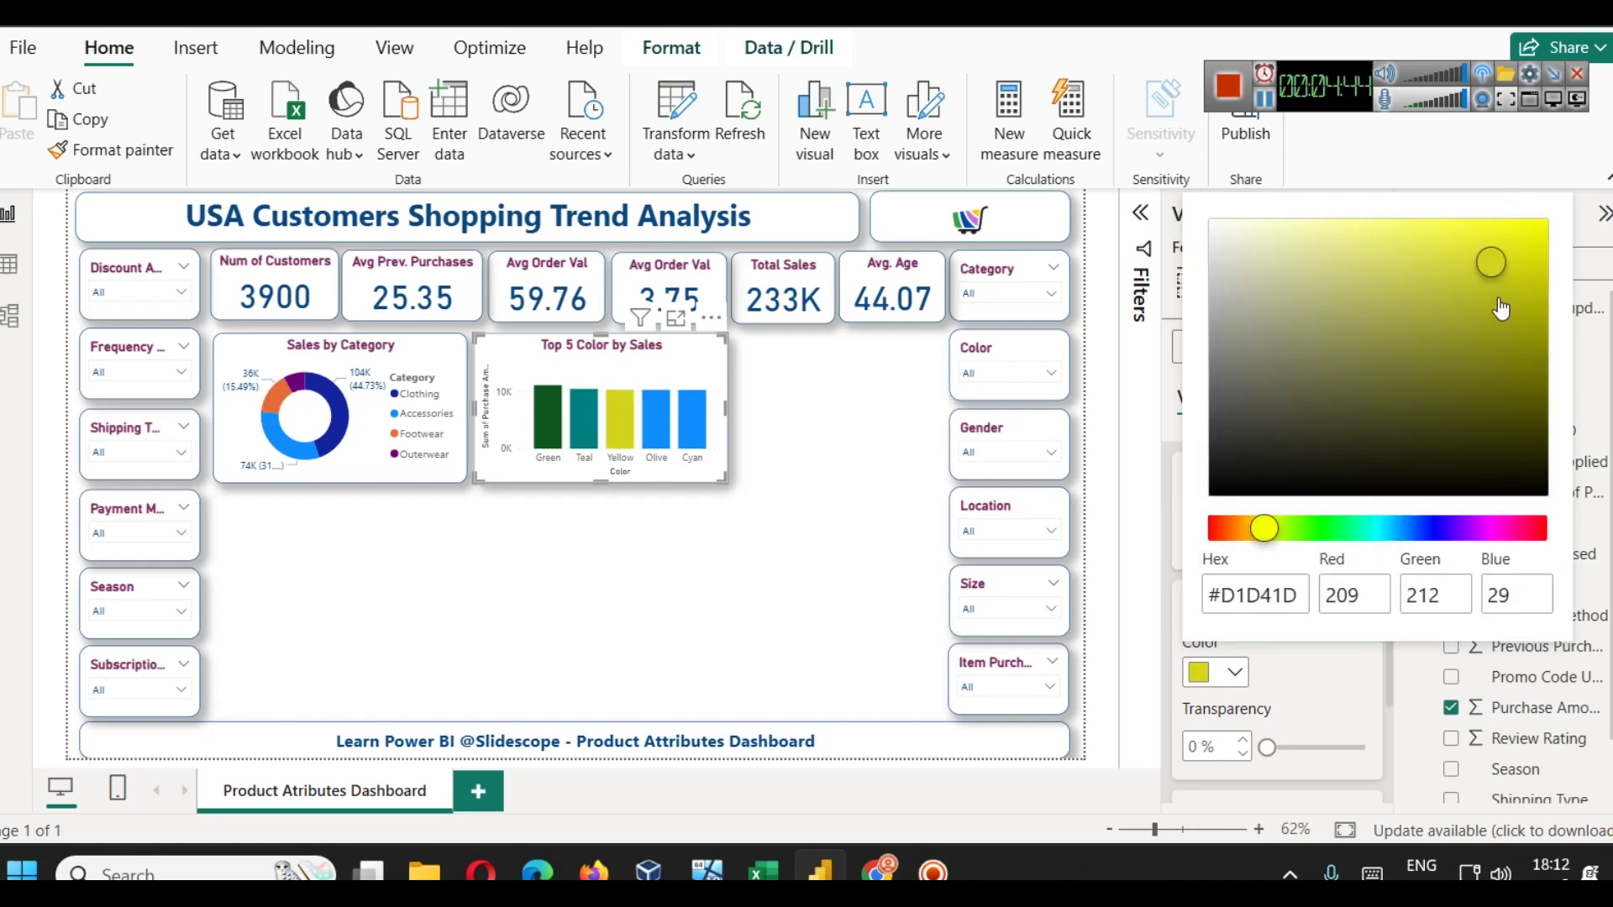
left_click(1501, 309)
left_click(1456, 258)
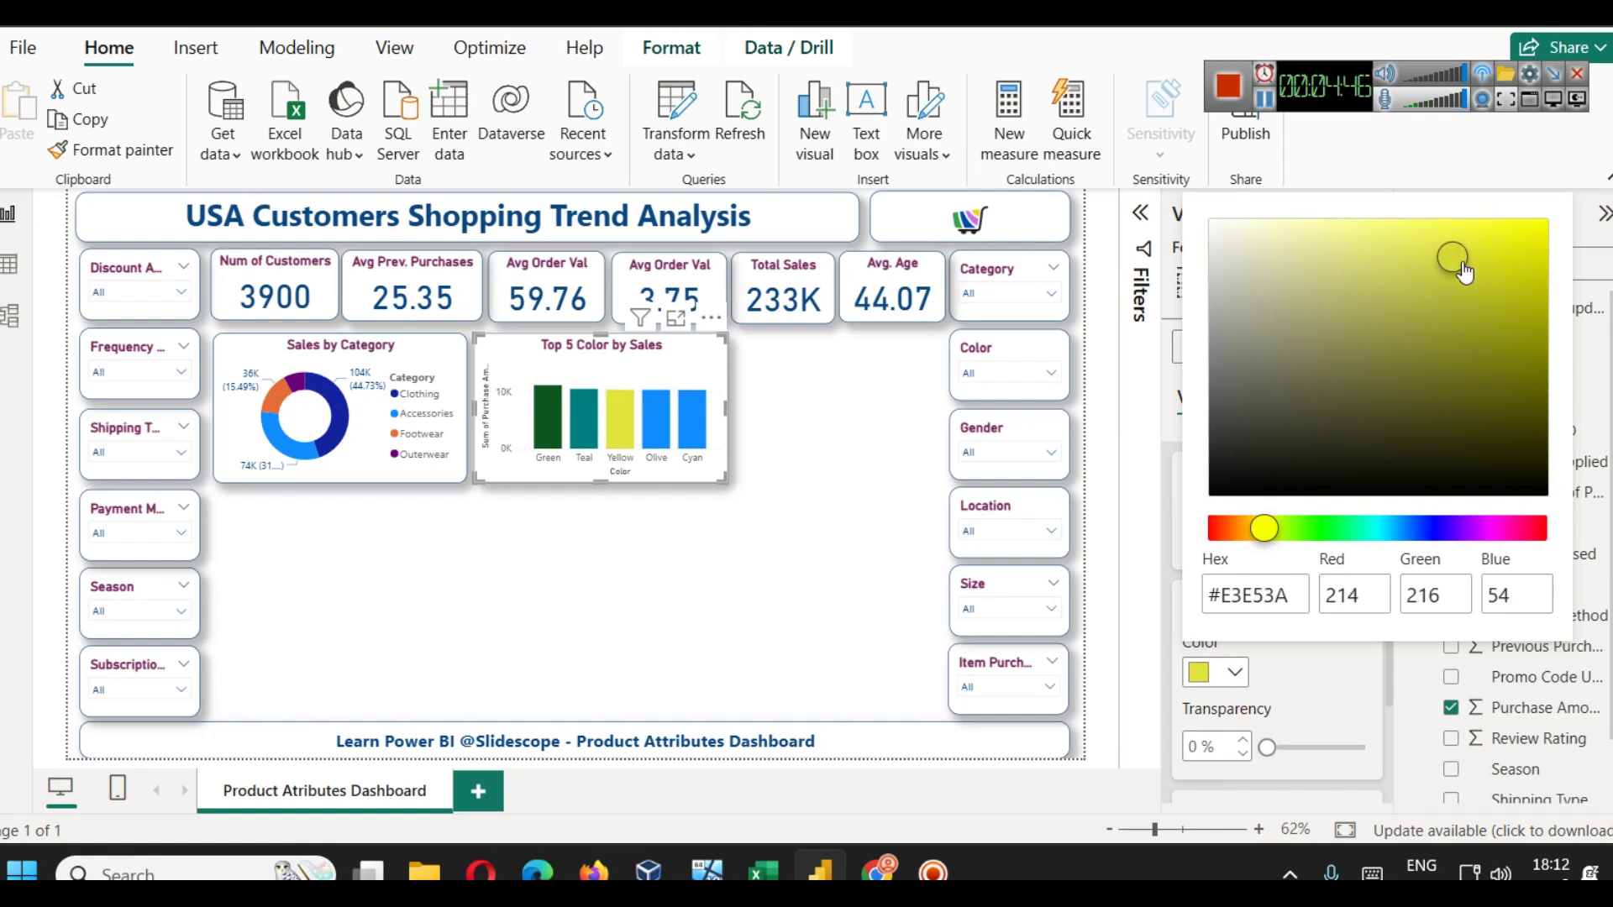
left_click(1264, 672)
- Set the Olive column's fill to the custom hex color #808000
left_click(1260, 542)
left_click(1248, 697)
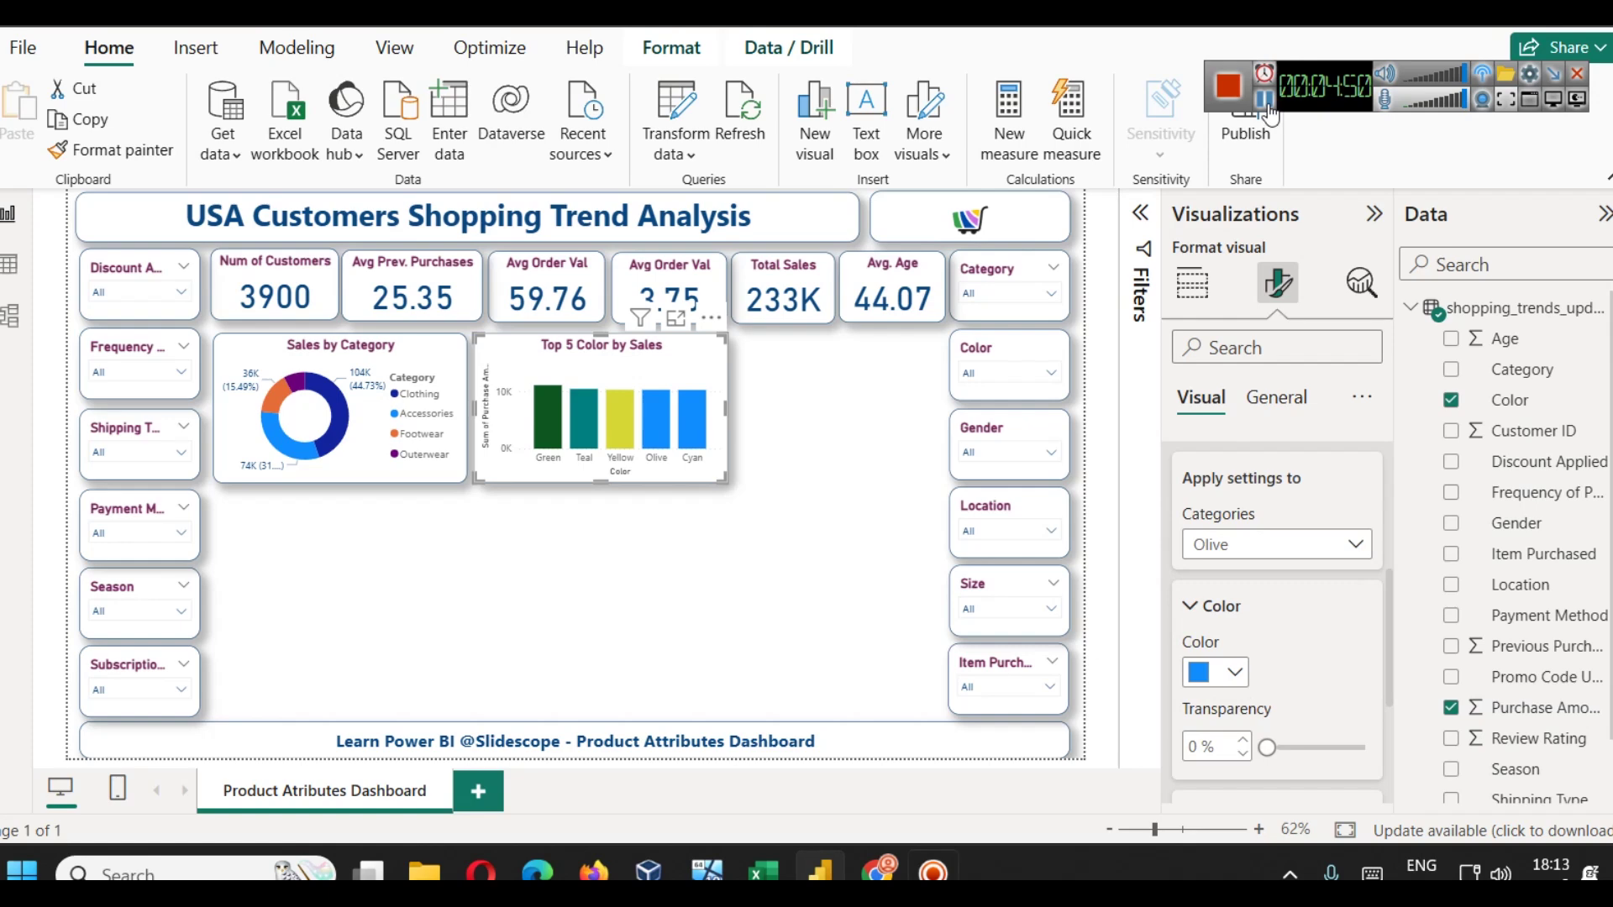
left_click(1215, 672)
key("ctrl+a")
type("#80800")
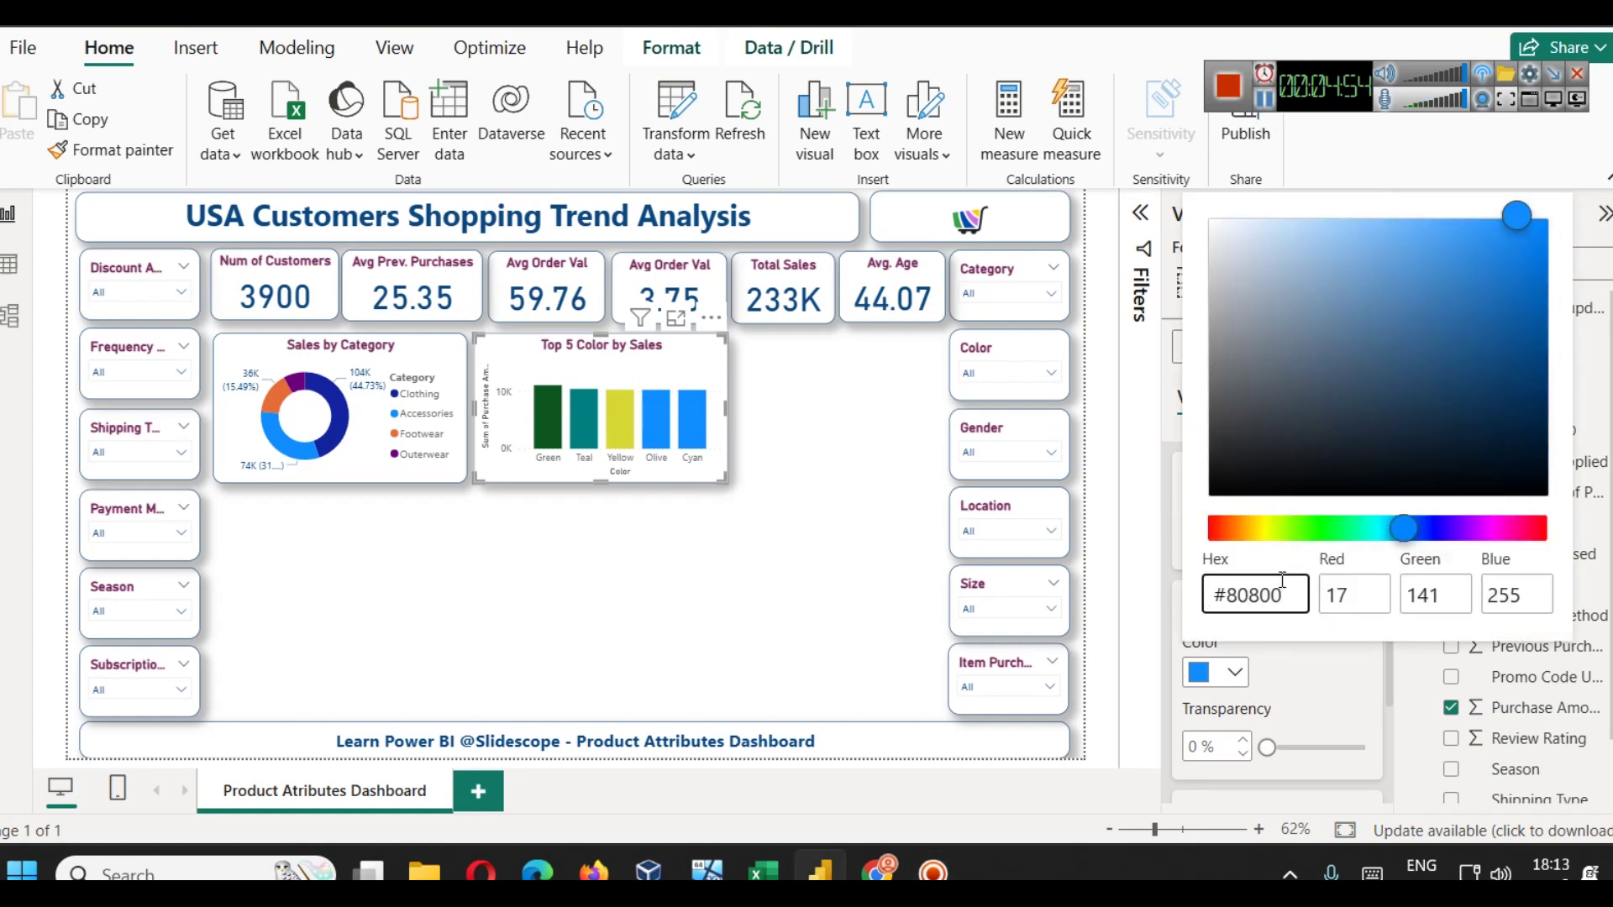
key("Return")
double_click(1283, 595)
type("#8080")
key("BackSpace")
key("BackSpace")
key("End")
type("00")
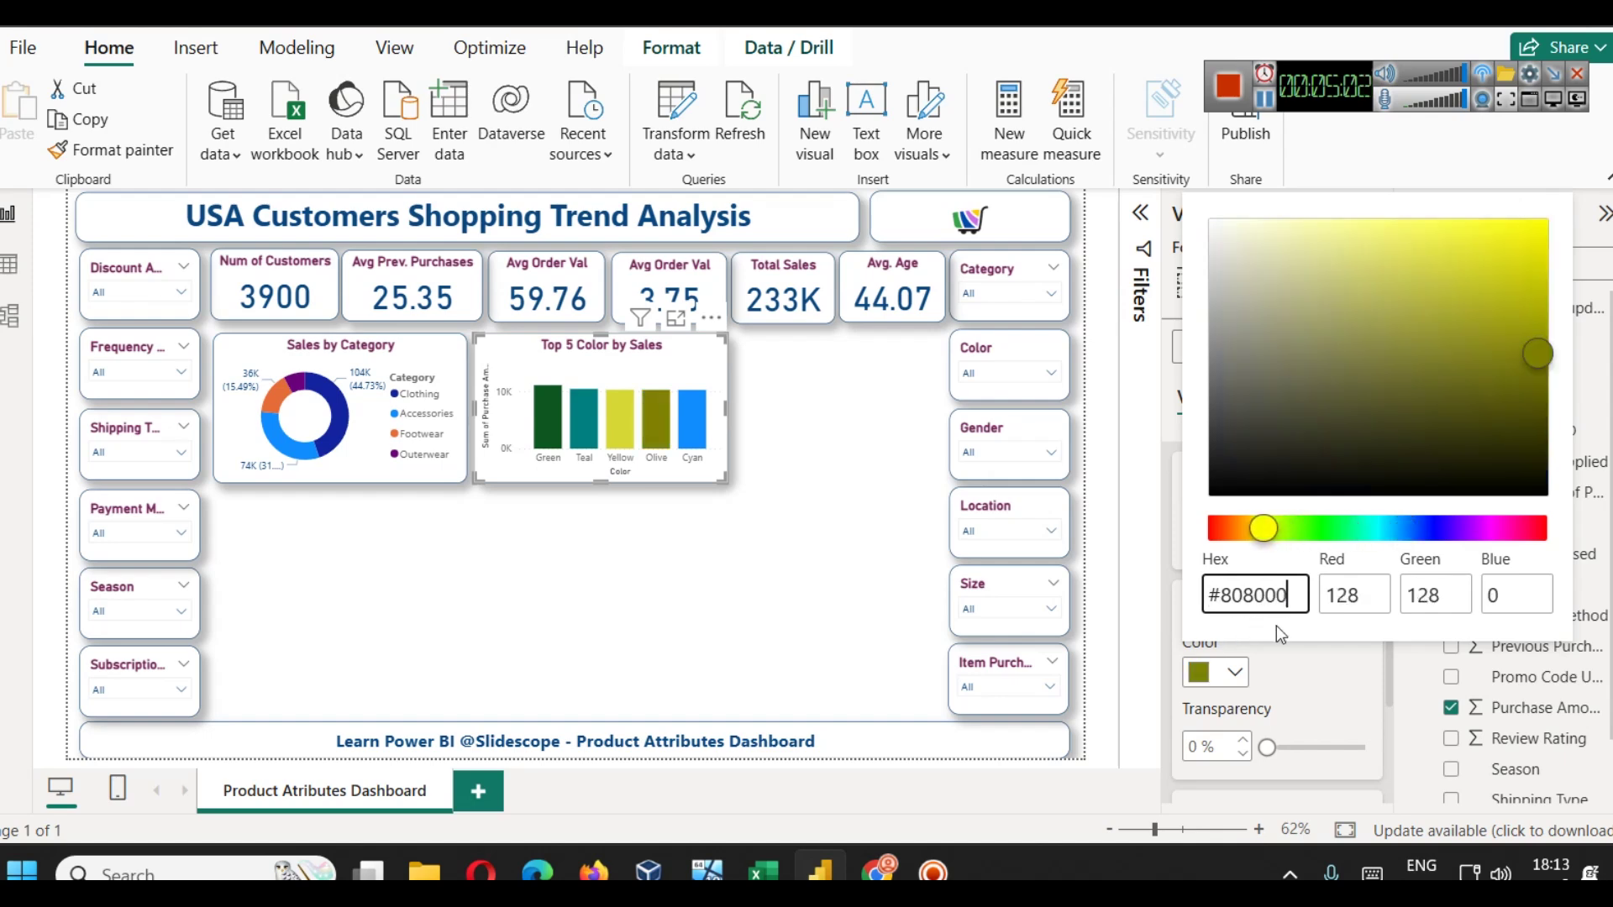
key("Return")
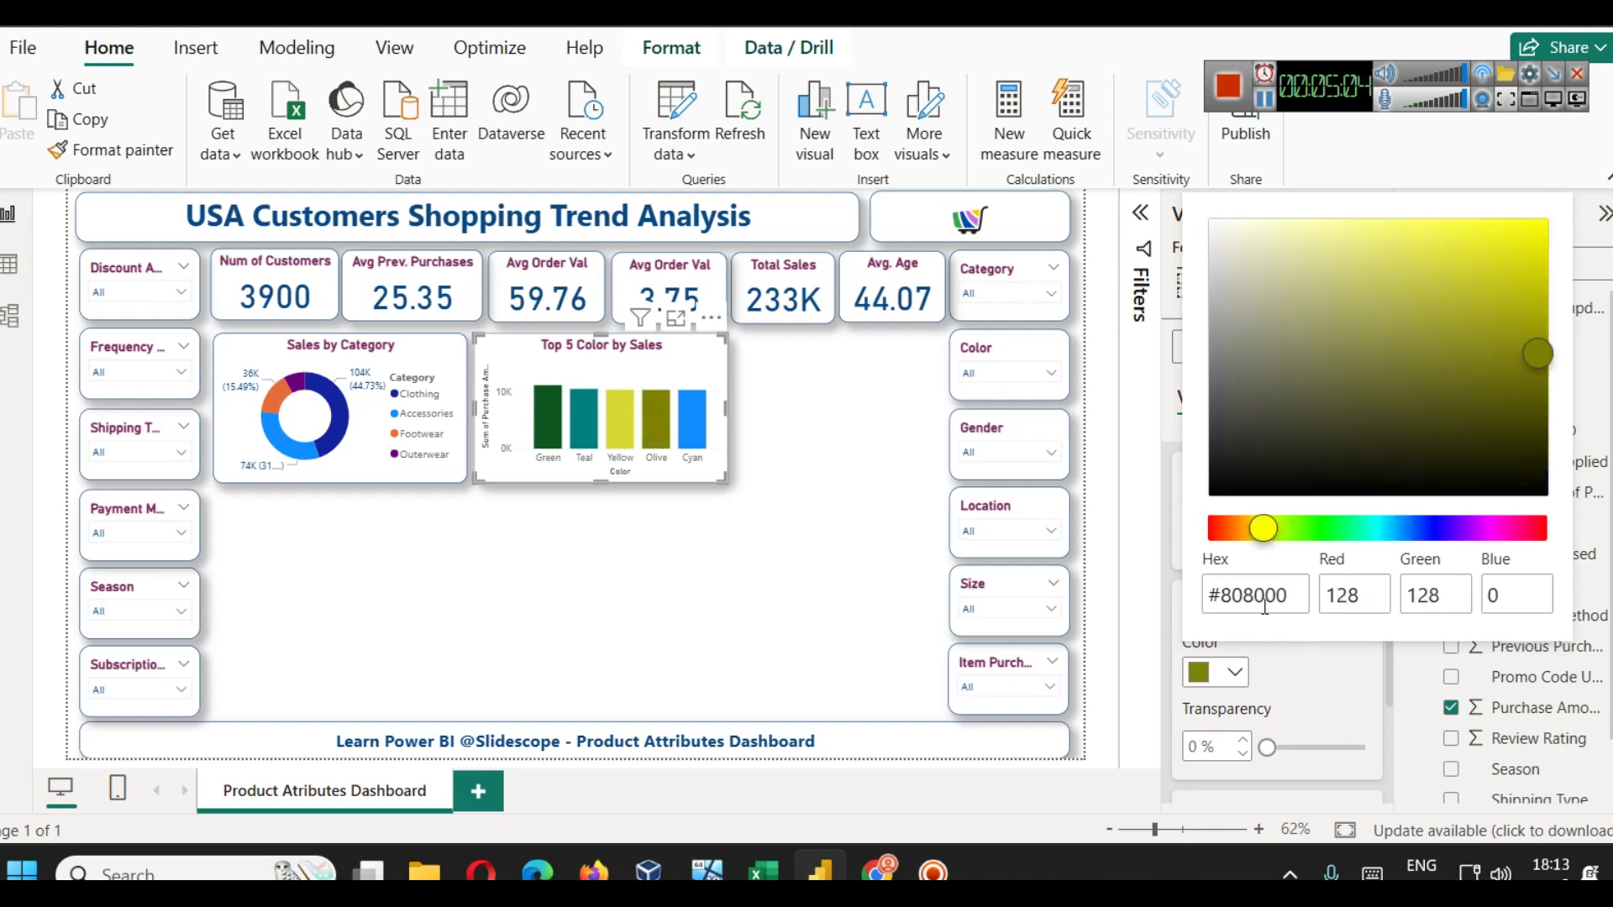
- Give the Cyan column in the Top 5 Color by Sales chart a custom bright cyan fill
left_click(1224, 685)
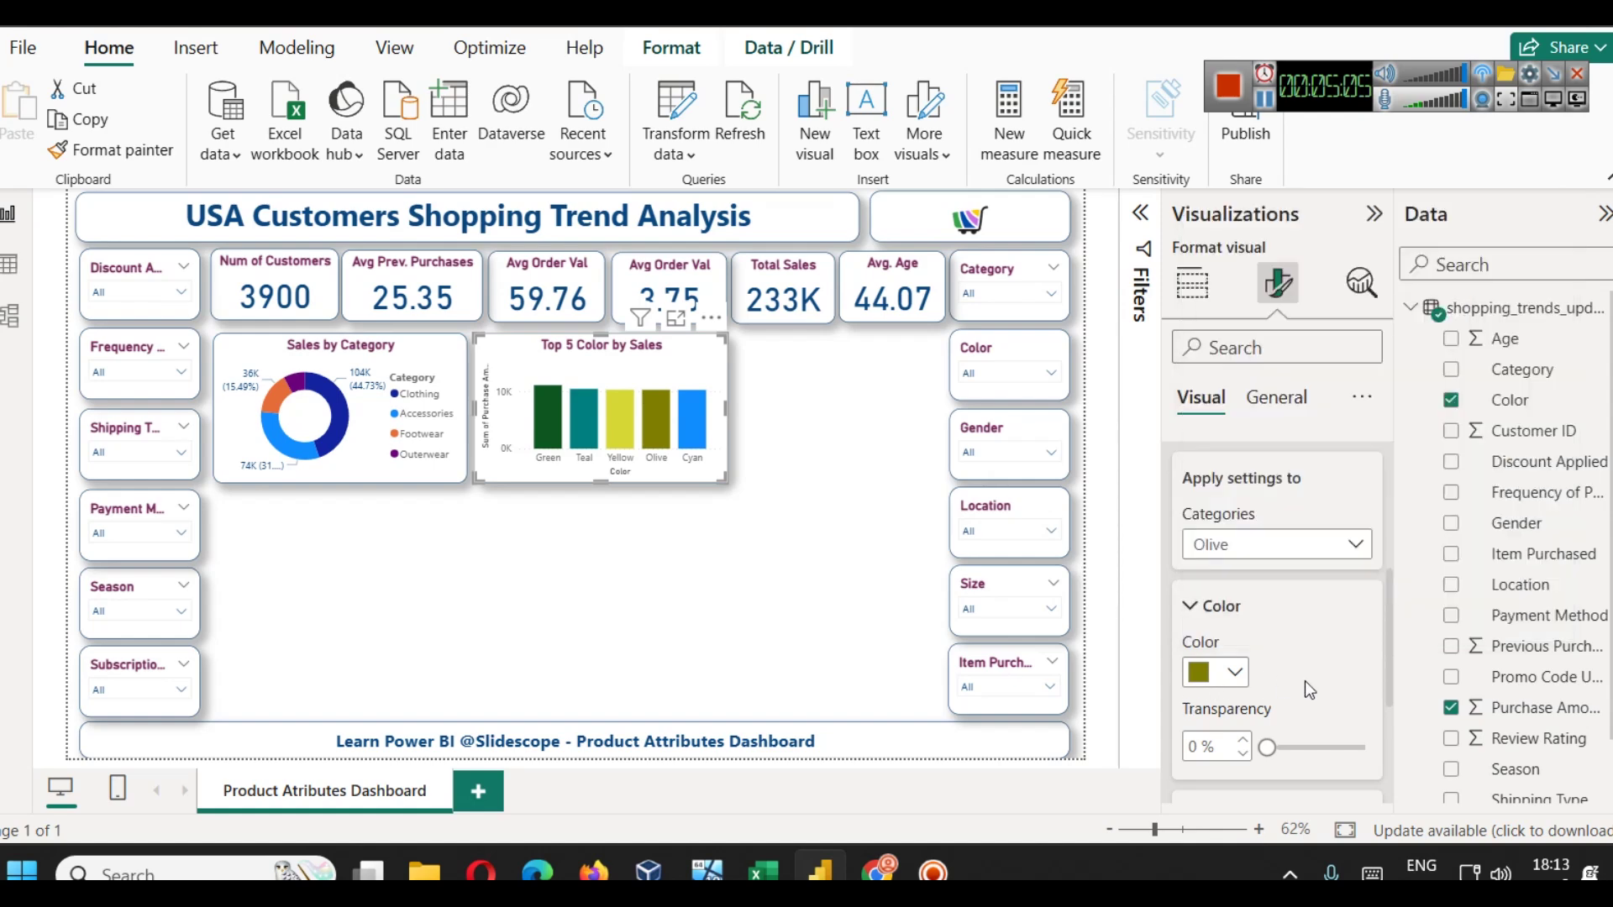
left_click(1225, 548)
left_click(1247, 727)
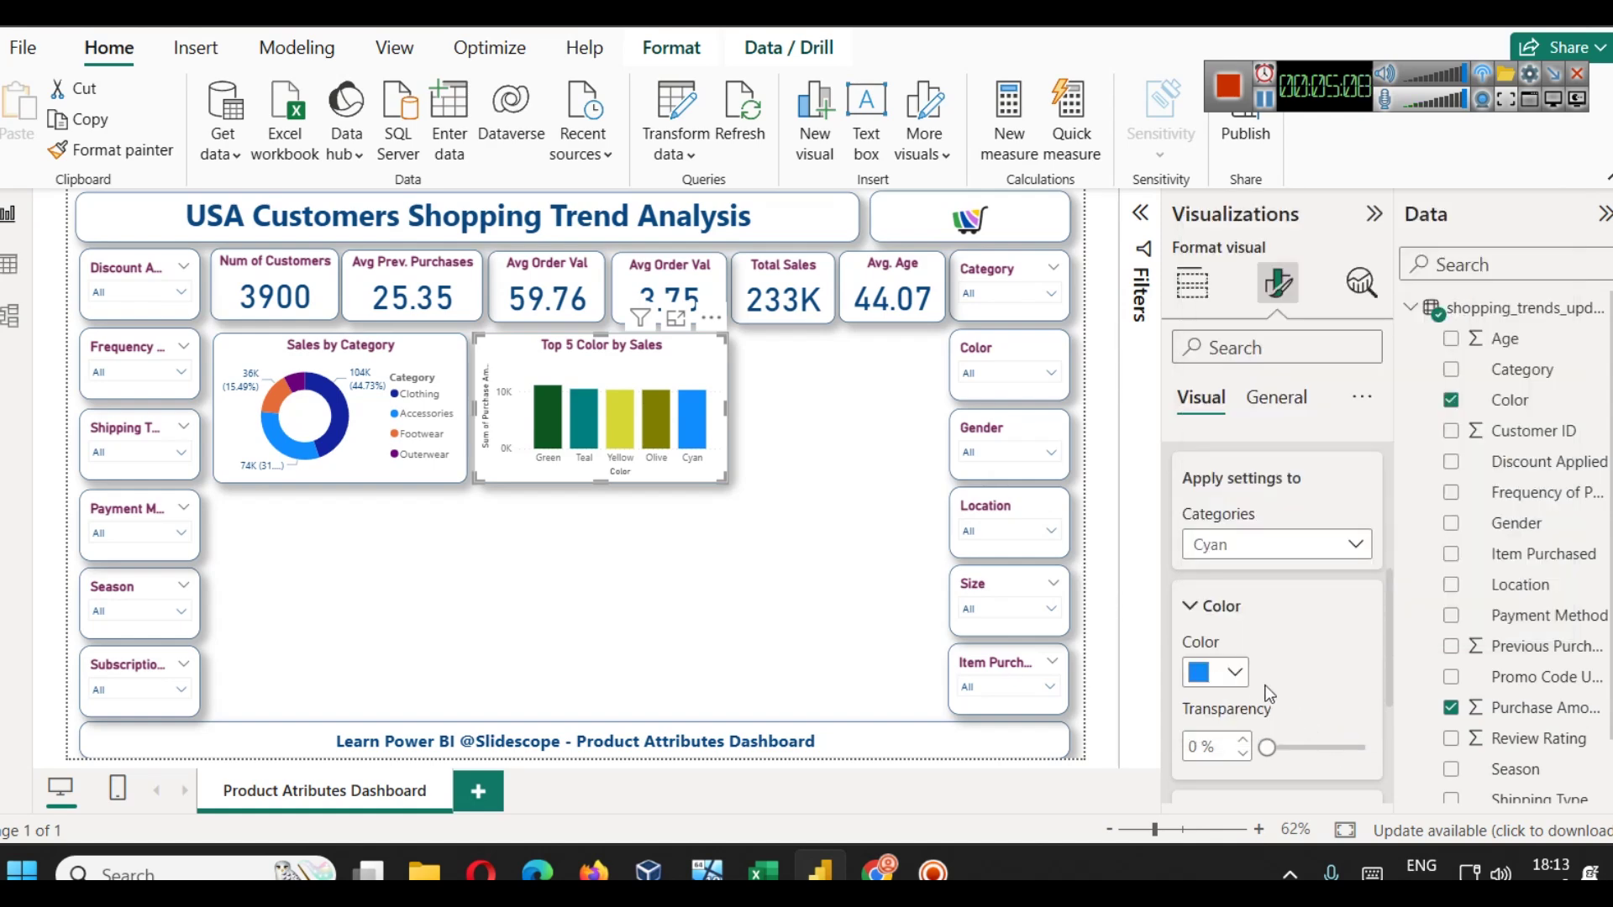
left_click(1235, 672)
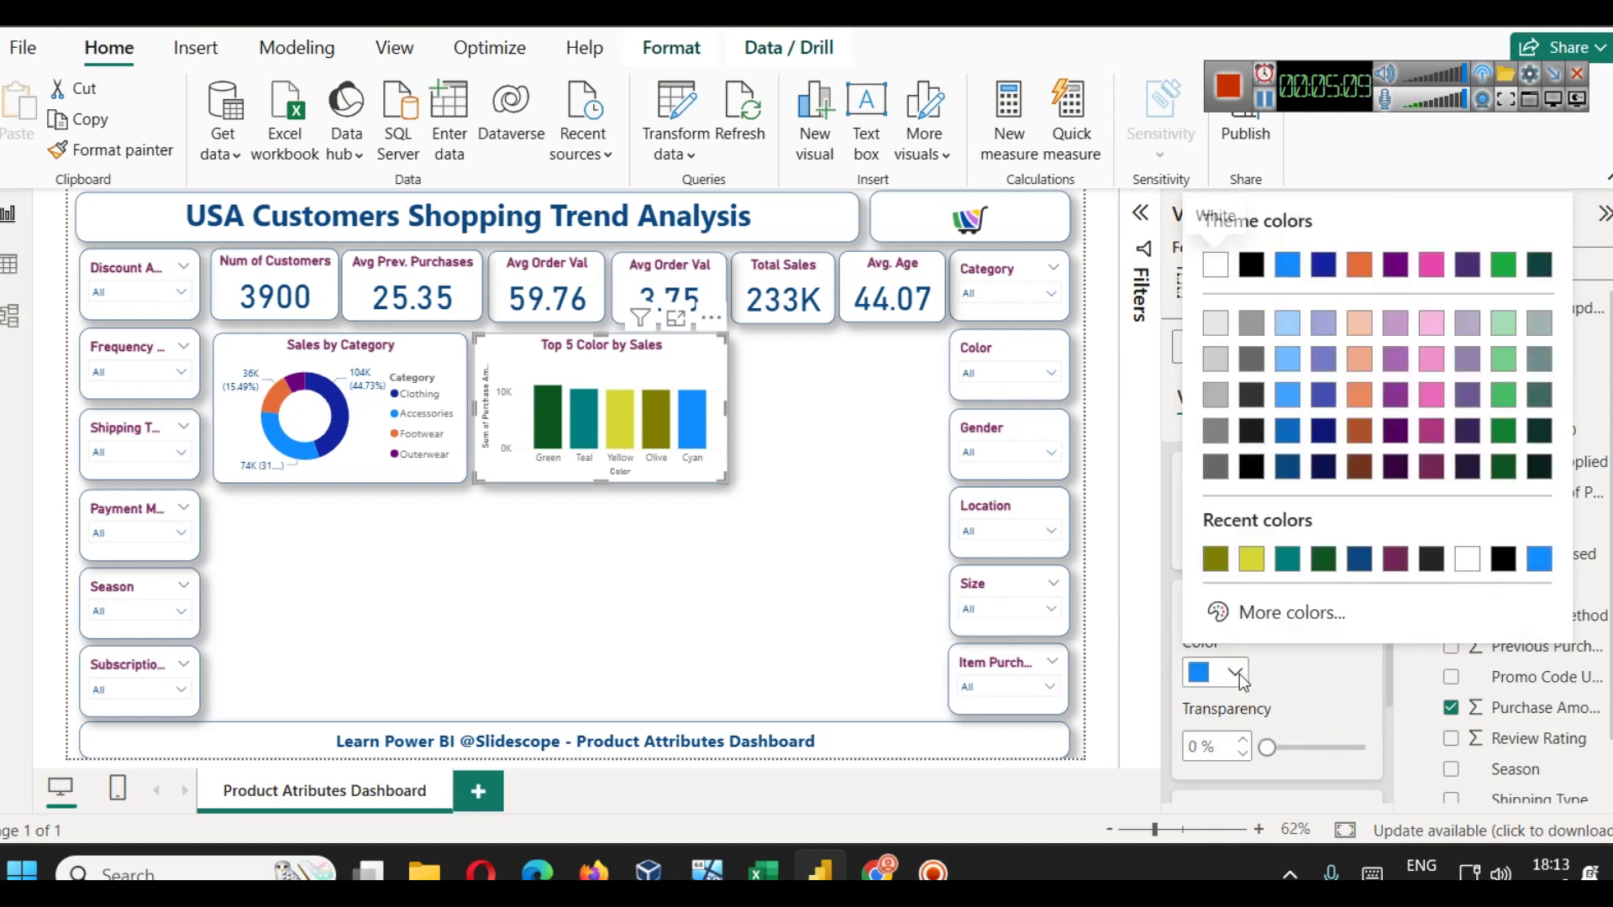
left_click(1259, 626)
left_click_drag(1338, 529, 1379, 531)
left_click_drag(1463, 276, 1480, 242)
left_click(672, 563)
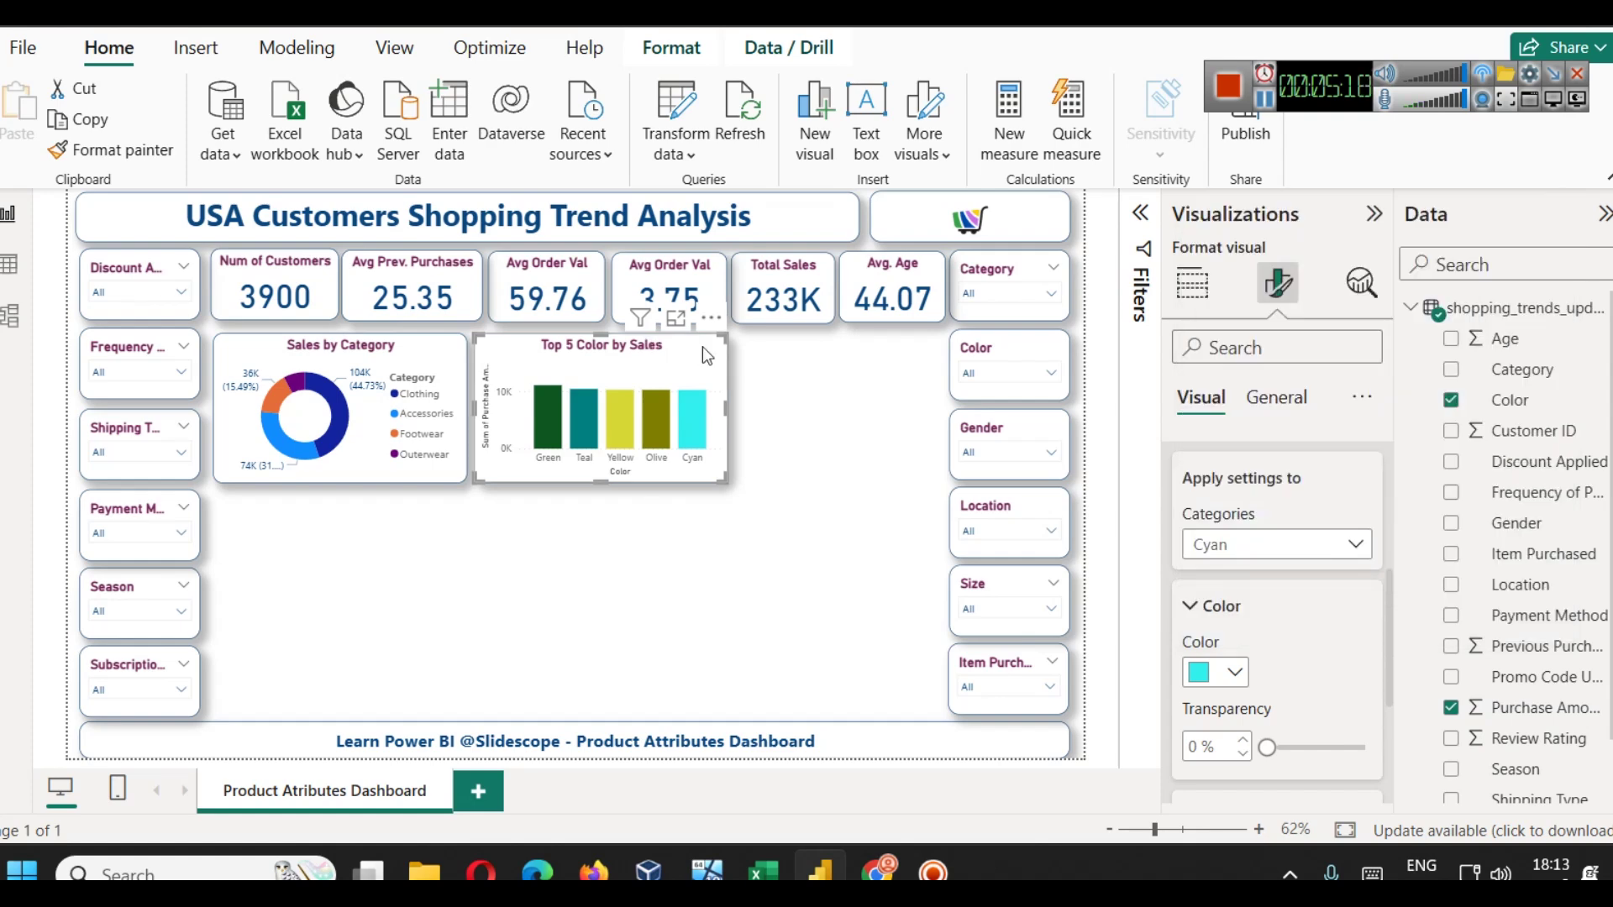
- Turn on data labels for the Top 5 Color by Sales chart
left_click(1190, 293)
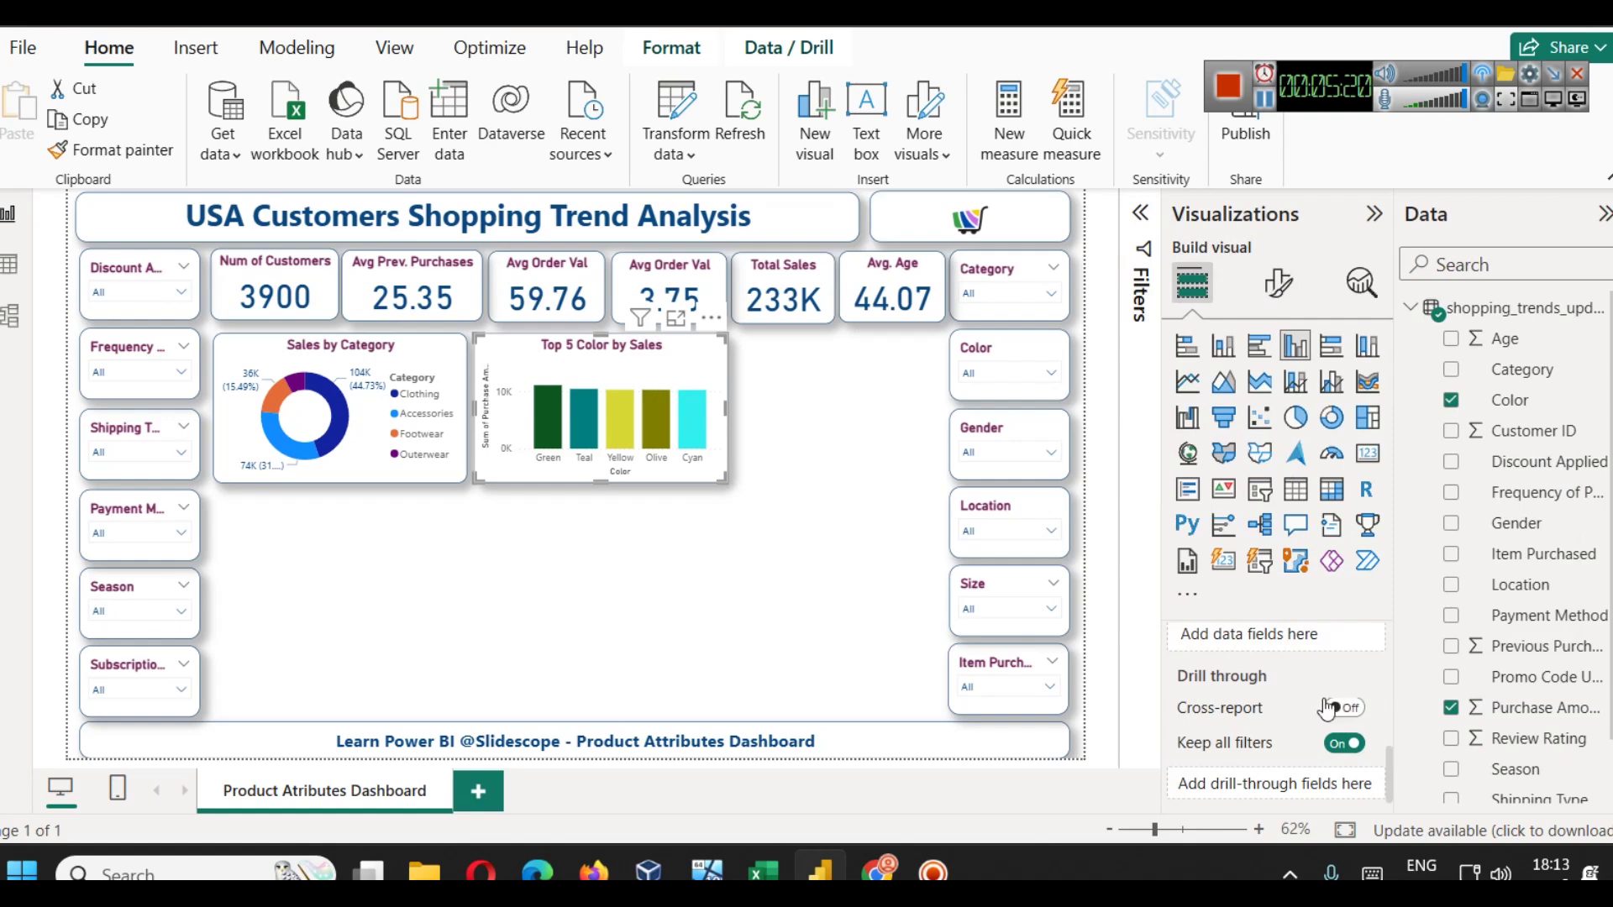
left_click(1278, 283)
scroll(1278, 574, "down", 3)
left_click(1361, 725)
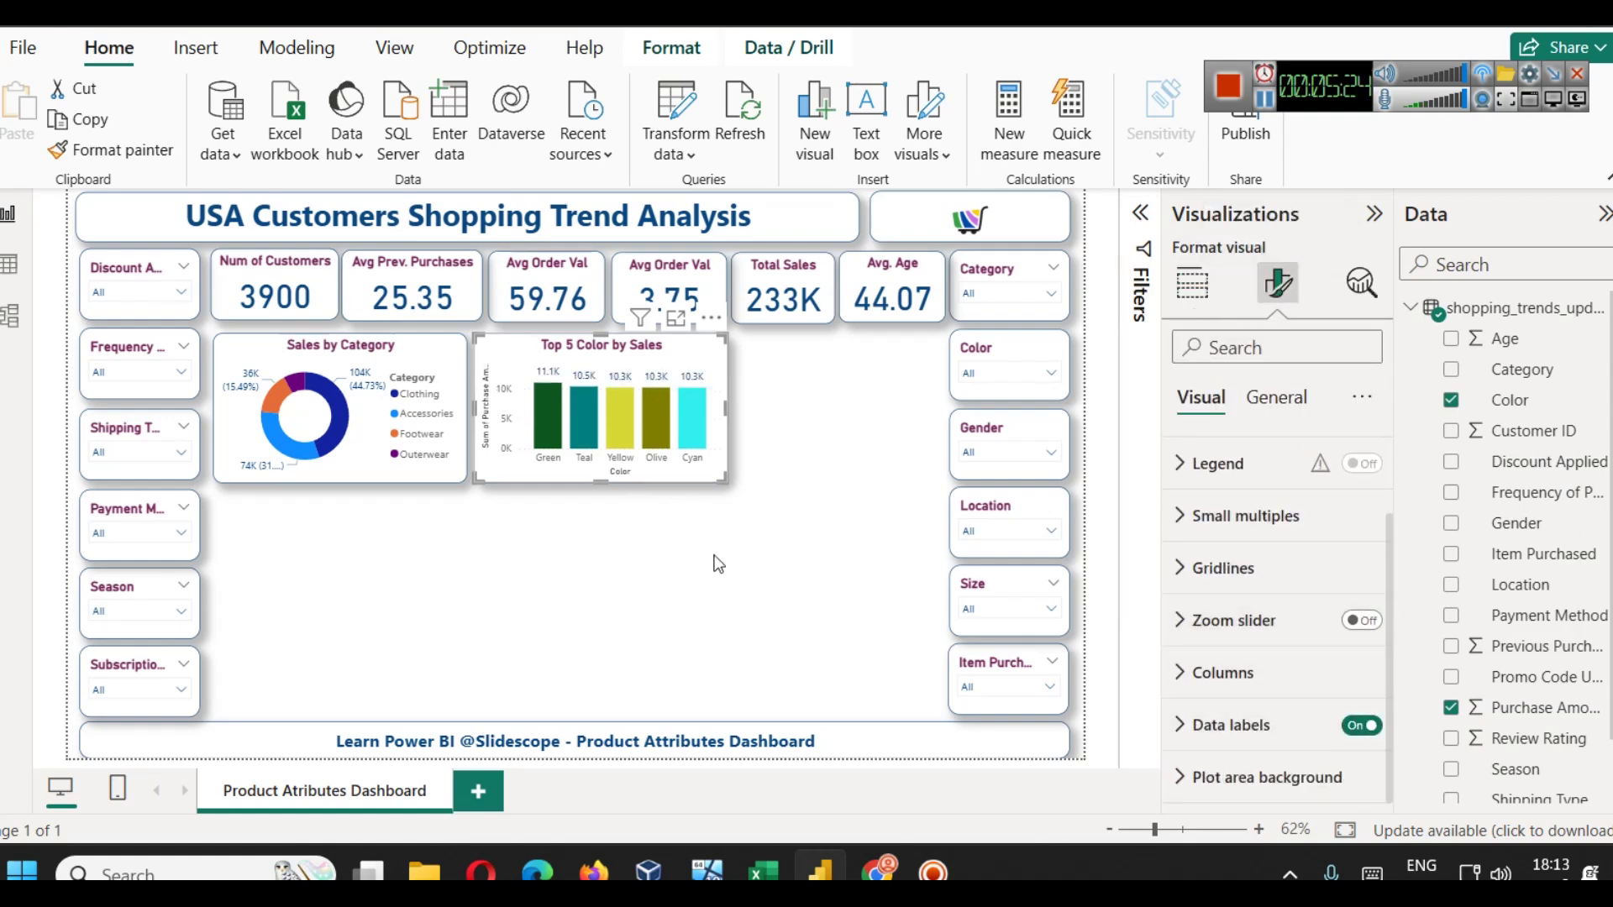
left_click(579, 535)
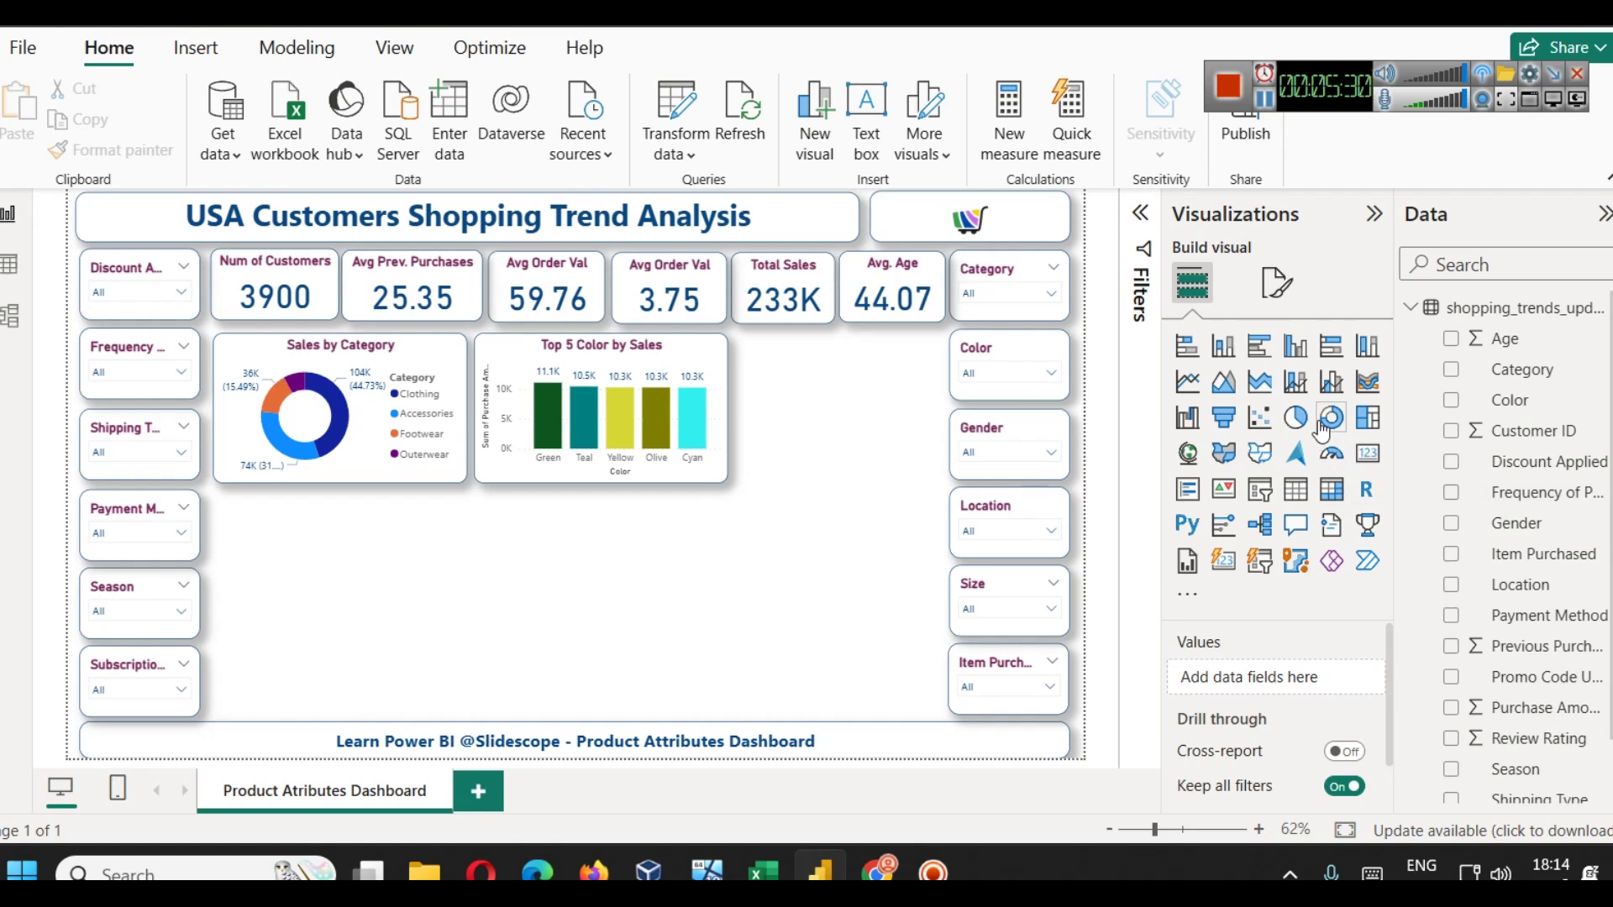
- Insert a pie chart and fit it between the Top 5 Color by Sales chart and the Color slicer
left_click(1294, 417)
left_click_drag(277, 630, 746, 398)
left_click_drag(832, 447, 835, 476)
left_click(996, 450)
left_click(996, 451)
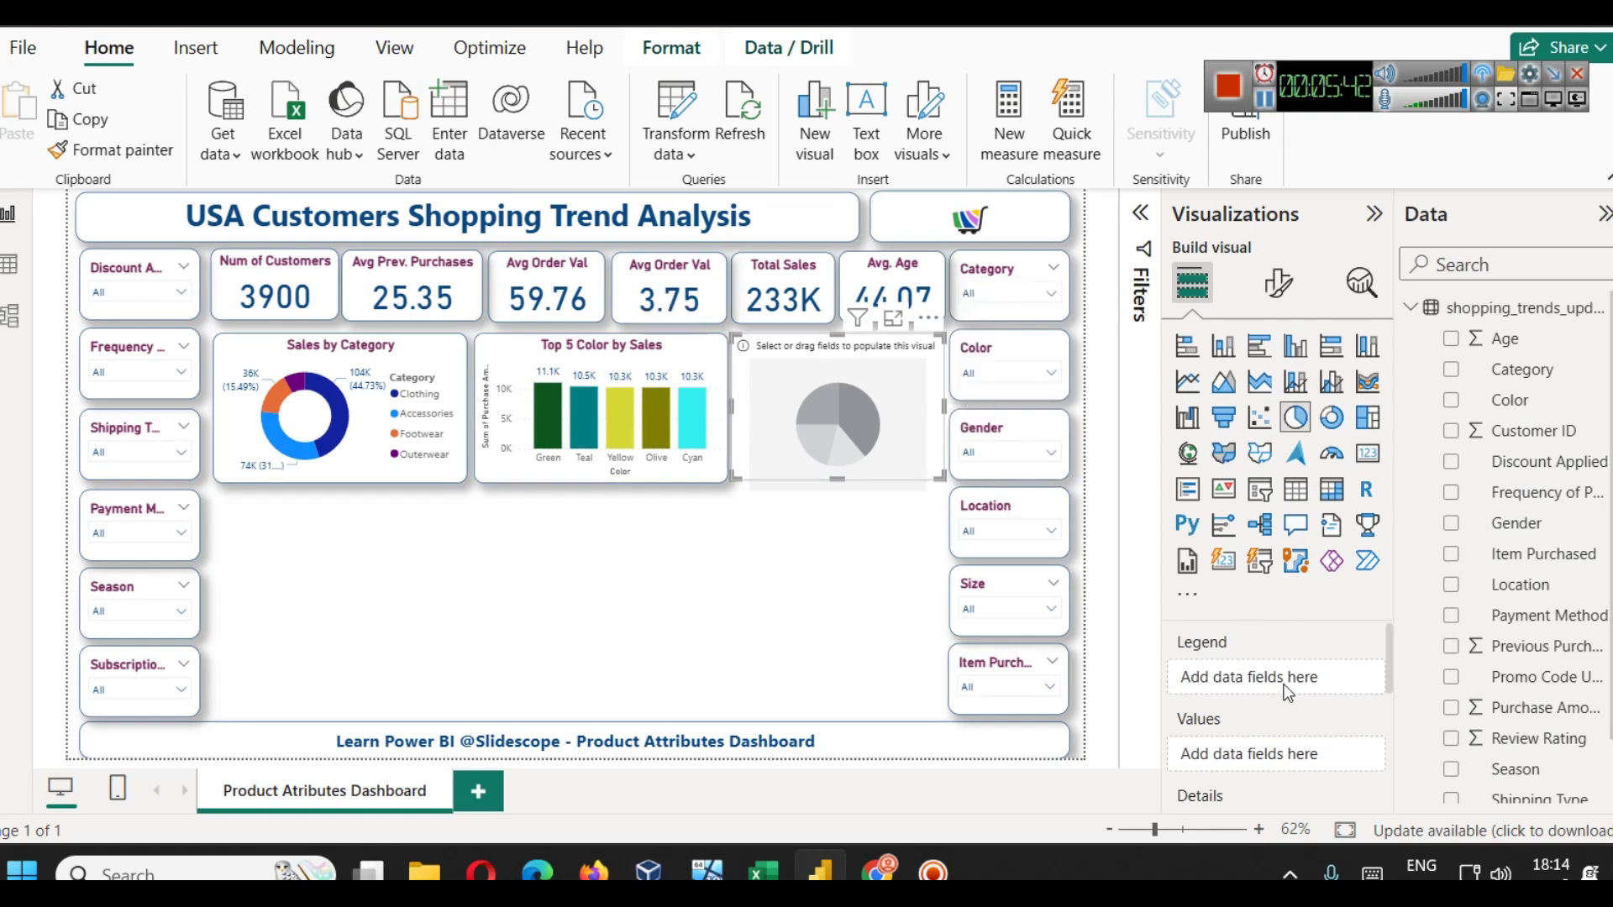
- Copy the formatting of the Top 5 Color by Sales chart onto the empty pie chart
left_click(1519, 524)
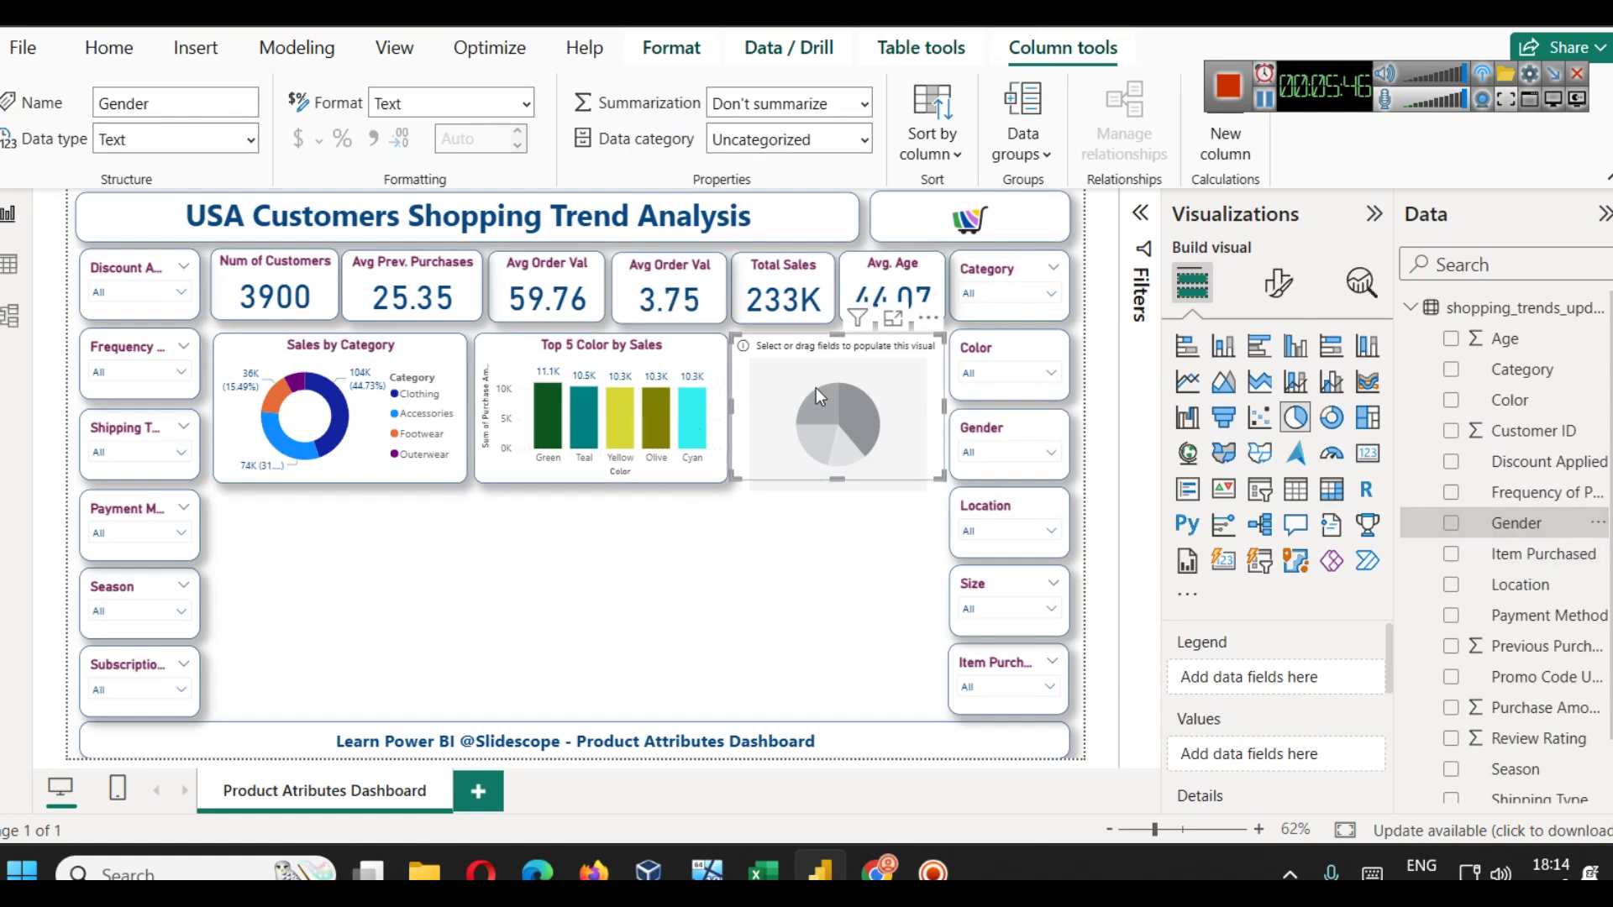
left_click(638, 354)
left_click(109, 149)
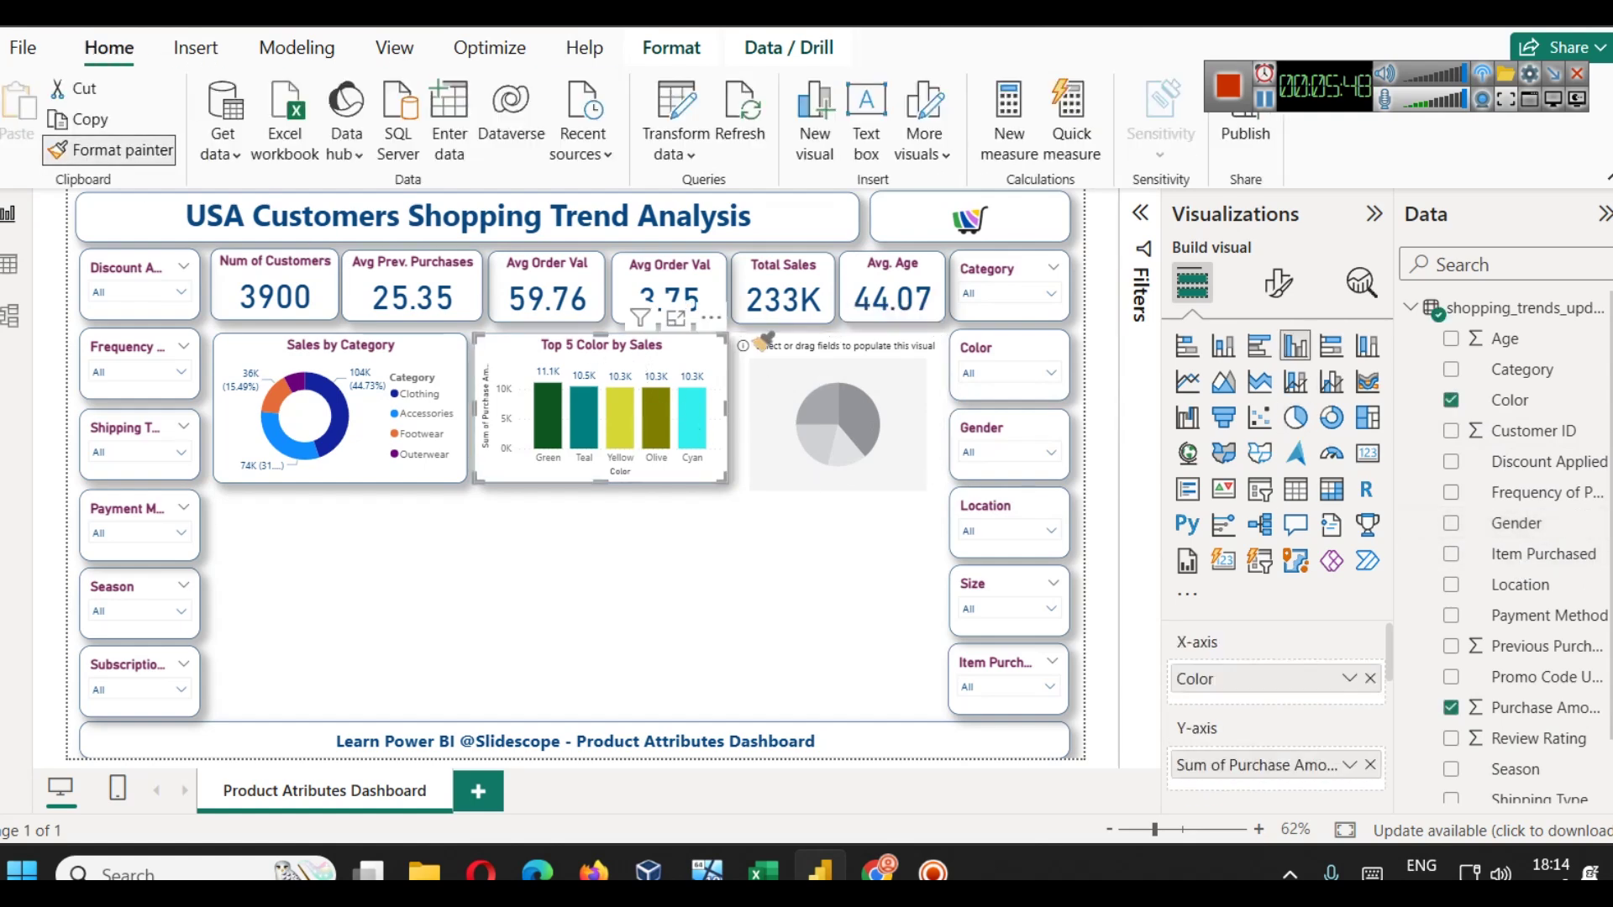
left_click(805, 368)
- Use Gender as the pie chart's legend and Purchase Amount (USD) as its values
left_click_drag(1508, 528, 1277, 677)
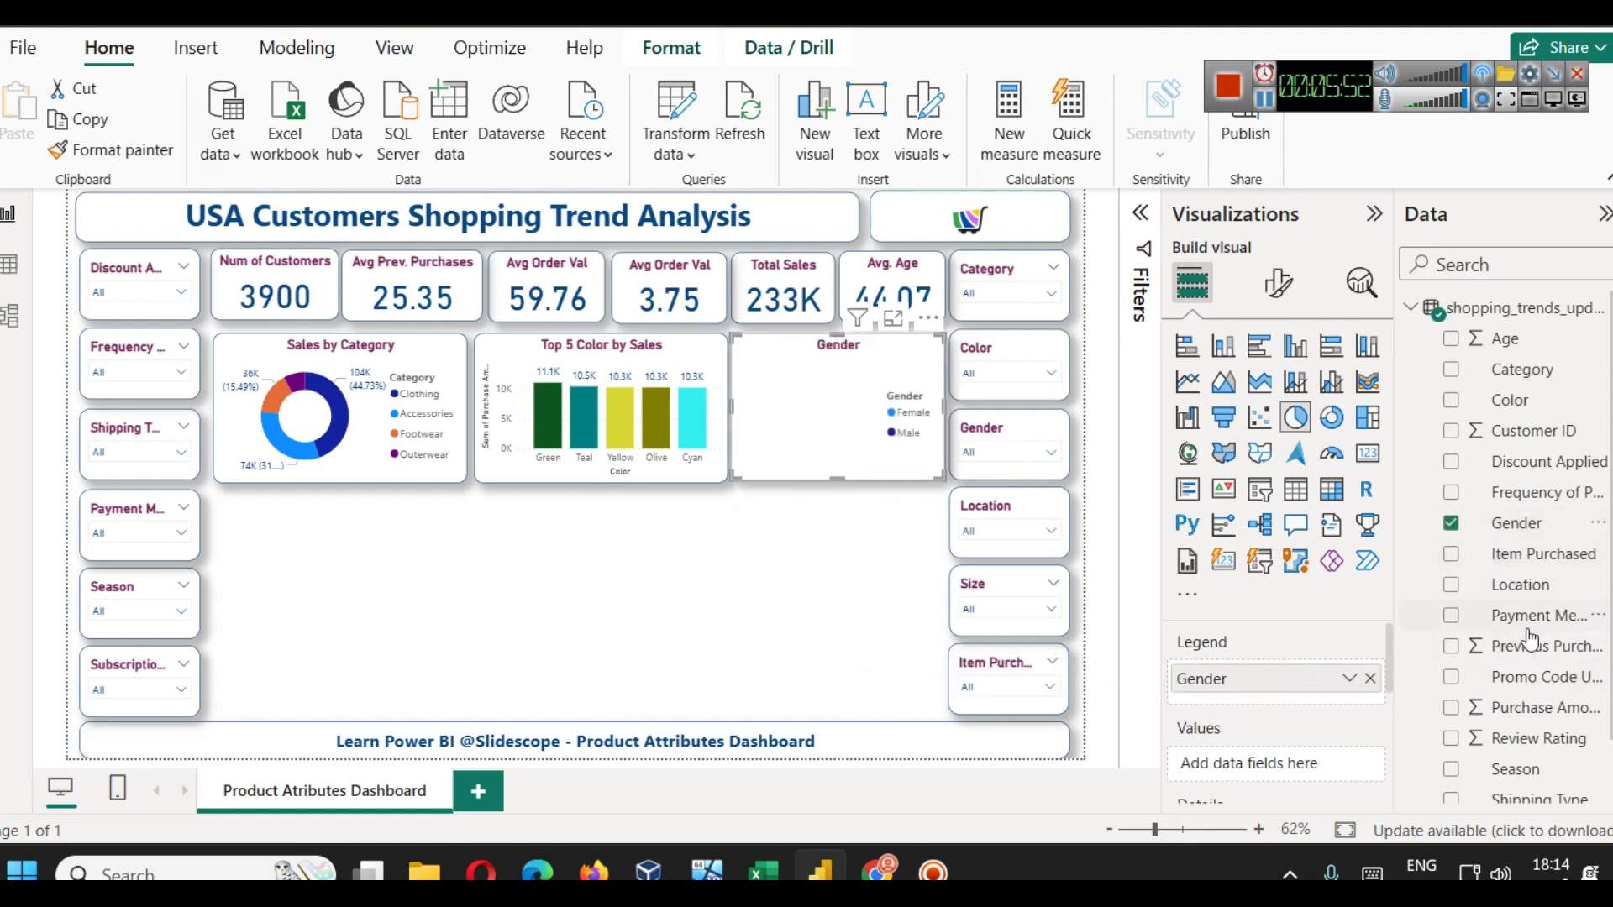
scroll(1537, 664, "down", 2)
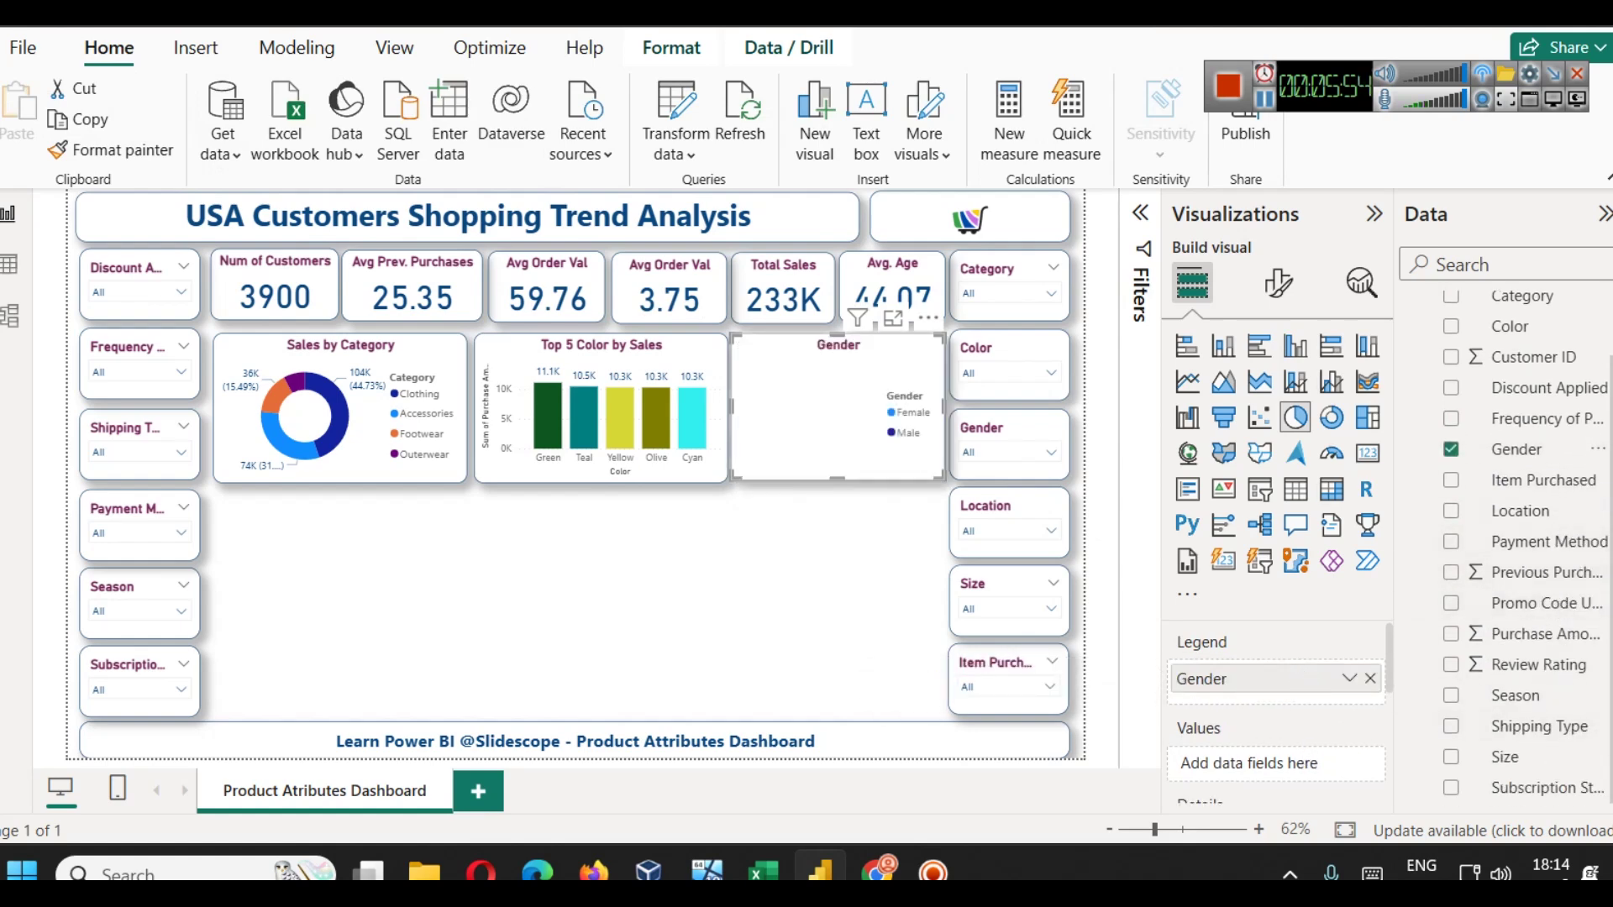
left_click_drag(1537, 633, 1310, 766)
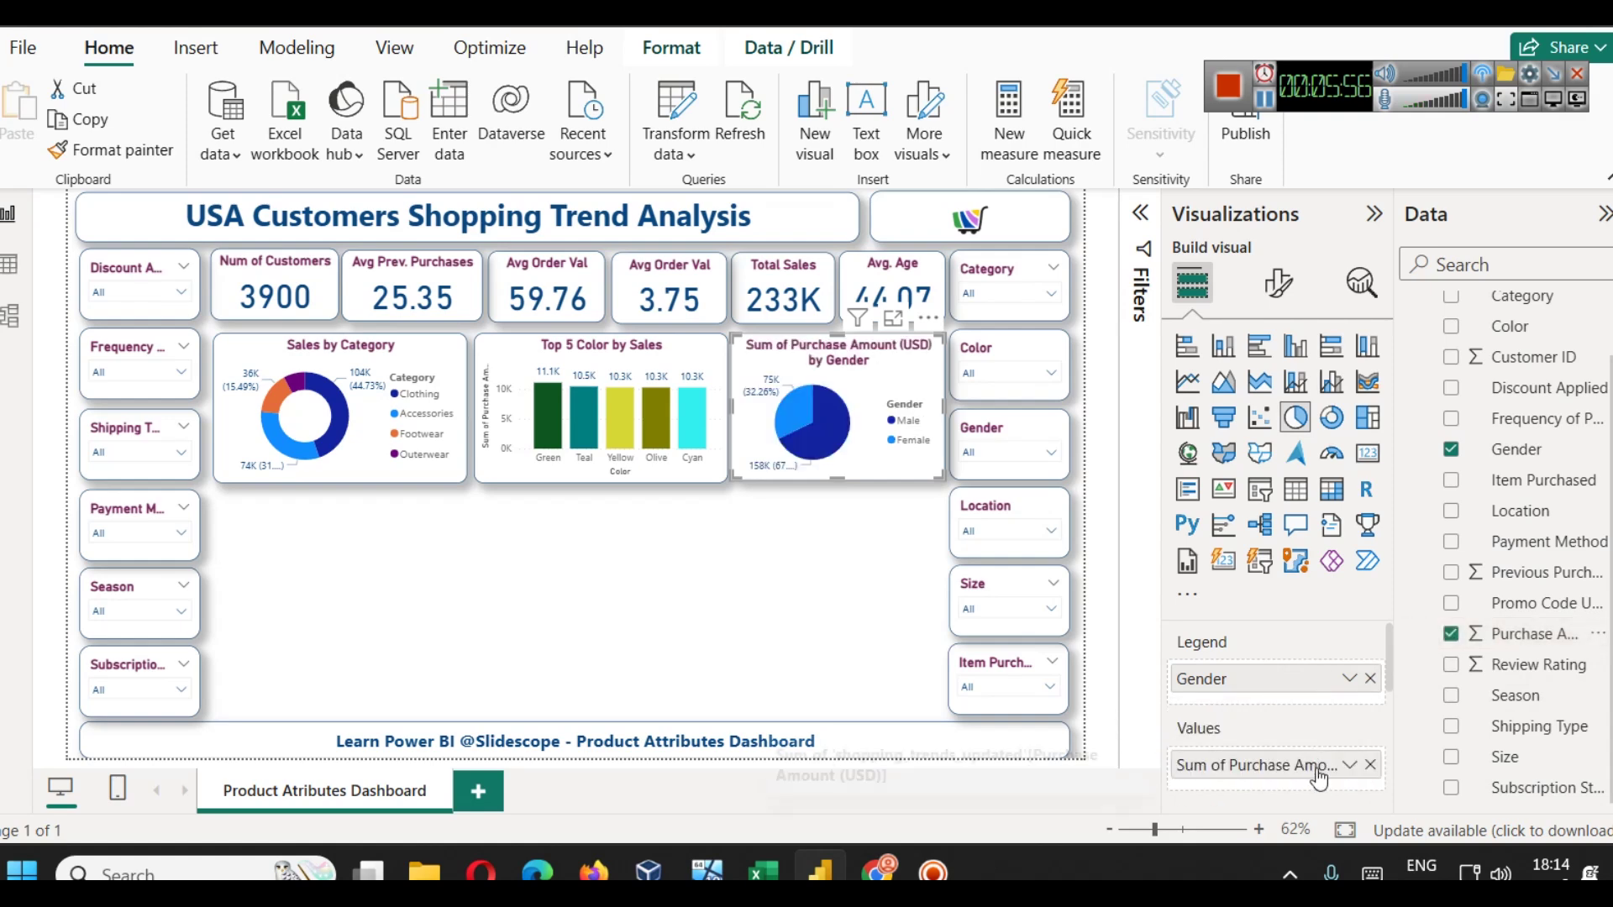
- Try Count as the aggregation for Purchase Amount in the gender pie chart and return it to Sum
mouse_move(813, 412)
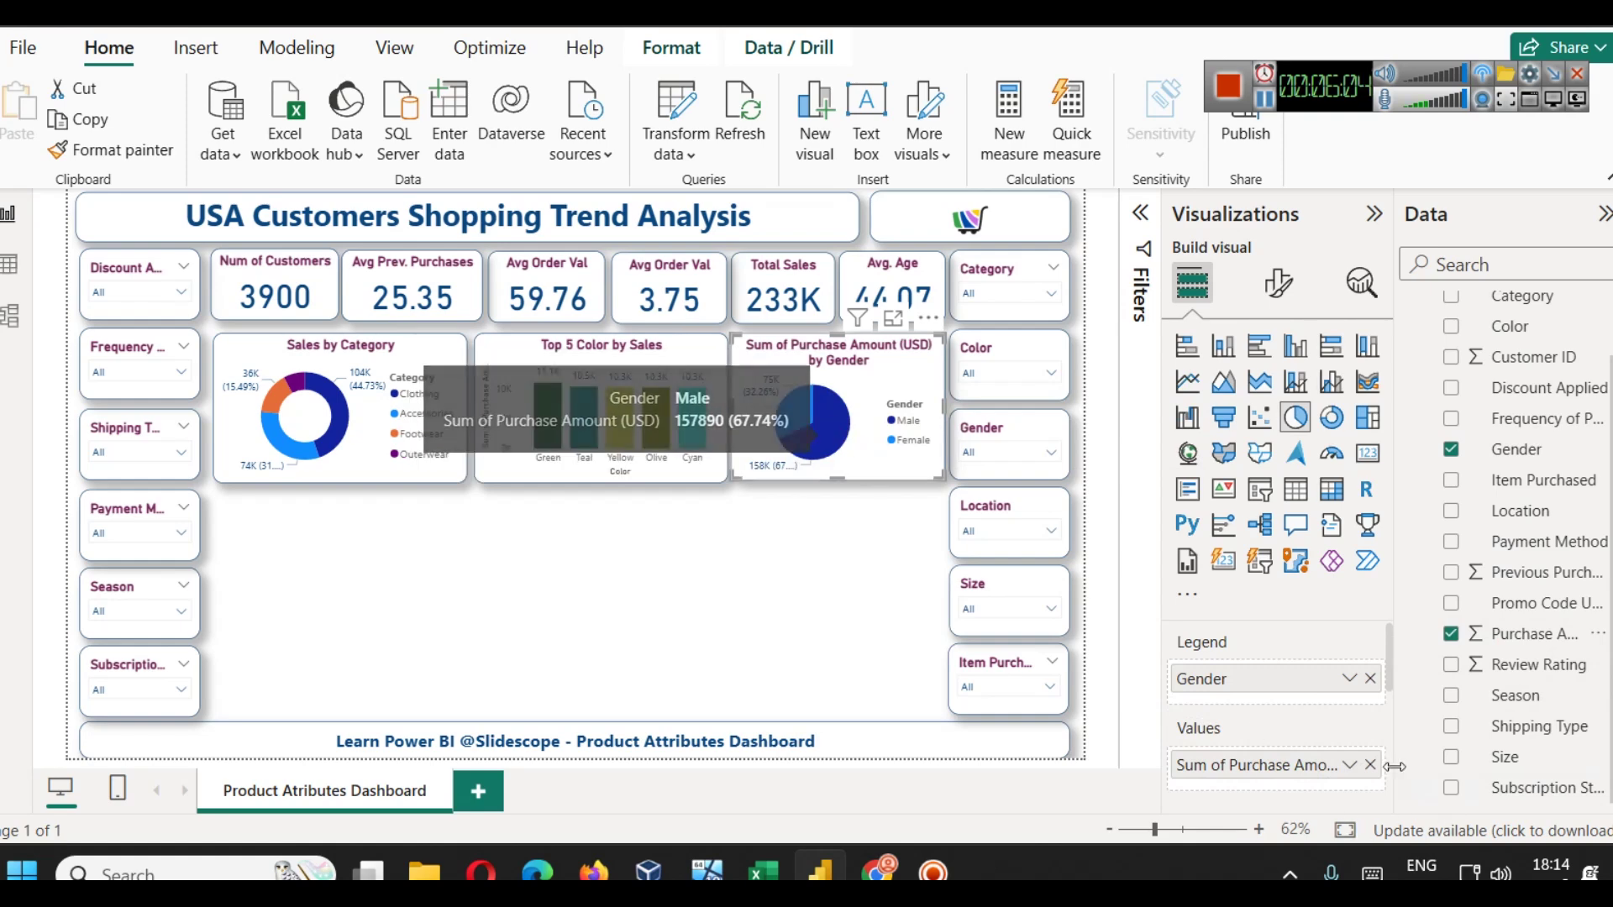
left_click(1348, 768)
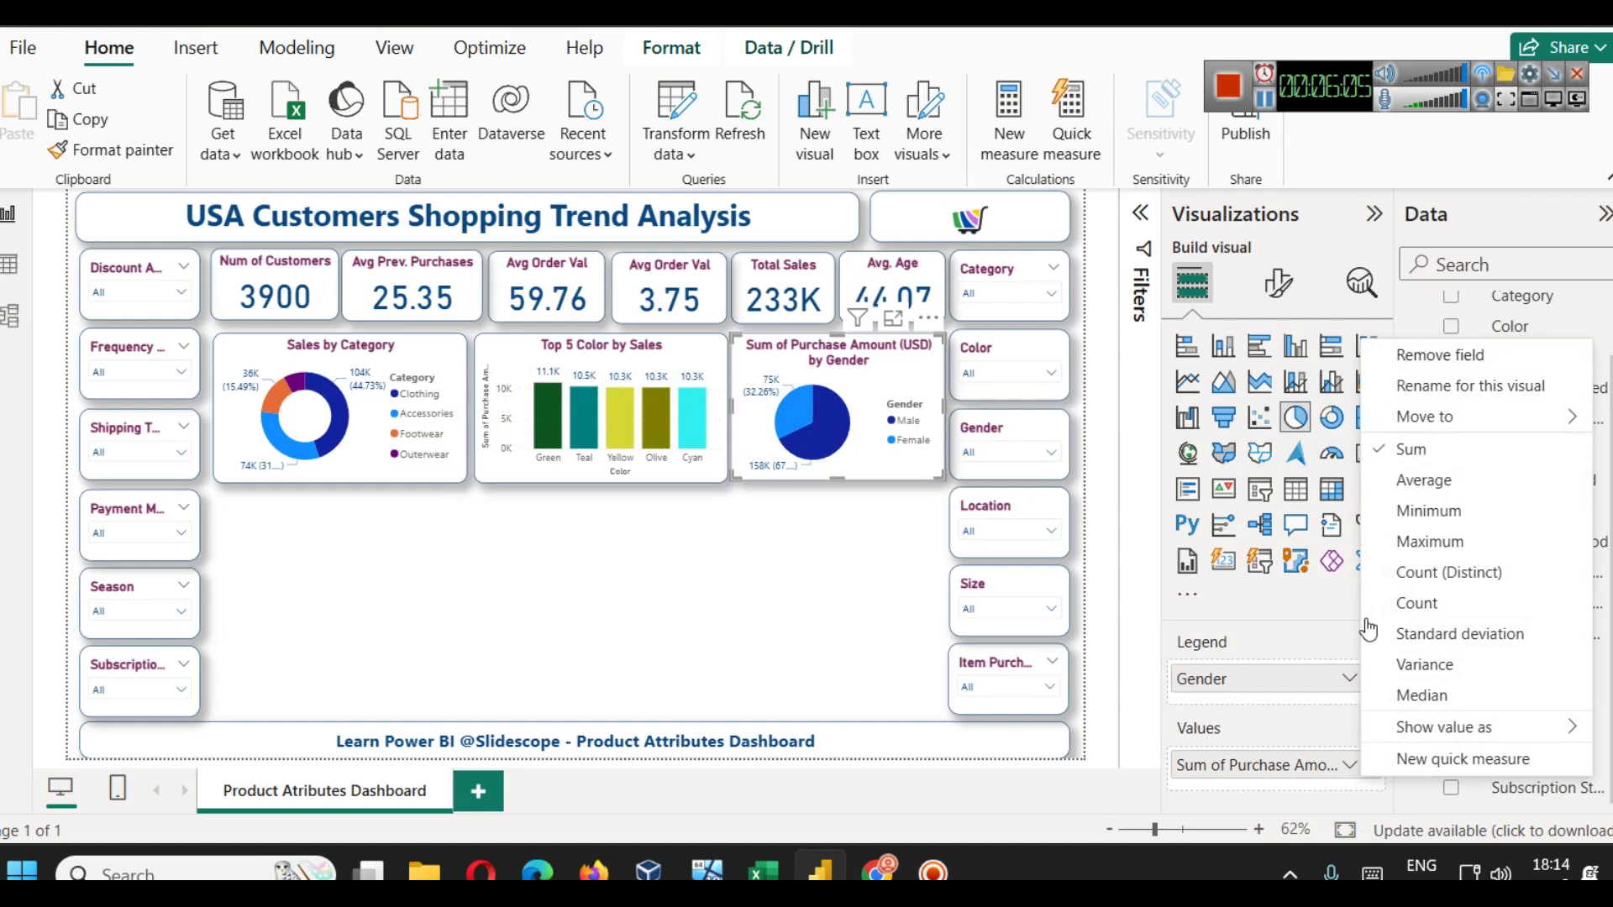
left_click(1407, 602)
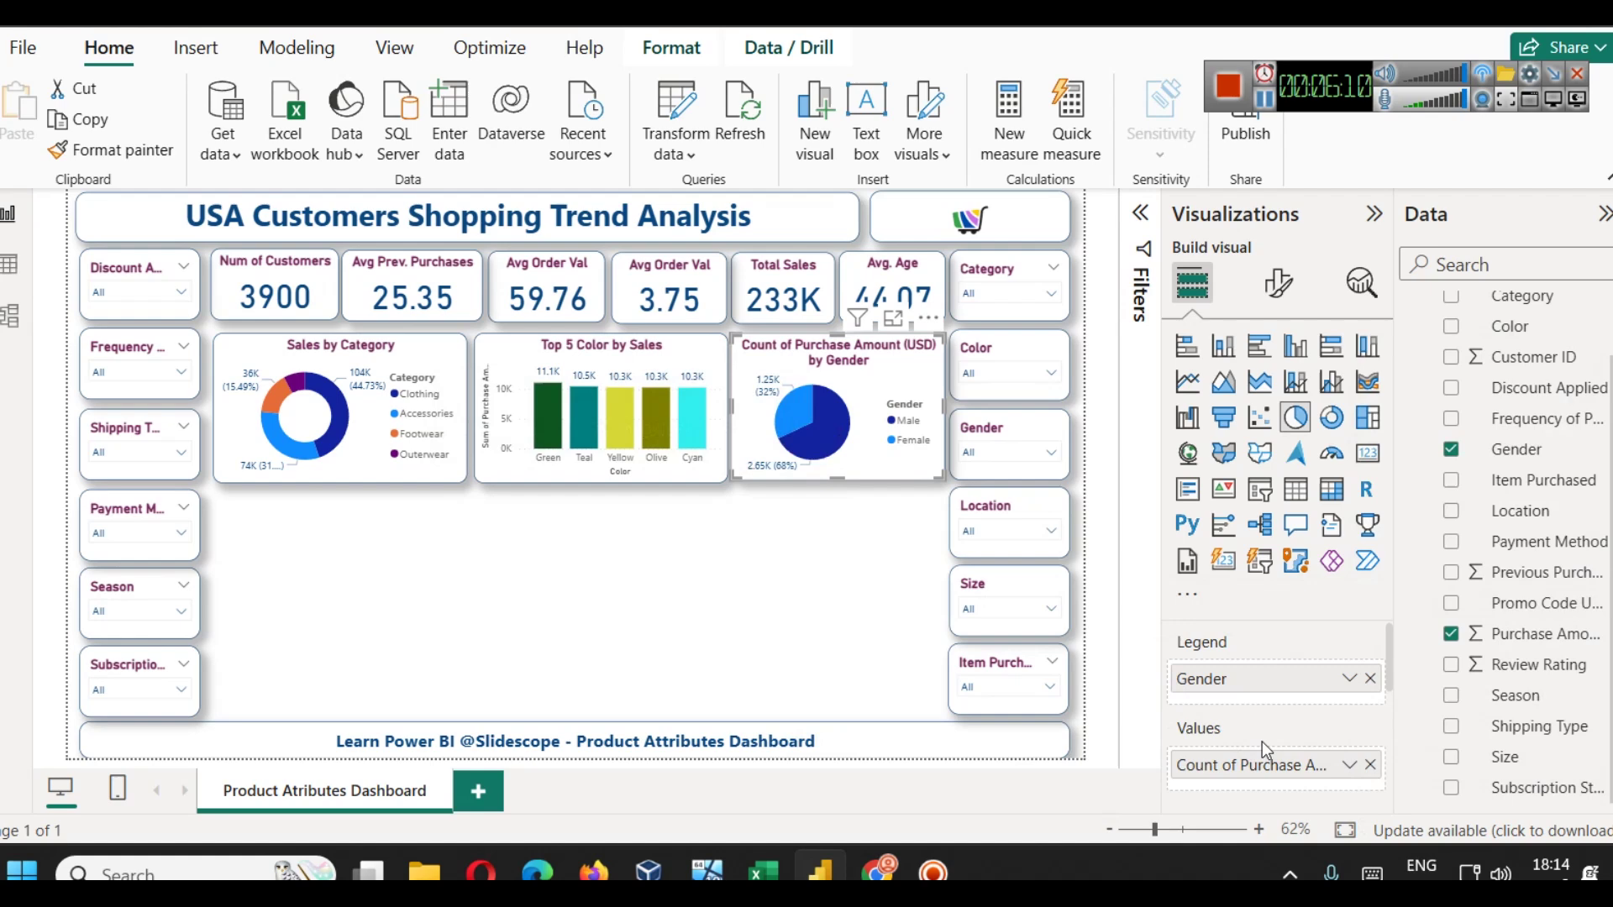
left_click(1348, 765)
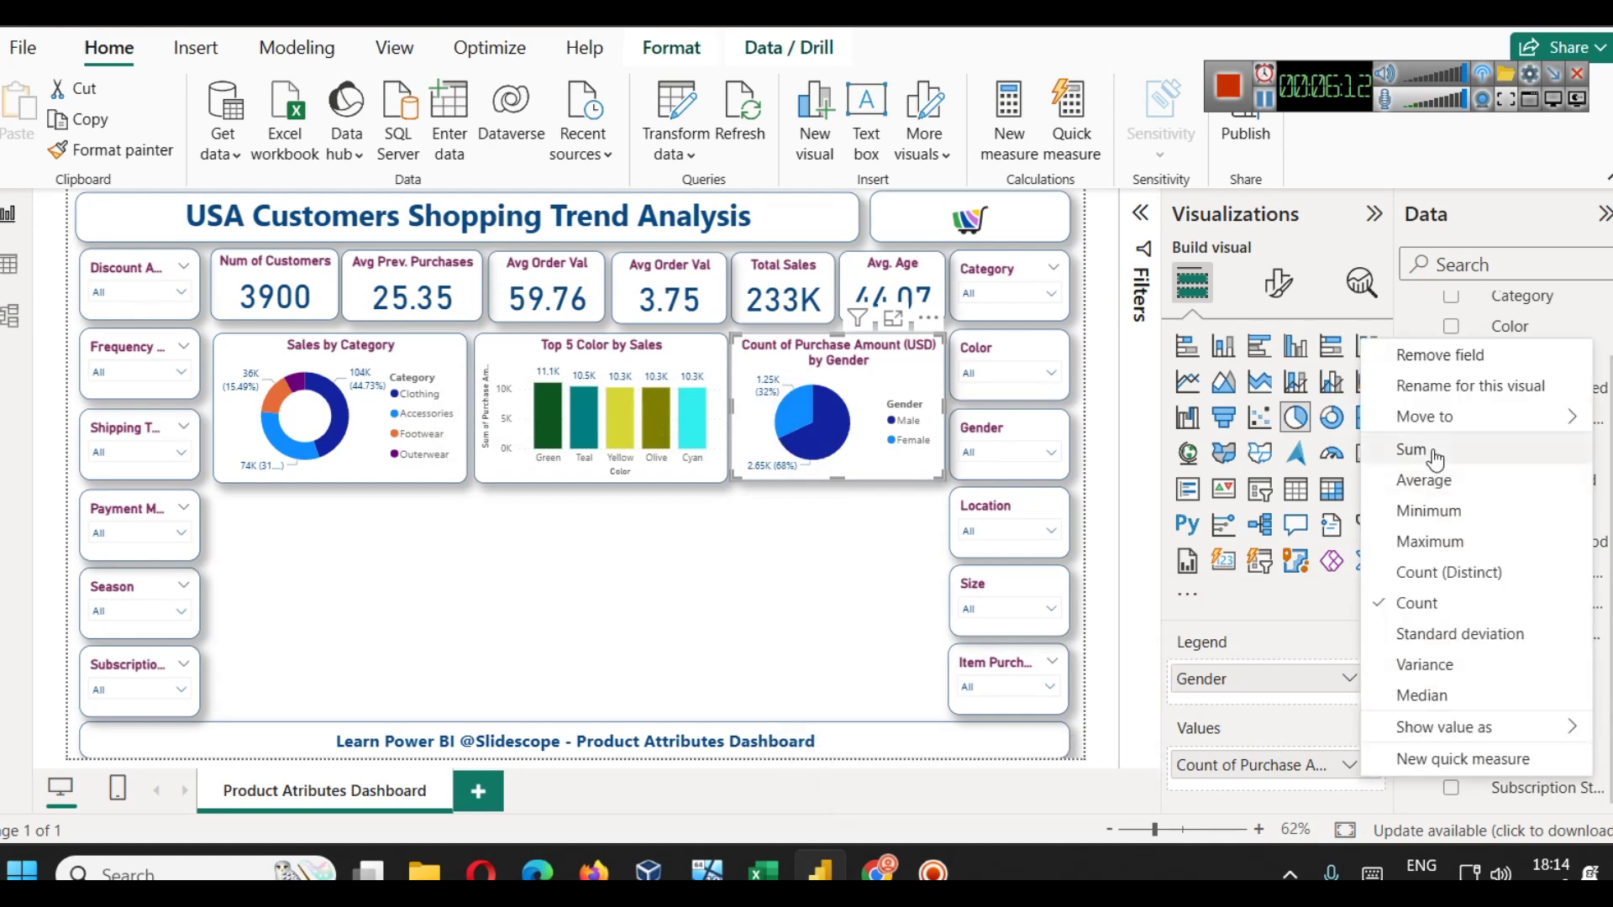
left_click(1432, 452)
- Title the gender pie chart "Sales by Gender"
left_click(1278, 285)
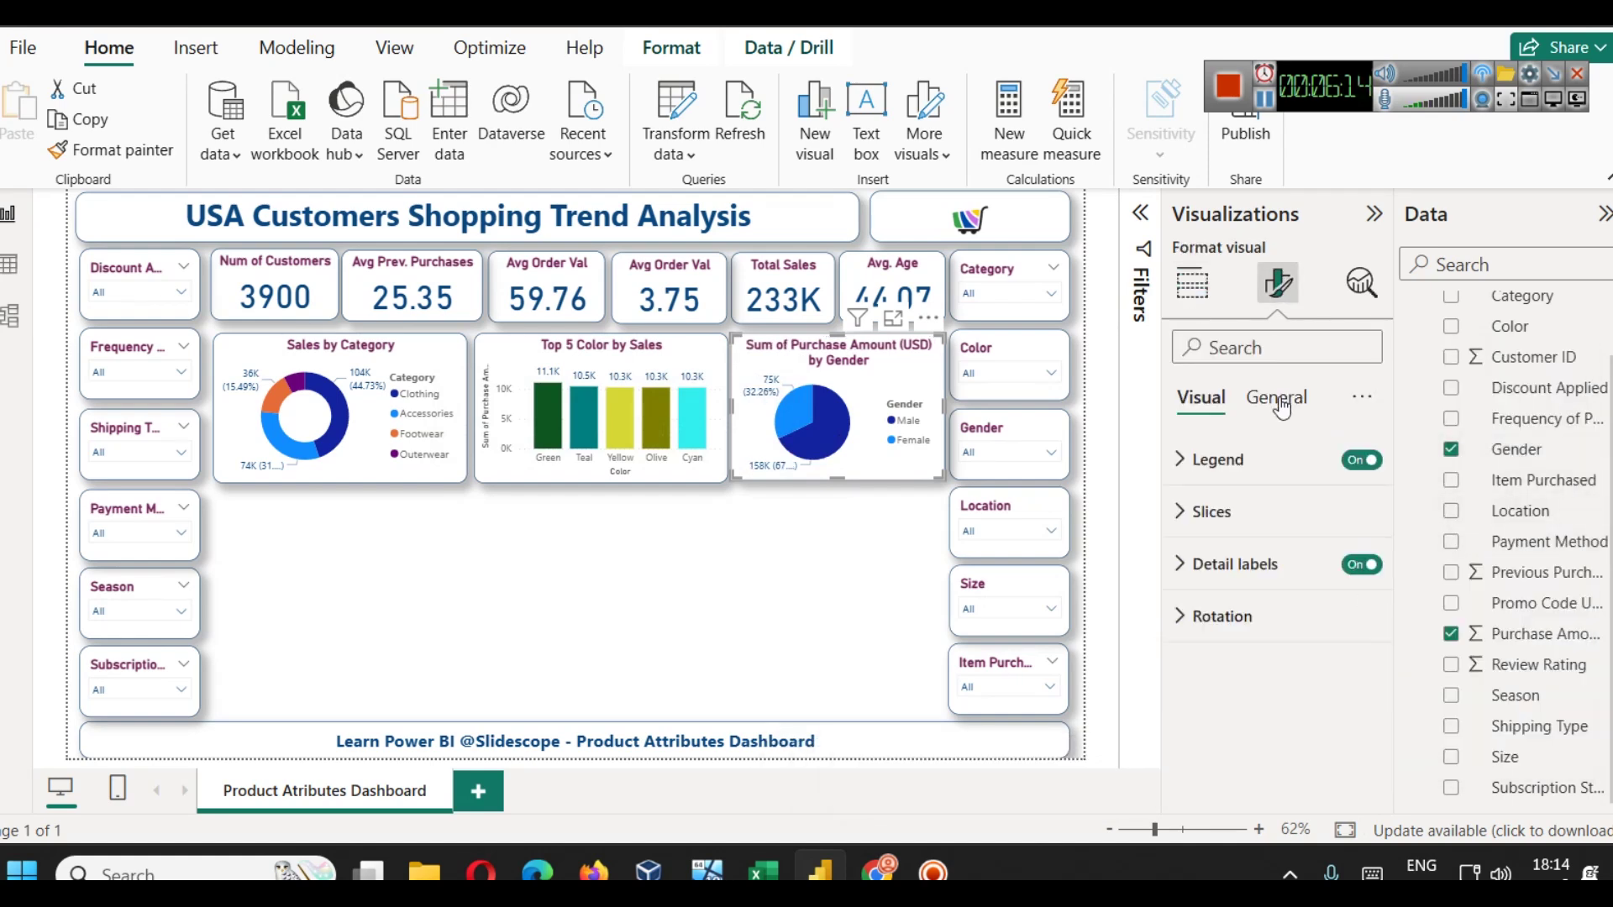
left_click(1276, 398)
left_click(1207, 512)
triple_click(1274, 626)
type("Total")
triple_click(1274, 626)
type("S")
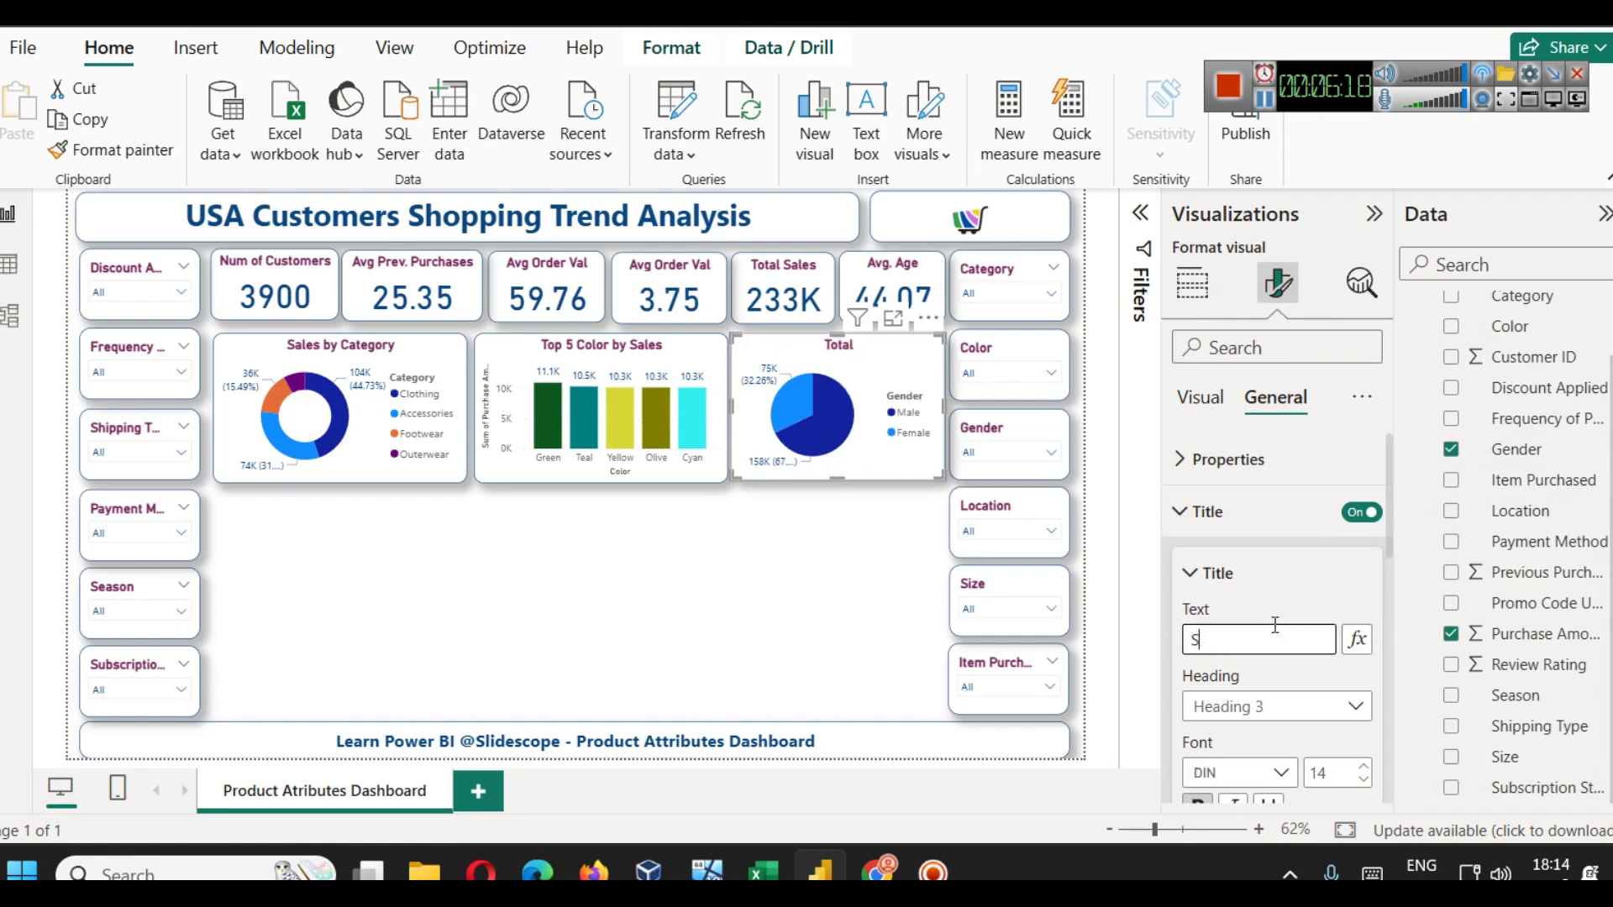
type("ales by Gender")
left_click(799, 623)
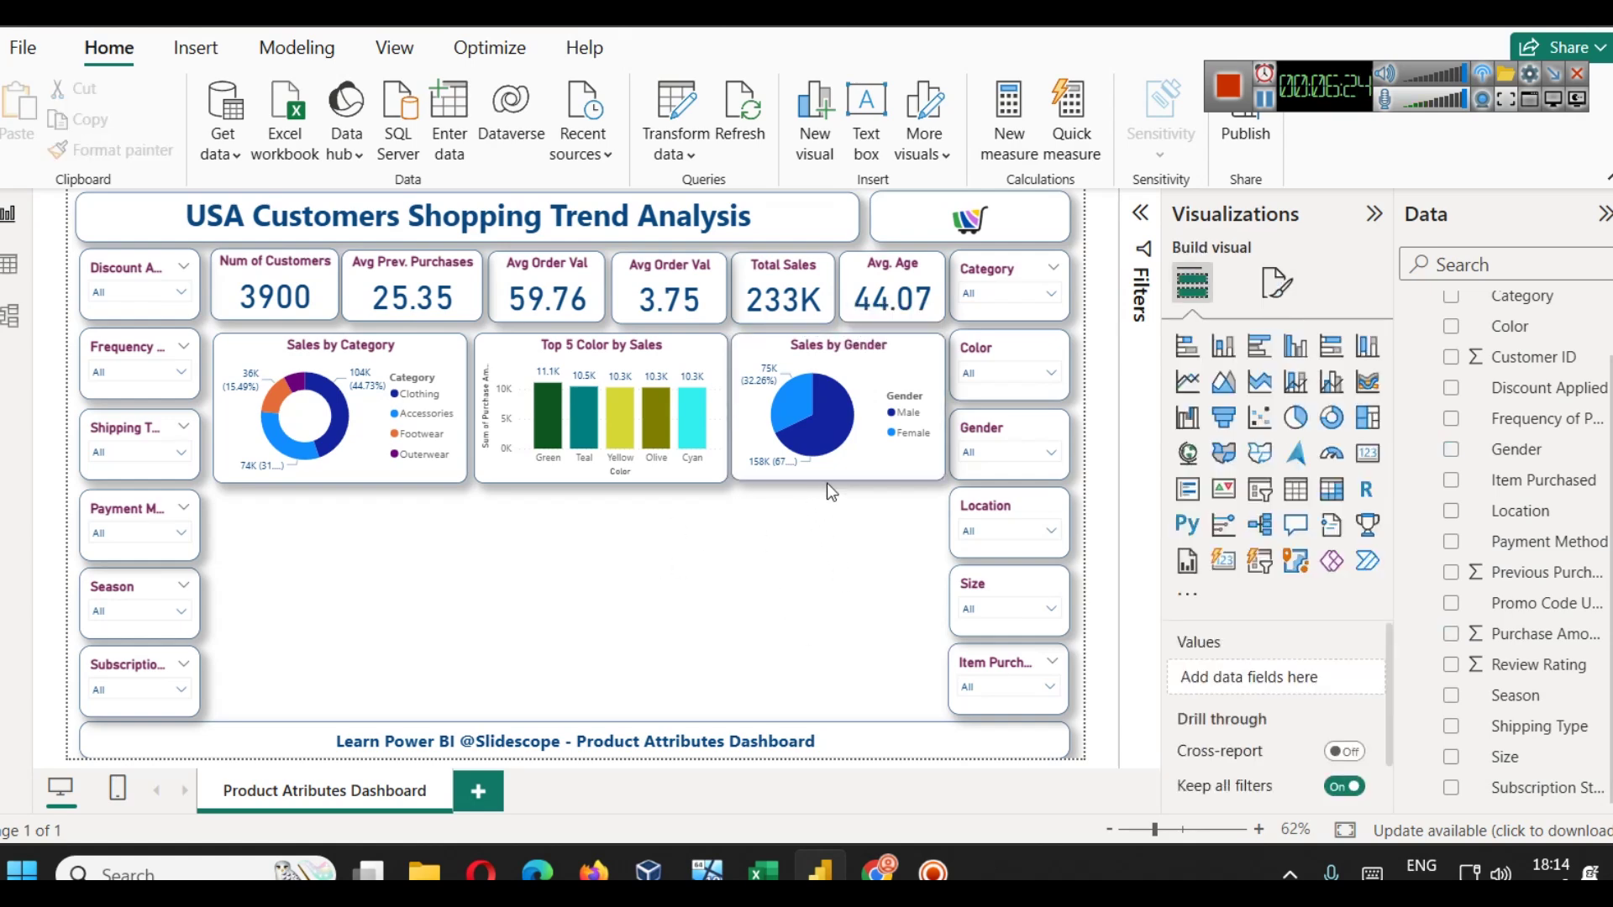
- Try Average as the Purchase Amount aggregation in the Sales by Gender chart and restore Sum
mouse_move(830, 427)
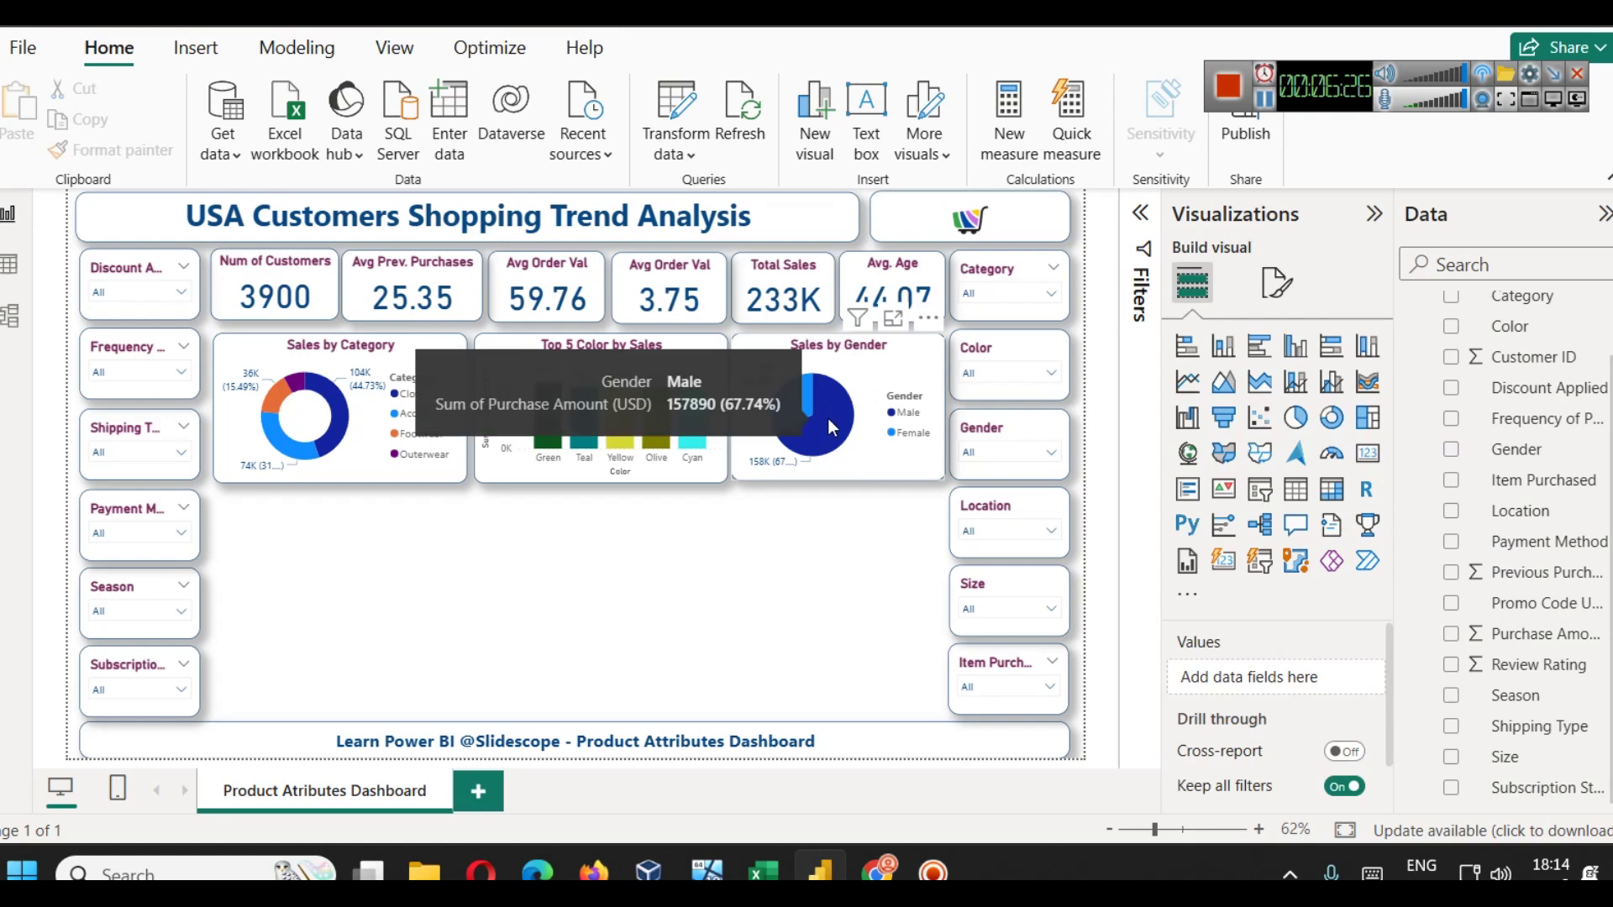
left_click(862, 376)
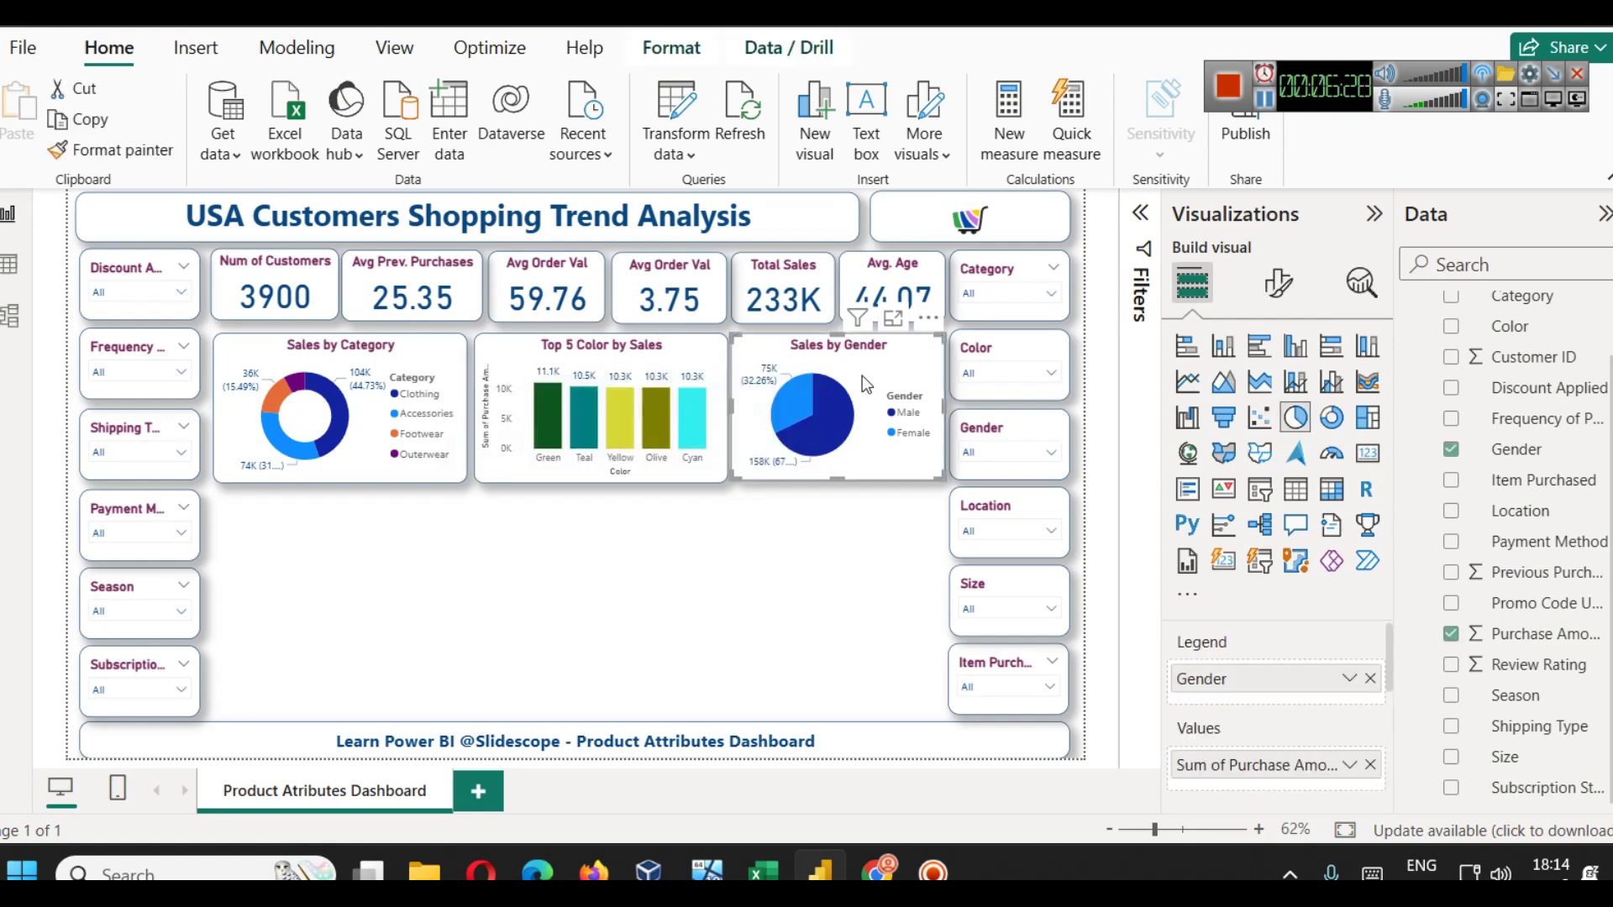
left_click(1348, 766)
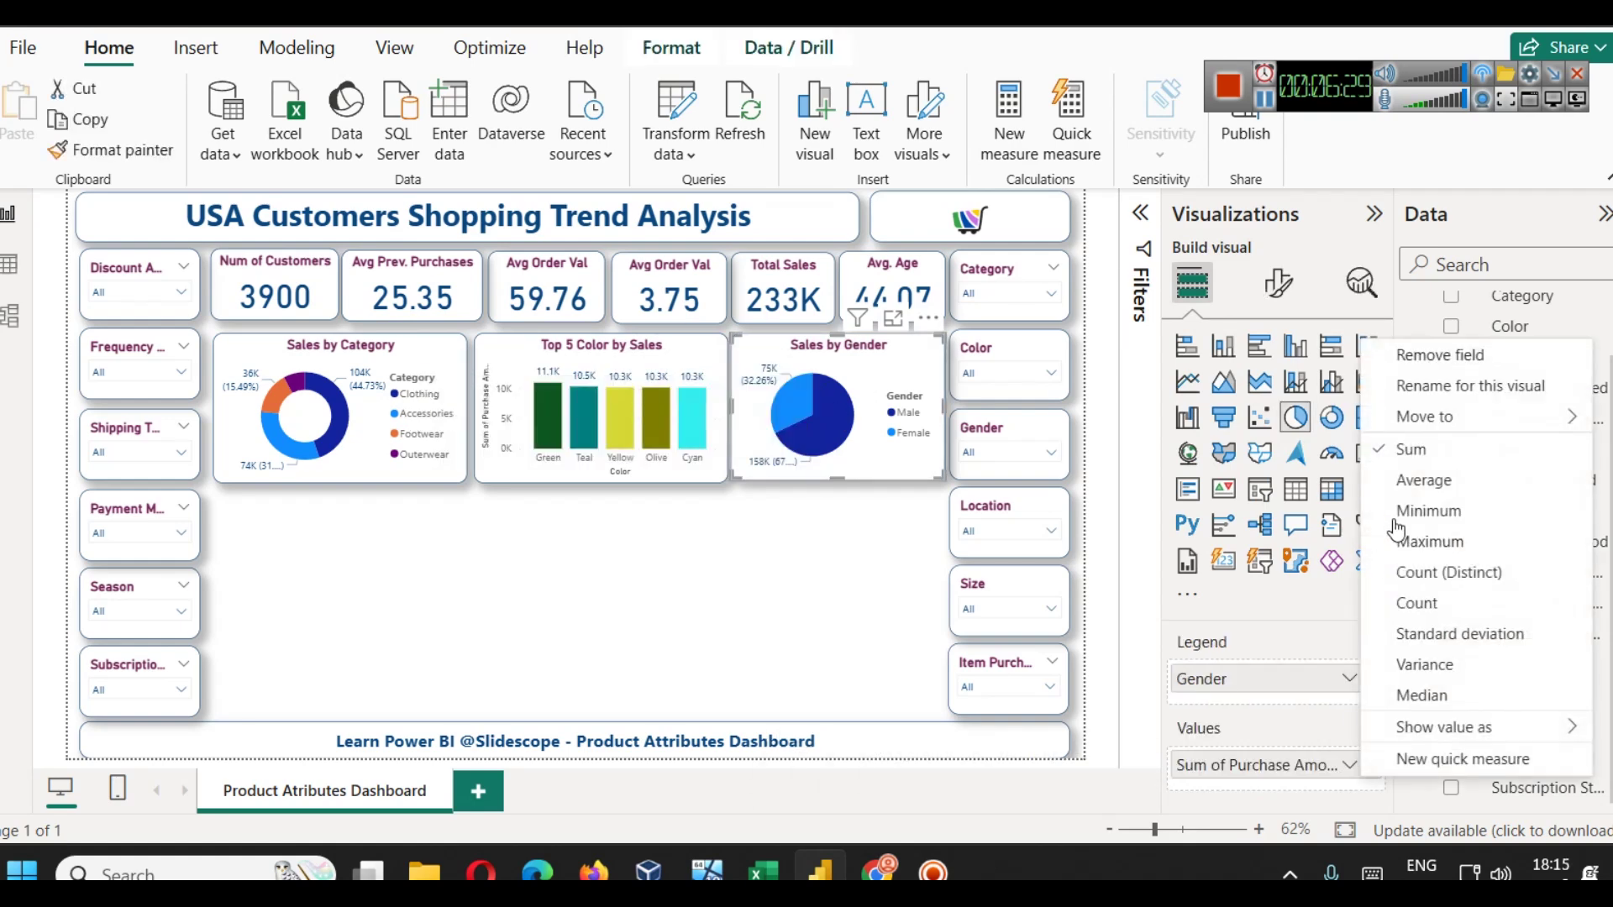
left_click(1404, 474)
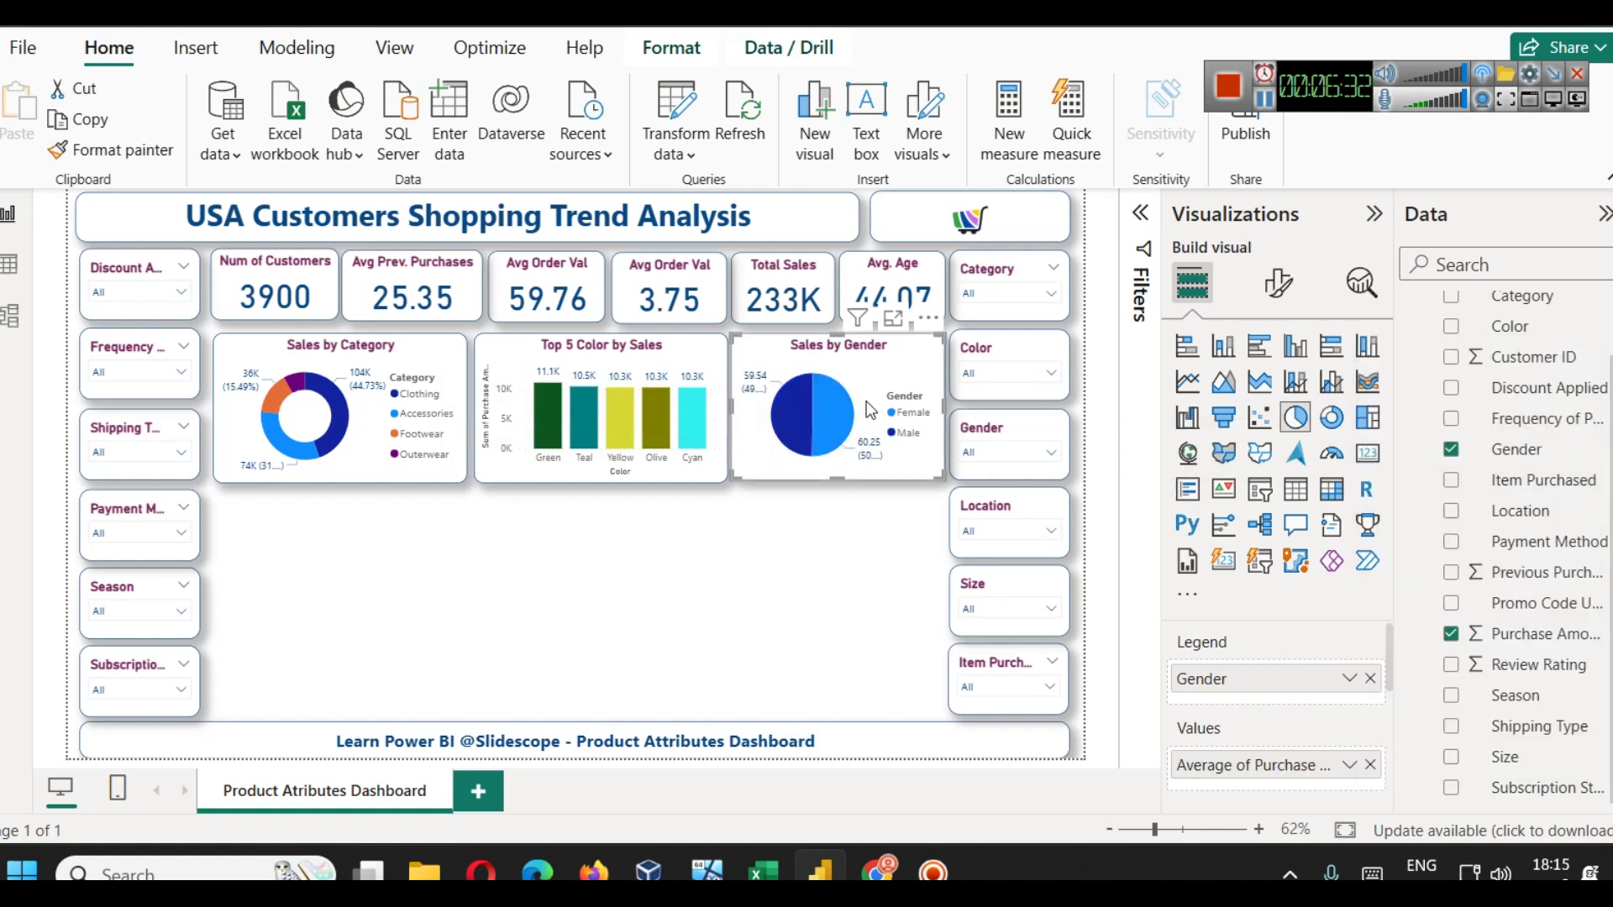
mouse_move(832, 415)
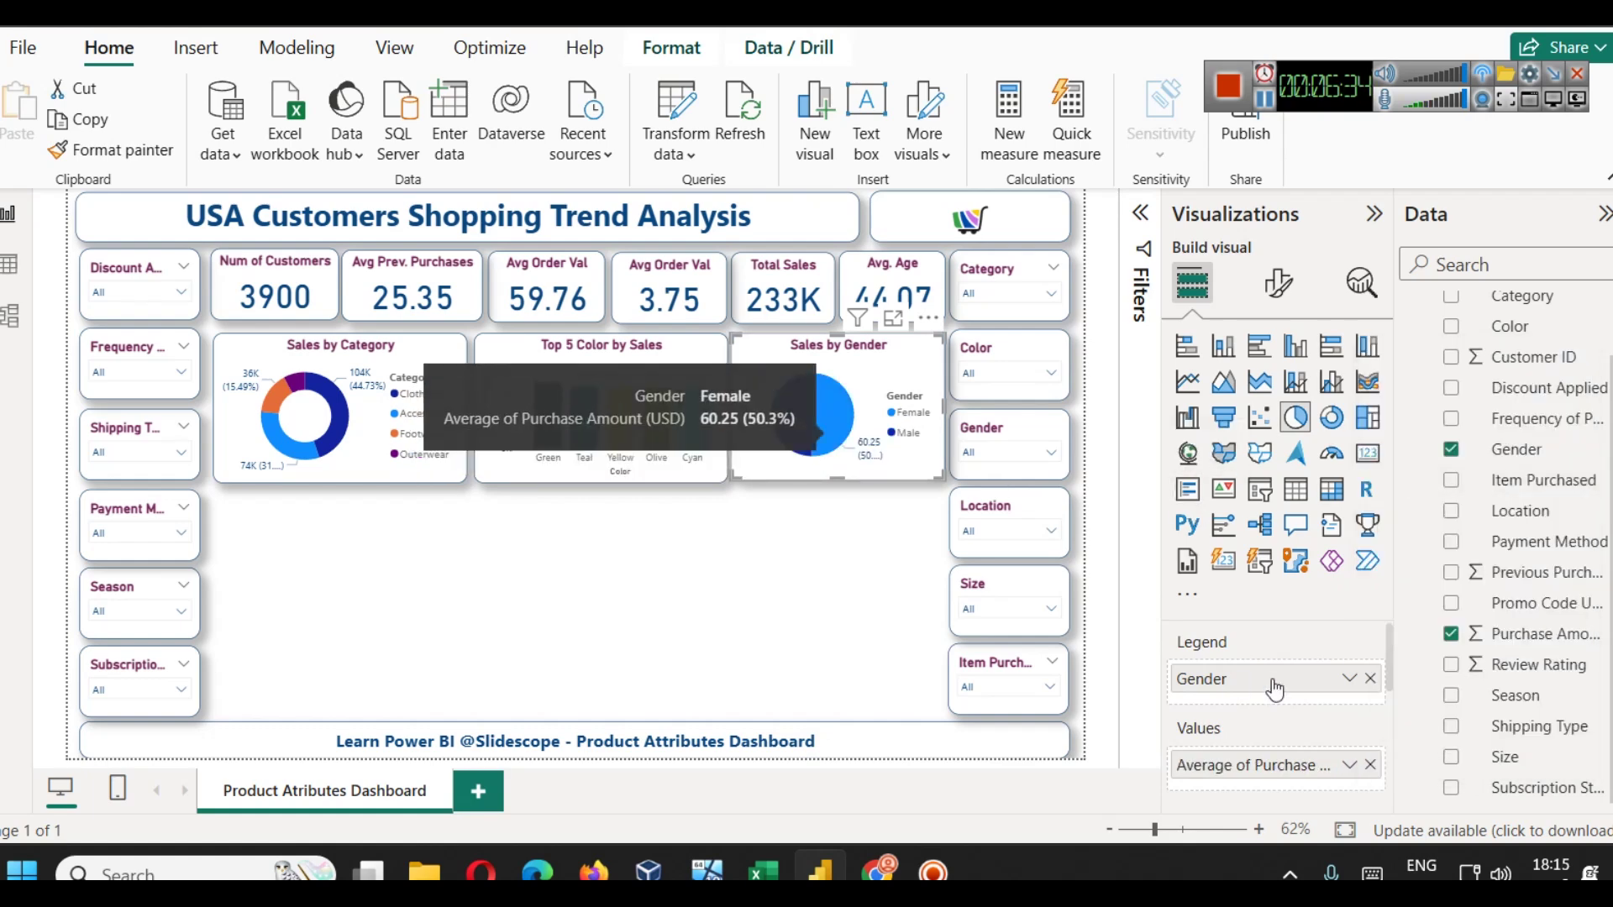
left_click(1349, 767)
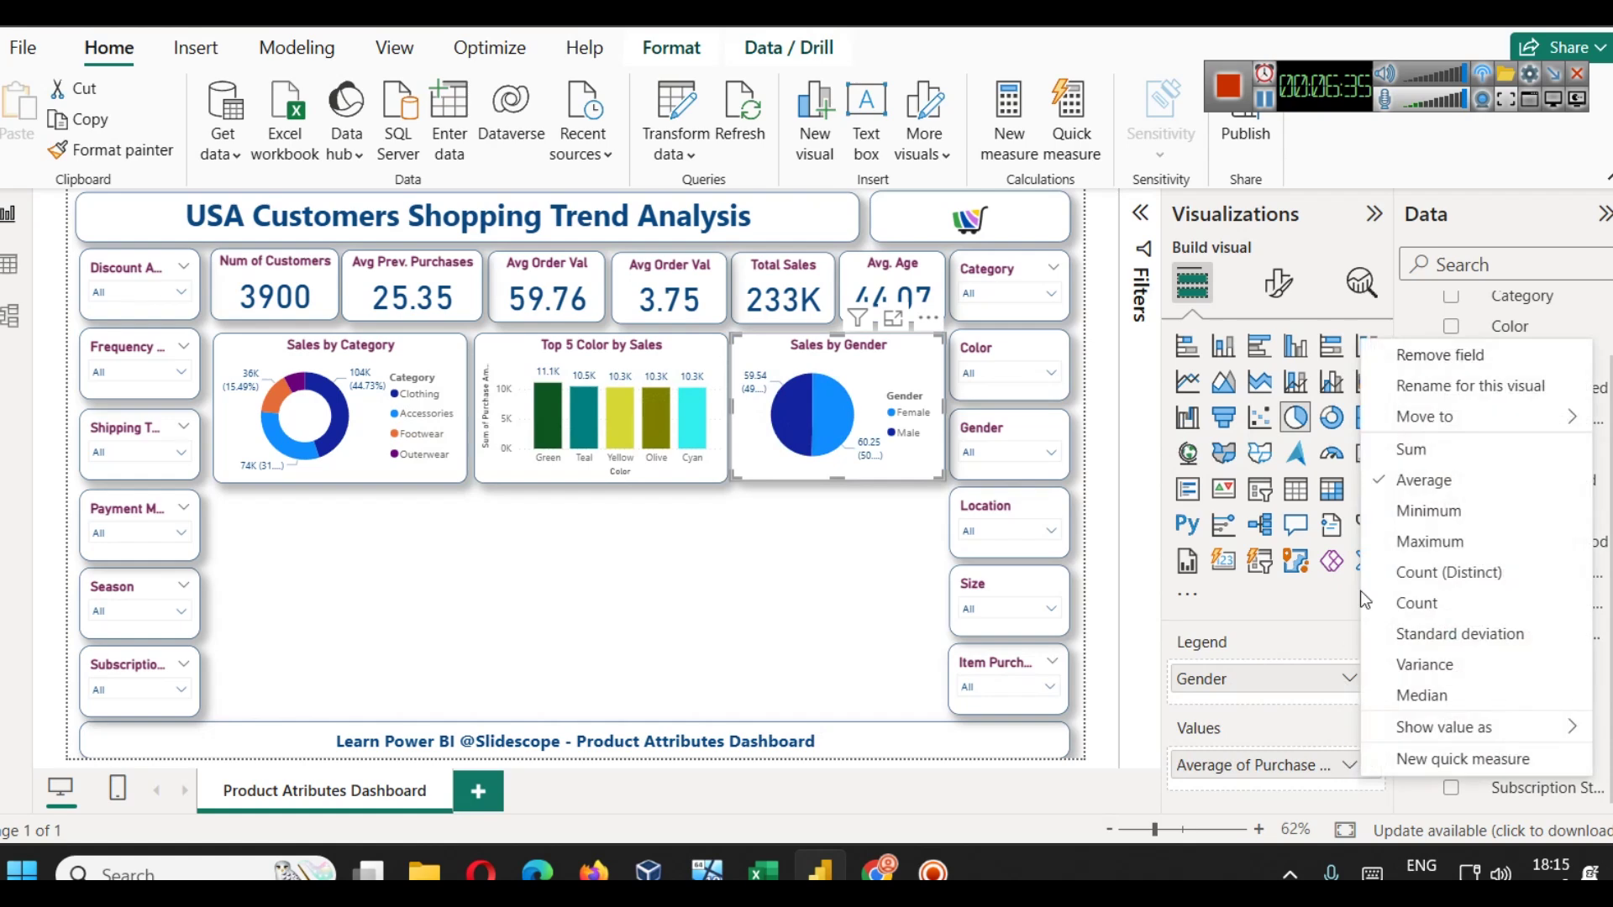
left_click(1419, 450)
left_click(764, 629)
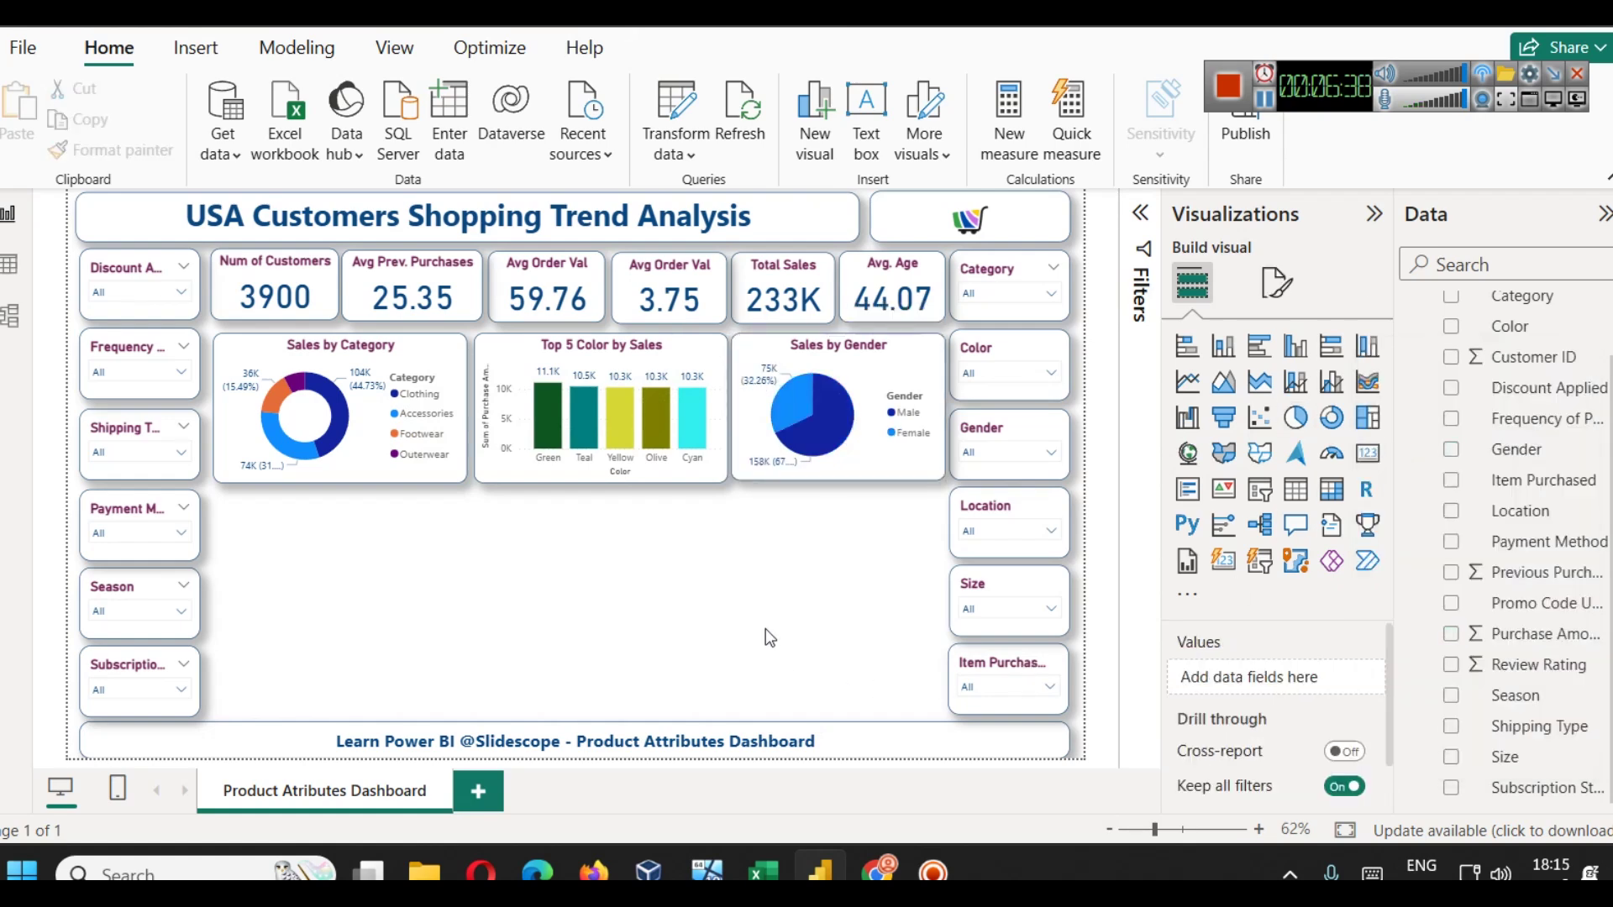
- Nudge the Top 5 Color by Sales and Sales by Gender charts slightly toward the Sales by Category chart
left_click(708, 372)
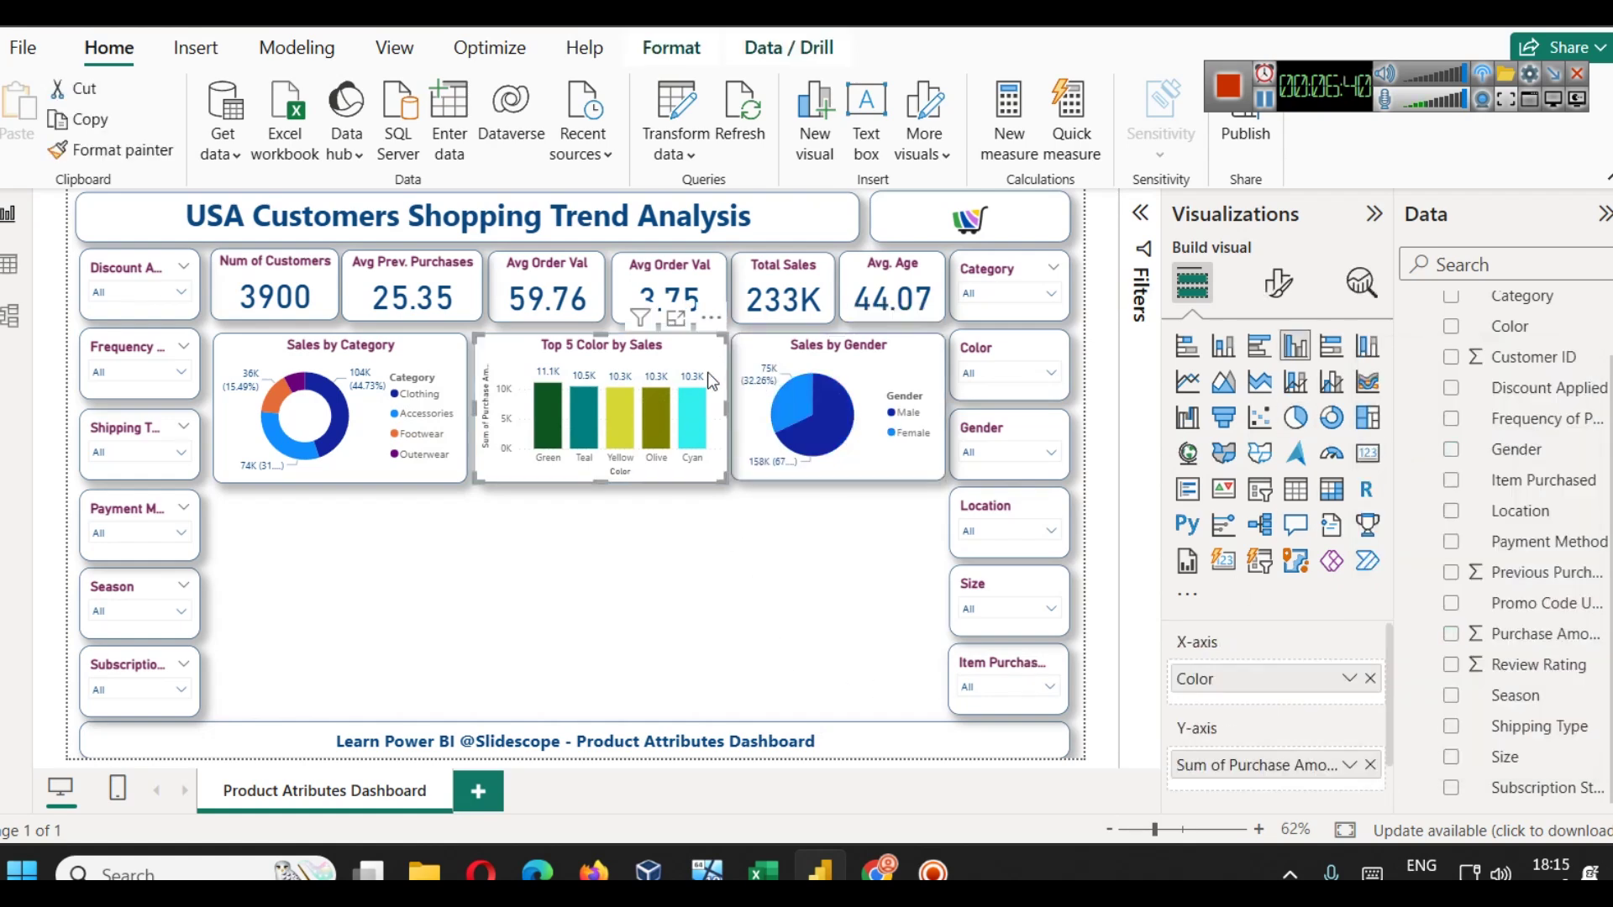
left_click(752, 371)
- Browse the list of states in the Location slicer
left_click(1008, 537)
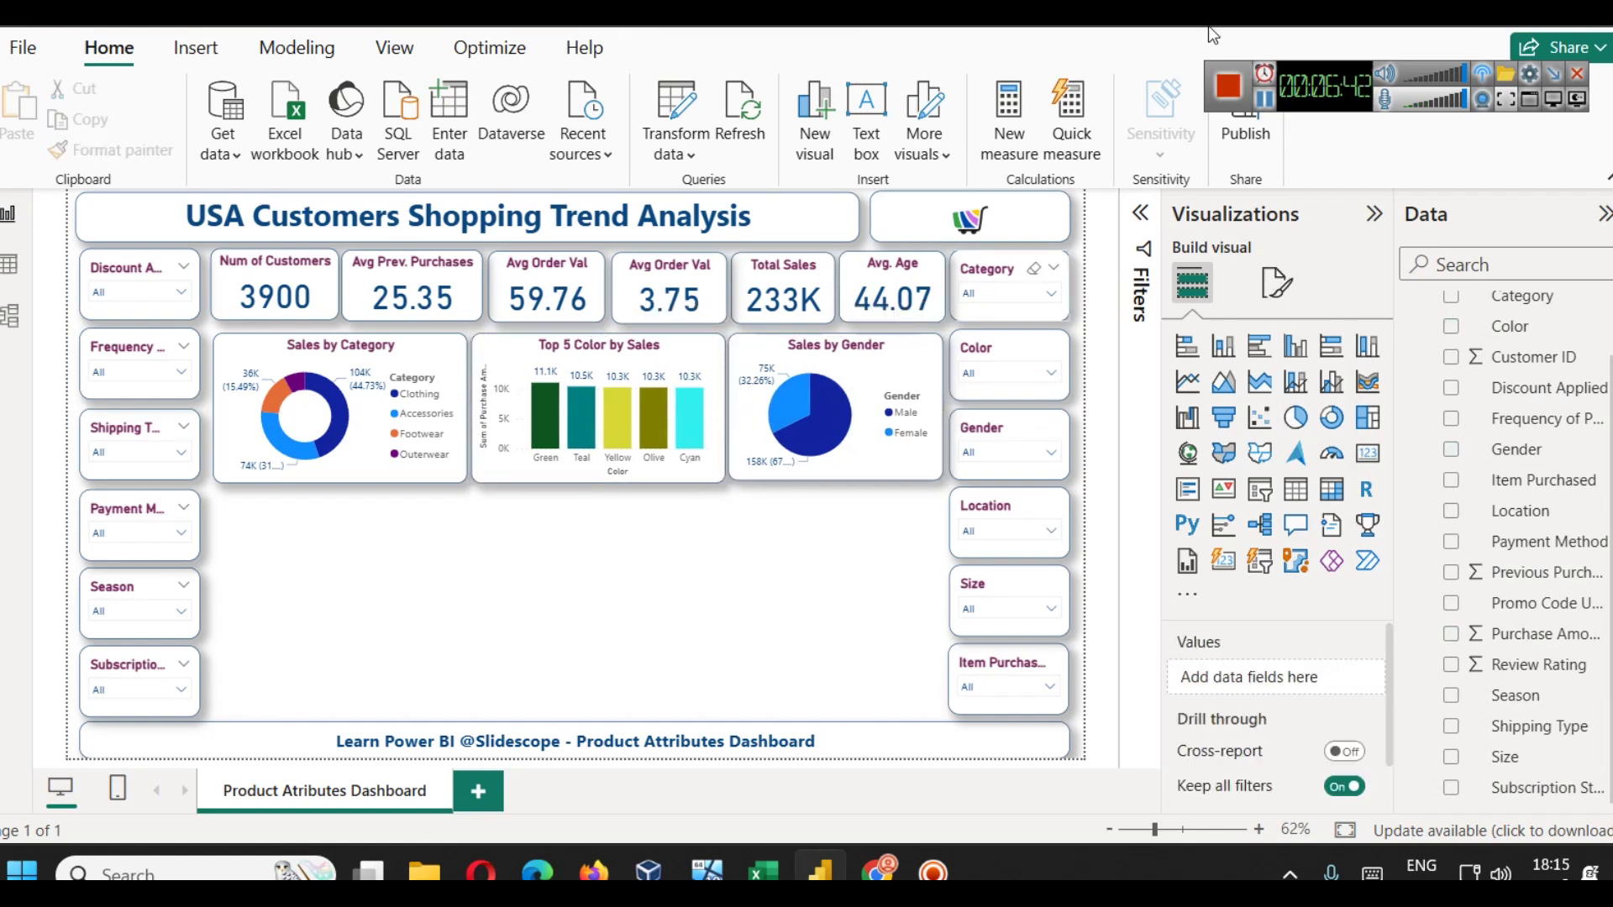
left_click(1033, 536)
scroll(1006, 415, "down", 1)
scroll(1005, 415, "down", 10)
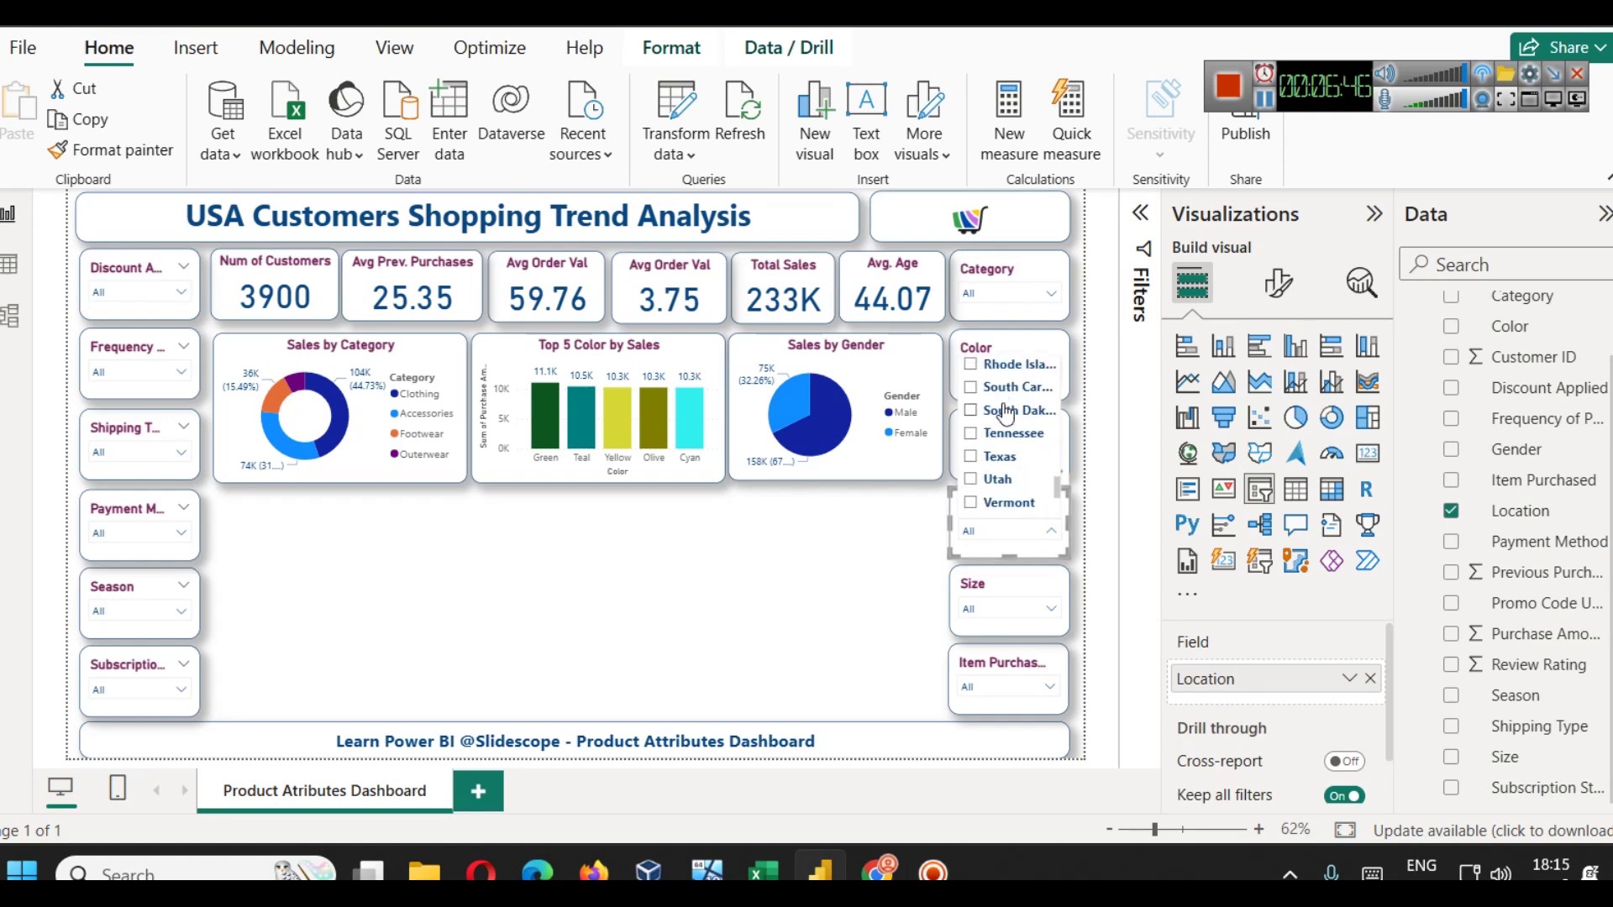
scroll(1006, 414, "up", 12)
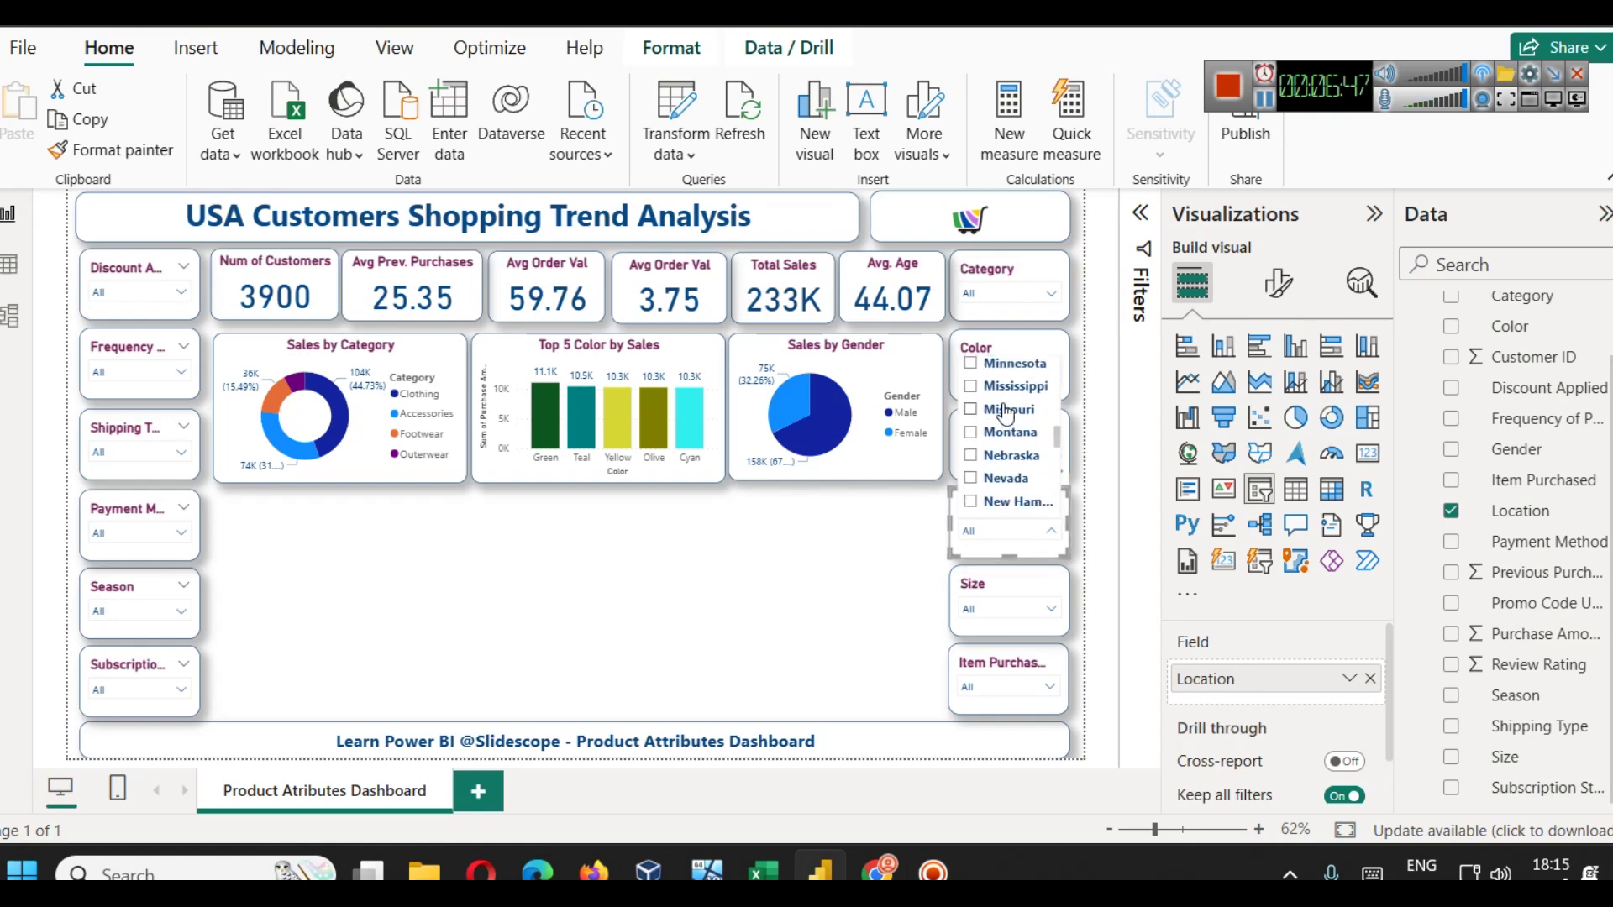
left_click(668, 565)
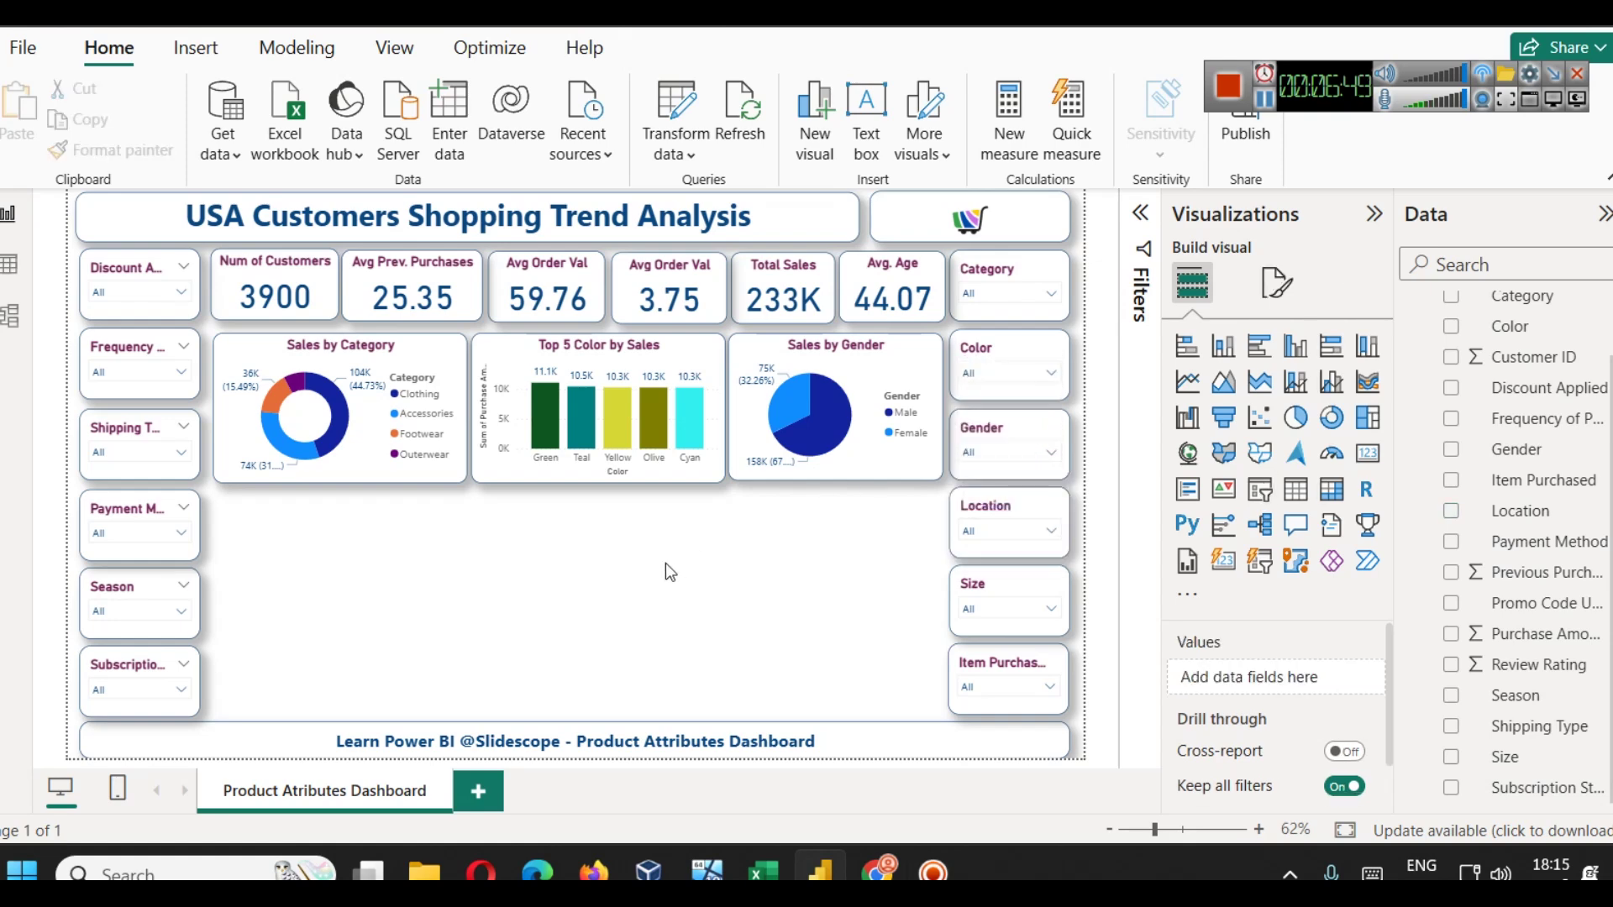
- Insert a shape map below the Sales by Category chart and fit it into the space above the footer
left_click(1260, 460)
left_click_drag(403, 616, 395, 548)
left_click_drag(329, 608, 339, 695)
left_click_drag(336, 491, 334, 506)
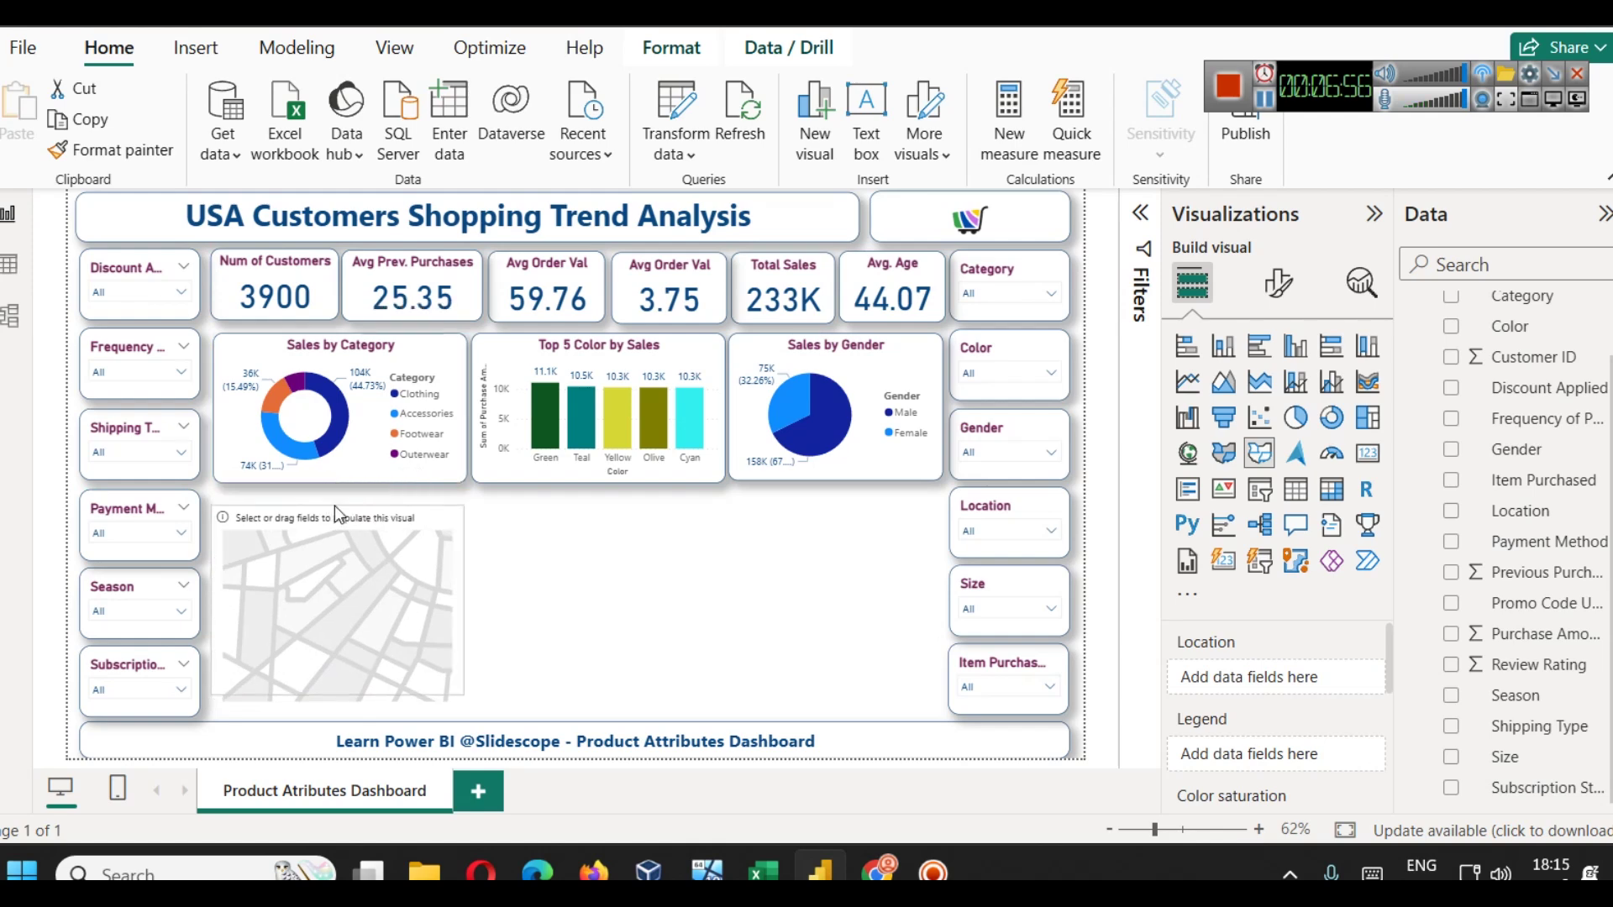
left_click_drag(331, 646, 331, 660)
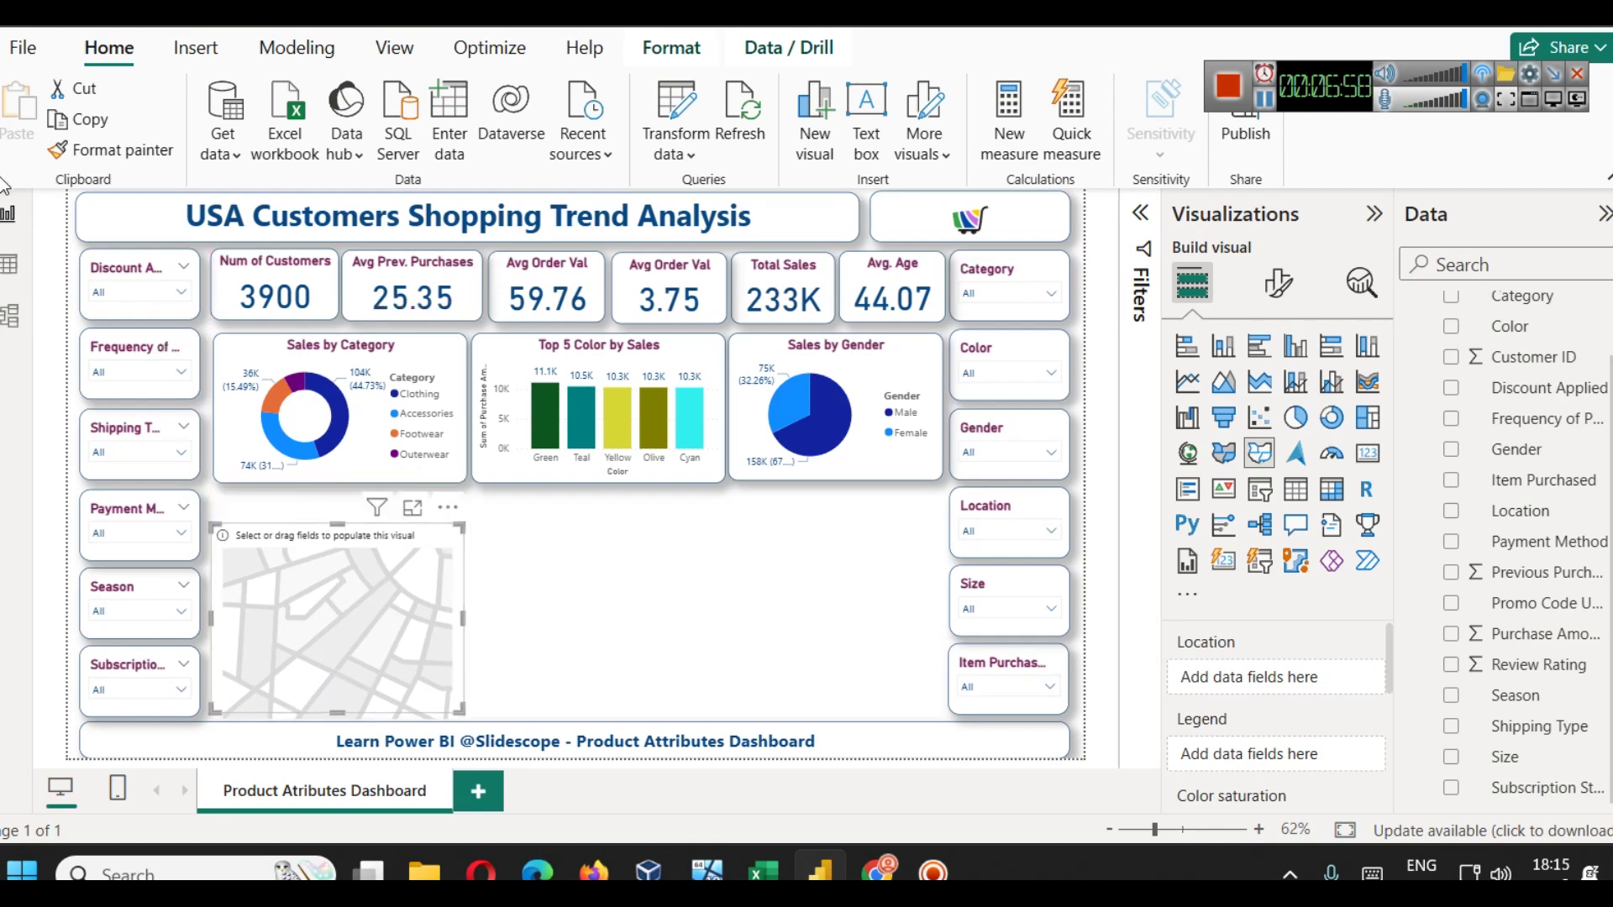
- Check the Shape map visual setting among the preview features in the program options, then cancel the dialog
left_click(23, 47)
left_click(120, 492)
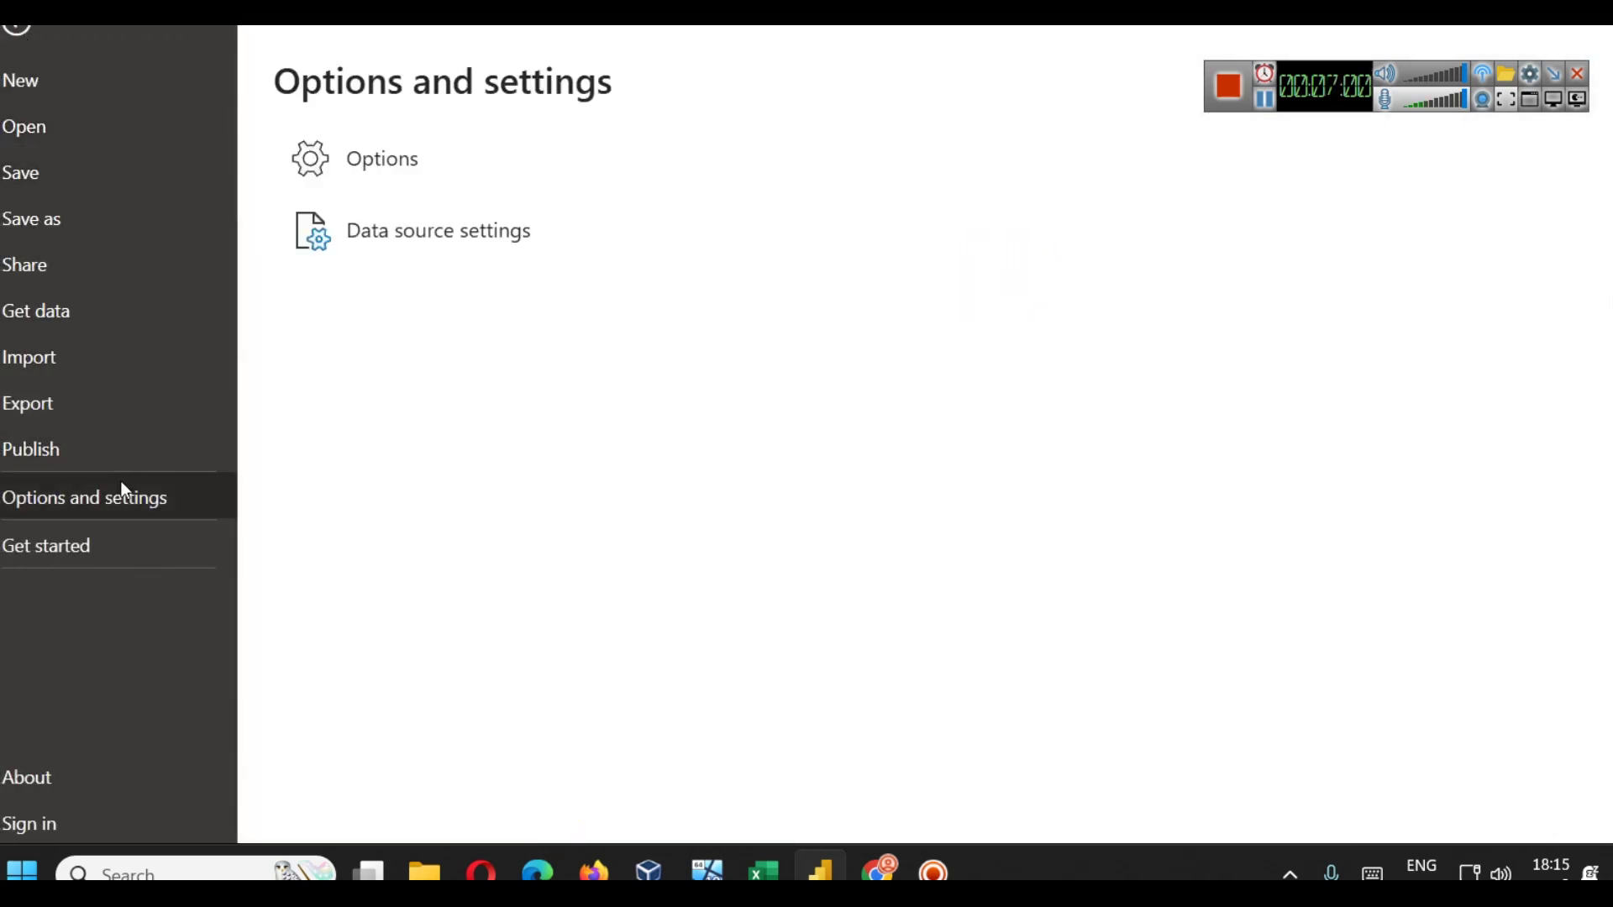
left_click(386, 166)
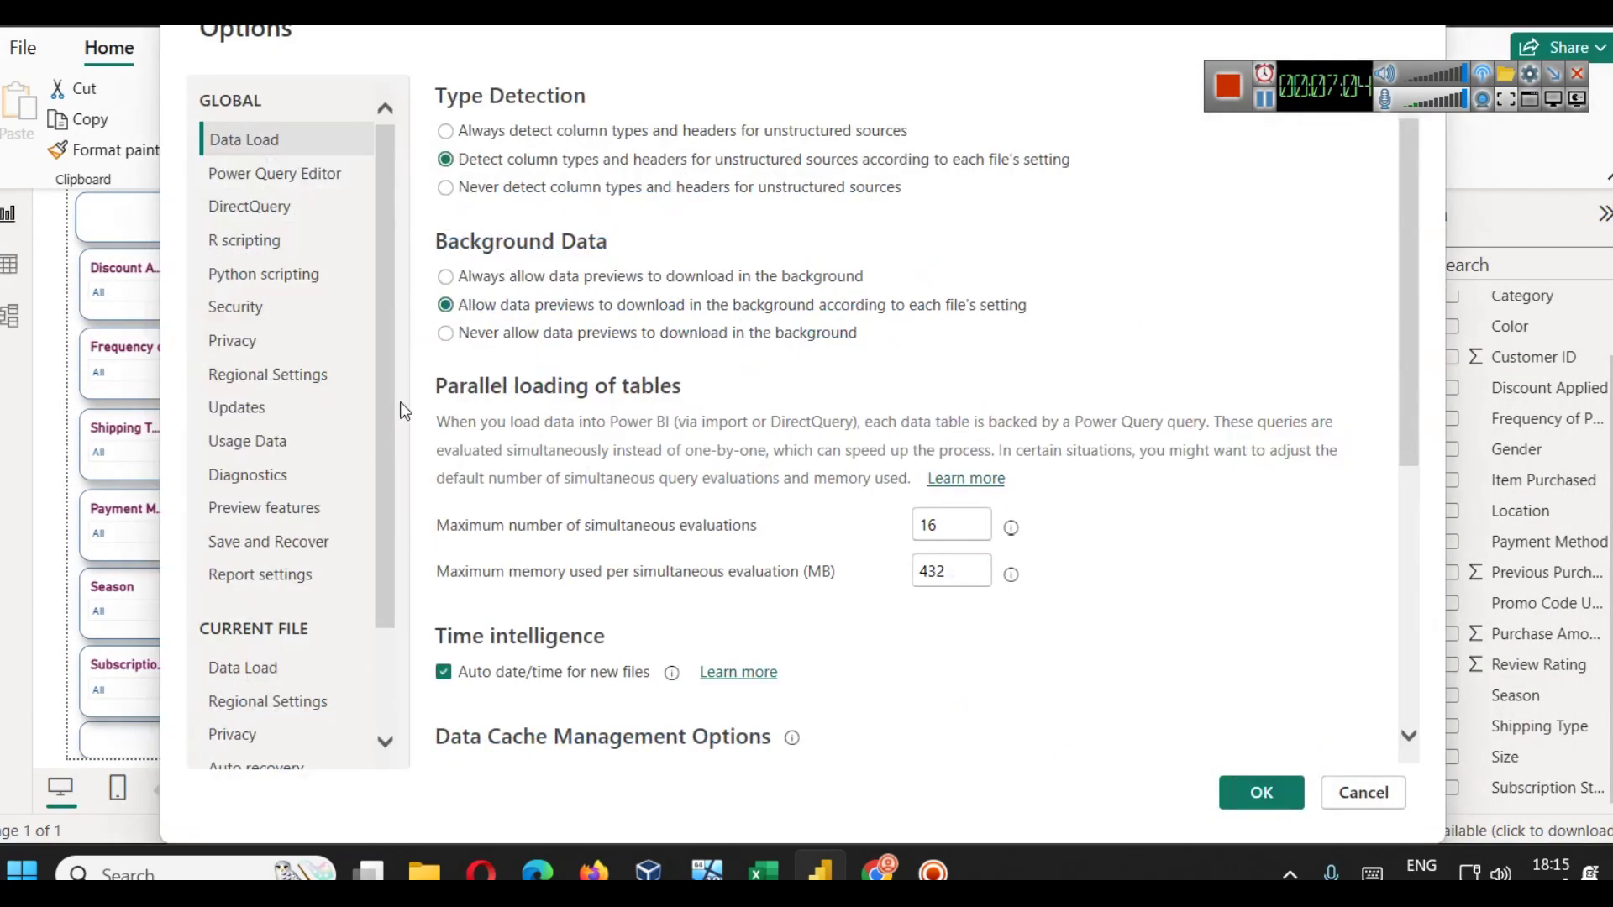
left_click(279, 500)
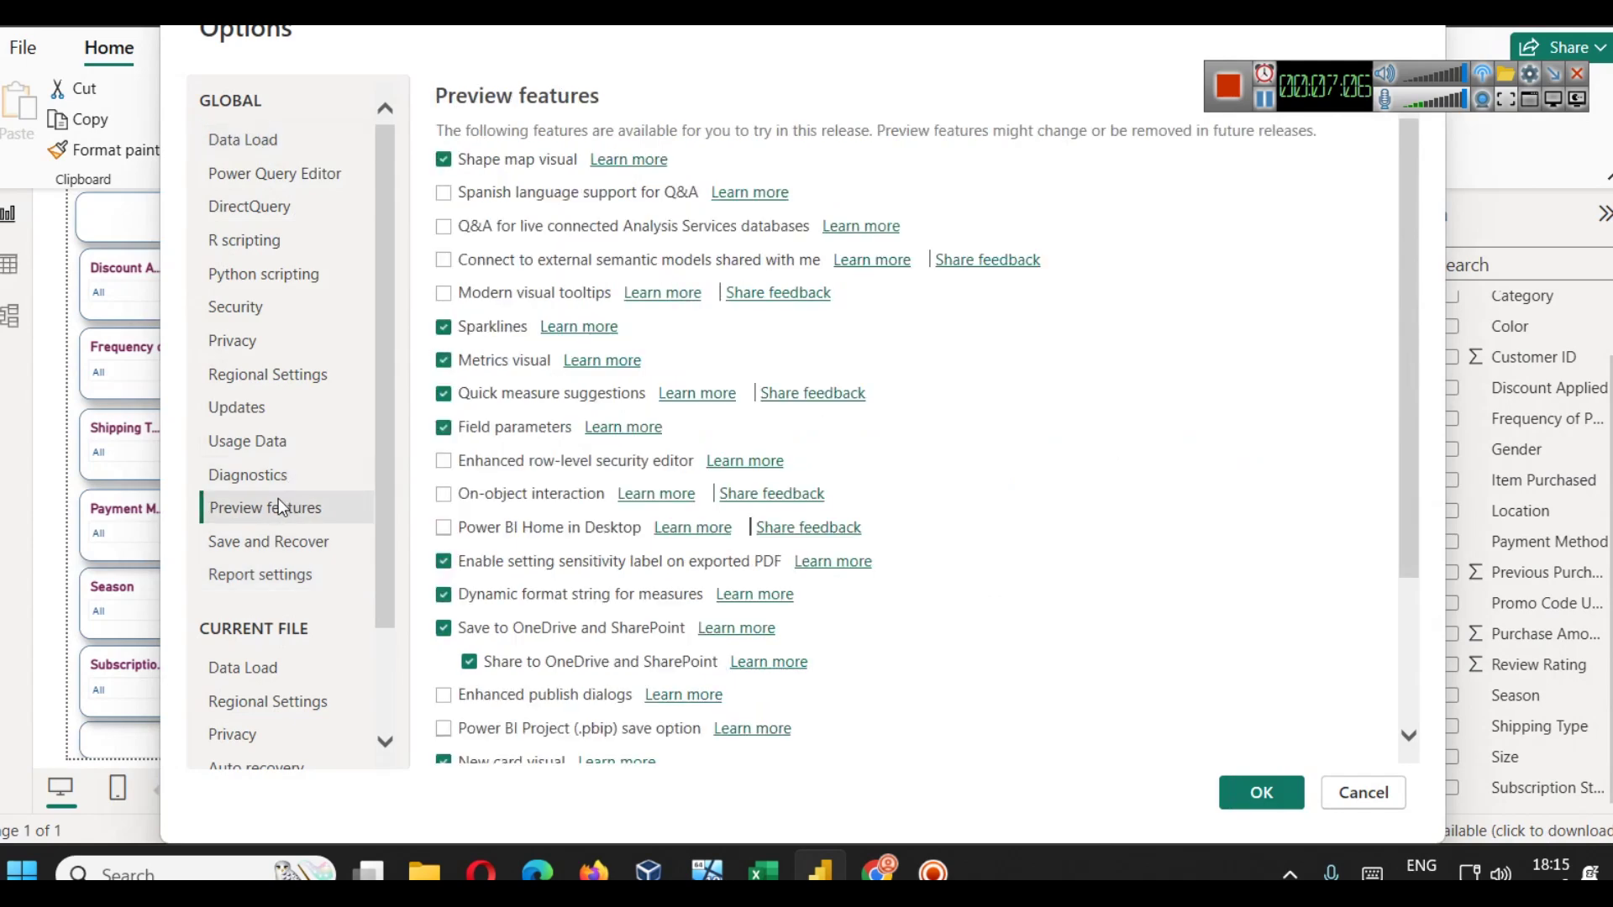
left_click(444, 159)
left_click(1365, 798)
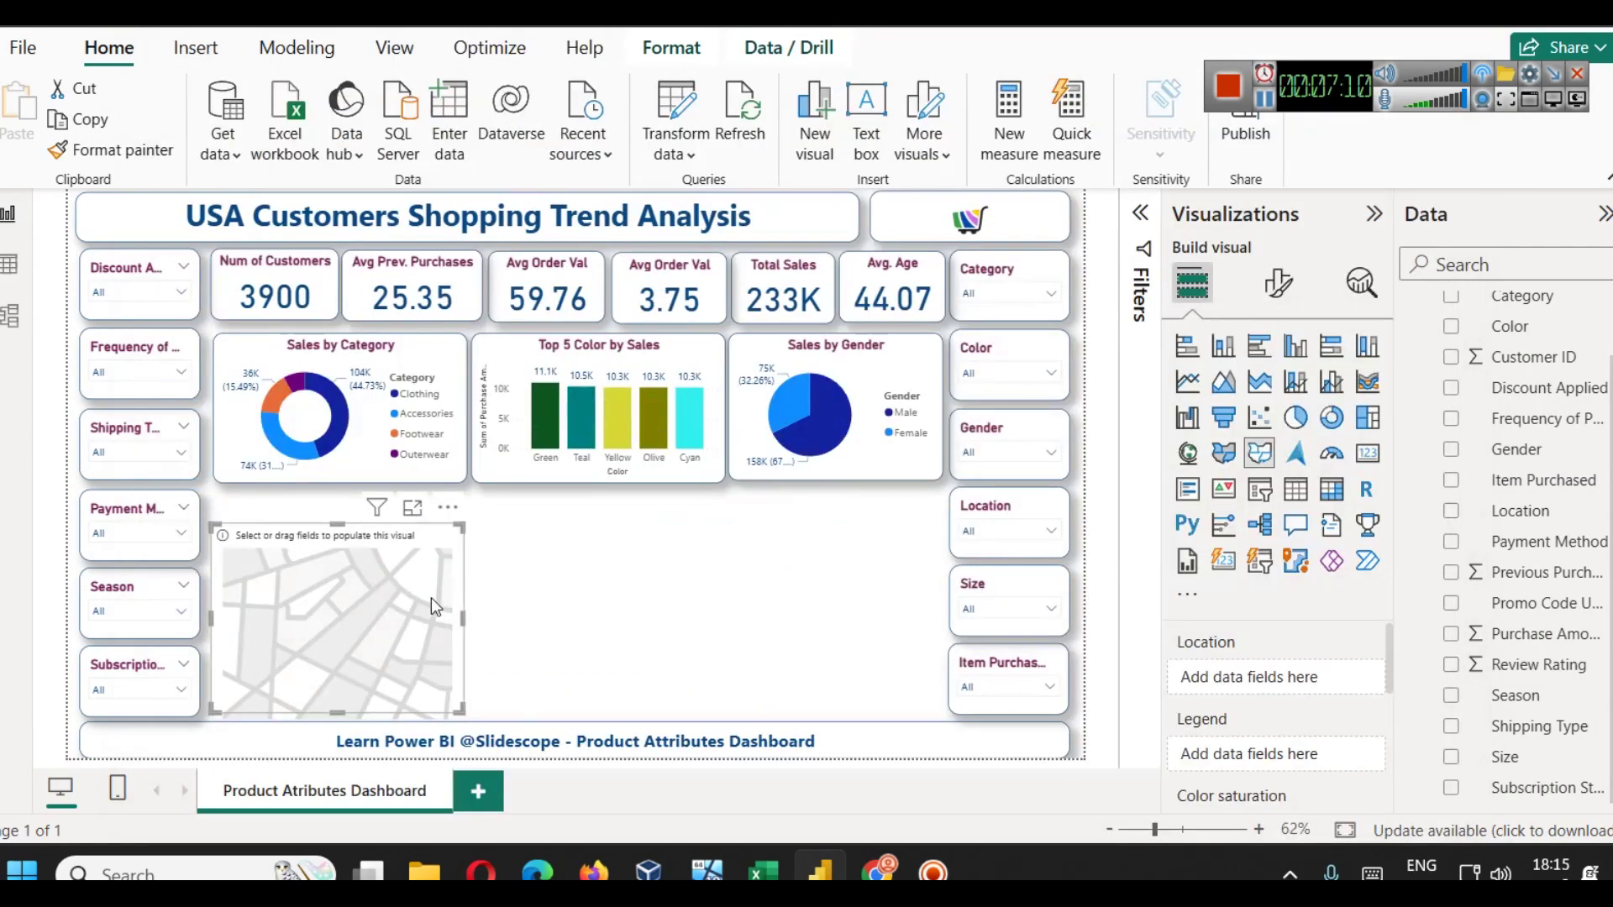
- Lower the shape map's upper edge slightly and extend the Sales by Category chart downward toward the map
left_click_drag(338, 522, 338, 540)
left_click(331, 480)
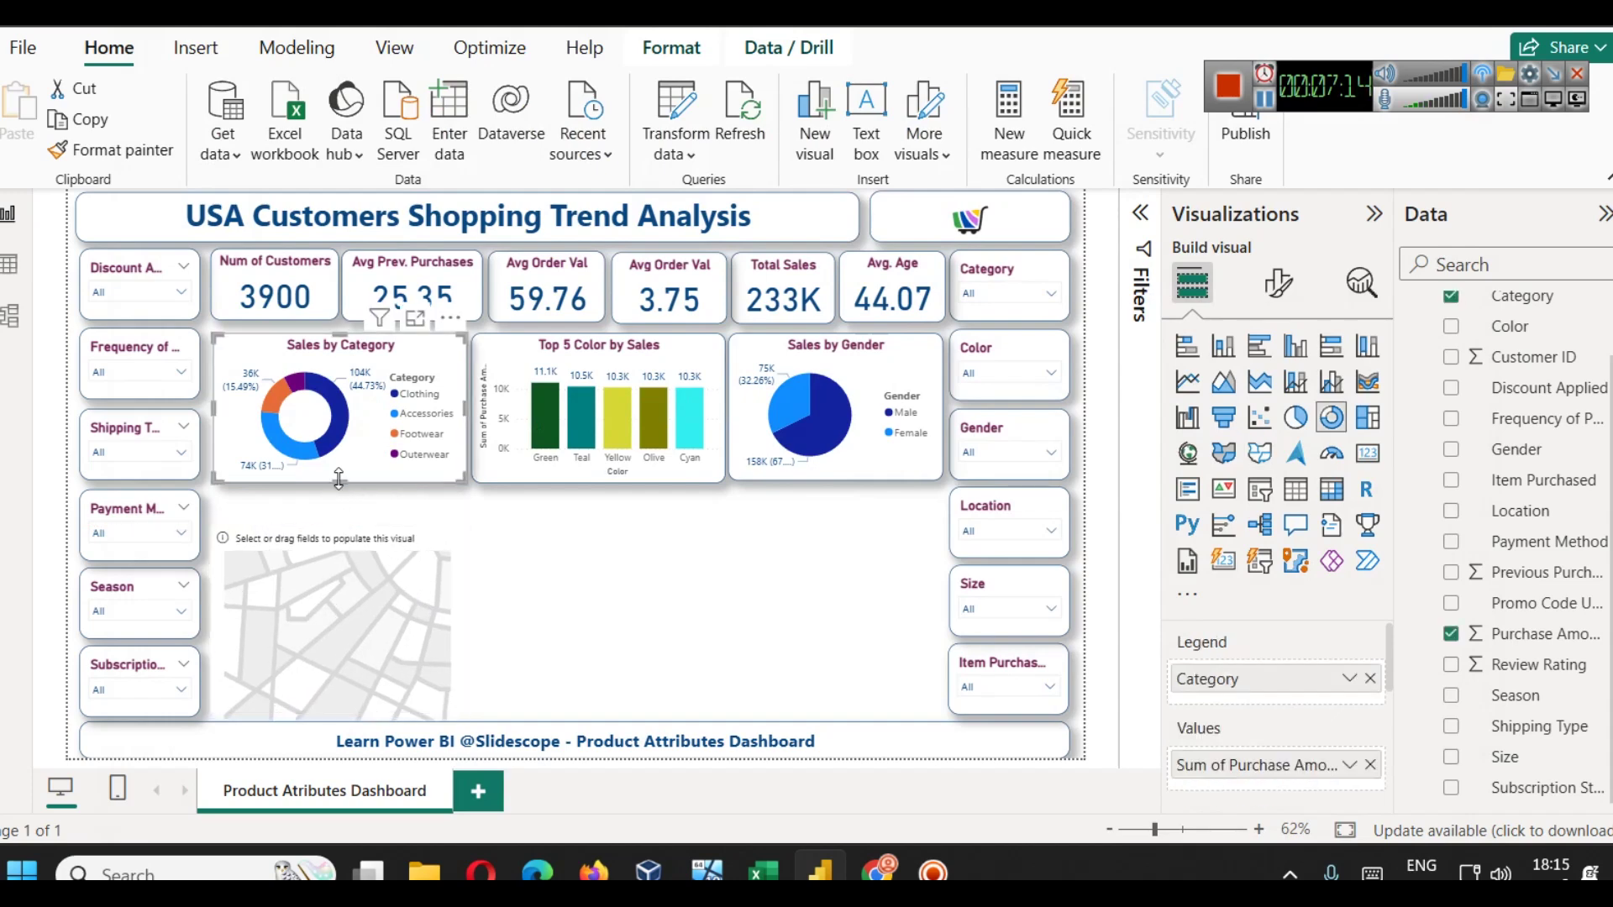
left_click_drag(339, 482, 340, 505)
left_click(375, 634)
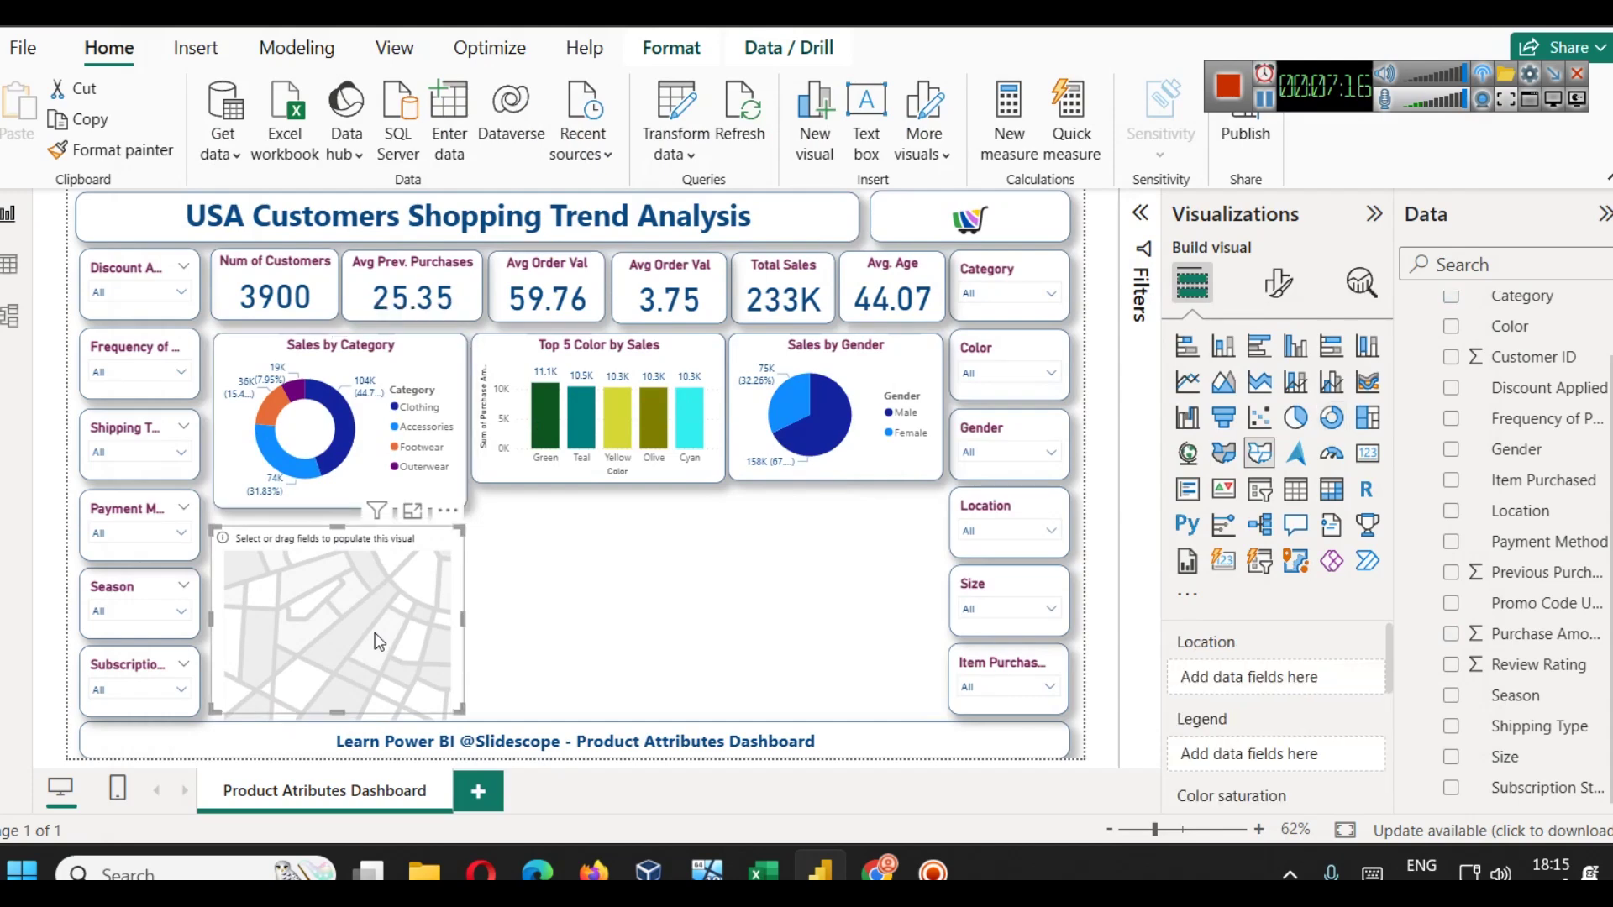
left_click(360, 487)
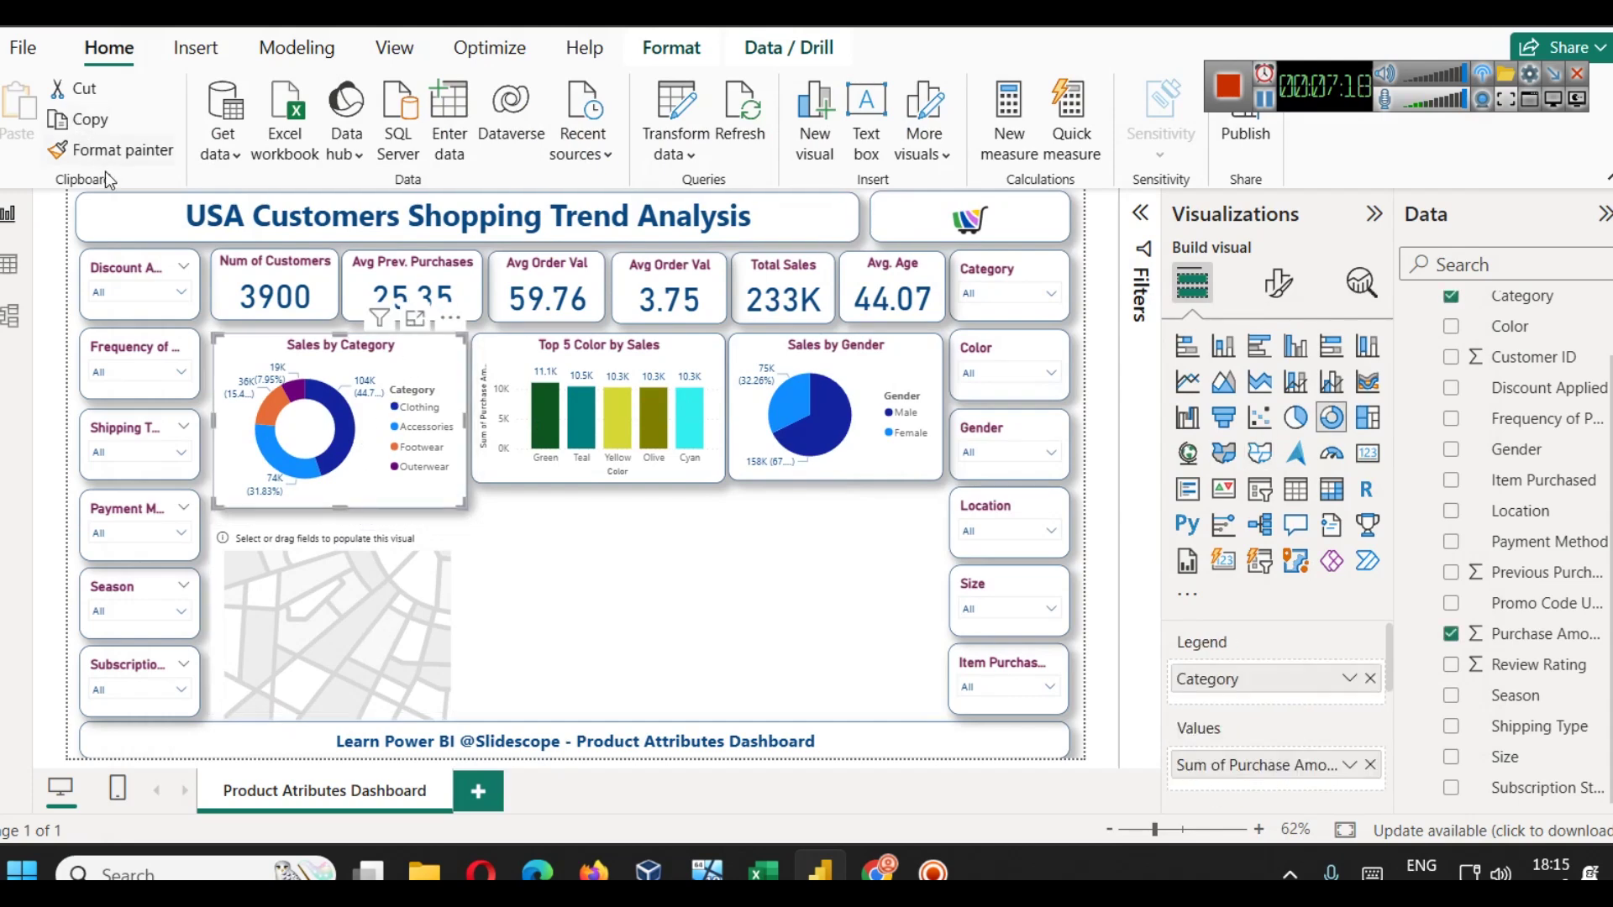
- Populate the shape map with Location as its location field and Purchase Amount (USD) as its color saturation
left_click(353, 626)
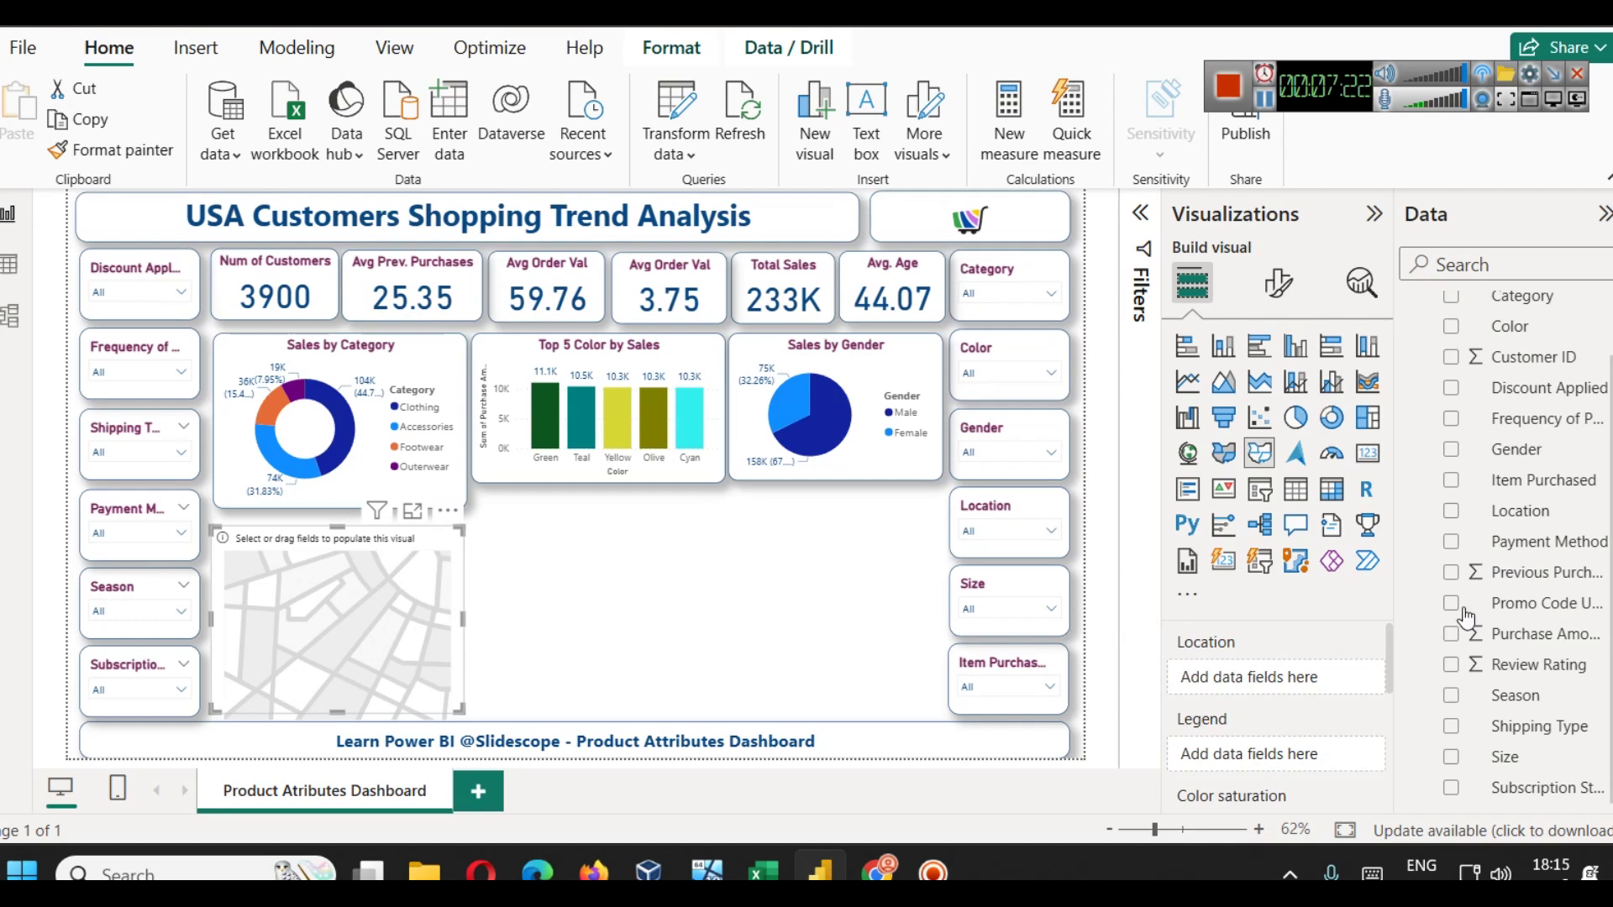
left_click_drag(1573, 527, 1295, 676)
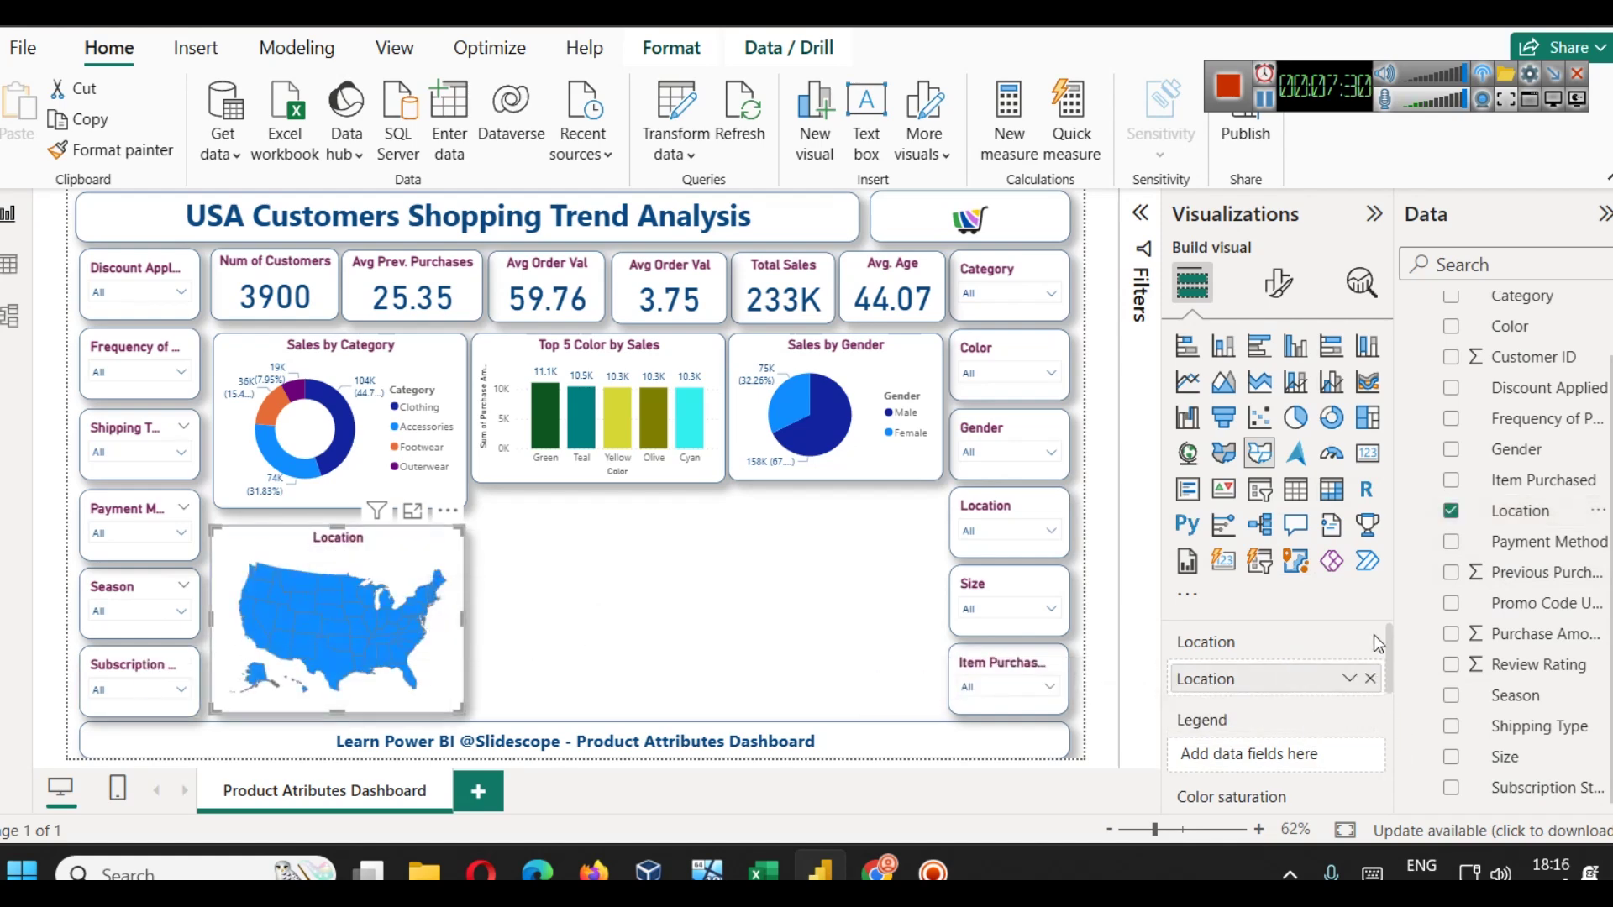
left_click_drag(1388, 634, 1393, 663)
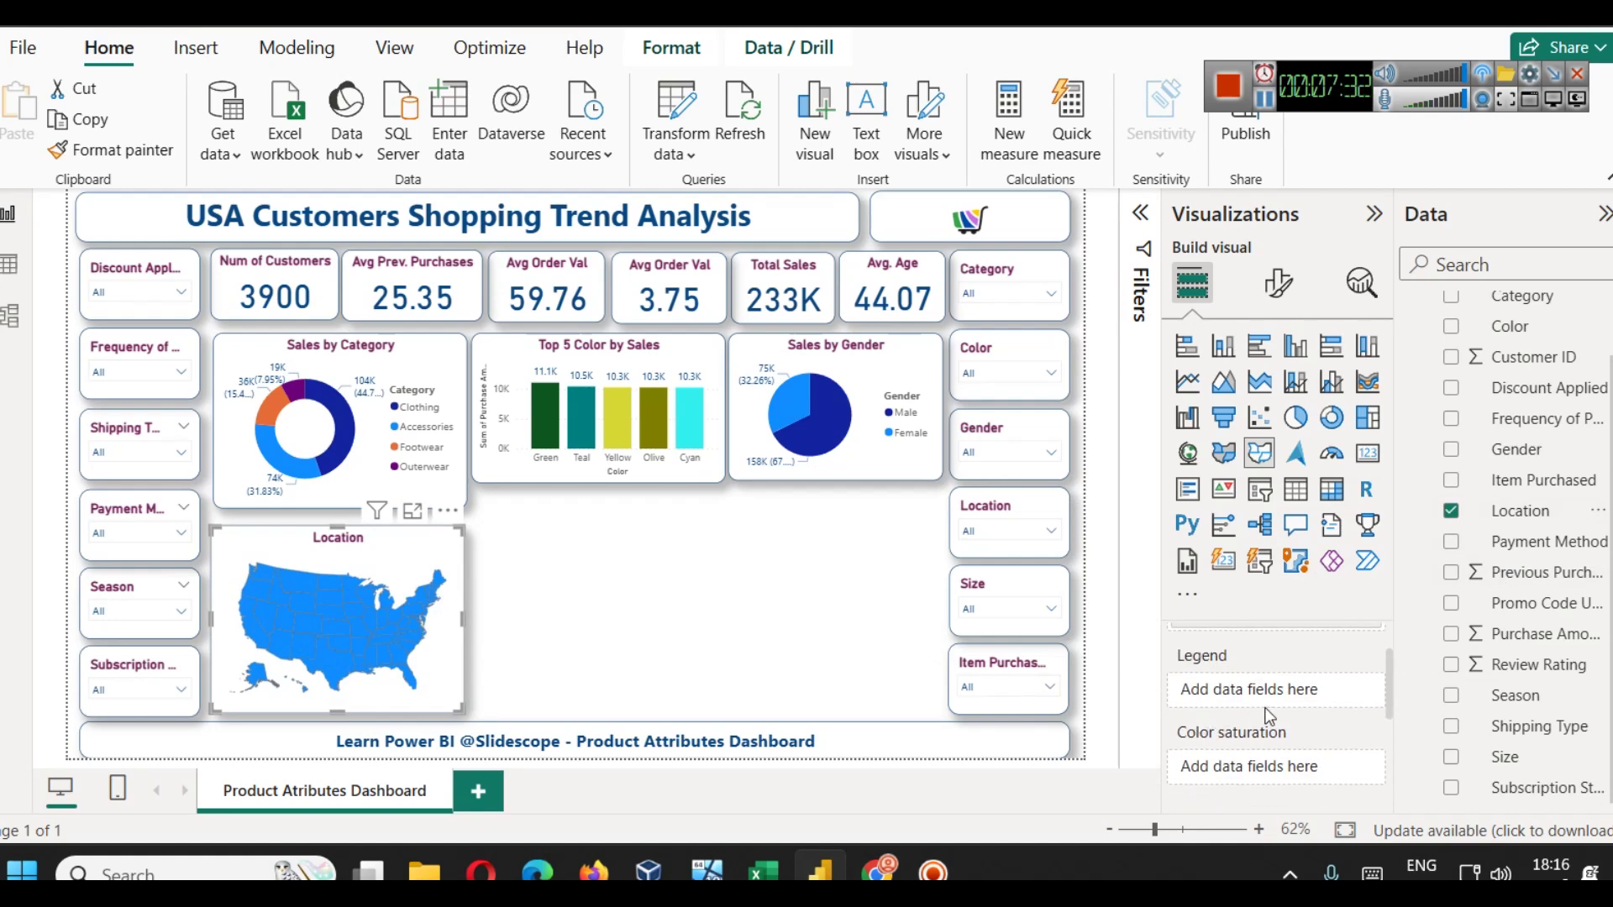
scroll(1248, 725, "down", 1)
scroll(1248, 724, "up", 1)
scroll(1238, 731, "down", 1)
scroll(1238, 730, "down", 1)
left_click_drag(1390, 767, 1383, 733)
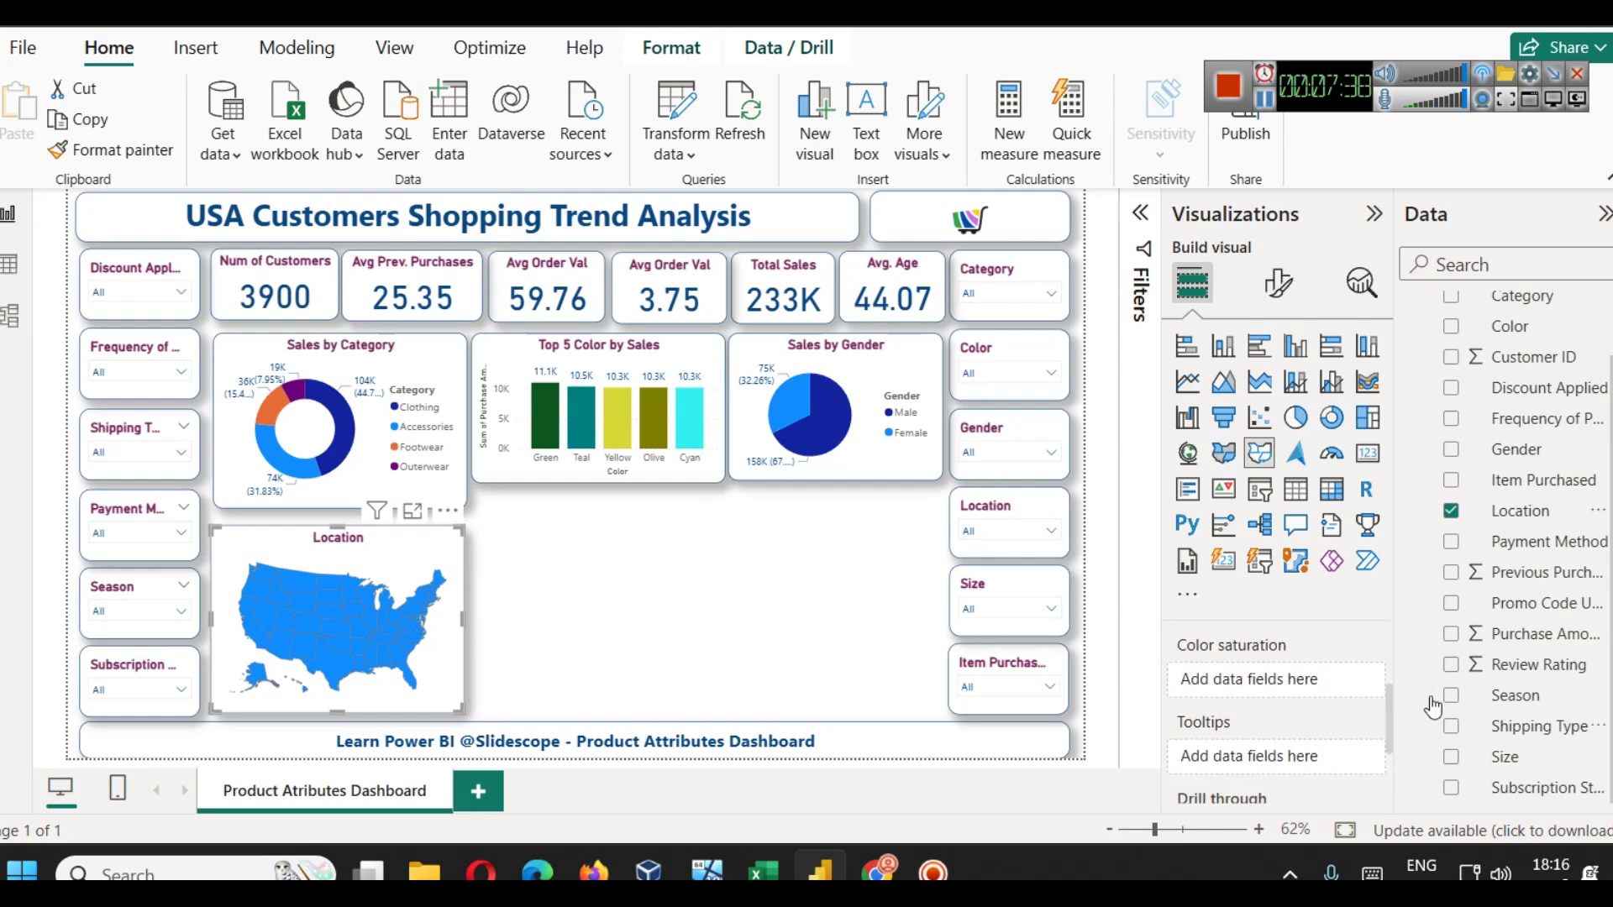
left_click_drag(1547, 634, 1316, 679)
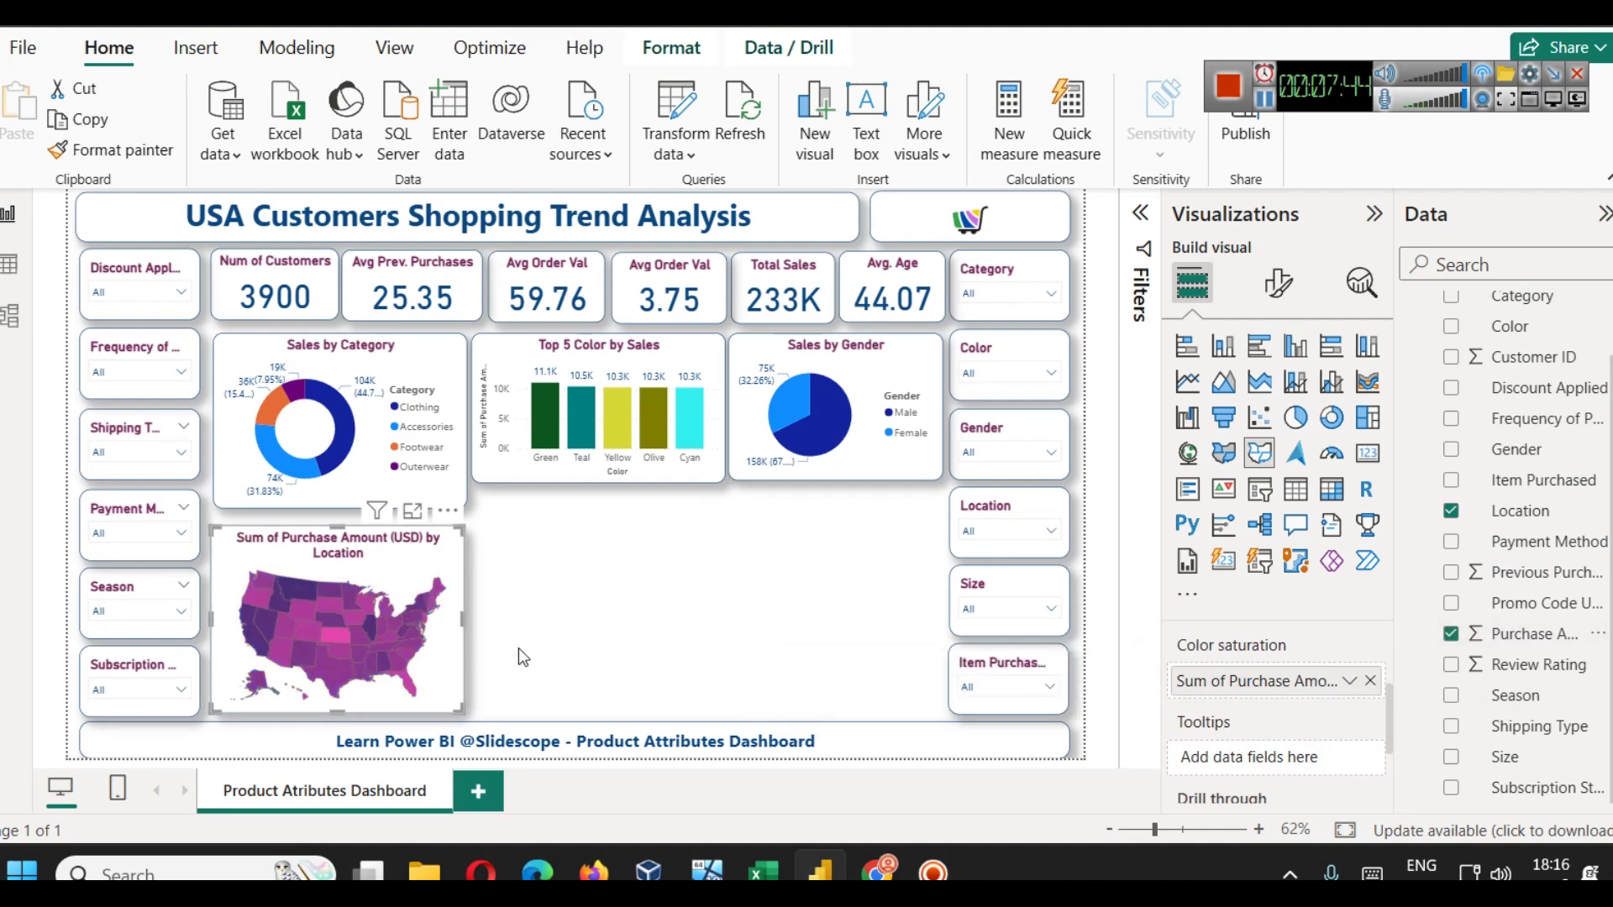
- View the shape map in focus mode, inspect purchase amounts for individual states such as Montana and New York, and return to the report
left_click(411, 511)
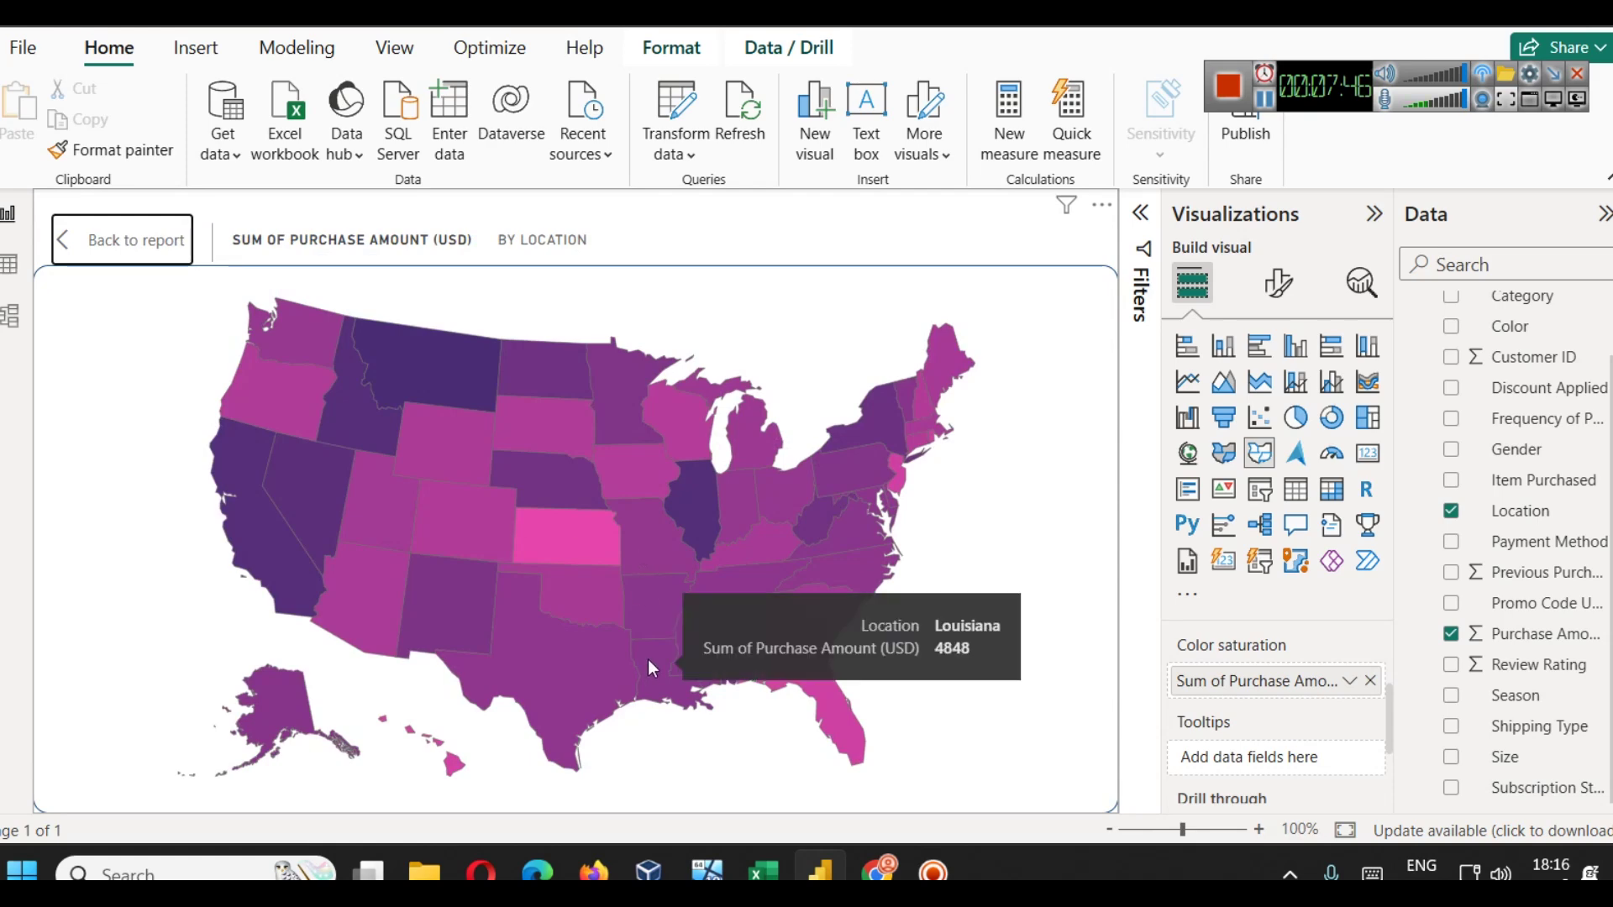
mouse_move(465, 392)
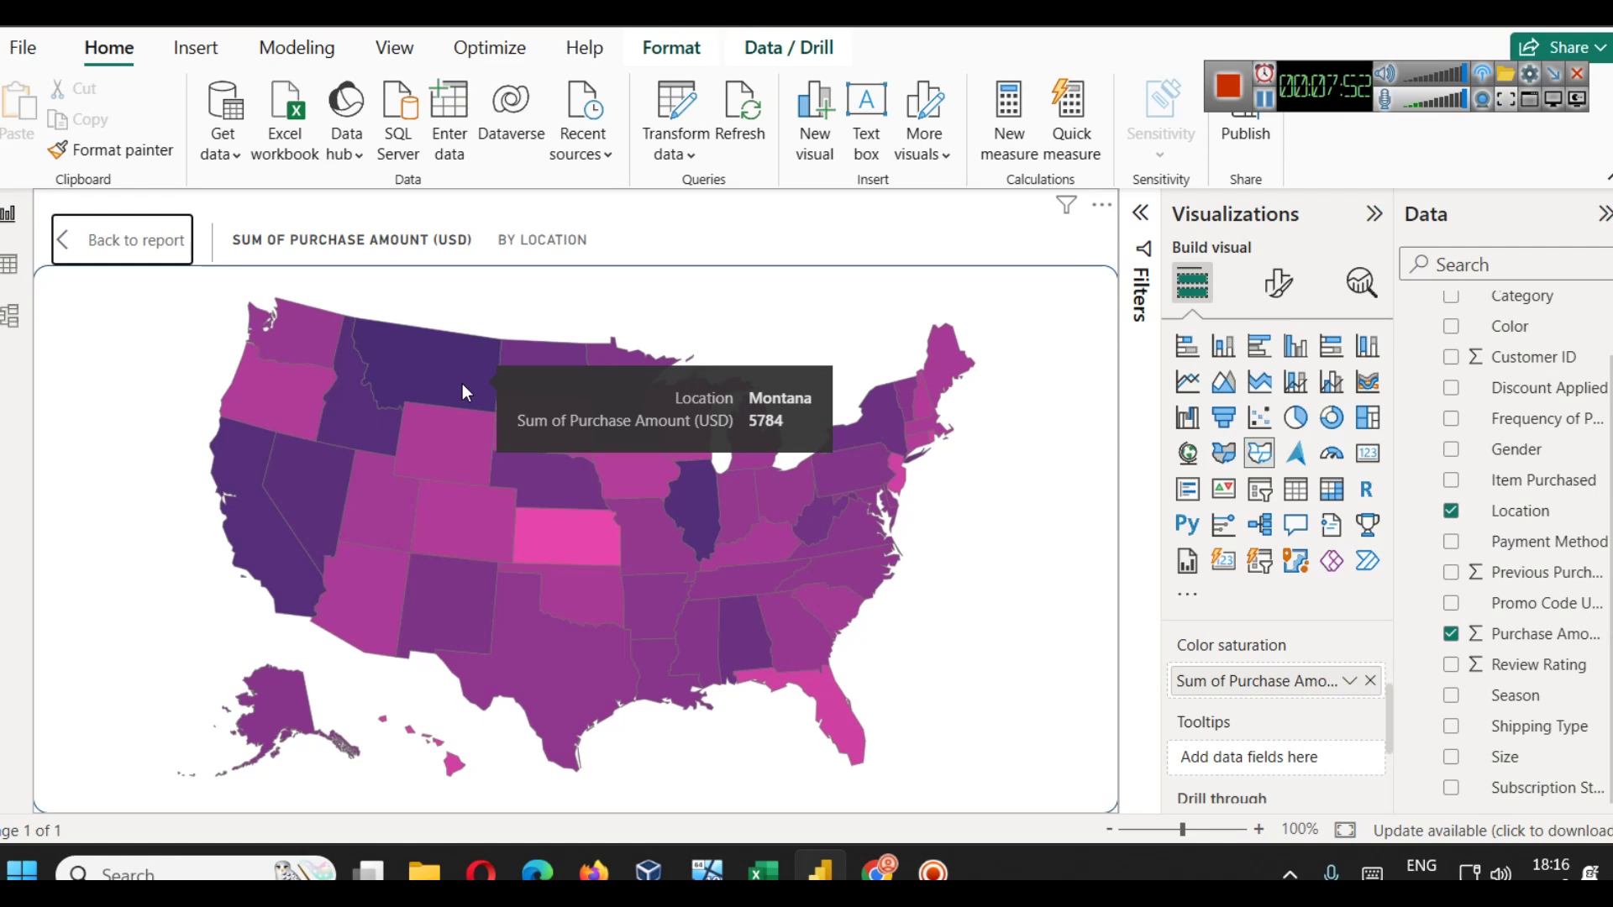
mouse_move(565, 549)
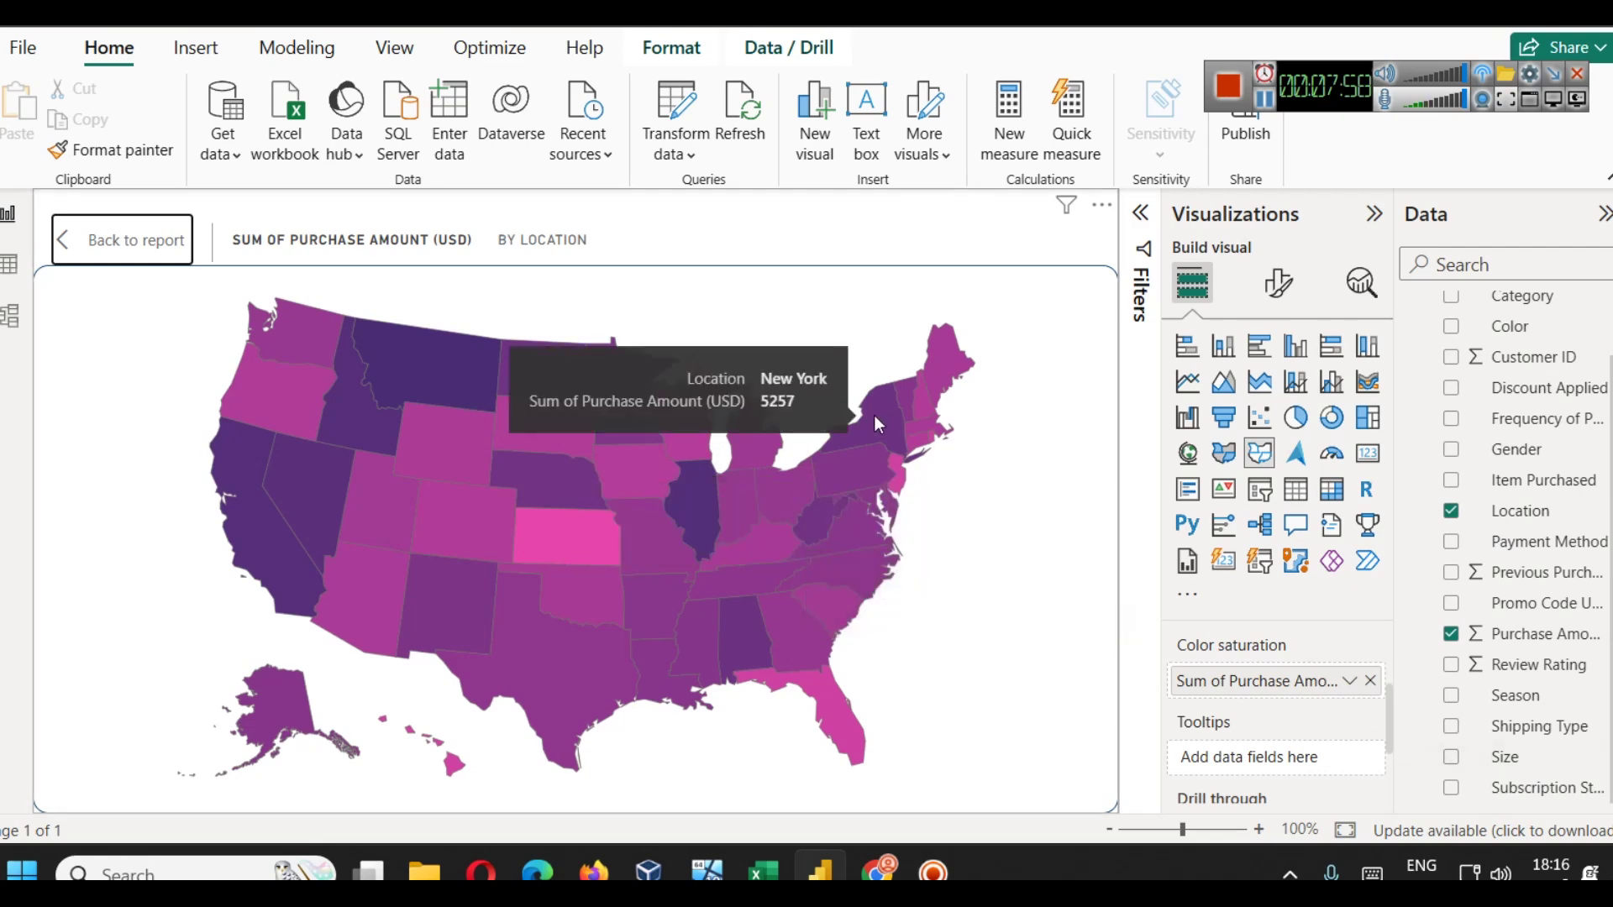
left_click(142, 252)
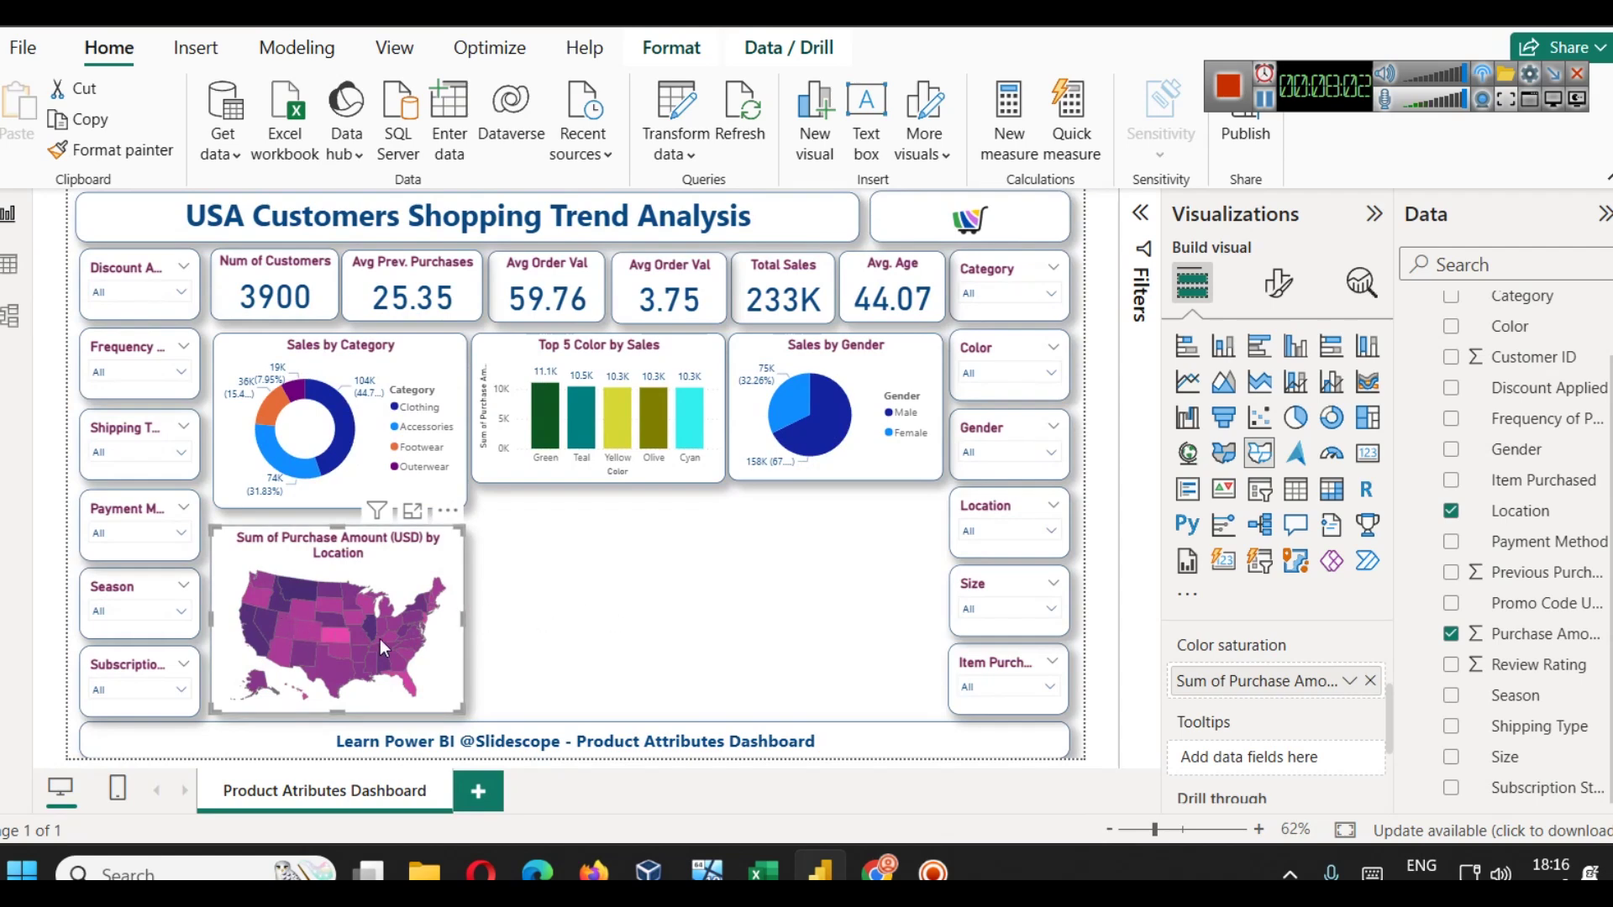
- Review the shape map's legend, map type and other map settings in its visual formatting options
left_click(1277, 283)
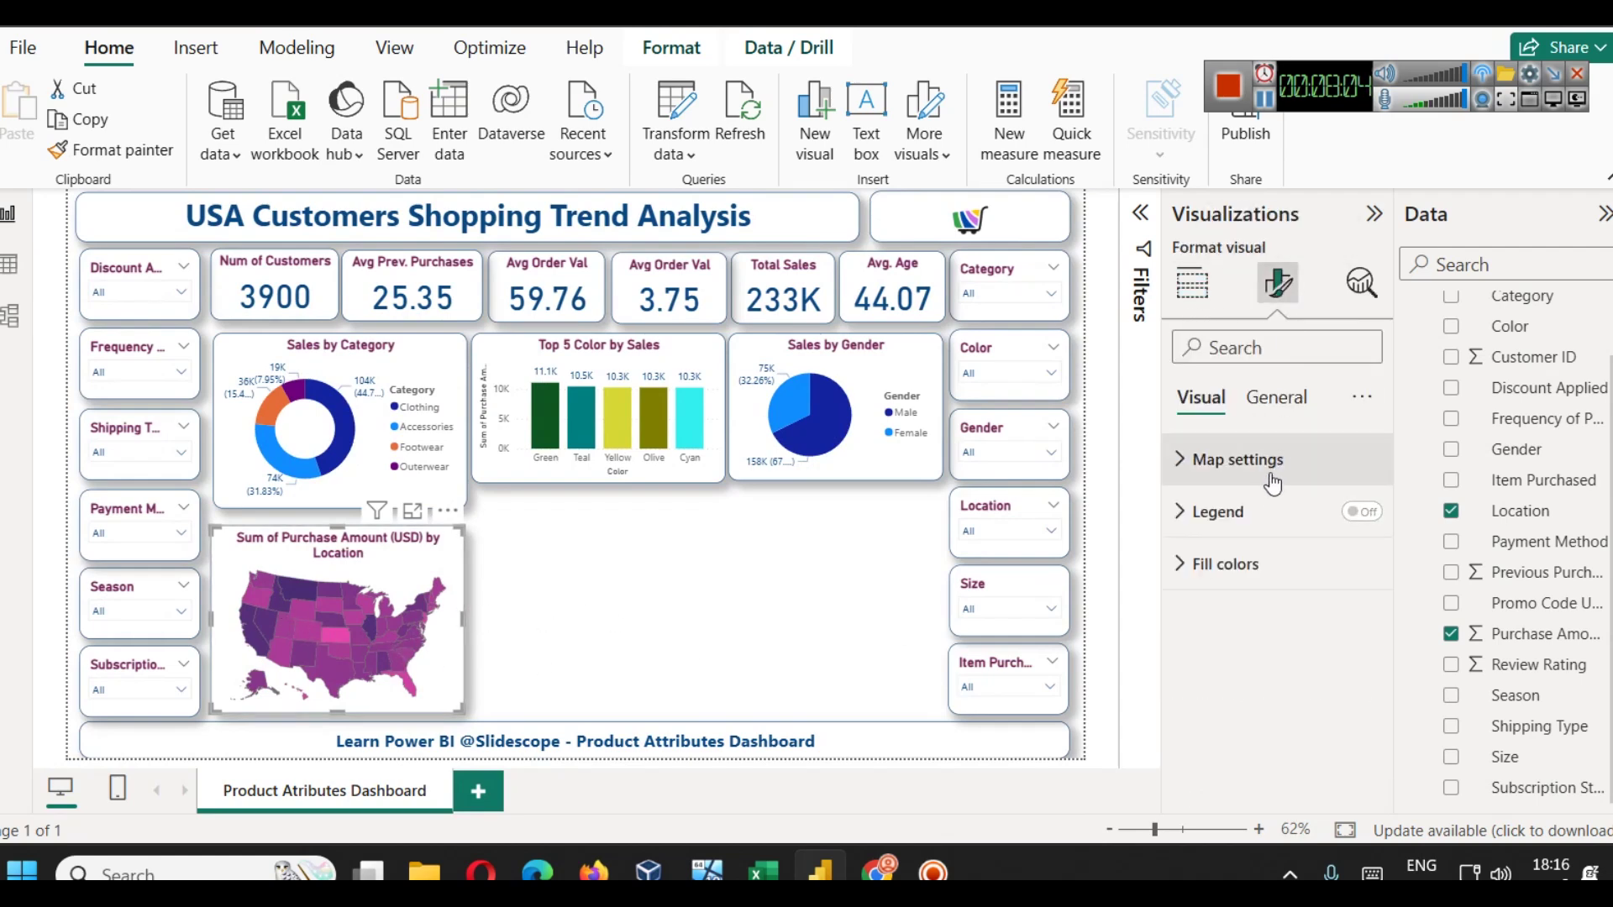
left_click(1252, 511)
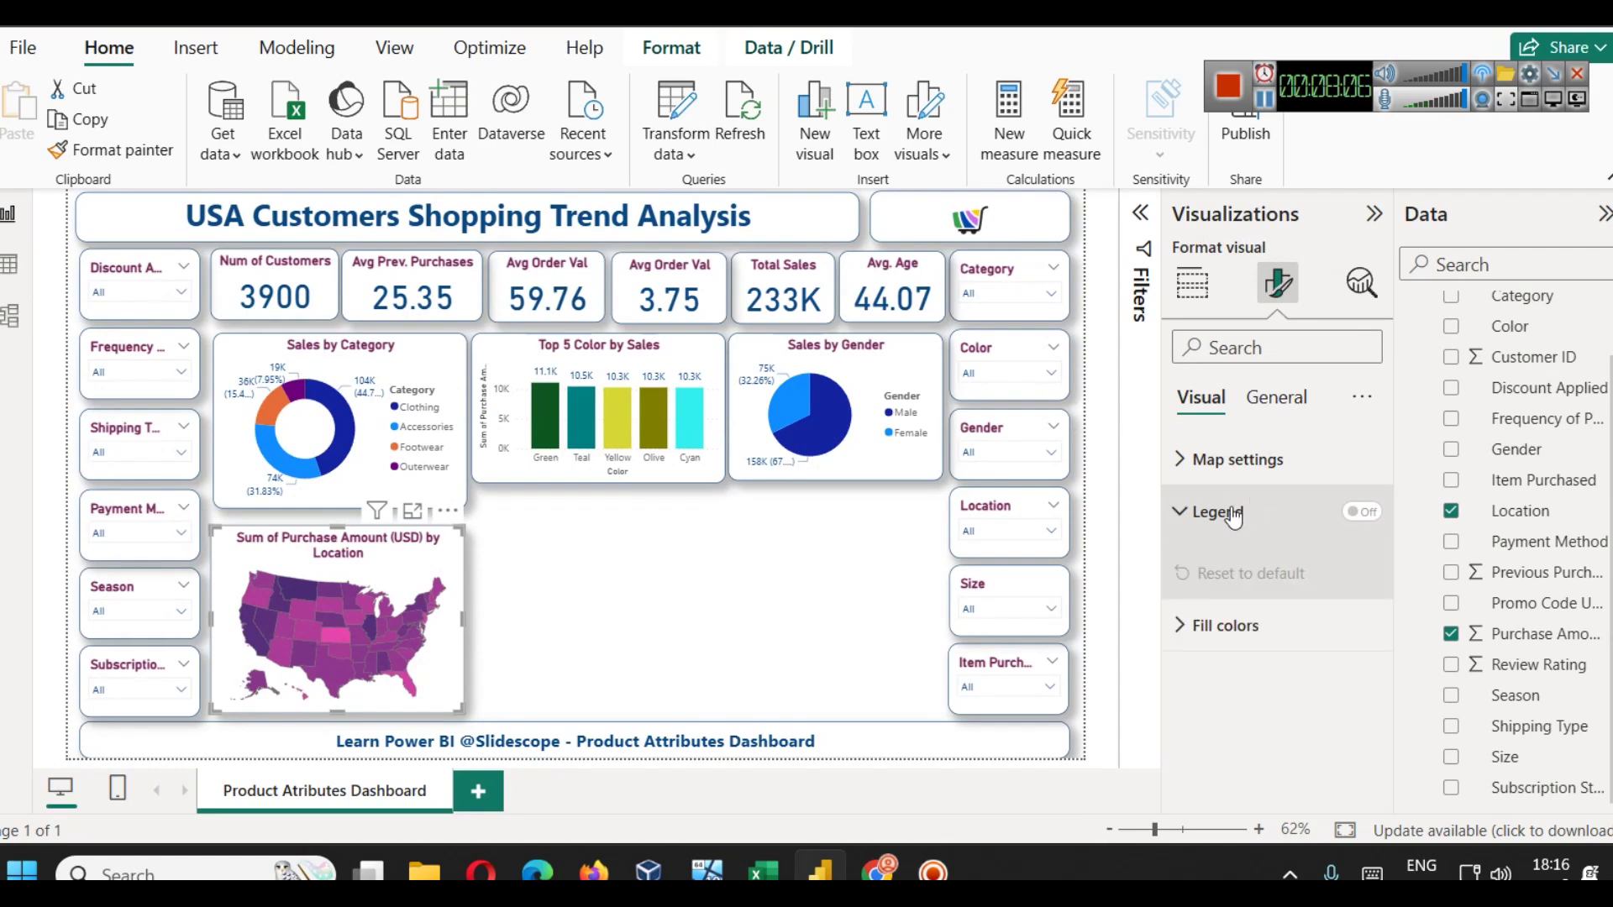
left_click(1235, 527)
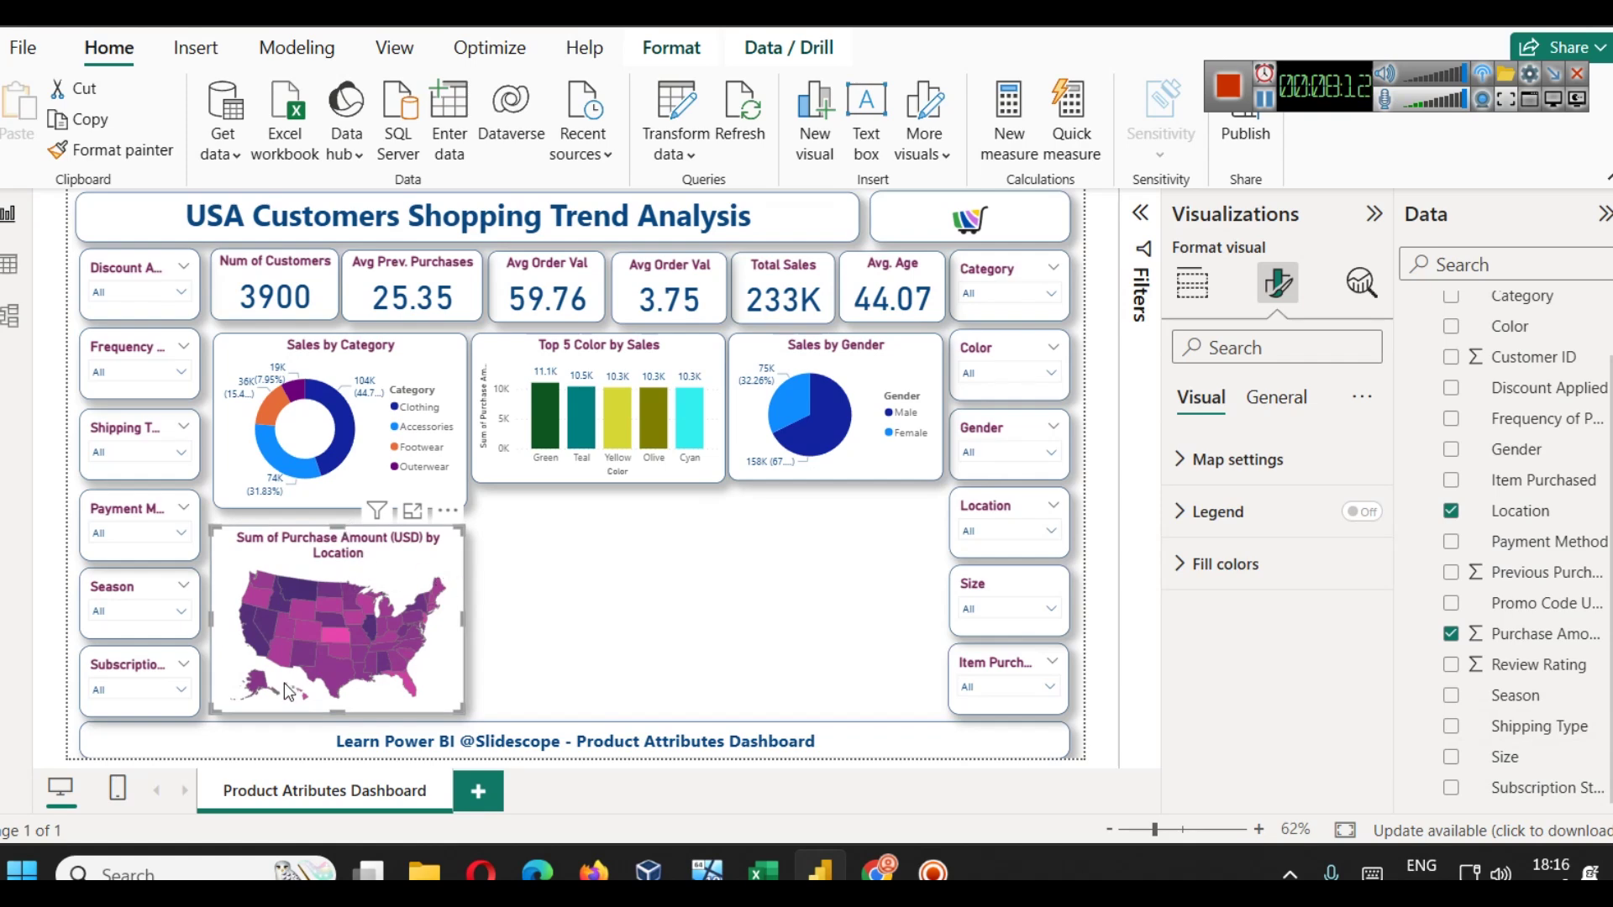
left_click(1239, 459)
scroll(1294, 576, "down", 1)
scroll(1291, 567, "down", 1)
scroll(1252, 538, "up", 3)
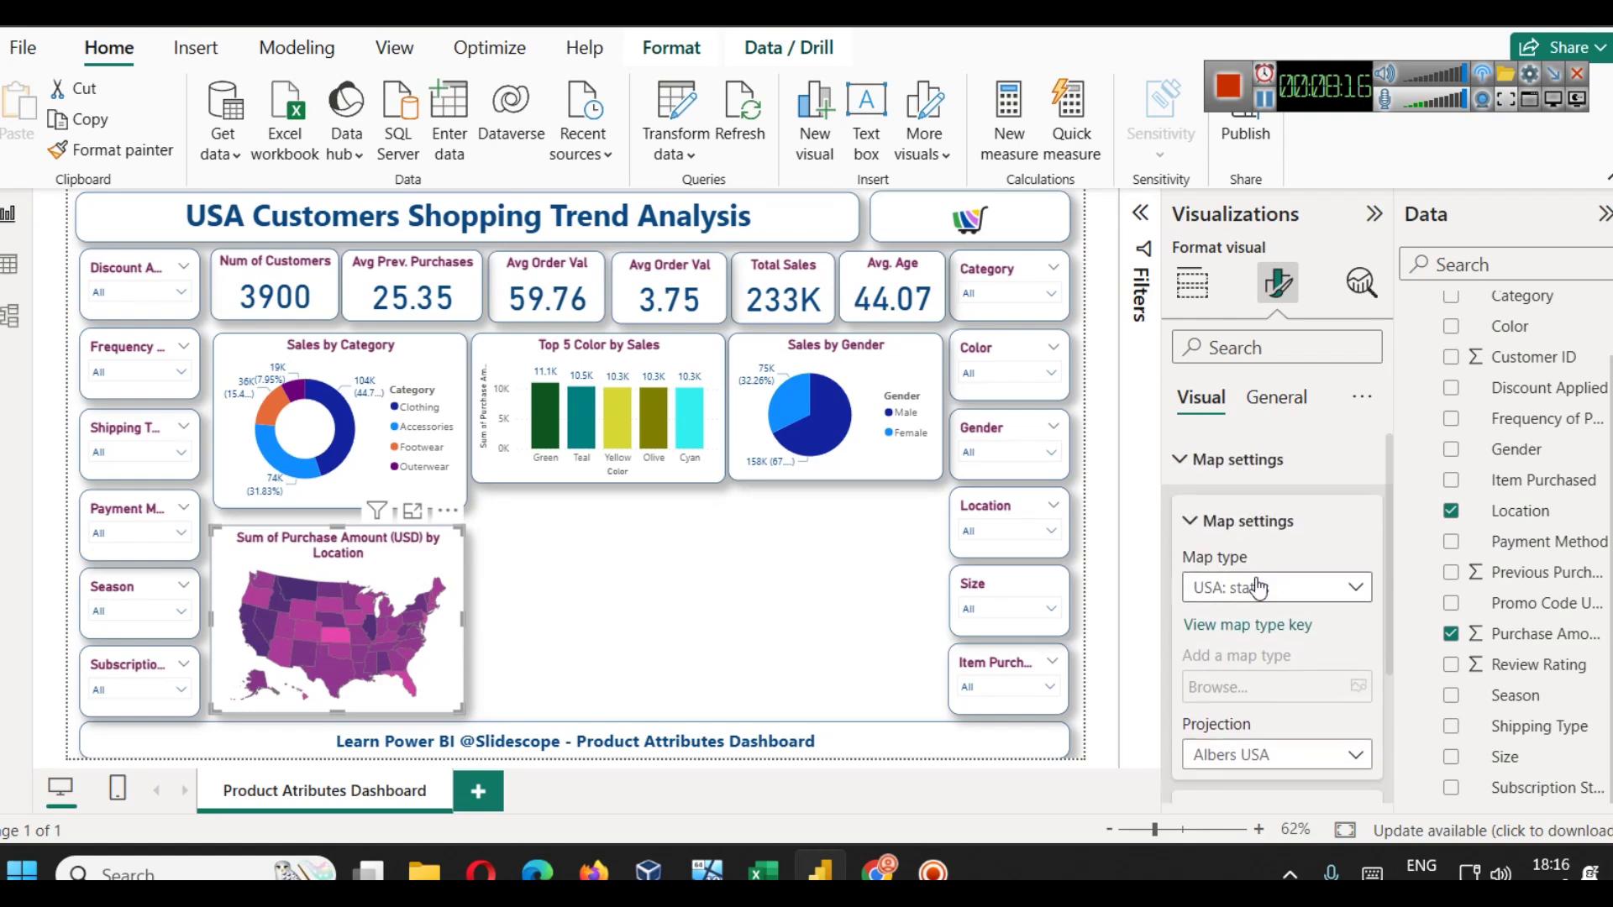
left_click(1268, 585)
left_click(1268, 585)
scroll(1316, 645, "down", 1)
scroll(1315, 647, "down", 1)
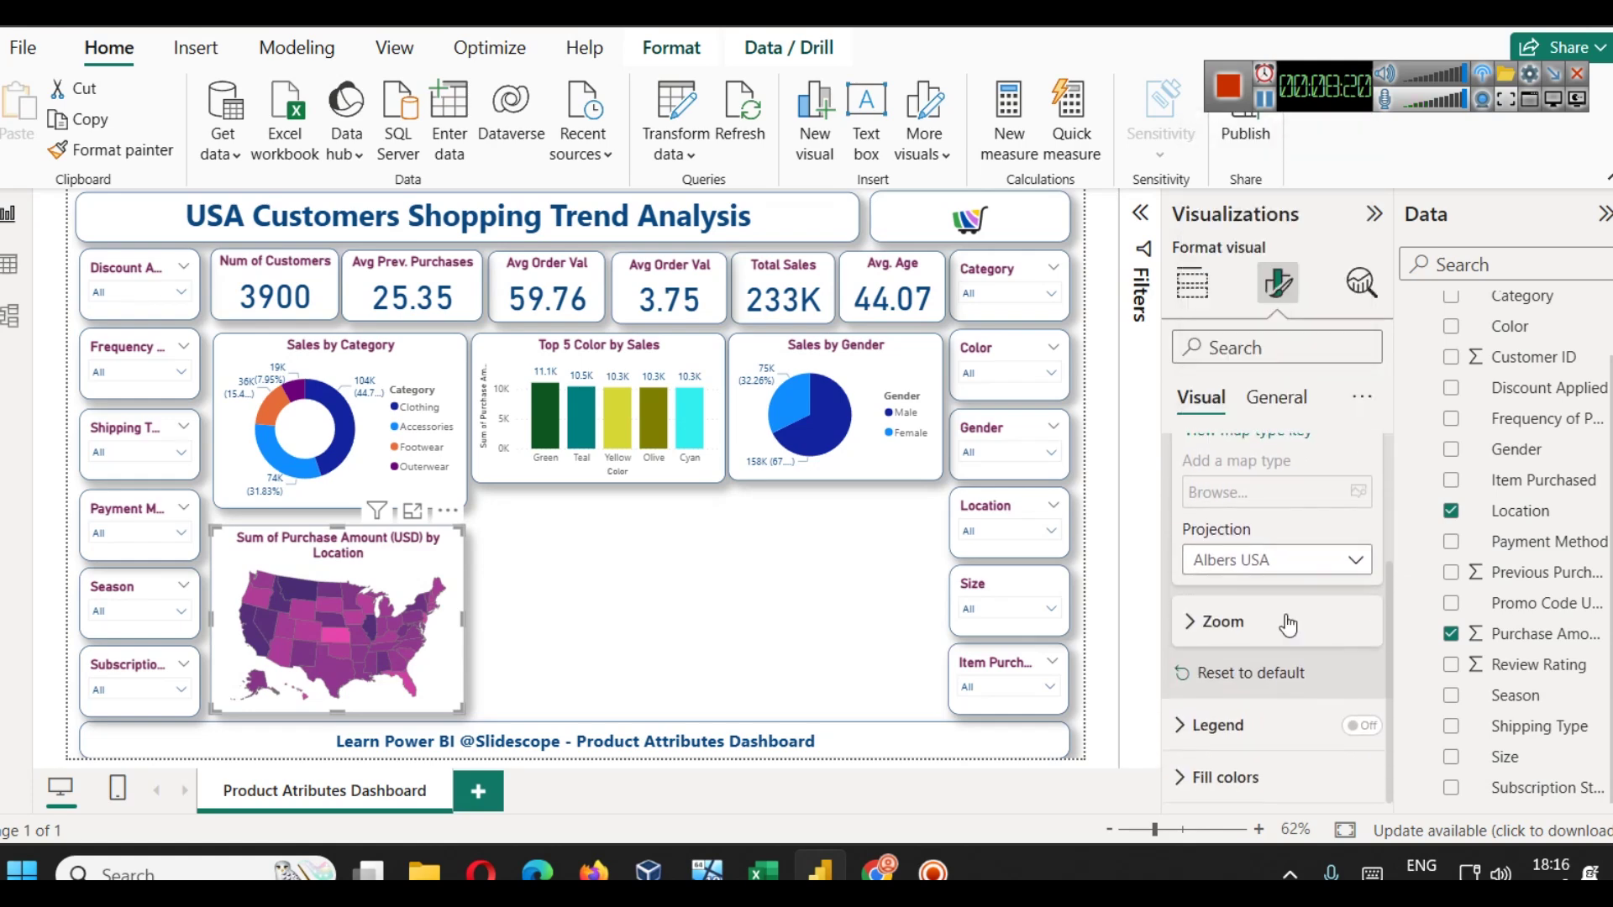
- Try the Equirectangular and Mercator projections on the shape map and restore Albers USA
left_click(1268, 574)
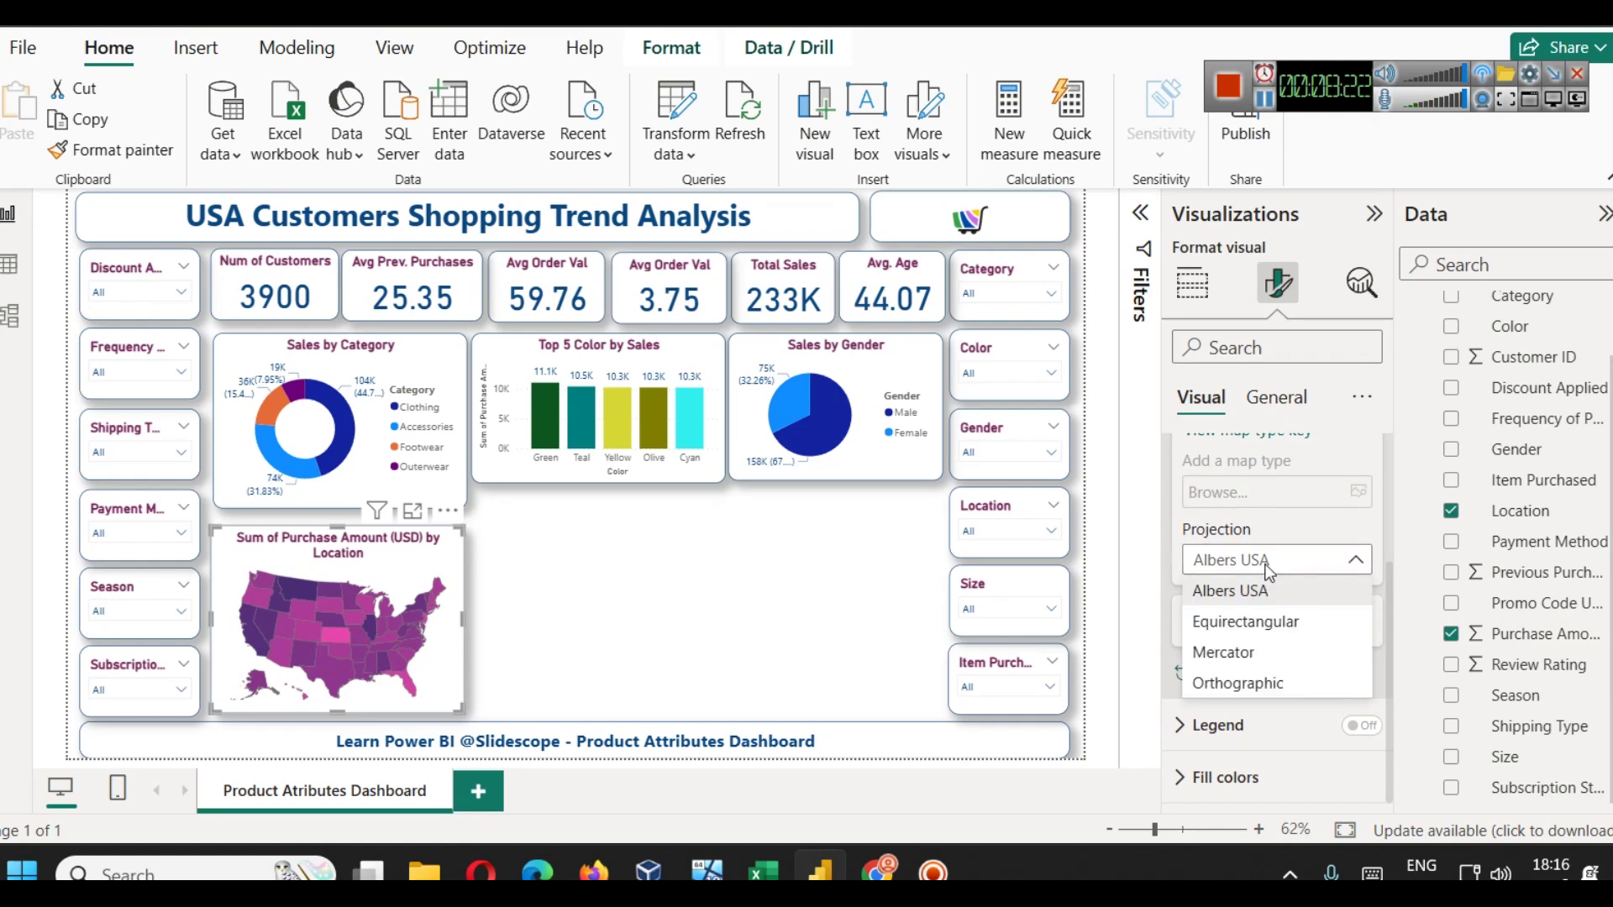
left_click(1267, 622)
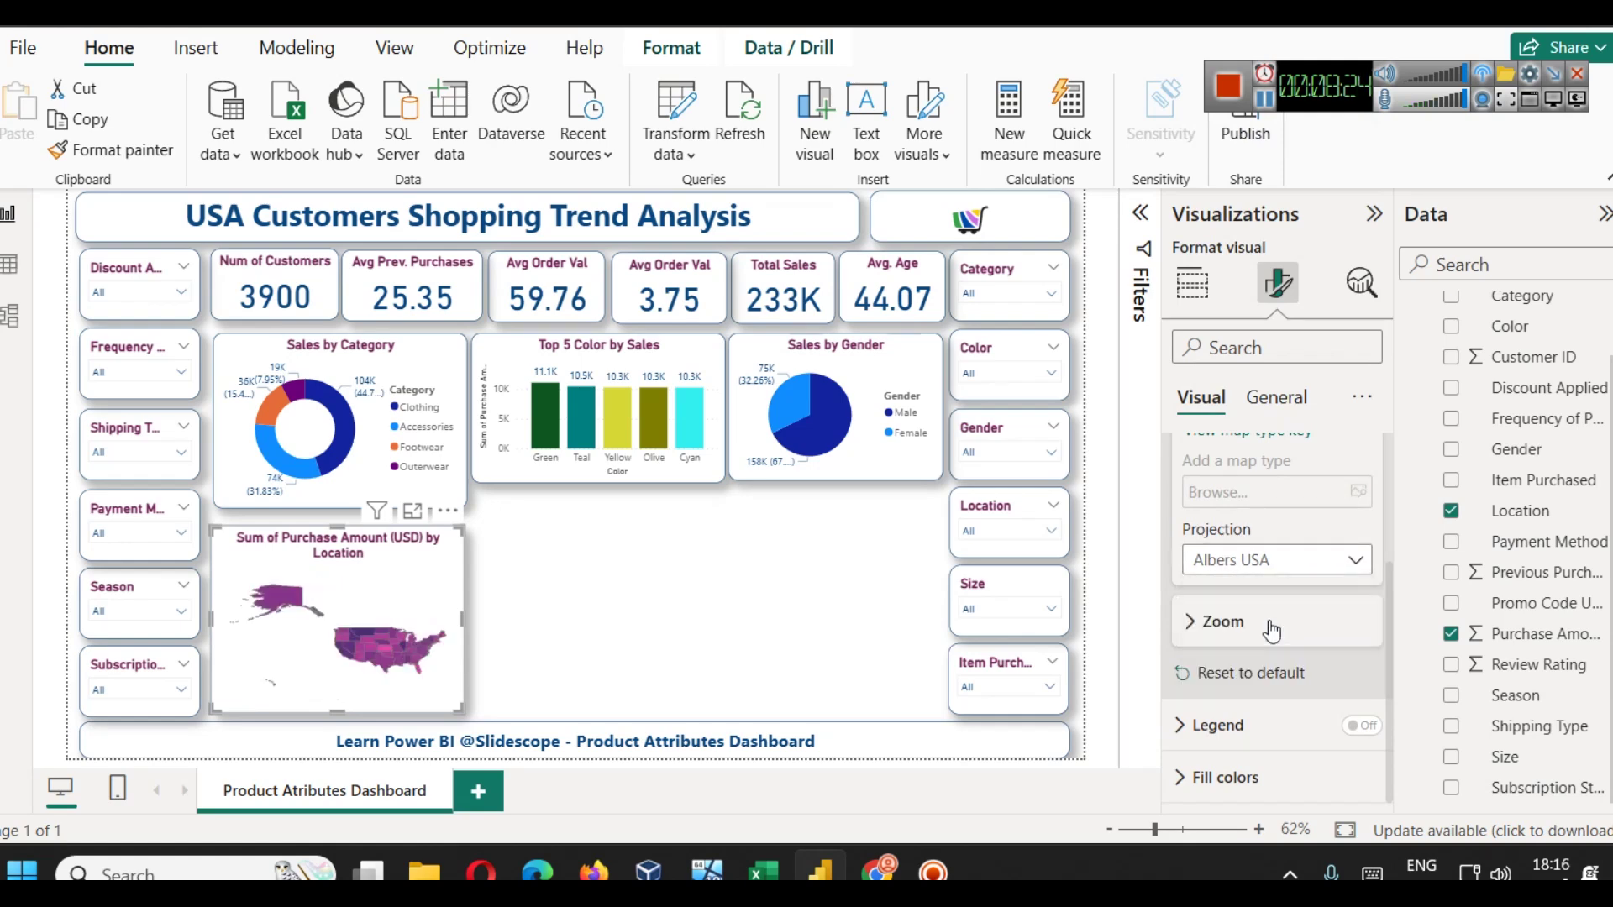
left_click(1267, 565)
left_click(1282, 648)
left_click(1268, 561)
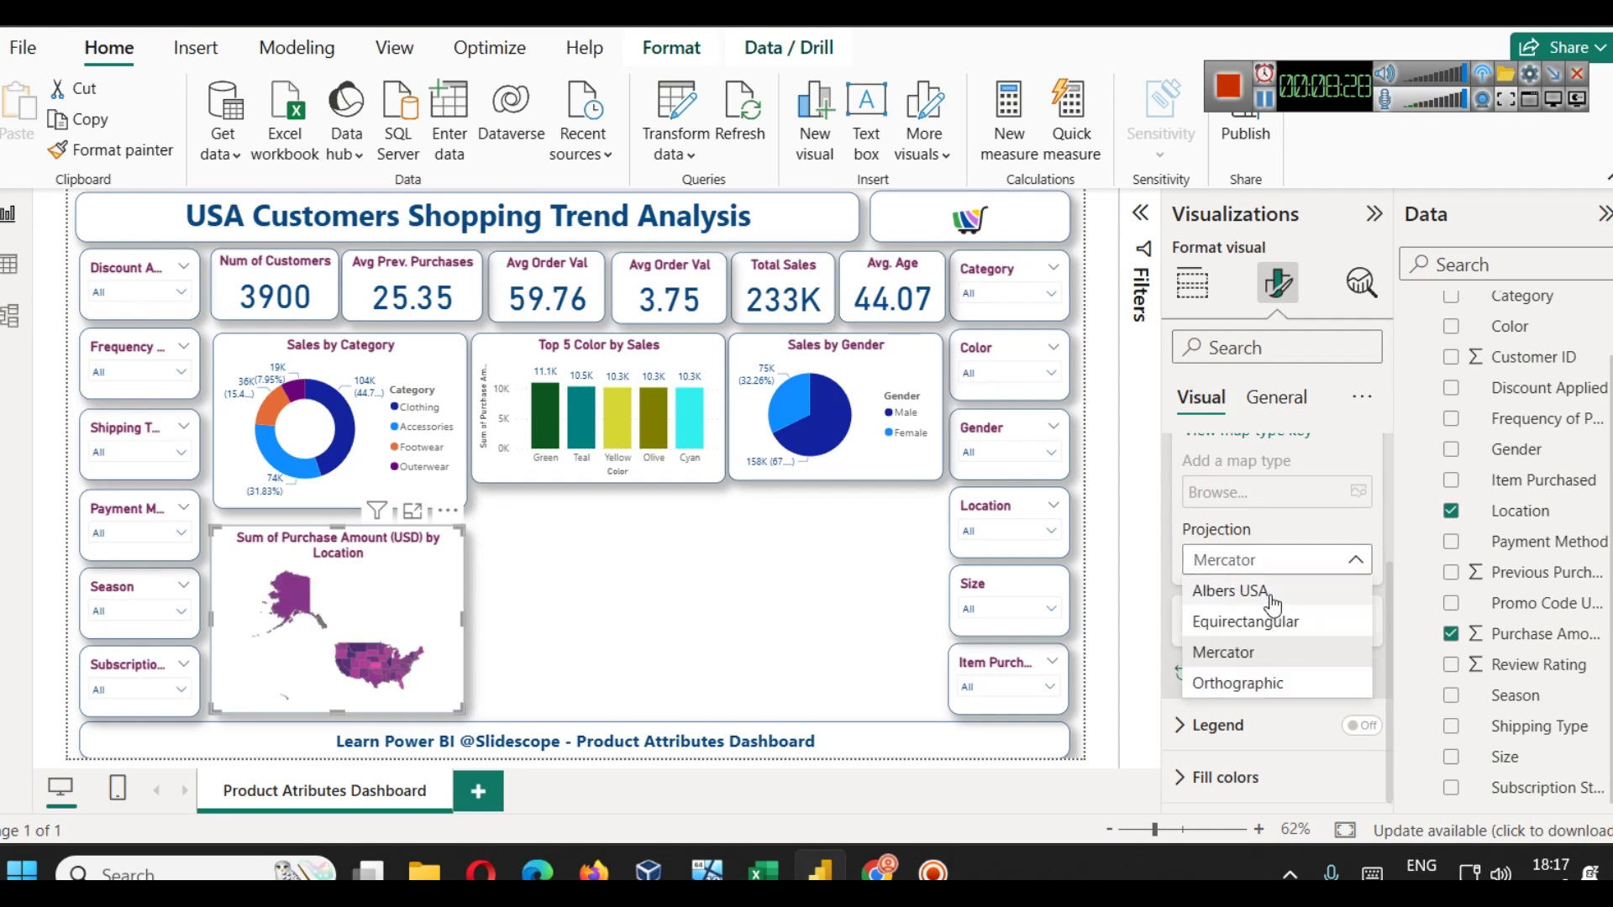
left_click(1266, 595)
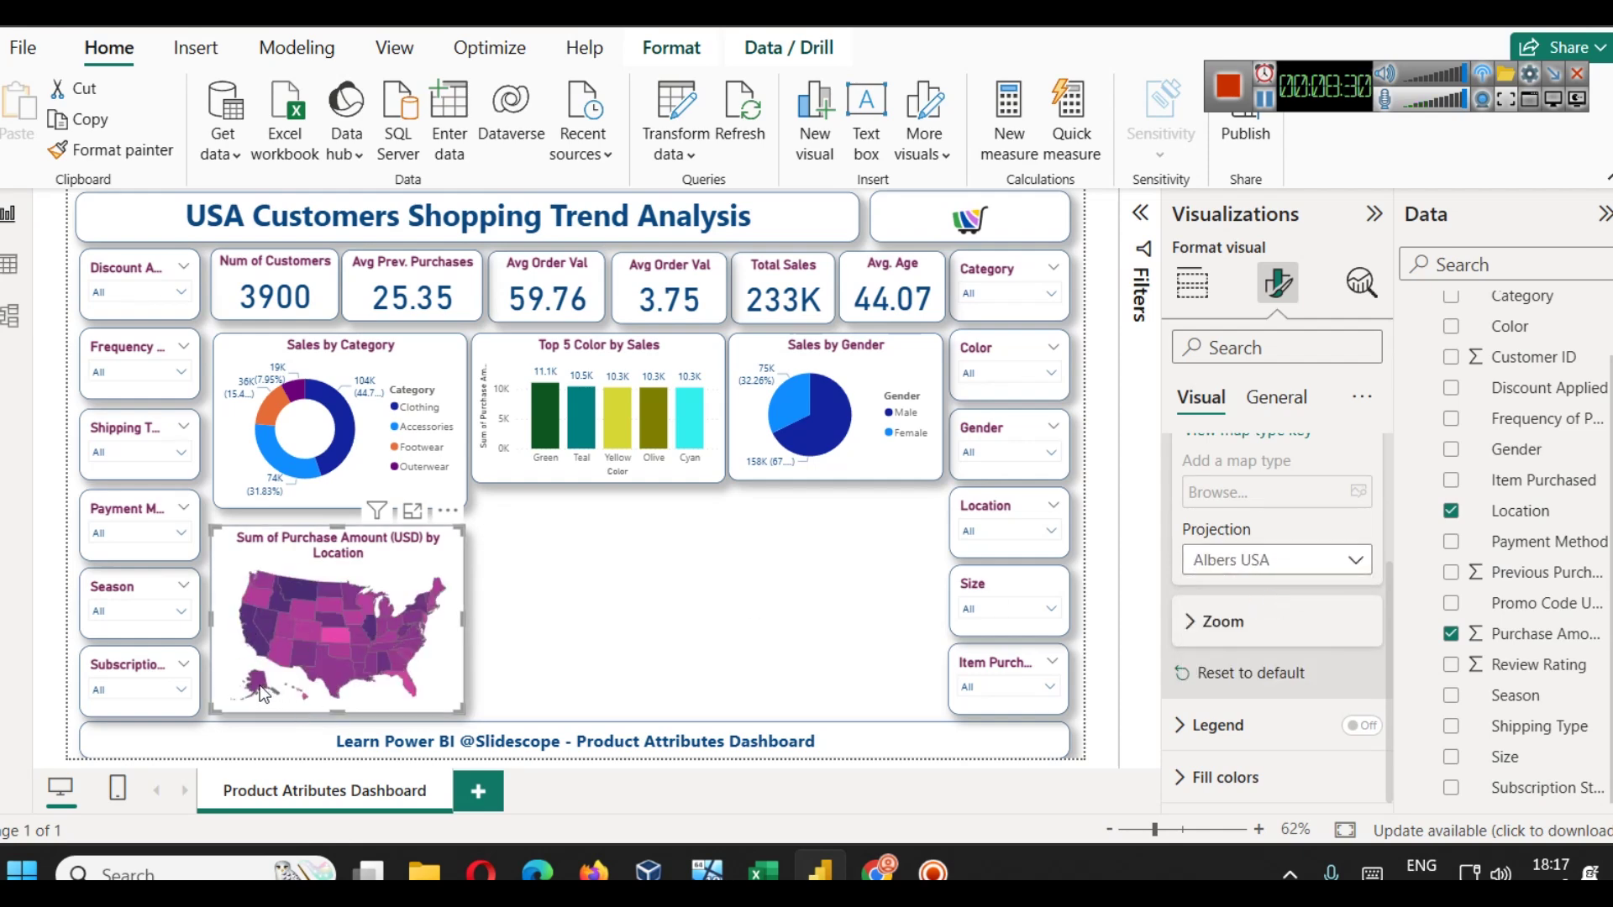
mouse_move(263, 690)
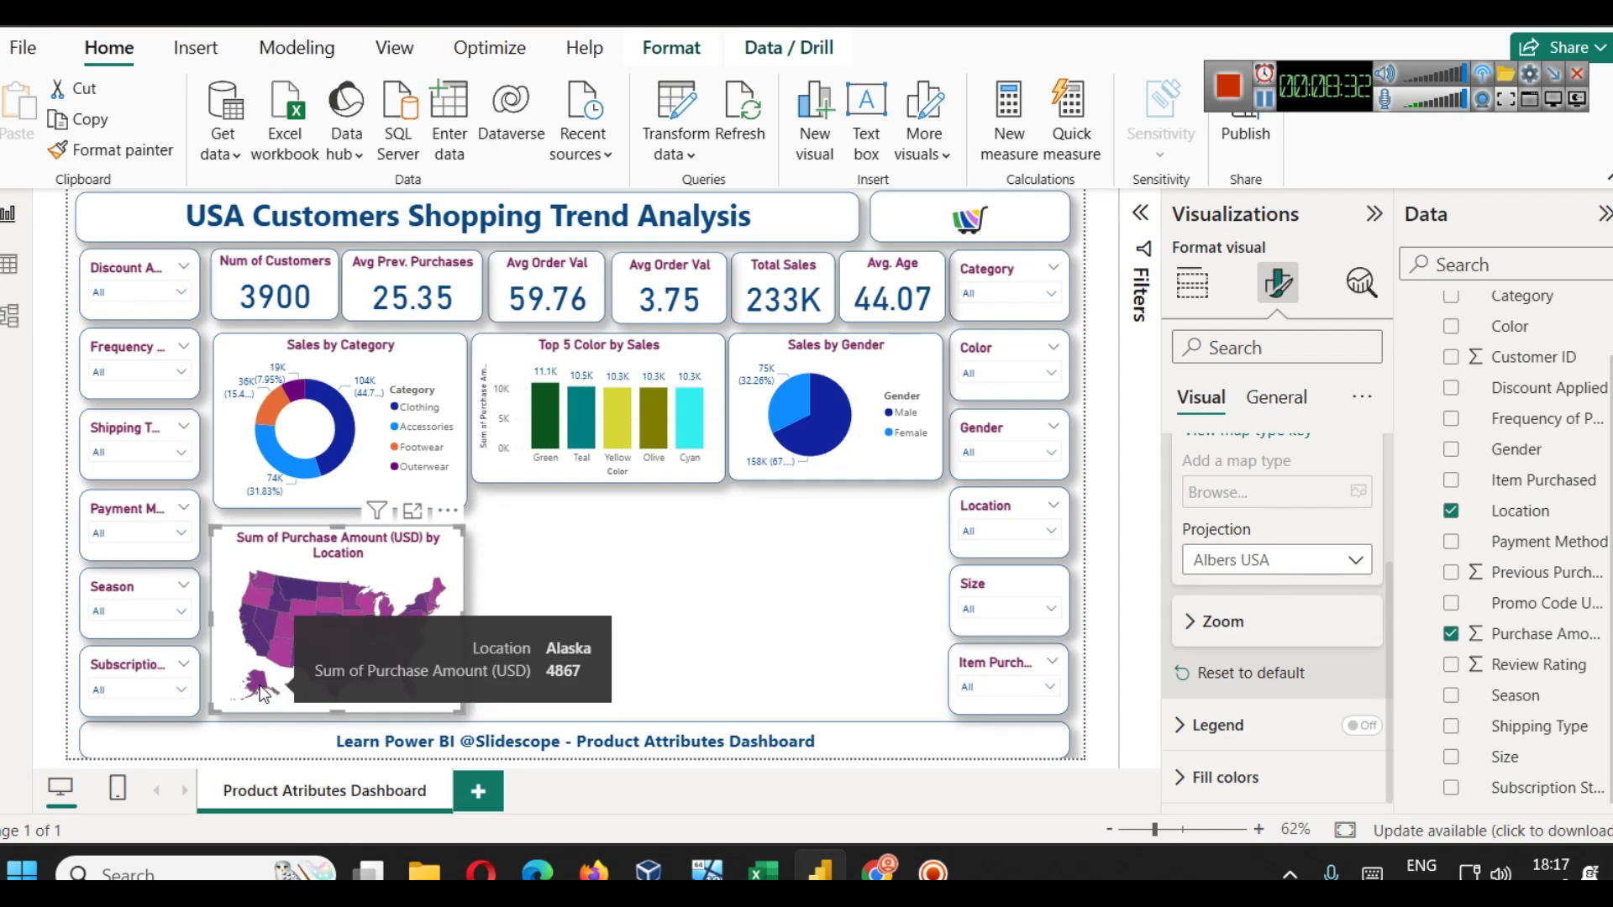
- Try the Zoom on selection and Manual zoom options for the shape map and switch both off again
left_click(1258, 622)
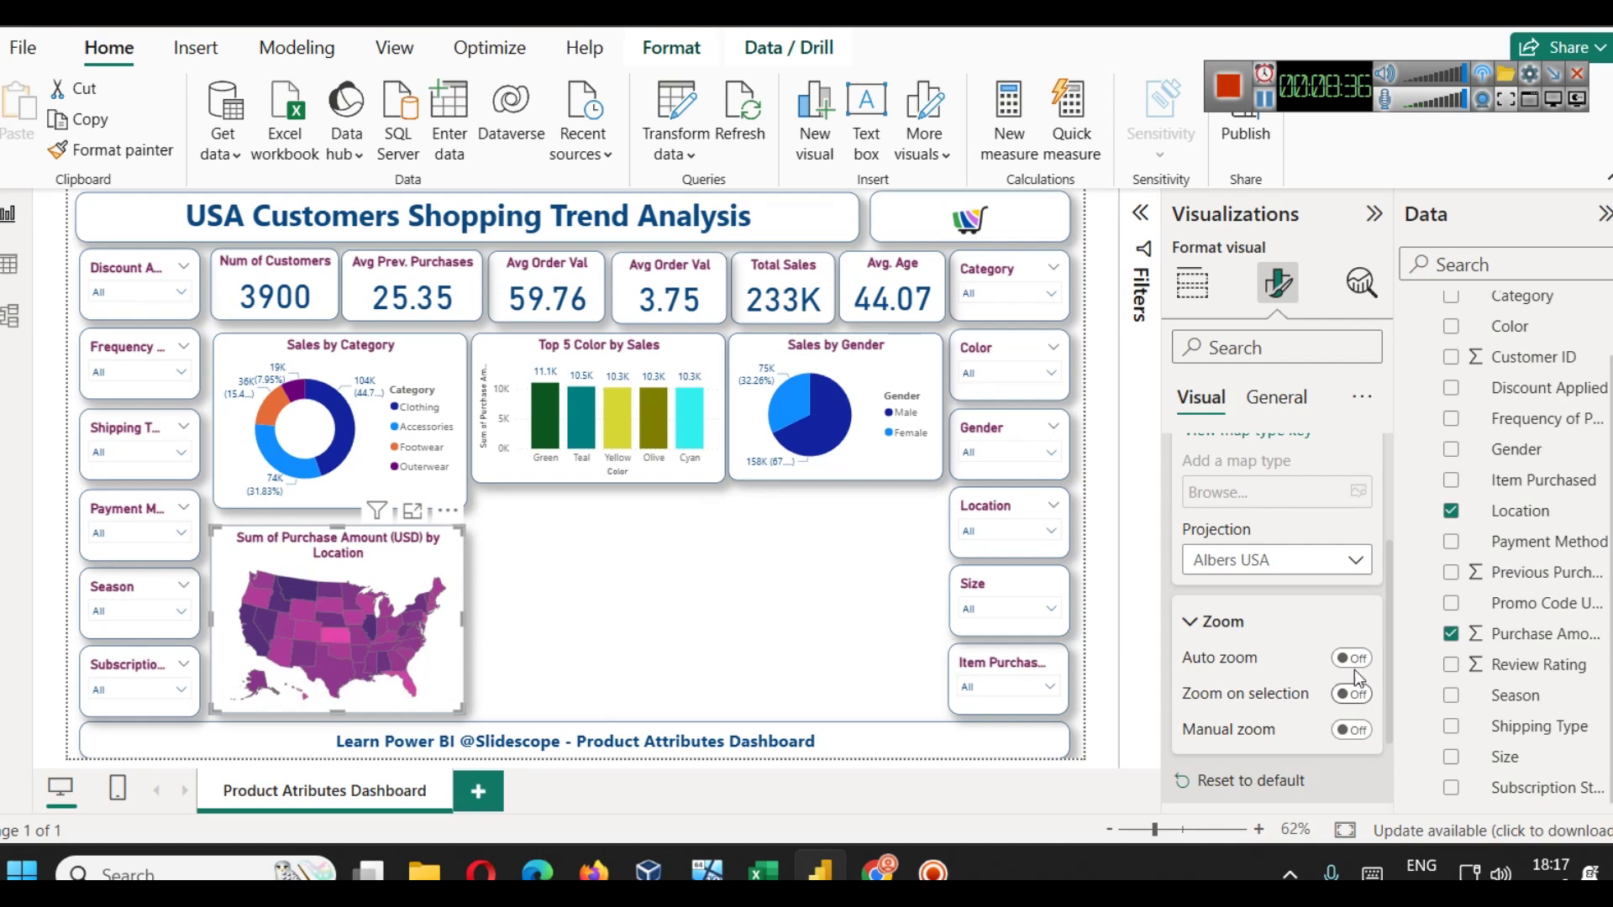
left_click(1354, 694)
left_click(1354, 694)
scroll(1361, 622, "down", 1)
left_click(1354, 623)
left_click(1355, 622)
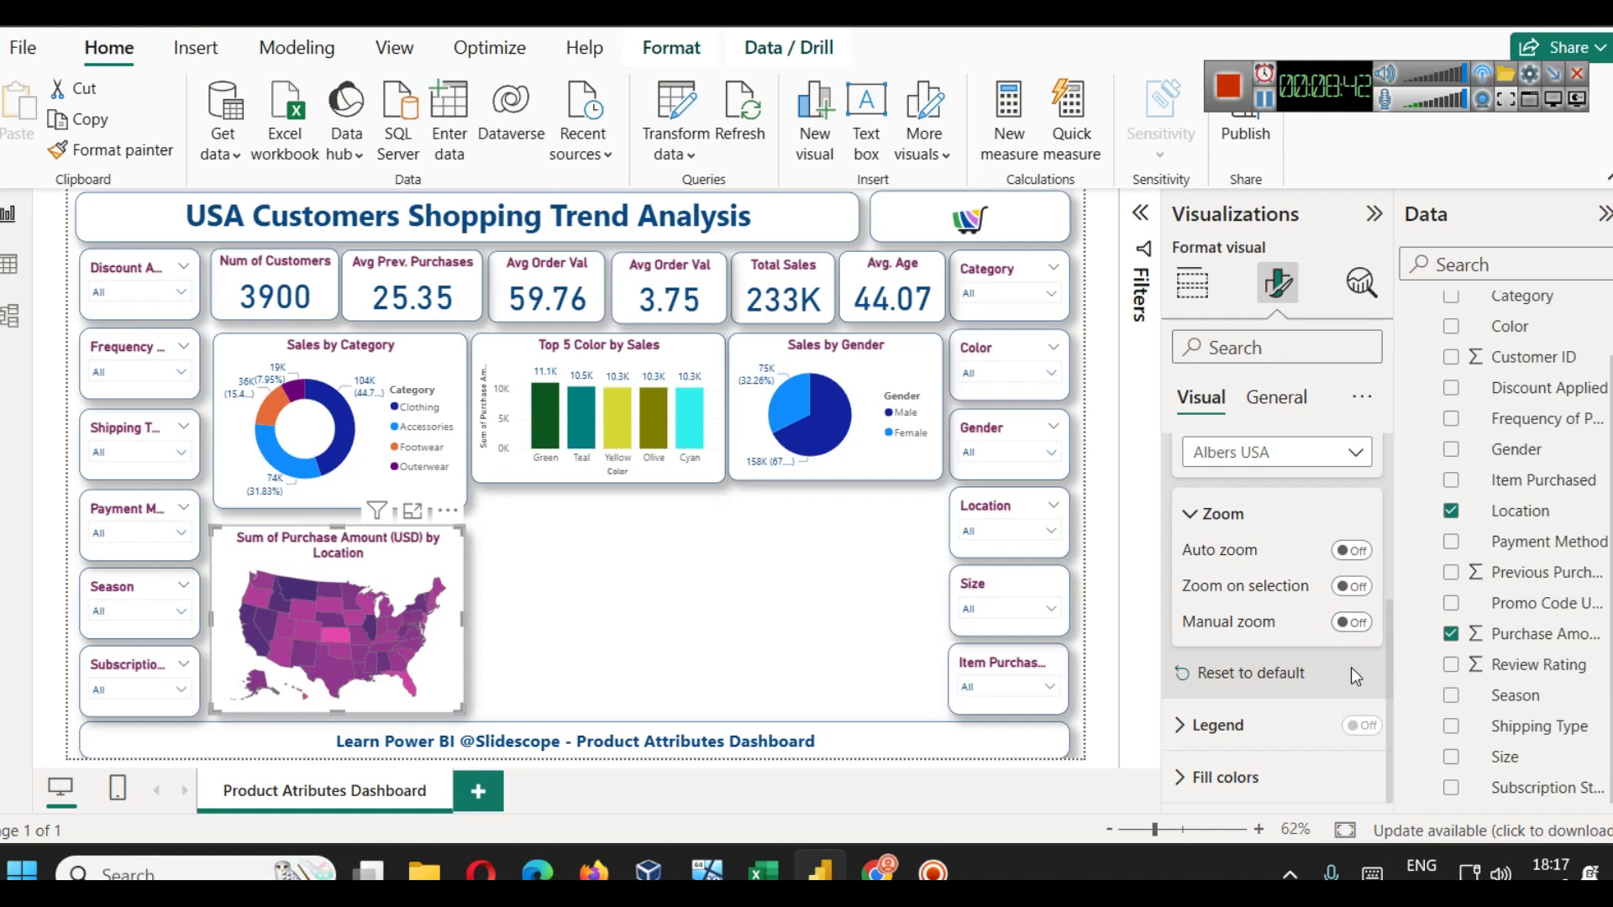
- Examine the shape map's fill color settings, including the gradient and its minimum and maximum colors and values
left_click(1226, 741)
scroll(1237, 731, "down", 5)
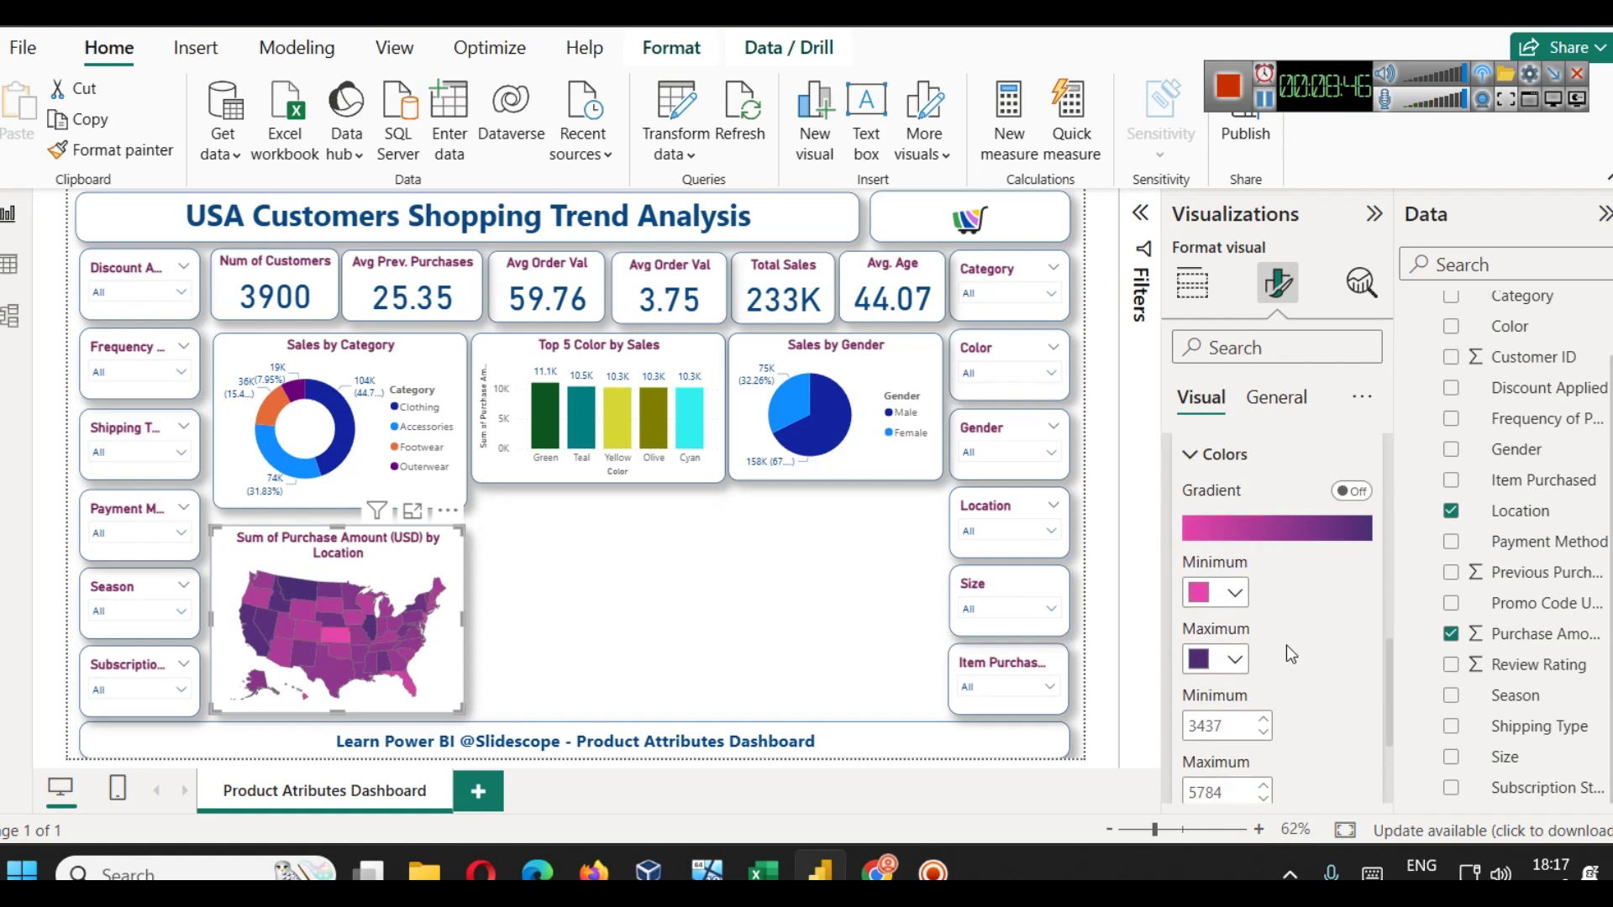
scroll(1289, 608, "down", 2)
scroll(1289, 605, "up", 2)
scroll(1340, 643, "down", 2)
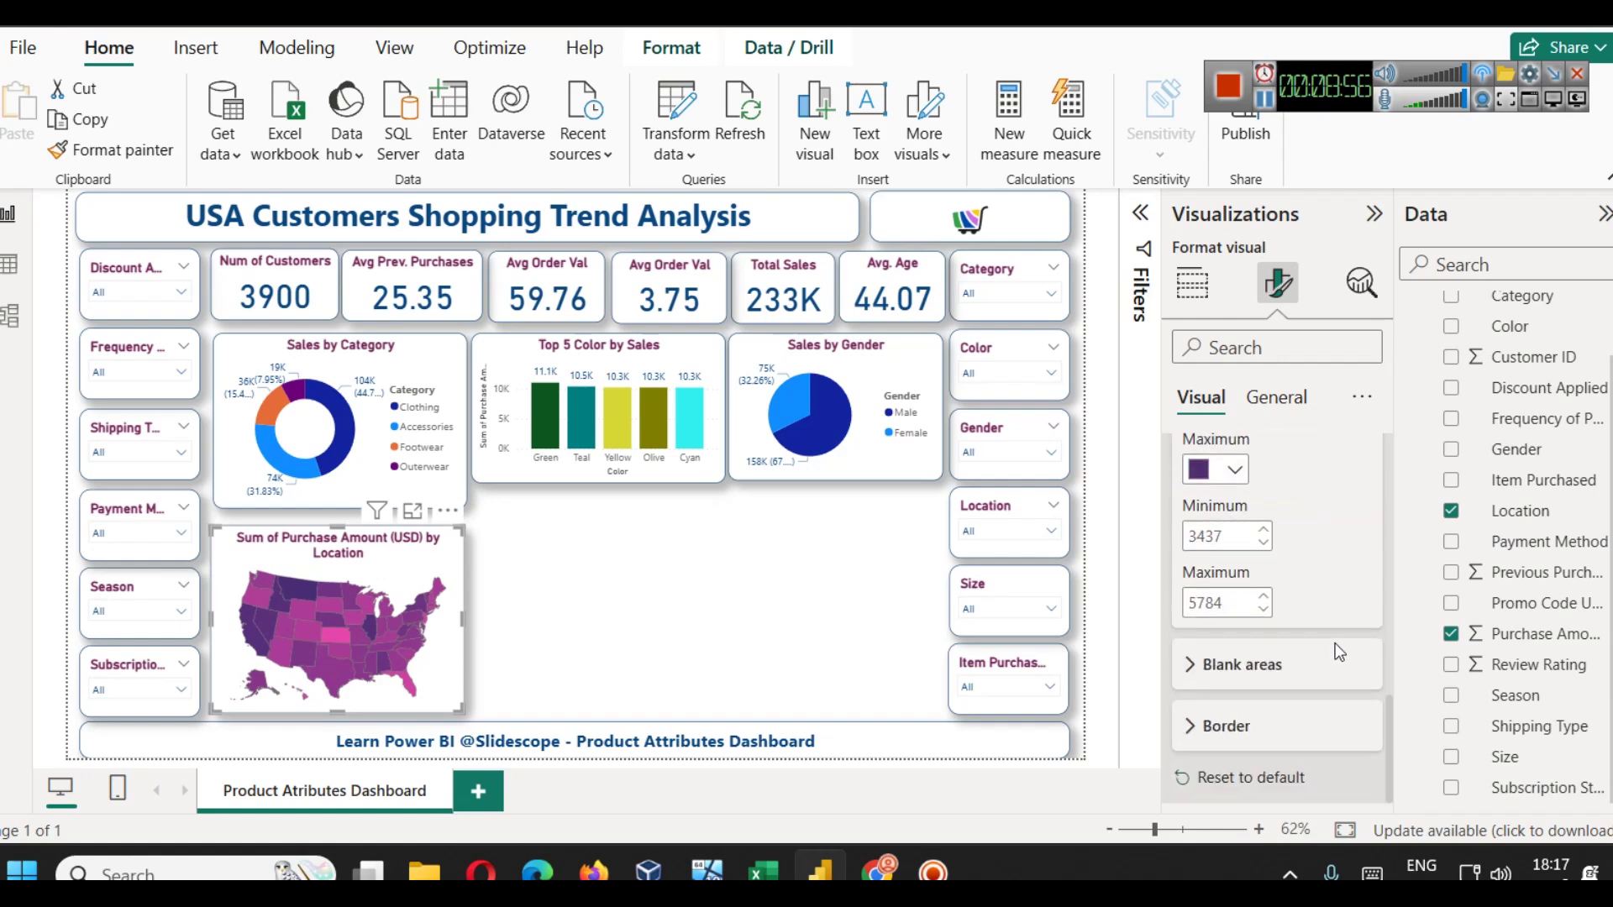
- Set the color of the shape map's blank areas to yellow-green, expand its border settings and deselect the map
left_click(1281, 668)
scroll(1294, 672, "down", 2)
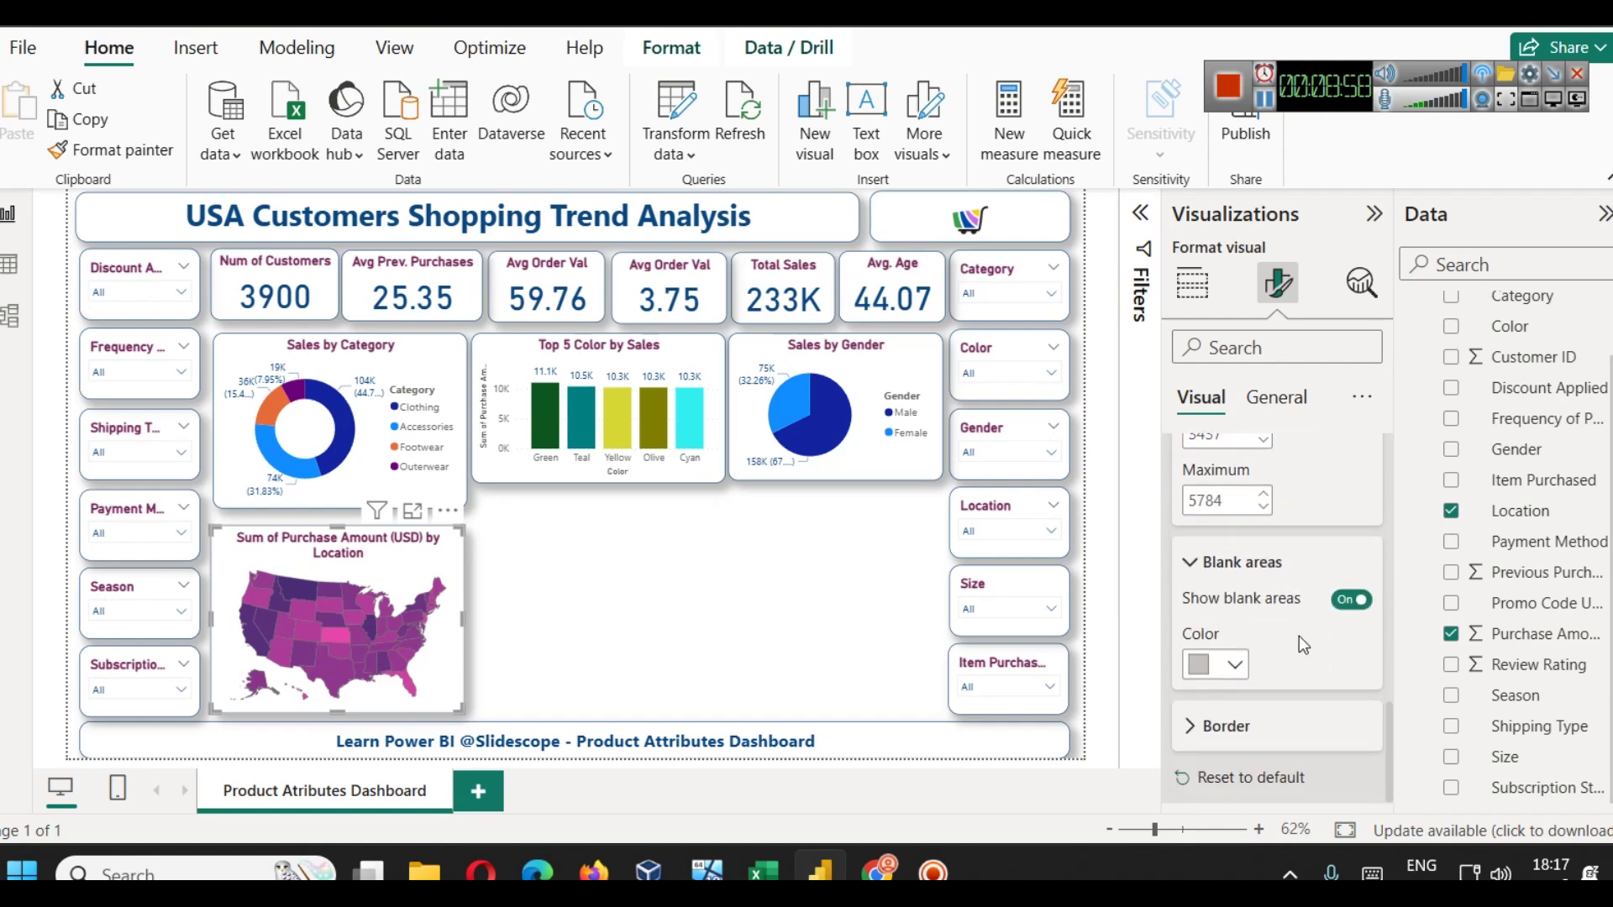
left_click(1343, 602)
left_click(1342, 602)
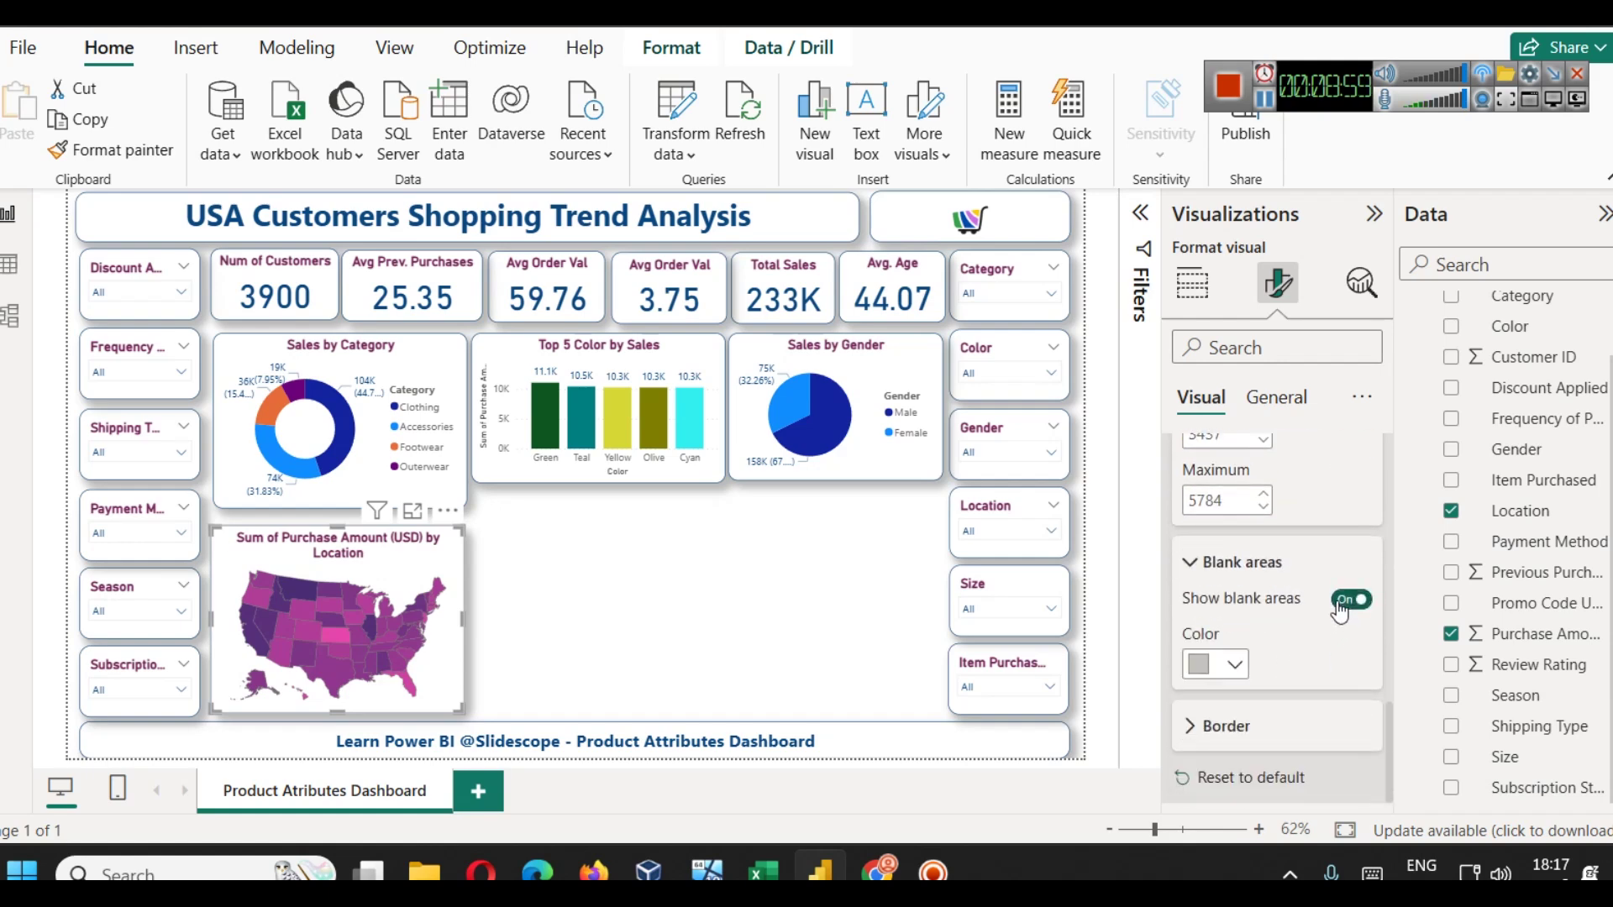
left_click(1235, 665)
left_click(1287, 554)
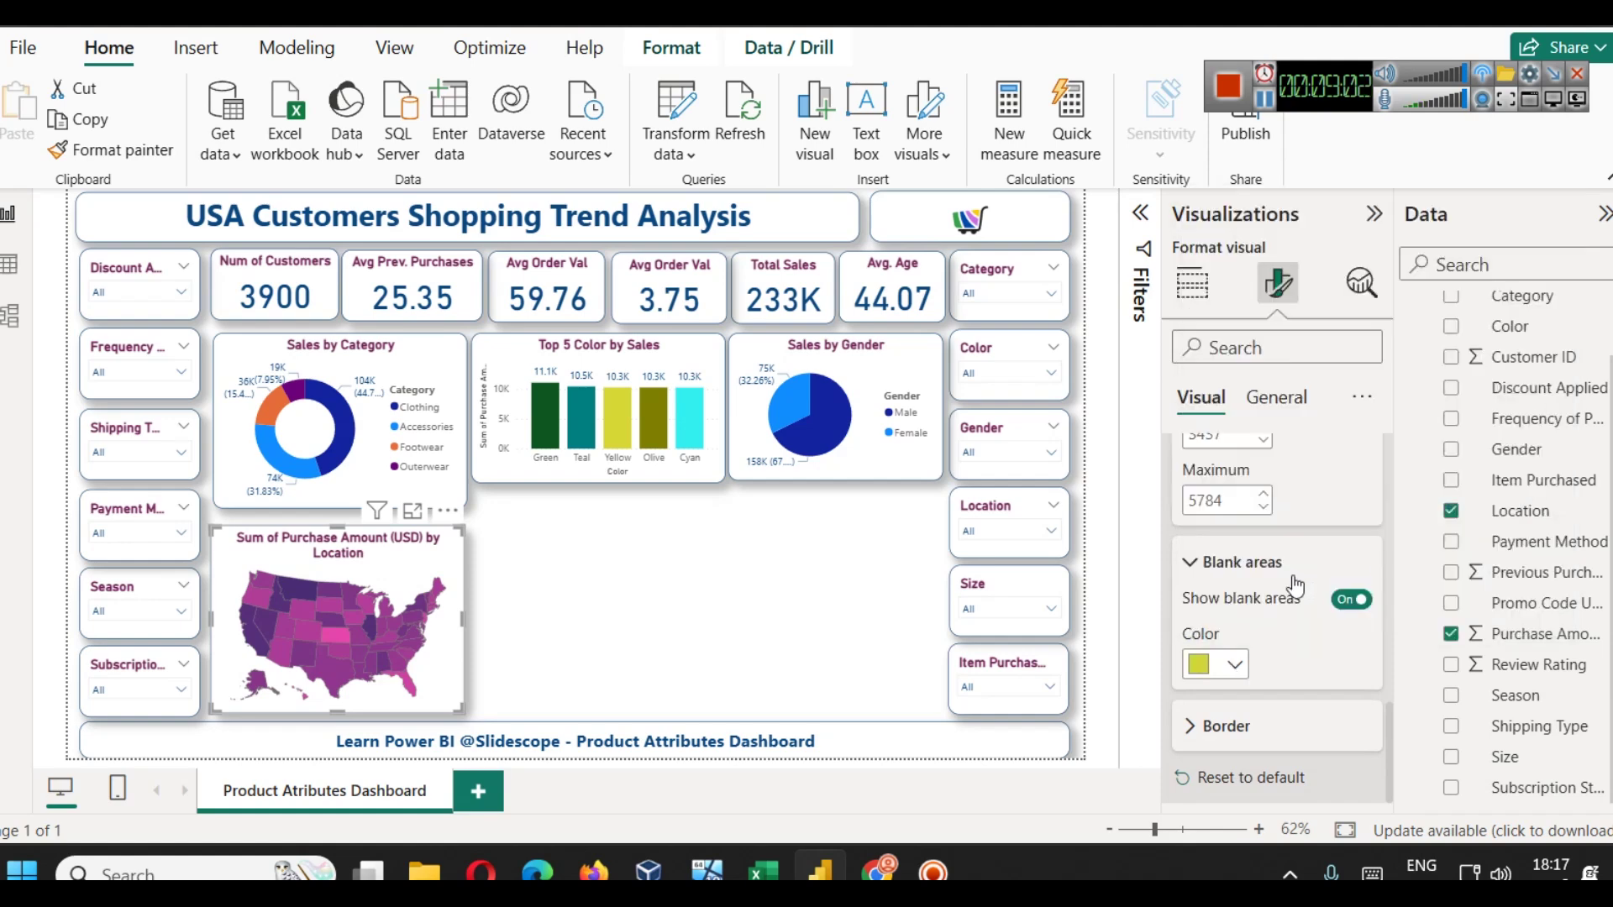
left_click(1235, 661)
left_click(1342, 657)
left_click(1201, 728)
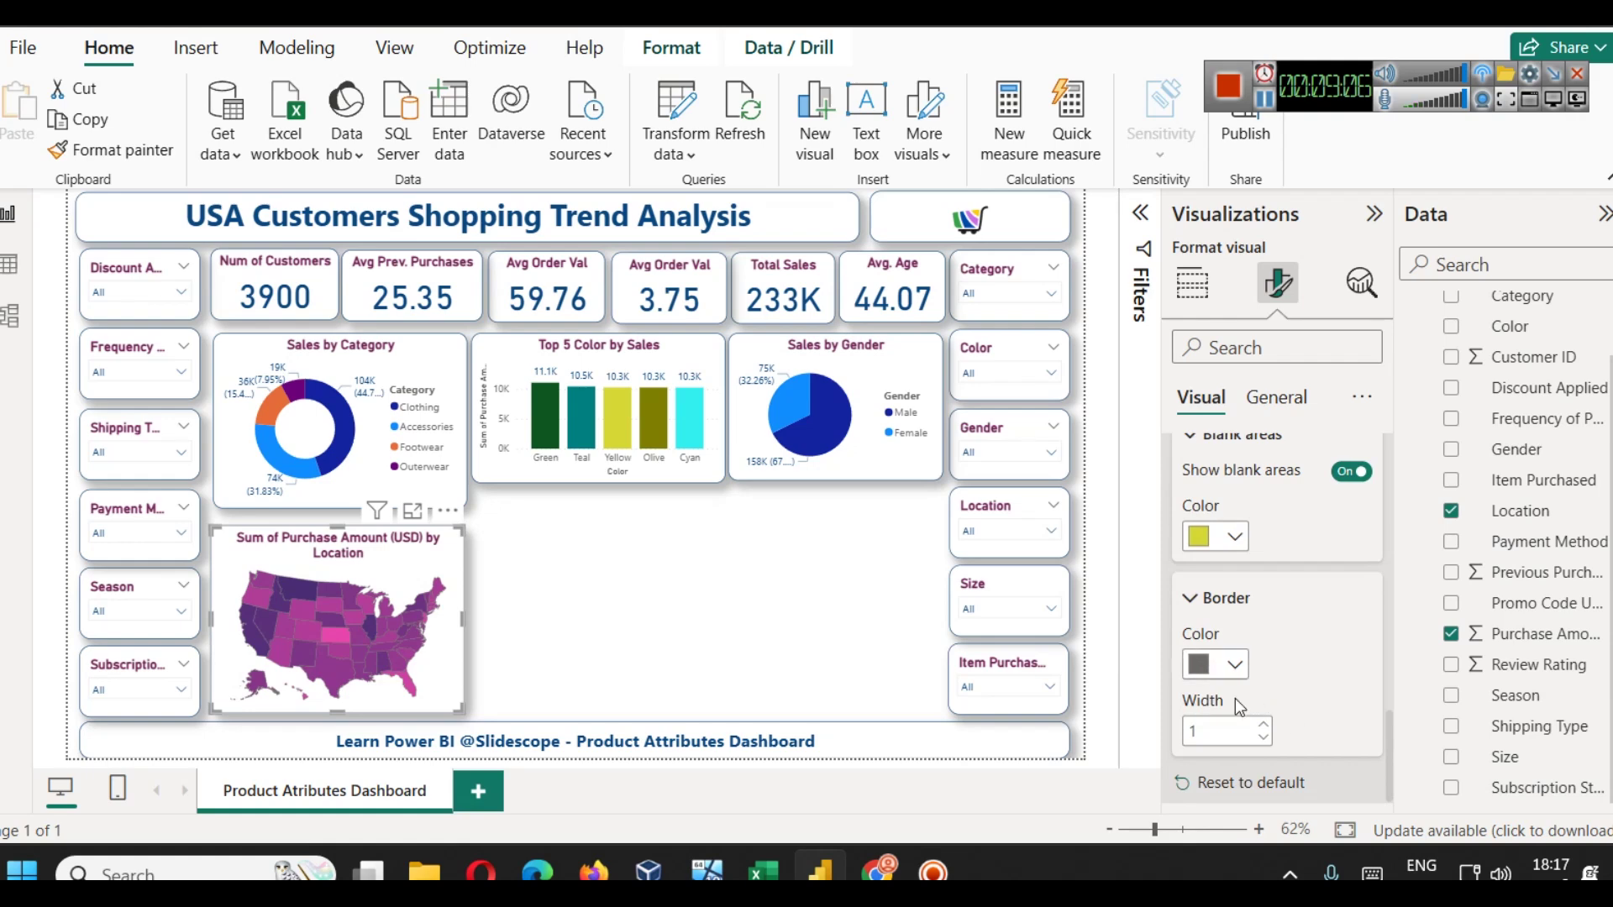
left_click(660, 601)
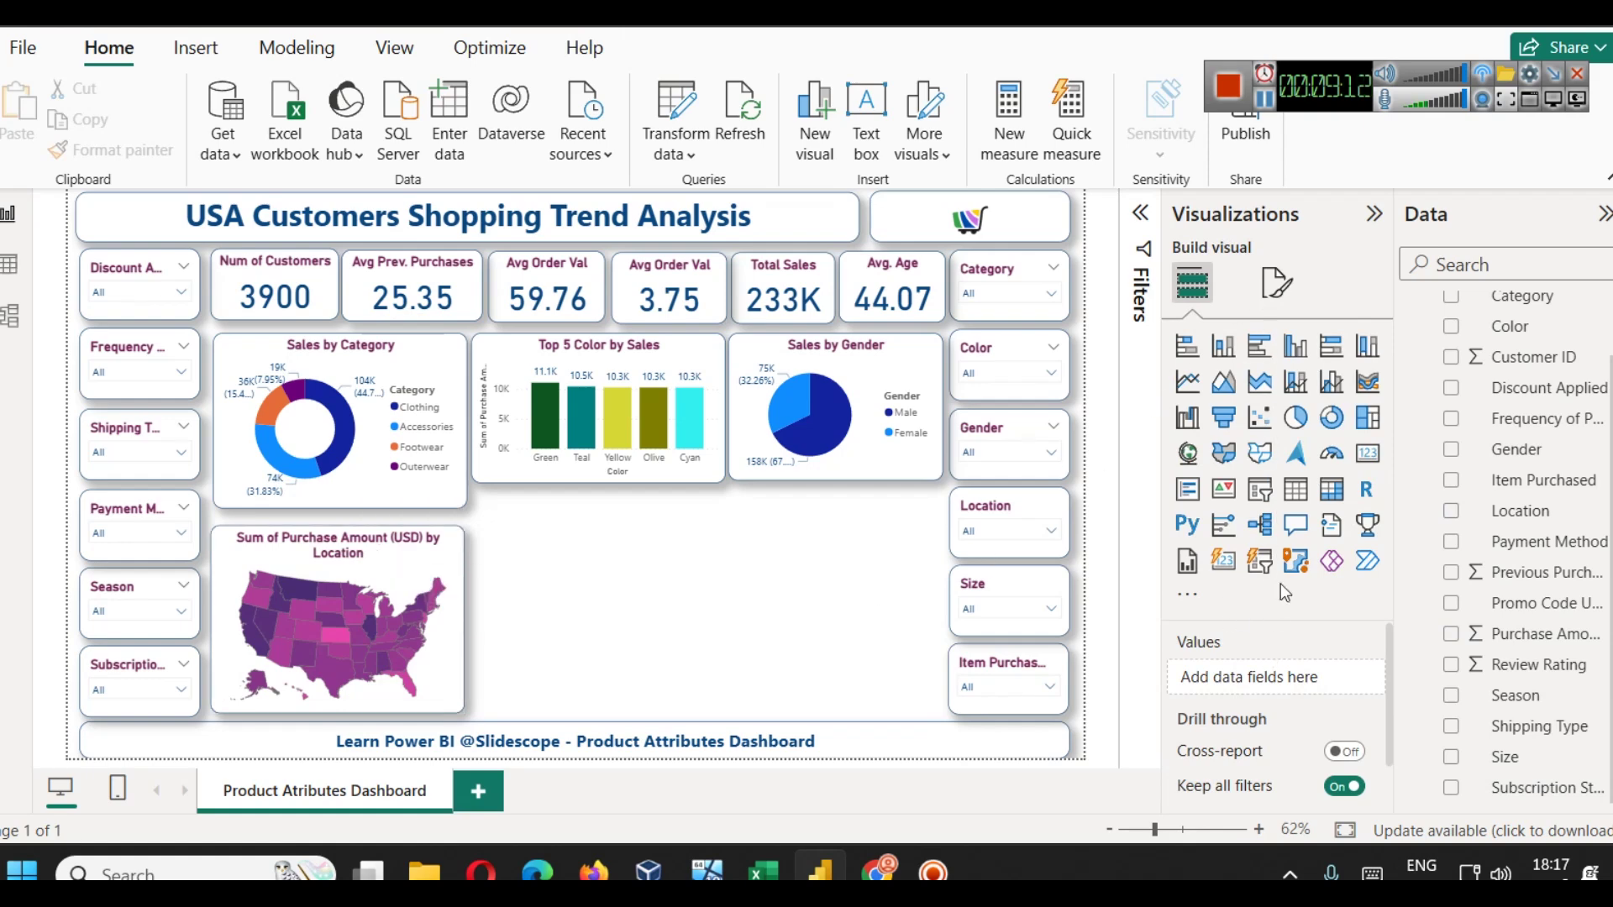
left_click(310, 536)
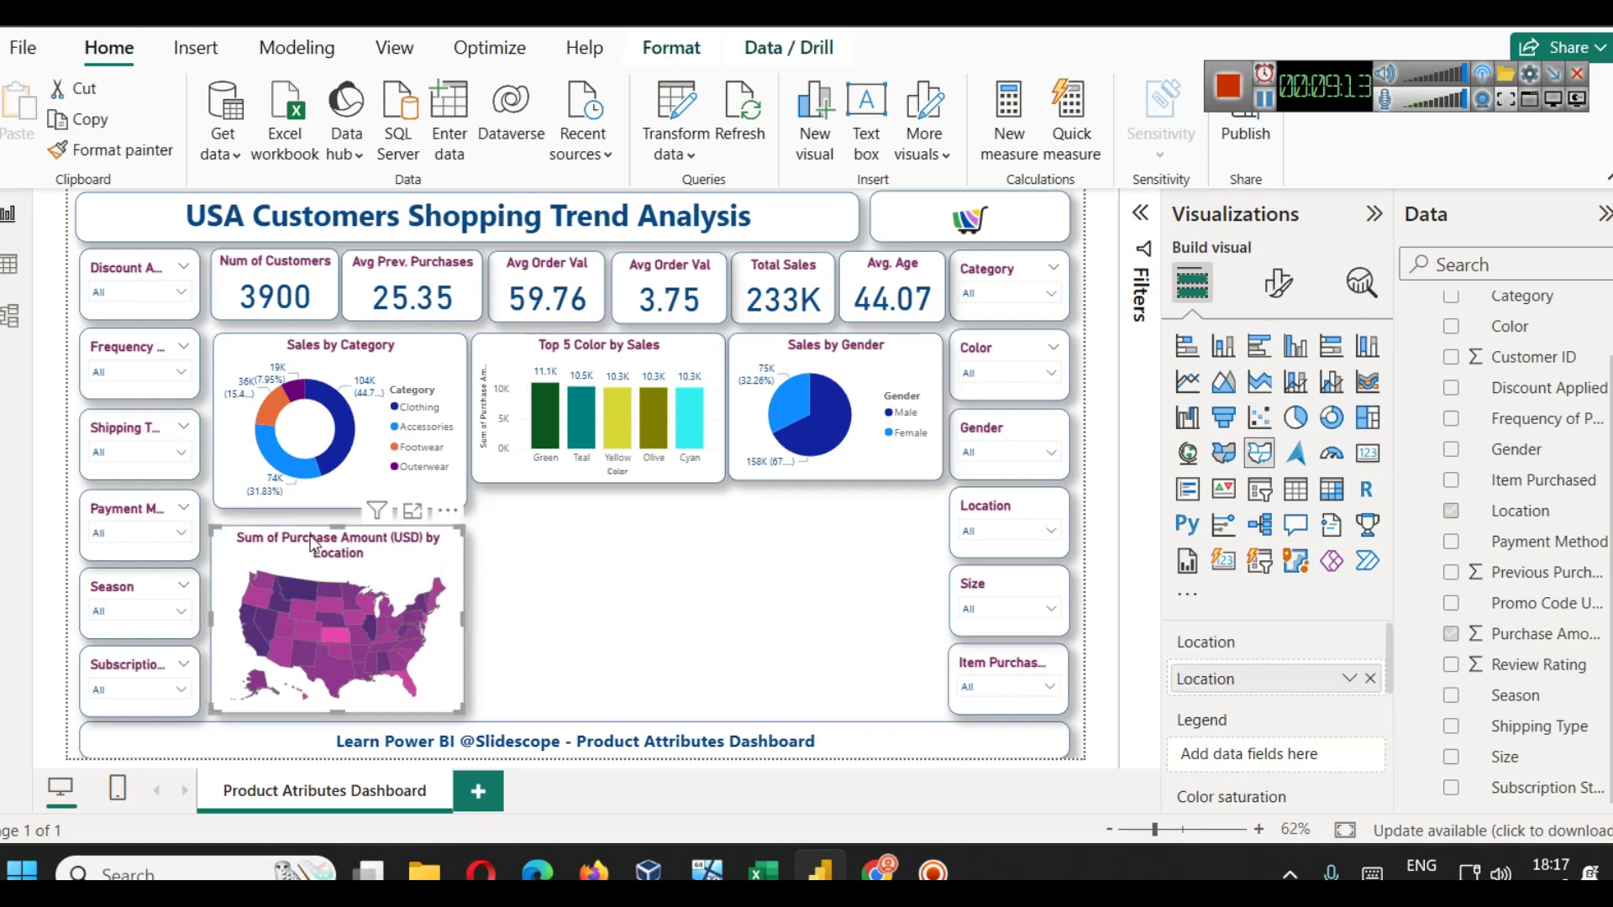
left_click(1300, 292)
left_click(1278, 397)
left_click(1267, 557)
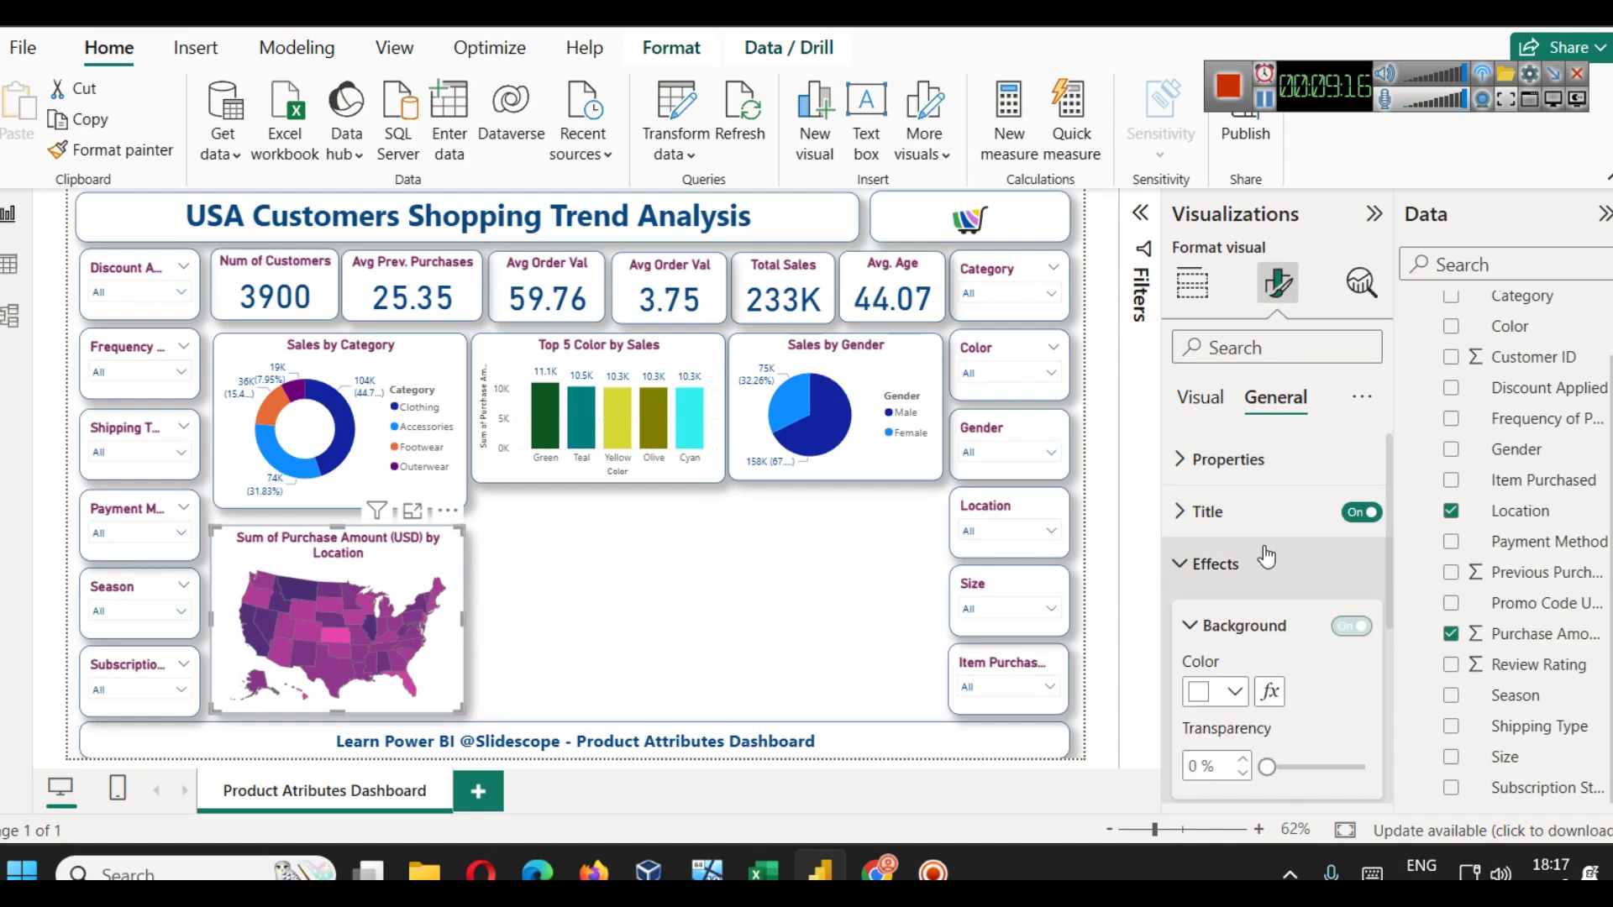
left_click(1207, 511)
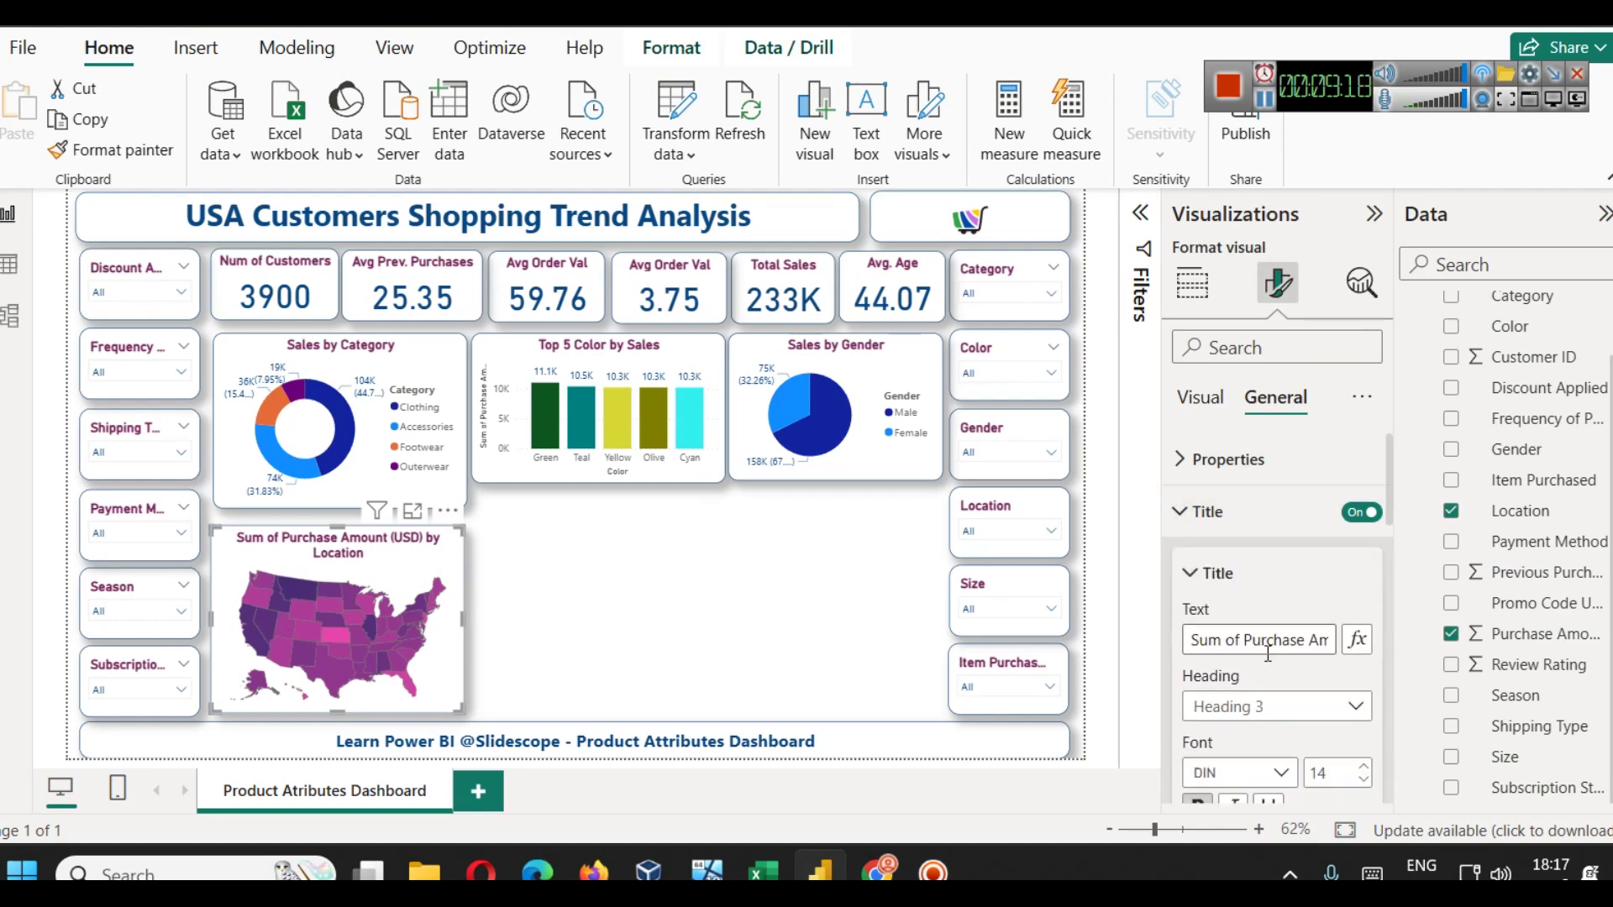
key("Escape")
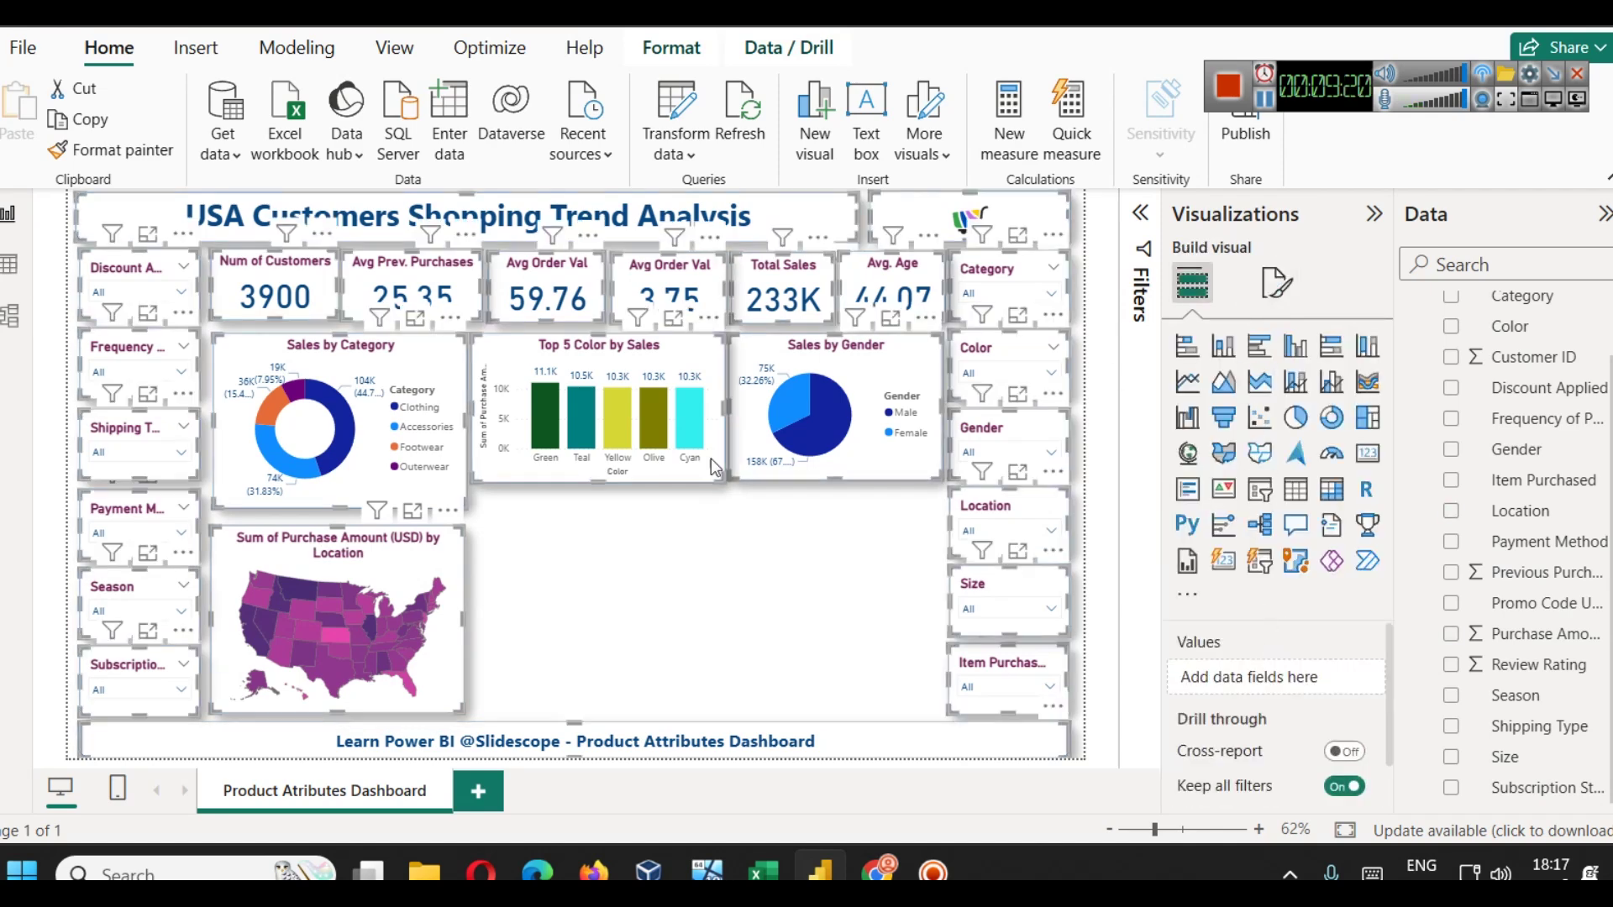
- Change the title of the shape map to "Sales by State"
left_click(420, 539)
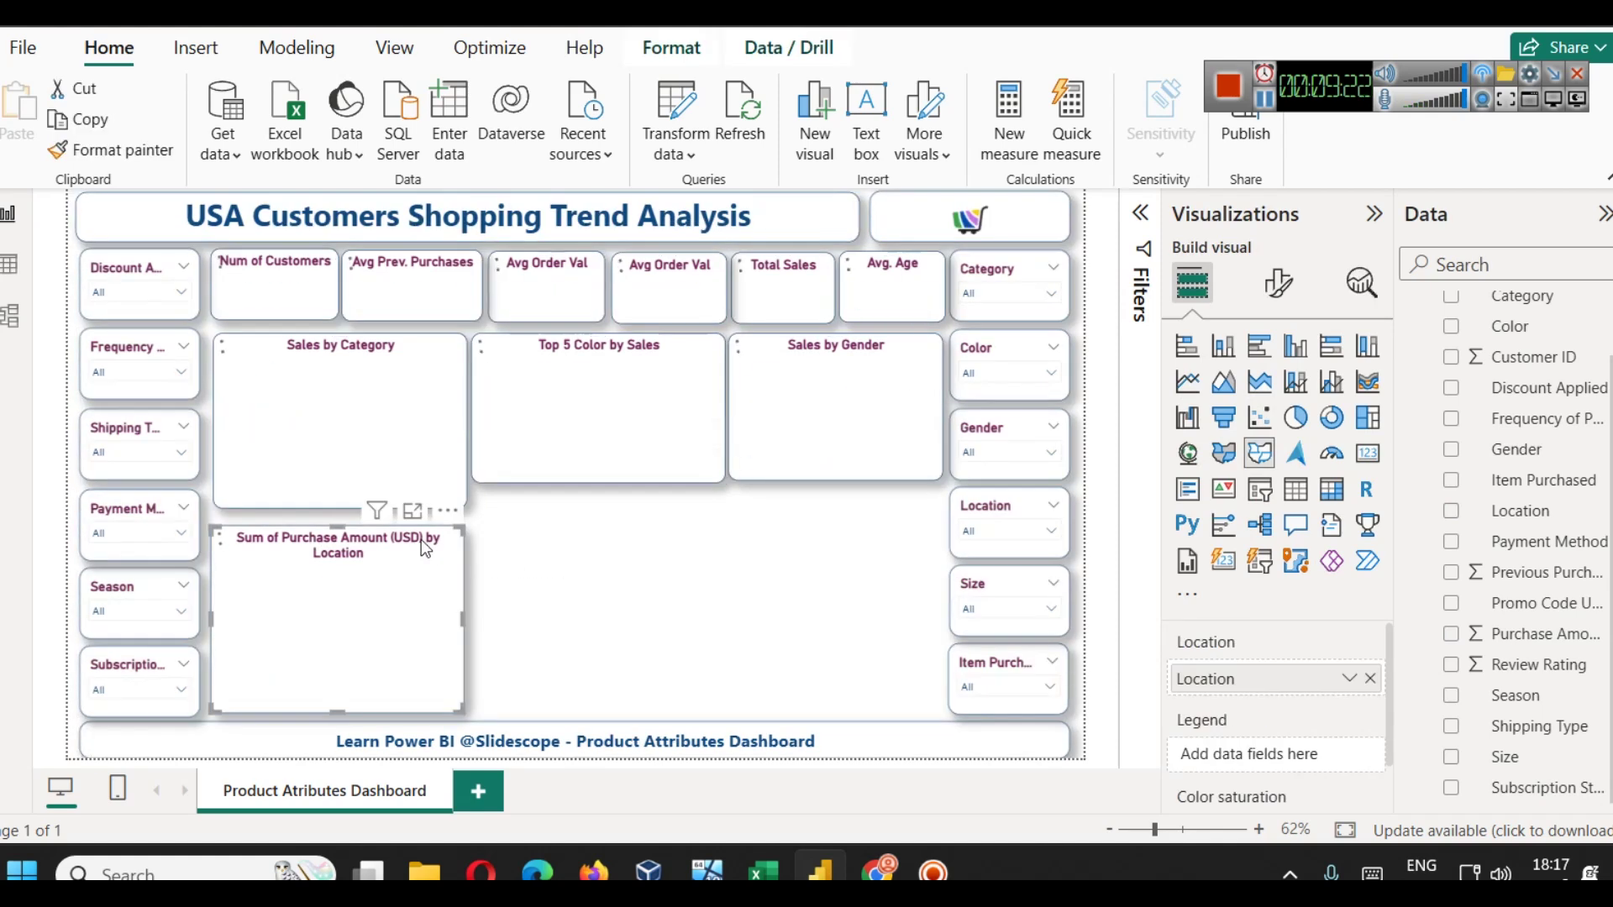
left_click(1276, 286)
left_click(1273, 397)
left_click(1254, 515)
triple_click(1257, 638)
type("Sales by State")
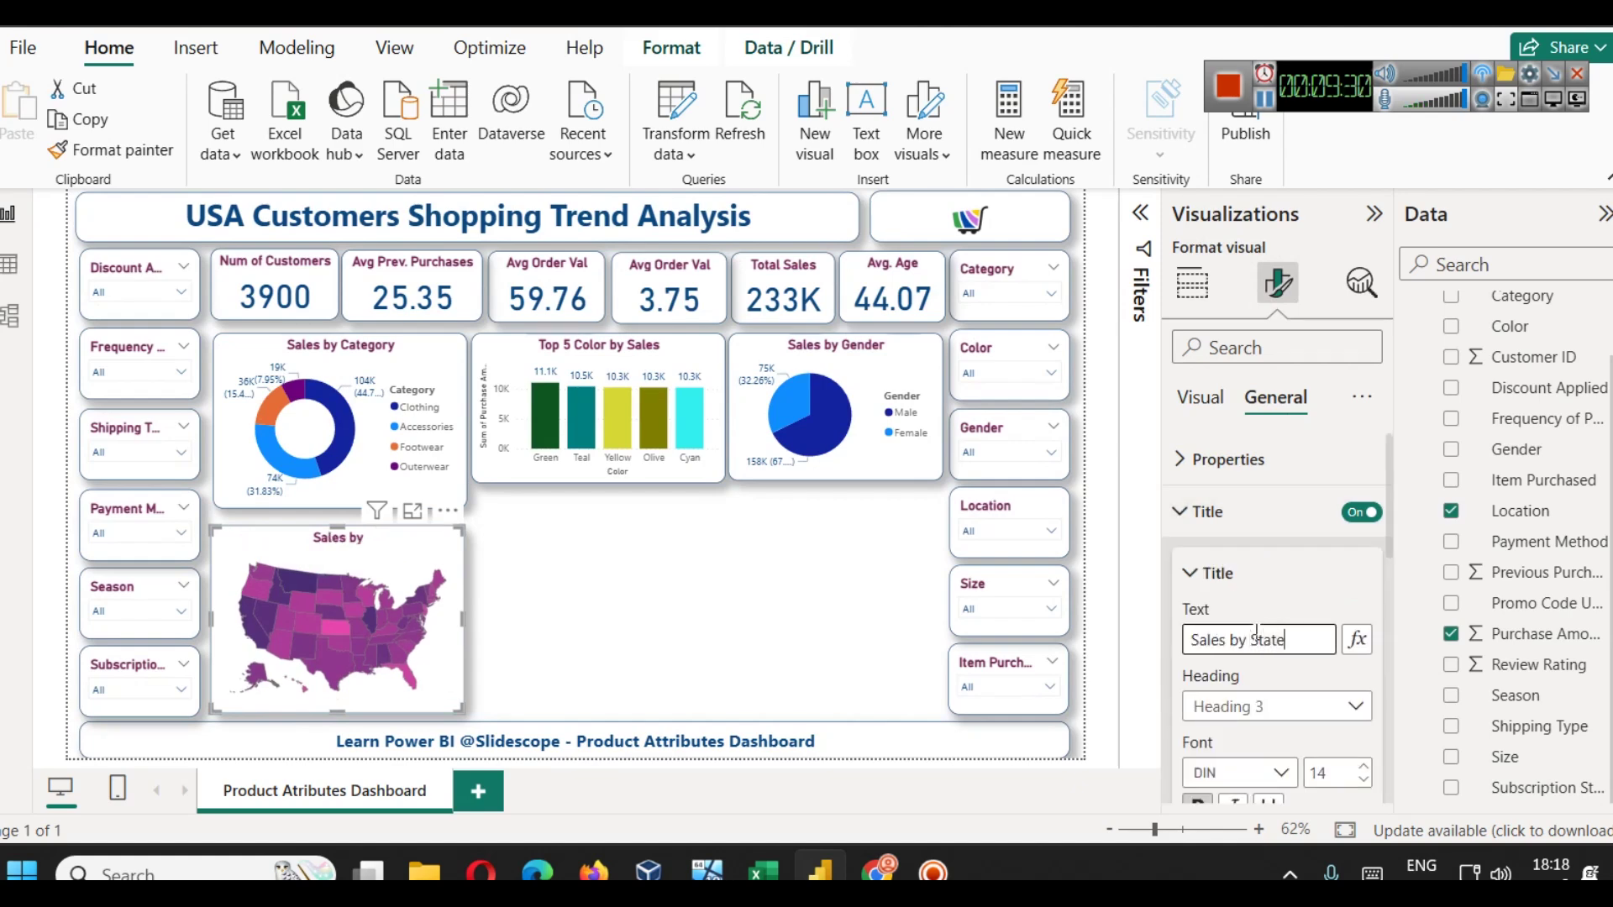
left_click(1192, 282)
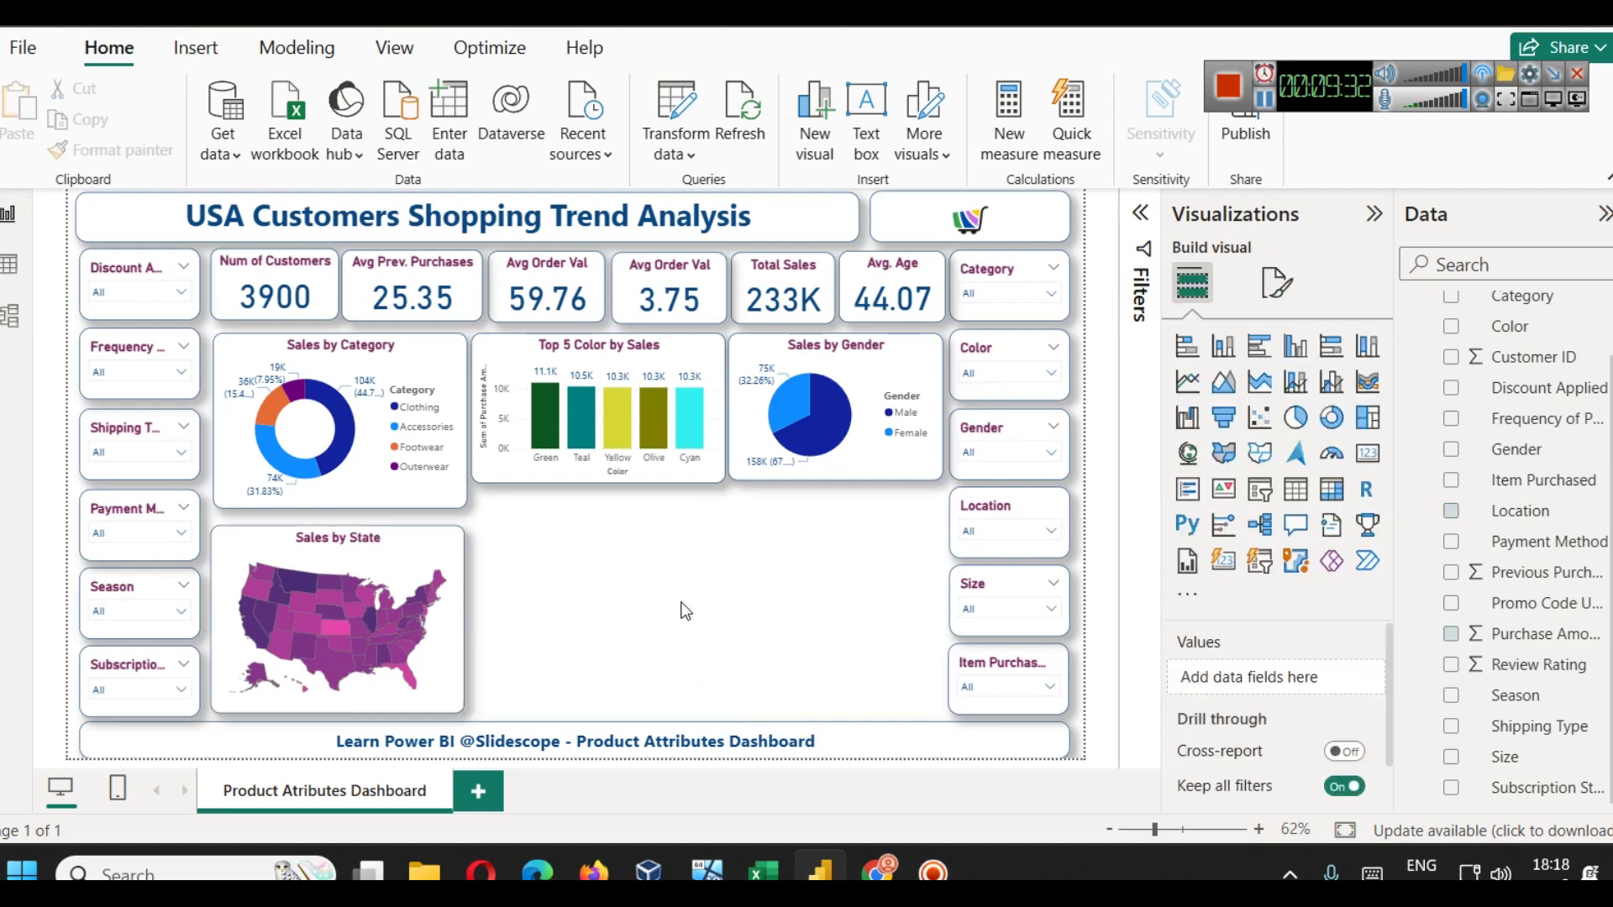
- Review the Sales by State map's fill color settings, including the minimum and maximum values, and deselect the map
left_click(1279, 284)
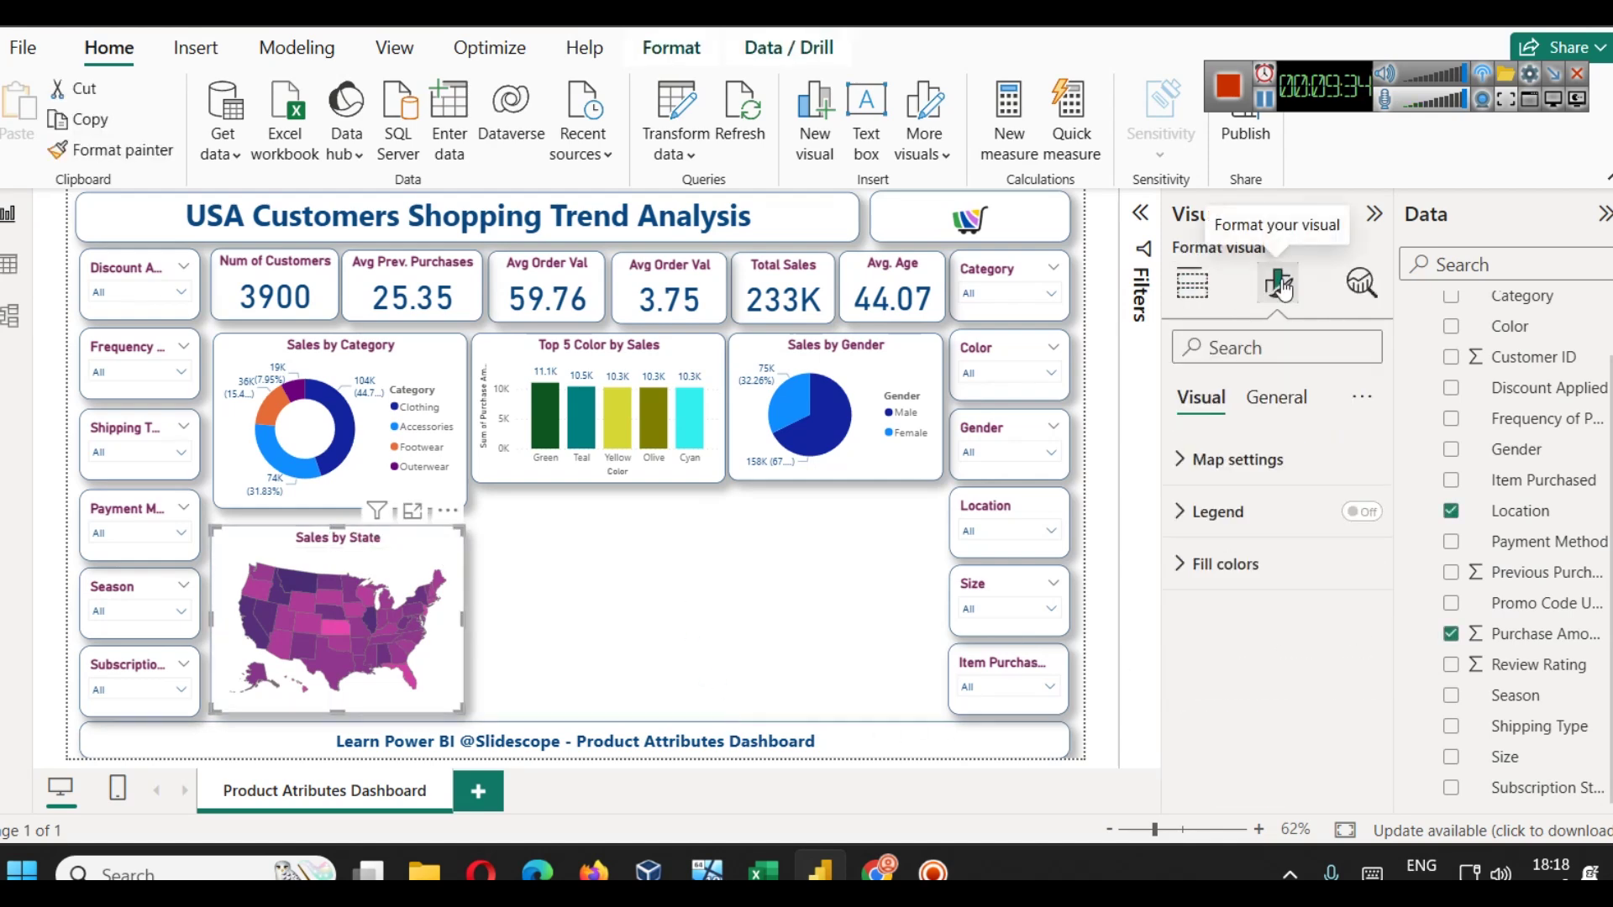
left_click(1227, 563)
scroll(1264, 625, "down", 3)
scroll(1264, 626, "down", 1)
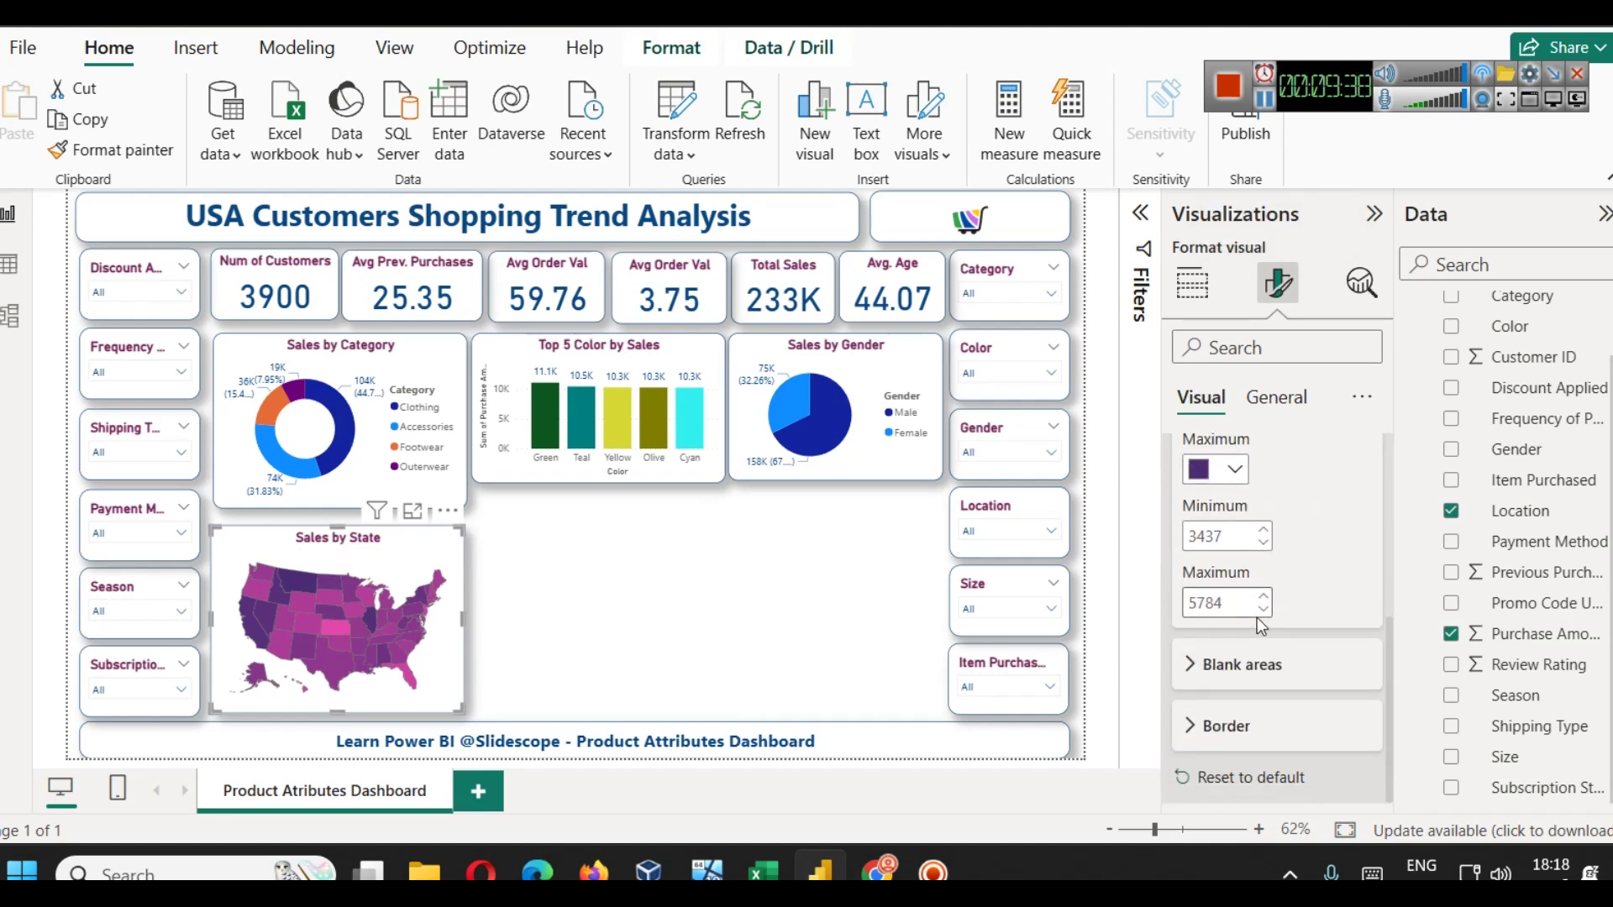
scroll(1260, 626, "up", 3)
left_click(573, 557)
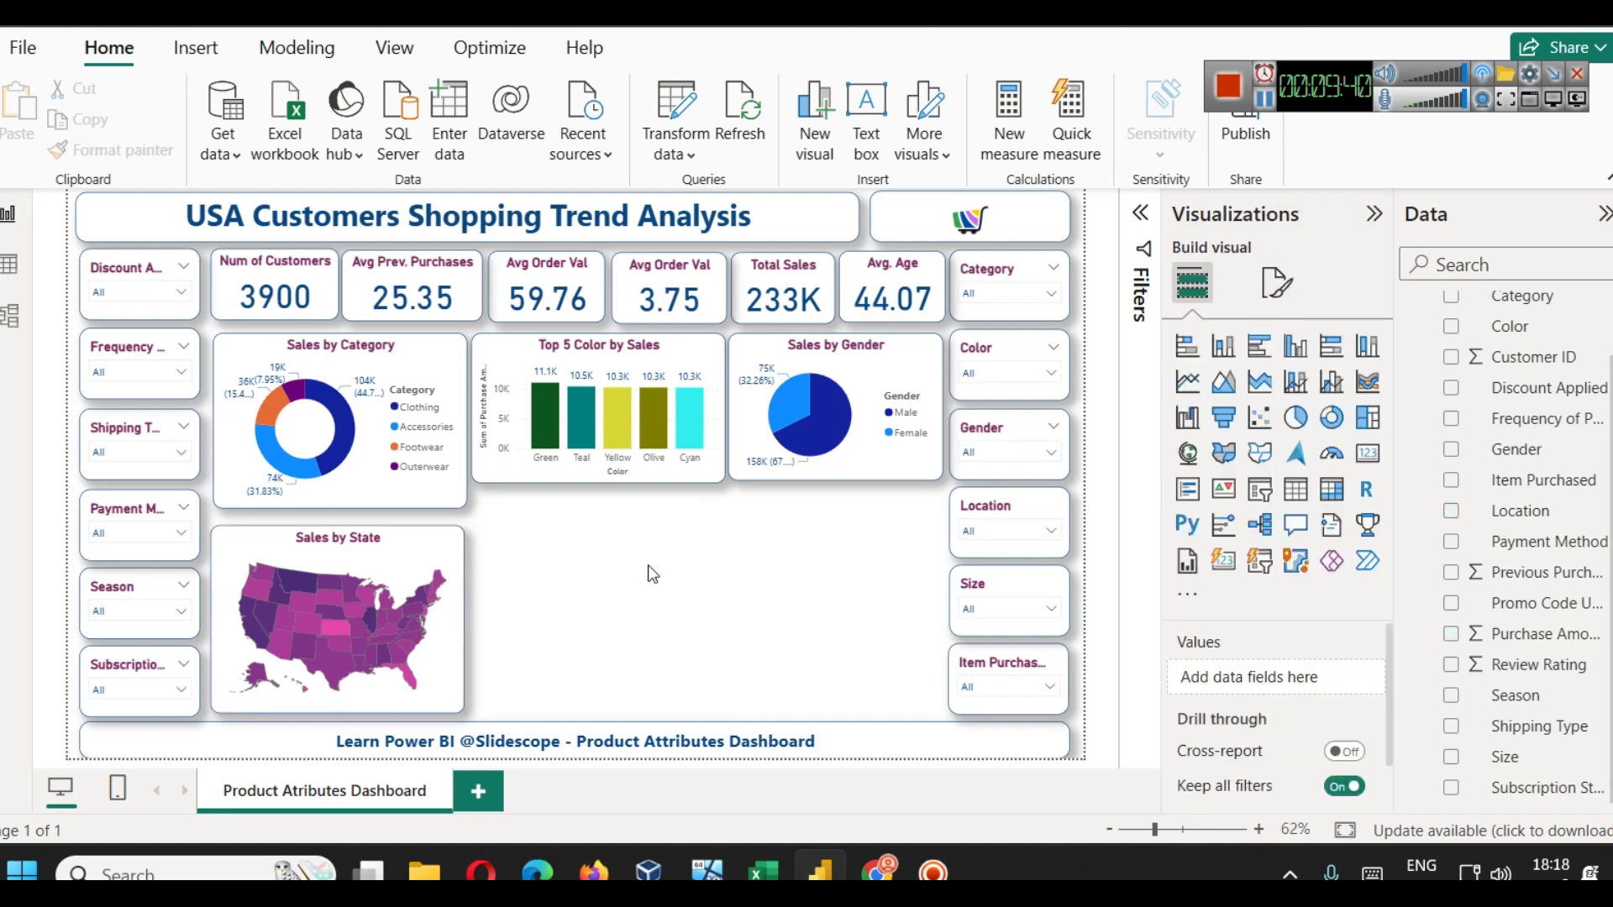
- Duplicate the Sales by State map and place the copy beside the original, below the Top 5 Color by Sales chart
left_click(385, 551)
key("ctrl+c")
key("ctrl+v")
left_click_drag(385, 551, 569, 527)
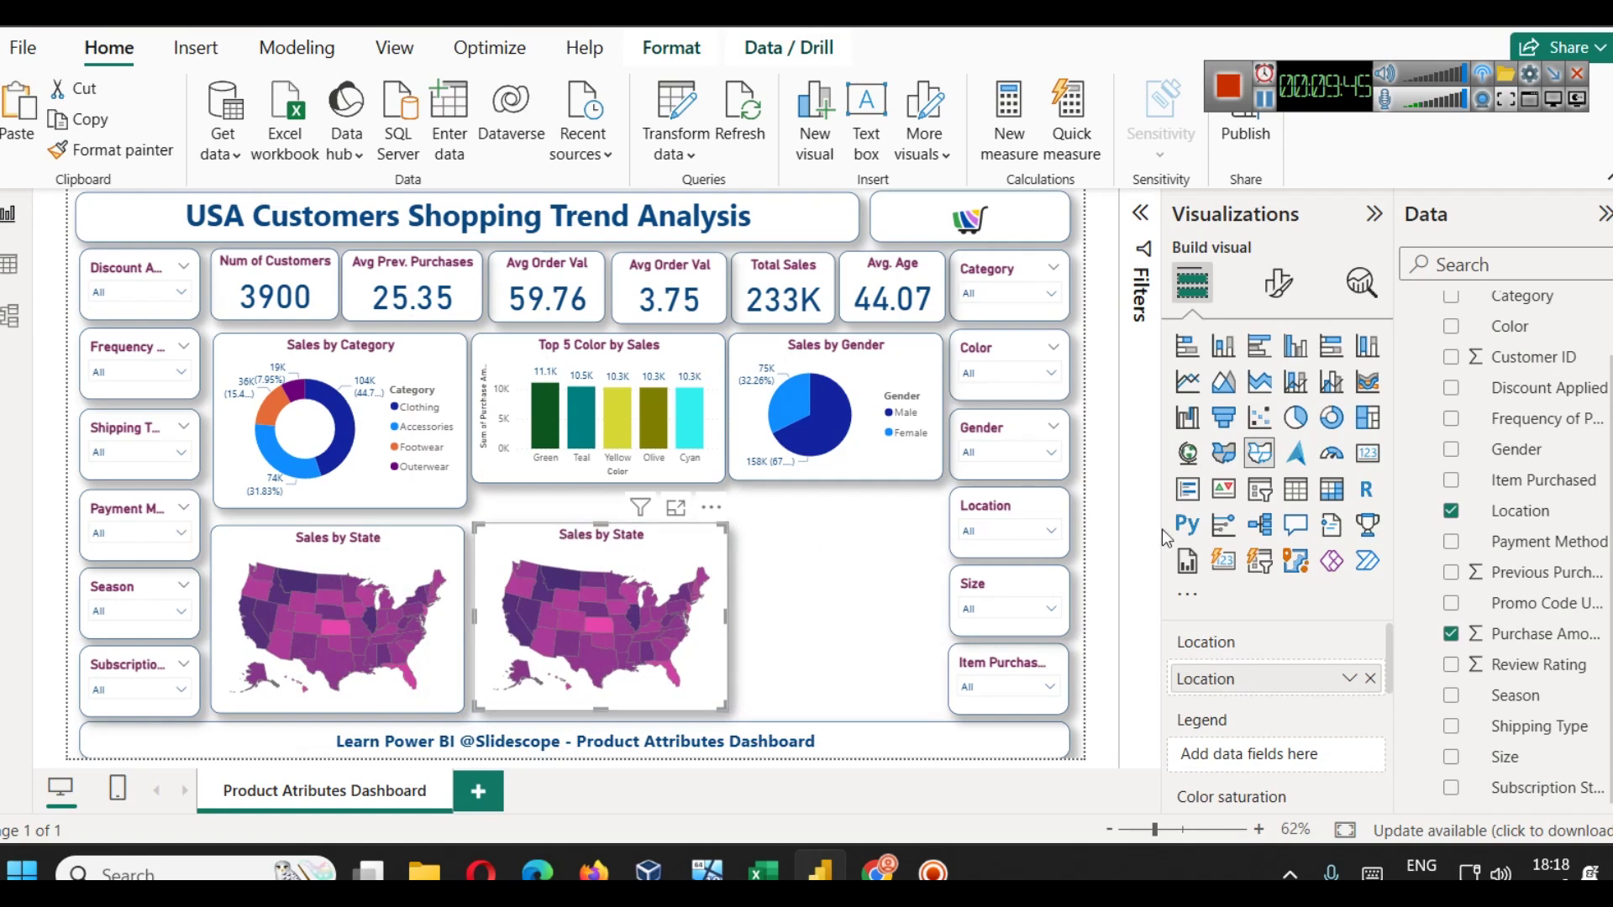
- Convert the copied map to a filled map, remove Location from its legend and use Location as its location field
left_click(1224, 452)
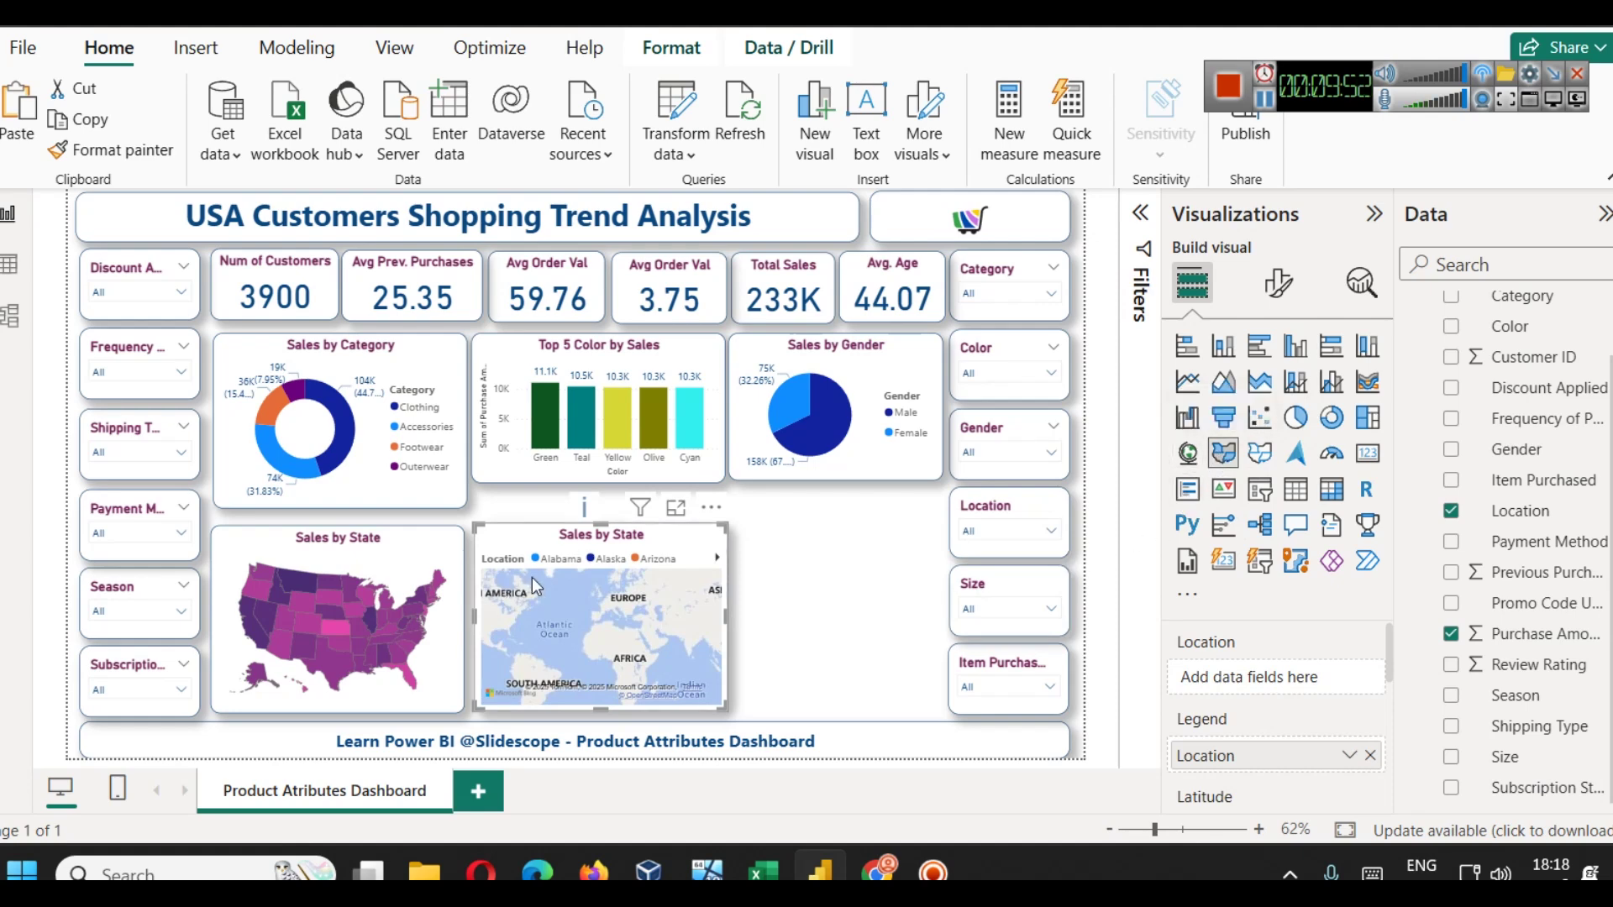
left_click(1370, 755)
left_click_drag(1517, 512, 1361, 677)
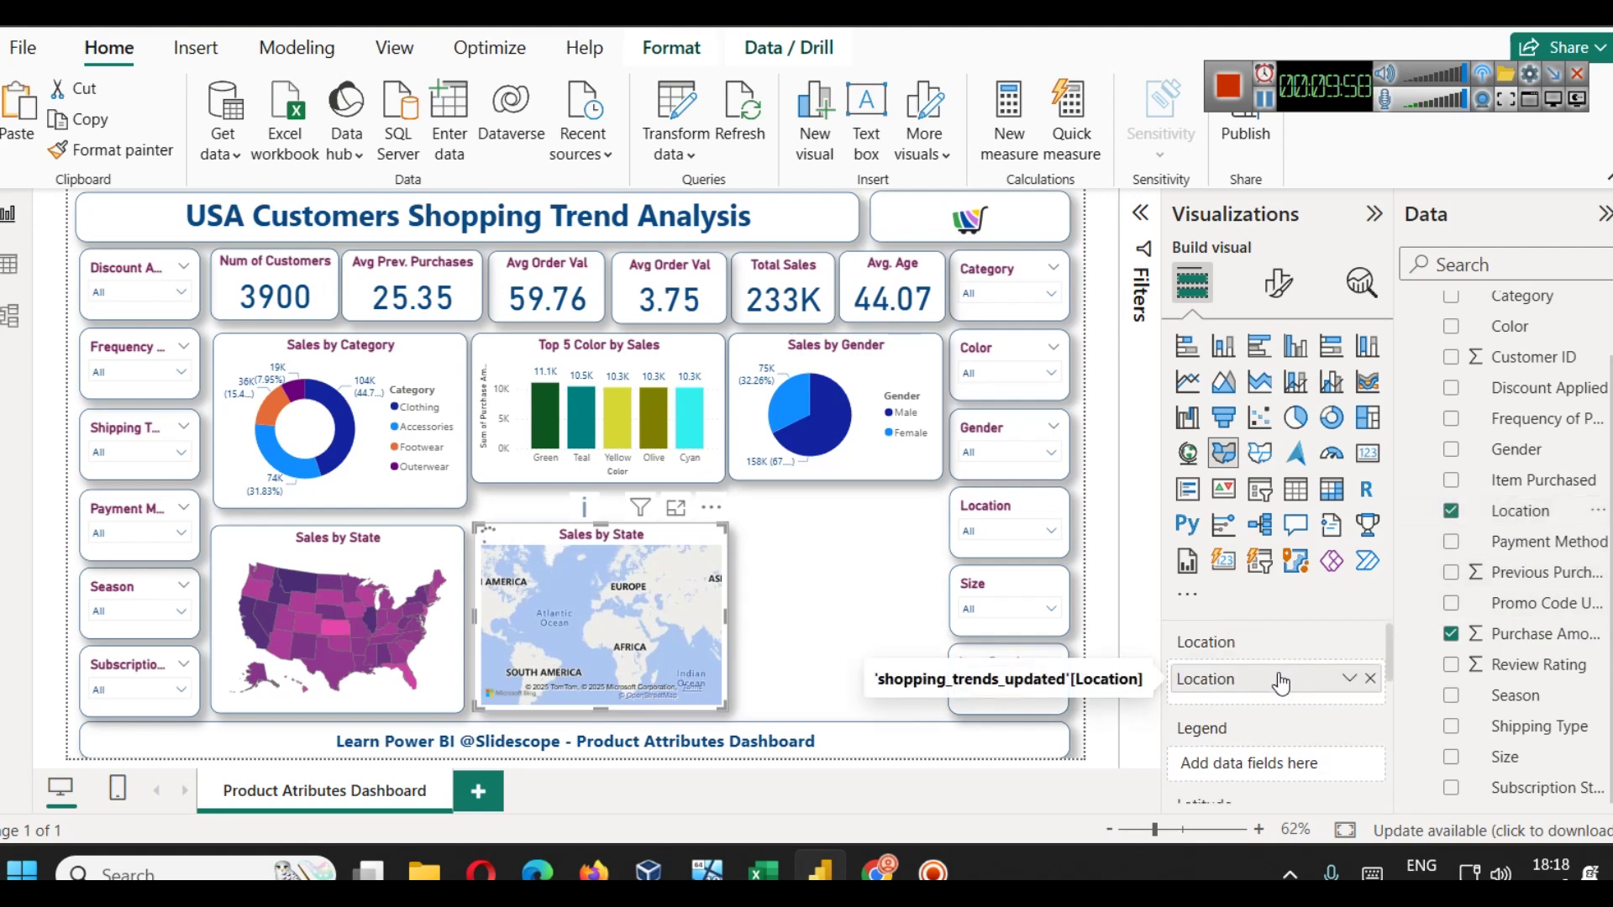
scroll(1289, 712, "down", 6)
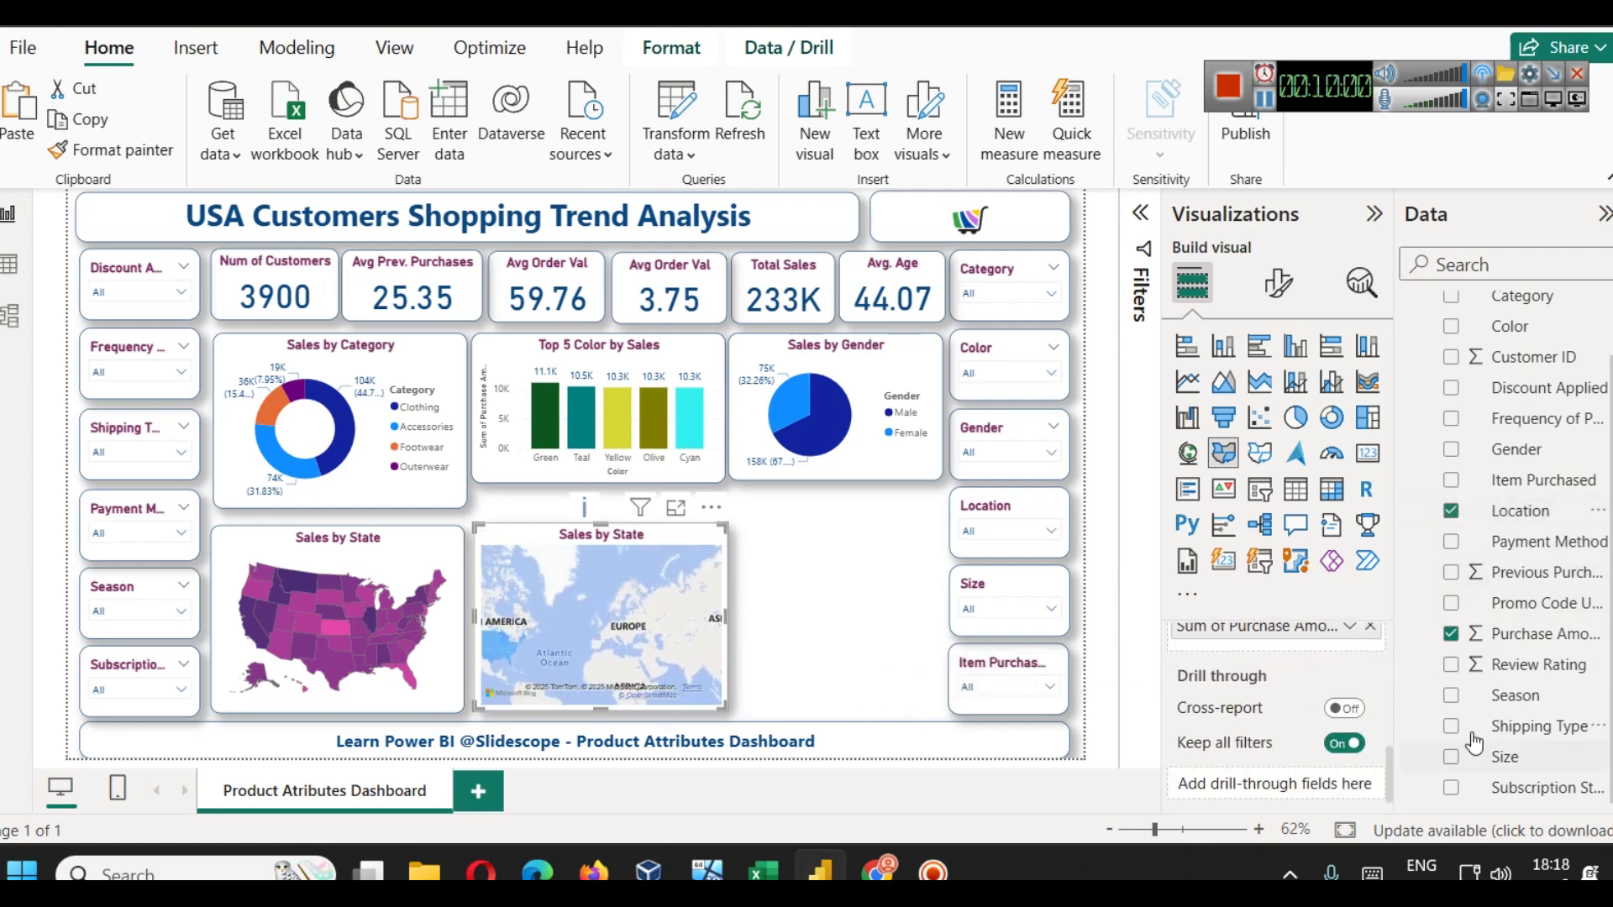
scroll(1455, 731, "up", 1)
scroll(1301, 698, "up", 3)
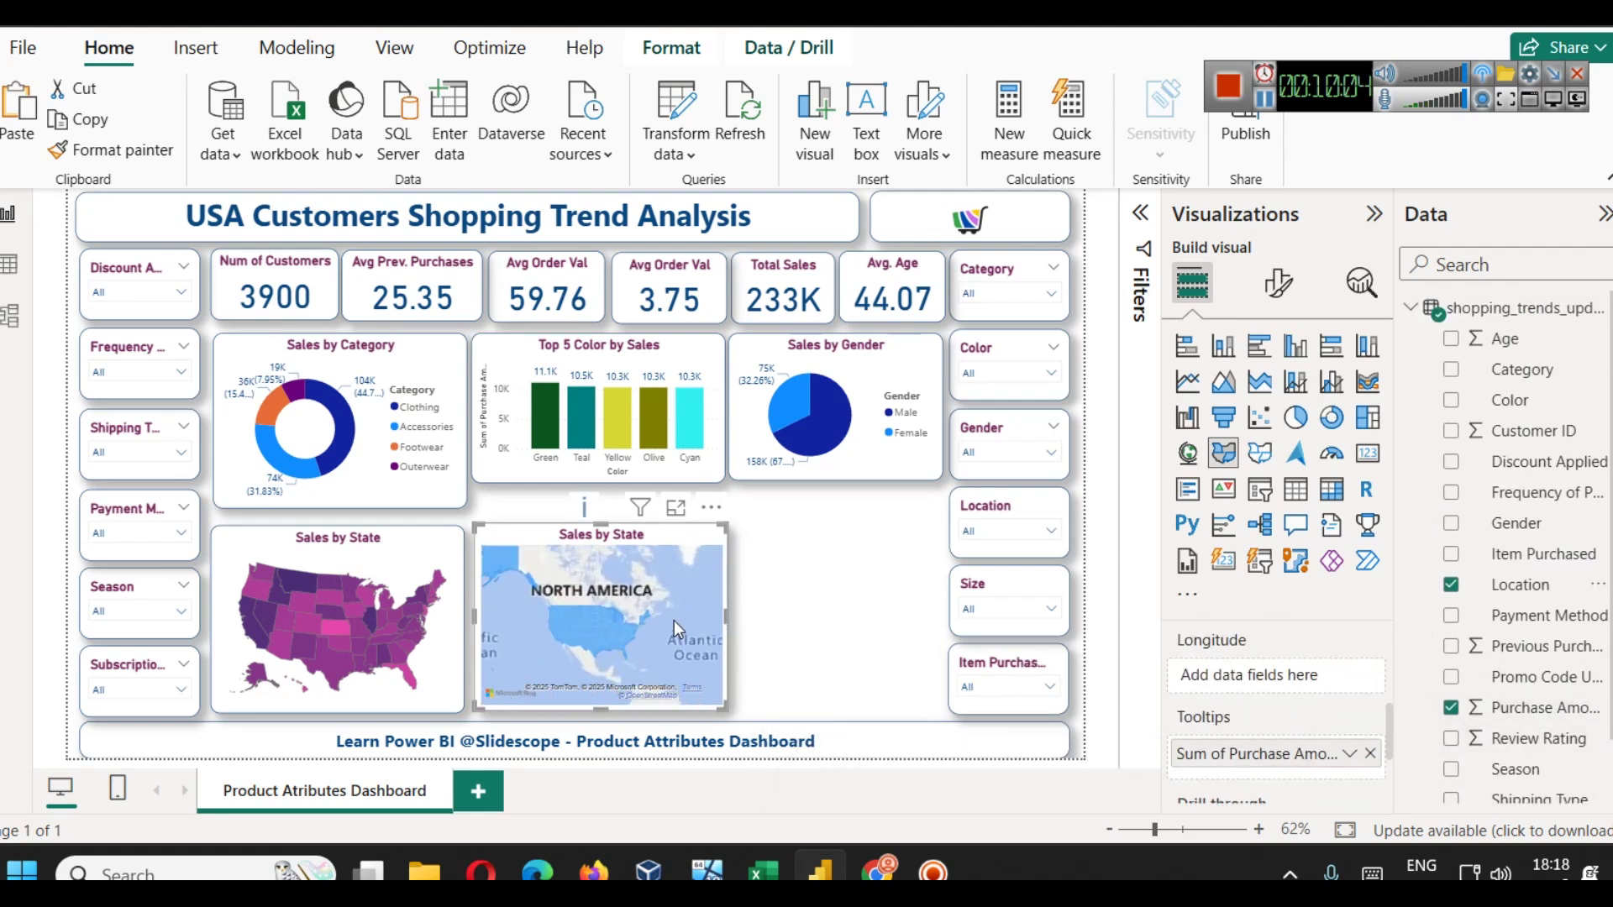
scroll(674, 622, "down", 3)
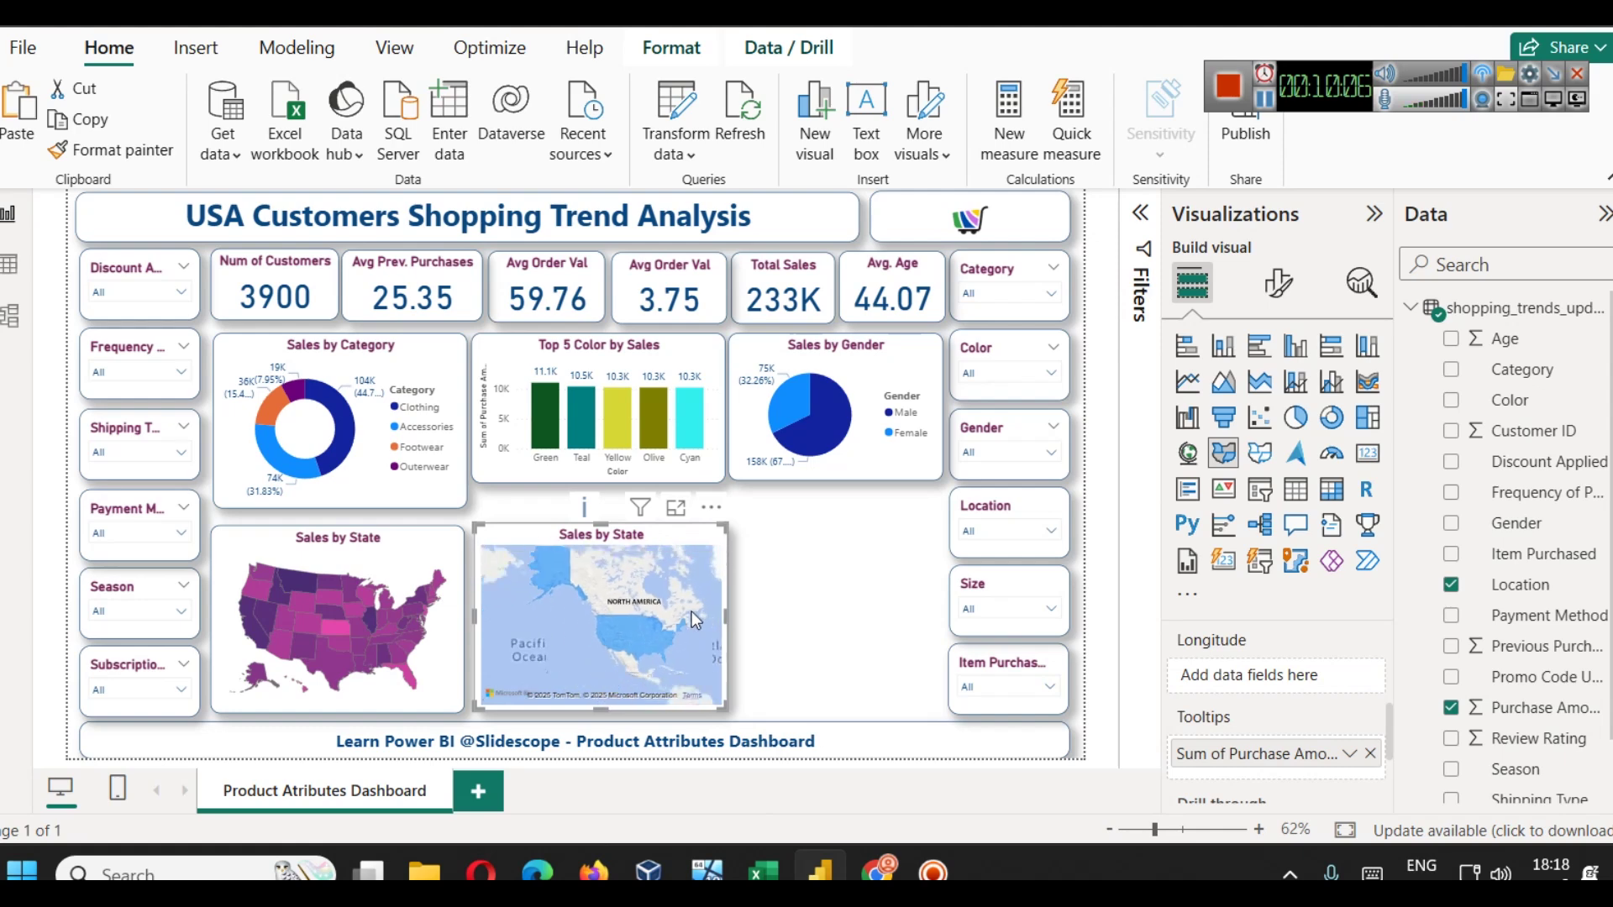
- Apply a gradient fill based on Sum of Purchase Amount (USD) to the filled map, from lowest to highest value
left_click(1278, 284)
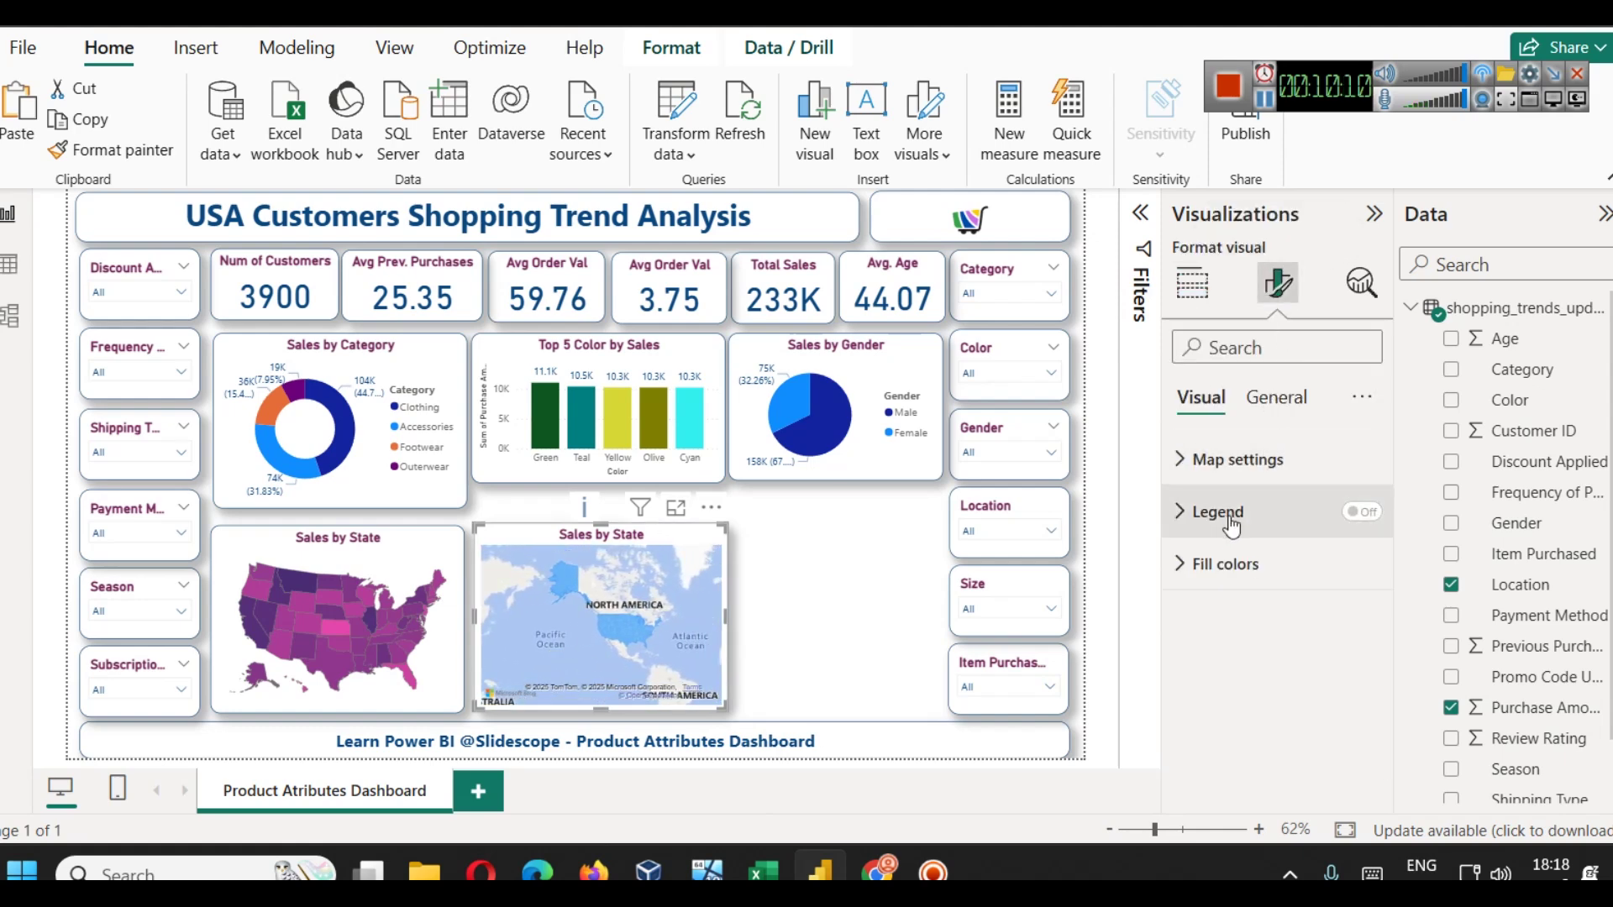
left_click(1297, 566)
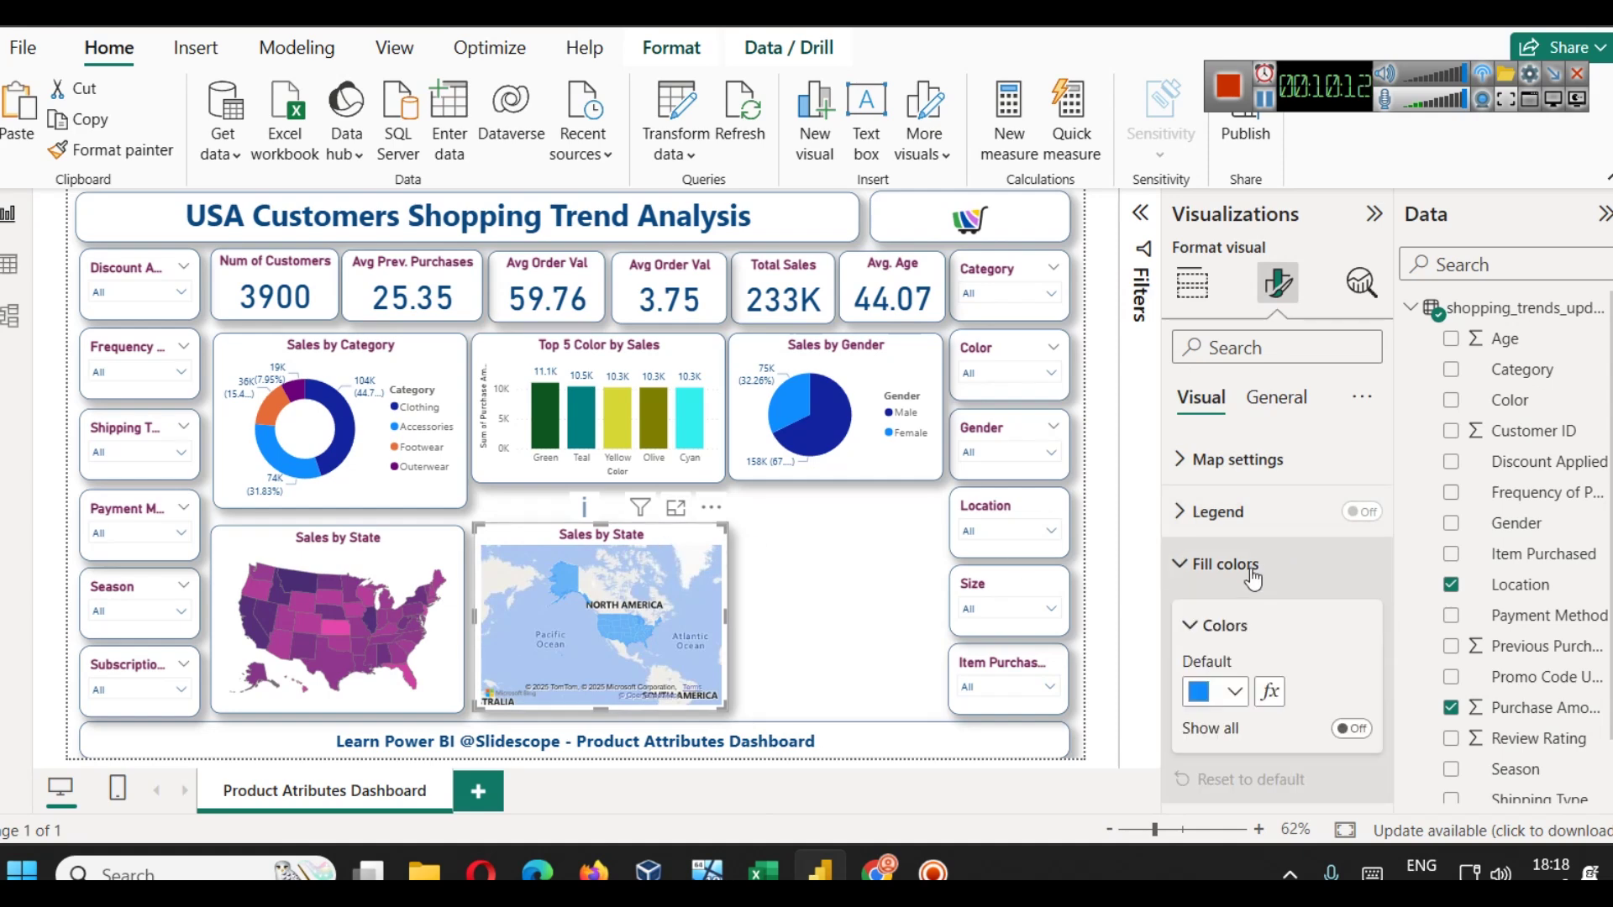
left_click(1270, 691)
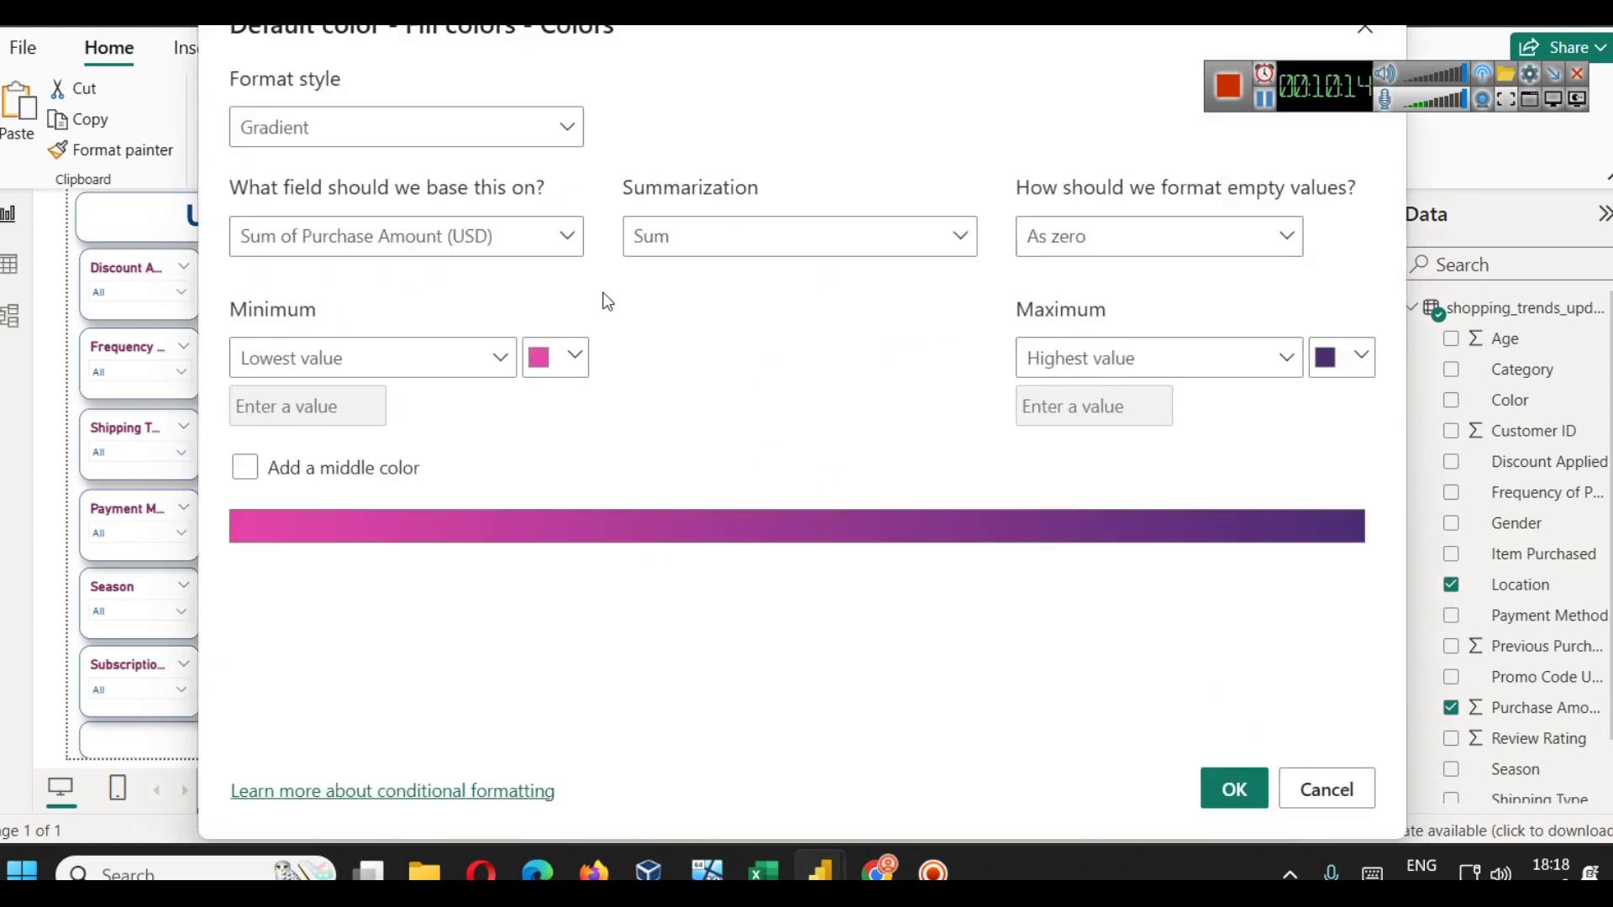
left_click(1234, 790)
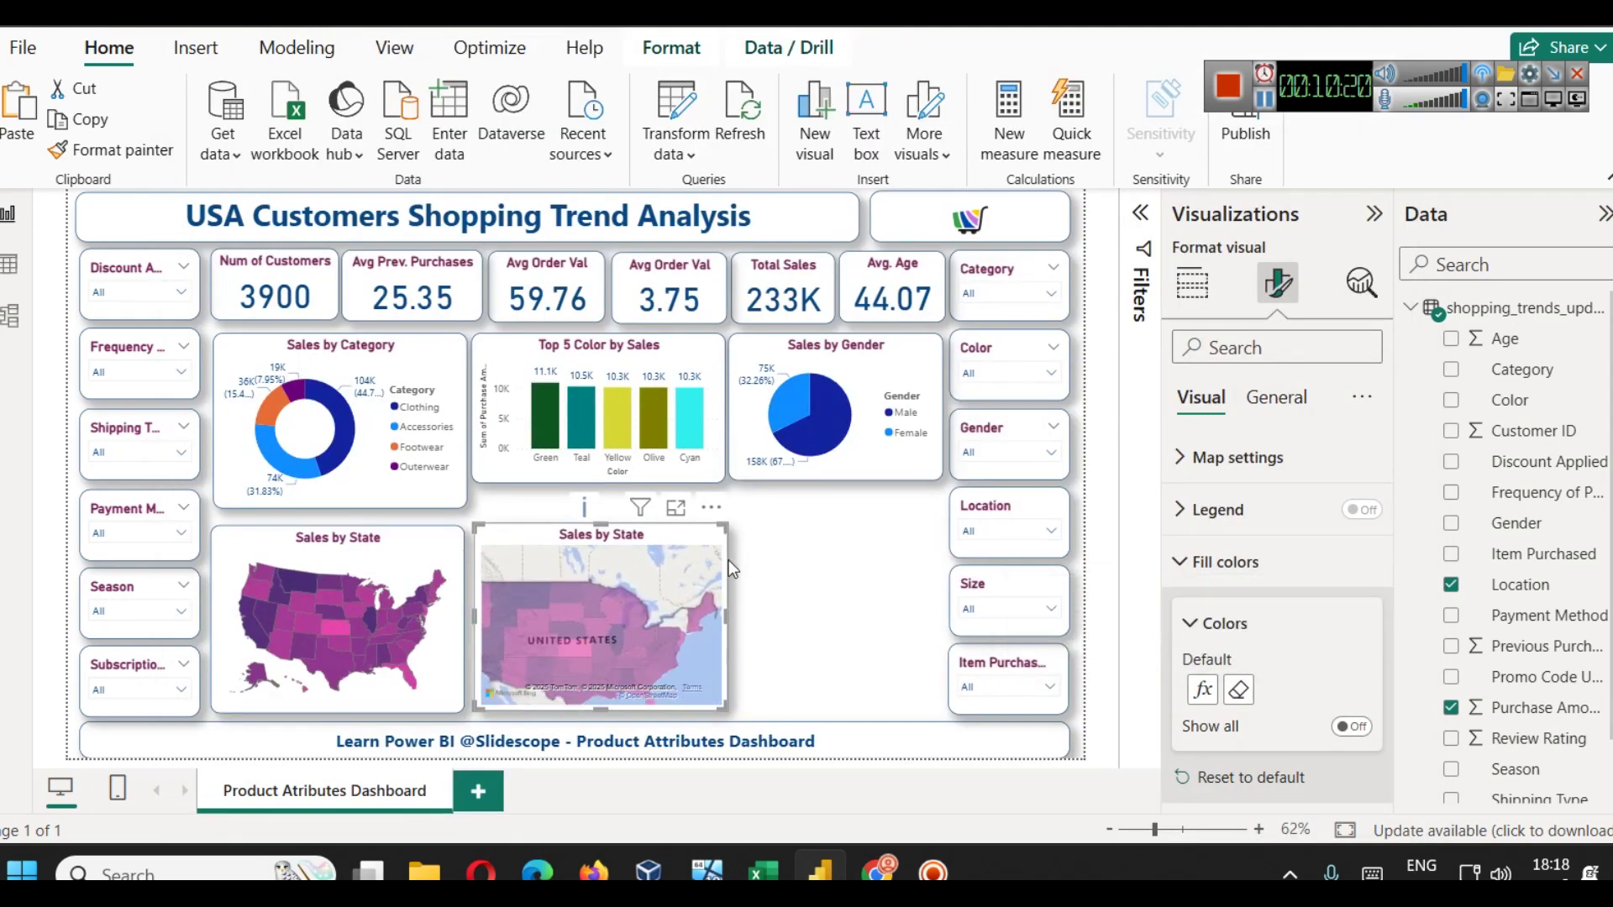
scroll(708, 555, "down", 1)
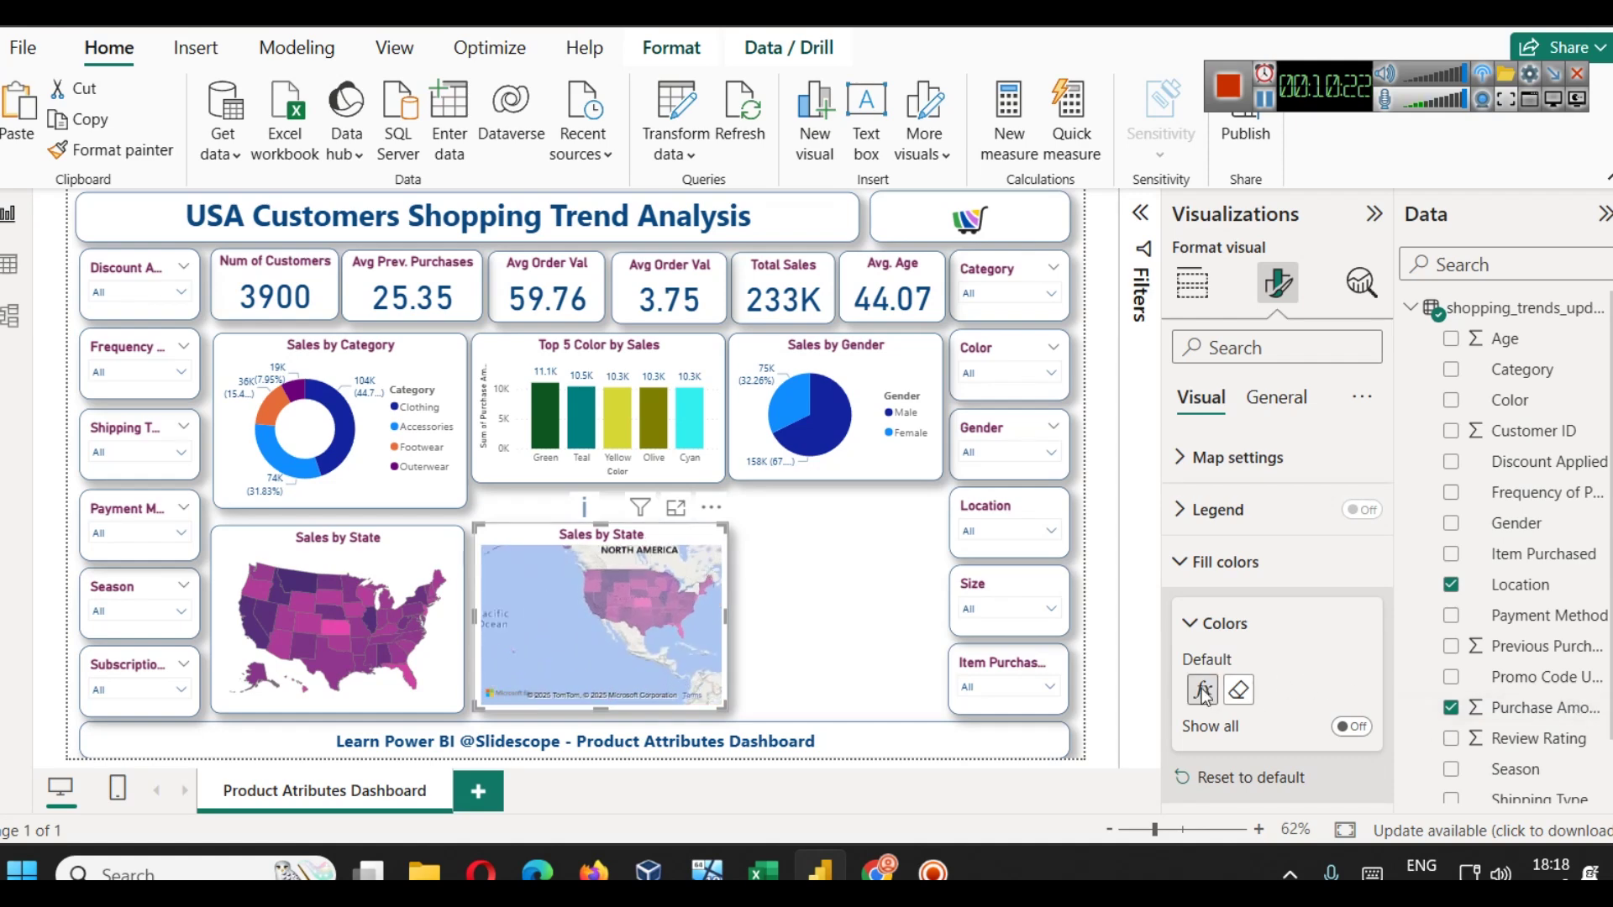
- Change the minimum color of the filled map's gradient to light pink, keeping the Sum of Purchase Amount (USD) basis
left_click(1203, 689)
left_click(454, 136)
left_click(453, 136)
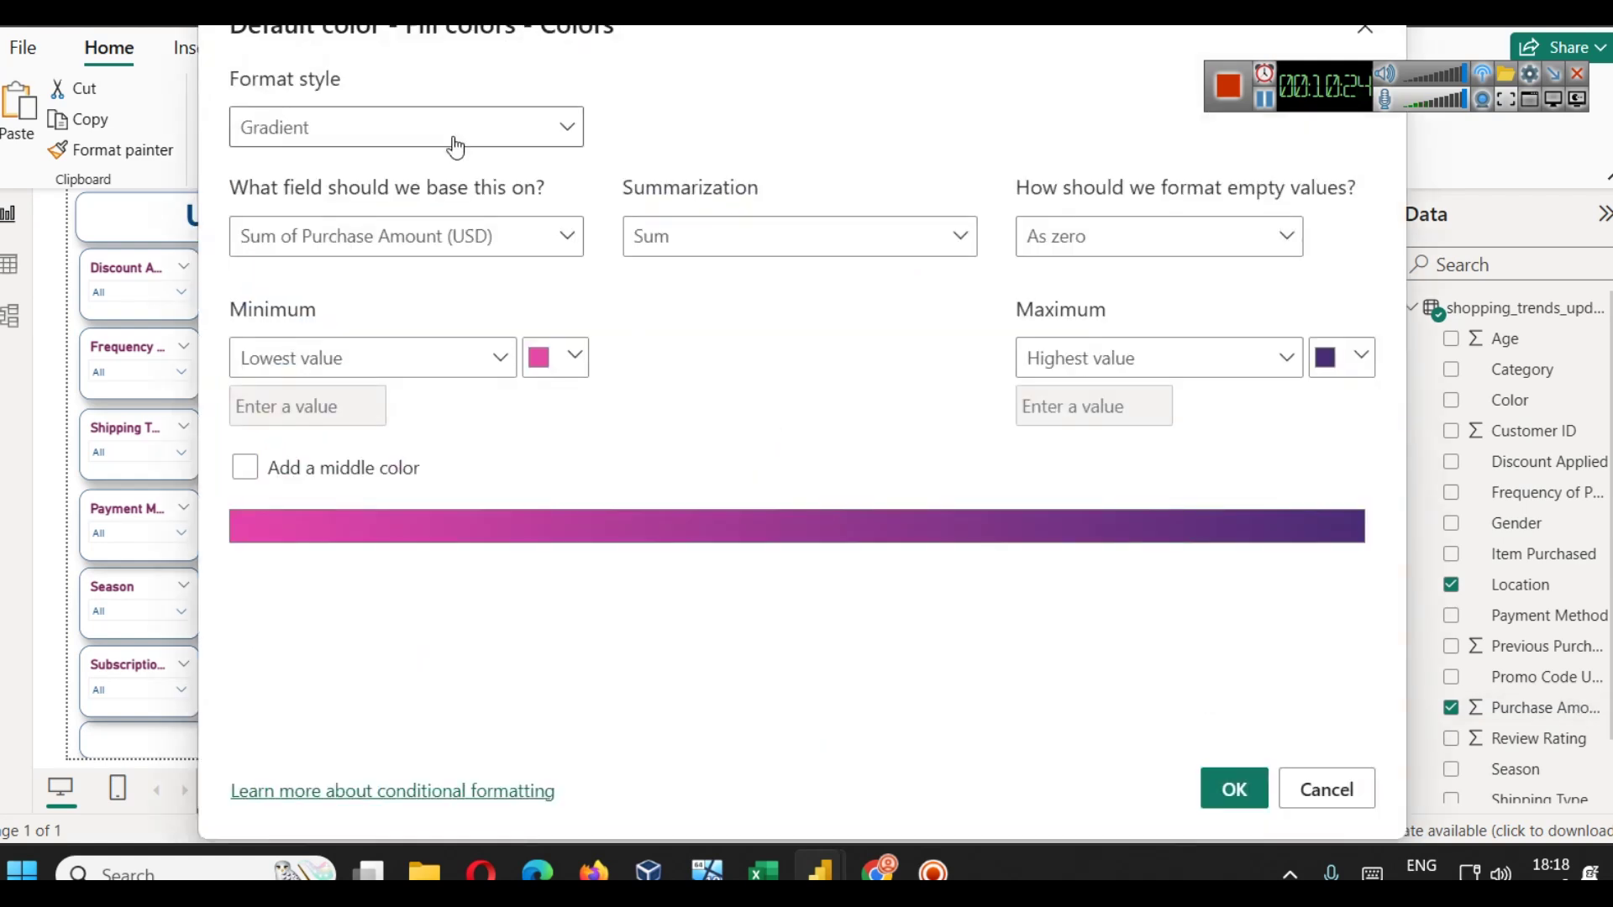
left_click(426, 245)
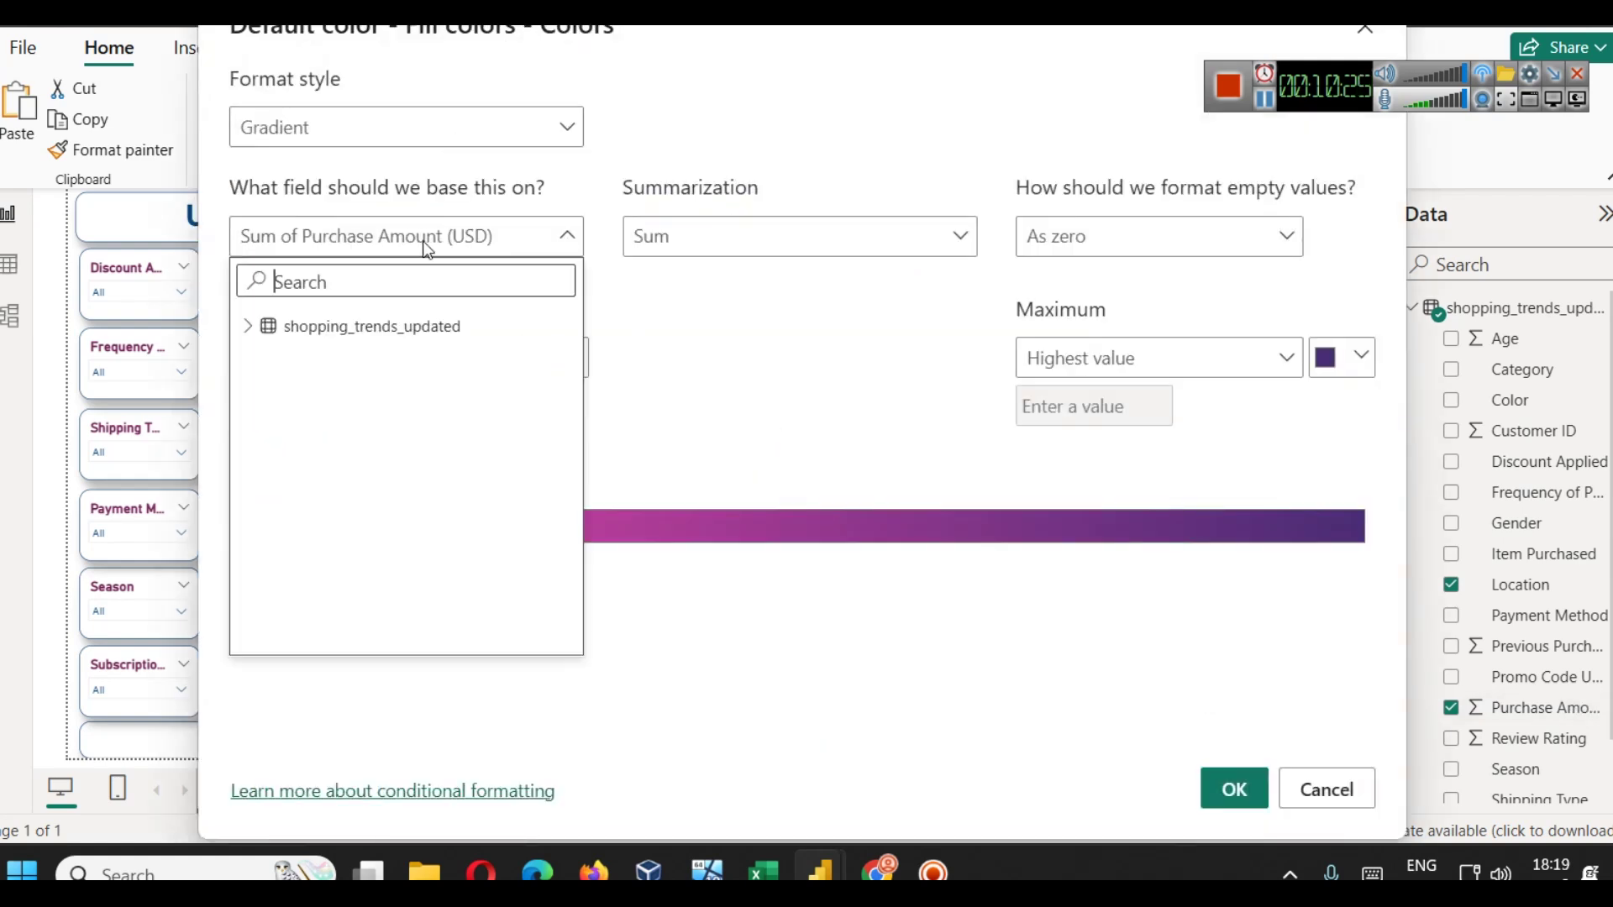
left_click(248, 326)
left_click(775, 324)
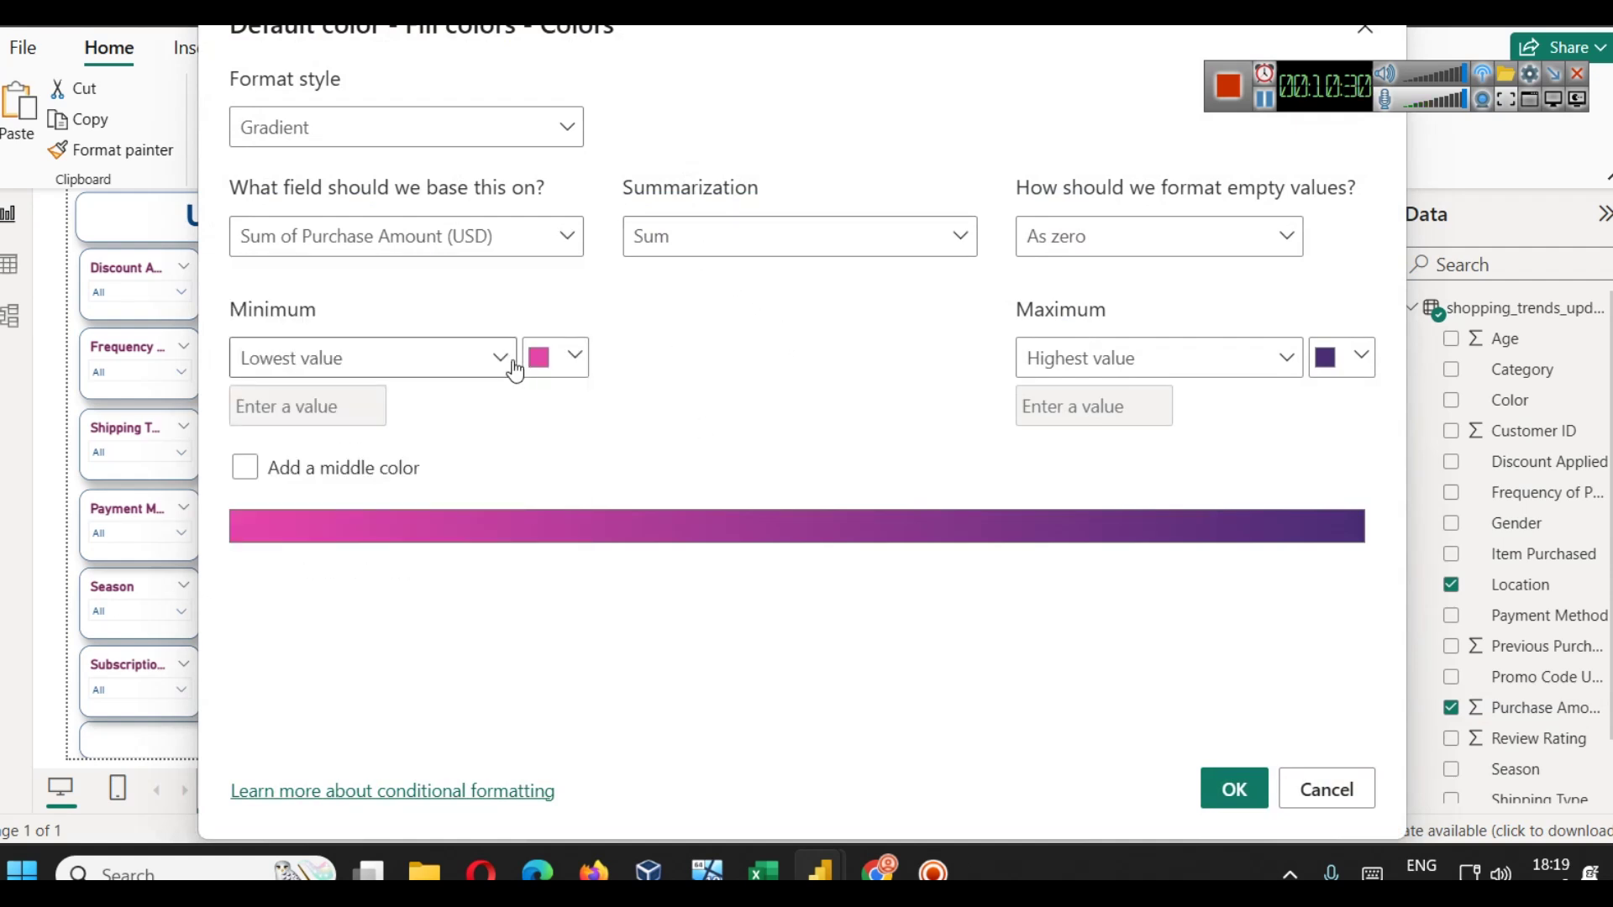
left_click(554, 367)
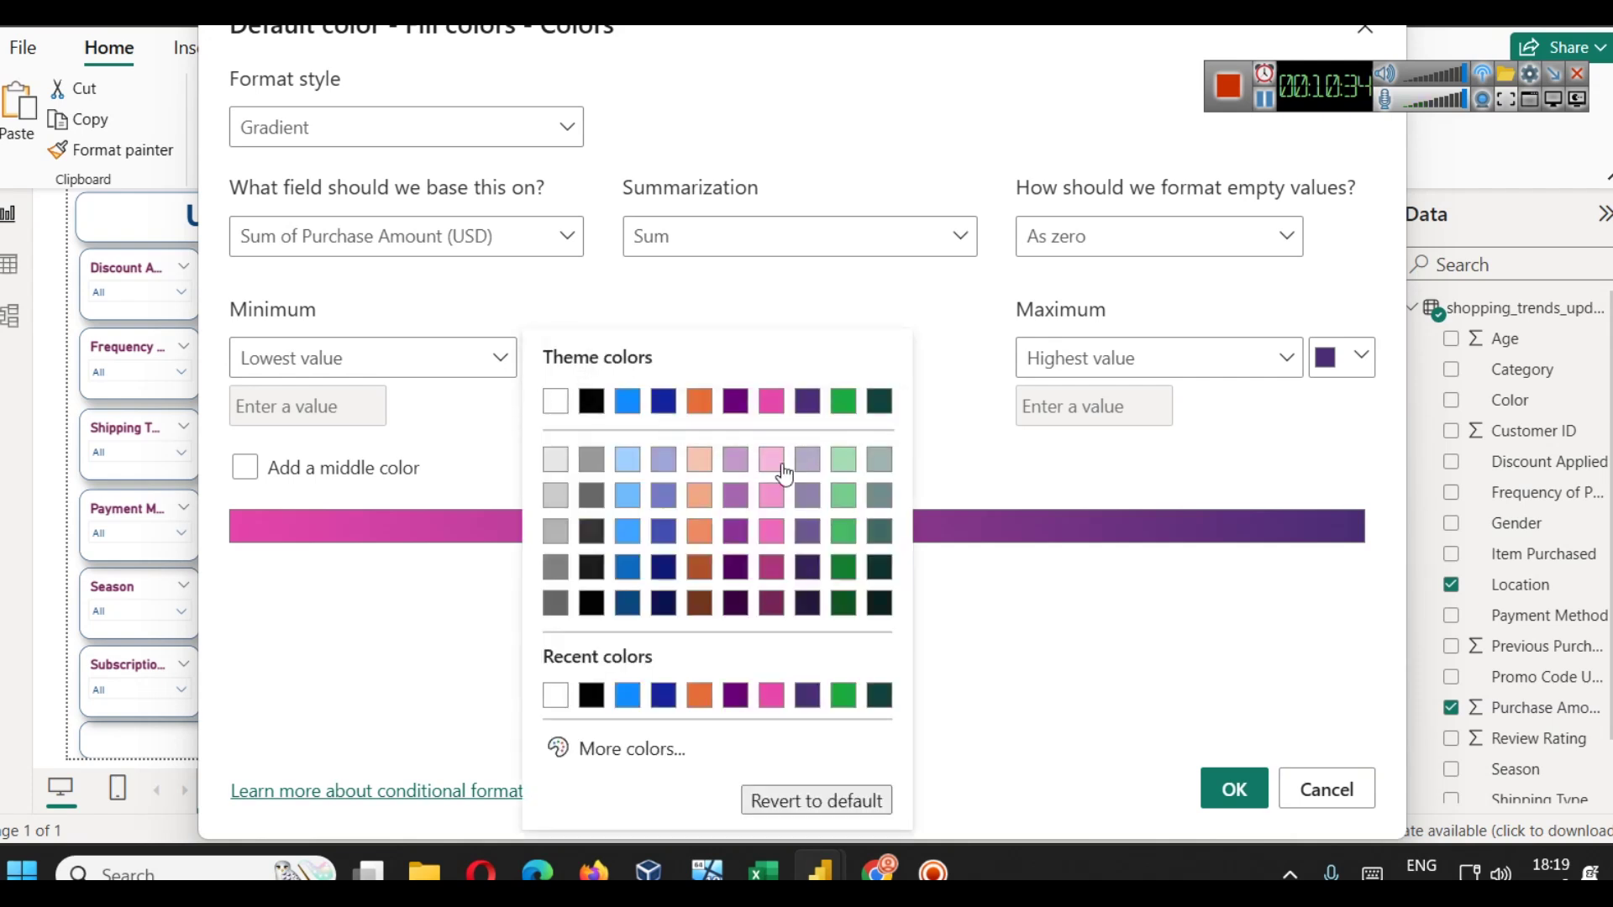
left_click(771, 460)
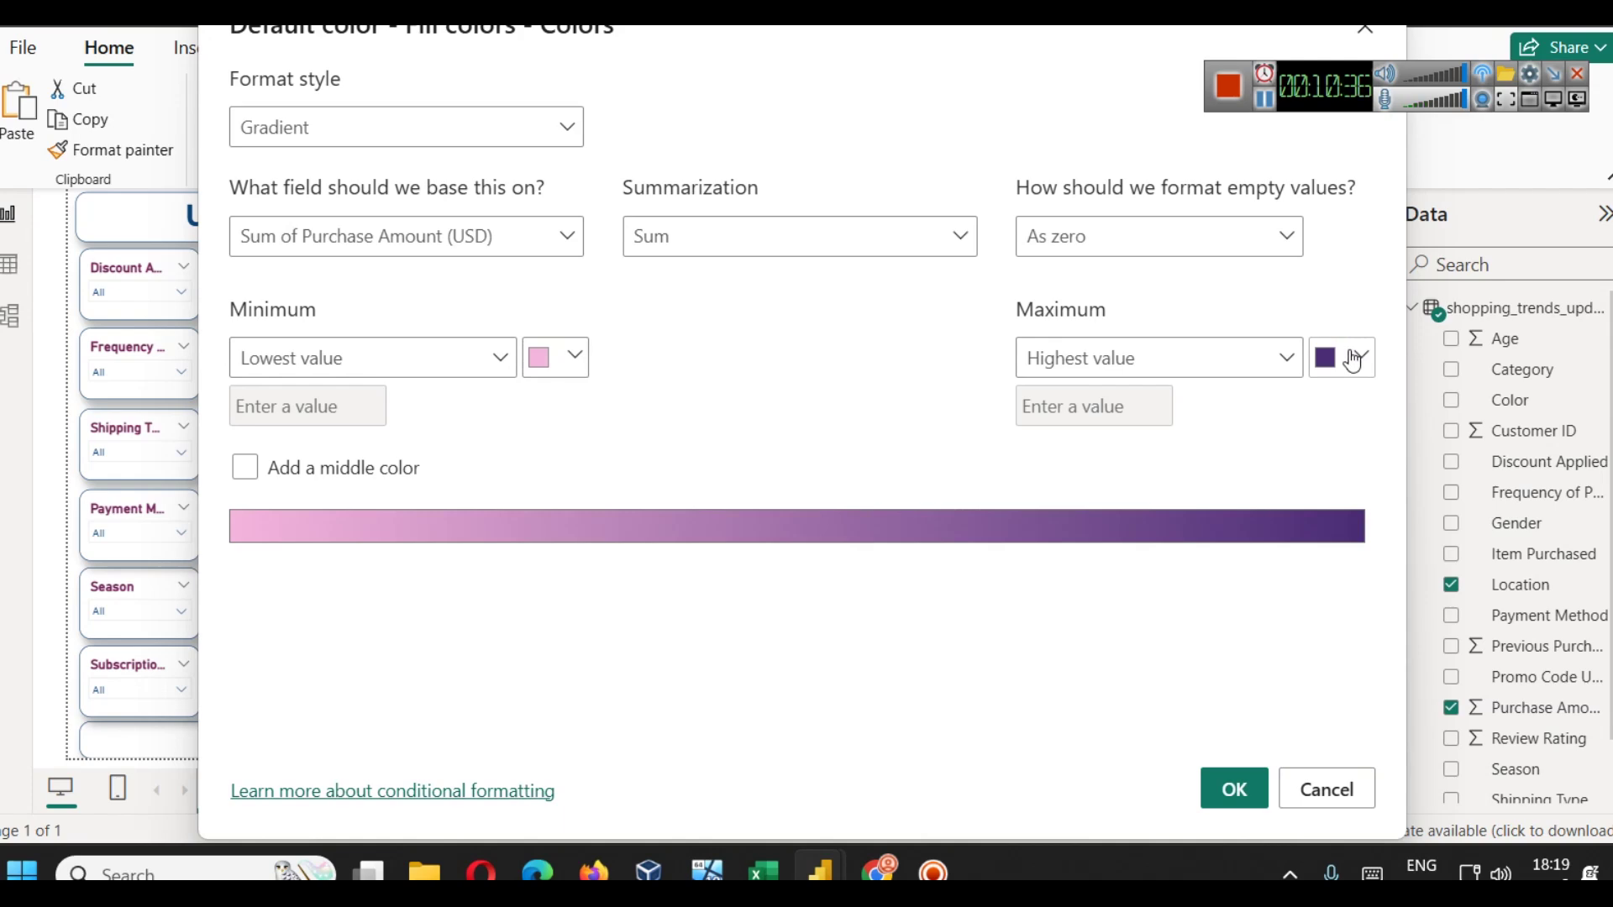
left_click(1222, 785)
scroll(672, 625, "up", 5)
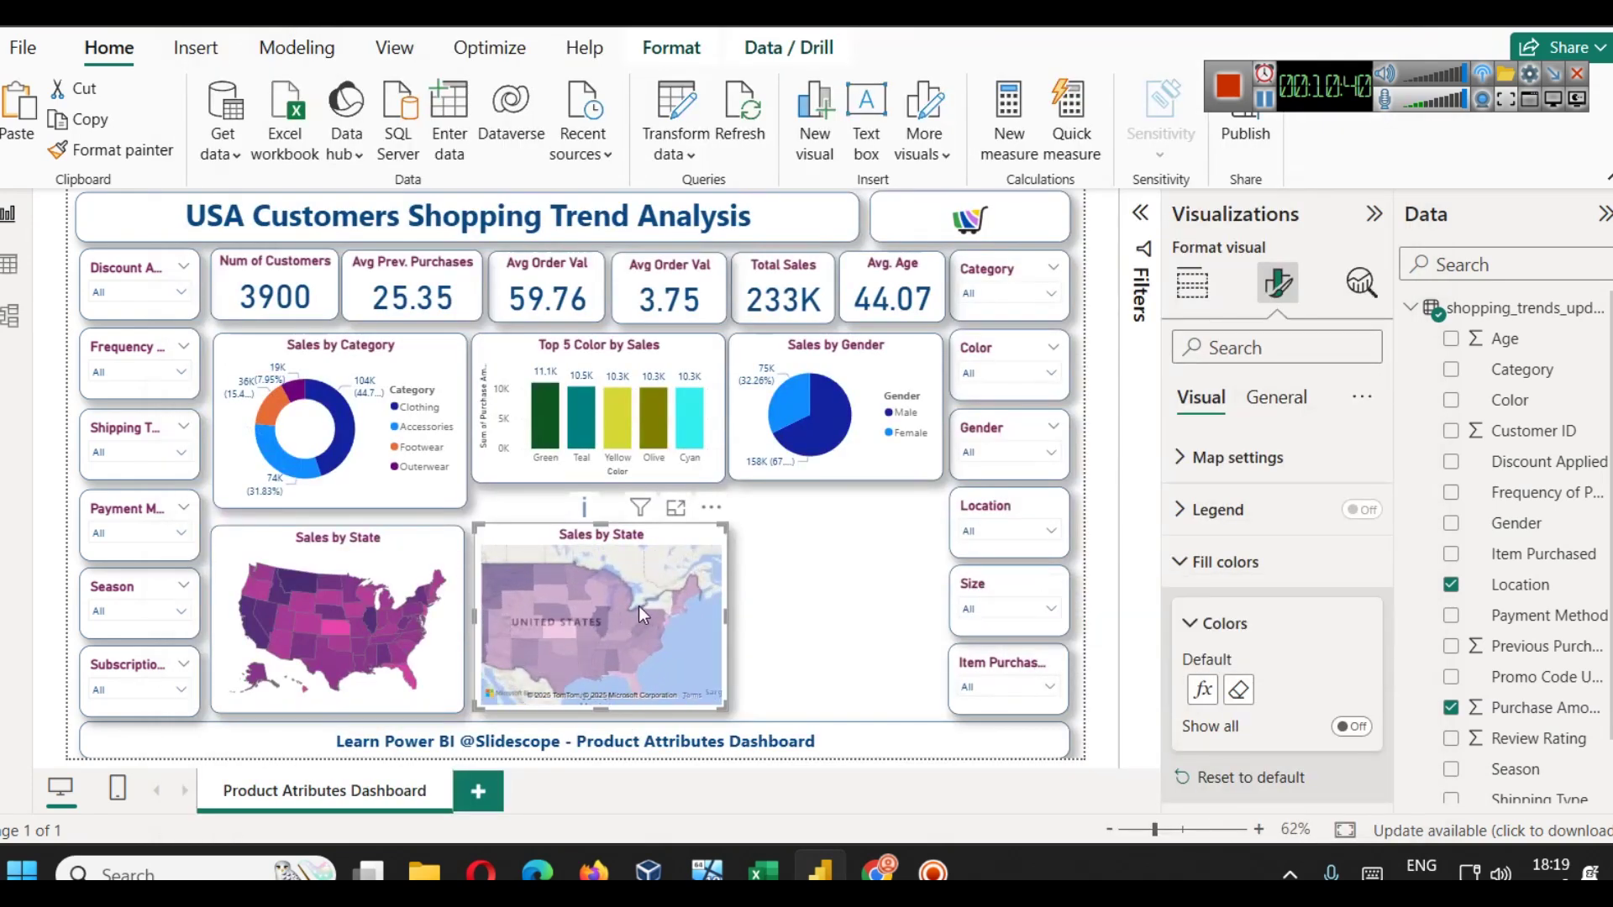
left_click(793, 603)
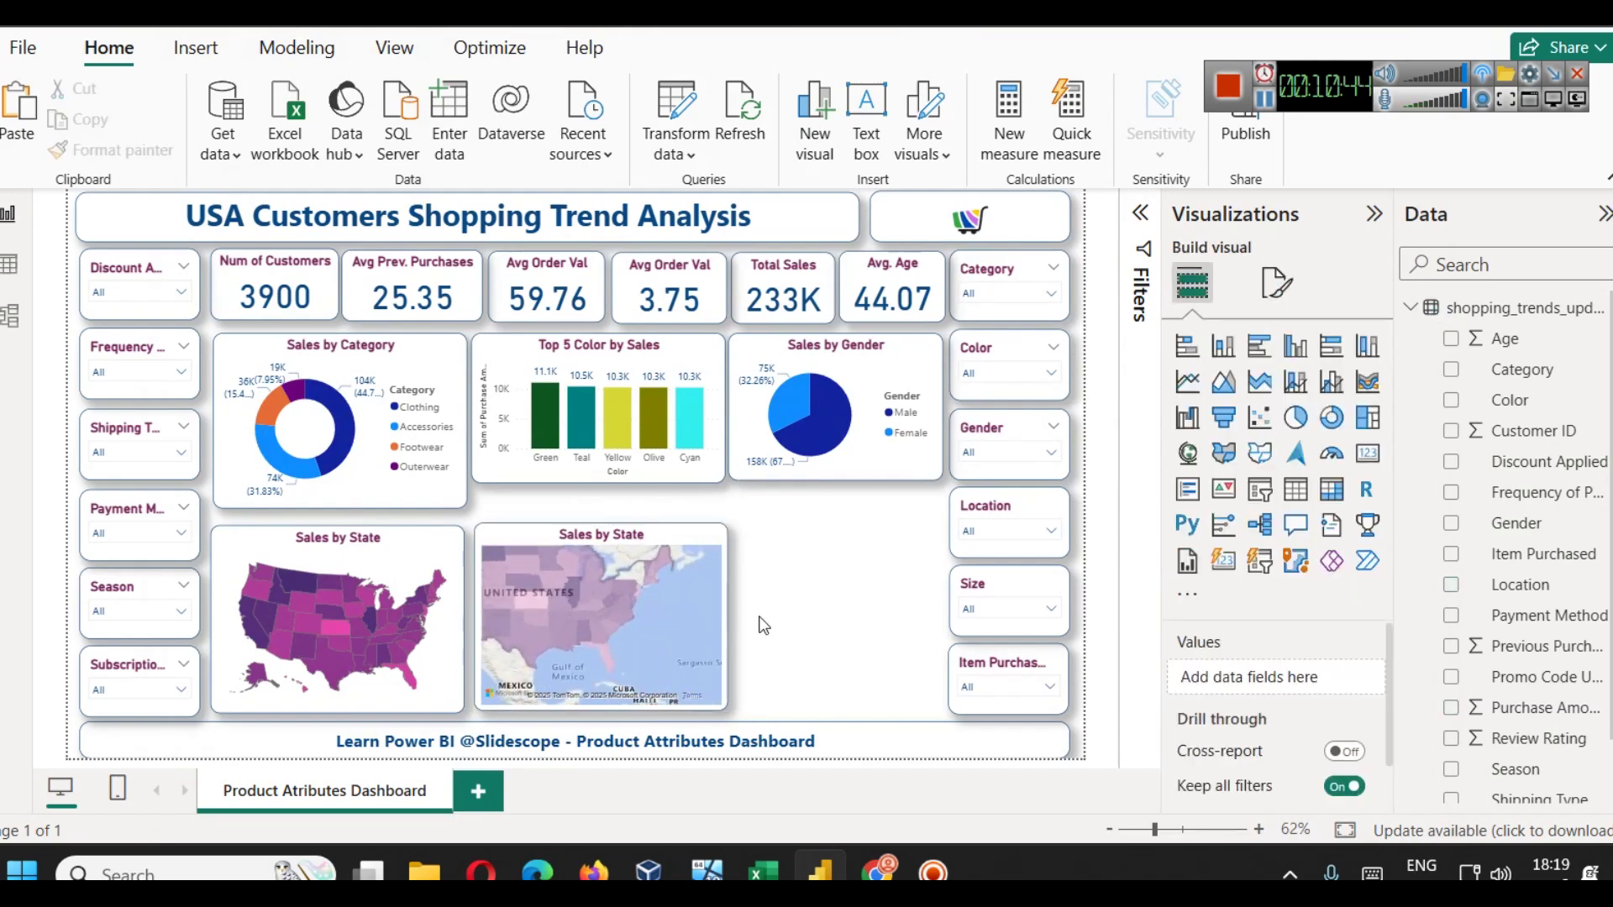
- Center the filled map on the United States and delete this map copy from the report
left_click_drag(654, 617, 743, 653)
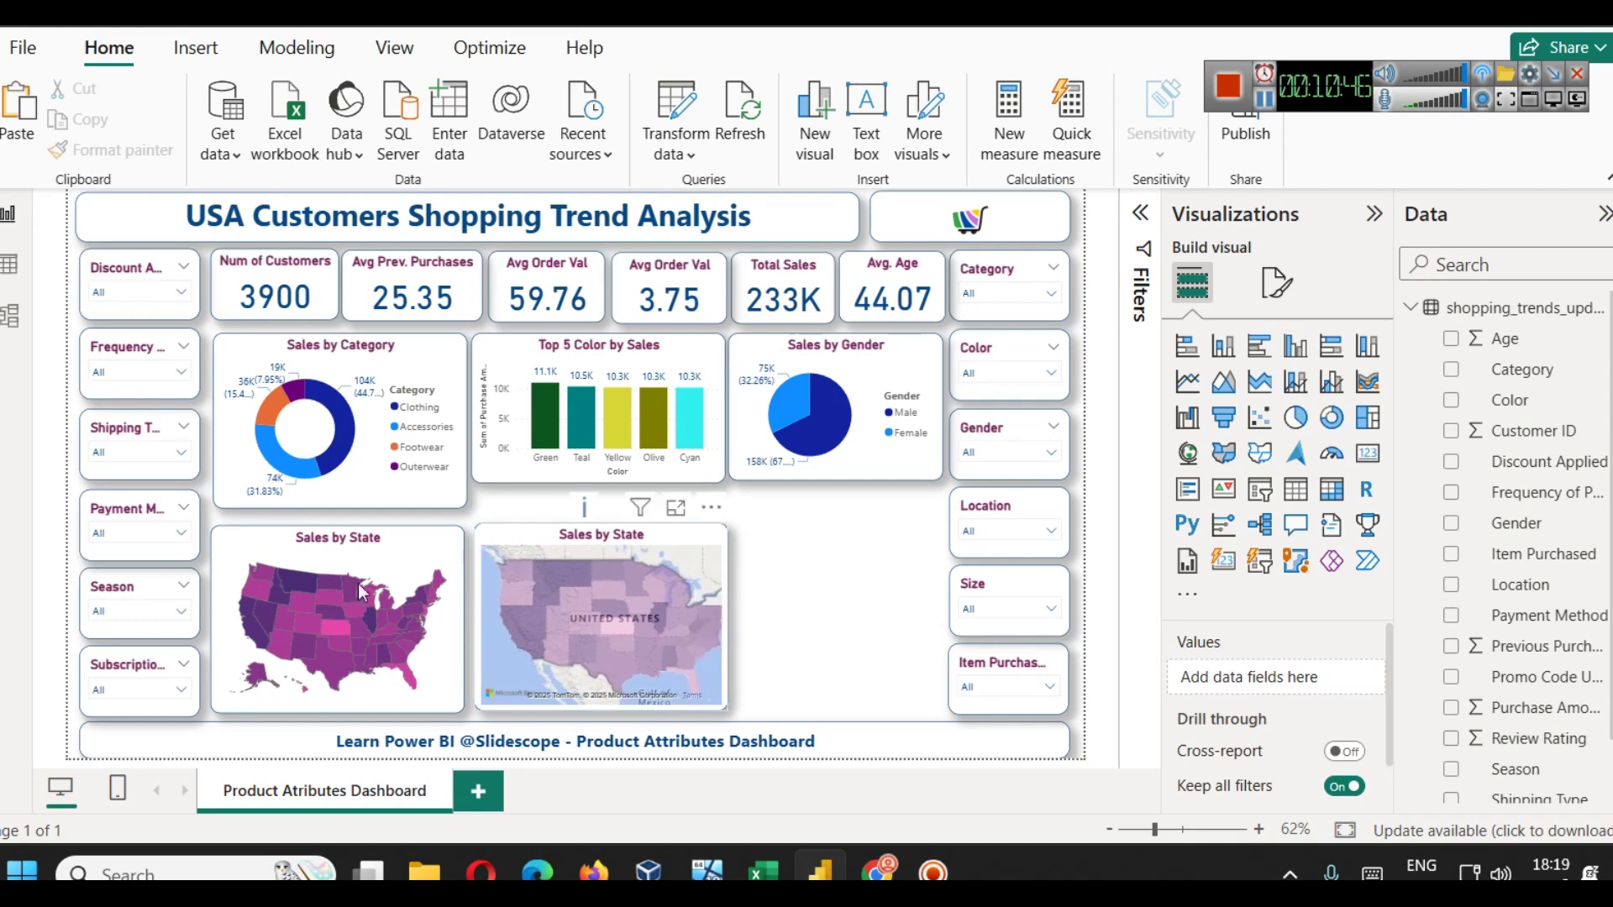
left_click(622, 535)
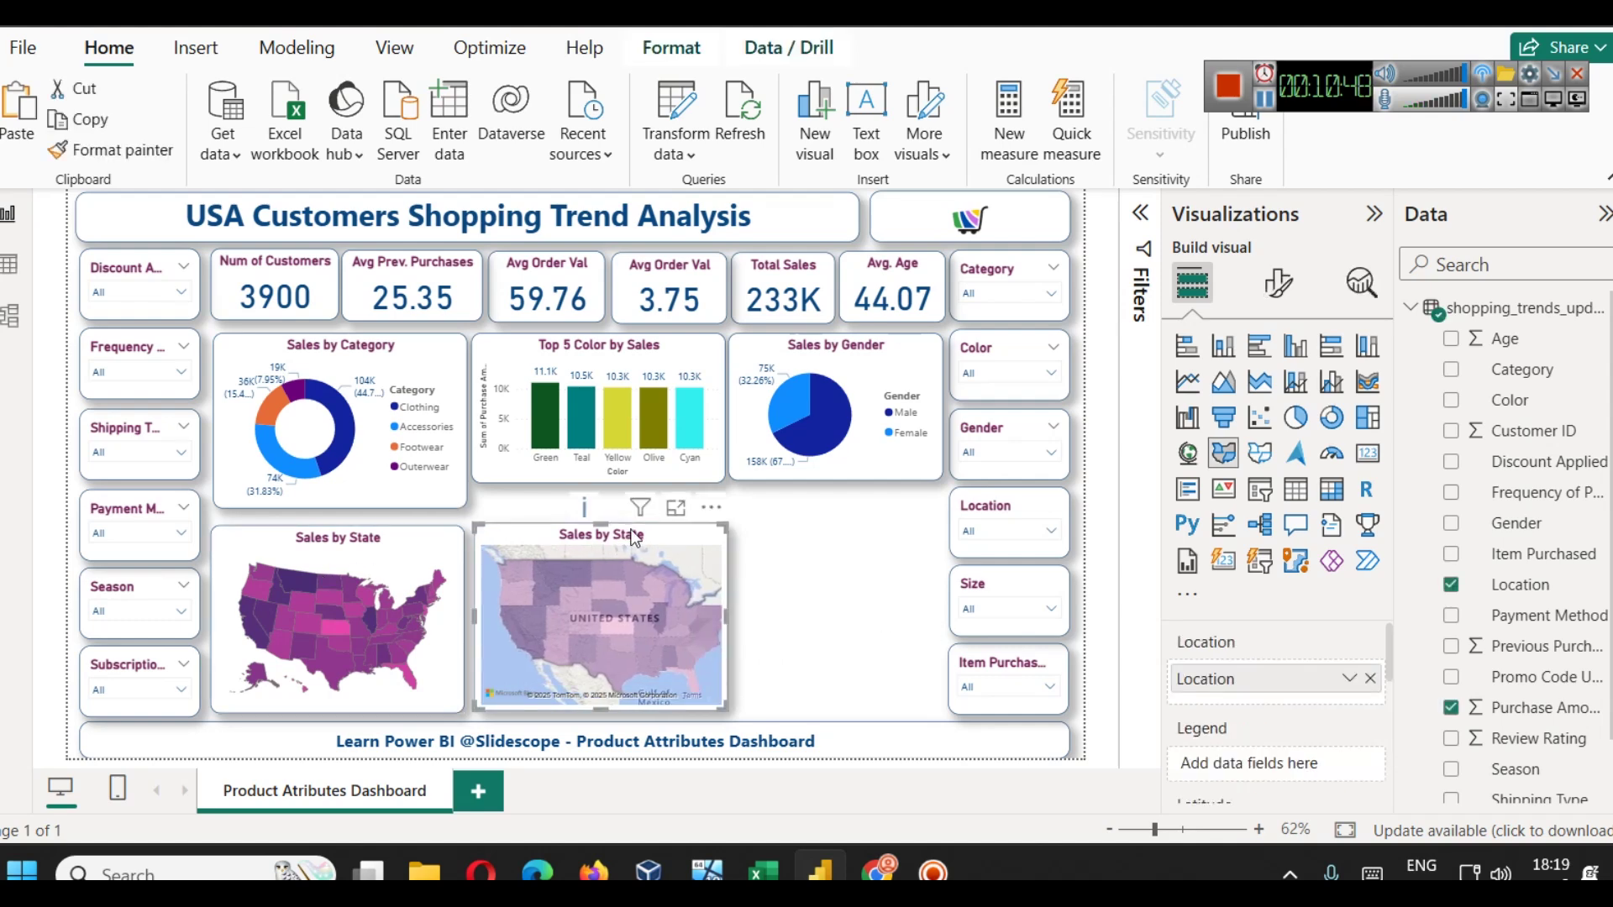
key("Delete")
- Extend the Top 5 Color by Sales and Sales by Gender charts downward to match the height of Sales by Category
left_click(624, 483)
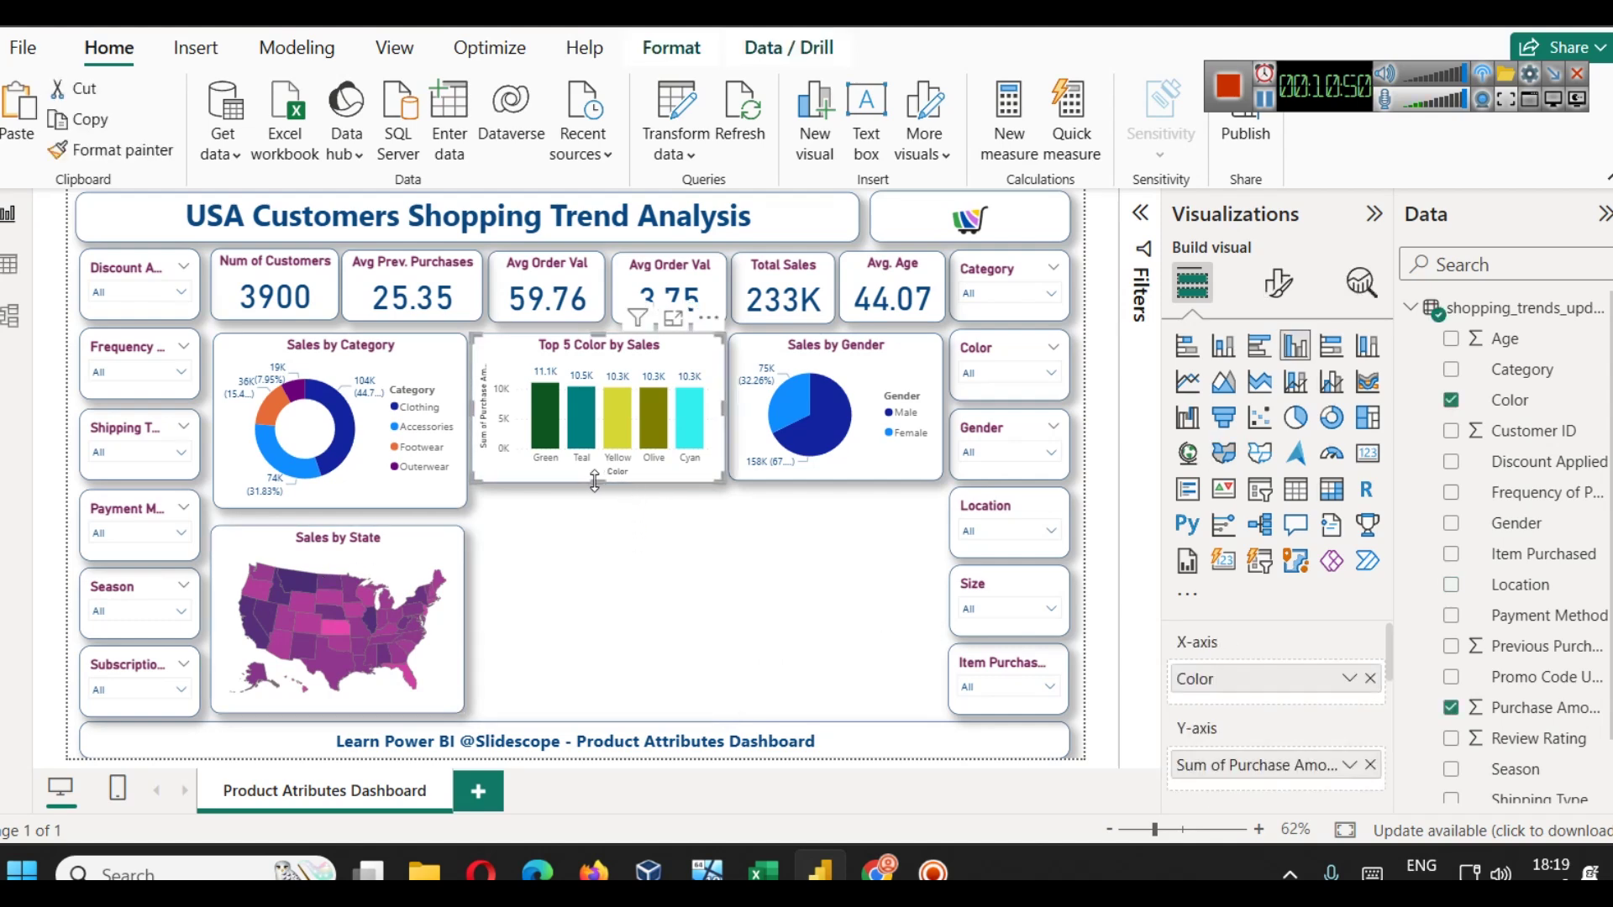
left_click_drag(624, 482, 598, 513)
left_click(592, 612)
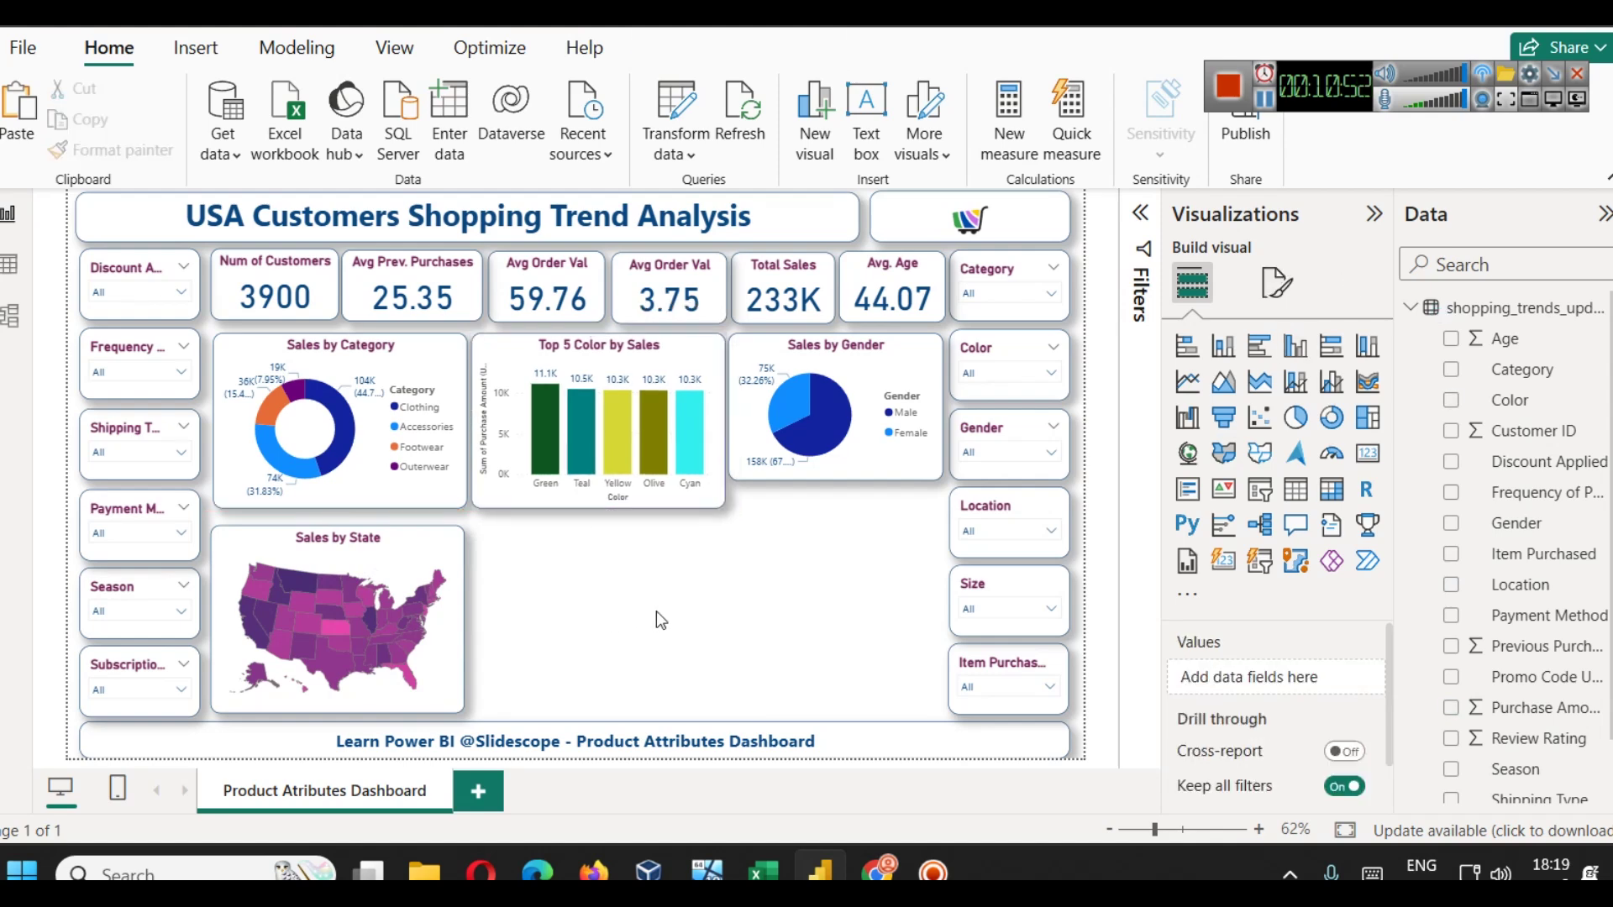
left_click(844, 470)
left_click_drag(844, 477, 840, 507)
- Set the Male slice color of the Sales by Gender pie chart to very dark purple
left_click(1277, 283)
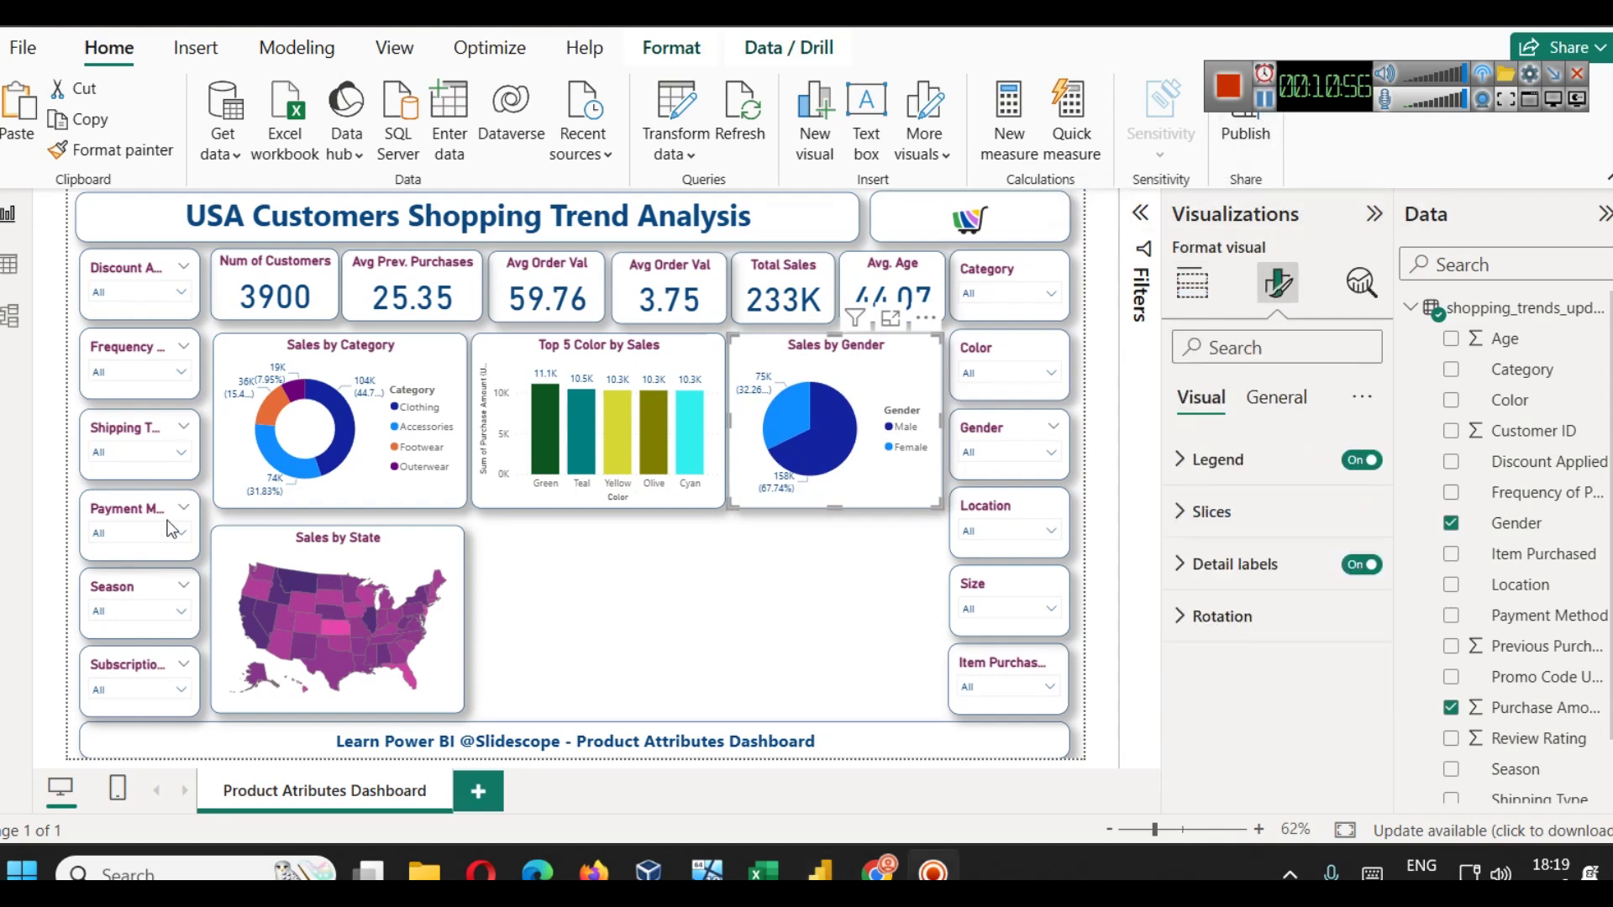
left_click(1209, 512)
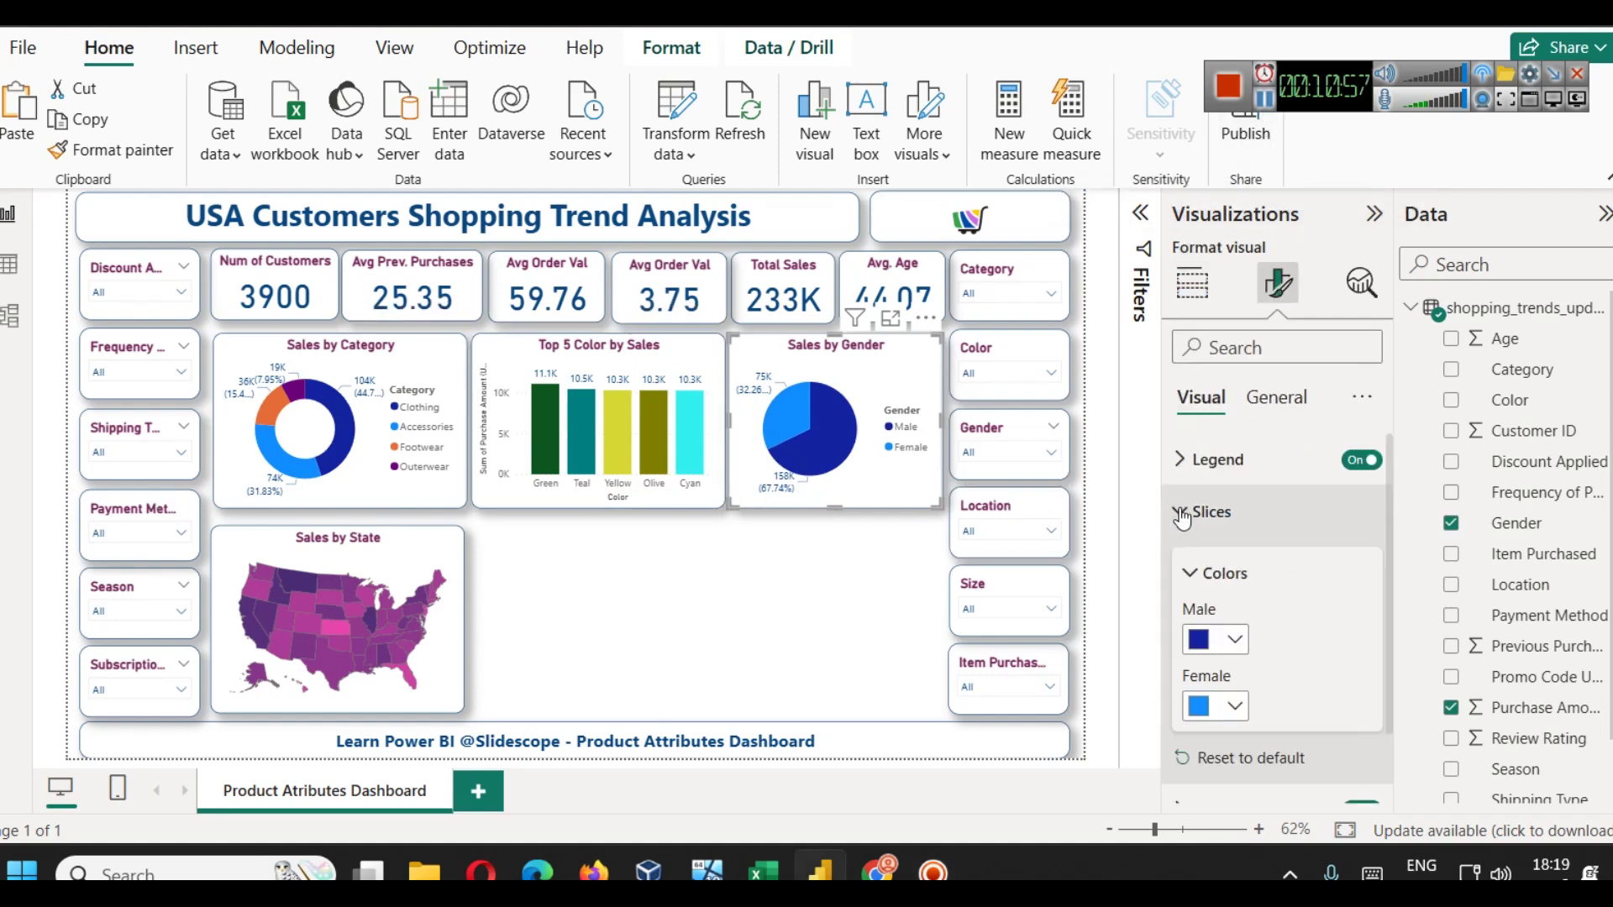
left_click(1232, 641)
left_click(1396, 433)
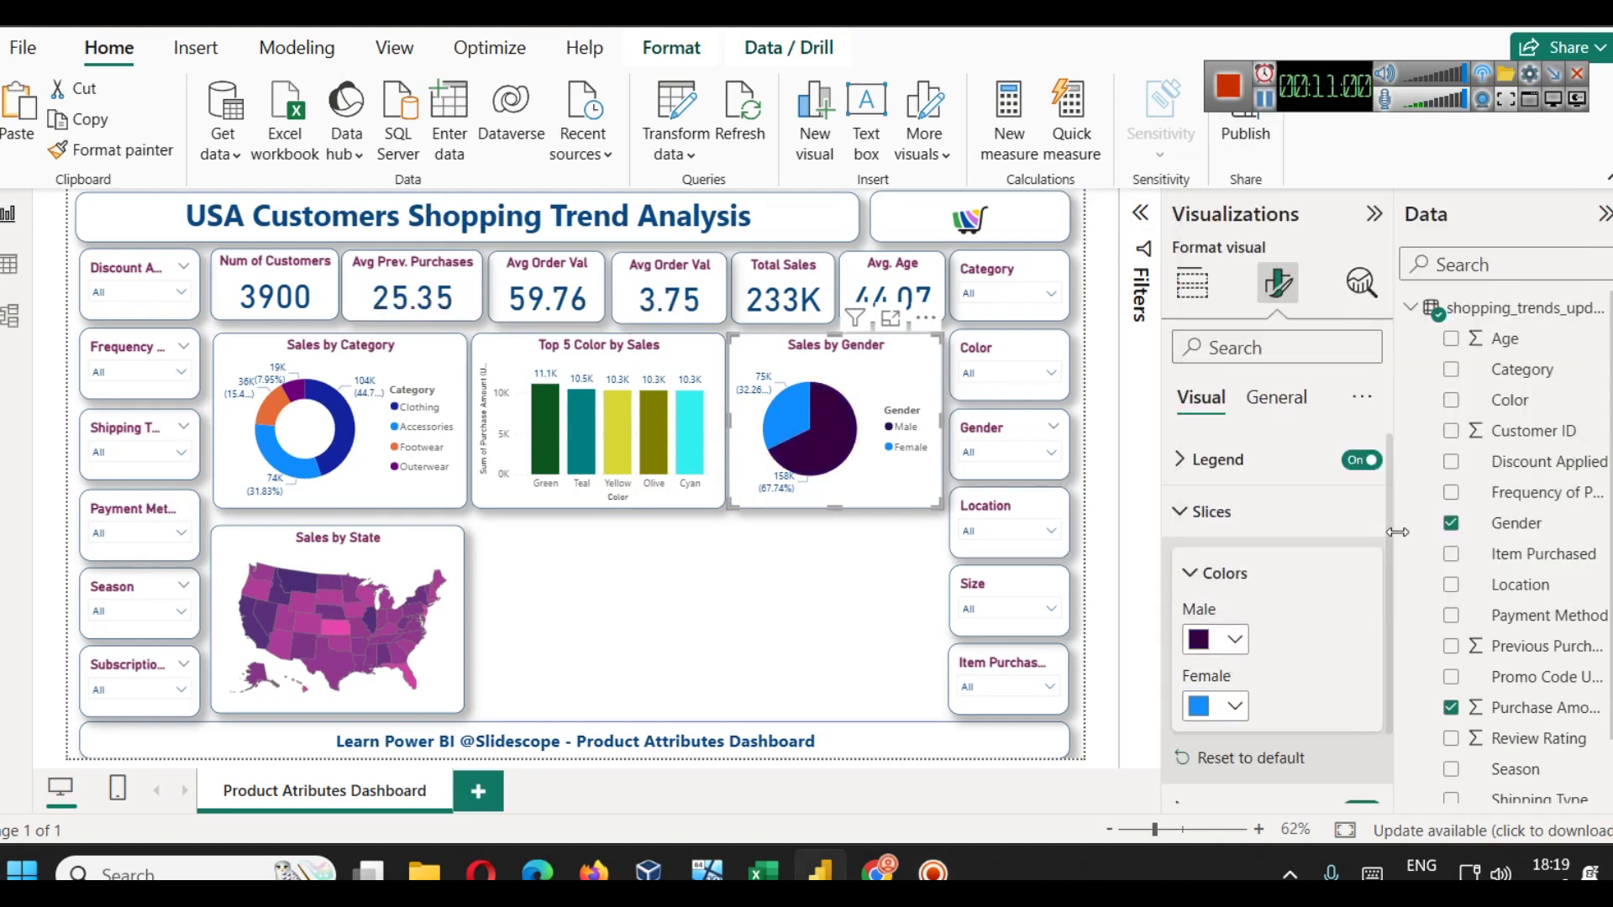
- Recolor the Sales by Gender pie chart with a dark purple Male slice and a medium pink Female slice
left_click(1232, 640)
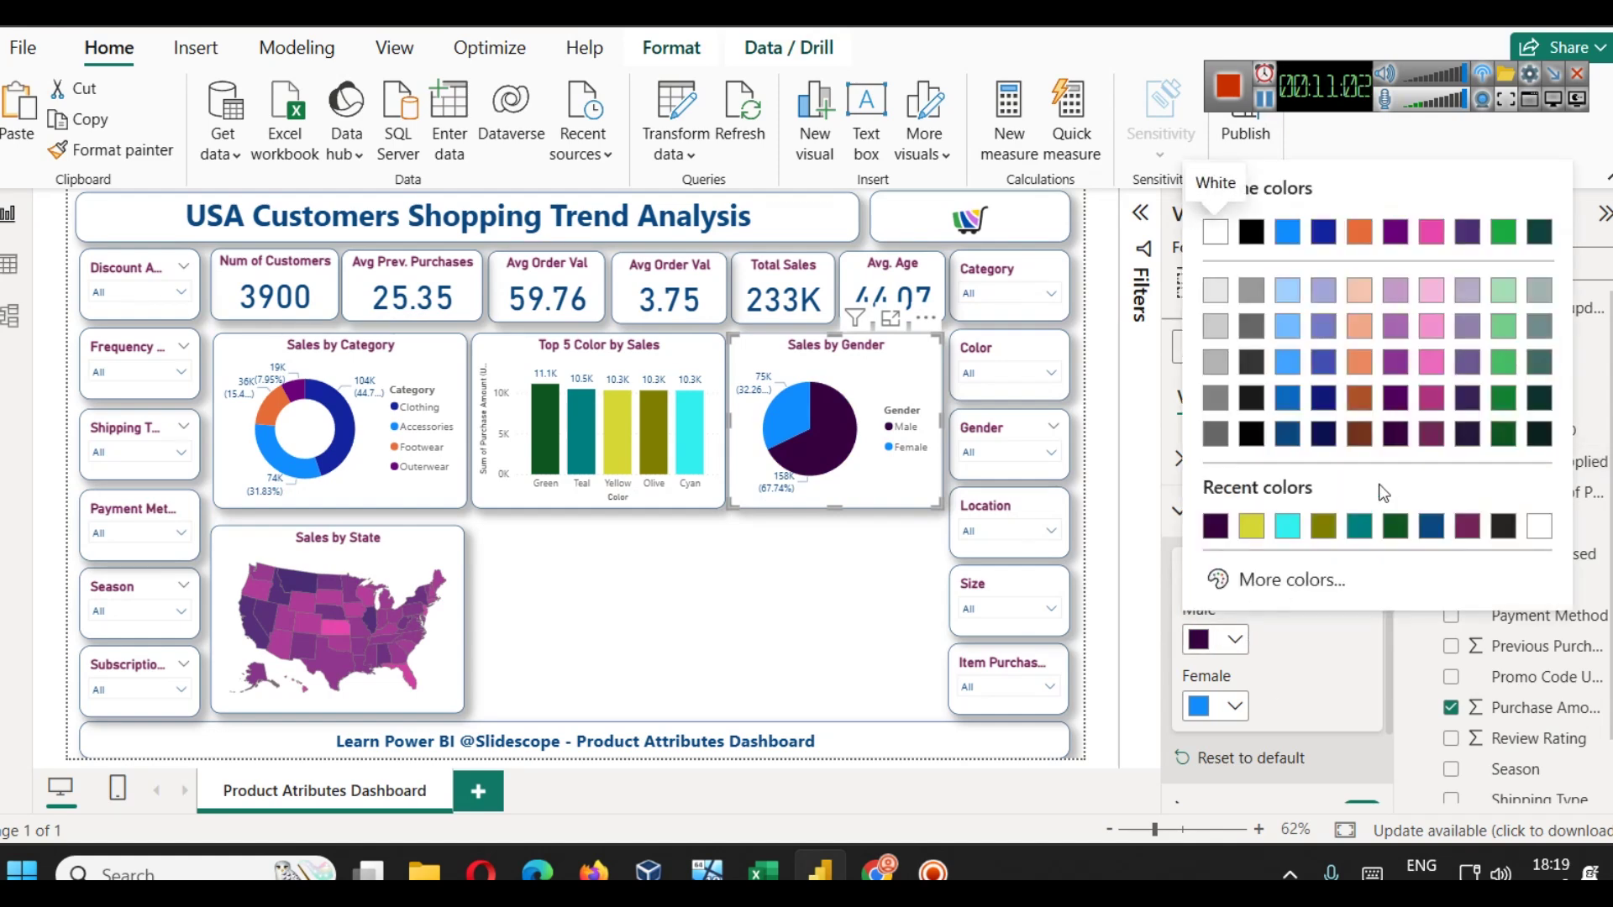
left_click(1397, 400)
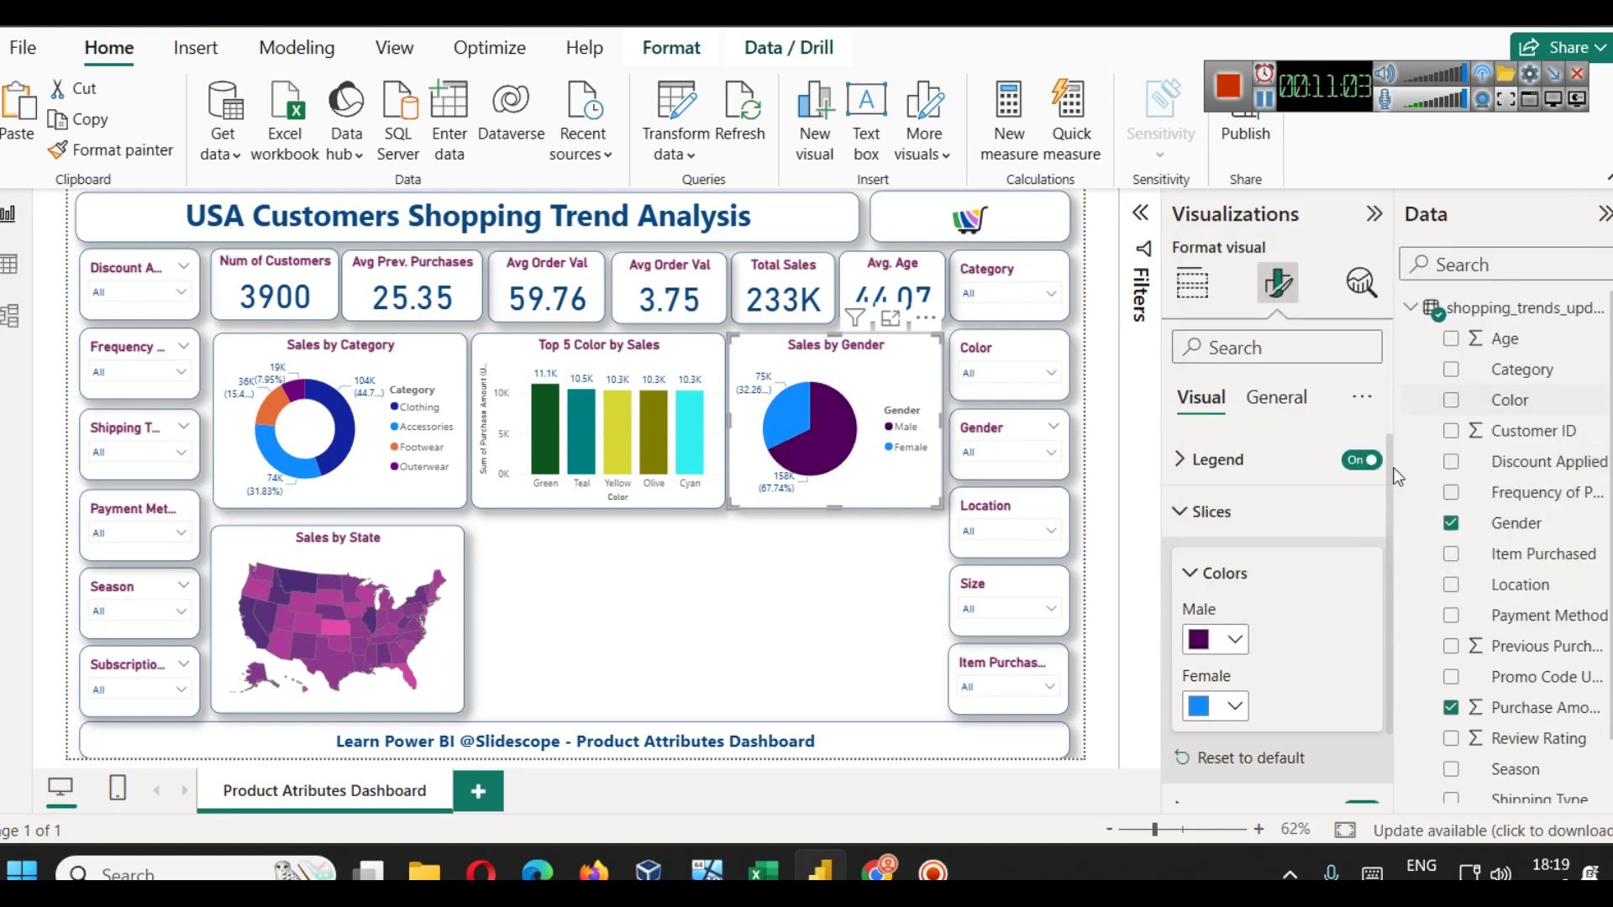
left_click(1228, 705)
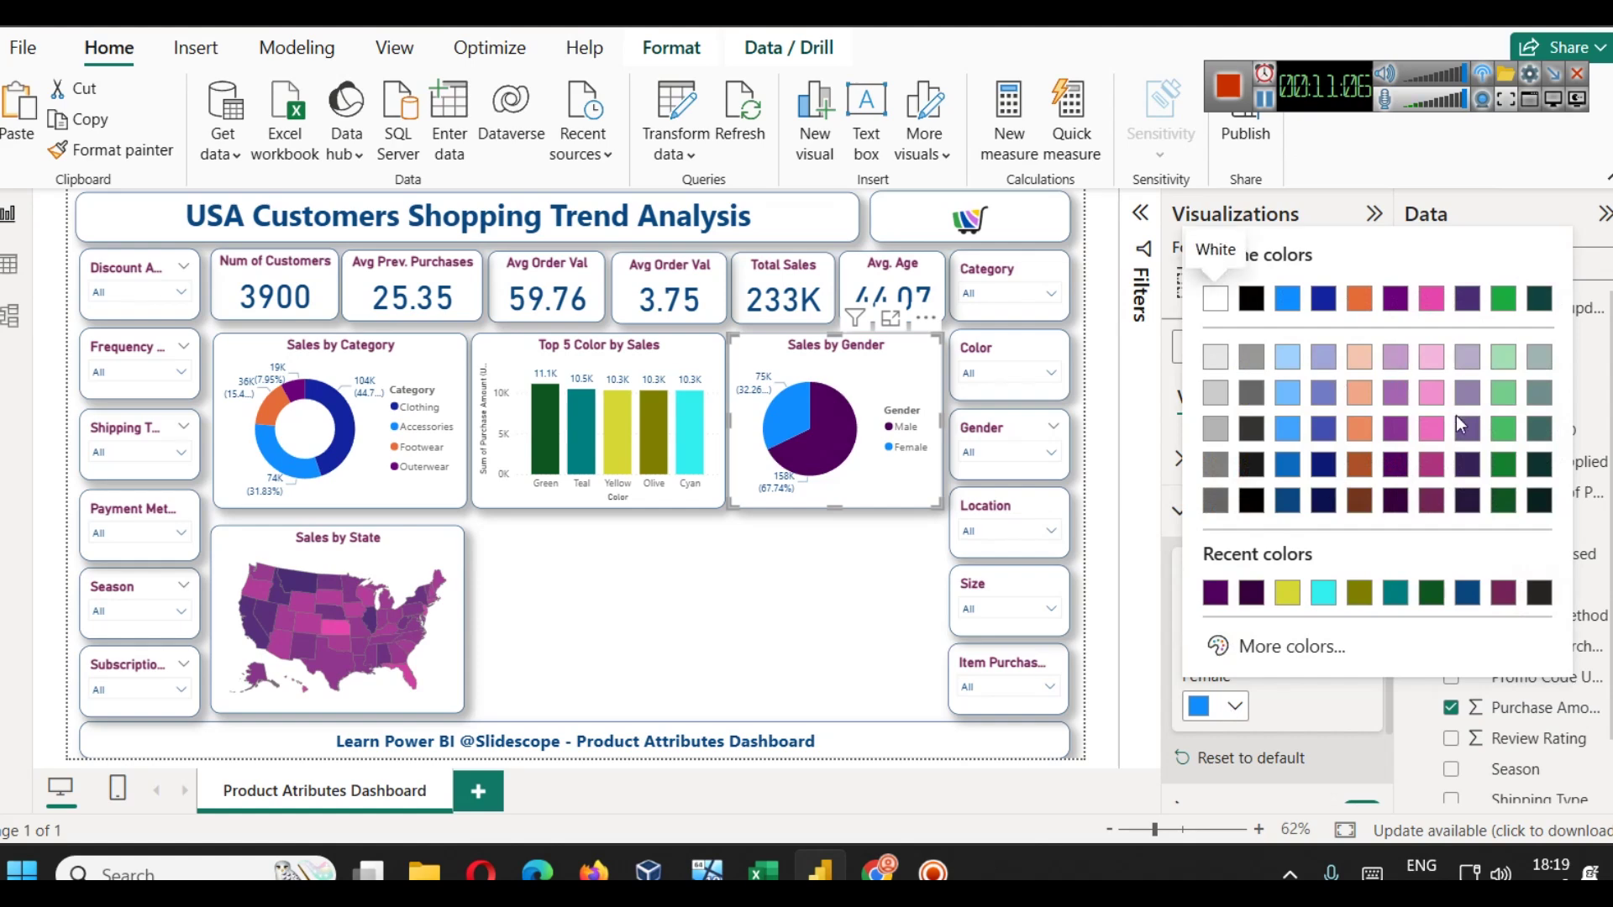
left_click(1433, 357)
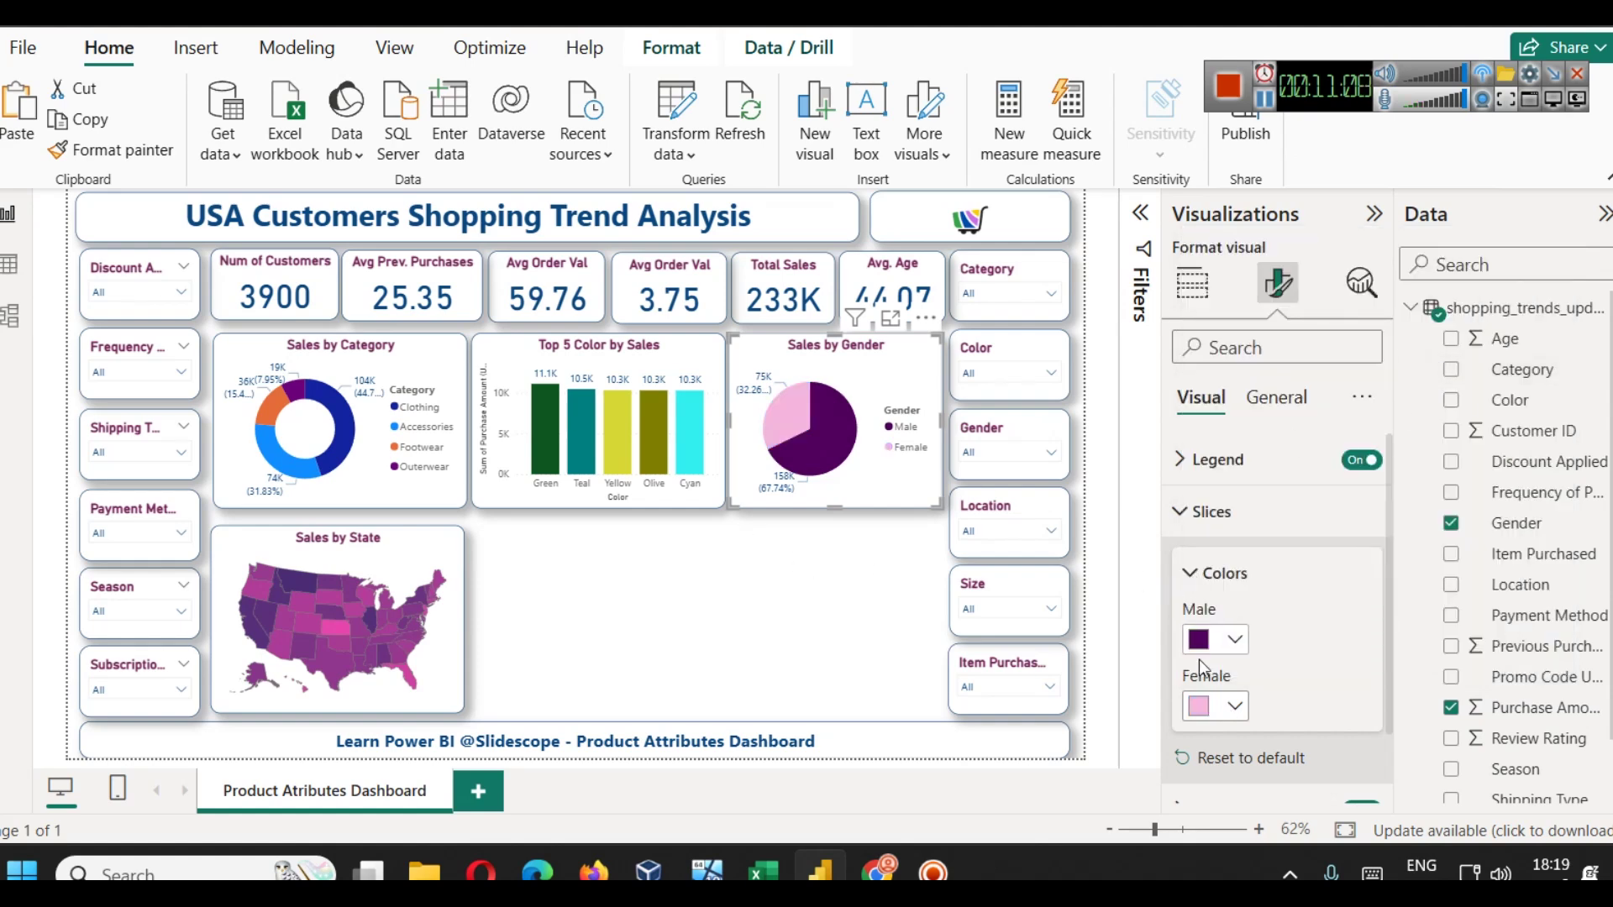
left_click(1231, 706)
left_click(1438, 407)
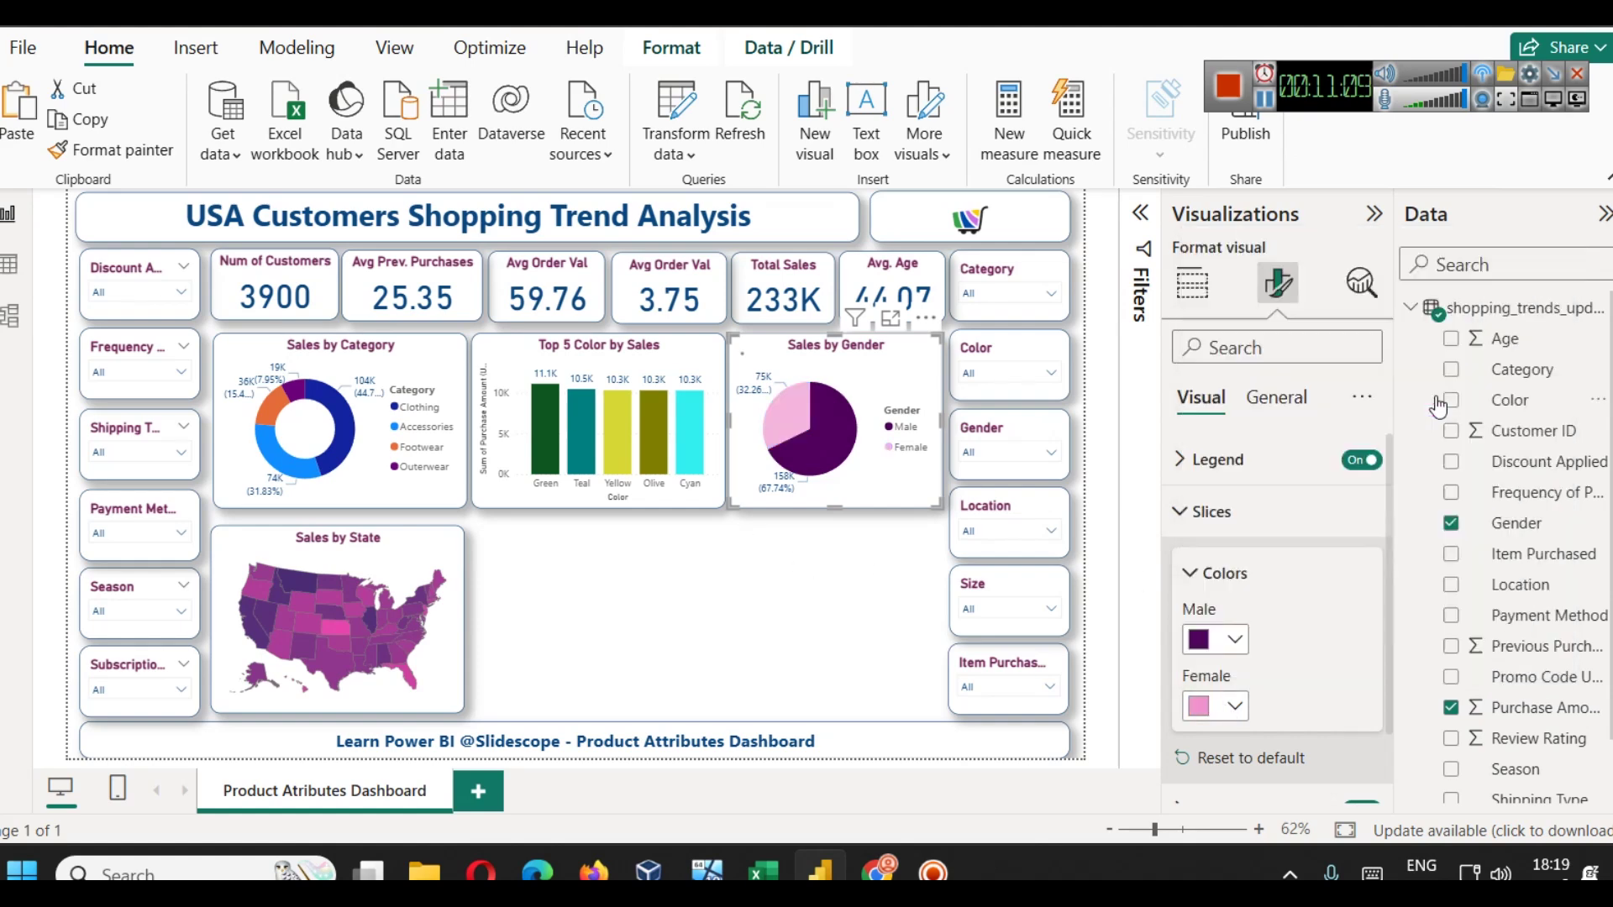
- Examine the options offered by the Size and Item Purchased slicers
left_click(954, 578)
left_click(867, 586)
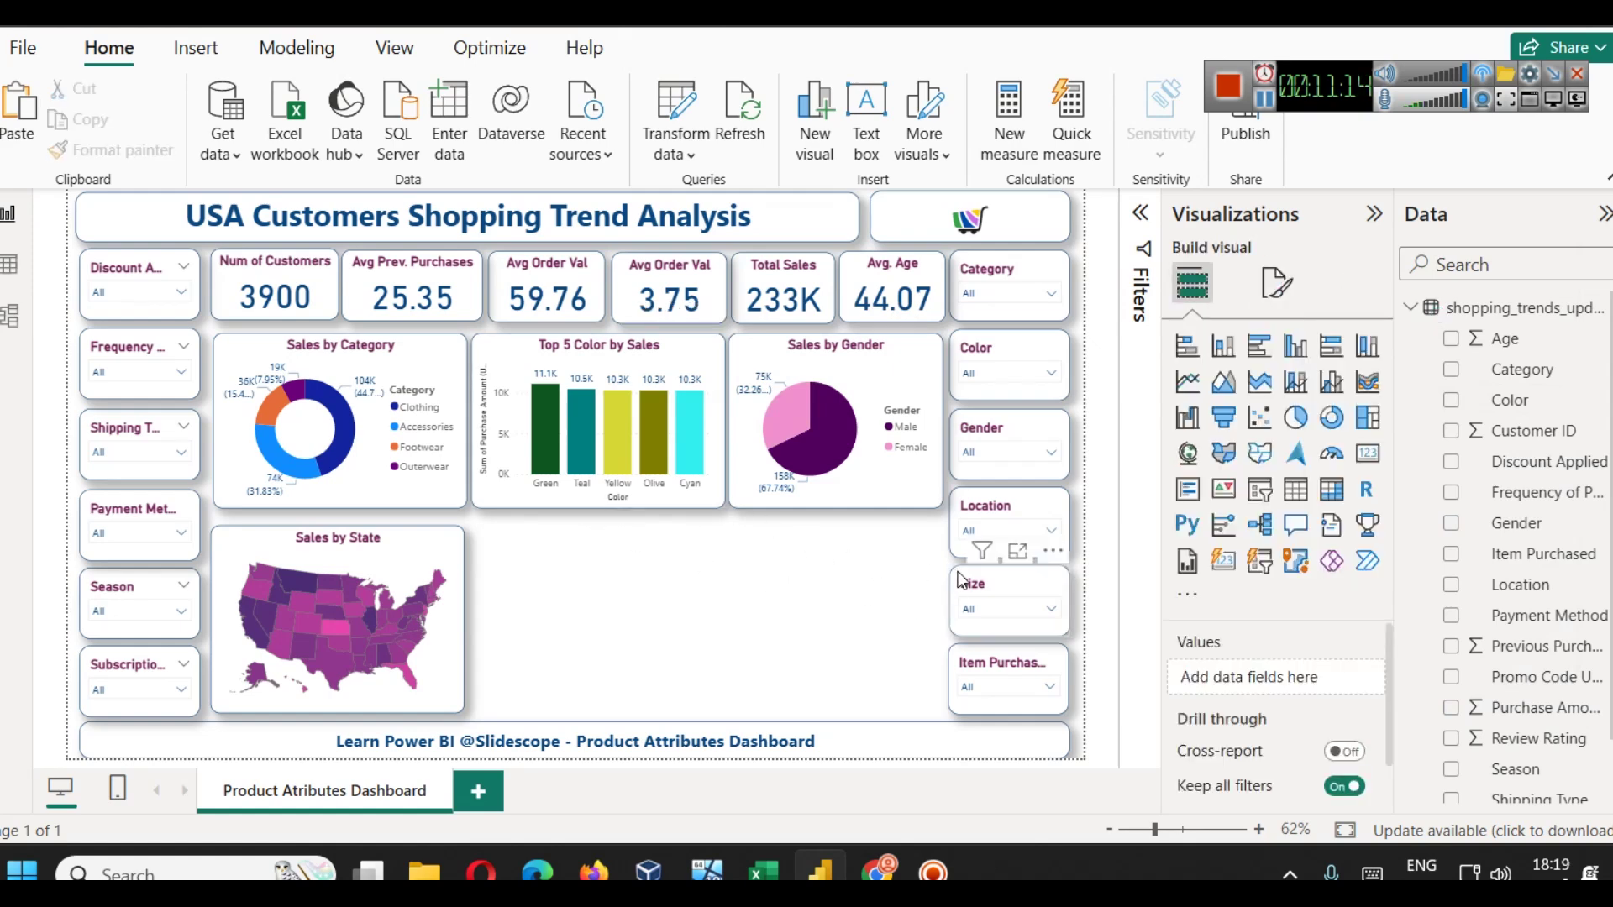
left_click(991, 610)
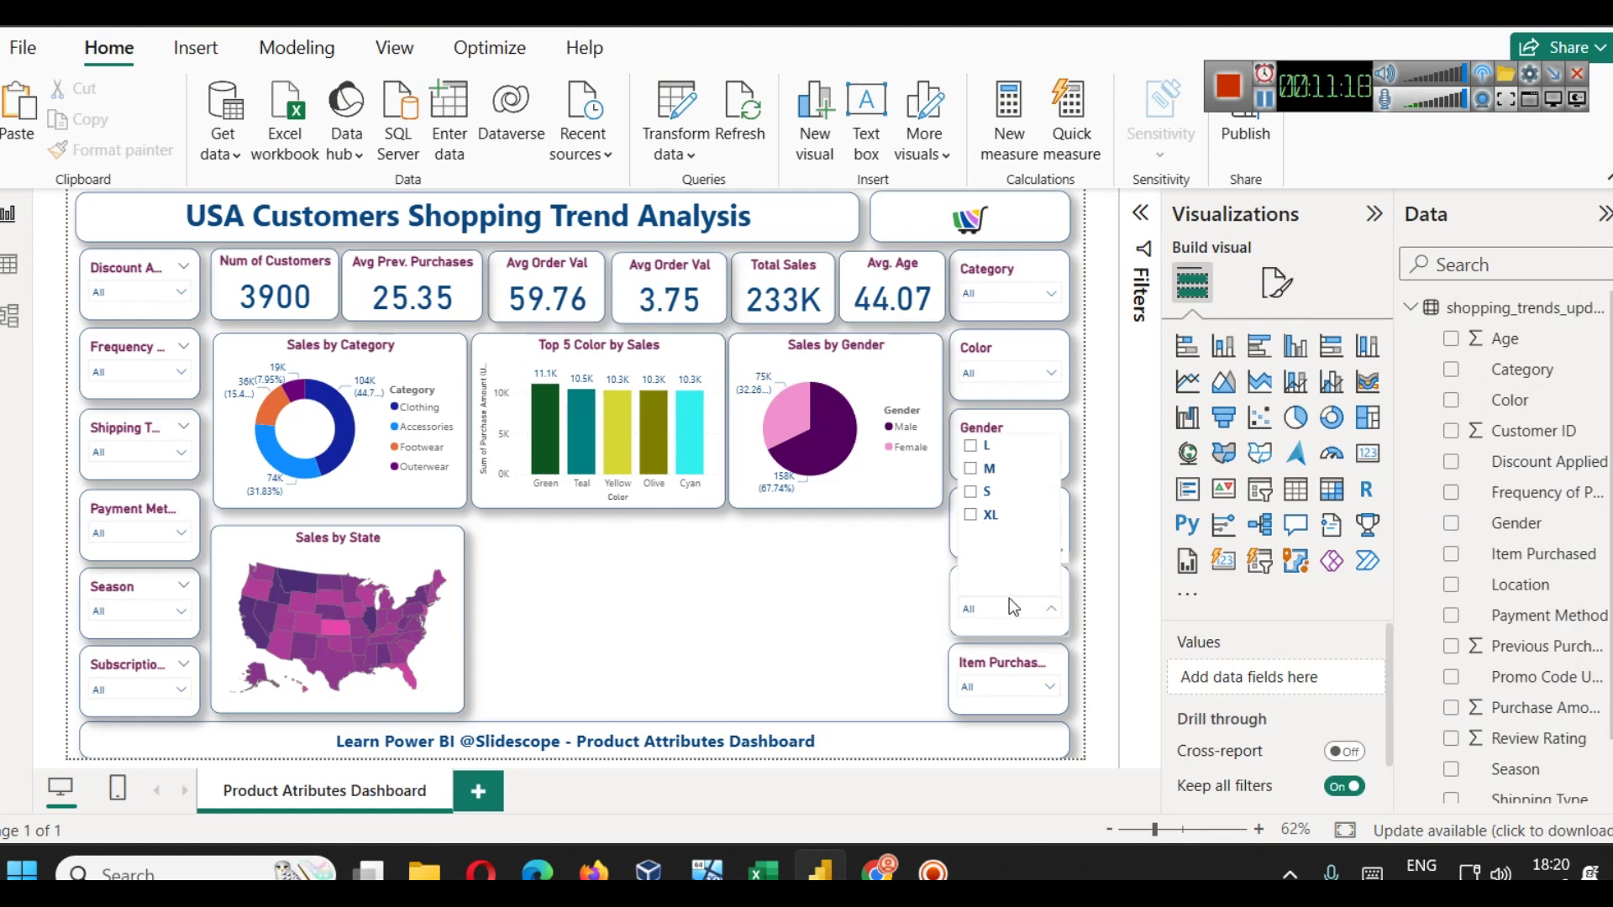
left_click(712, 573)
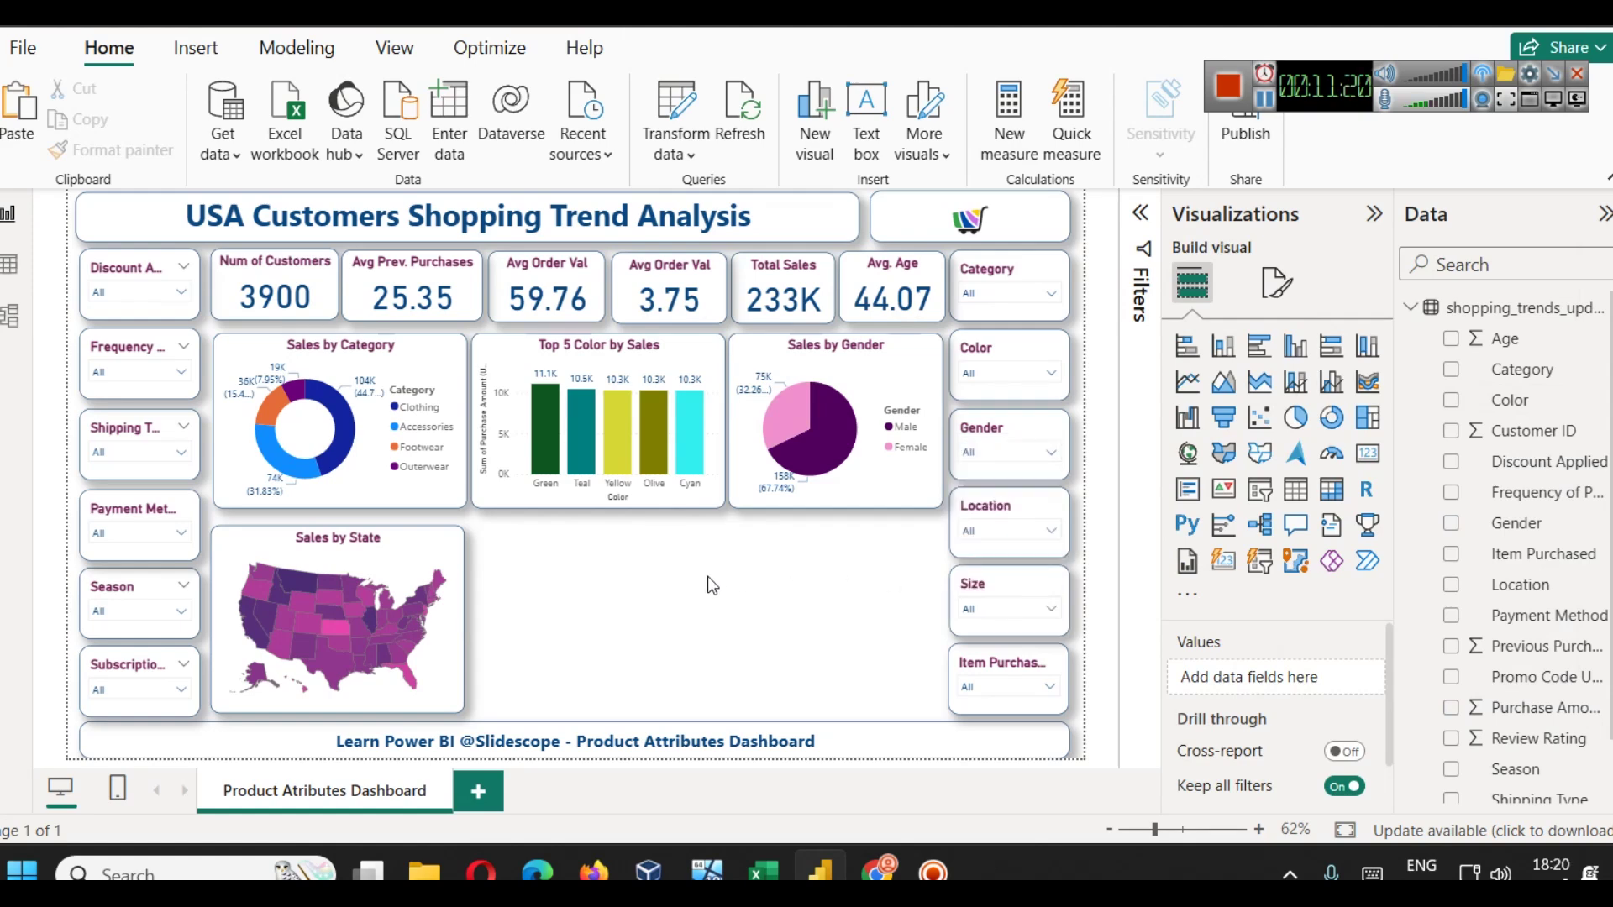
left_click(991, 686)
scroll(1009, 605, "down", 5)
scroll(1016, 609, "up", 5)
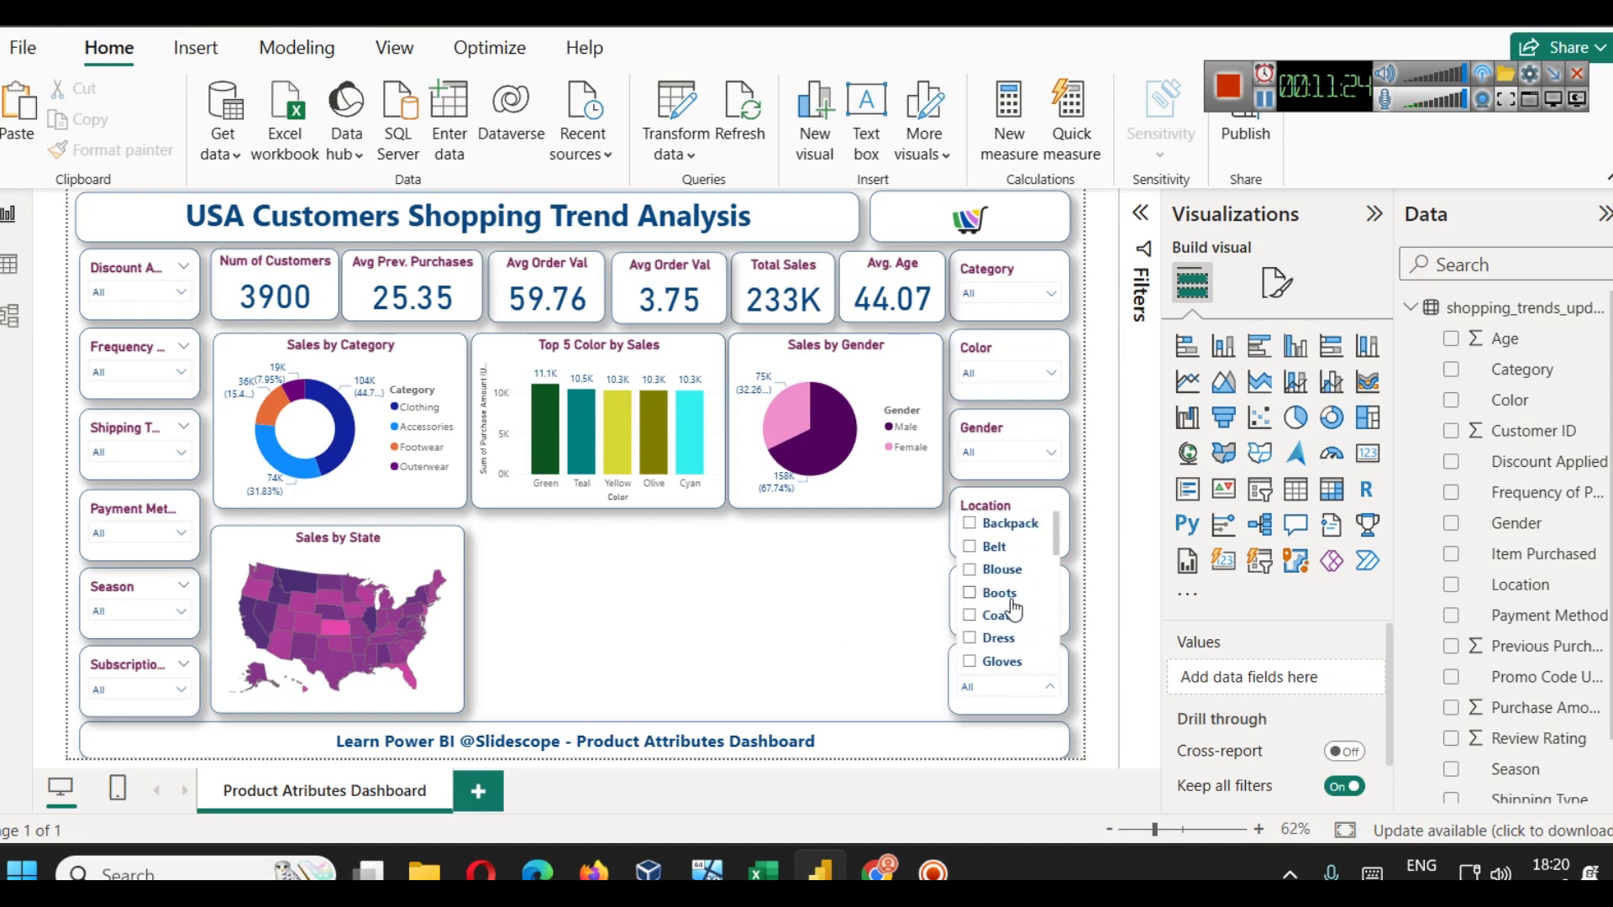
left_click(588, 592)
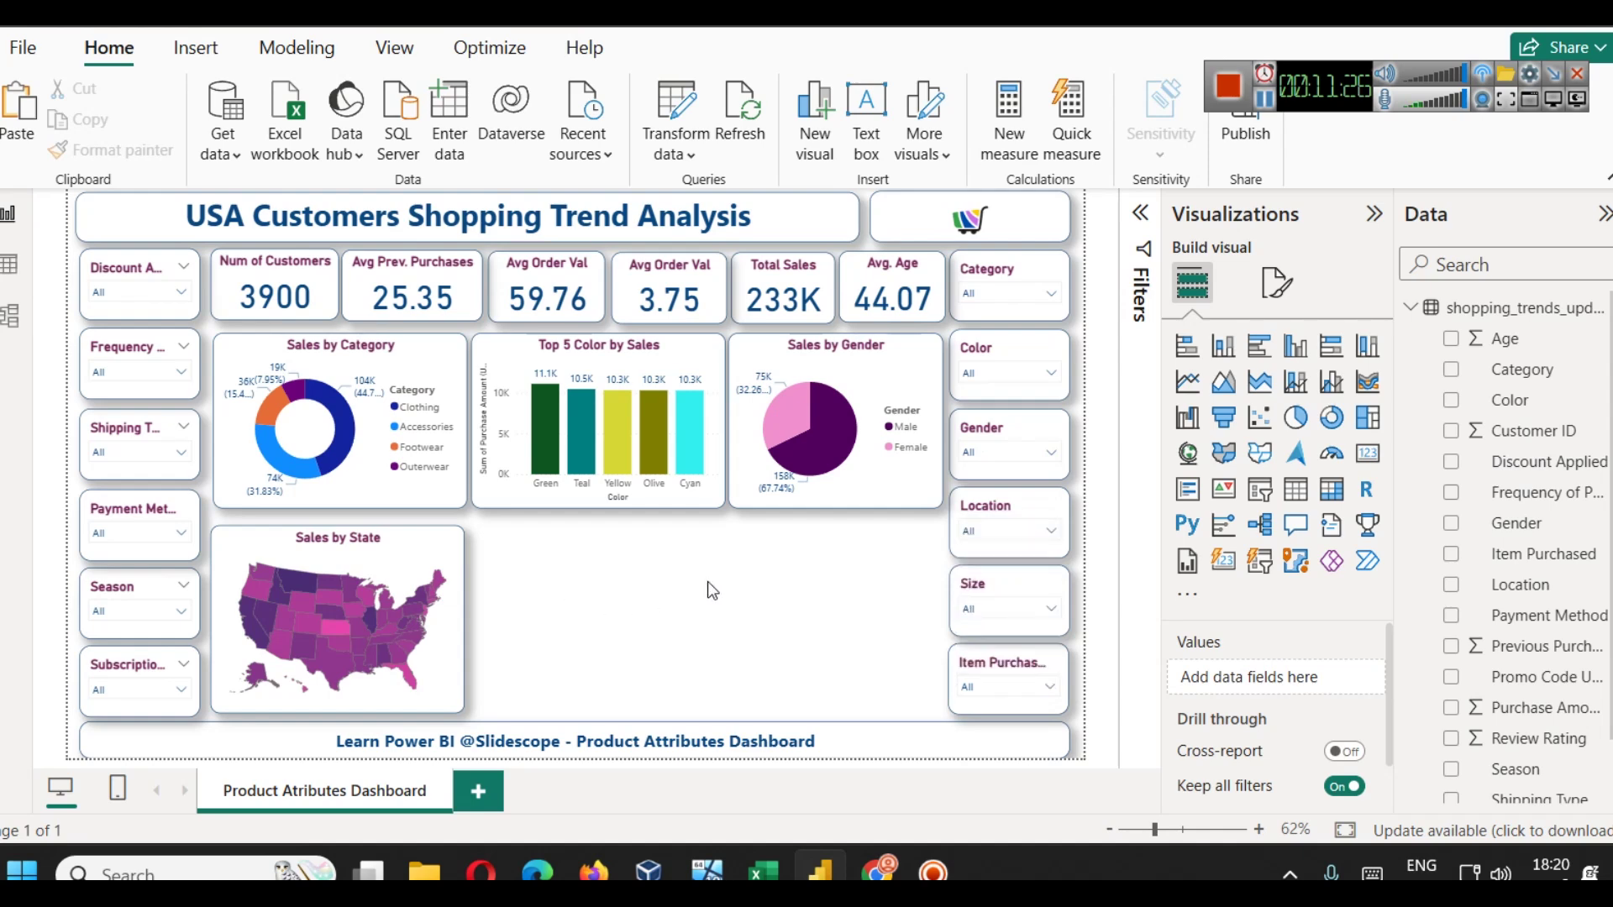
- Add a ribbon chart beside the Sales by State map and copy the Top 5 Color by Sales chart's formatting onto it
left_click(1368, 384)
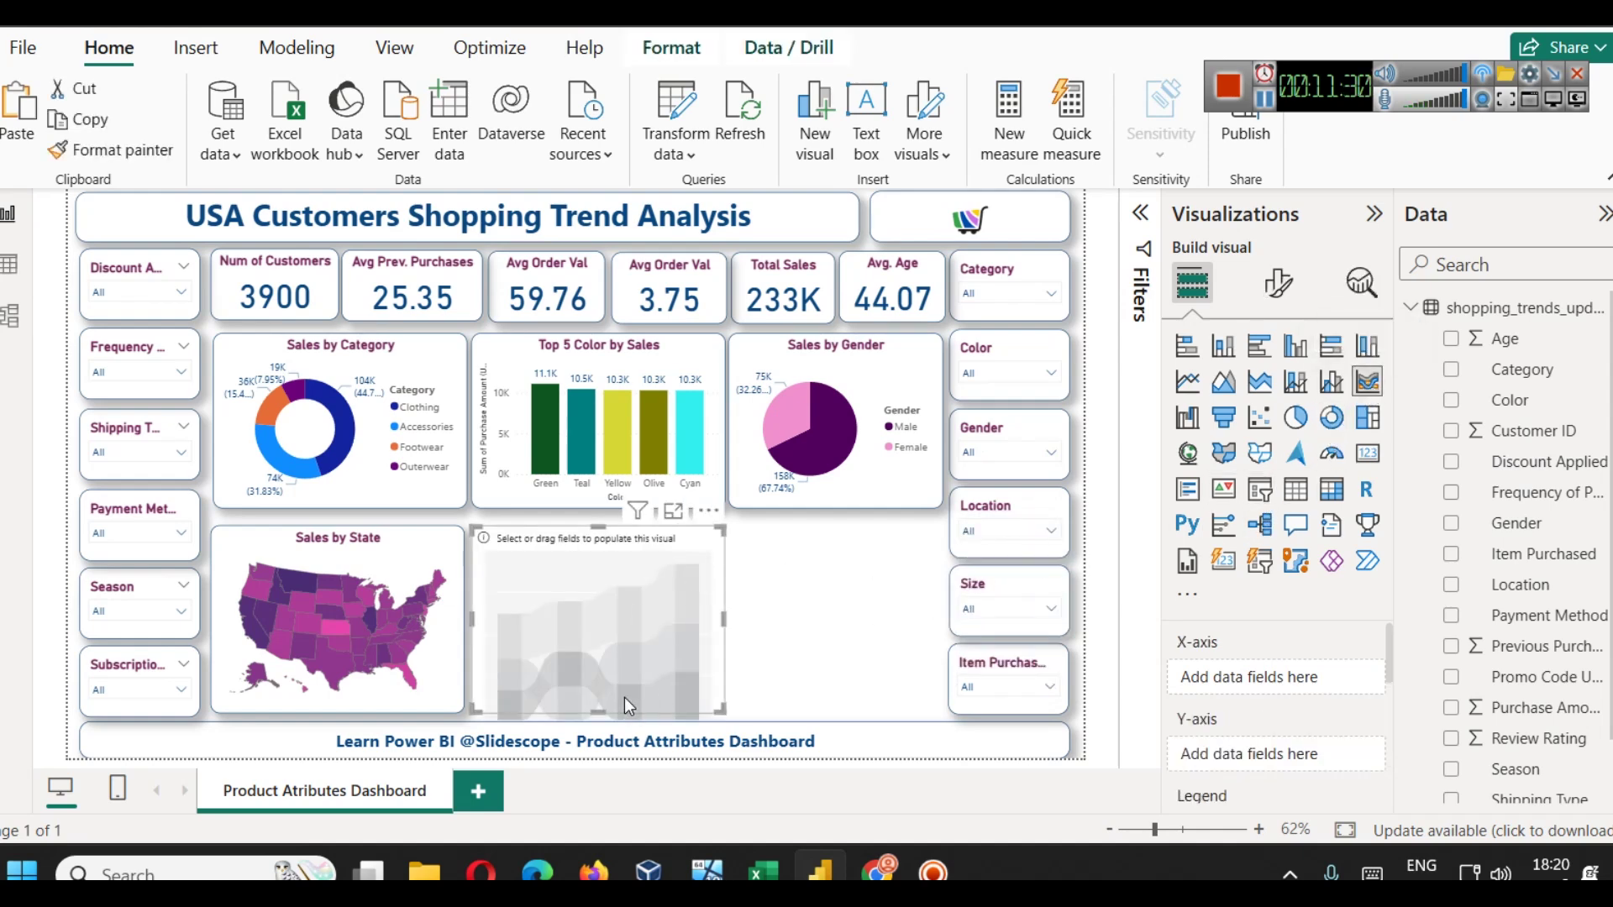
left_click(538, 496)
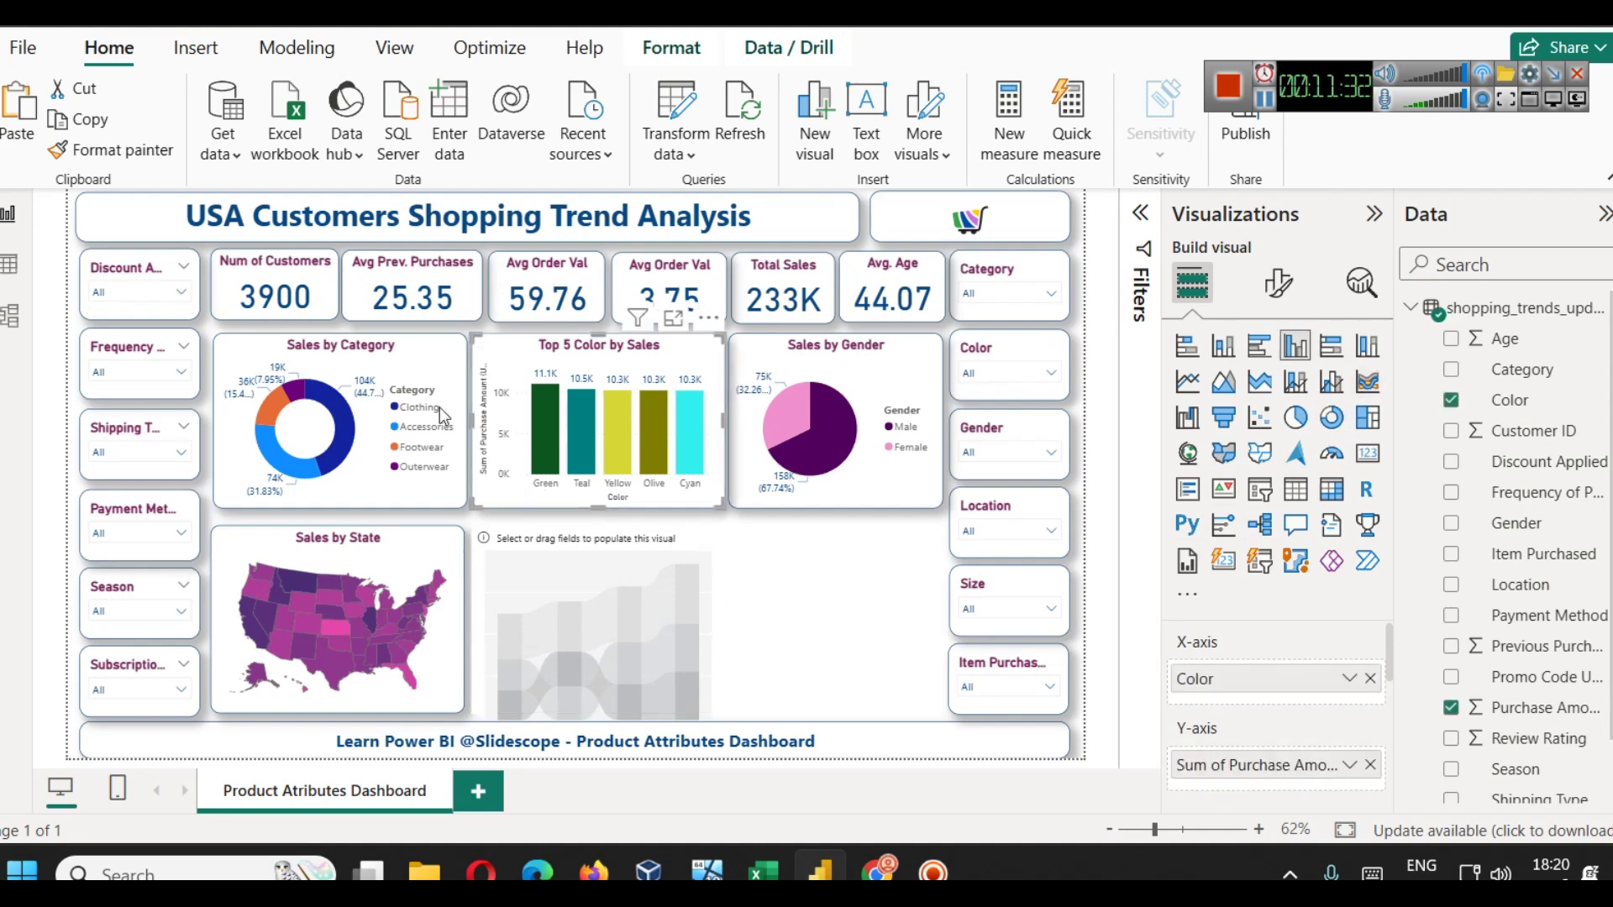
left_click(105, 150)
left_click(582, 556)
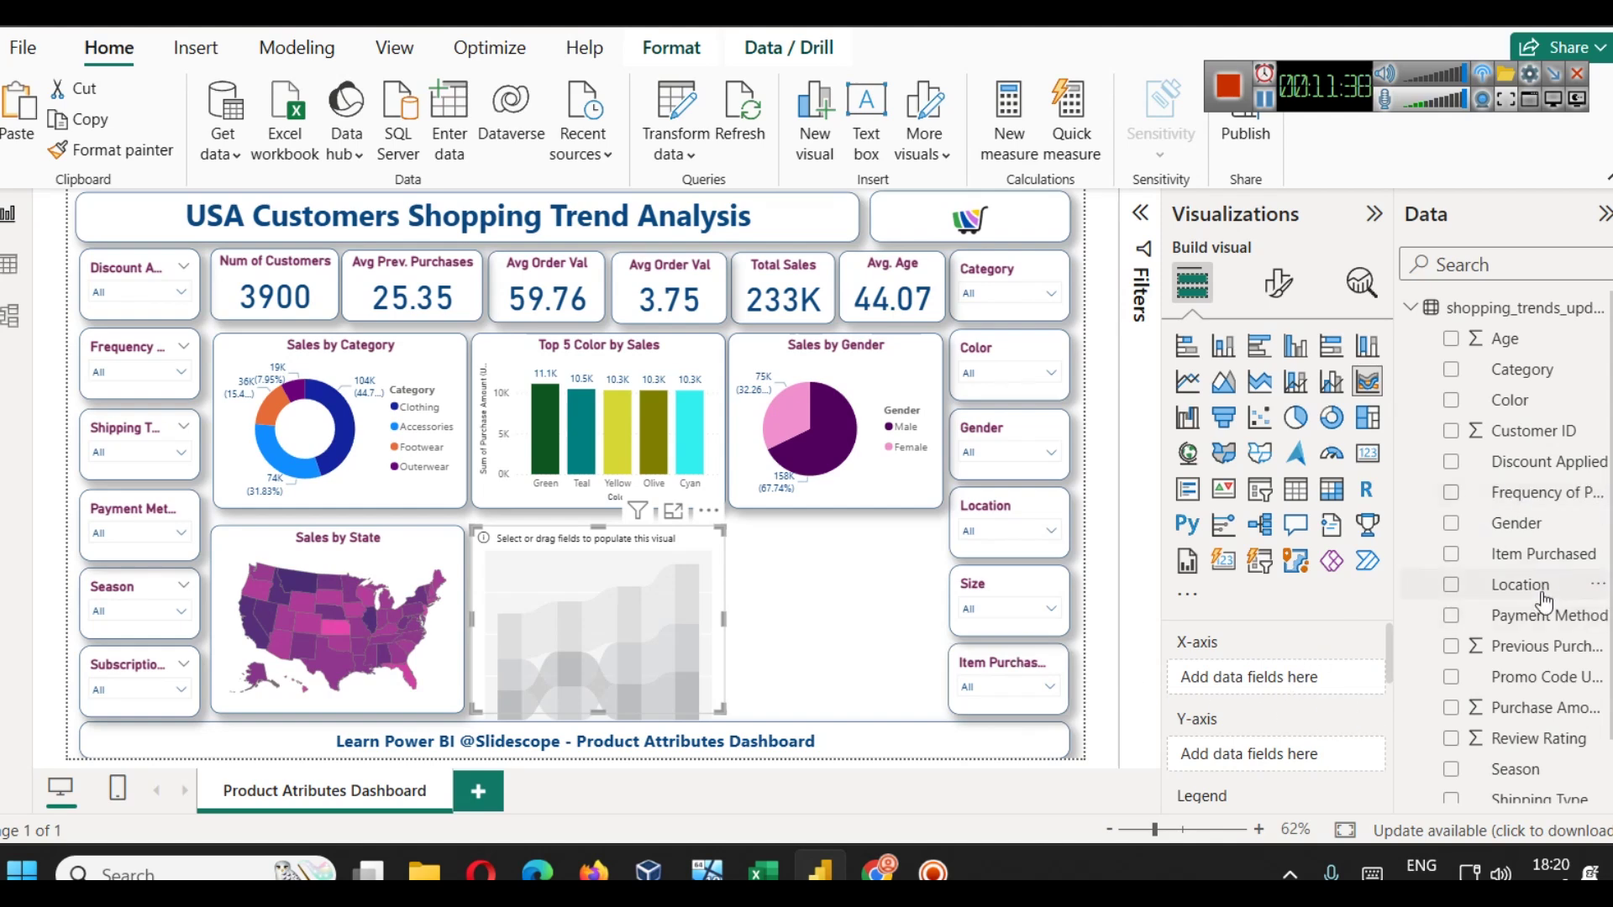
- Plot Purchase Amount (USD) on the ribbon chart's Y-axis against Size on its X-axis
scroll(1542, 598, "down", 2)
left_click_drag(1523, 760, 1265, 689)
scroll(1281, 723, "down", 2)
scroll(1275, 717, "up", 2)
scroll(1273, 717, "down", 2)
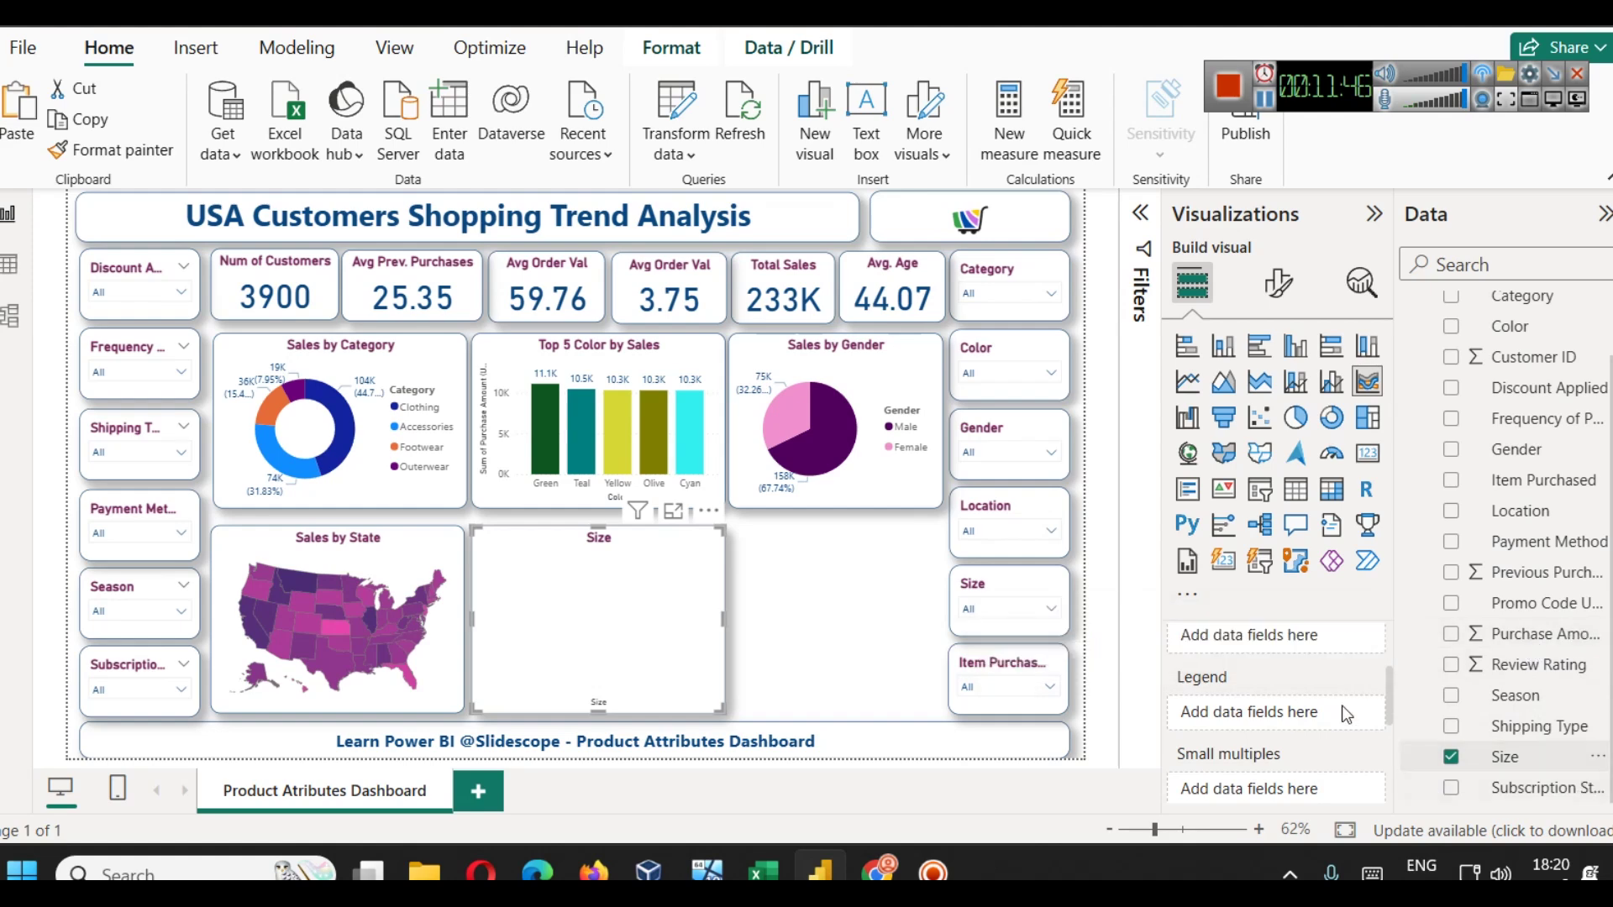
scroll(1388, 699, "up", 2)
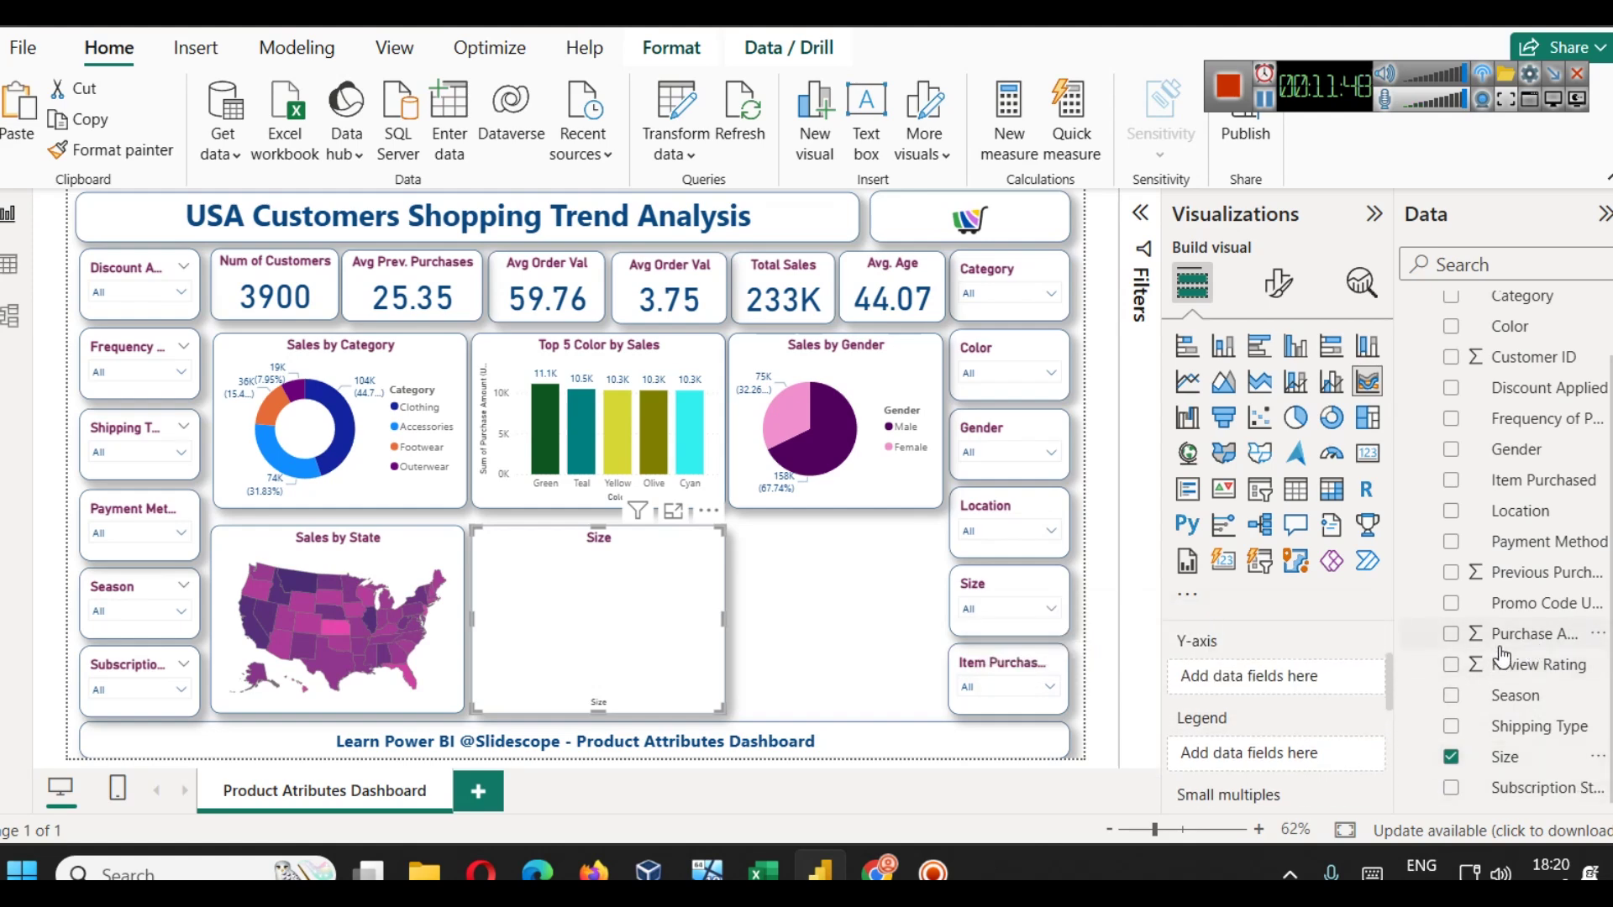
left_click_drag(1500, 644, 1302, 678)
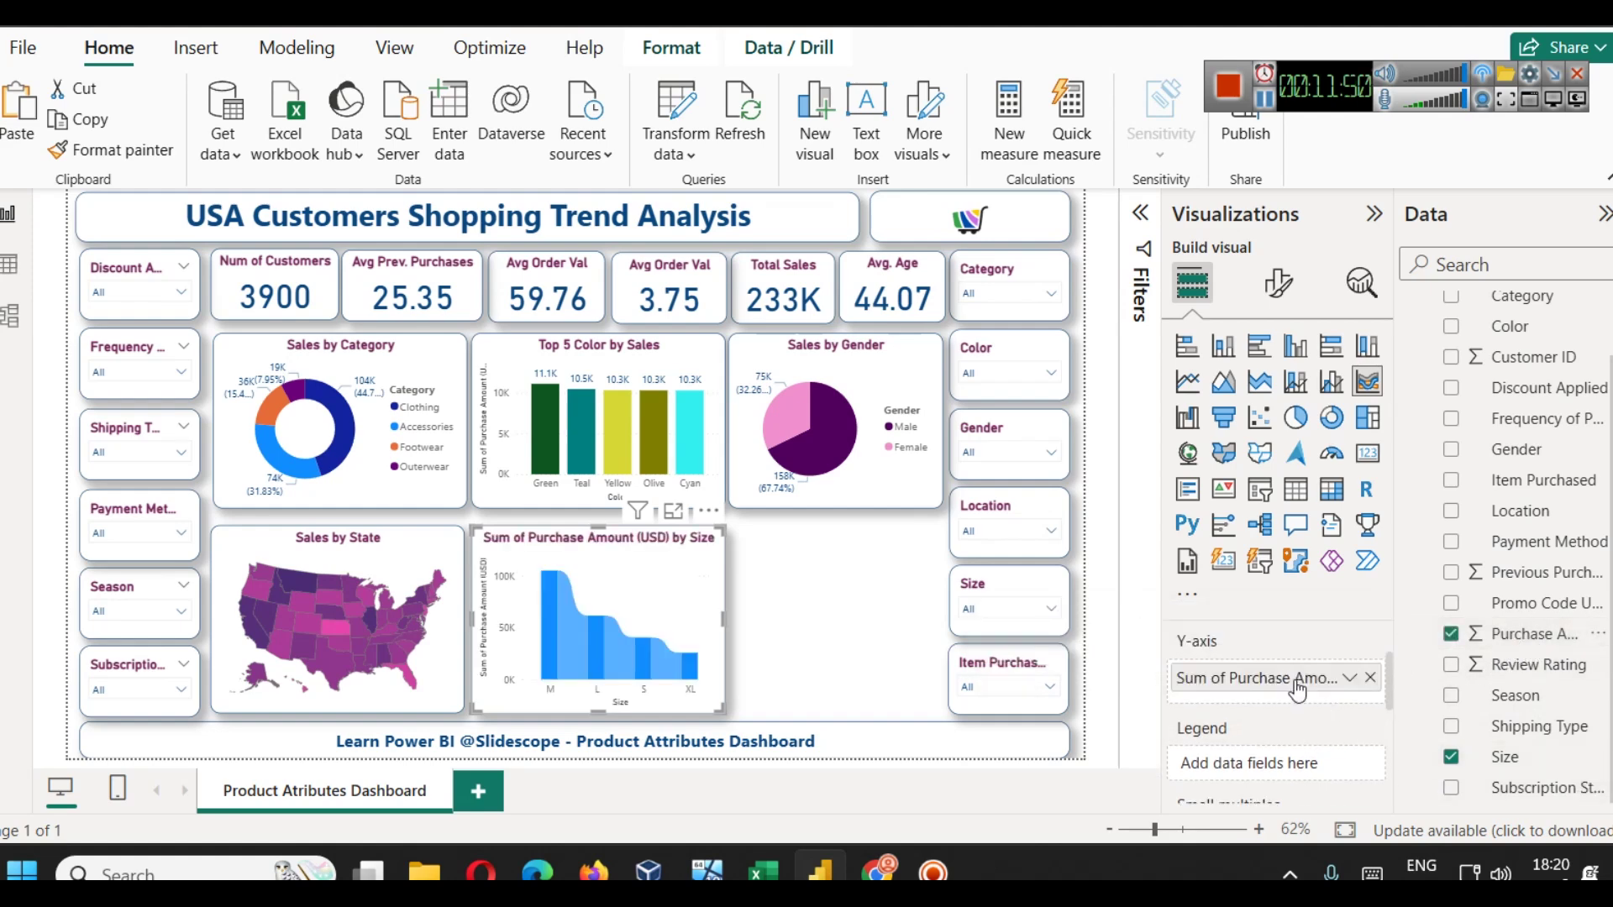
- Split the ribbon chart's sales by Category by assigning that field as its legend
mouse_move(546, 617)
scroll(1393, 662, "down", 1)
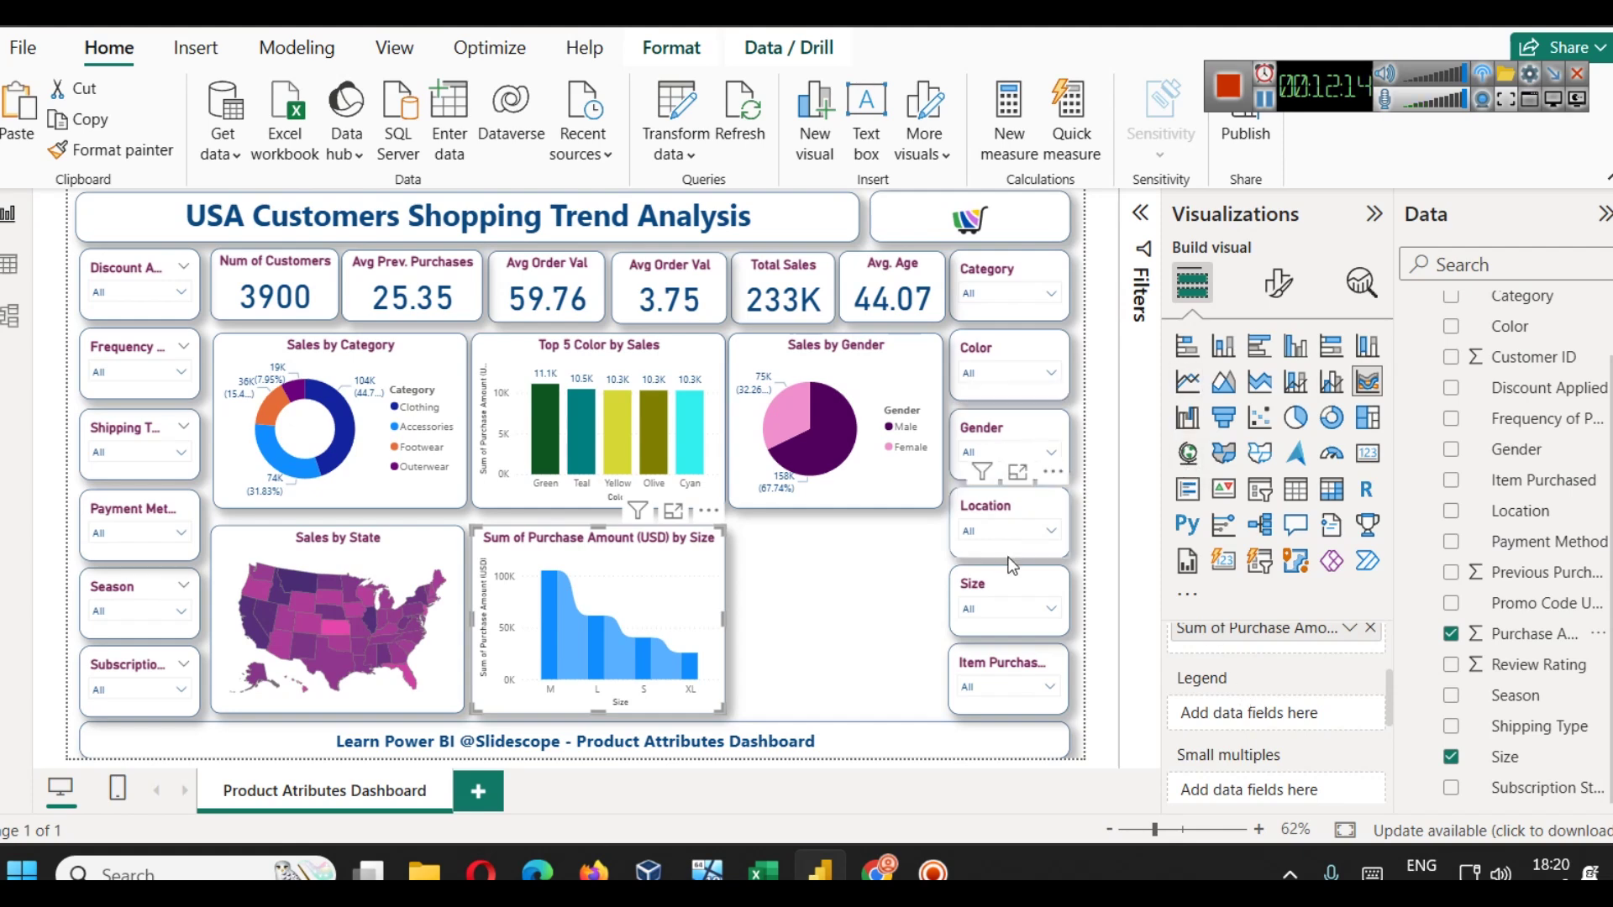
left_click(1008, 294)
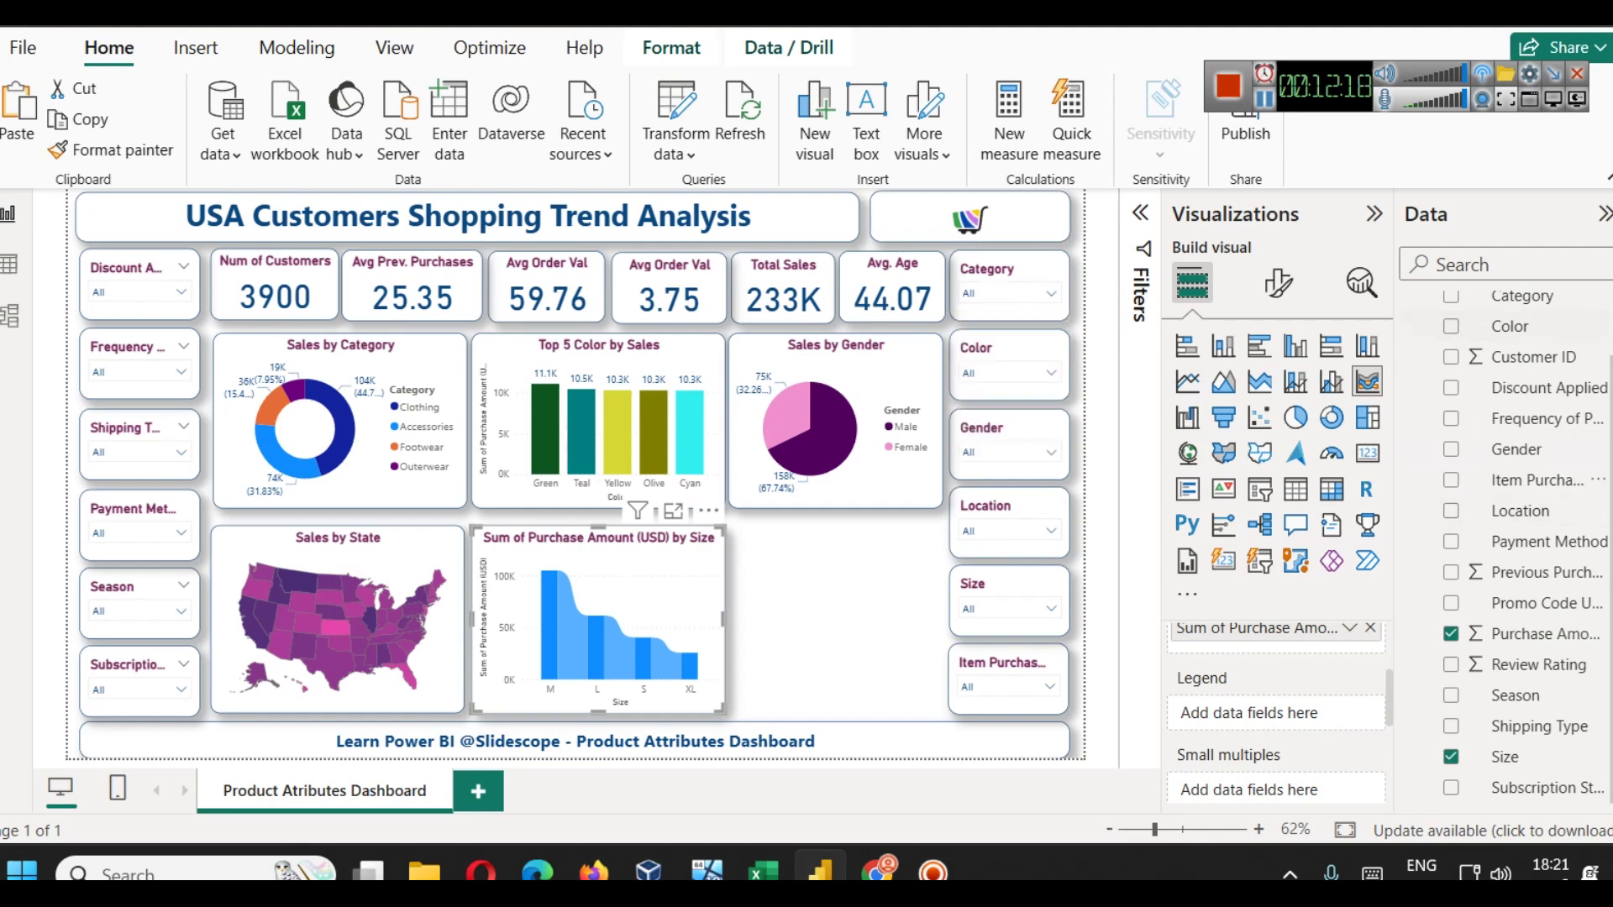
scroll(1478, 504, "up", 2)
left_click_drag(1525, 369, 1277, 698)
- Examine the ribbon chart's category amounts for each size in focus mode, and return to the report
left_click(671, 513)
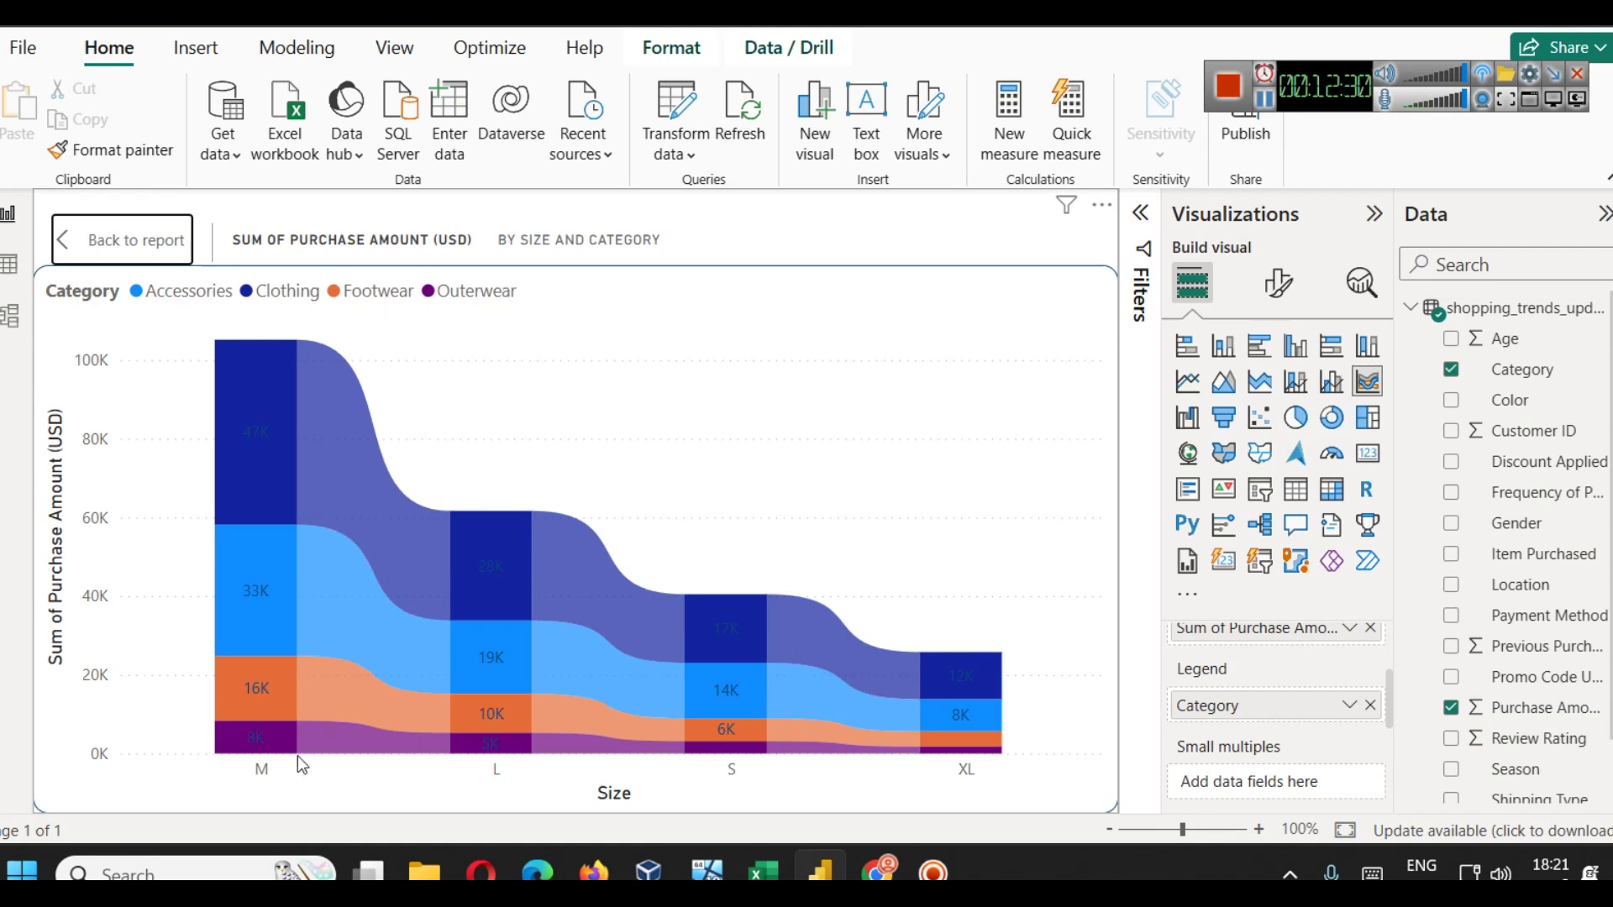
mouse_move(598, 727)
mouse_move(238, 420)
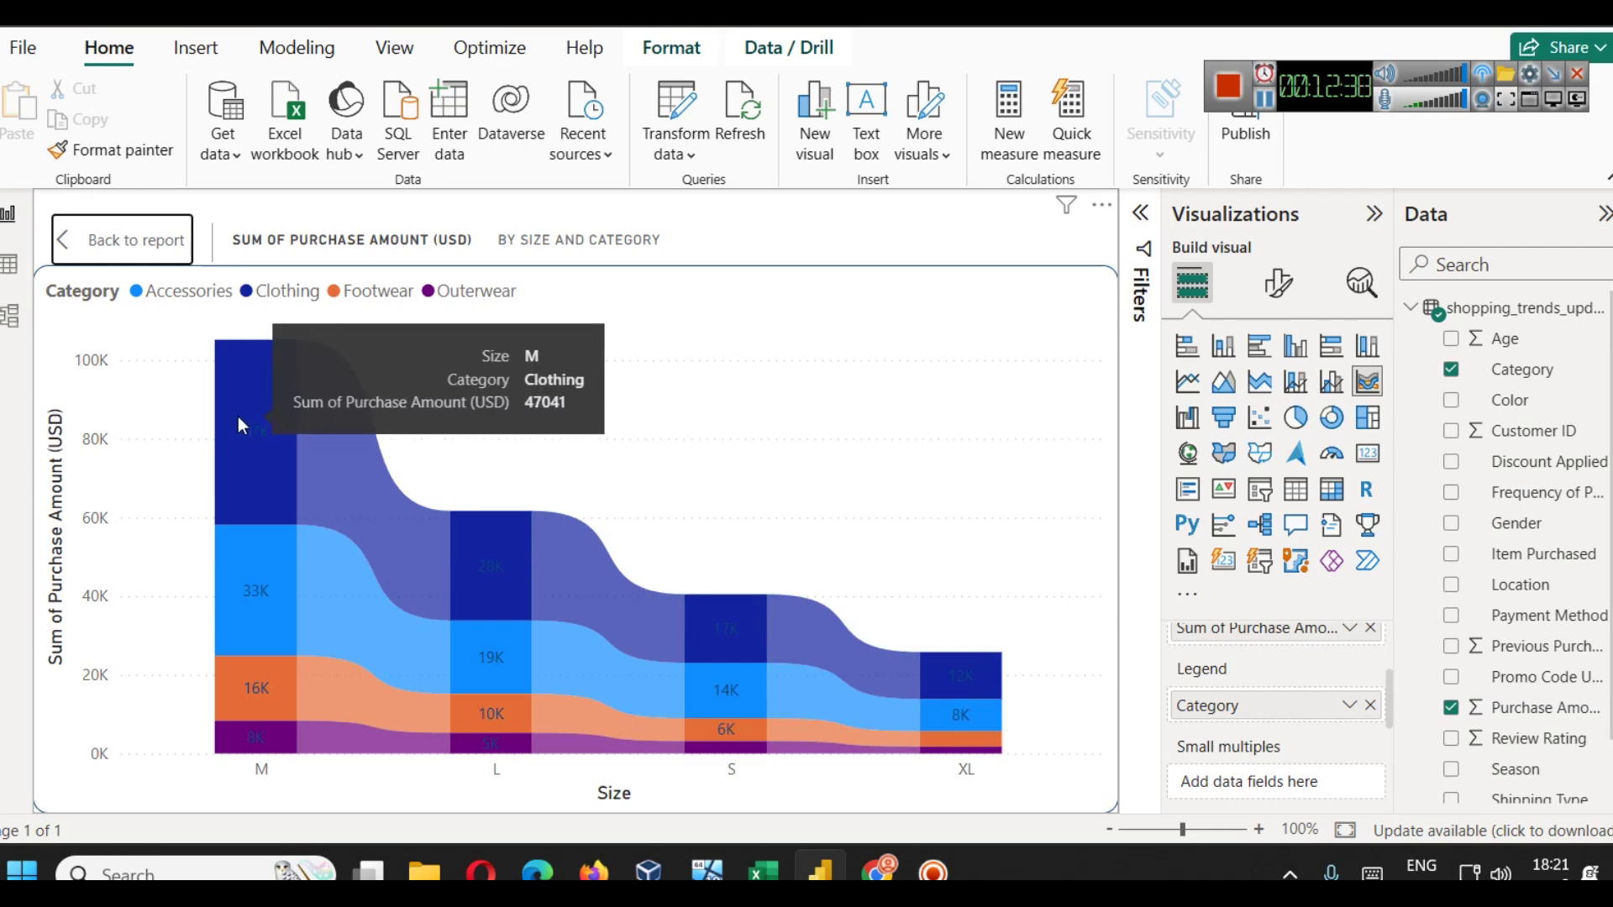
mouse_move(818, 655)
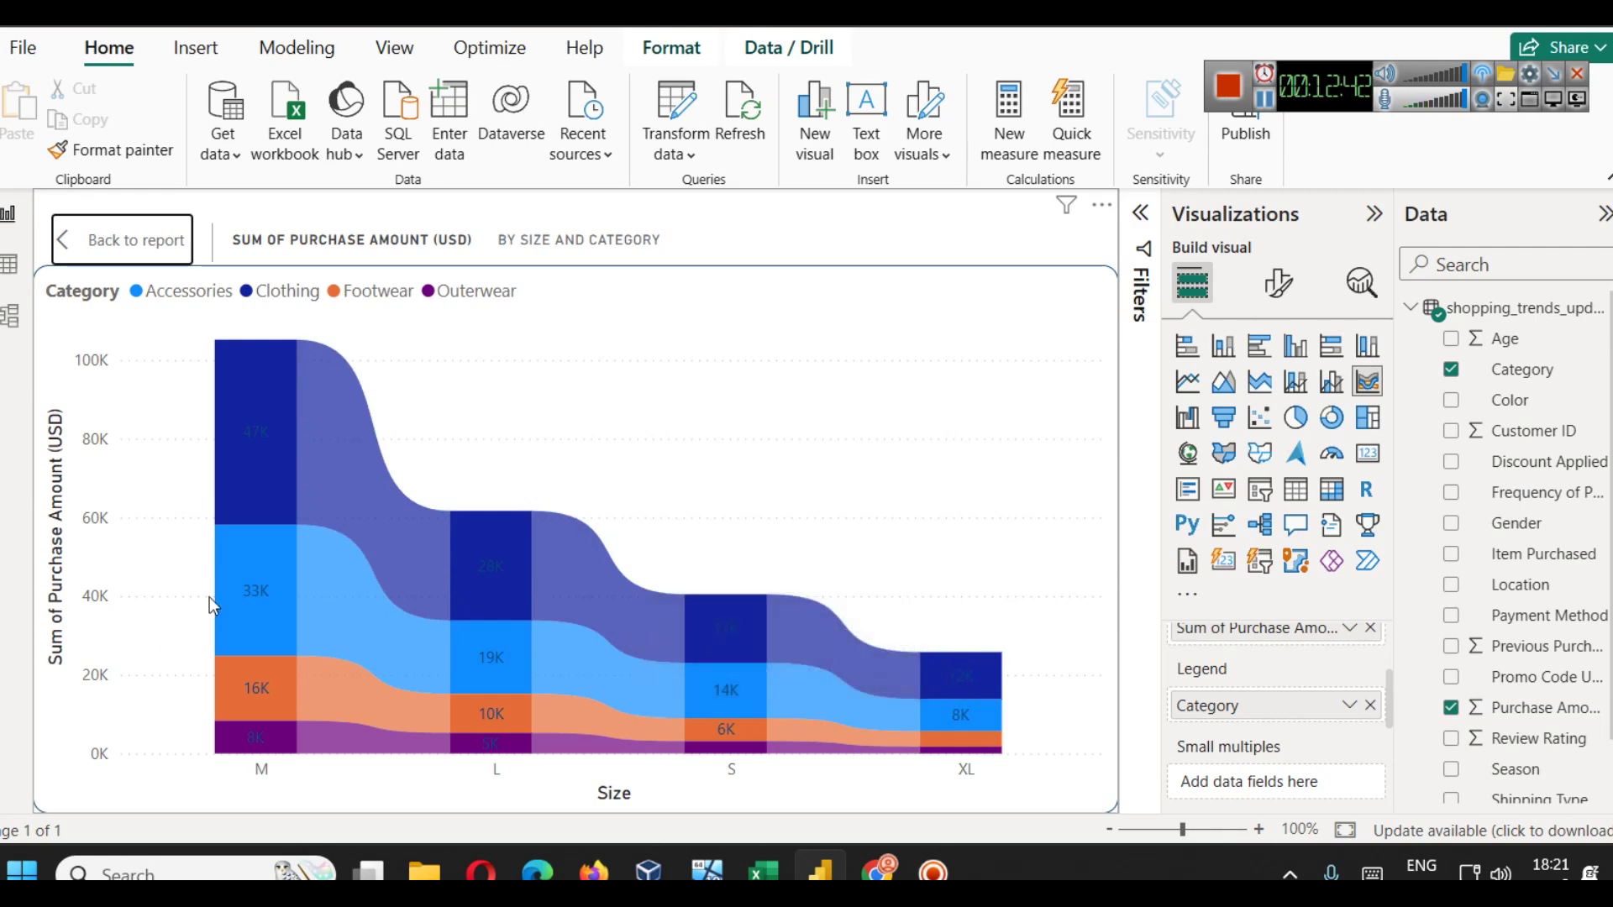
mouse_move(223, 593)
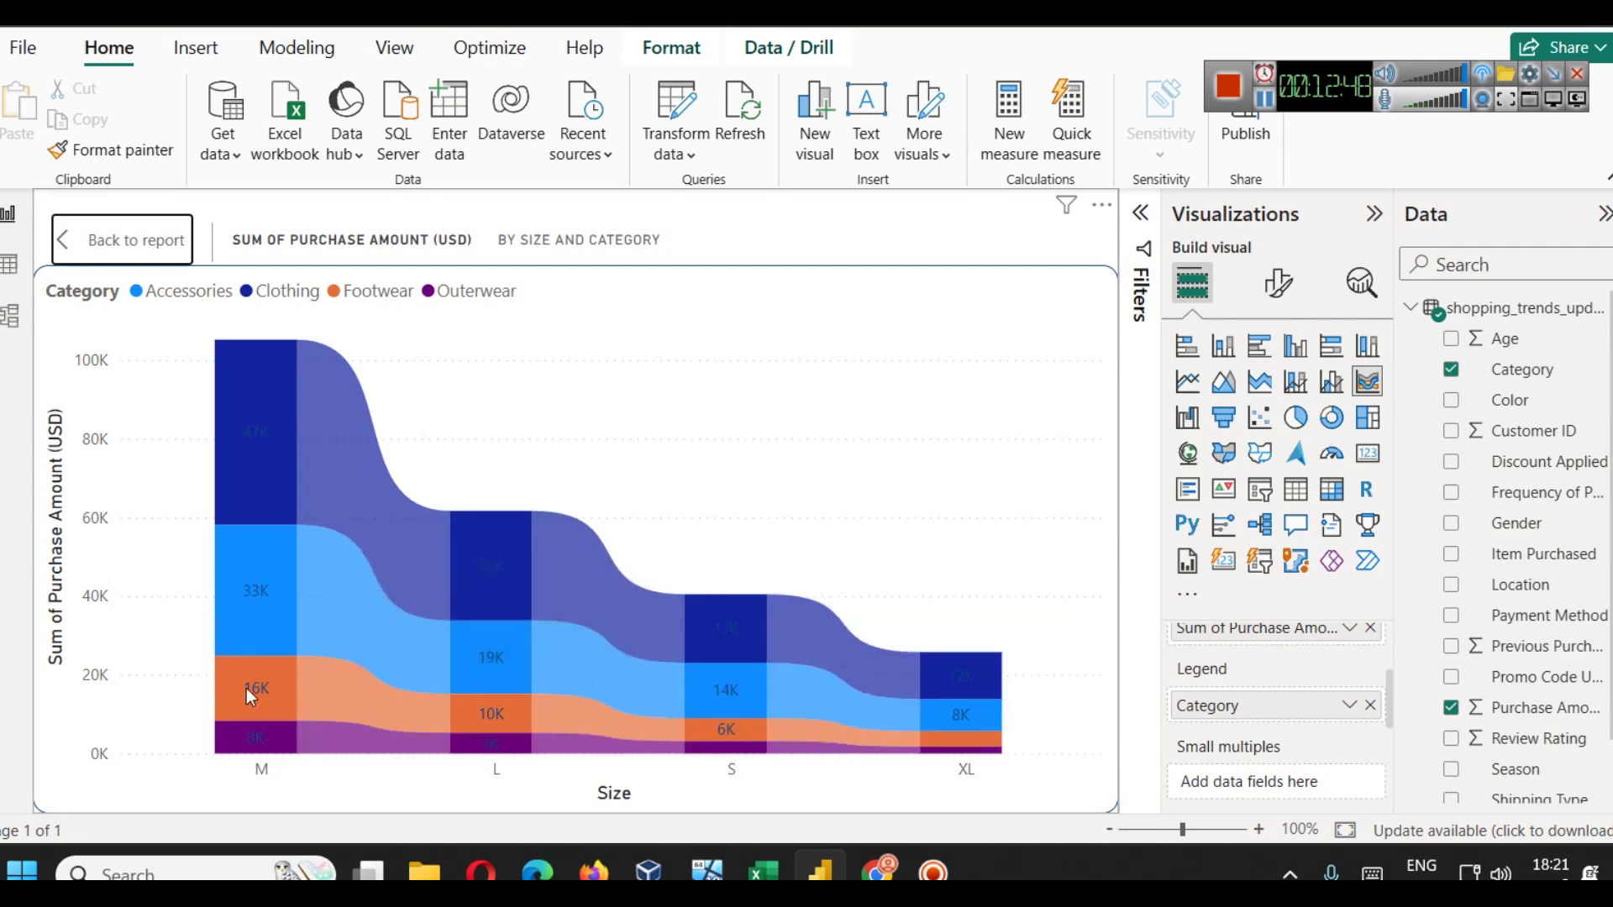
mouse_move(245, 688)
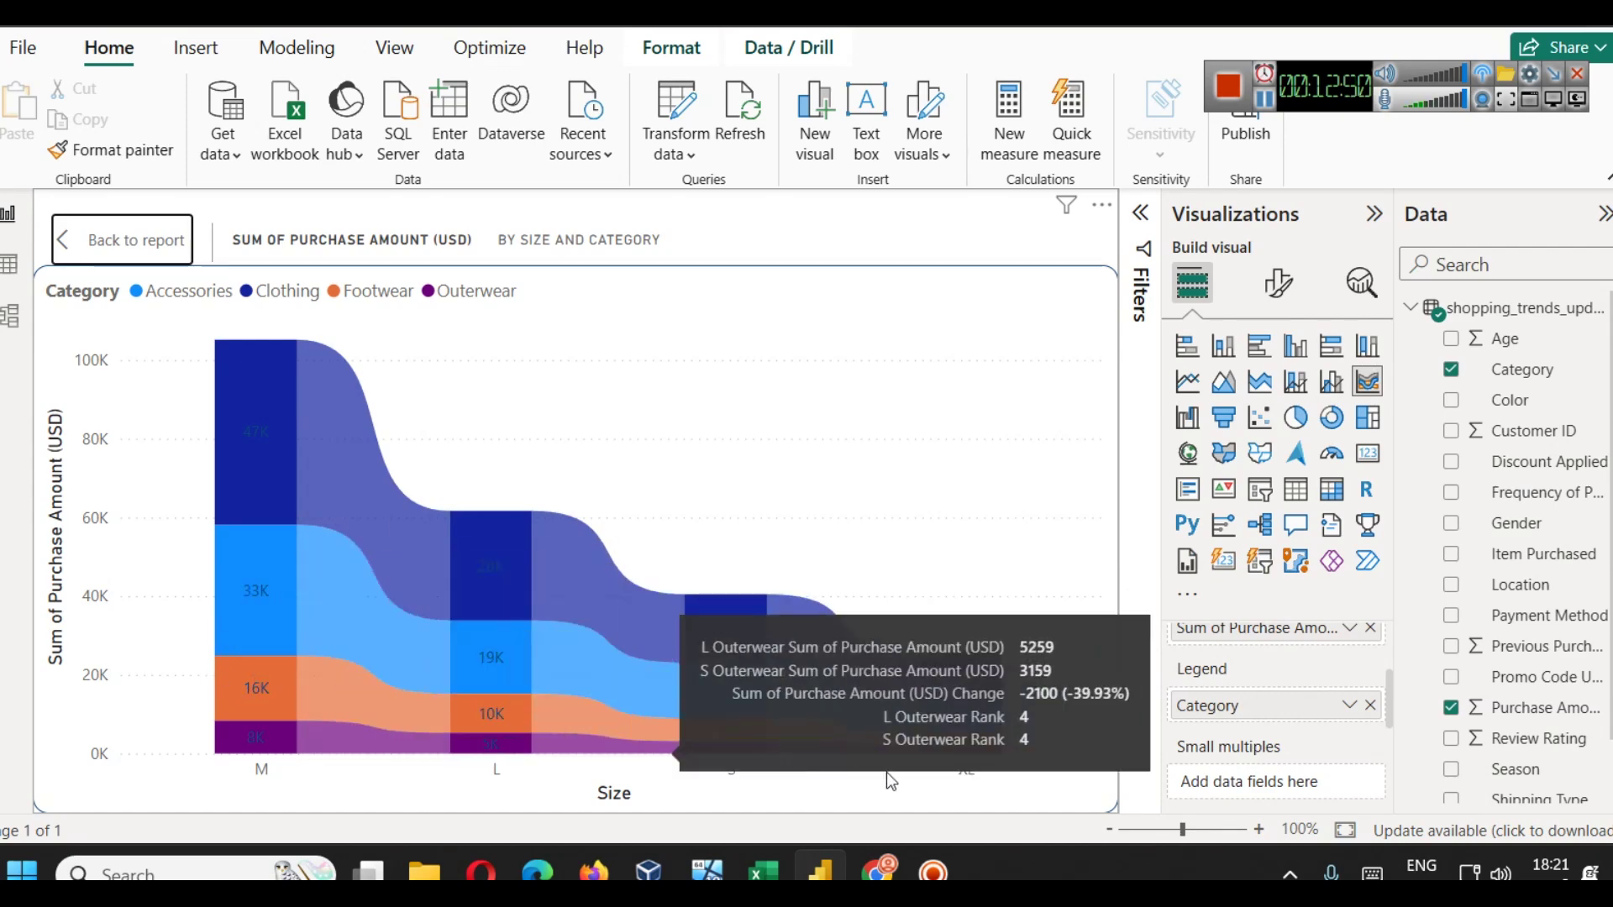
mouse_move(260, 734)
left_click(130, 240)
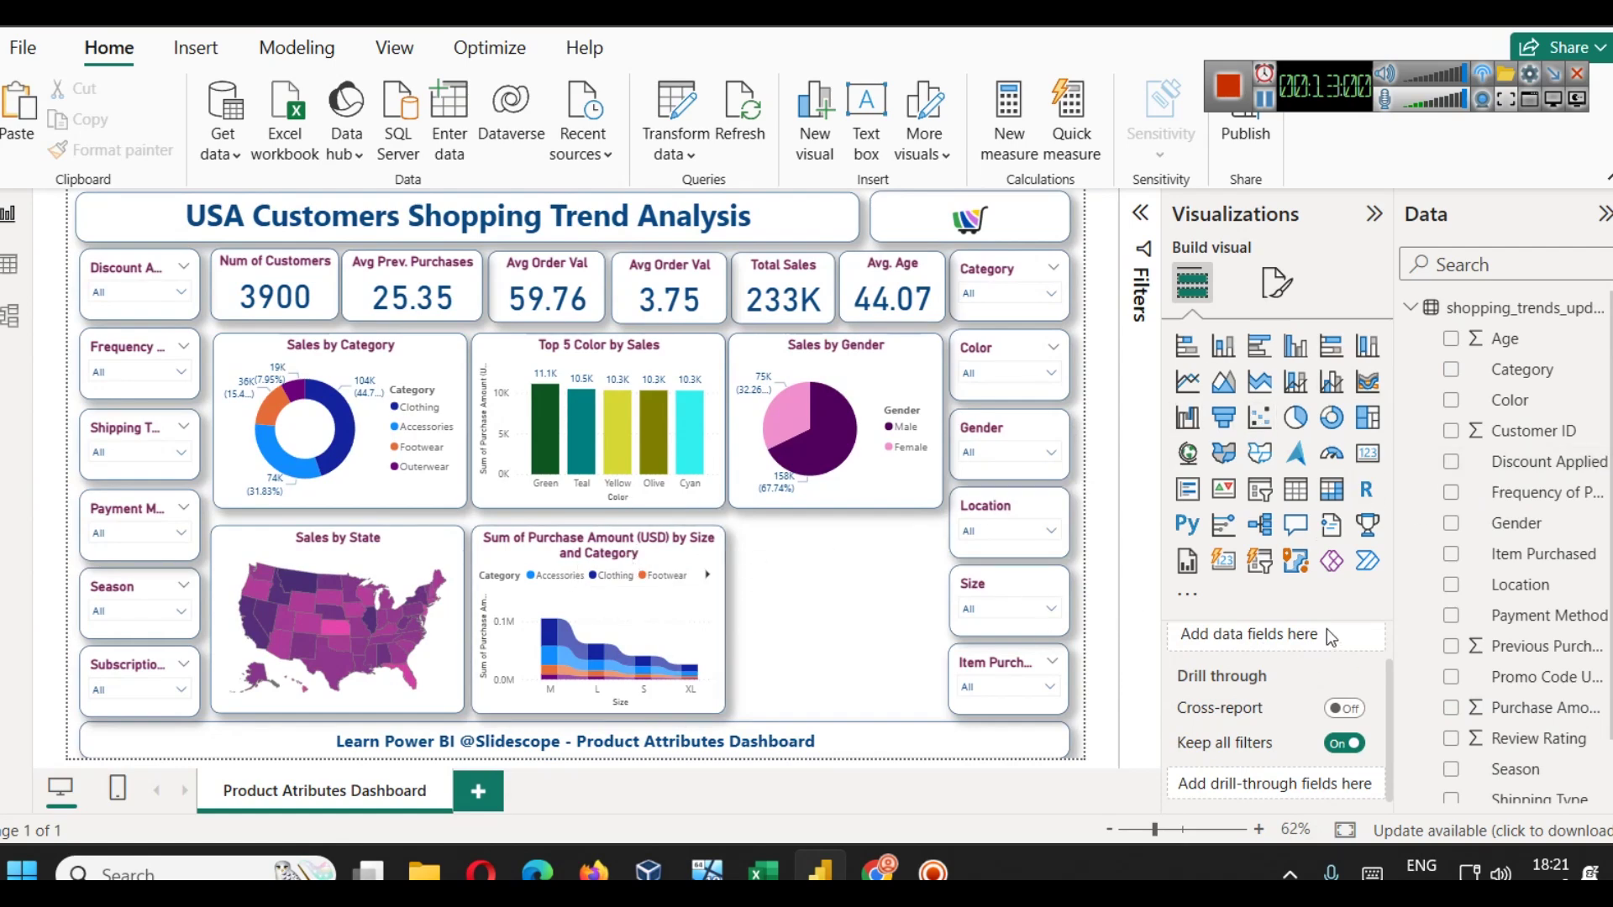
- Rename the ribbon chart's Sum of Purchase Amount (USD) value to Sales
scroll(1328, 629, "up", 1)
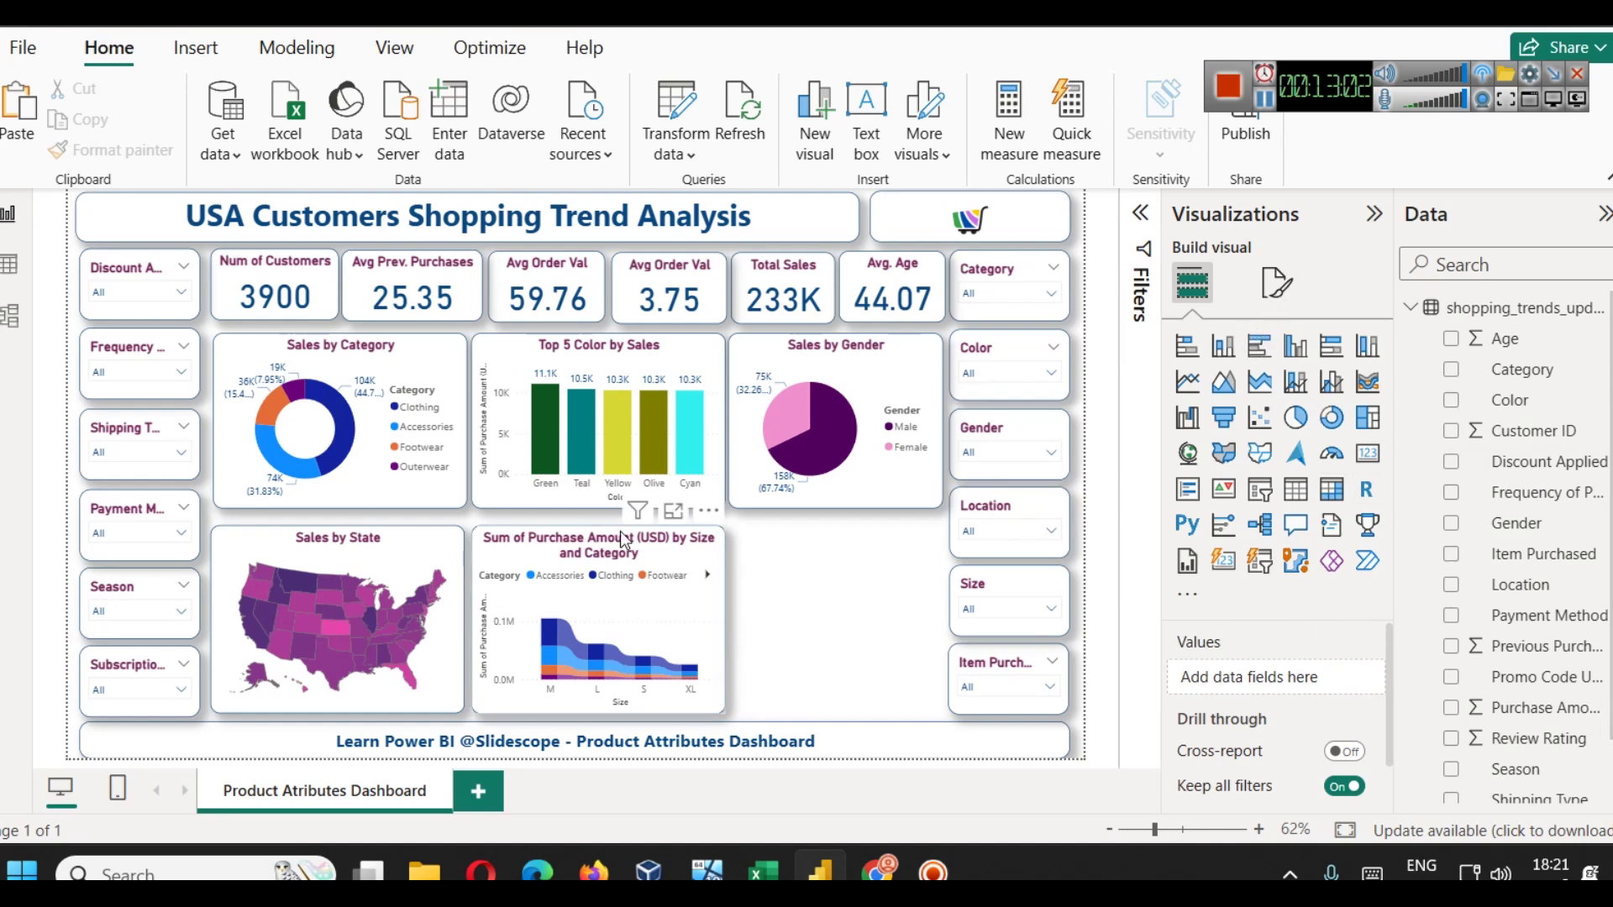
left_click(712, 580)
scroll(1268, 703, "down", 5)
scroll(1267, 702, "up", 3)
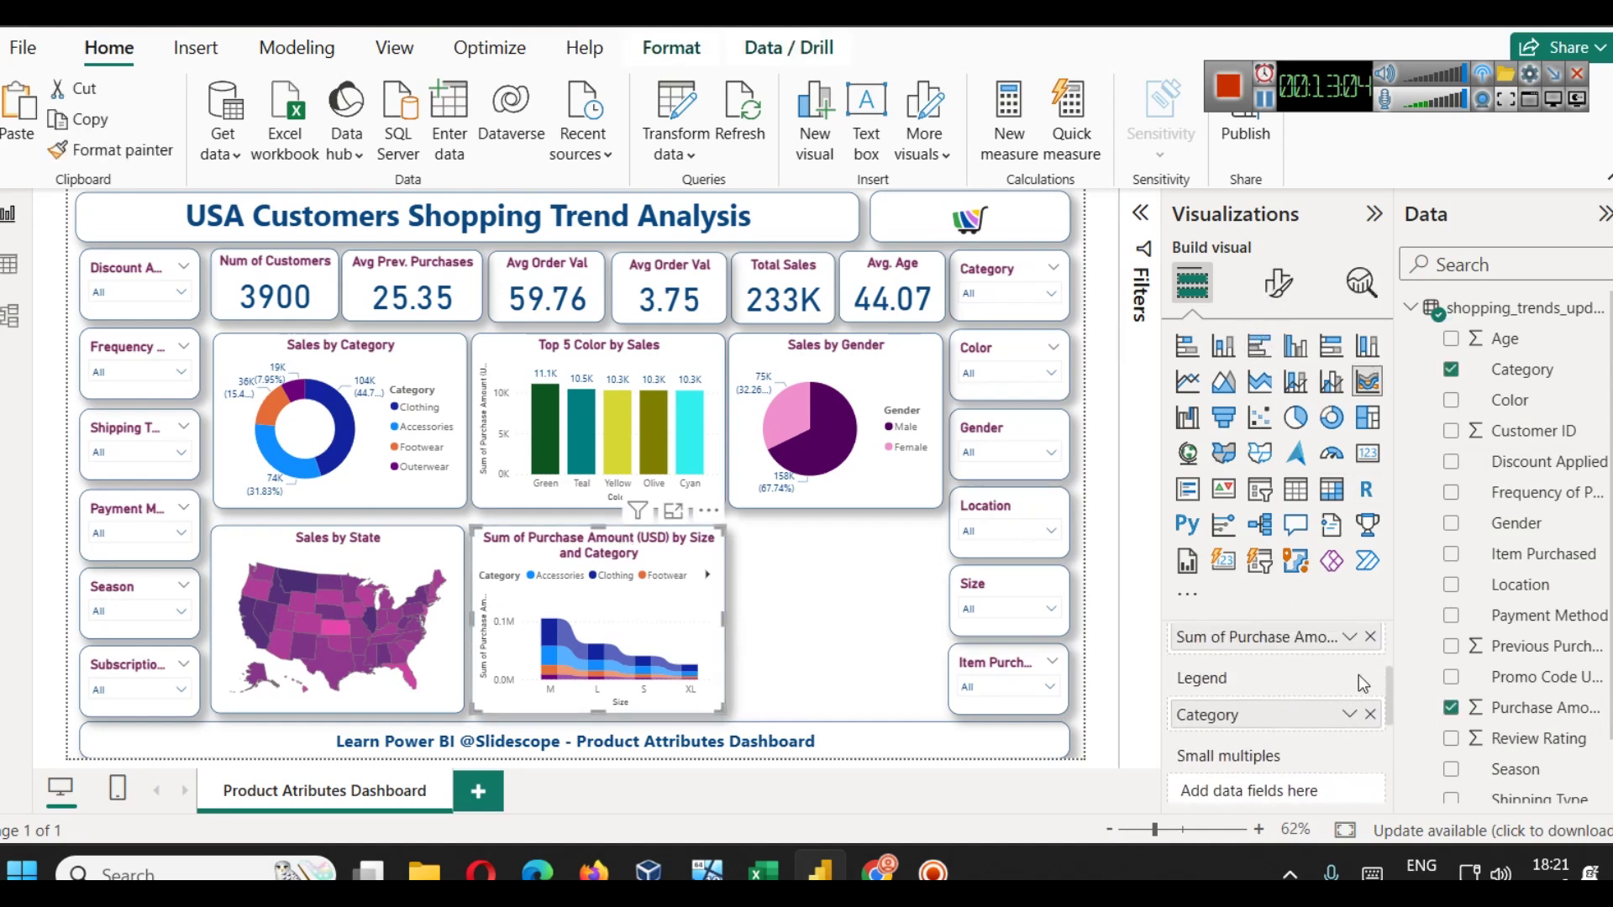
left_click(1354, 639)
left_click(1475, 256)
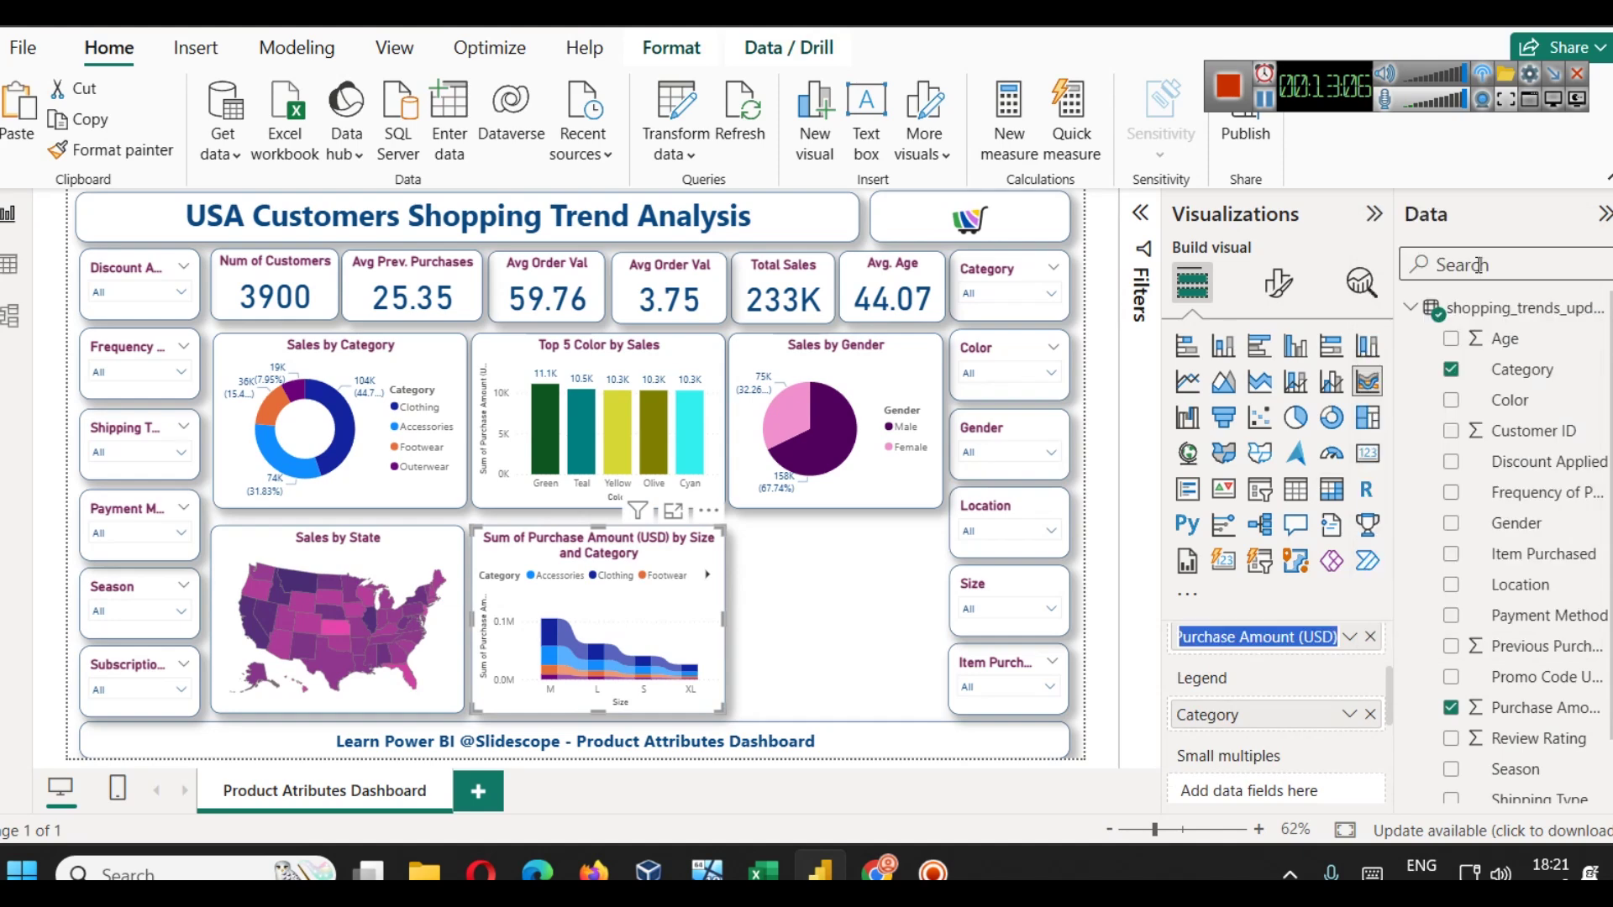
type("Sales")
key("Return")
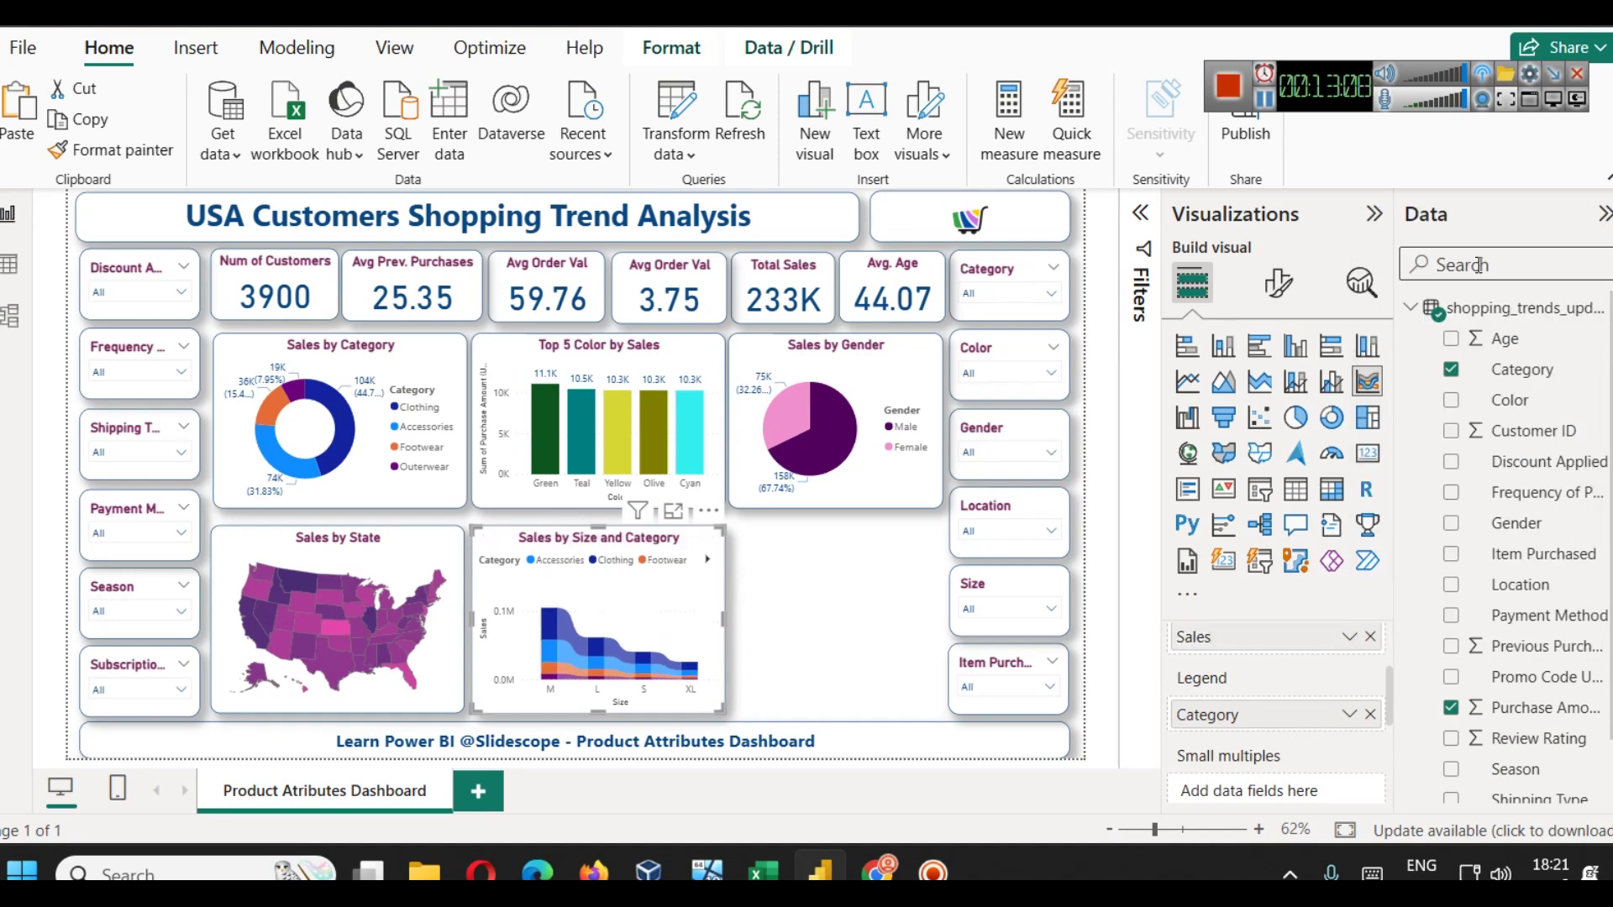
left_click(823, 609)
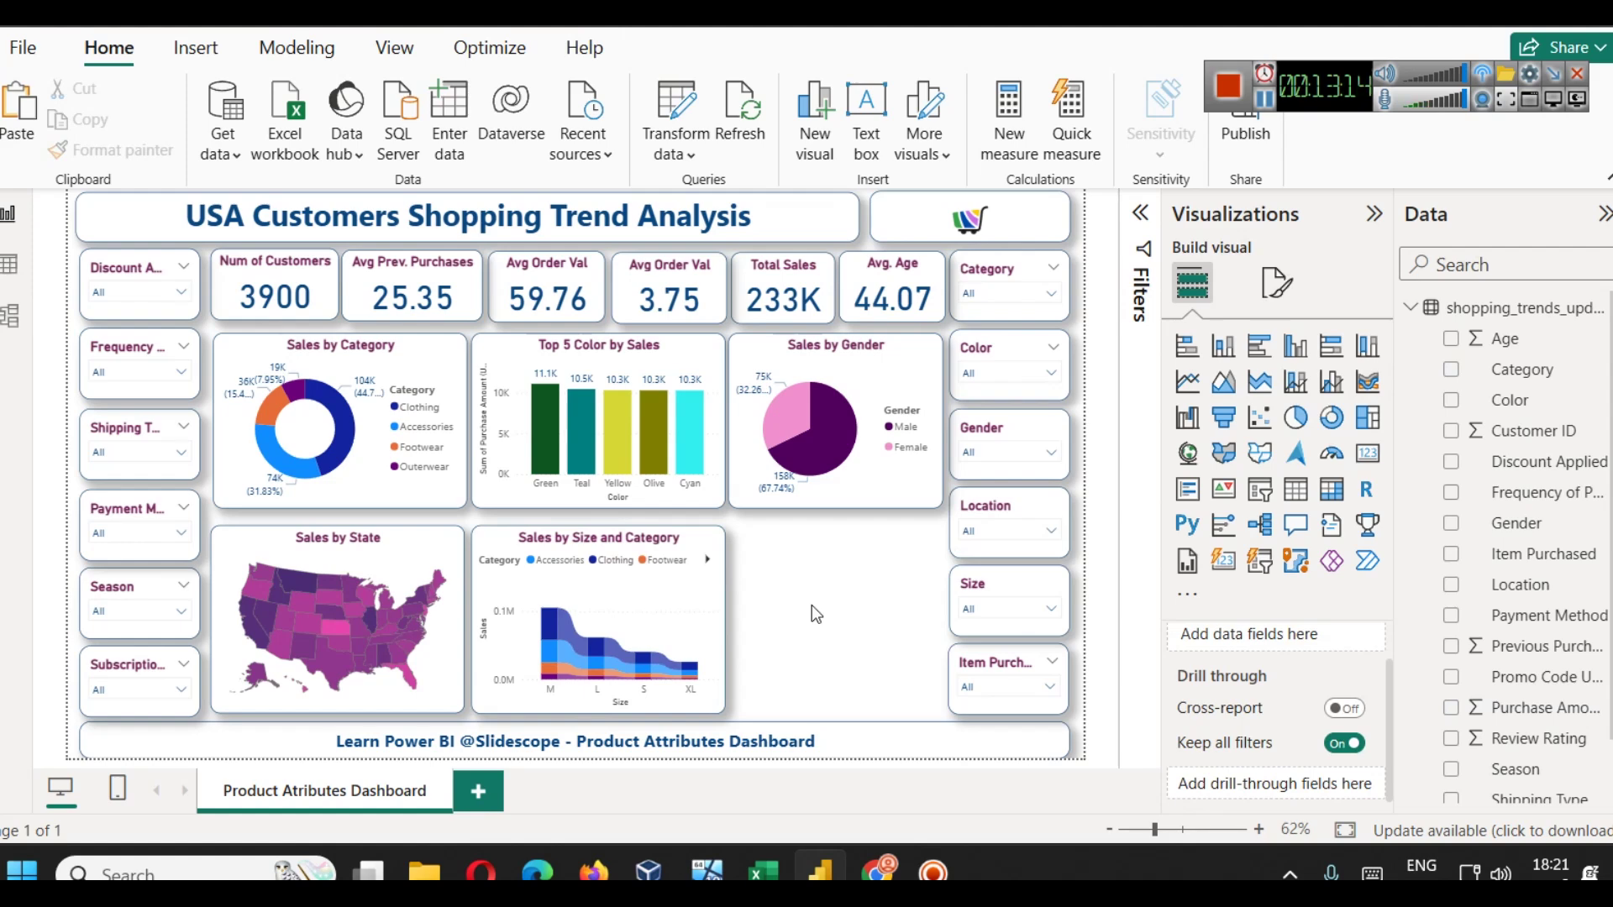
- Convert the Top 5 Color by Sales chart to a line and stacked column chart with Review Rating on the line y-axis
left_click(683, 365)
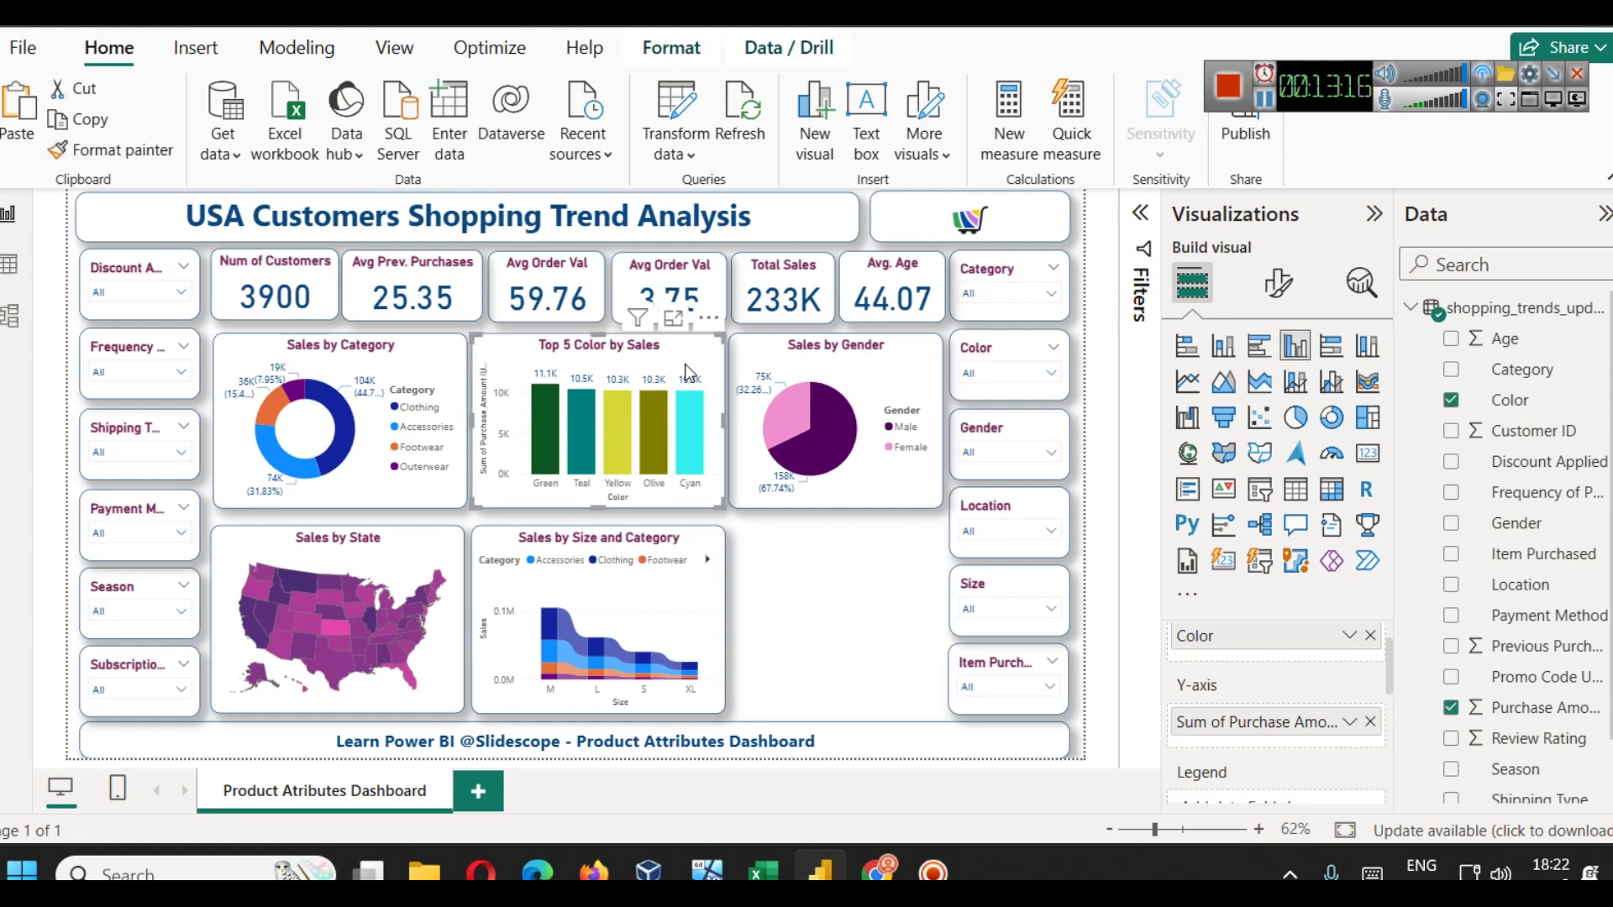
left_click(1296, 388)
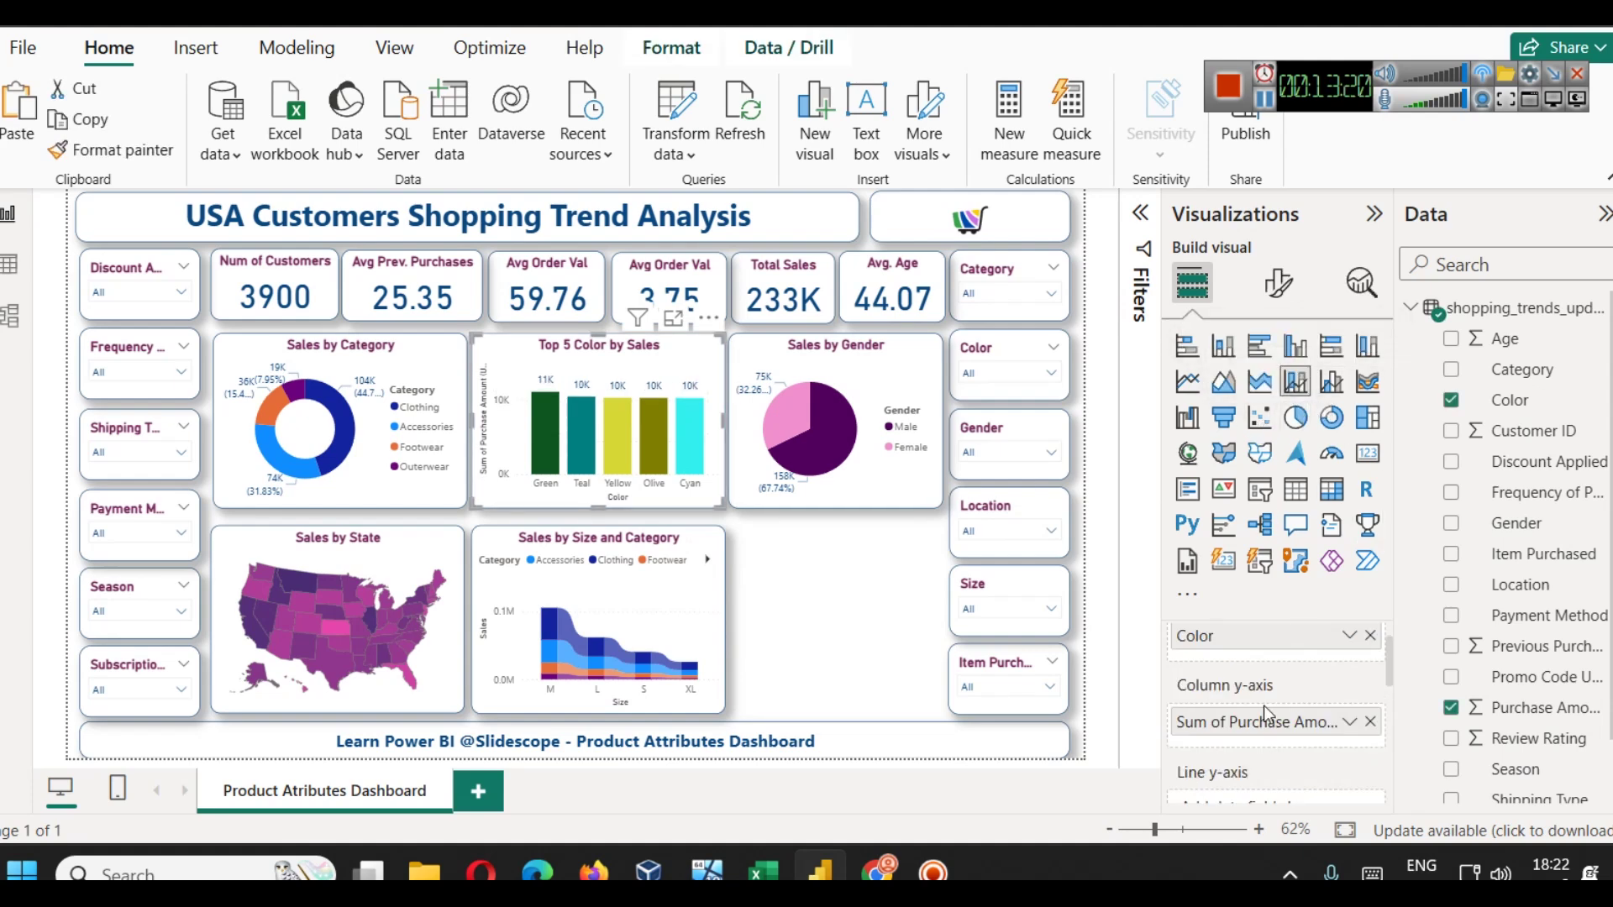
scroll(1264, 705, "down", 2)
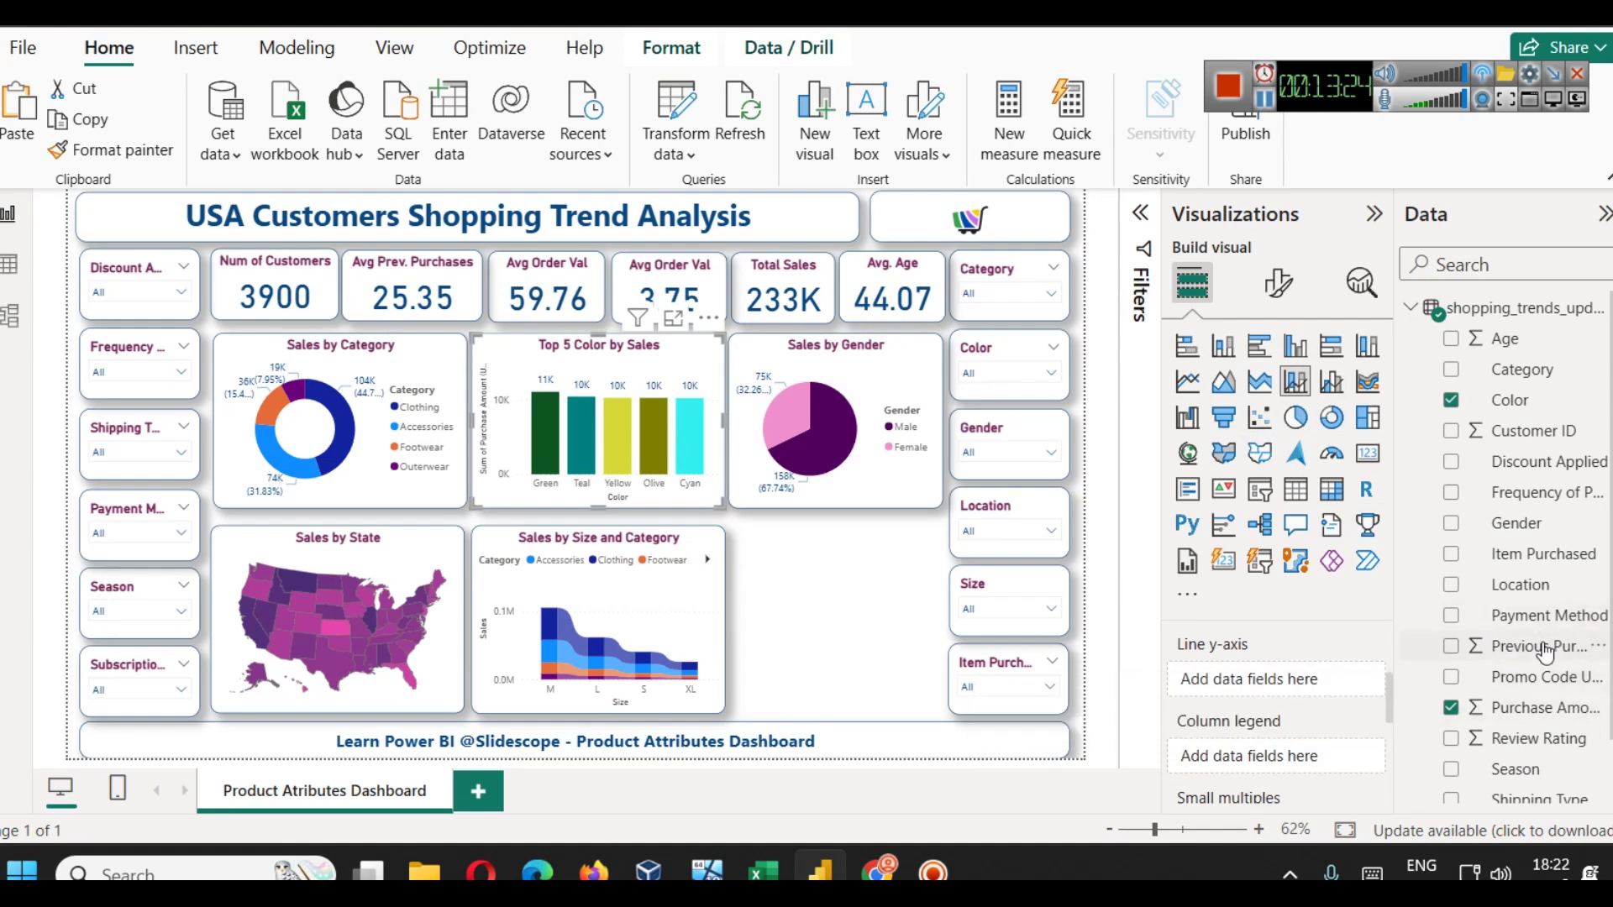
scroll(1564, 694, "down", 2)
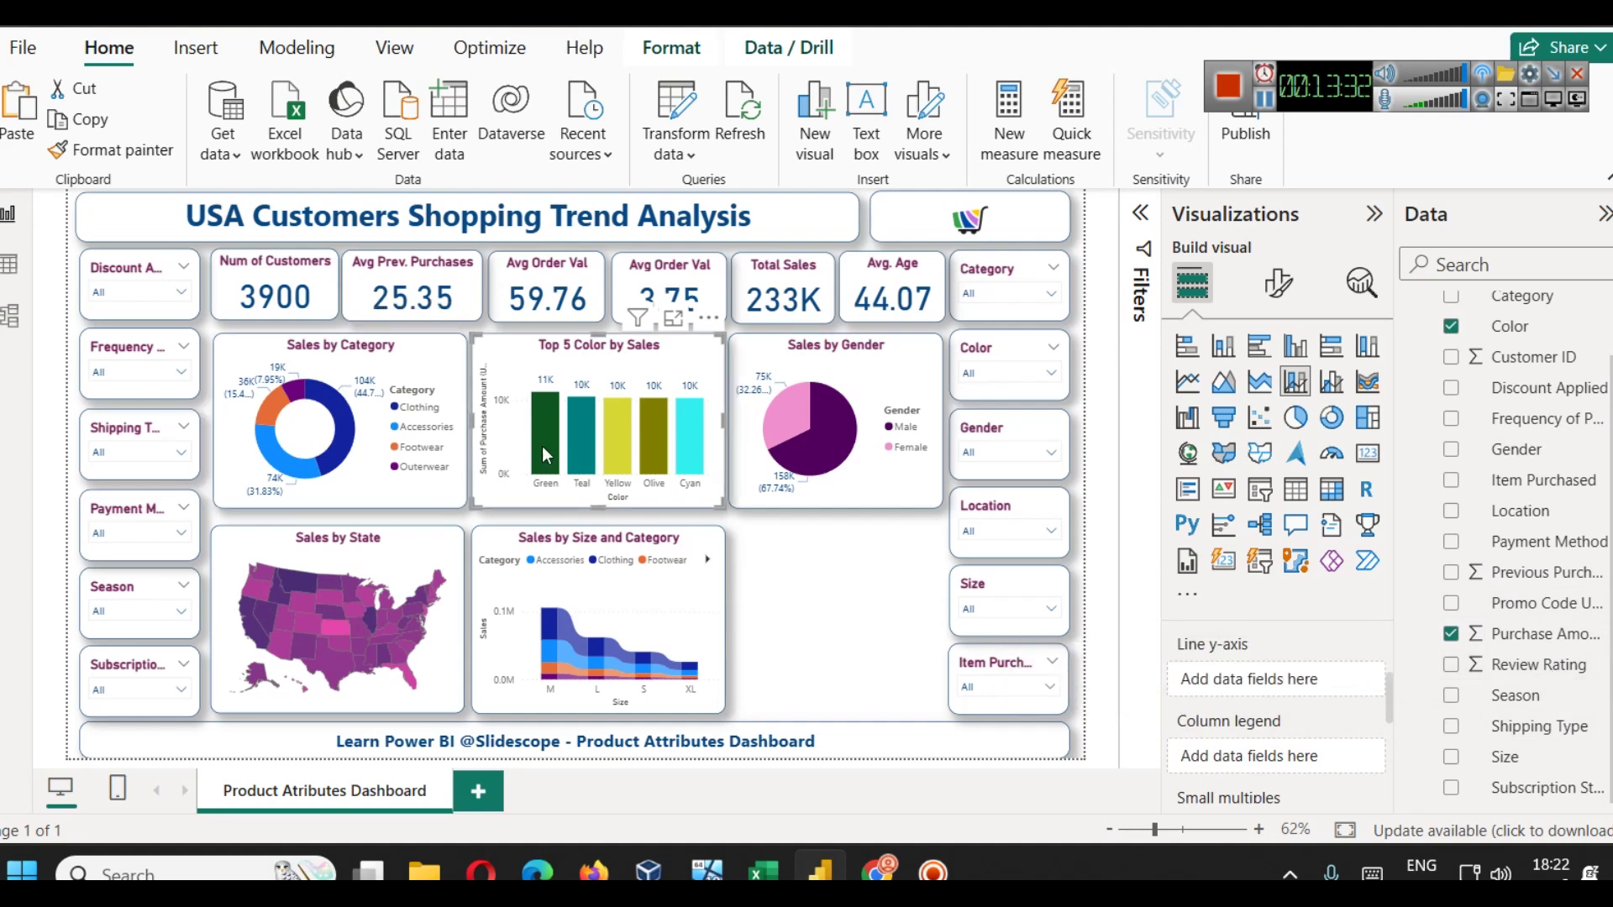
mouse_move(542, 452)
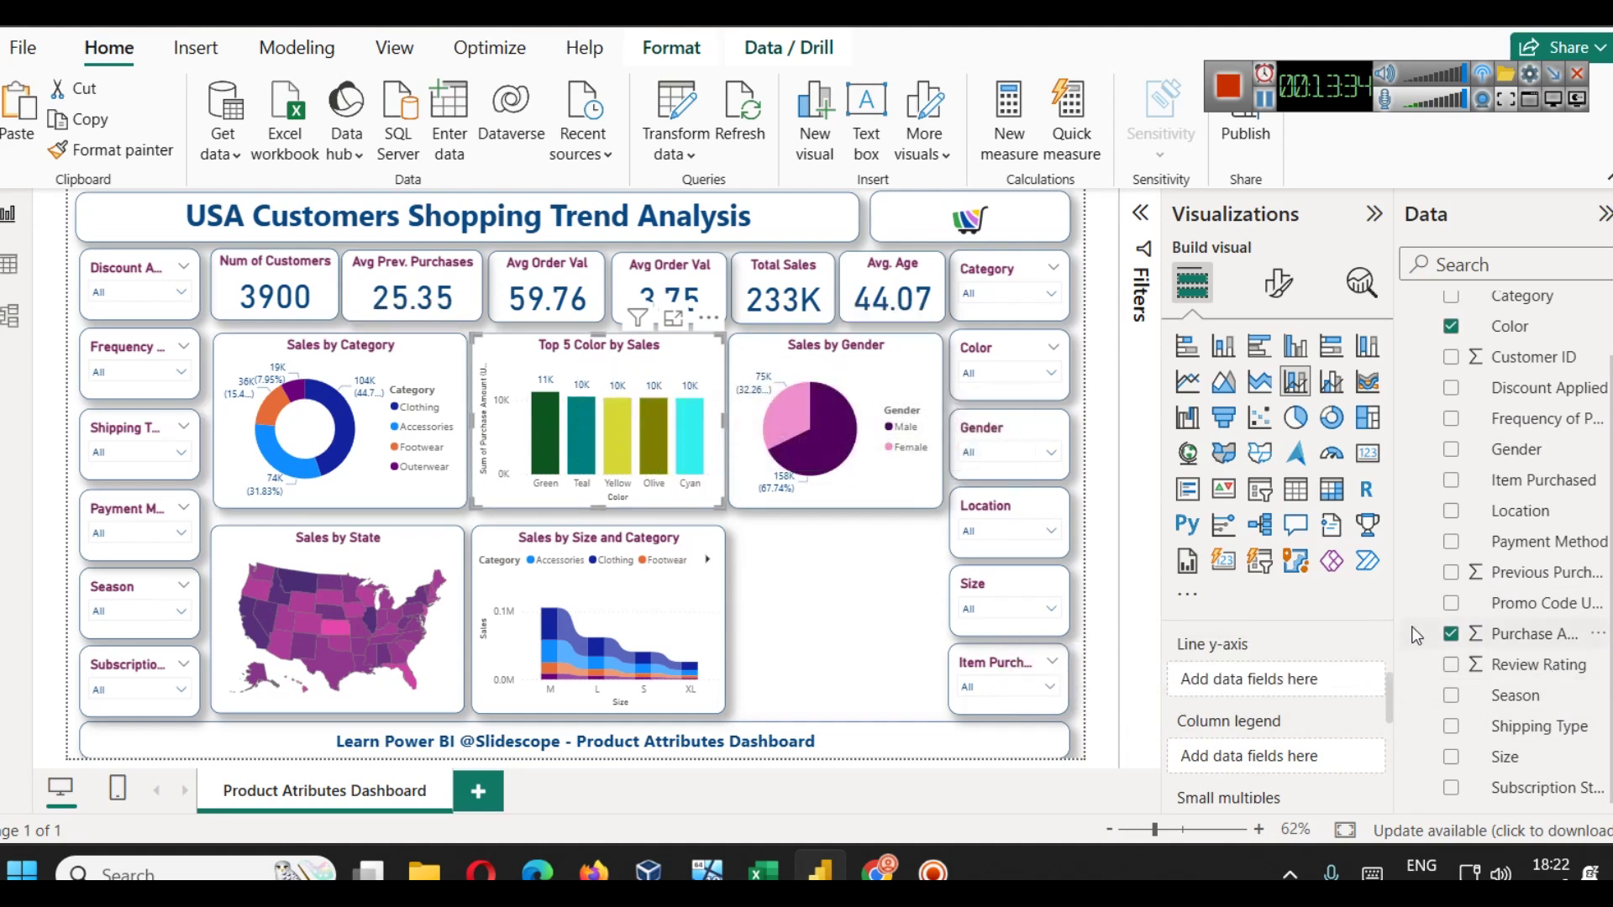
left_click_drag(1548, 666, 1310, 680)
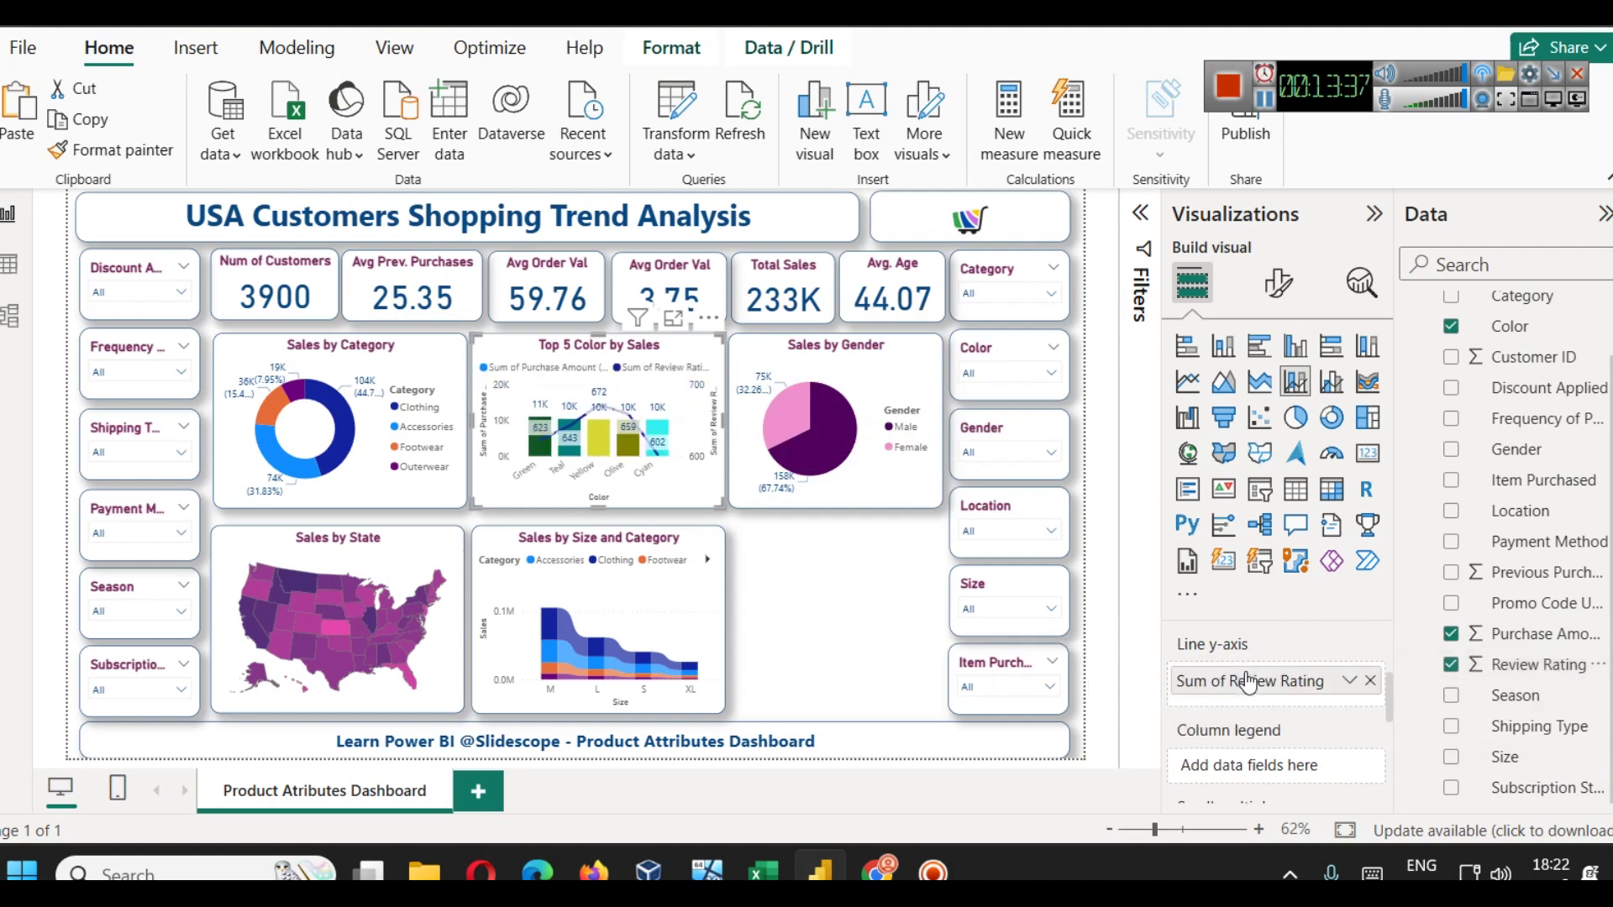
- Set the Top 5 Color chart's Review Rating line to Average and switch off data labels for that series
left_click(1351, 682)
left_click(1420, 396)
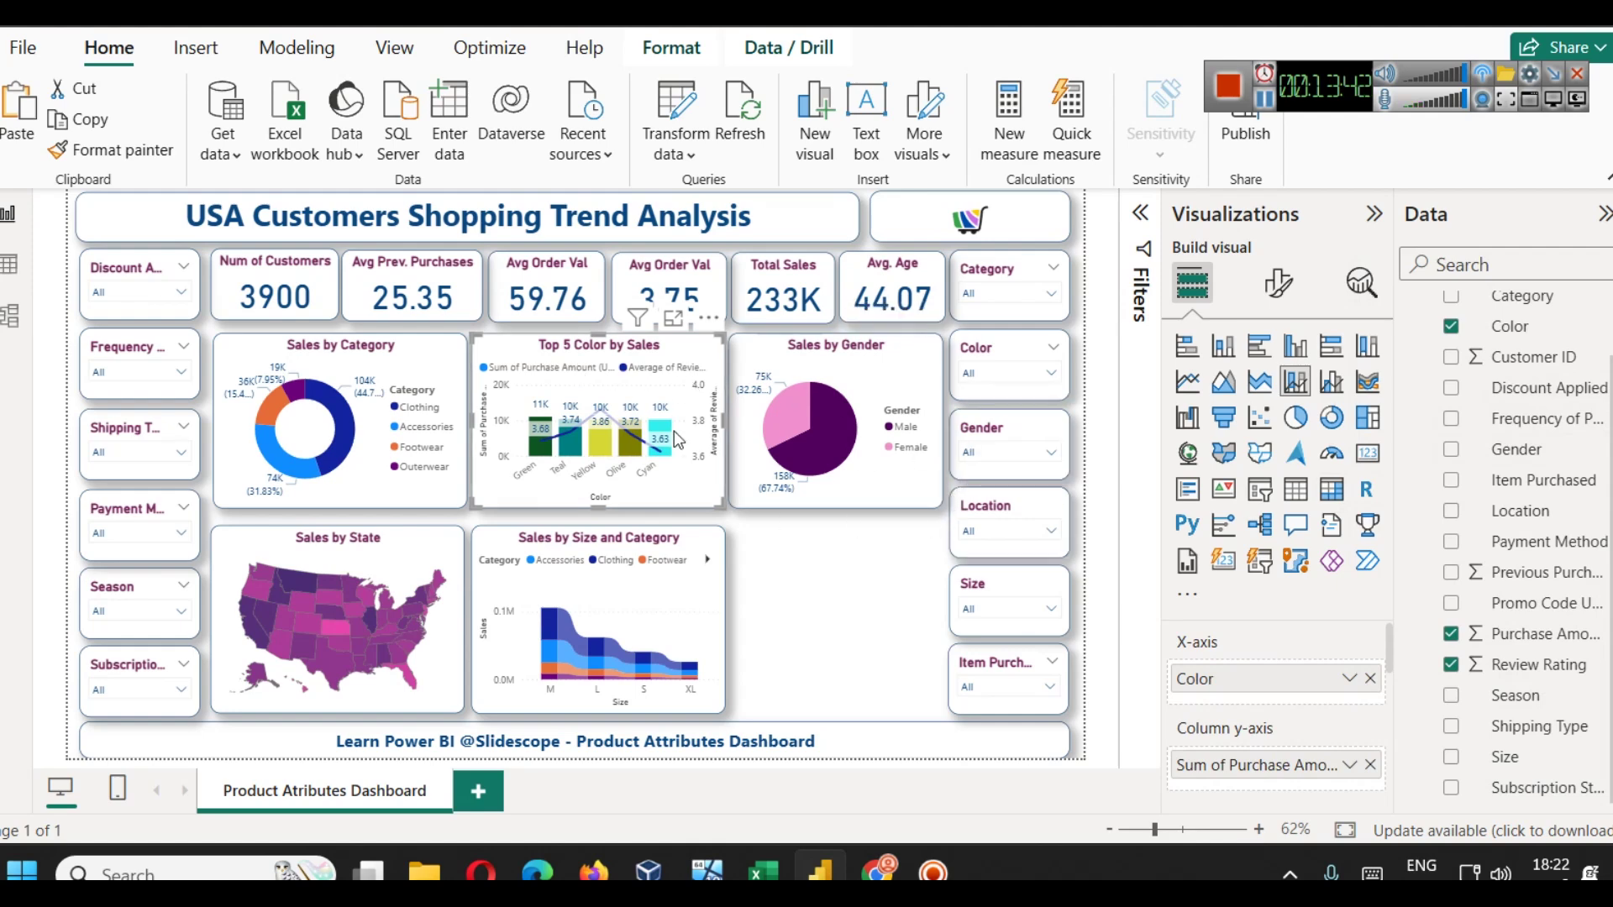
left_click(1278, 283)
scroll(1333, 668, "down", 5)
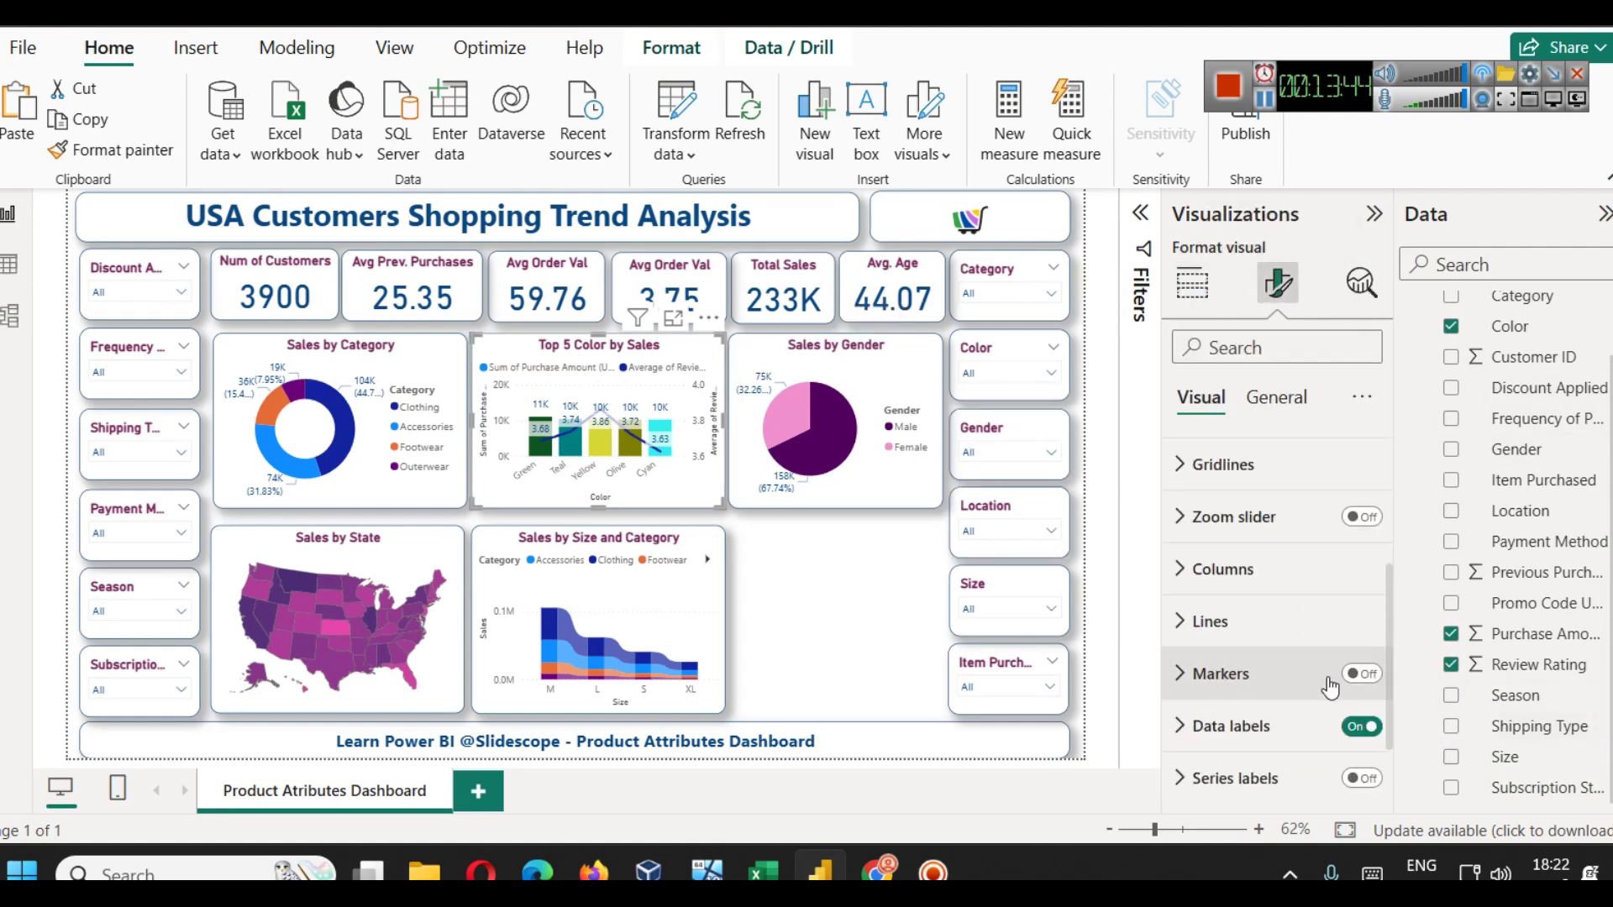
left_click(1277, 619)
scroll(1294, 714, "down", 2)
scroll(1292, 748, "down", 2)
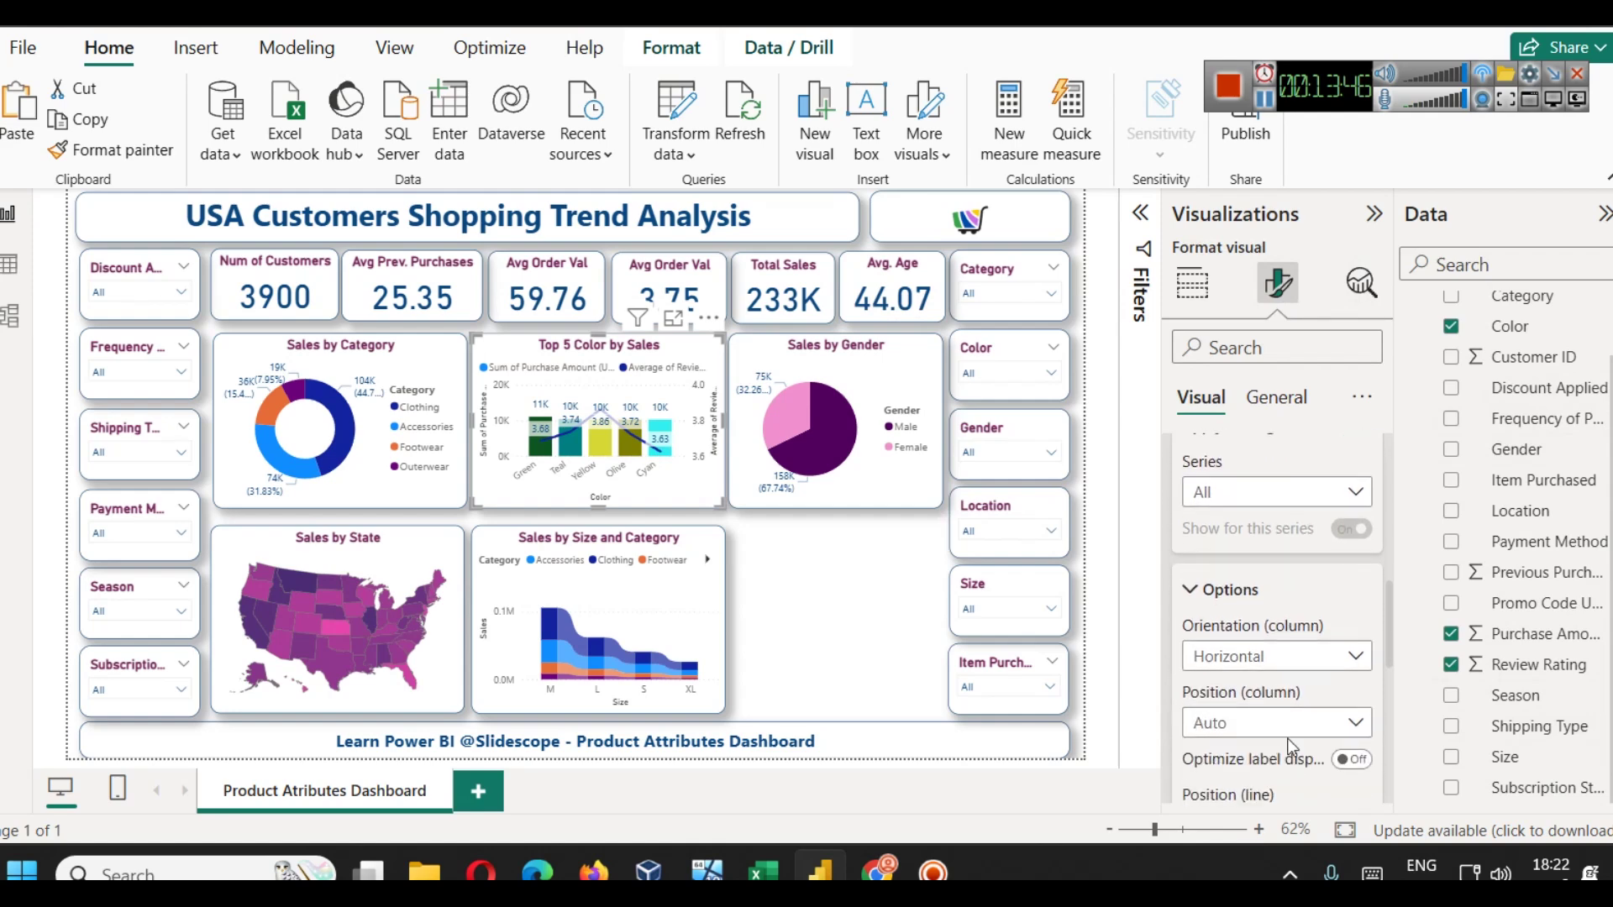
left_click(1226, 494)
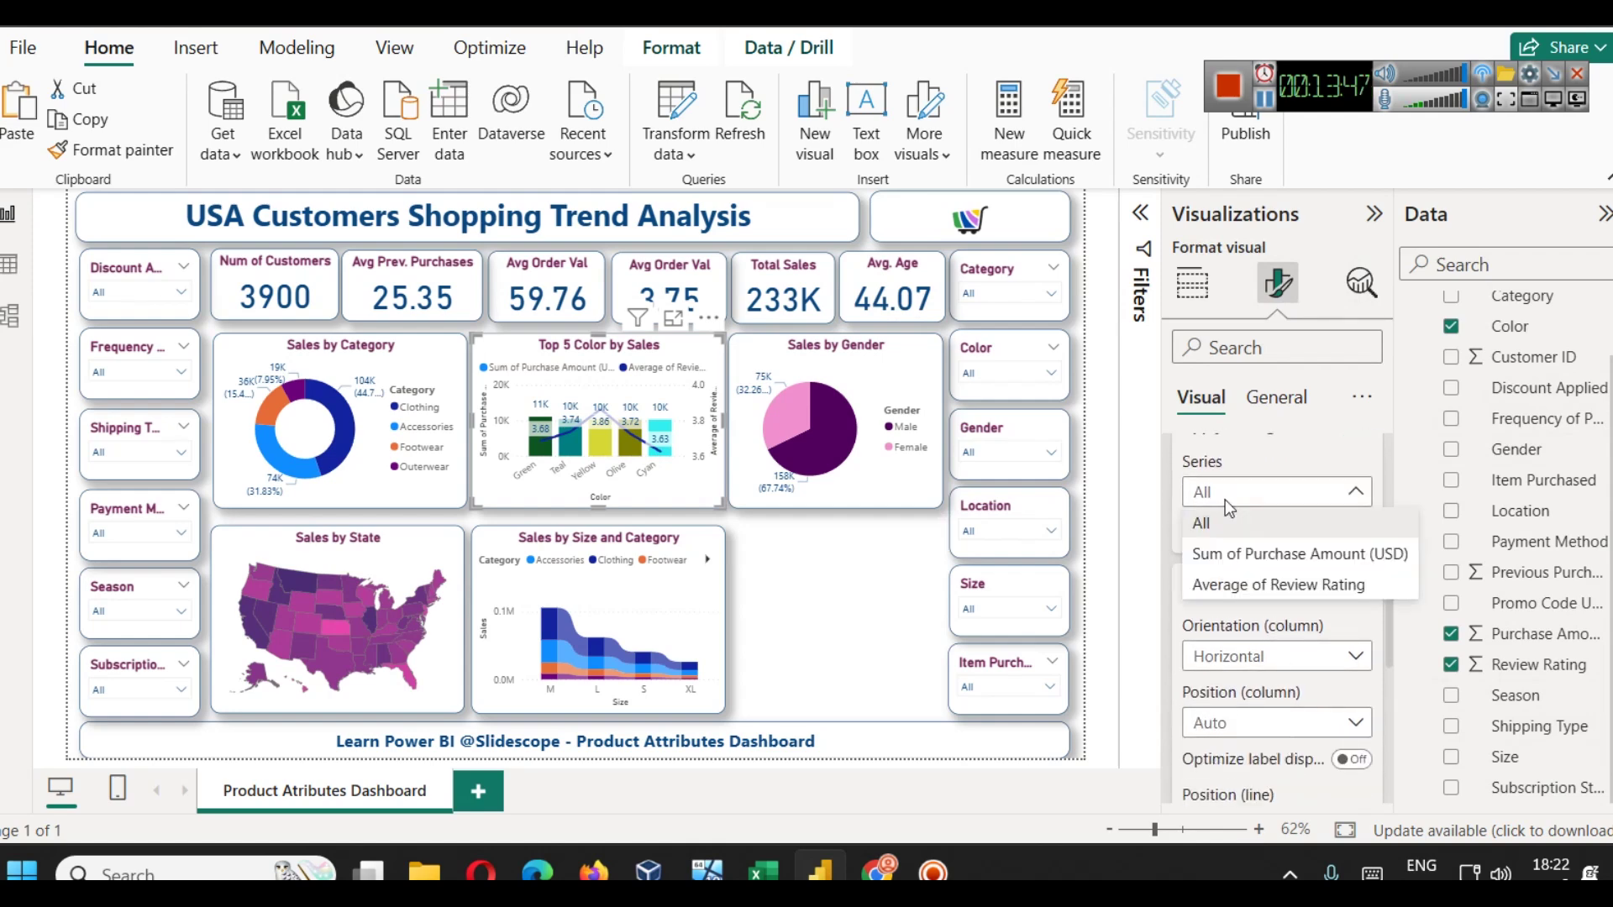
left_click(1258, 584)
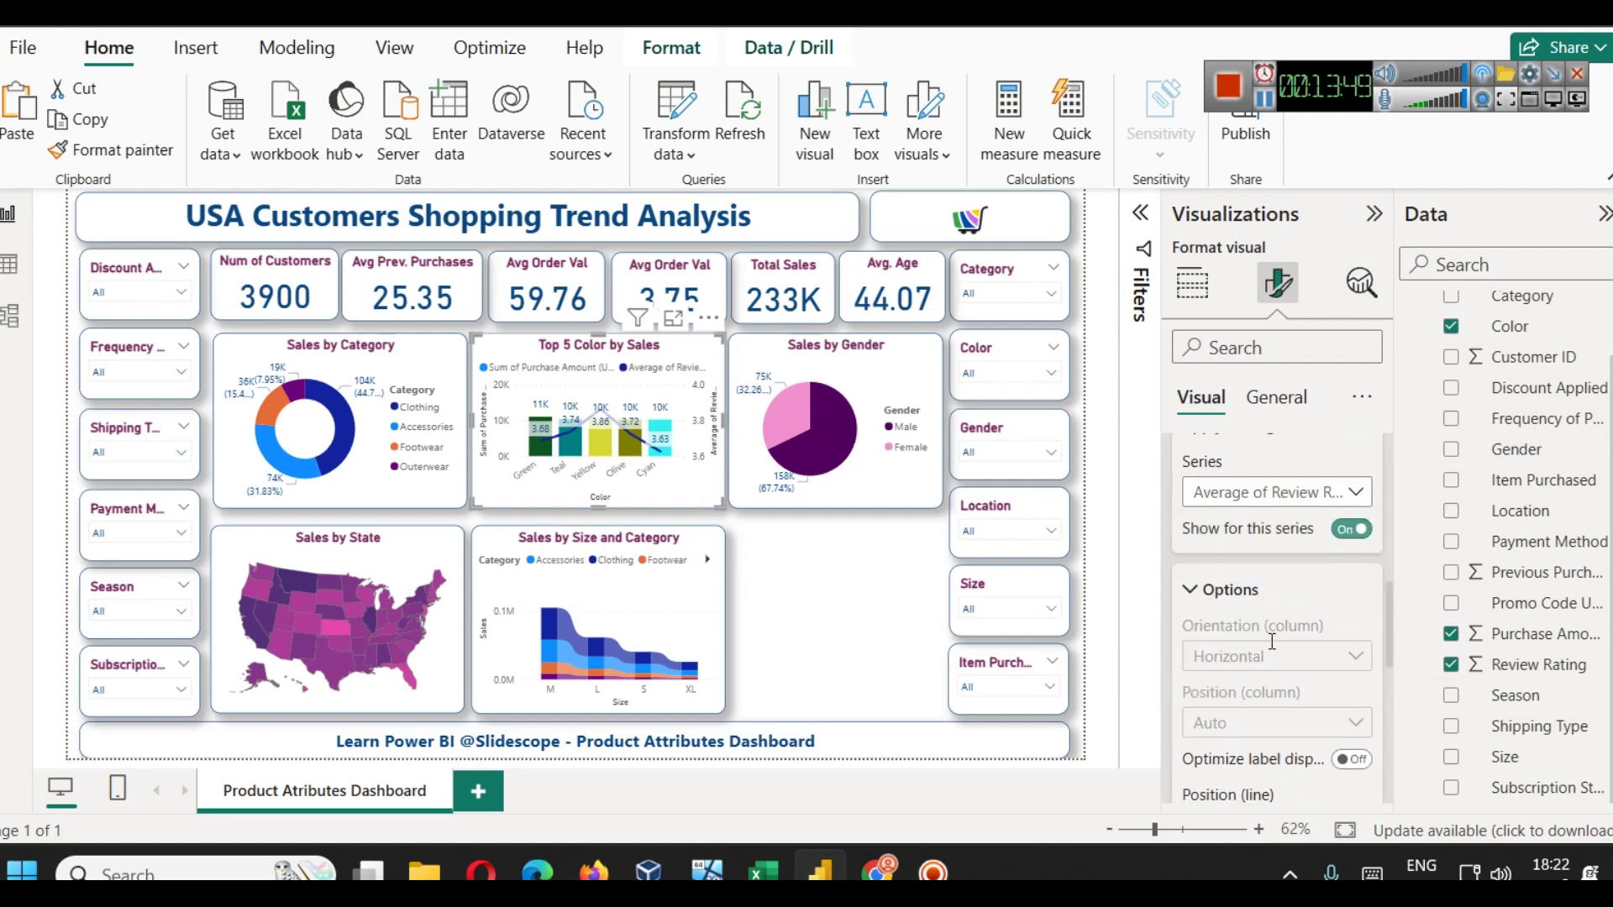
left_click(1351, 529)
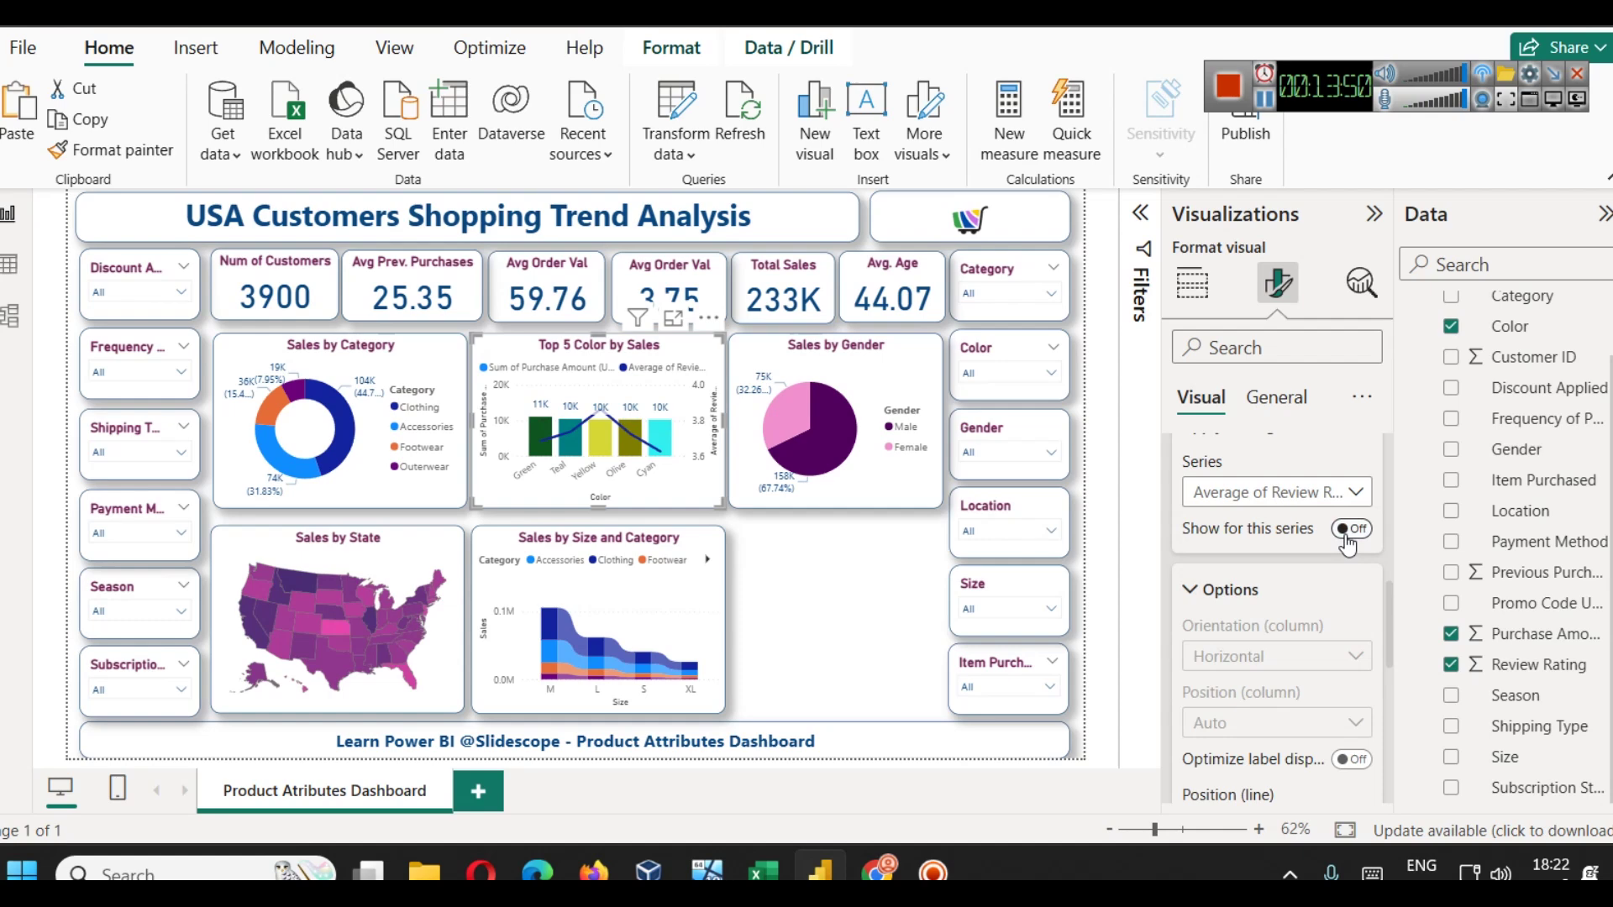
- Examine each color's average review rating and sales on the Top 5 Color chart in focus mode, and return to the report
left_click(672, 318)
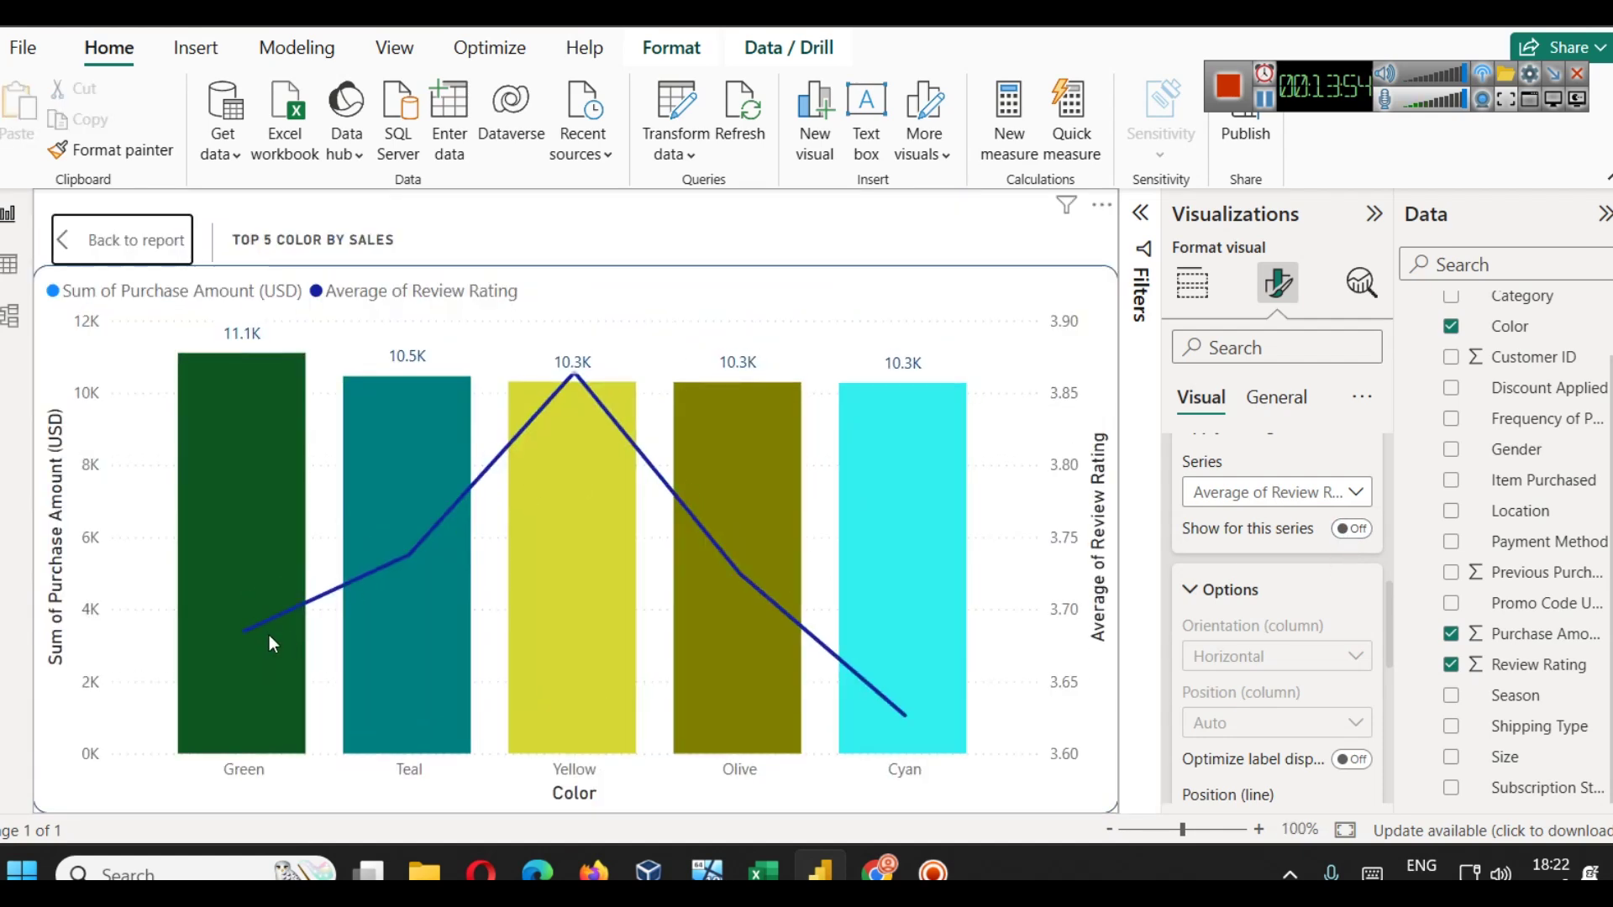
mouse_move(576, 376)
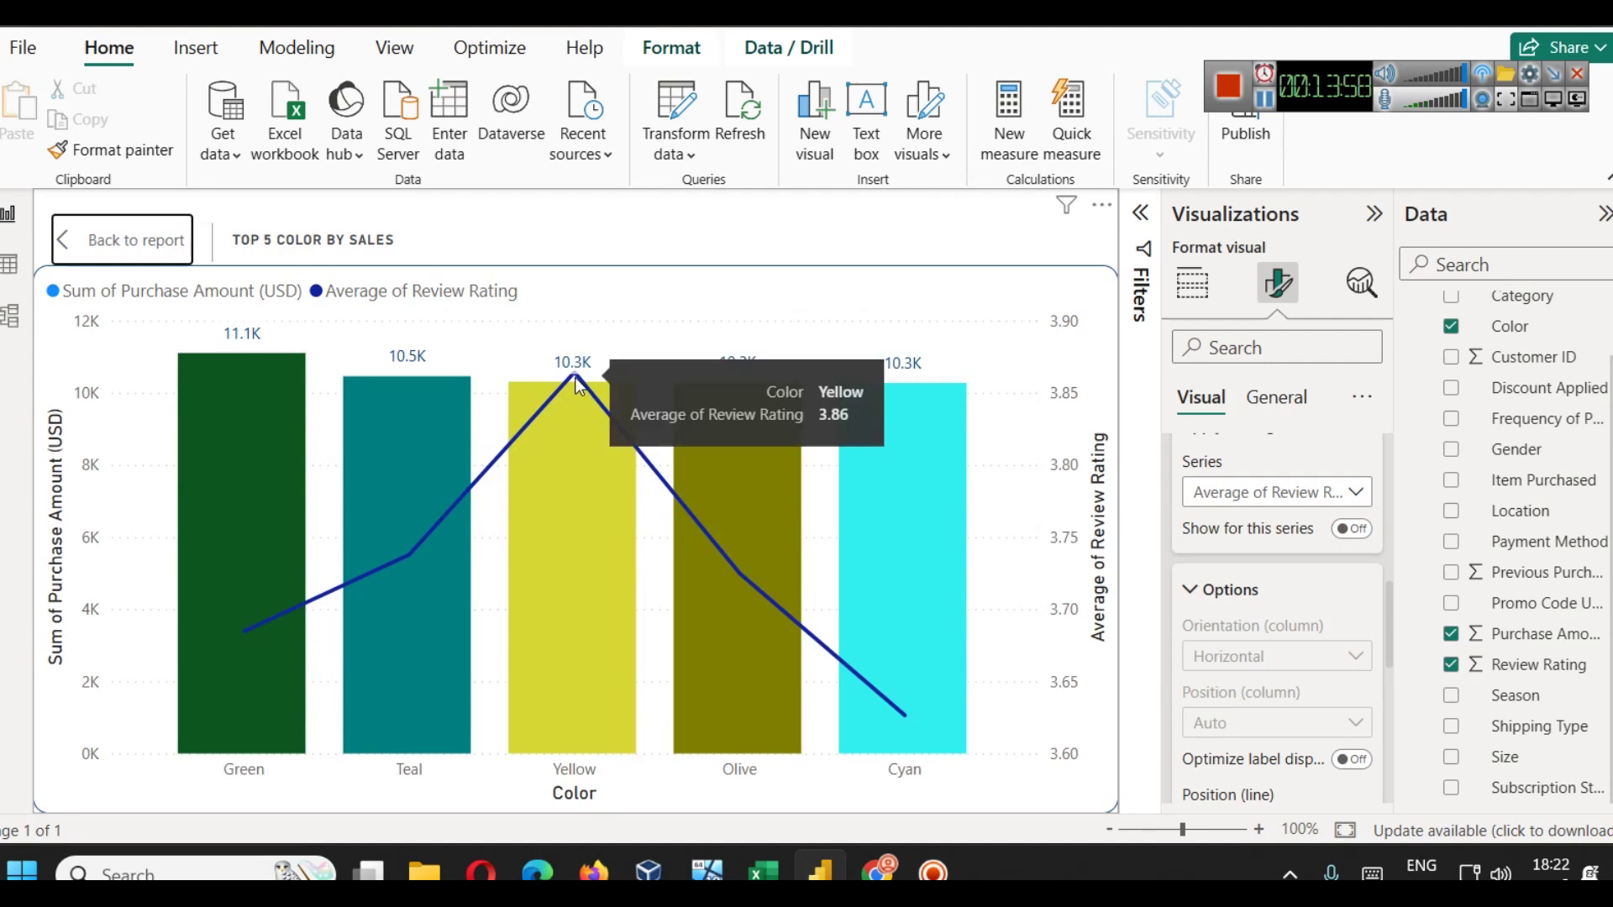
mouse_move(899, 704)
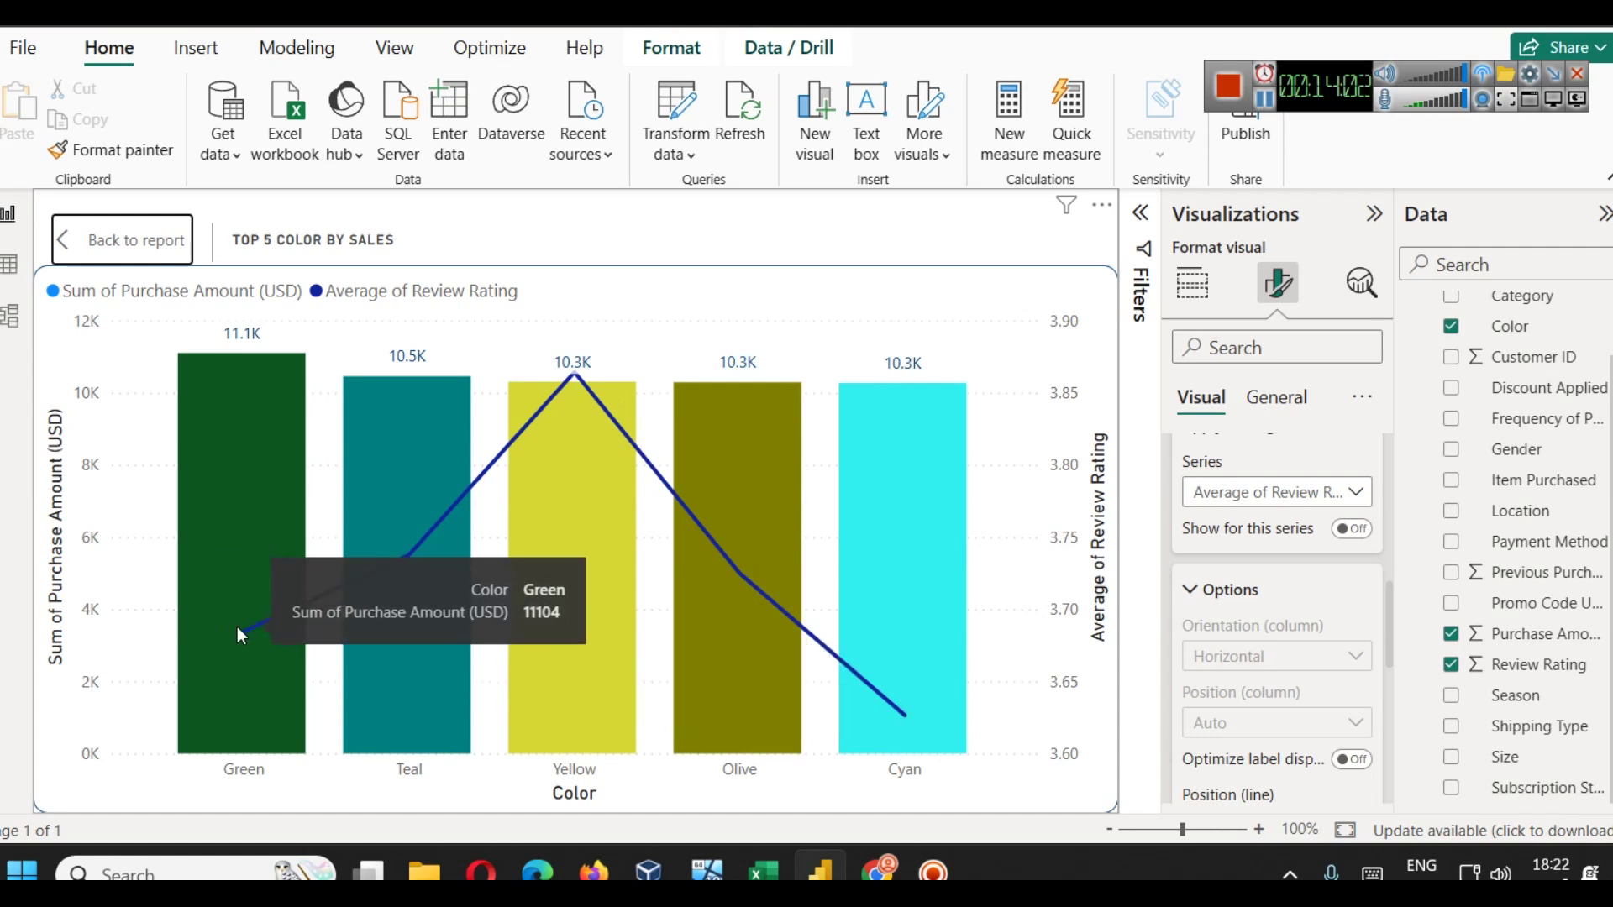
mouse_move(243, 630)
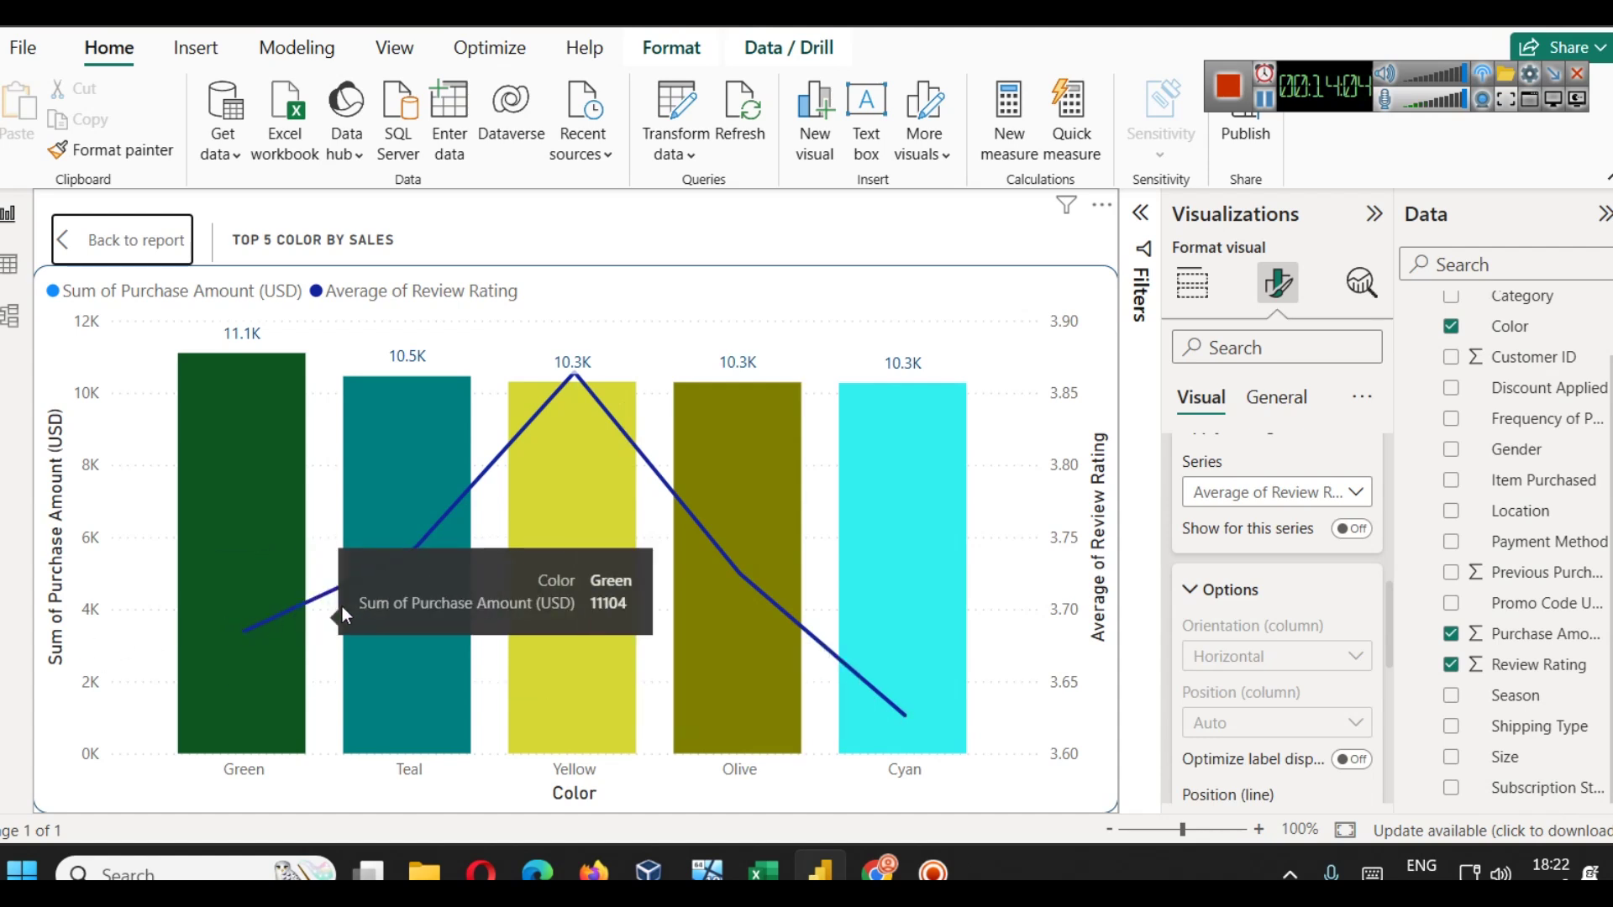
left_click(107, 244)
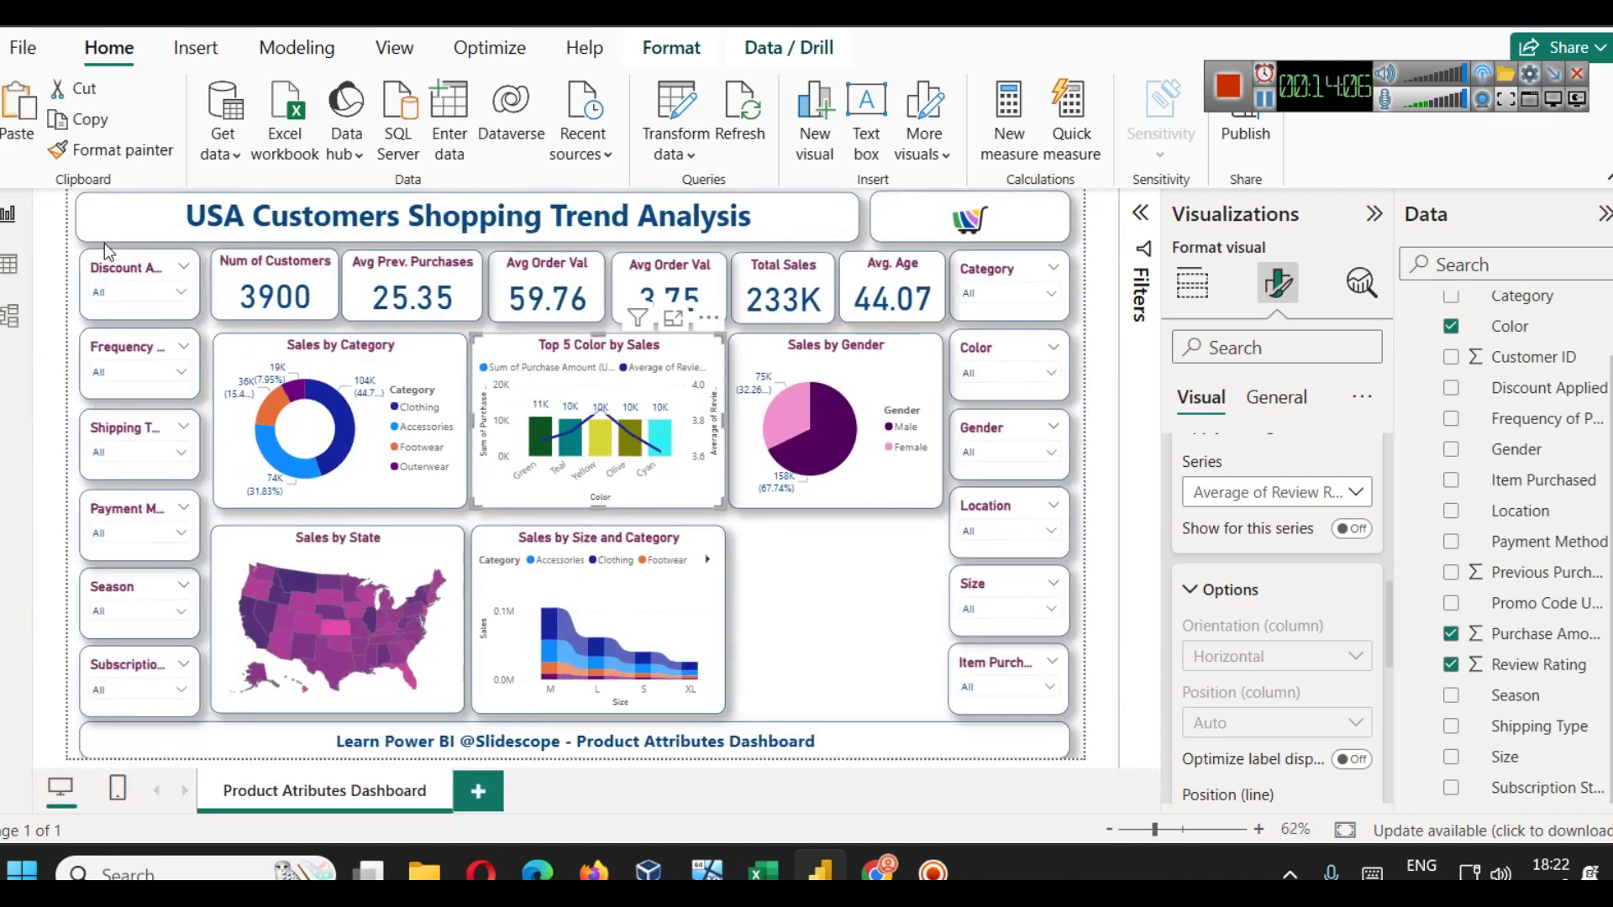
- Add a treemap in the empty space beside the ribbon chart and copy the Sales by Size and Category chart's formatting onto it
left_click(803, 578)
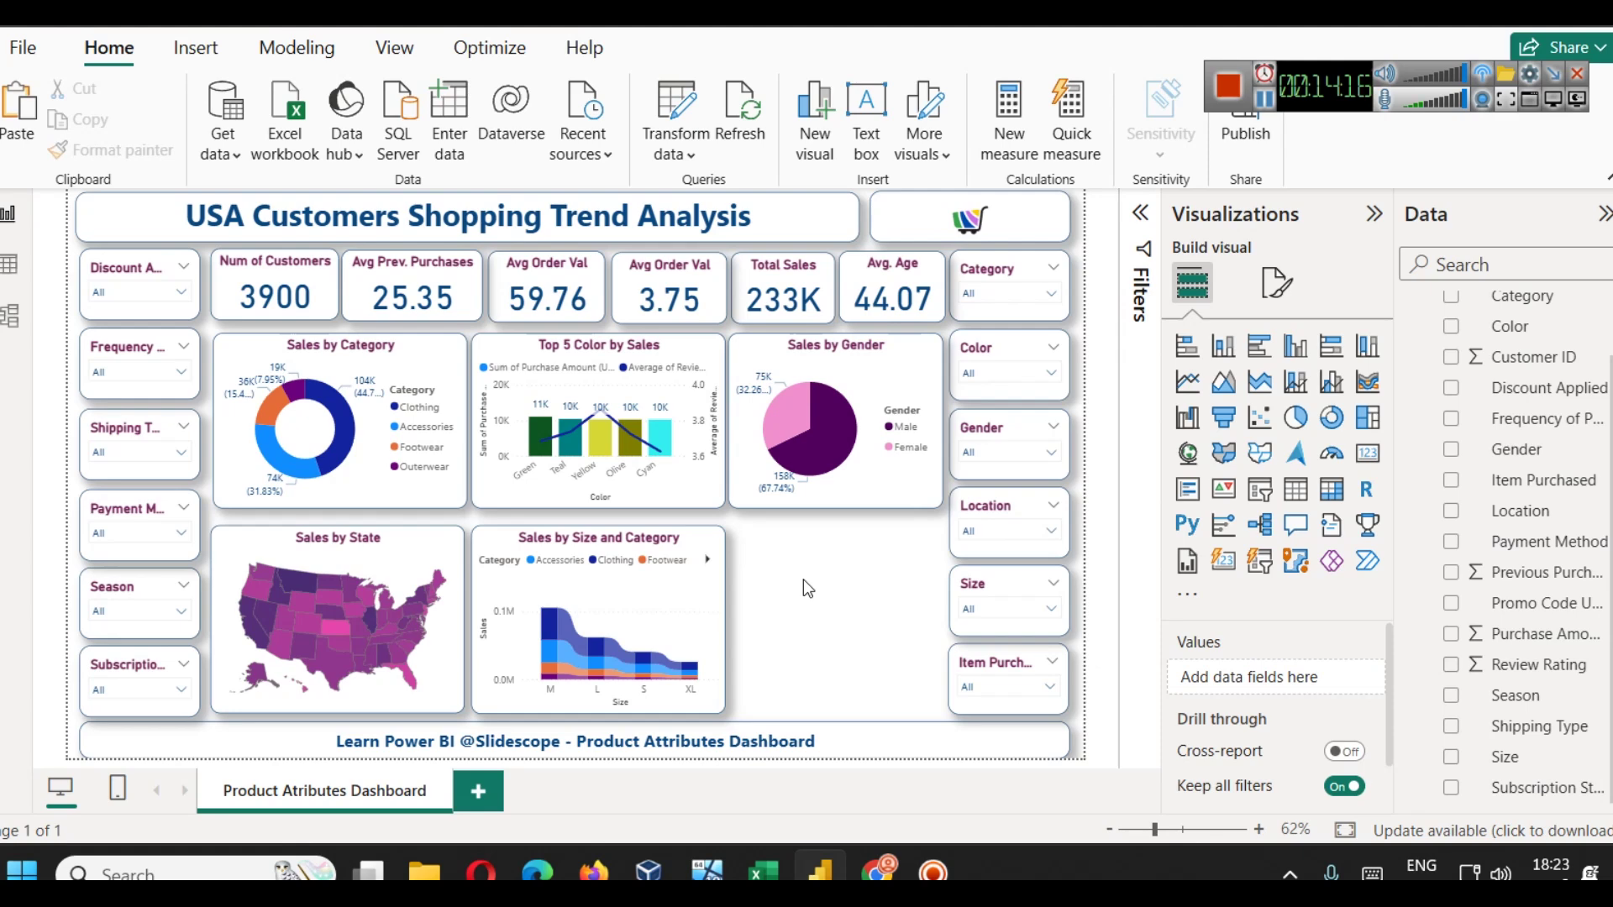
left_click(1005, 684)
scroll(1007, 602, "down", 6)
scroll(1007, 602, "up", 6)
left_click(828, 616)
left_click(1368, 418)
left_click(655, 587)
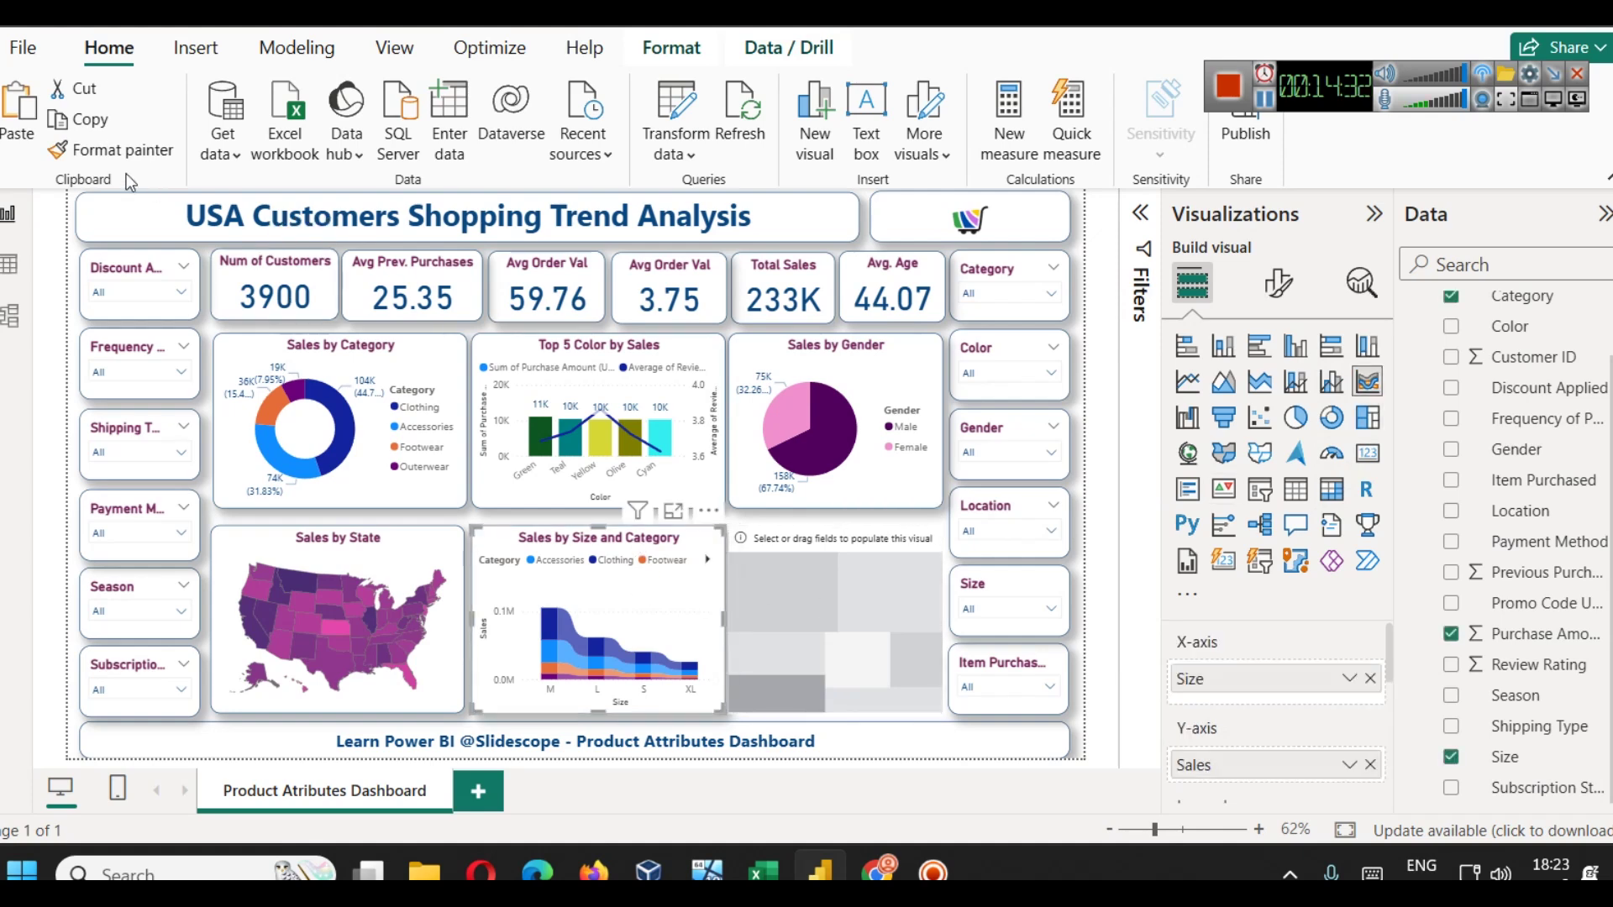
left_click(86, 153)
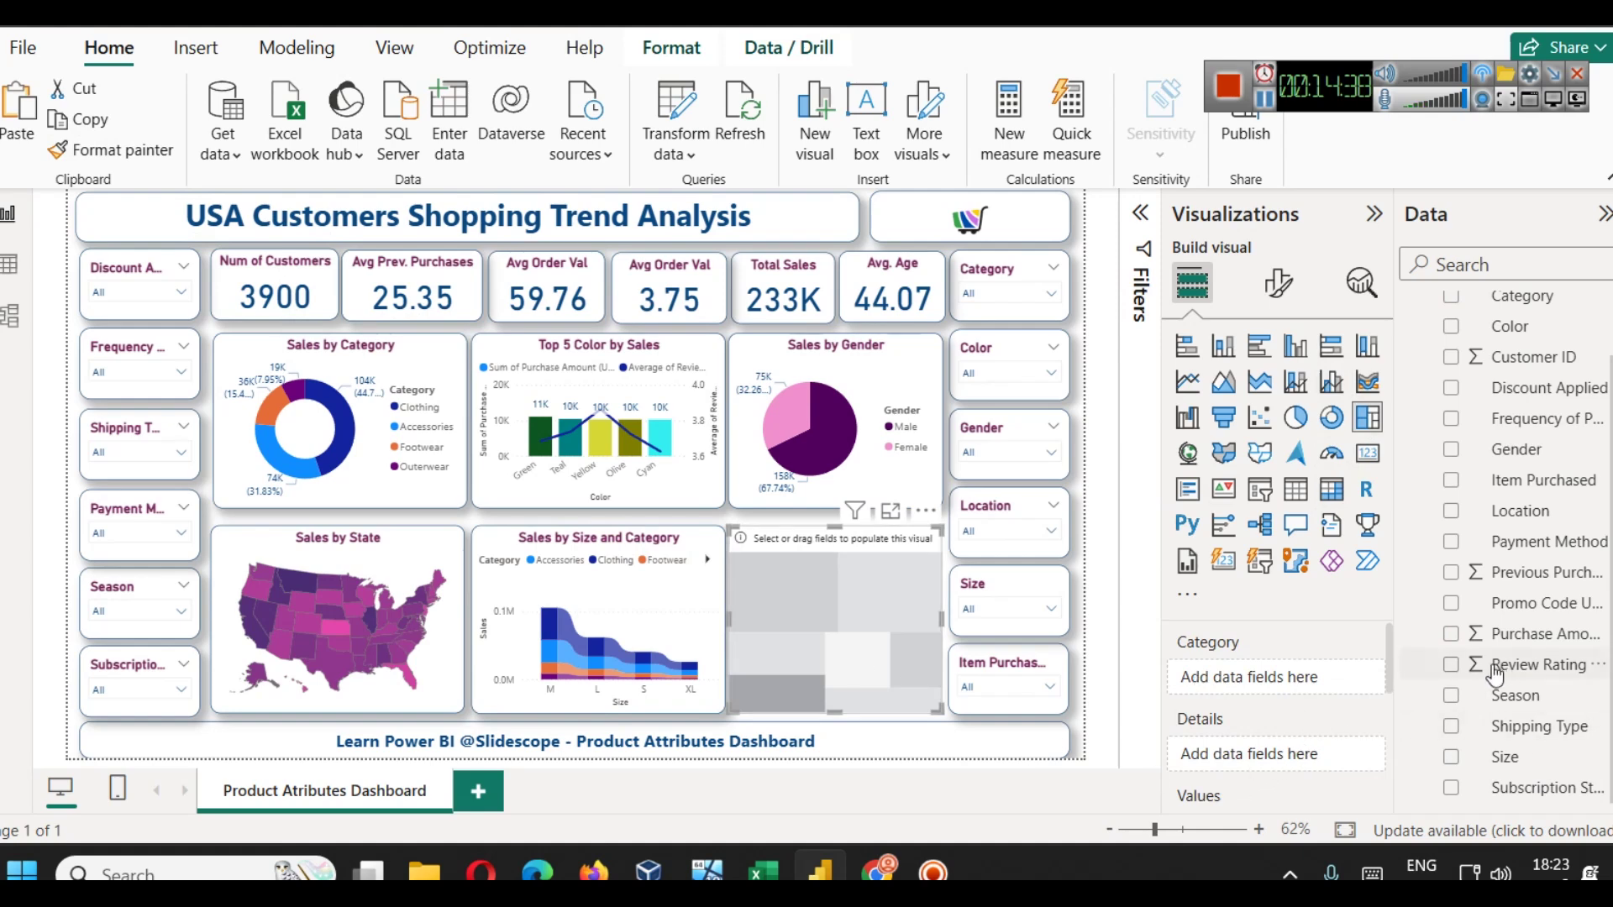
- Assign Item Purchased as the treemap's category and Purchase Amount (USD) as its values
scroll(1529, 578, "up", 1)
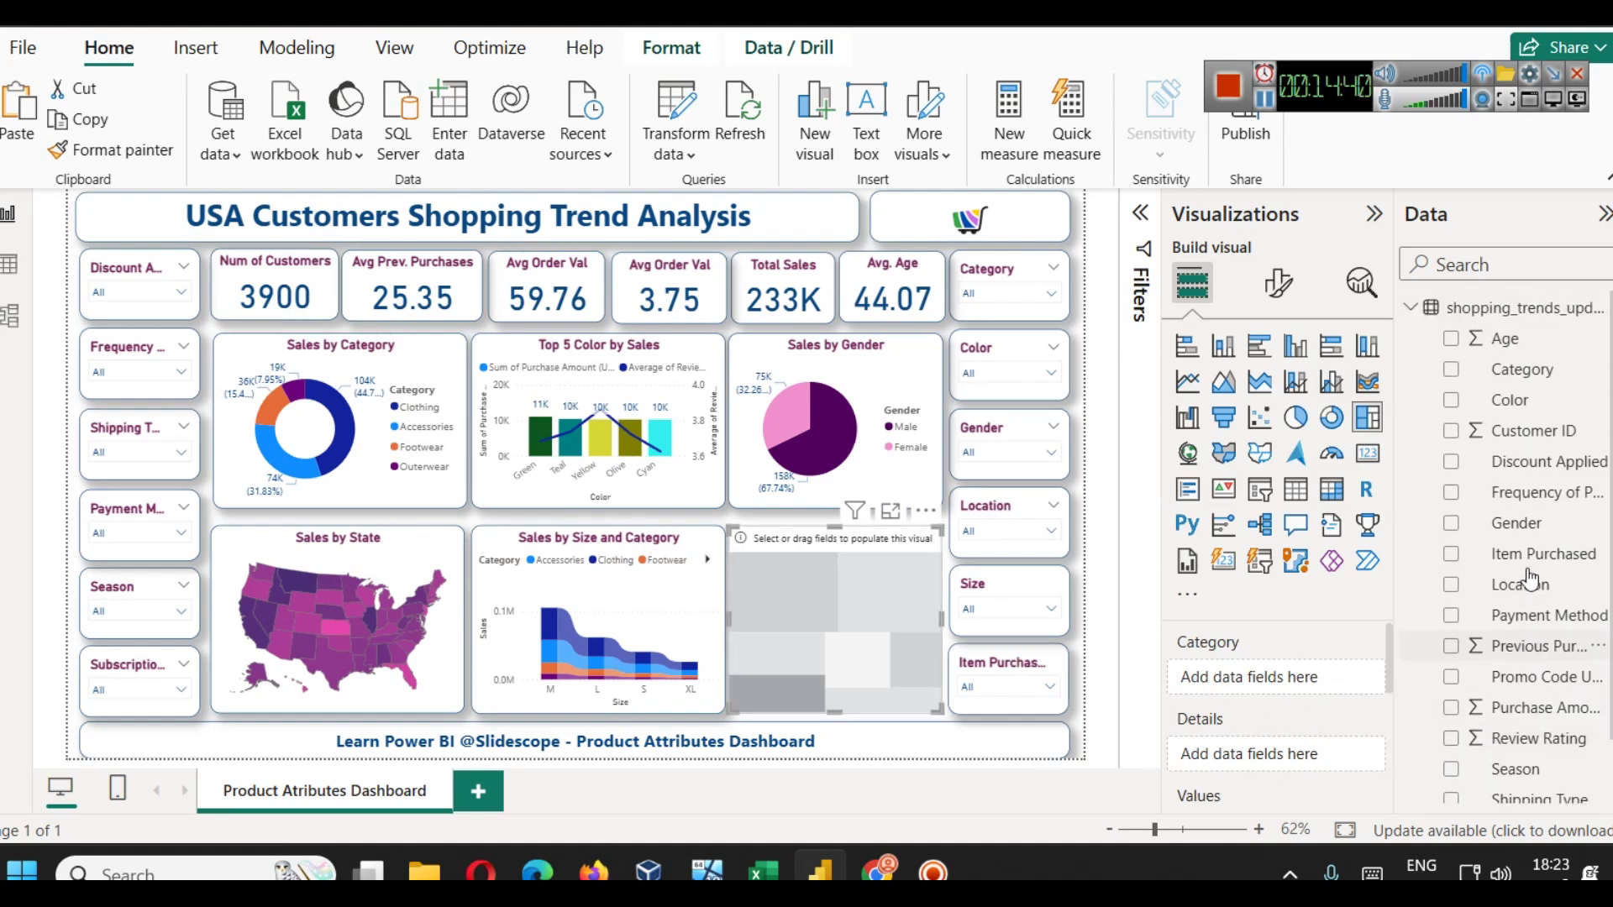
left_click_drag(1545, 556, 1322, 681)
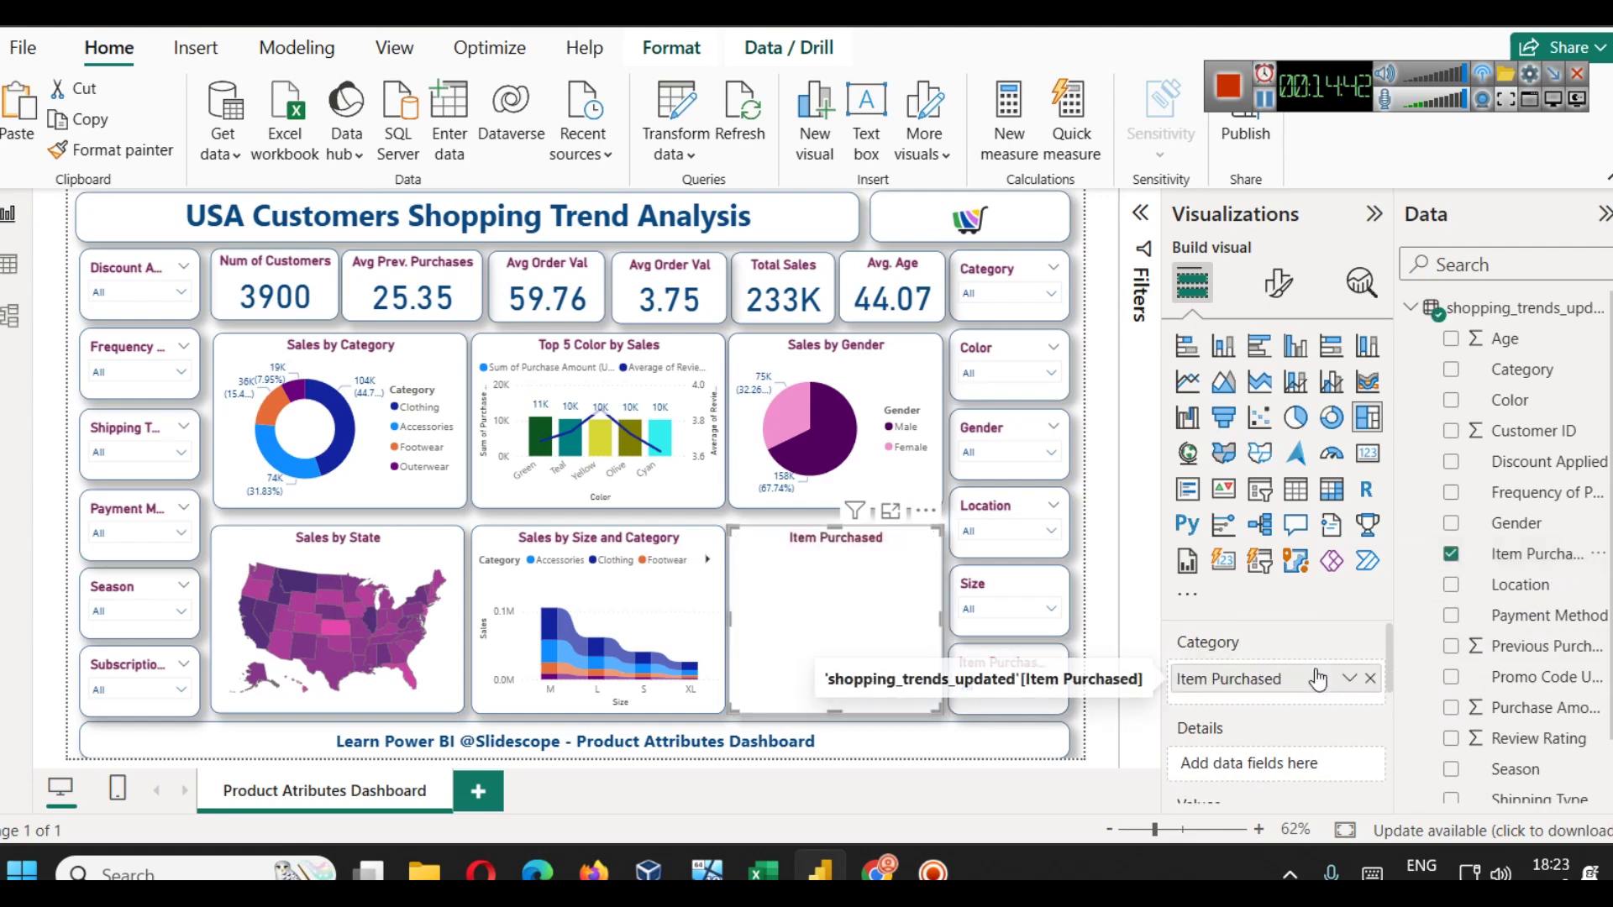
scroll(1344, 697, "down", 2)
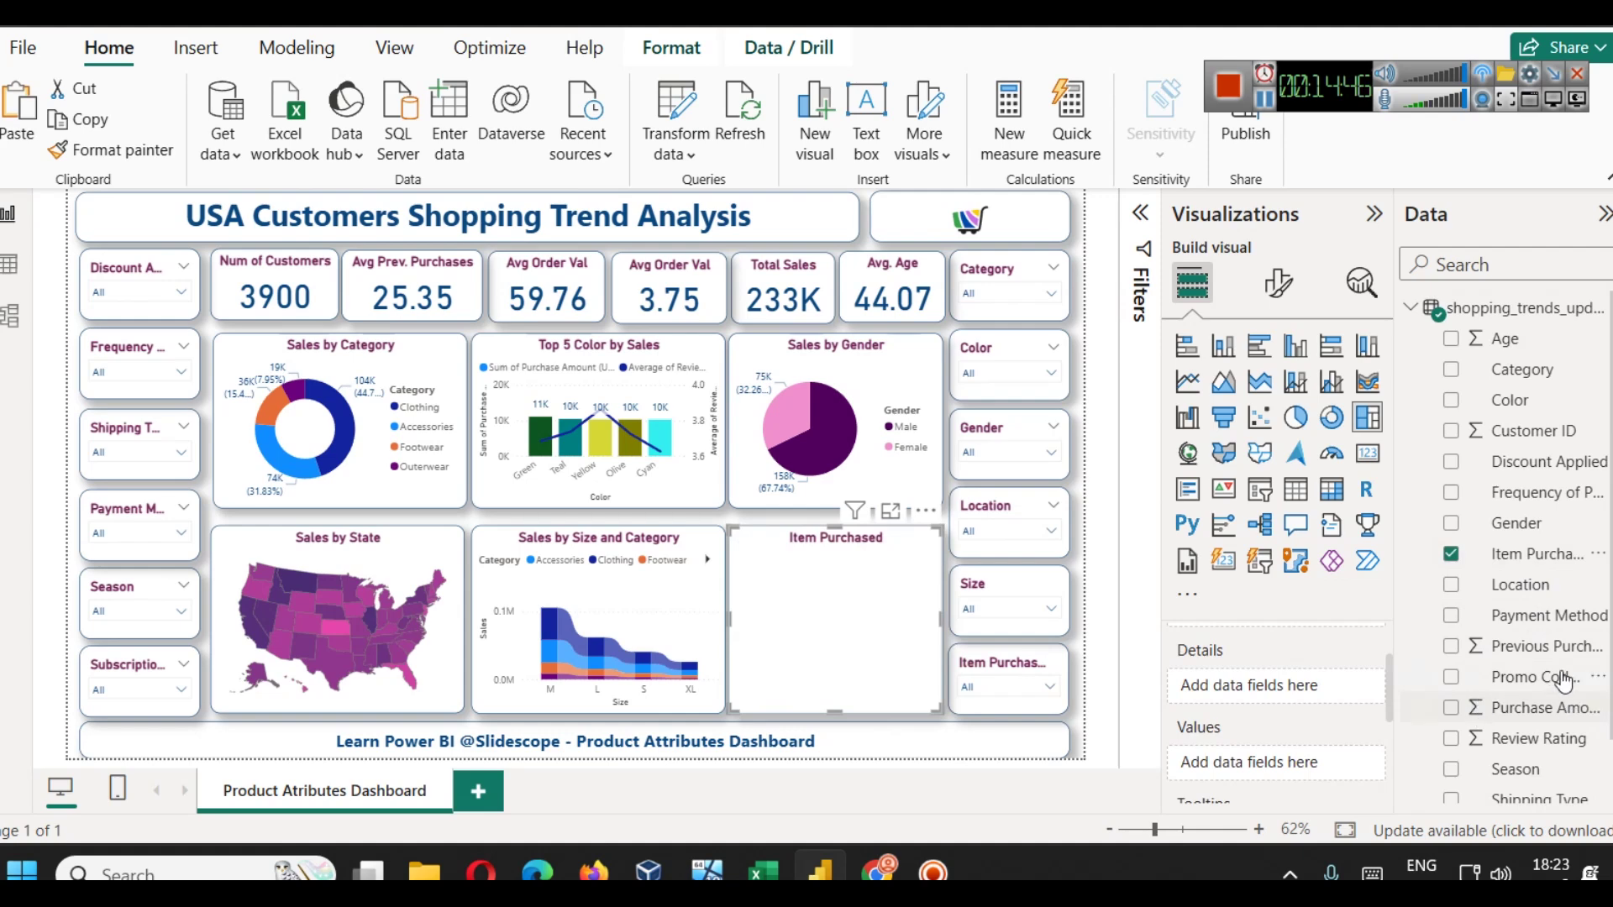
left_click_drag(1525, 710, 1332, 766)
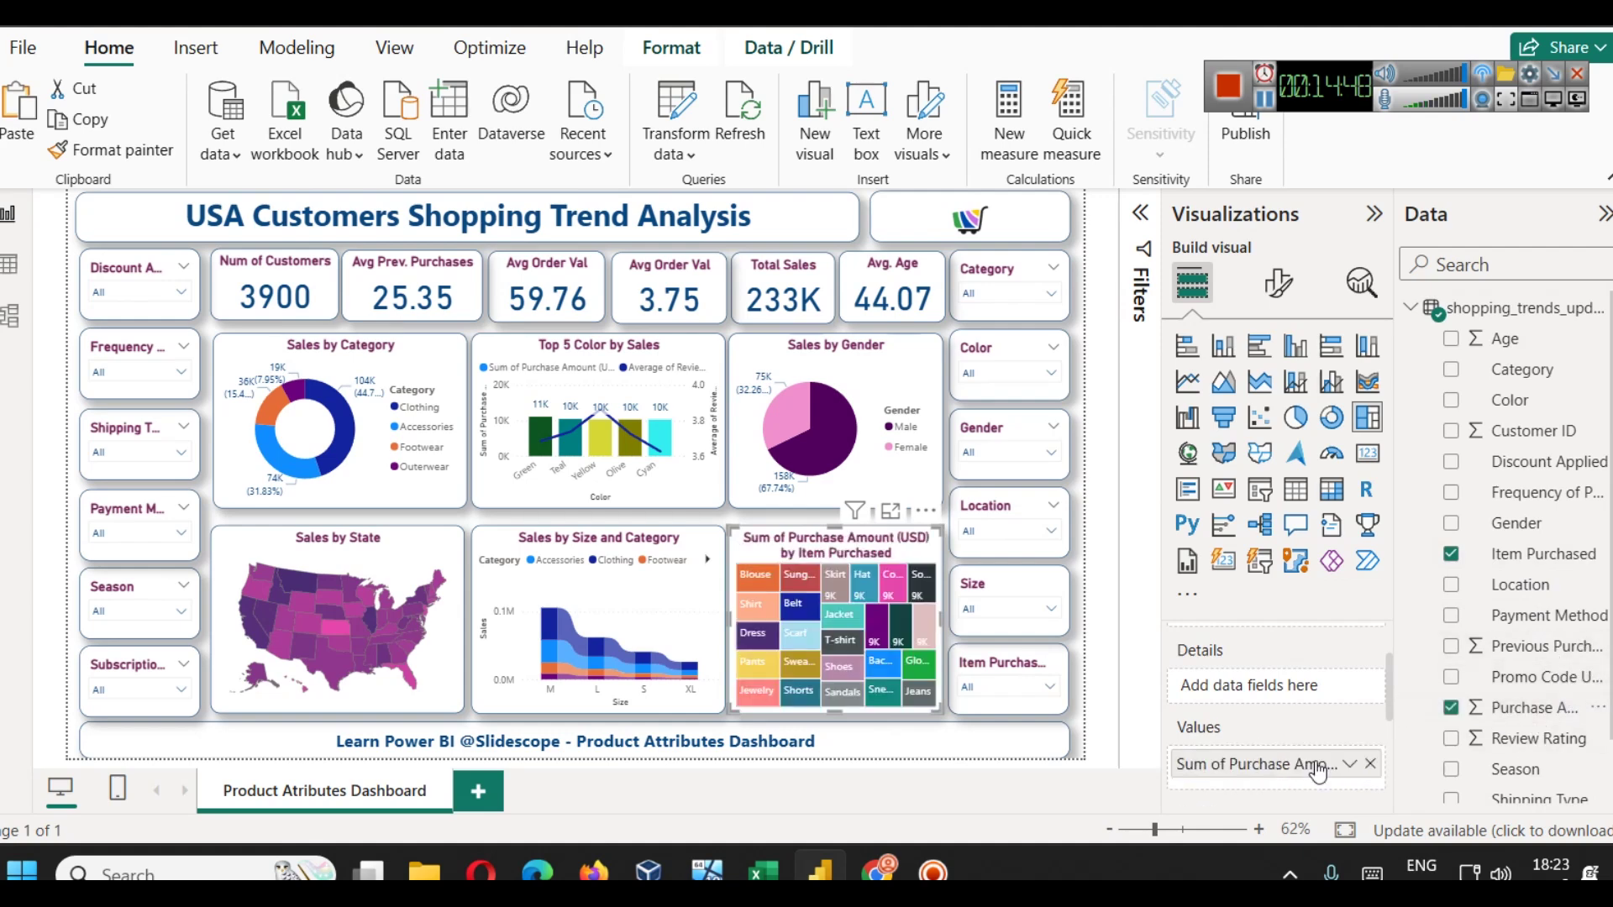
- Examine the treemap's purchase amounts per item in focus mode, including Shirt, Dress and Jewelry, and return to the report
mouse_move(759, 587)
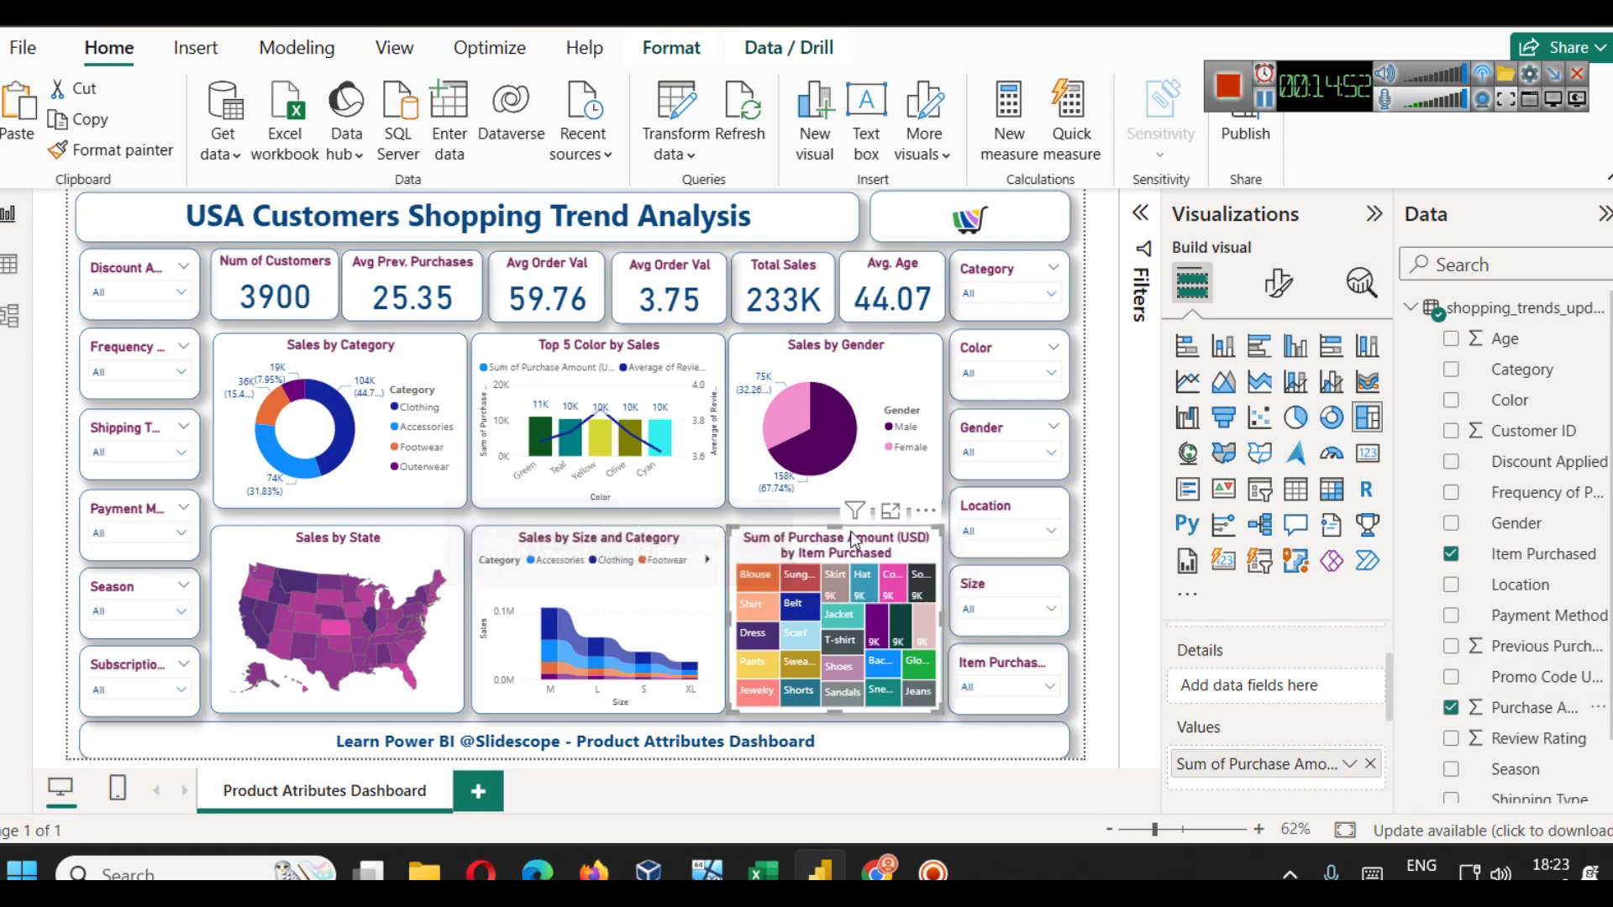
left_click(885, 509)
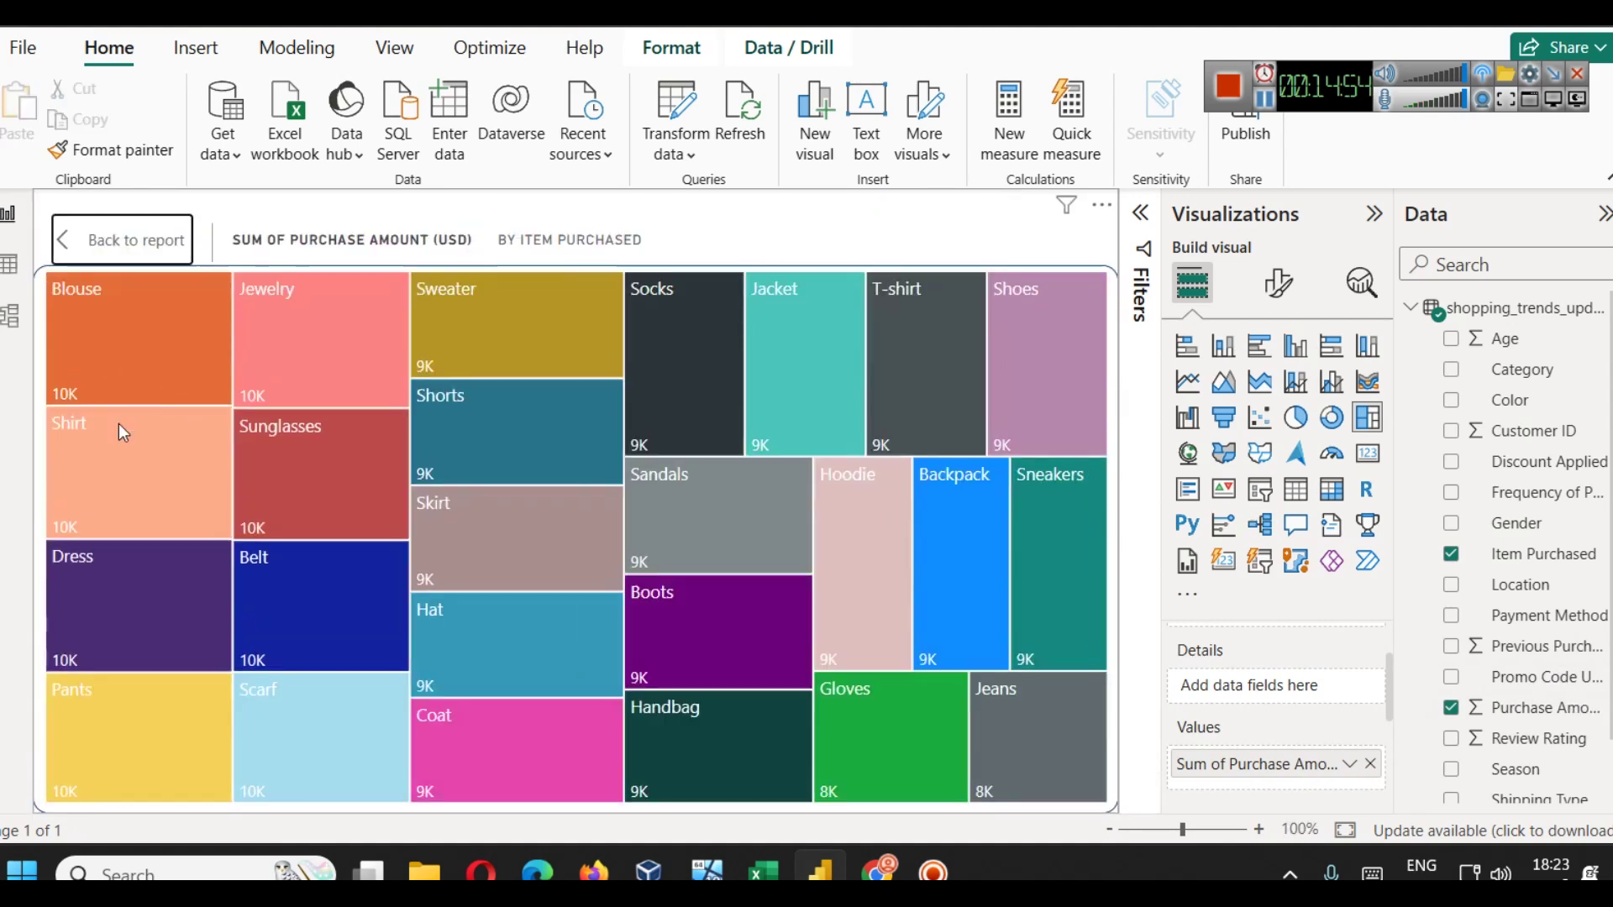
mouse_move(119, 425)
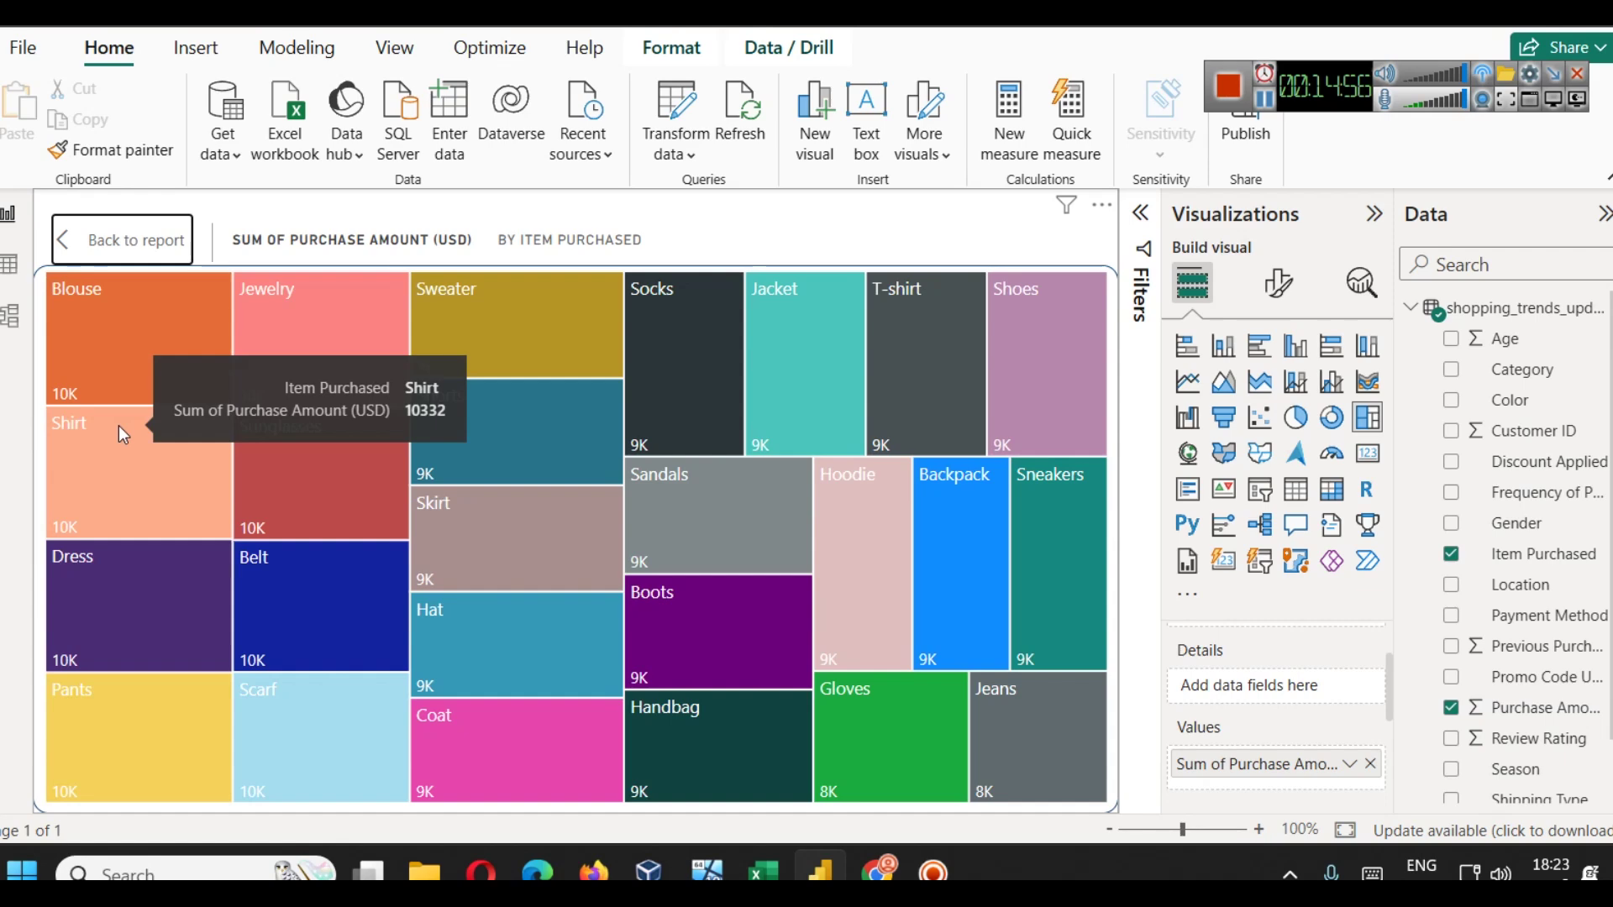
mouse_move(126, 589)
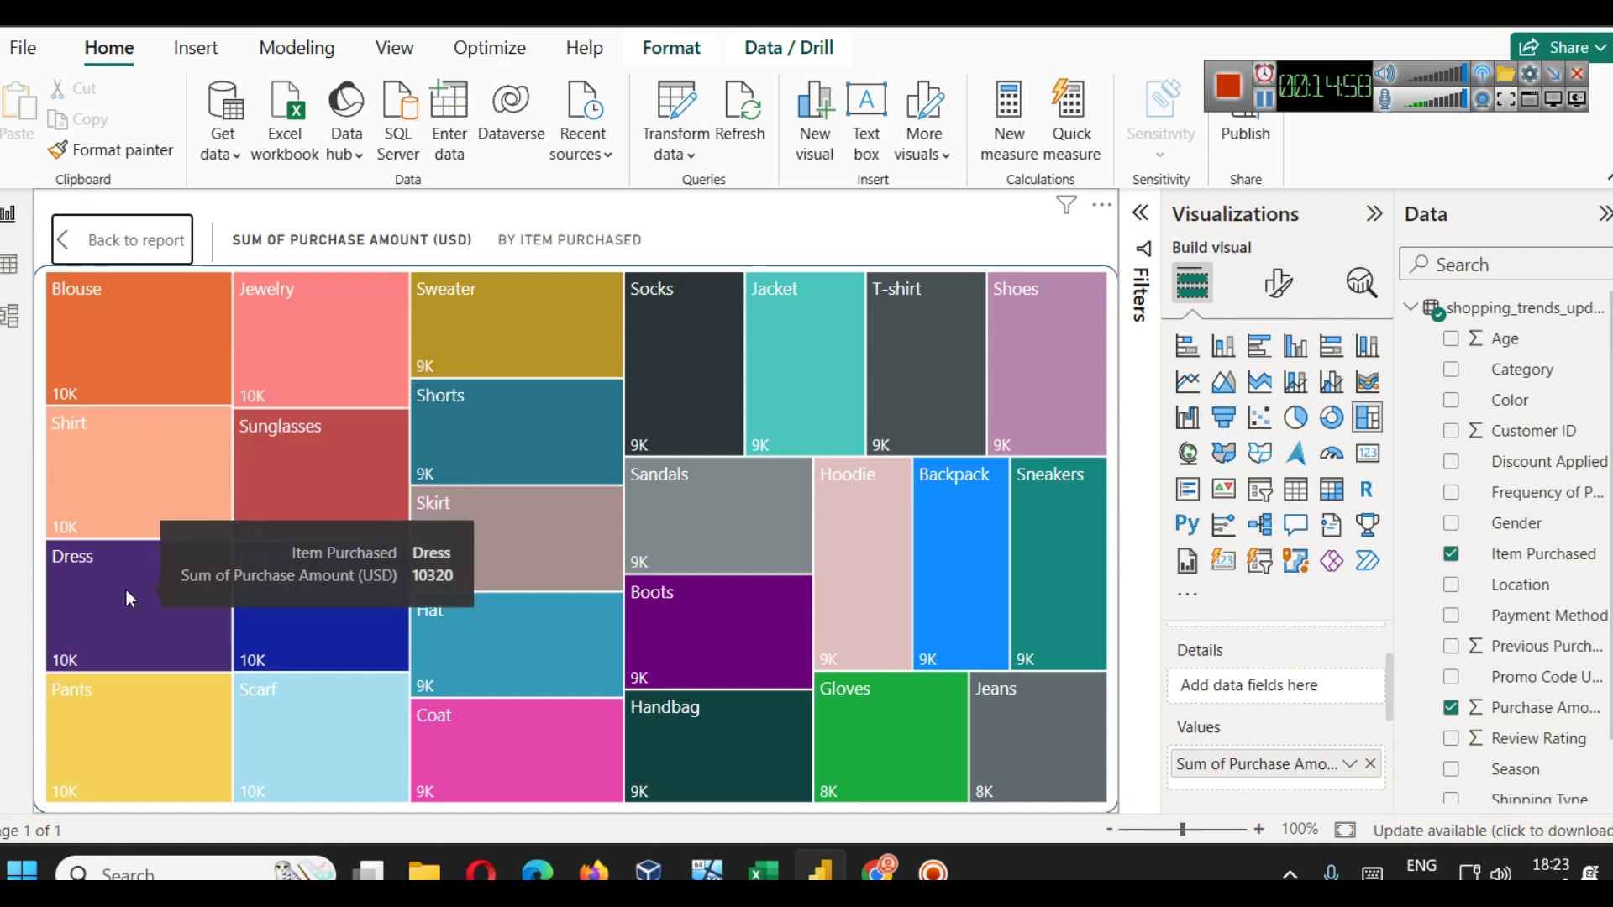
mouse_move(287, 372)
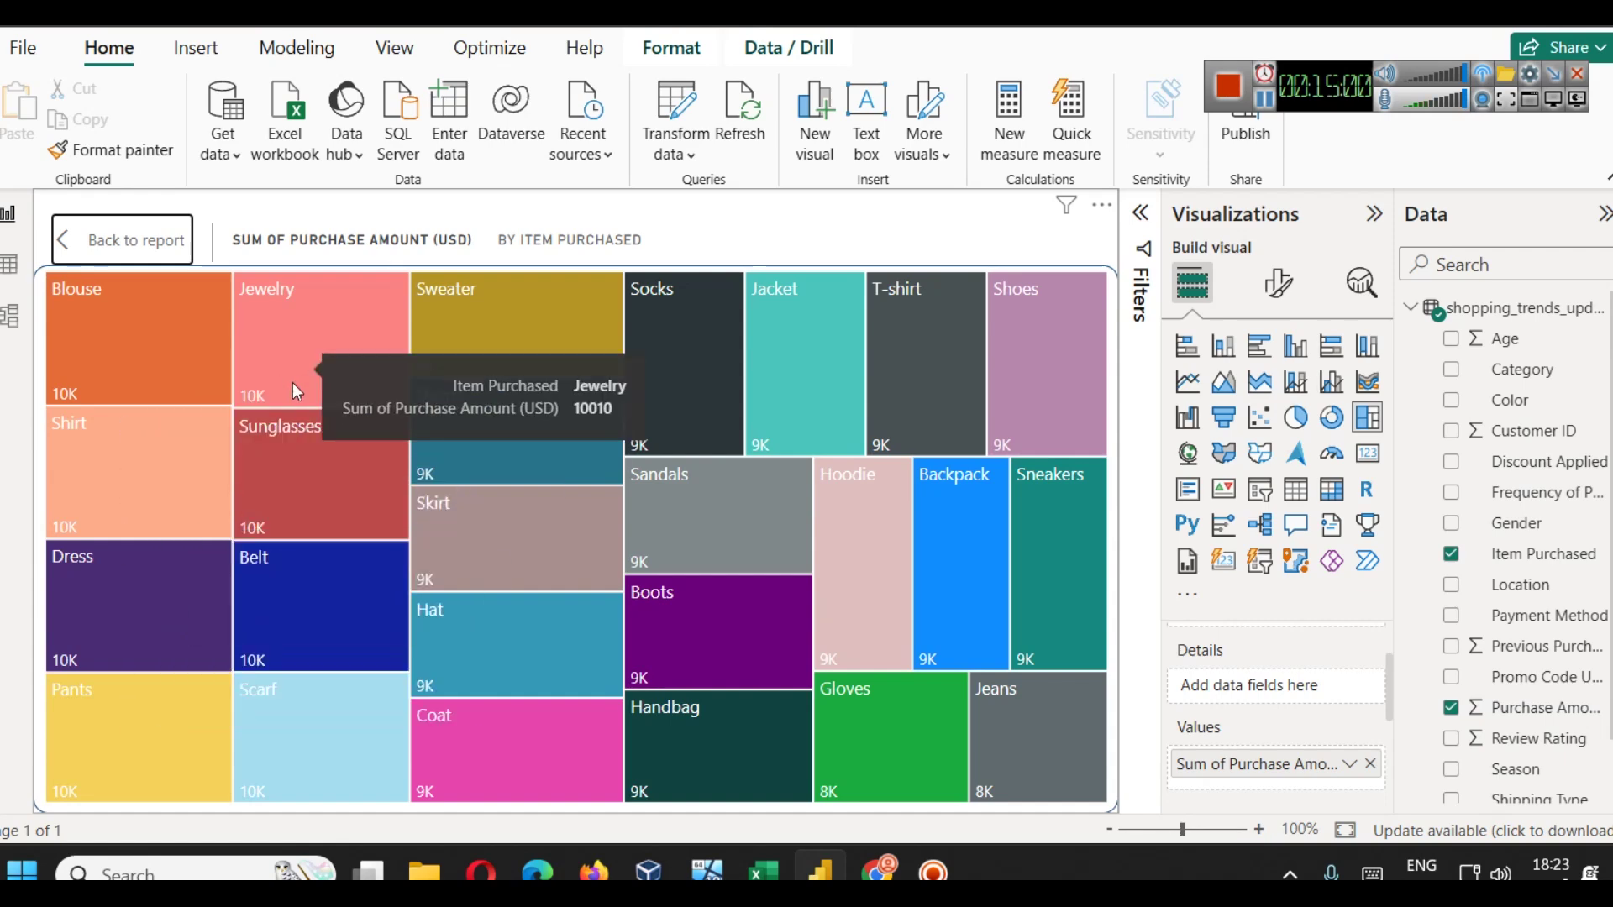
left_click(139, 250)
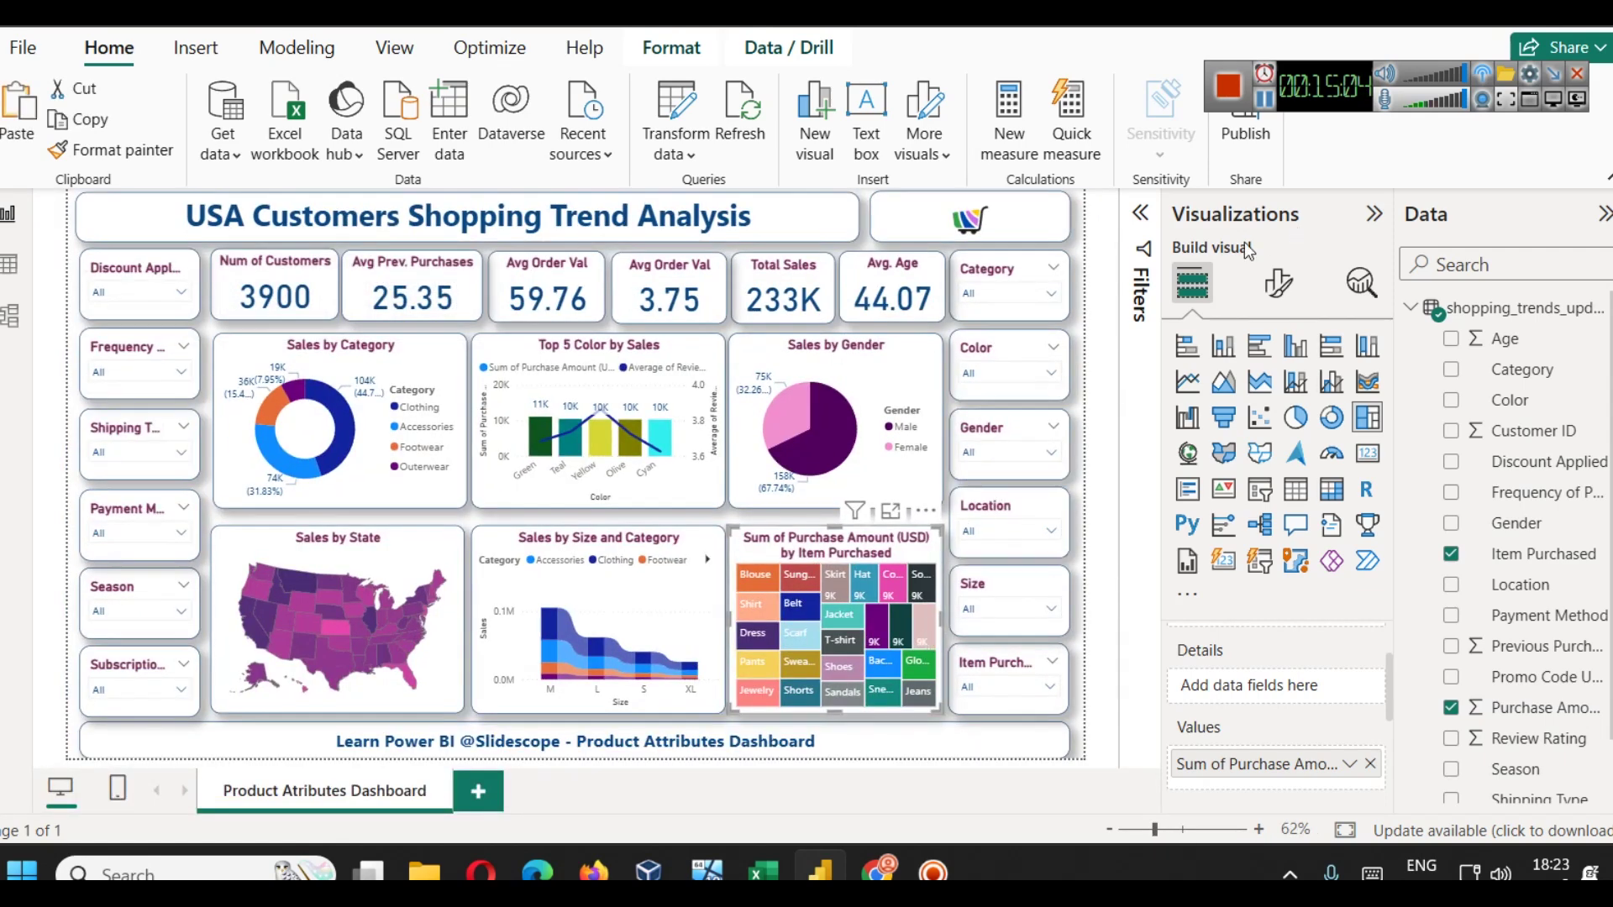
- Change the treemap's title text to Sales by Item Name and deselect the chart
left_click(1275, 285)
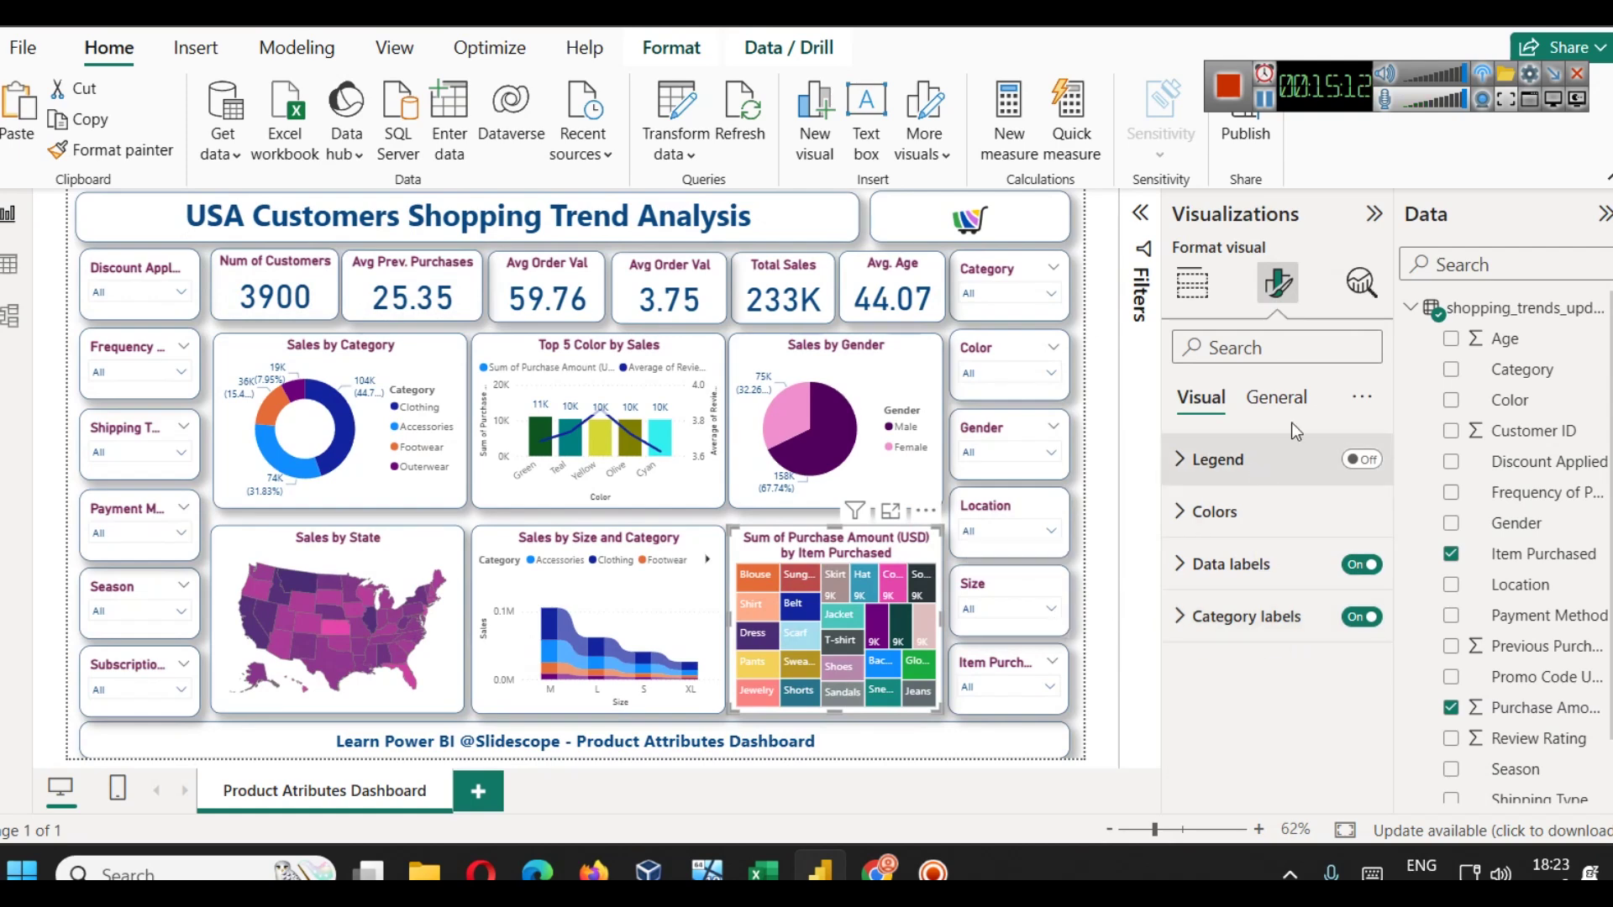
left_click(1275, 397)
left_click(1246, 520)
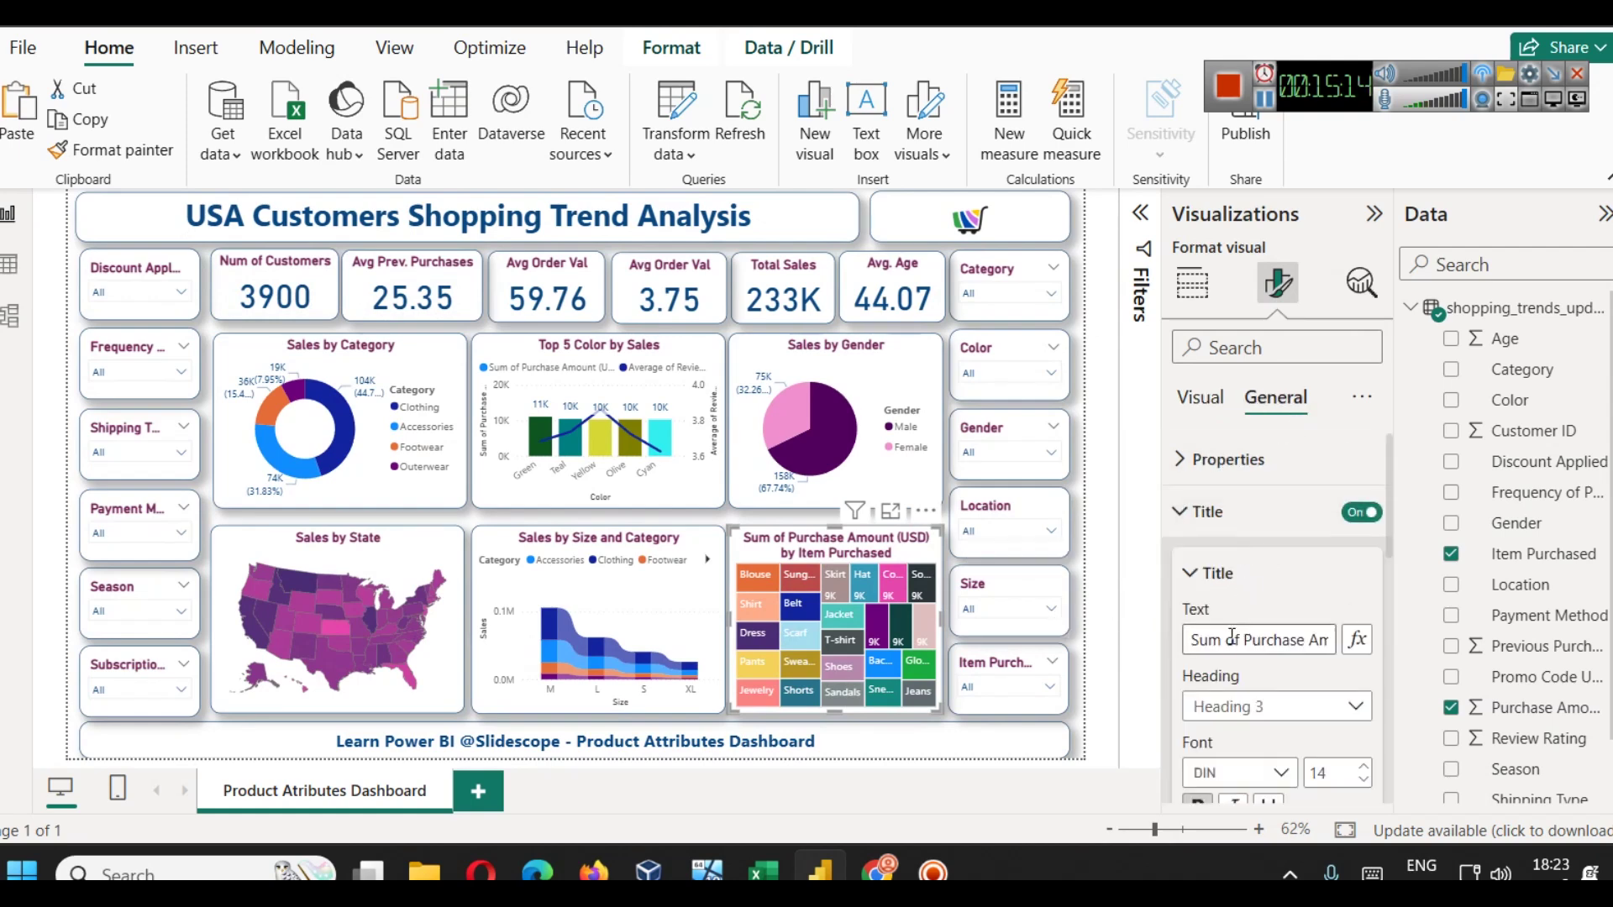
left_click_drag(1195, 640, 1326, 653)
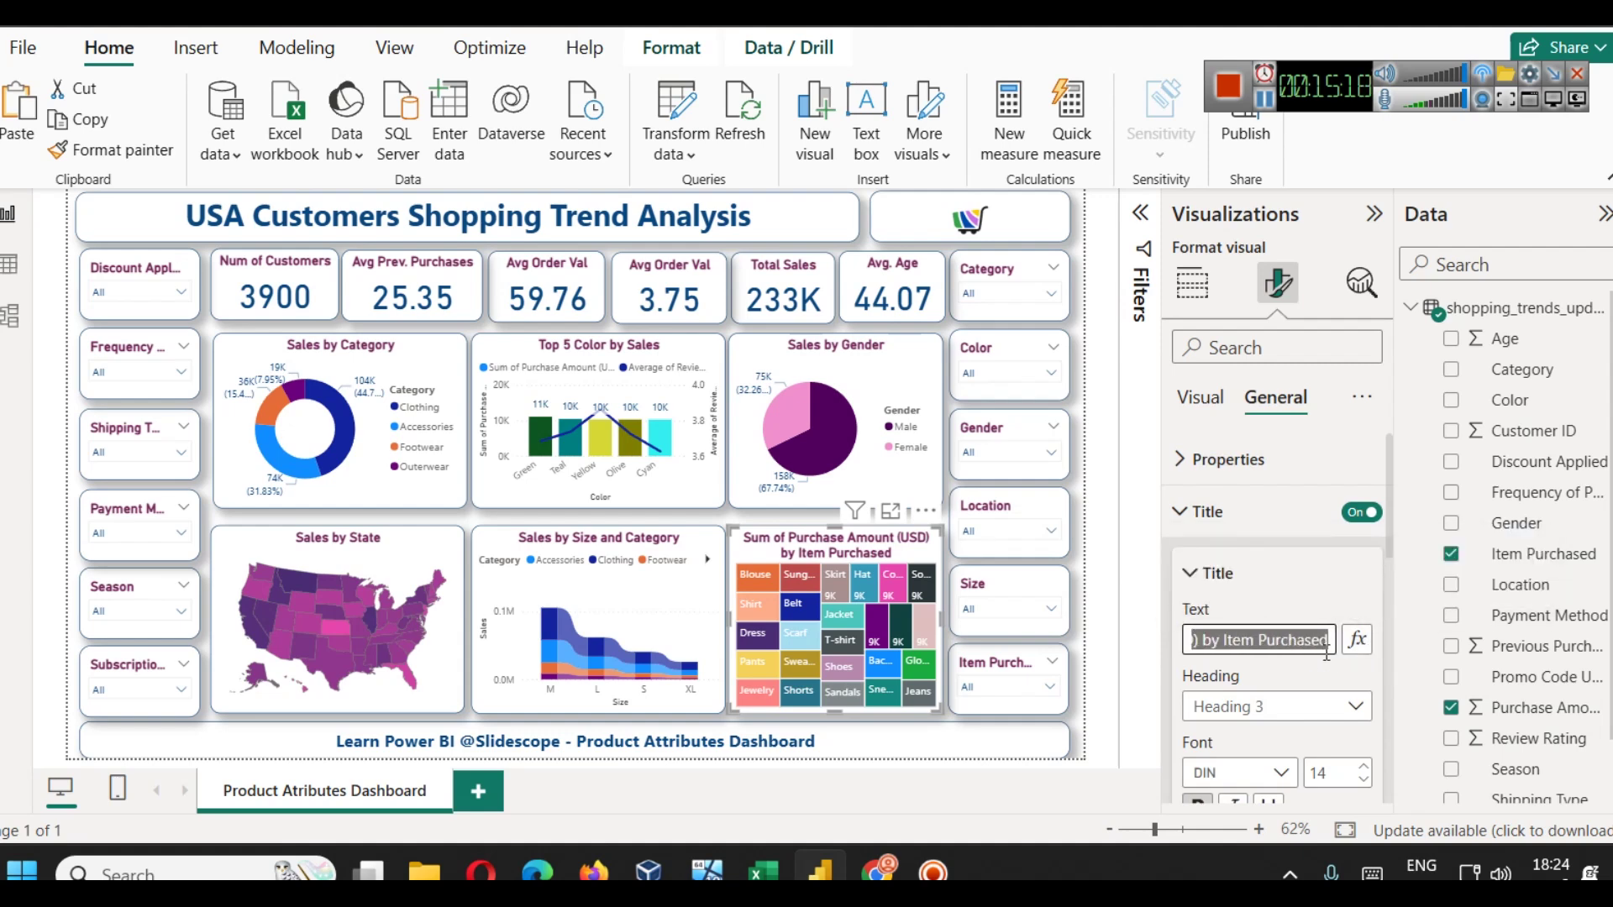
key("BackSpace")
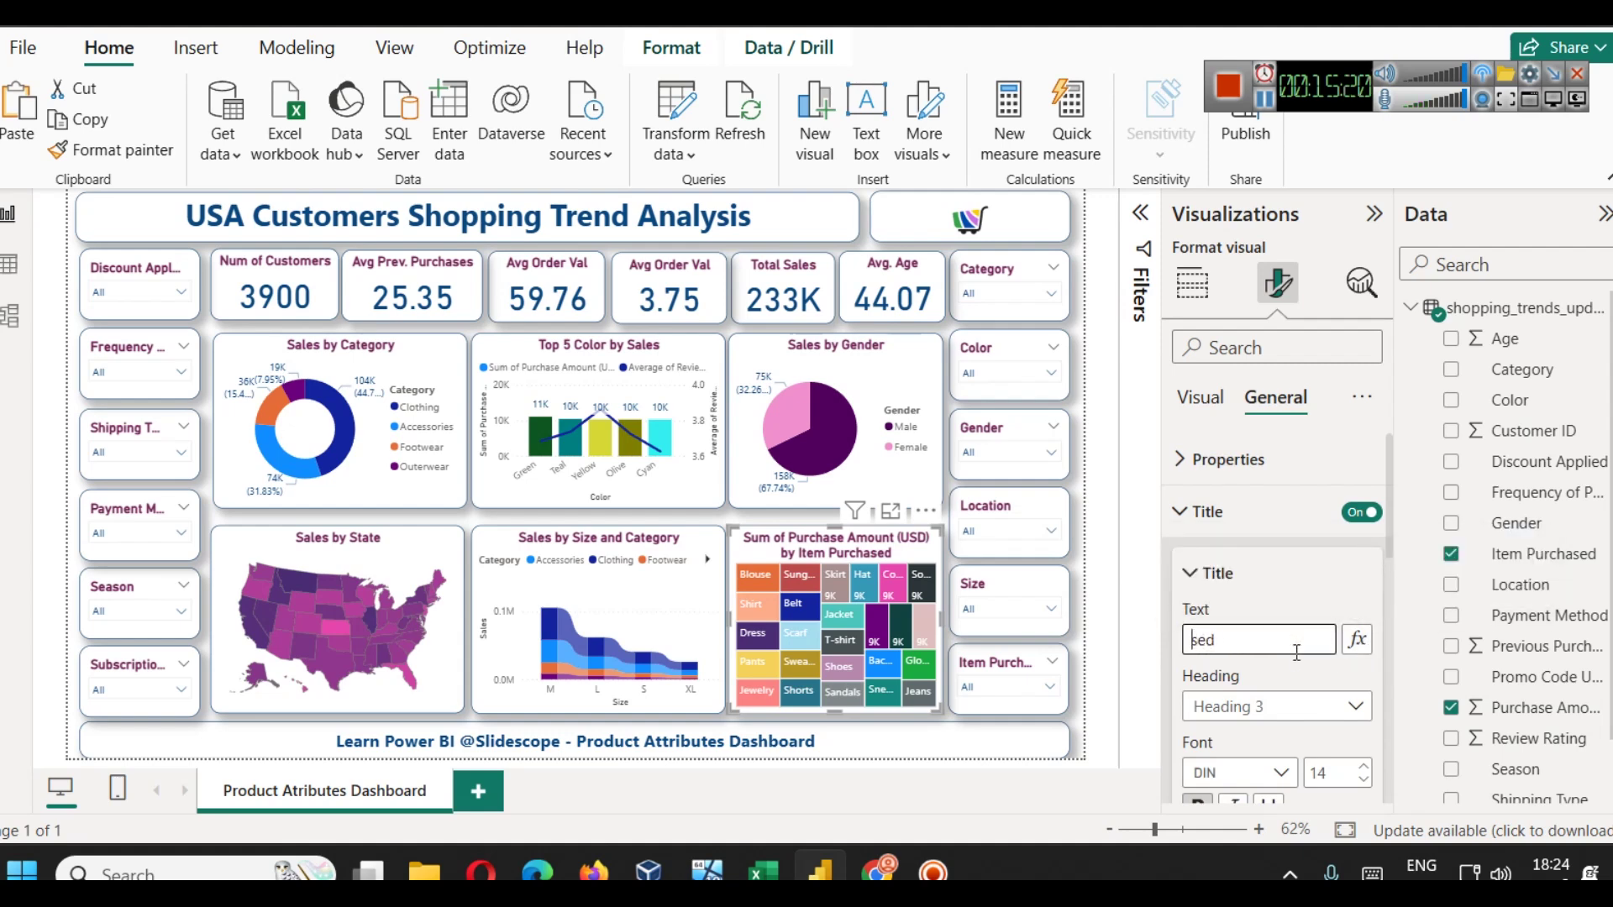
key("ctrl+a")
type("Sa")
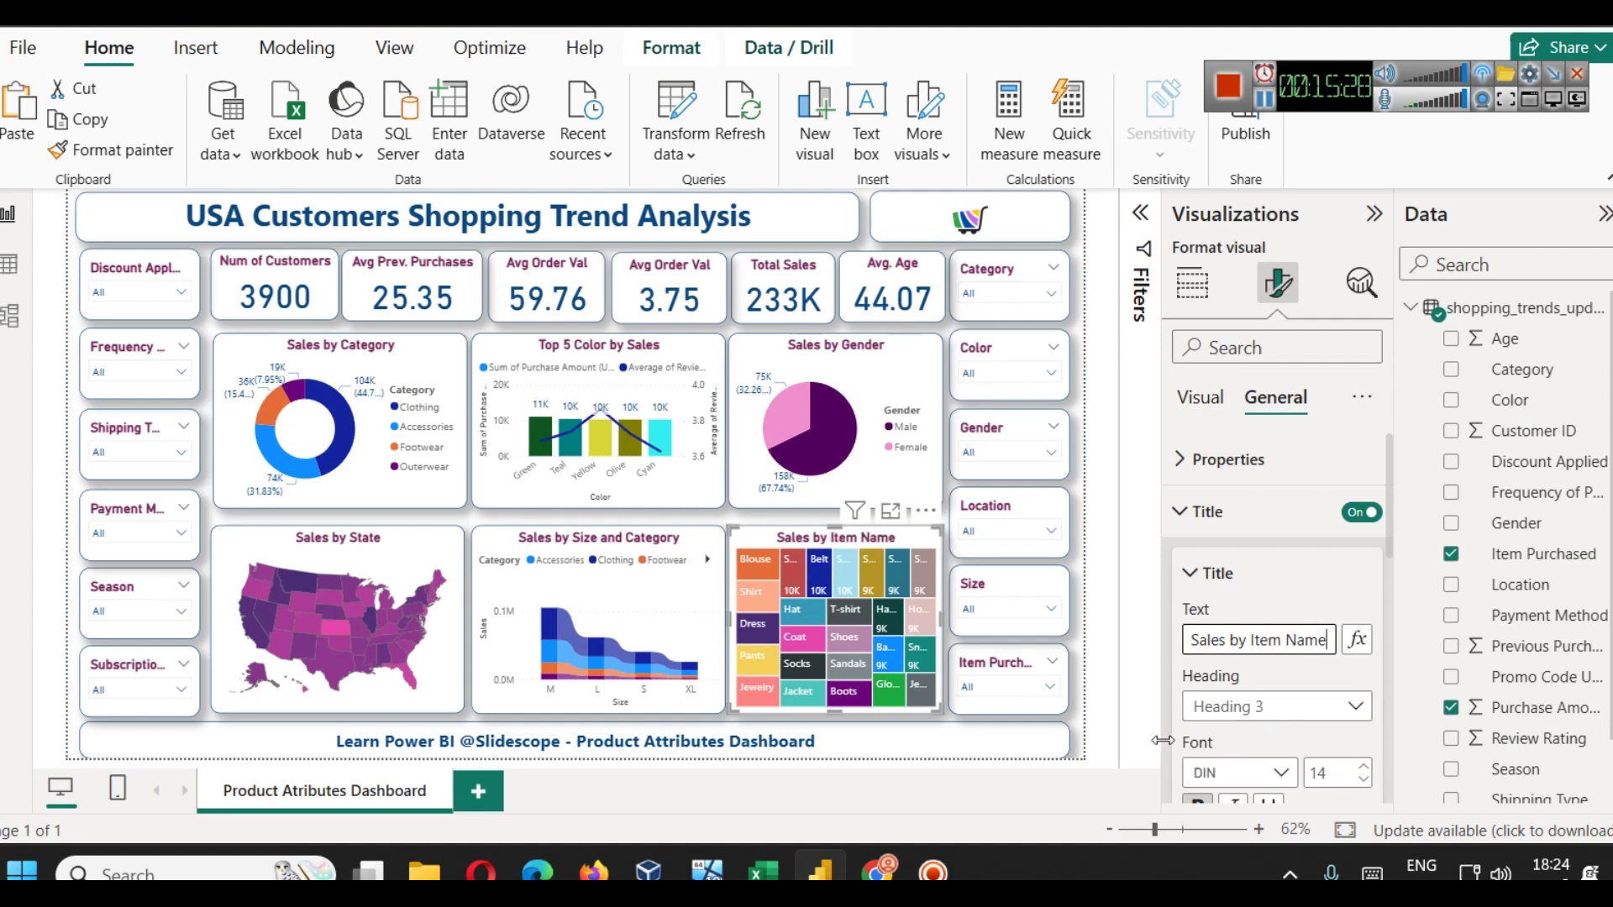
left_click(1102, 219)
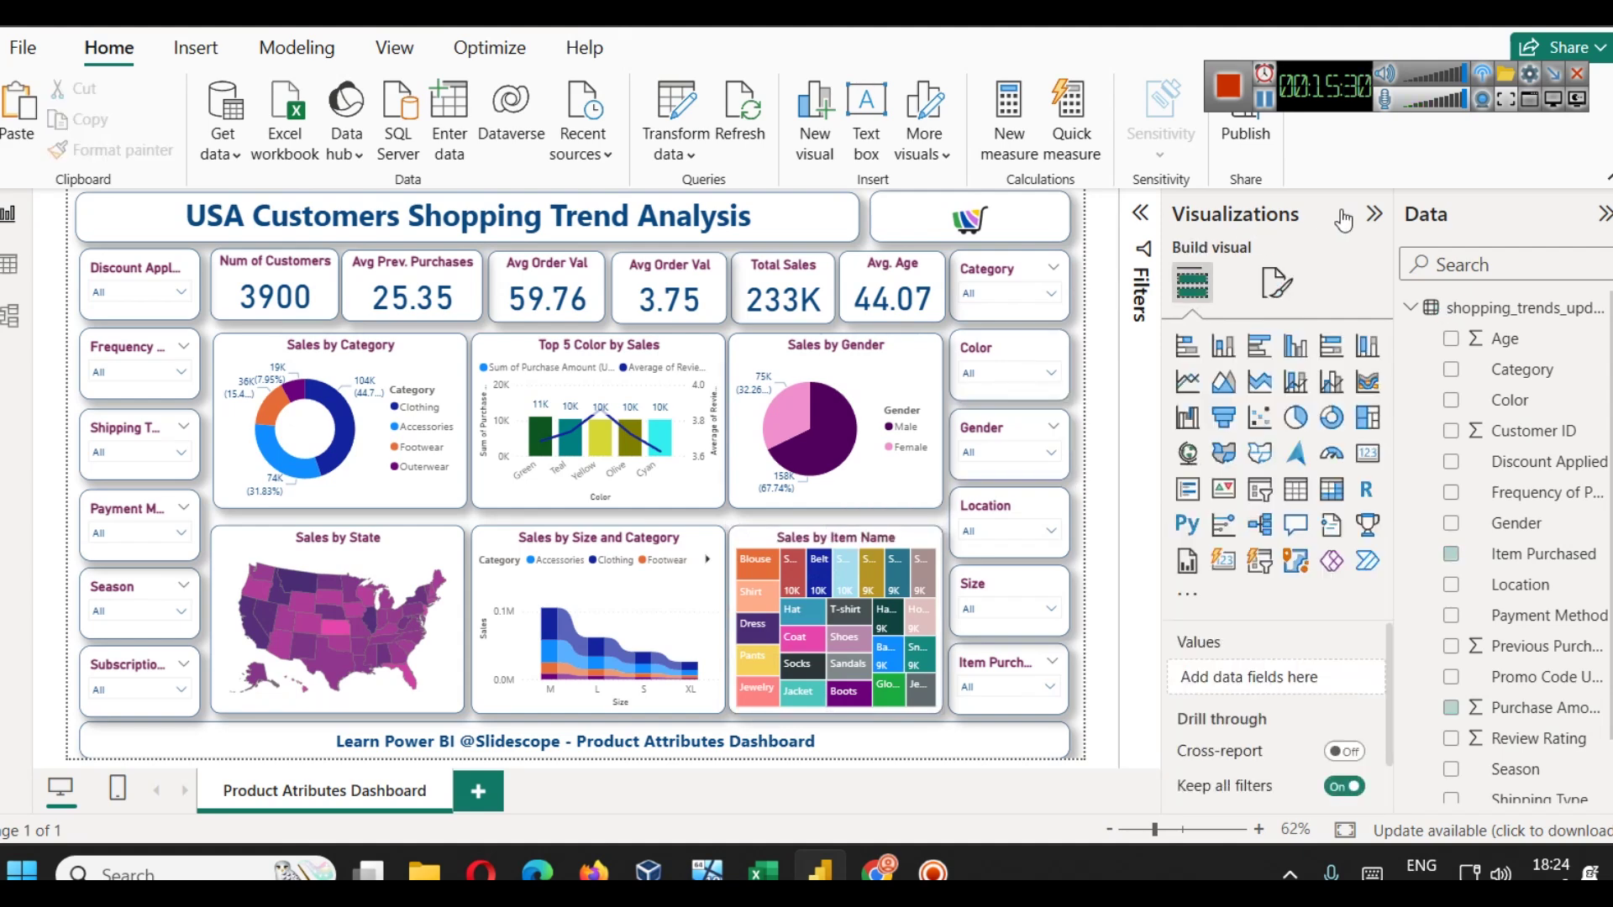
- Collapse the Visualizations and Data panes and the ribbon to enlarge the report canvas
left_click(1374, 213)
left_click(1605, 213)
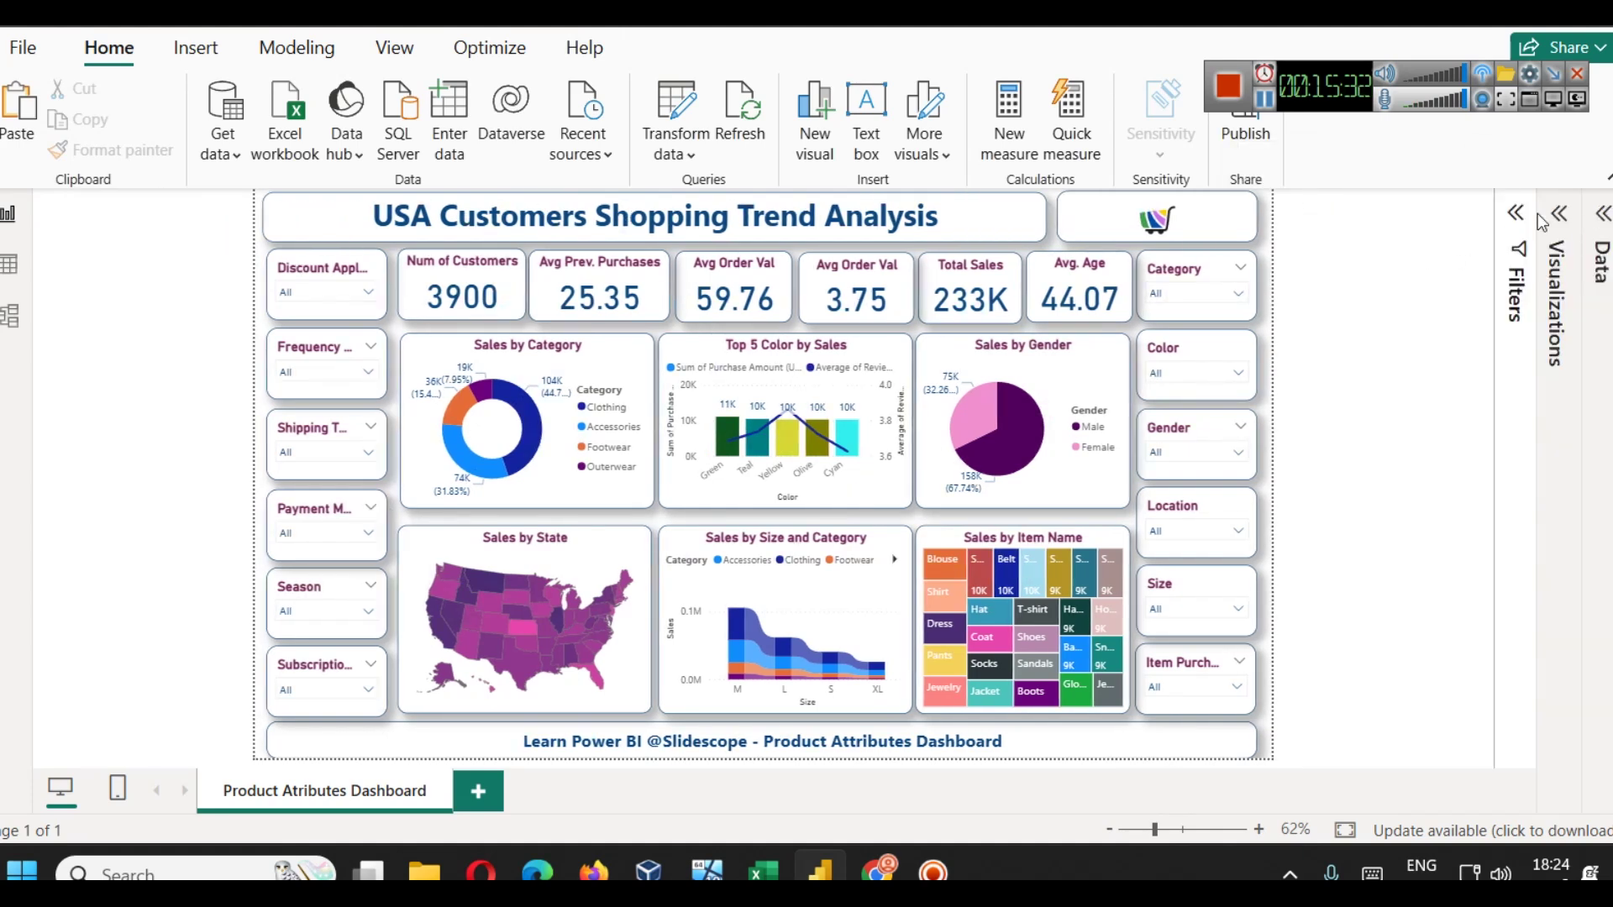
left_click(1606, 179)
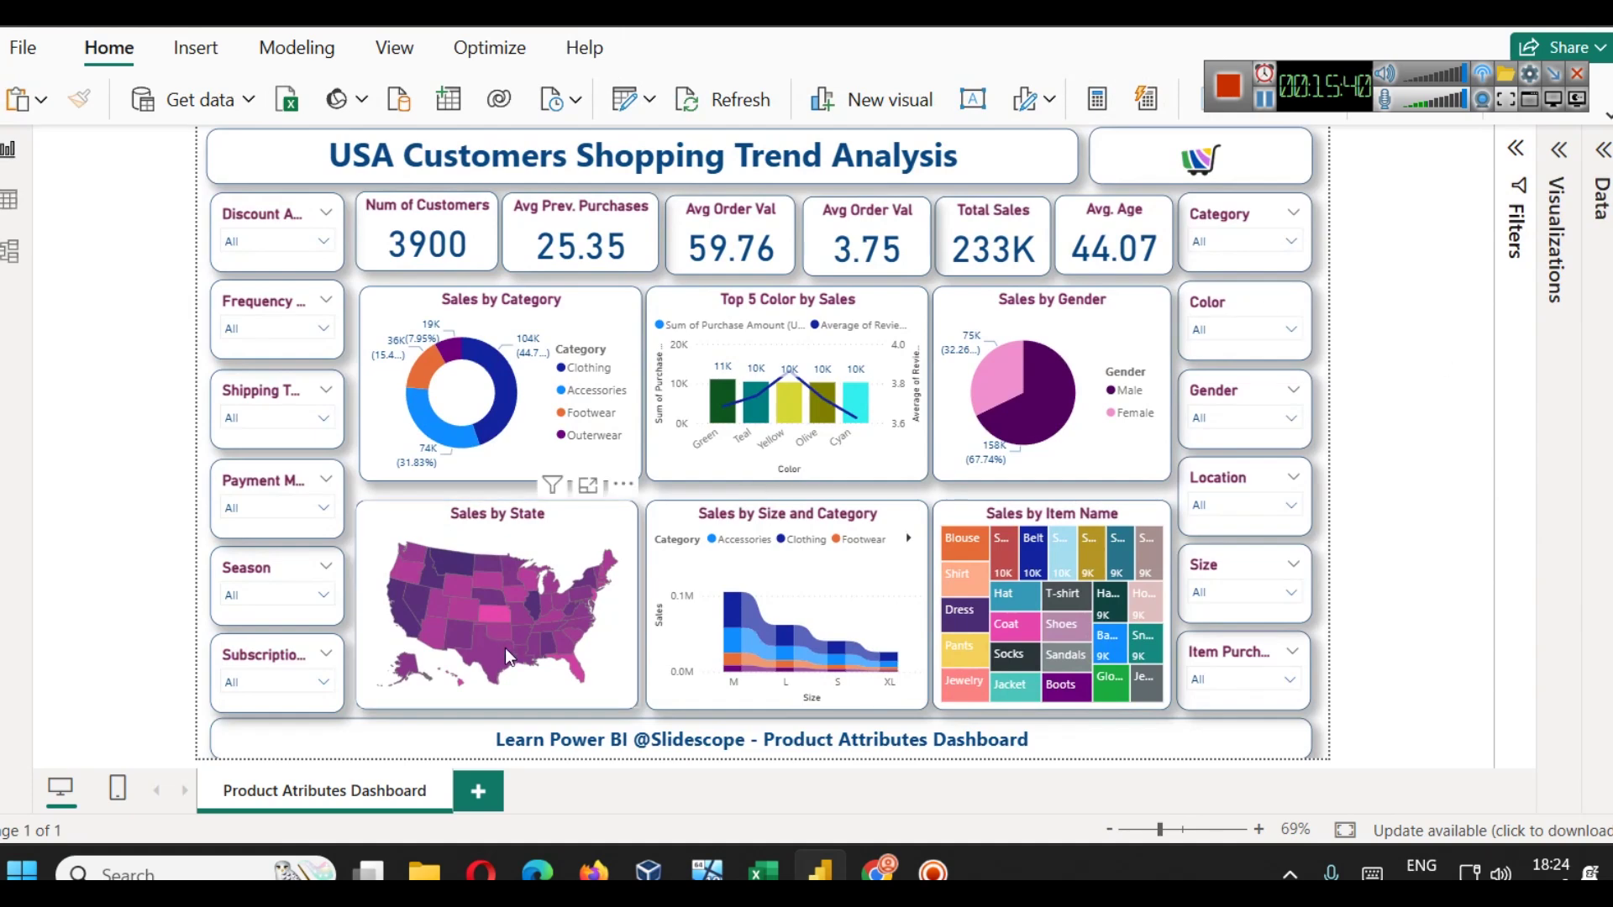
- Duplicate the product attributes dashboard page and rename the copy Payment & Subscription Fields - Dashboard
right_click(344, 777)
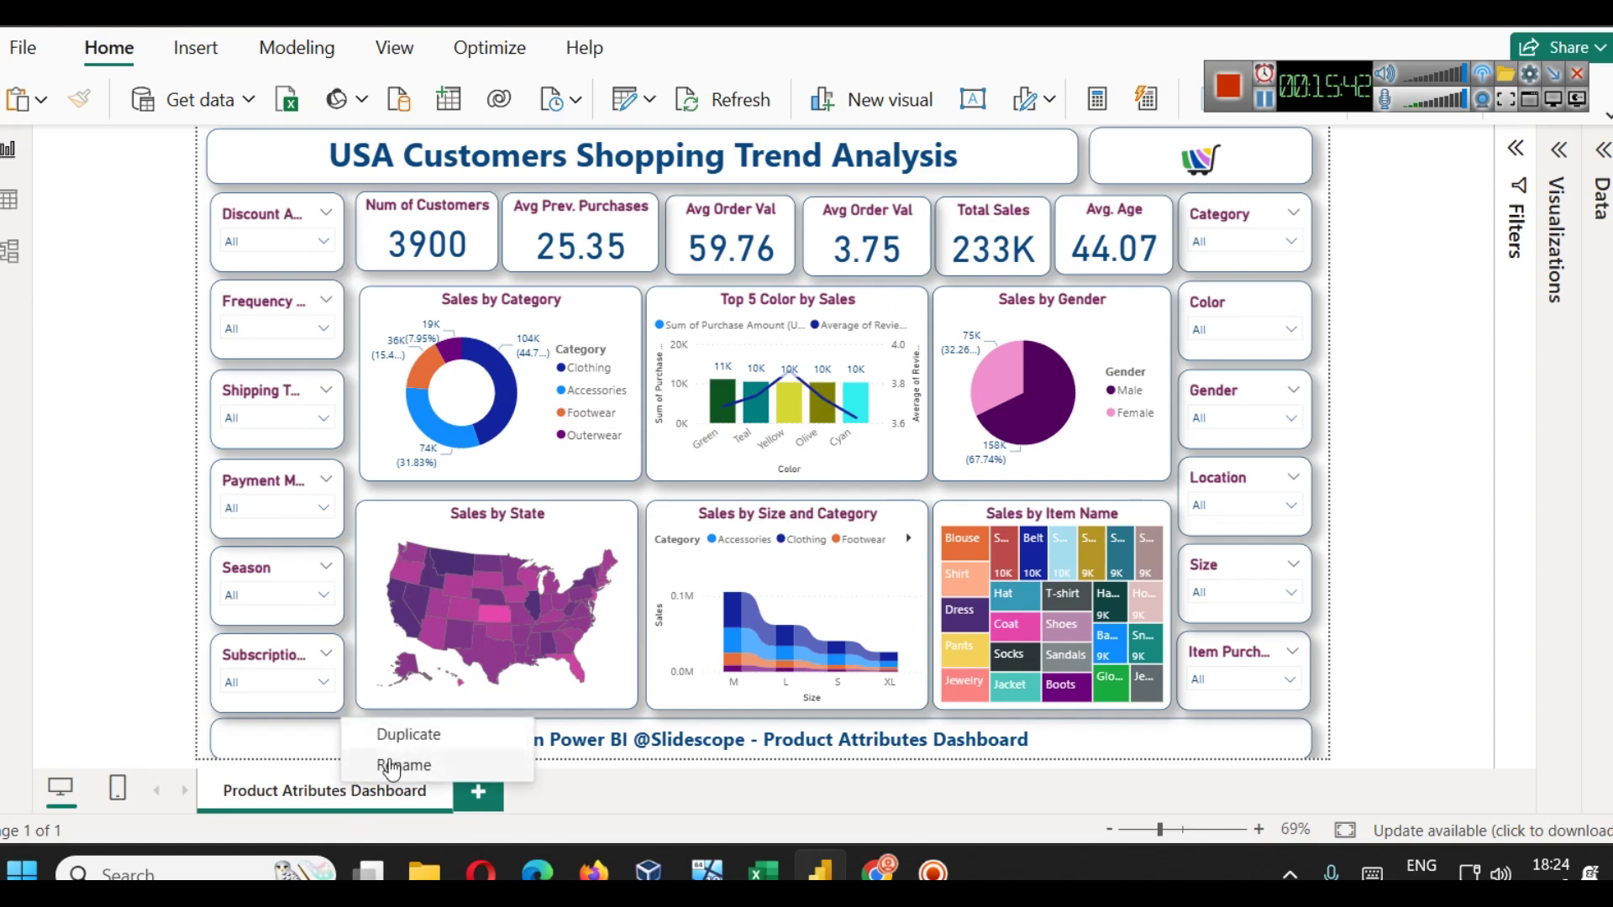
left_click(395, 736)
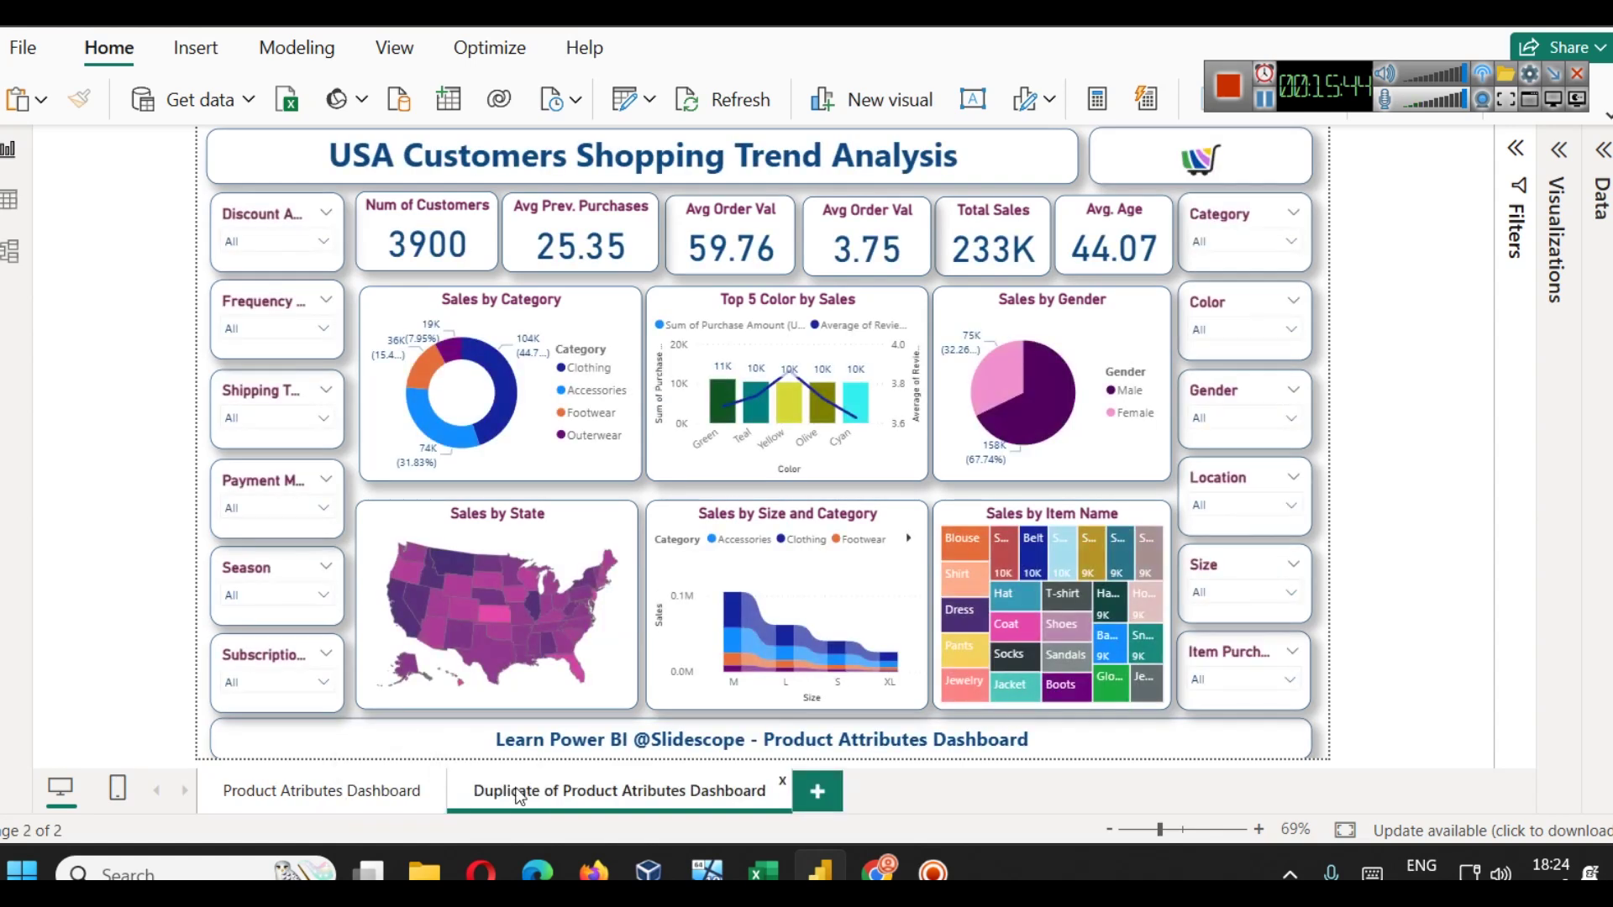
right_click(518, 797)
left_click(619, 721)
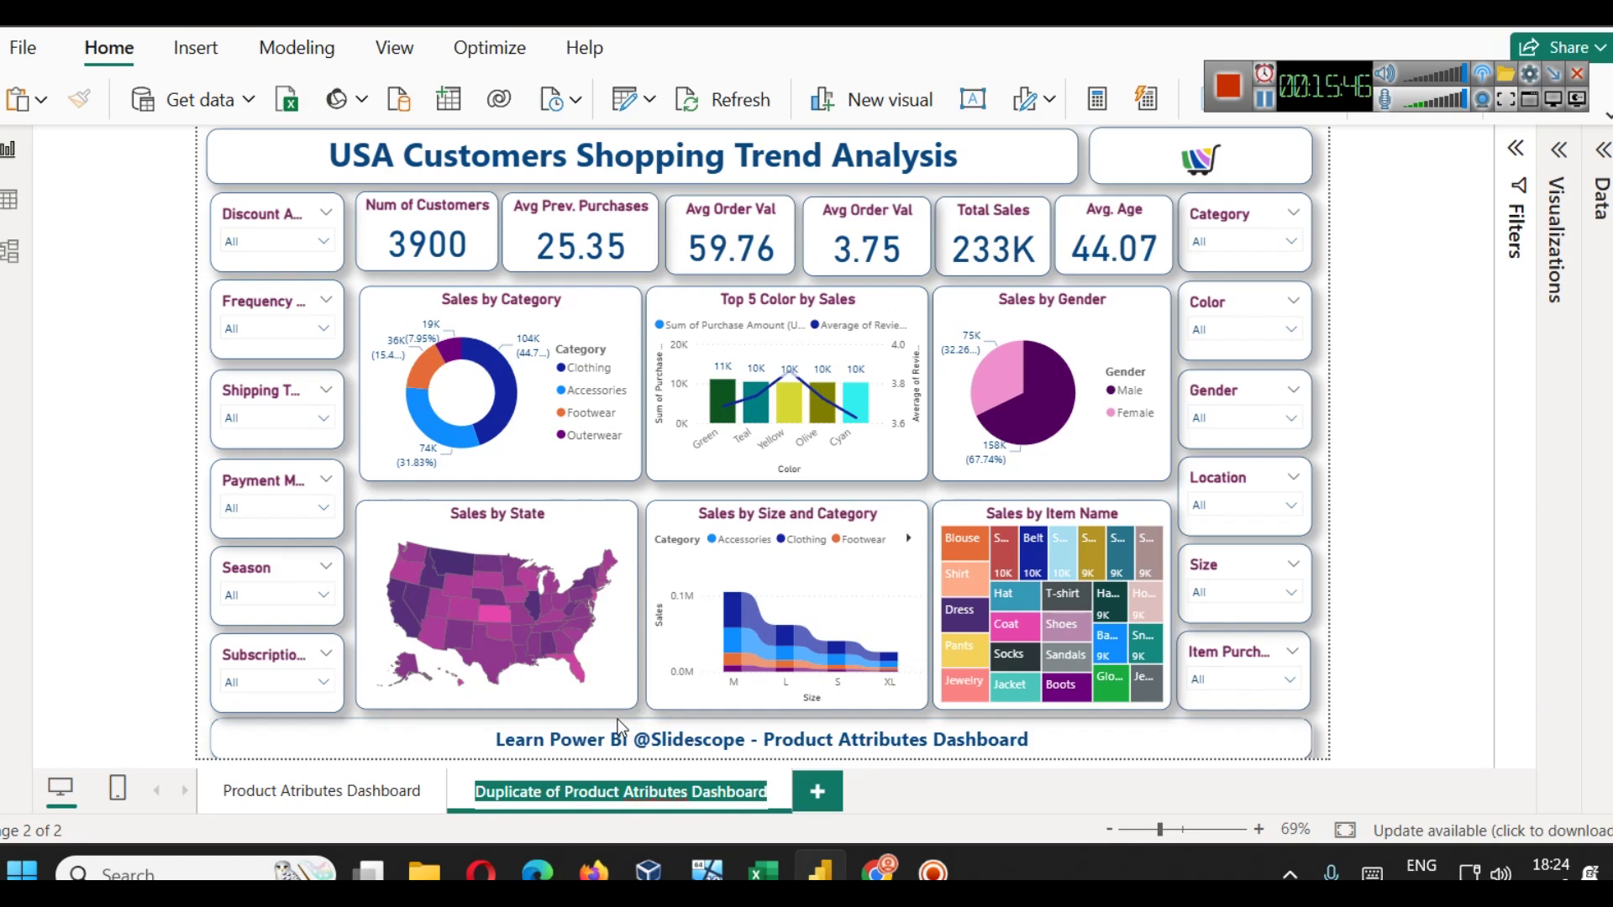
key("Home")
key("shift+Right")
key("shift+Right")
key("shift+Right")
key("shift+Right")
key("shift+Right")
key("shift+Right")
key("shift+Right")
key("shift+Right")
key("shift+Right")
key("shift+Right")
key("shift+Right")
key("shift+Right")
key("shift+Right")
key("shift+Right")
key("shift+Right")
key("shift+Right")
key("shift+Right")
key("shift+Right")
key("shift+Right")
key("shift+Right")
left_click(1264, 98)
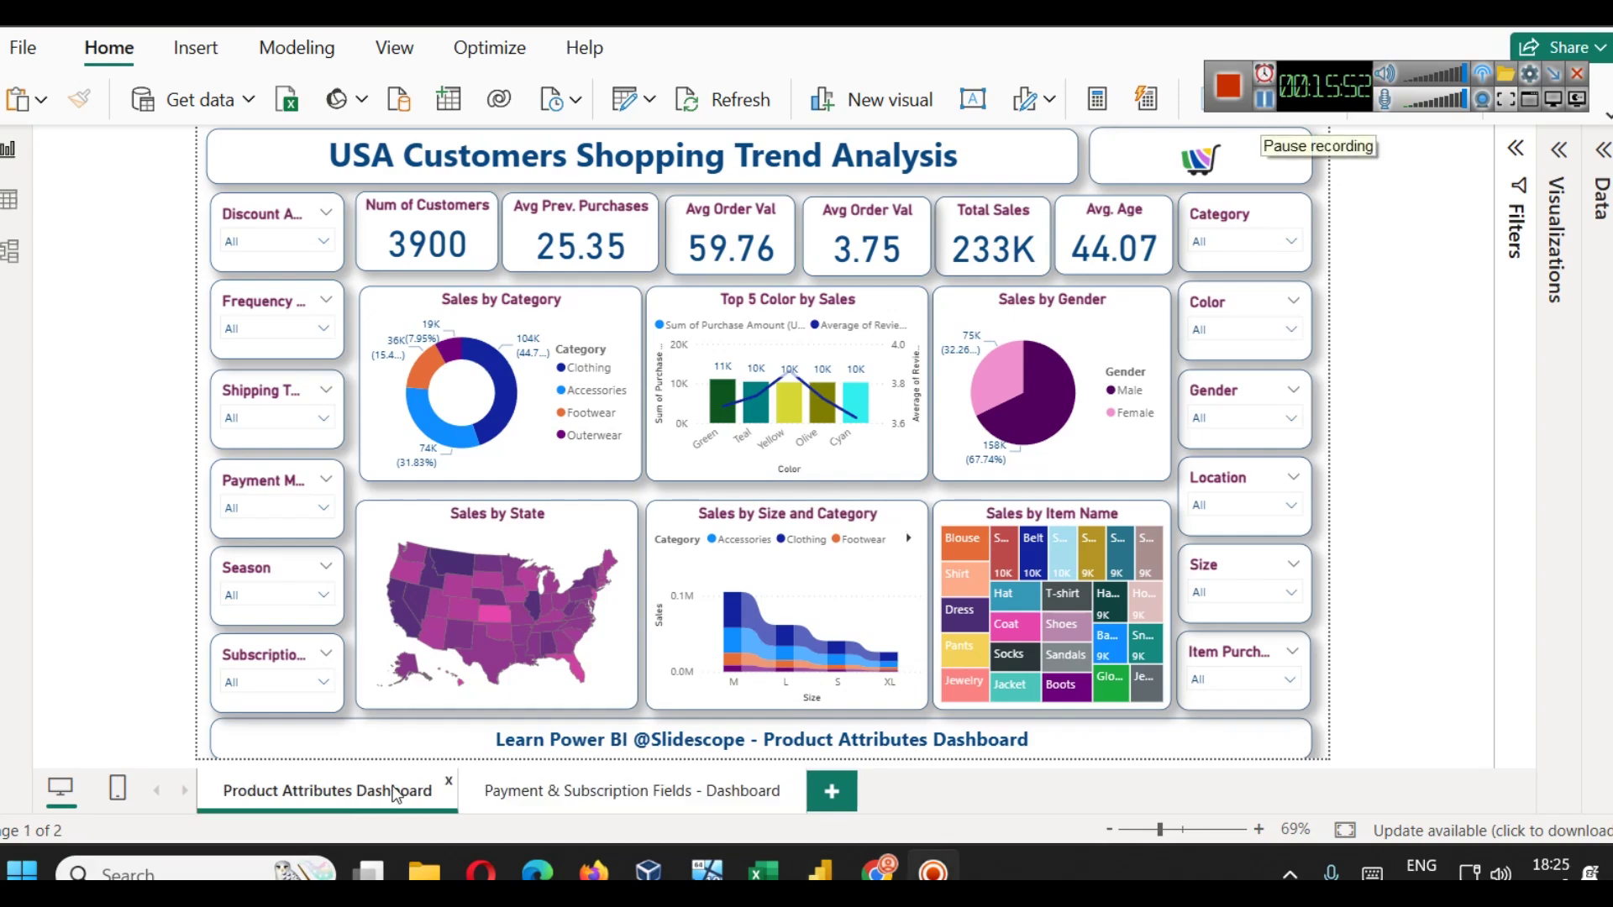
- On the Payment & Subscription Fields - Dashboard page, remove the Category field from the Sales by Category donut chart's legend
left_click(561, 791)
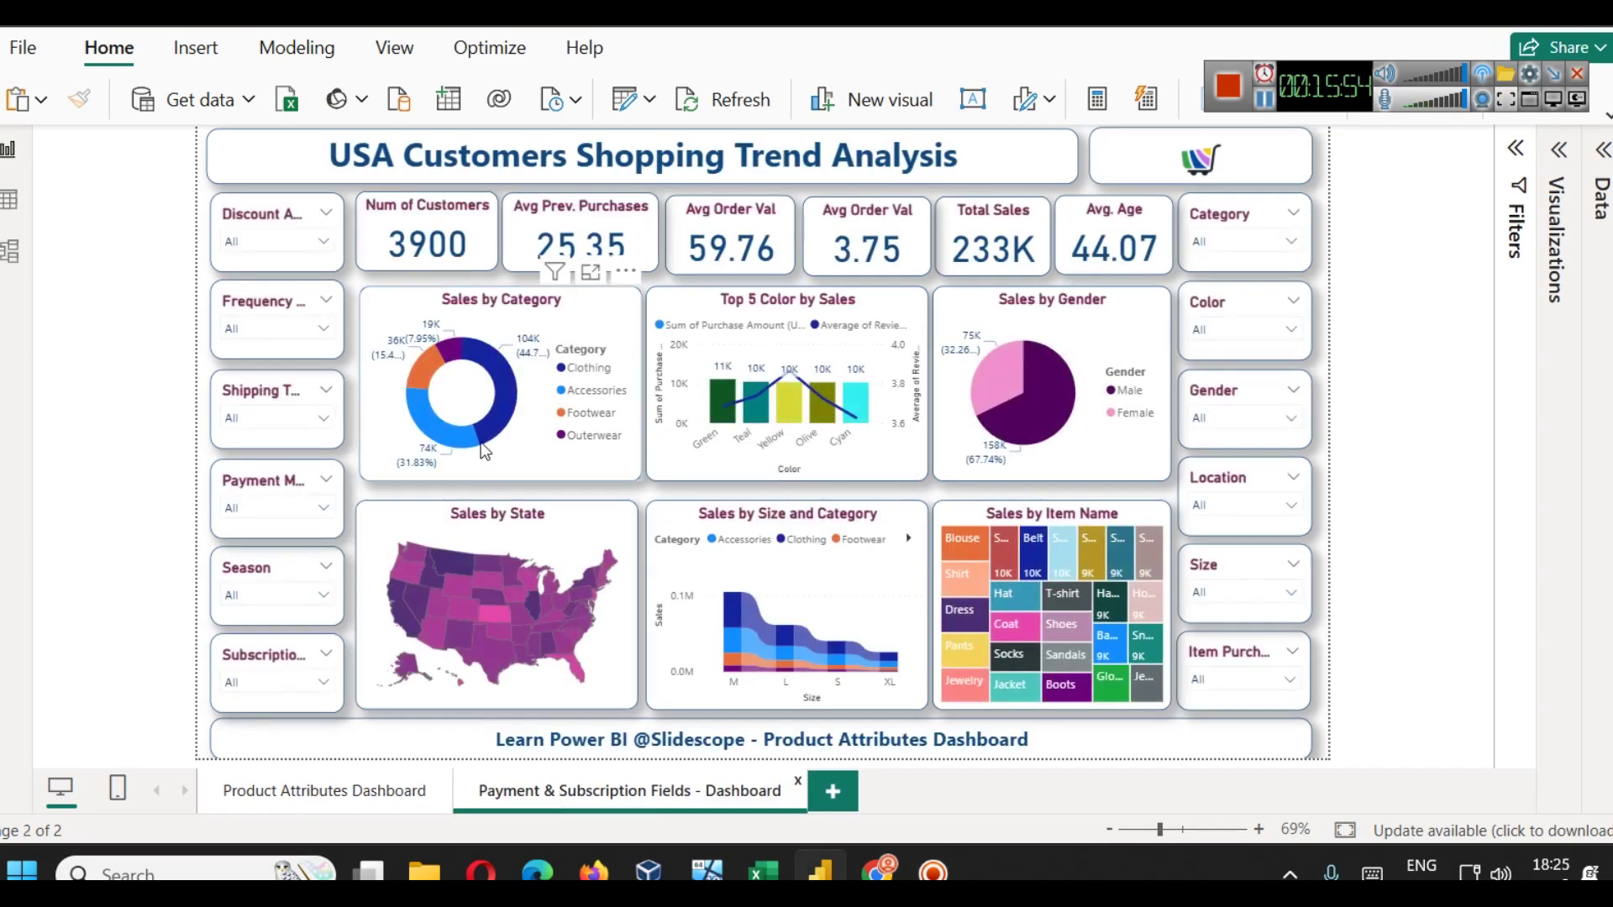
left_click(494, 323)
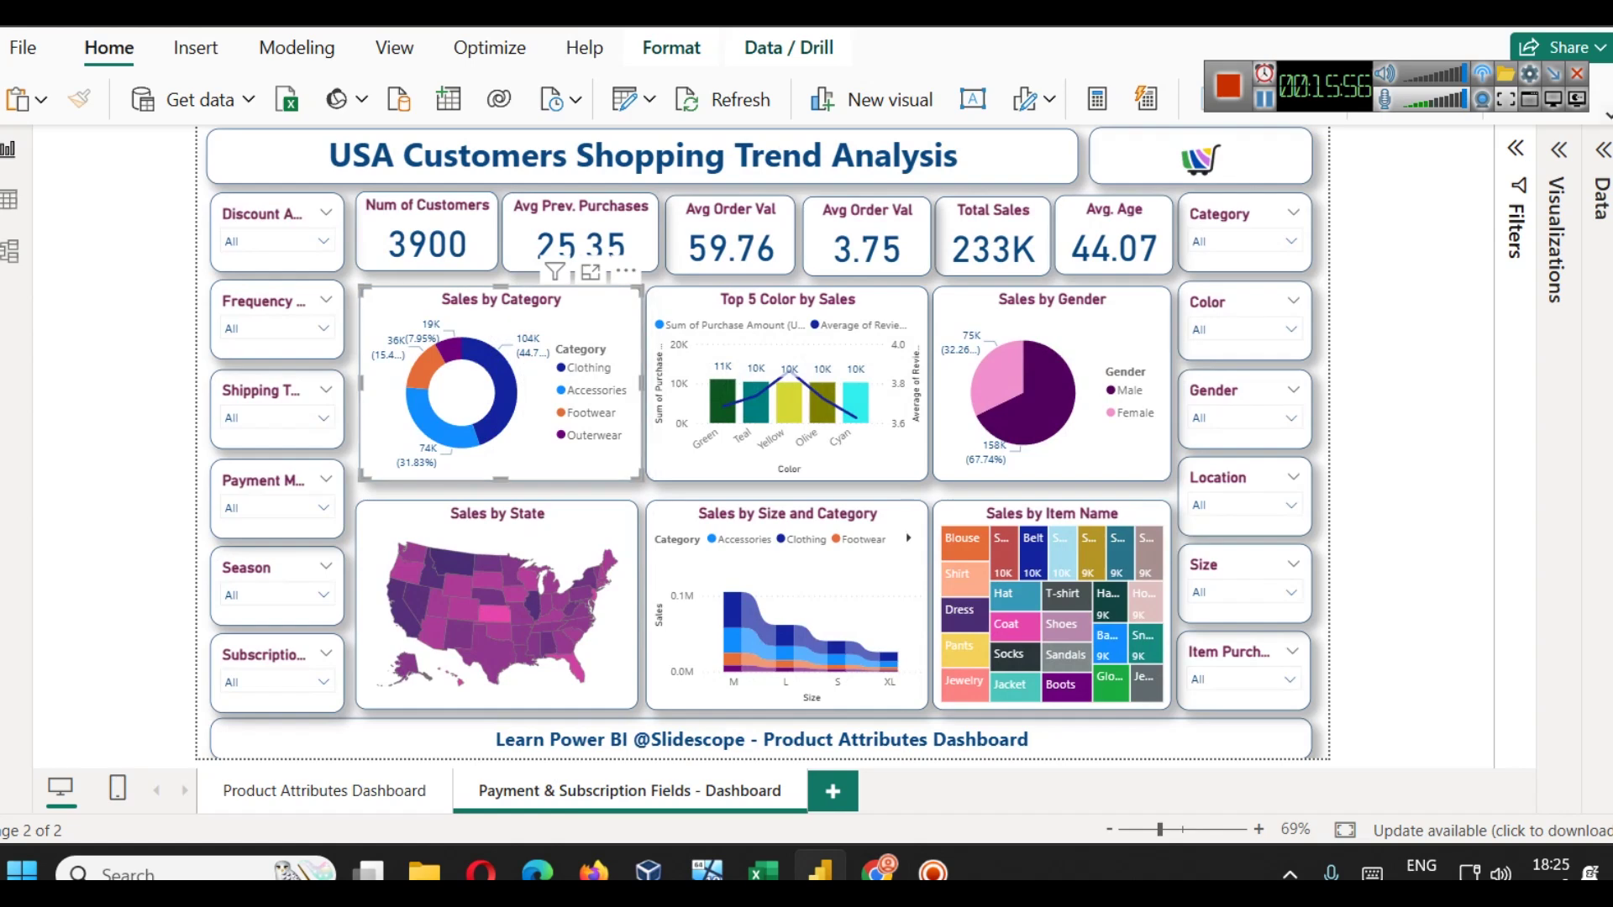
left_click(1559, 150)
left_click_drag(1538, 616, 1093, 613)
- Examine the options in the Frequency of Purchases, Shipping Type and Payment Method slicers, and expand the list of data fields
left_click(172, 331)
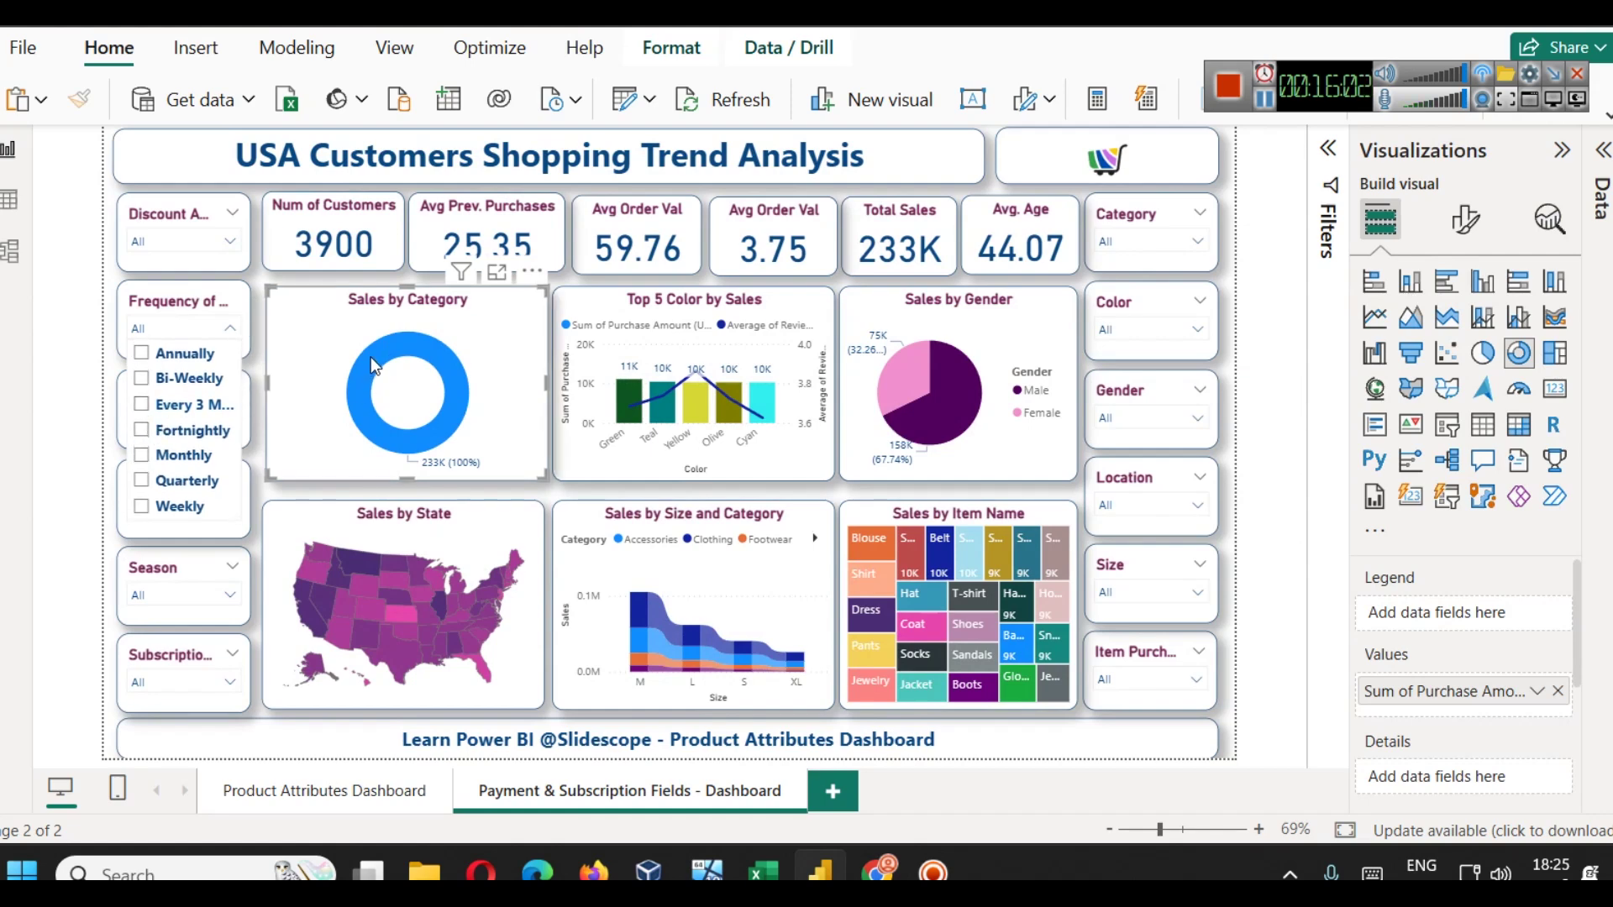
left_click(54, 321)
left_click(188, 410)
left_click(188, 410)
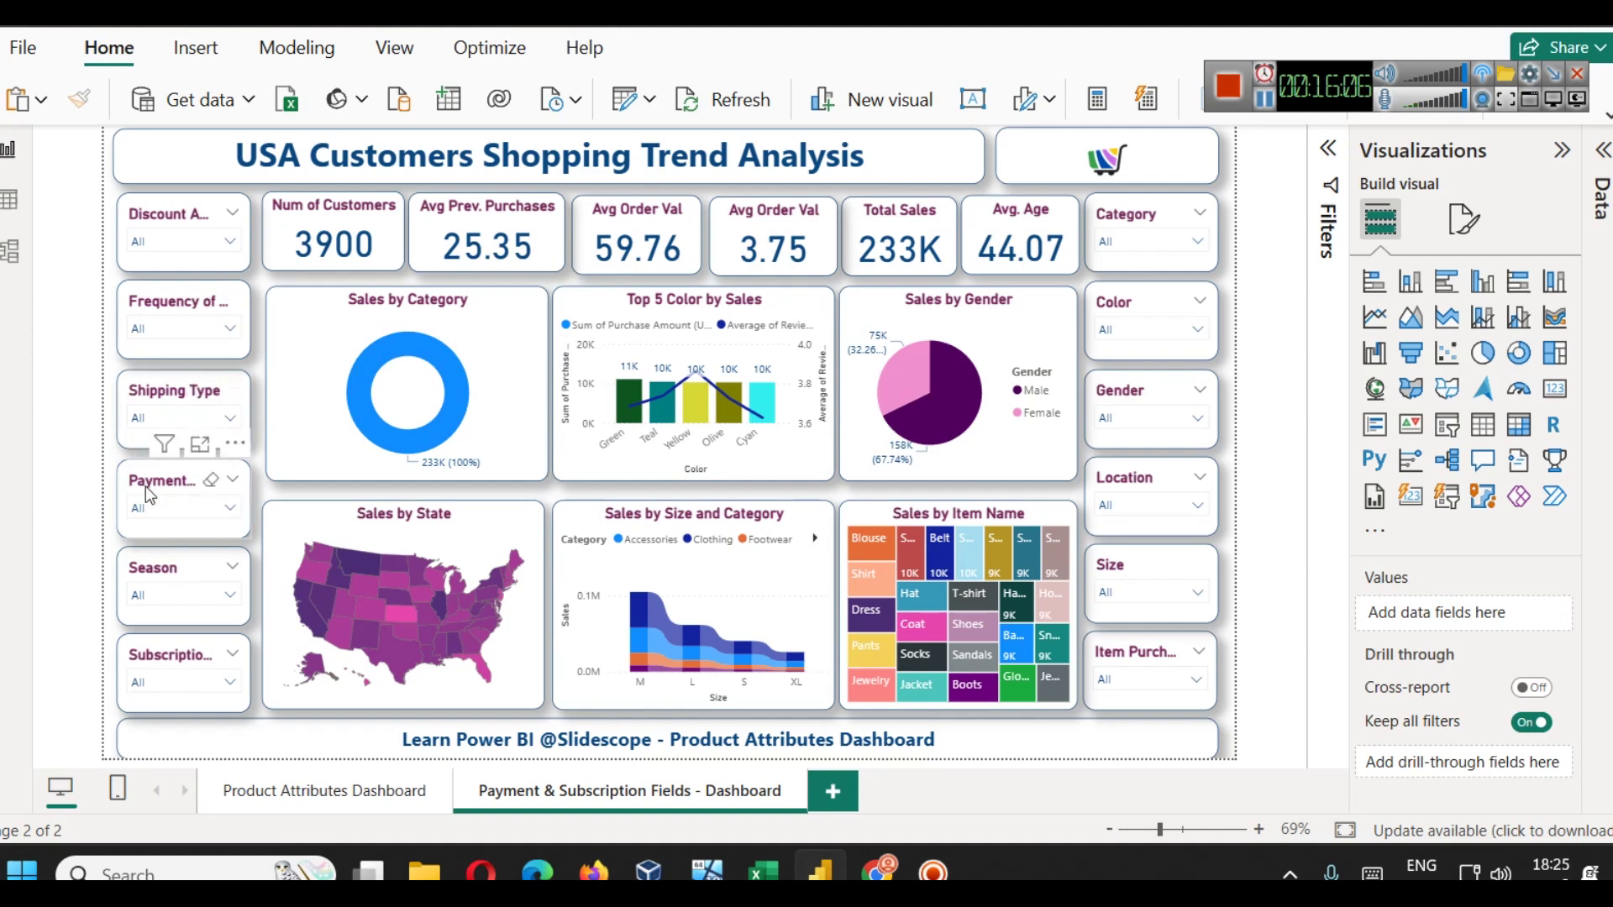
left_click(149, 504)
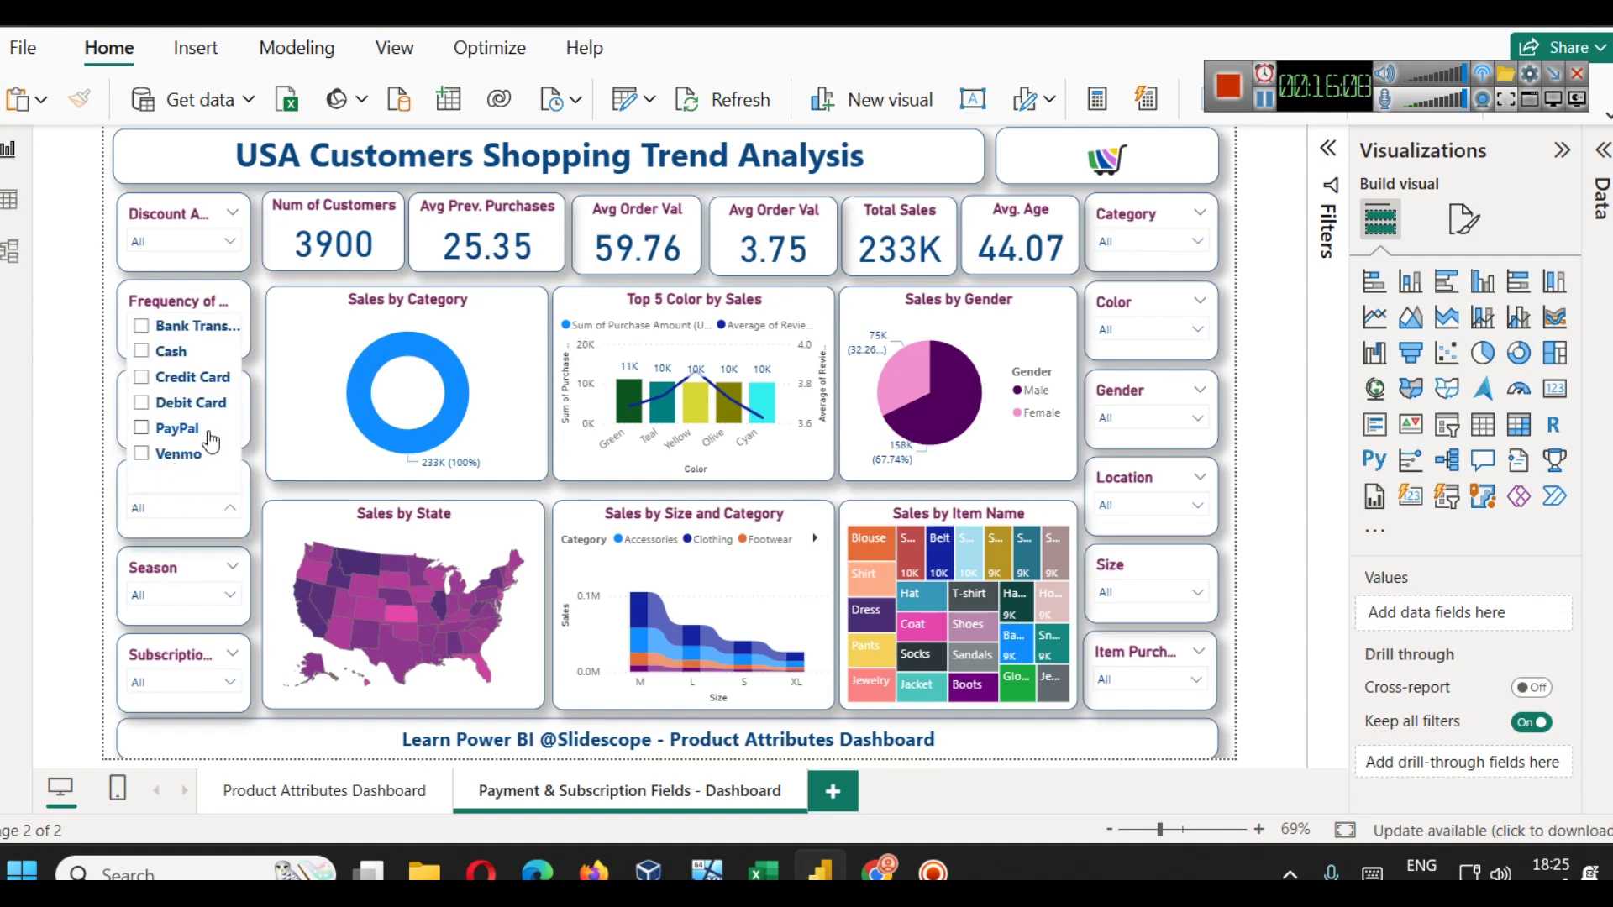
left_click(1304, 501)
left_click(1603, 151)
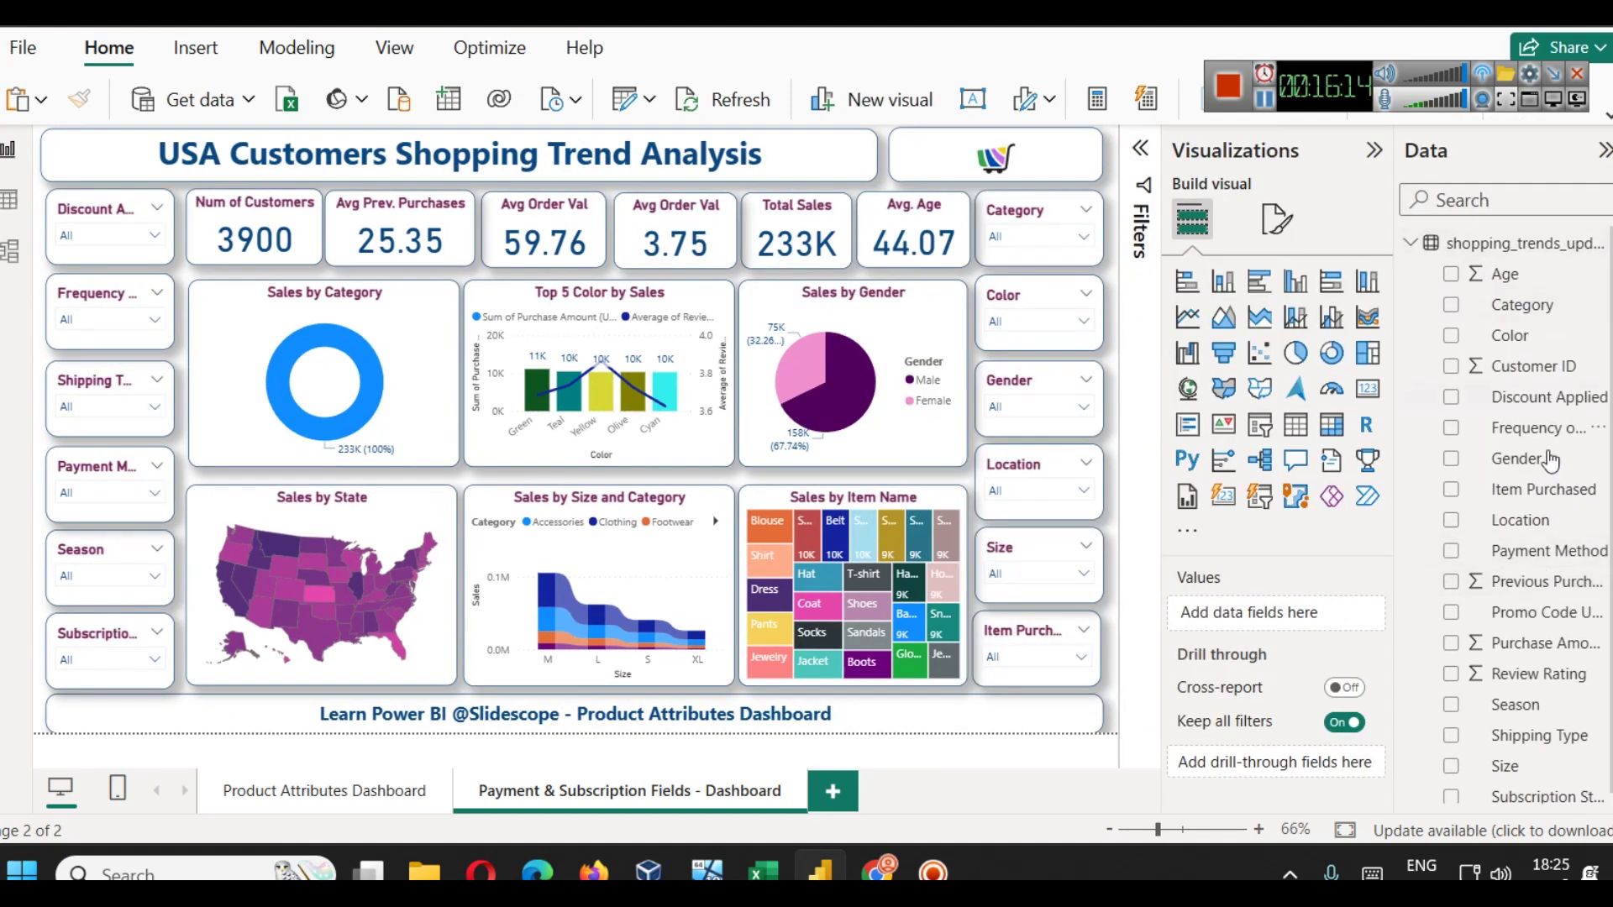
left_click_drag(1529, 435, 1275, 613)
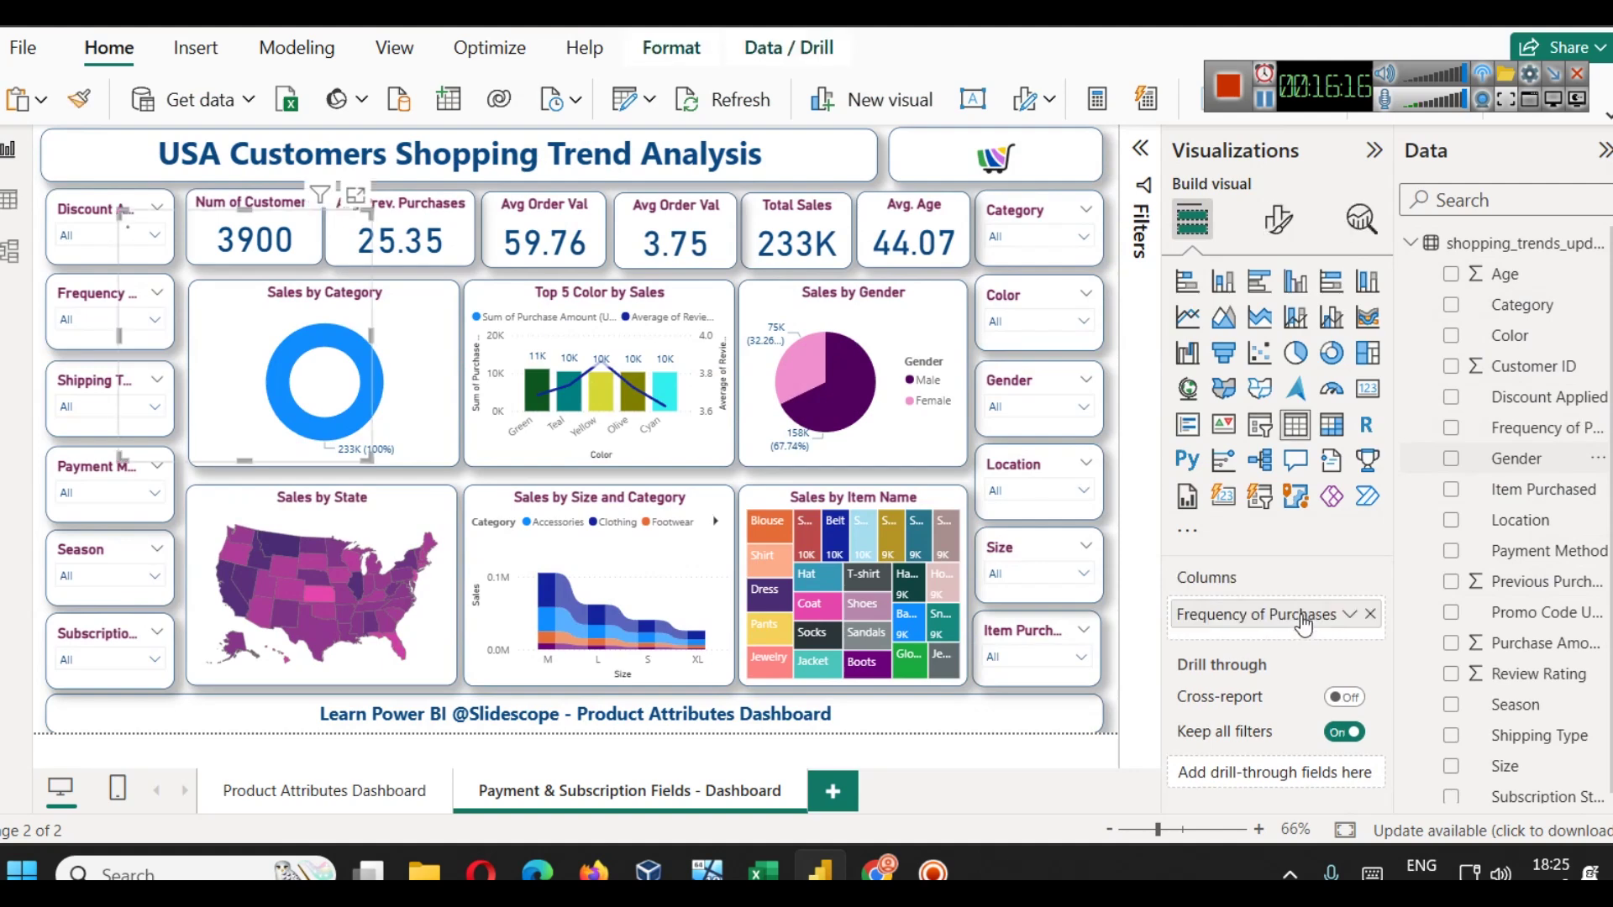
left_click(356, 195)
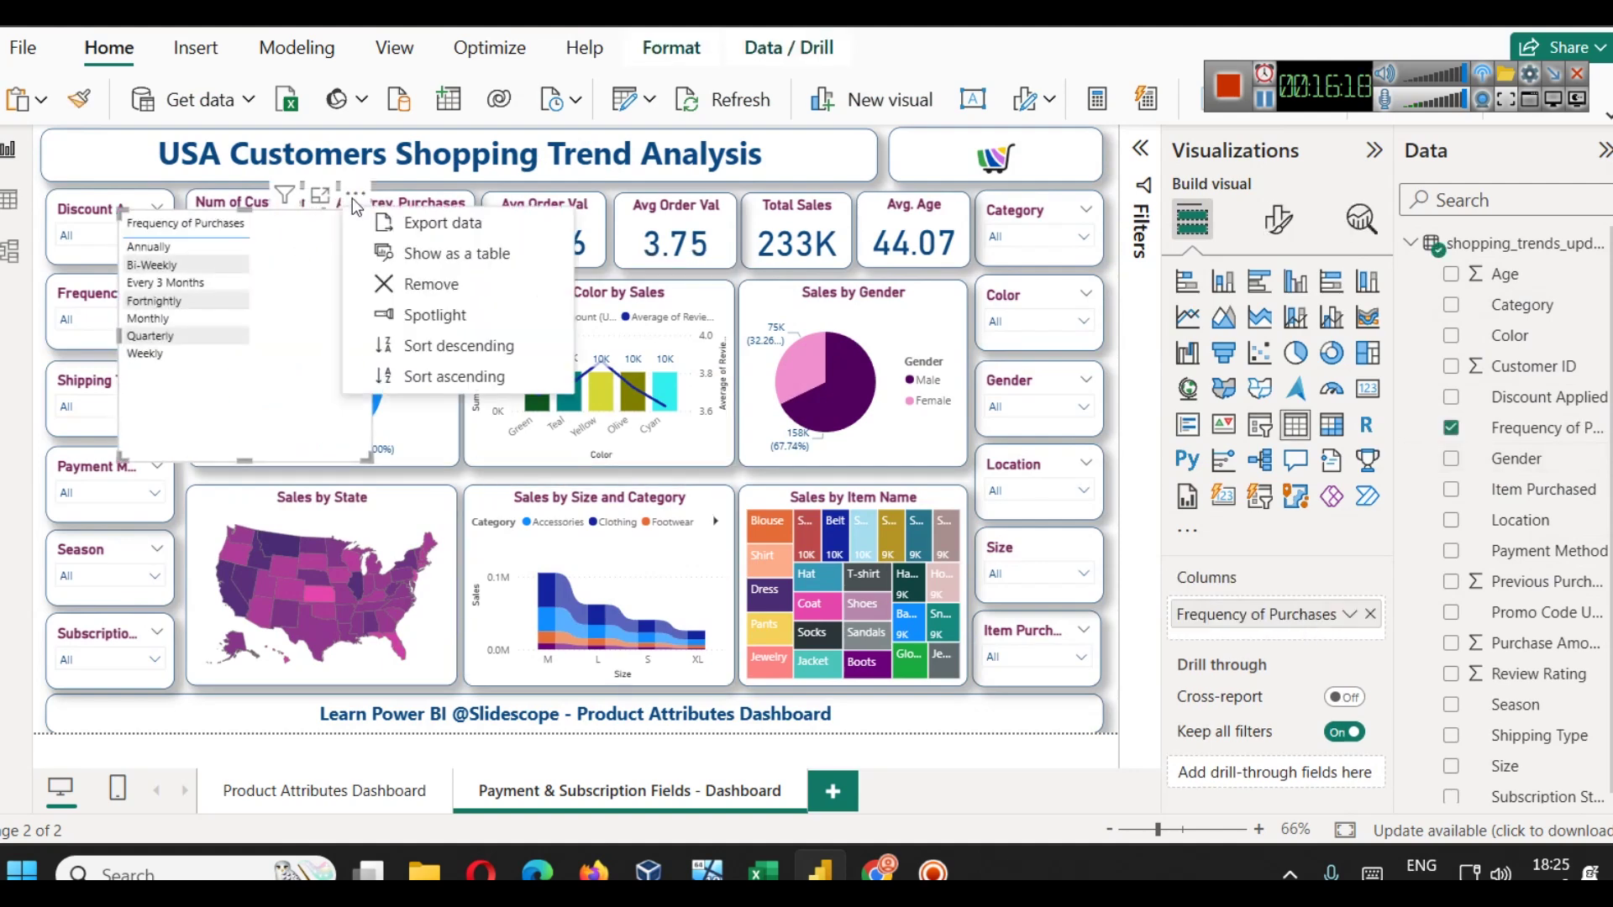
left_click(412, 284)
- Try Frequency of Purchases as the donut chart's legend and check the Season slicer
left_click(417, 355)
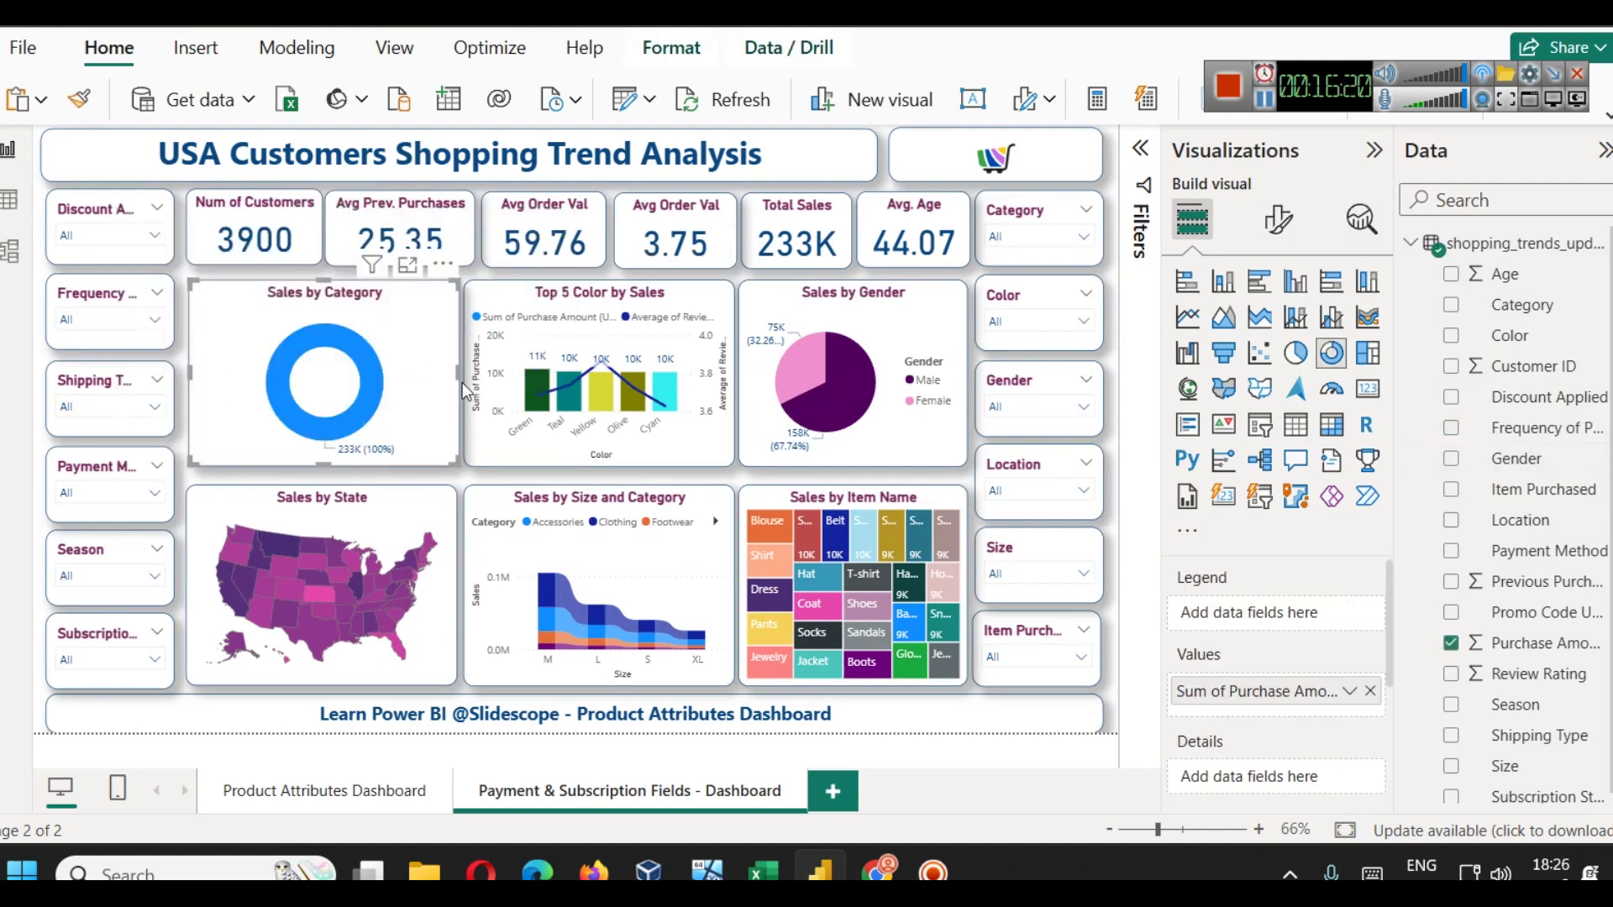
left_click_drag(1538, 428, 1243, 622)
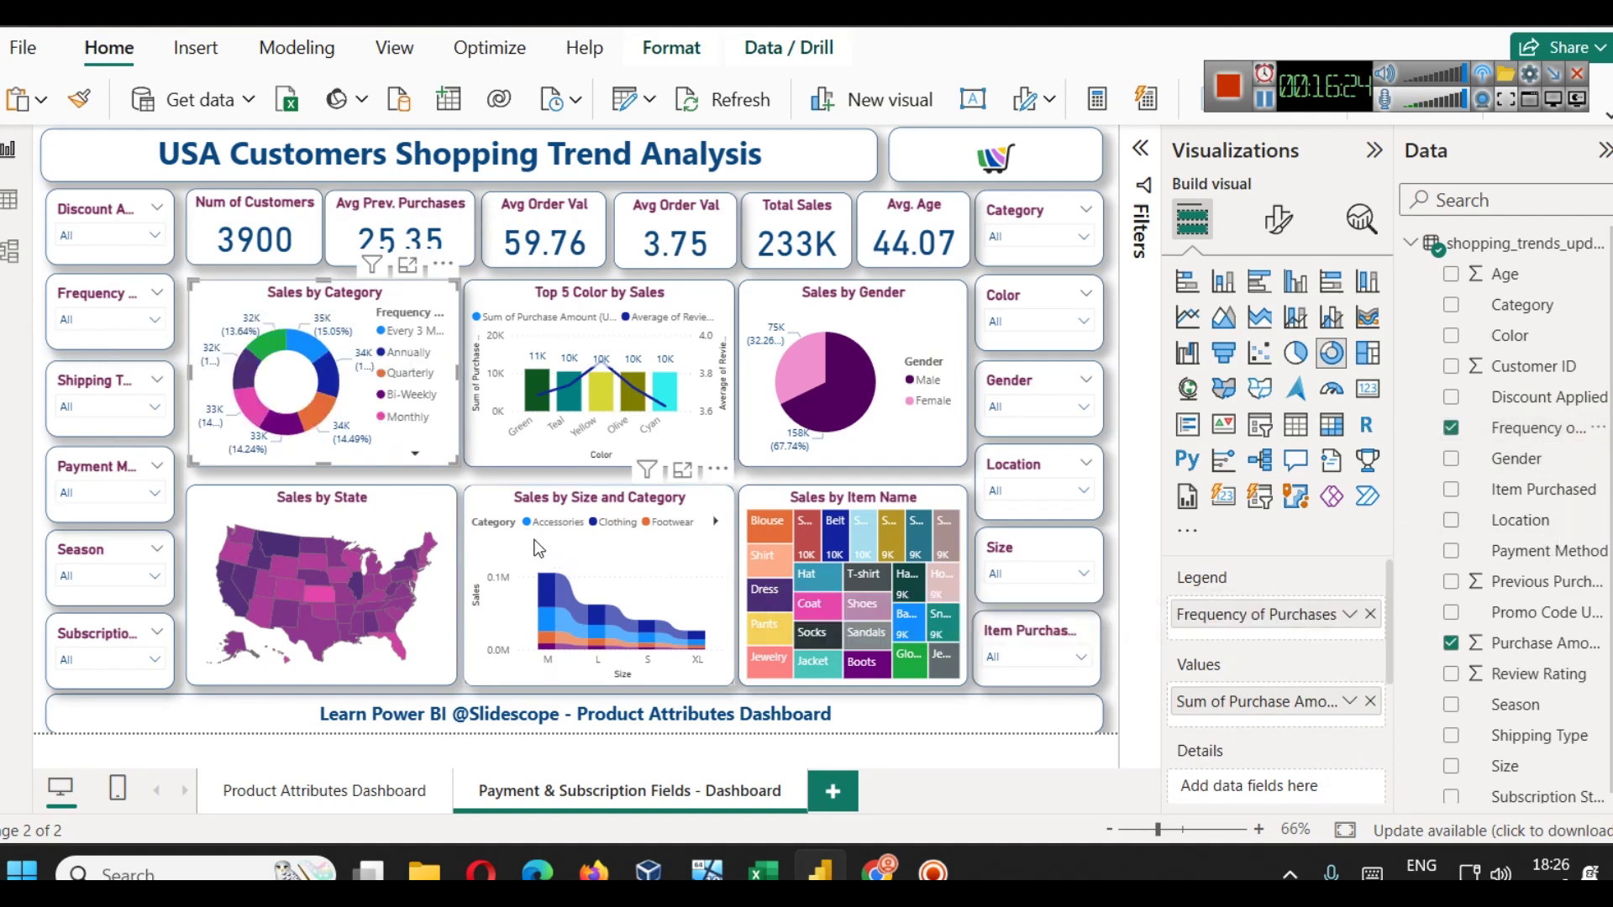
left_click(89, 573)
left_click(89, 573)
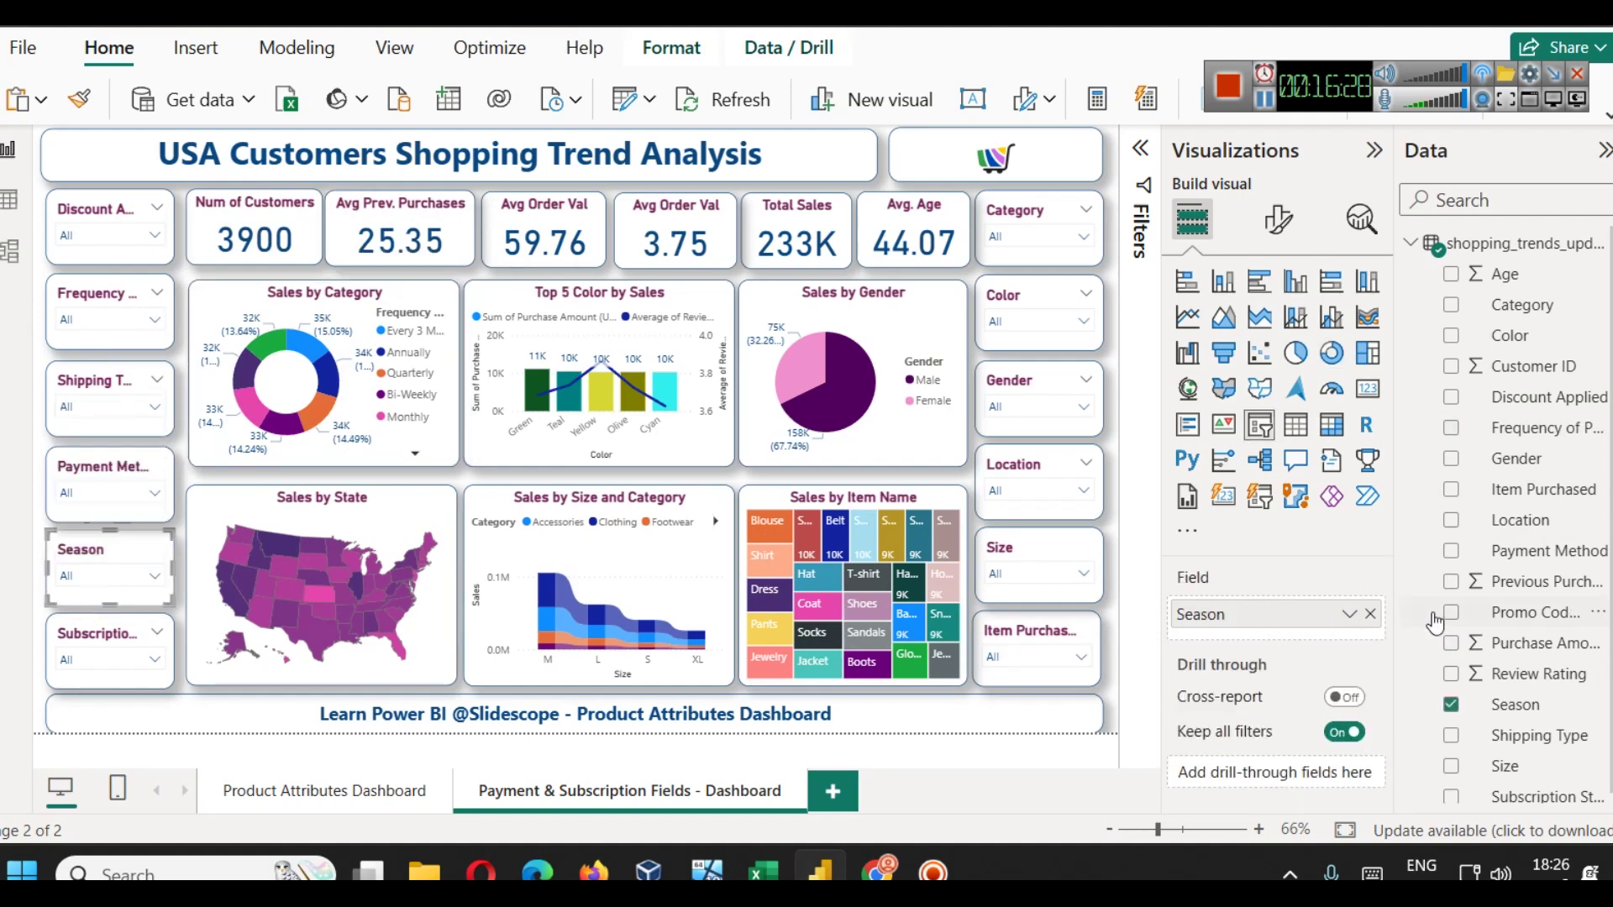
- Replace the legend field of the donut chart with Season
left_click(376, 446)
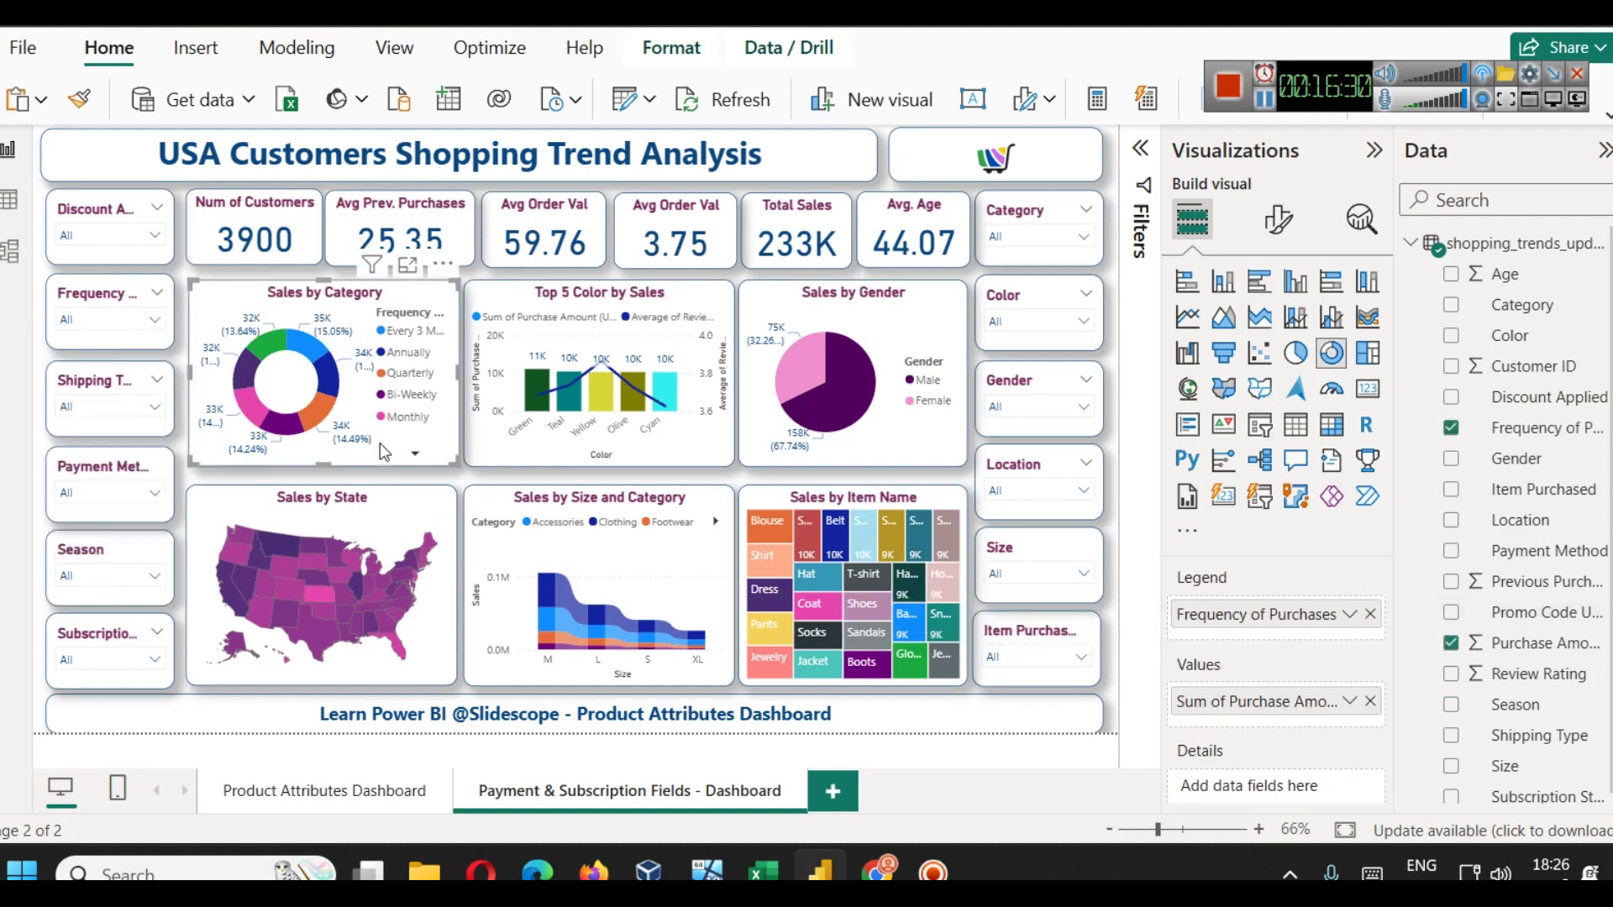
left_click(1370, 613)
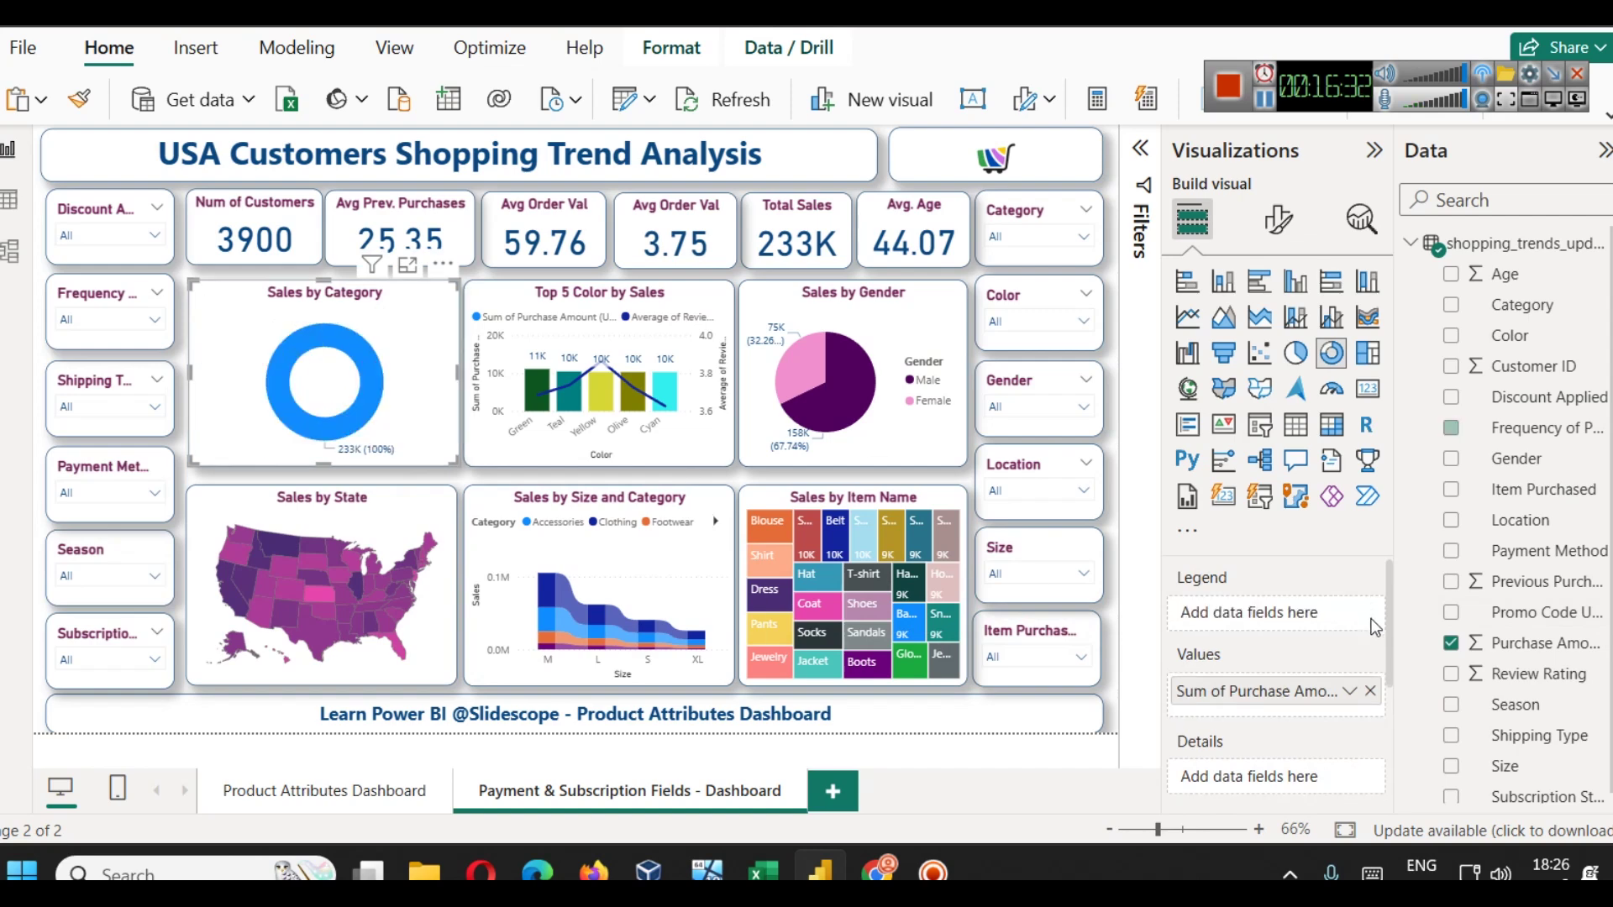
left_click_drag(1515, 706, 1307, 619)
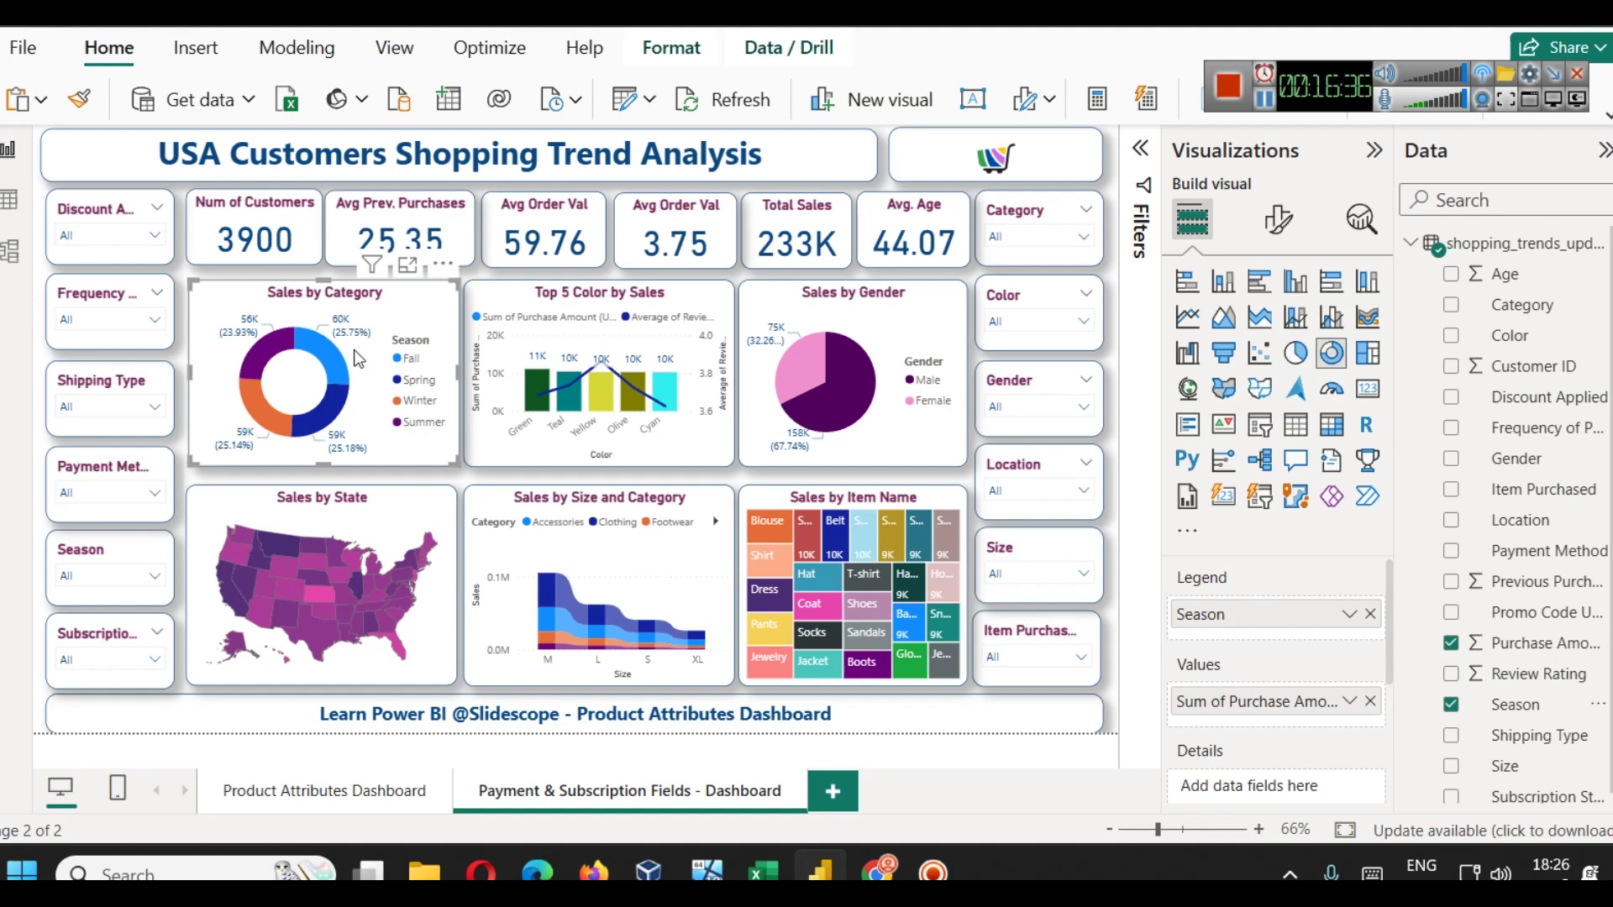
- Change the donut chart's title text to Sales by Season and collapse the title settings
left_click(1278, 219)
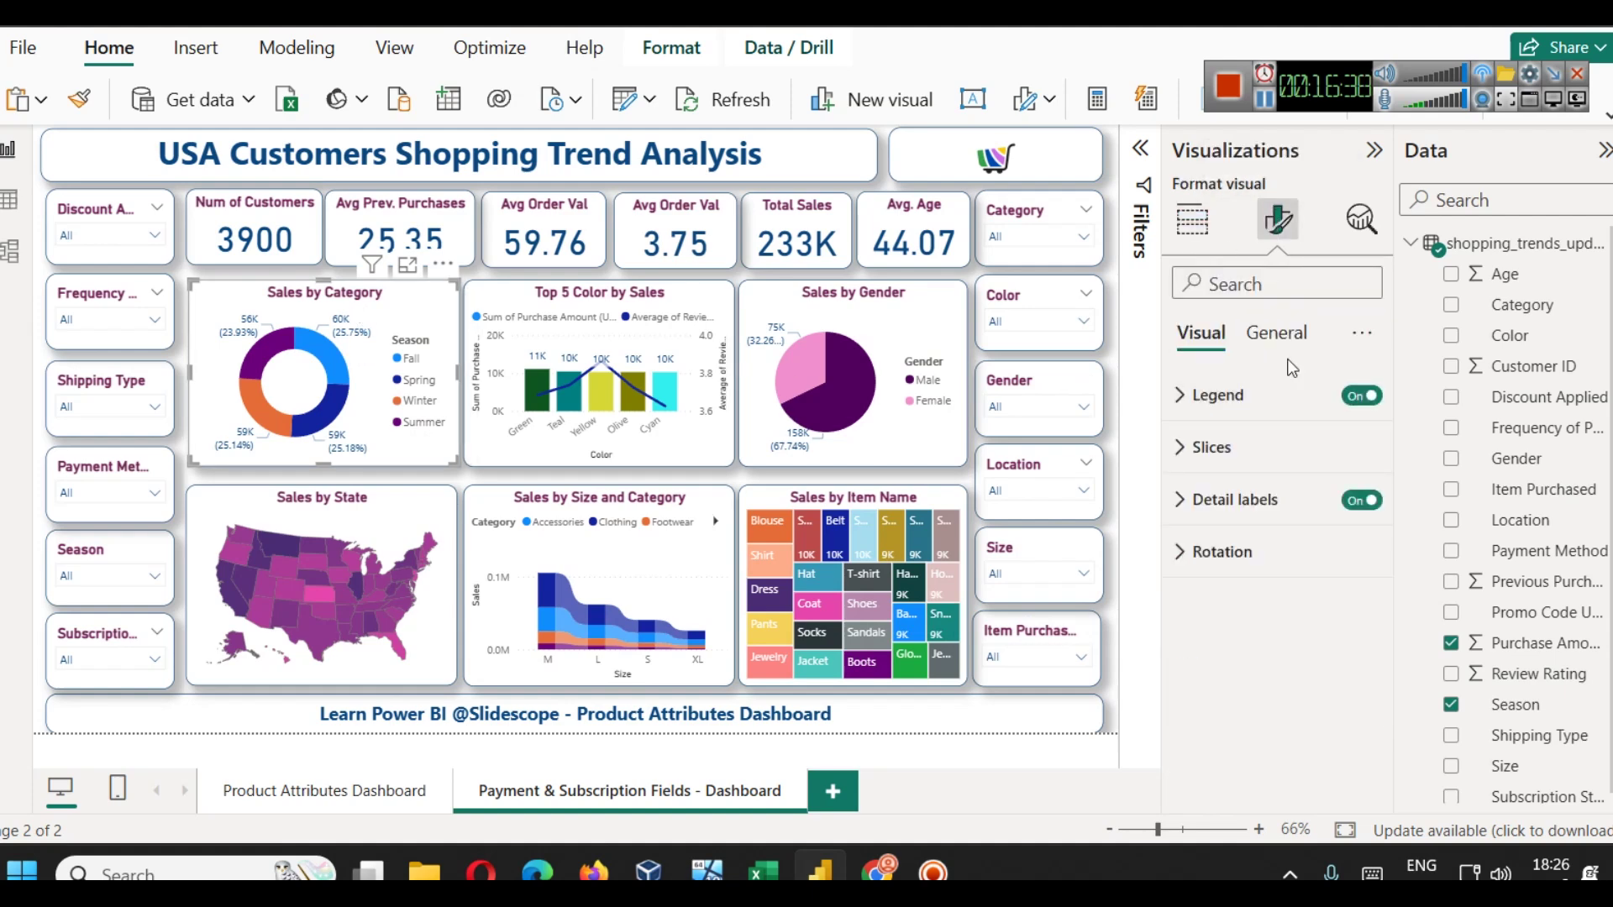
left_click(1276, 332)
left_click(1218, 447)
double_click(1280, 576)
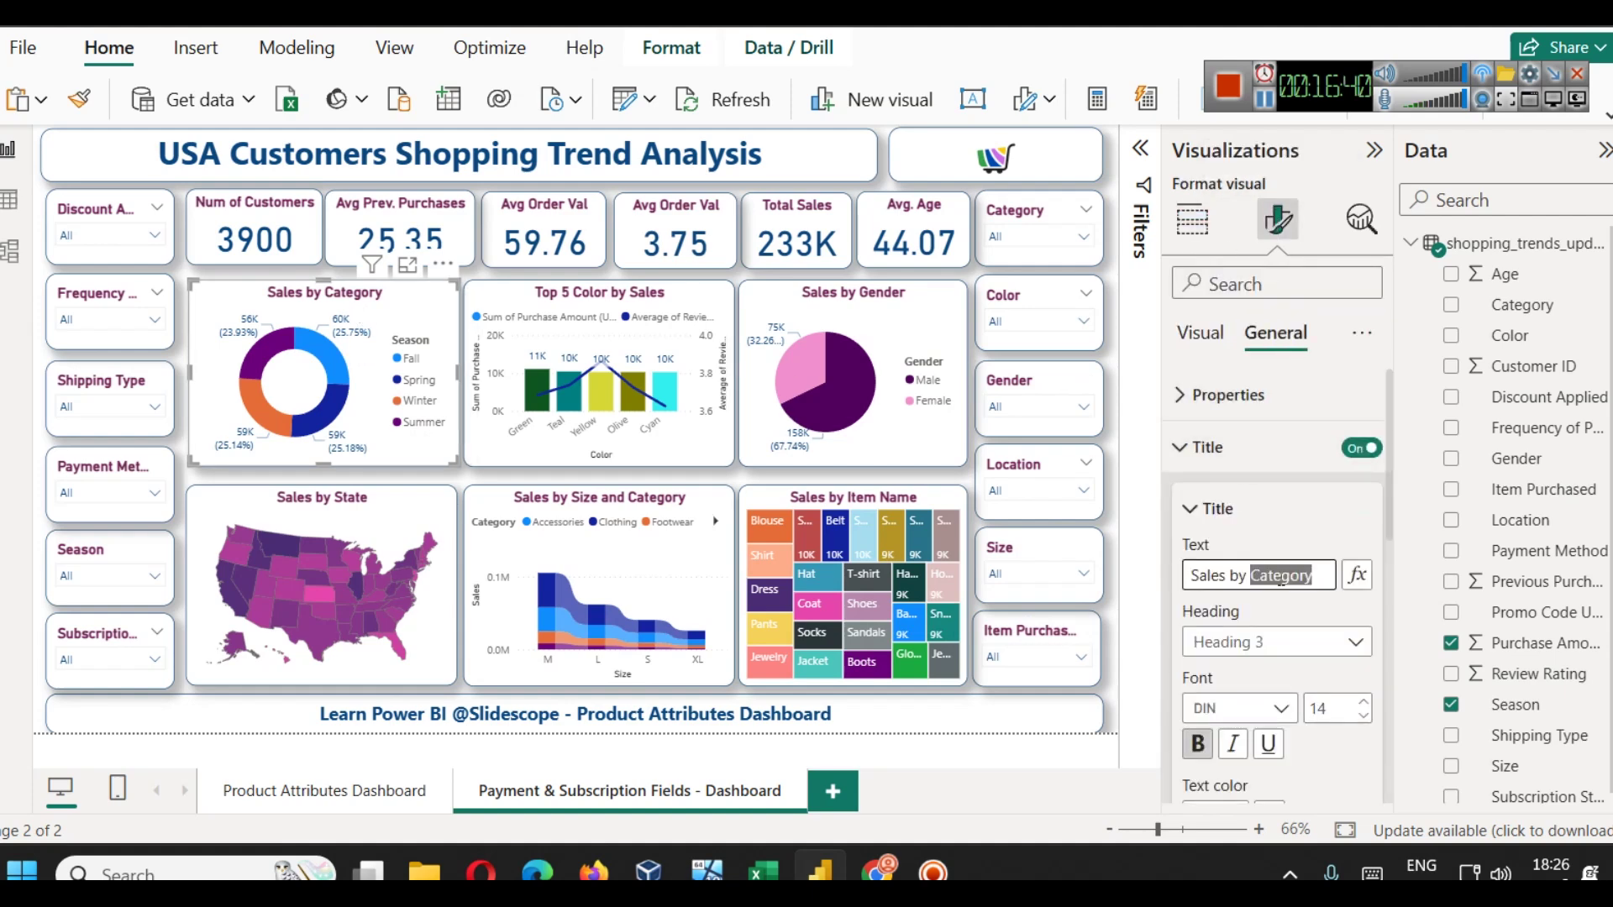
type("Seaso")
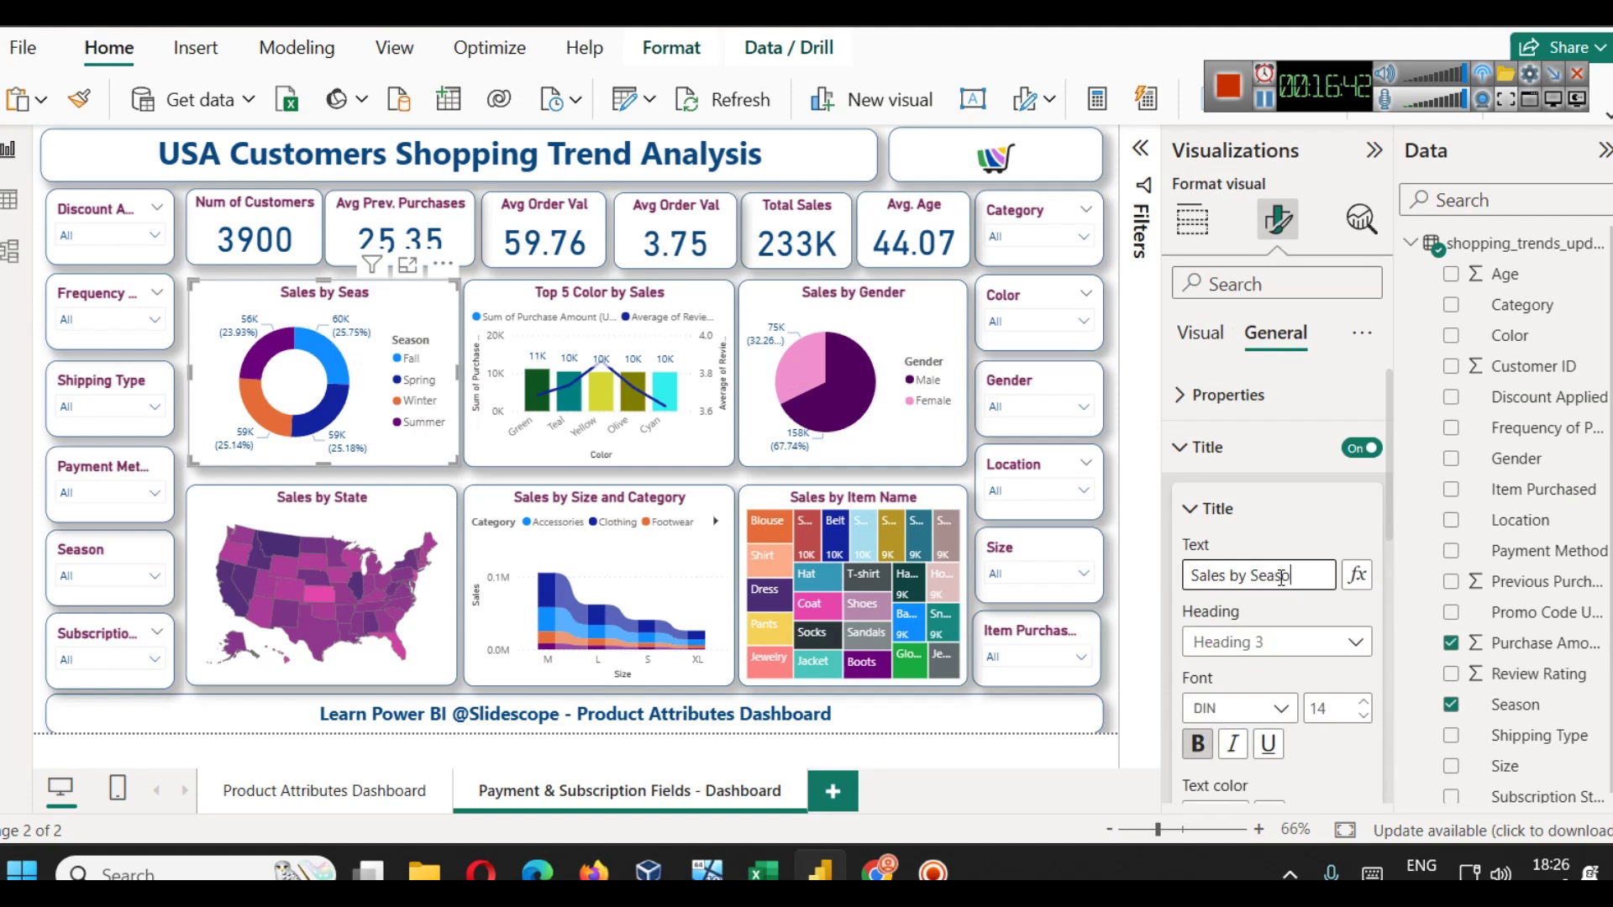
type("n")
left_click(1135, 424)
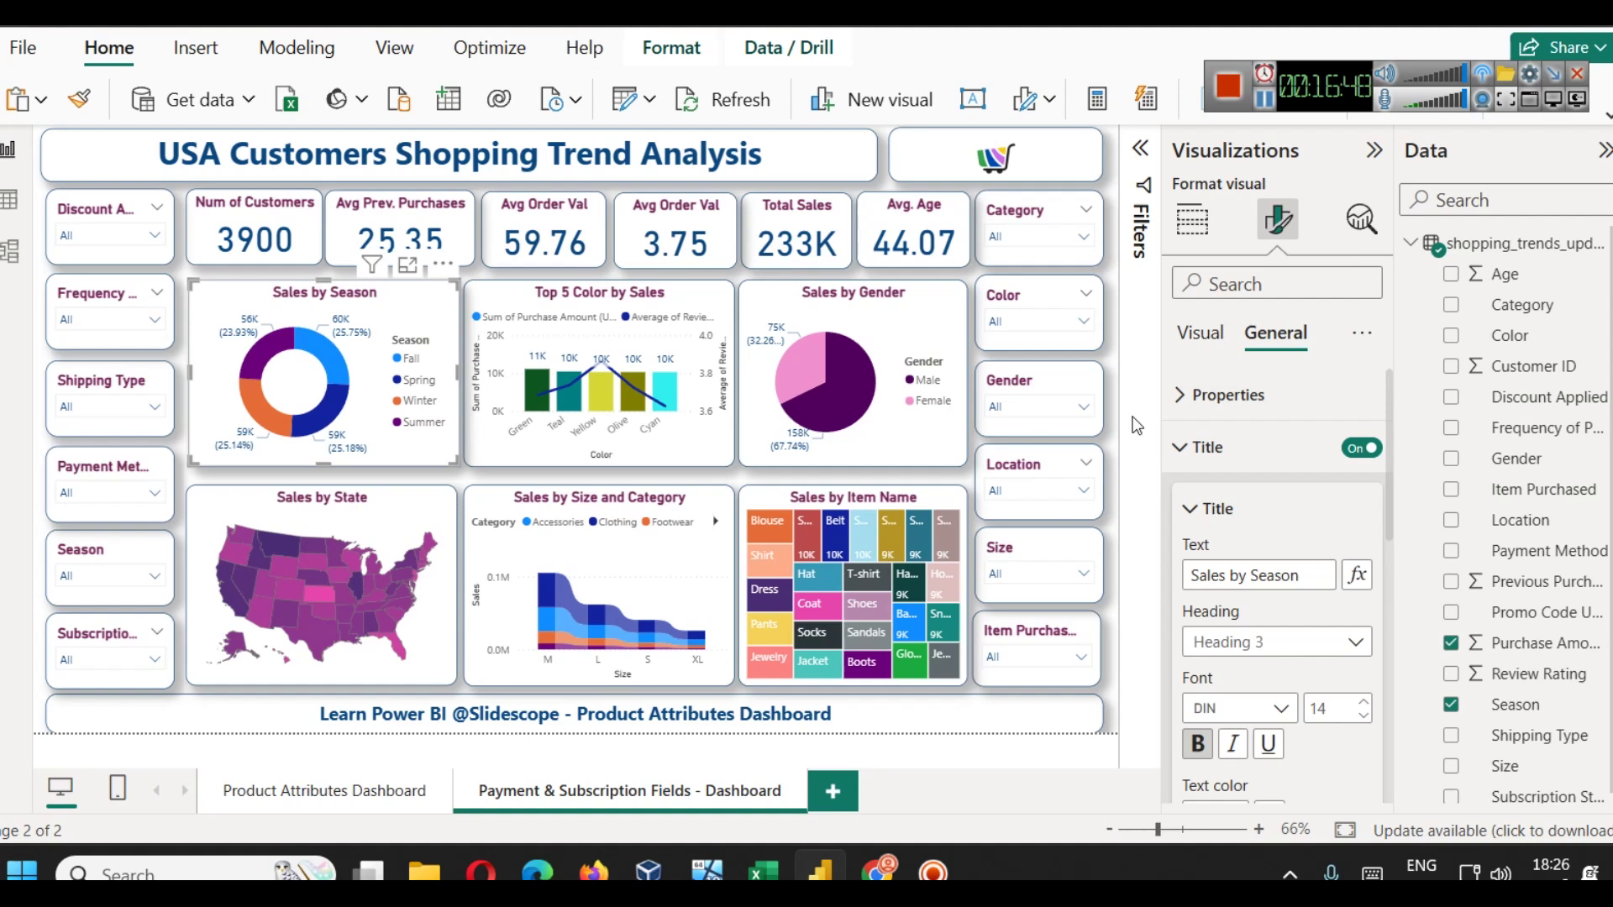
left_click(1210, 448)
- Return to the Product Attributes Dashboard page and expand the ribbon
mouse_move(786, 647)
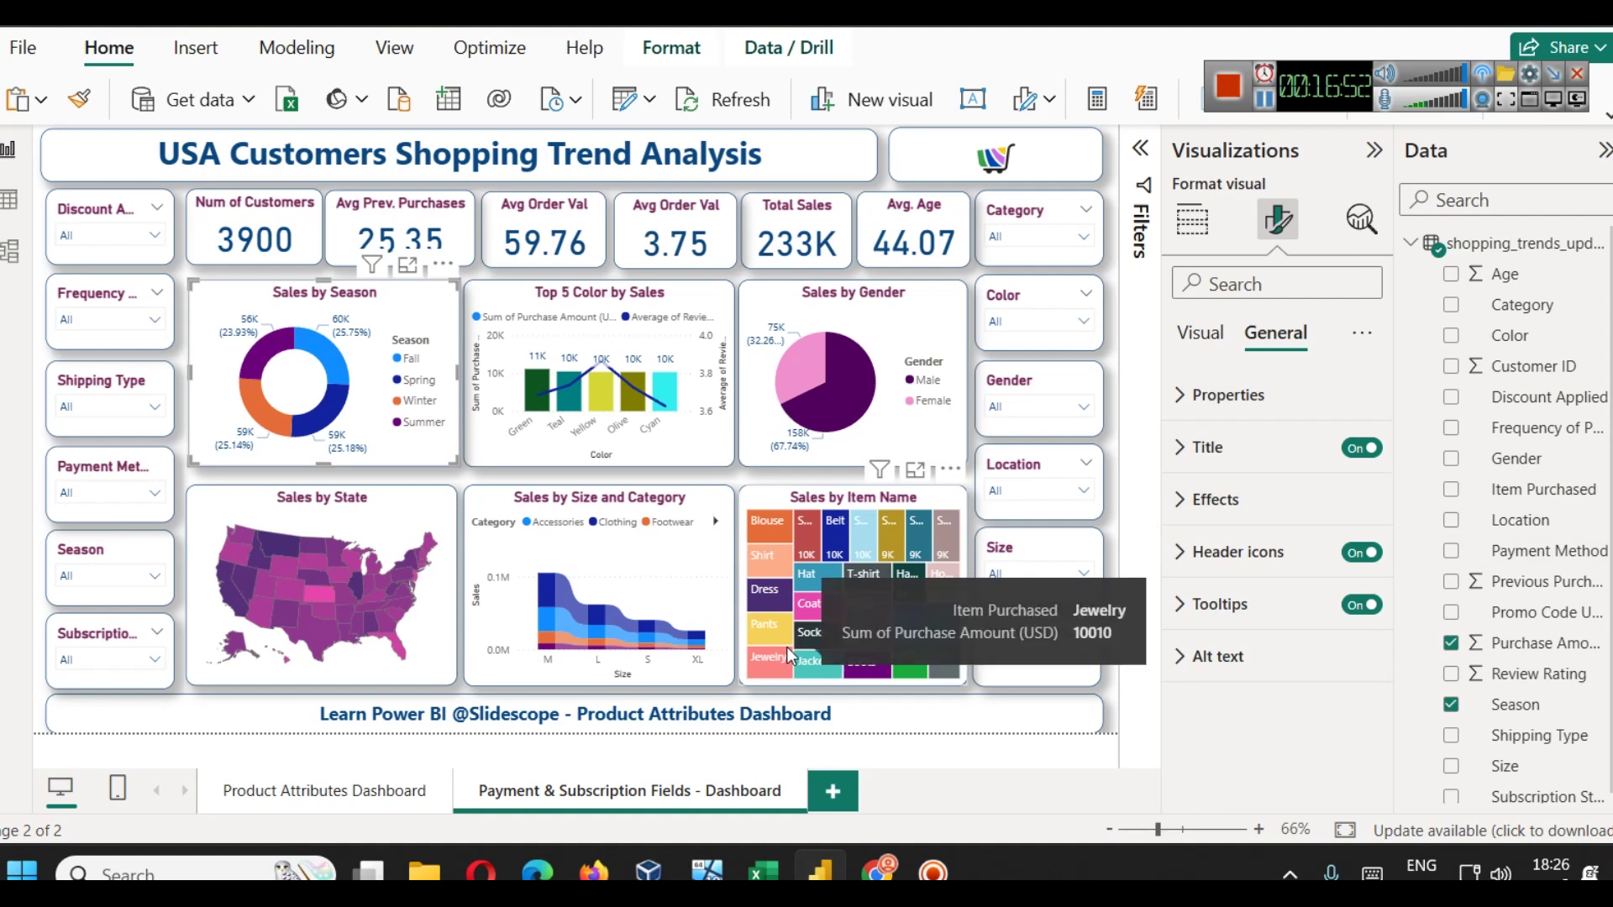
left_click(304, 794)
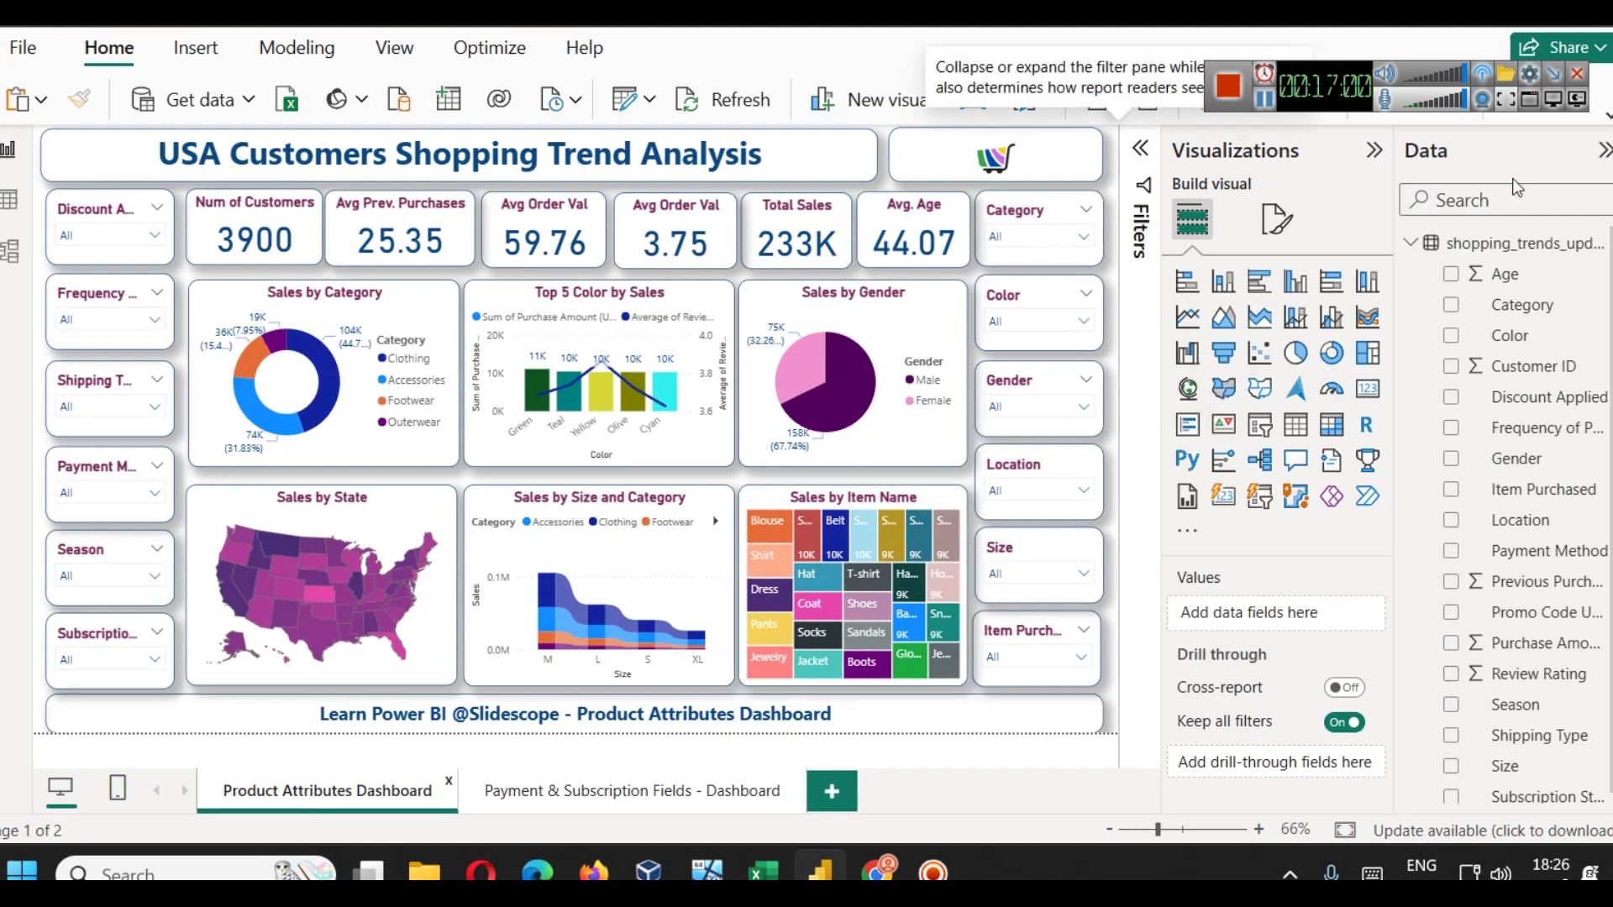
left_click(1607, 115)
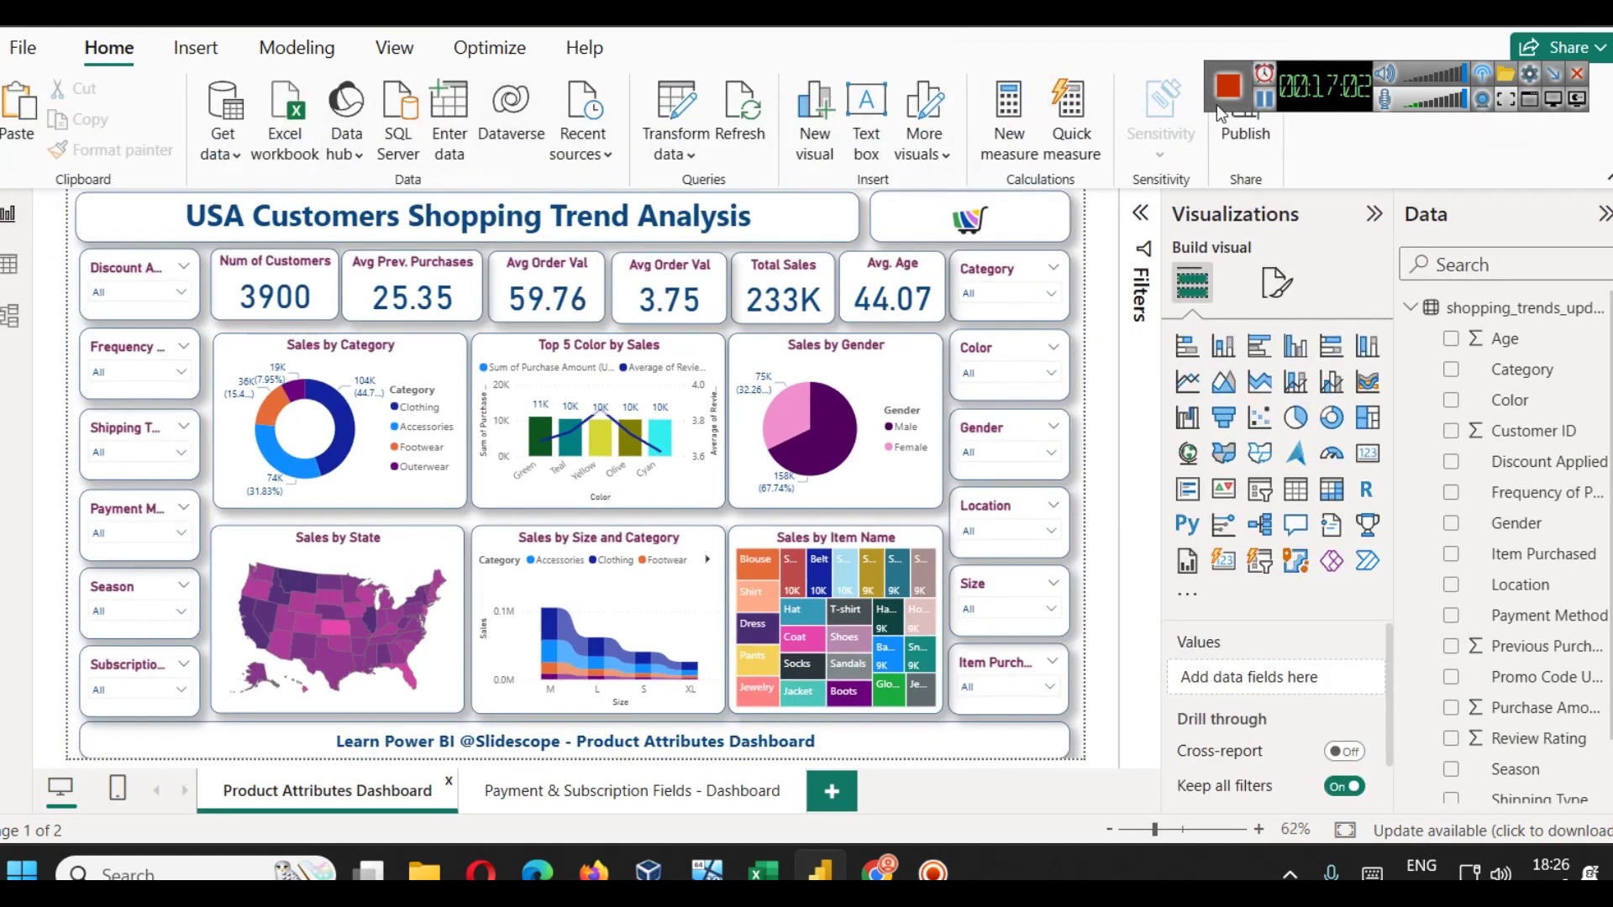
left_click(1264, 100)
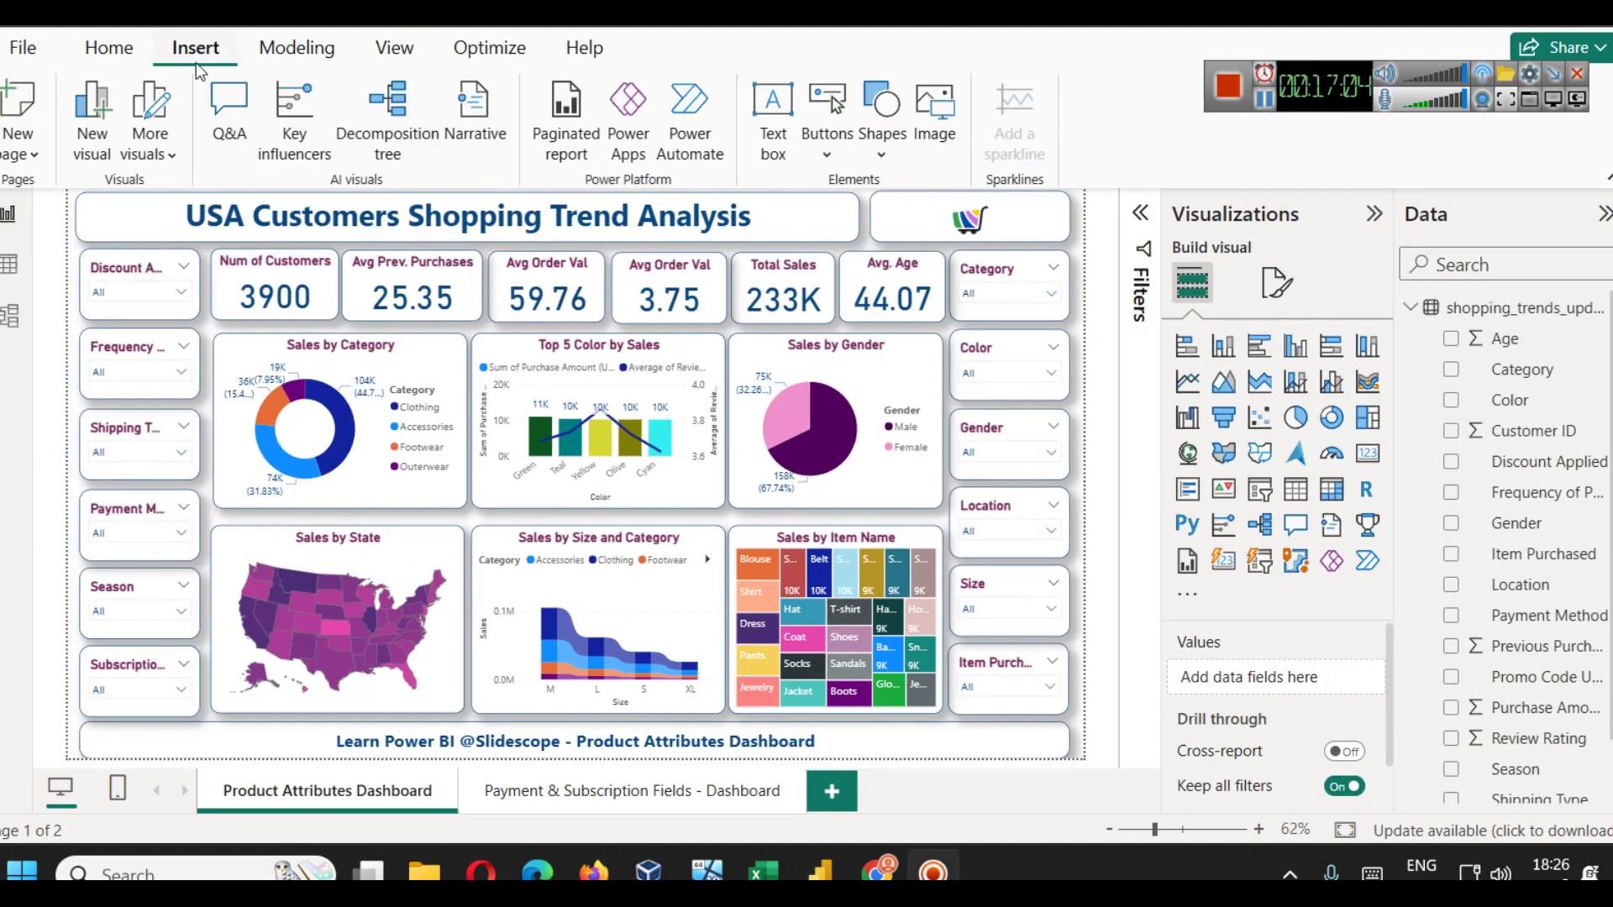
- Insert a page navigator and place it over the right end of the footer text box
left_click(882, 154)
left_click(882, 155)
left_click(823, 156)
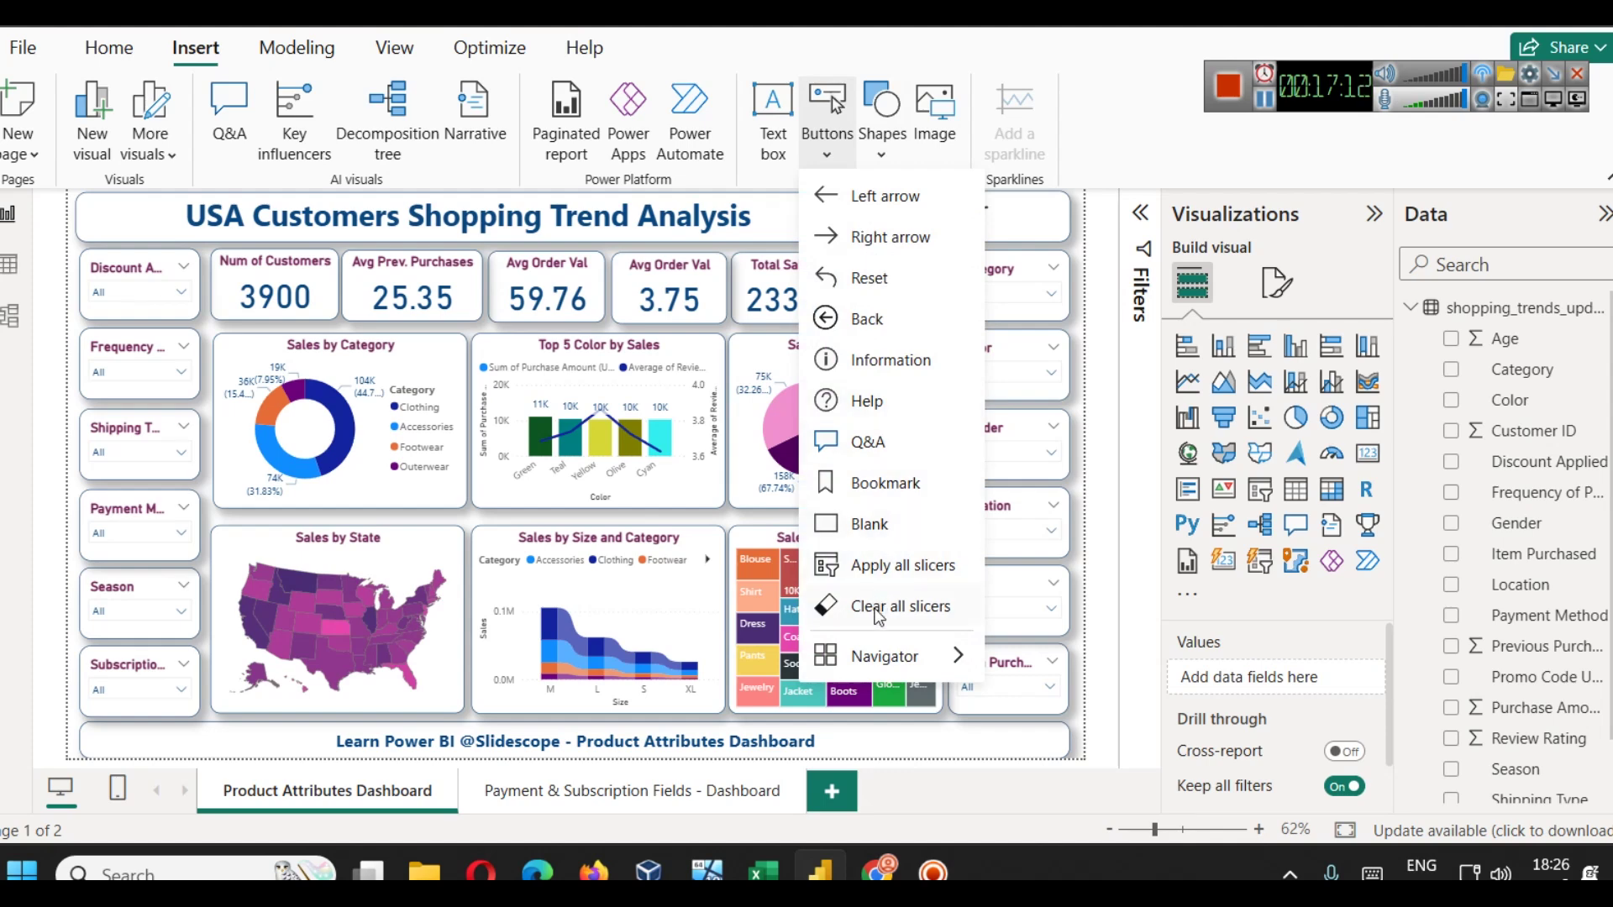
mouse_move(924, 656)
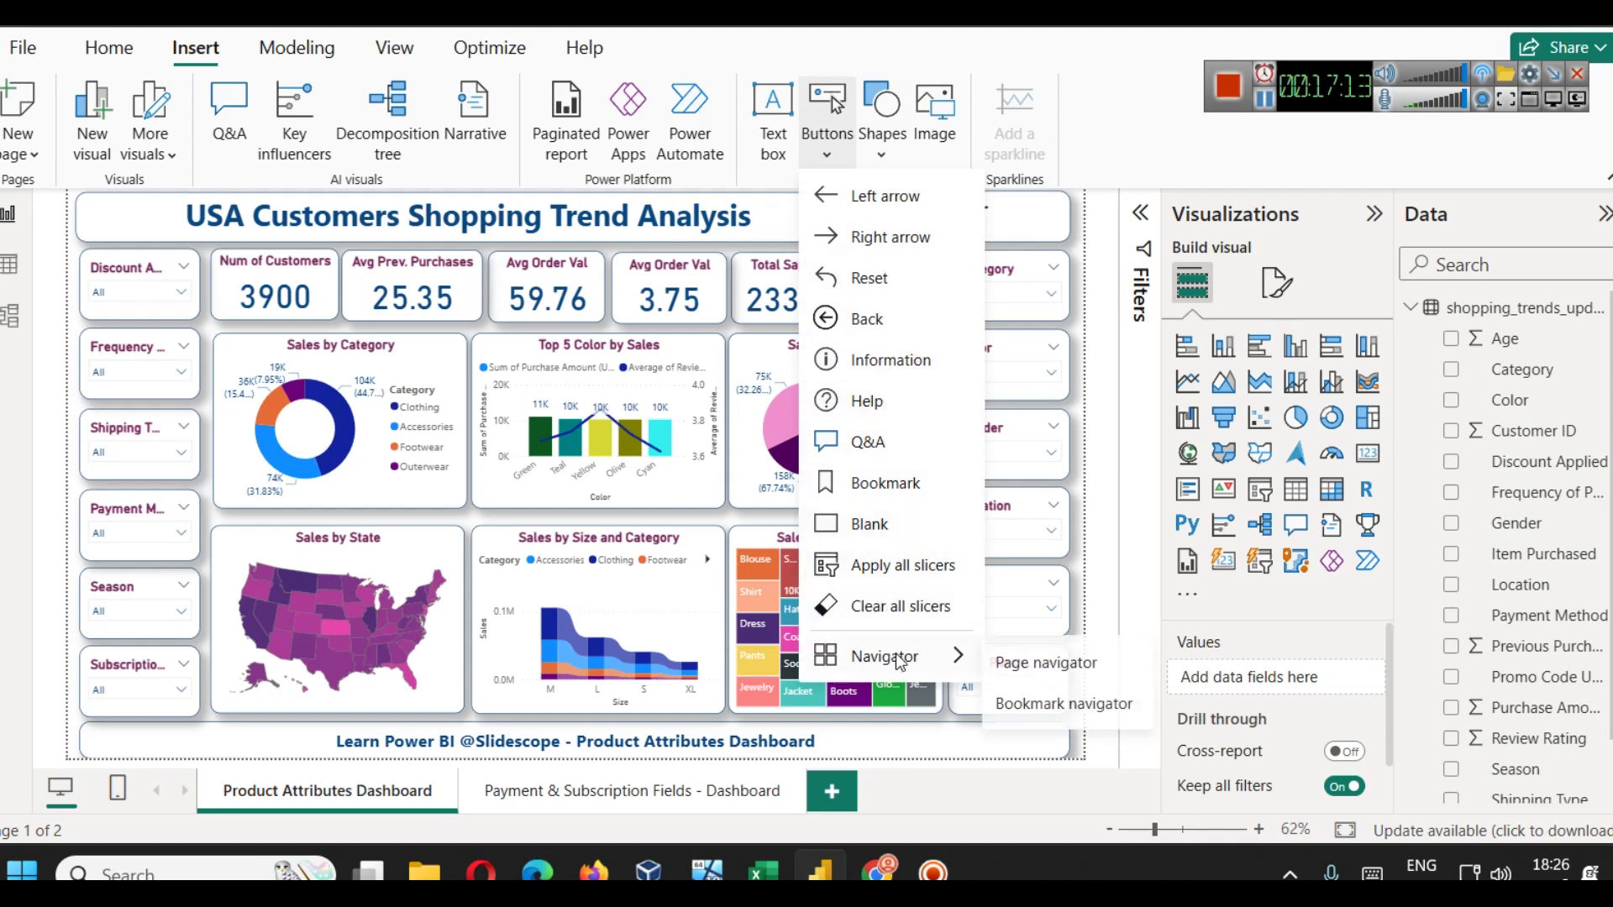
left_click(1023, 664)
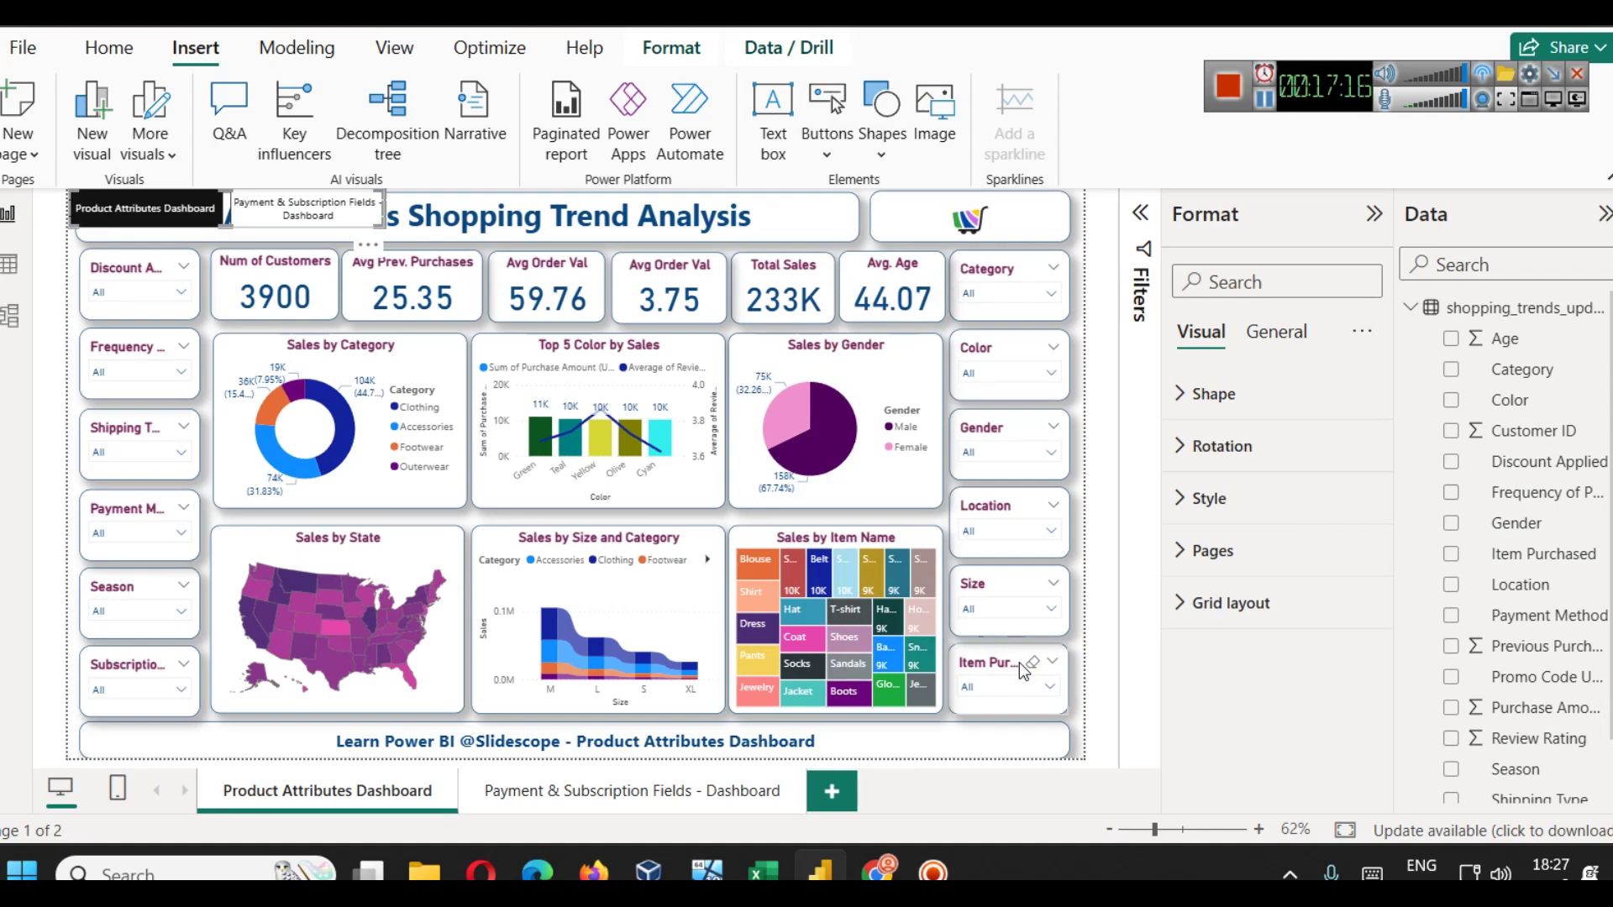
left_click_drag(259, 241, 964, 768)
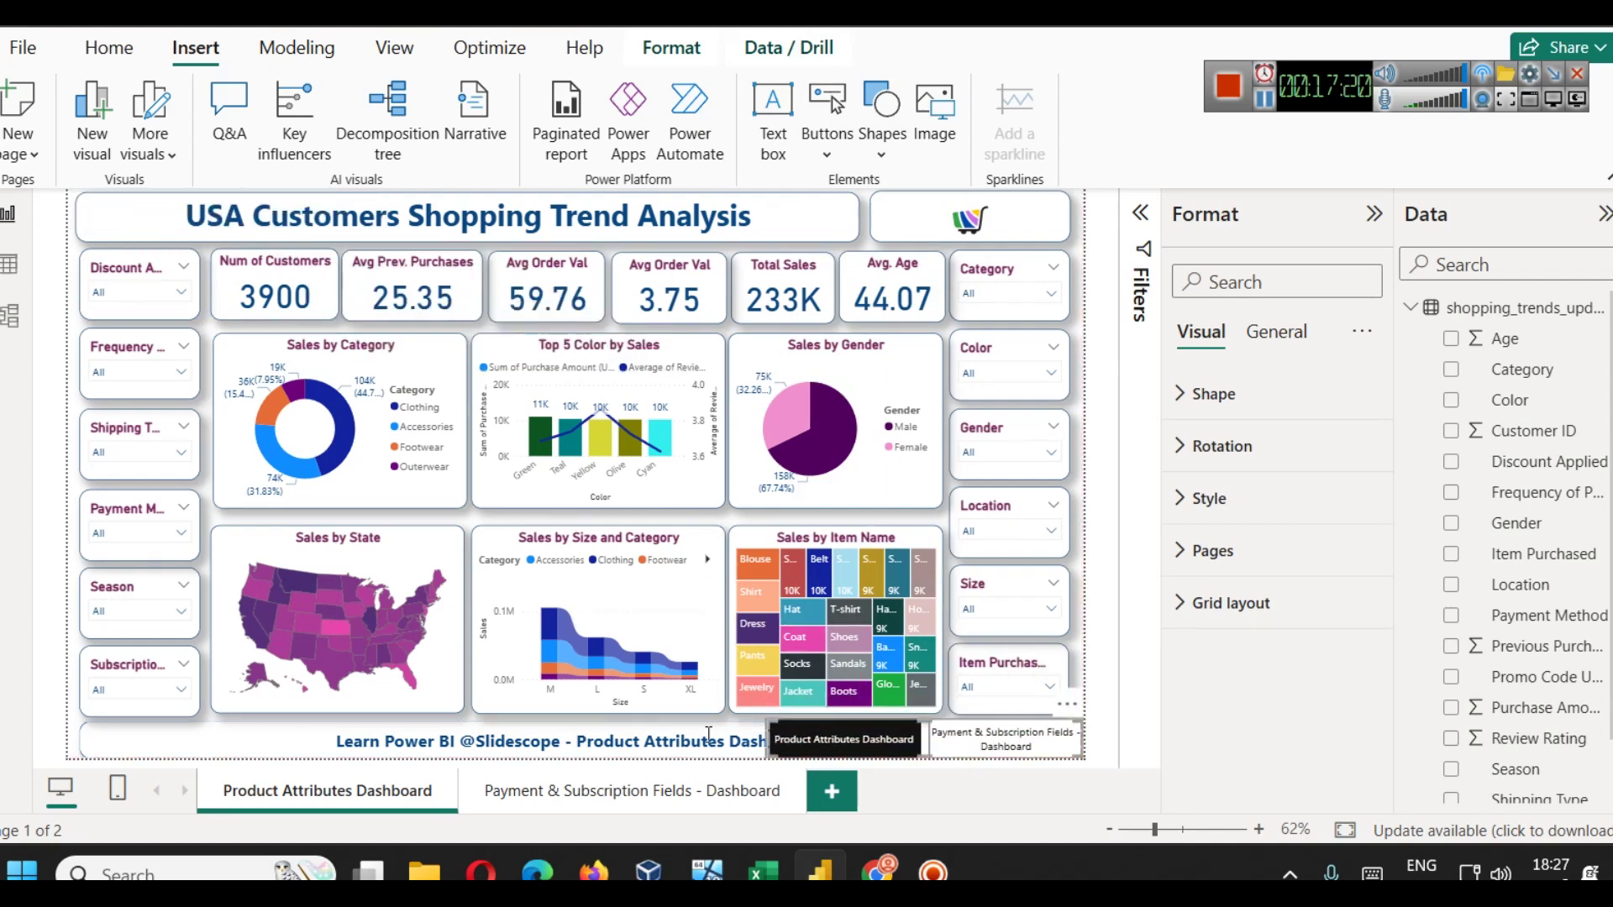
left_click(330, 741)
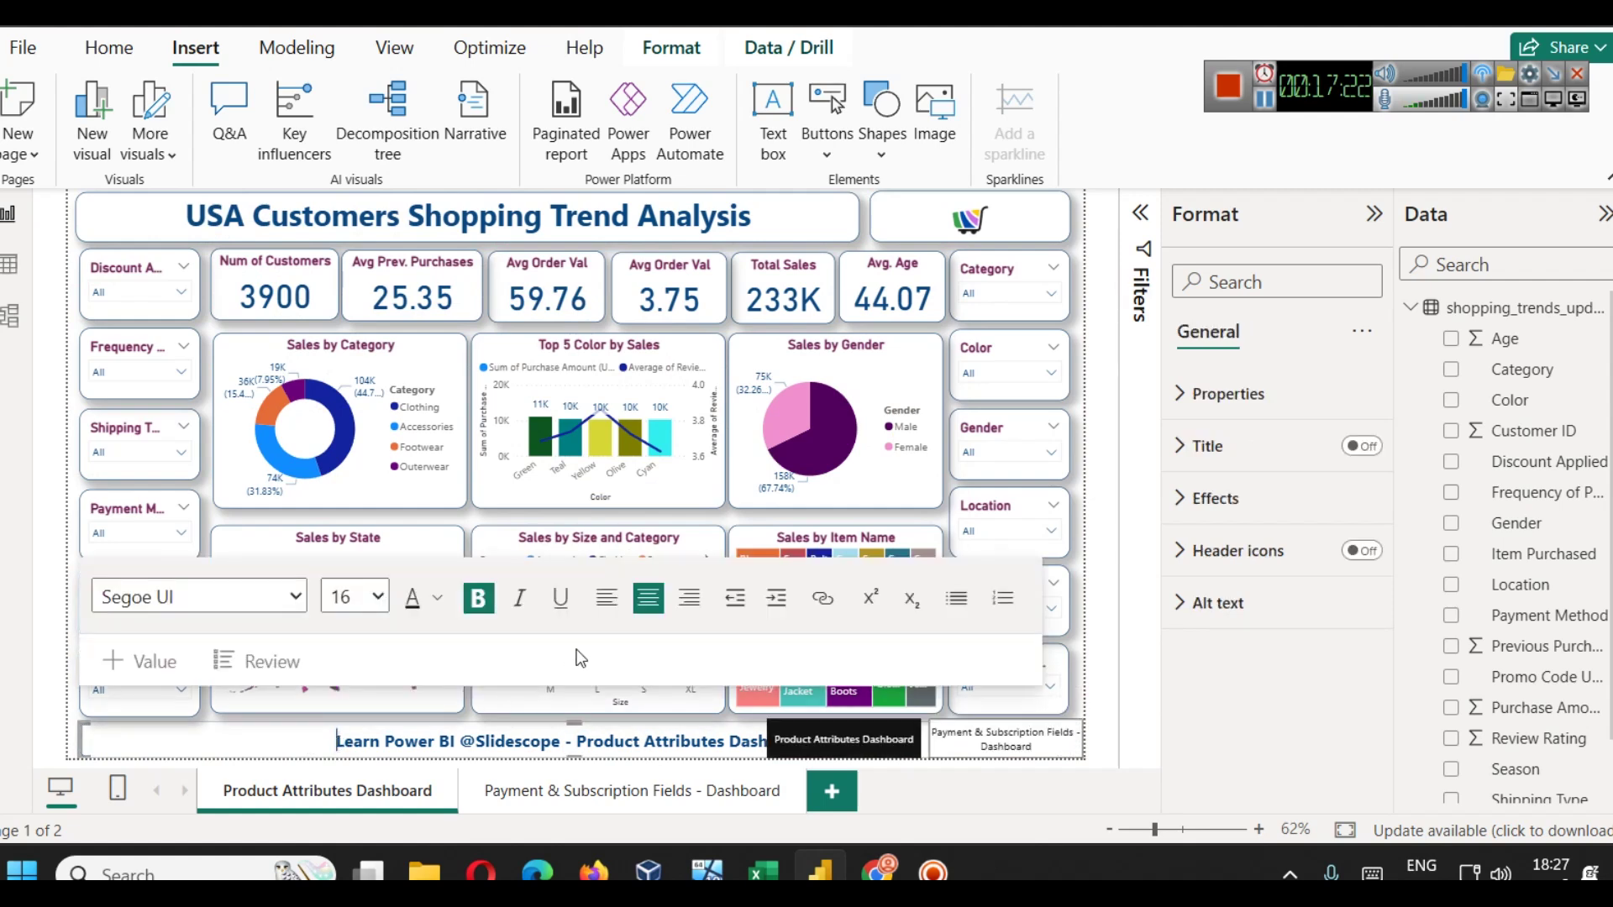
left_click(602, 603)
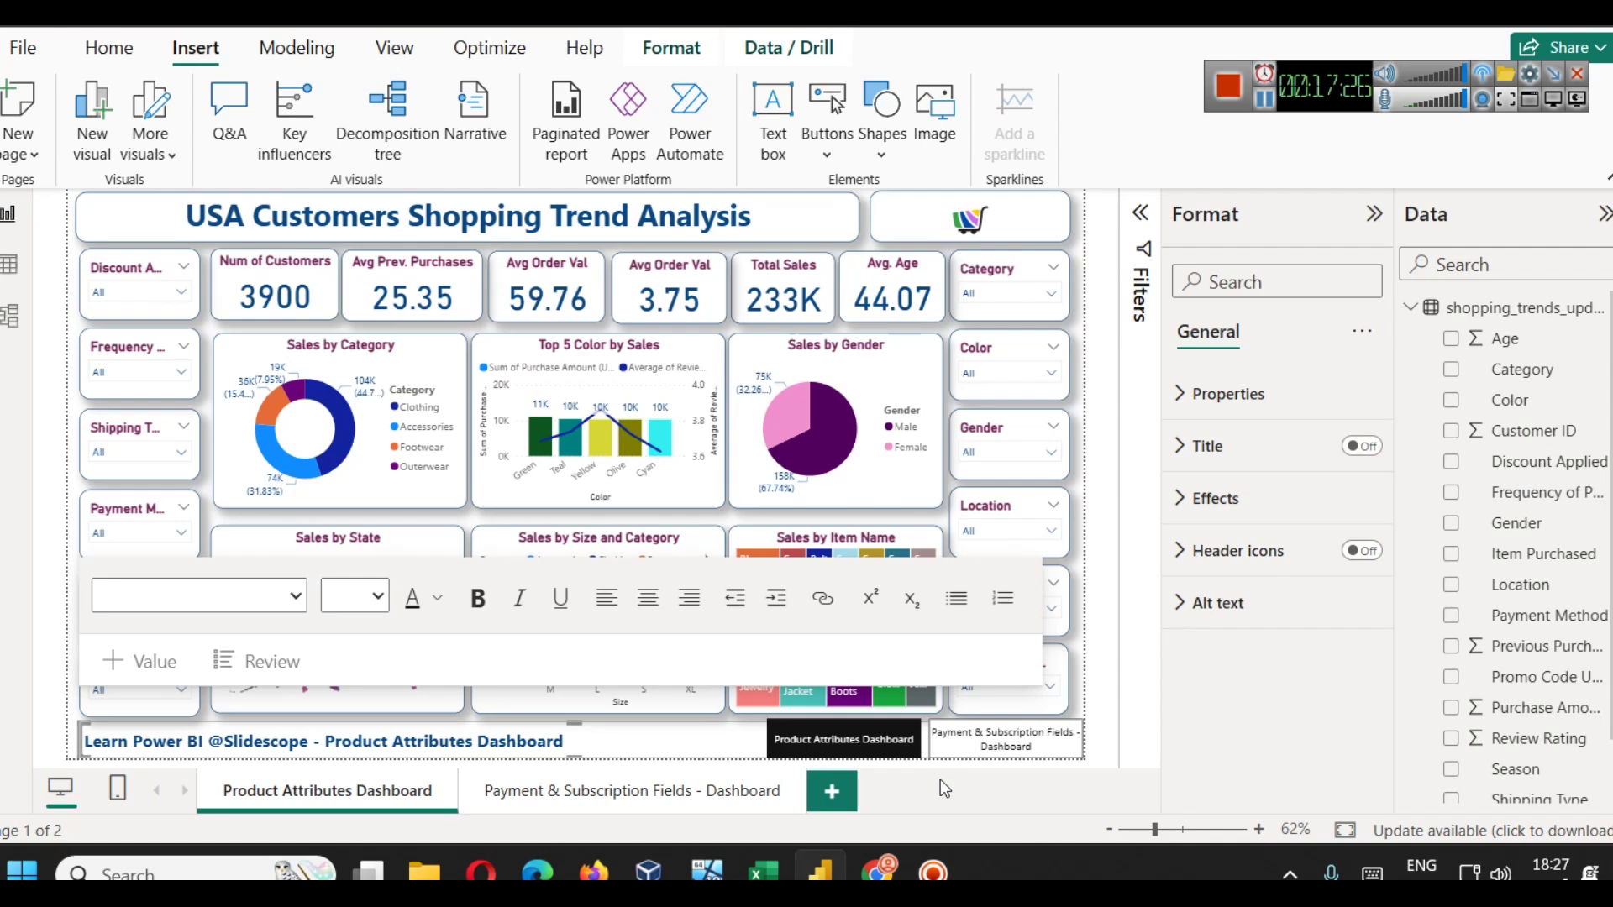
left_click(56, 728)
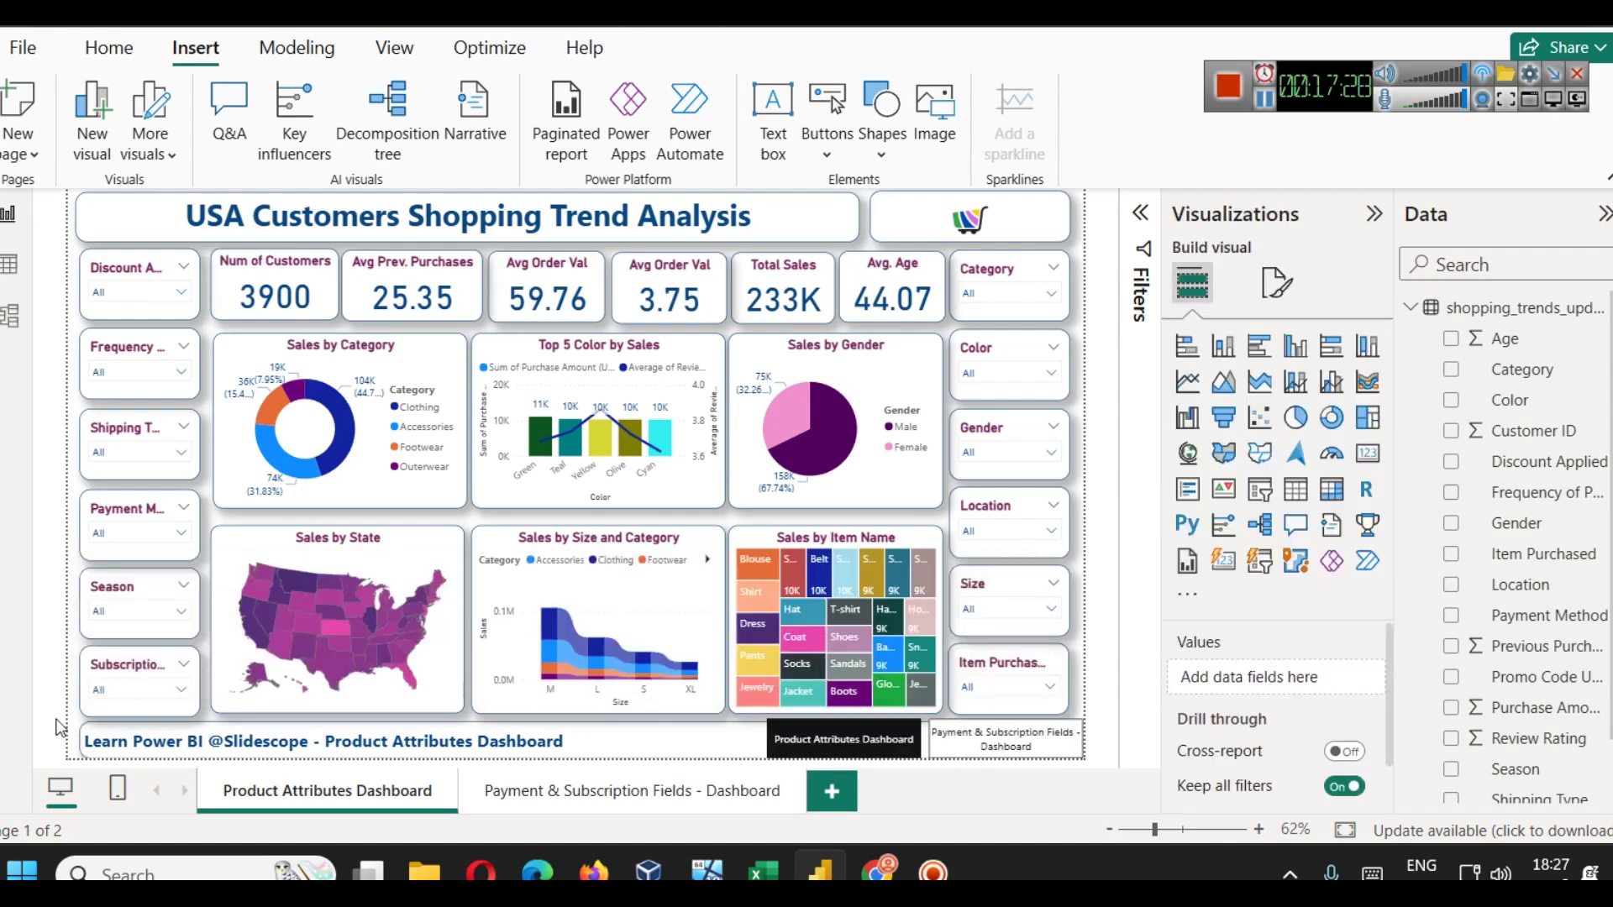
- Set the page navigator's rectangle shape to 23 px rounded corners
left_click(770, 743)
left_click(1218, 395)
left_click(1196, 556)
type("20")
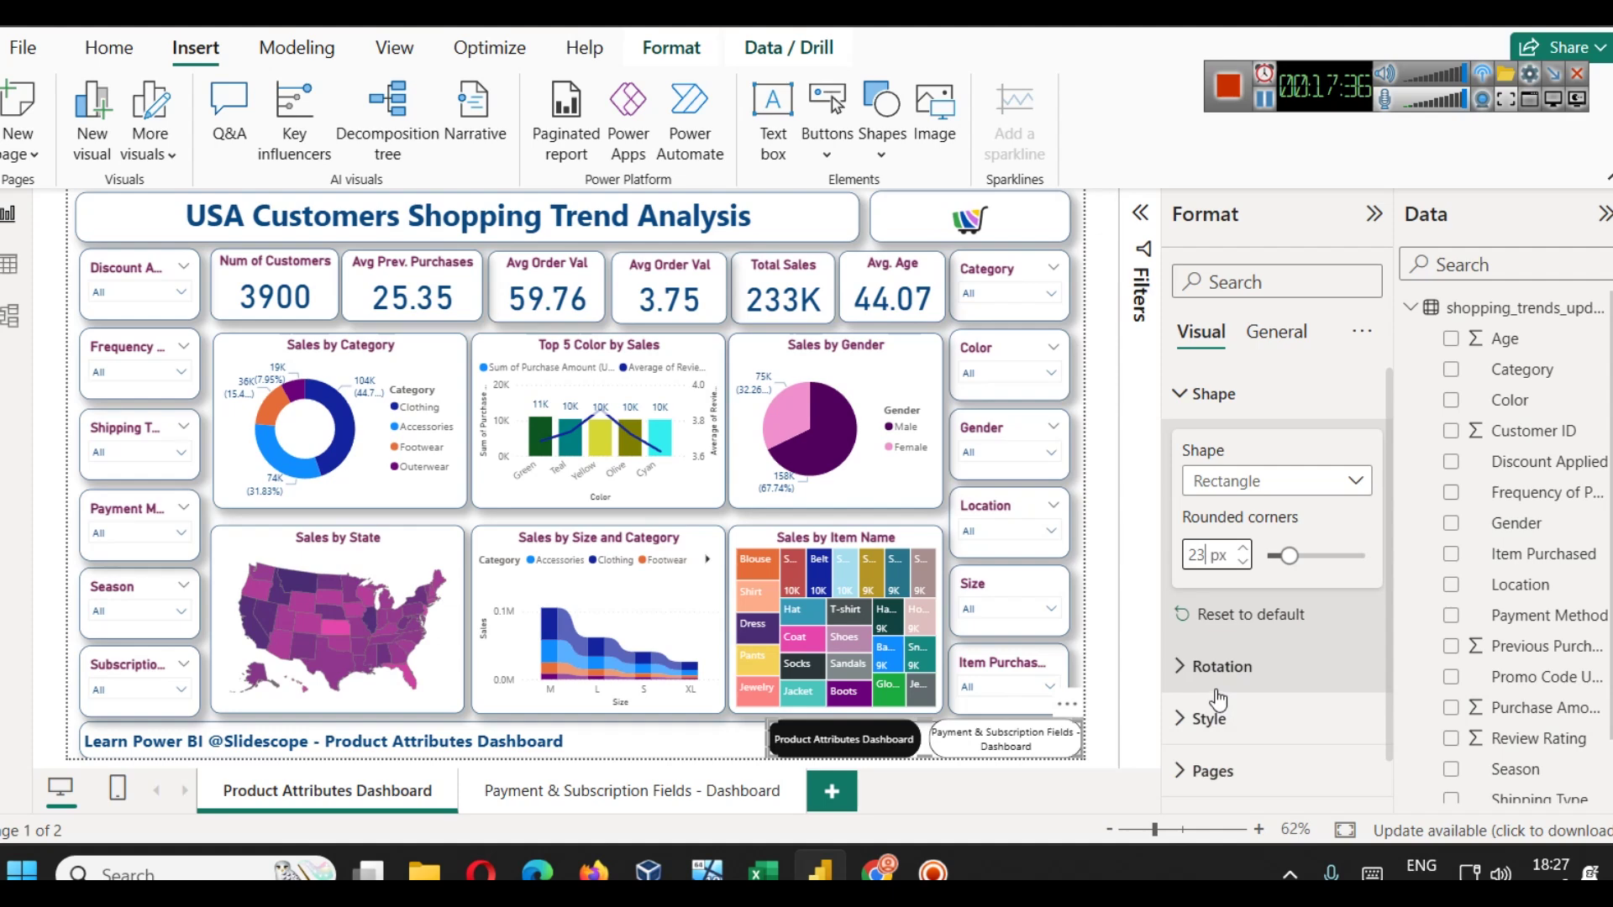
left_click(1212, 666)
left_click(1214, 666)
- Try light grey and a medium purple as the font color of the page navigator's button text
left_click(1265, 719)
scroll(1269, 722, "down", 4)
scroll(1285, 694, "down", 2)
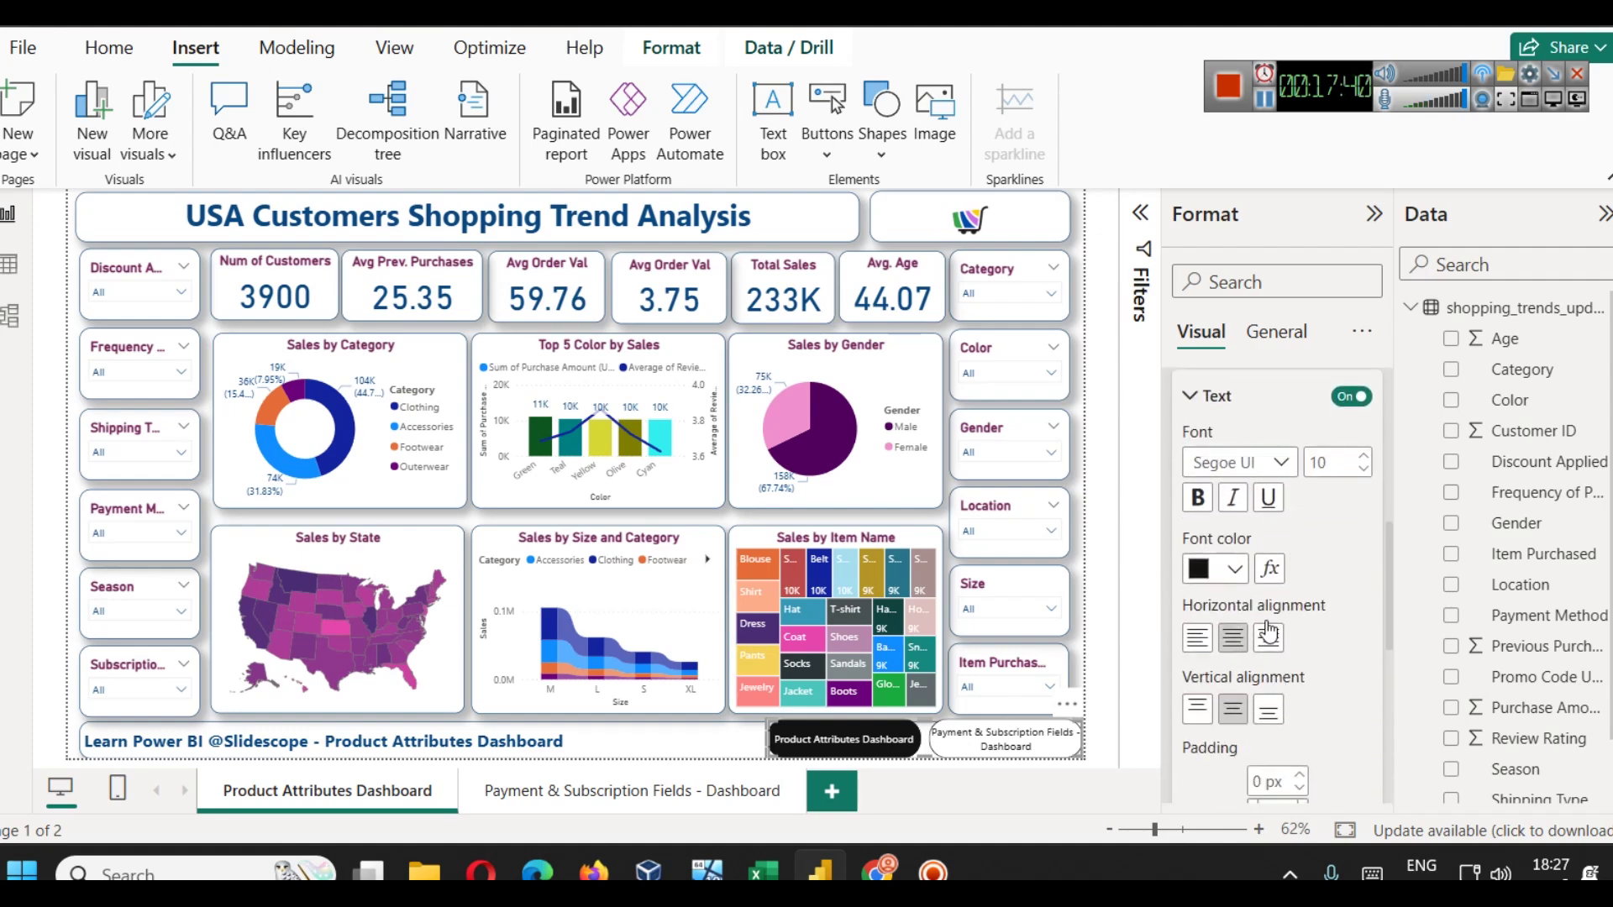
left_click(1234, 569)
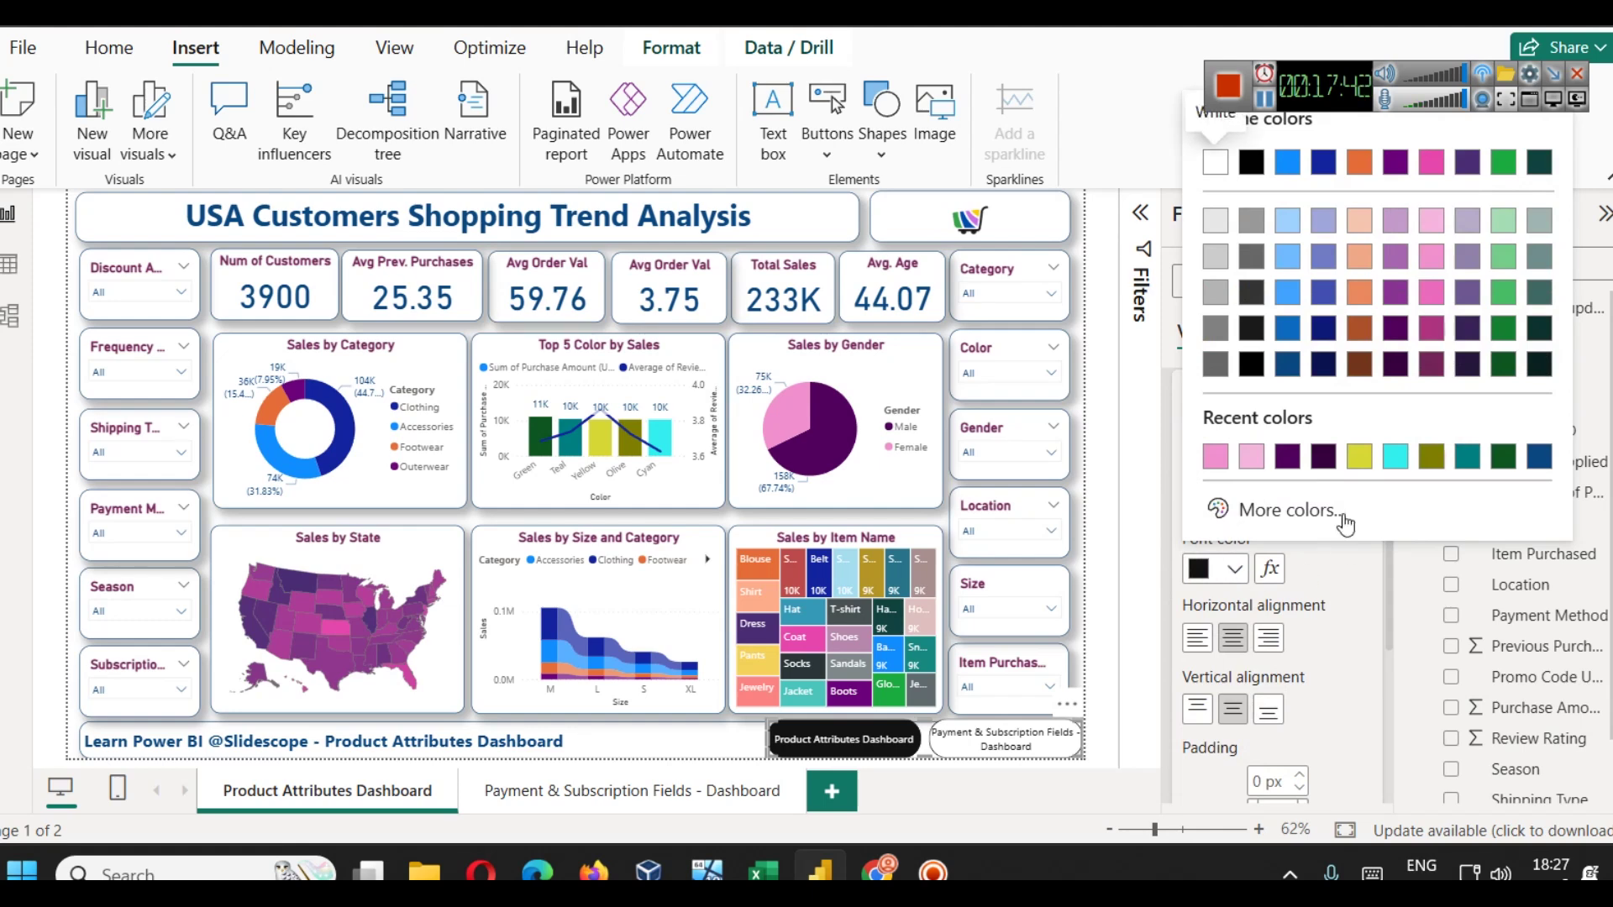
left_click(1215, 222)
left_click(1209, 578)
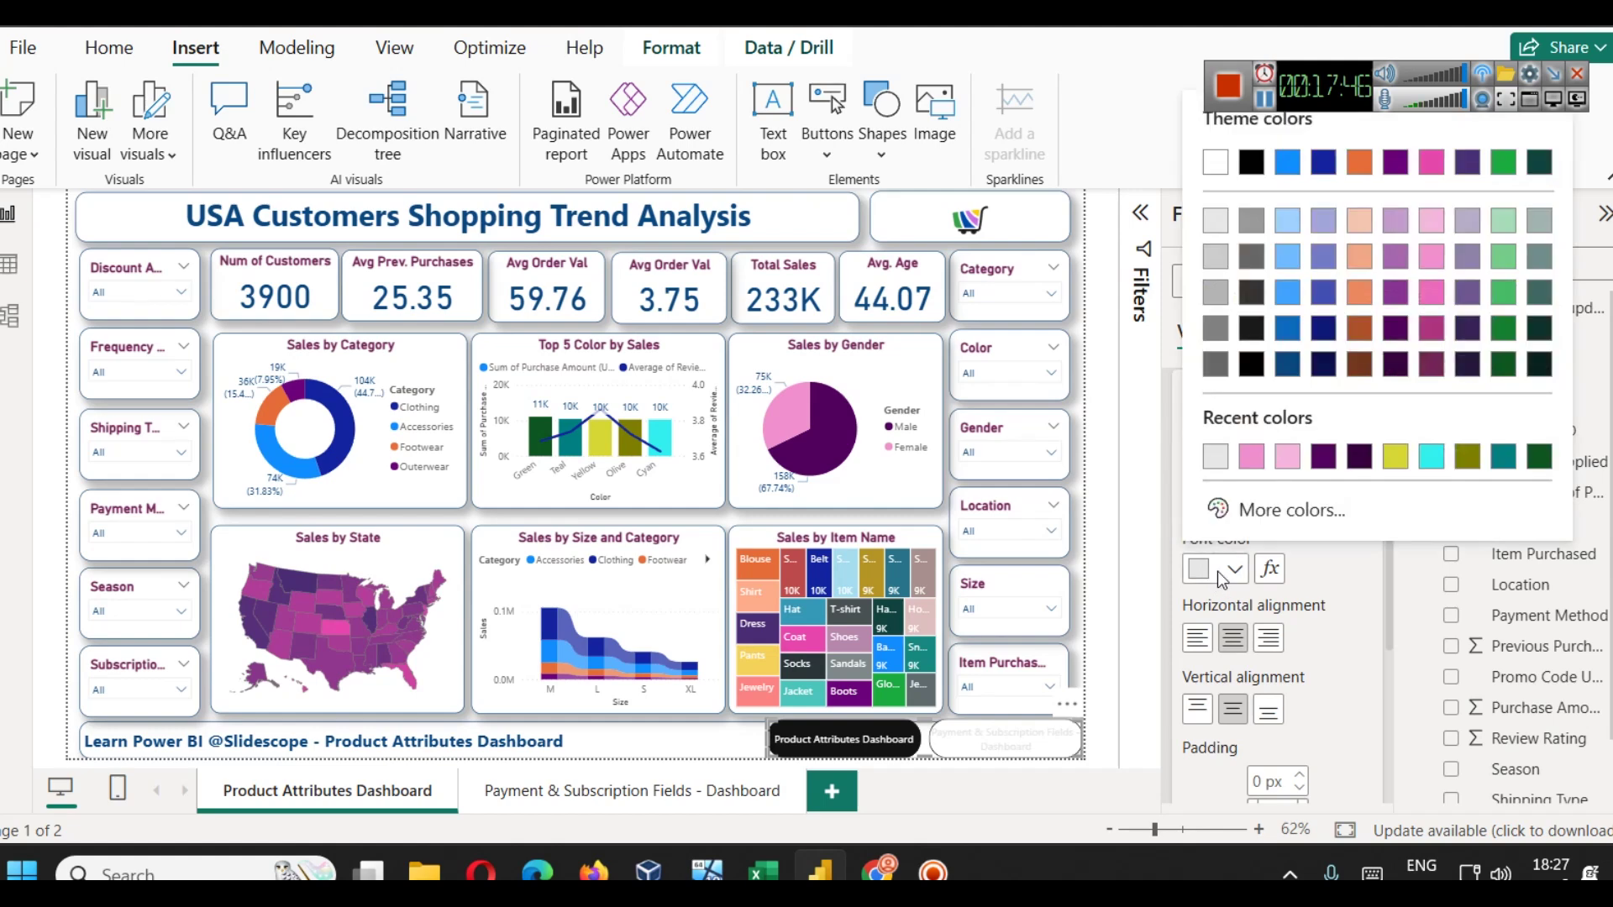
left_click(1395, 292)
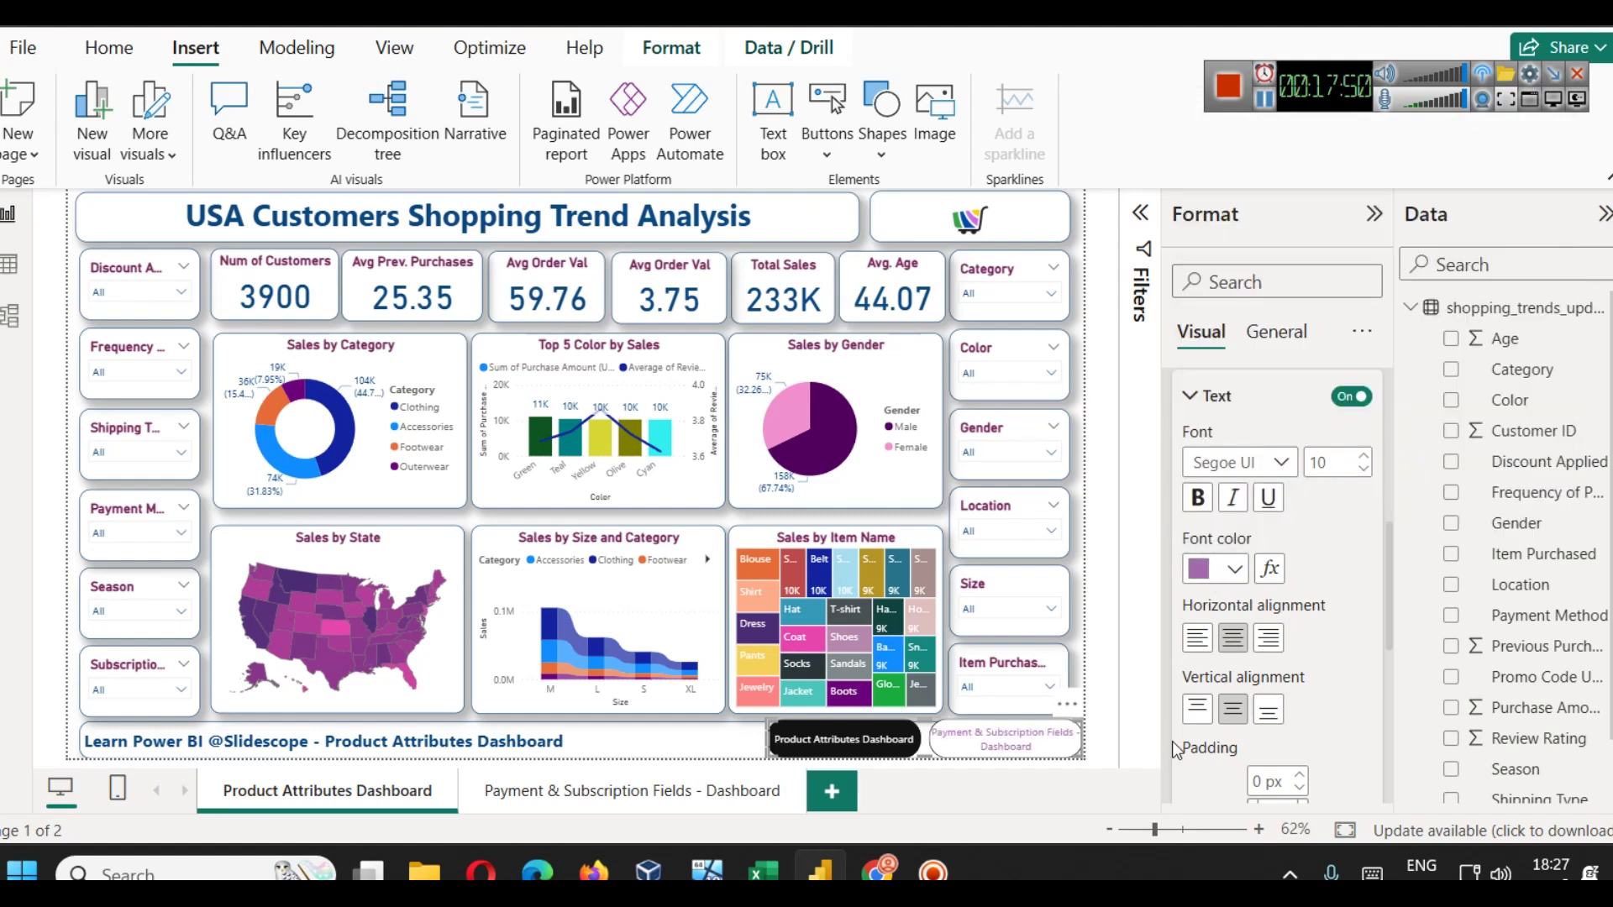
- Set the fill color of the page navigator's buttons to dark purple
scroll(1210, 680, "down", 5)
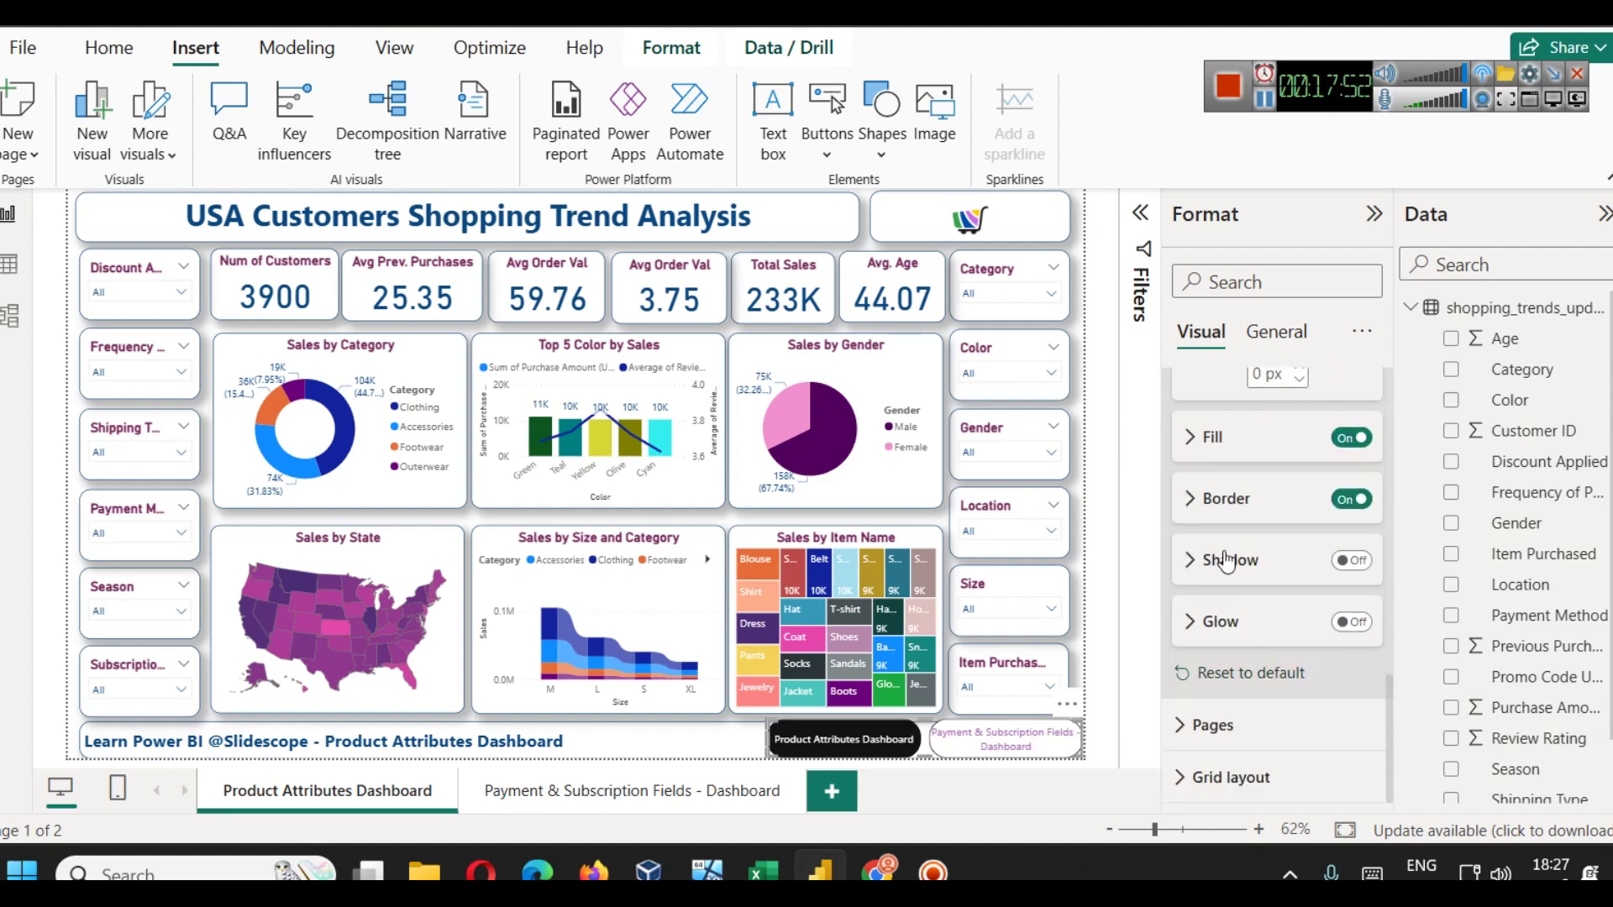
left_click(1214, 439)
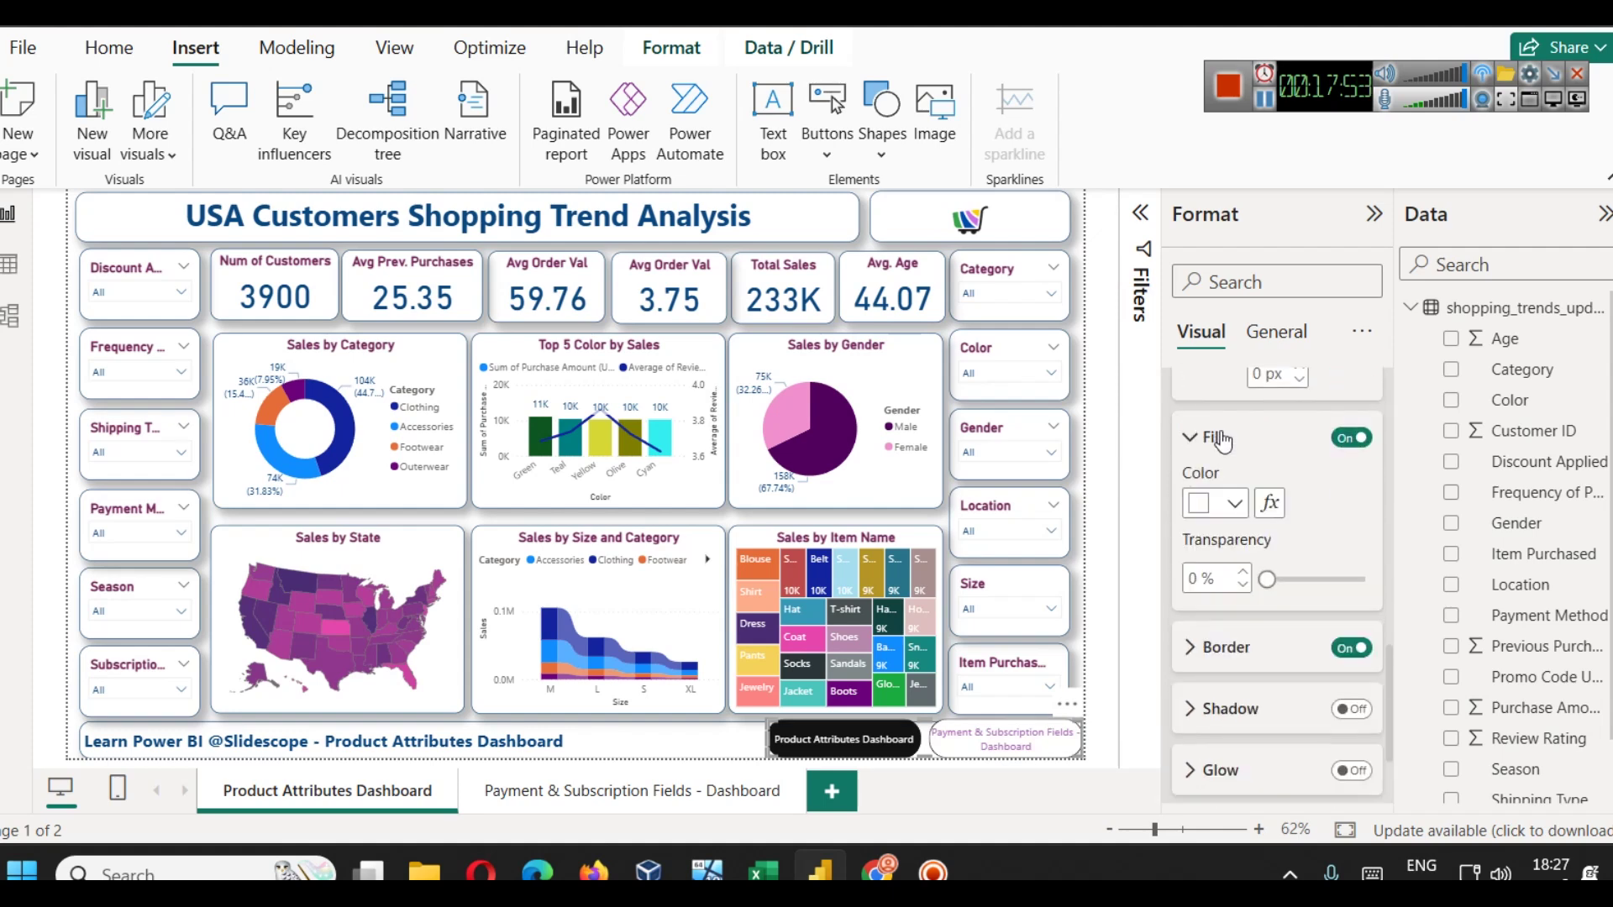
left_click(1218, 504)
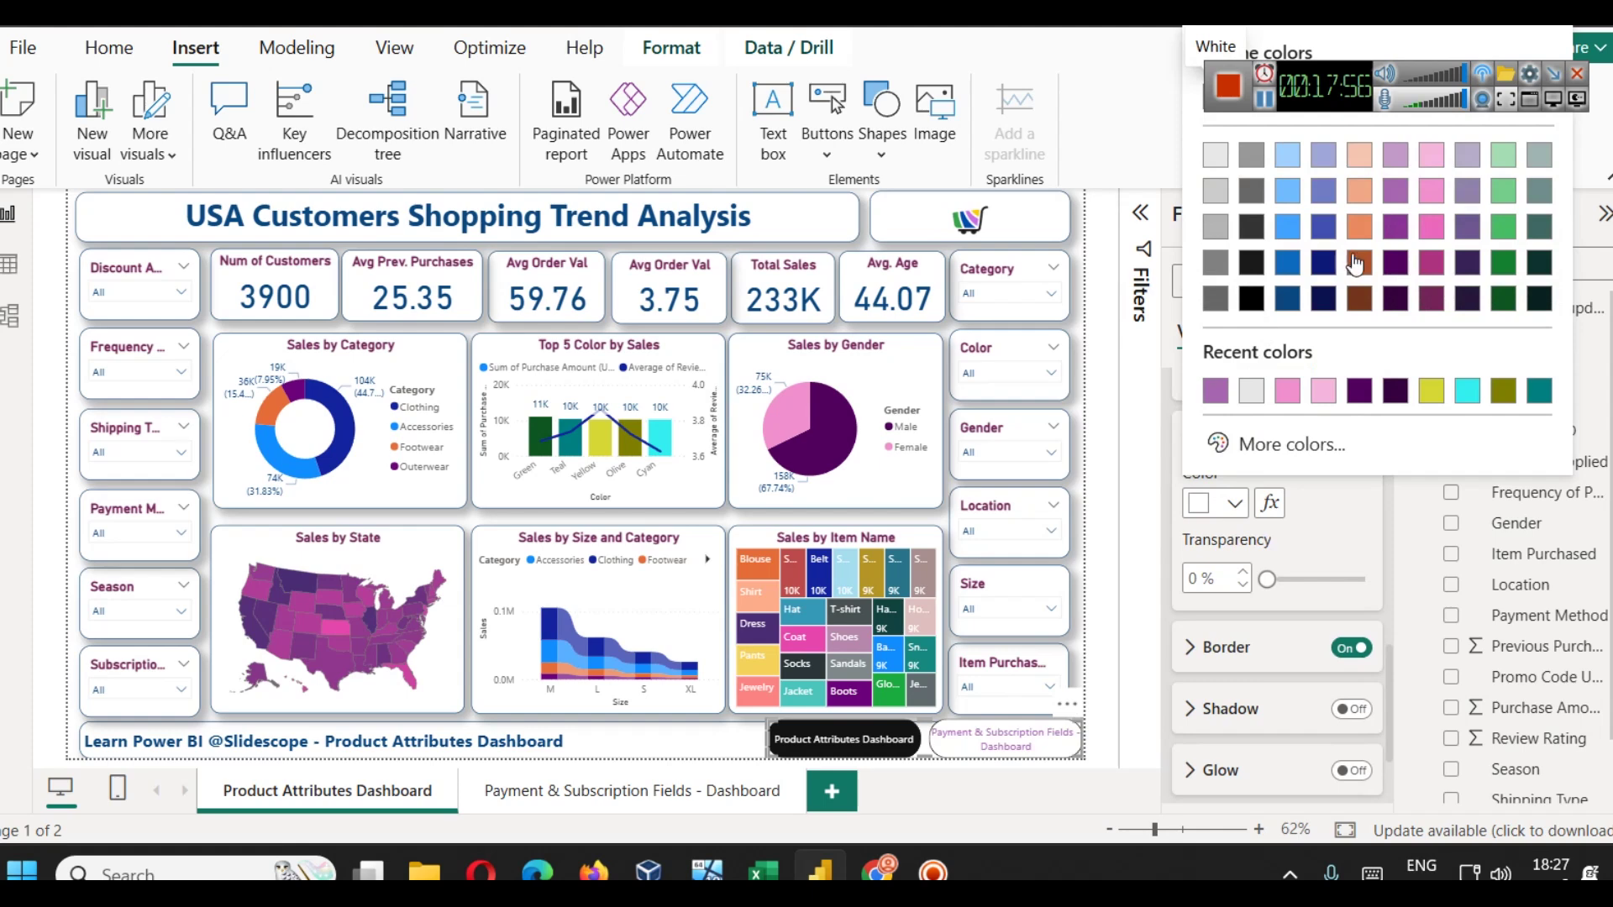
left_click(1395, 271)
- Set the page navigator's button text color to light grey and widen the navigator leftward over the footer
scroll(1260, 538, "up", 7)
scroll(1263, 590, "down", 3)
left_click(1234, 576)
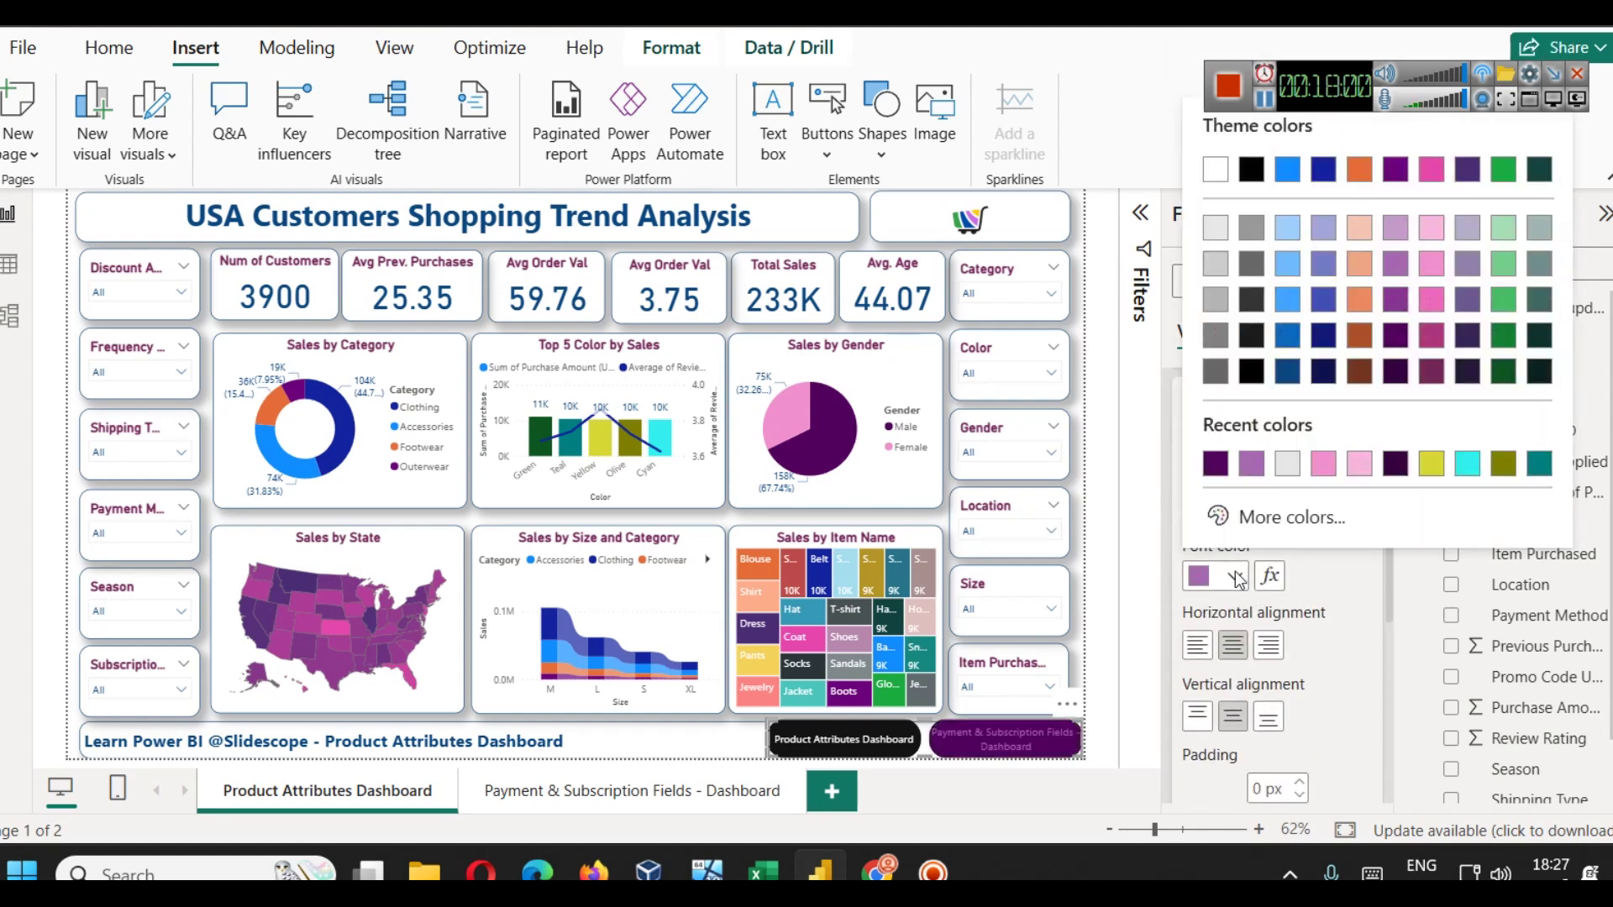
left_click(1216, 233)
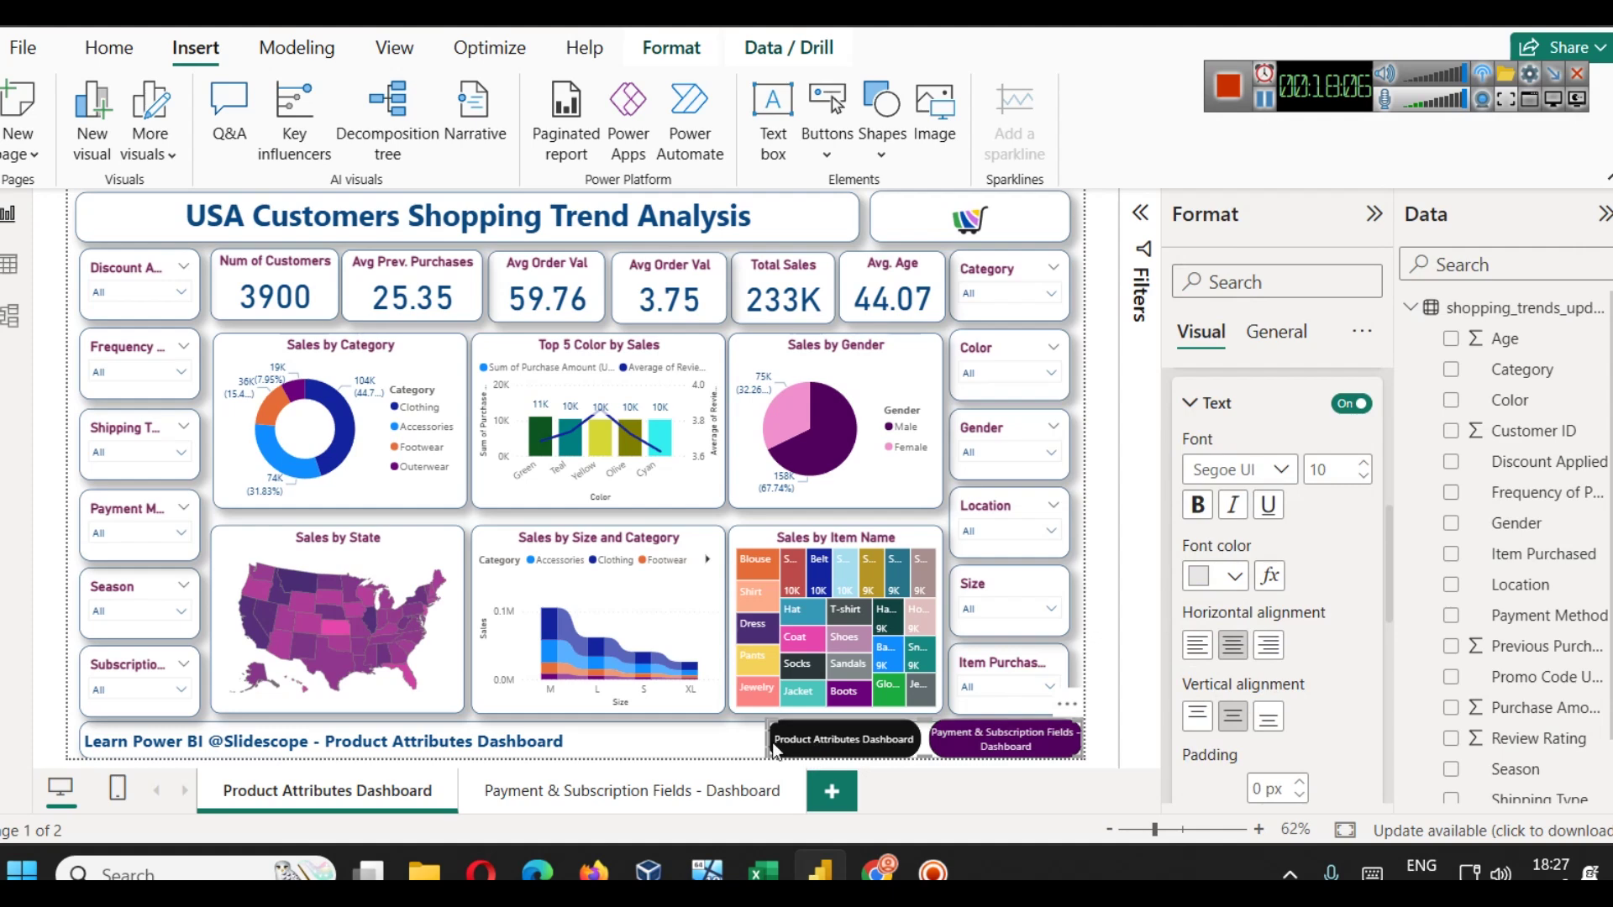
left_click_drag(766, 740, 711, 739)
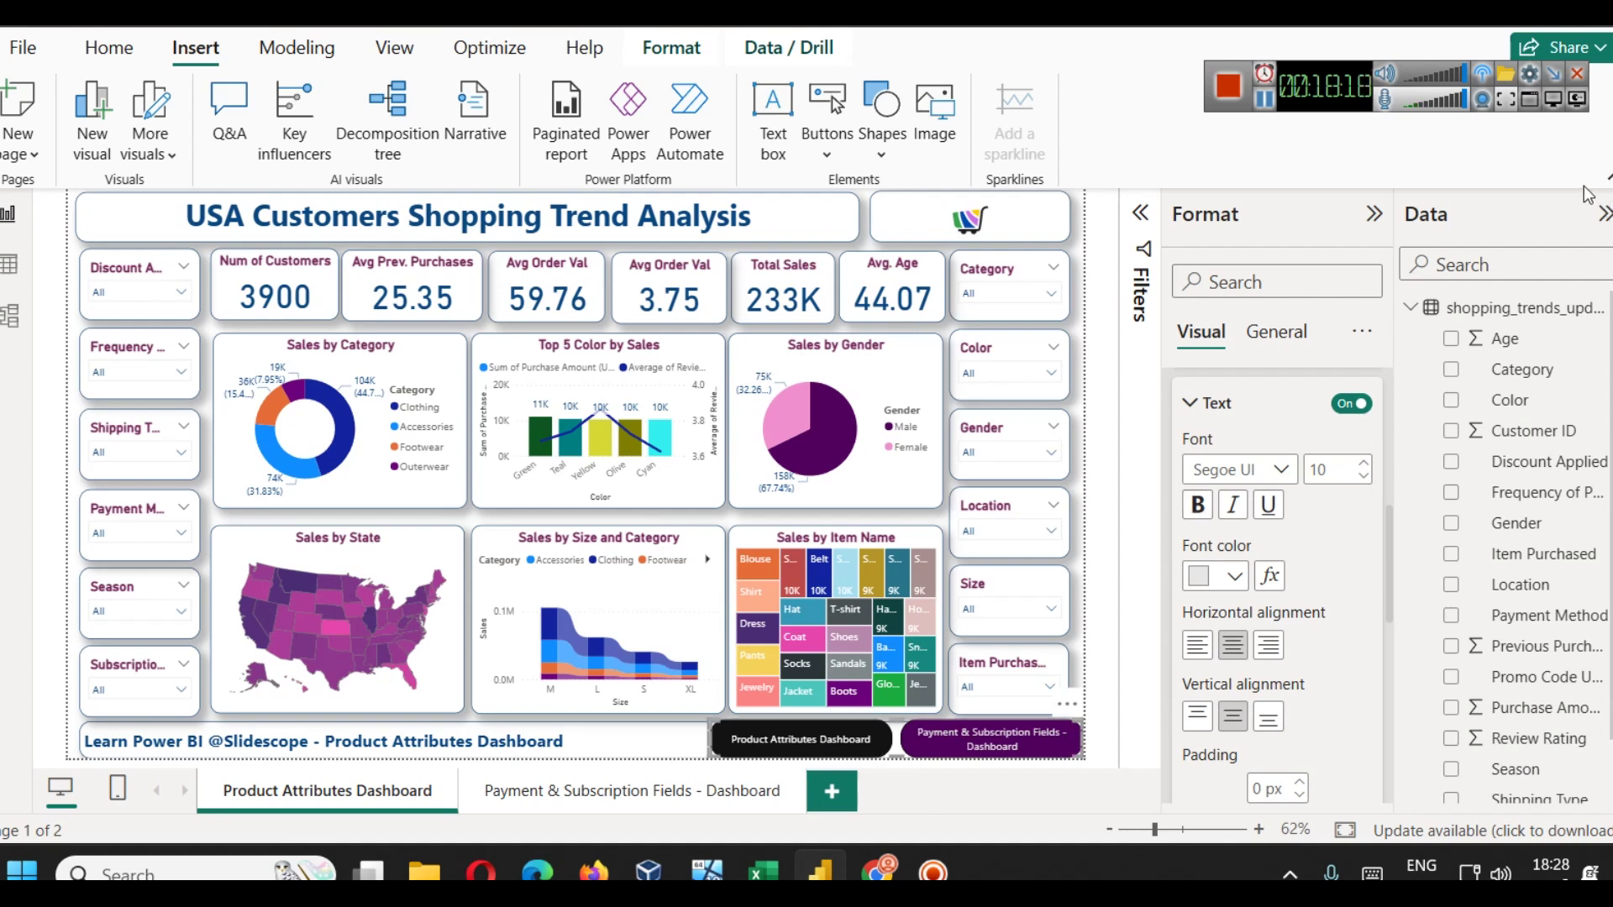
- Collapse the formatting and data panes and the ribbon, leaving the page navigator deselected, to enlarge the report canvas
left_click(1374, 213)
left_click(1602, 214)
left_click(1370, 303)
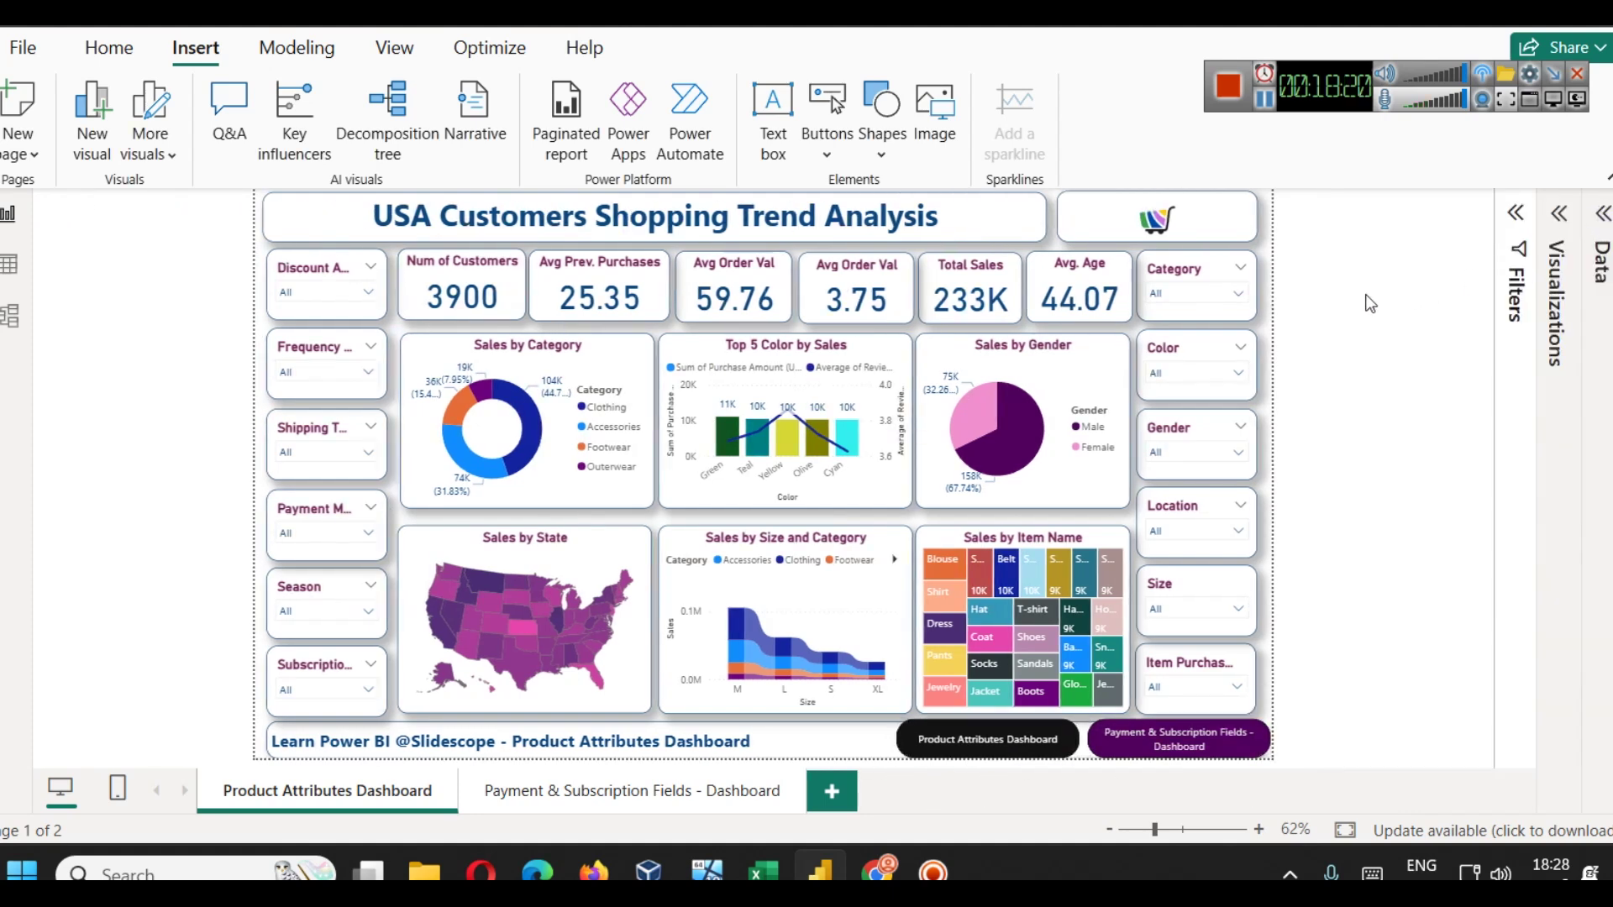
left_click(1153, 740)
left_click(1385, 709)
left_click(1607, 178)
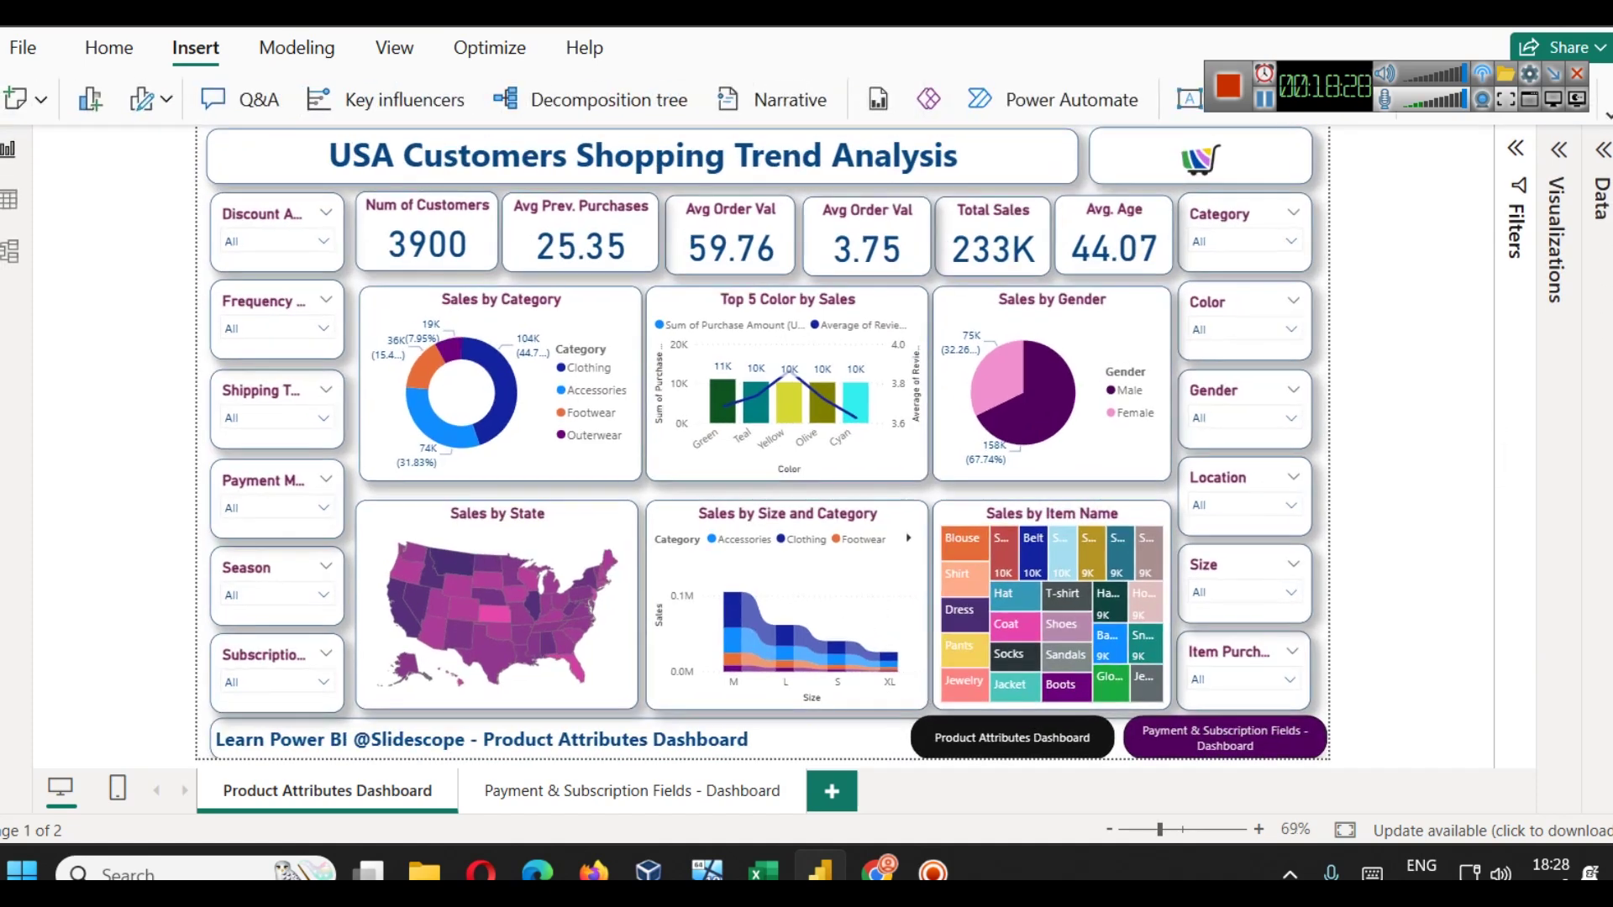